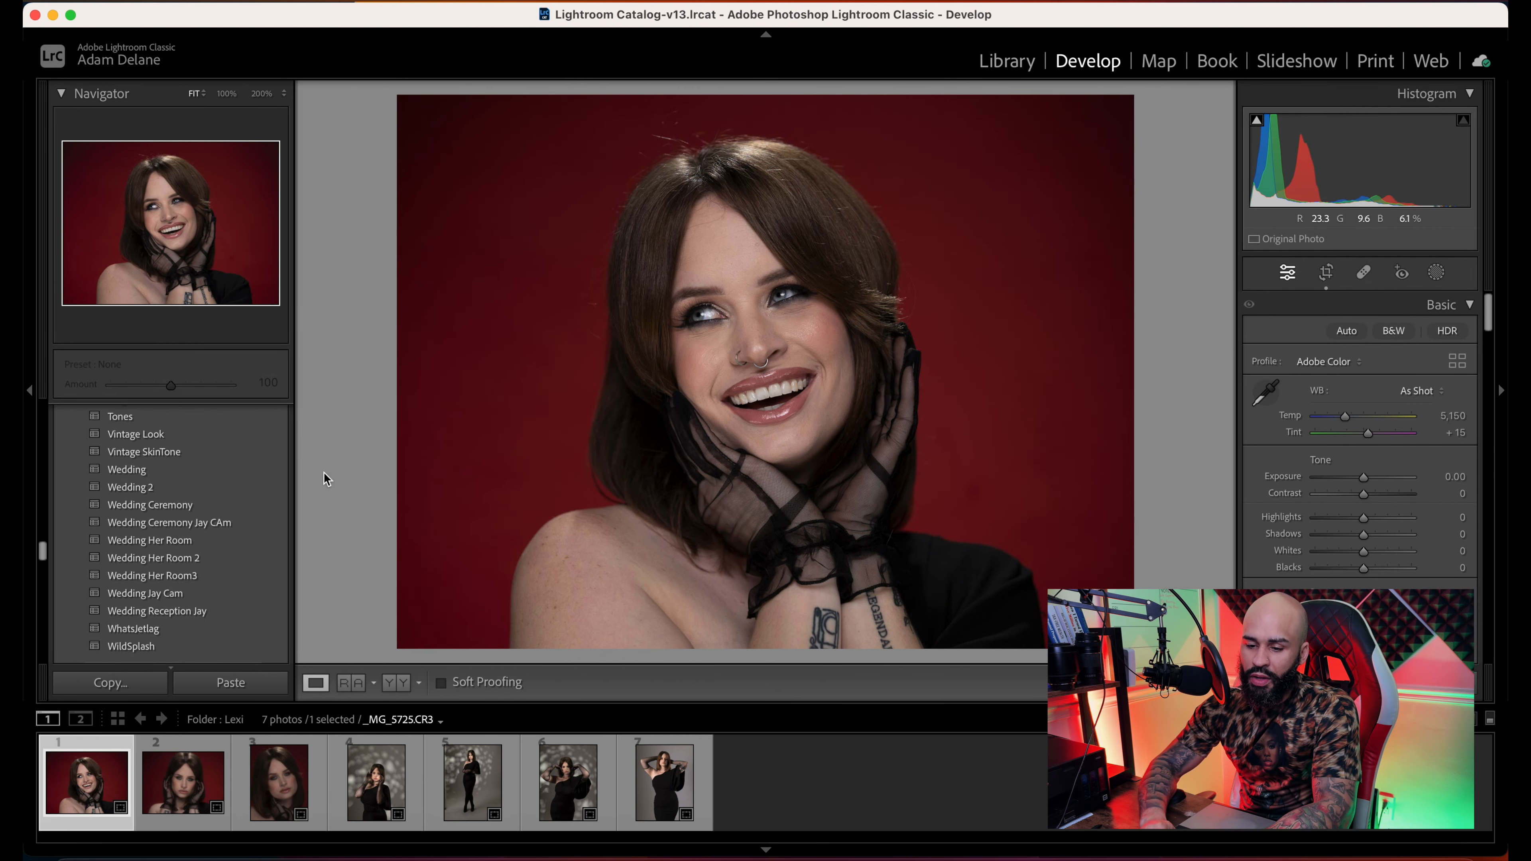
- Preview the user presets on the first portrait, from the Presetpro.com presets through the P365 series
scroll(239, 479, up, 15)
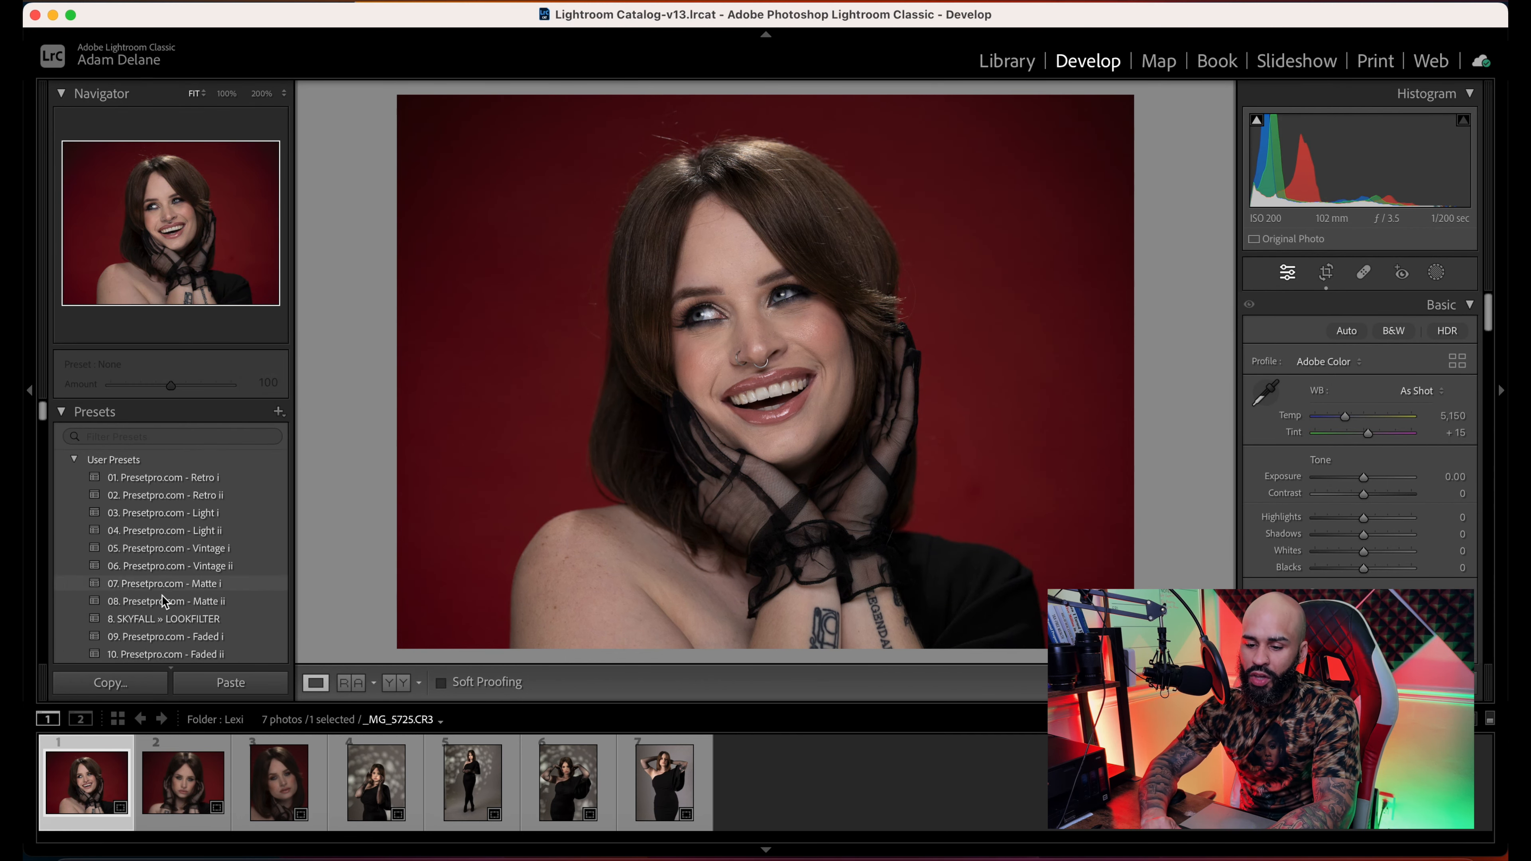
scroll(136, 560, down, 3)
scroll(137, 559, down, 6)
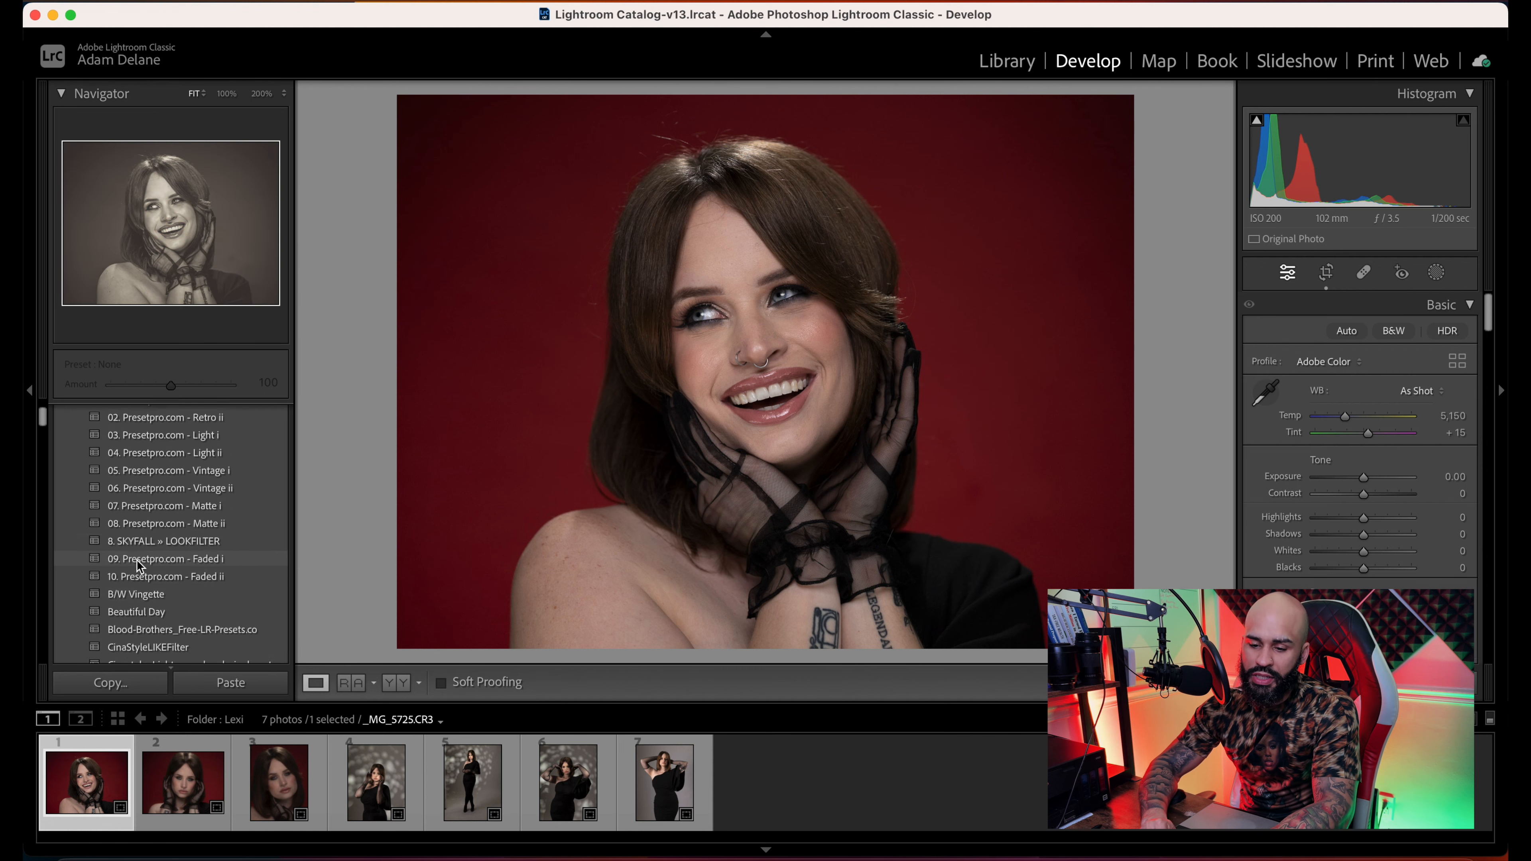
scroll(141, 546, down, 6)
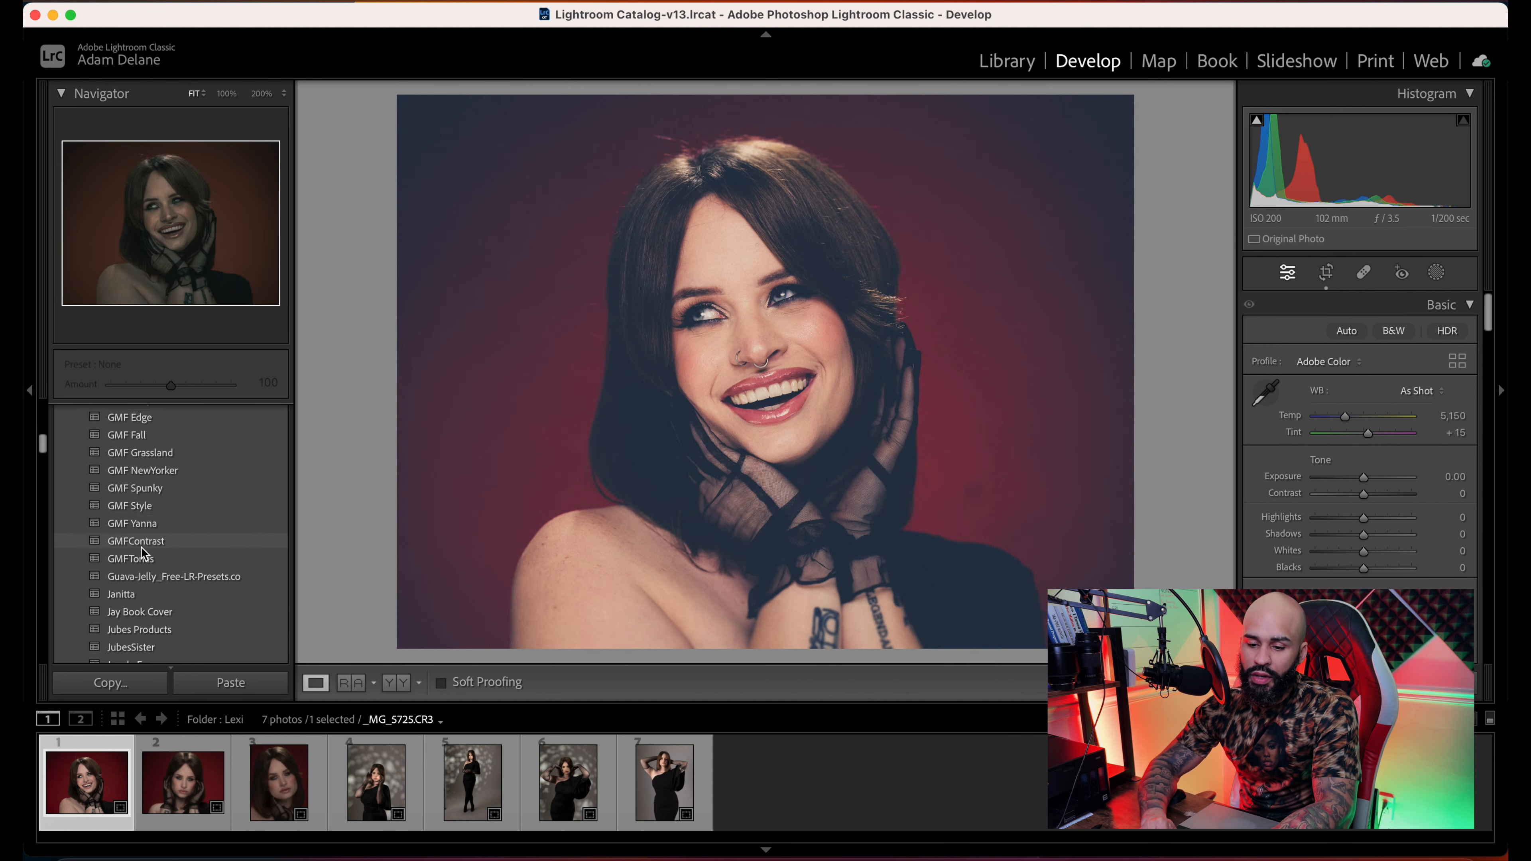
scroll(143, 552, down, 2)
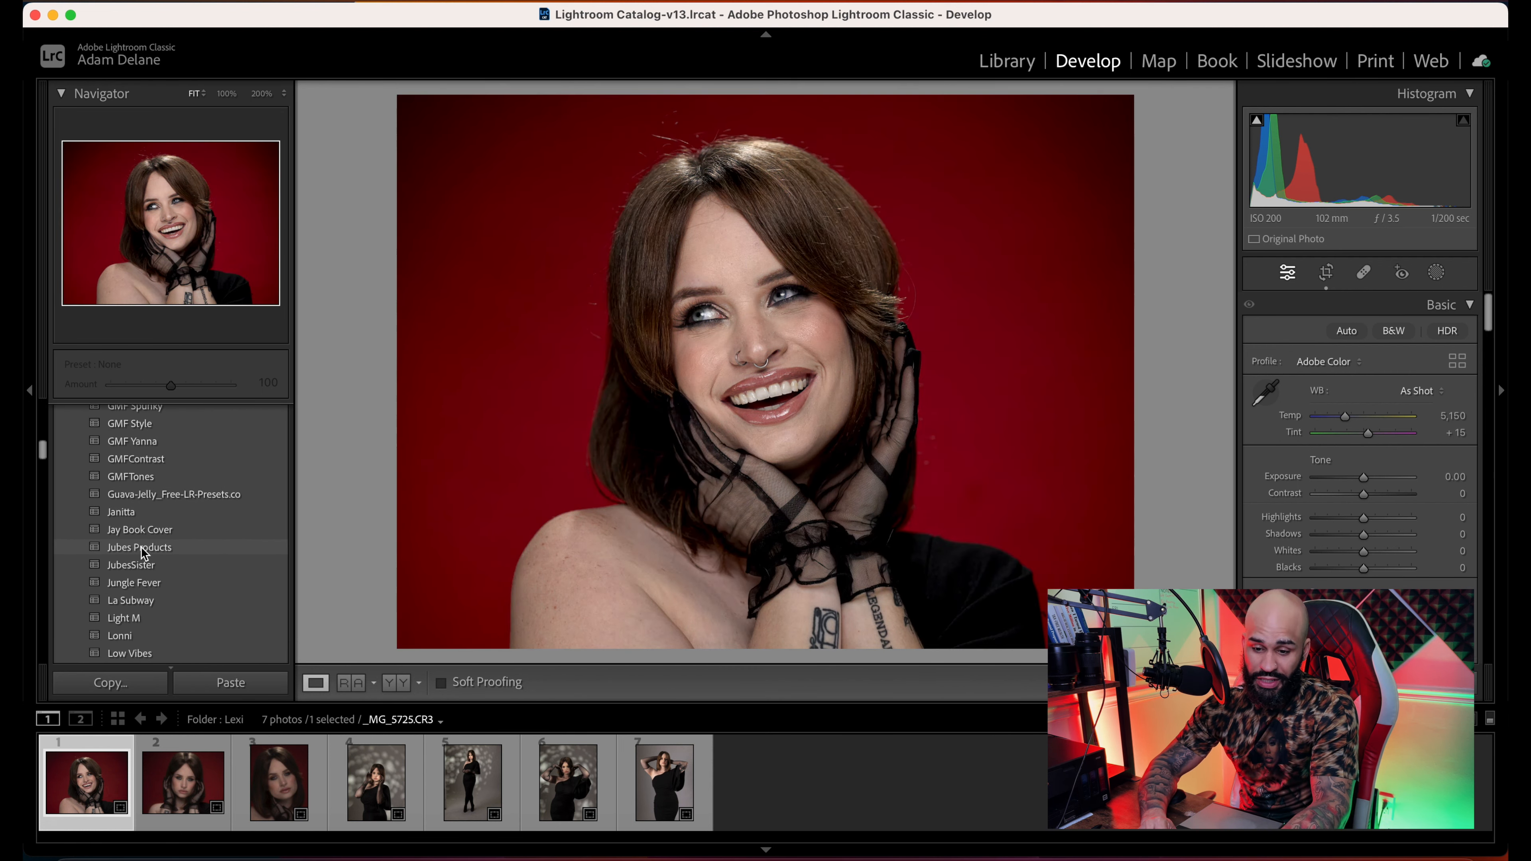
scroll(144, 553, down, 5)
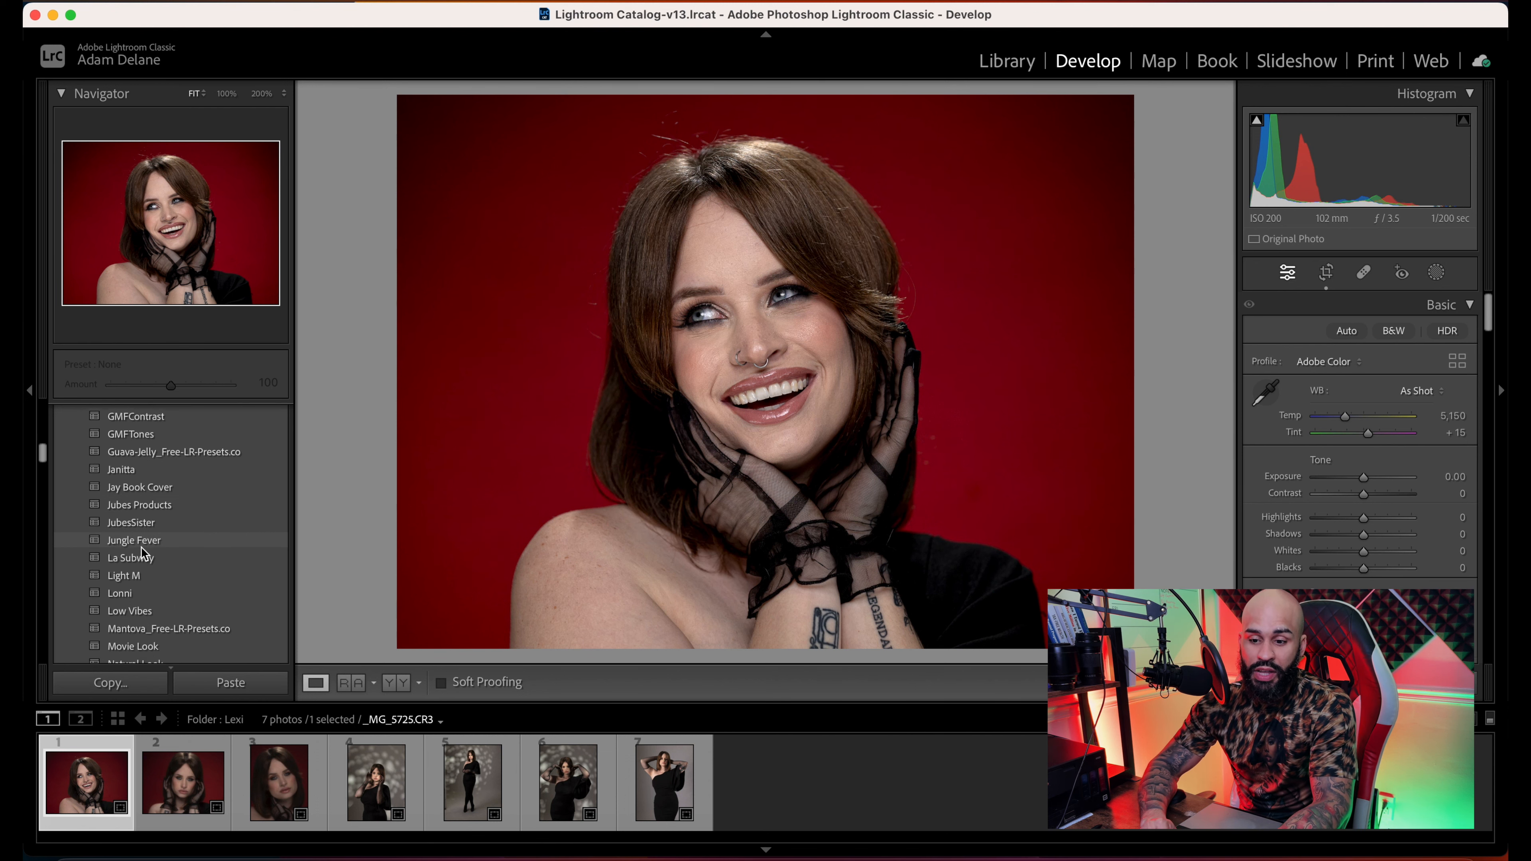
scroll(185, 524, down, 5)
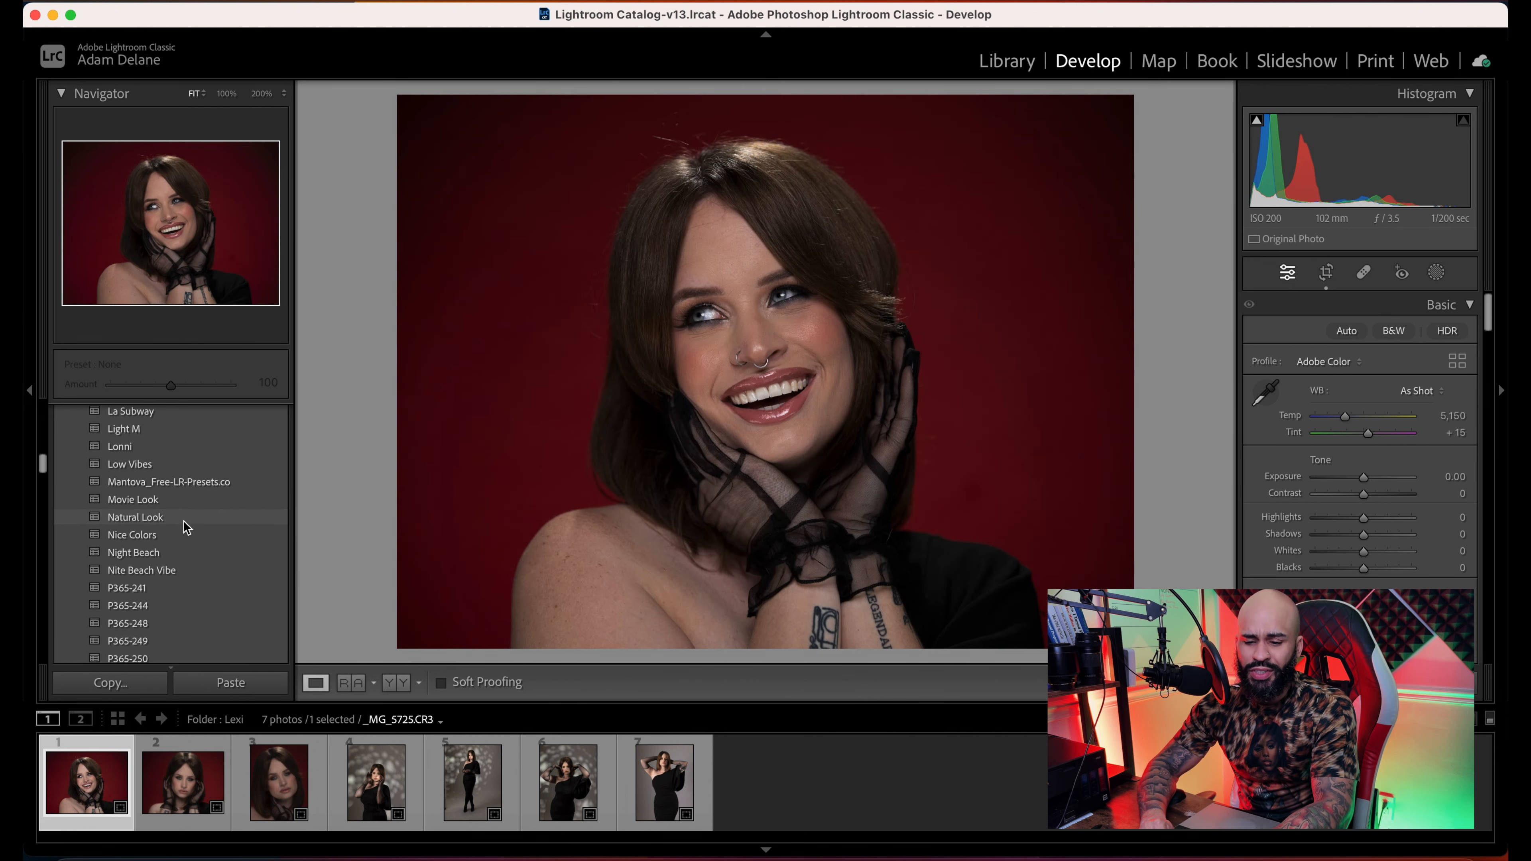
scroll(184, 526, down, 4)
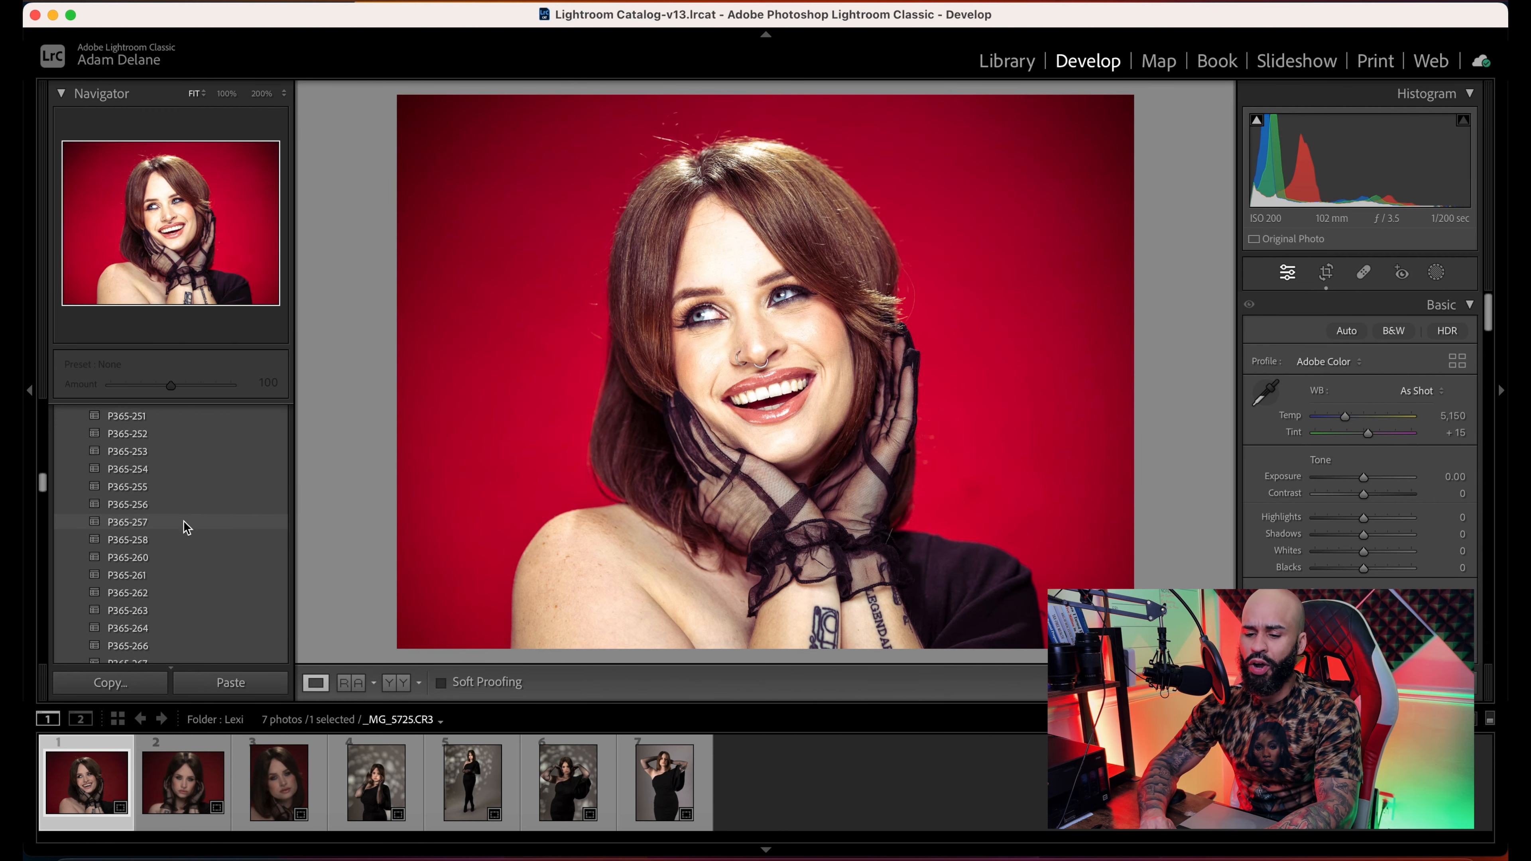
scroll(184, 521, up, 2)
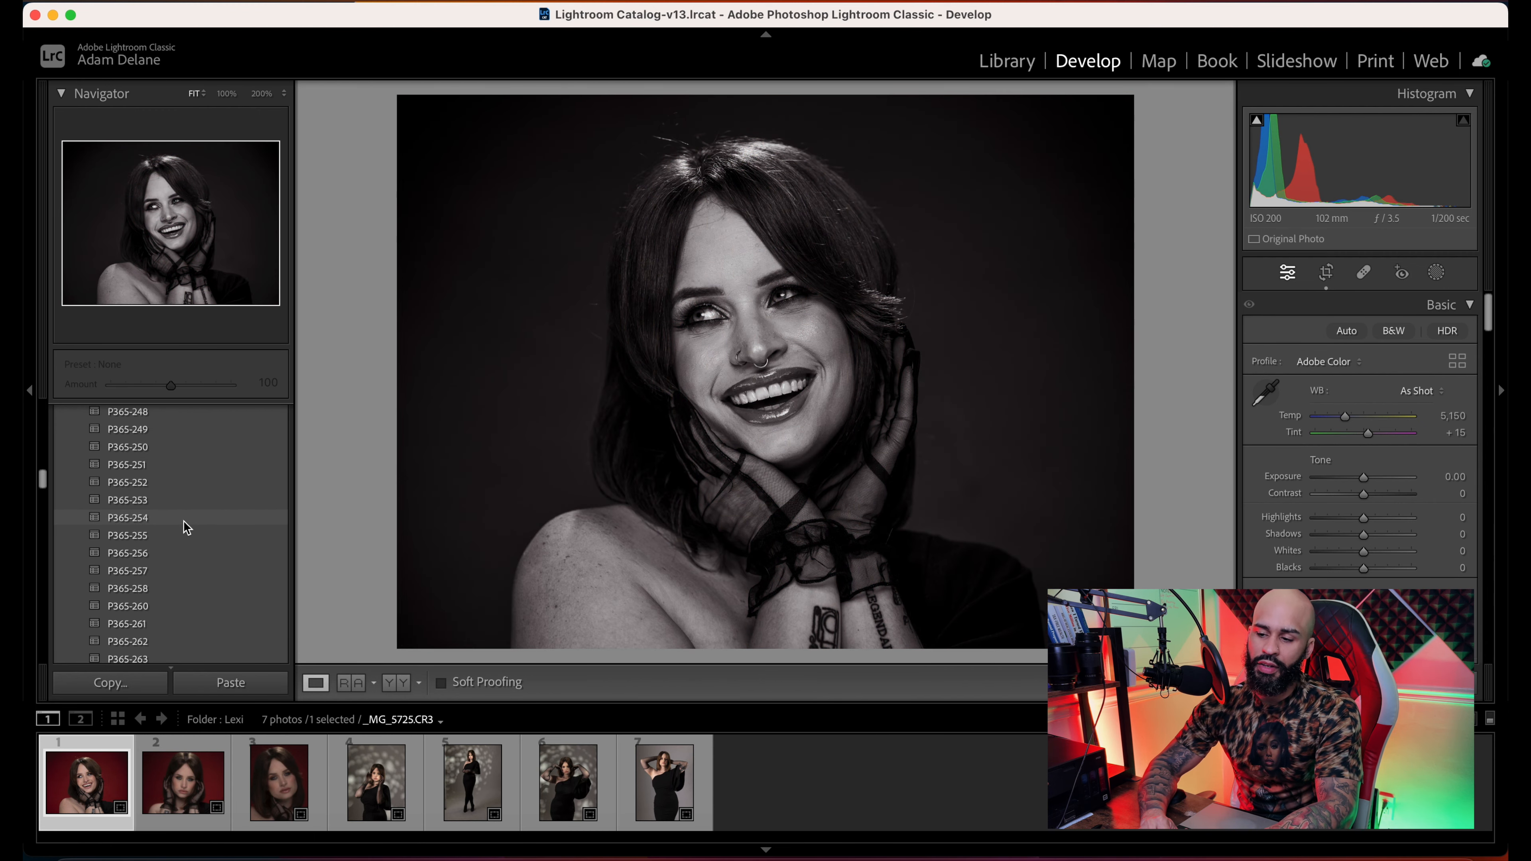
scroll(183, 521, down, 1)
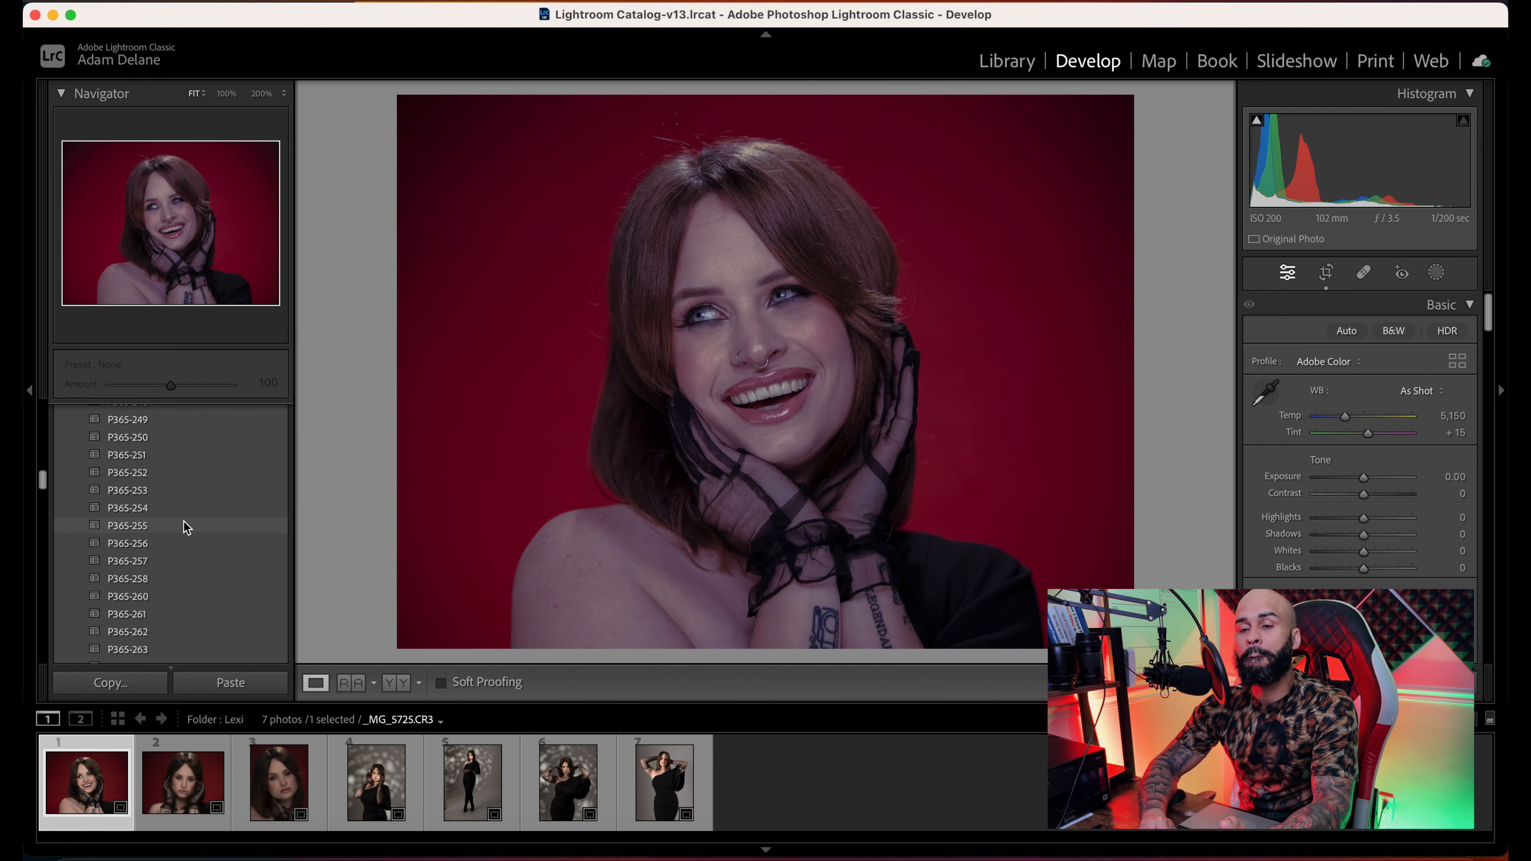
scroll(184, 520, down, 2)
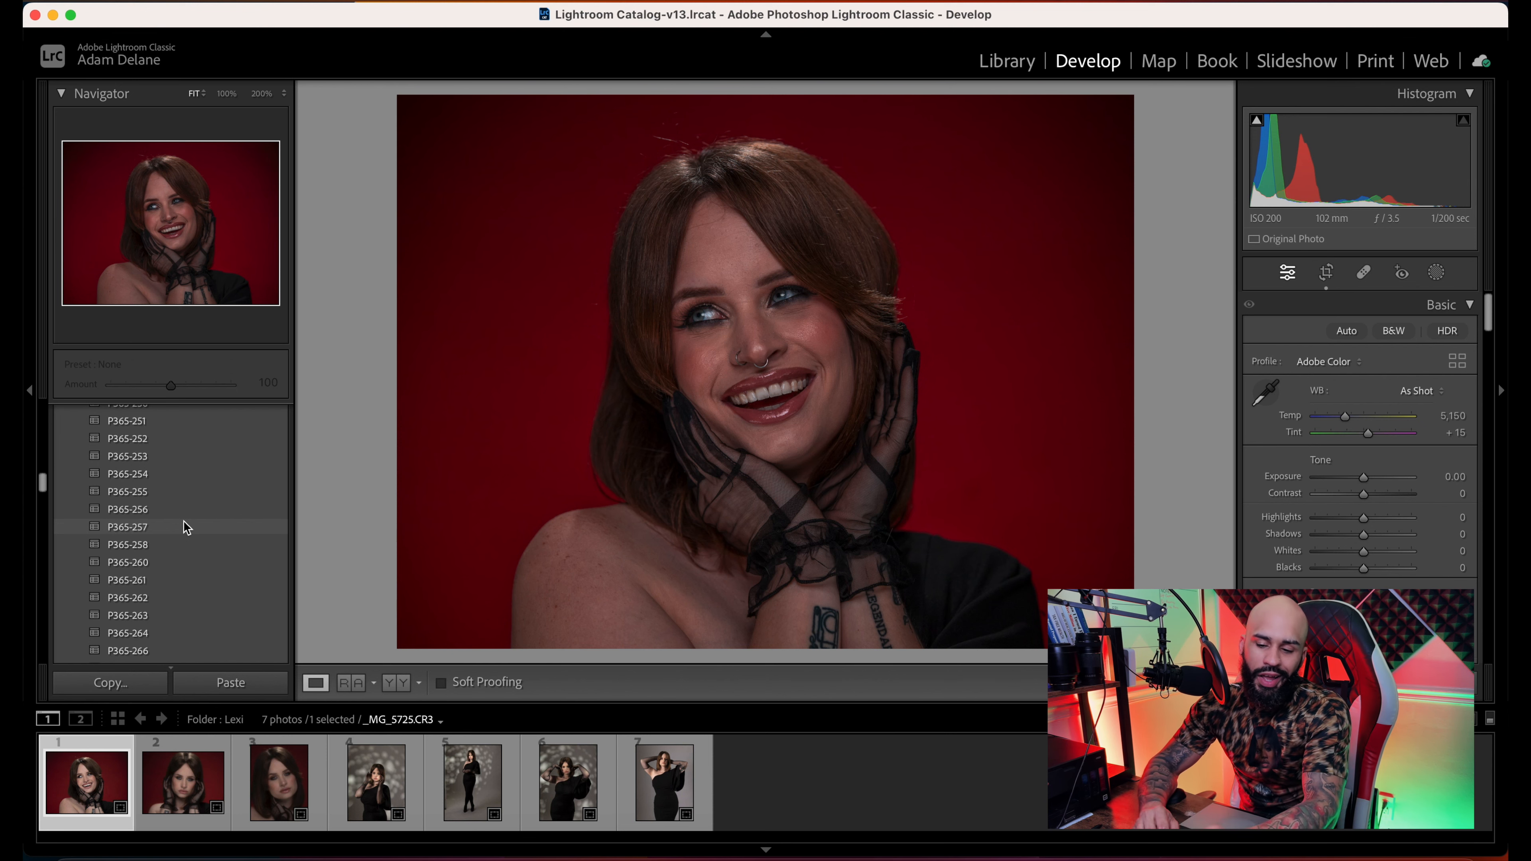
- Return to the earlier user presets and compare the Blood-Brothers, CinaStyle, DeadSmiles and GMF looks on the portrait
scroll(183, 527, up, 10)
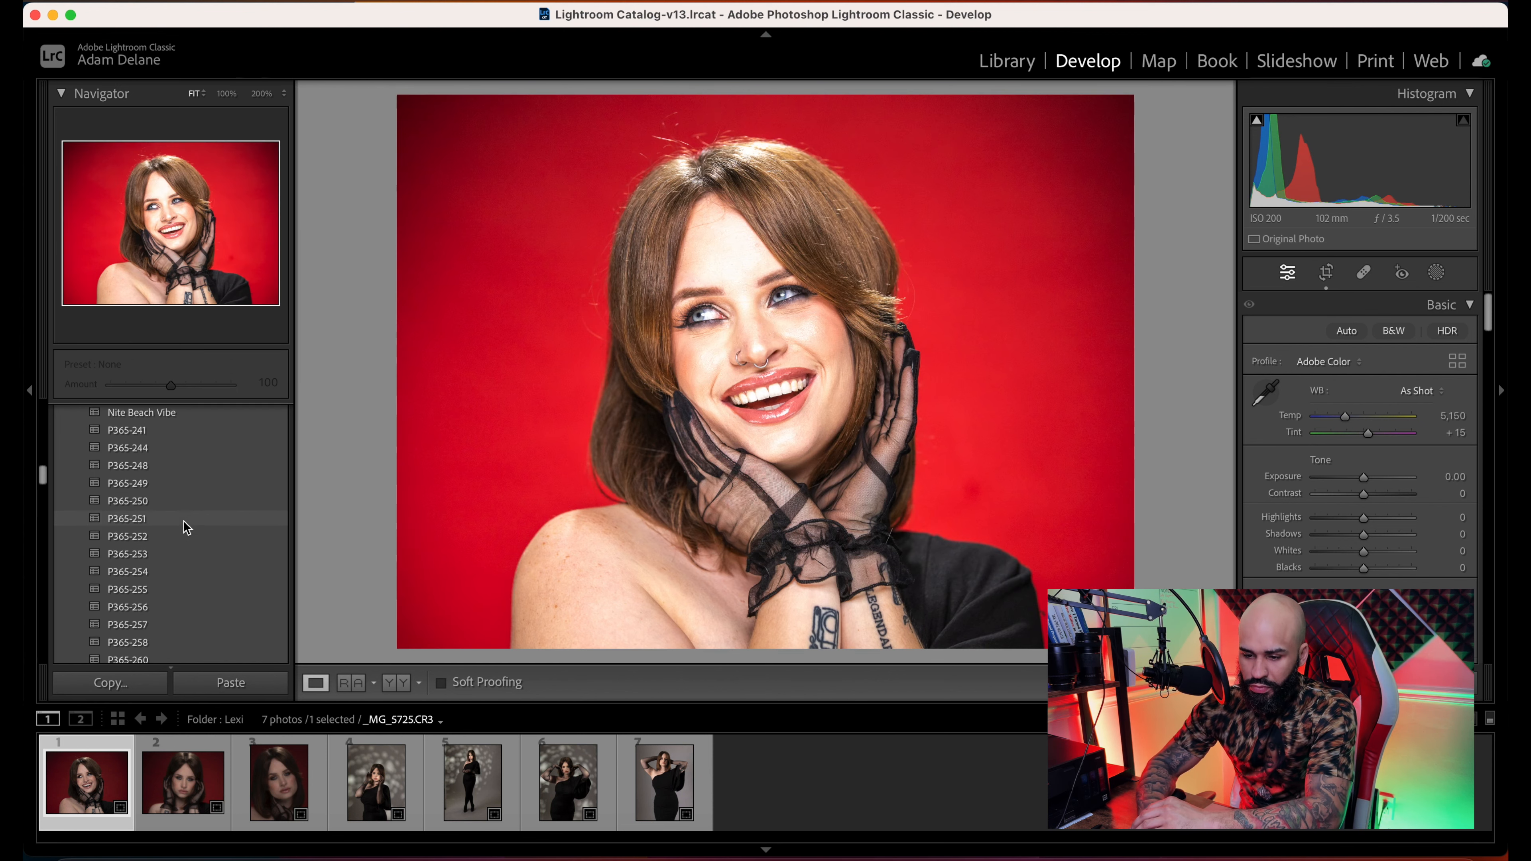
scroll(183, 526, up, 5)
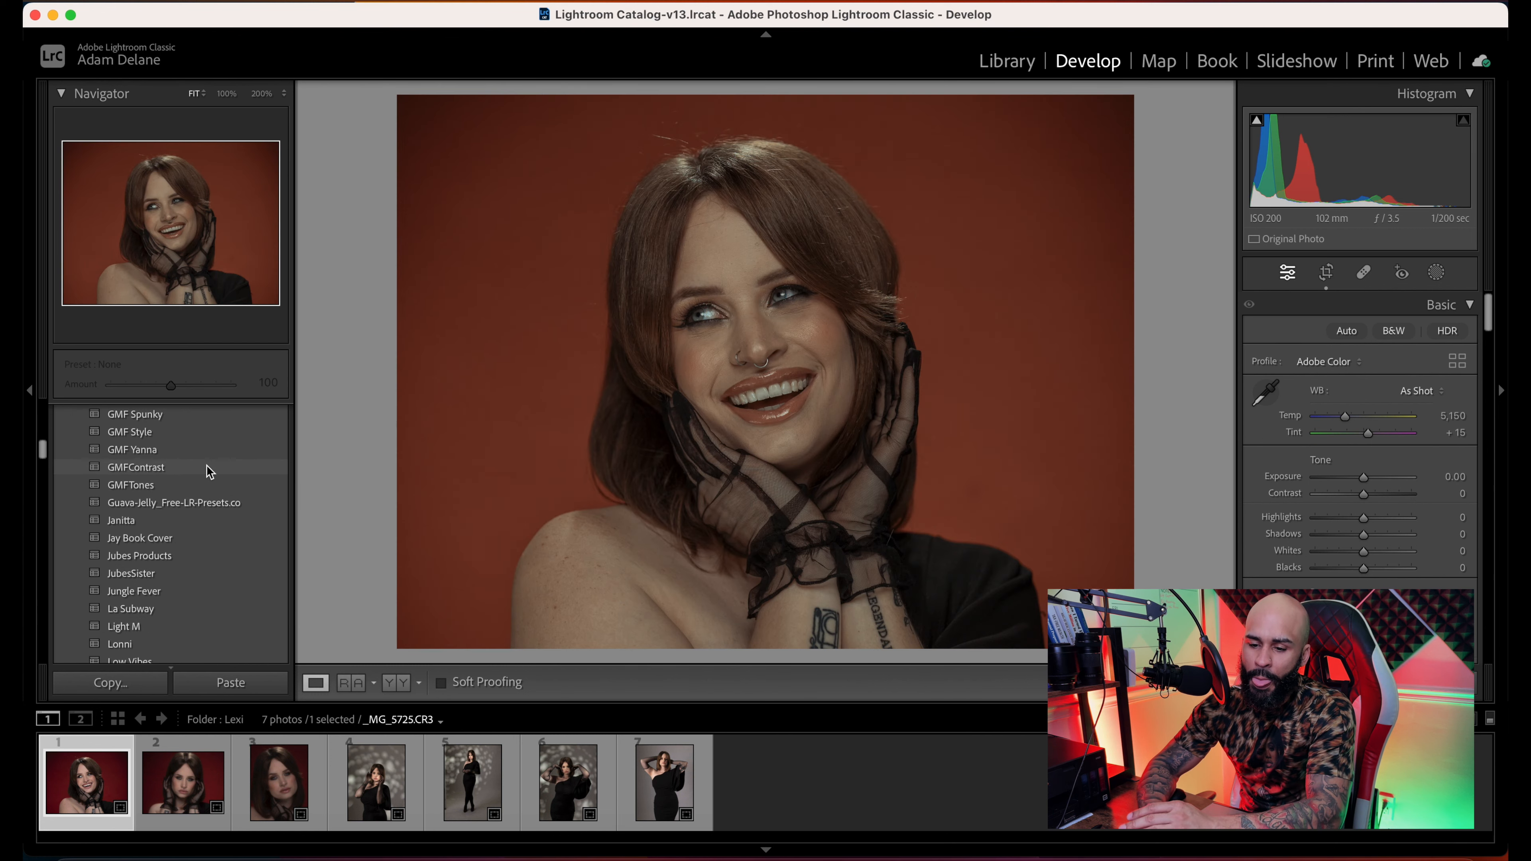
scroll(207, 470, up, 6)
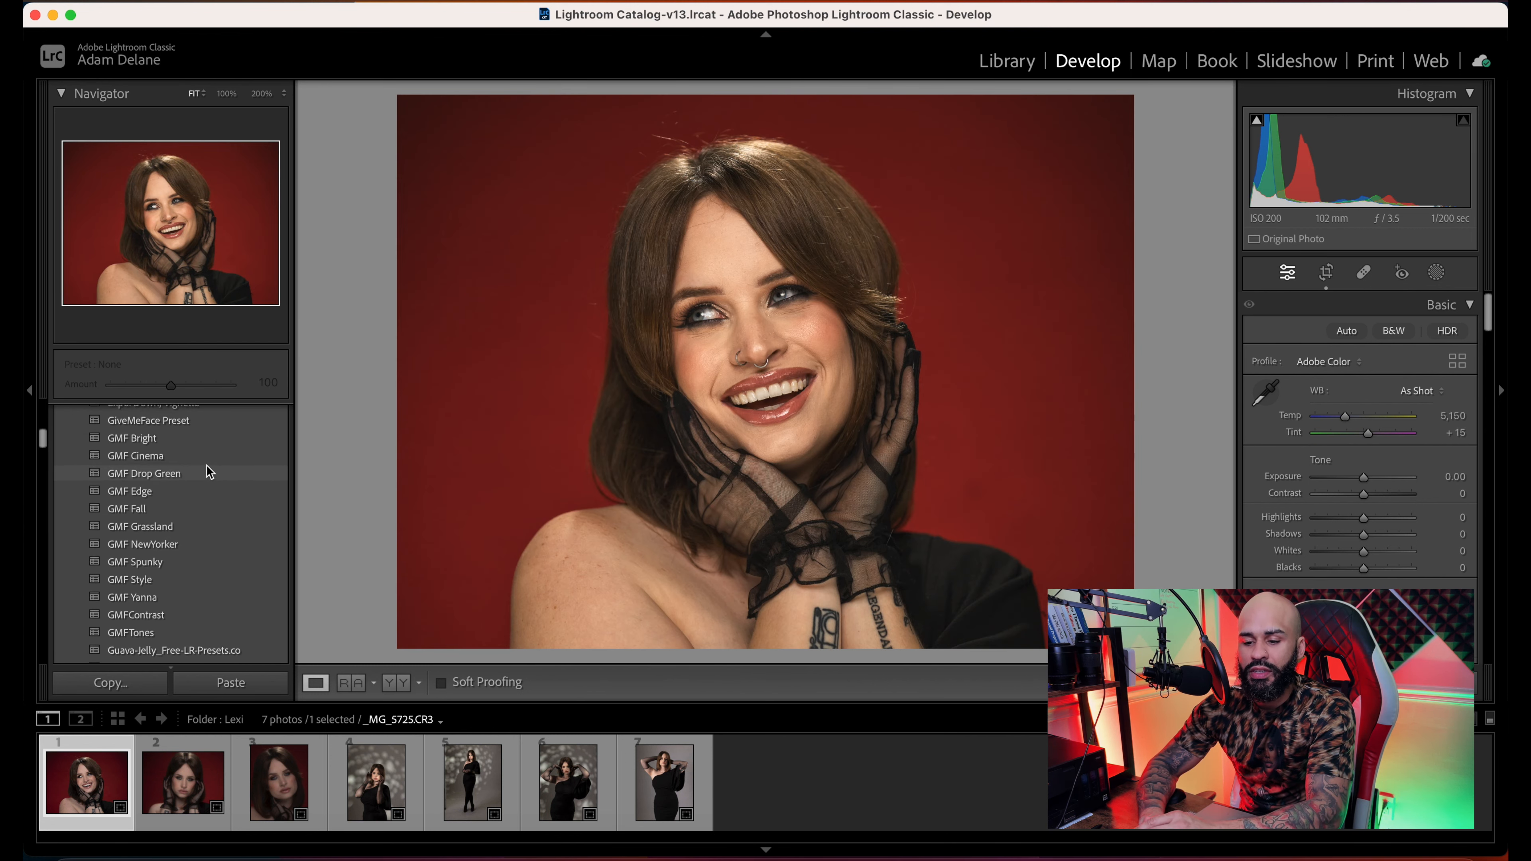
scroll(206, 471, up, 3)
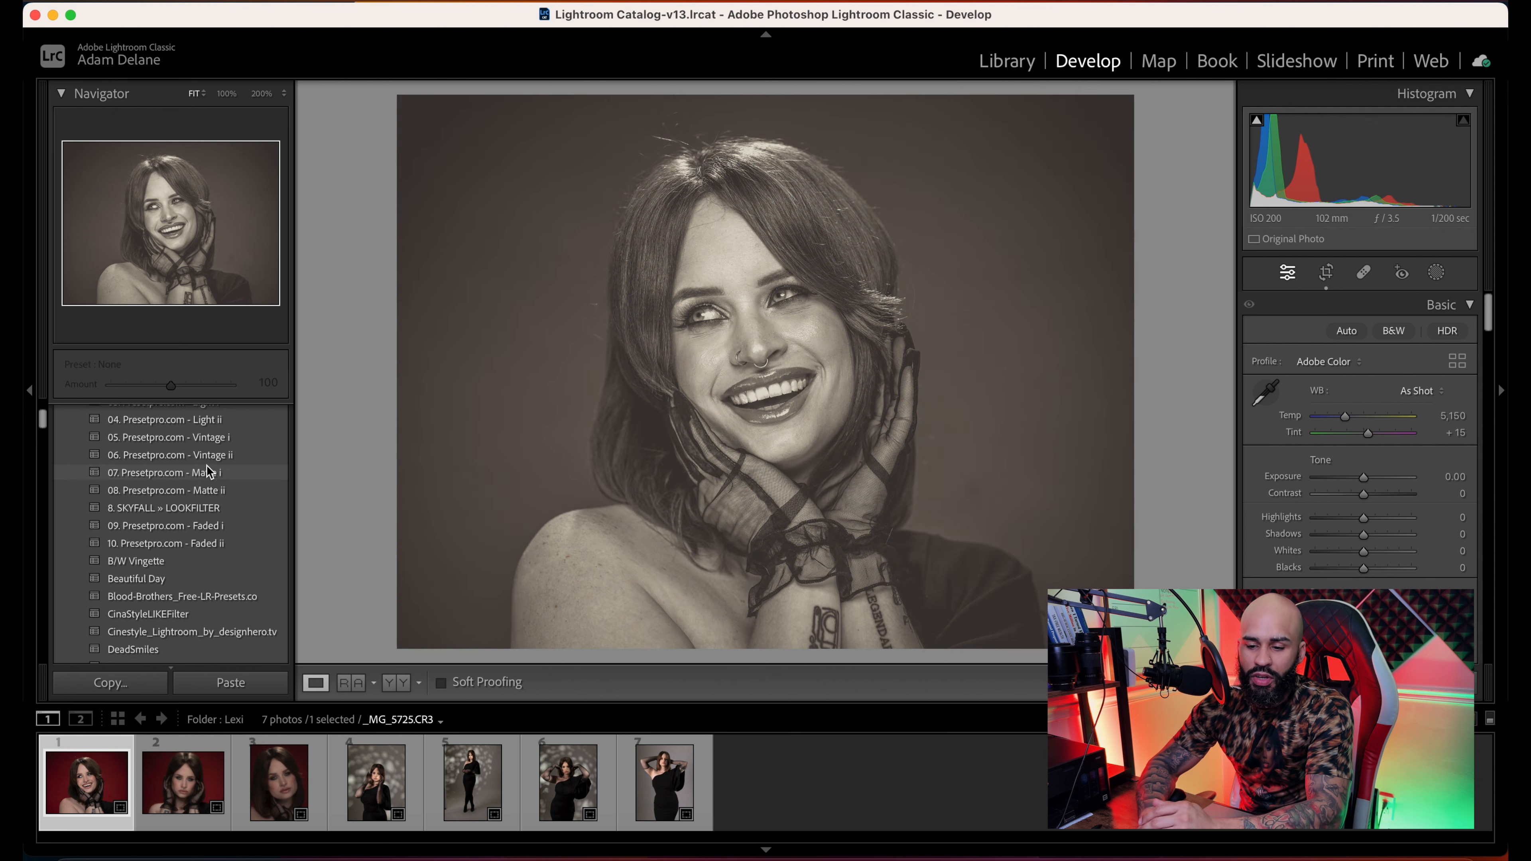
scroll(207, 470, down, 3)
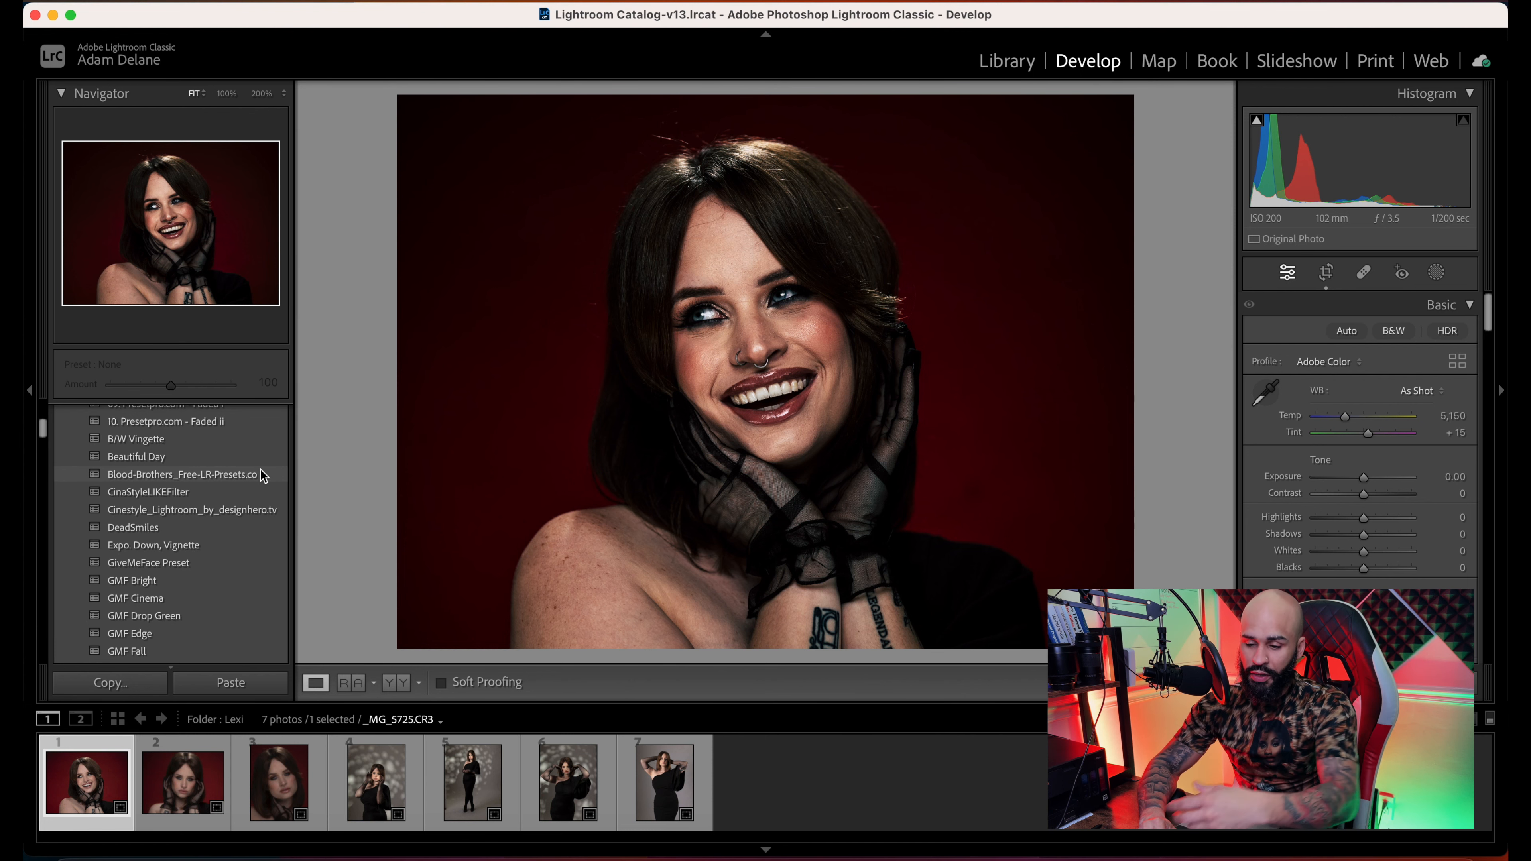
scroll(263, 476, down, 1)
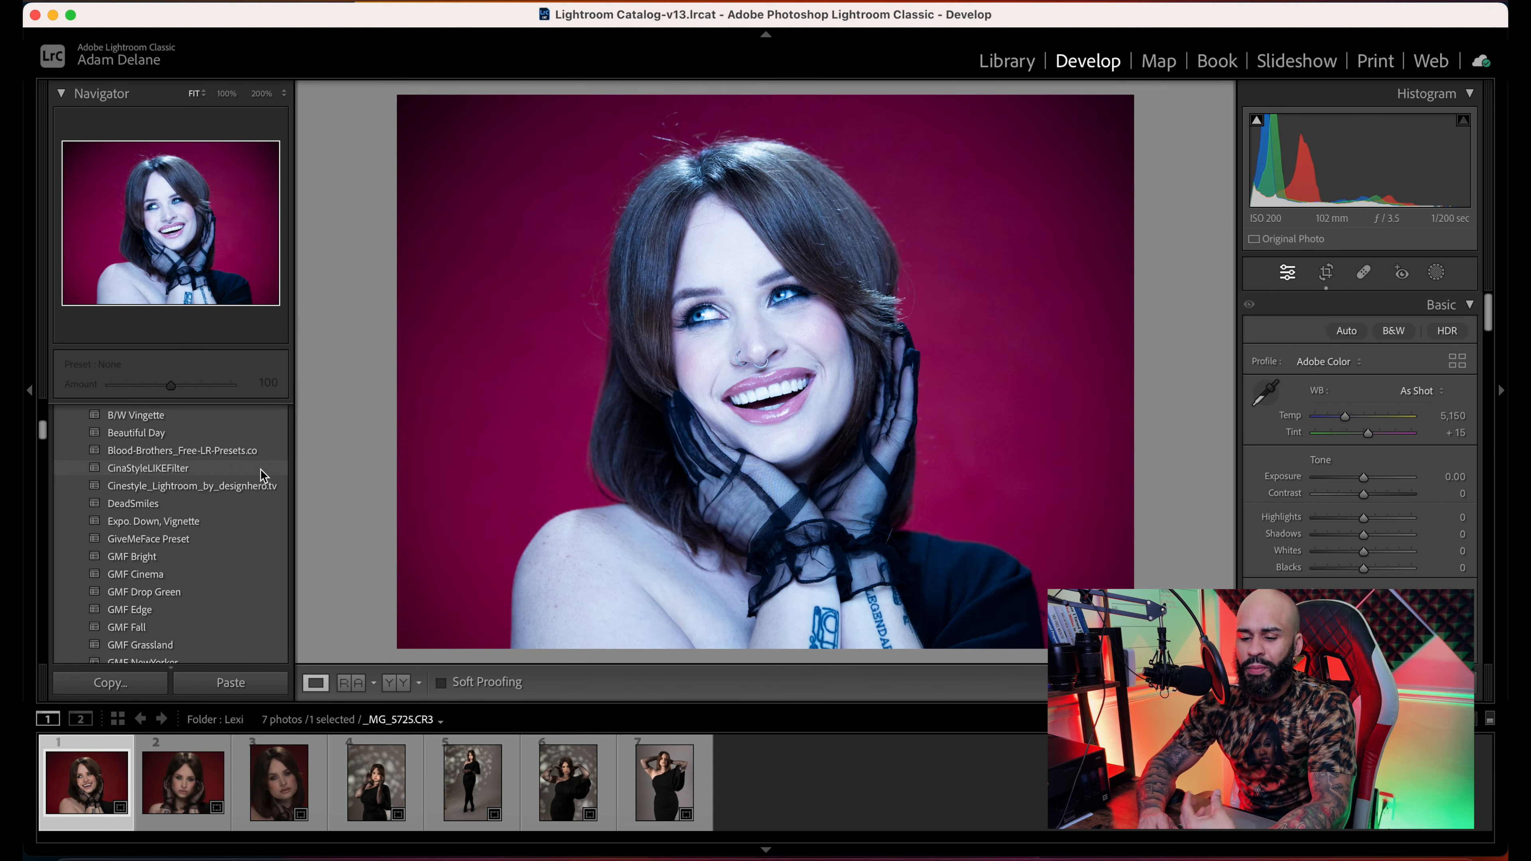
scroll(263, 472, down, 1)
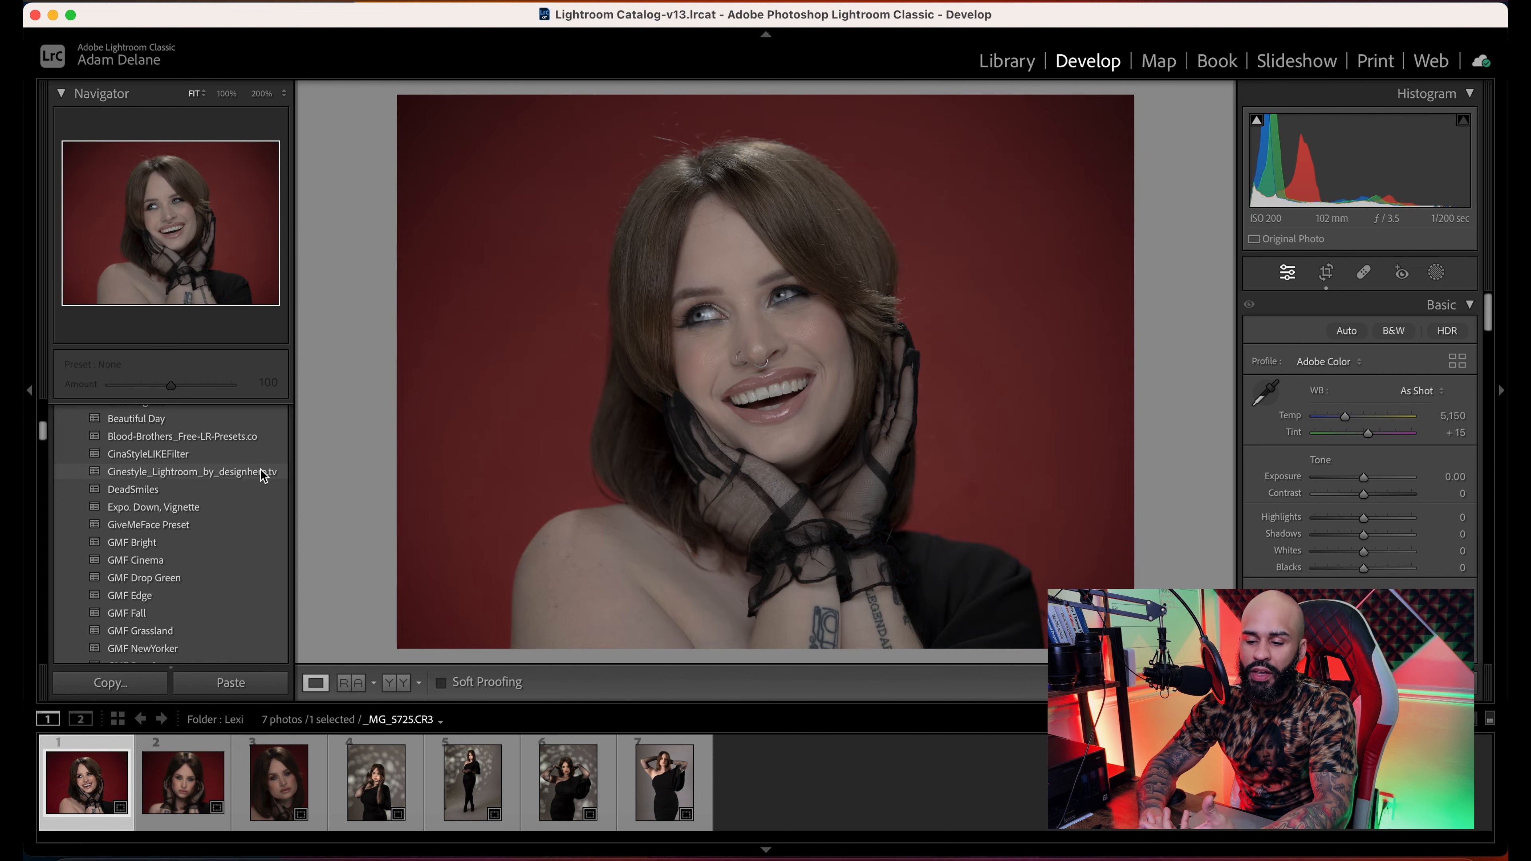
scroll(262, 472, down, 2)
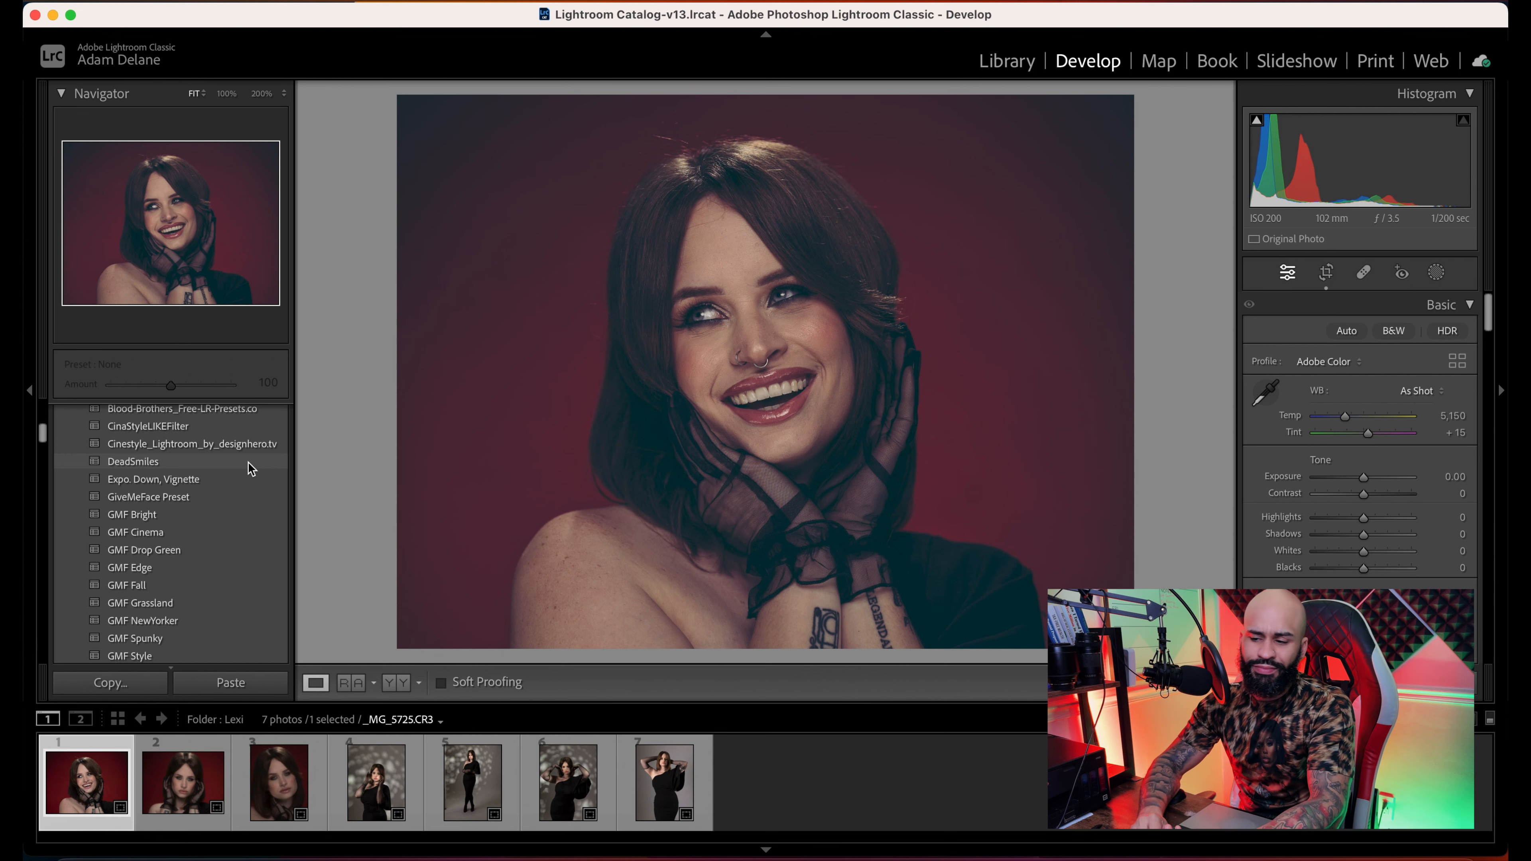
scroll(251, 468, down, 2)
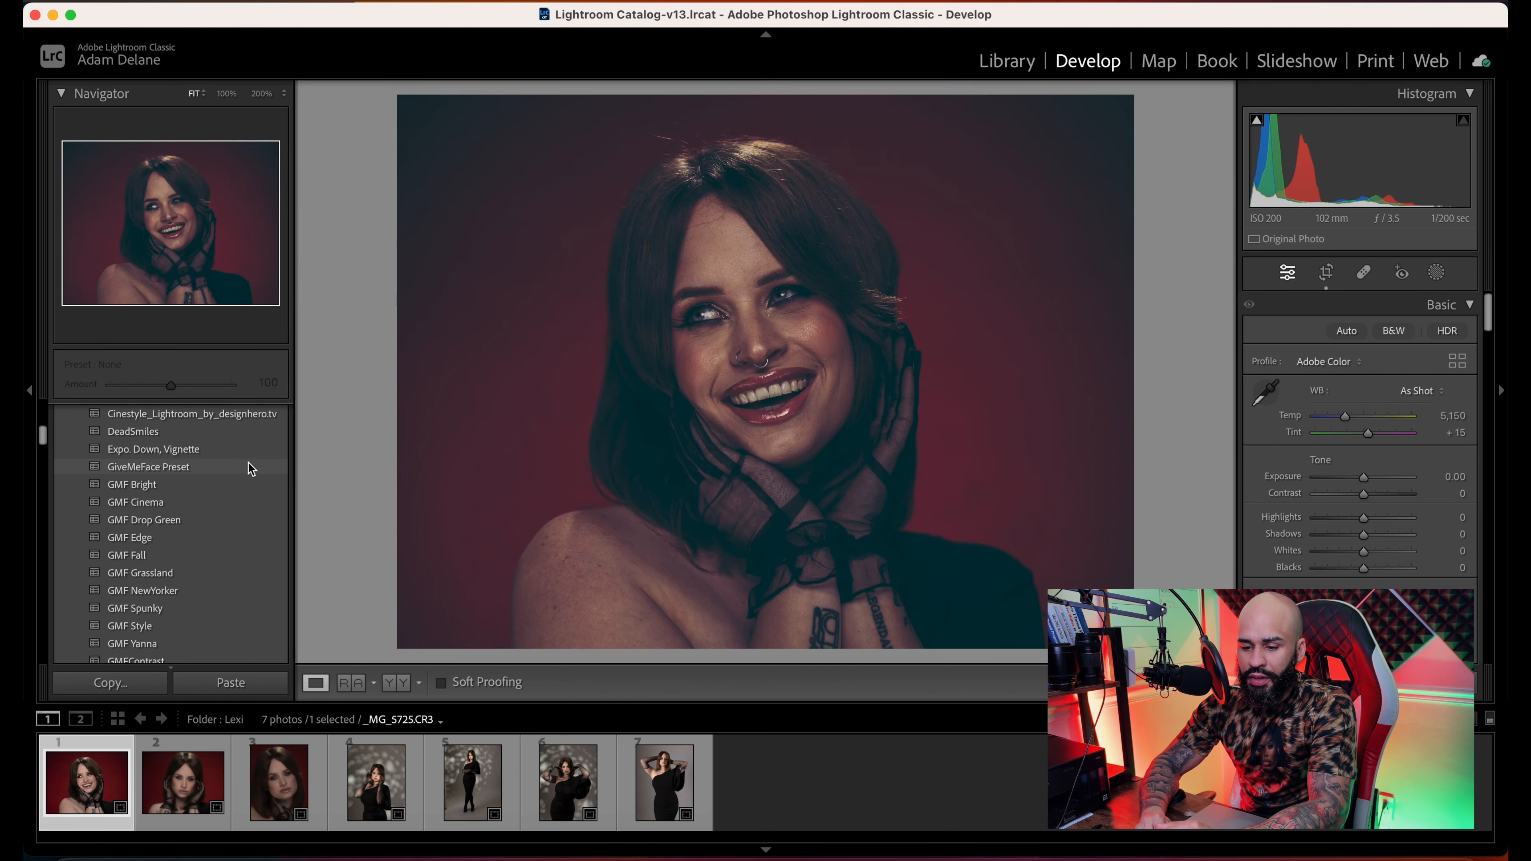
scroll(251, 468, down, 1)
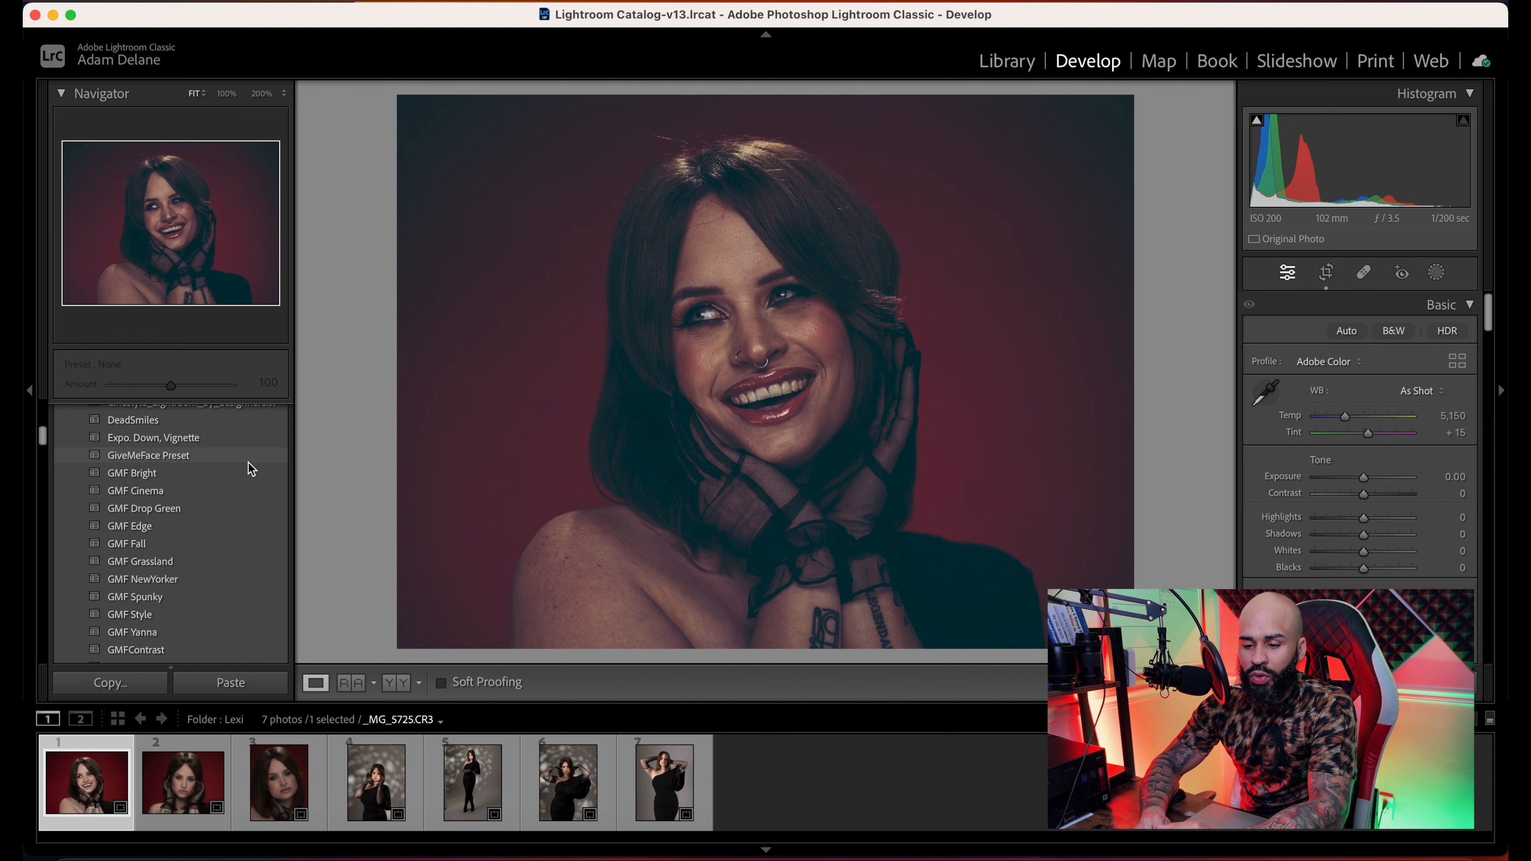
scroll(251, 469, down, 1)
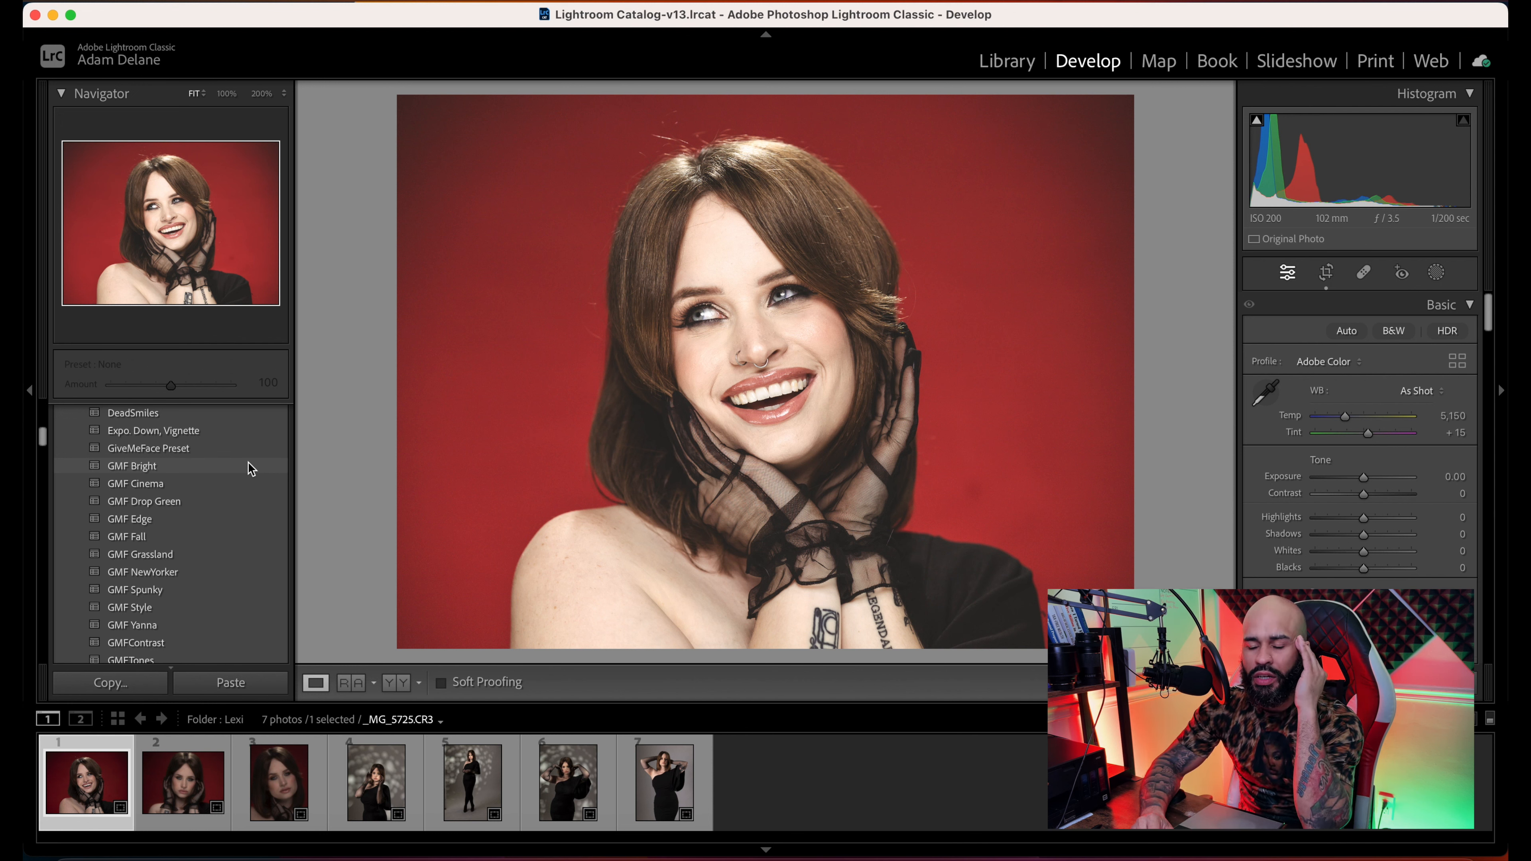
scroll(251, 469, down, 1)
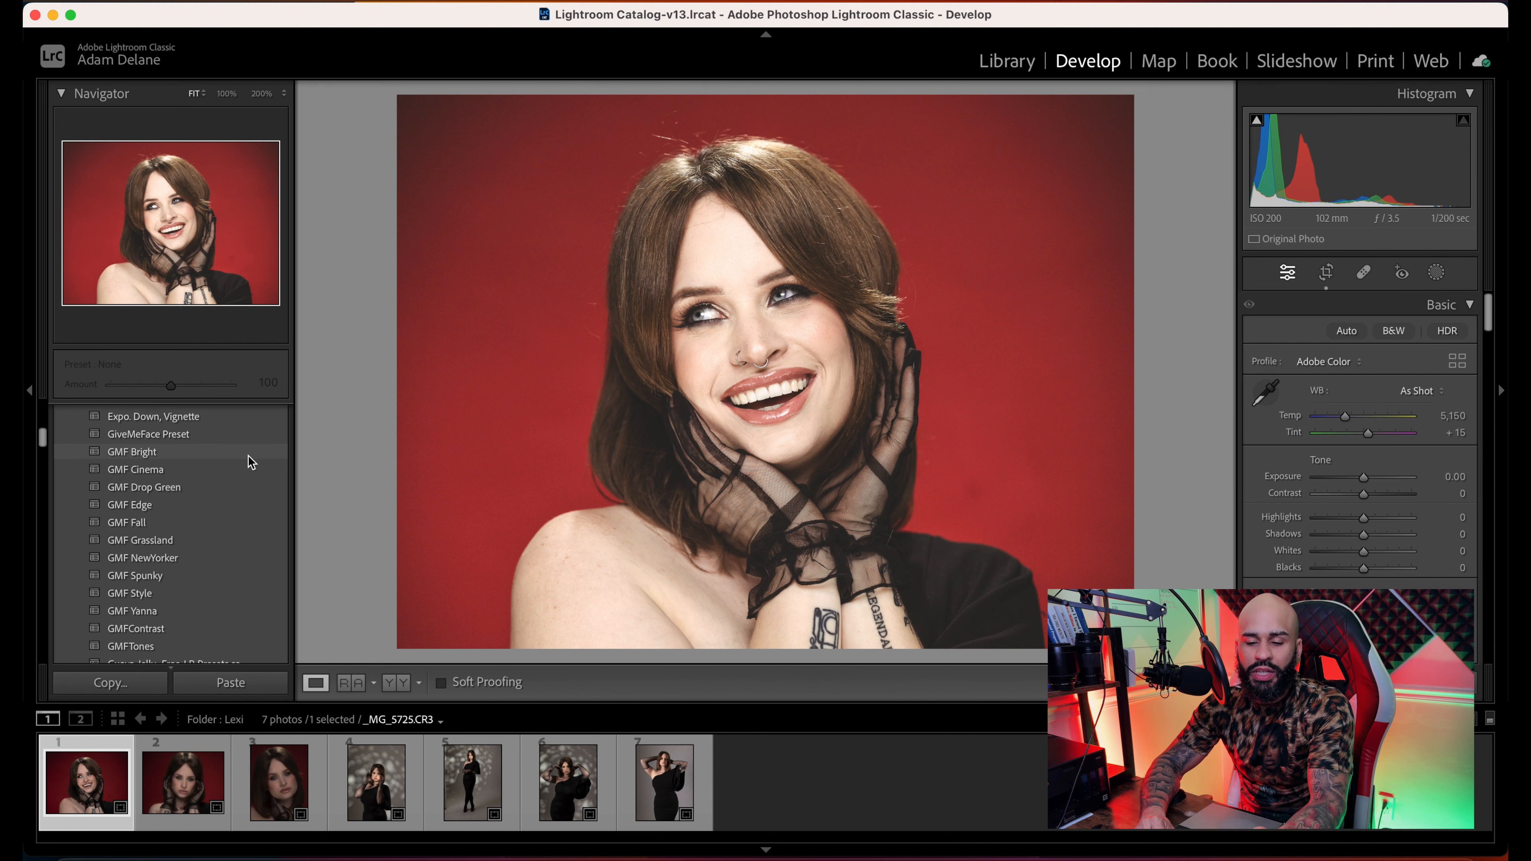
scroll(251, 462, down, 1)
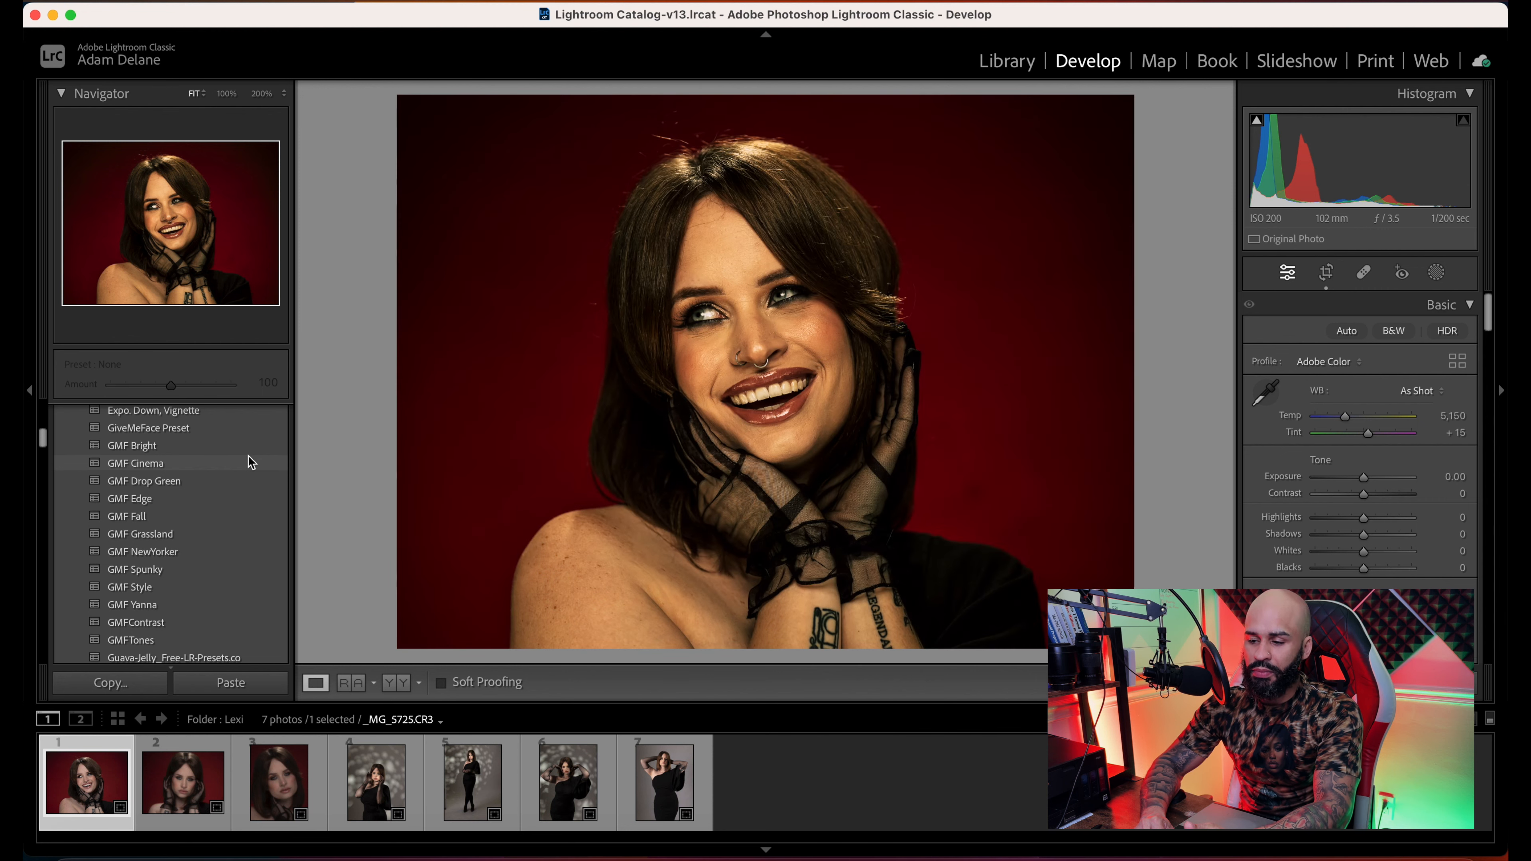
scroll(252, 462, down, 1)
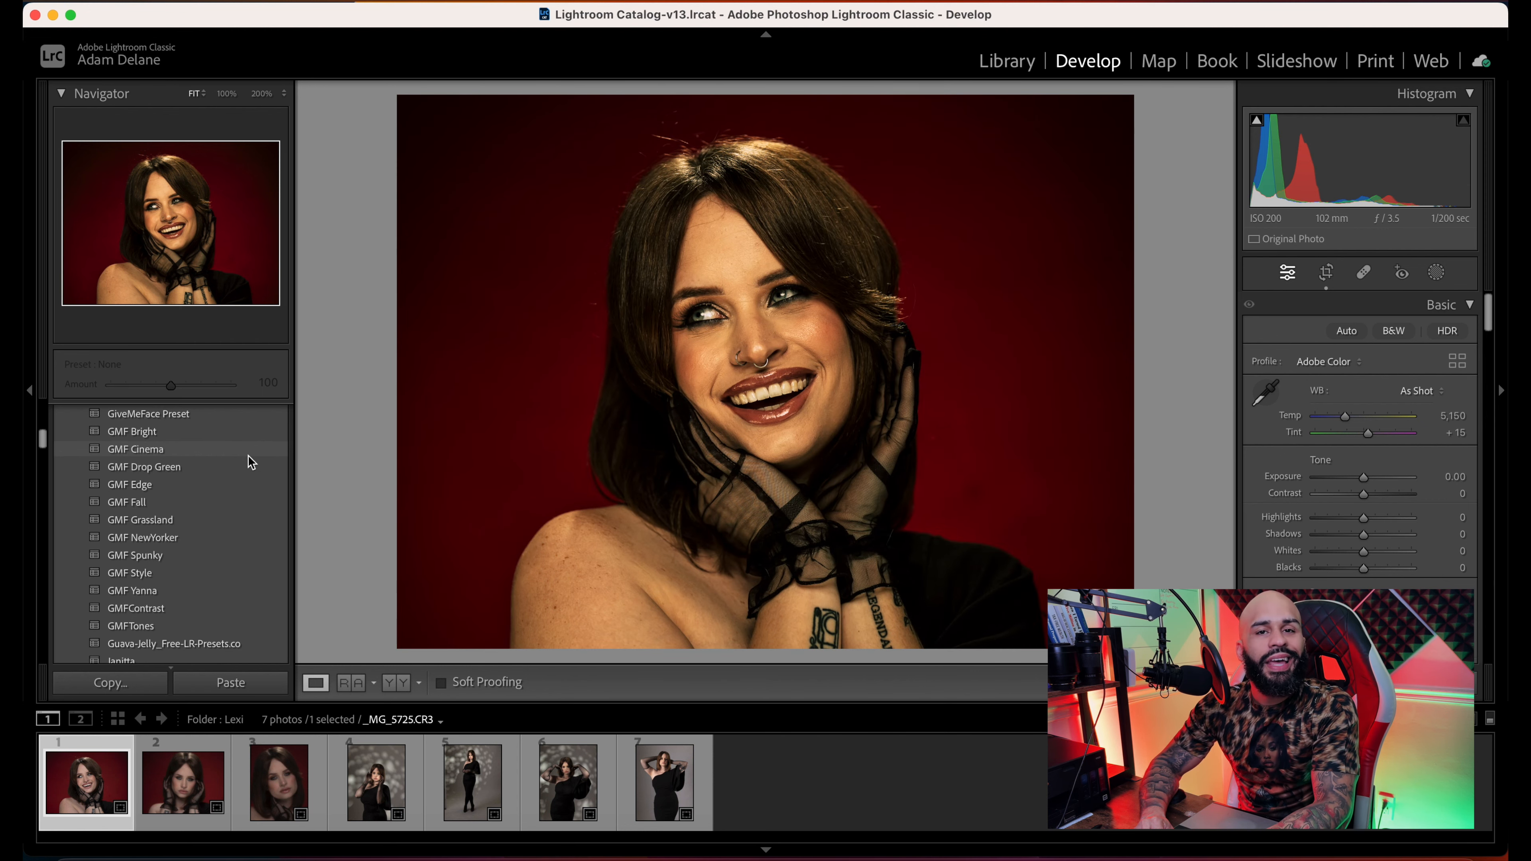
scroll(251, 463, down, 1)
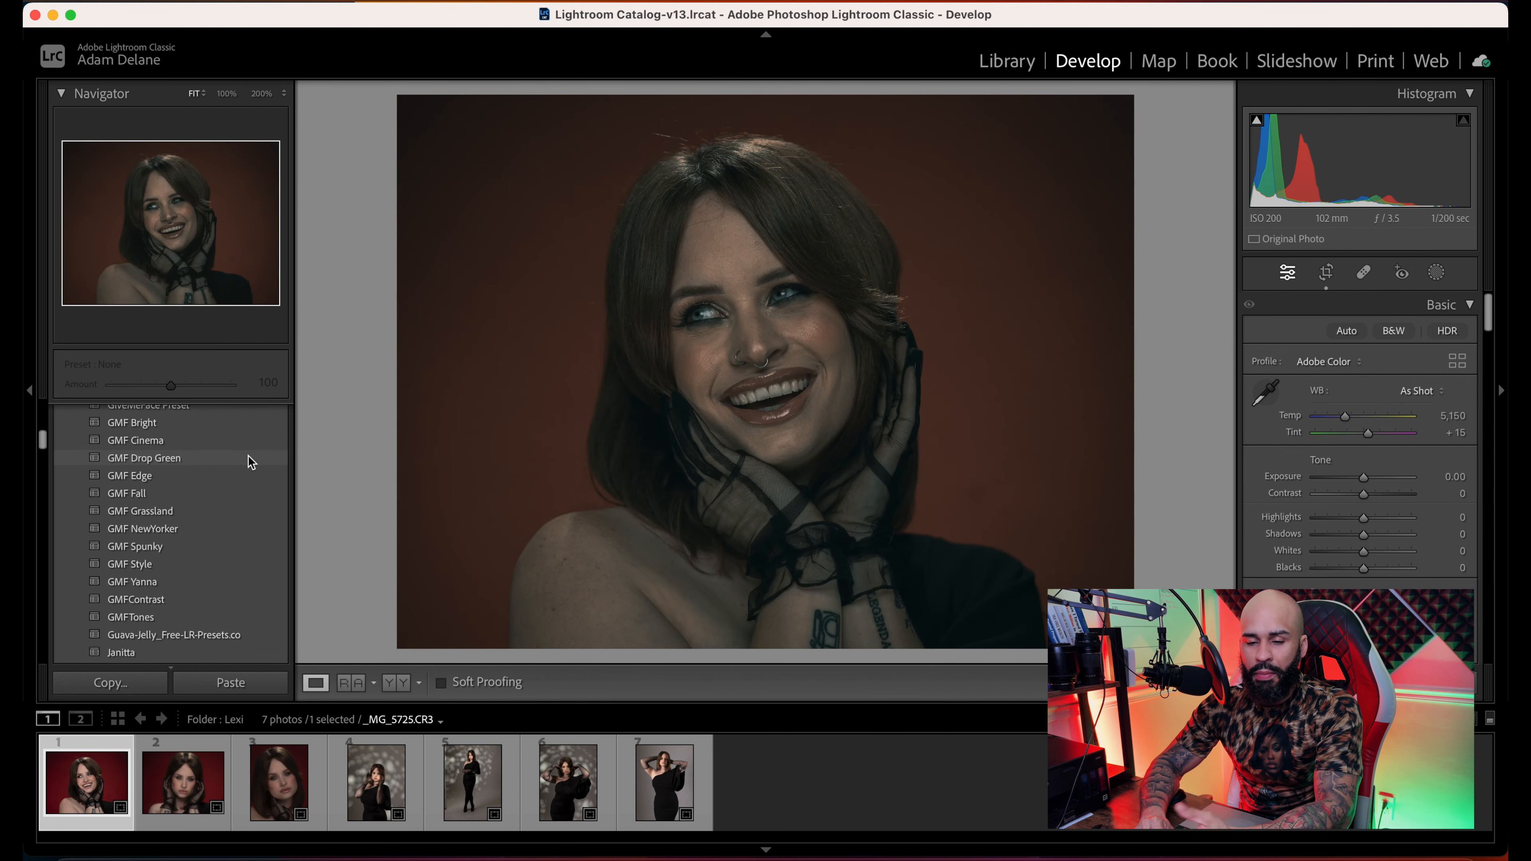
scroll(251, 462, down, 3)
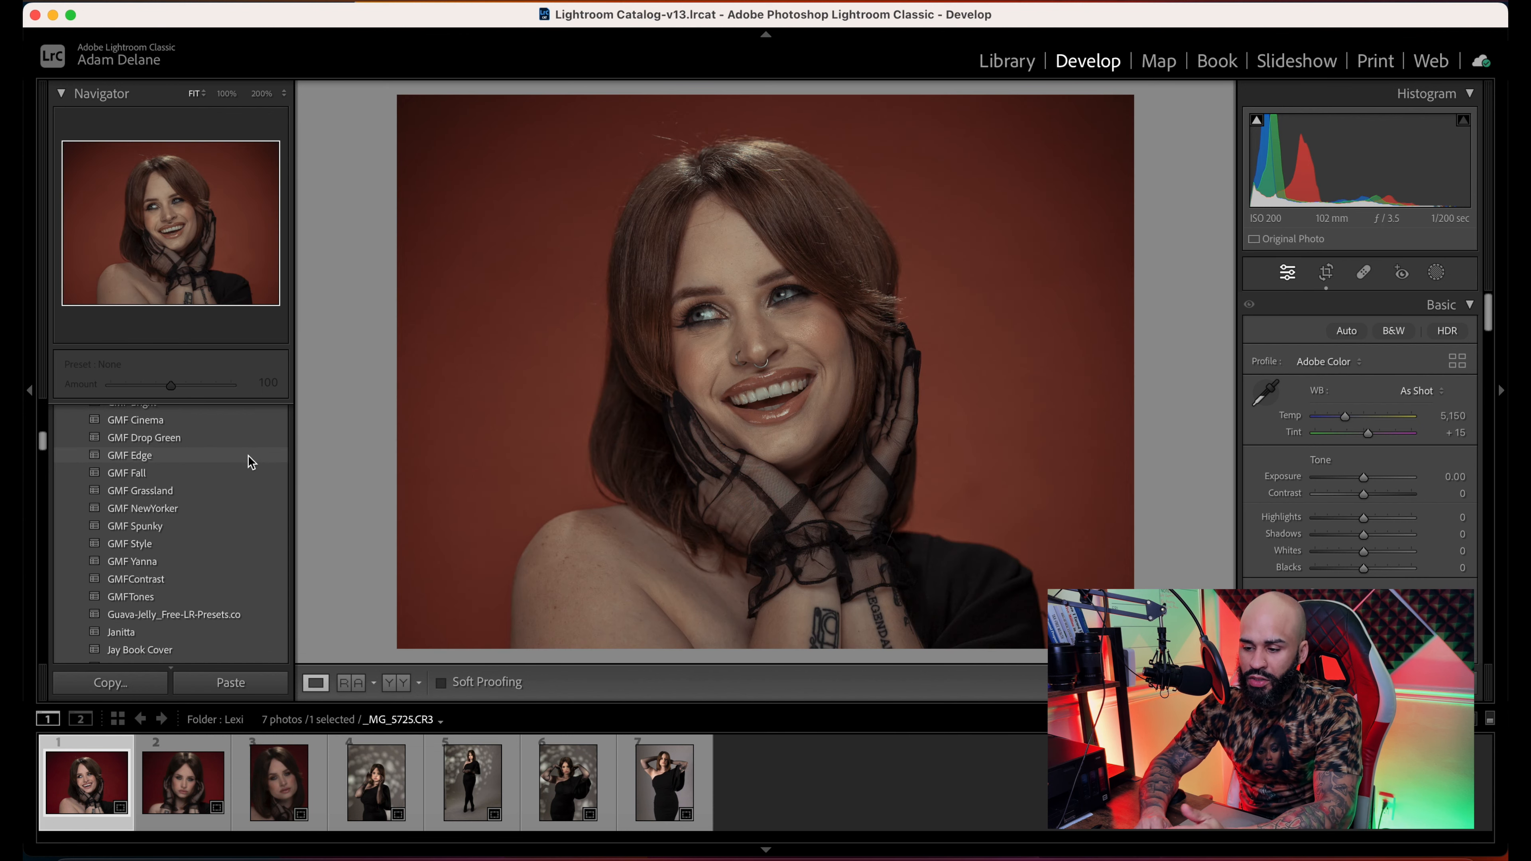
scroll(251, 463, down, 3)
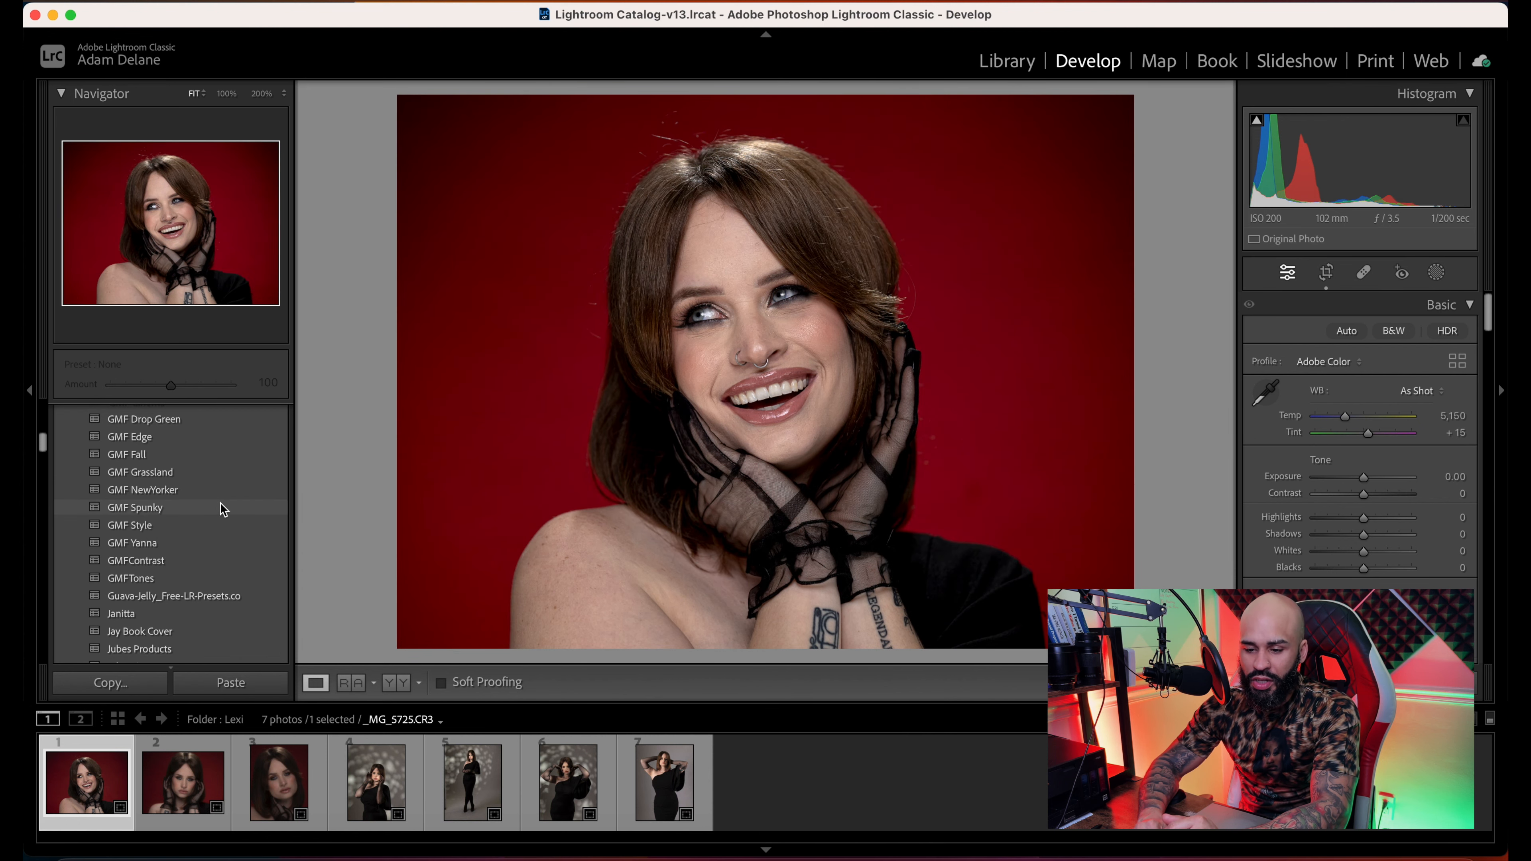
- Apply the GMF Style preset to the portrait and cool the white balance temperature to 5,667
click(212, 524)
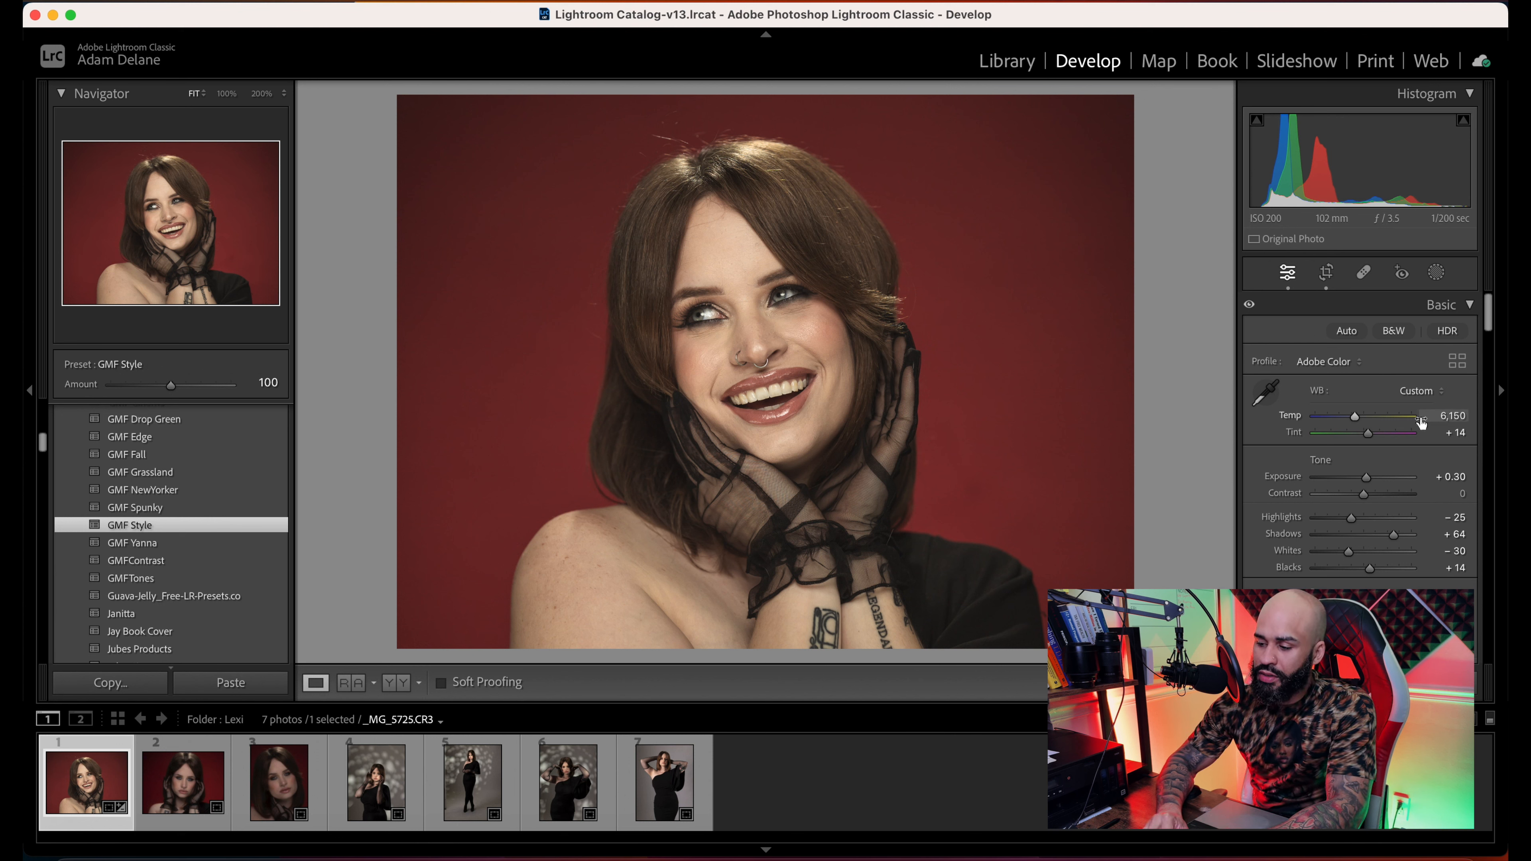
drag(1355, 417, 1353, 419)
drag(1351, 418, 1350, 418)
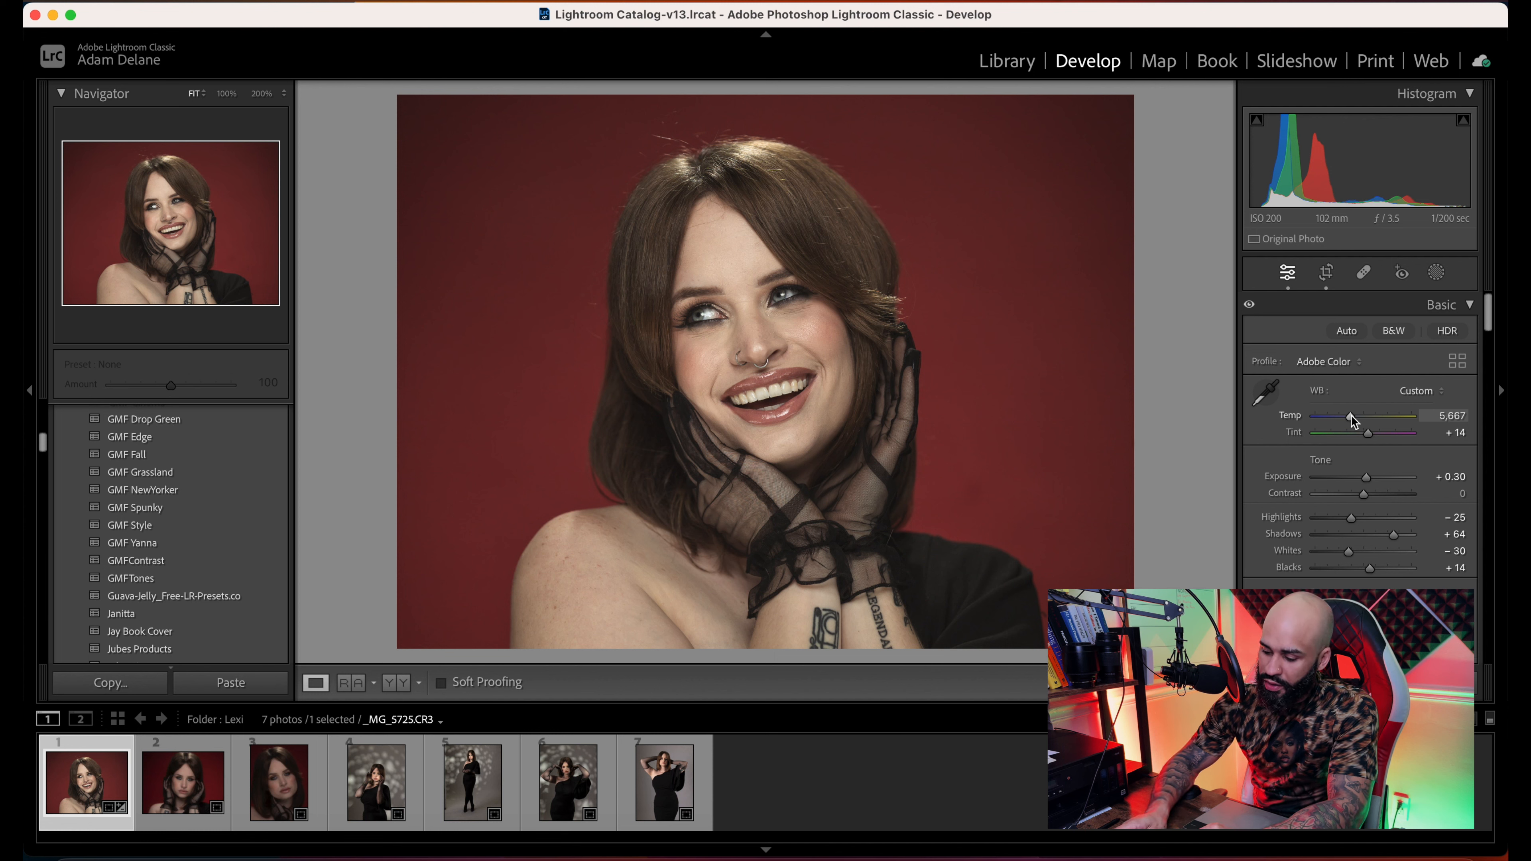
- Compare the edited portrait with its unedited version by switching repeatedly between the before and after views
key(backslash)
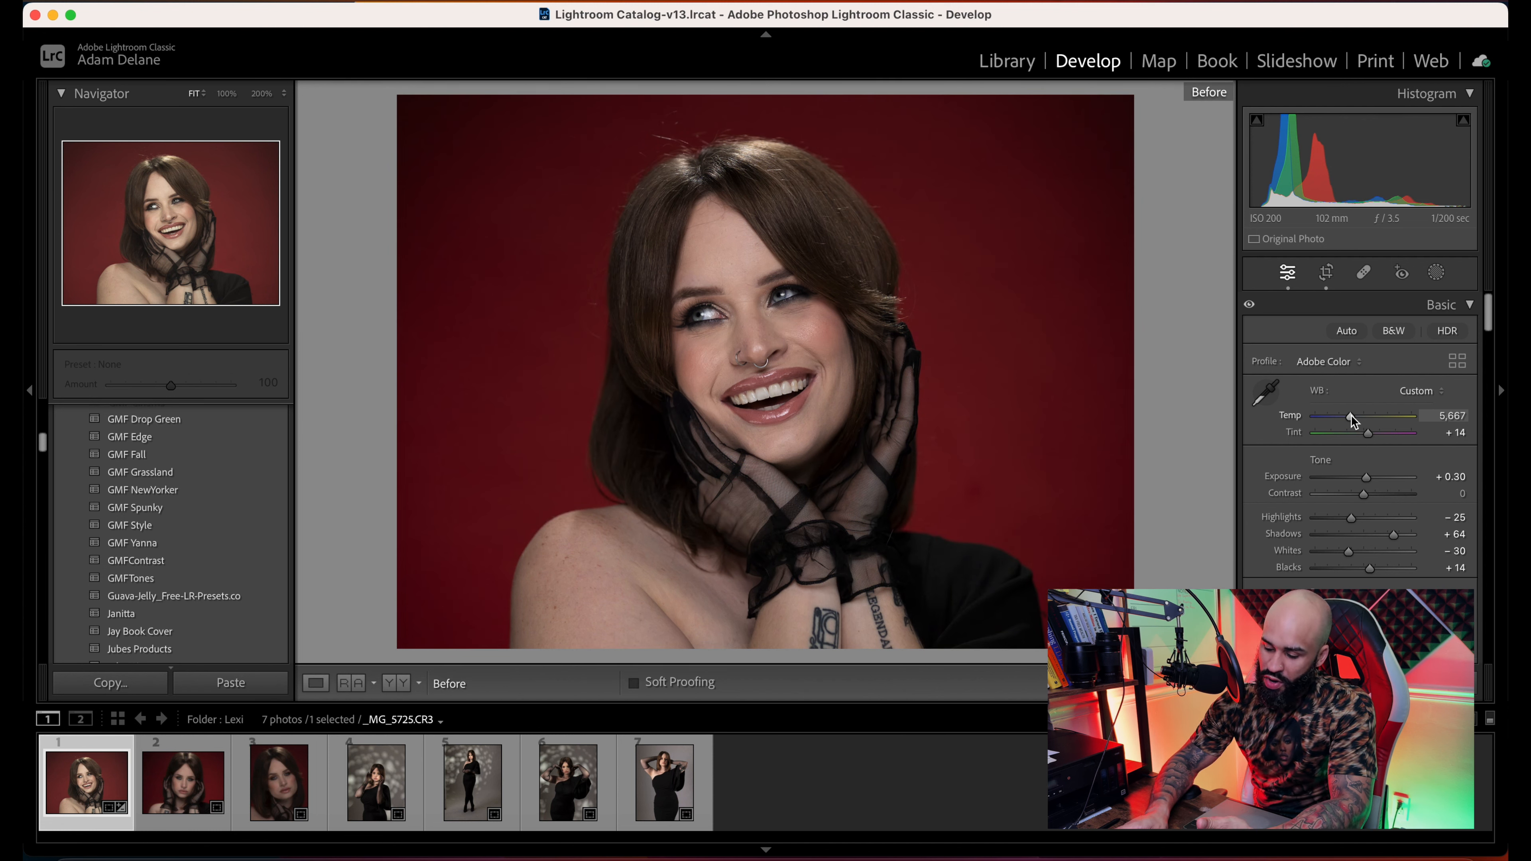
key(backslash)
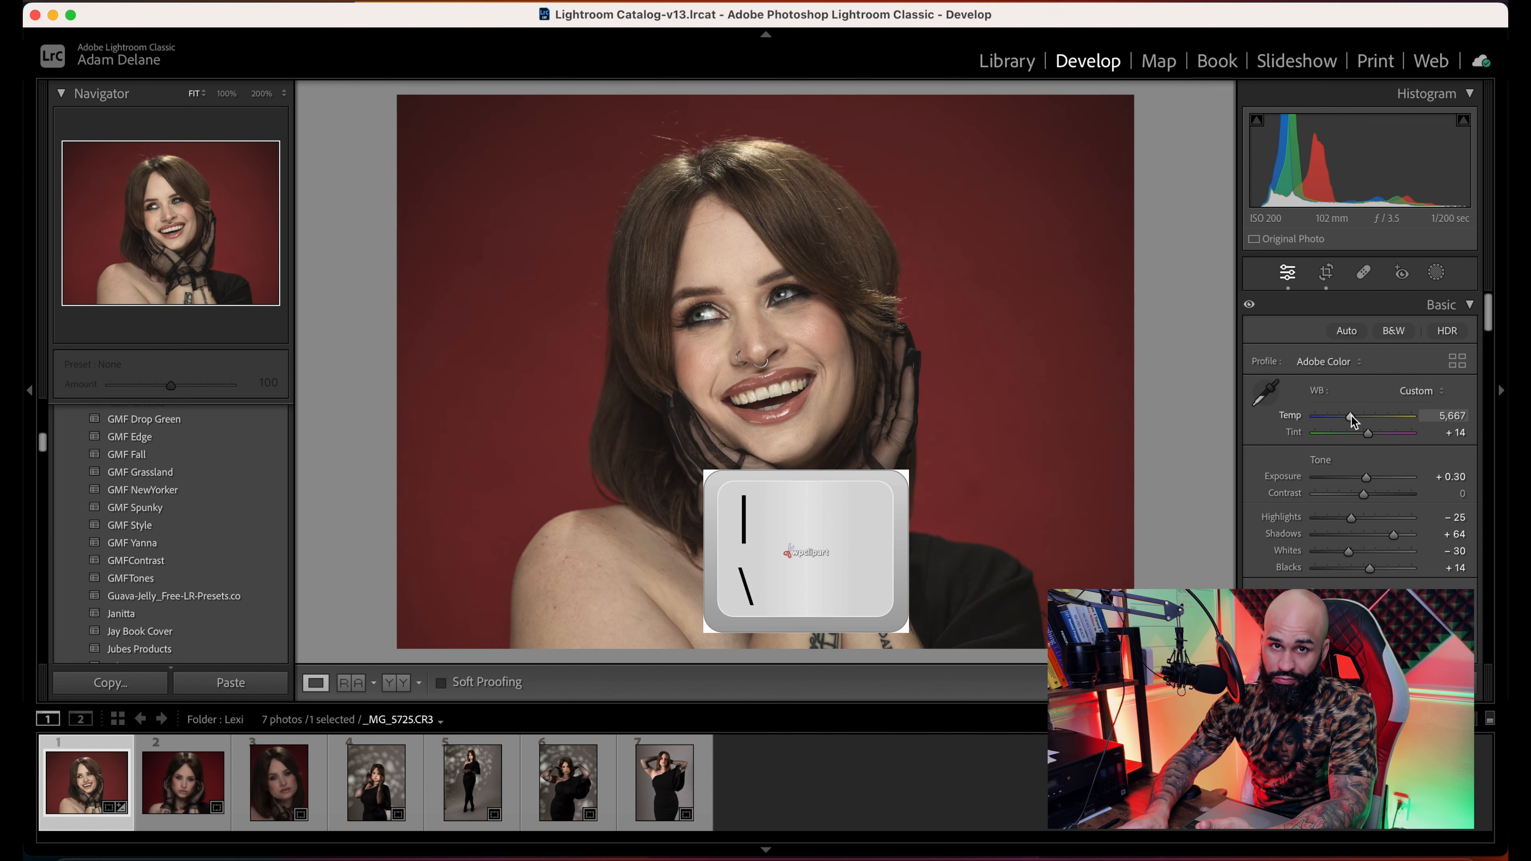
key(backslash)
key(backslash)
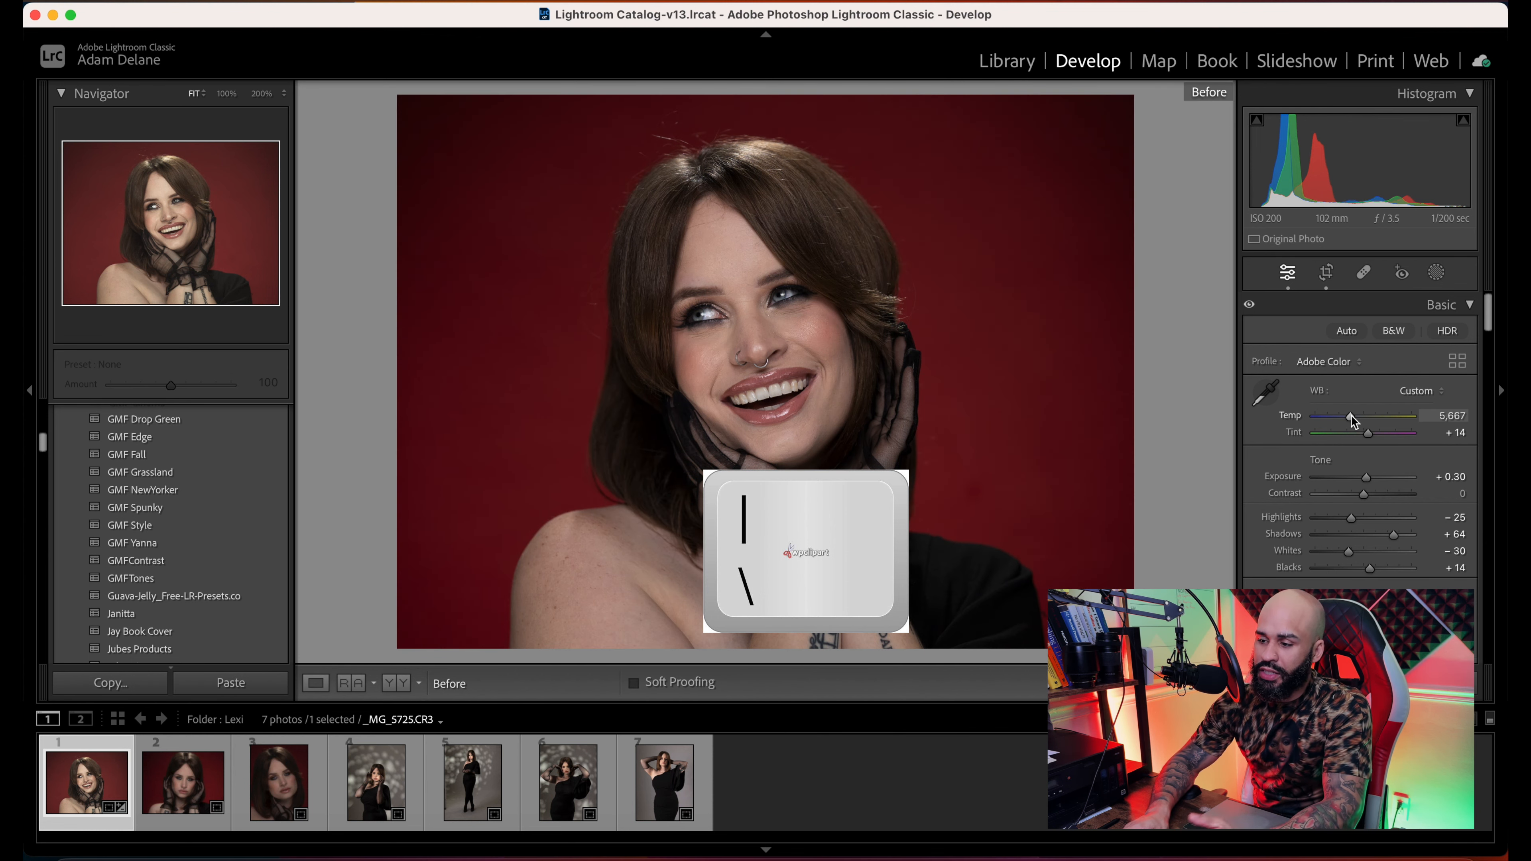
key(backslash)
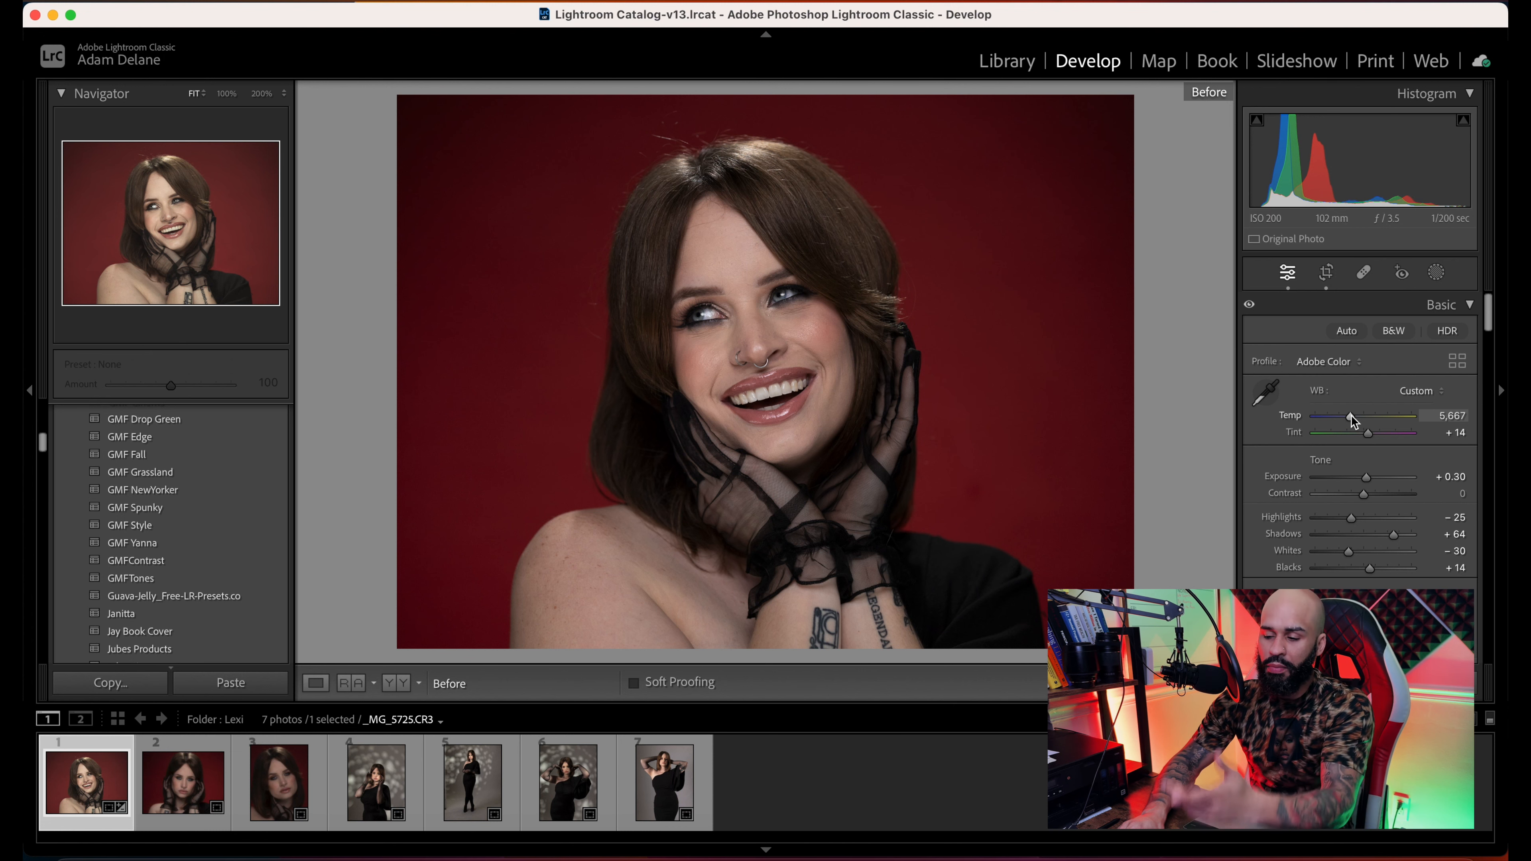
key(backslash)
key(backslash)
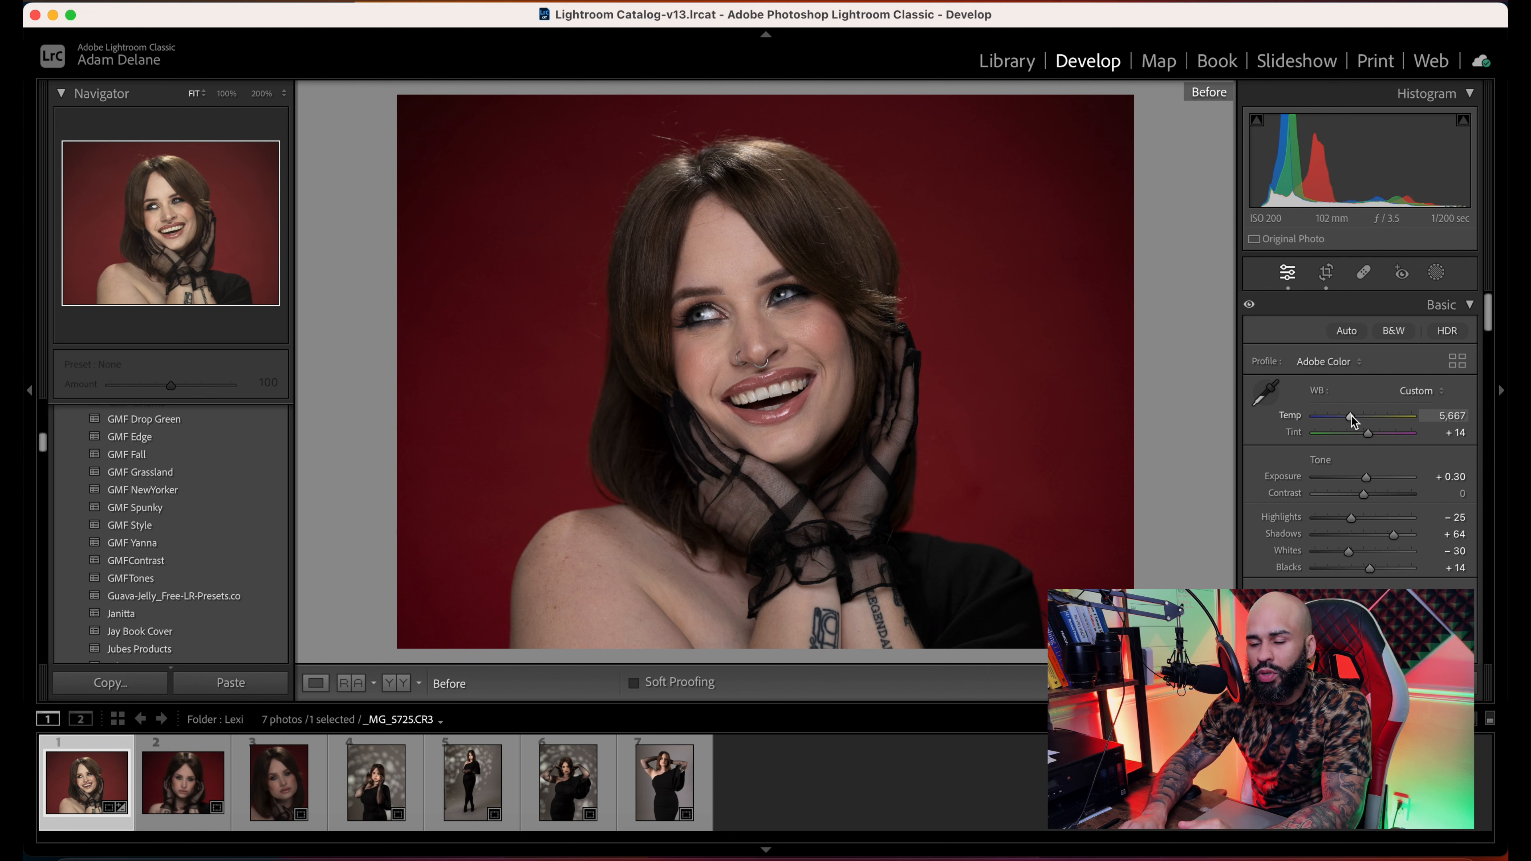
key(backslash)
key(backslash)
key(backslash)
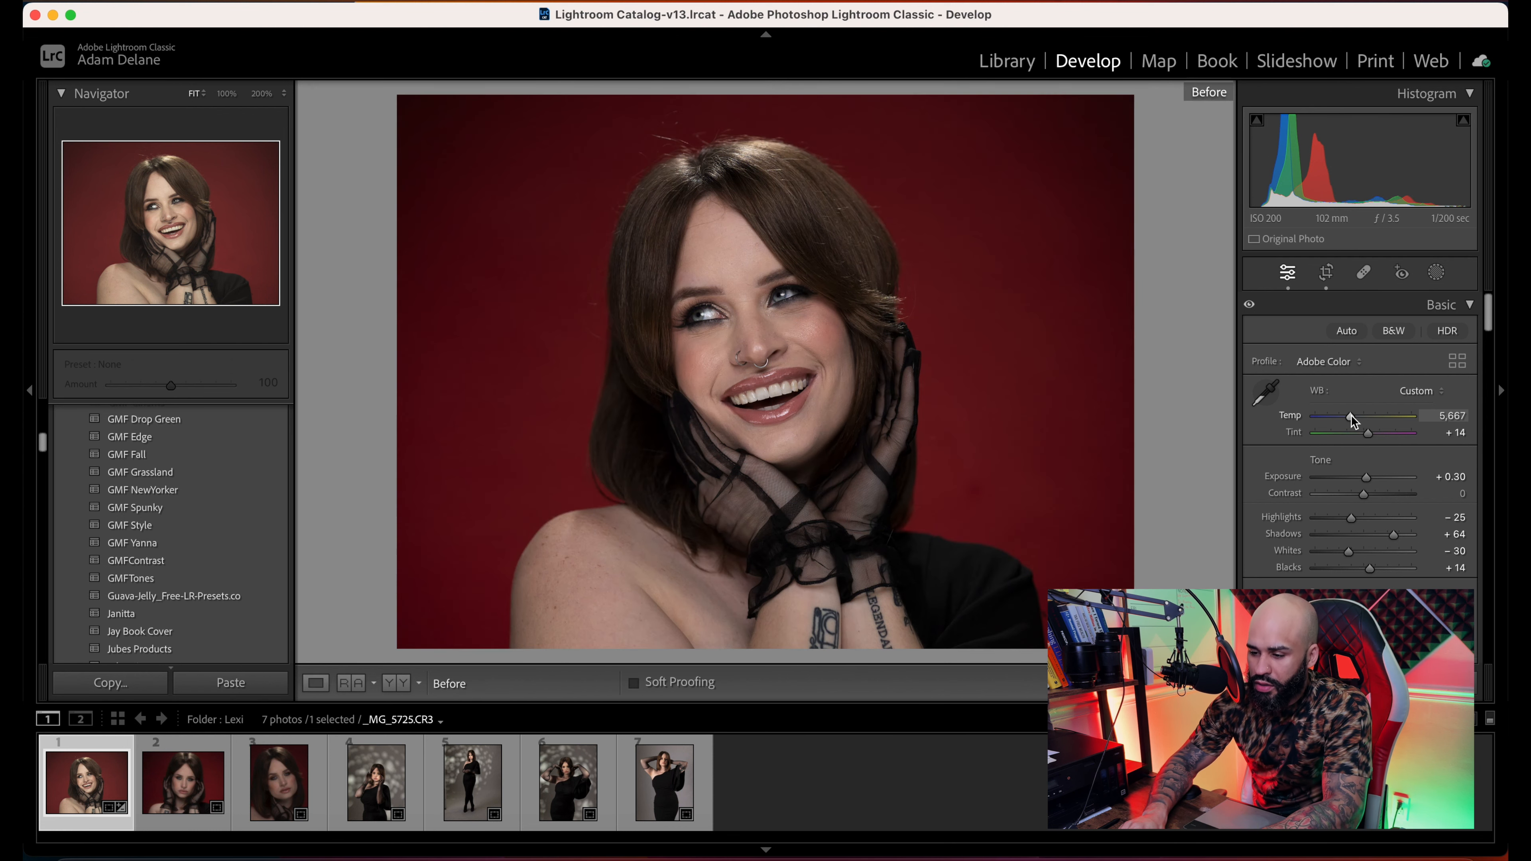
- Recheck the portrait against its unedited version and cool the white balance temperature to 5,401
key(backslash)
key(backslash)
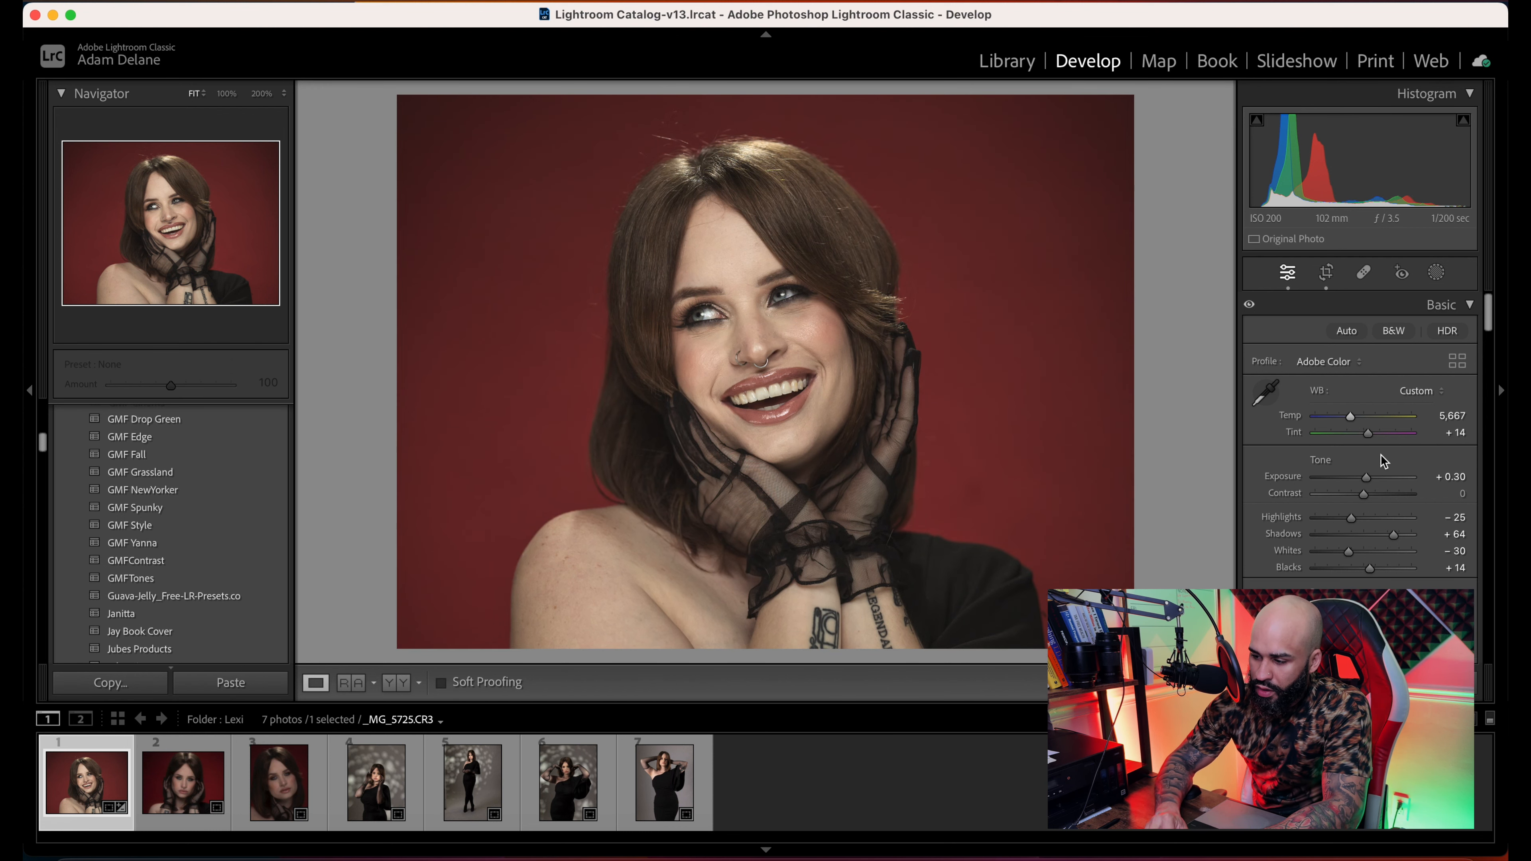
scroll(1385, 471, down, 1)
scroll(1385, 472, down, 2)
key(backslash)
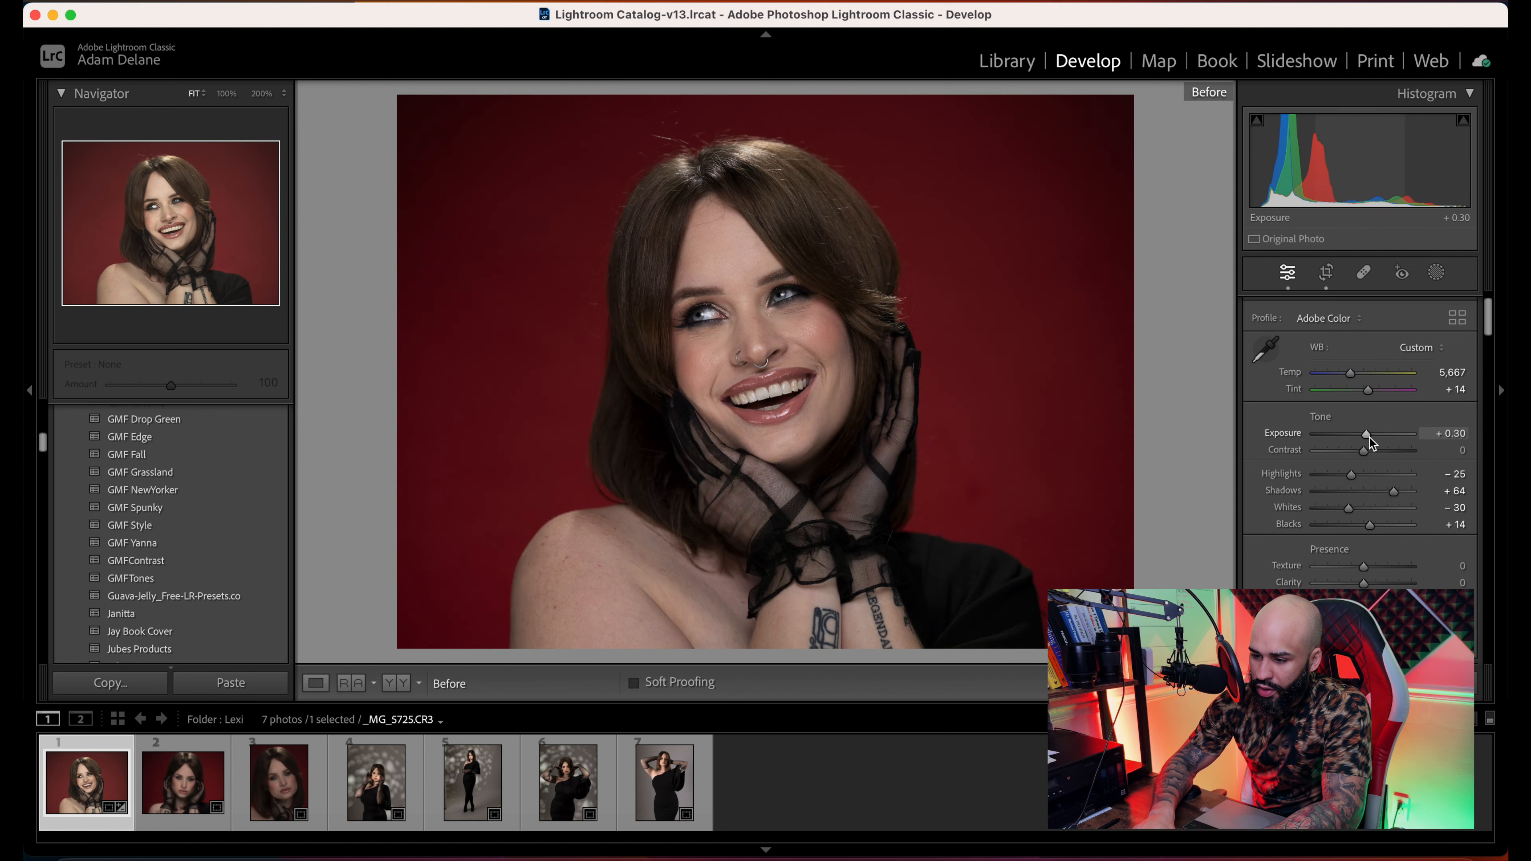
key(backslash)
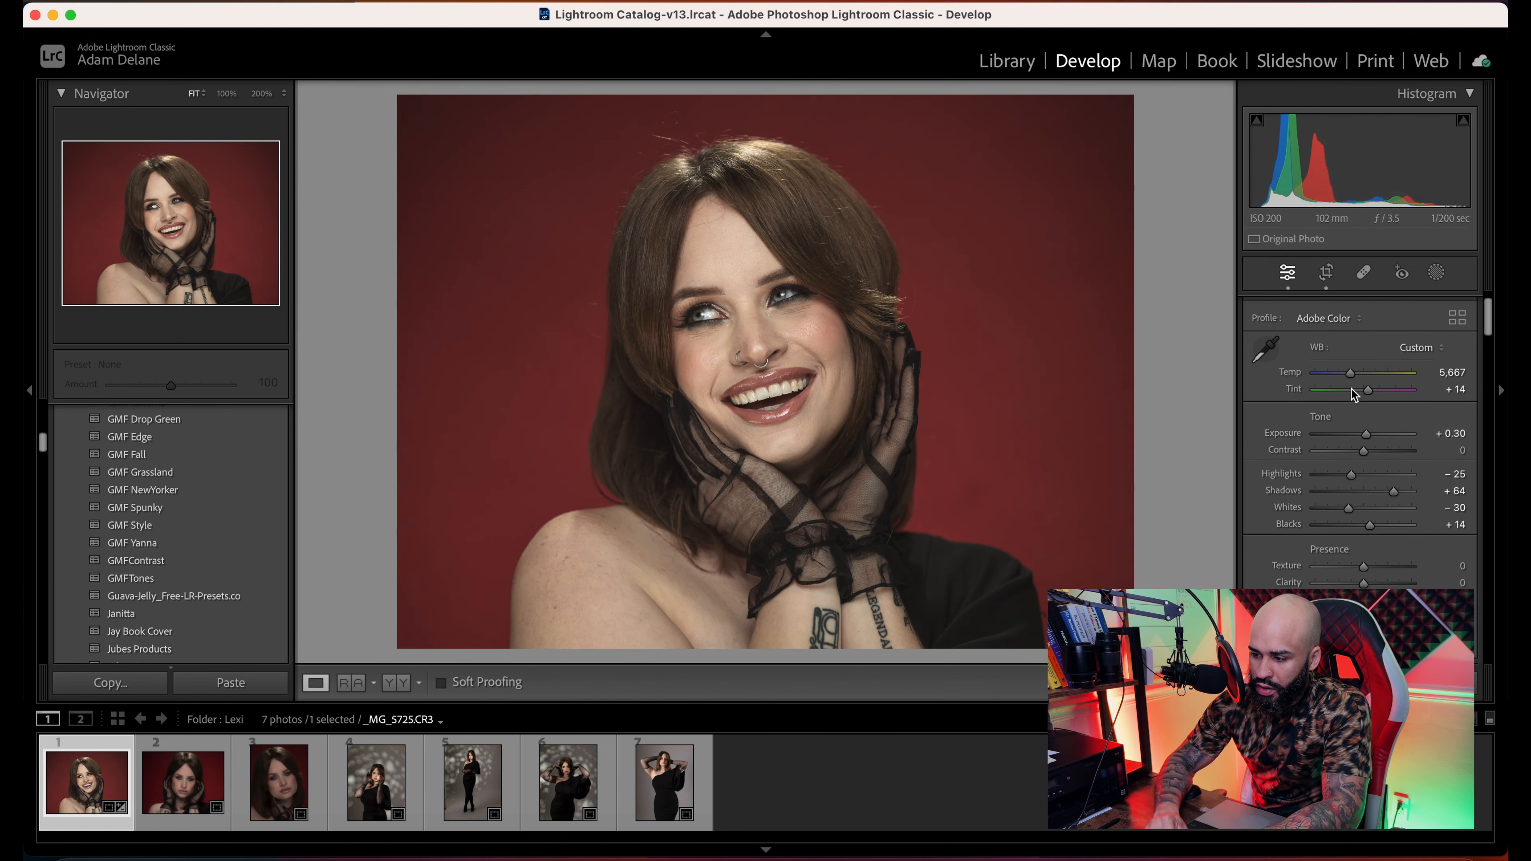
drag(1349, 372, 1346, 372)
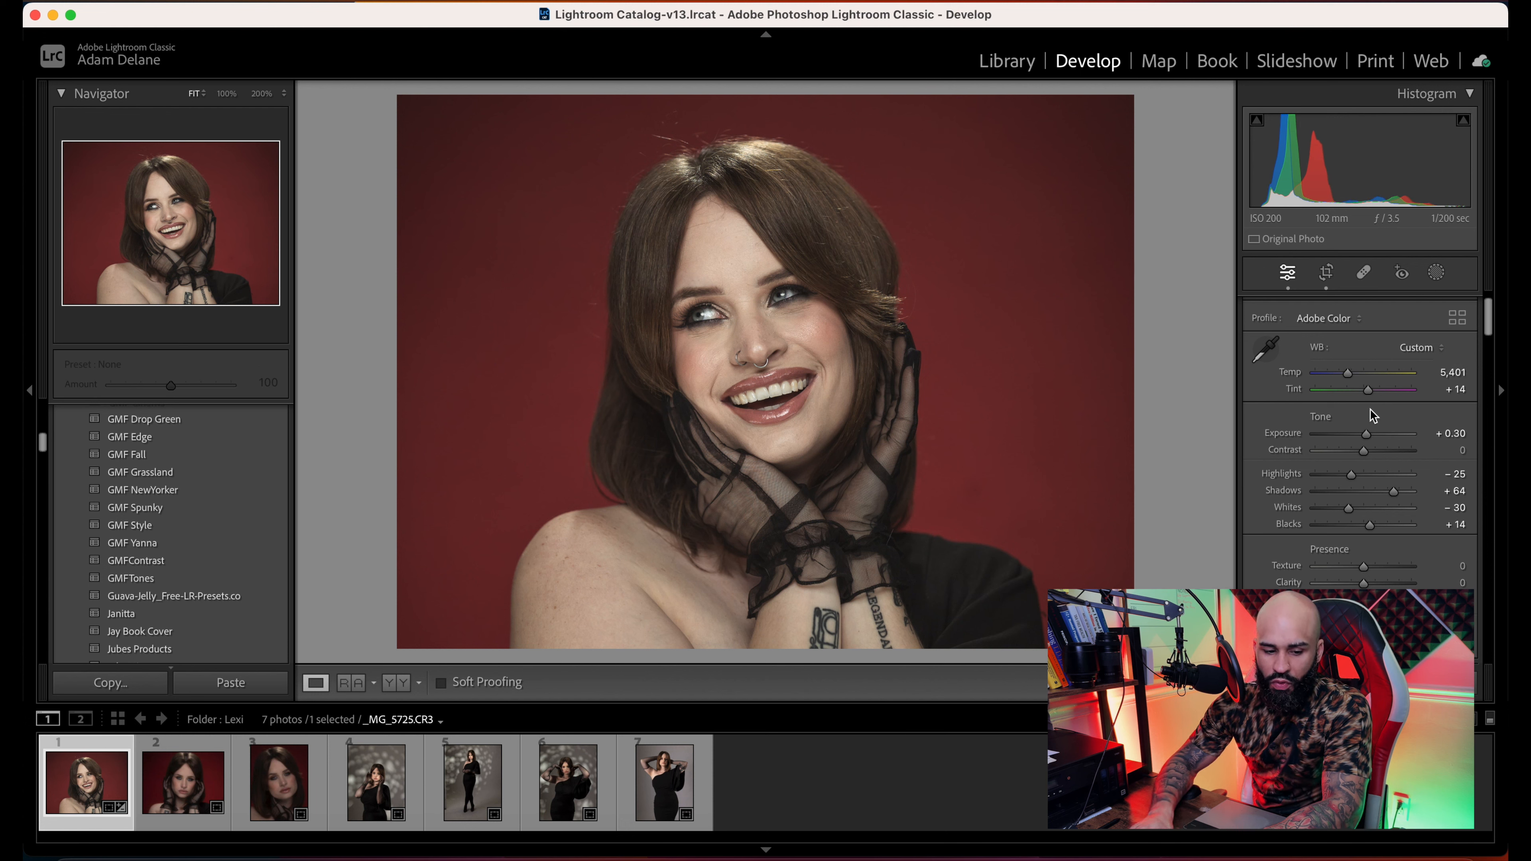
- Review the preset's tone curve and color mixer settings, and compare the portrait with Color Grading switched off and on
scroll(1369, 409, down, 10)
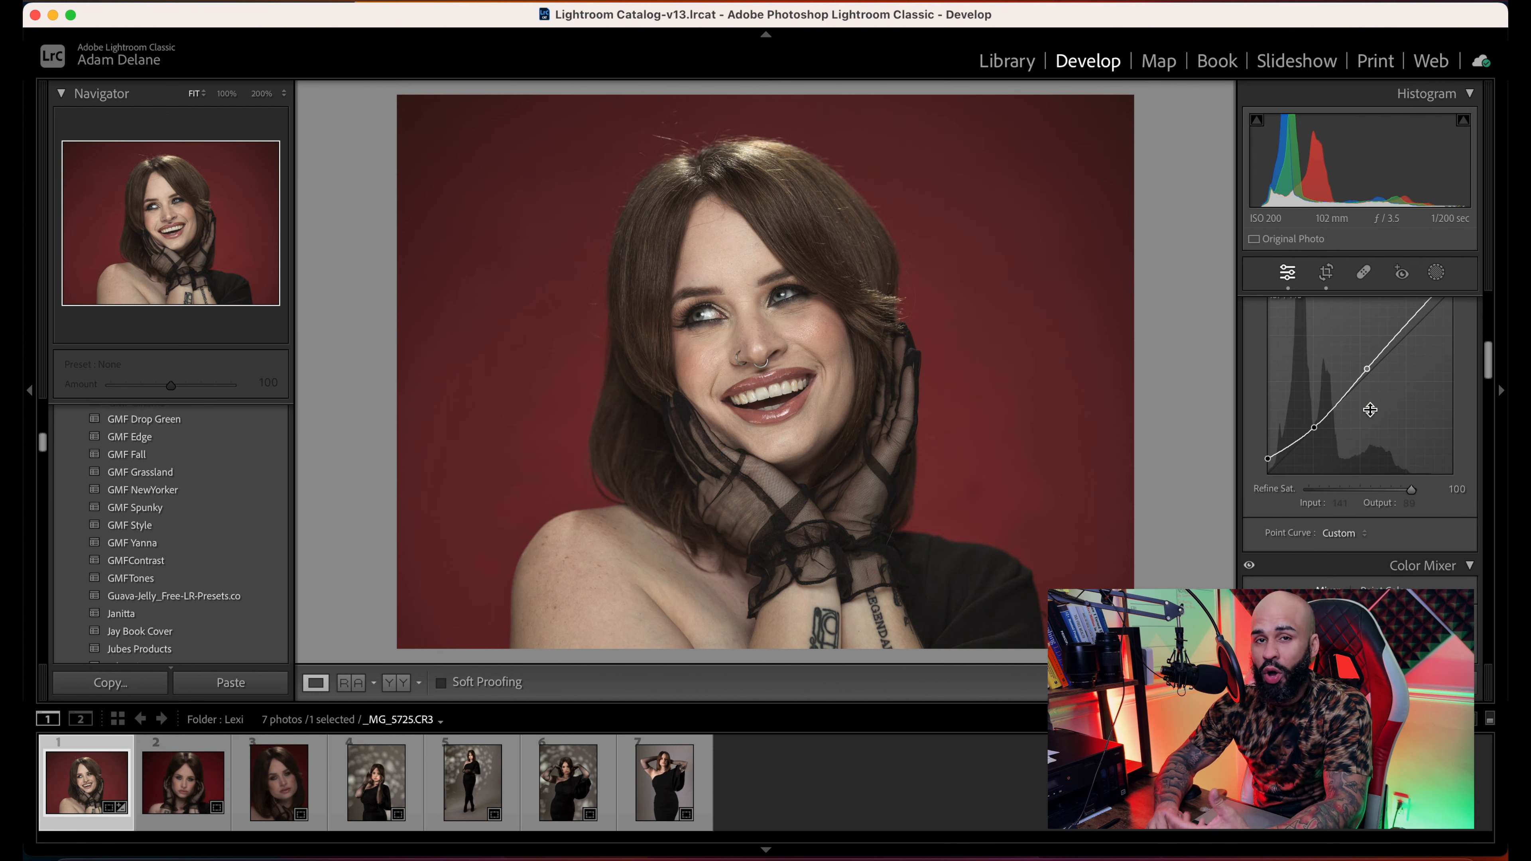
scroll(1370, 409, down, 6)
scroll(1369, 409, down, 5)
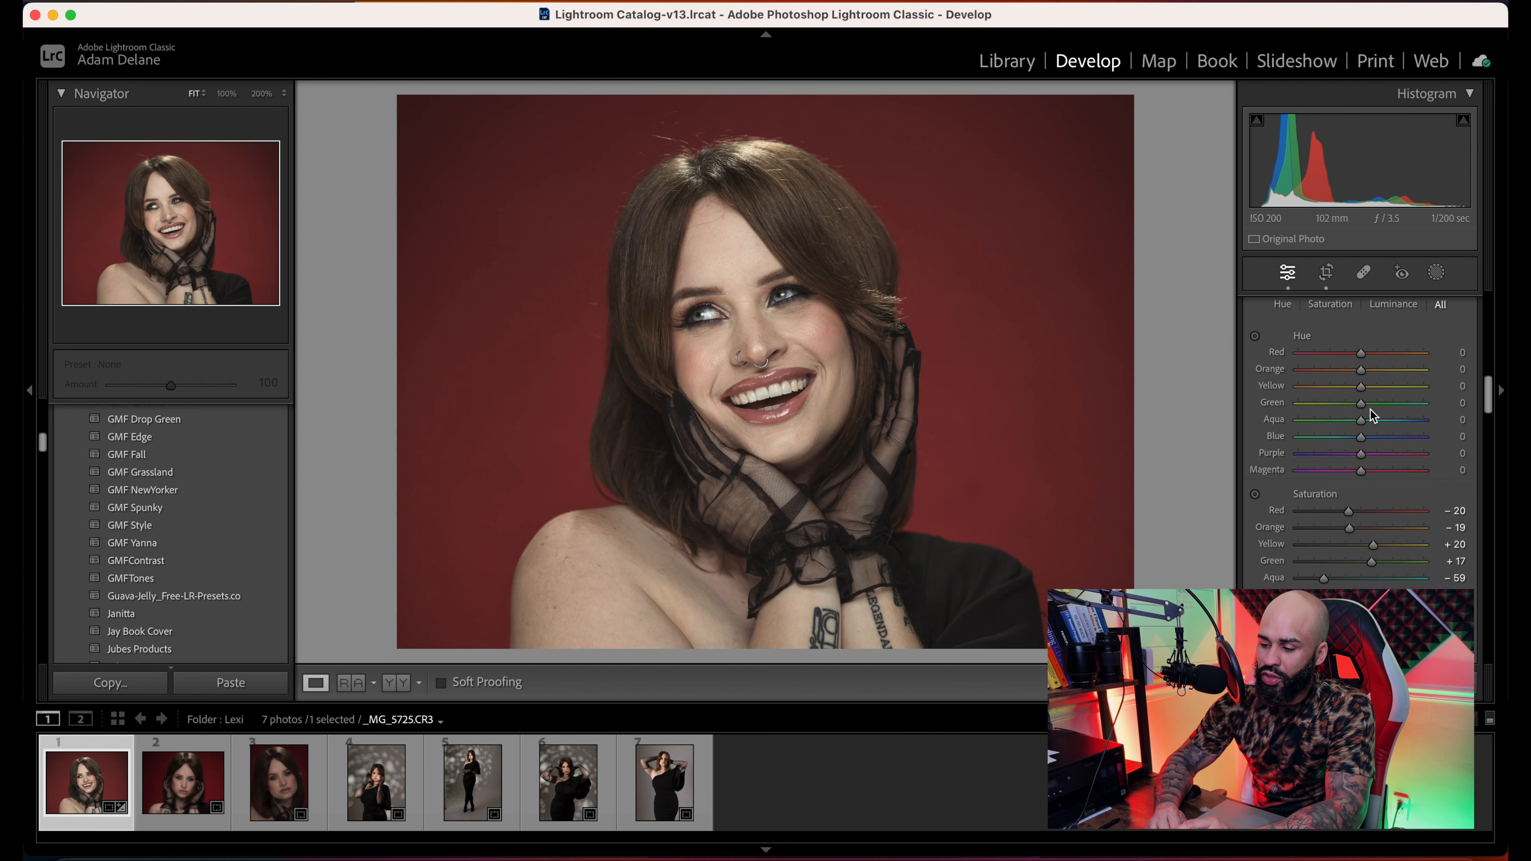
scroll(1487, 519, down, 6)
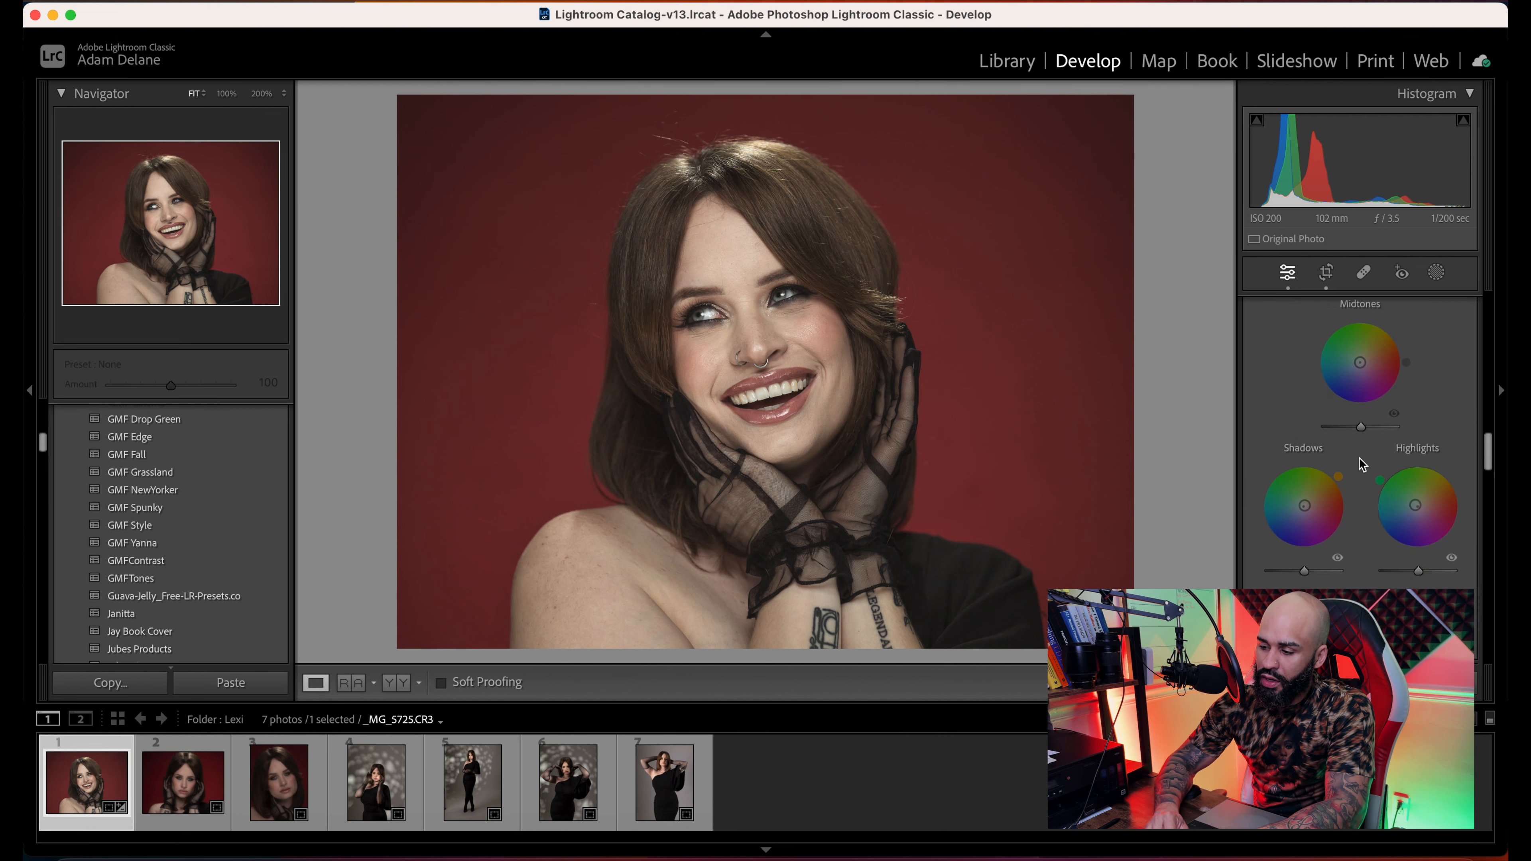
scroll(1343, 422, up, 3)
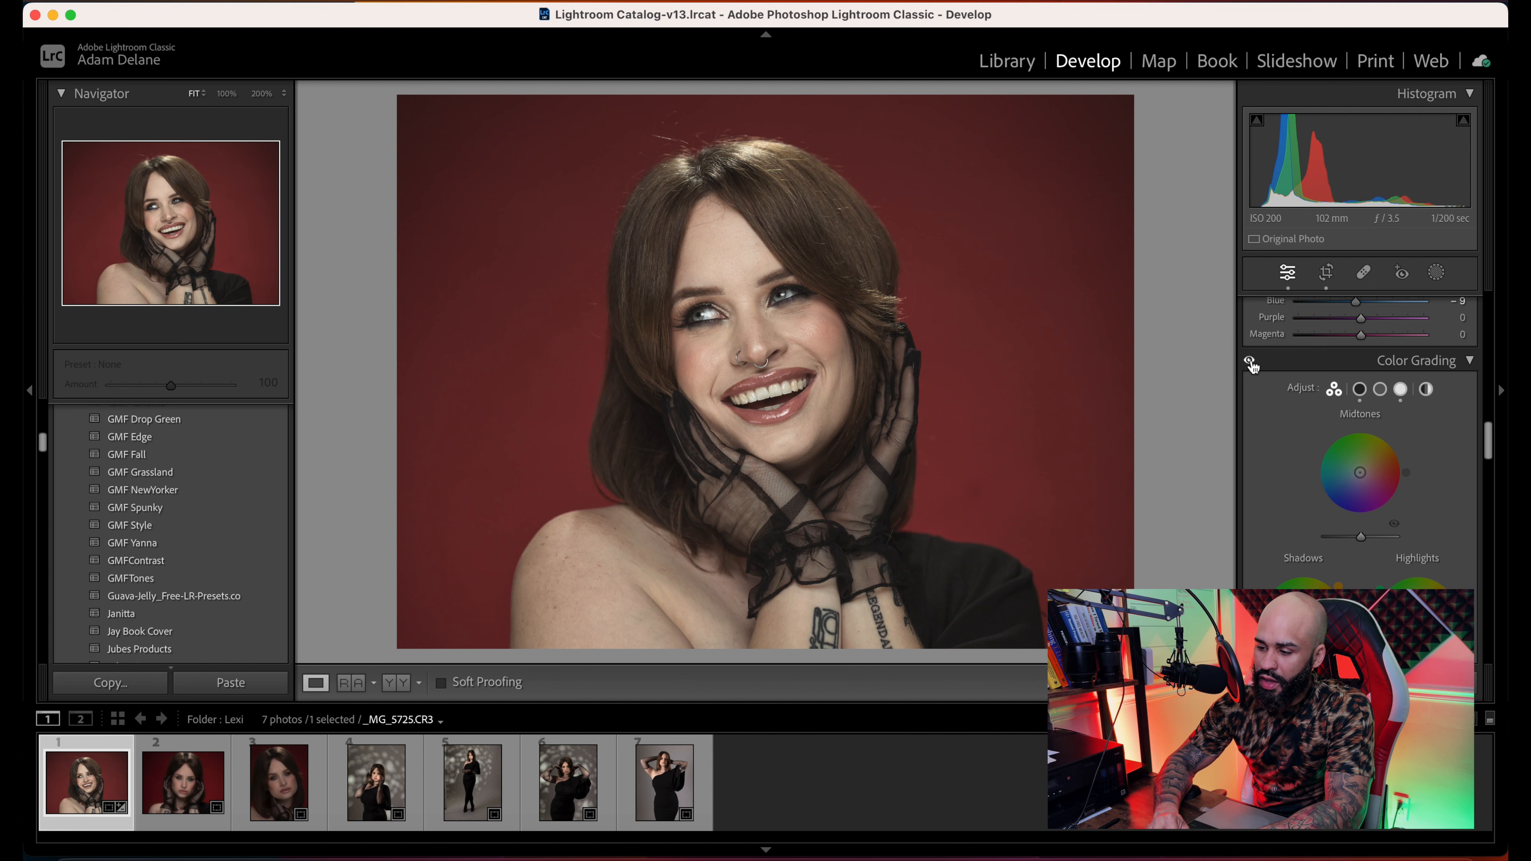
click(1250, 364)
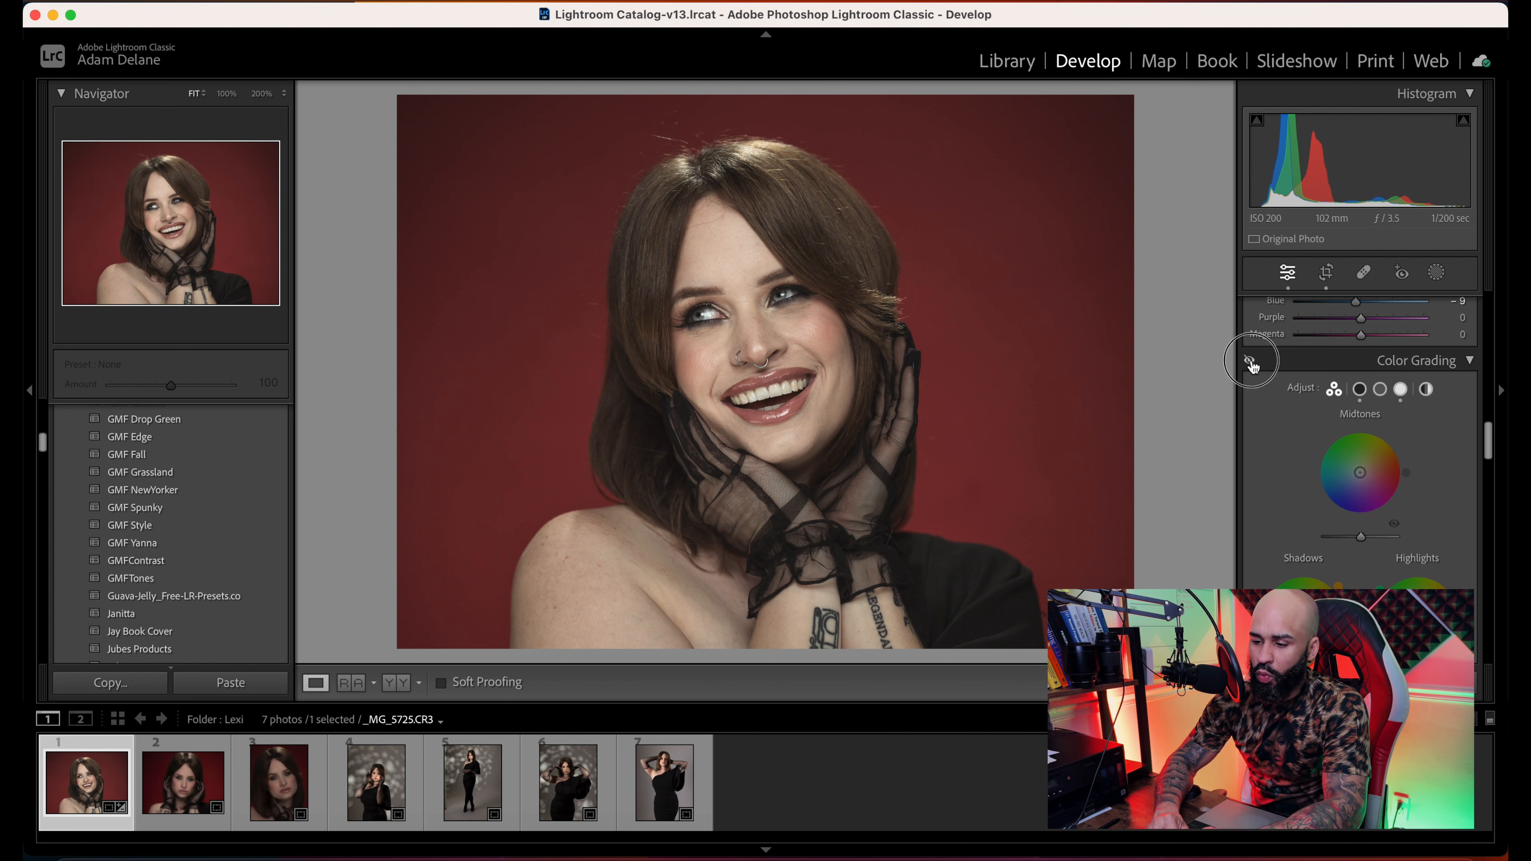
click(1251, 364)
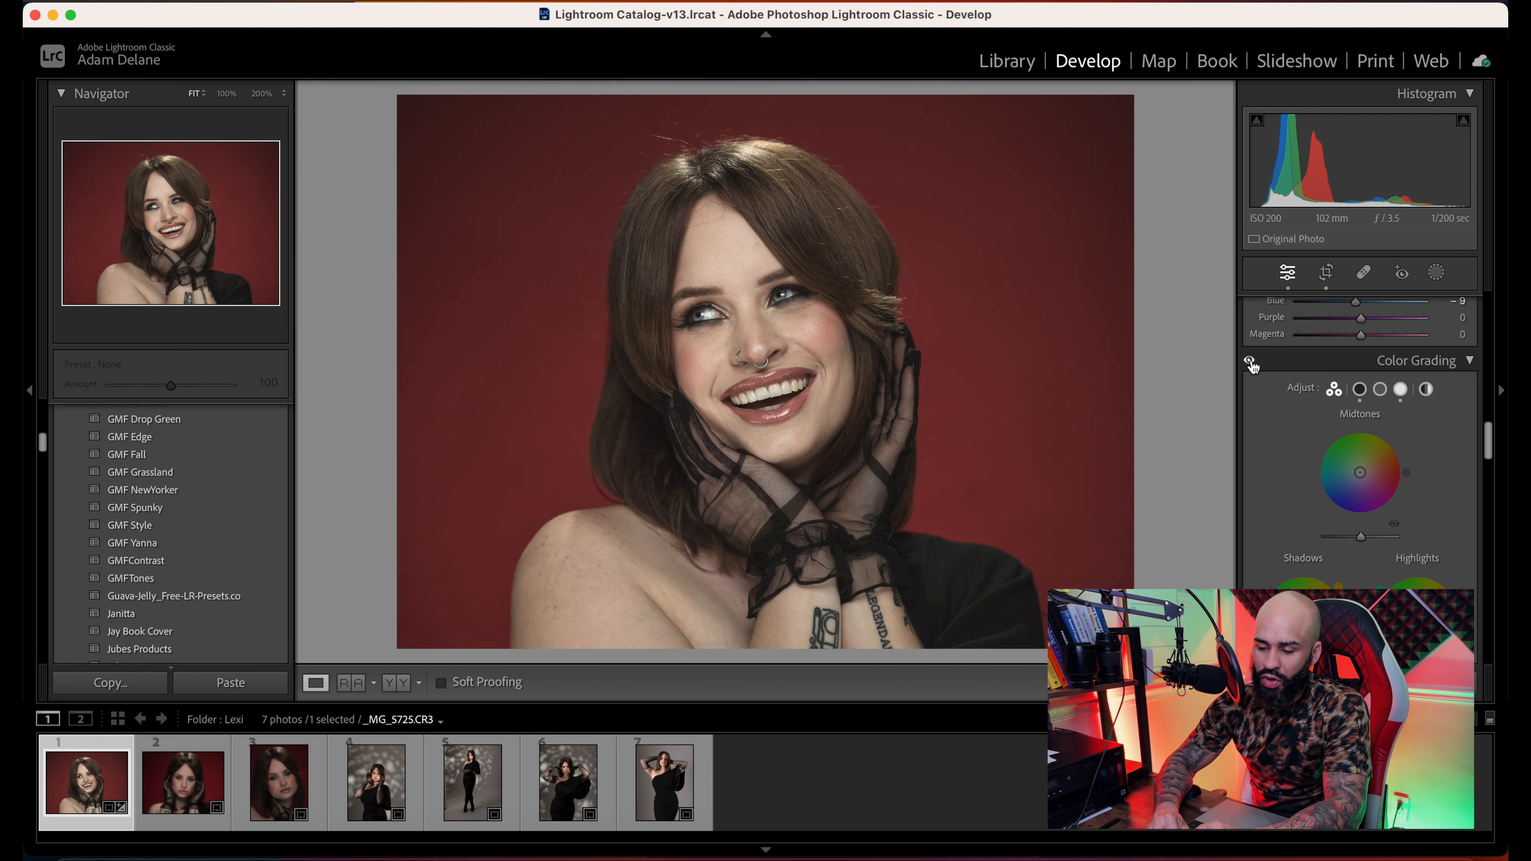
click(1250, 363)
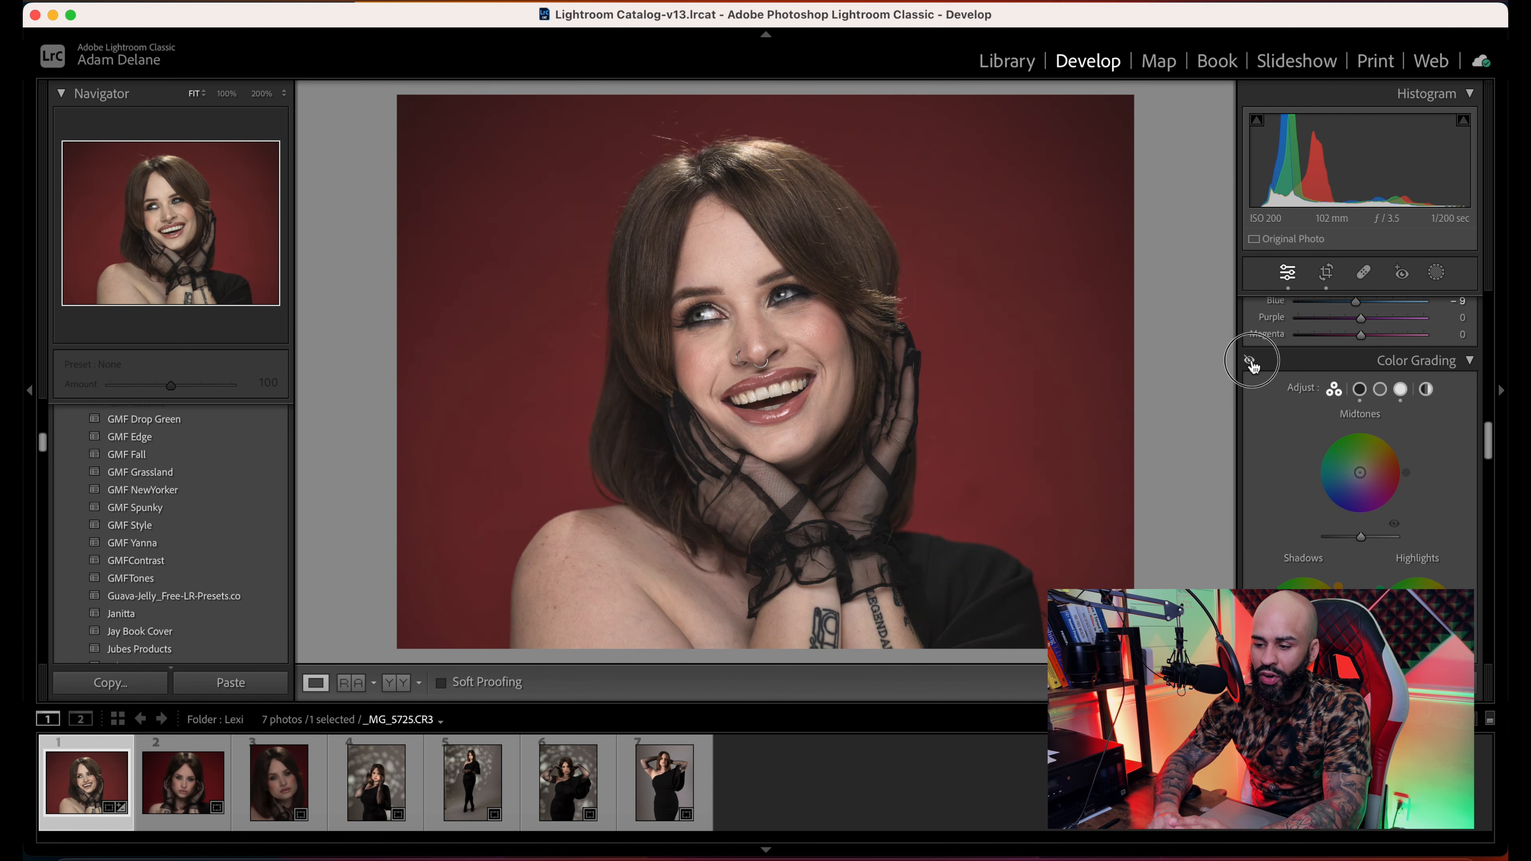
- Examine the face at 100% zoom while repeatedly switching Color Grading off and on to judge the skin and teeth tones
click(781, 410)
drag(820, 181, 820, 334)
click(1251, 364)
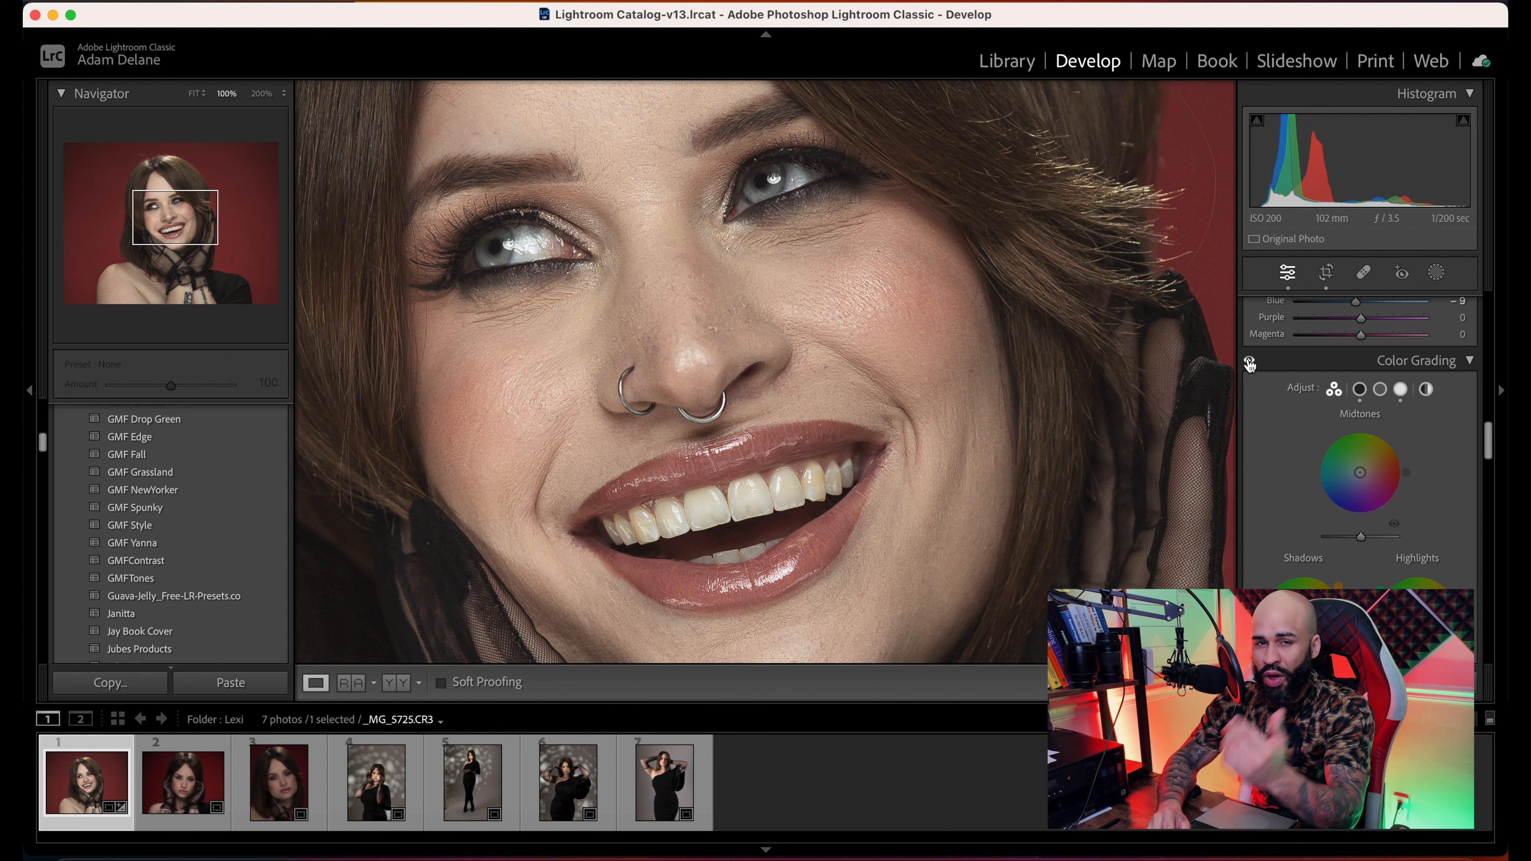
click(1249, 364)
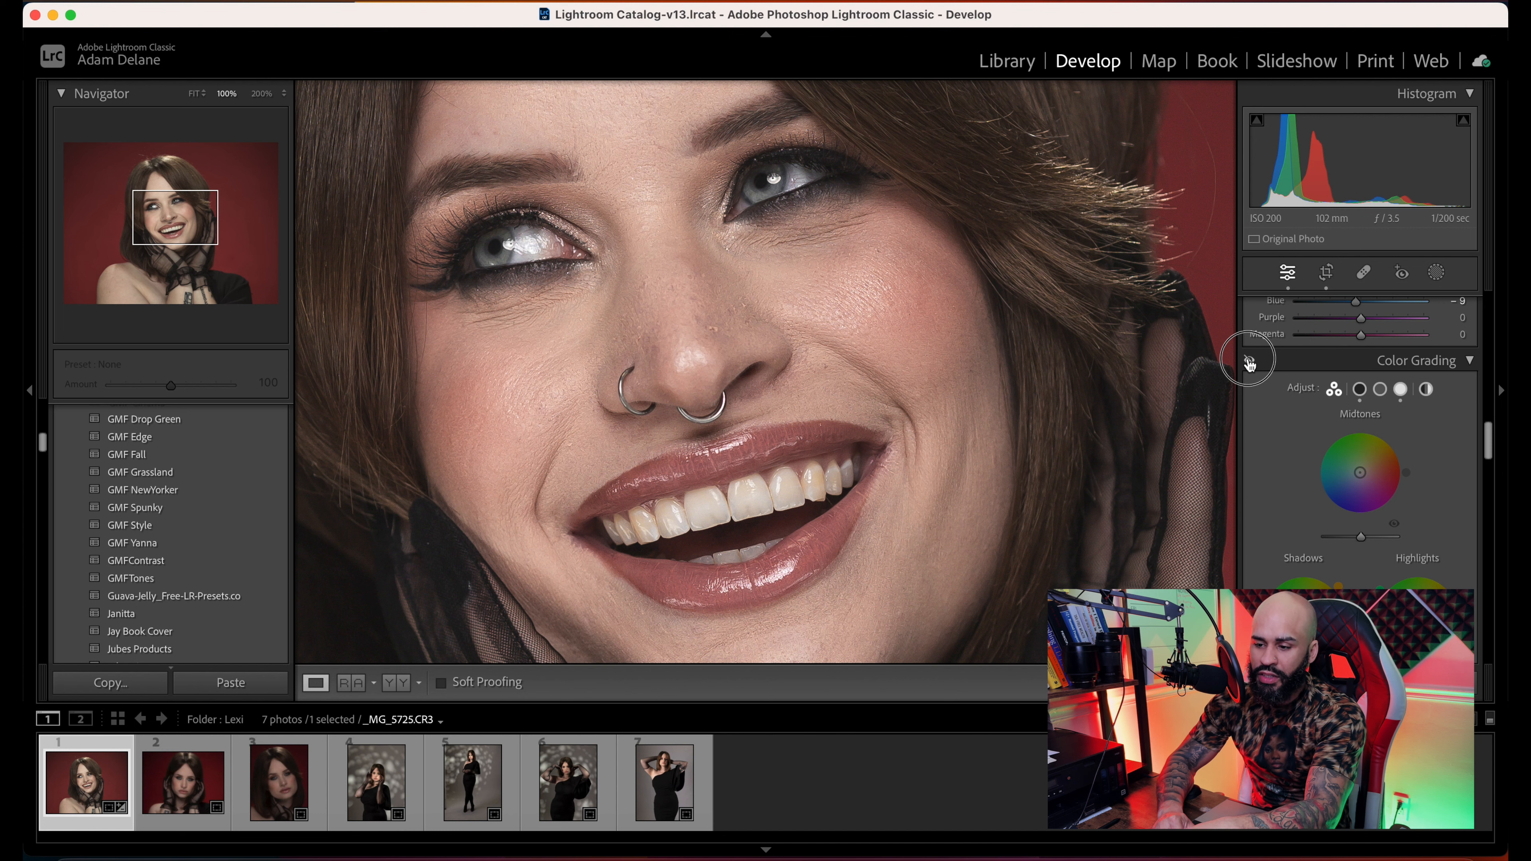
click(1251, 362)
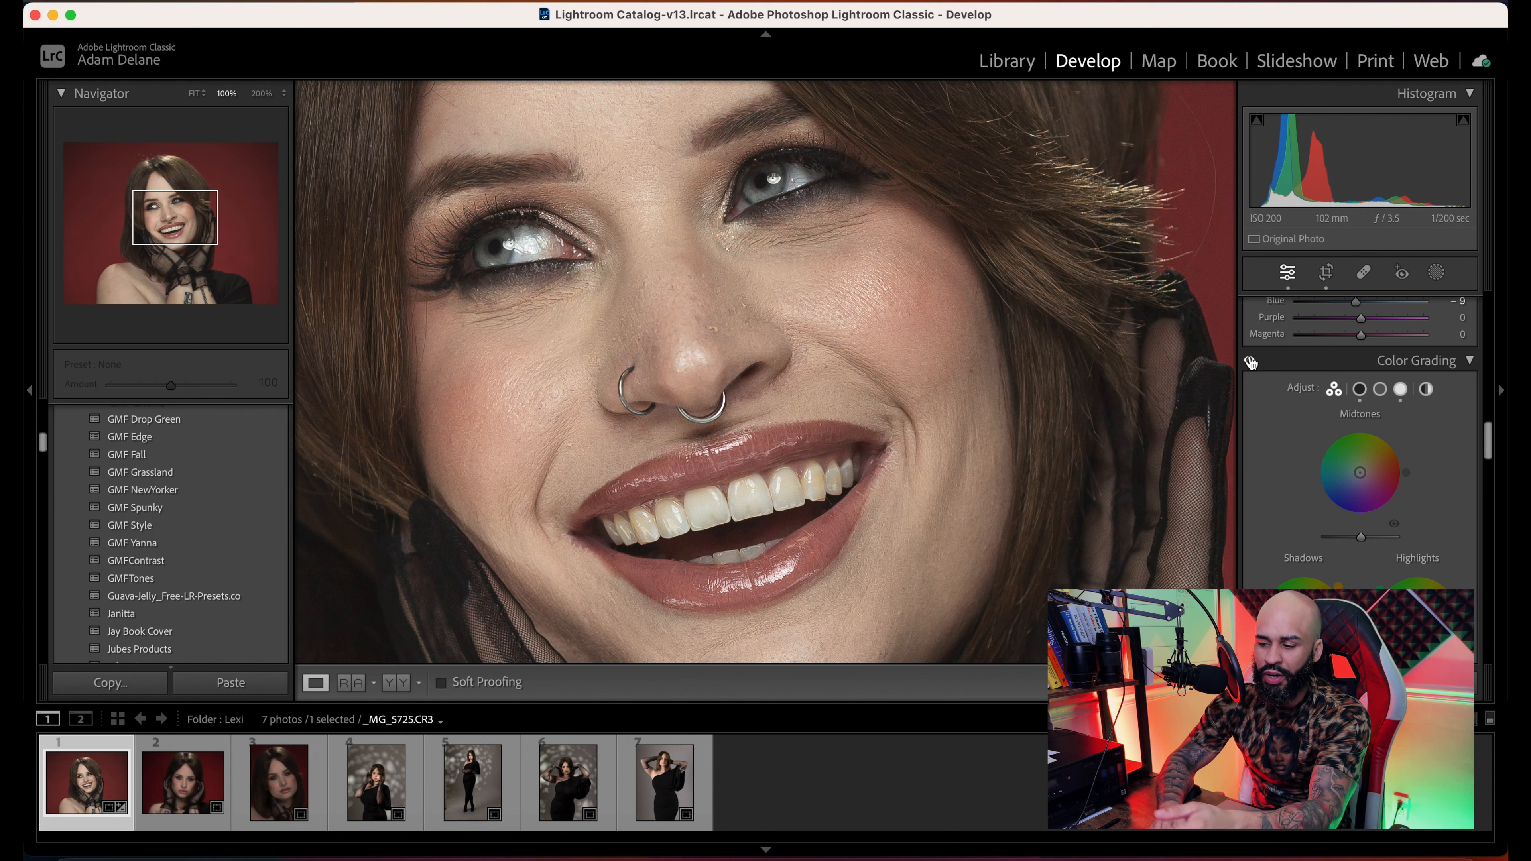
click(1249, 361)
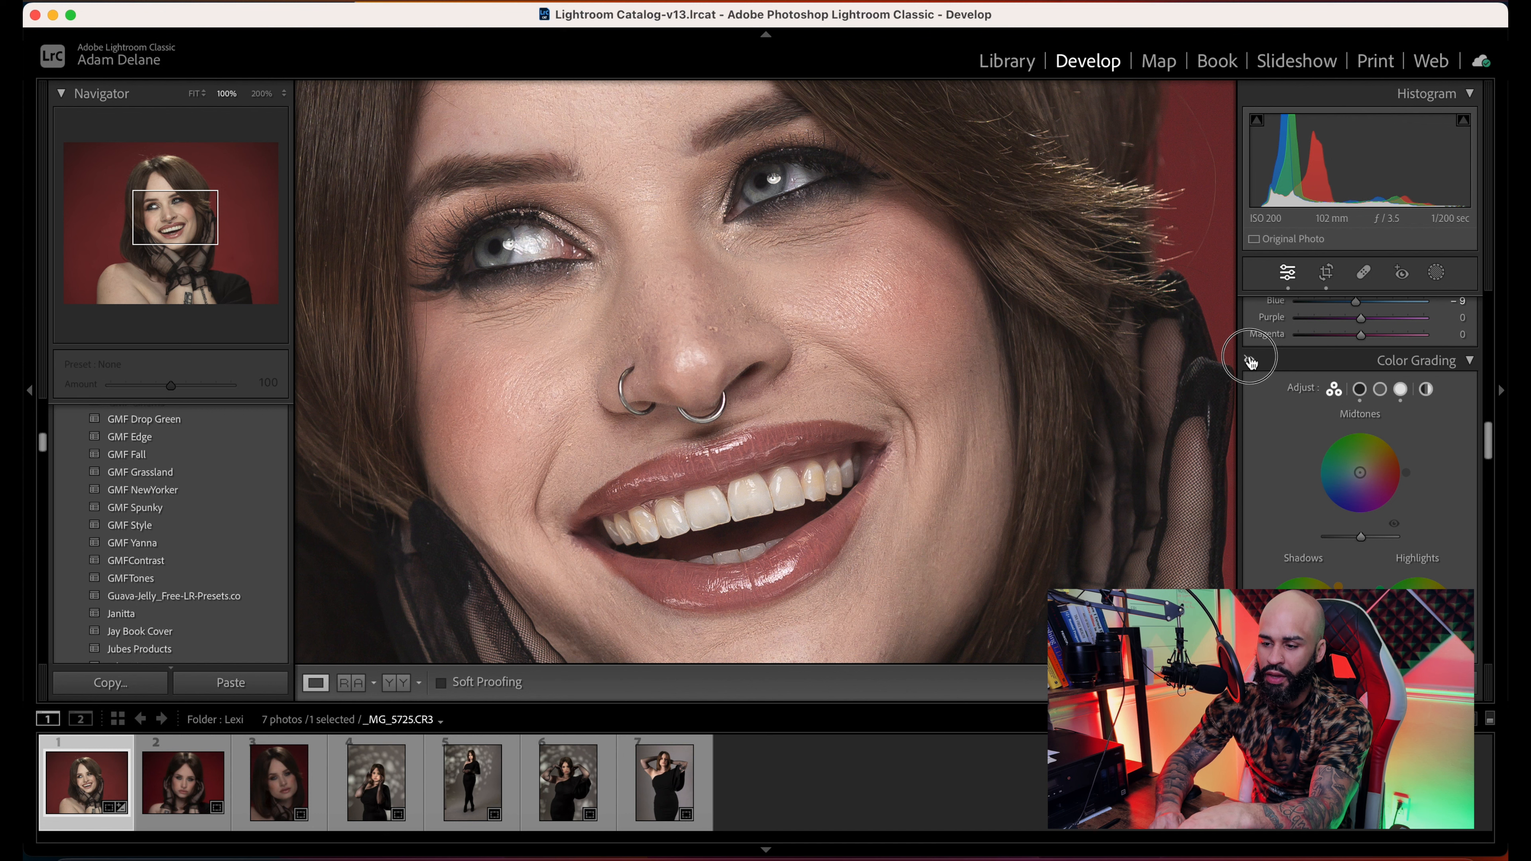
click(1249, 361)
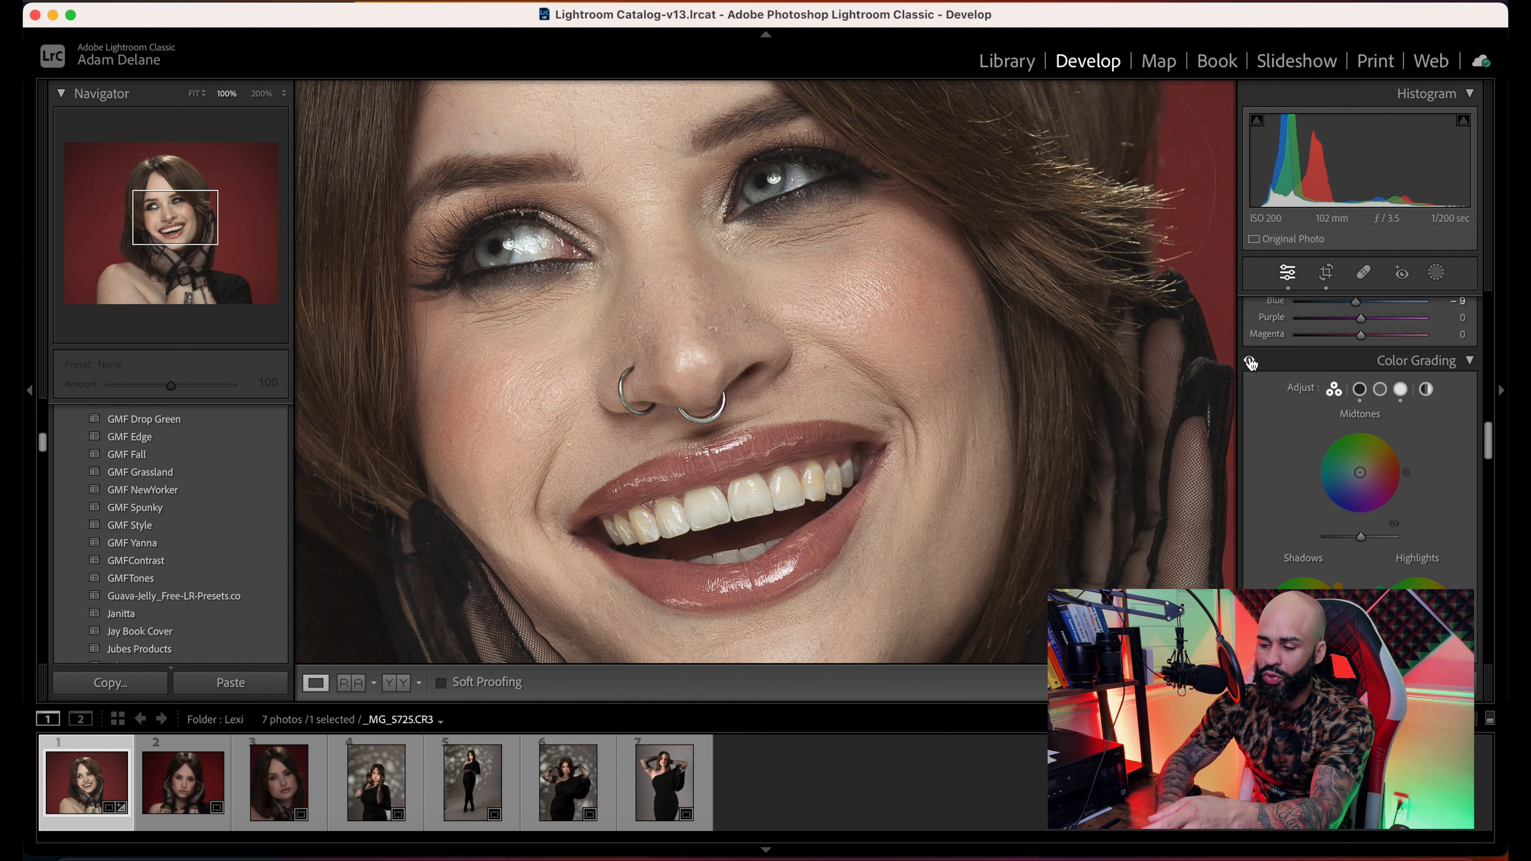
click(1249, 361)
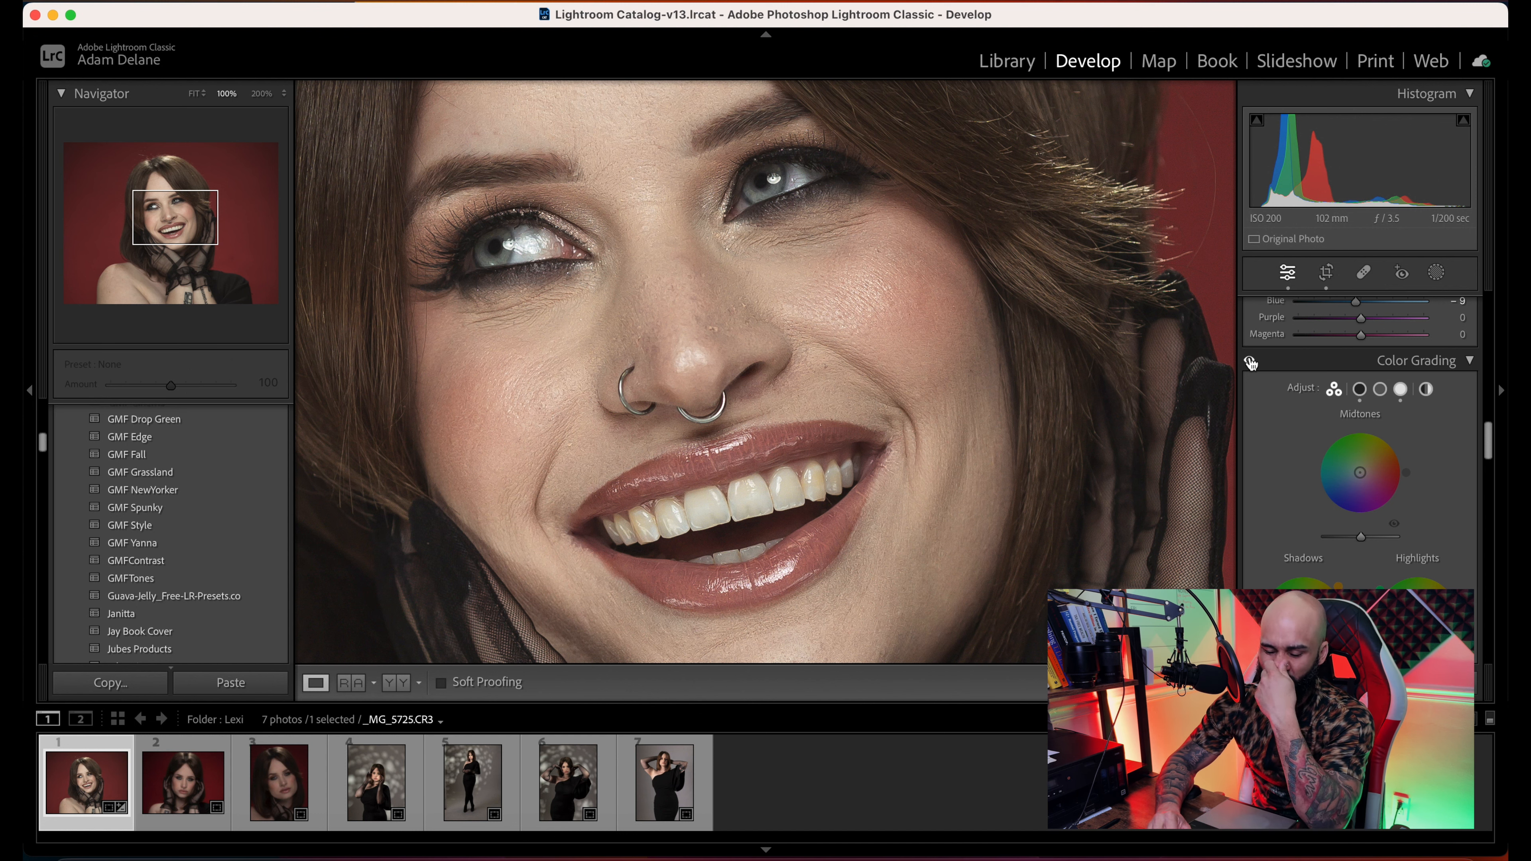
- Preview the remaining user presets on the whole portrait and apply the Wedding Reception Jay preset
scroll(239, 489, down, 10)
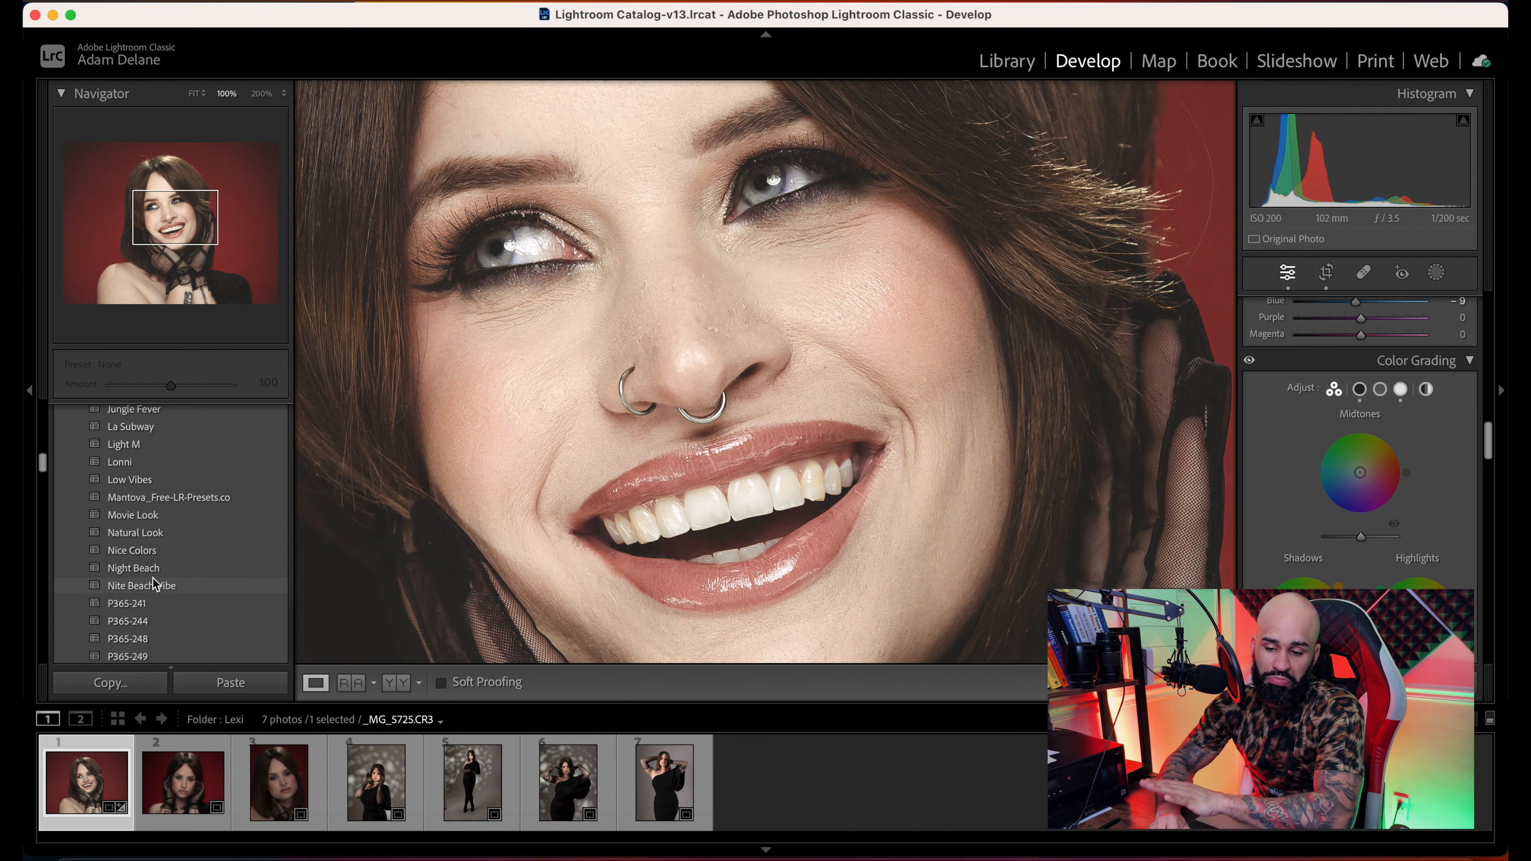
scroll(154, 583, down, 10)
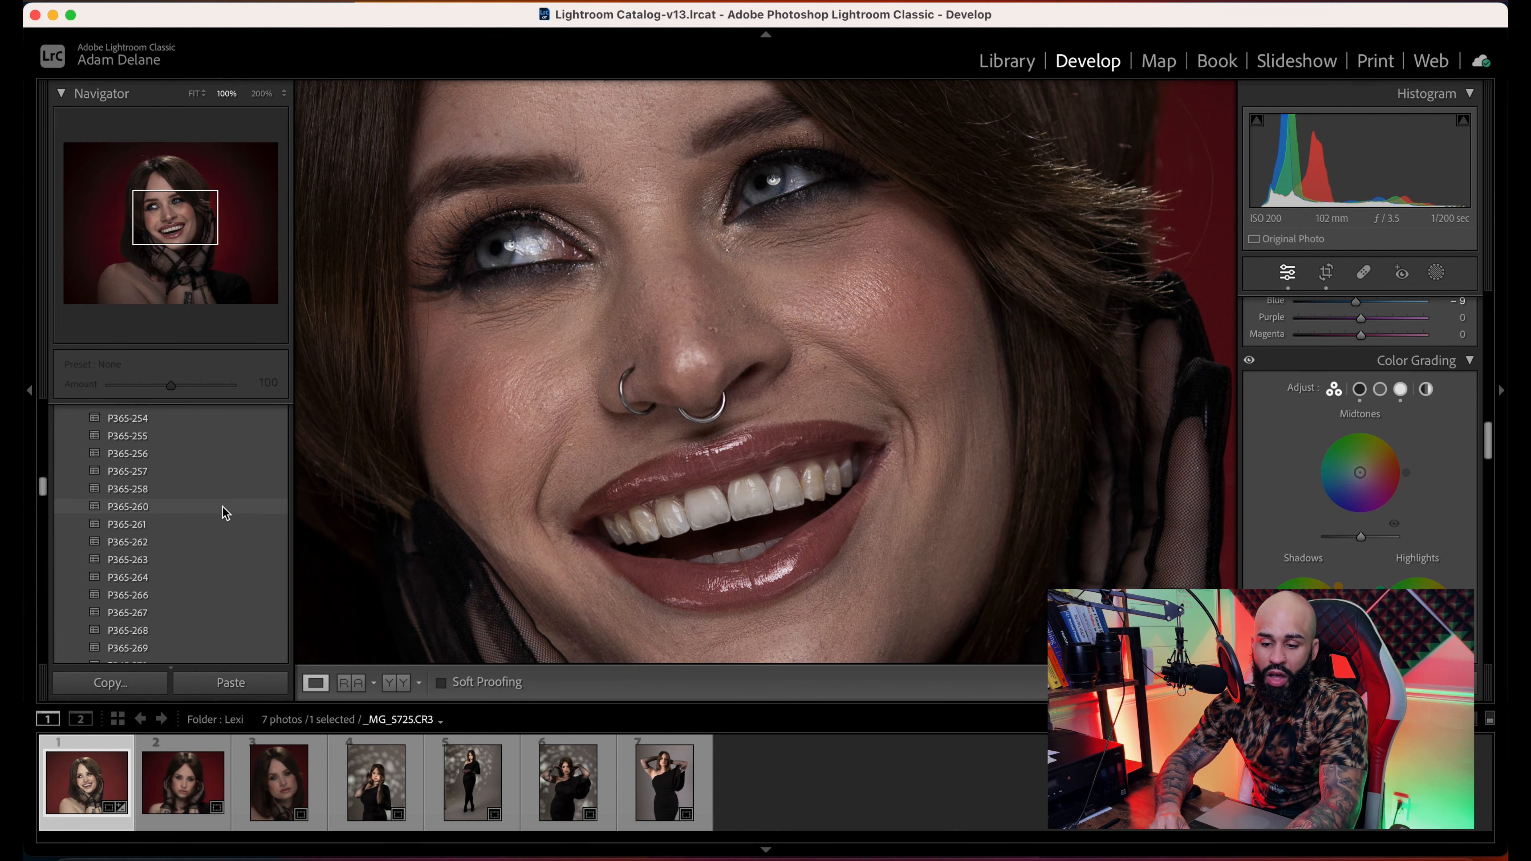
scroll(225, 513, down, 15)
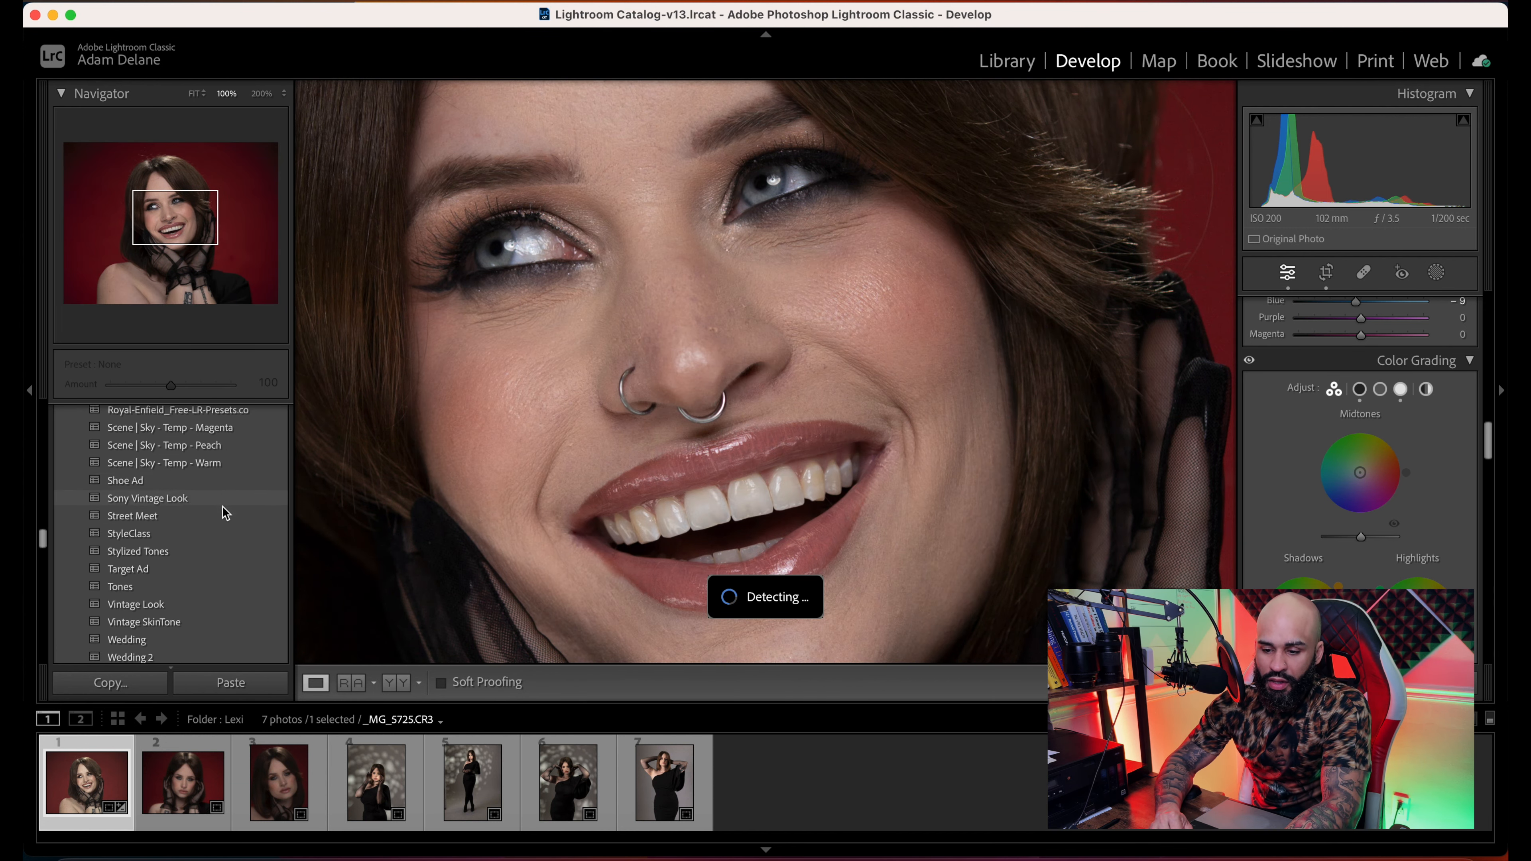
click(232, 499)
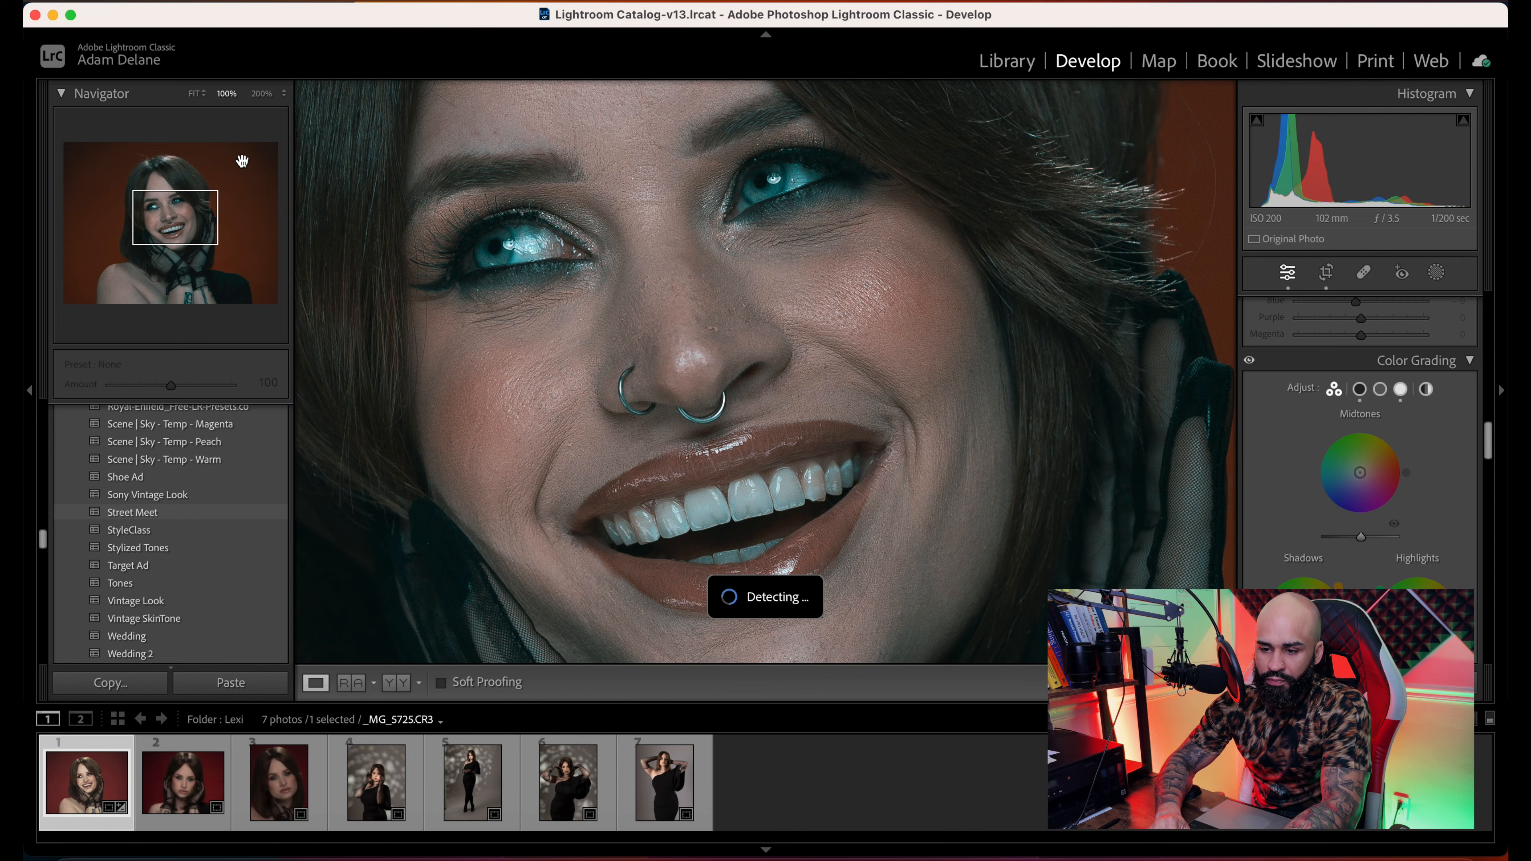
click(197, 94)
scroll(173, 562, down, 3)
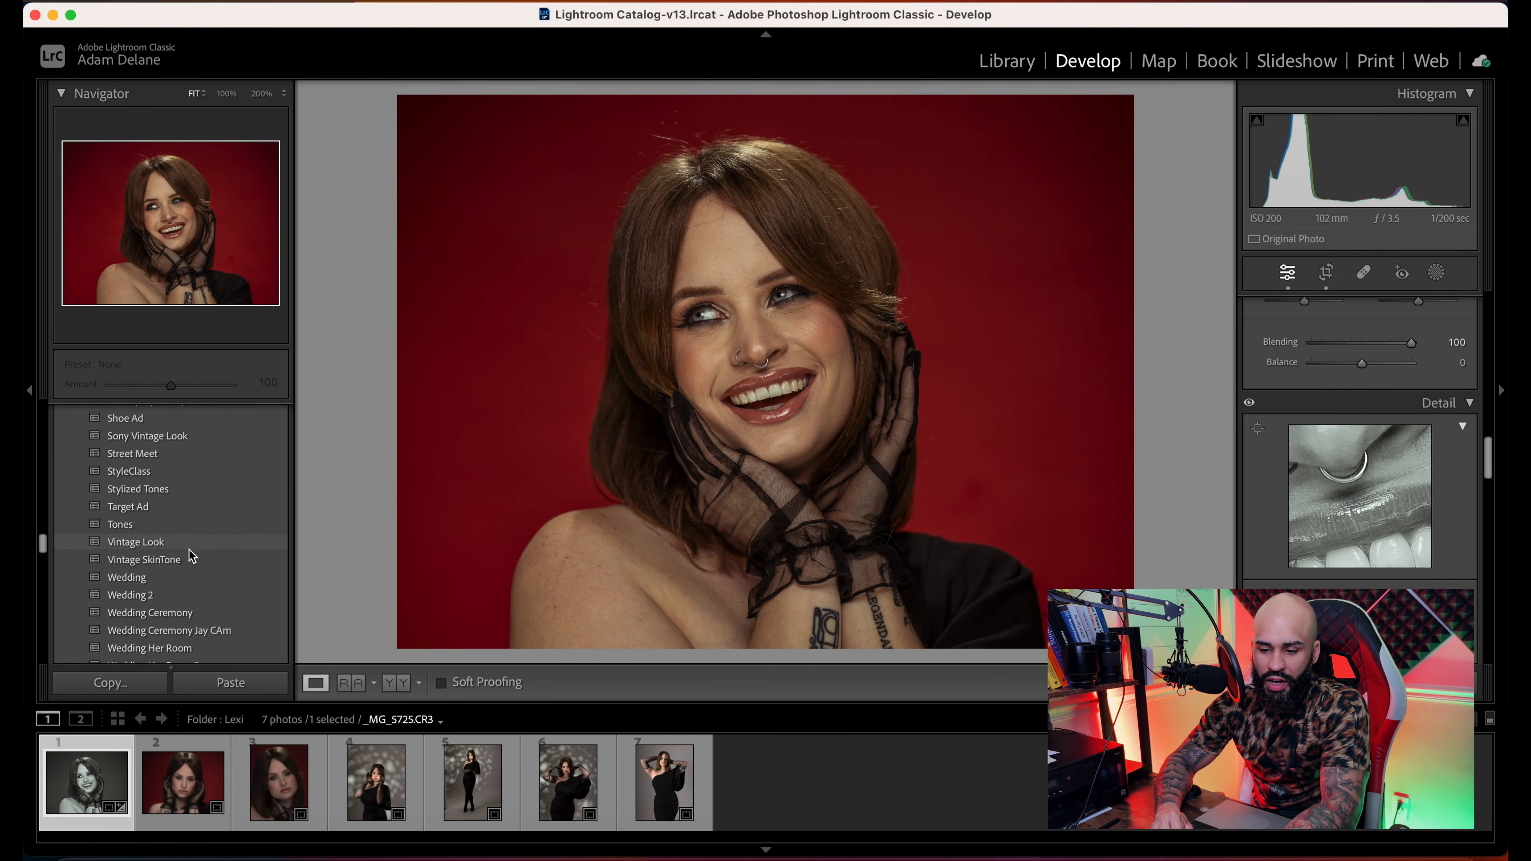
scroll(192, 555, down, 1)
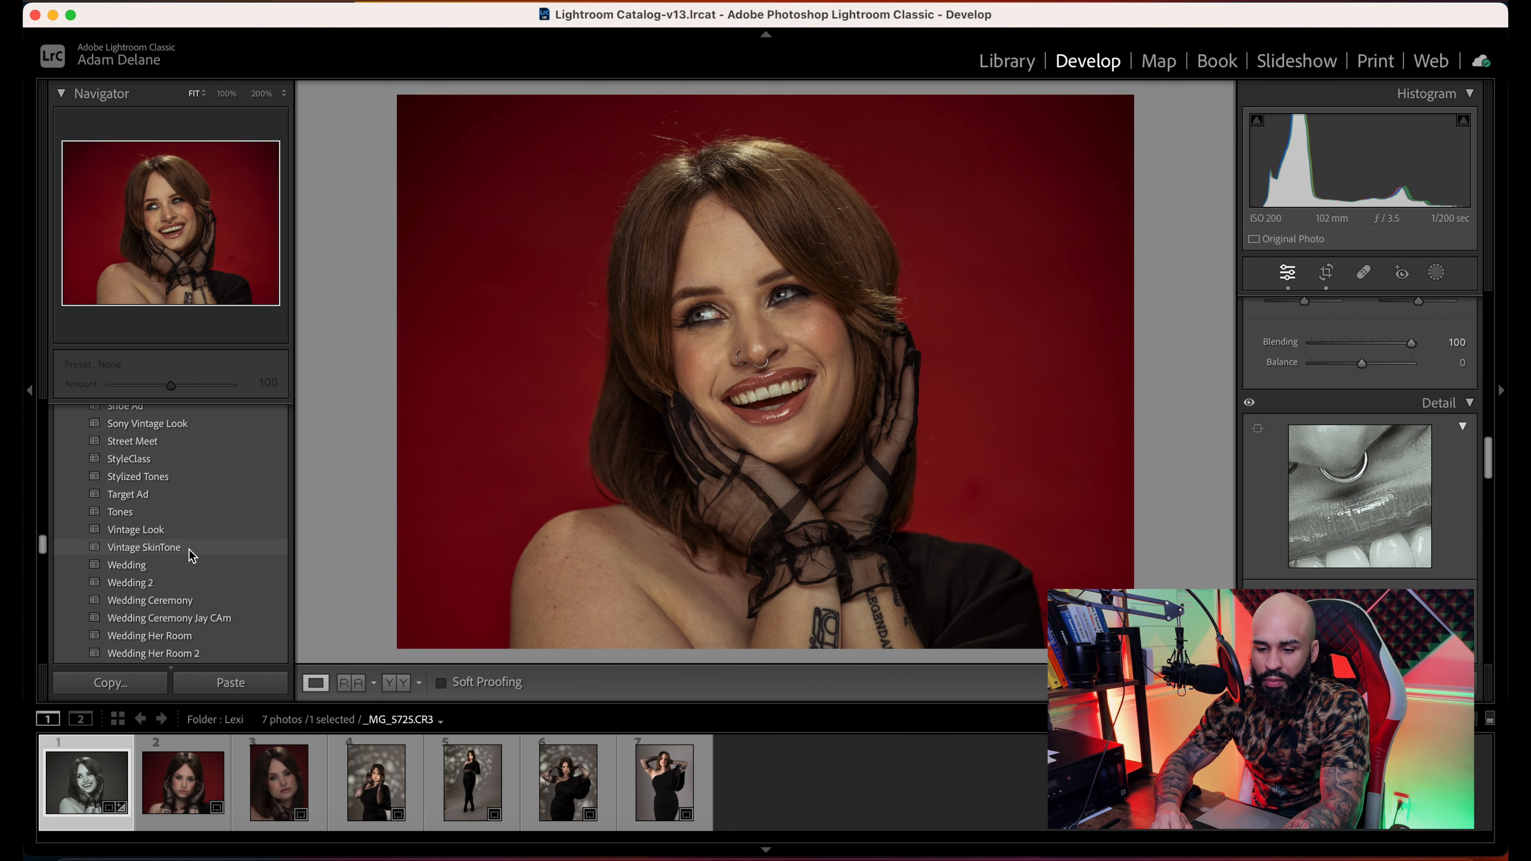
scroll(192, 555, down, 7)
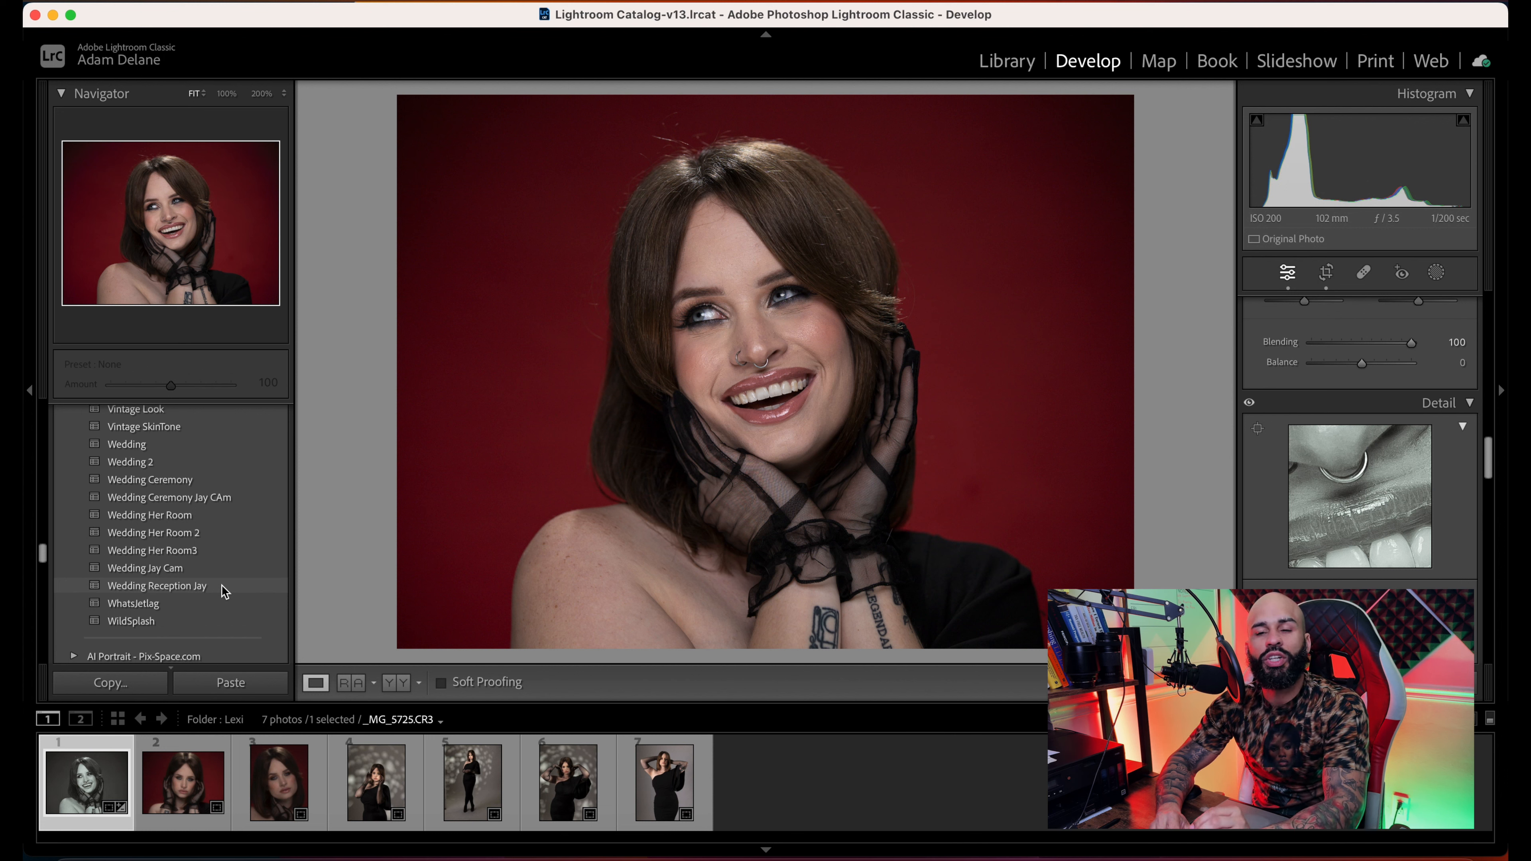
click(221, 585)
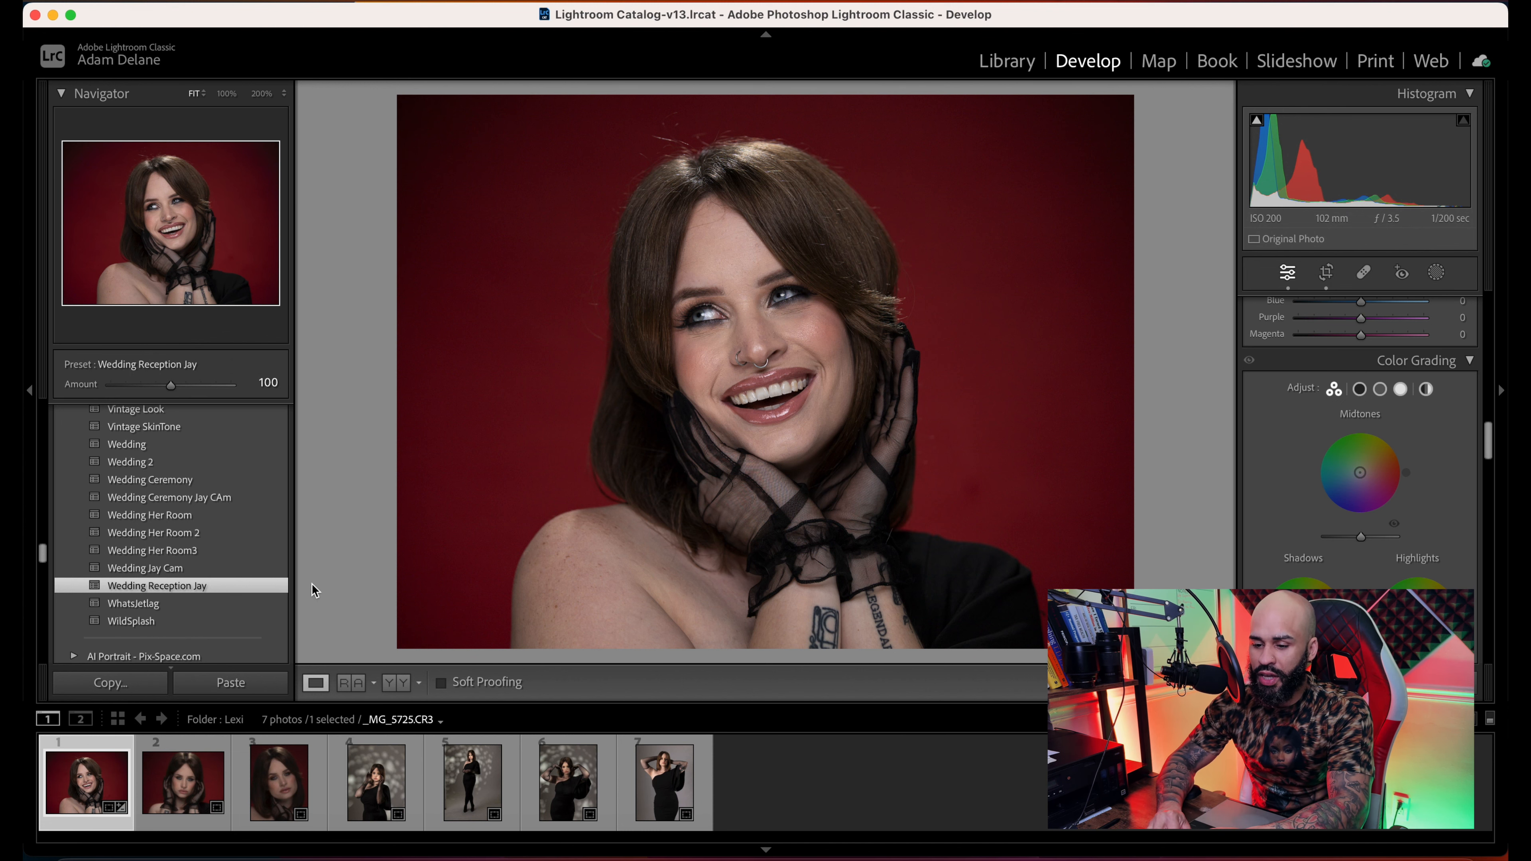
- Compare the Wedding Reception Jay edit with the unedited photo on the eyes and forehead at 100% zoom, then return to the full view
key(z)
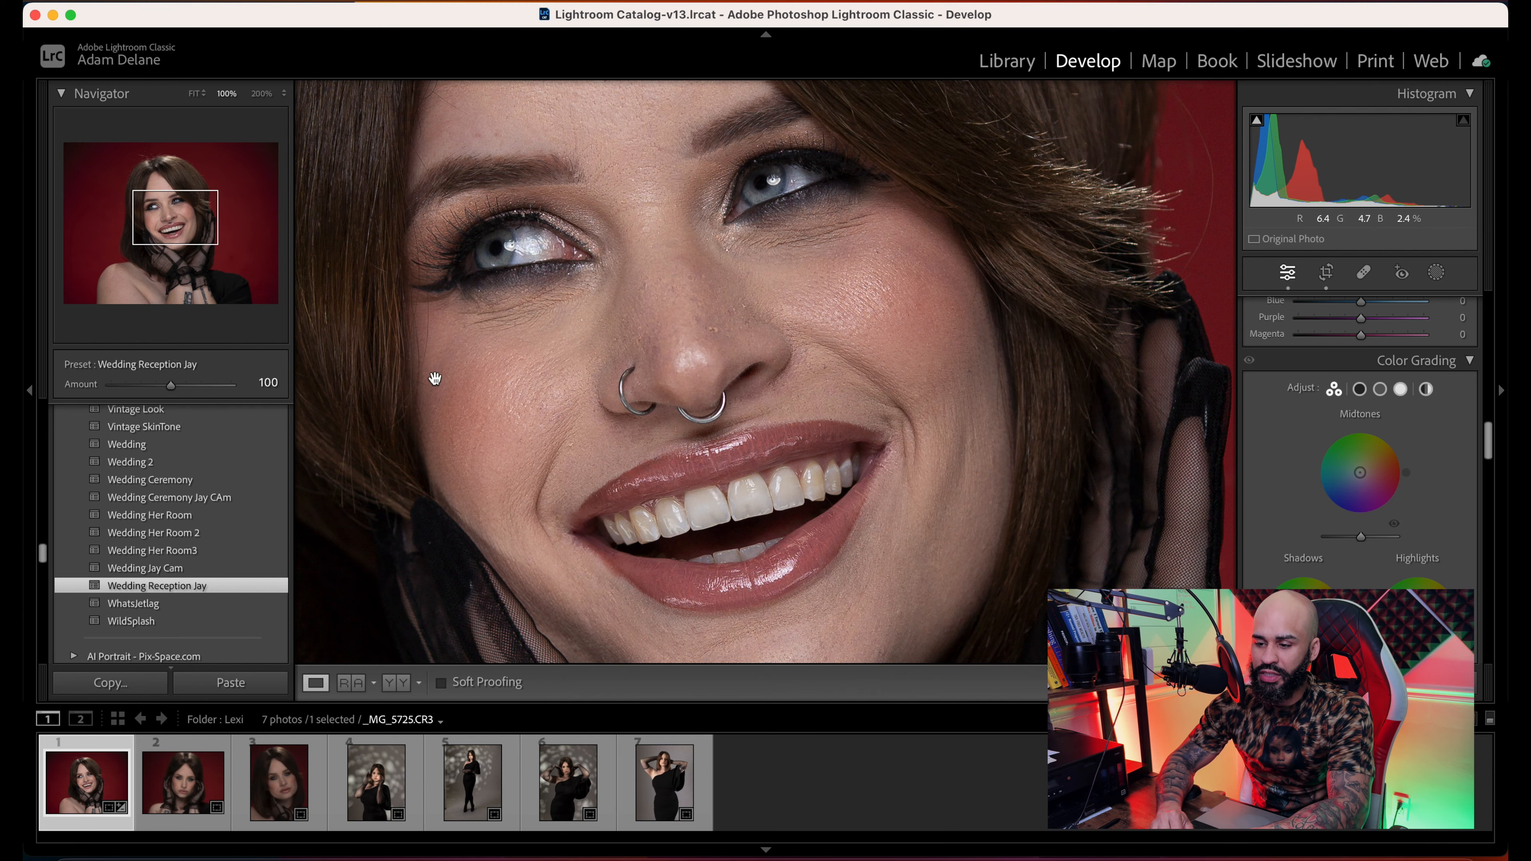
drag(434, 362, 435, 378)
scroll(435, 378, up, 3)
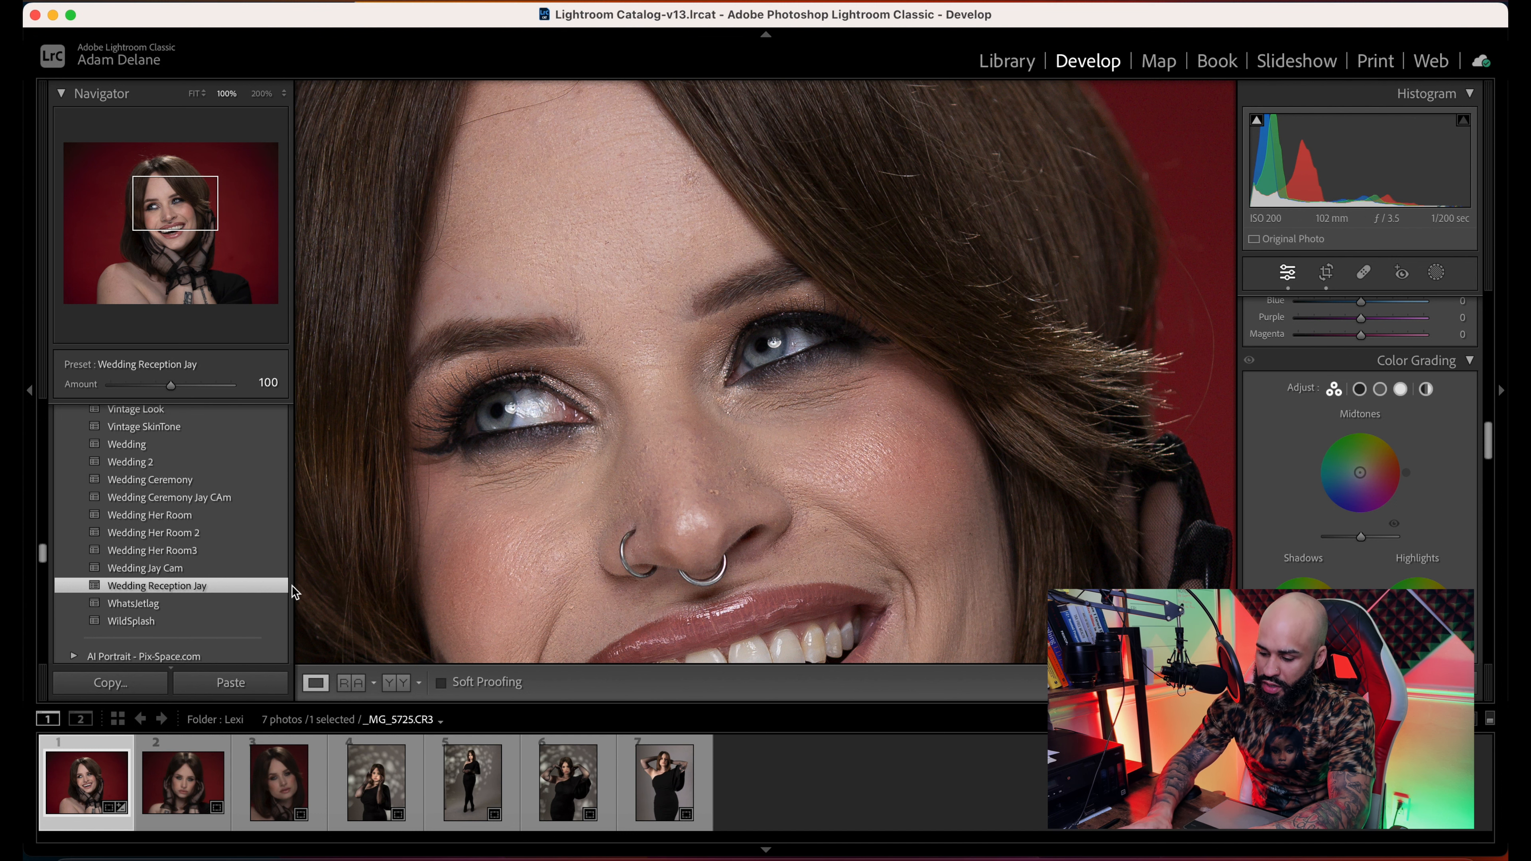
key(backslash)
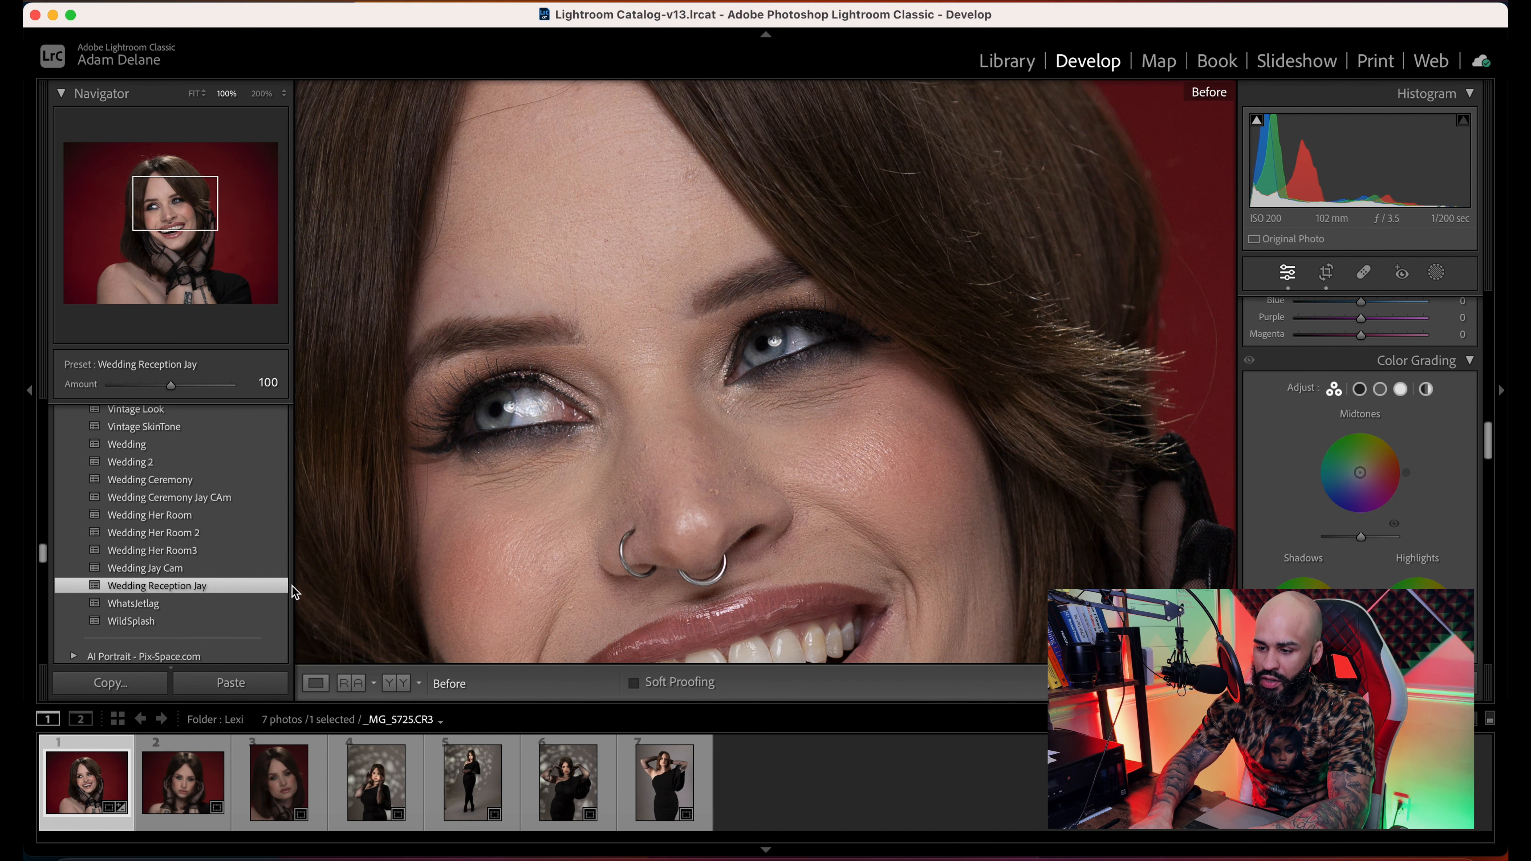
key(backslash)
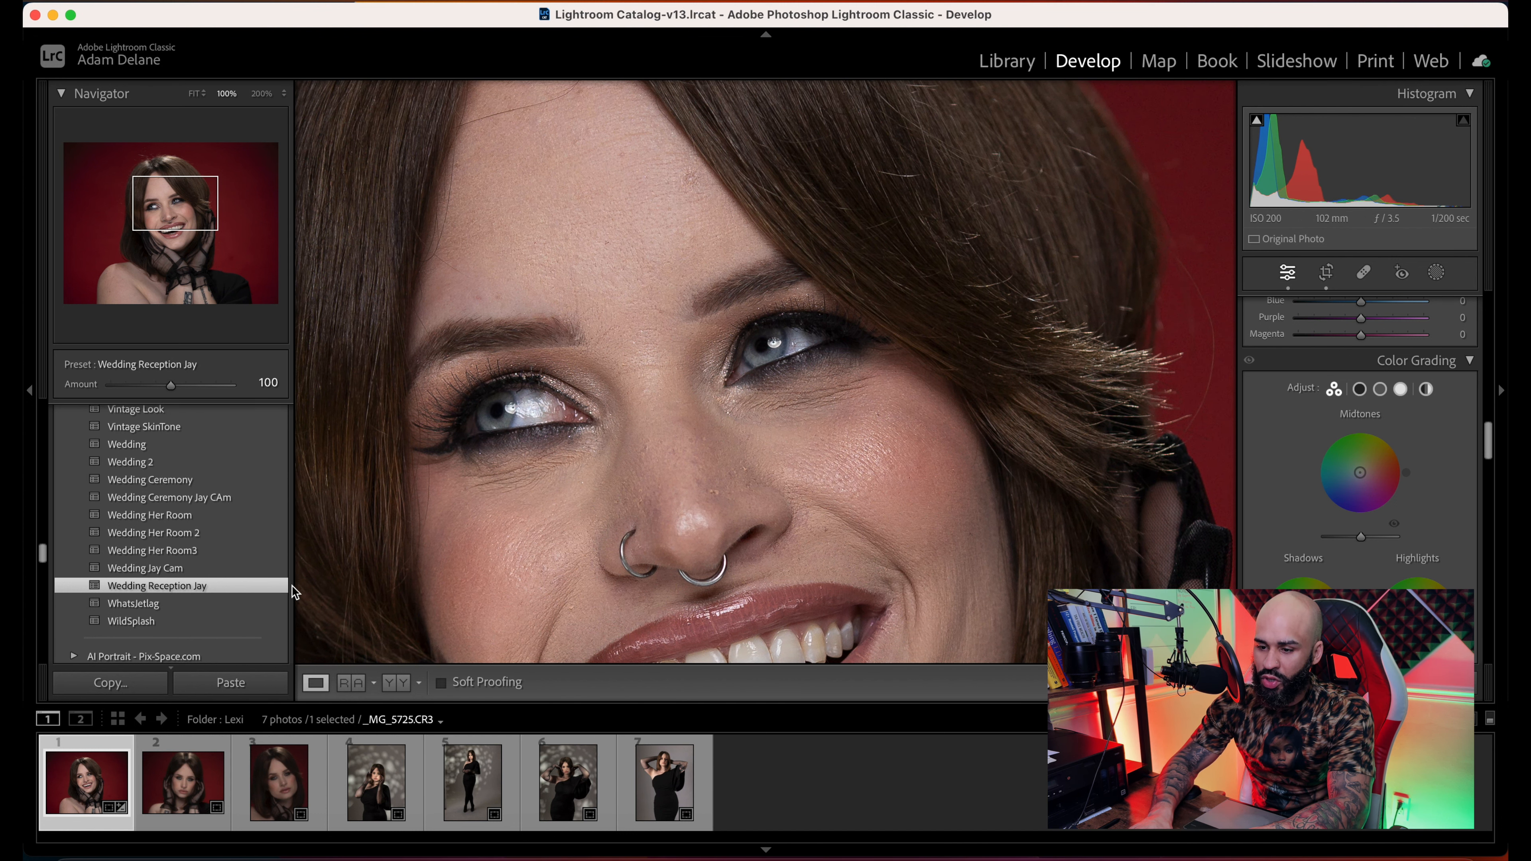
key(backslash)
key(backslash)
key(backslash)
key(backslash)
key(backslash)
key(backslash)
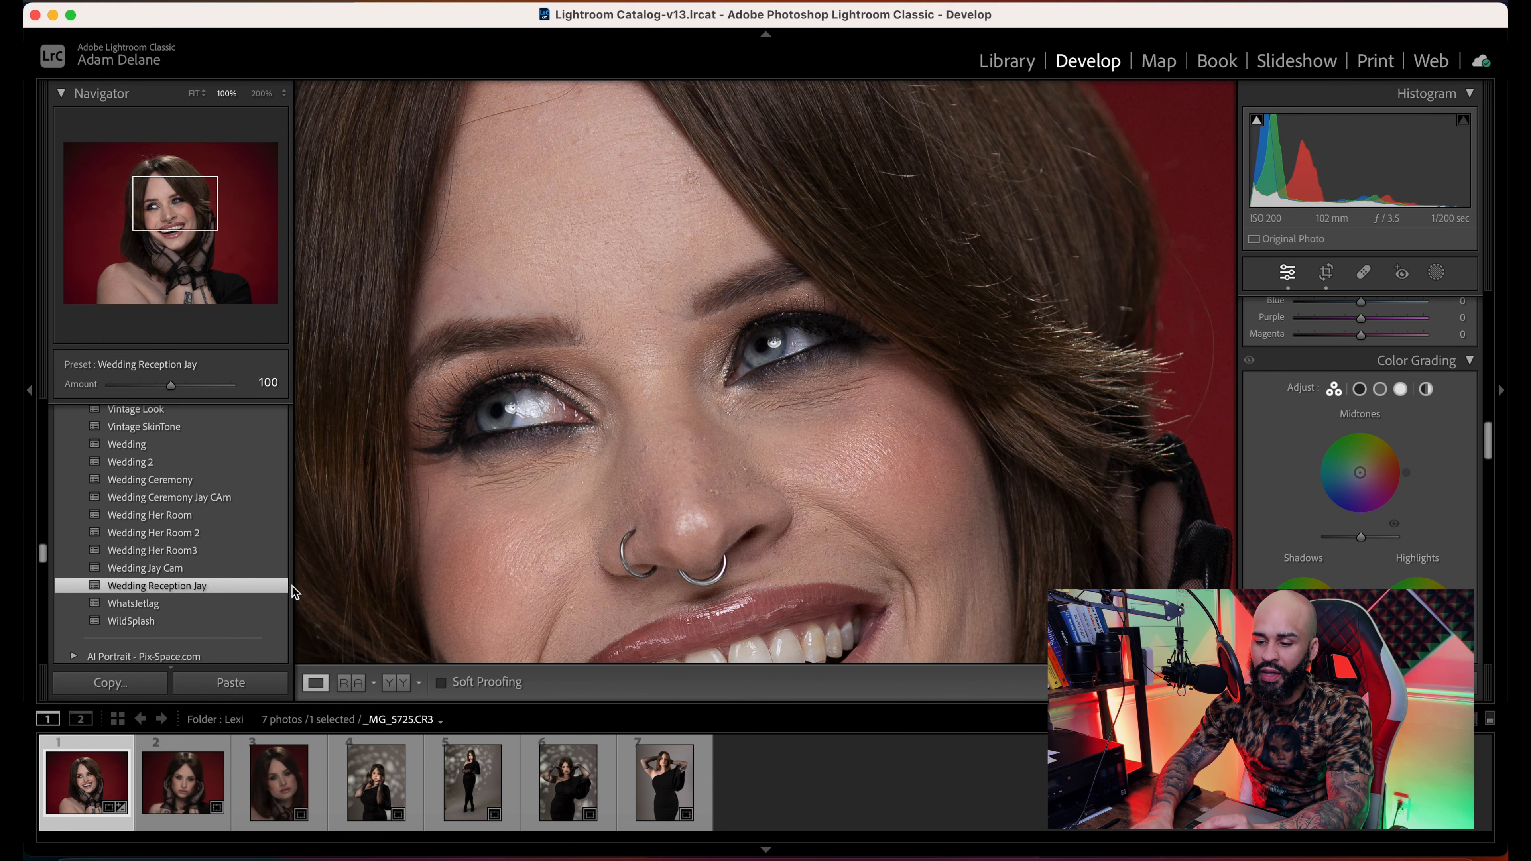
key(backslash)
key(backslash)
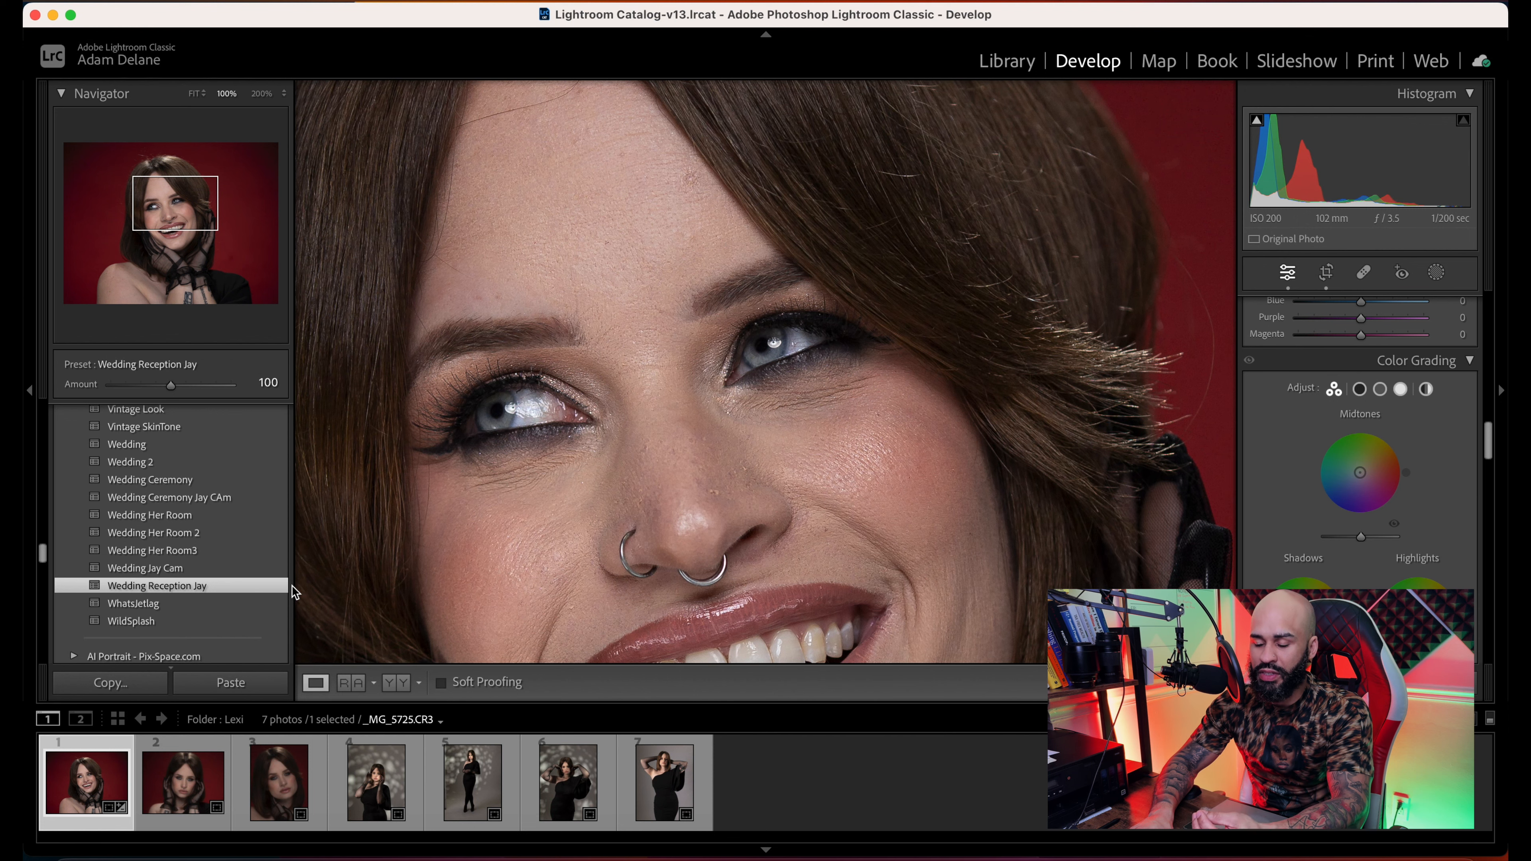
key(z)
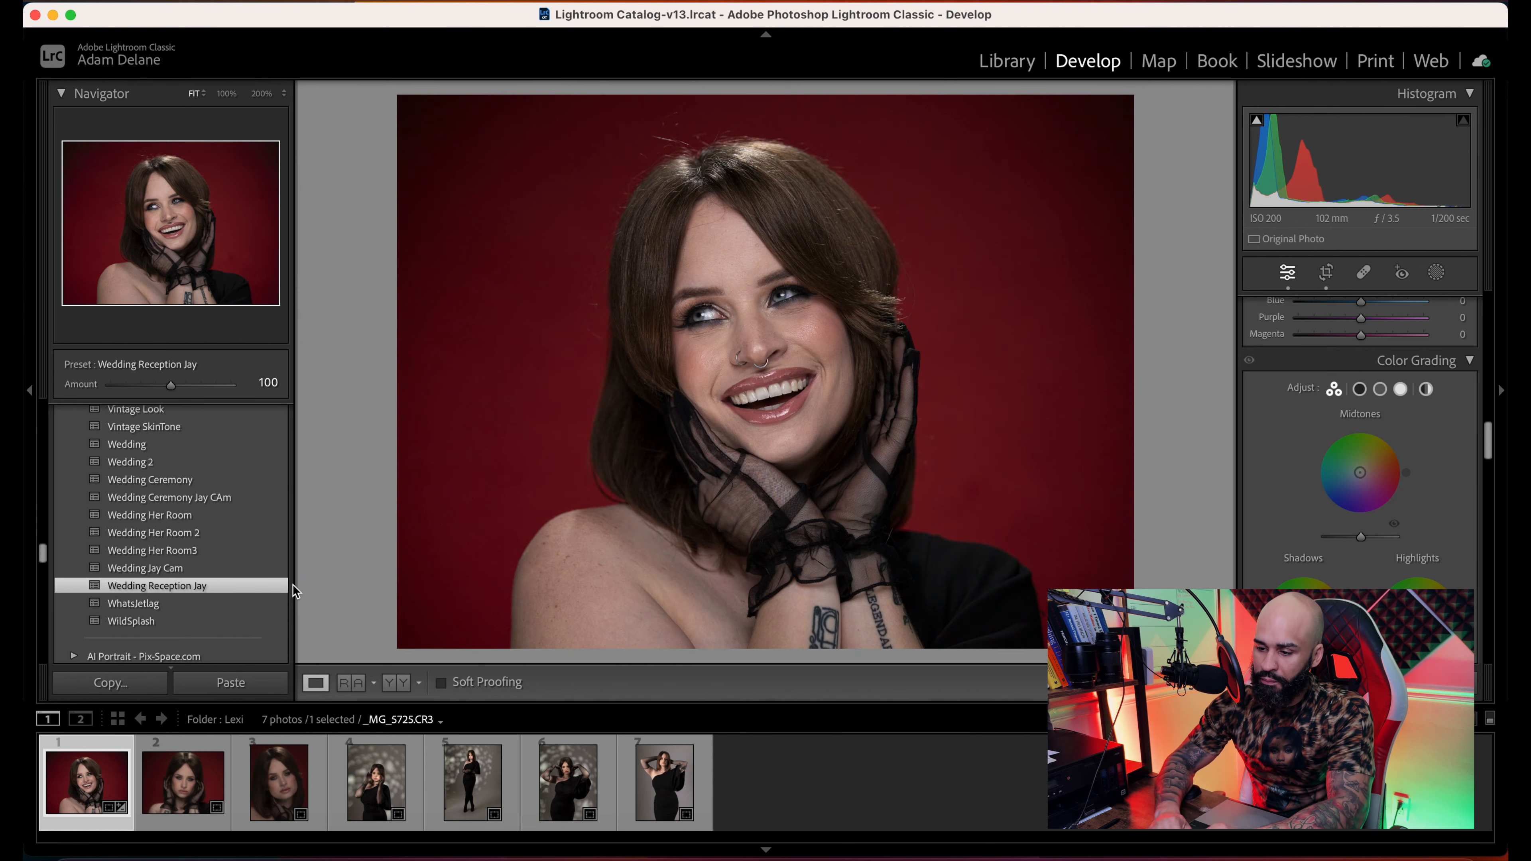
- Lower the portrait's white balance temperature to 2,000
drag(1489, 431, 1488, 421)
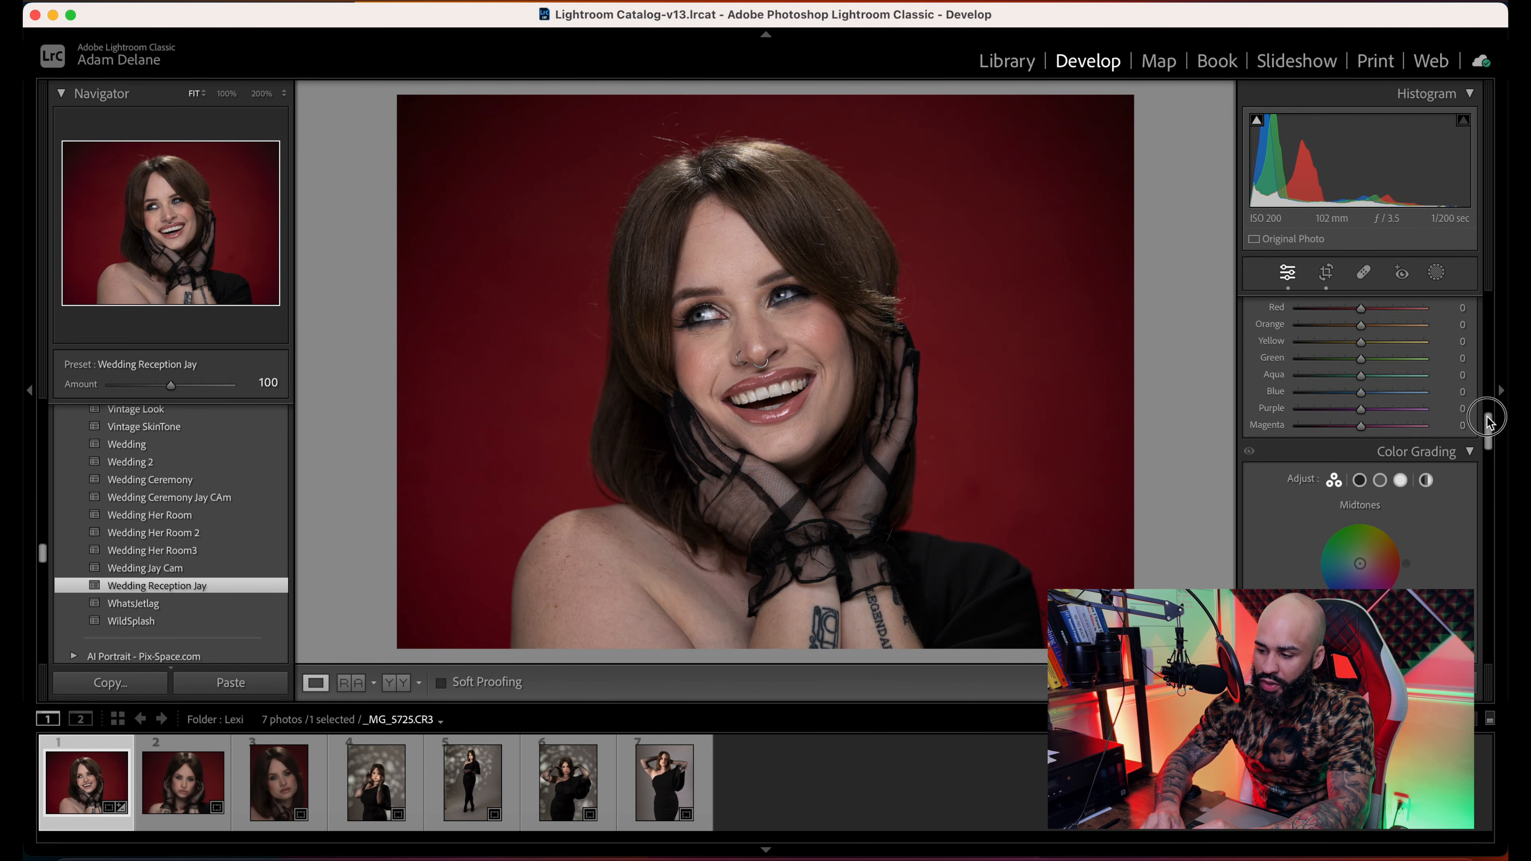
scroll(1487, 420, up, 10)
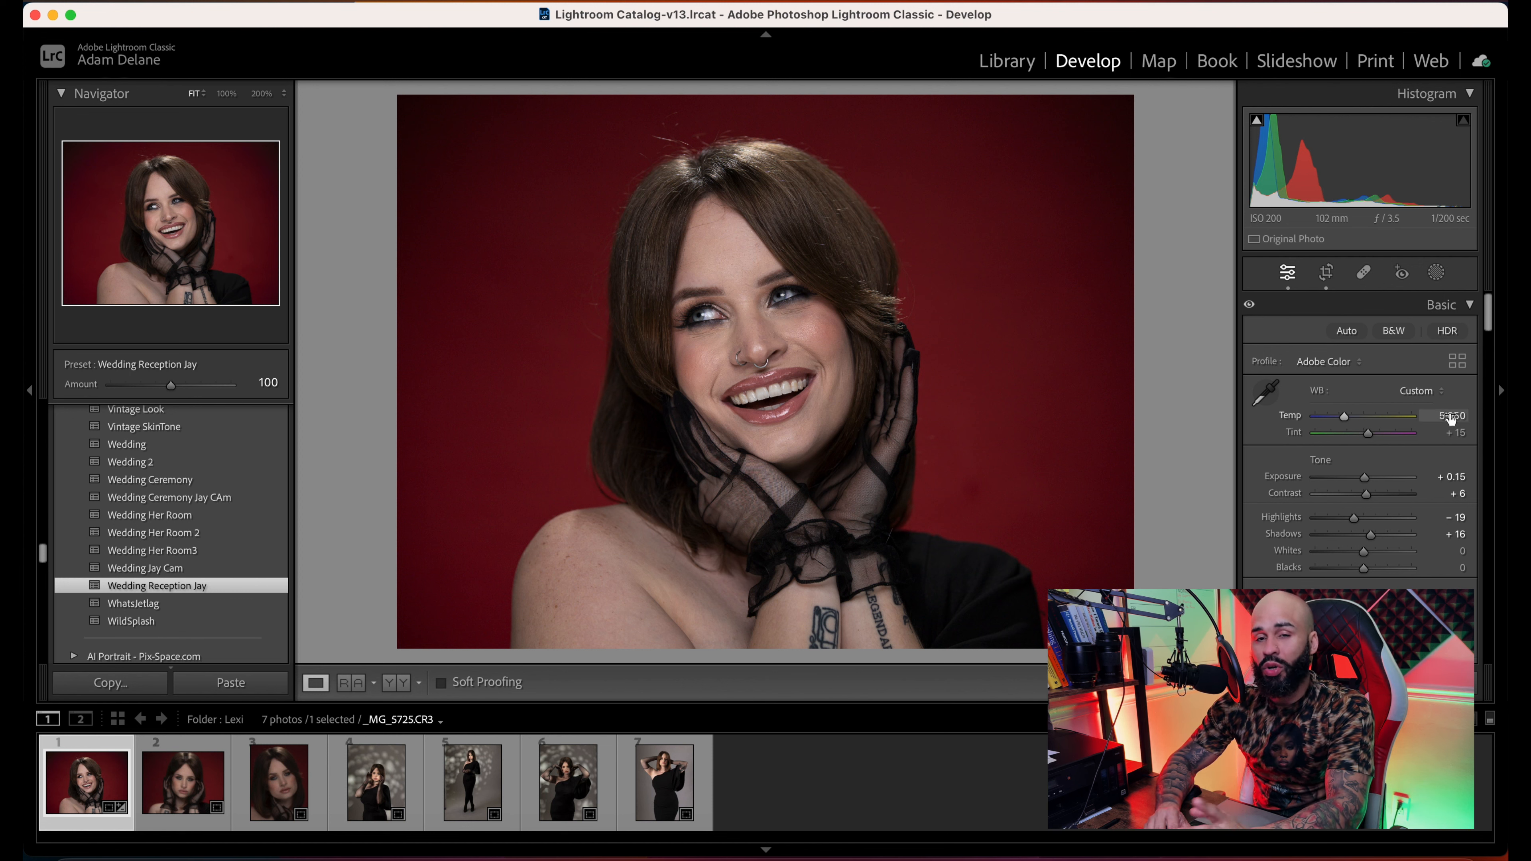
drag(1345, 416, 1314, 420)
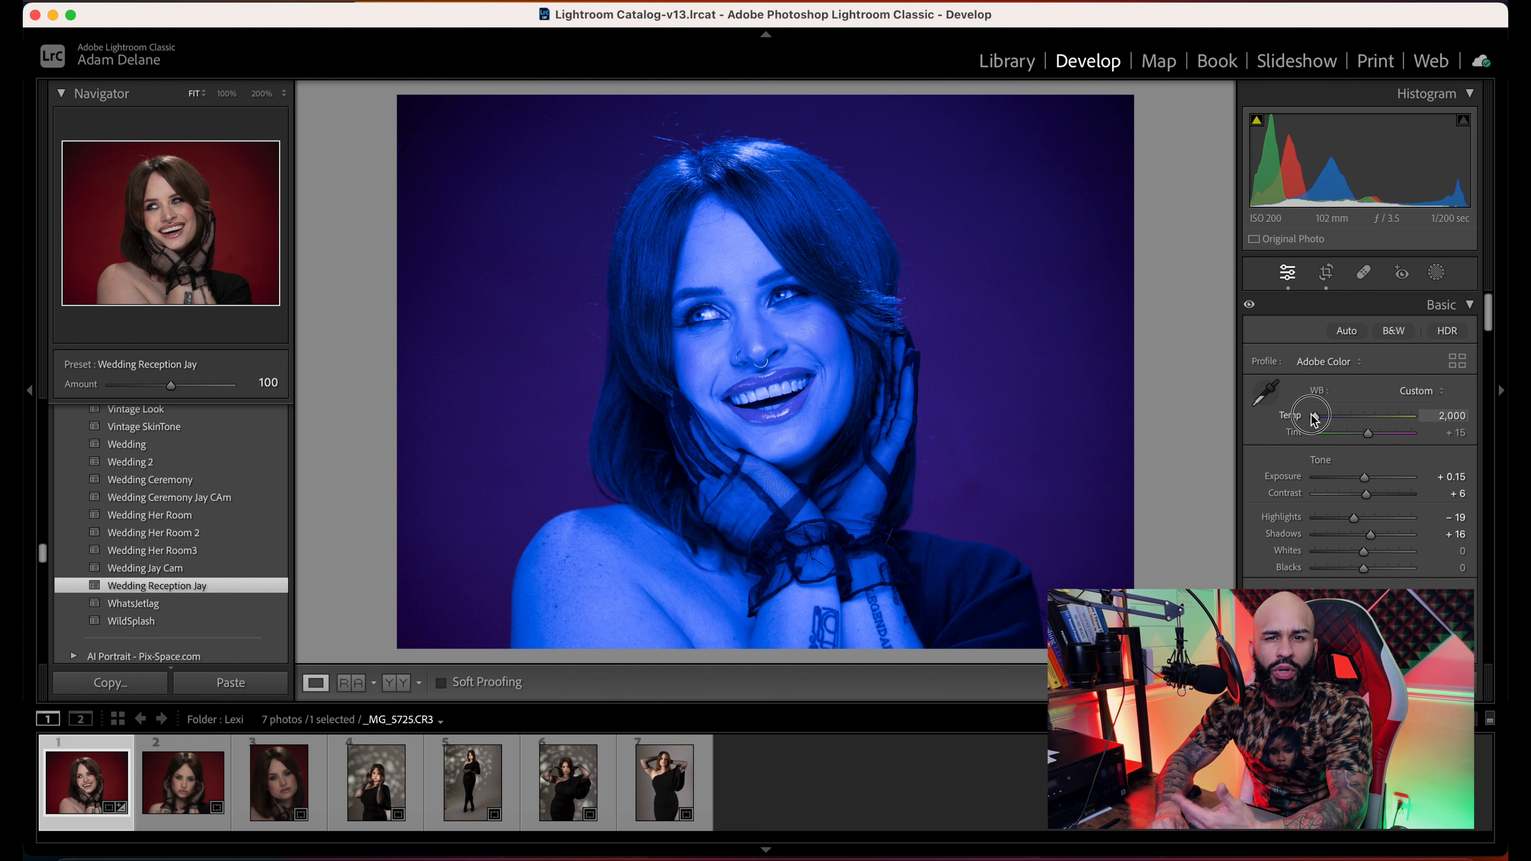
- Try the portrait's white balance temperature at 50,000 and 8,037, and undo the temperature change
drag(1314, 419, 1415, 422)
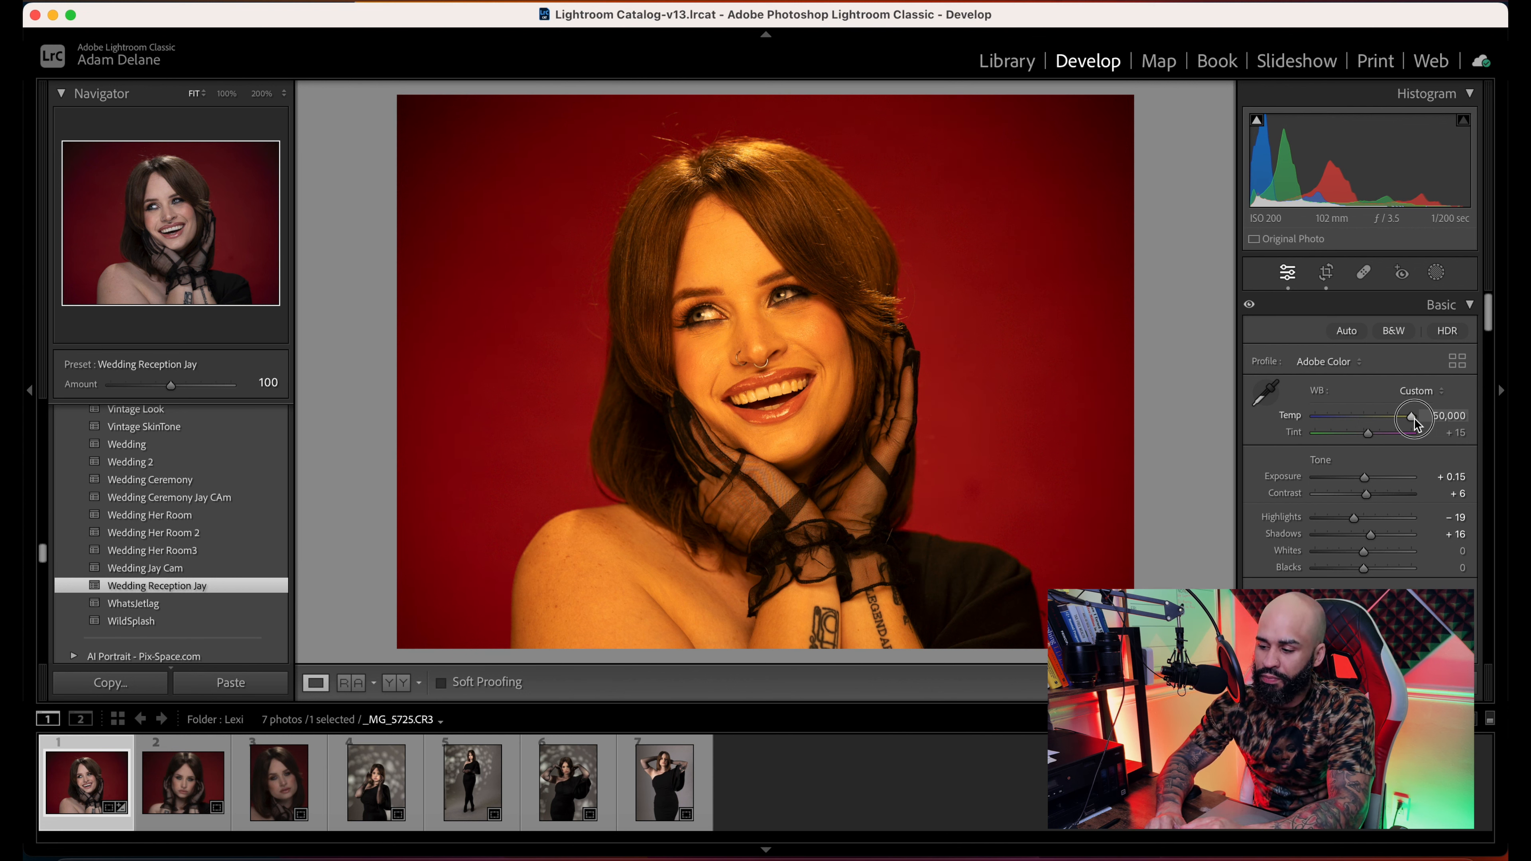
drag(1414, 420, 1374, 421)
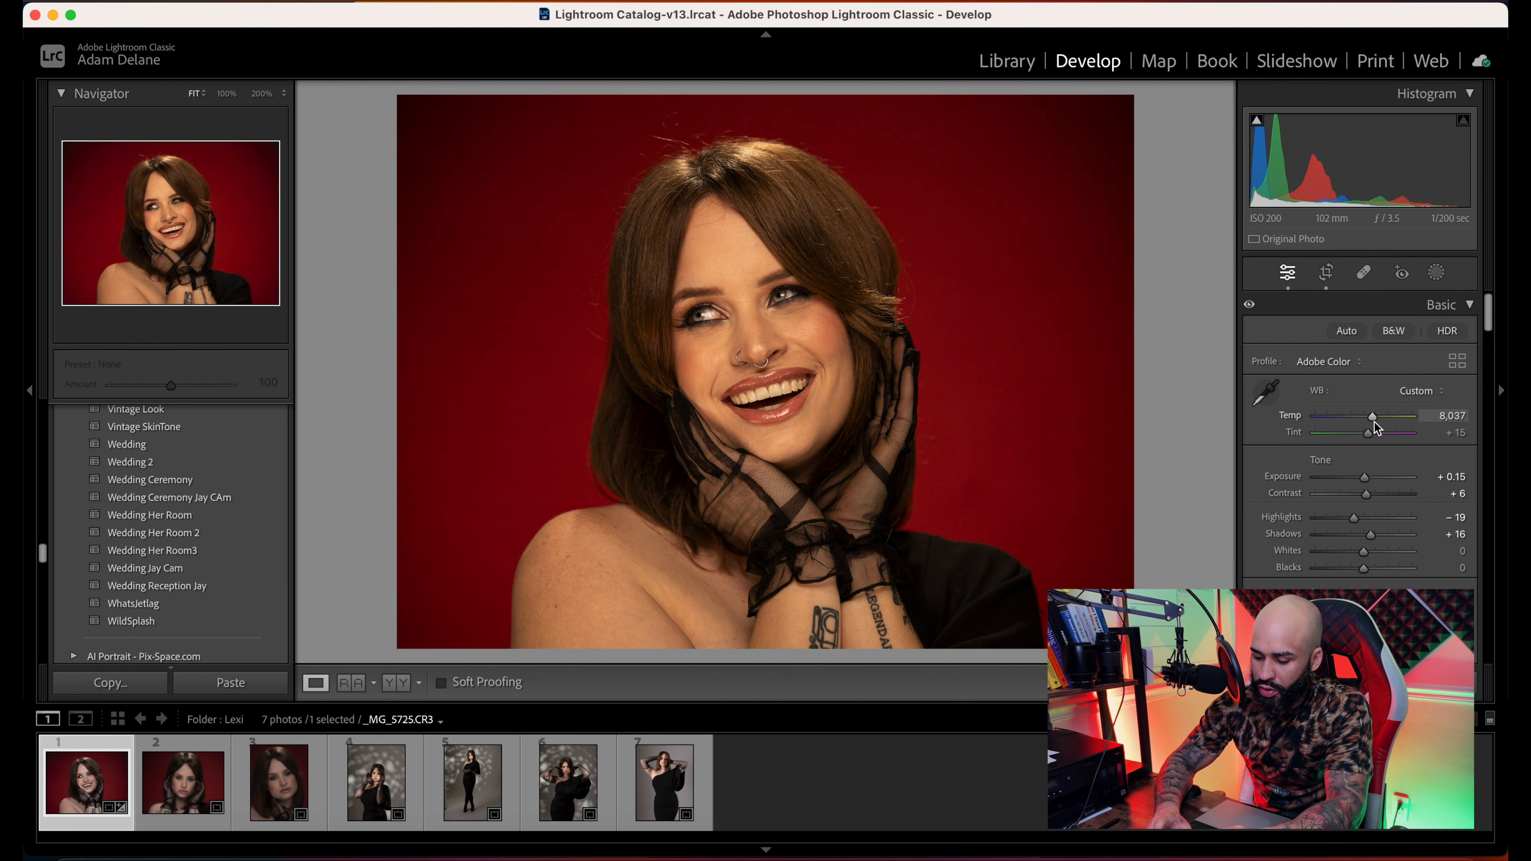
key(super+z)
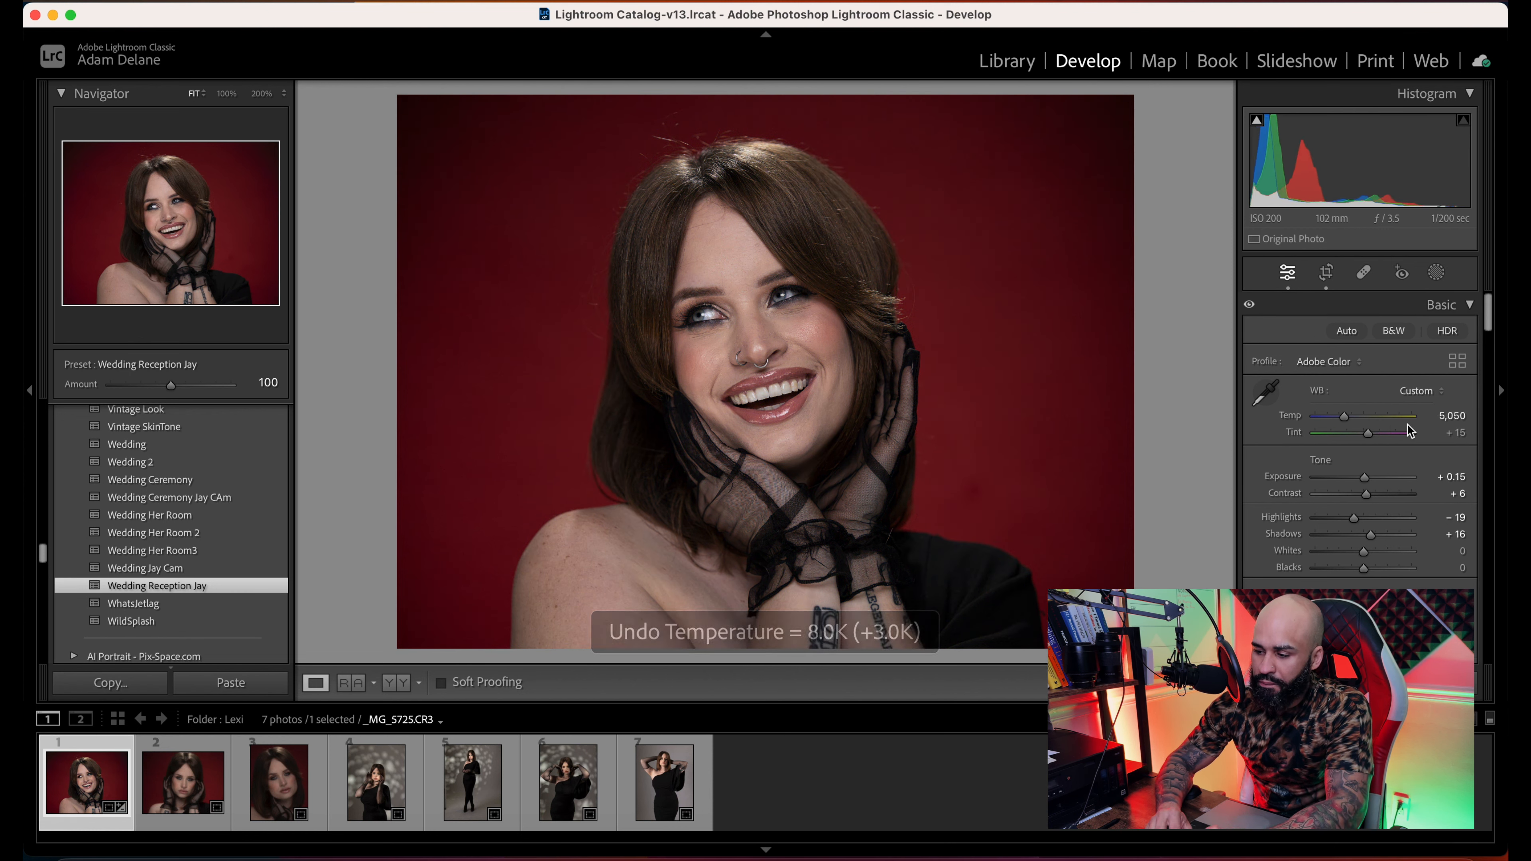
- Set the white balance temperature to 5,315 and compare the whole portrait with its unedited version
drag(1343, 420, 1348, 424)
key(backslash)
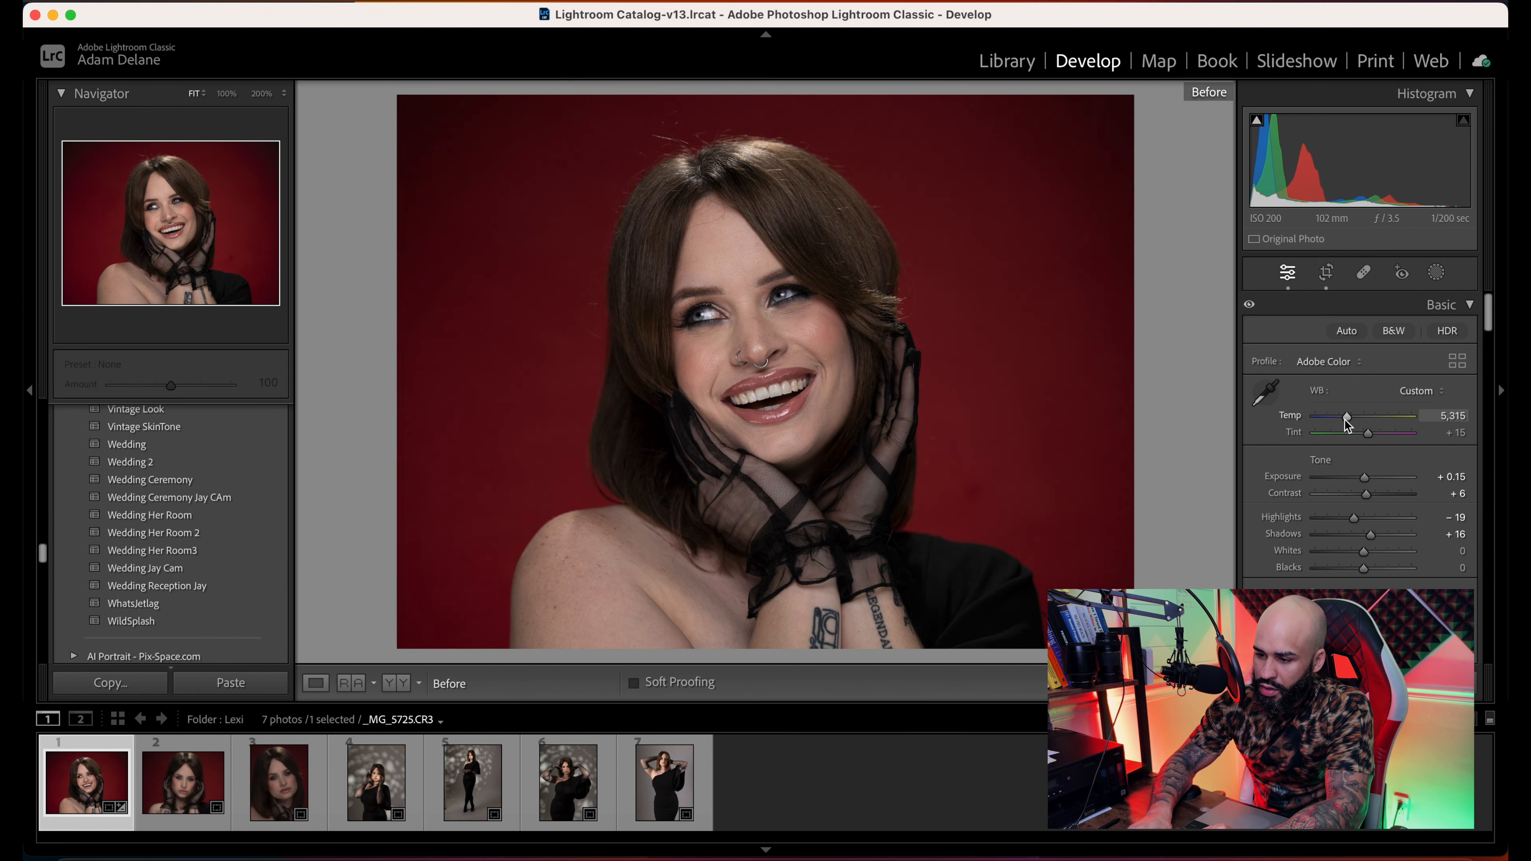
key(backslash)
key(backslash)
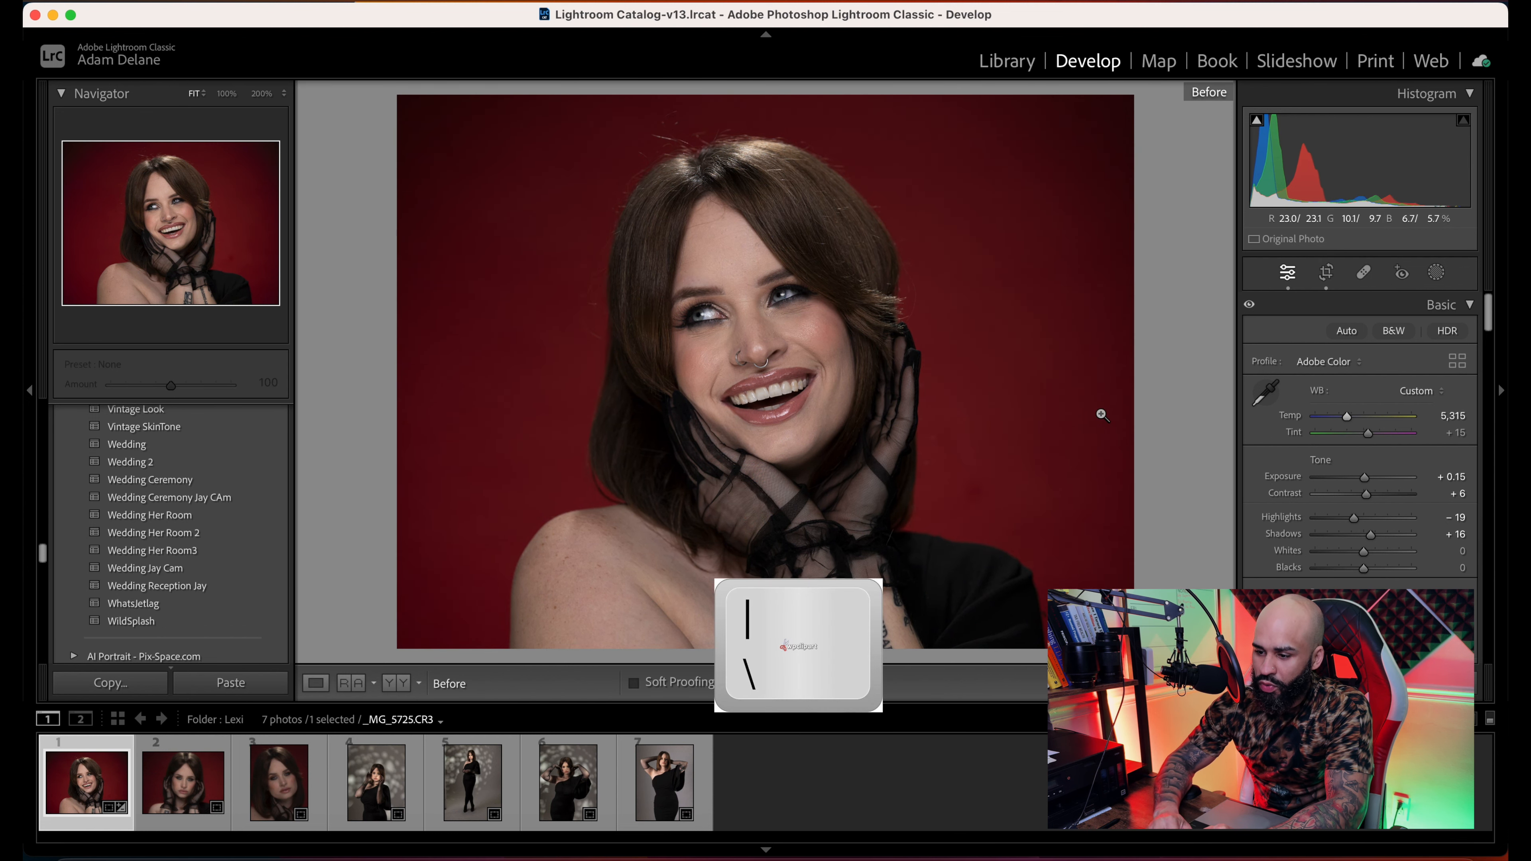
- Examine the skin and eyes at 100% zoom while switching between the edited and unedited photo, and return to the full view
key(z)
key(backslash)
key(backslash)
key(backslash)
key(backslash)
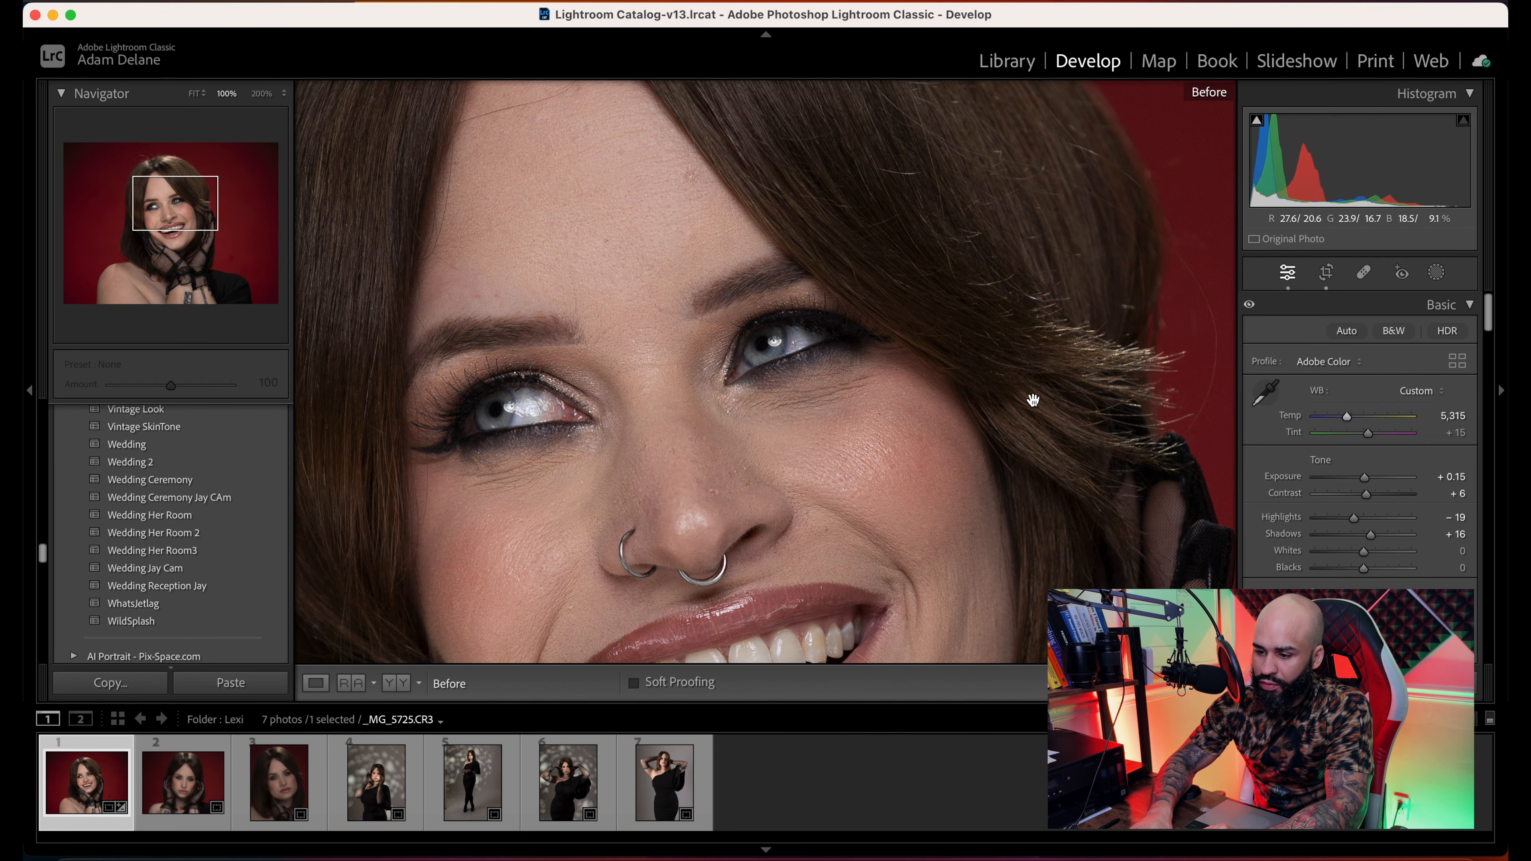
key(backslash)
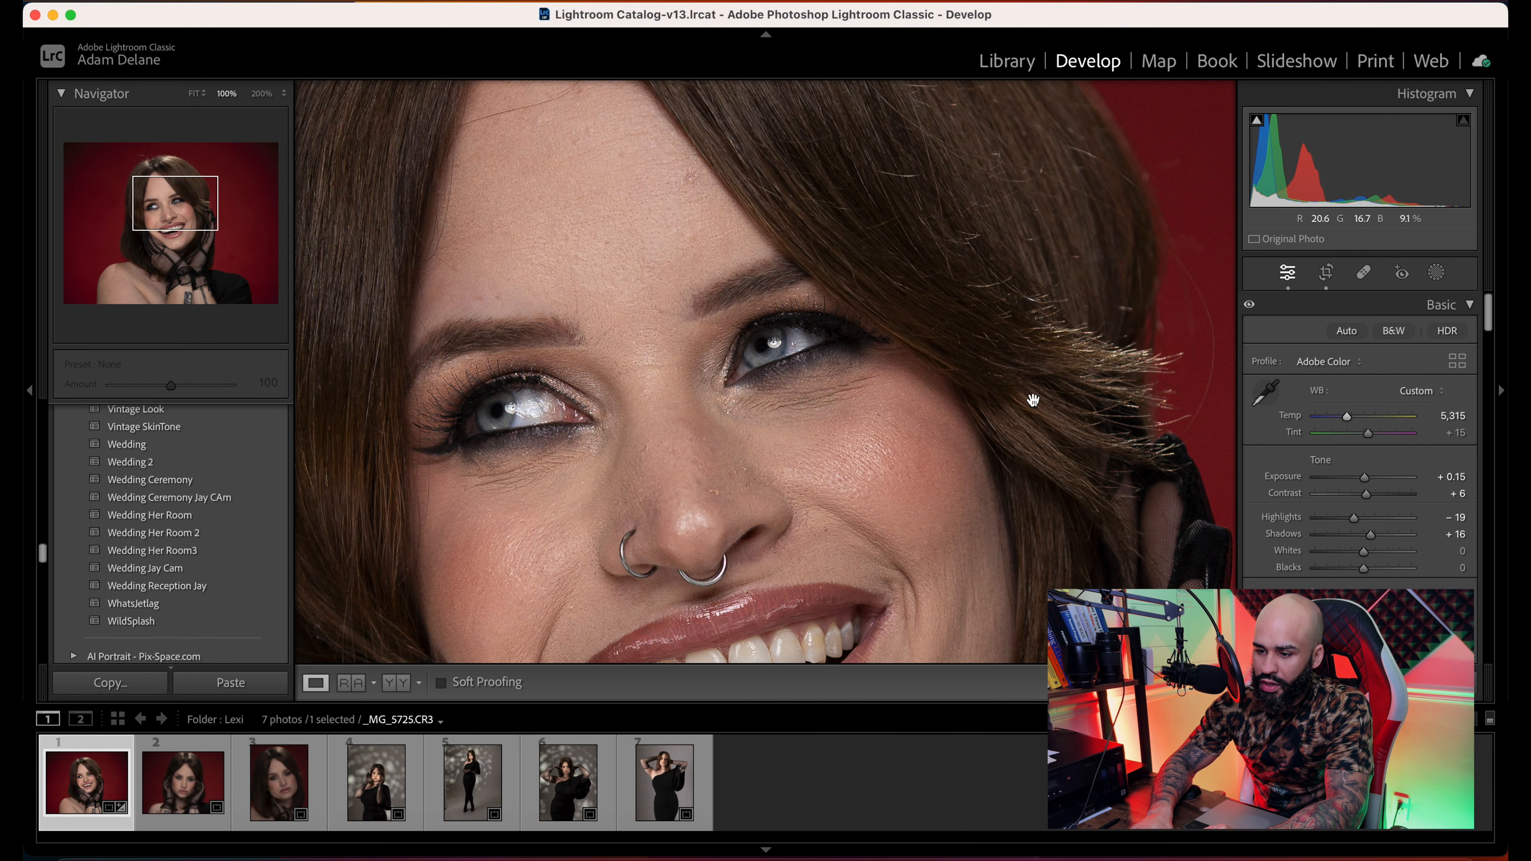
key(backslash)
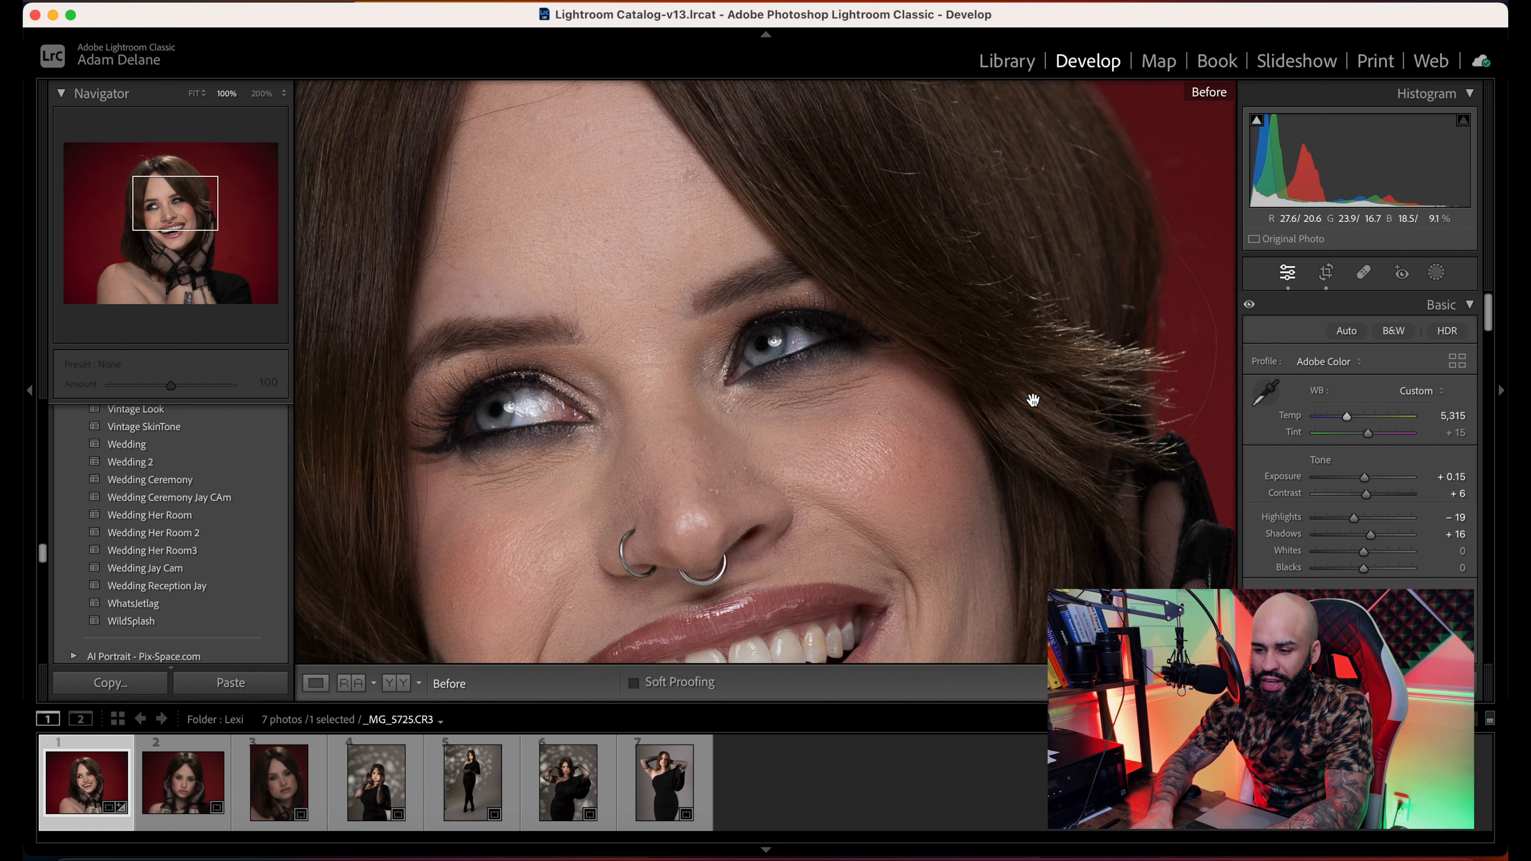
key(backslash)
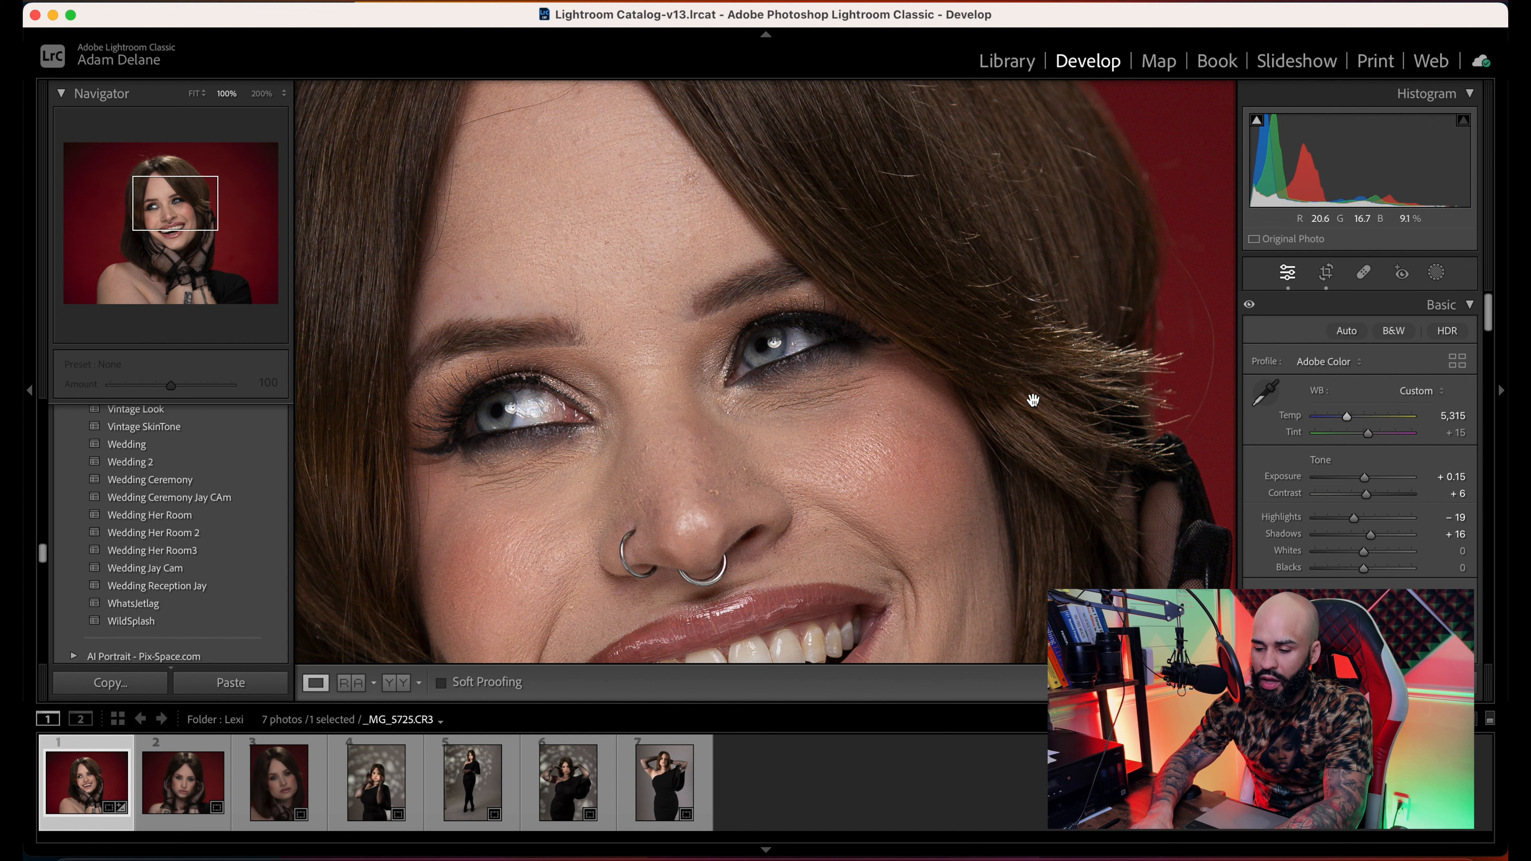
click(1032, 399)
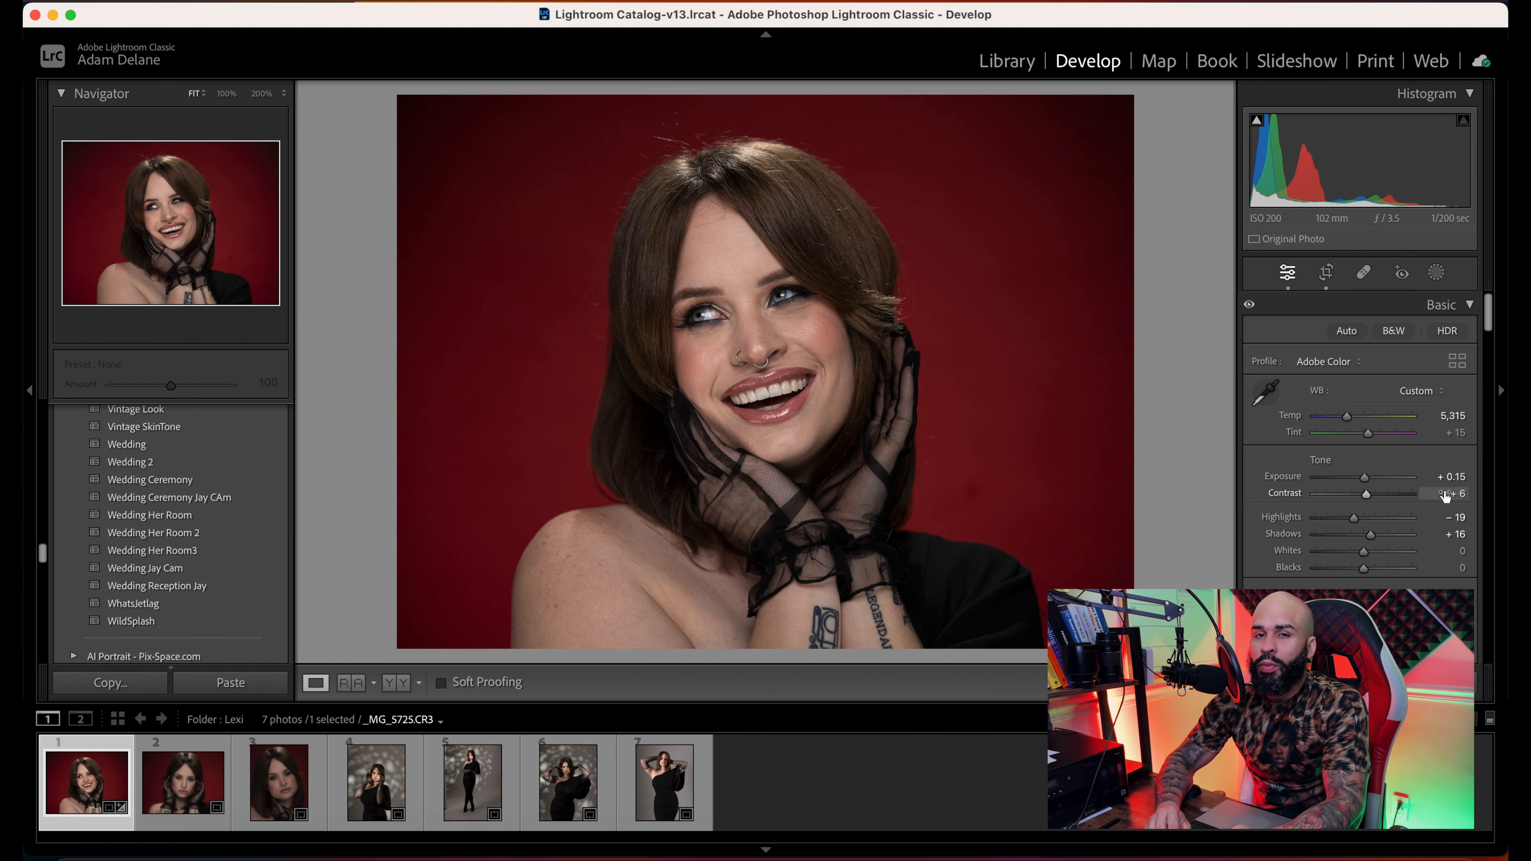
- Adjust the portrait's tone by setting Highlights to −13, Shadows to −17 and Whites to +16
scroll(1381, 505, down, 2)
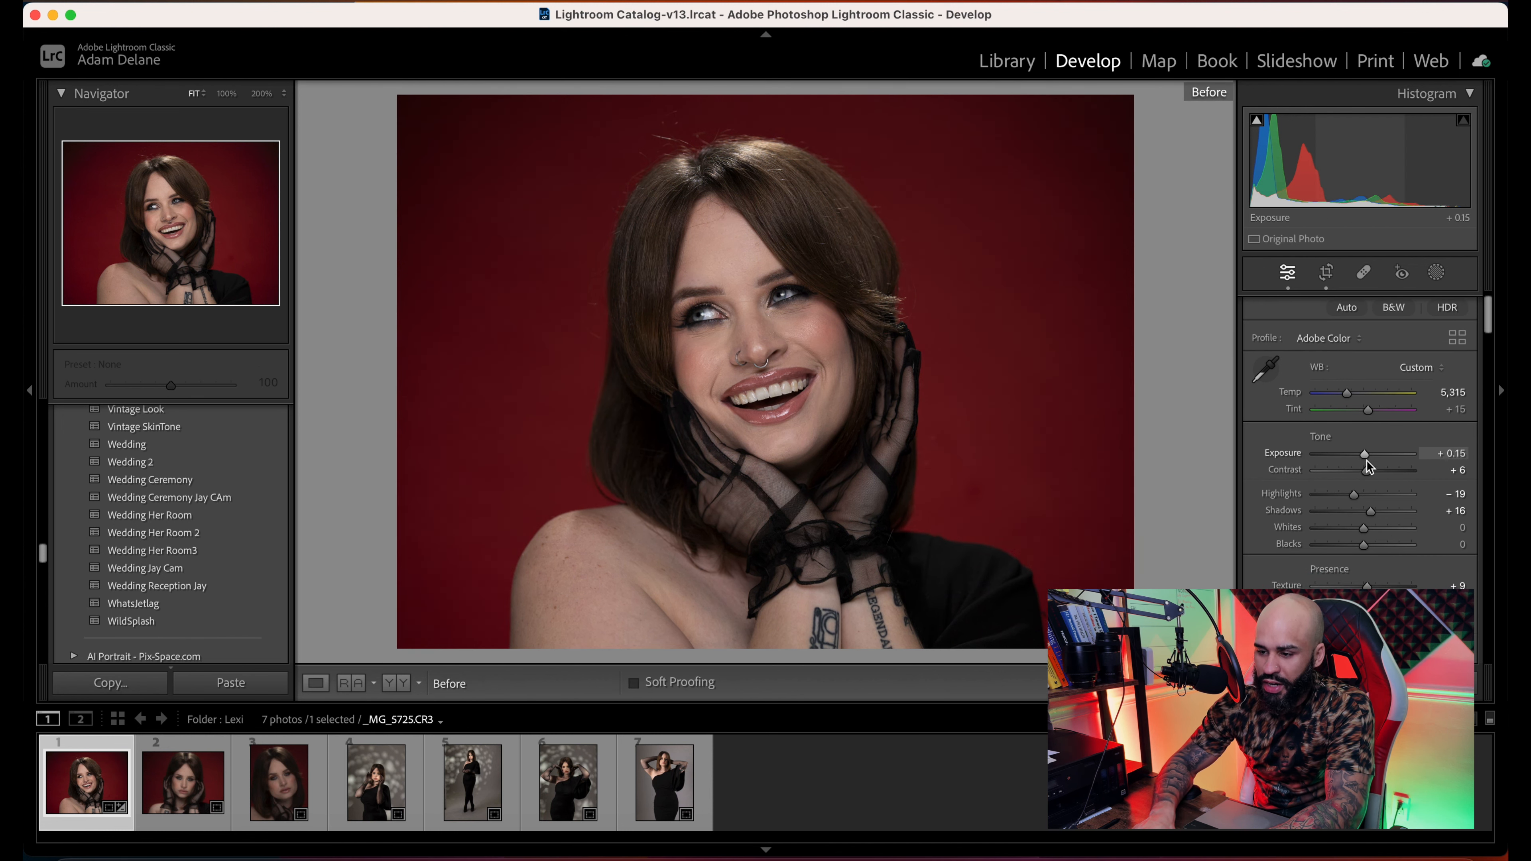
key(backslash)
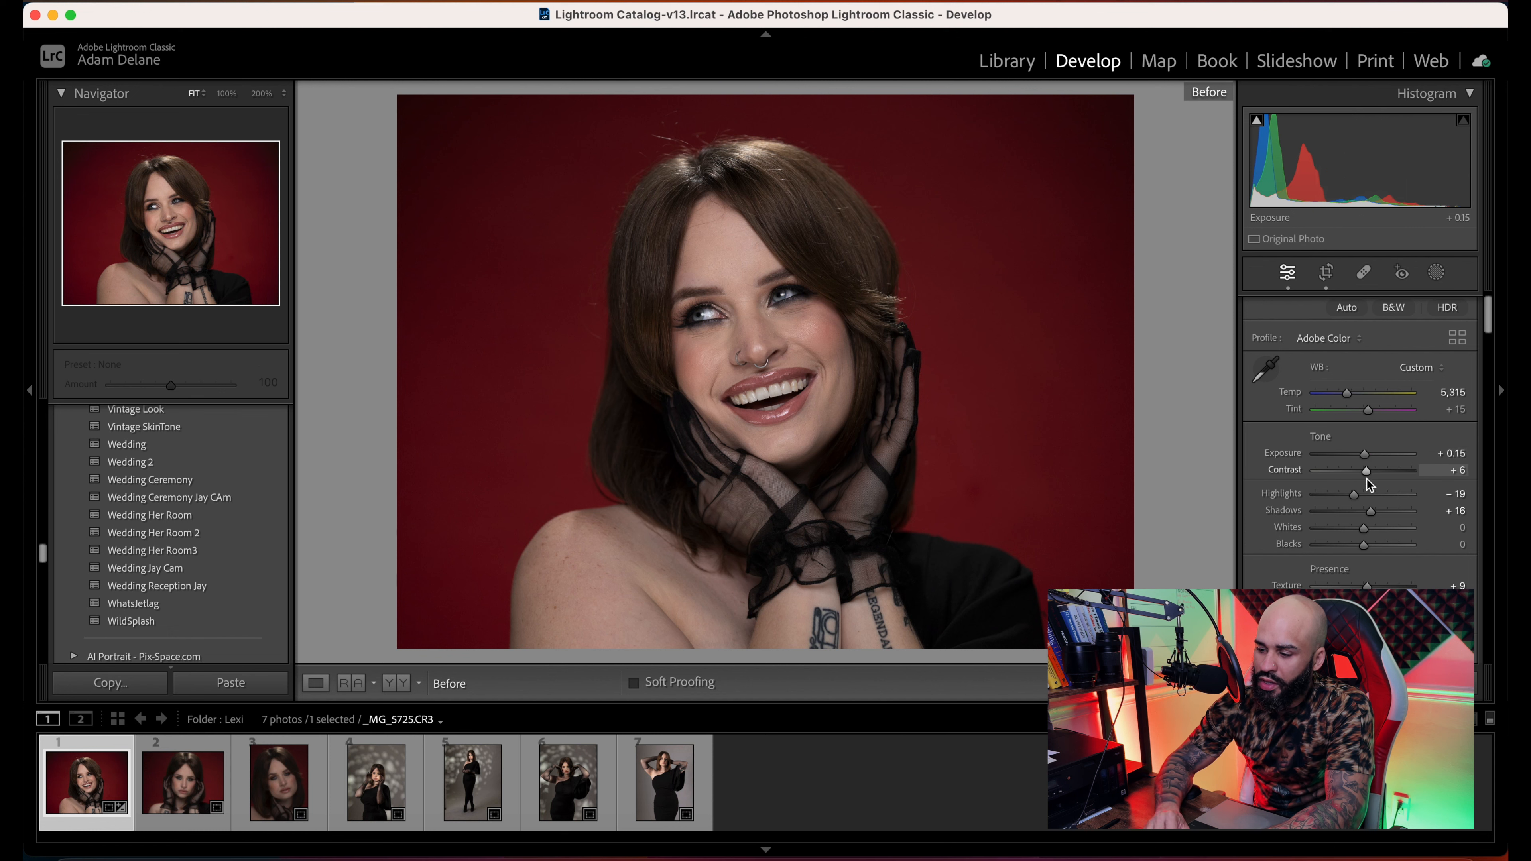
scroll(1366, 478, down, 2)
scroll(1366, 479, down, 1)
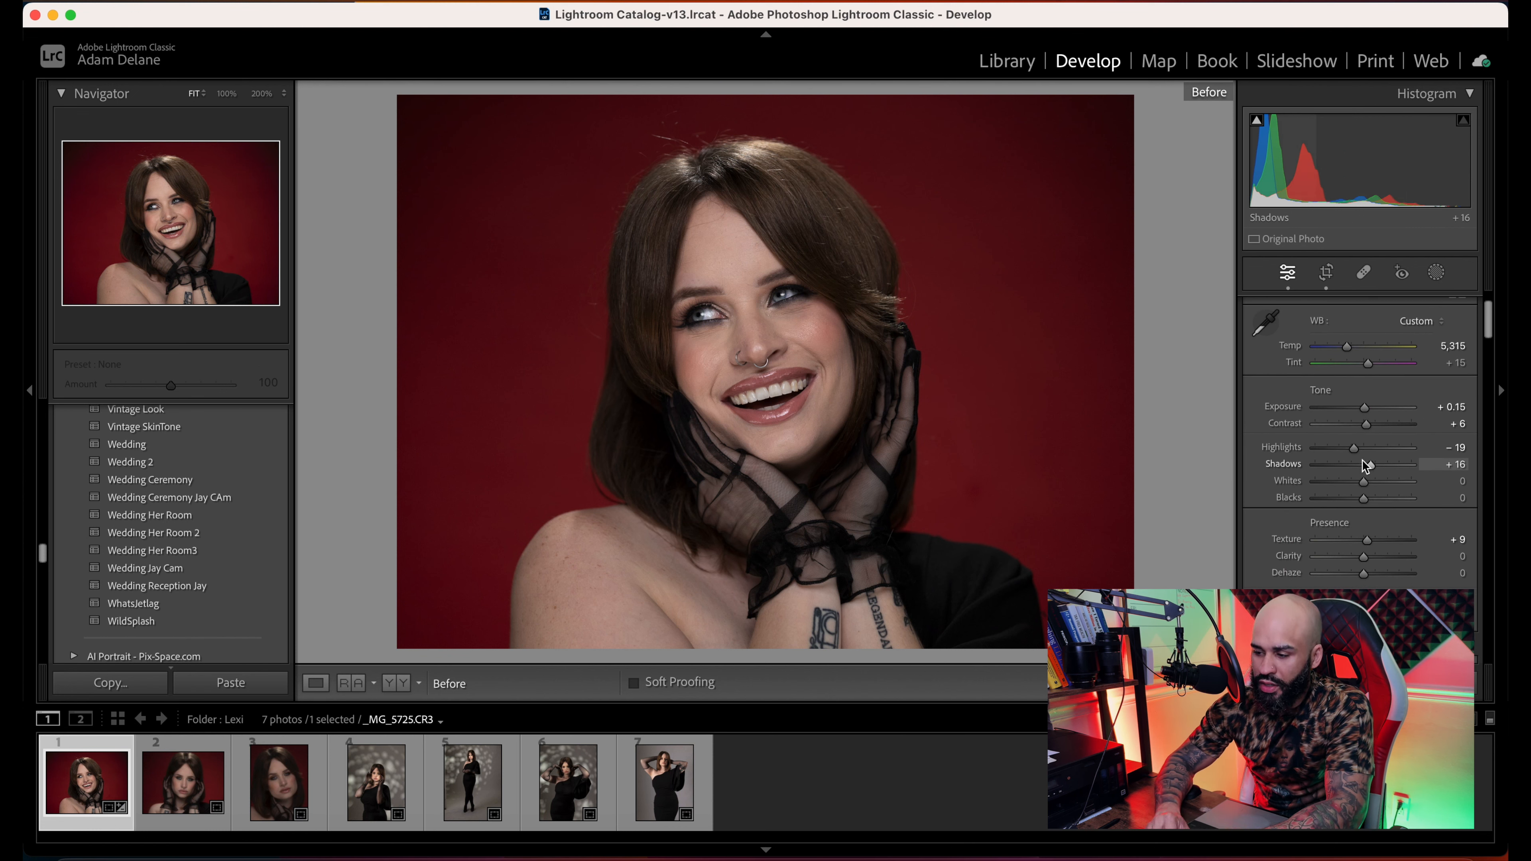
drag(1355, 452, 1402, 424)
scroll(1356, 451, down, 2)
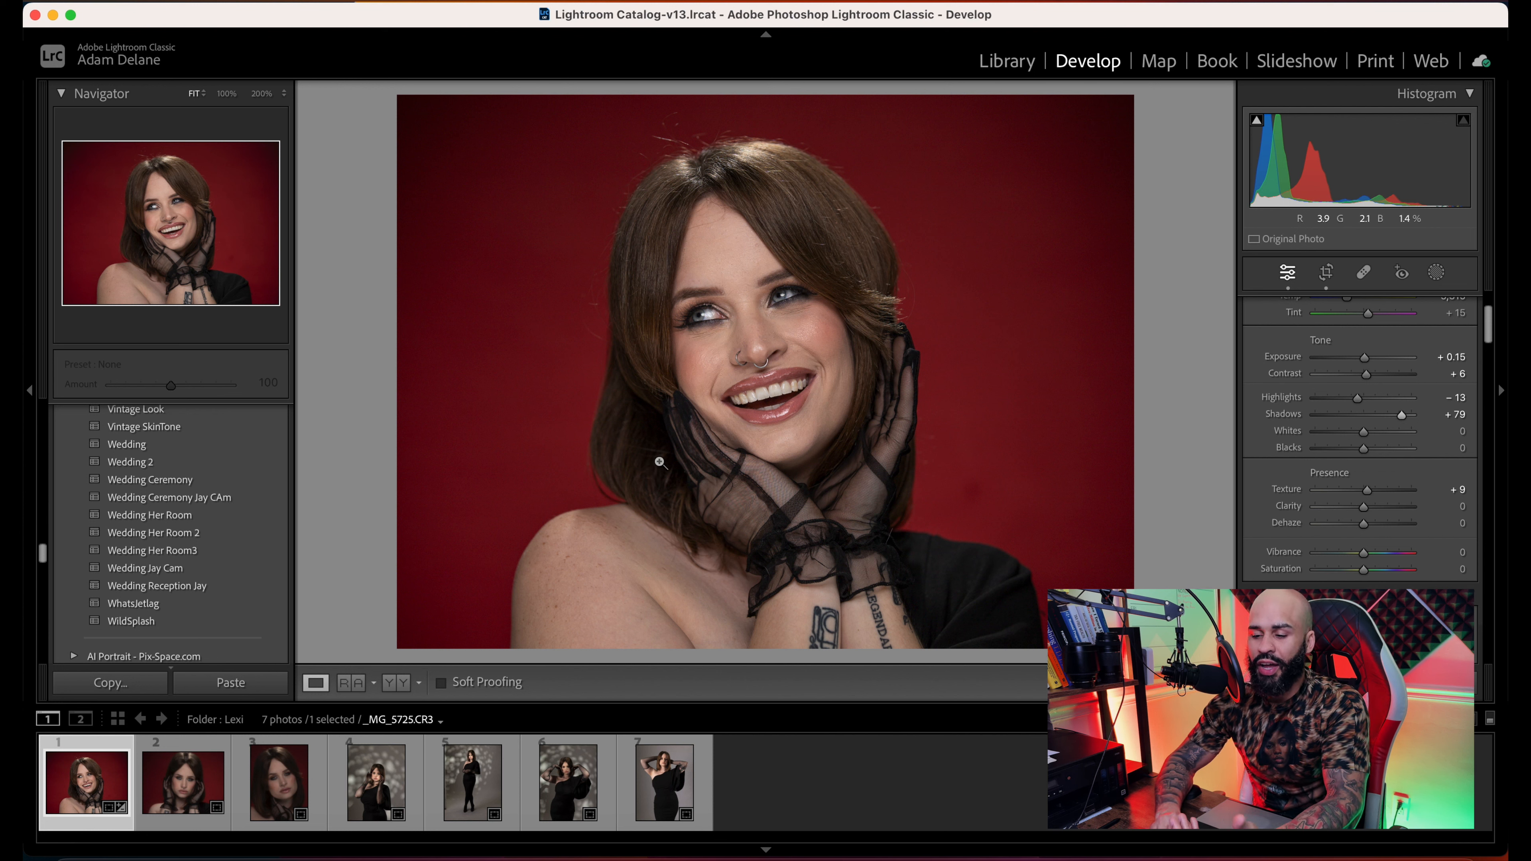
drag(1401, 414, 1355, 415)
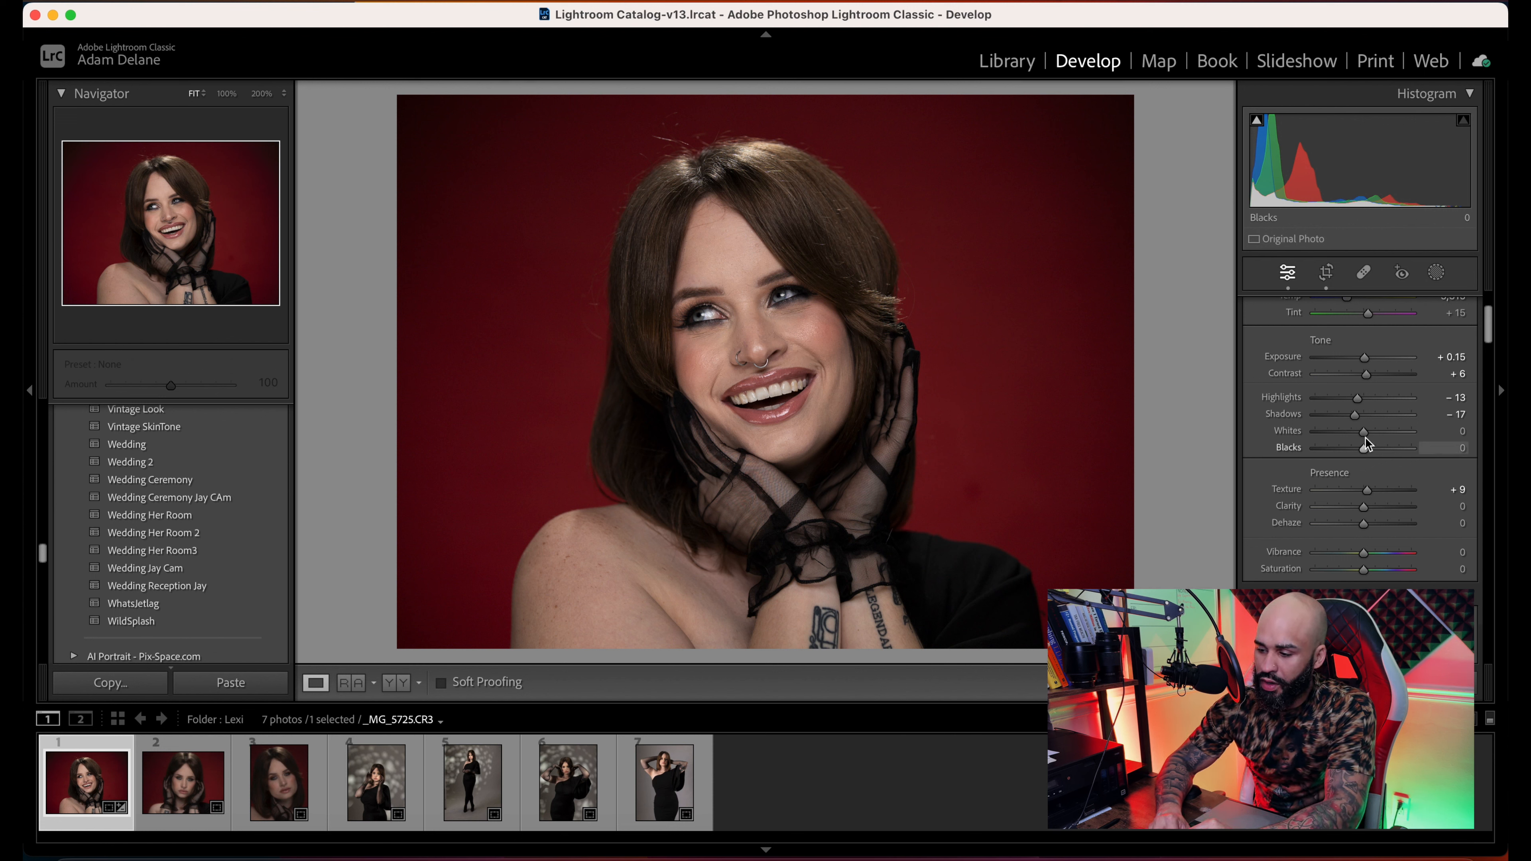
drag(1363, 431, 1373, 436)
- Try Texture at +100 on the face at 100% zoom, and put it back to +9
scroll(1374, 428, down, 3)
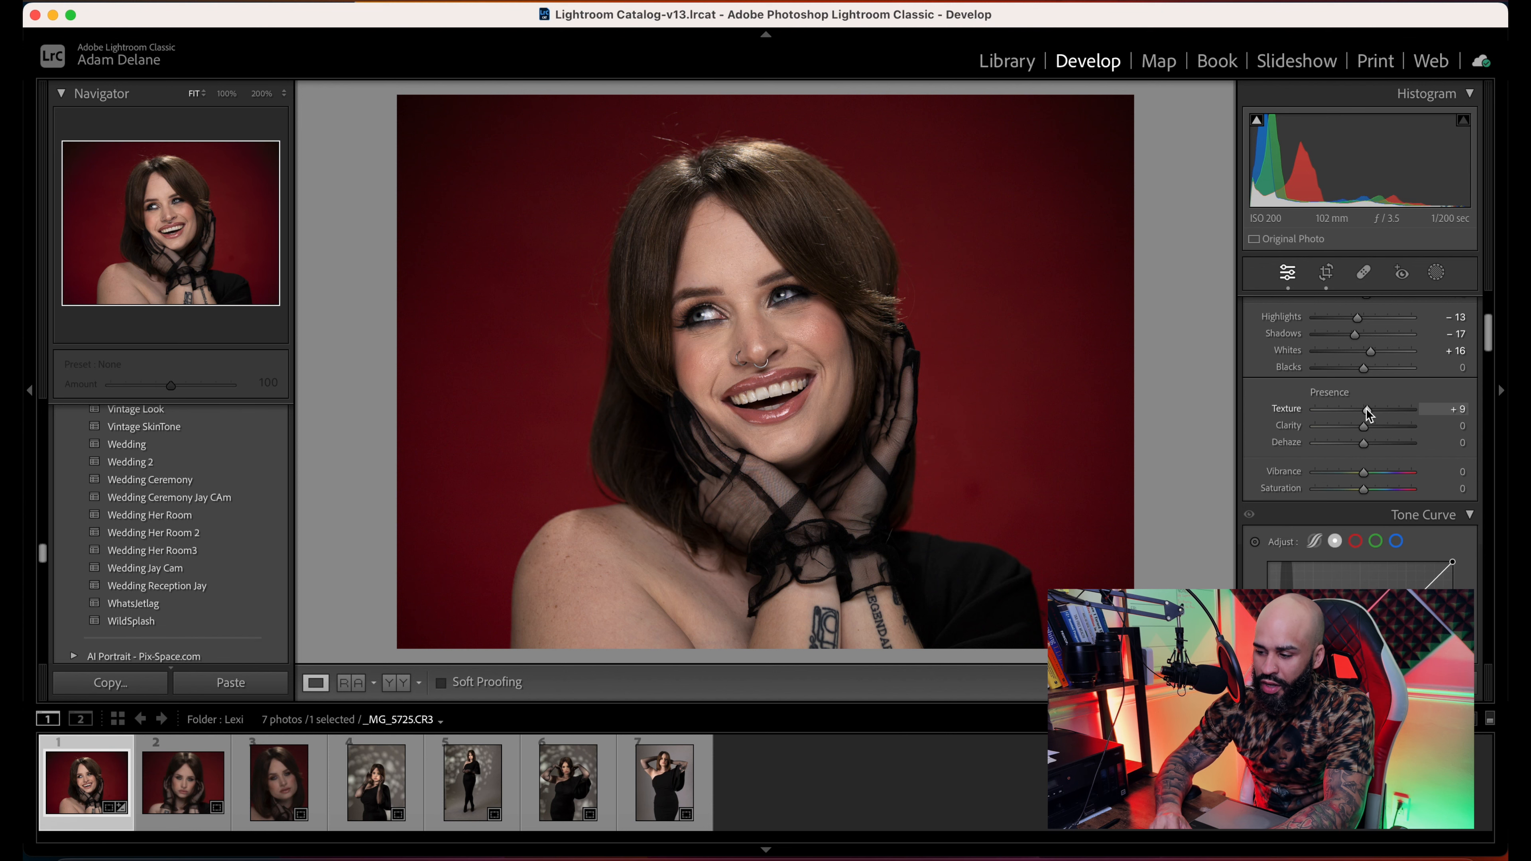
key(z)
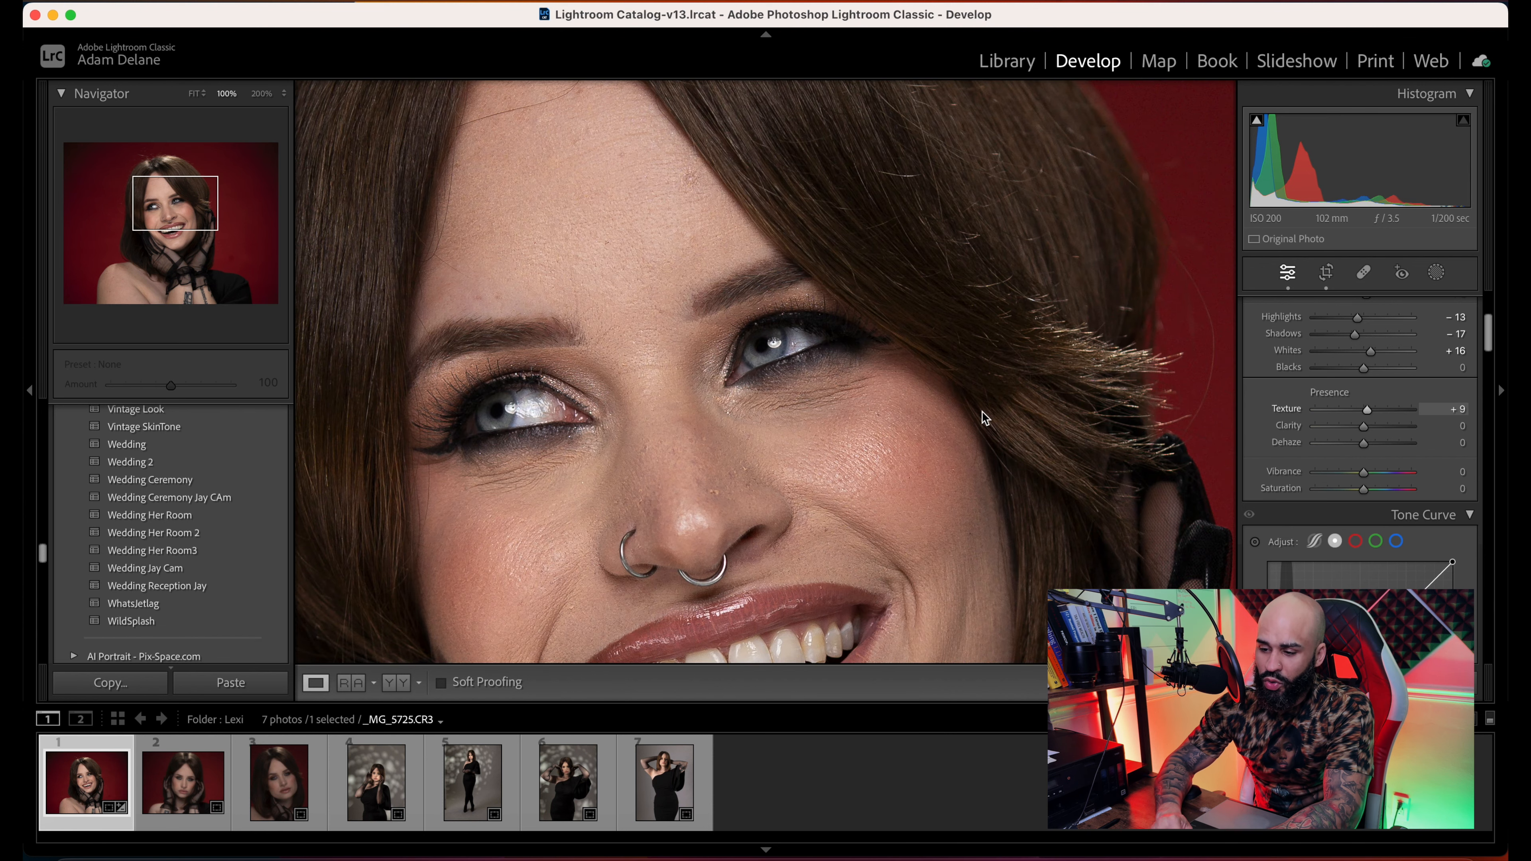
drag(1368, 414, 1440, 415)
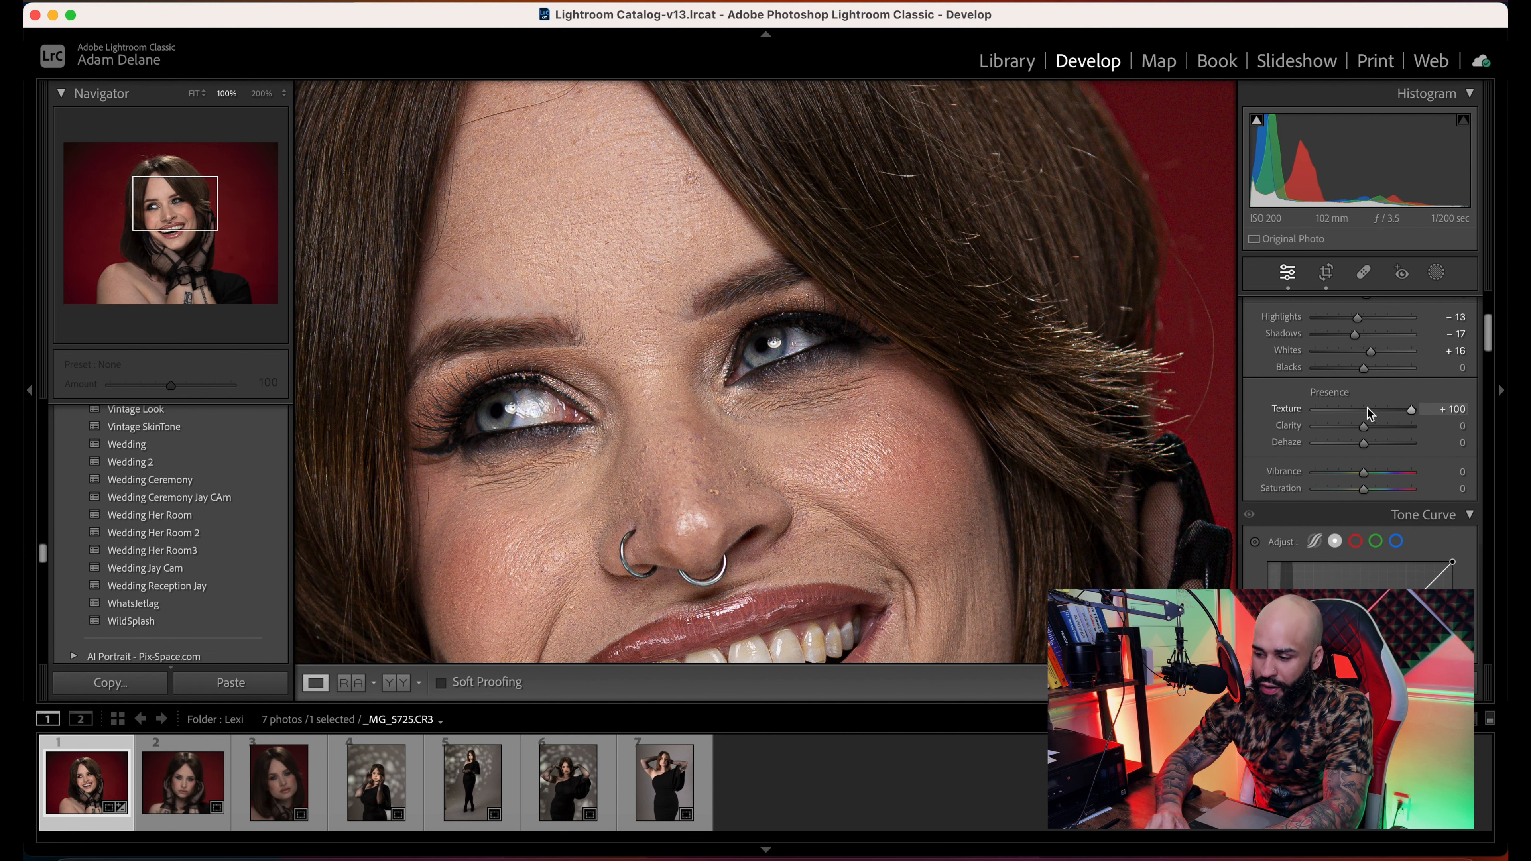
mouse_move(1370, 414)
mouse_down()
mouse_move(1312, 413)
mouse_move(1367, 412)
mouse_up()
key(z)
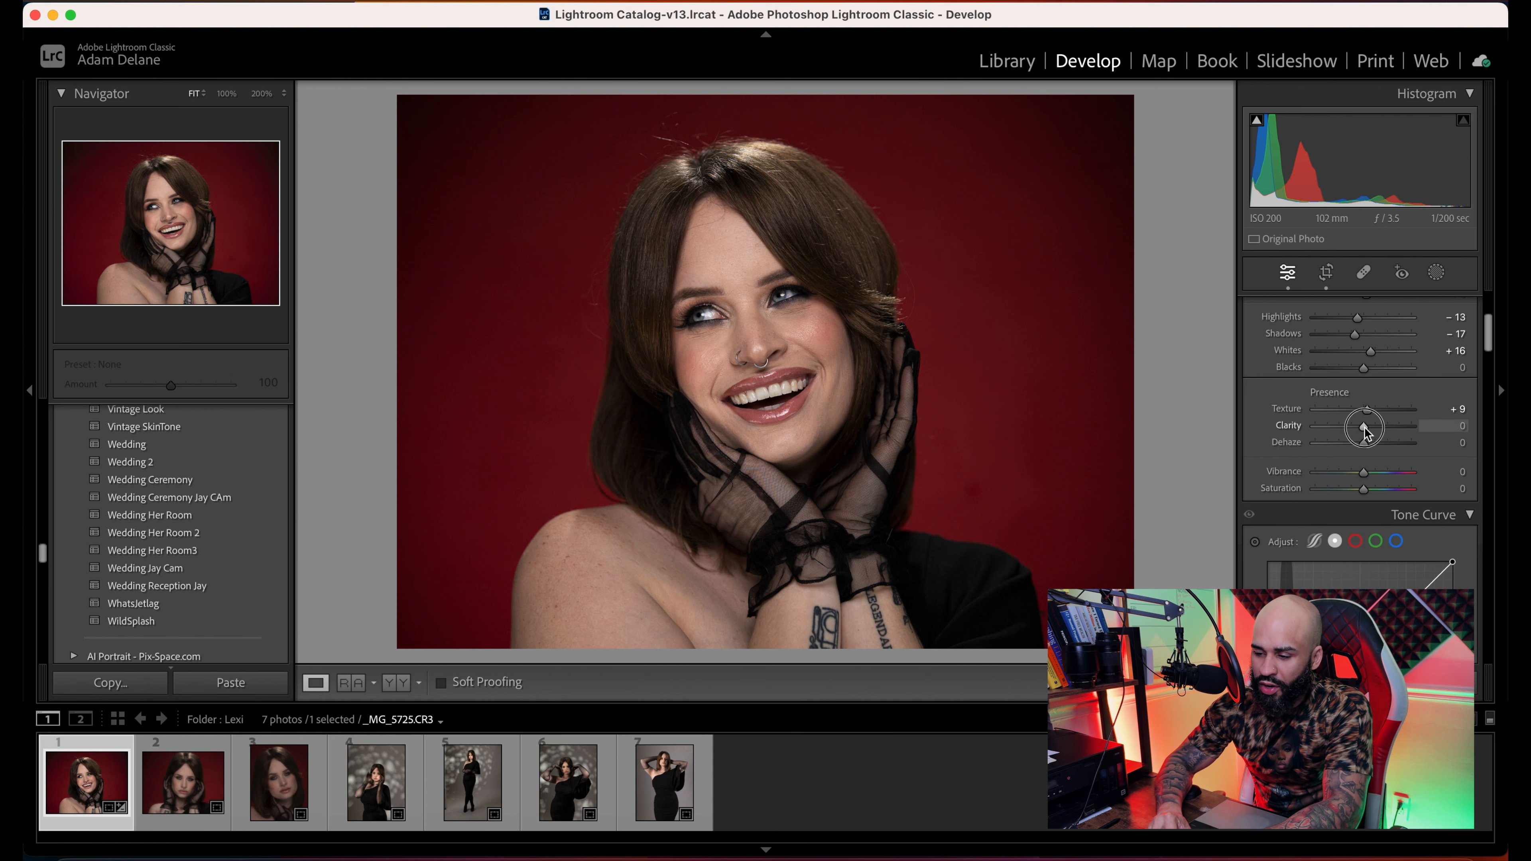
- Try Clarity at +41 on the face at 100% zoom, and reduce it to +4
mouse_move(1365, 431)
mouse_down()
mouse_move(1404, 433)
mouse_move(1384, 435)
mouse_up()
key(z)
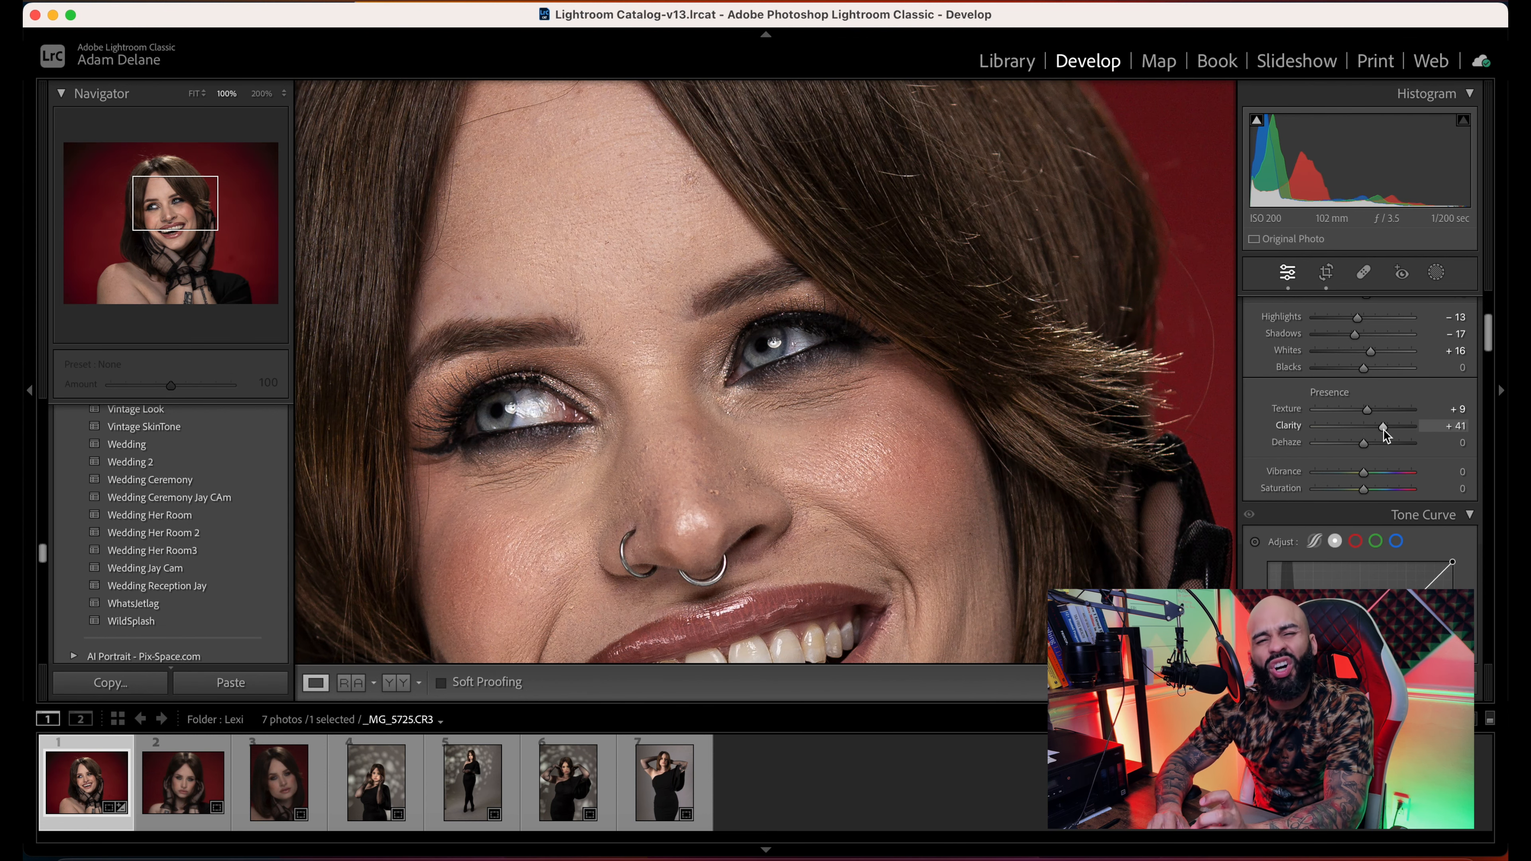
drag(1072, 406, 1078, 441)
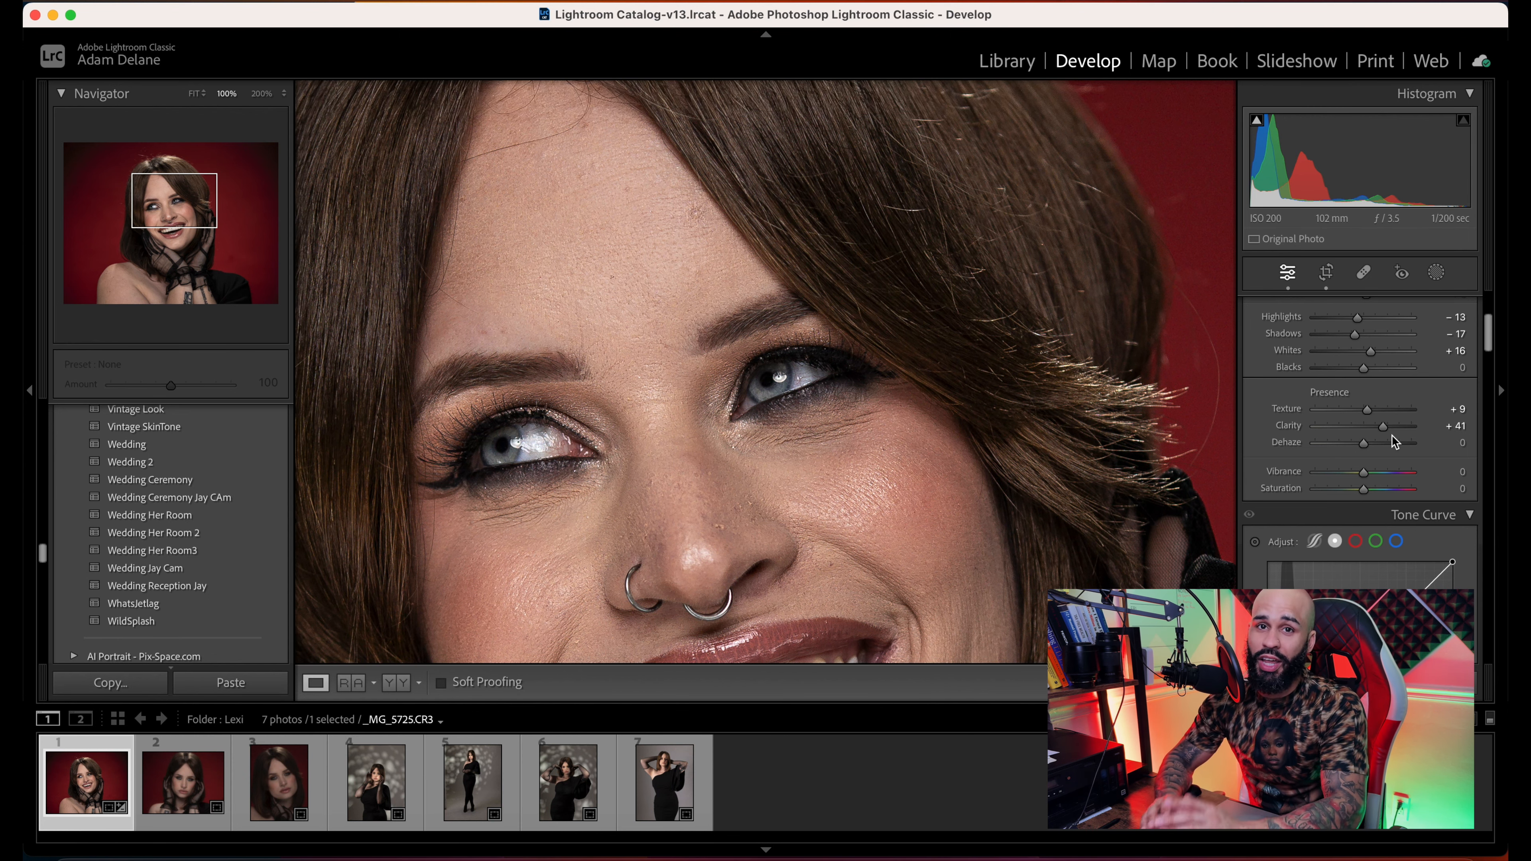
mouse_move(1383, 426)
mouse_down()
mouse_move(1339, 429)
mouse_move(1414, 439)
mouse_move(1367, 431)
mouse_up()
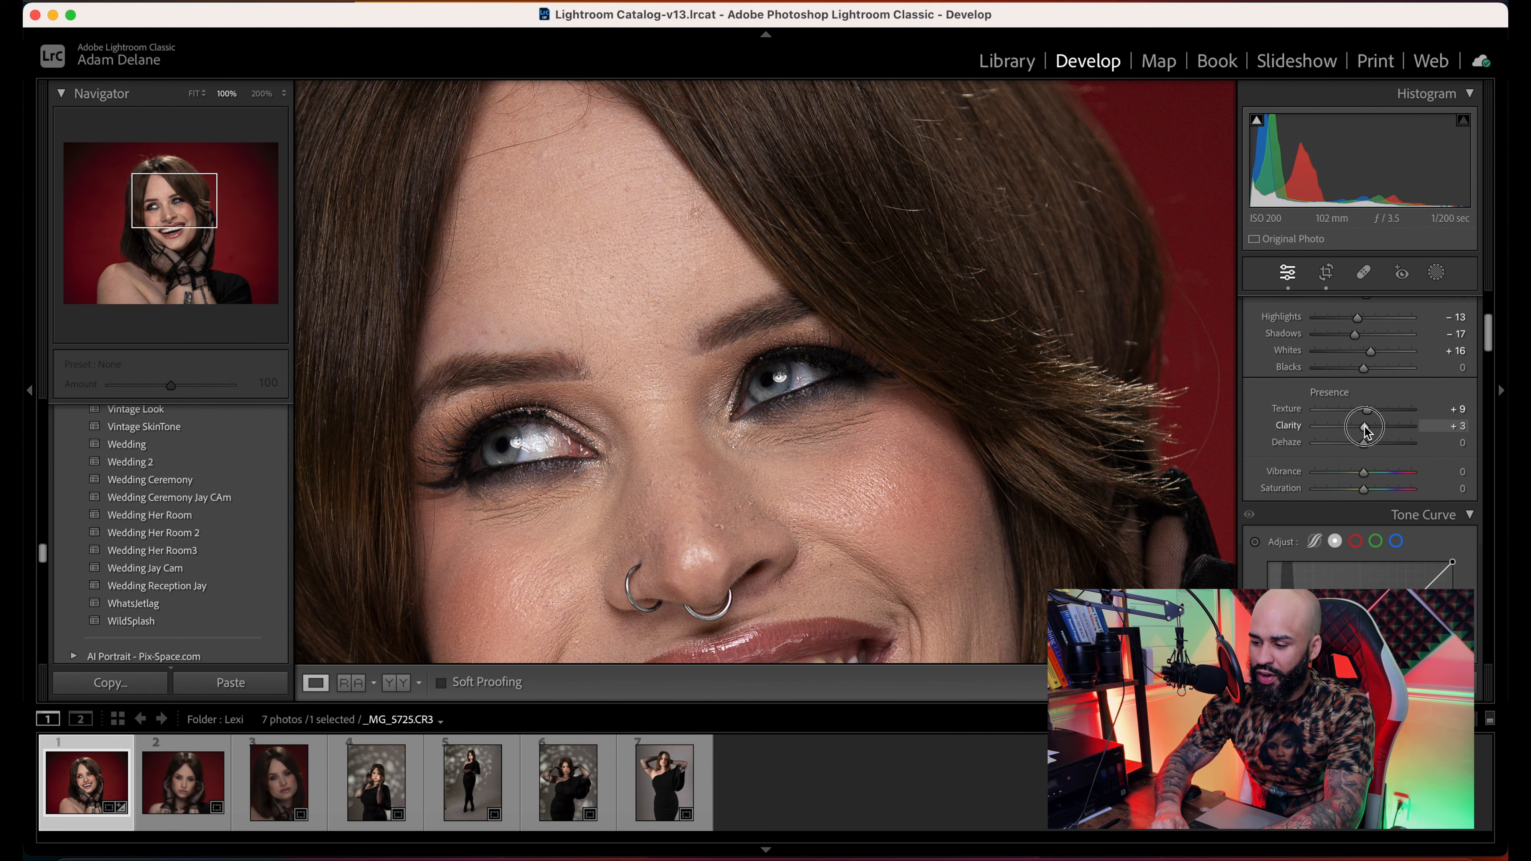
drag(1367, 432, 1365, 431)
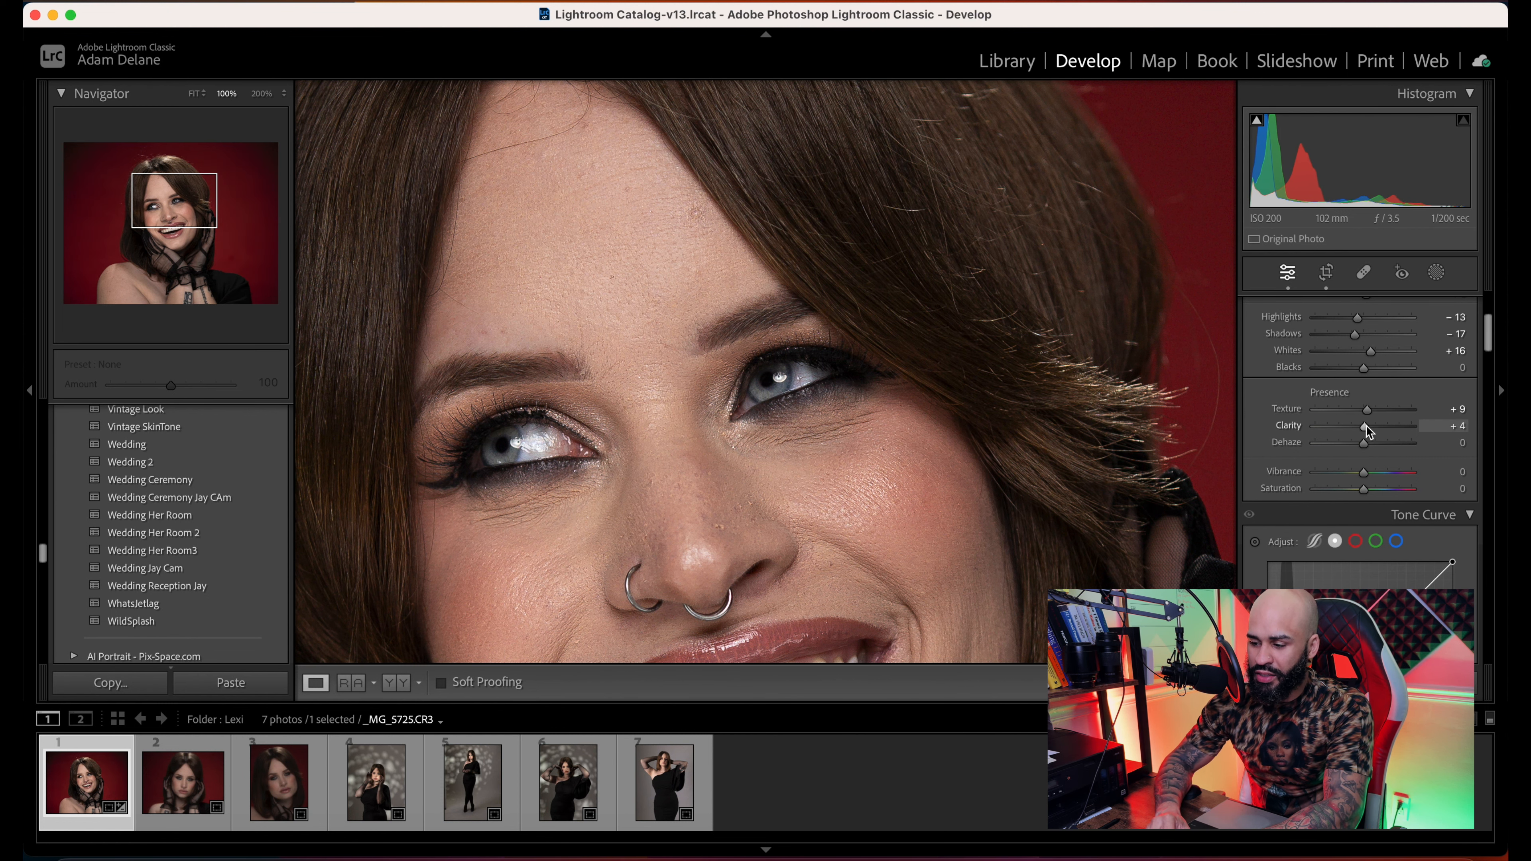
key(z)
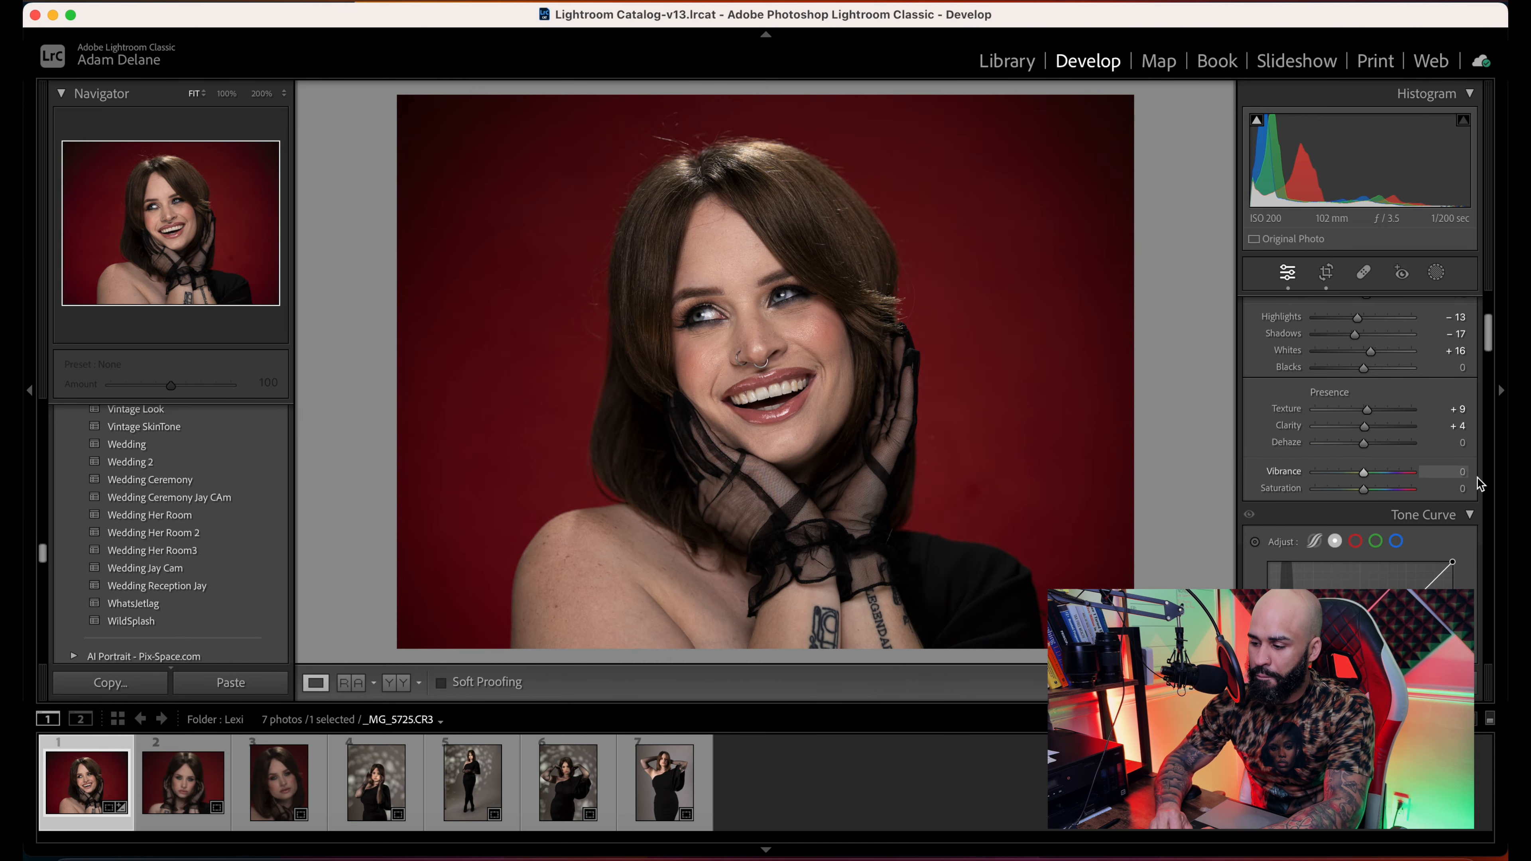
- Try the portrait's Saturation at +49, and bring it down to +1
scroll(1486, 487, down, 3)
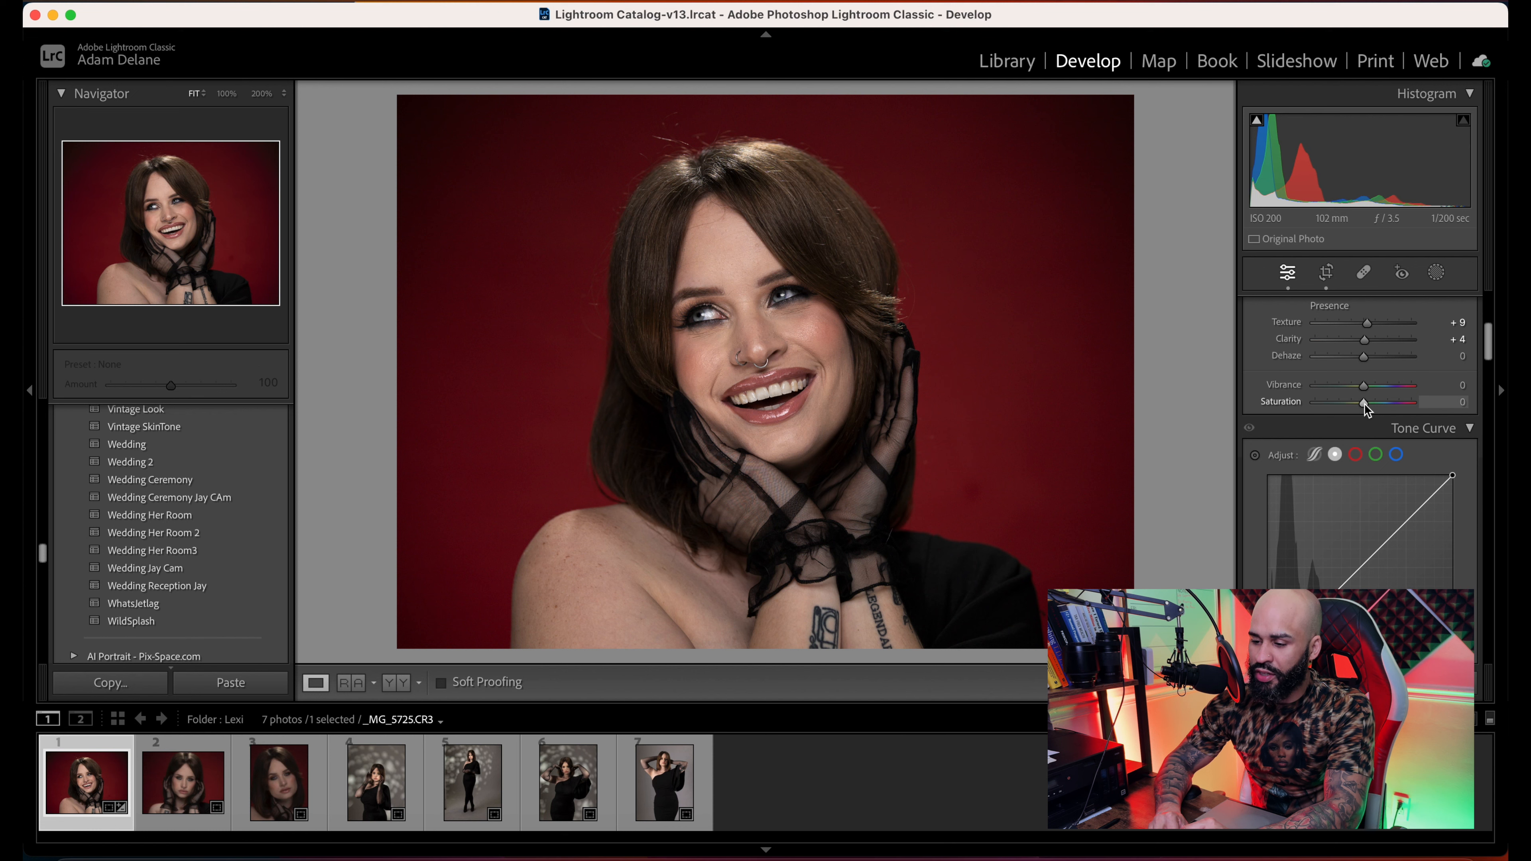
drag(1364, 403, 1387, 405)
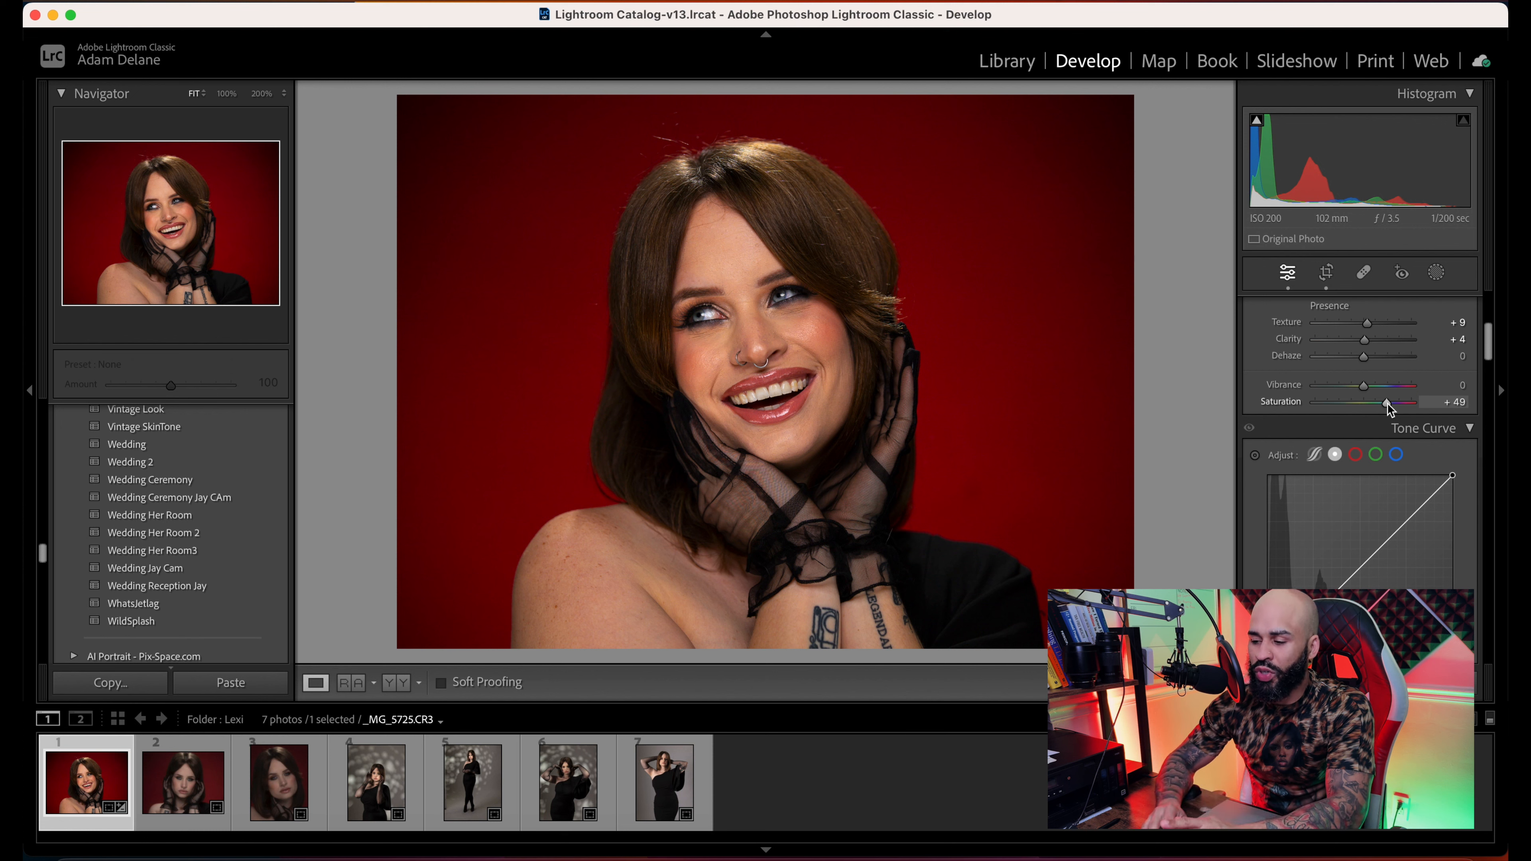
drag(1388, 403, 1365, 405)
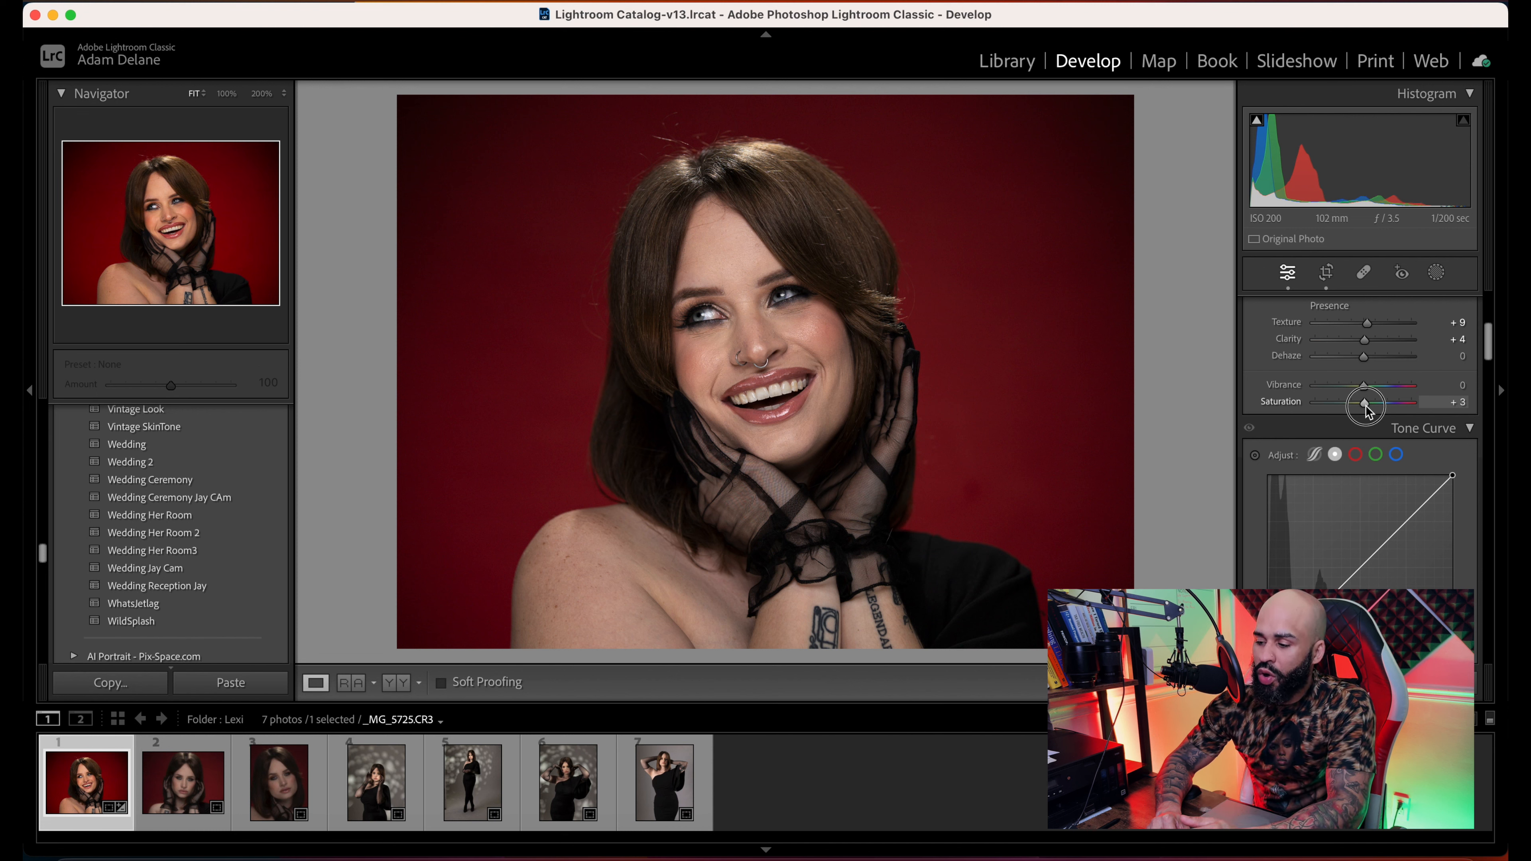
drag(1366, 405, 1365, 403)
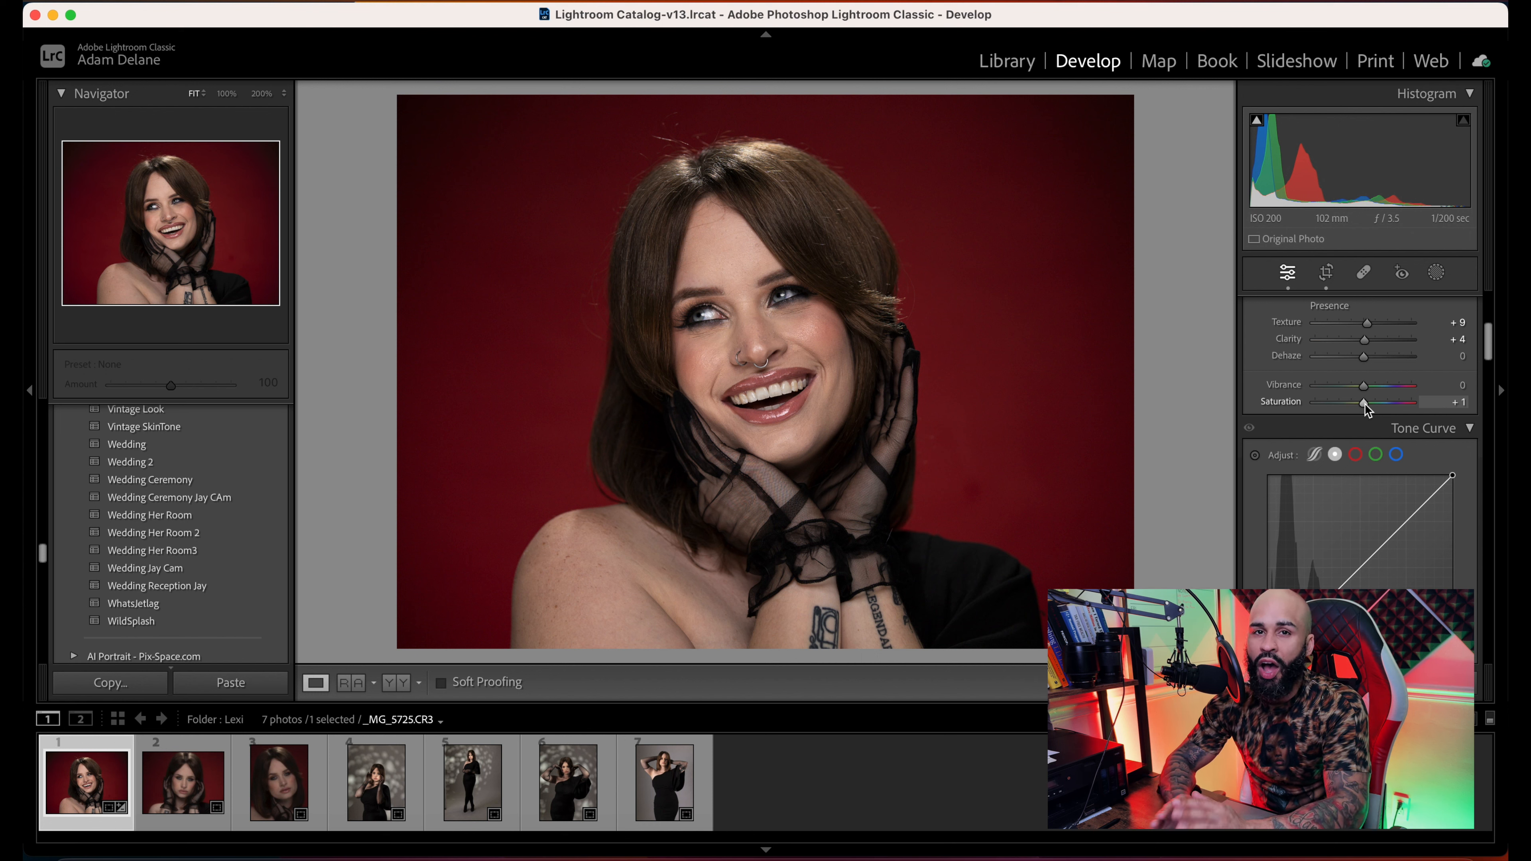
- Add a point at 72/72 on the tone curve and raise the curve's black point to 0/13
scroll(1365, 404, down, 2)
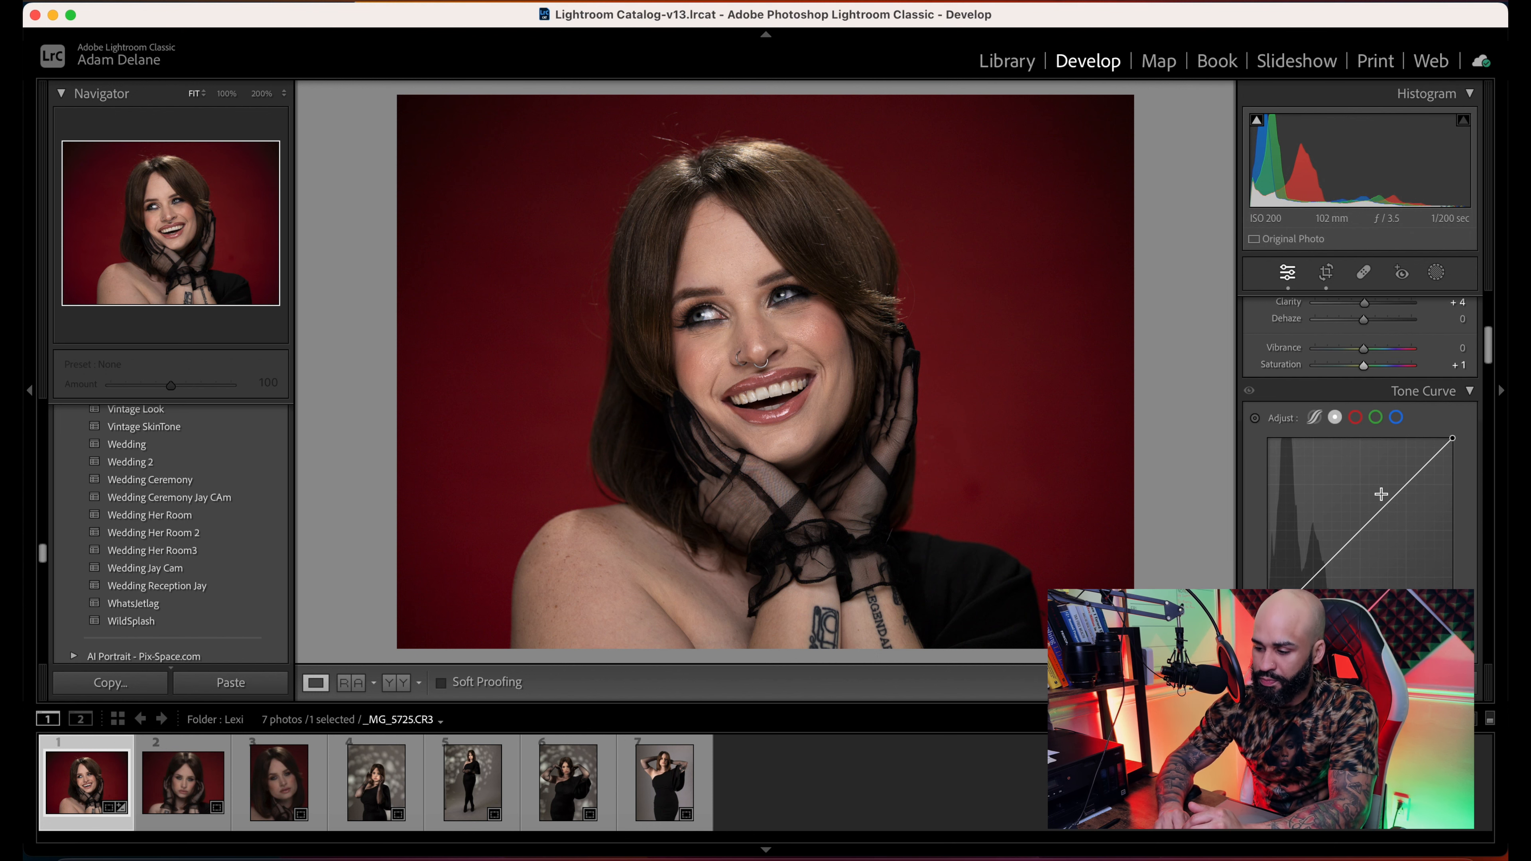
scroll(1381, 494, down, 3)
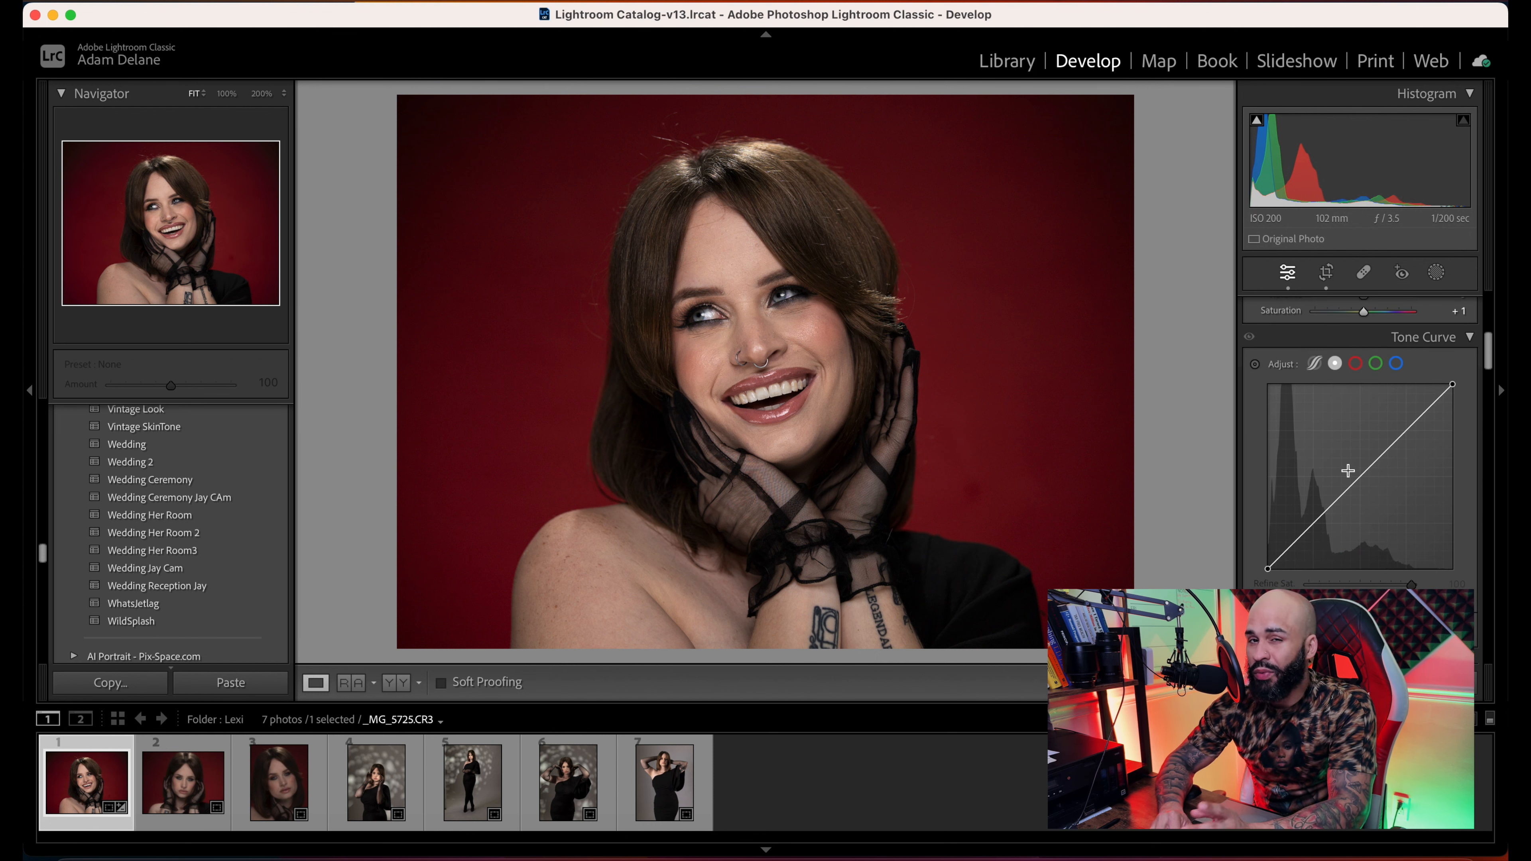
click(1319, 517)
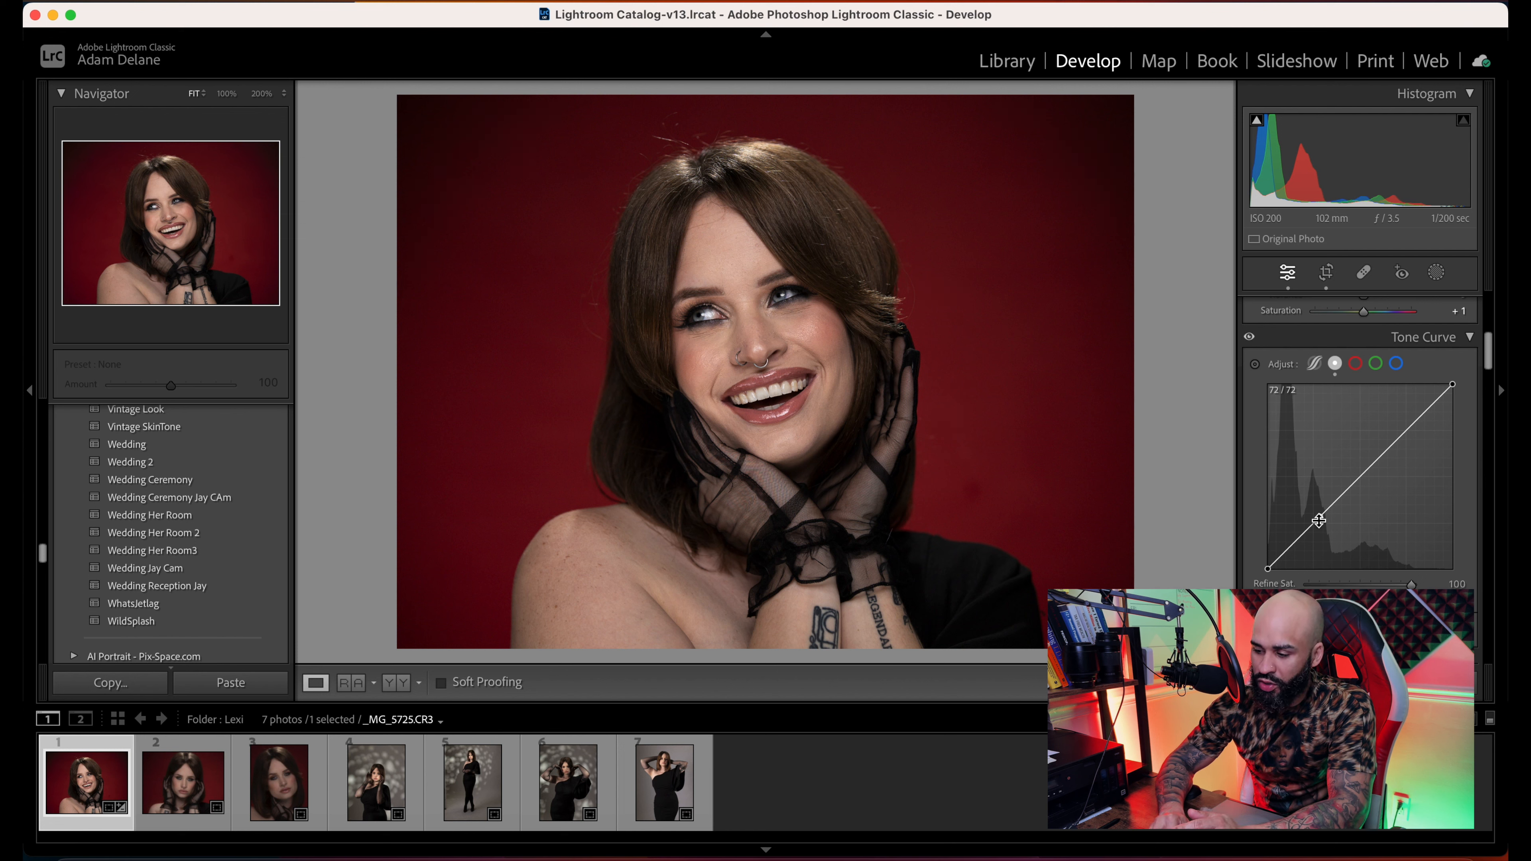
mouse_move(1269, 572)
mouse_down()
mouse_move(1268, 549)
mouse_move(1266, 562)
mouse_up()
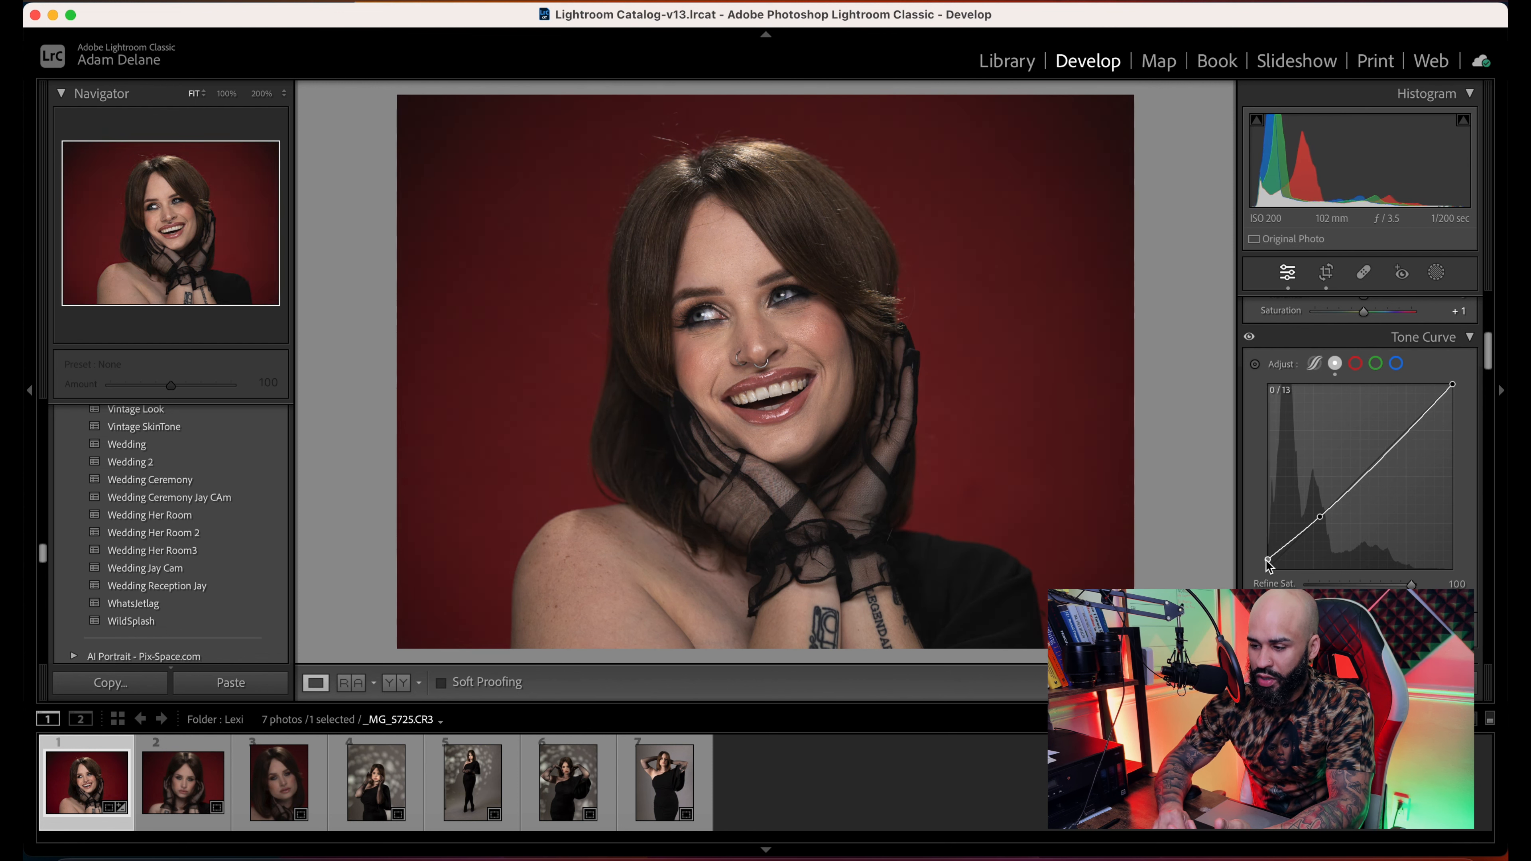
- Compare the portrait with the Tone Curve adjustment off and on, in the full view and at 100% zoom on the face
click(1249, 338)
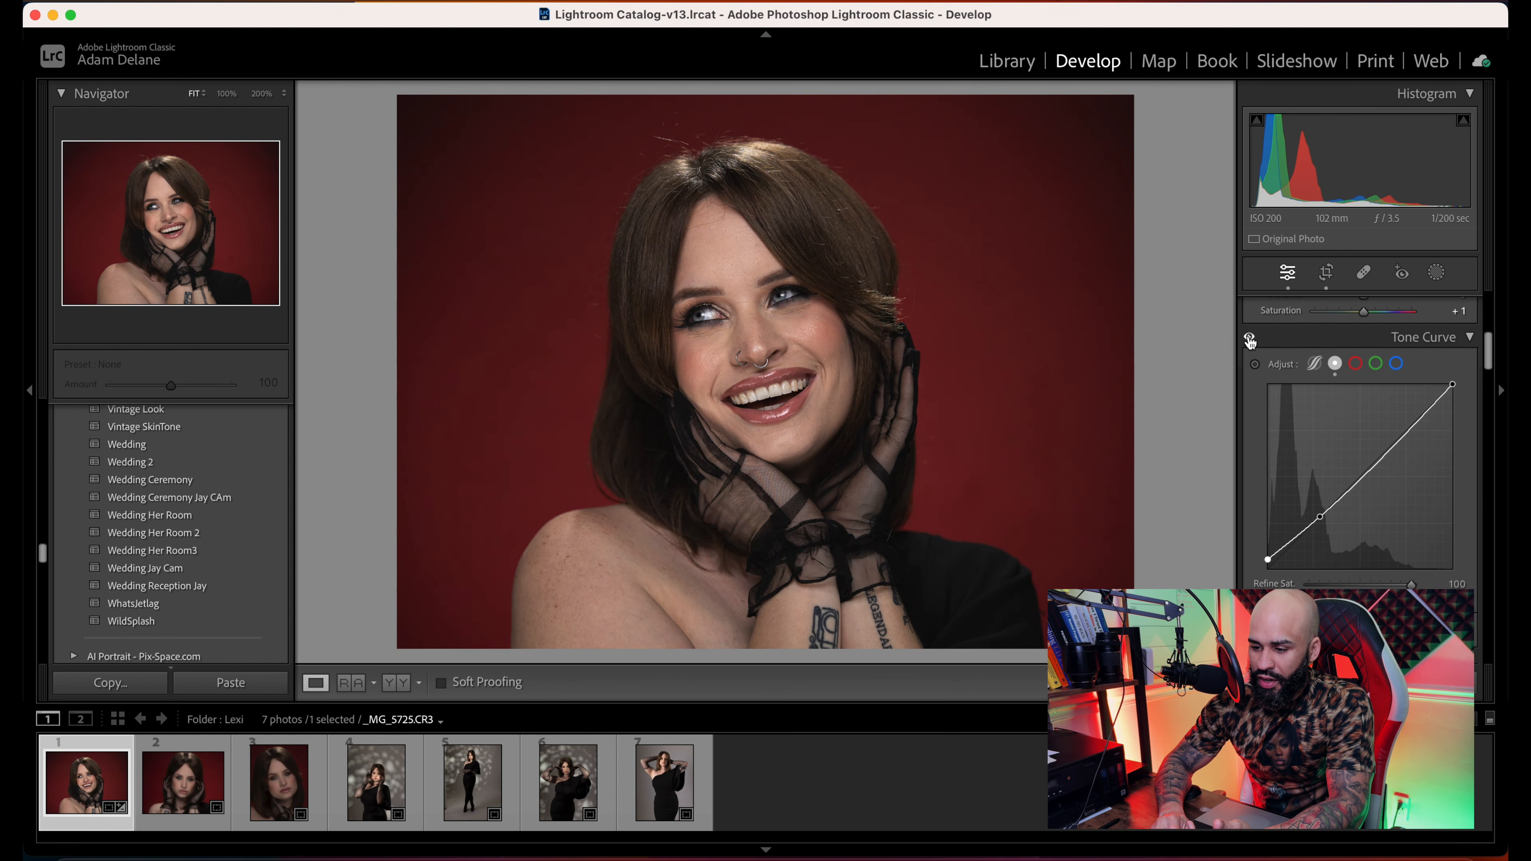
key(z)
click(1249, 339)
click(1249, 339)
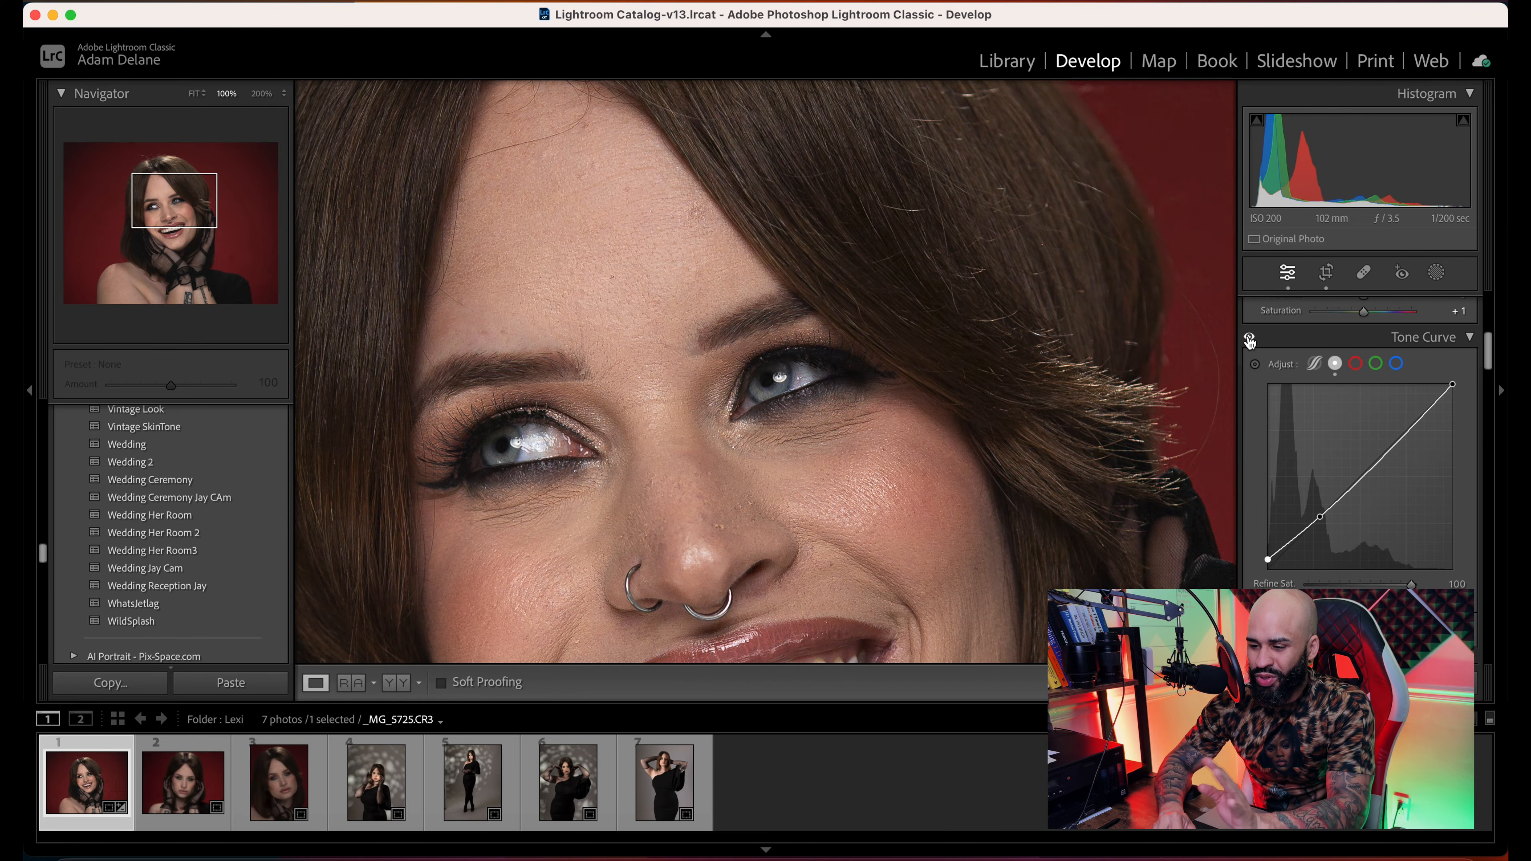
click(1250, 339)
click(1249, 339)
click(1249, 339)
click(1249, 339)
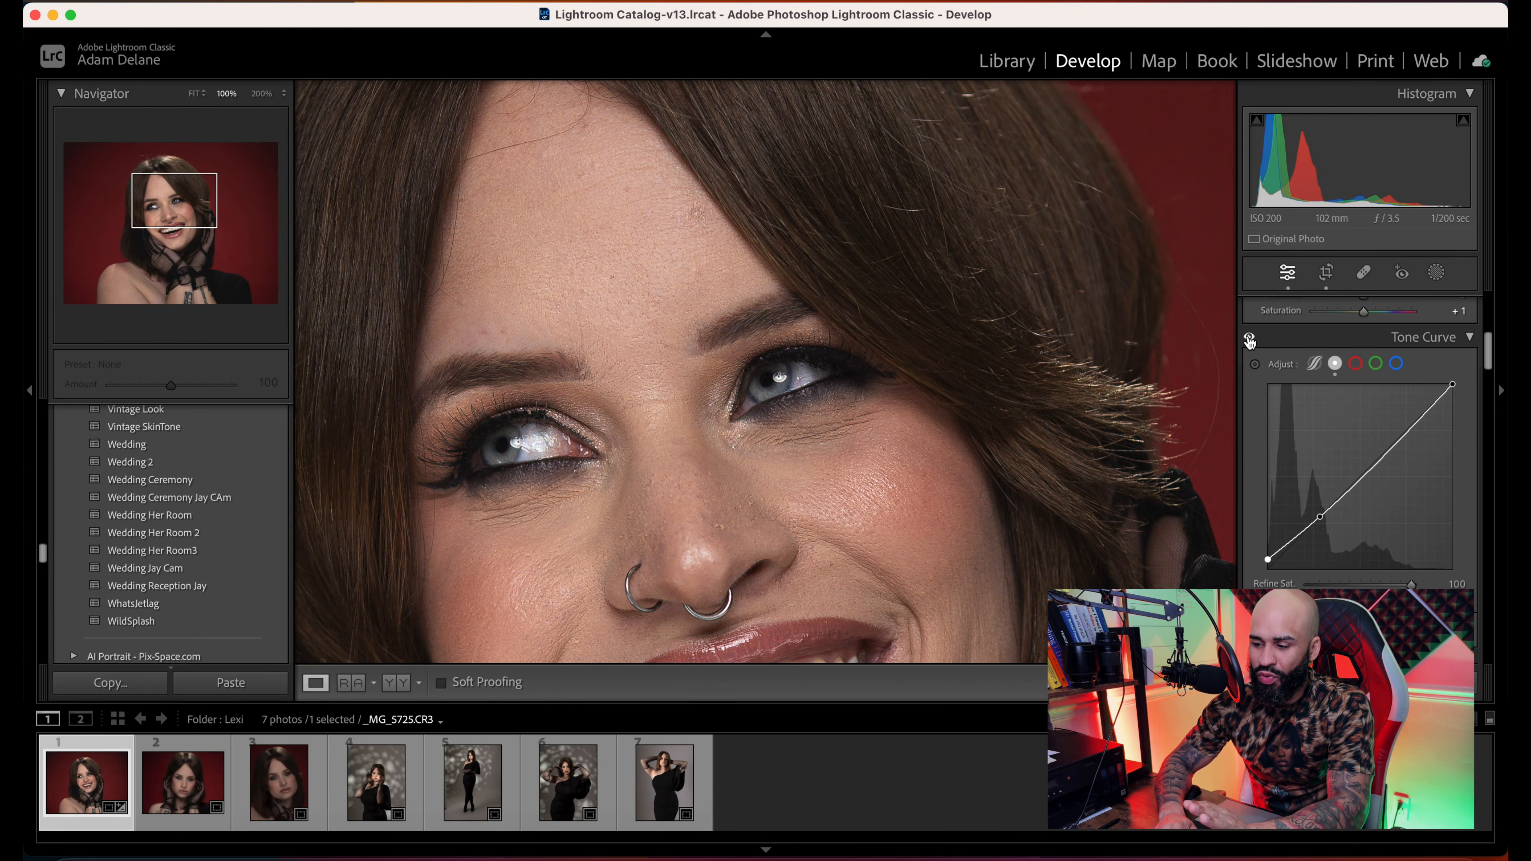
- Try the tone curve's black point at 1/36 in the full view, and lower it to 0/21
key(z)
drag(1266, 560, 1266, 544)
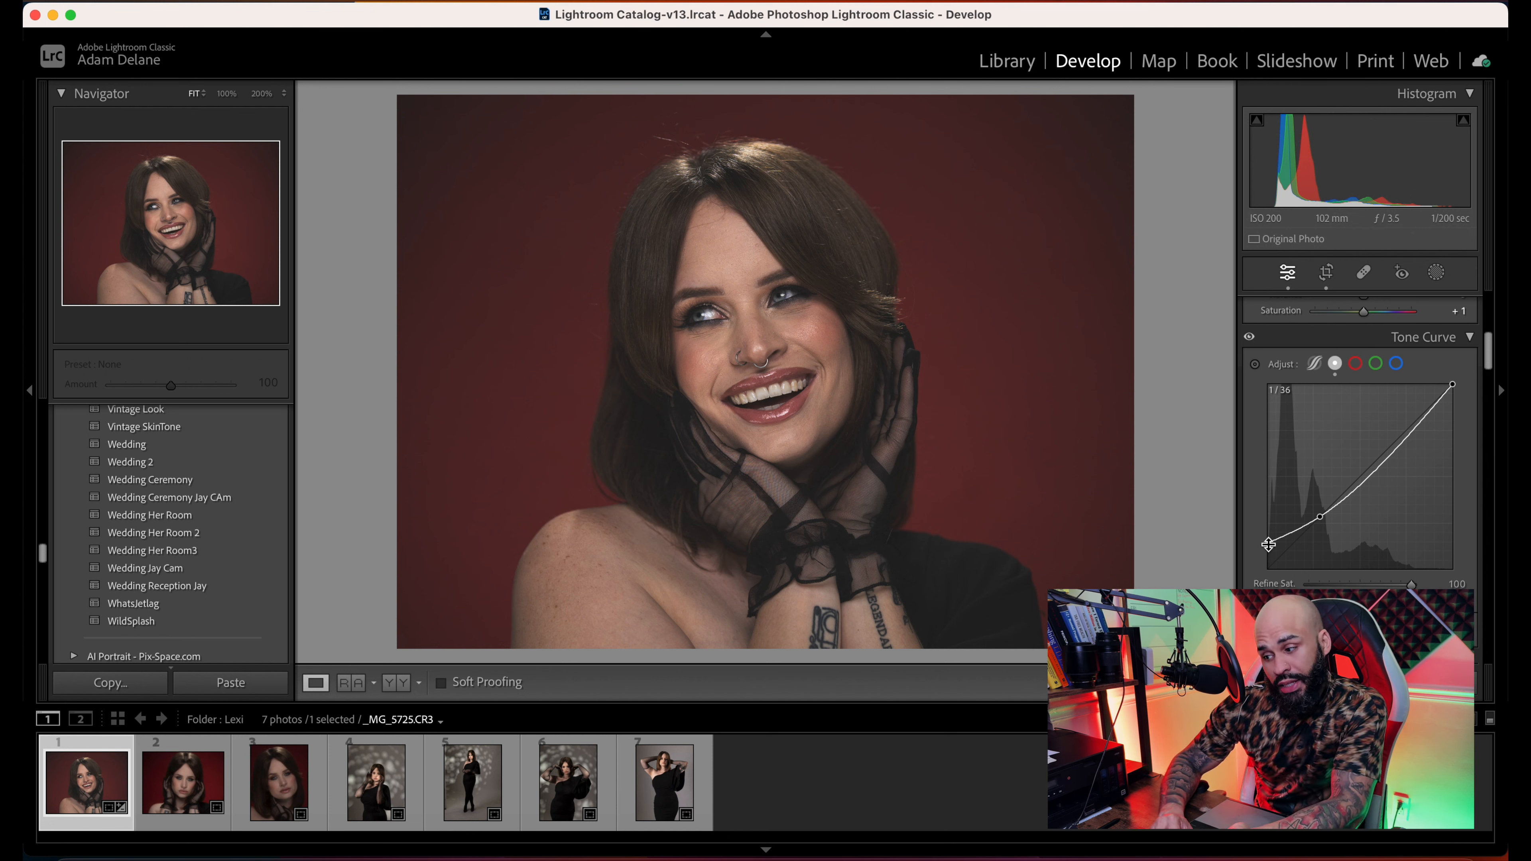
mouse_move(1268, 544)
mouse_down()
mouse_move(1264, 573)
mouse_move(1266, 554)
mouse_up()
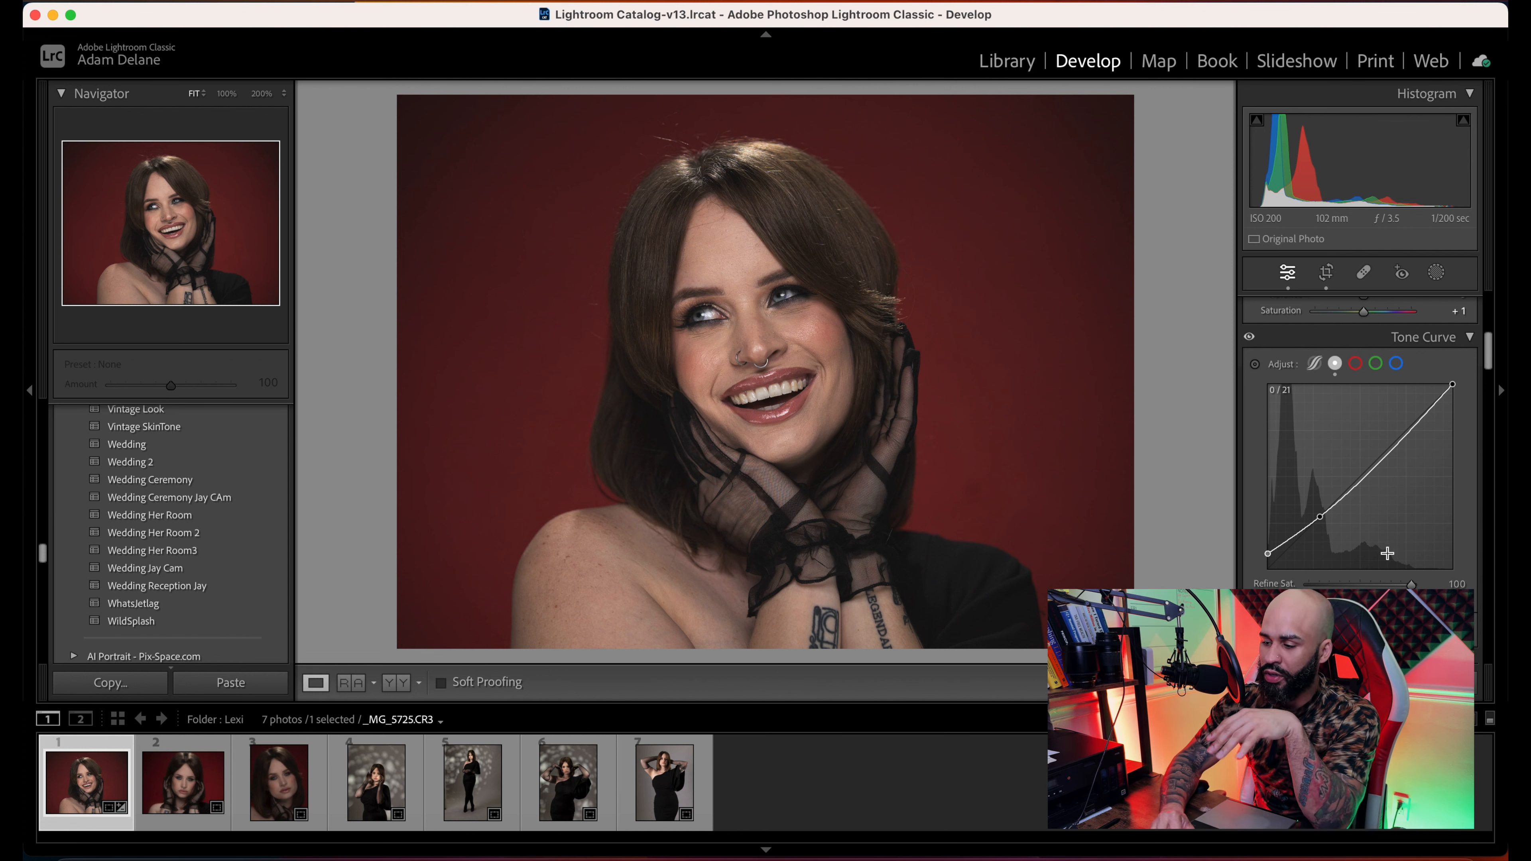
- Try the Color Mixer's Orange saturation at +9 on the face at 100% zoom
scroll(1492, 558, down, 1)
scroll(1471, 579, down, 12)
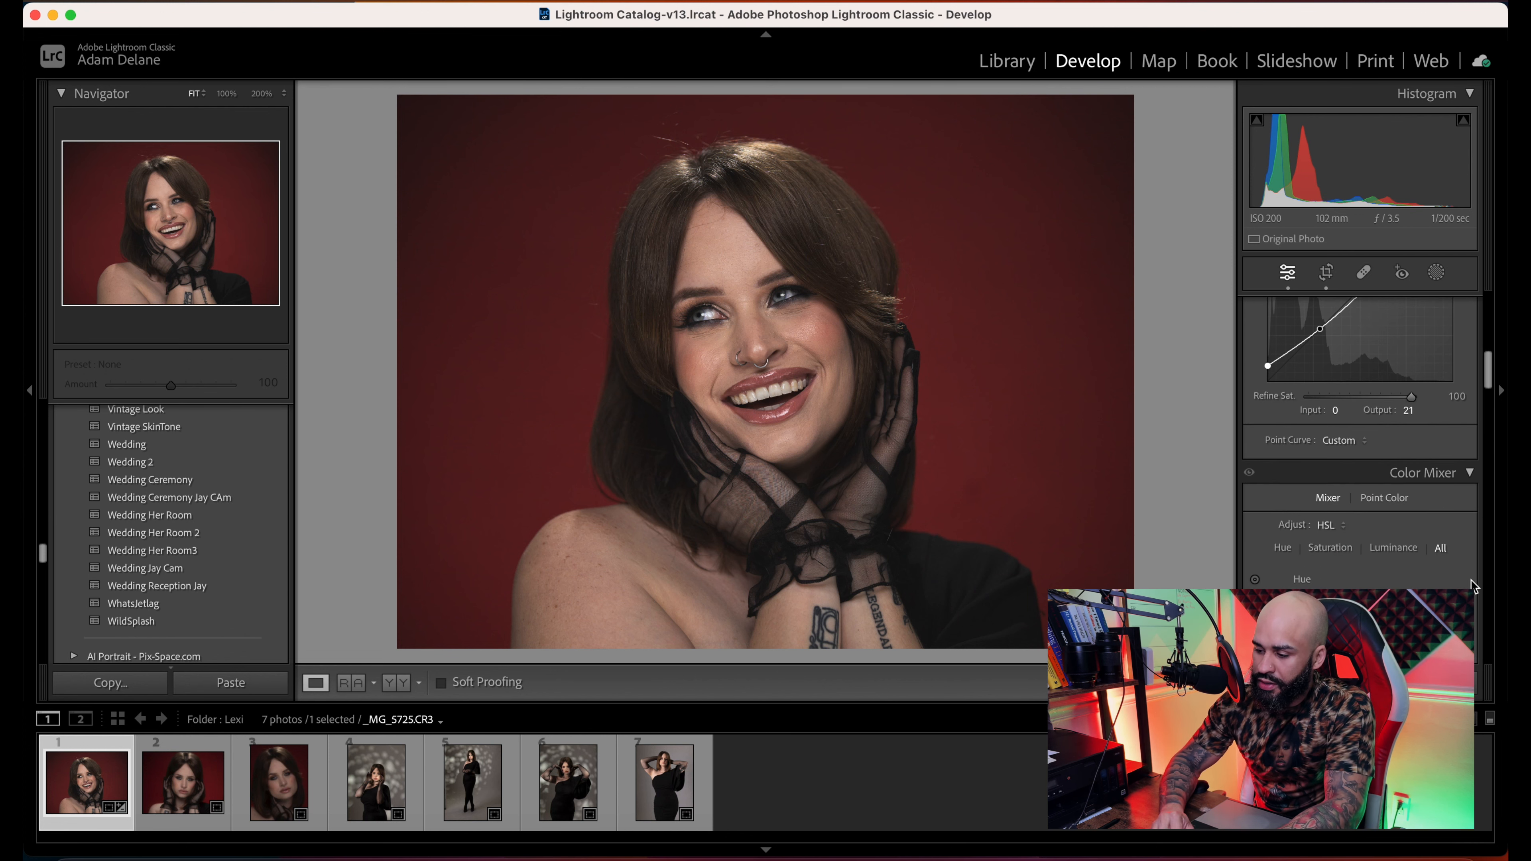
scroll(1466, 587, down, 1)
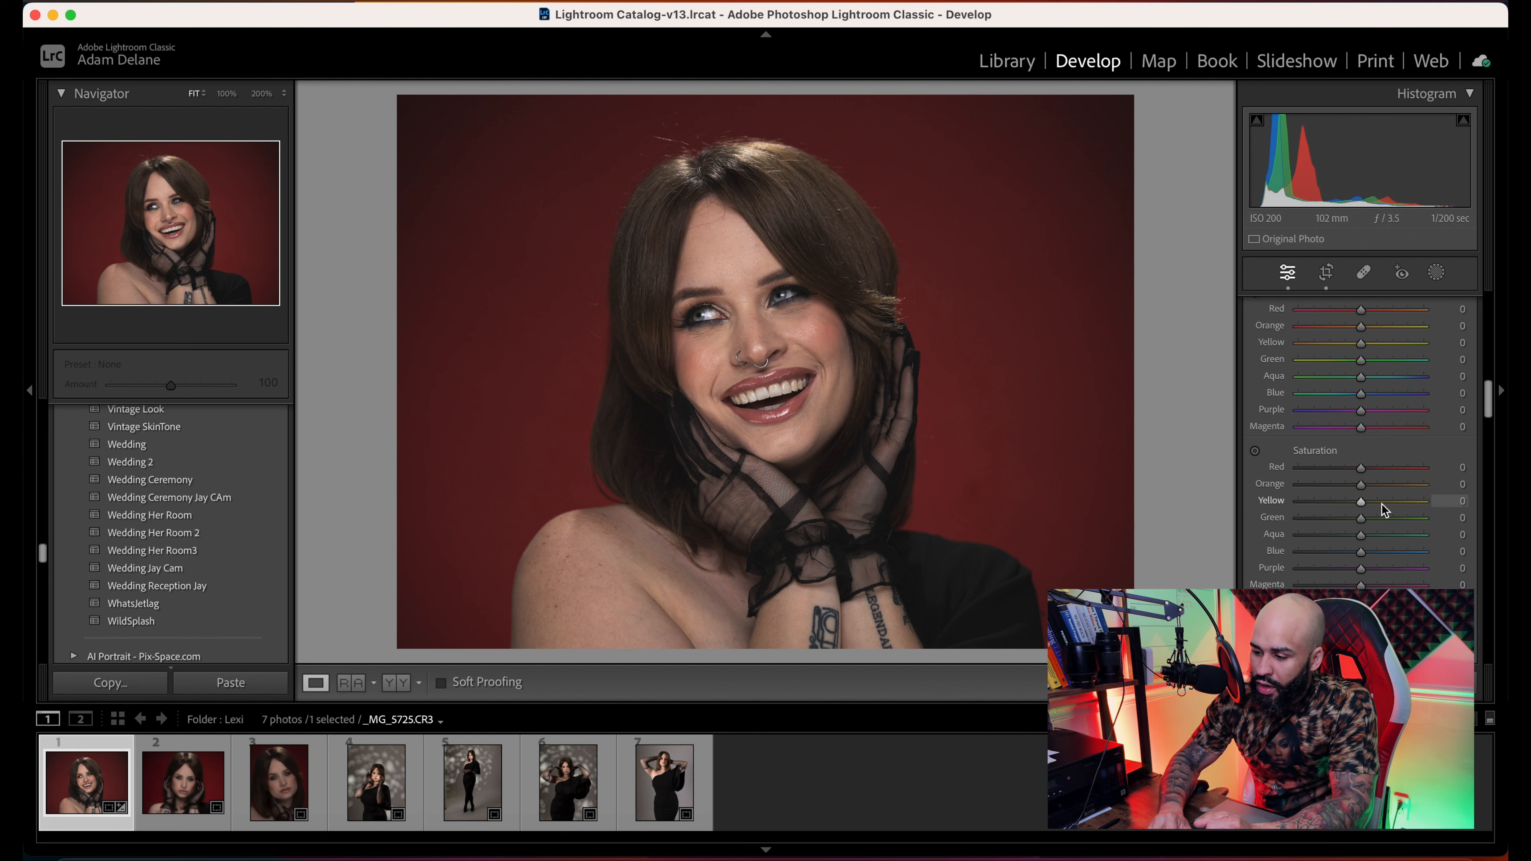
drag(1361, 485, 1364, 491)
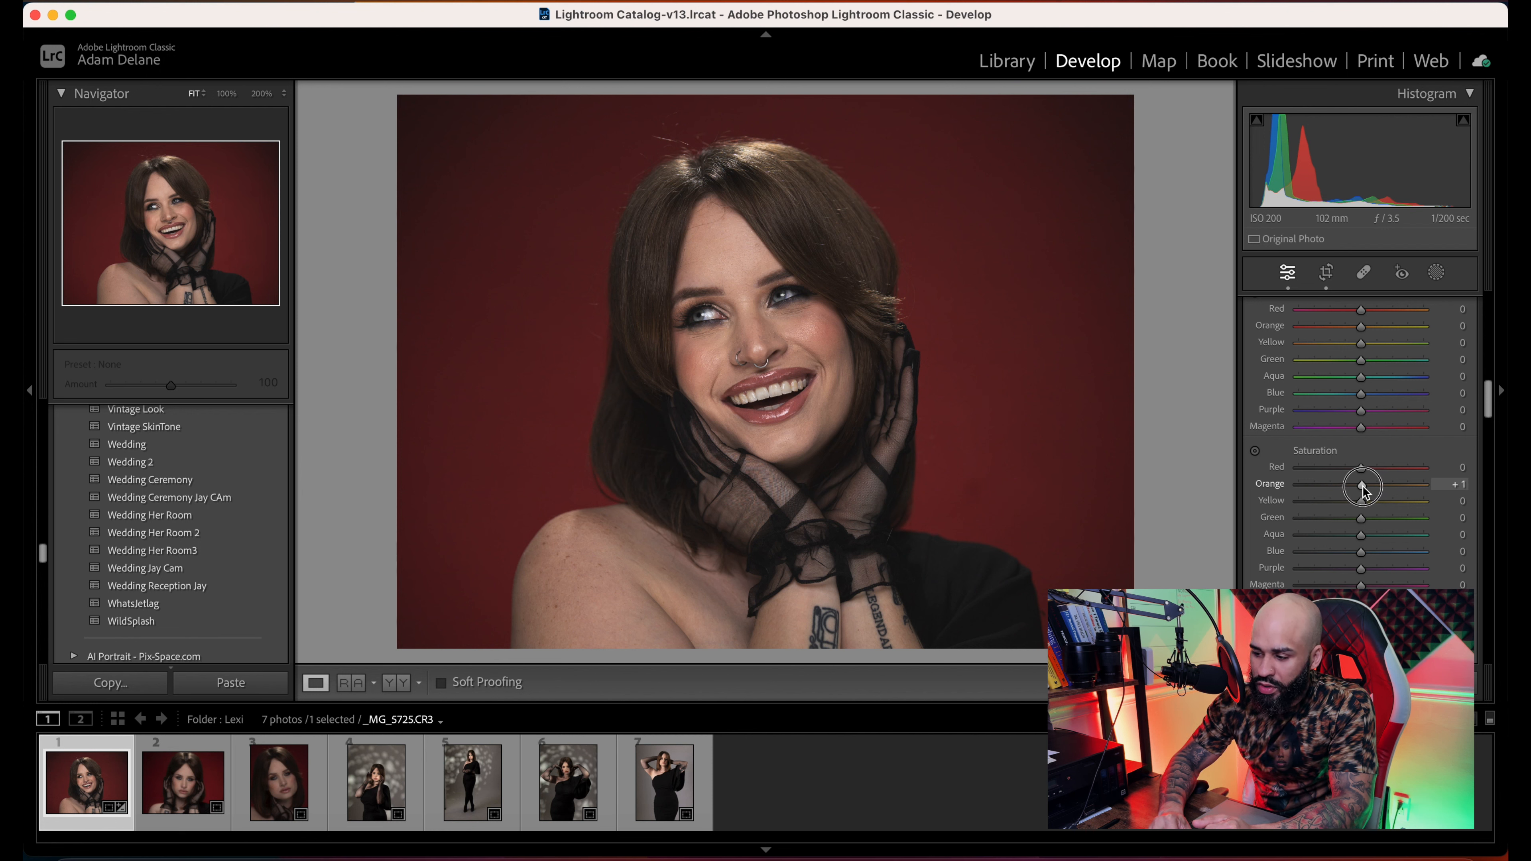
key(z)
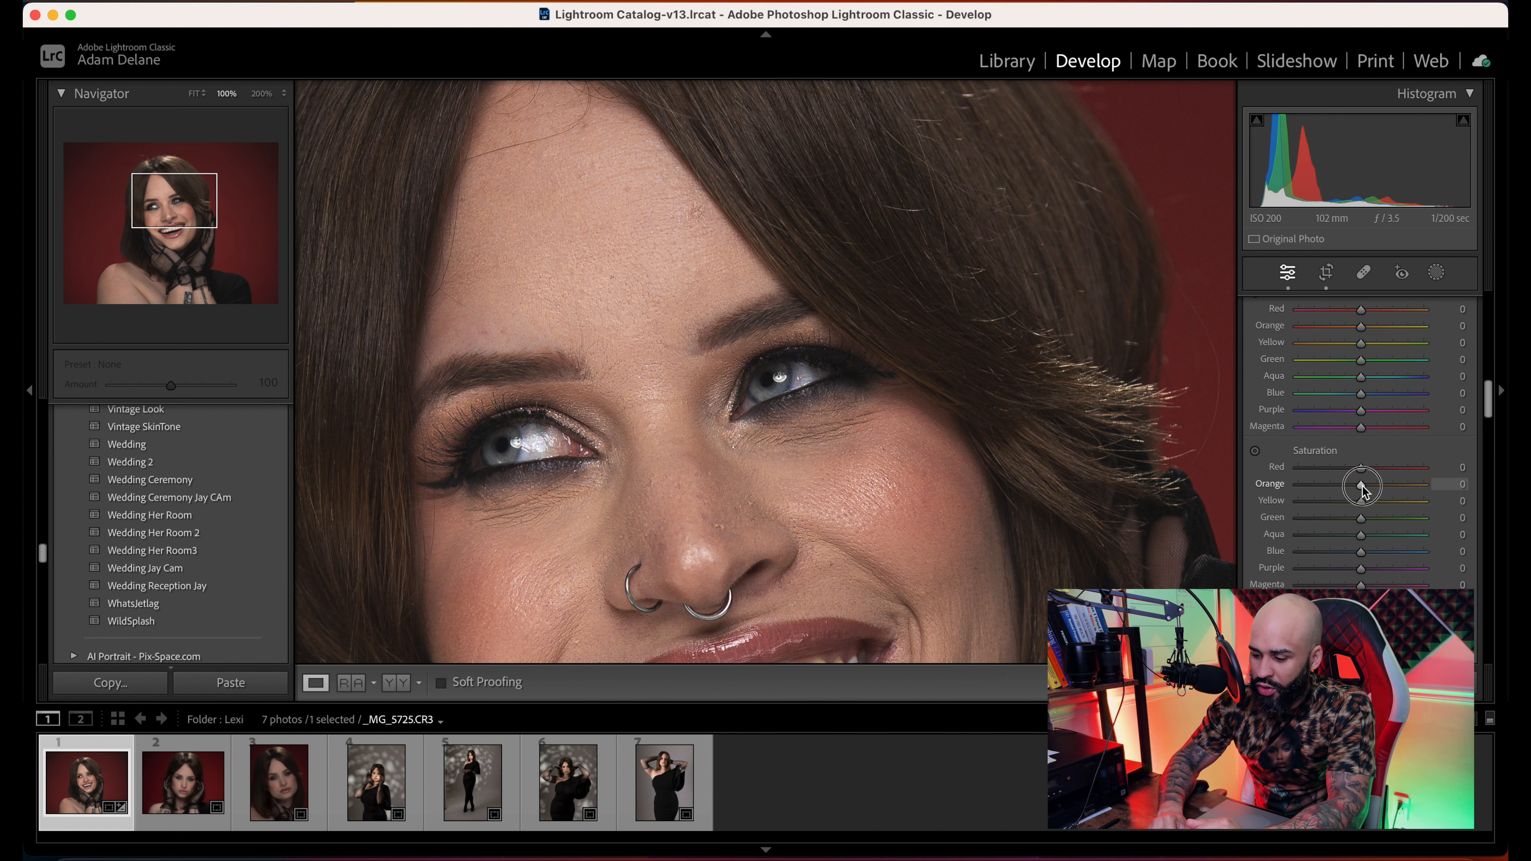
drag(1362, 486, 1367, 491)
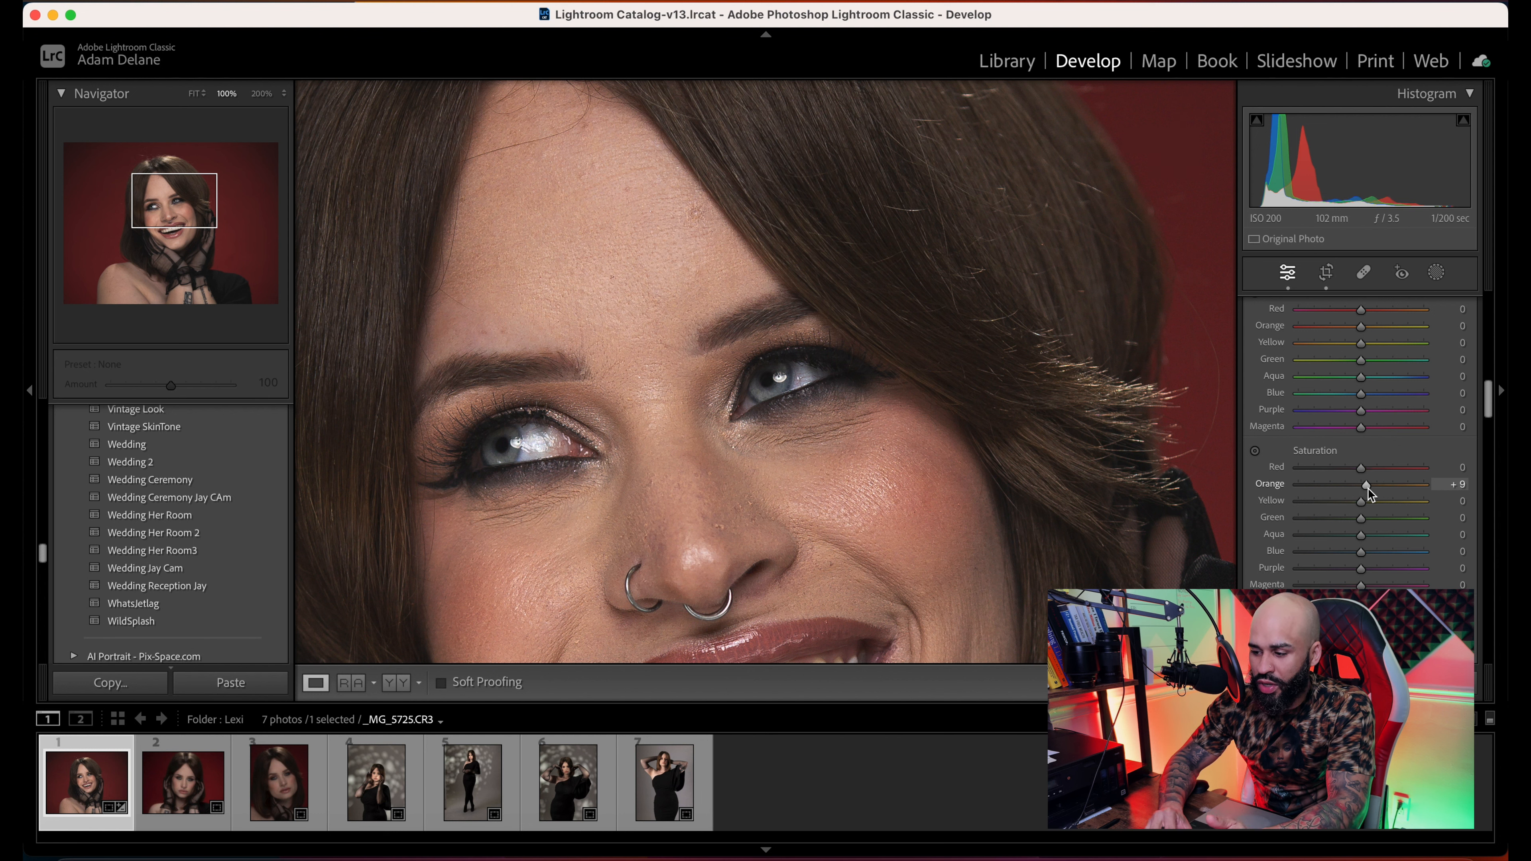
- Use targeted Saturation adjustment on the skin, red background and iris, reaching Red -8, Orange +19, Blue +30 and Purple +4
click(1252, 449)
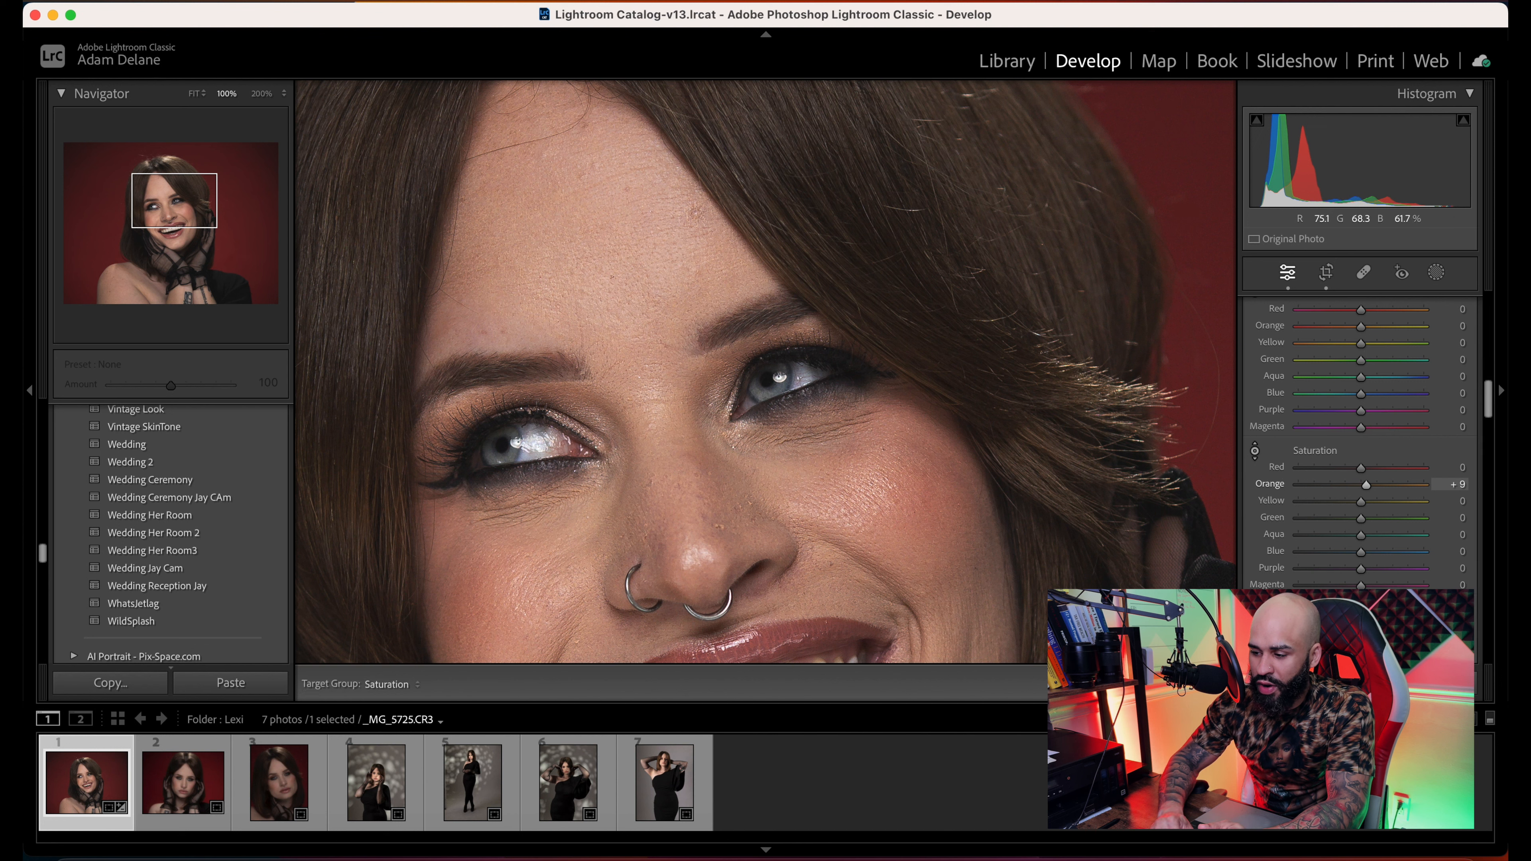
mouse_move(631, 289)
mouse_down()
mouse_move(631, 310)
mouse_move(631, 263)
mouse_move(631, 282)
mouse_up()
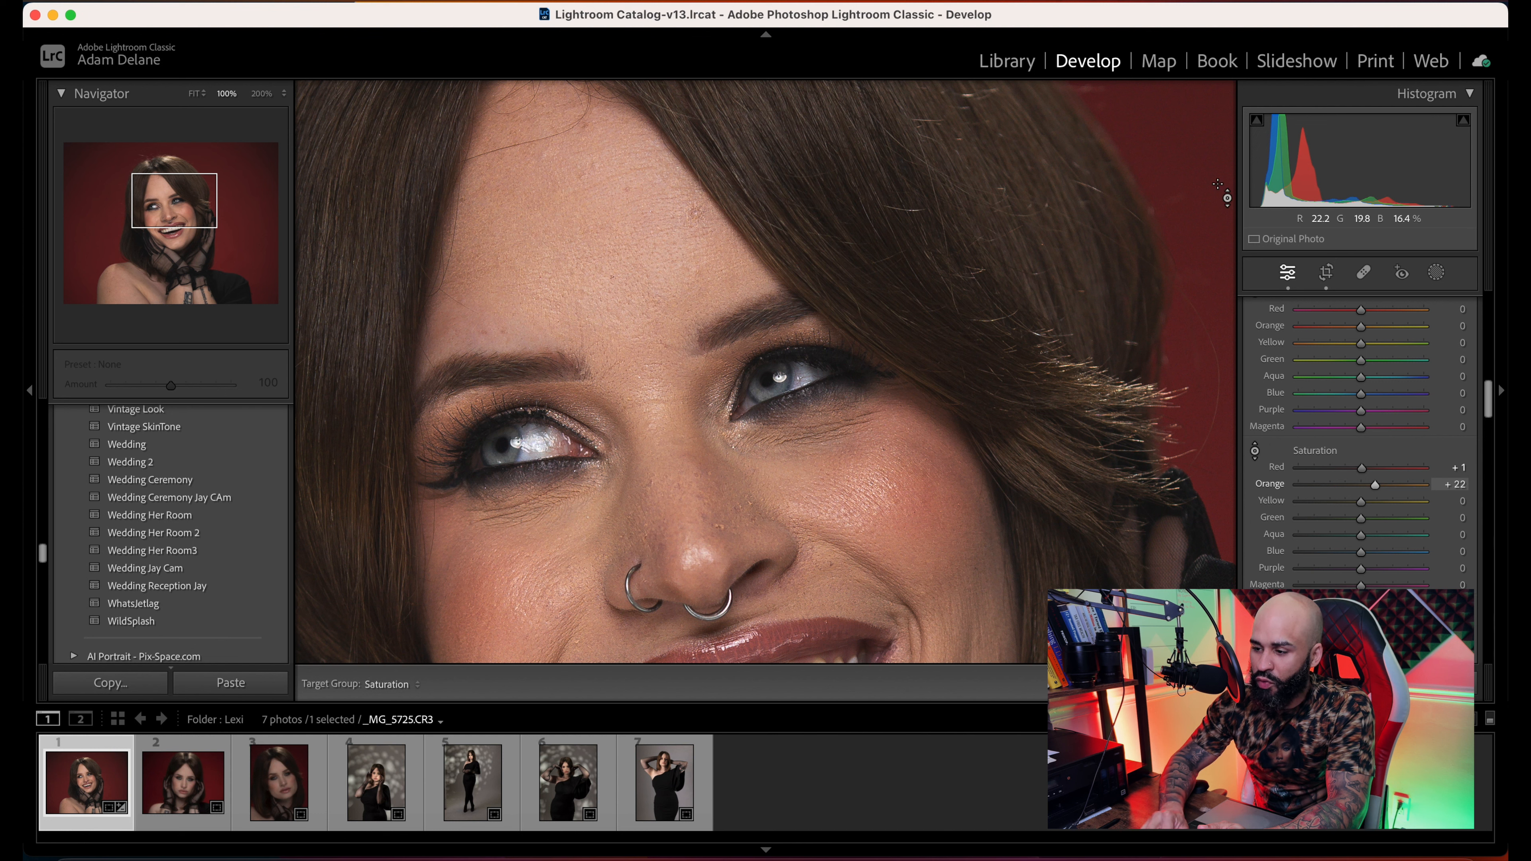
drag(1186, 160, 1186, 165)
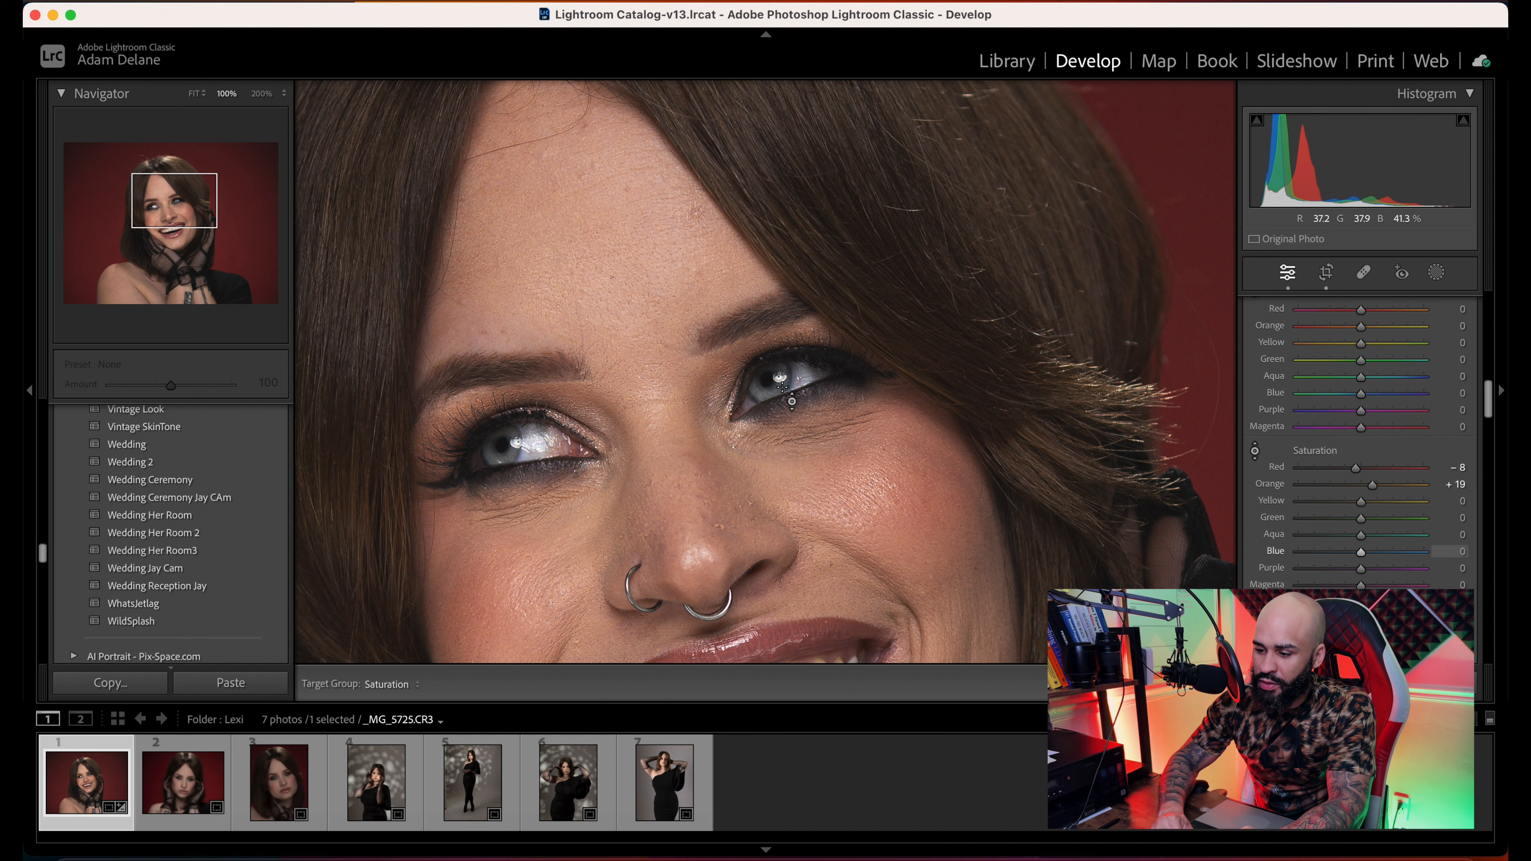
mouse_move(497, 447)
mouse_down()
mouse_move(498, 422)
mouse_move(497, 436)
mouse_up()
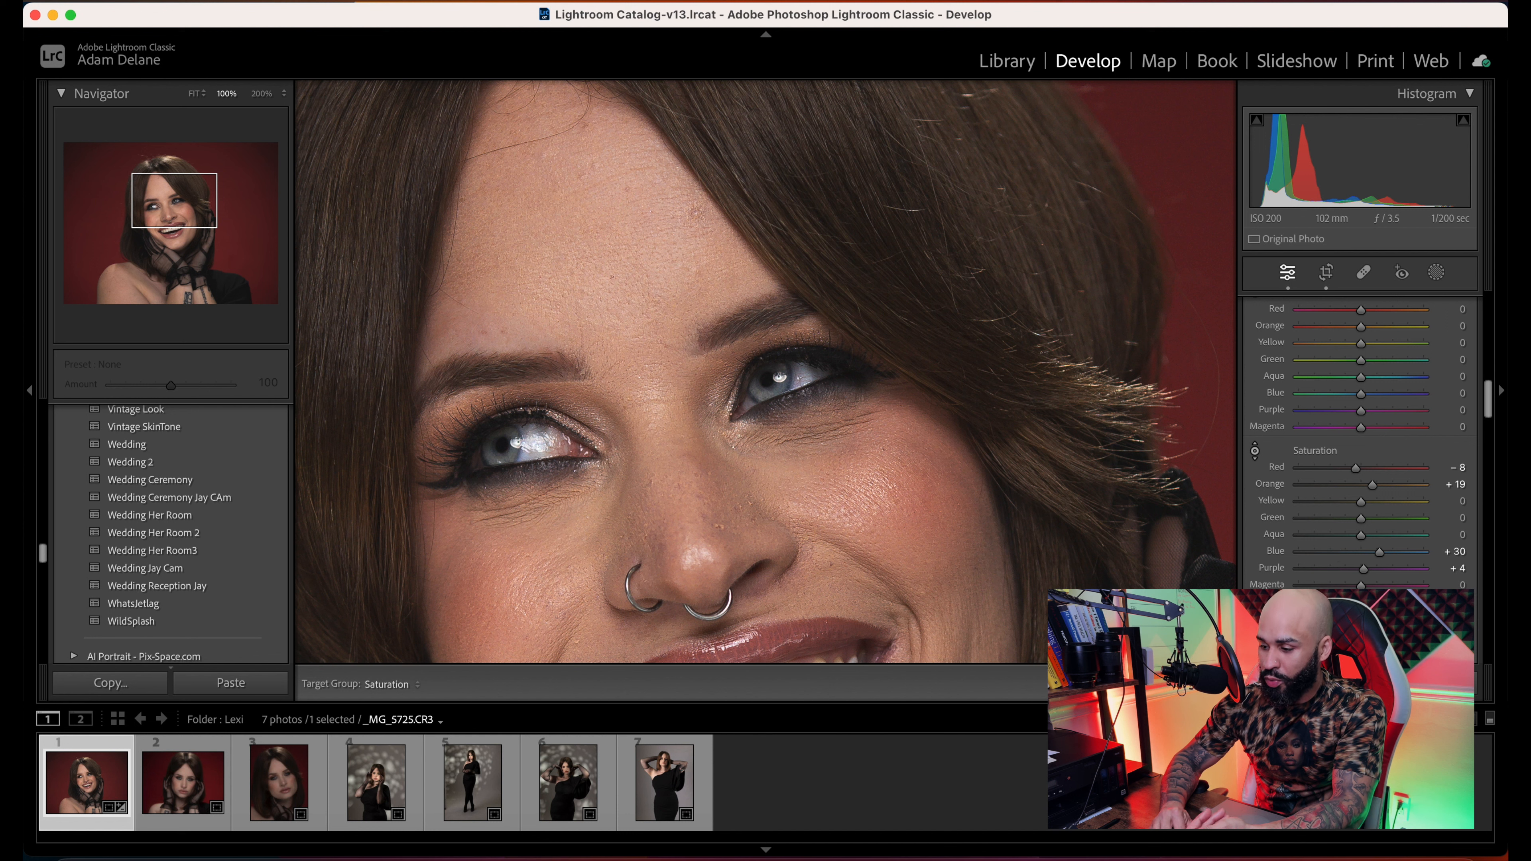
- Leave targeted adjustment, reset the Red and Blue saturation to 0, and set the Orange saturation to +13
scroll(1332, 385, up, 3)
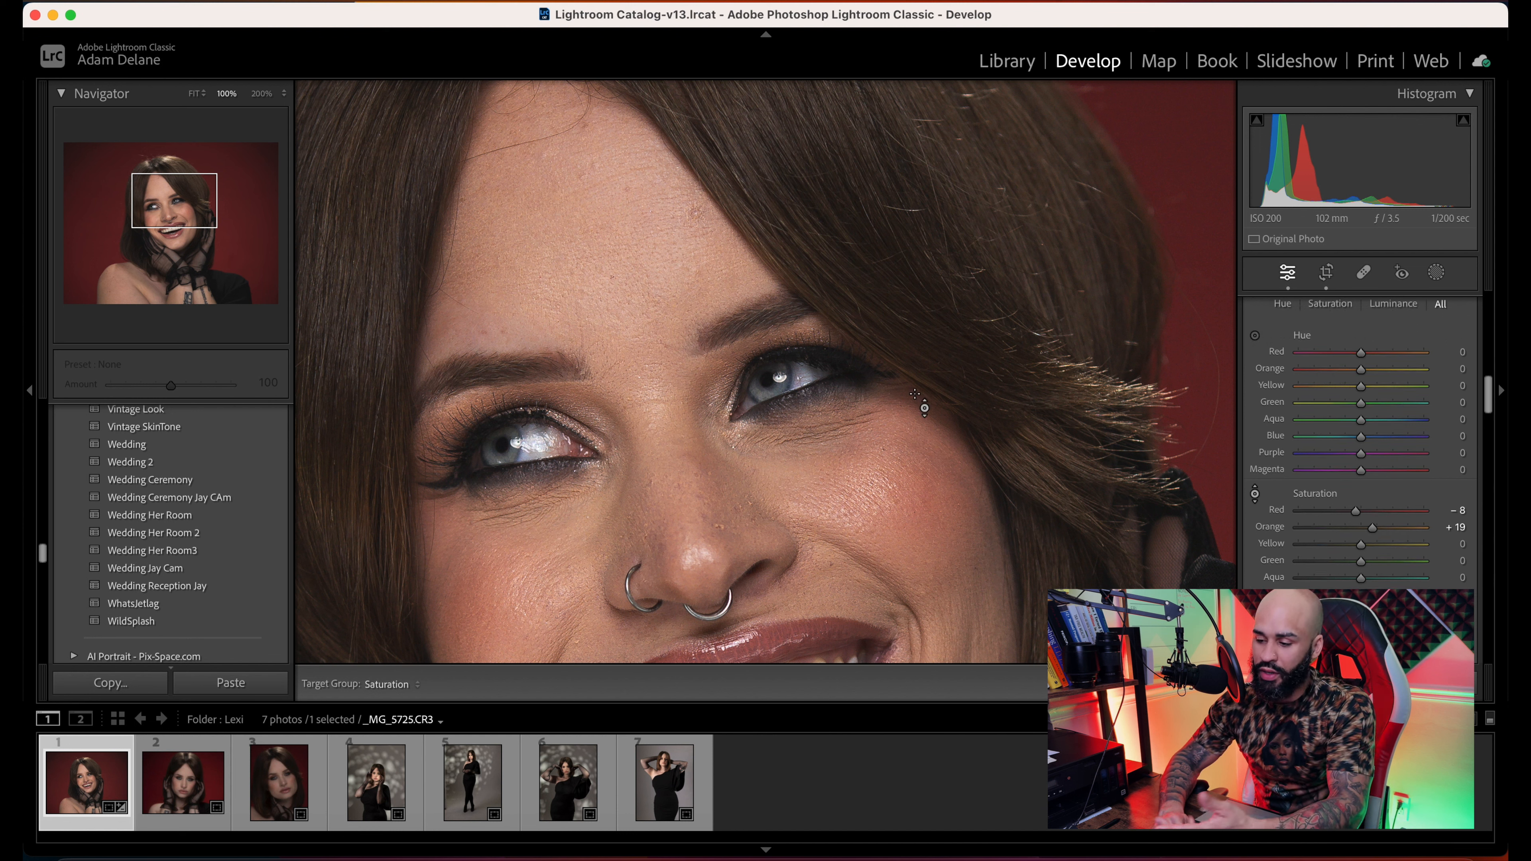
click(1255, 494)
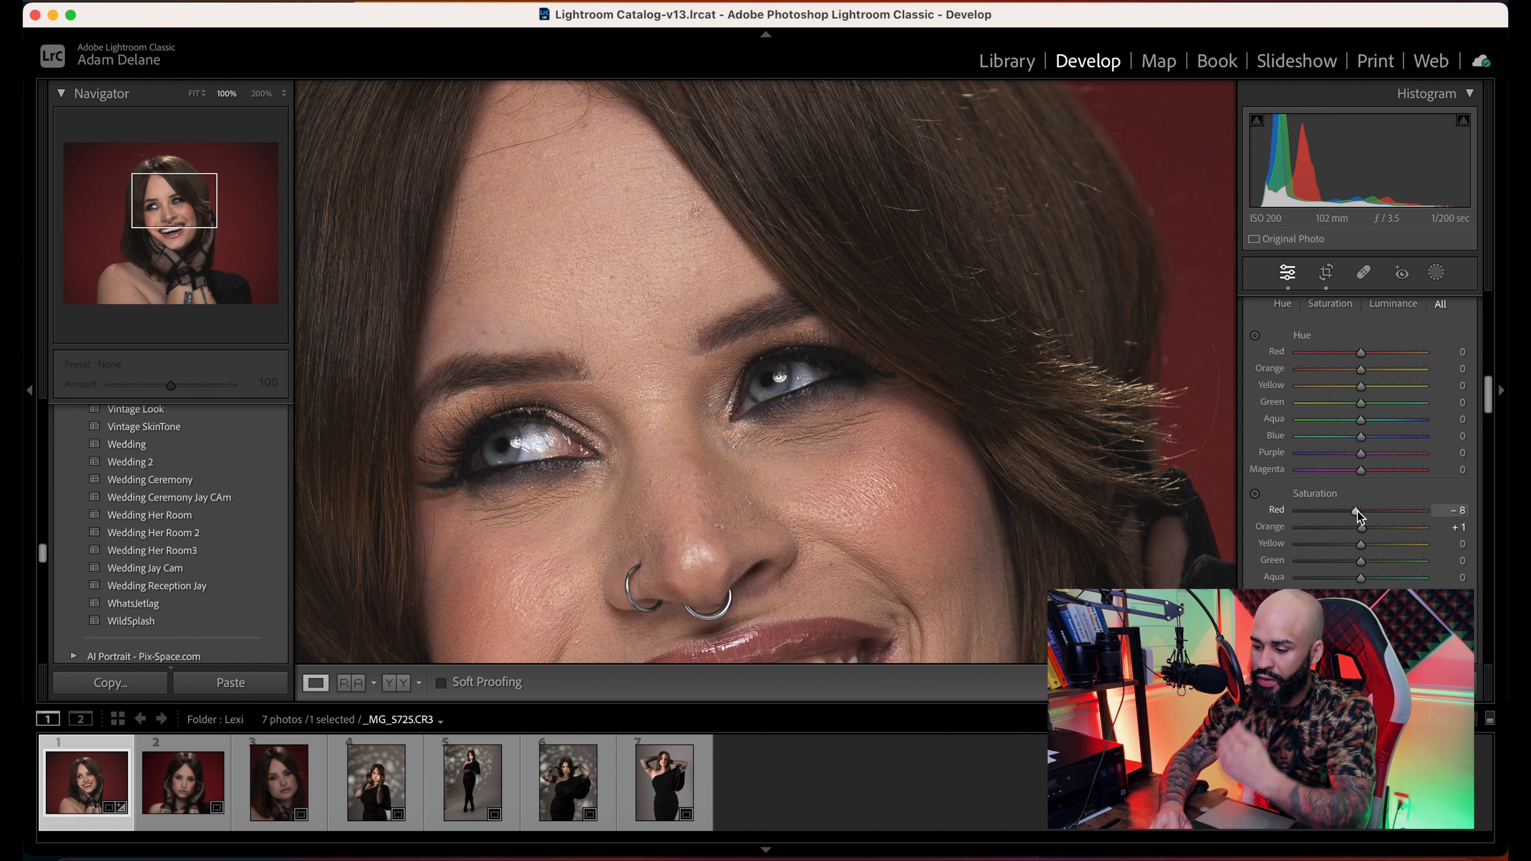
drag(1361, 529, 1368, 525)
- Compare the edited portrait repeatedly with its Before state in the full view
key(z)
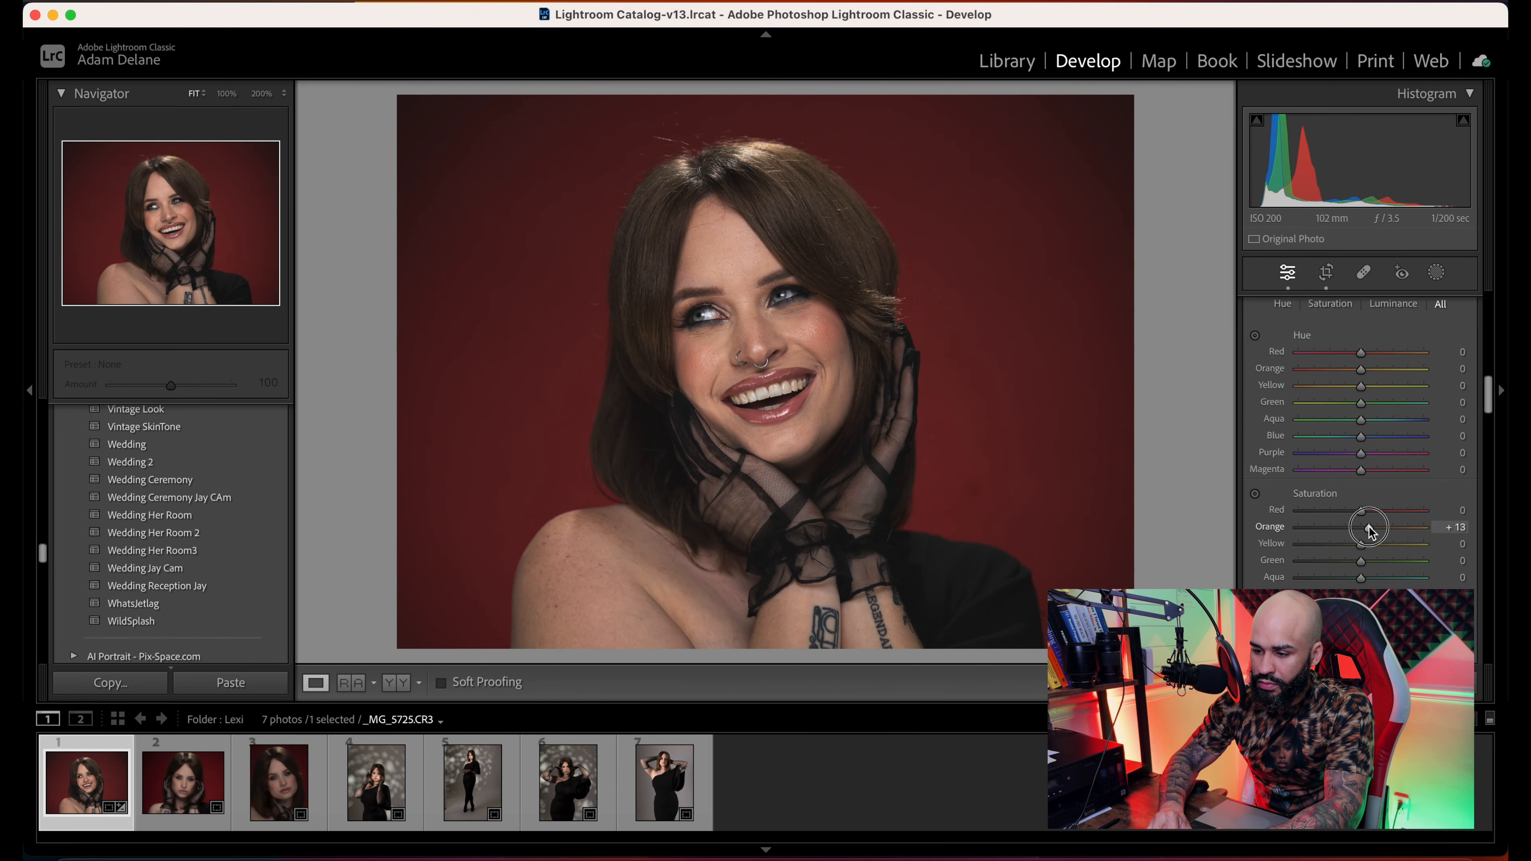
key(backslash)
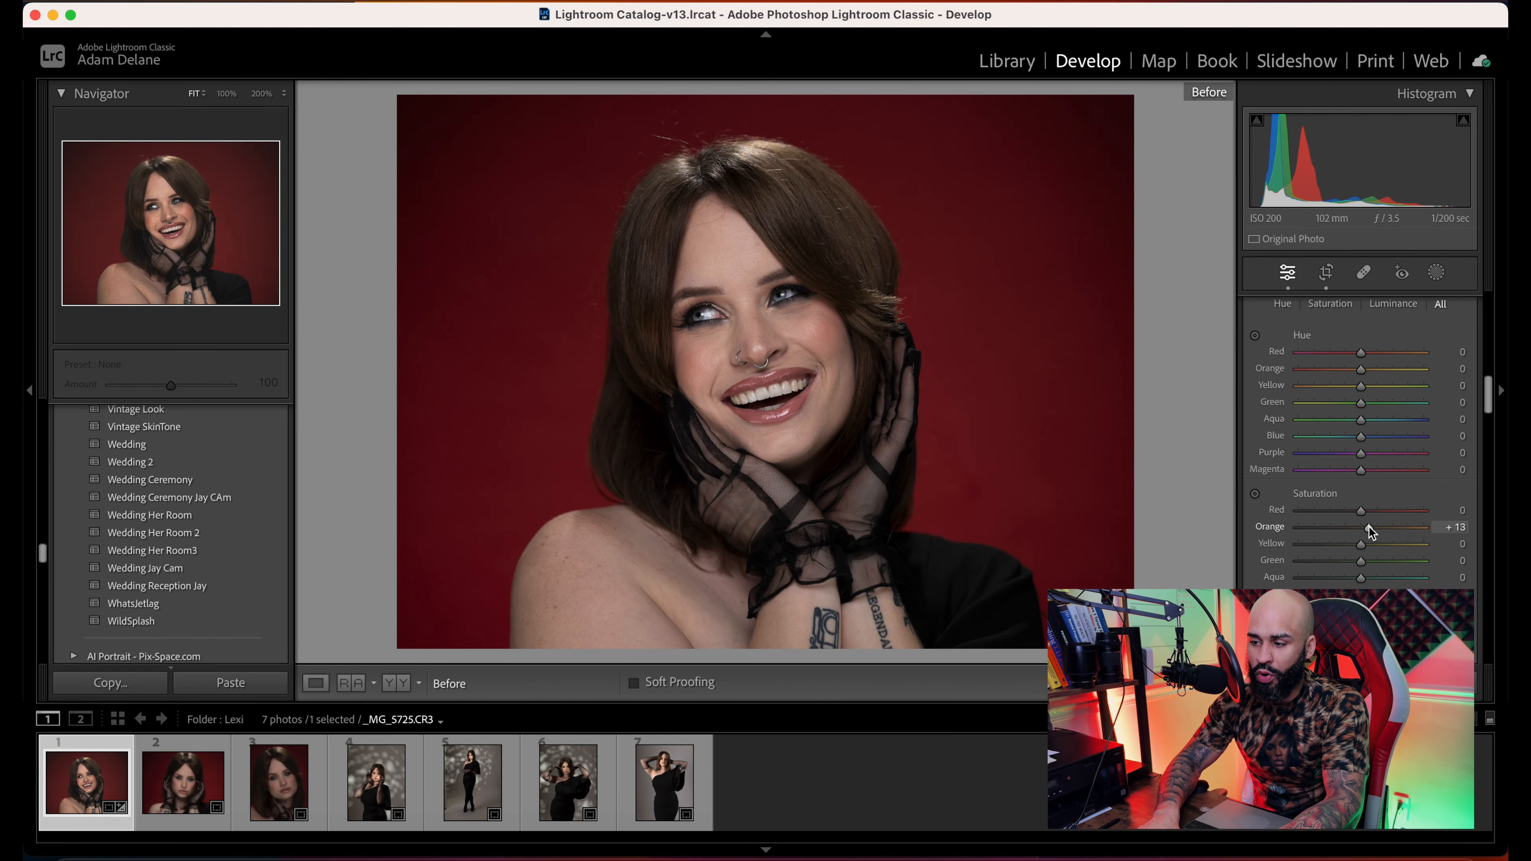
key(backslash)
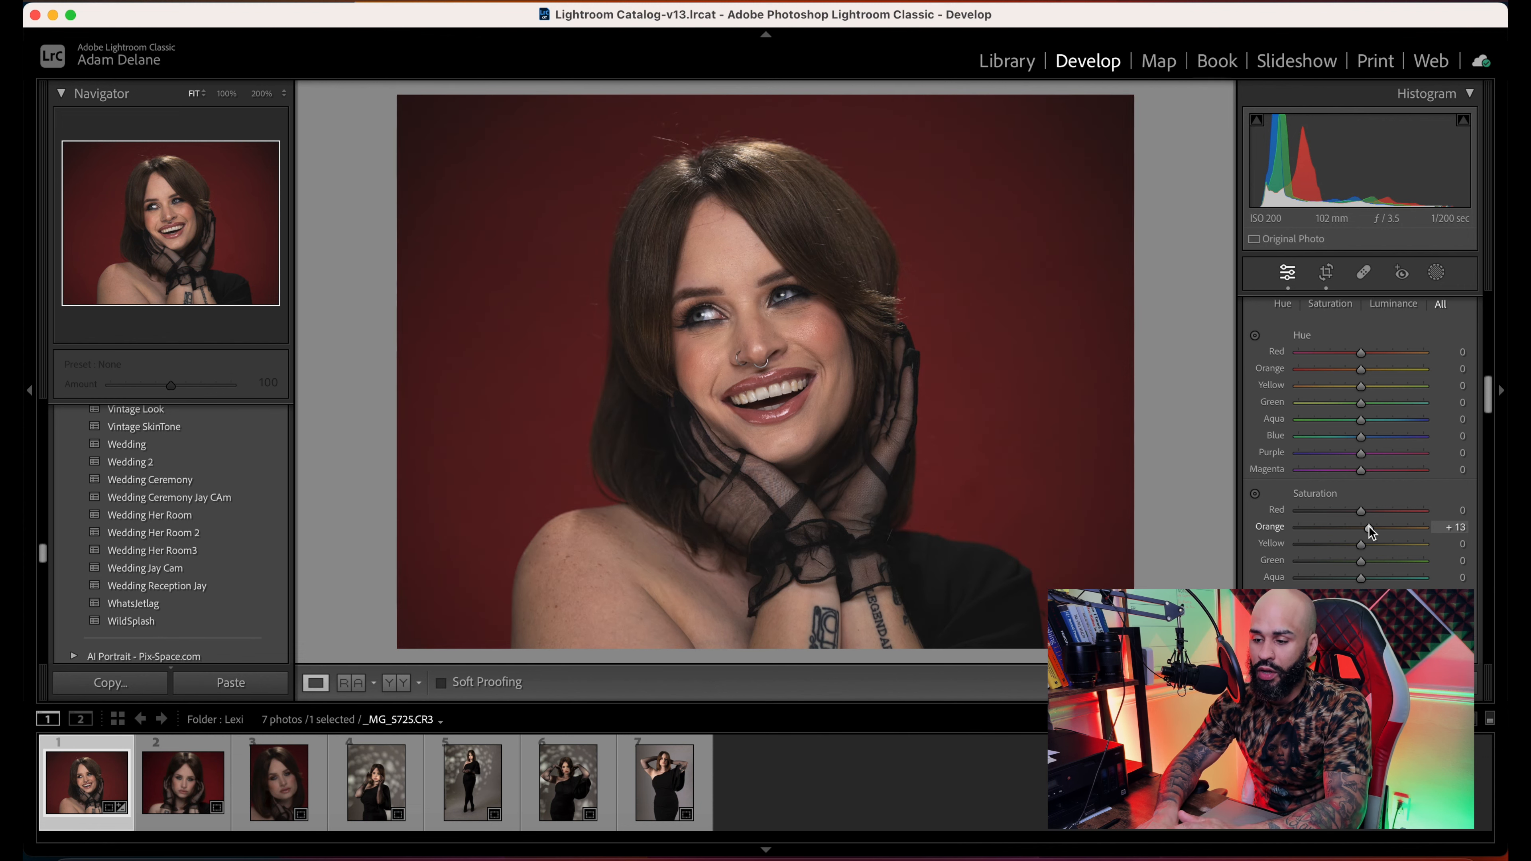
key(backslash)
key(backslash)
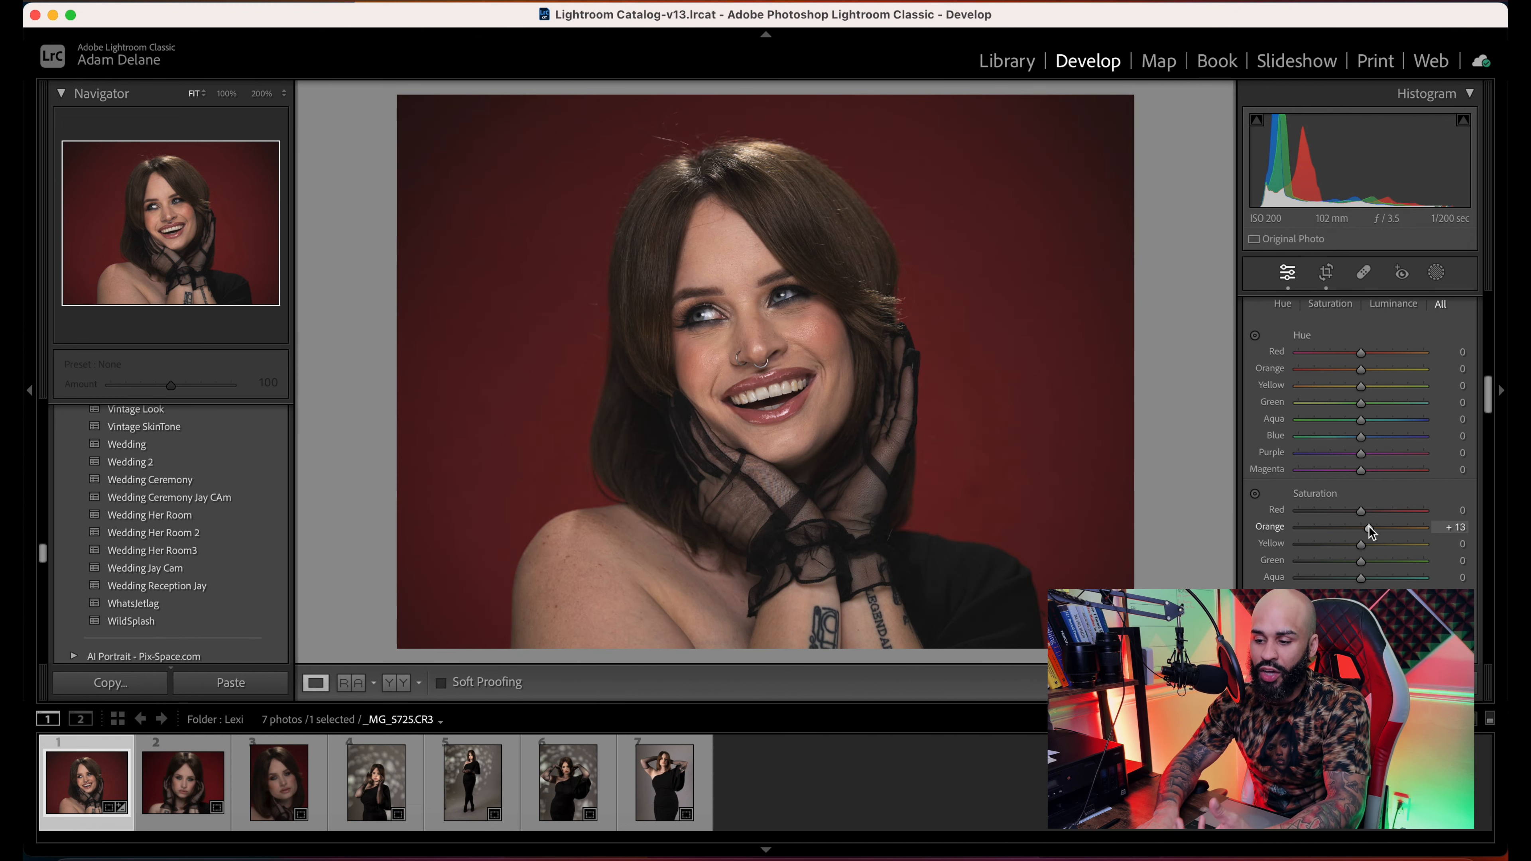
key(backslash)
key(backslash)
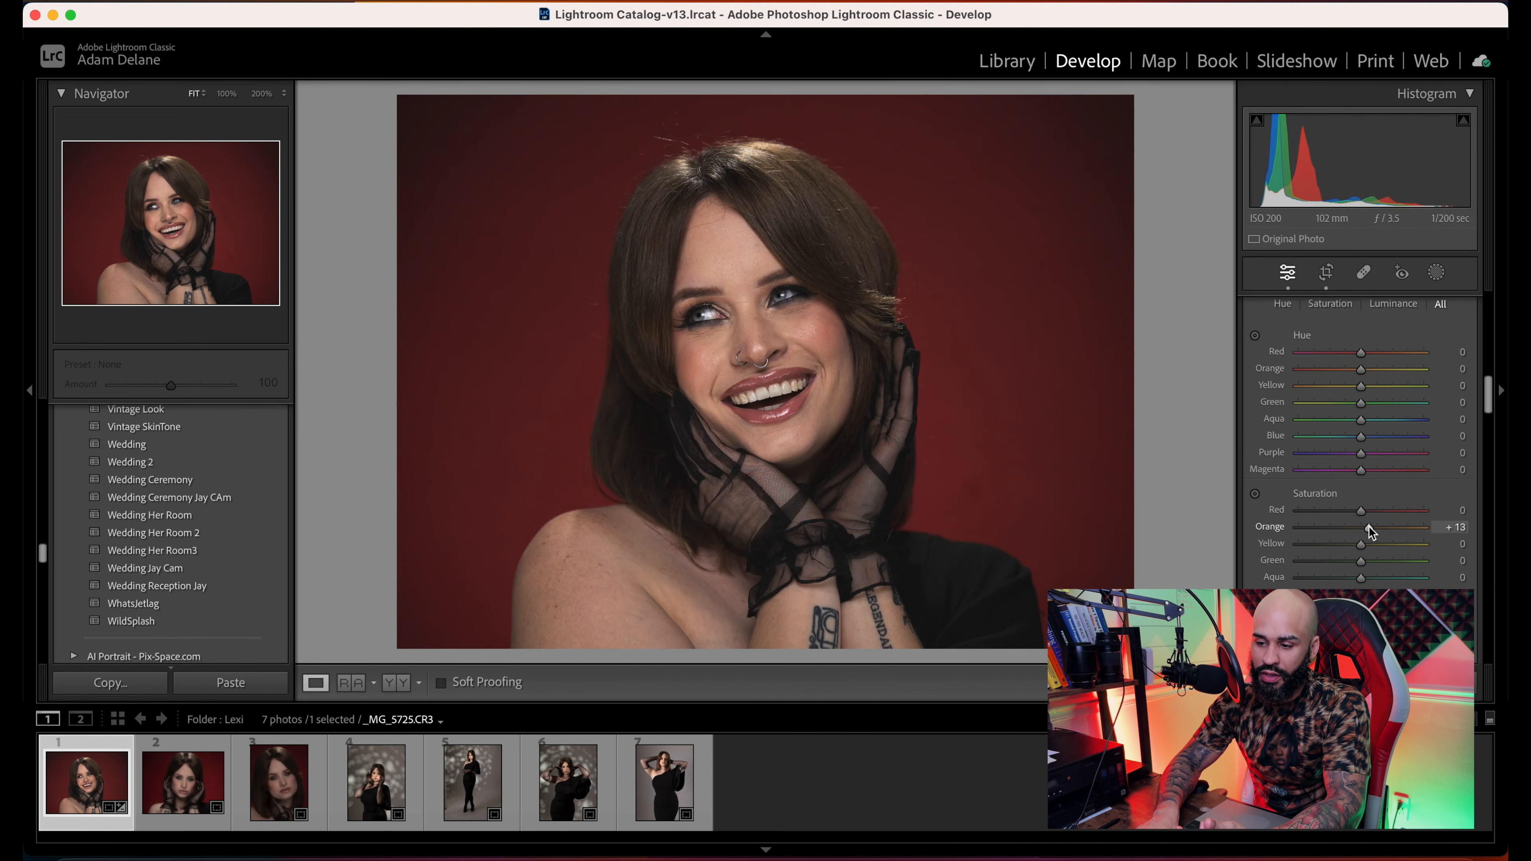
key(backslash)
key(backslash)
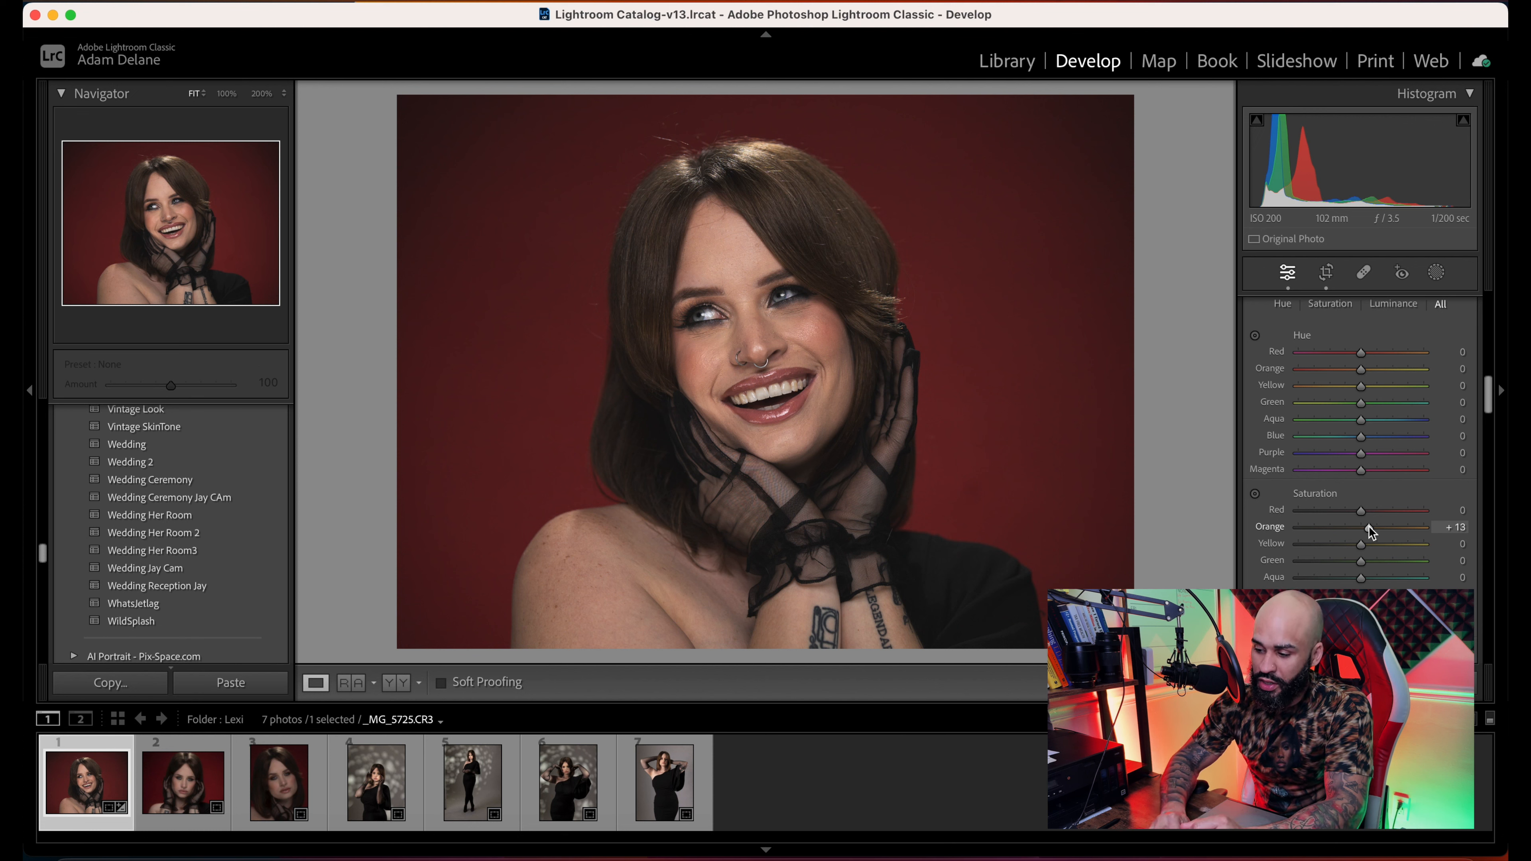
- Try the Orange luminance at +10, compare it with the Before state, and reduce it to +6
scroll(1368, 526, down, 8)
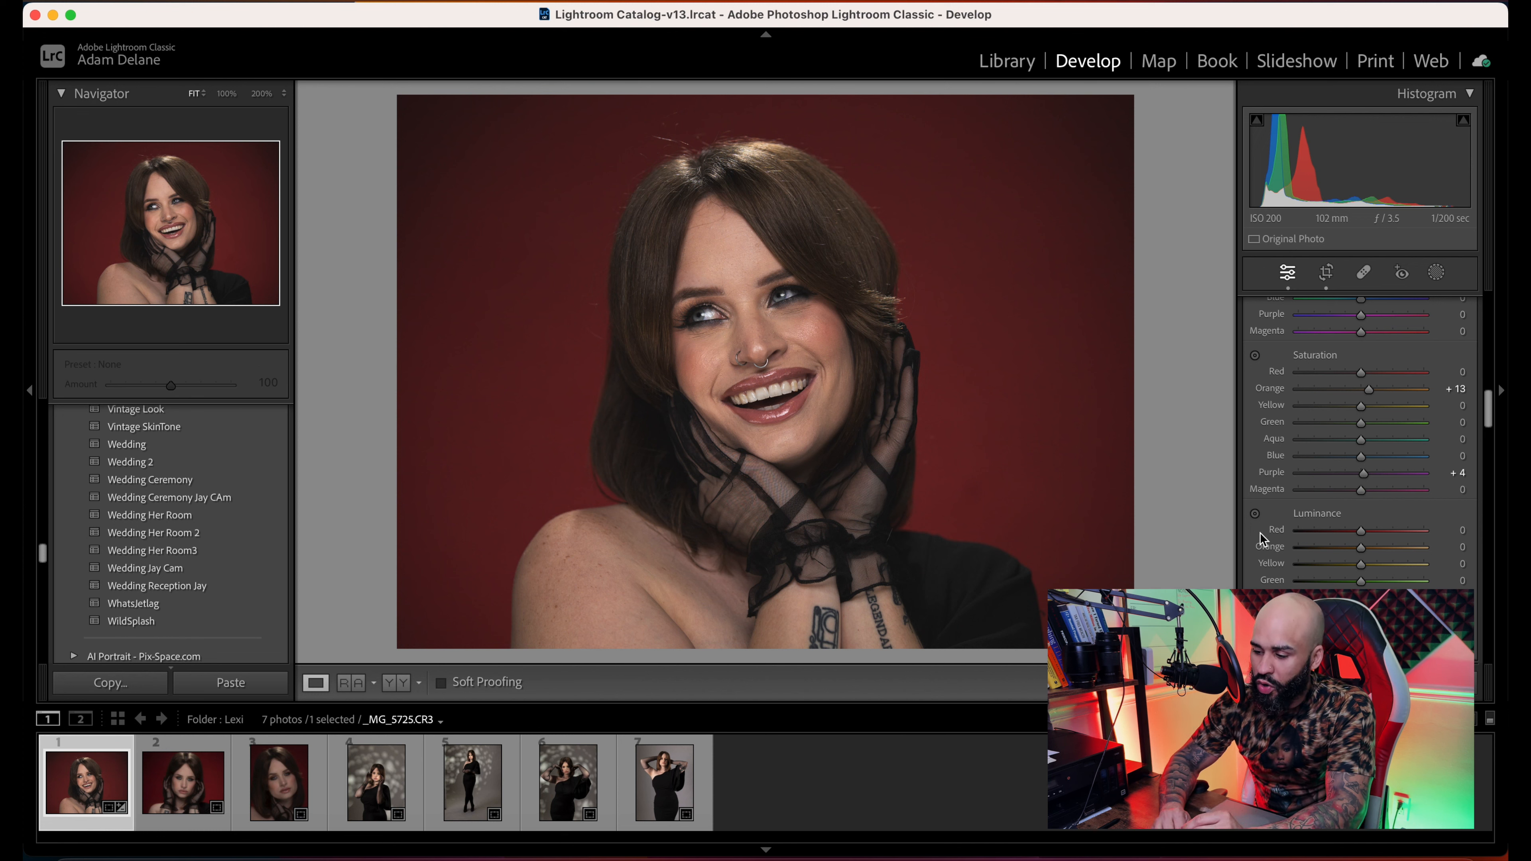
scroll(1345, 526, down, 2)
drag(1361, 505, 1368, 511)
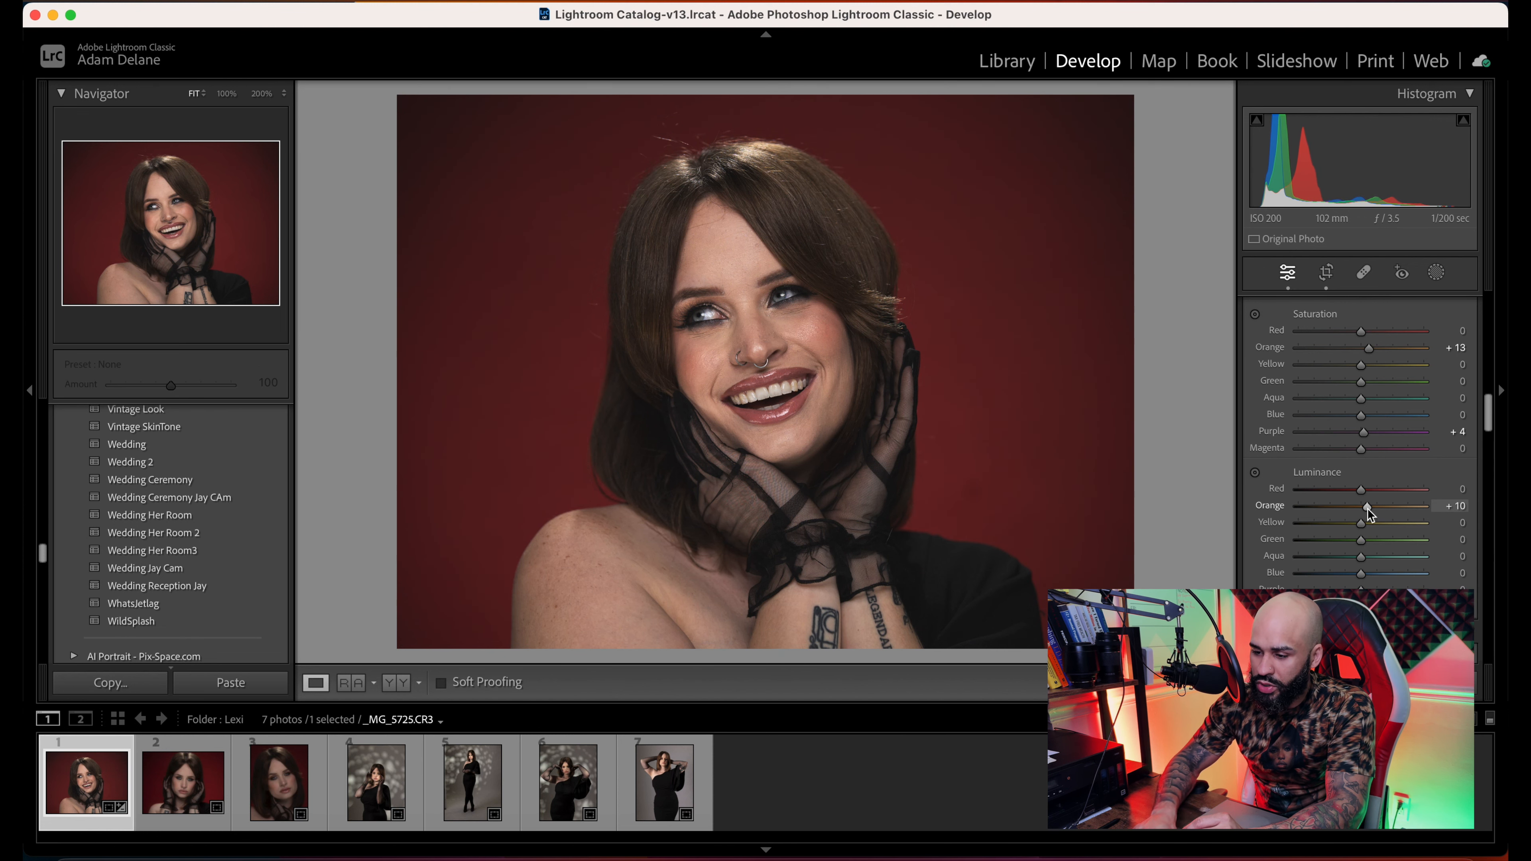
key(backslash)
key(backslash)
key(backslash)
key(backslash)
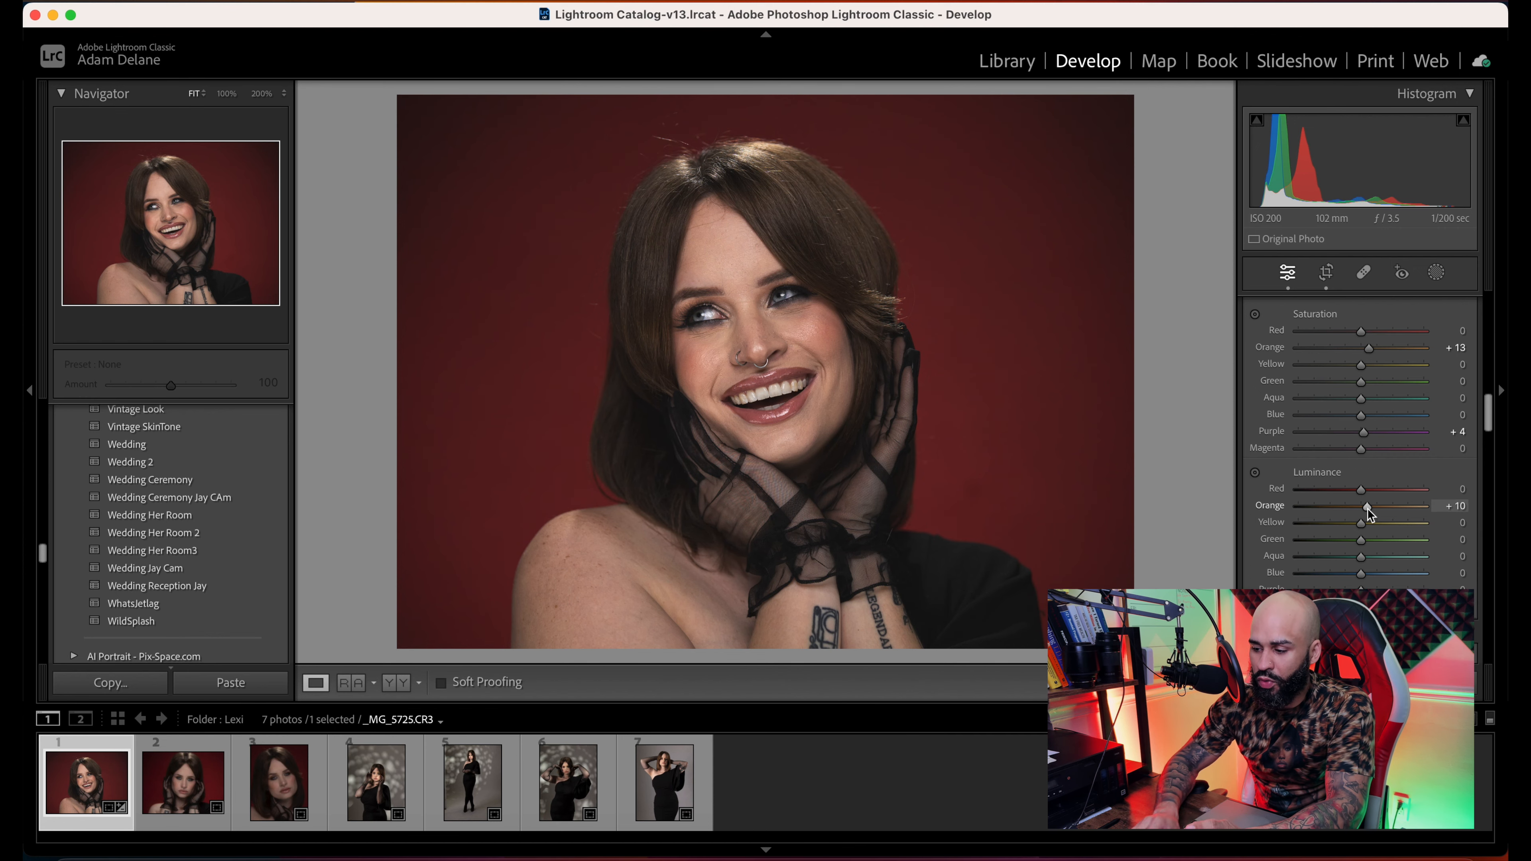
click(1368, 511)
mouse_move(1368, 511)
mouse_down()
mouse_move(1390, 511)
mouse_move(1366, 513)
mouse_up()
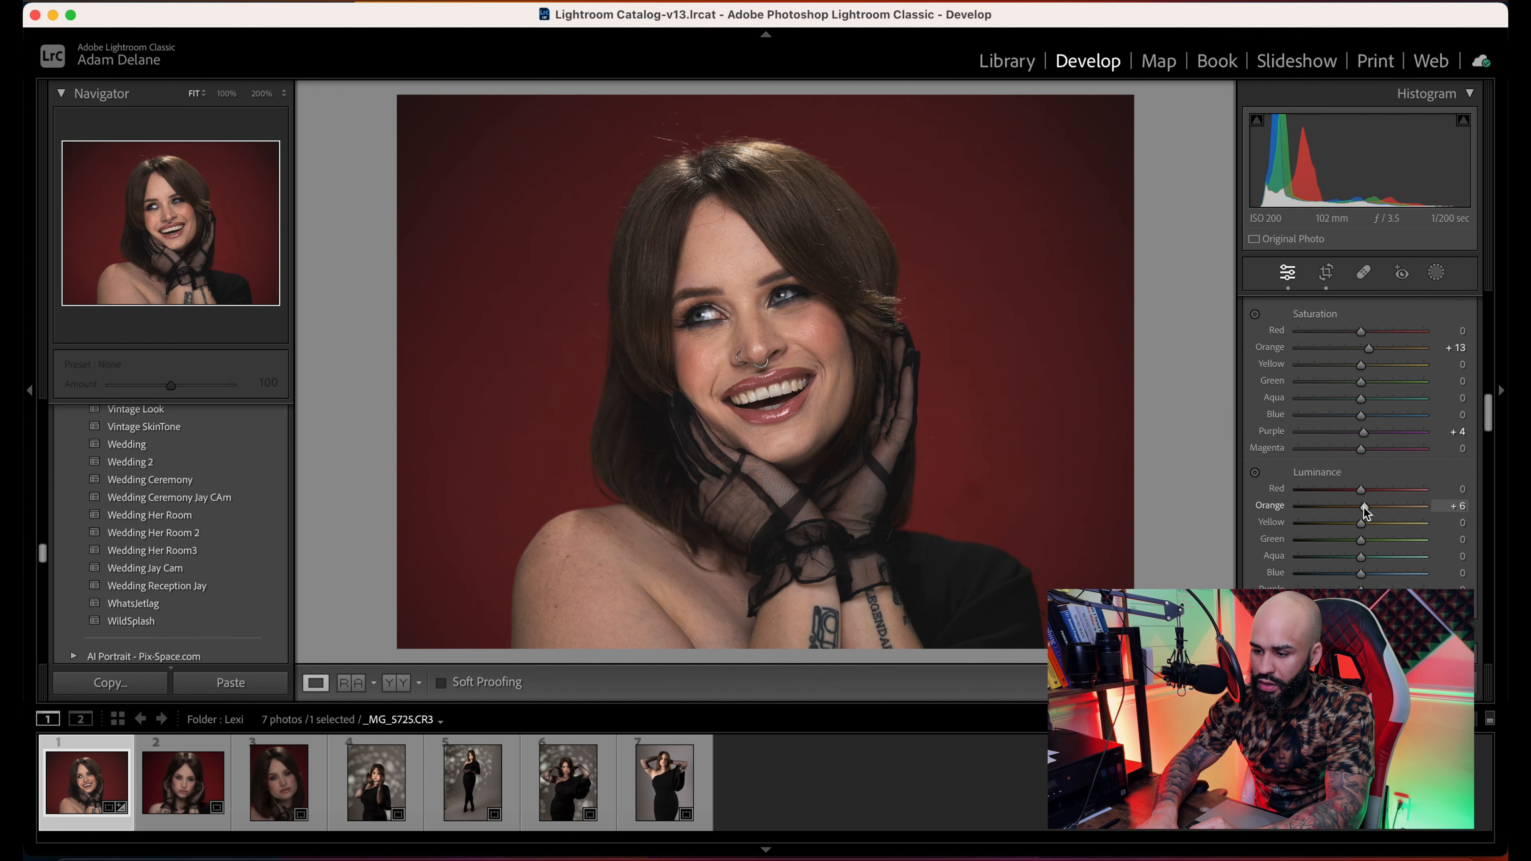
- Compare the face at 100% zoom with its Before state, and return to the full view
key(z)
key(backslash)
key(backslash)
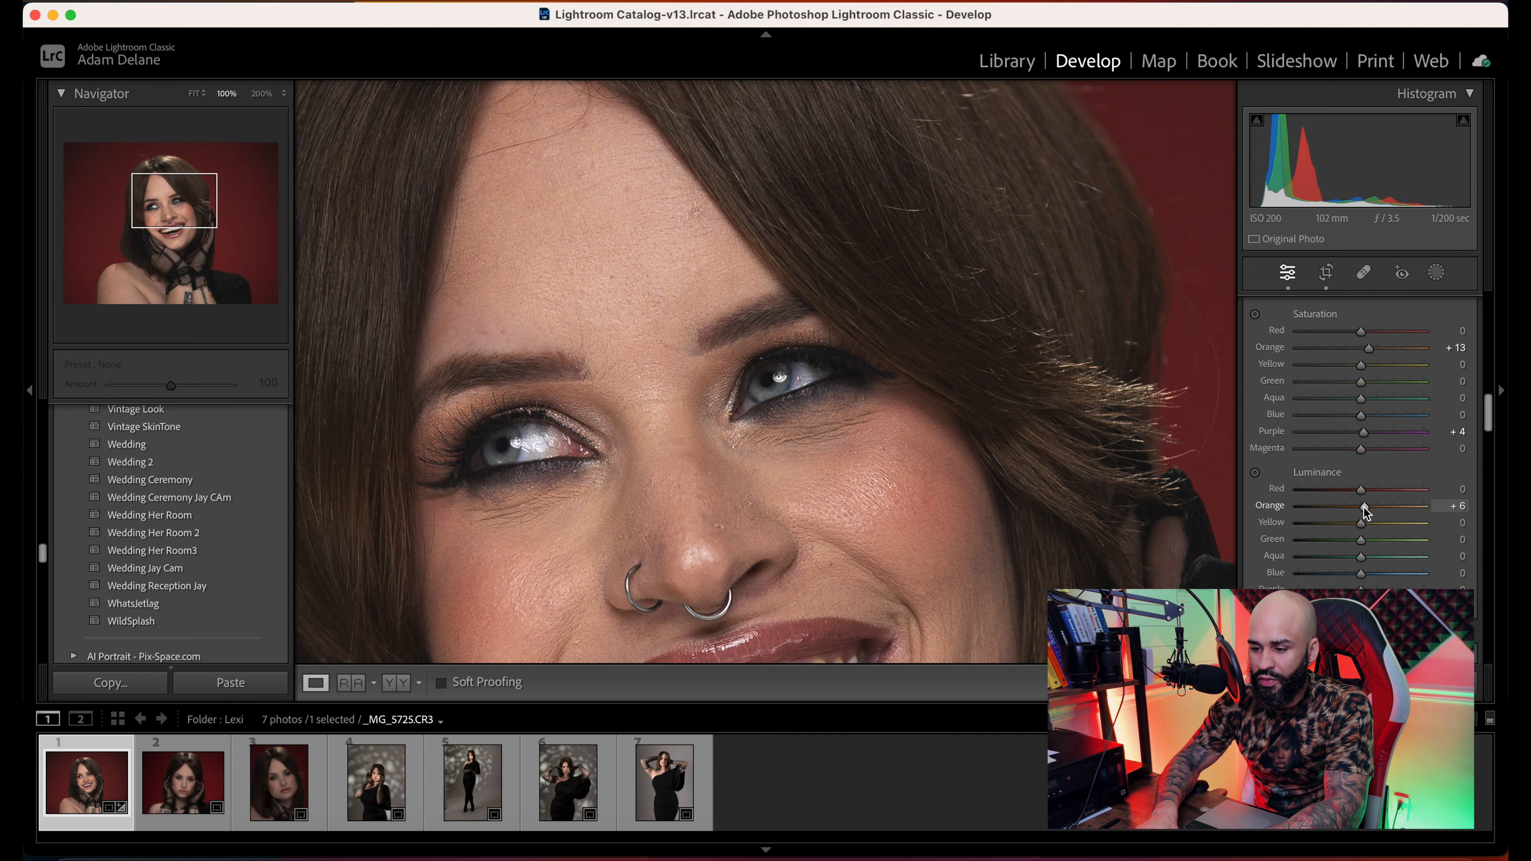
key(backslash)
key(backslash)
key(backslash)
key(backslash)
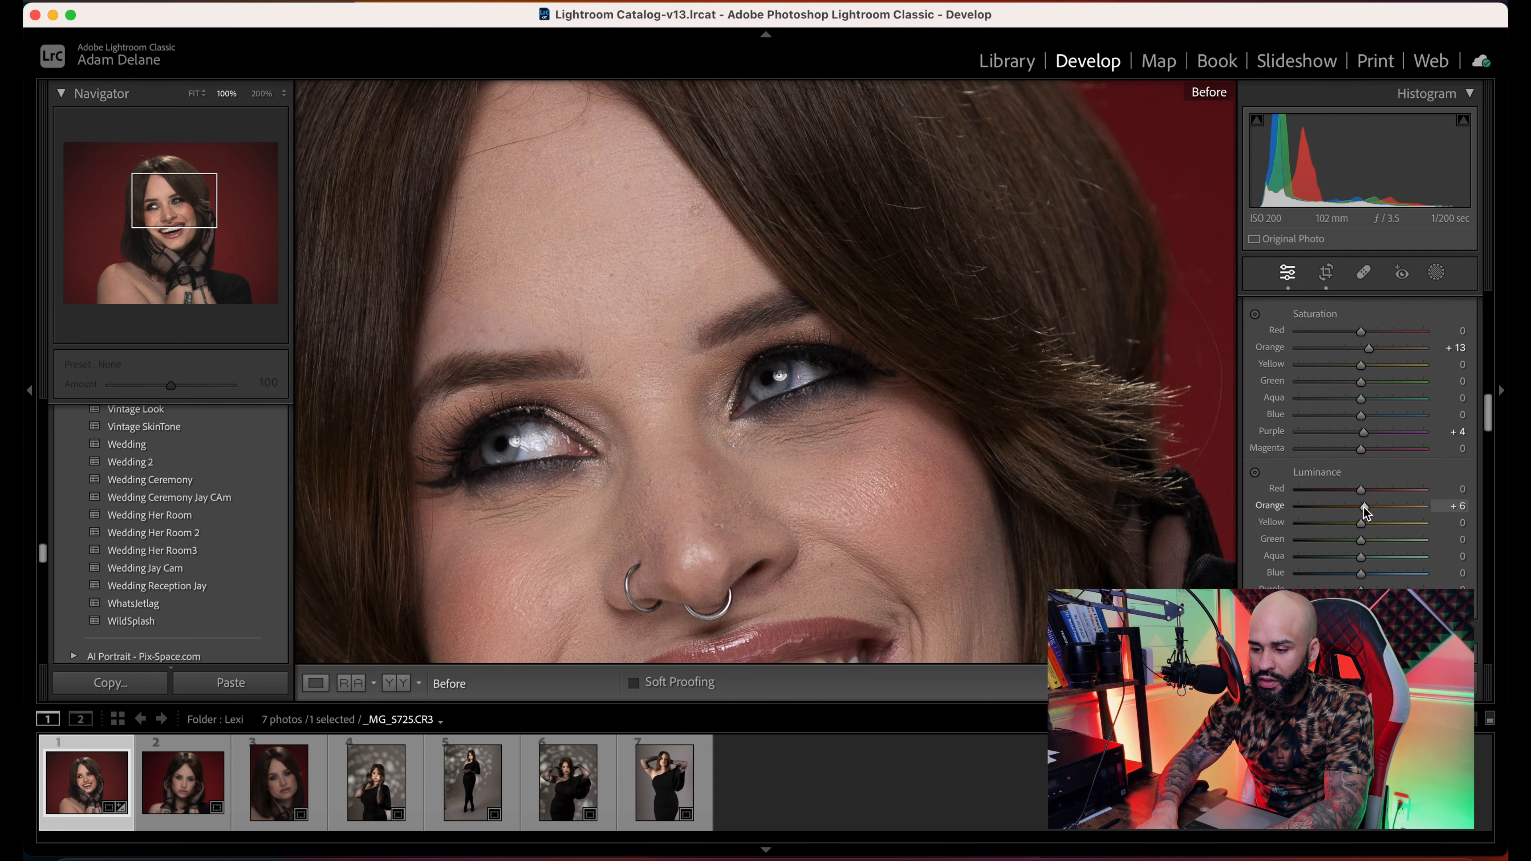
key(z)
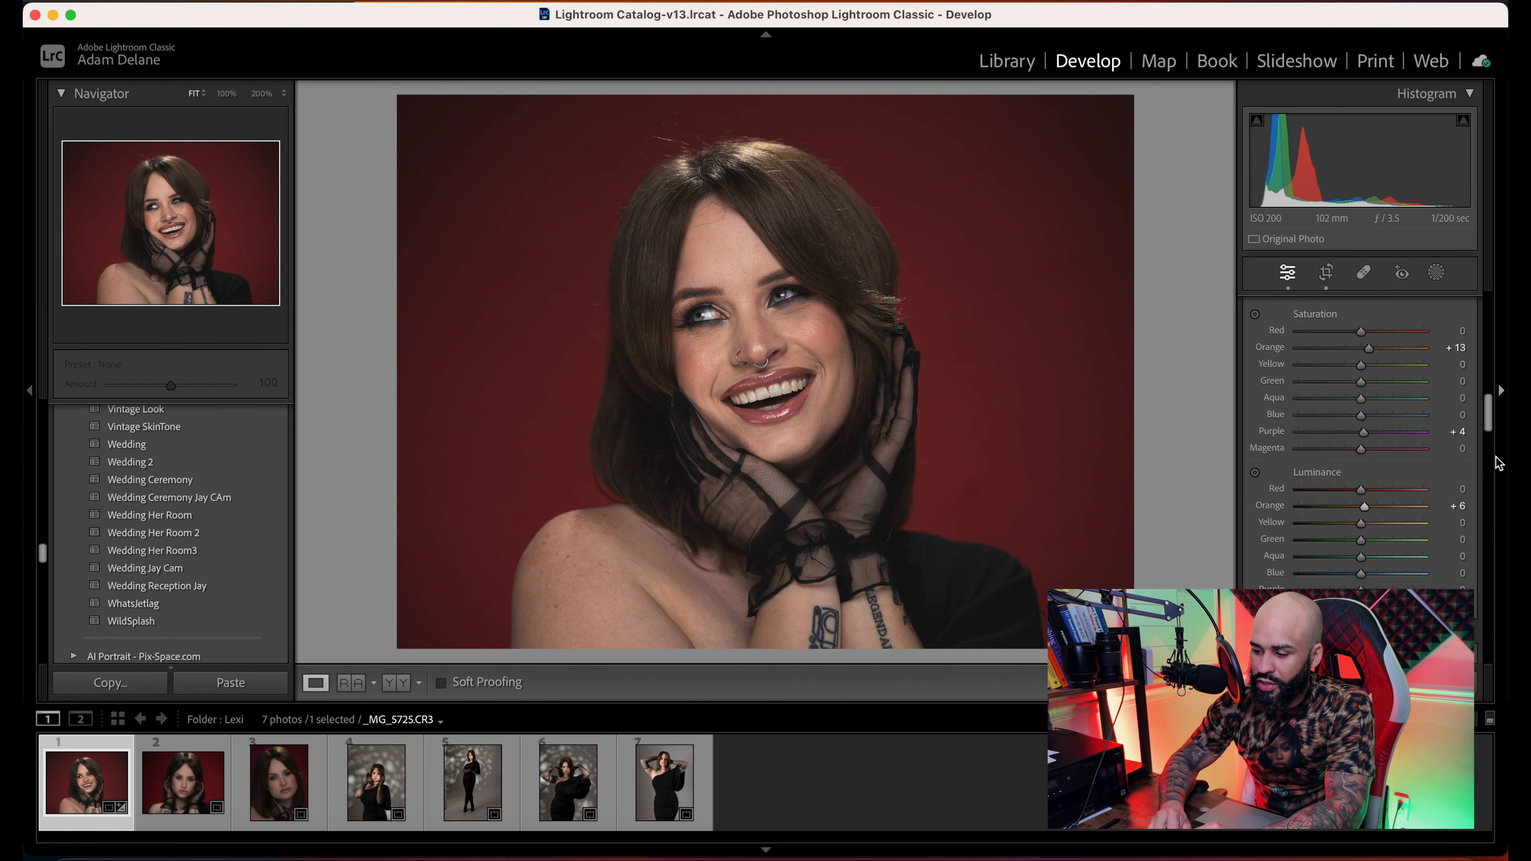
- Try Color Grading with a blue tint in the shadows and an orange tint in the highlights
scroll(1493, 459, down, 5)
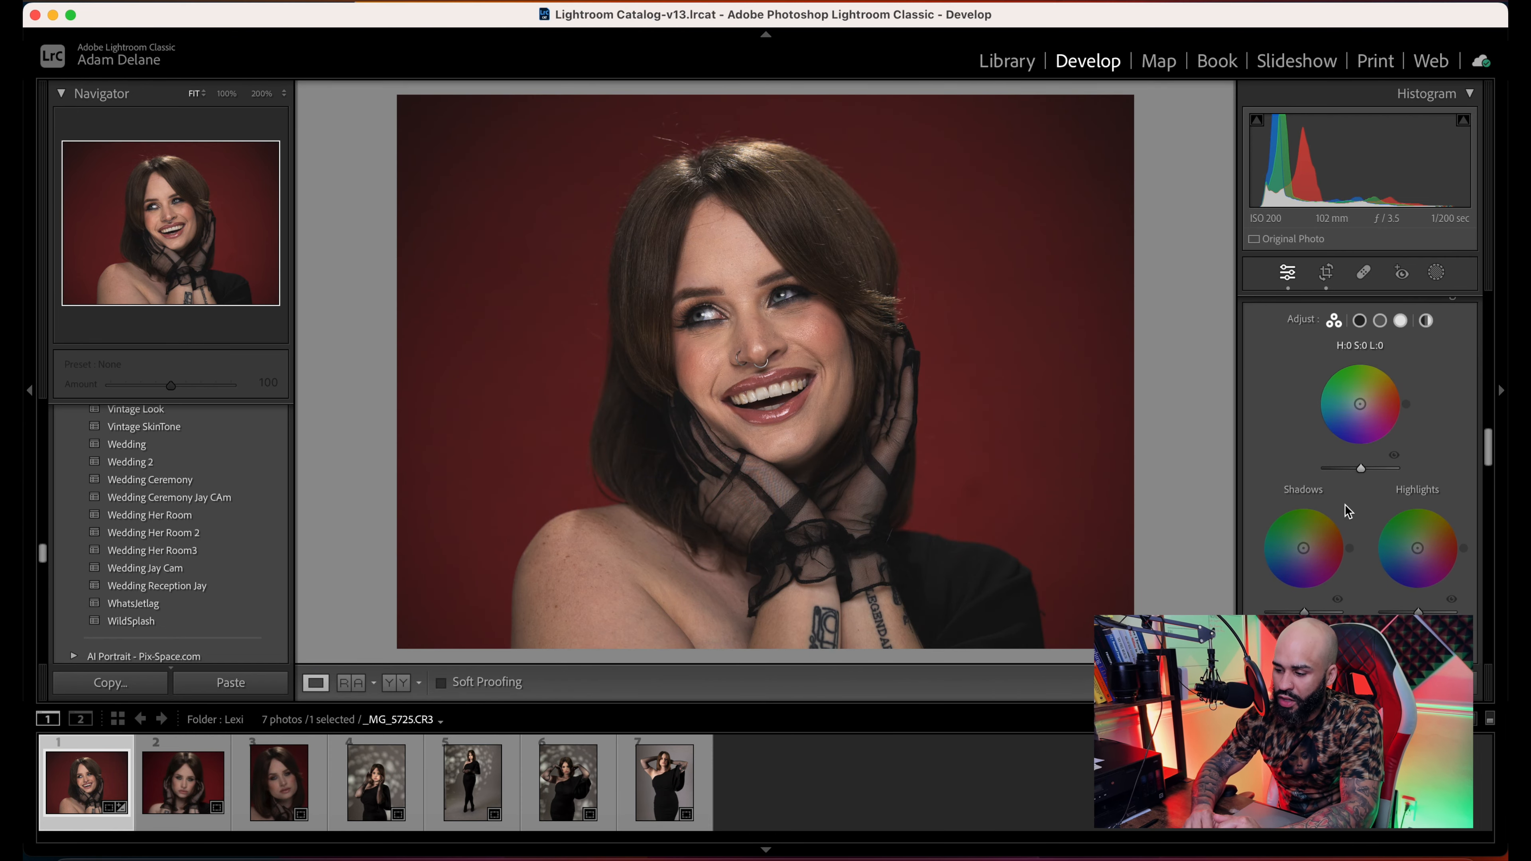
scroll(1344, 503, up, 2)
drag(1303, 592, 1298, 596)
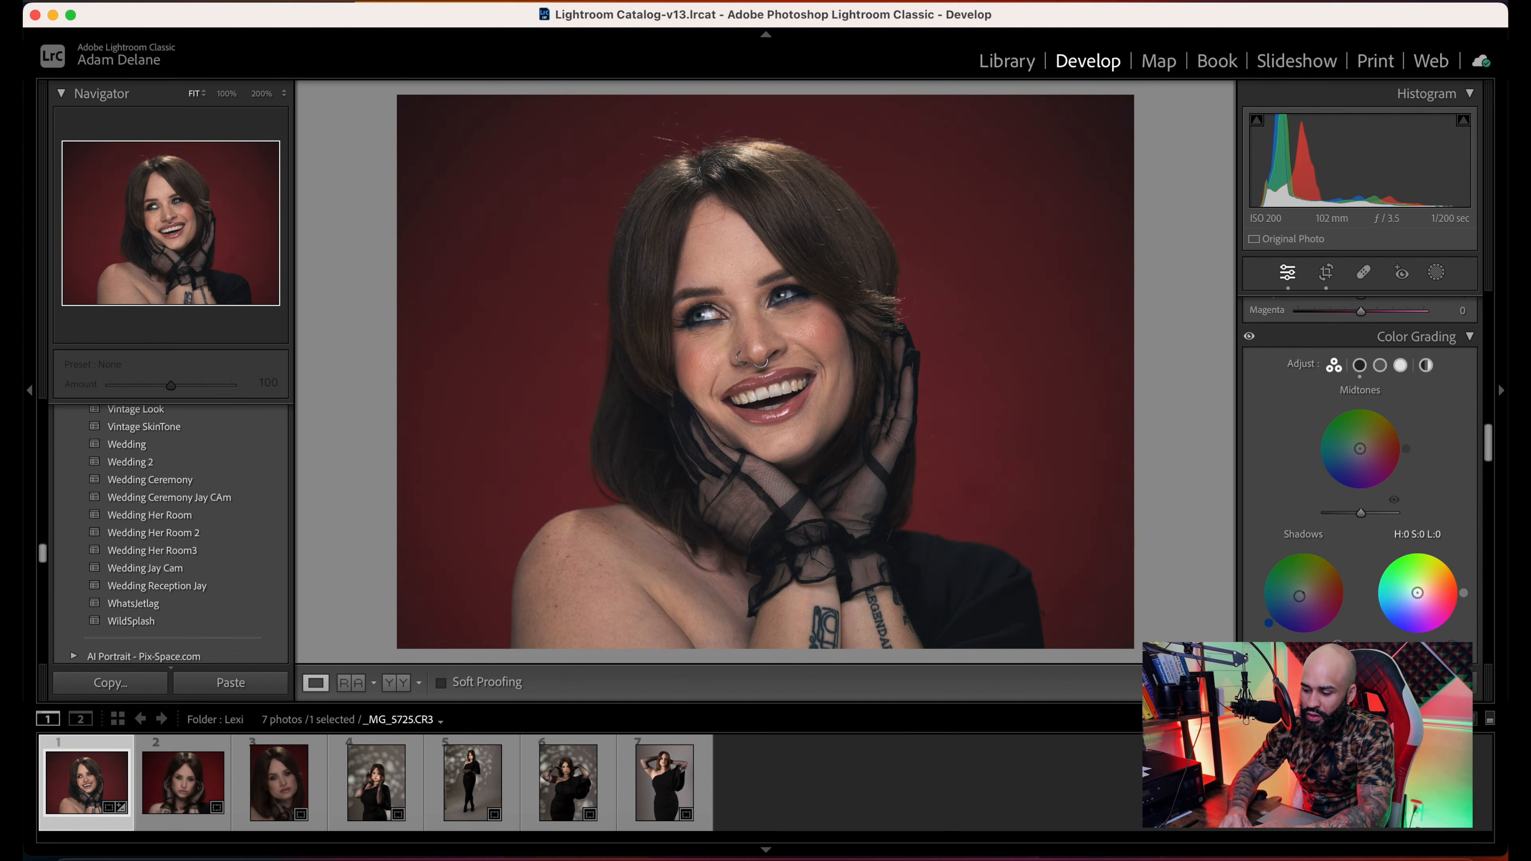
drag(1418, 593, 1423, 591)
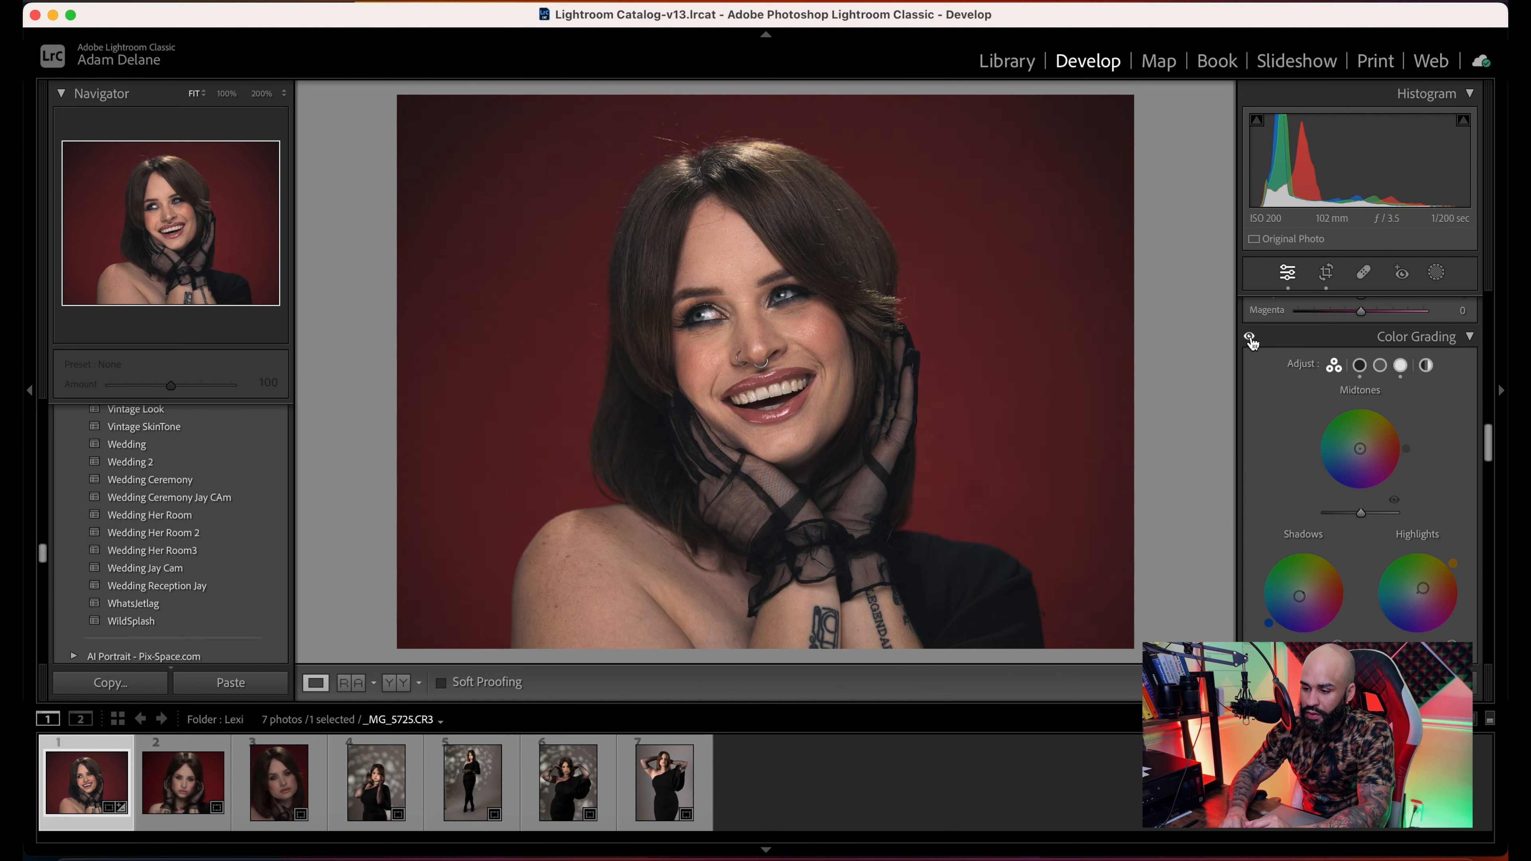
- Try a green shadow tint in Color Grading, and settle on orange shadows with blue highlights
drag(1298, 596, 1303, 586)
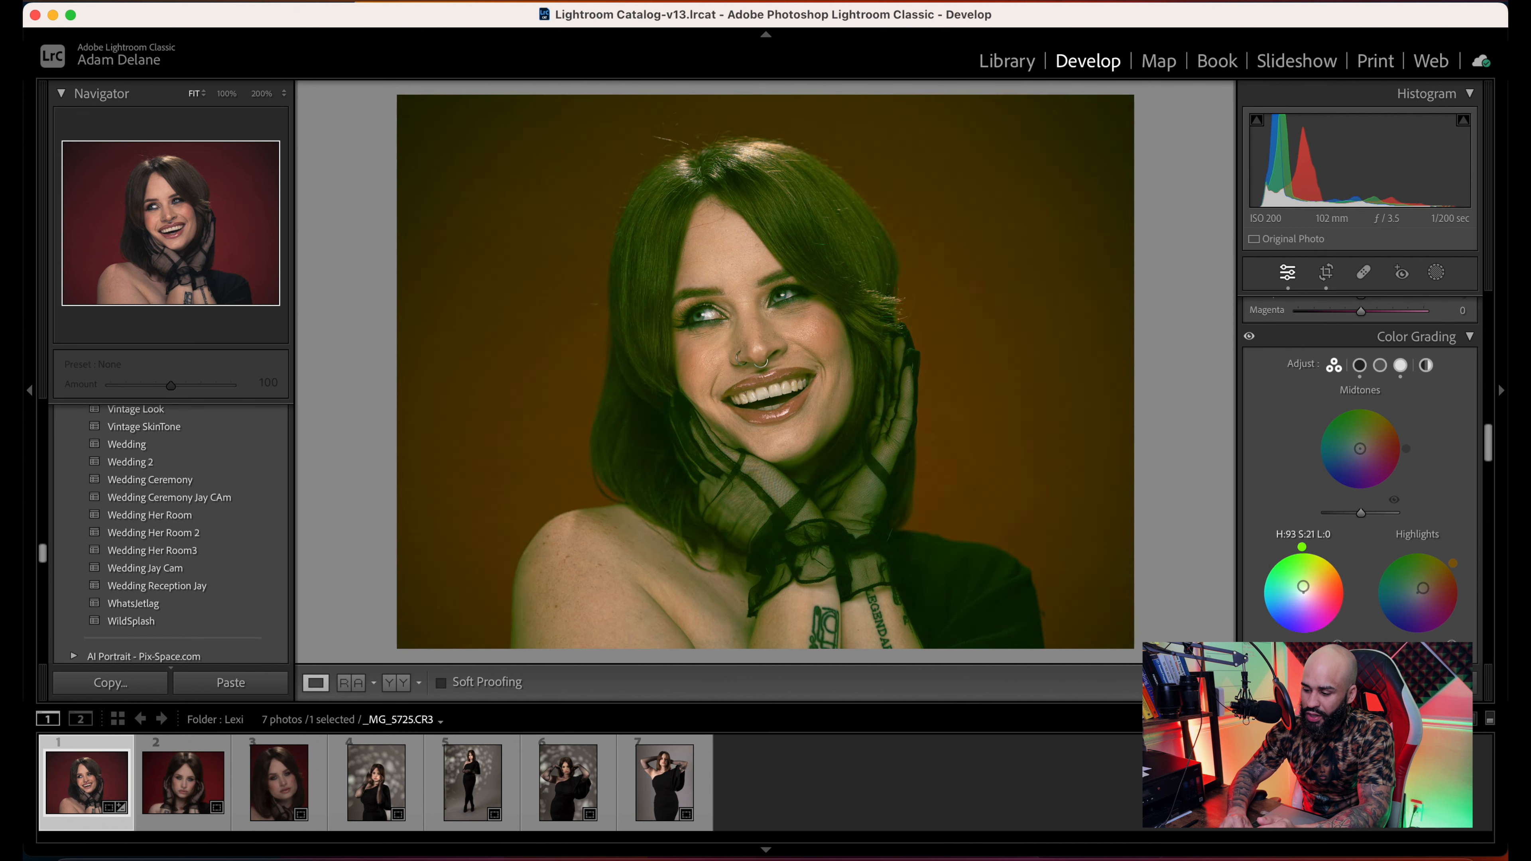
key(super+z)
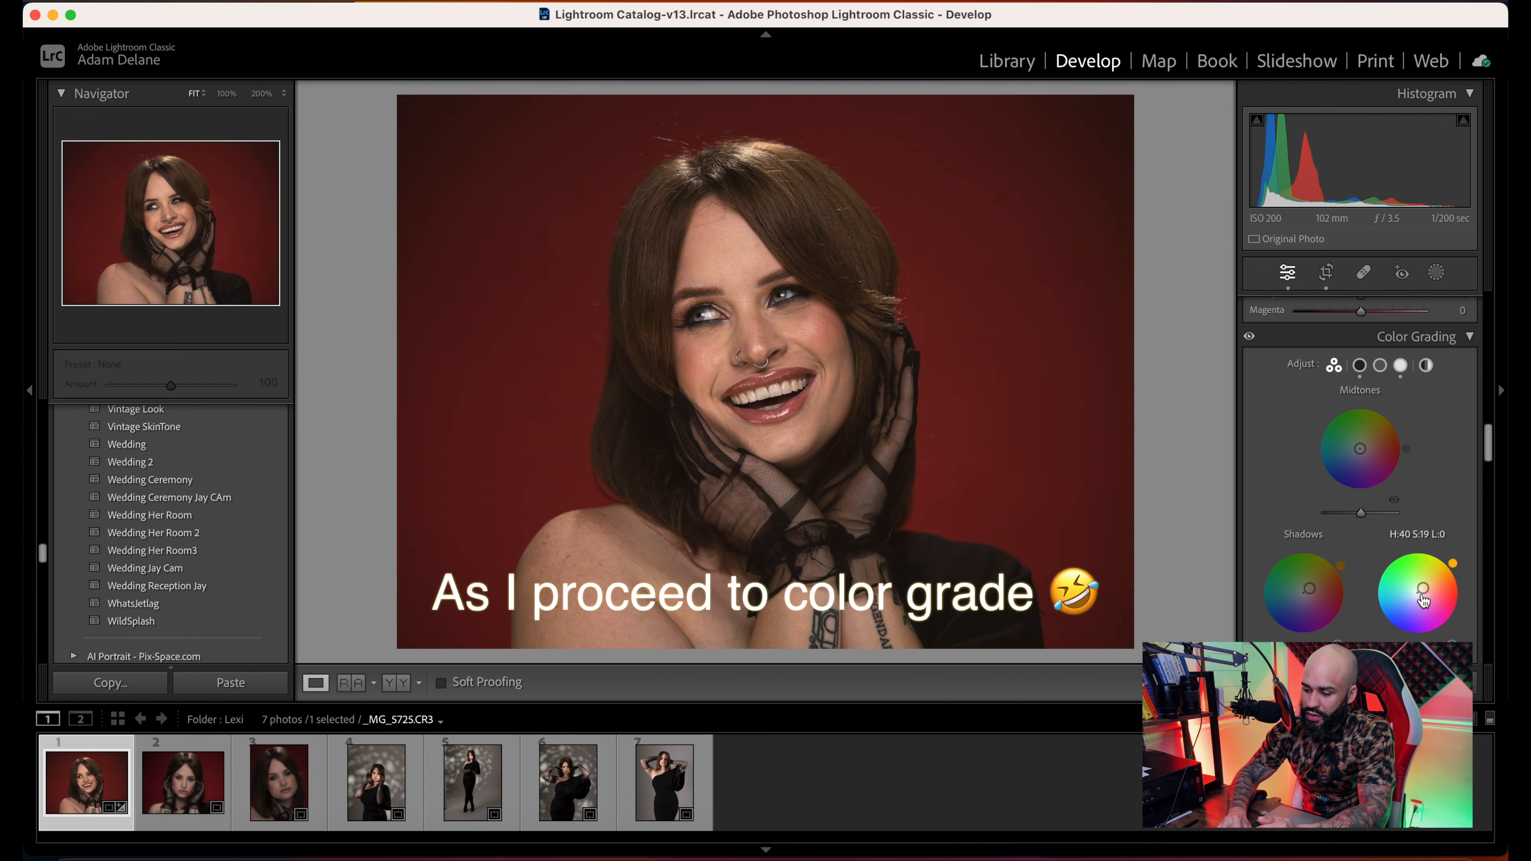
drag(1423, 599, 1414, 597)
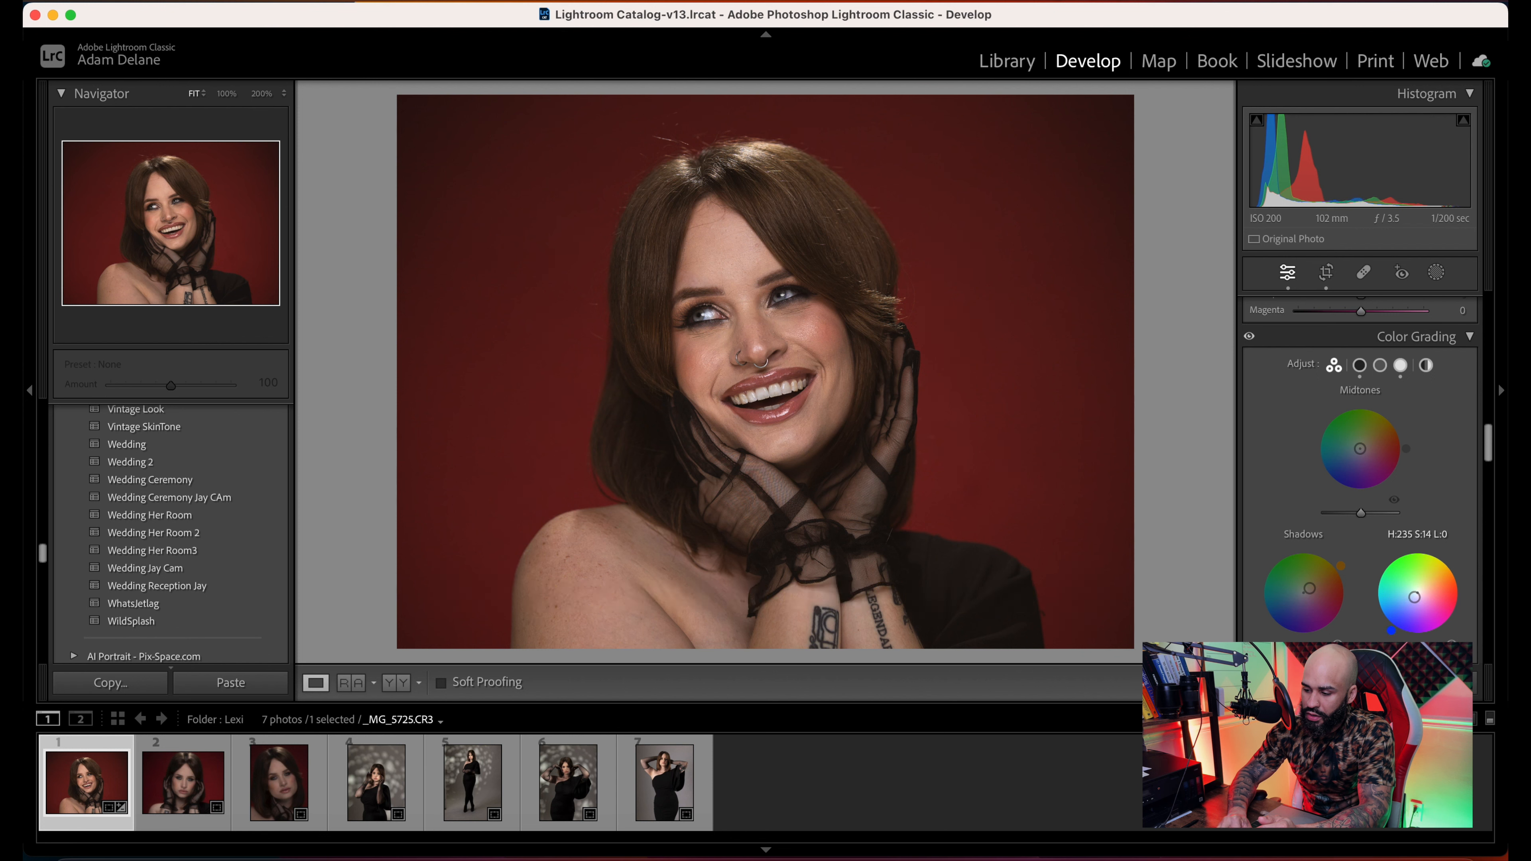
- Compare the portrait with Color Grading off and on, and inspect the face at 100% zoom
click(1249, 337)
click(1248, 338)
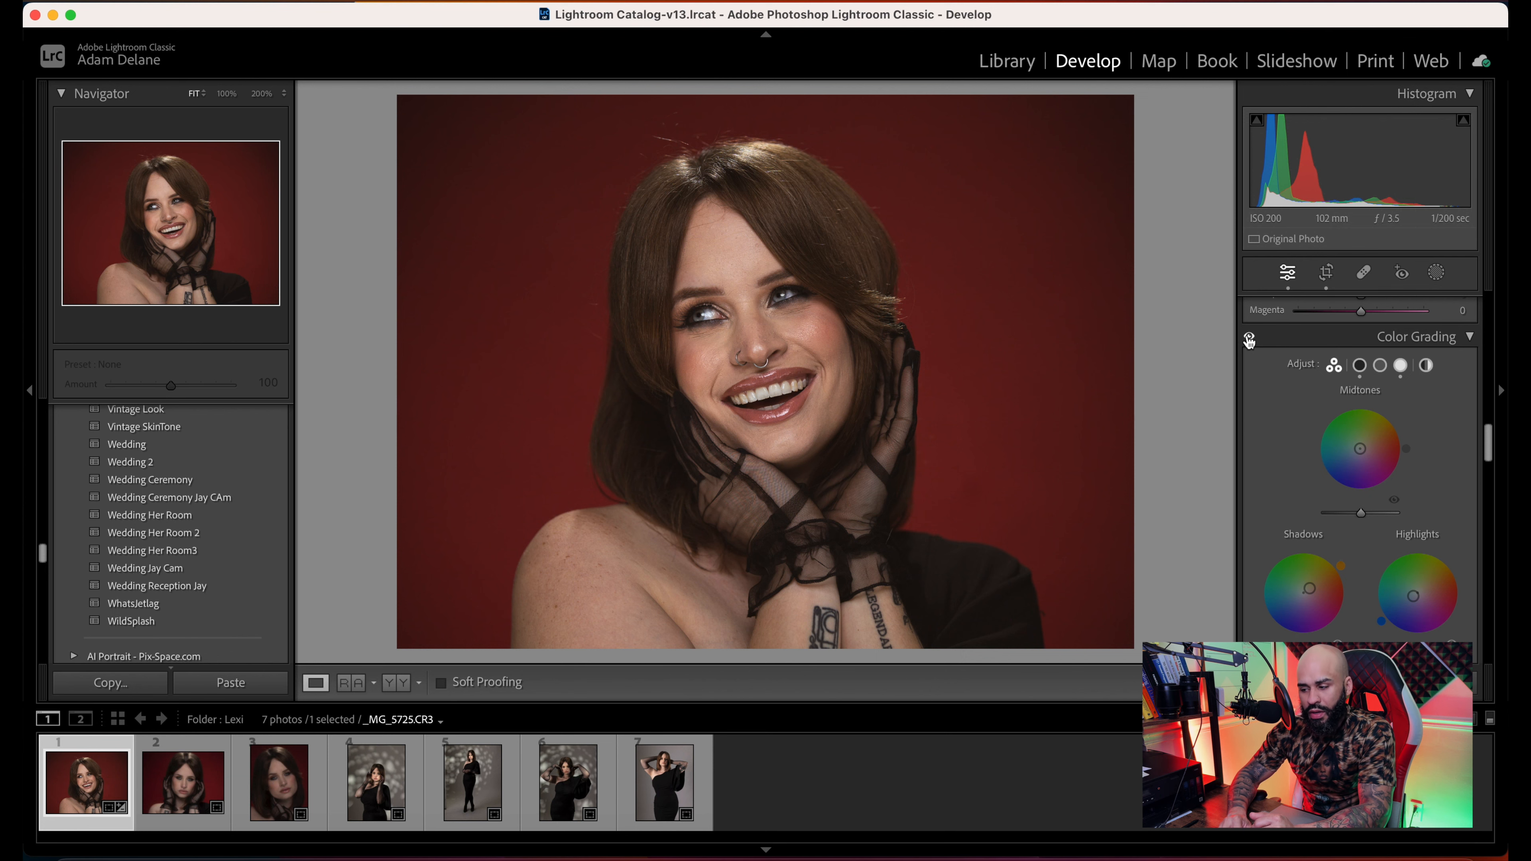
click(1247, 336)
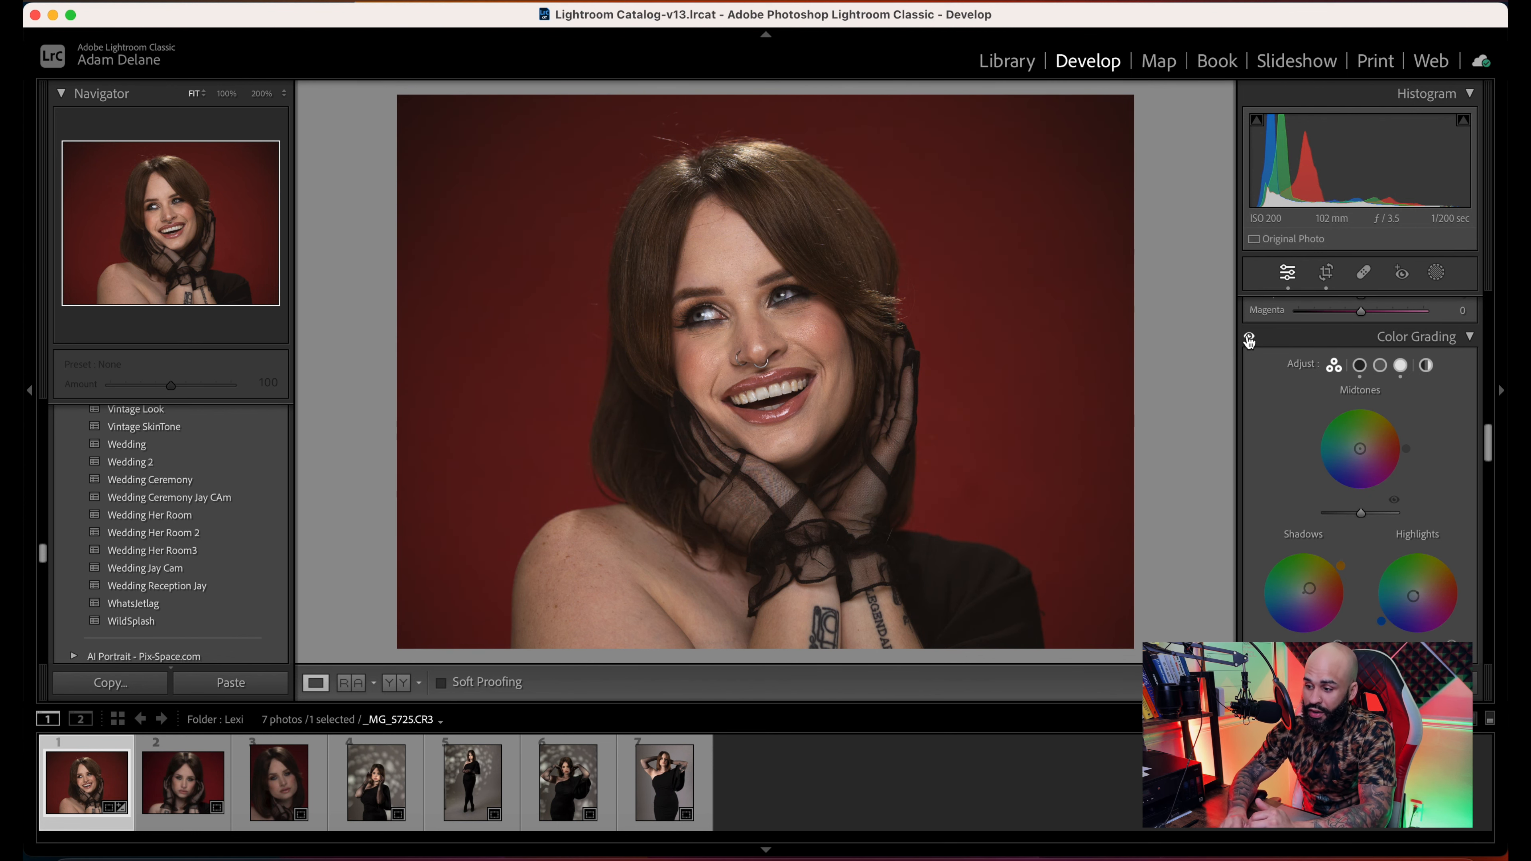
click(1247, 336)
click(579, 351)
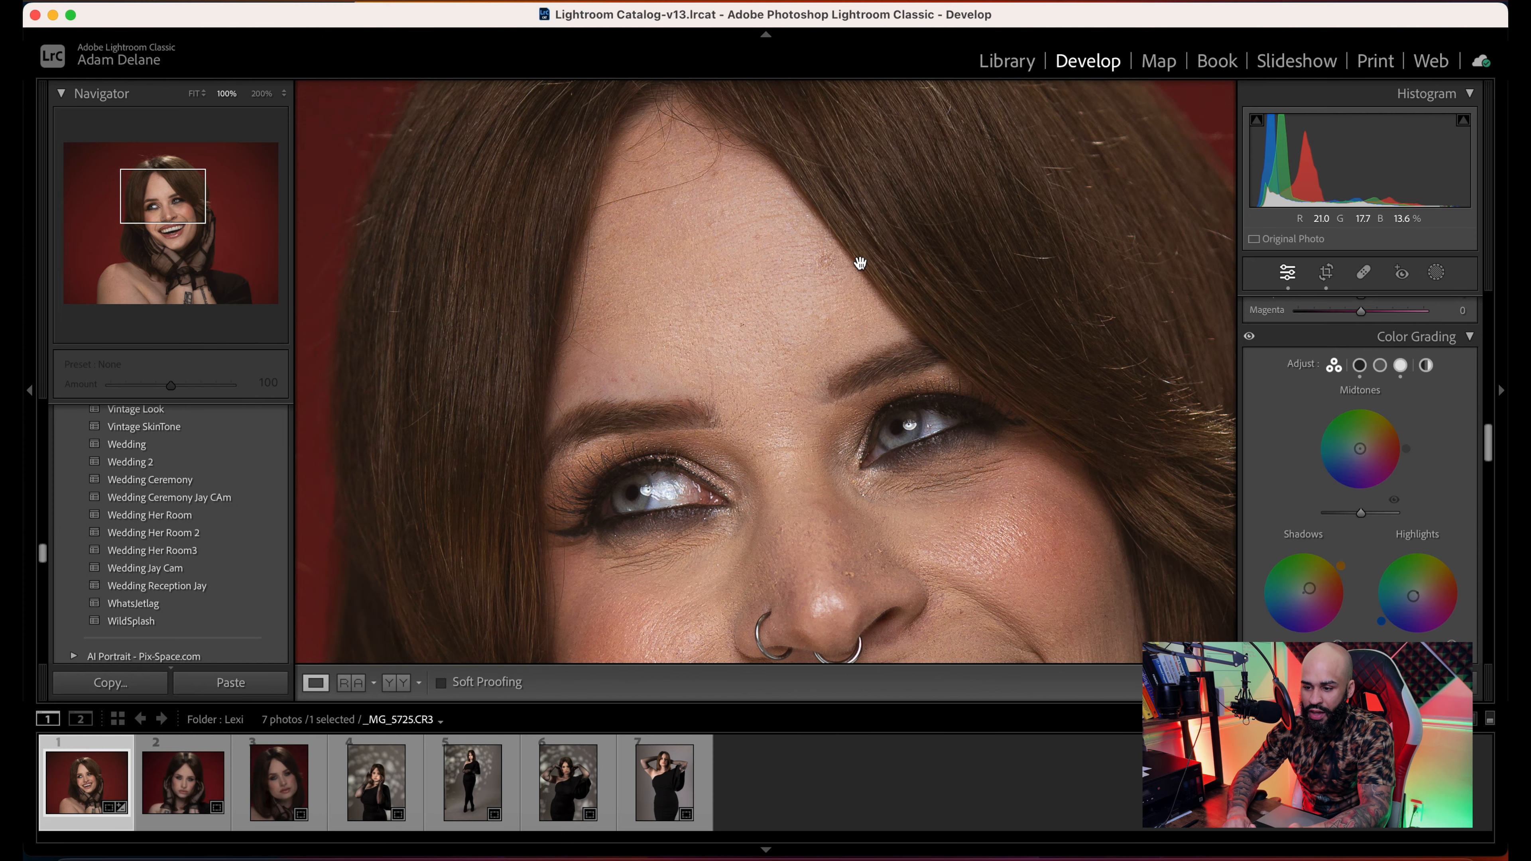
- Compare Color Grading off and on for the face at 100% zoom and for the full portrait
scroll(855, 259, up, 3)
click(1248, 337)
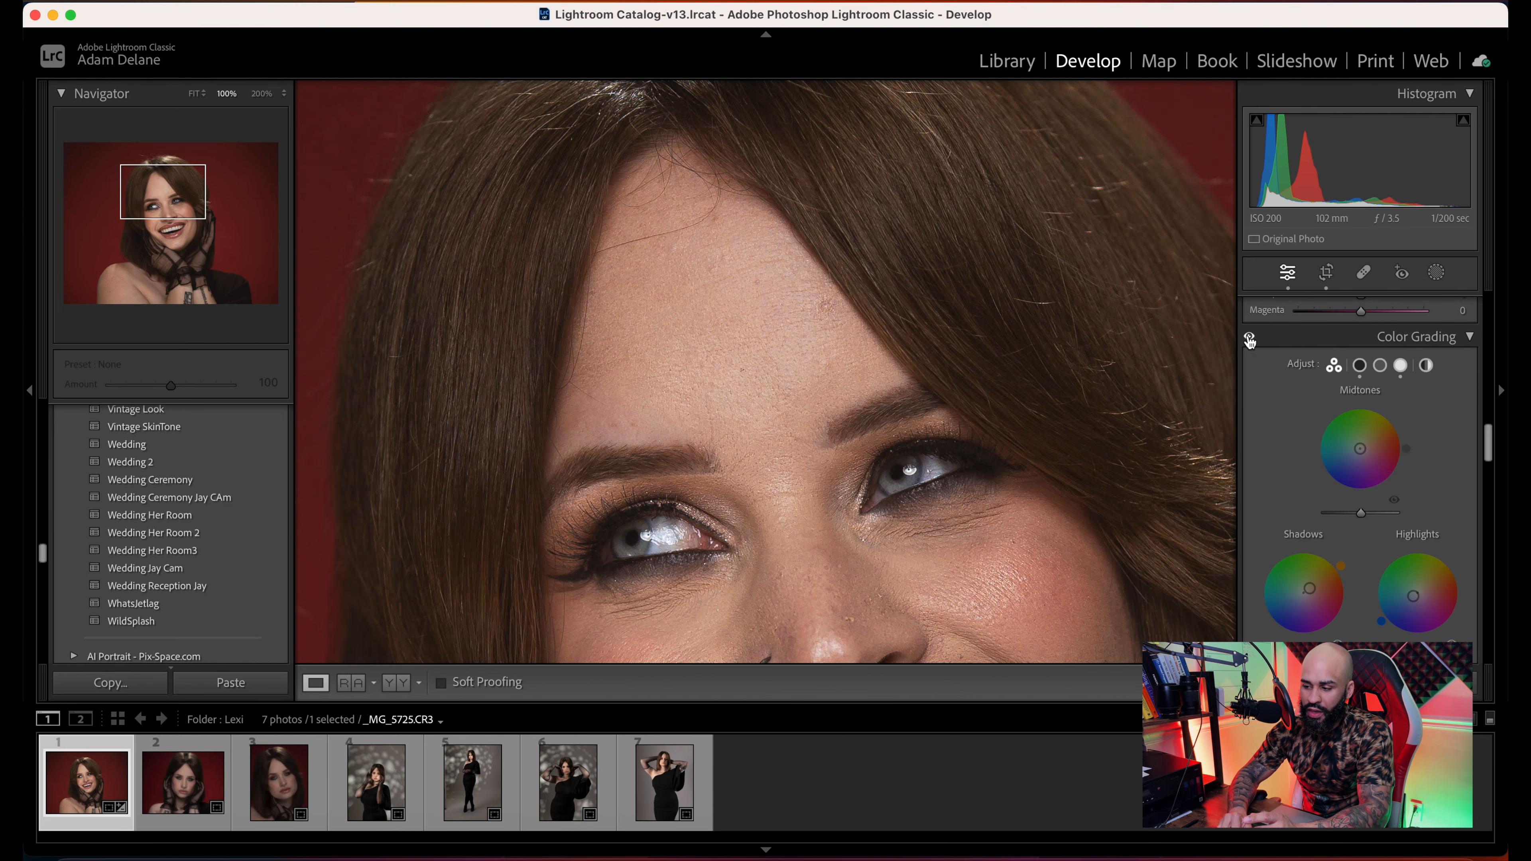
click(1186, 529)
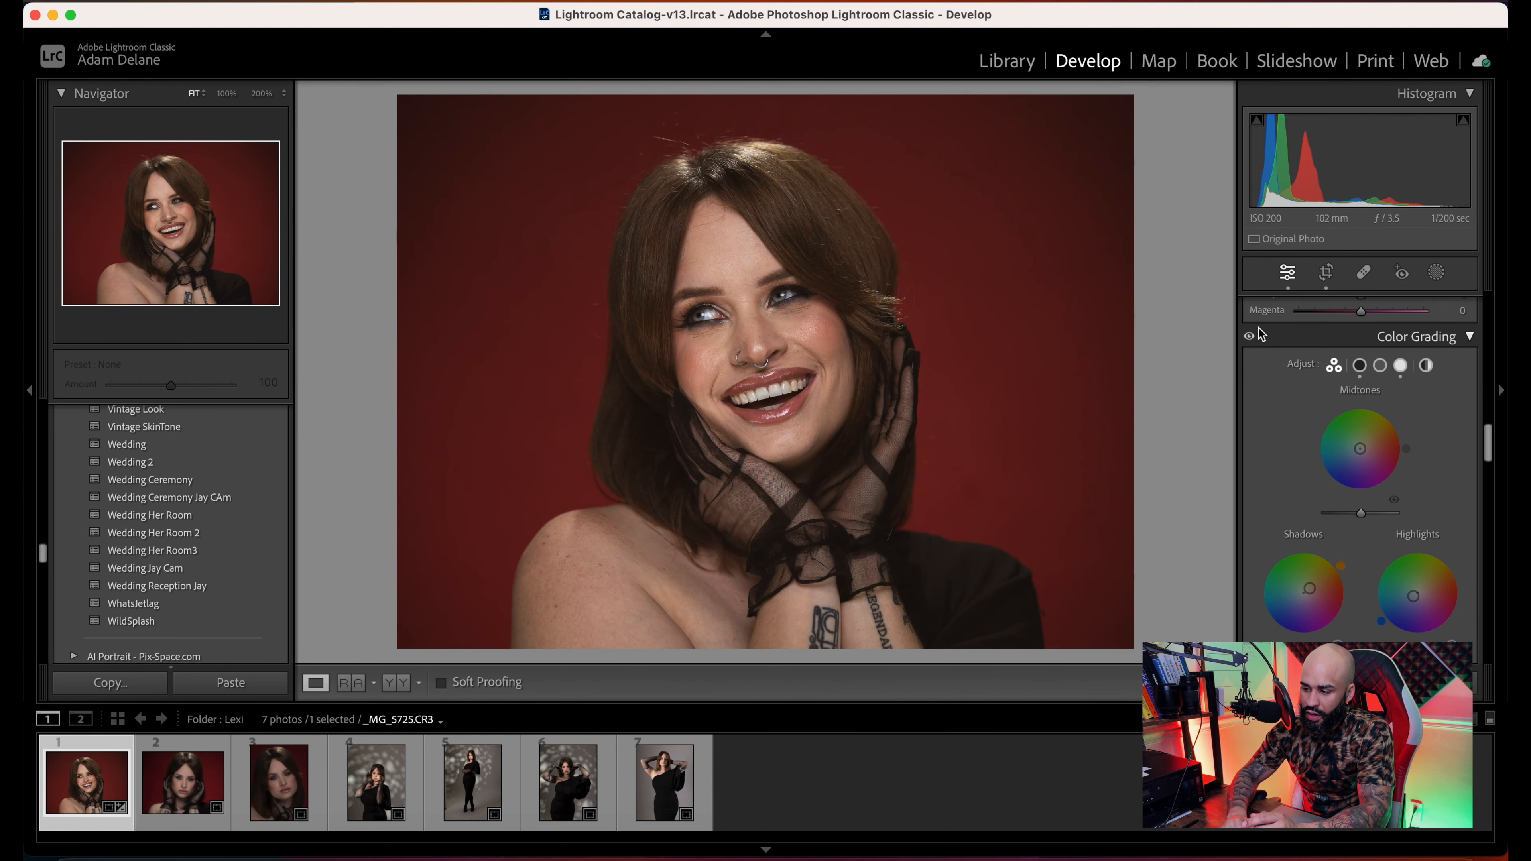
click(1250, 338)
key(z)
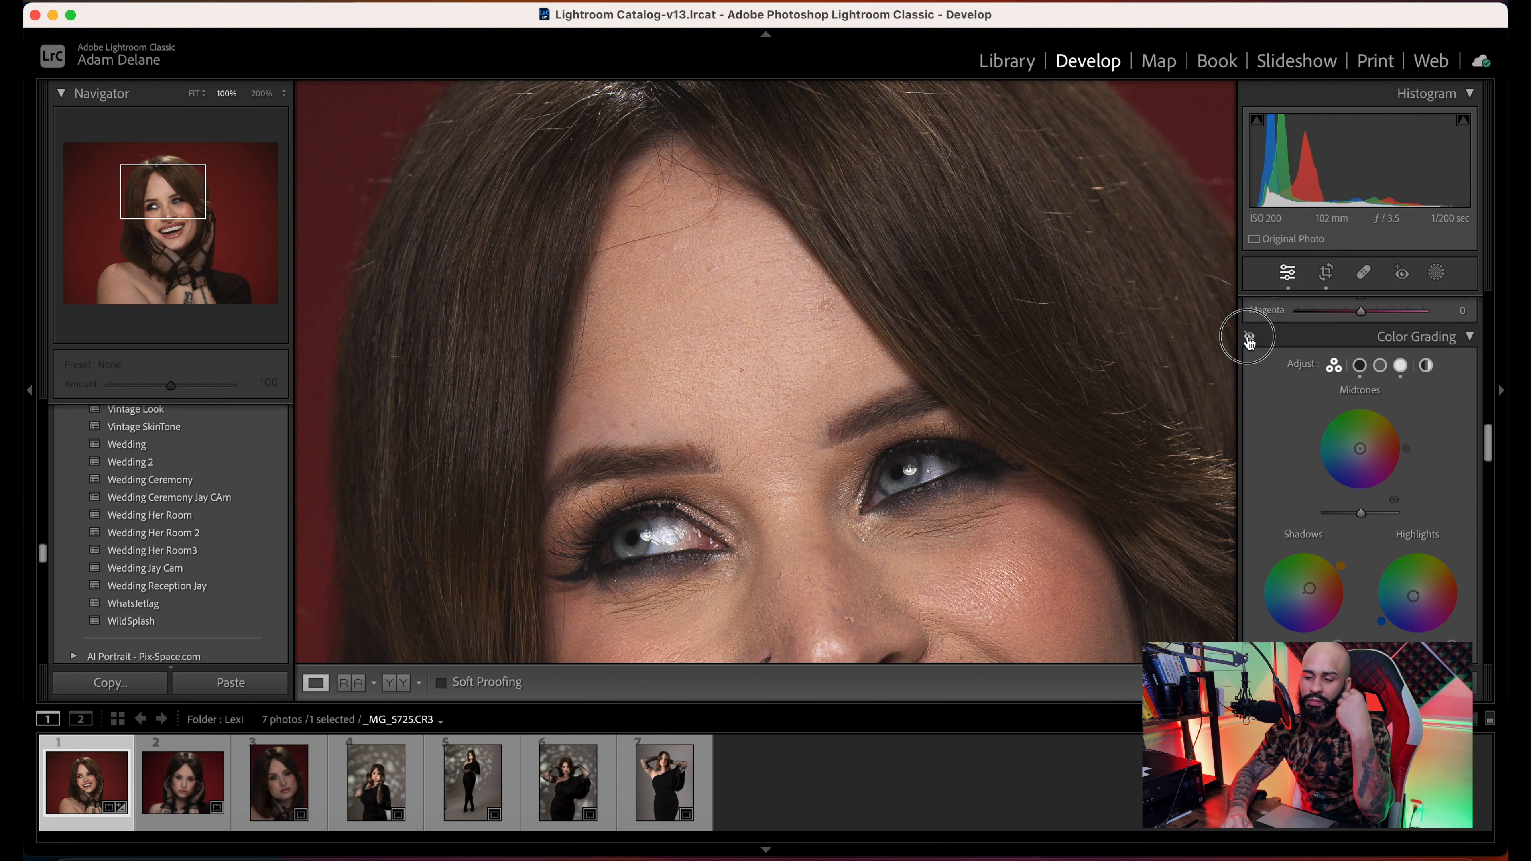
click(841, 229)
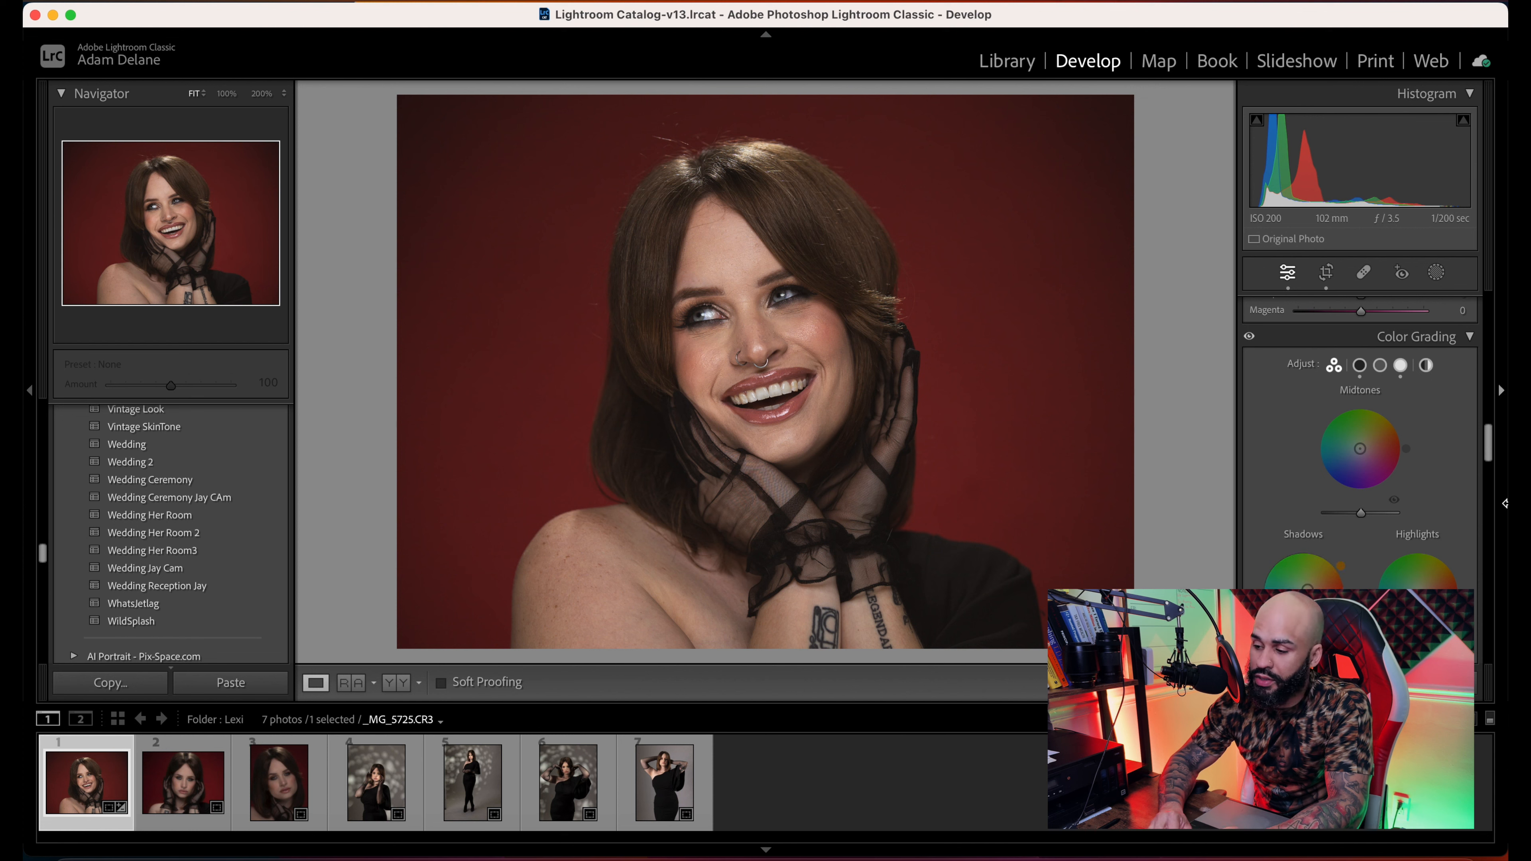
- Try a sharpening amount of 96, check it on the forehead at 100% zoom, and settle on 67
drag(1485, 465, 1485, 469)
scroll(1349, 386, down, 10)
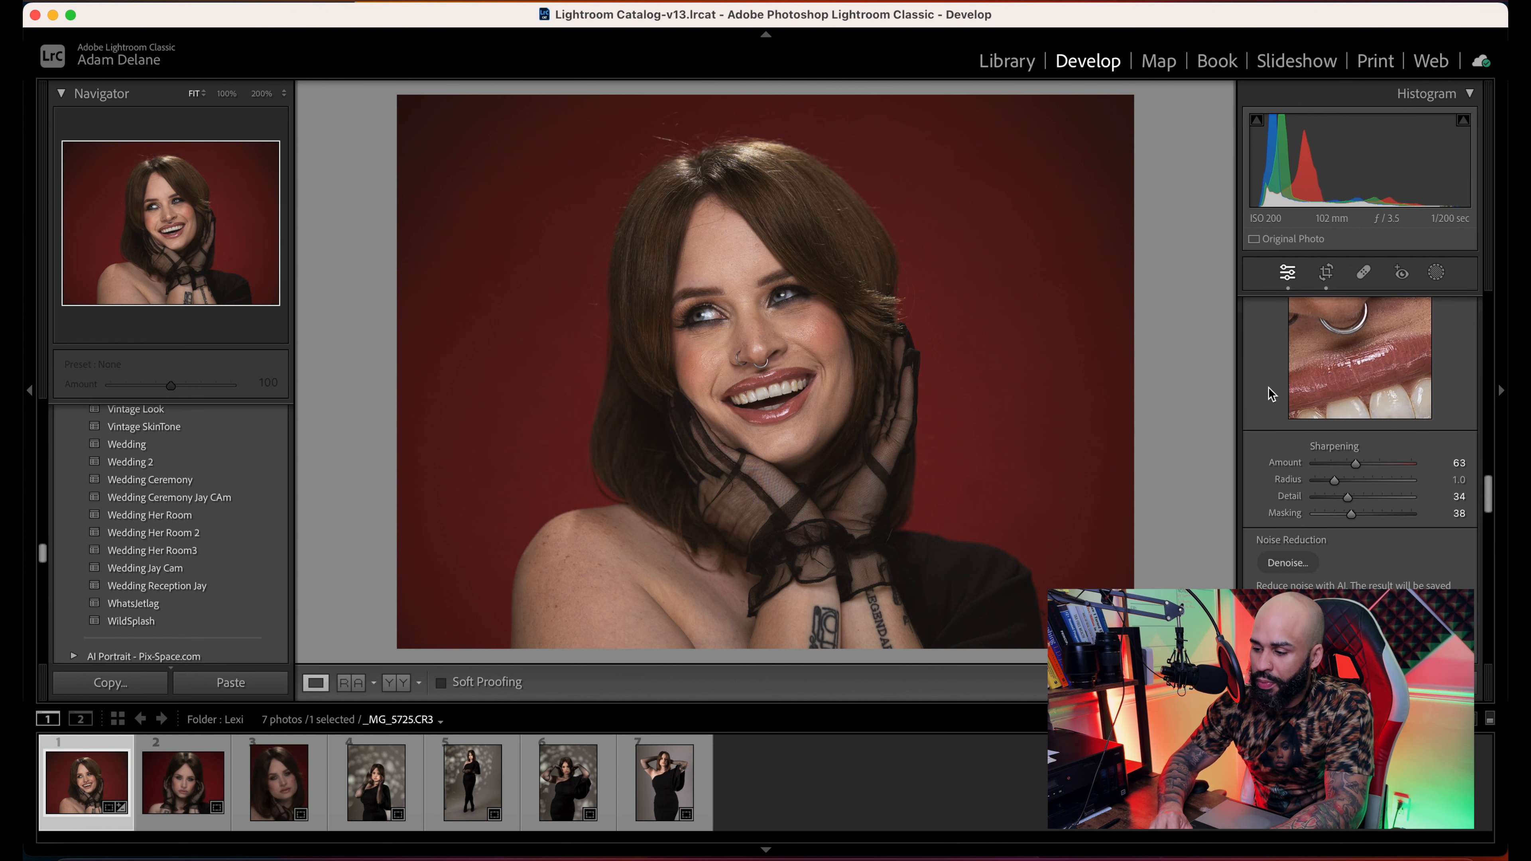
scroll(1267, 386, up, 2)
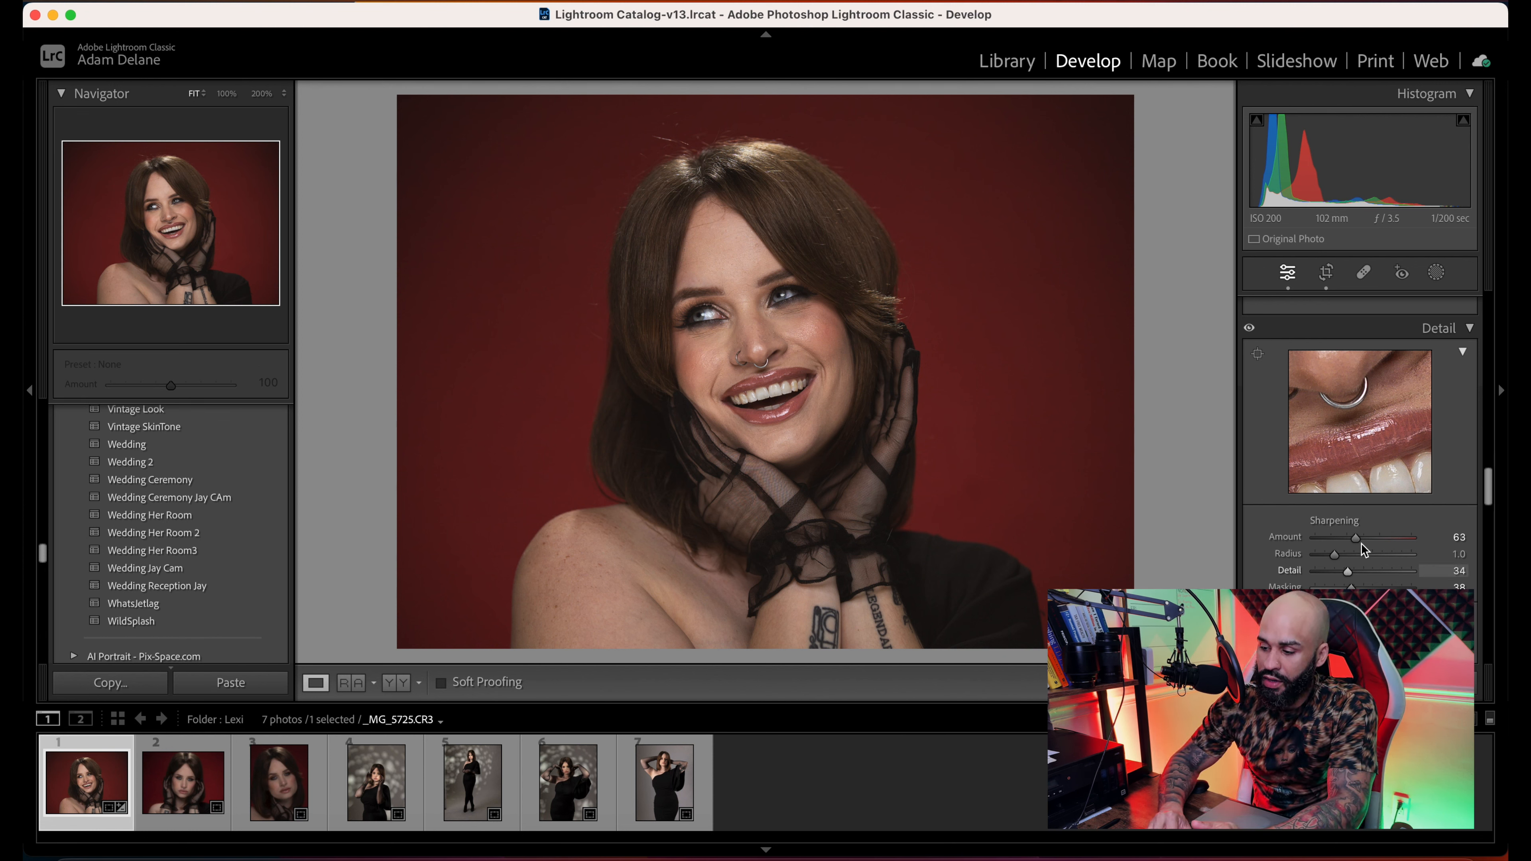
drag(1357, 538, 1372, 543)
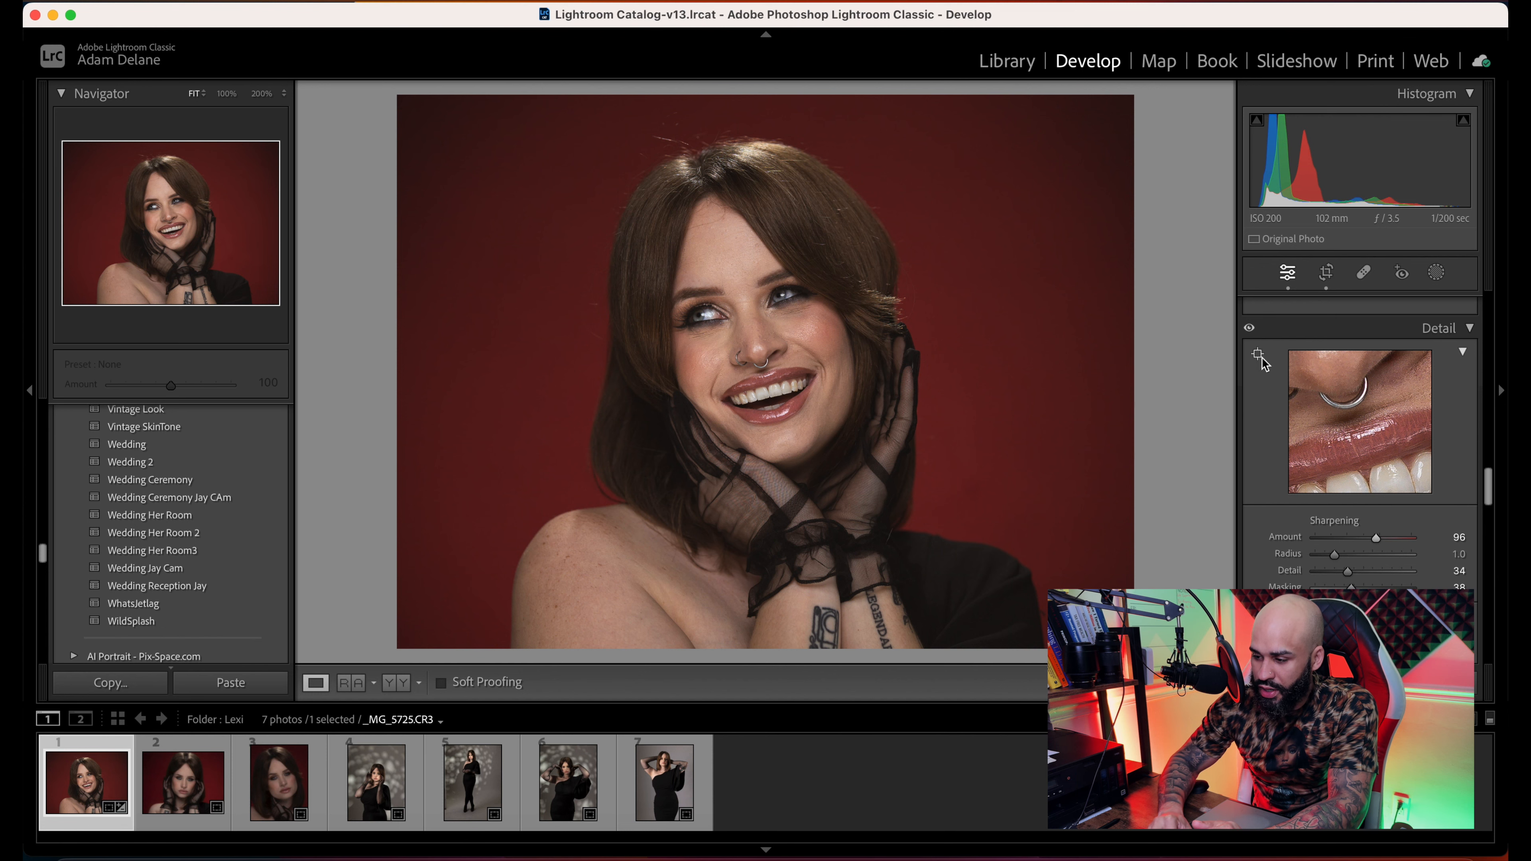
click(740, 266)
drag(1340, 445, 1347, 394)
key(z)
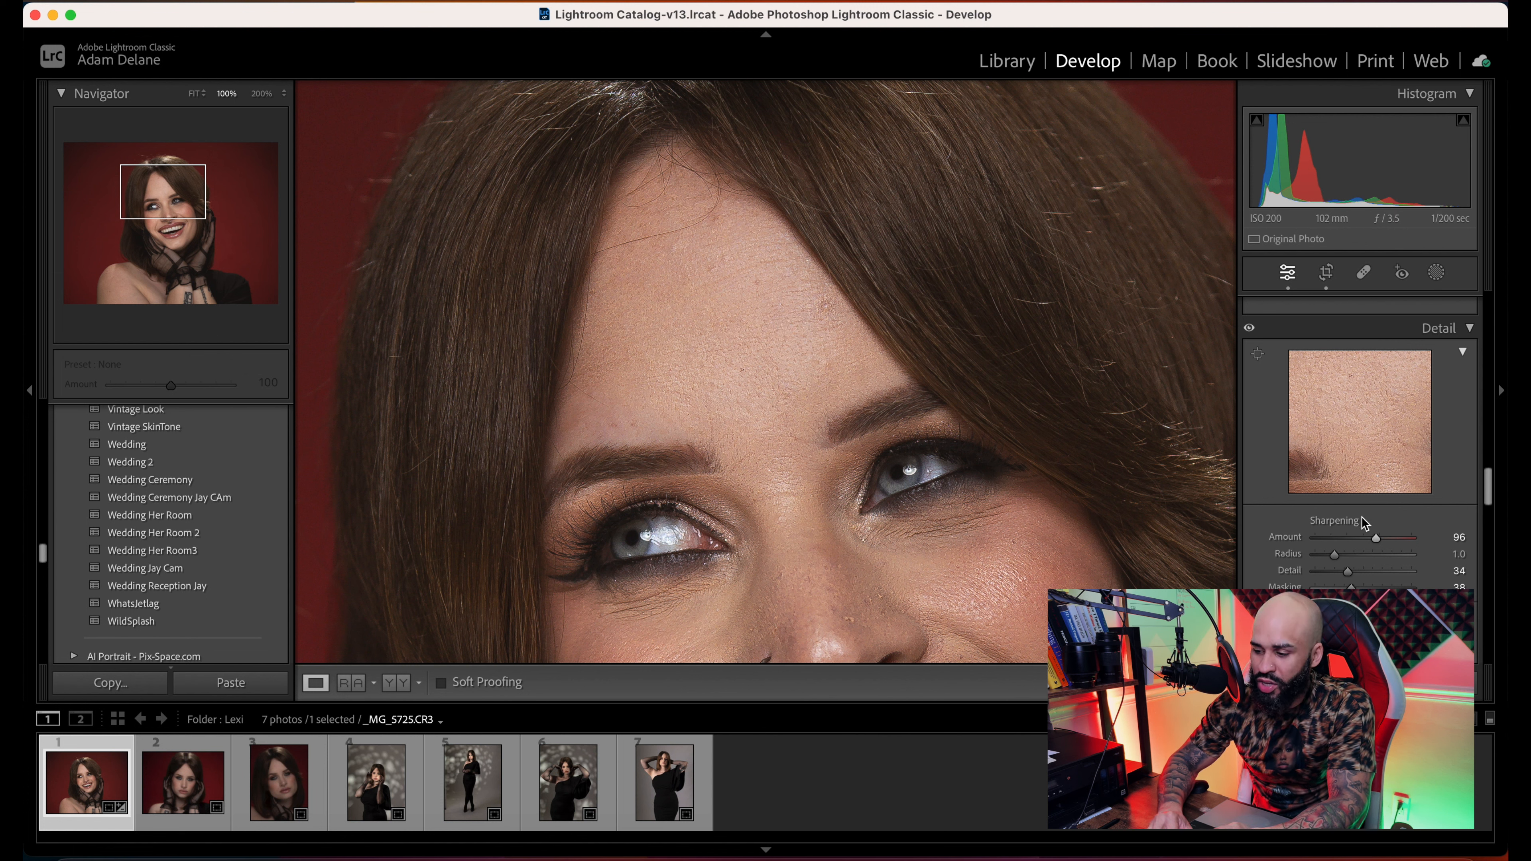
drag(1375, 537, 1358, 540)
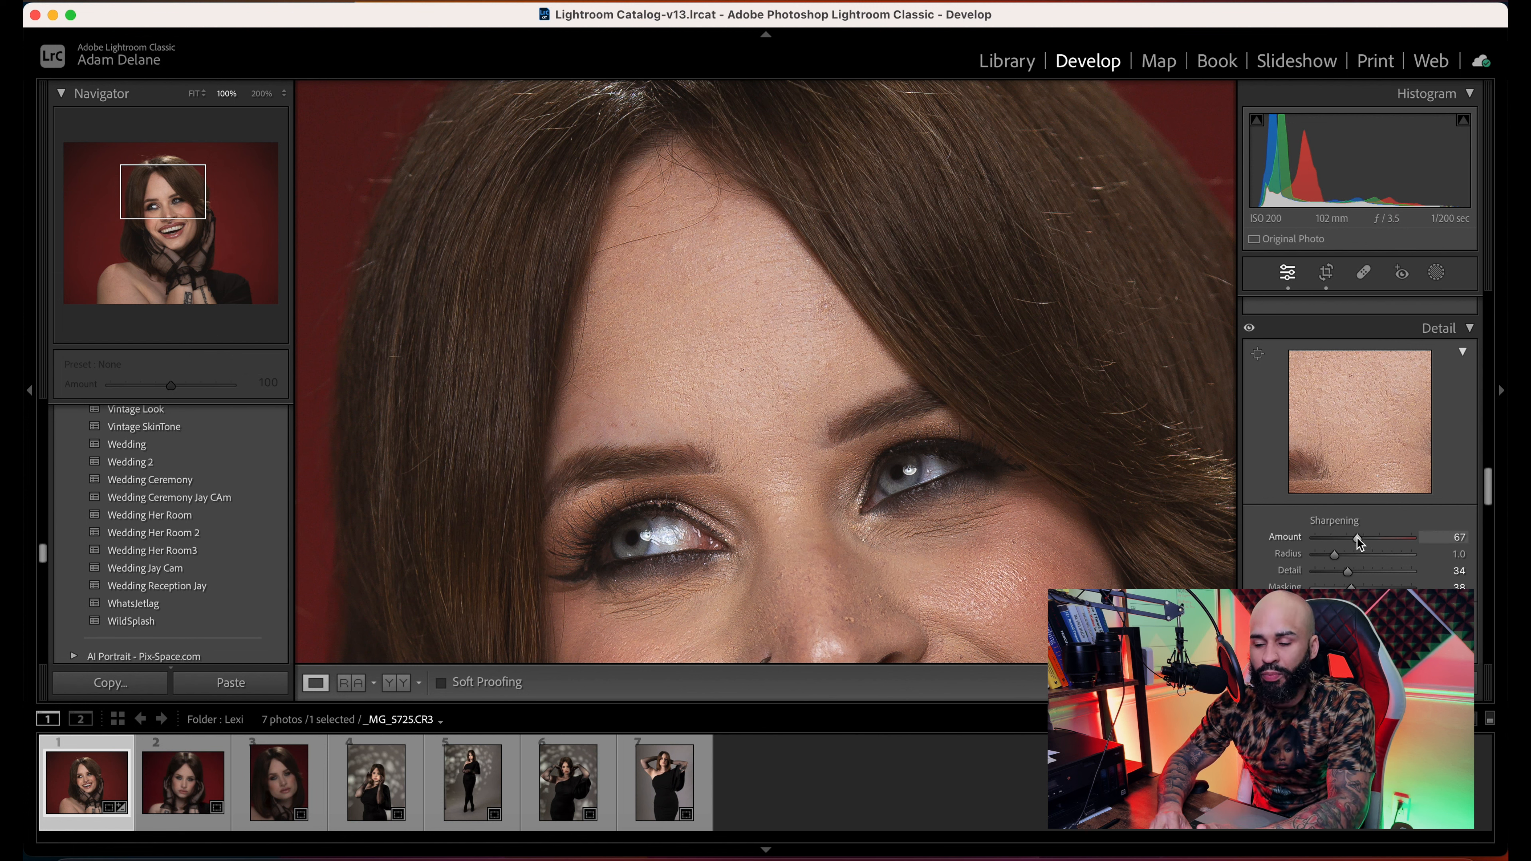
- Try a sharpening masking value of 72 and inspect the face at 100% zoom
scroll(1333, 579, down, 5)
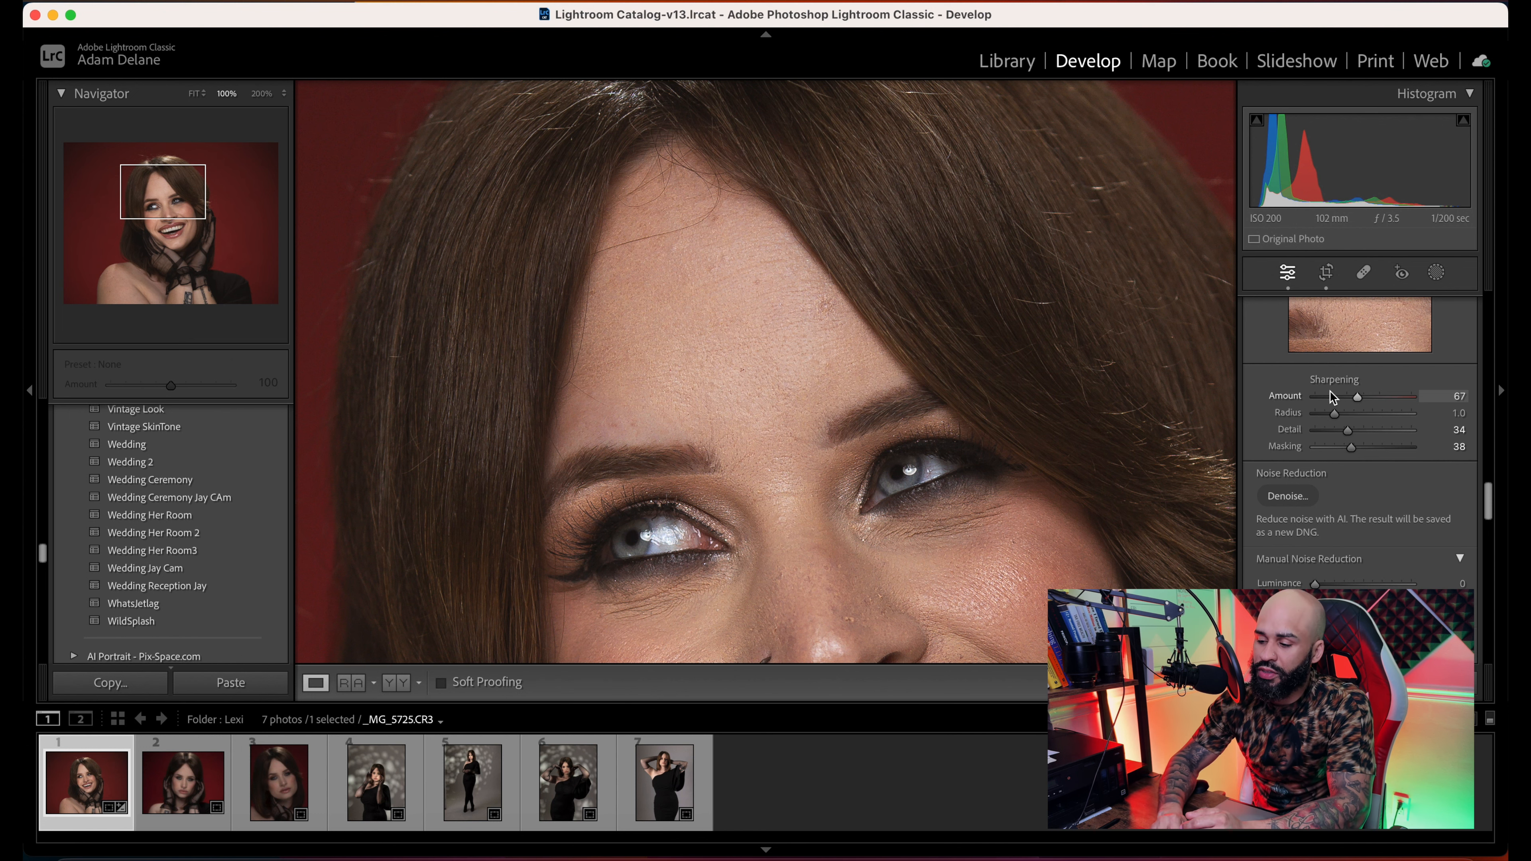
key(alt)
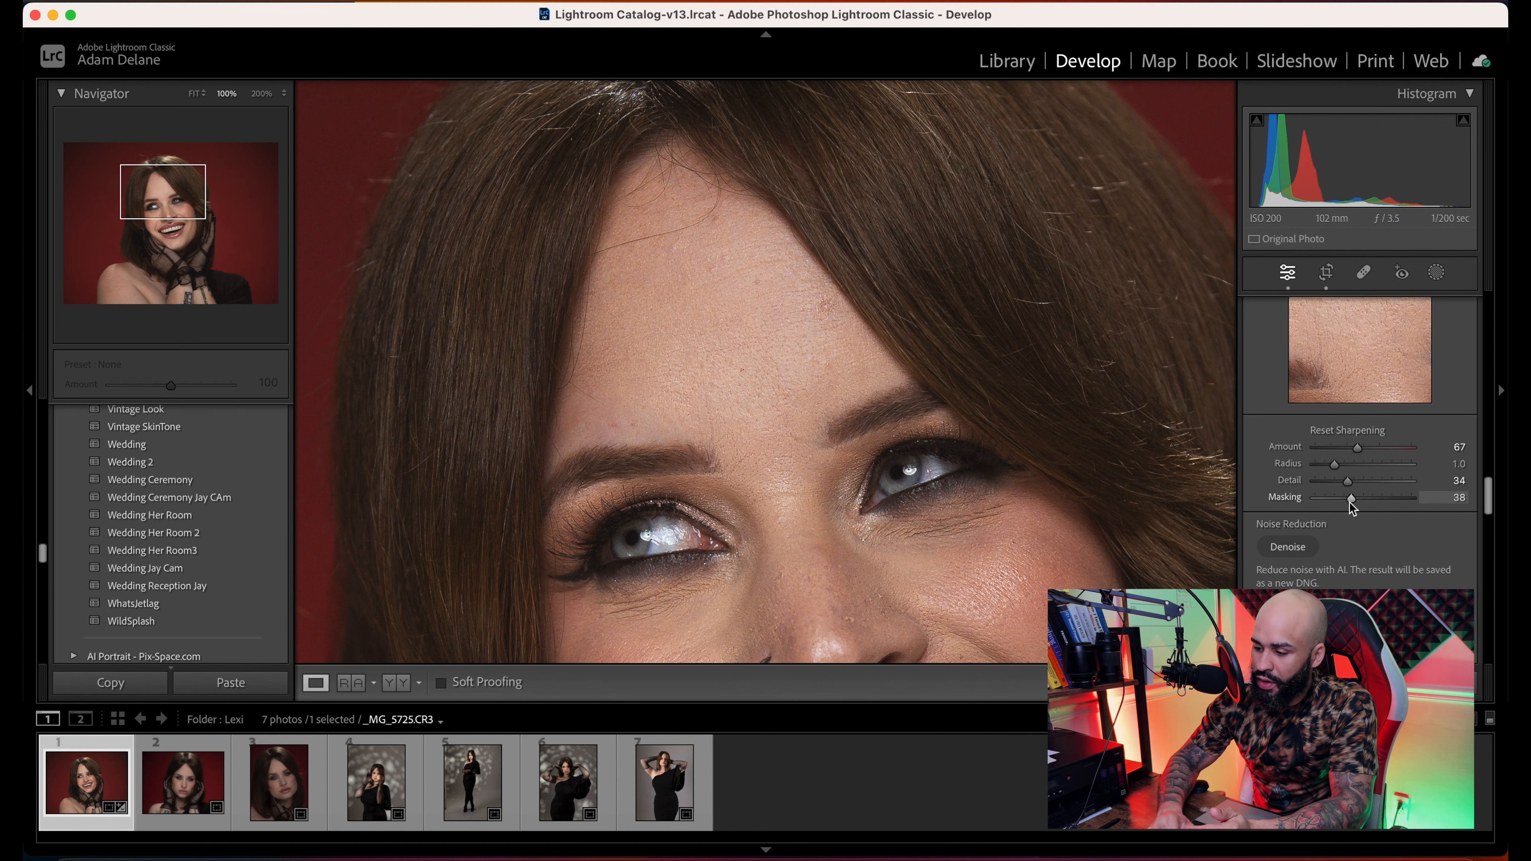
alt+click(1350, 500)
click(943, 415)
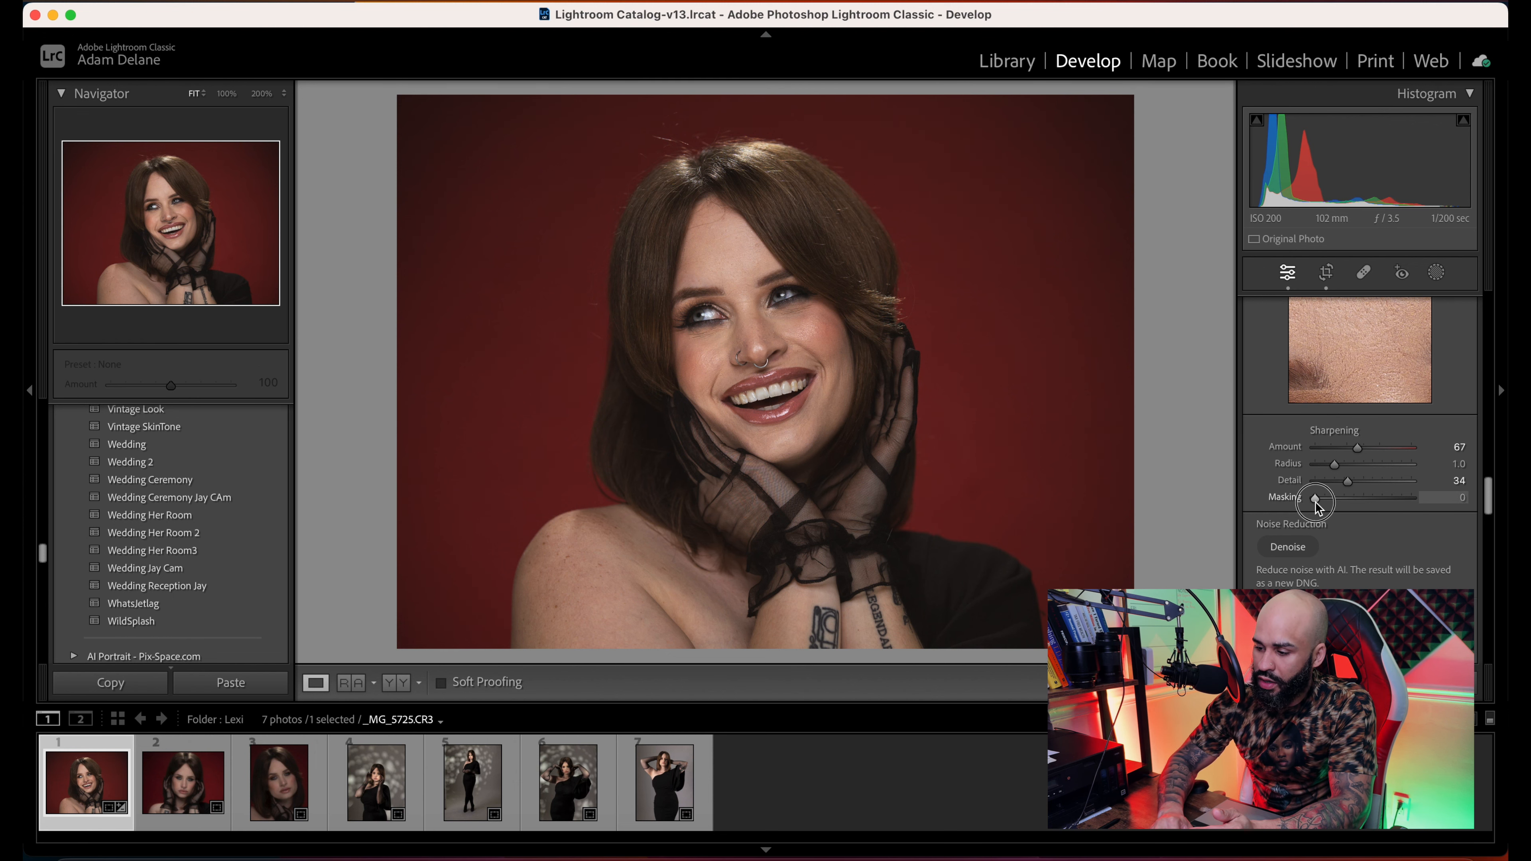
drag(1315, 502, 1384, 499)
key(z)
scroll(850, 414, down, 5)
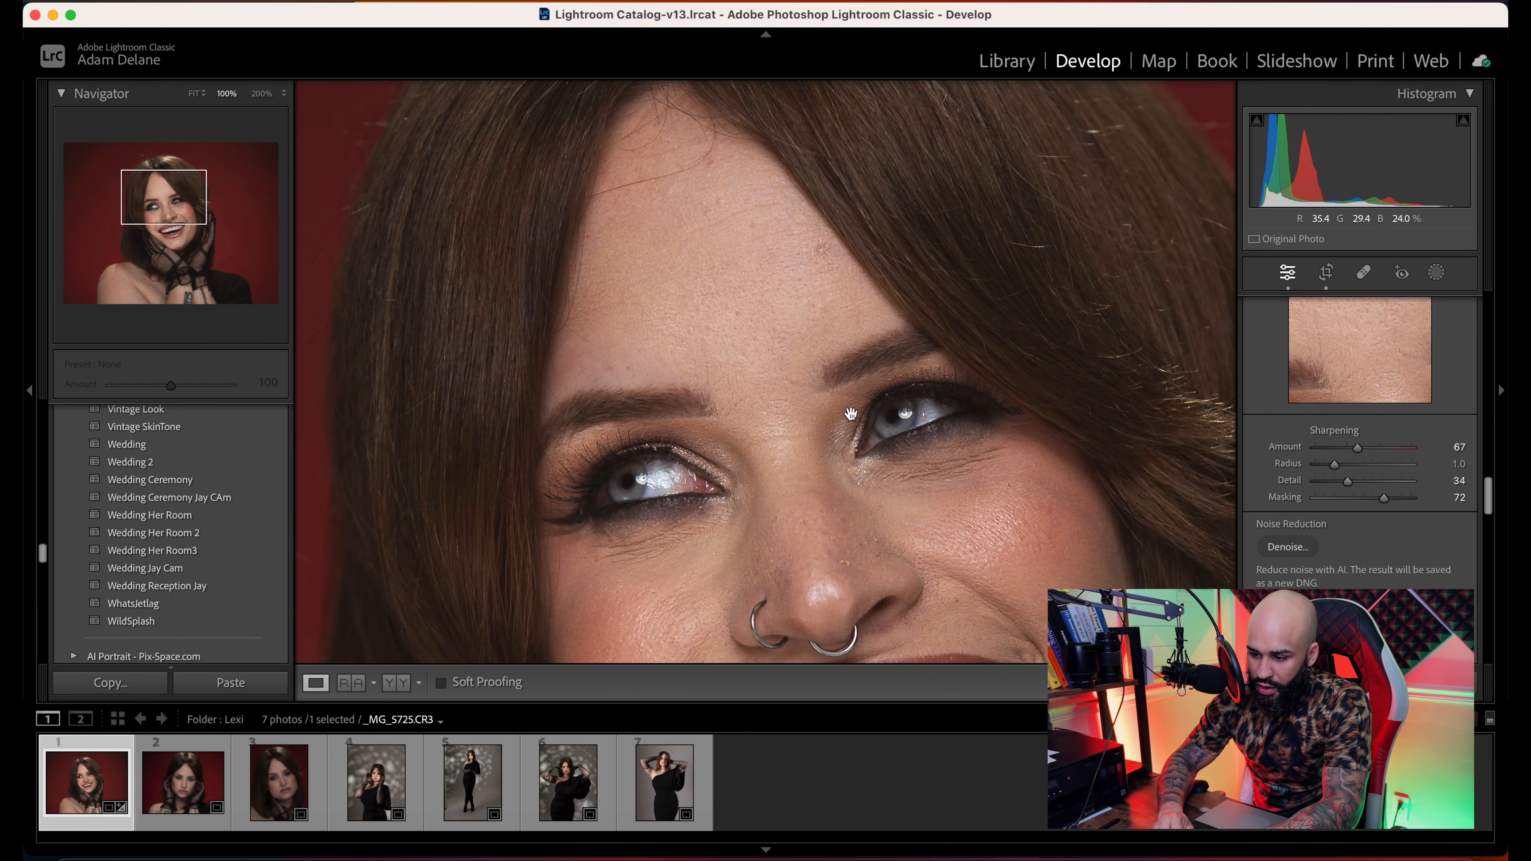
scroll(1257, 420, up, 3)
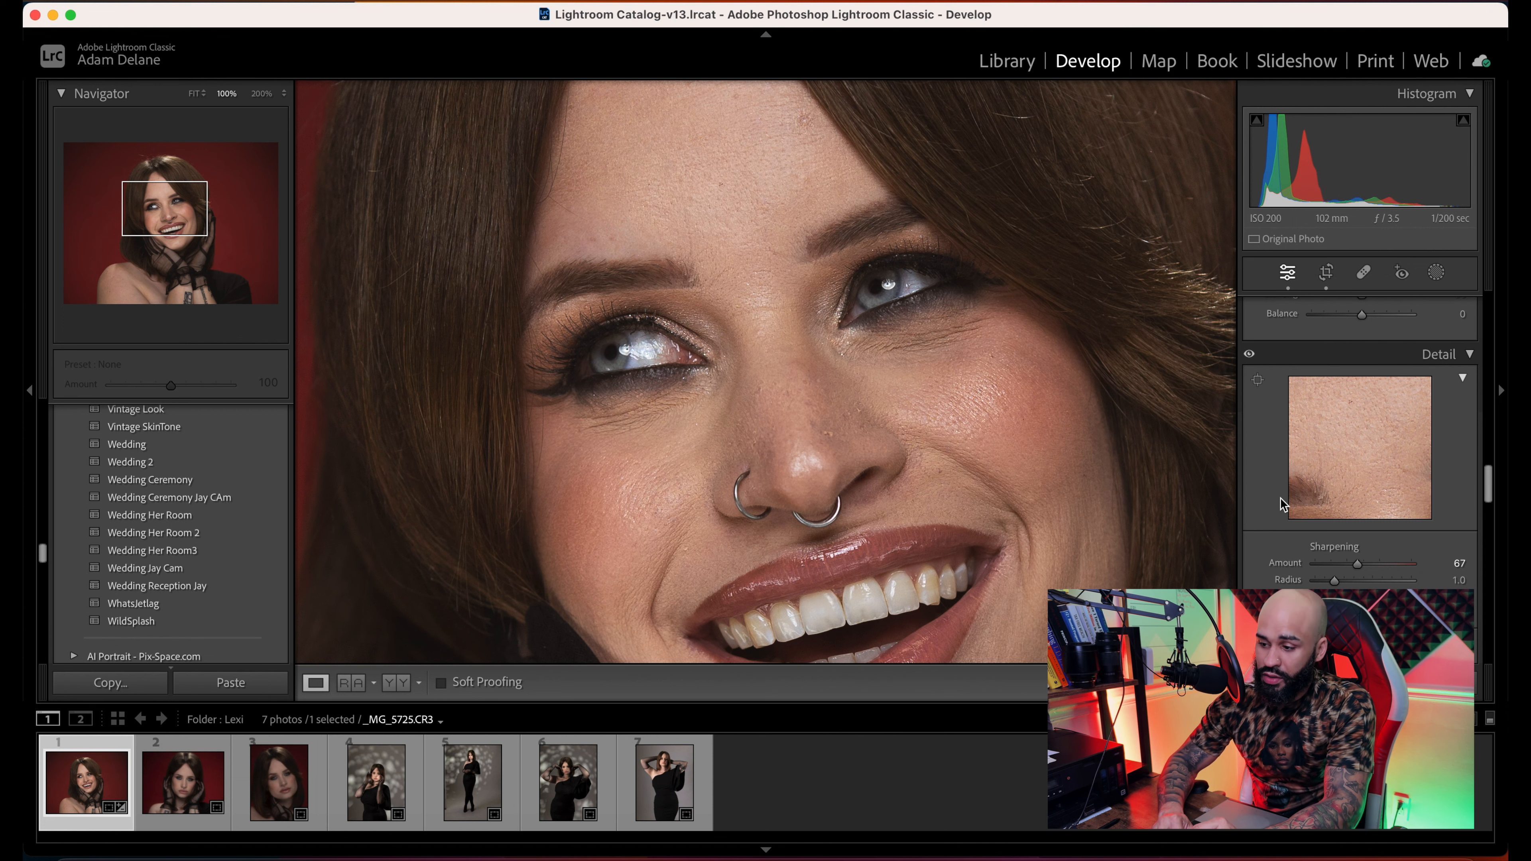
- Set the sharpening masking to 29 and check the eye in the detail preview and the face at 100% zoom
key(z)
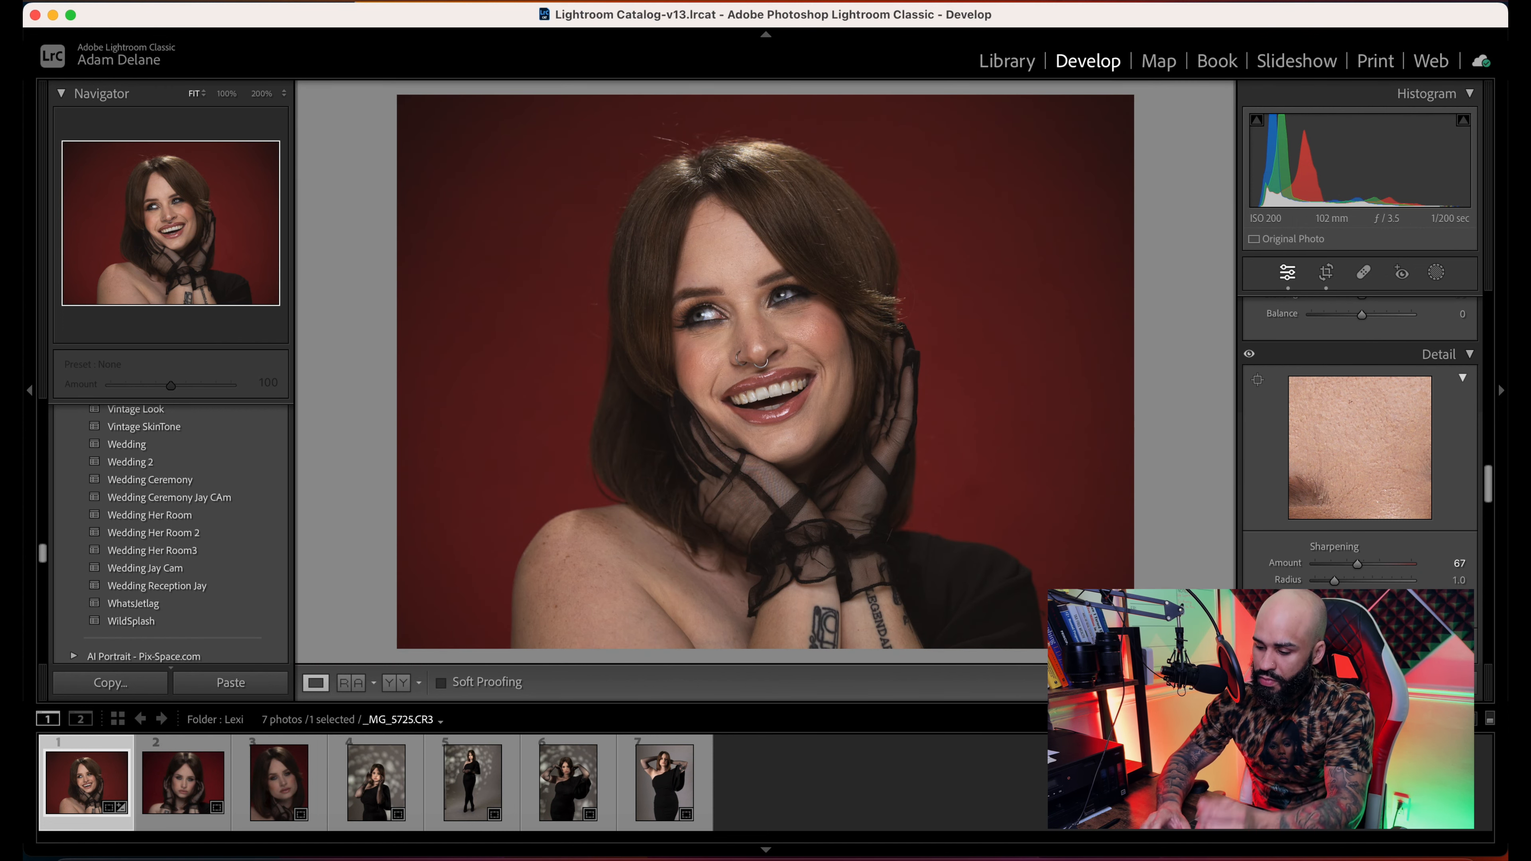
key(alt)
drag(1400, 614, 1345, 613)
click(734, 298)
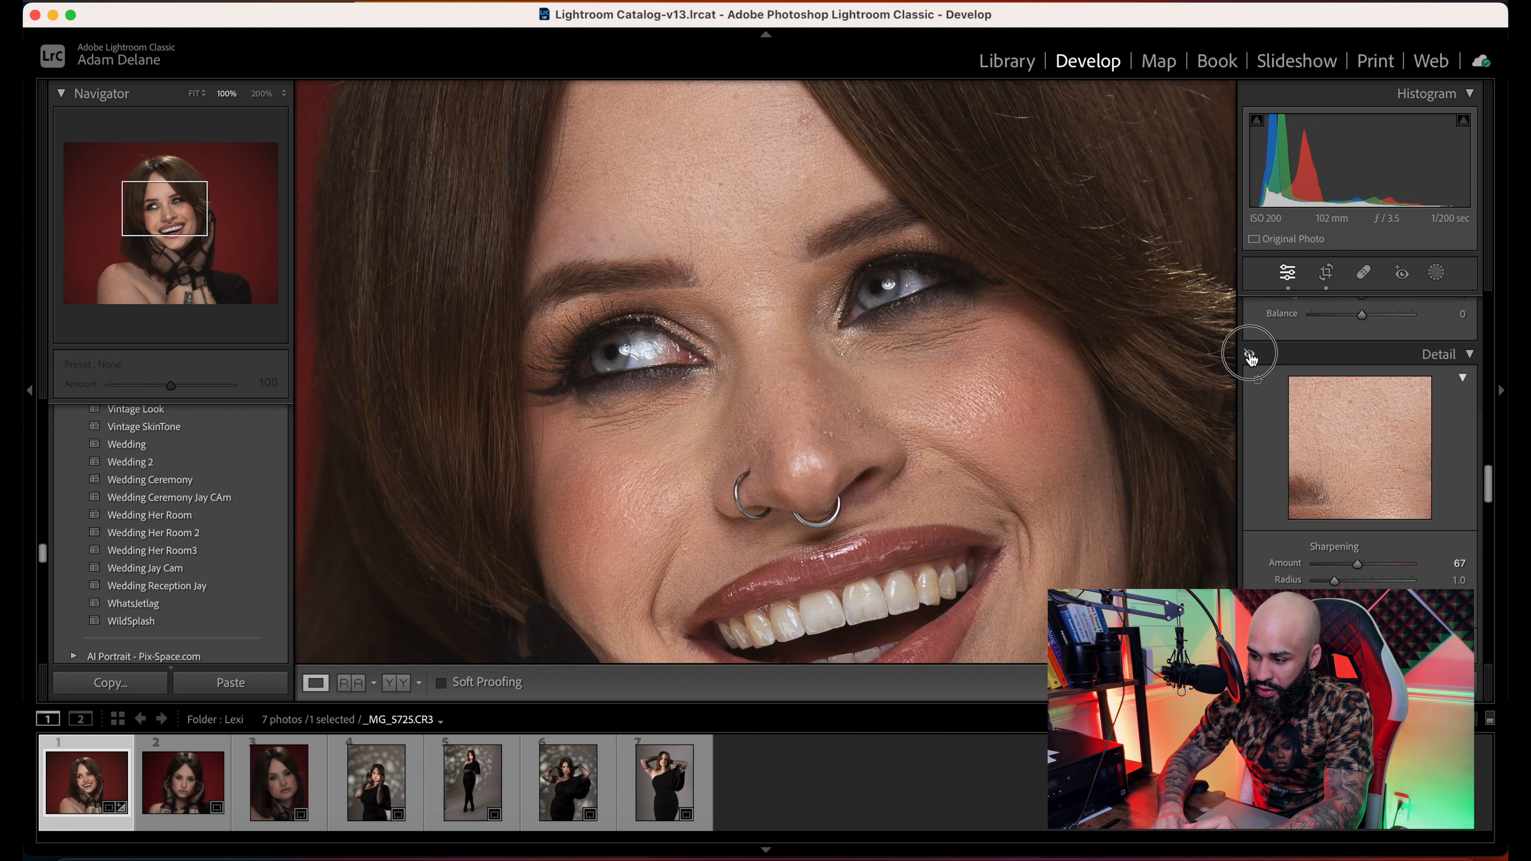
drag(1339, 482, 1371, 397)
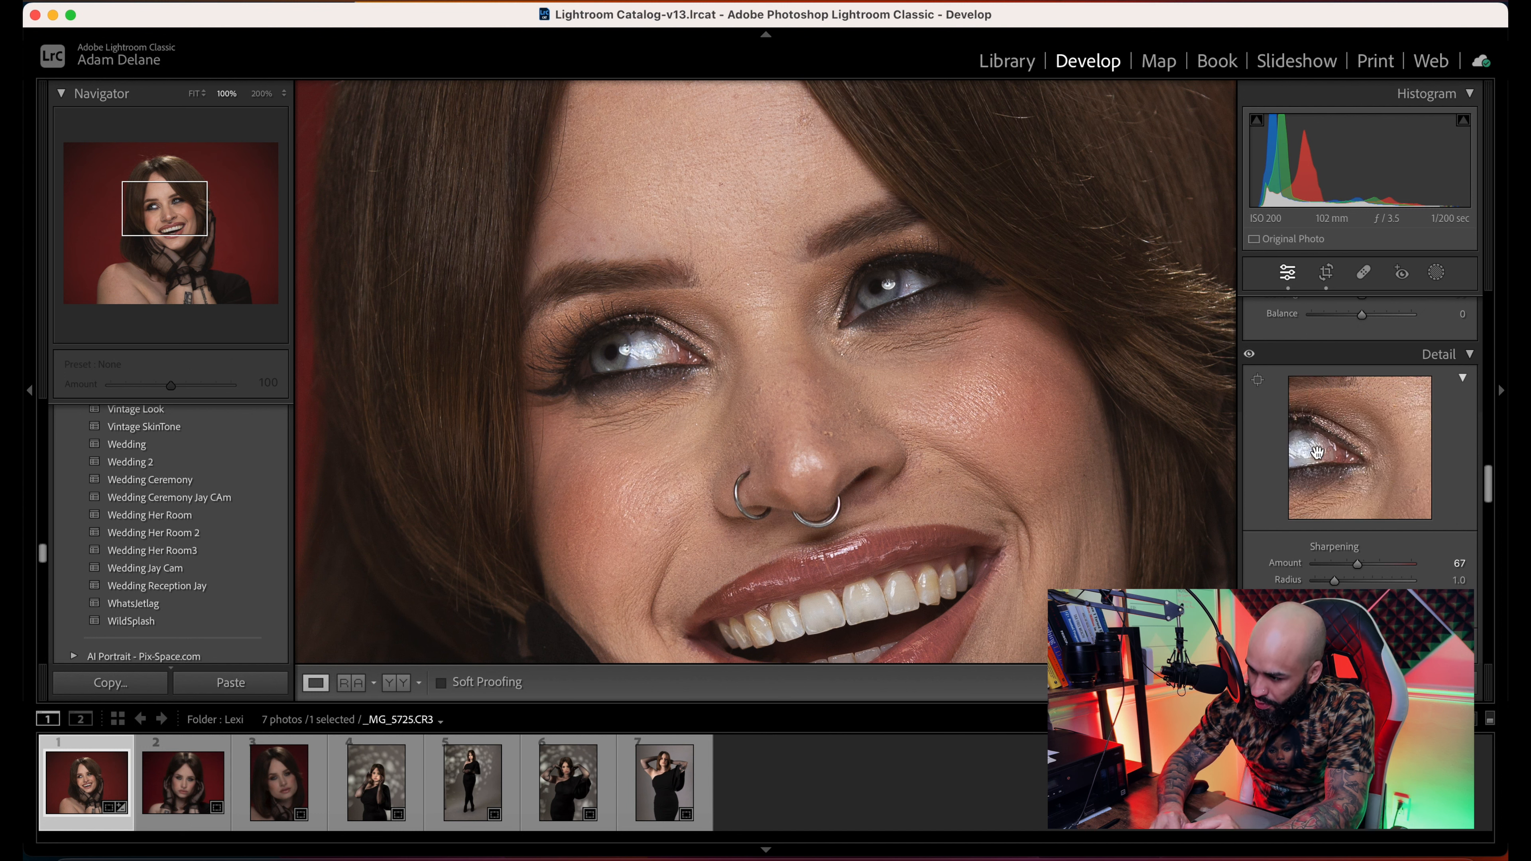
mouse_move(1323, 453)
mouse_down()
mouse_move(1370, 455)
mouse_move(1352, 452)
mouse_up()
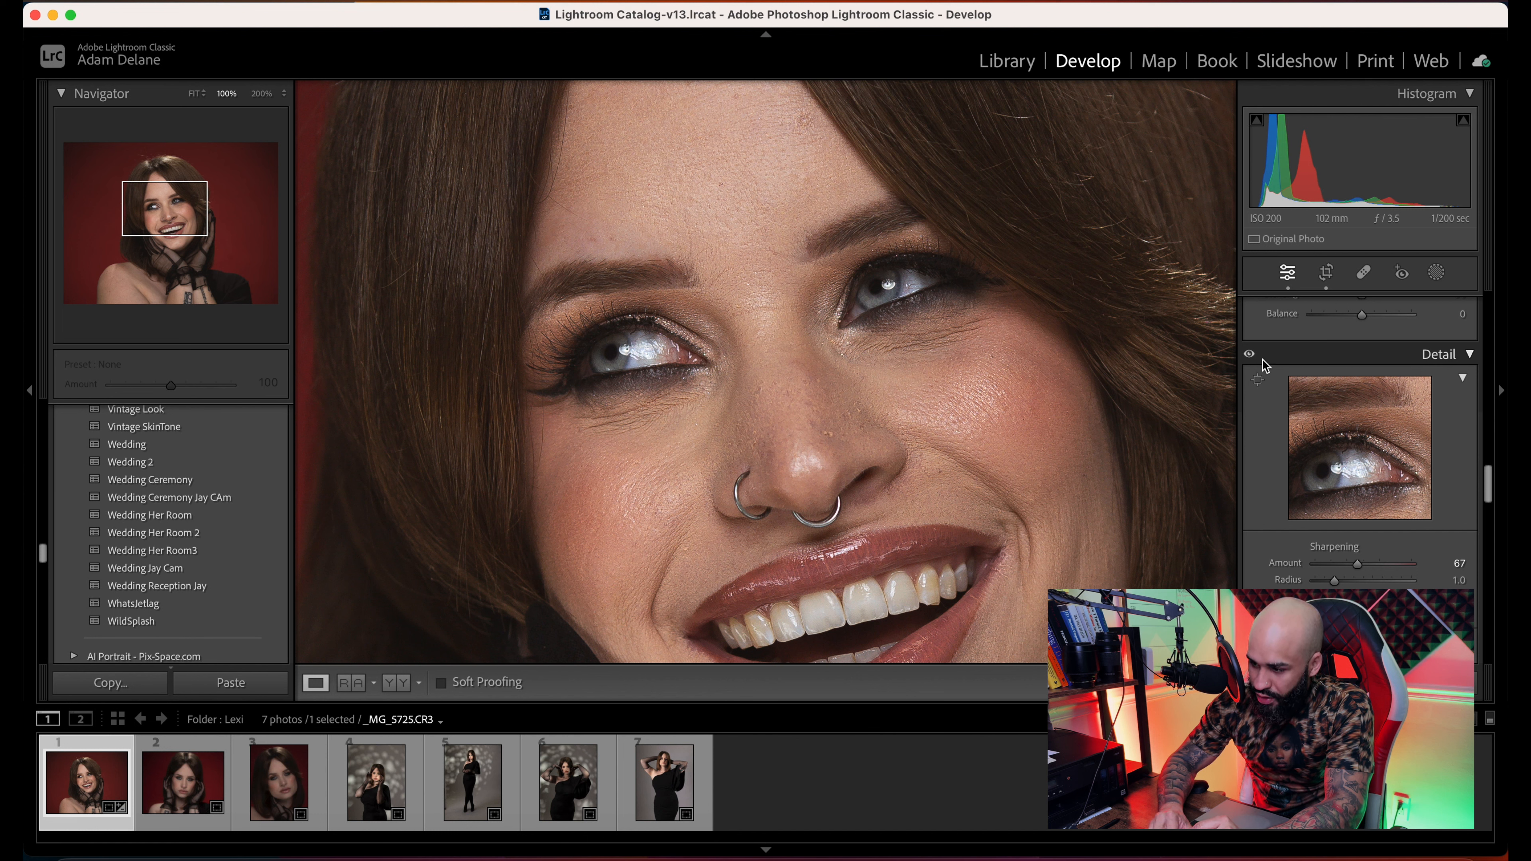
key(z)
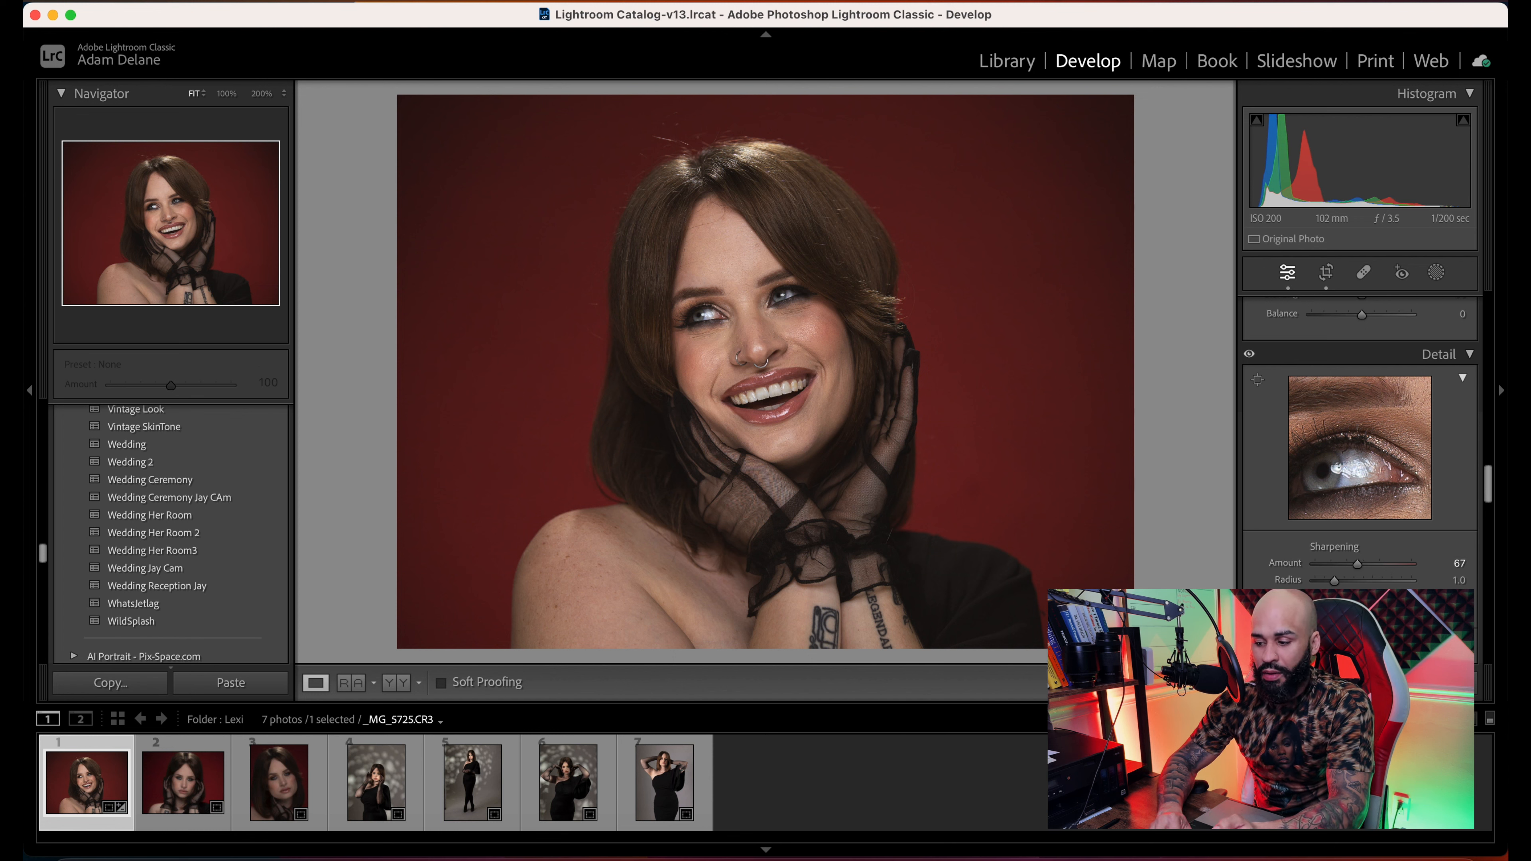
- Turn on chromatic aberration removal and lens profile corrections, comparing the portrait with the profile off and on
scroll(1490, 555, down, 5)
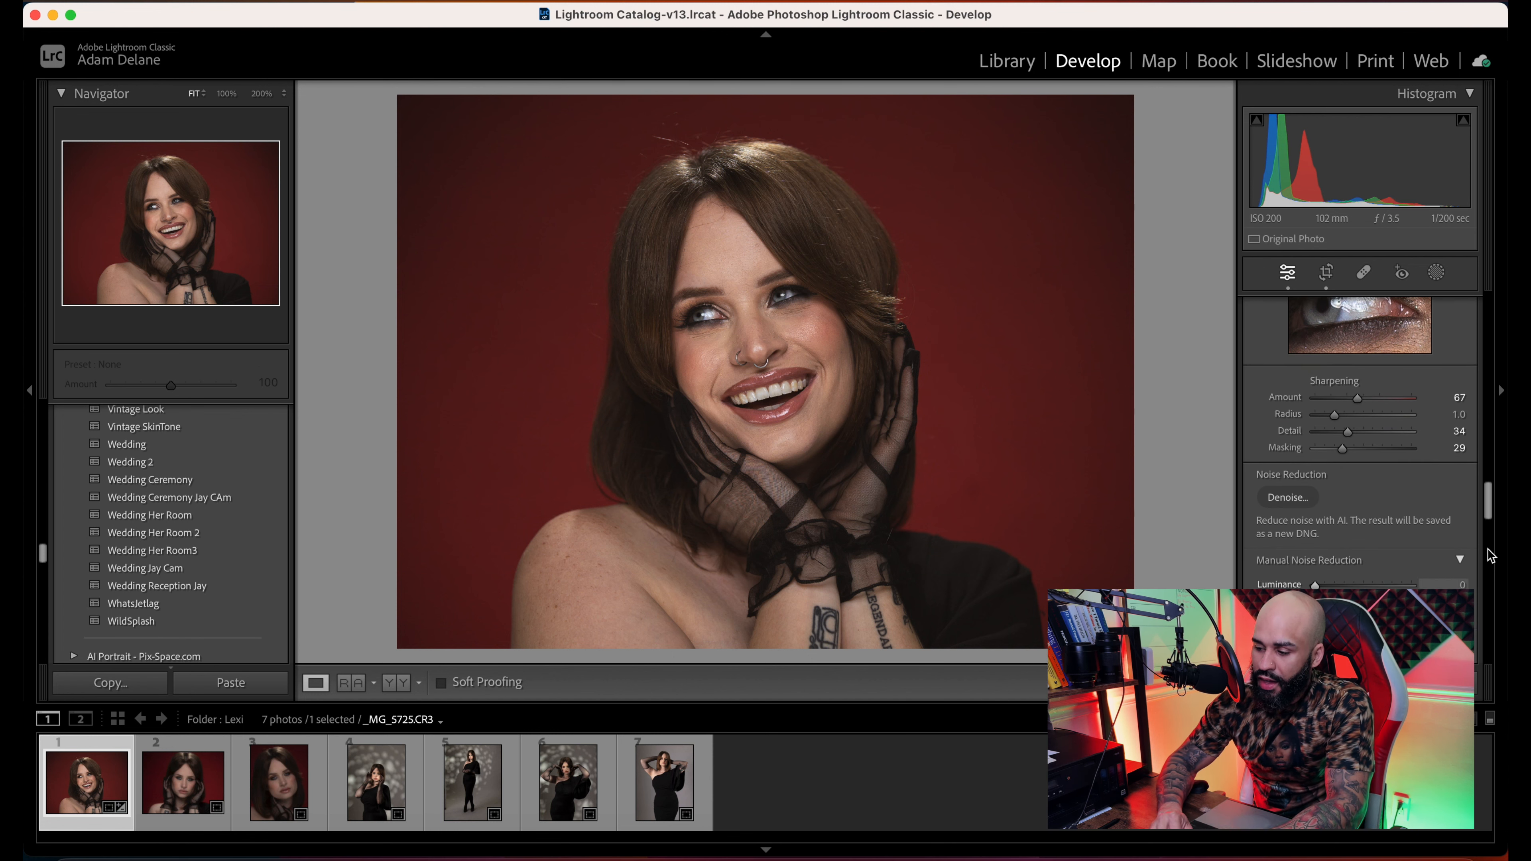
scroll(1489, 550, down, 10)
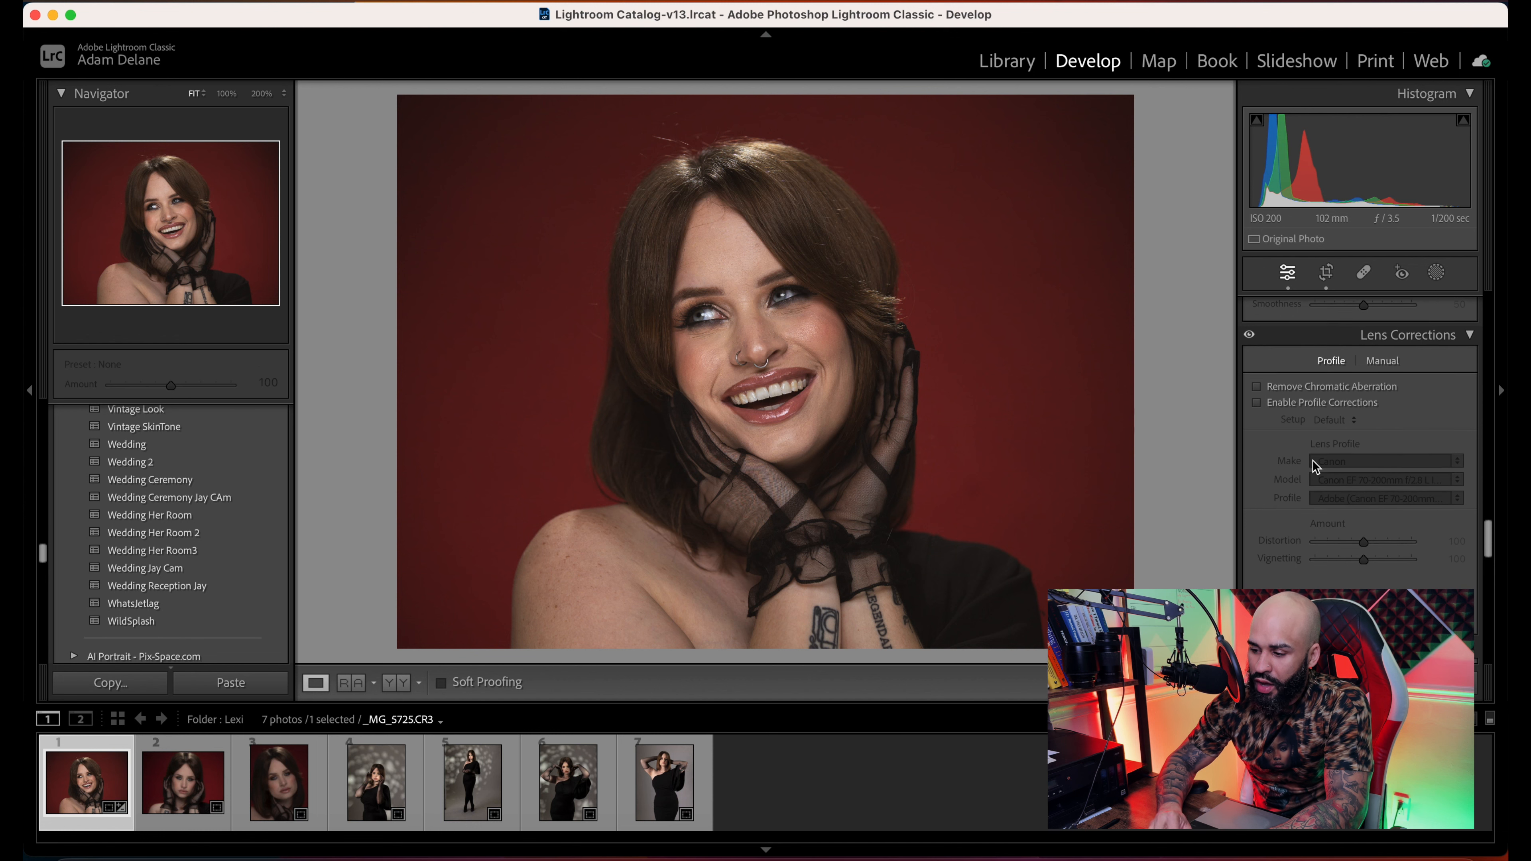
click(1256, 386)
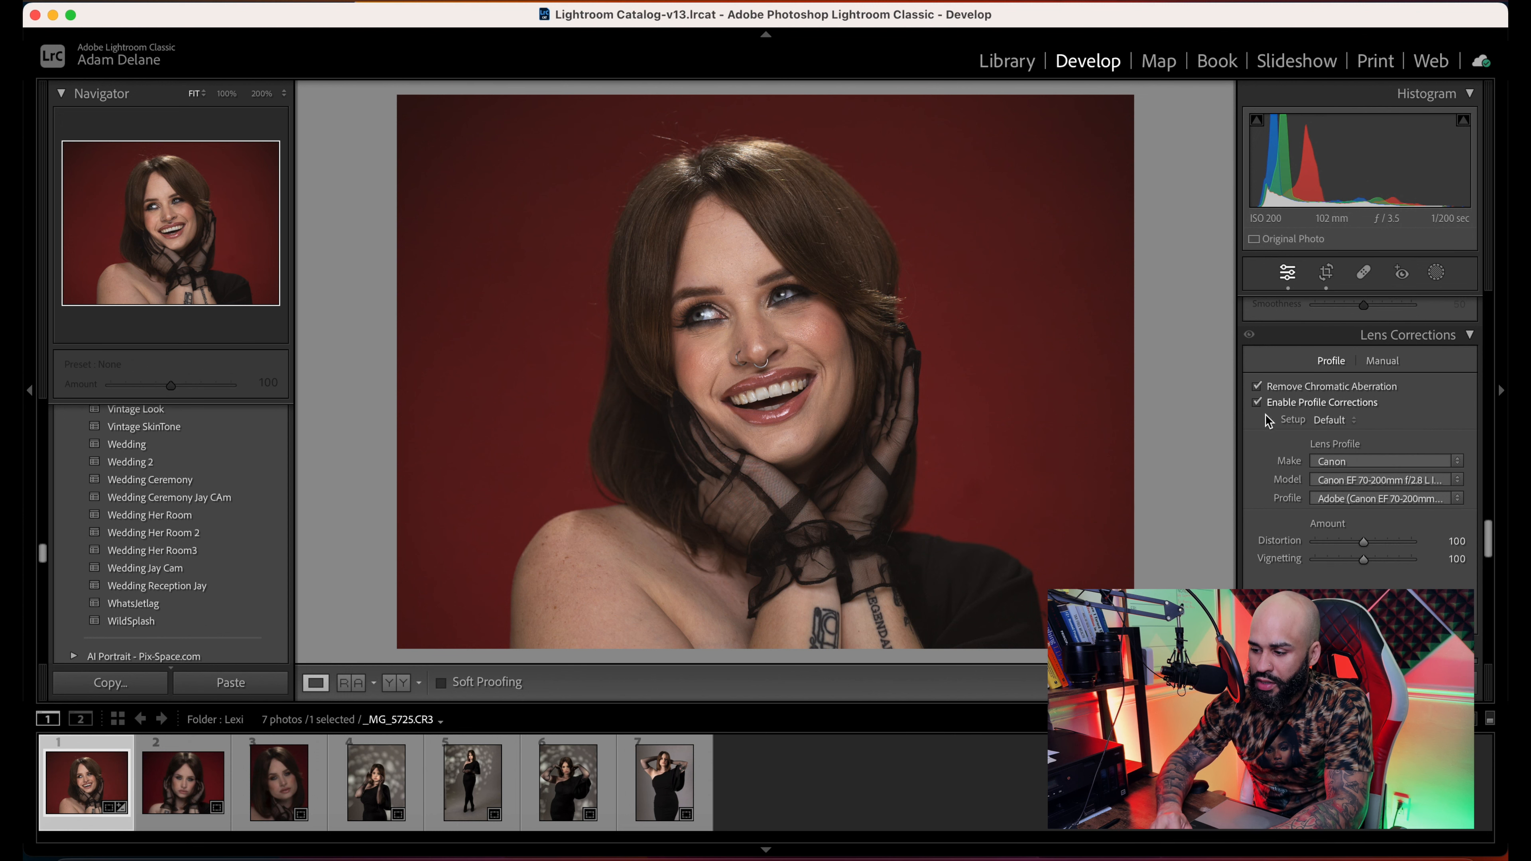
click(1258, 401)
click(1257, 401)
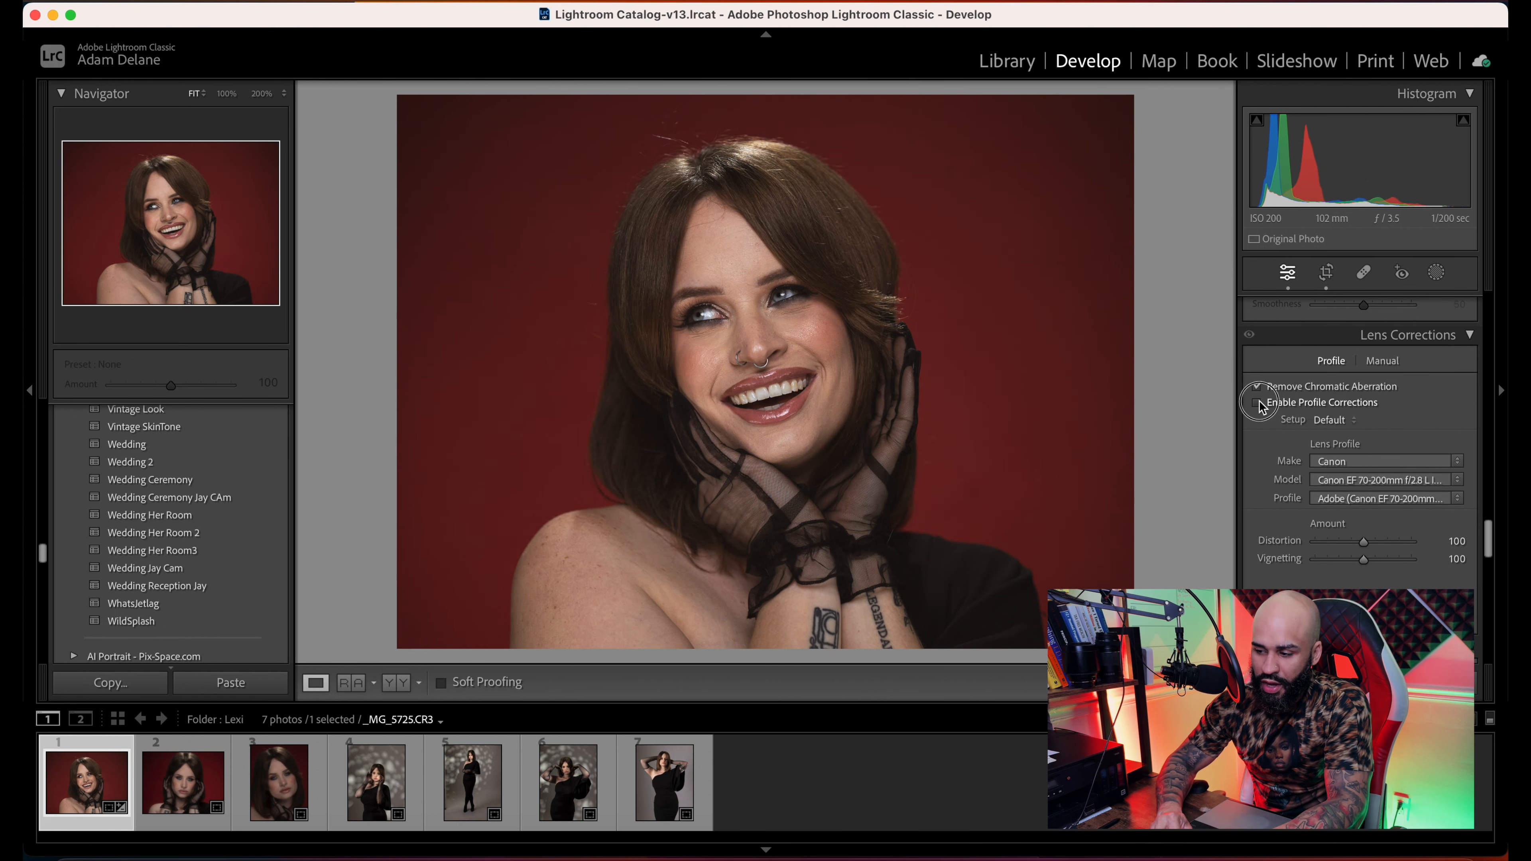
click(1257, 401)
click(1258, 401)
click(1258, 402)
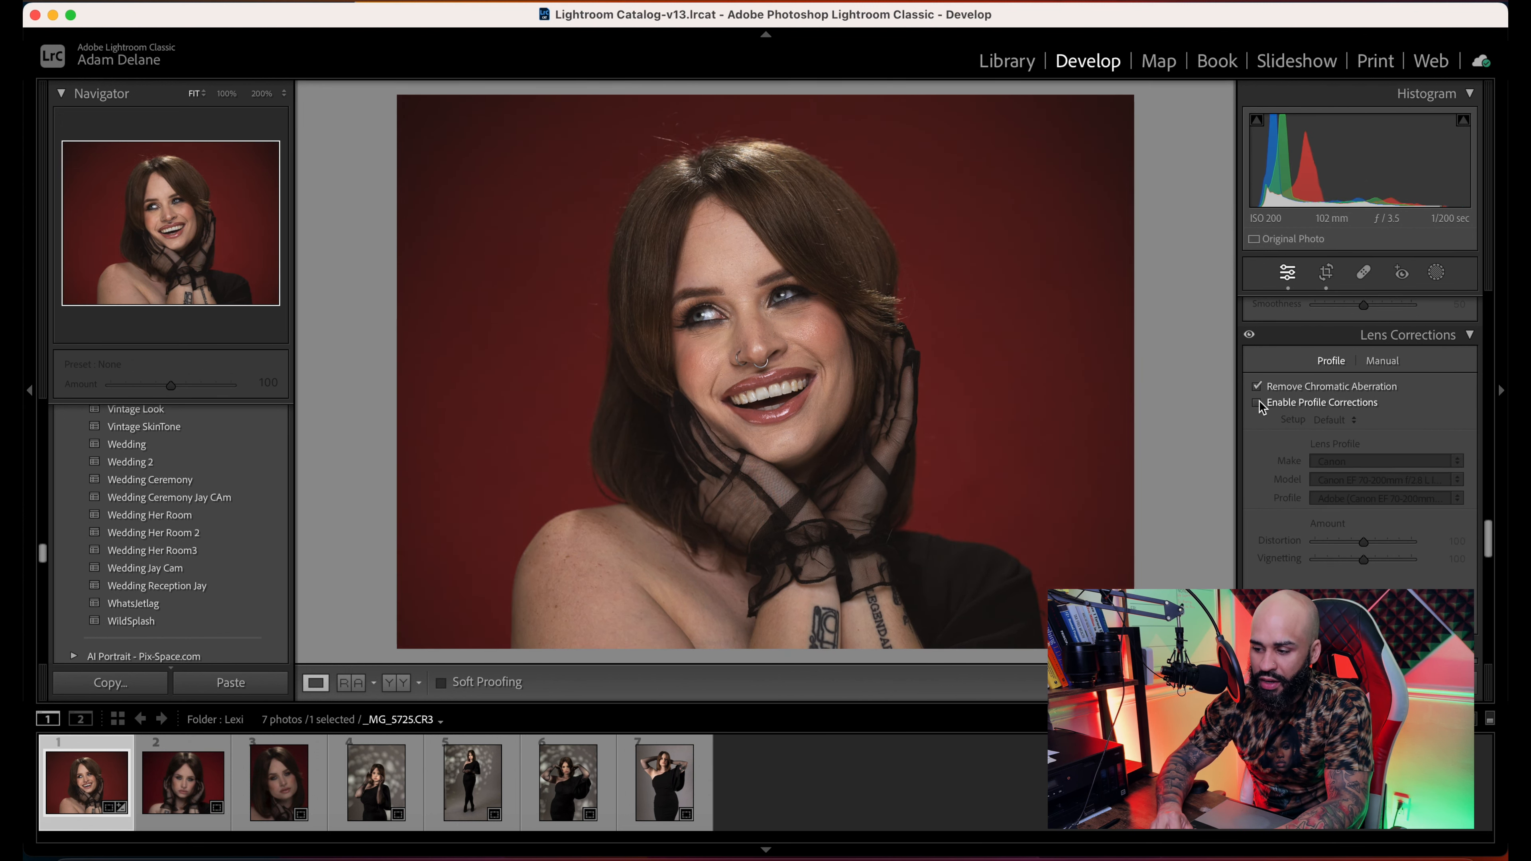
click(1258, 401)
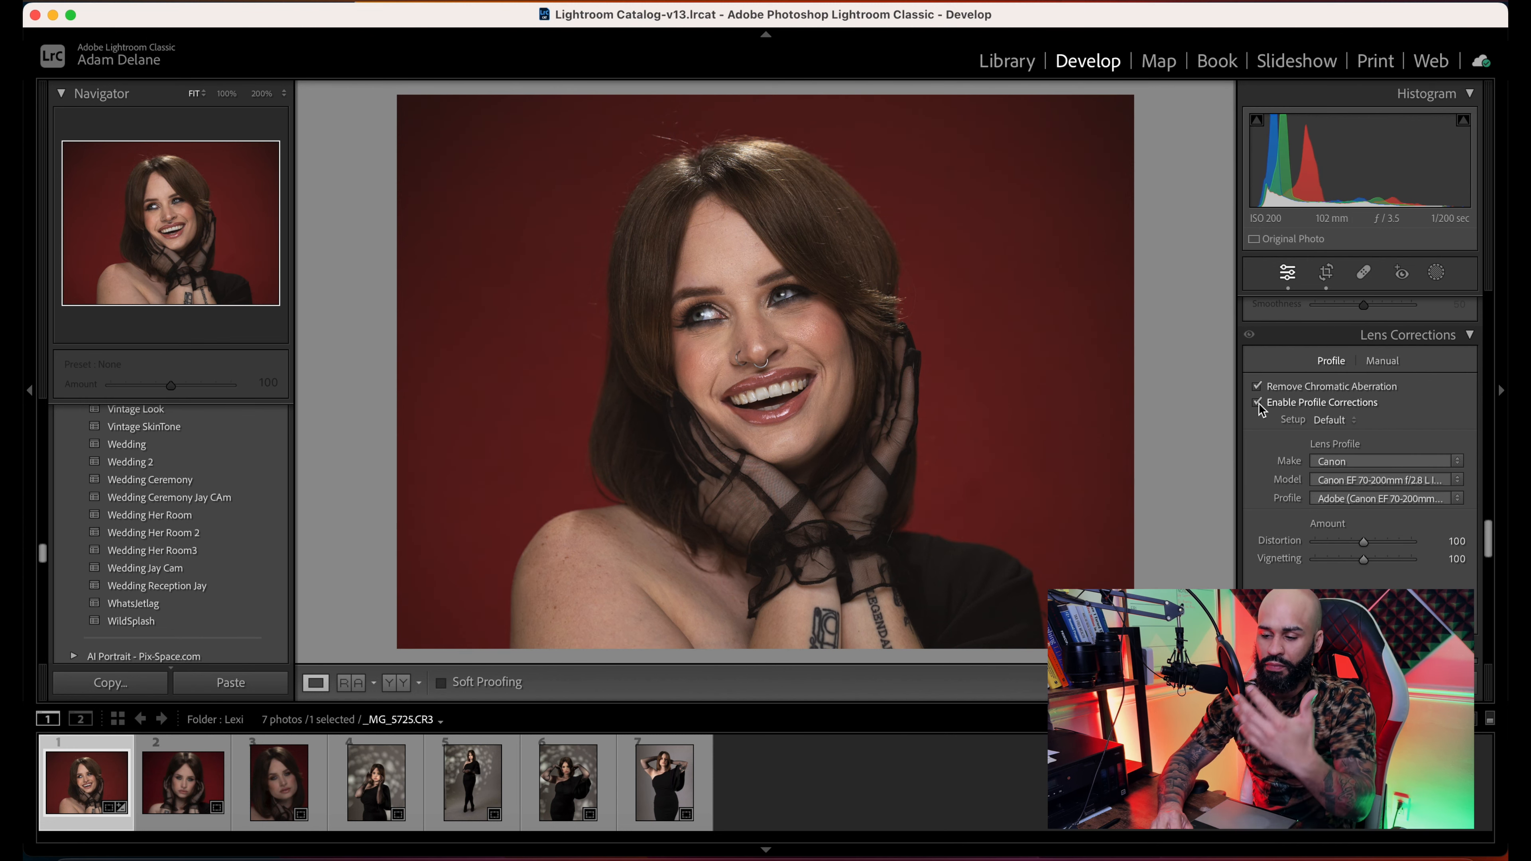
- Examine the Transform sliders and the Lens Blur settings for the portrait
scroll(1264, 472, down, 2)
scroll(1264, 472, down, 1)
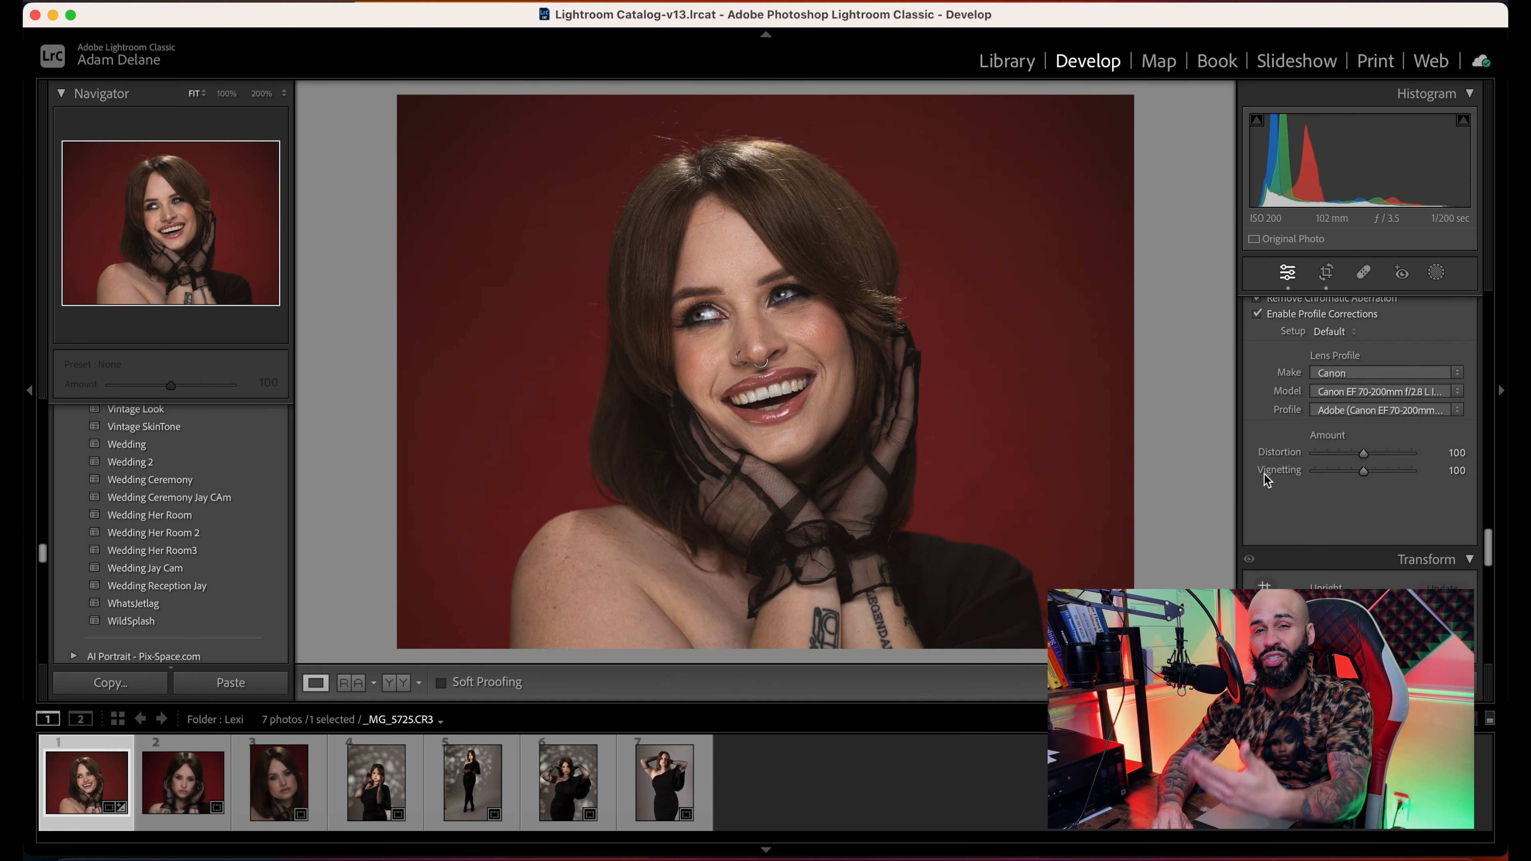
scroll(1263, 472, down, 4)
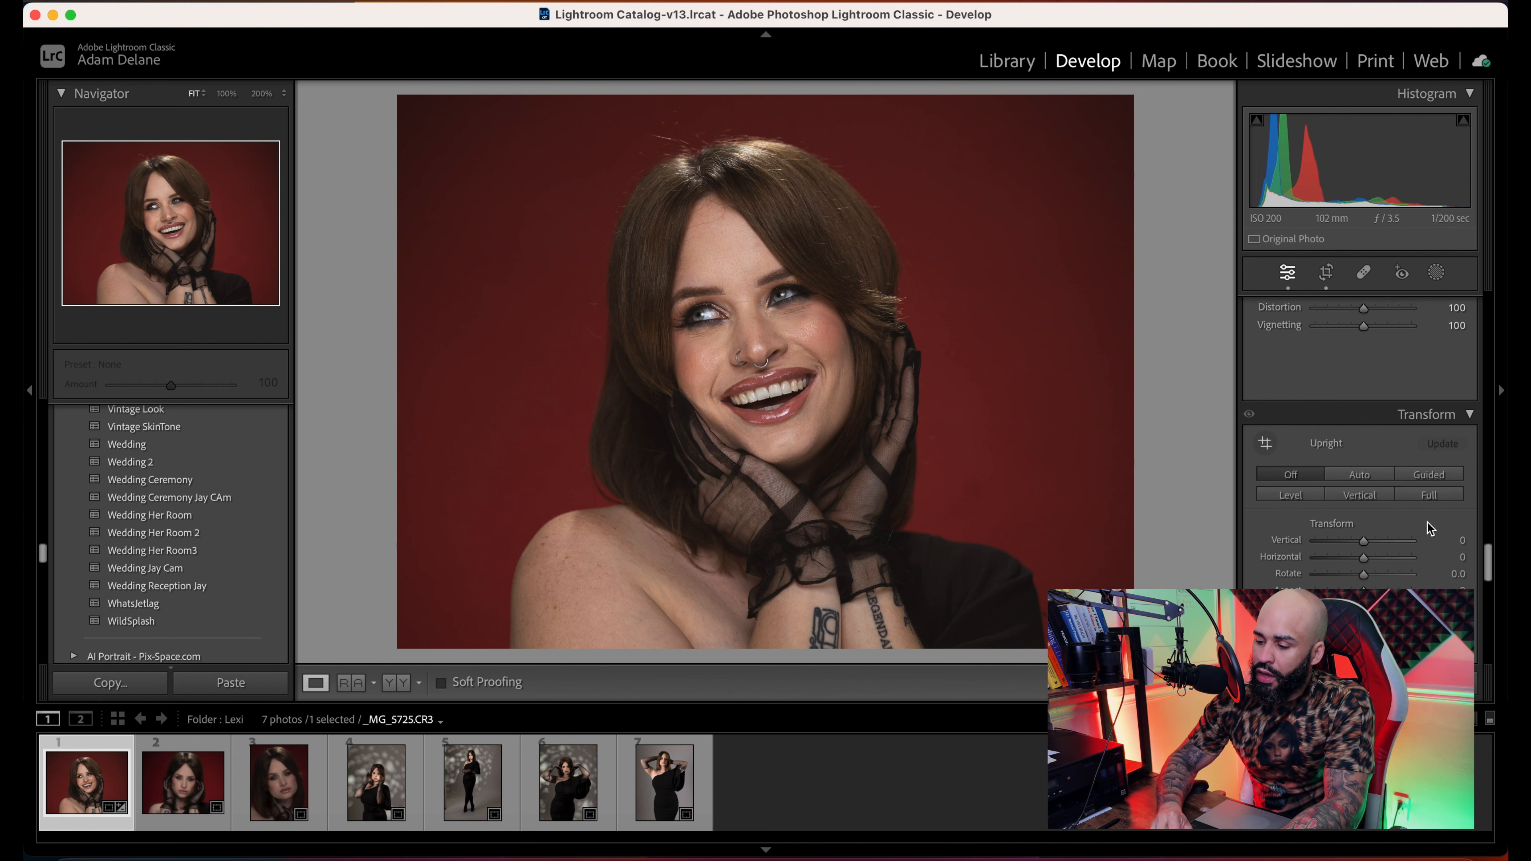
click(1418, 546)
scroll(1417, 546, down, 2)
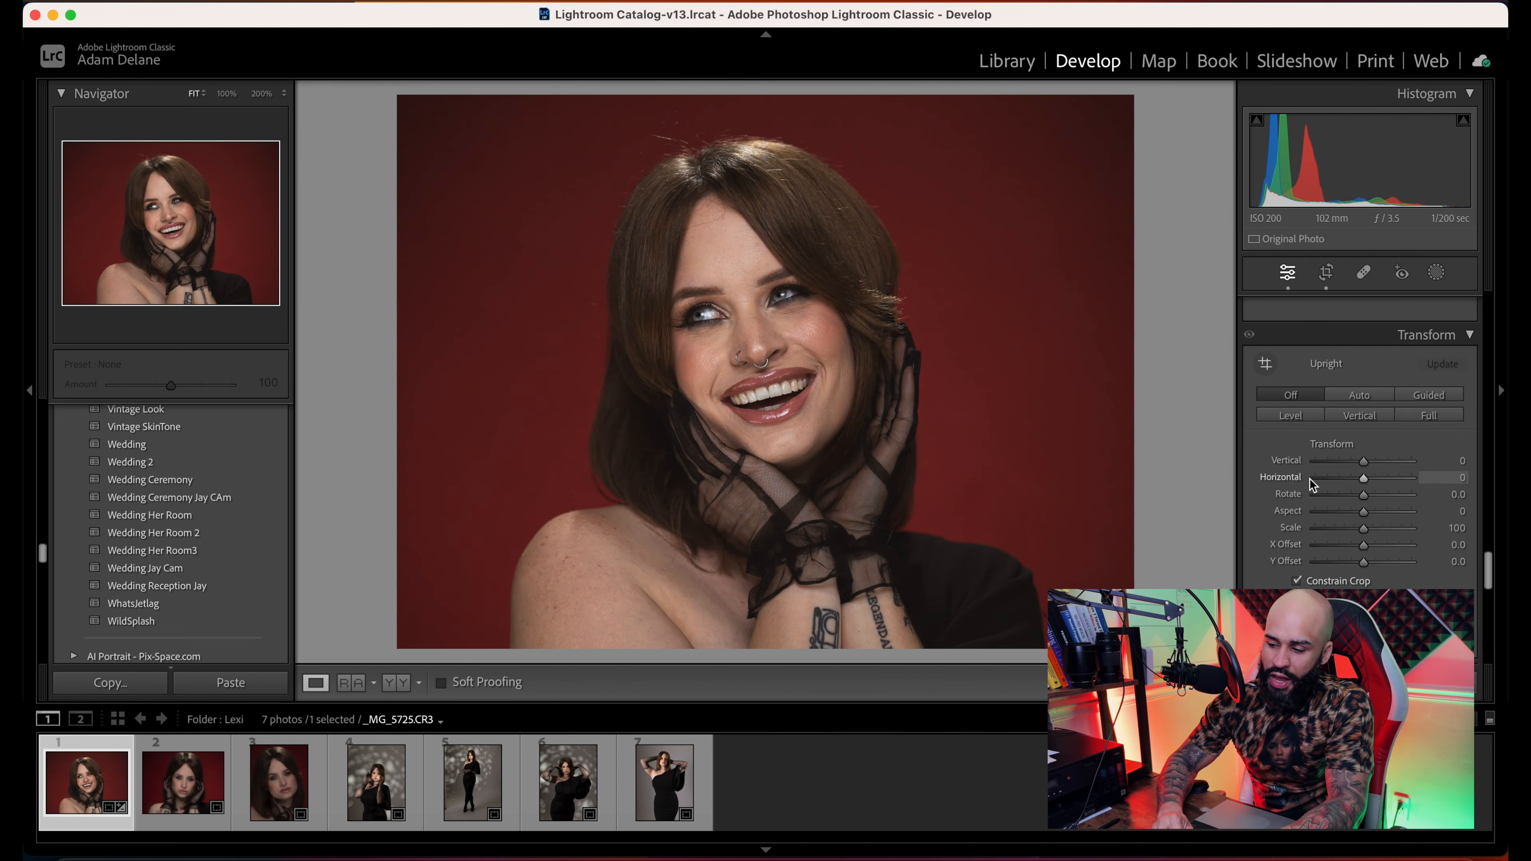
mouse_move(1360, 495)
mouse_down()
mouse_move(1329, 499)
mouse_move(1380, 506)
mouse_move(1363, 496)
mouse_up()
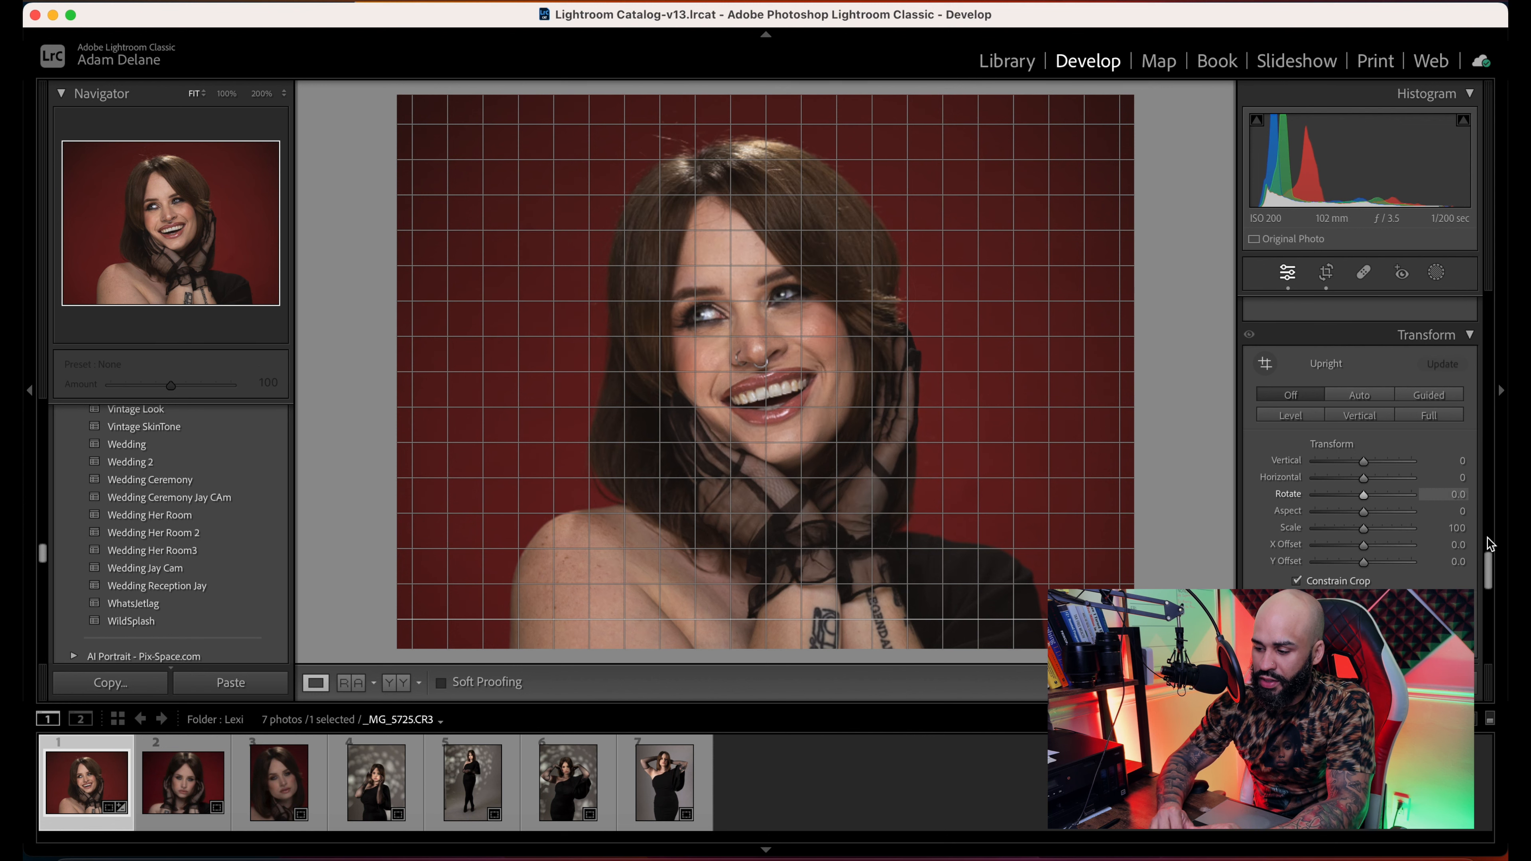
scroll(1487, 538, down, 5)
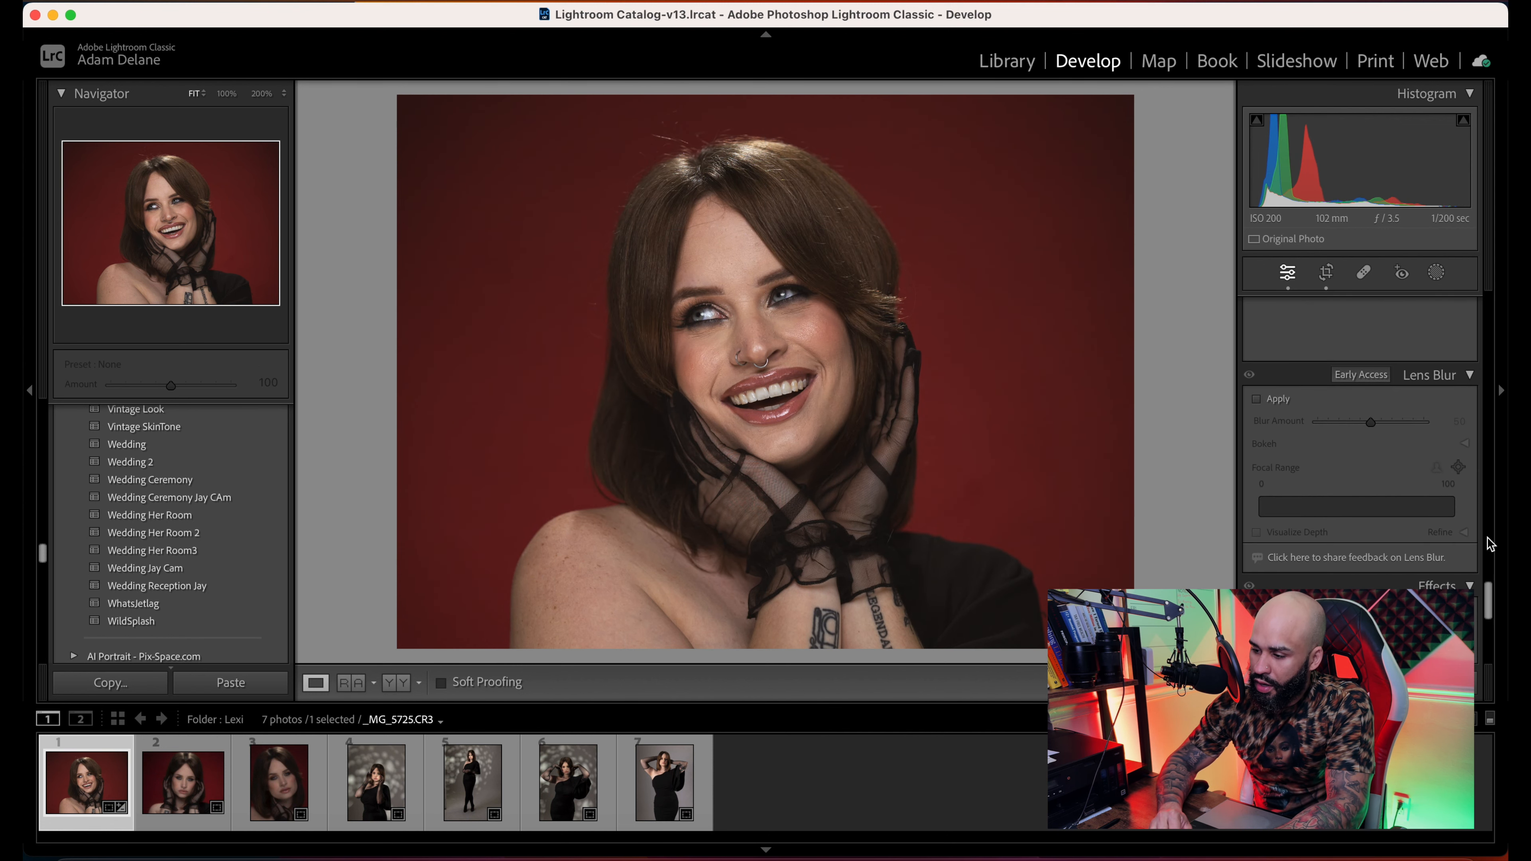
scroll(1490, 542, down, 1)
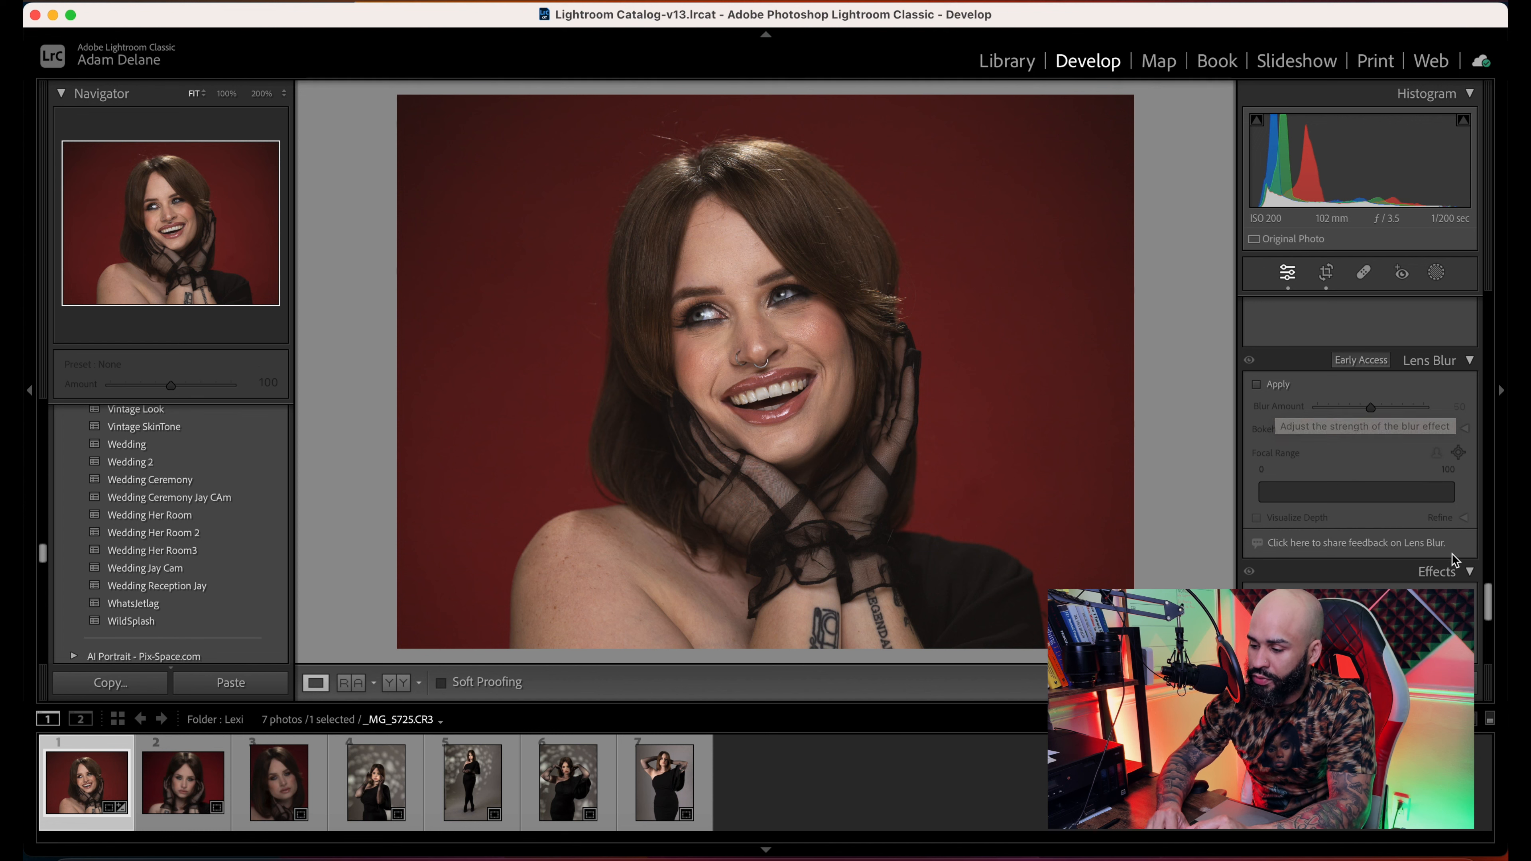
- Try a post-crop vignette amount of +6 and reset it
scroll(1356, 452, down, 5)
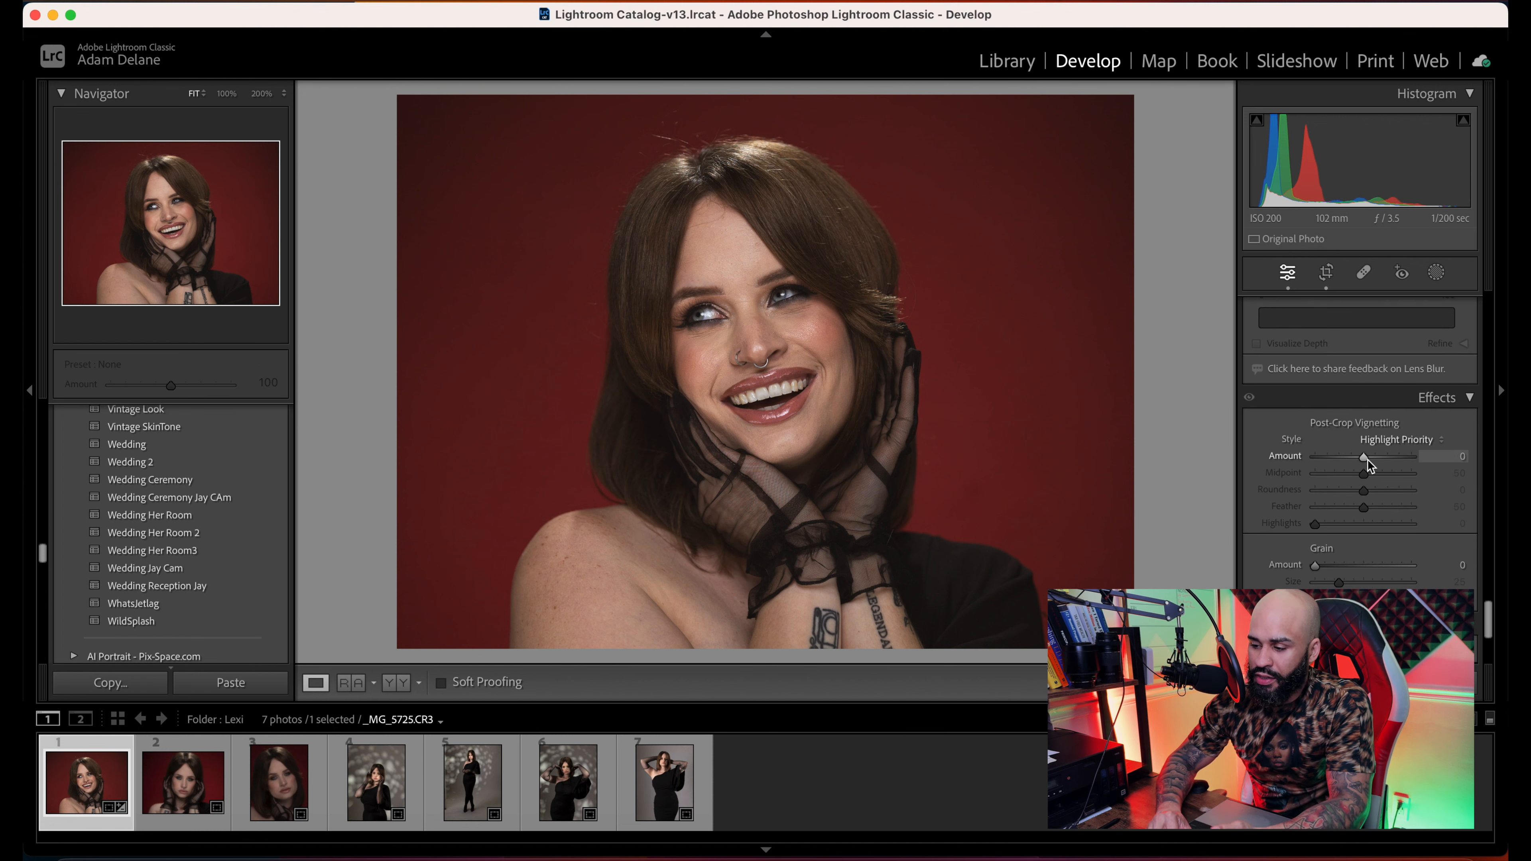
mouse_move(1363, 456)
mouse_down()
mouse_move(1329, 458)
mouse_move(1410, 457)
mouse_move(1365, 461)
mouse_up()
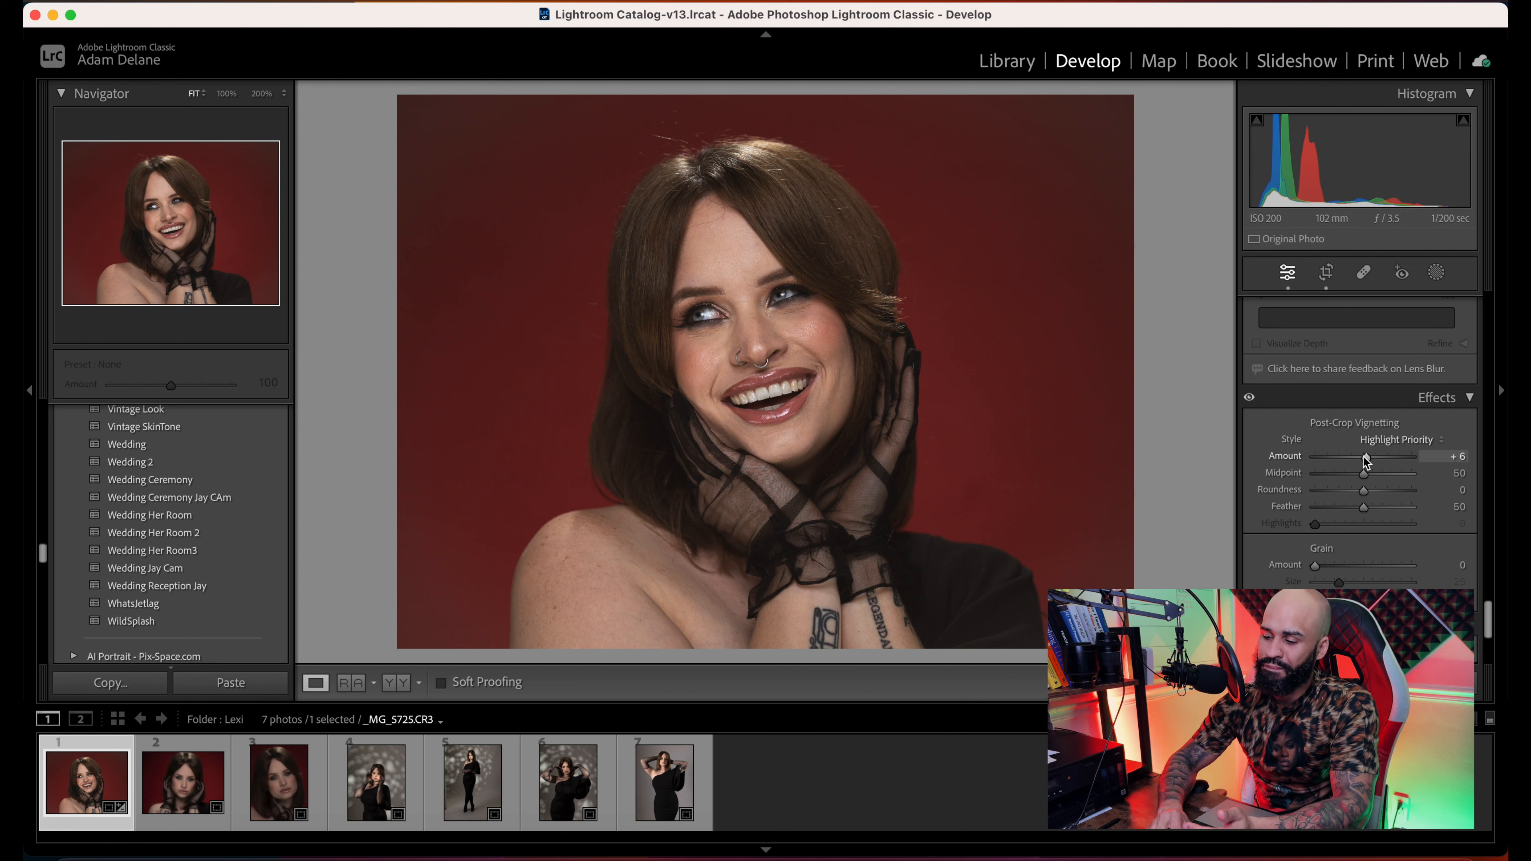
double_click(1365, 458)
- Set the Green Primary saturation to +10 in Calibration
scroll(1481, 521, down, 5)
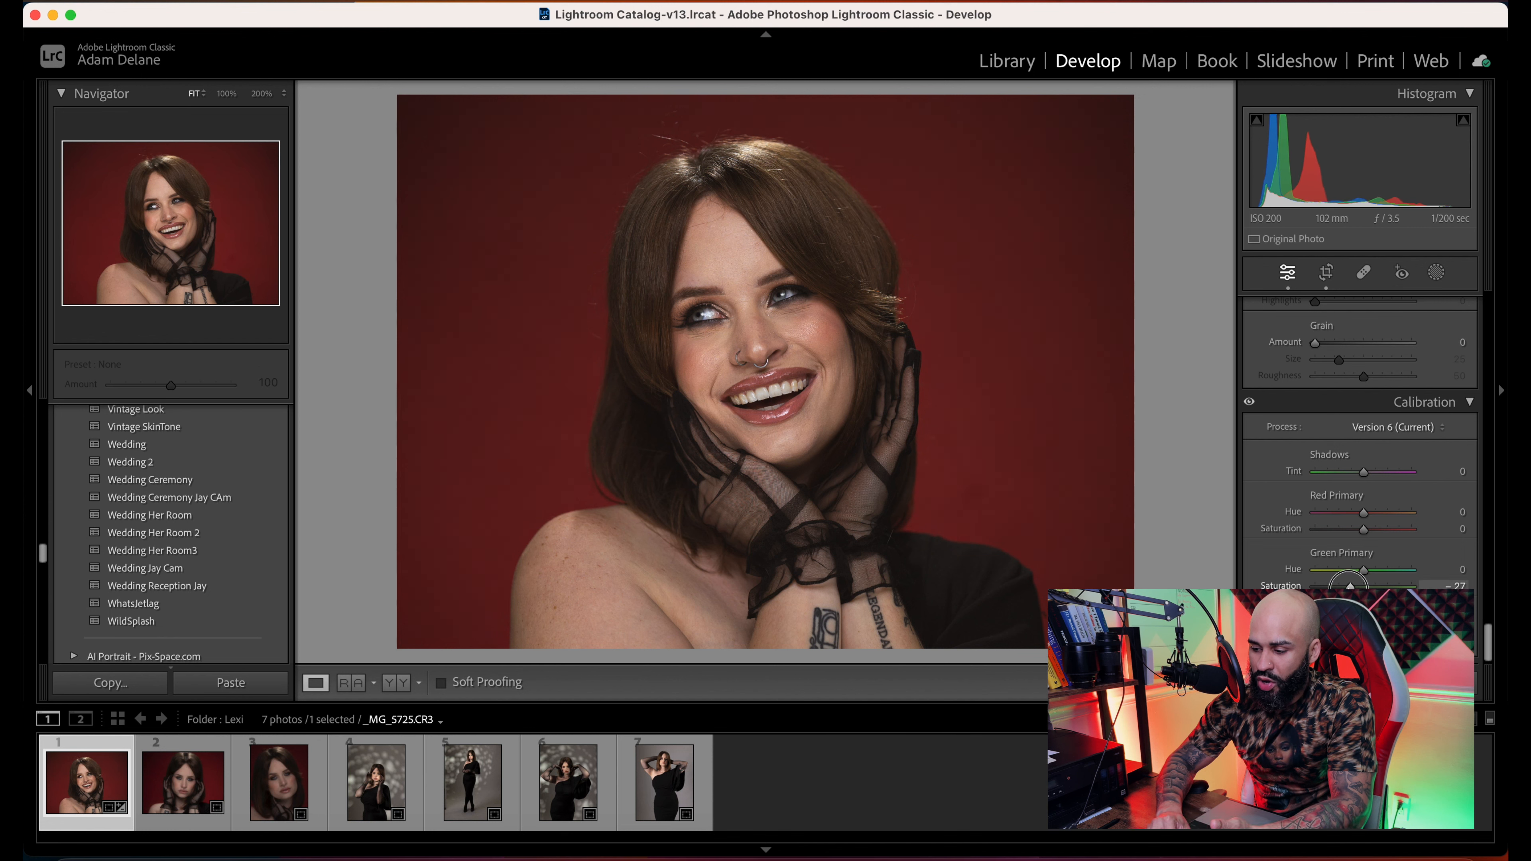
drag(1331, 586, 1367, 586)
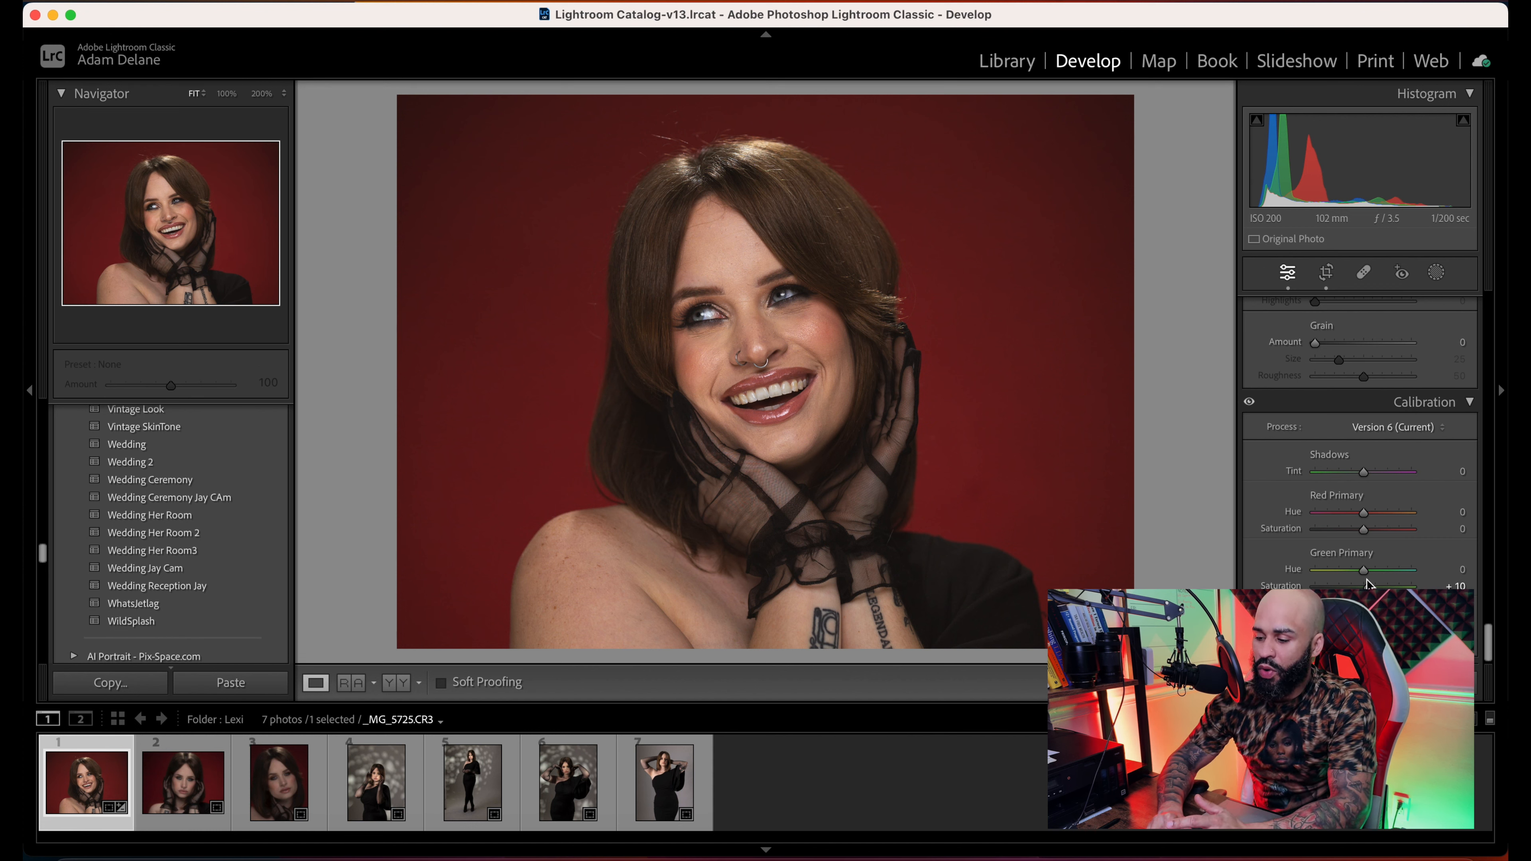
- Set the Green Primary saturation to -3 in Calibration after trying stronger positive and negative amounts
mouse_move(1368, 584)
mouse_down()
mouse_move(1354, 584)
mouse_move(1376, 585)
mouse_up()
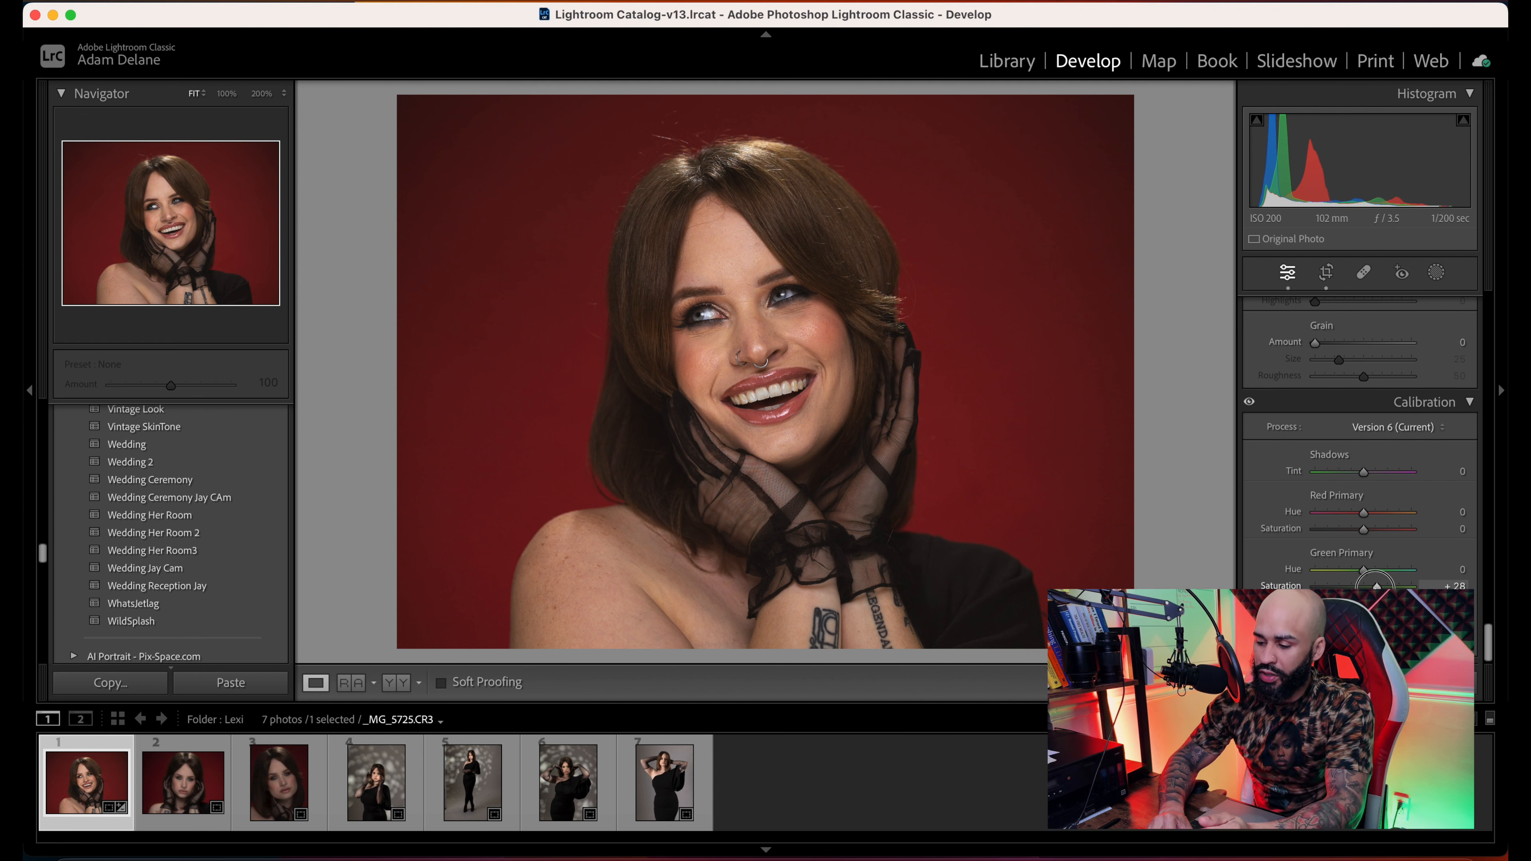
drag(1410, 585, 1390, 584)
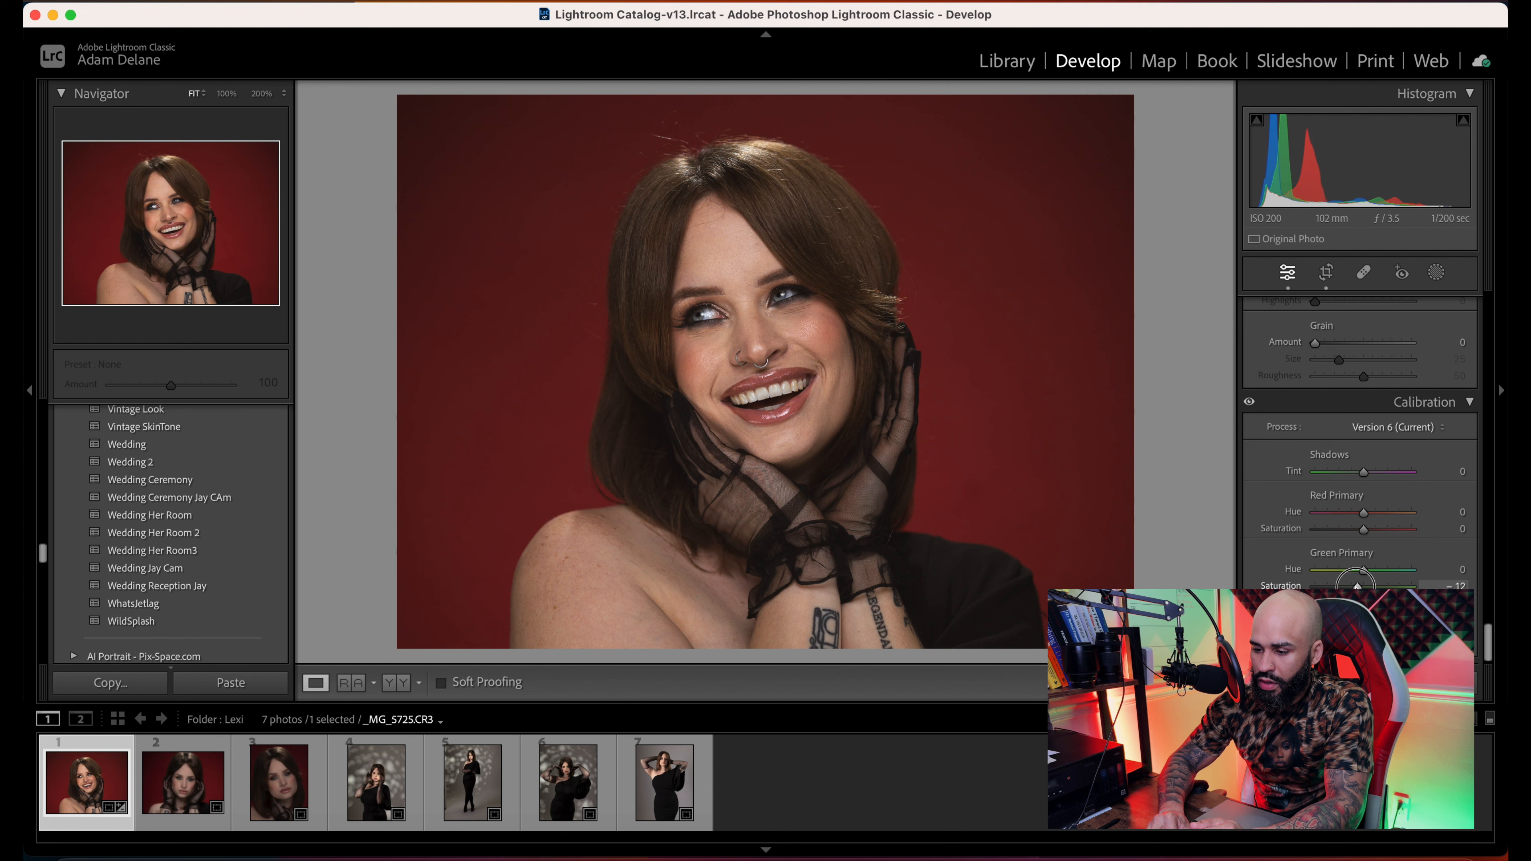
drag(1376, 584, 1369, 584)
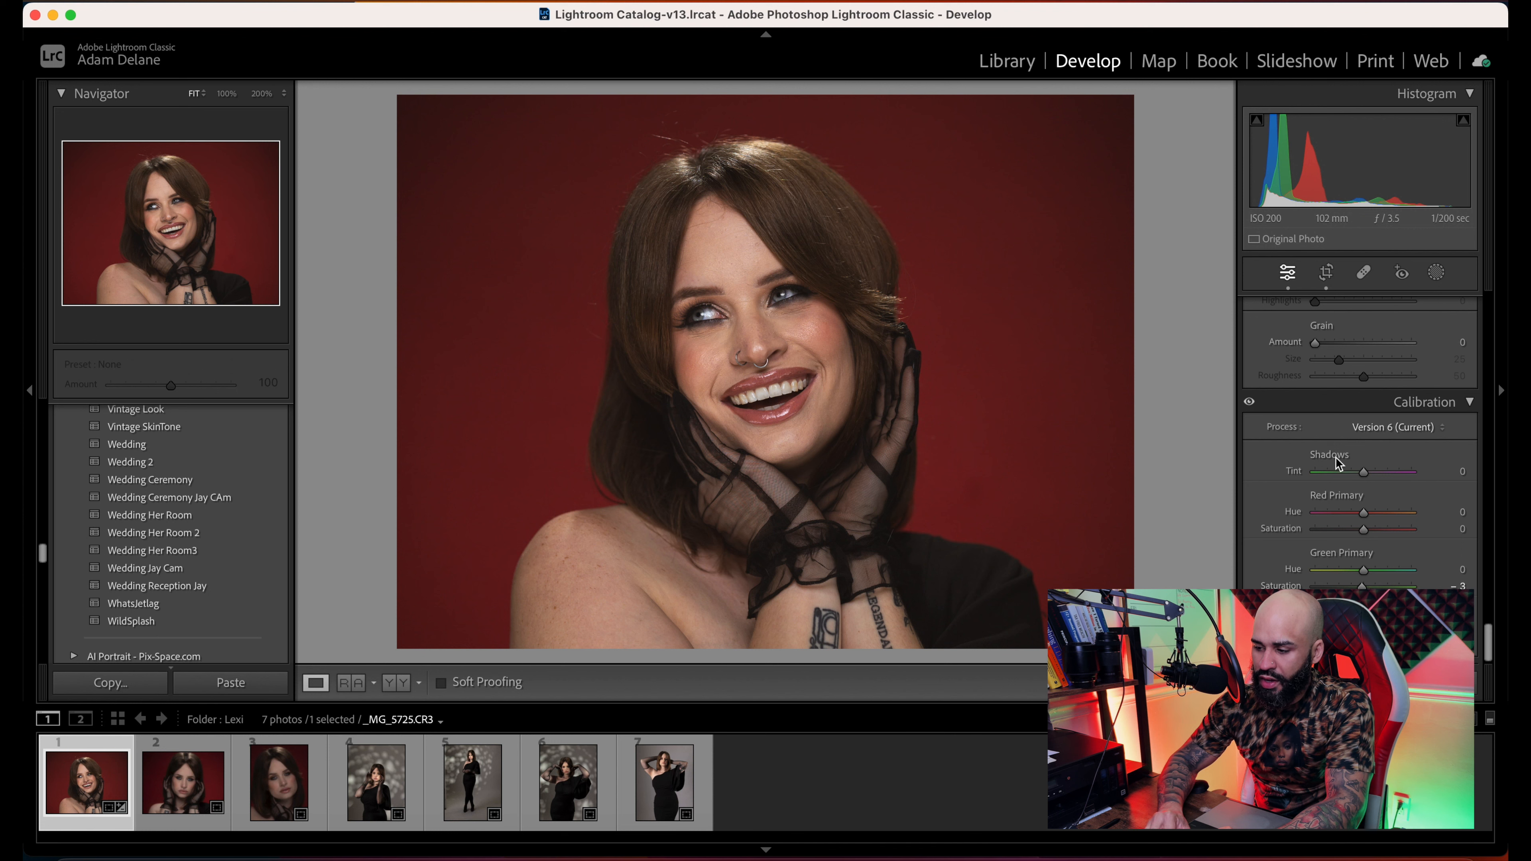
- Try a Shadows tint of +1 in Calibration and return it to 0
click(1363, 473)
mouse_move(1363, 473)
mouse_down()
mouse_move(1310, 479)
mouse_move(1410, 476)
mouse_move(1363, 475)
mouse_up()
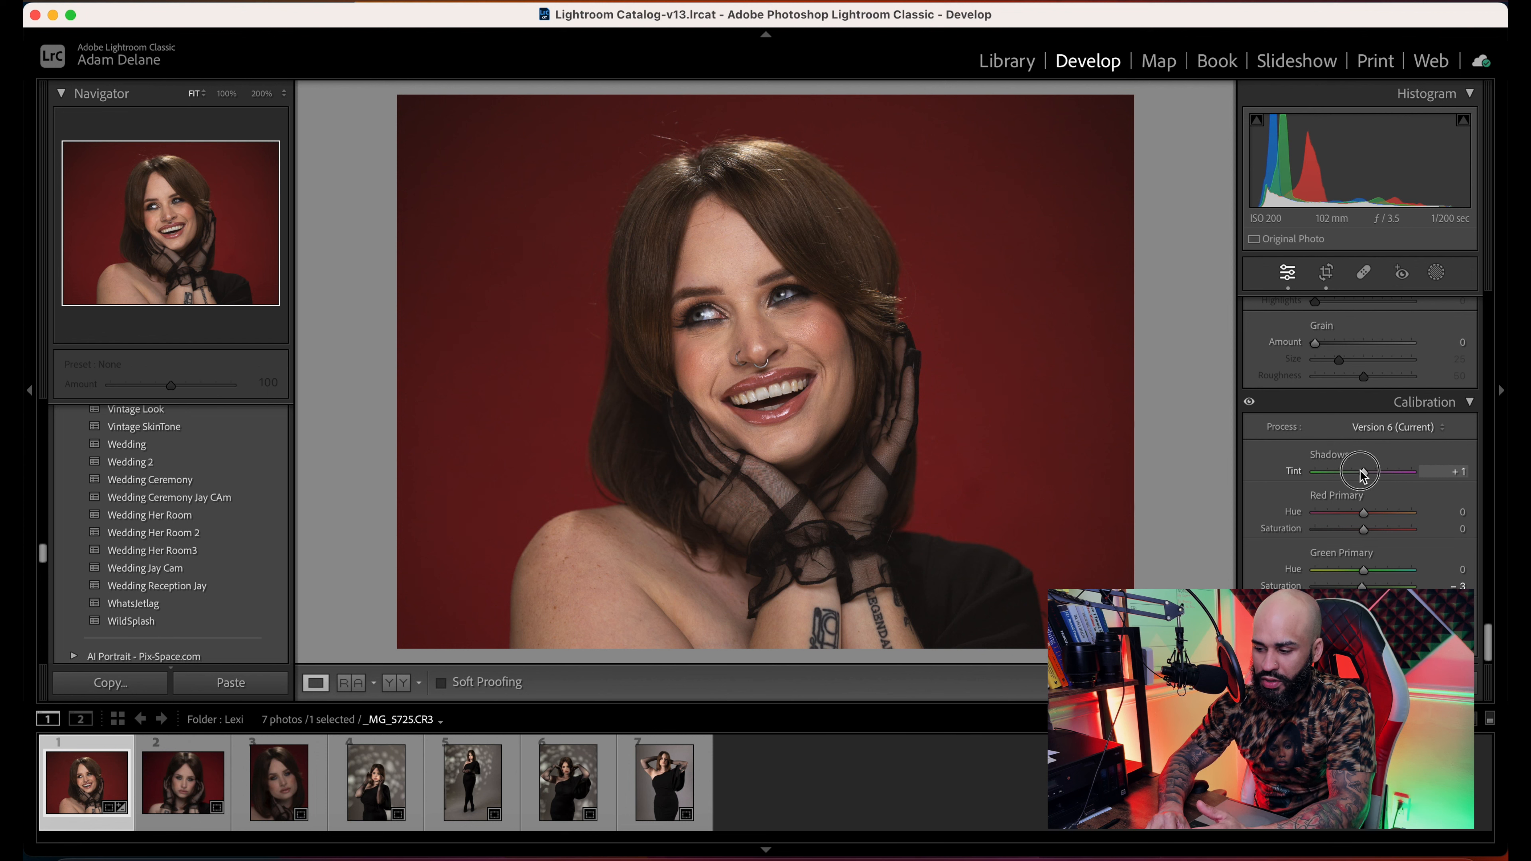
drag(1364, 475, 1364, 477)
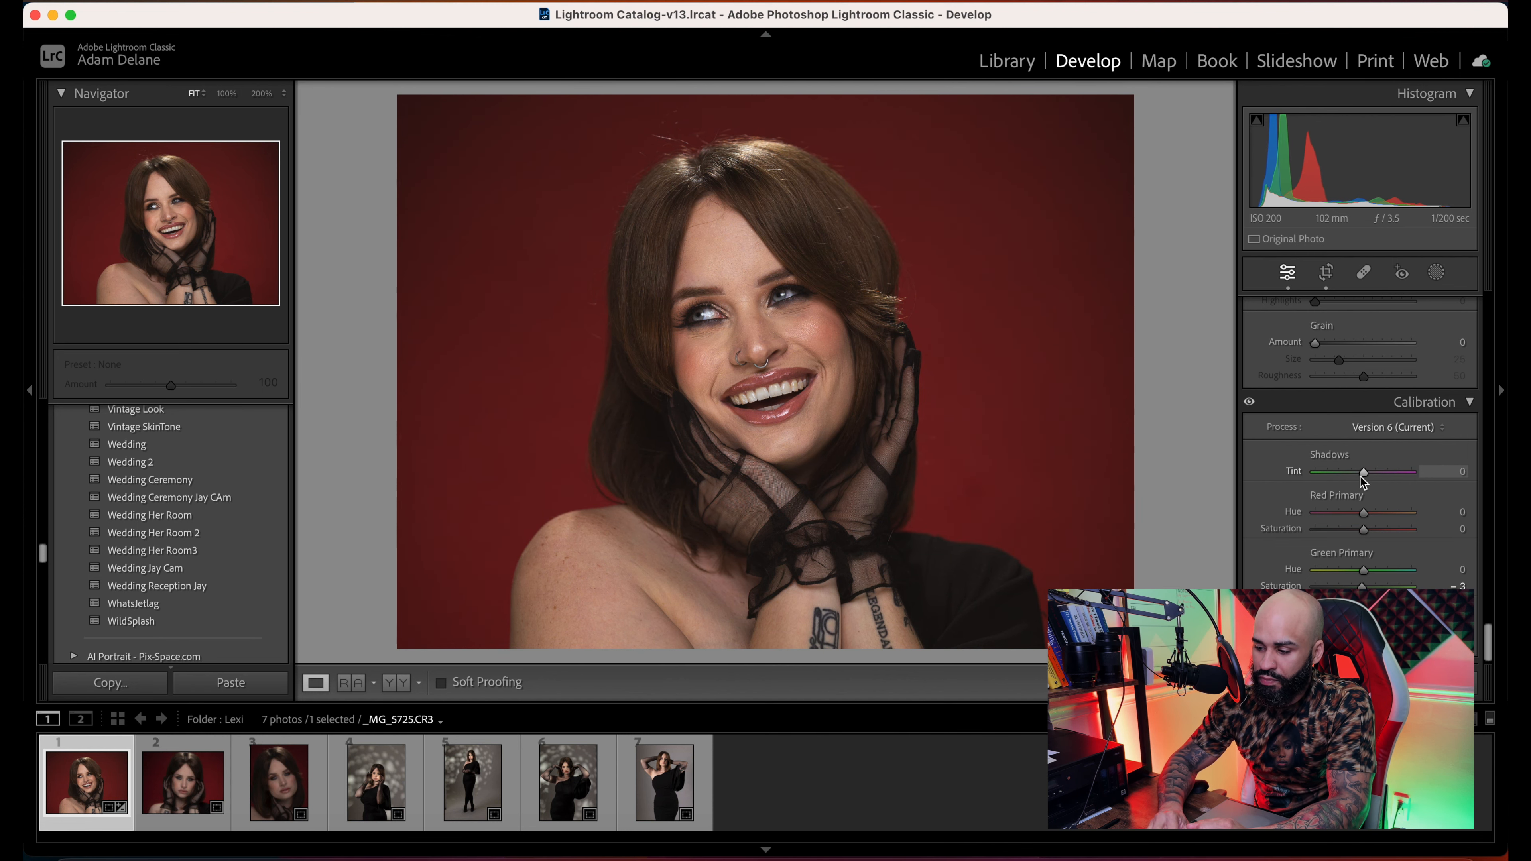
- Compare the smiling portrait before and after all the edits
key(backslash)
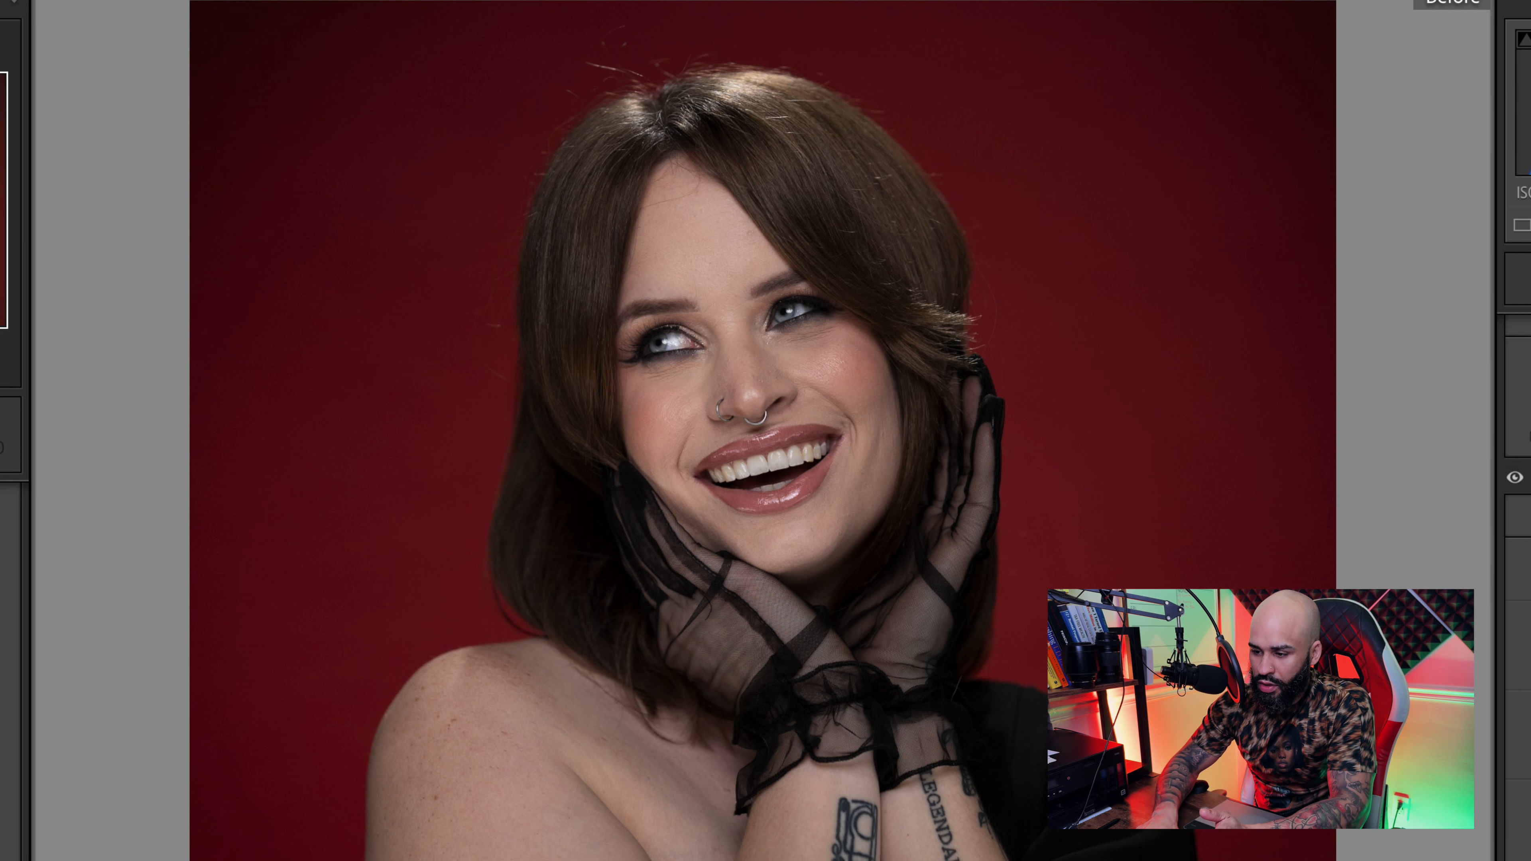
key(backslash)
key(backslash)
key(backslash)
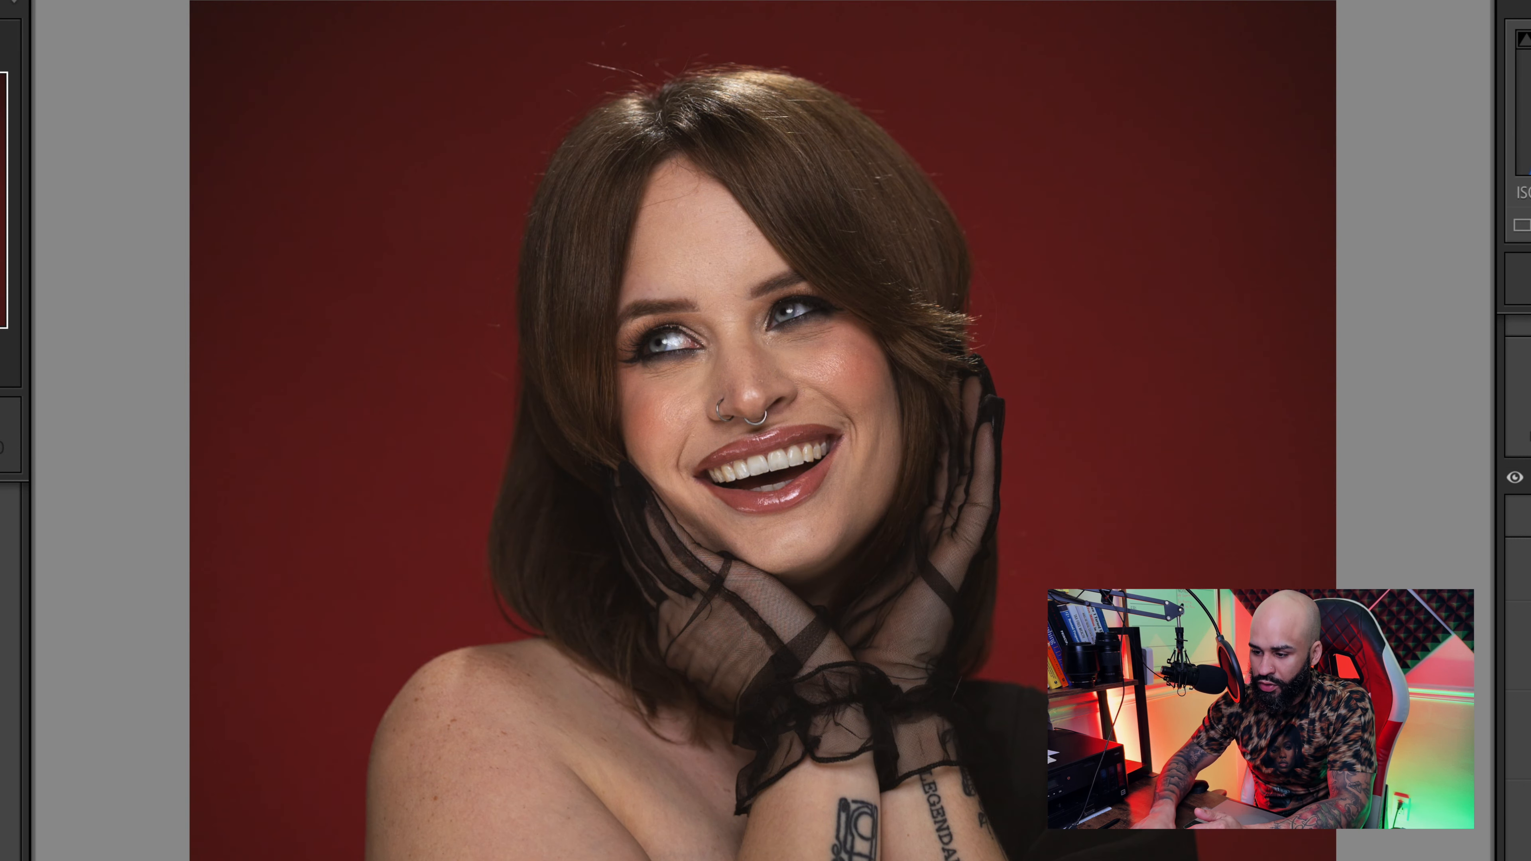
key(backslash)
key(backslash)
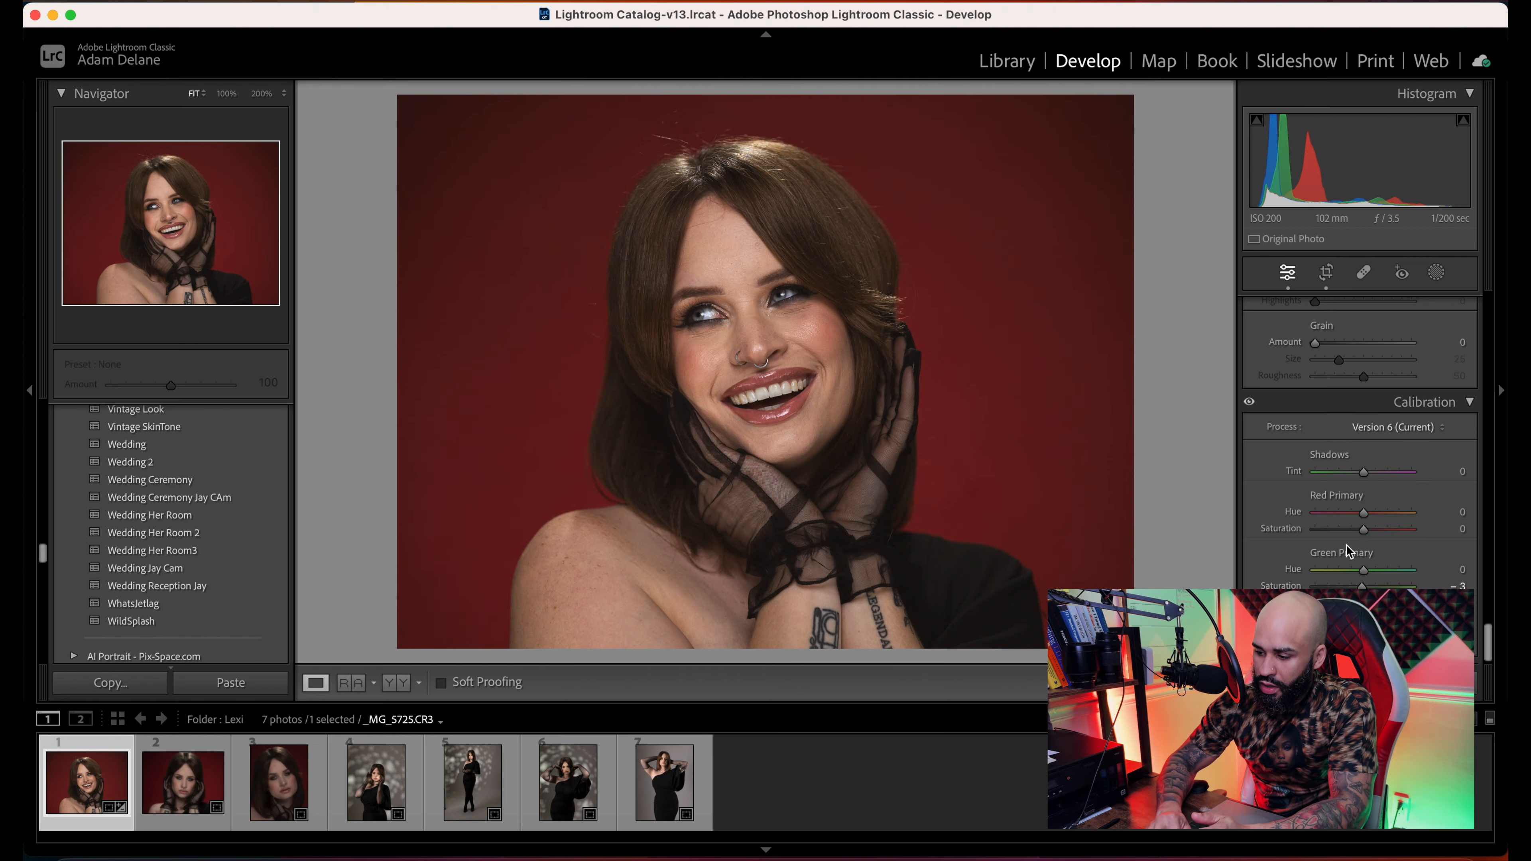
- Raise the portrait's Highlights to +1 in the Basic adjustments and compare it with the unedited version
drag(1491, 644, 1483, 295)
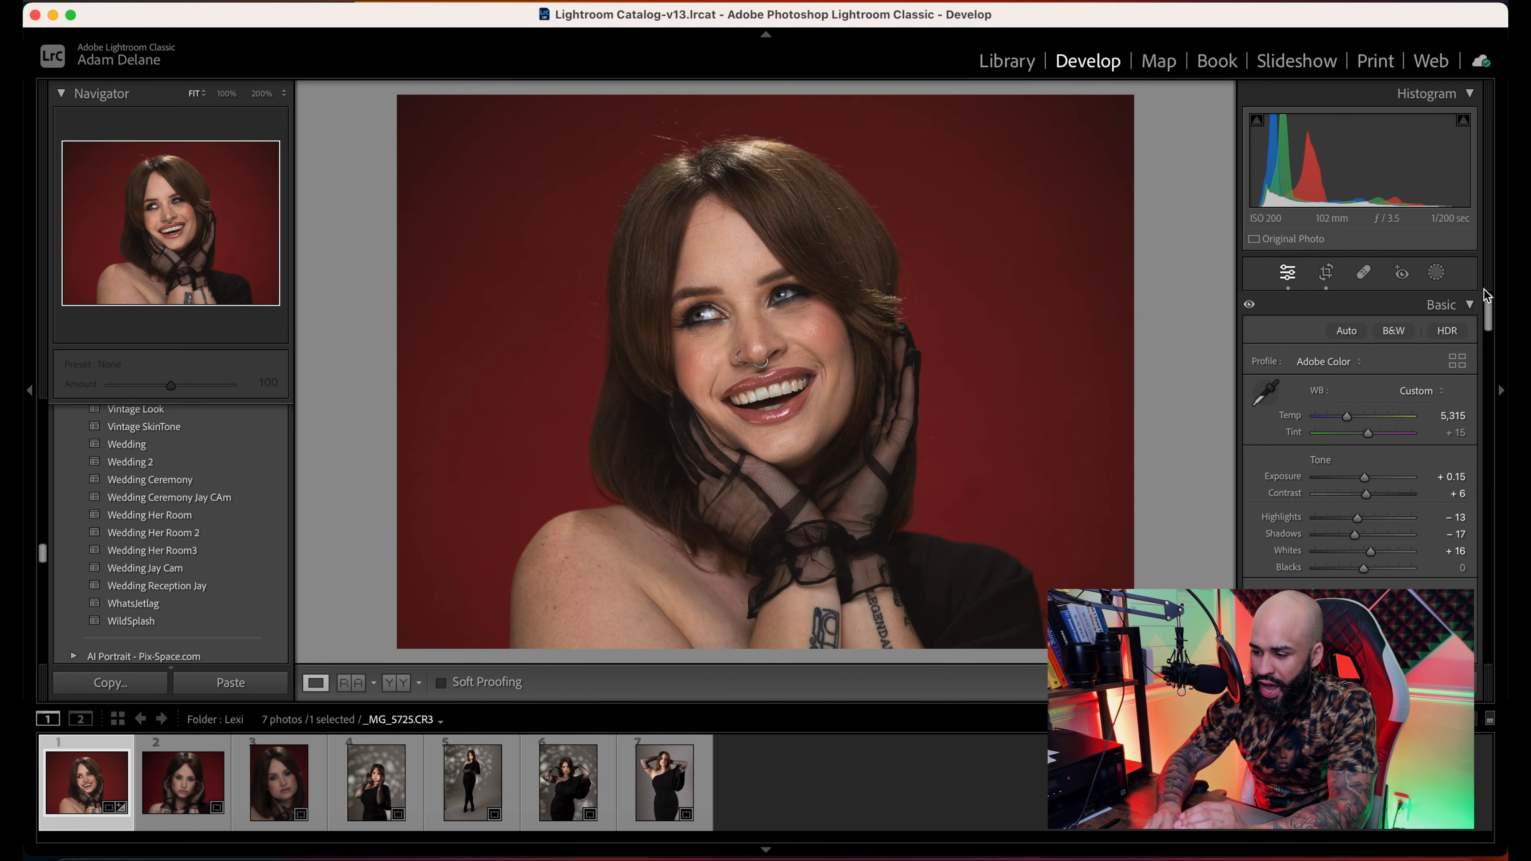
drag(1356, 522, 1364, 522)
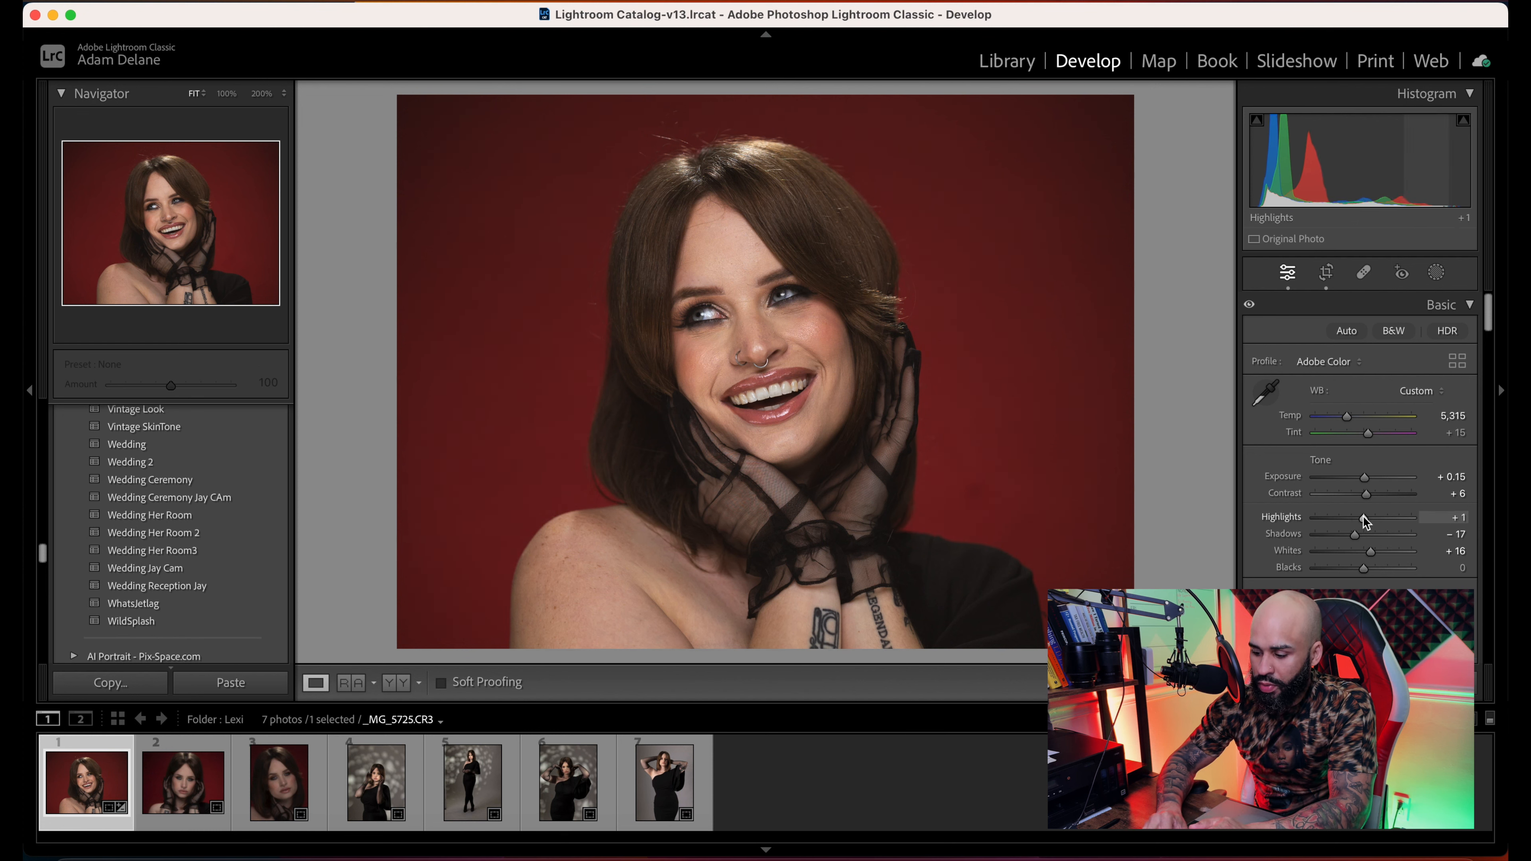
key(backslash)
key(backslash)
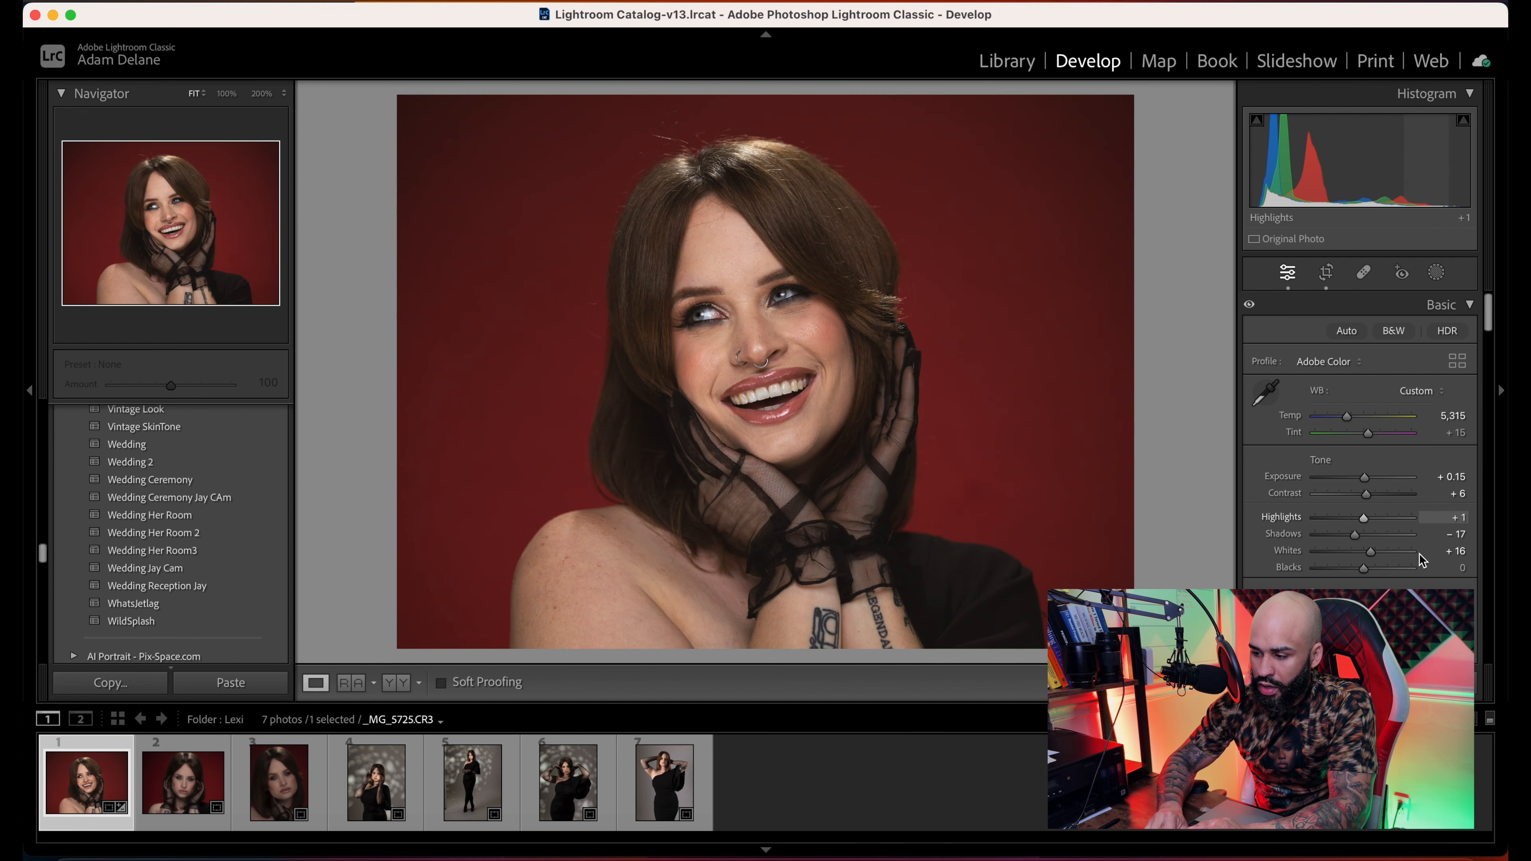
- Set the Orange luminance to 0 in the Color Mixer and compare the portrait before and after
scroll(1481, 484, down, 10)
drag(1486, 364, 1488, 416)
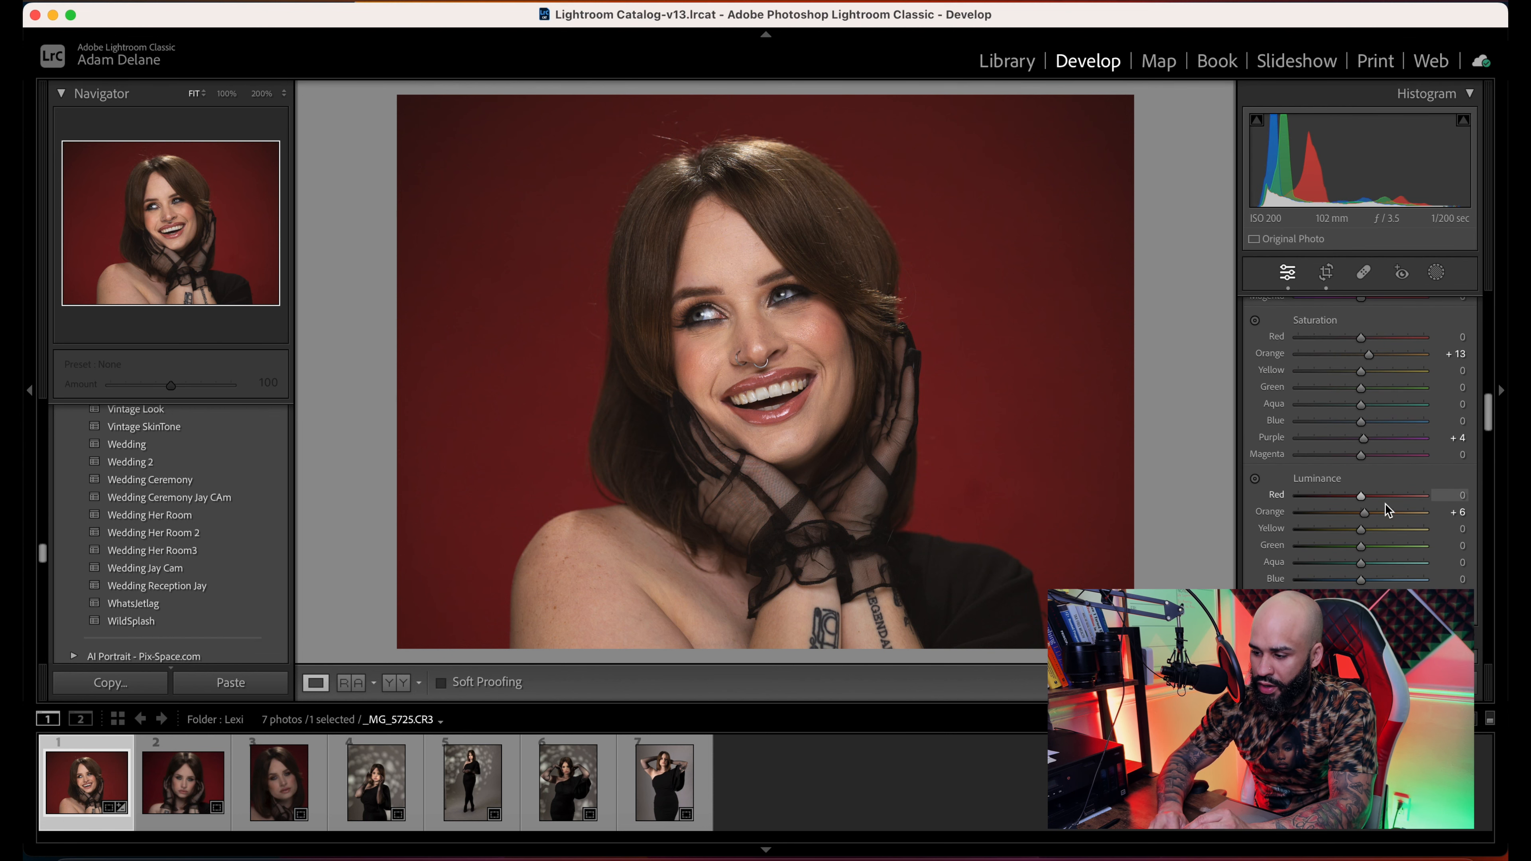
mouse_move(1364, 512)
mouse_down()
mouse_move(1397, 517)
mouse_move(1362, 519)
mouse_up()
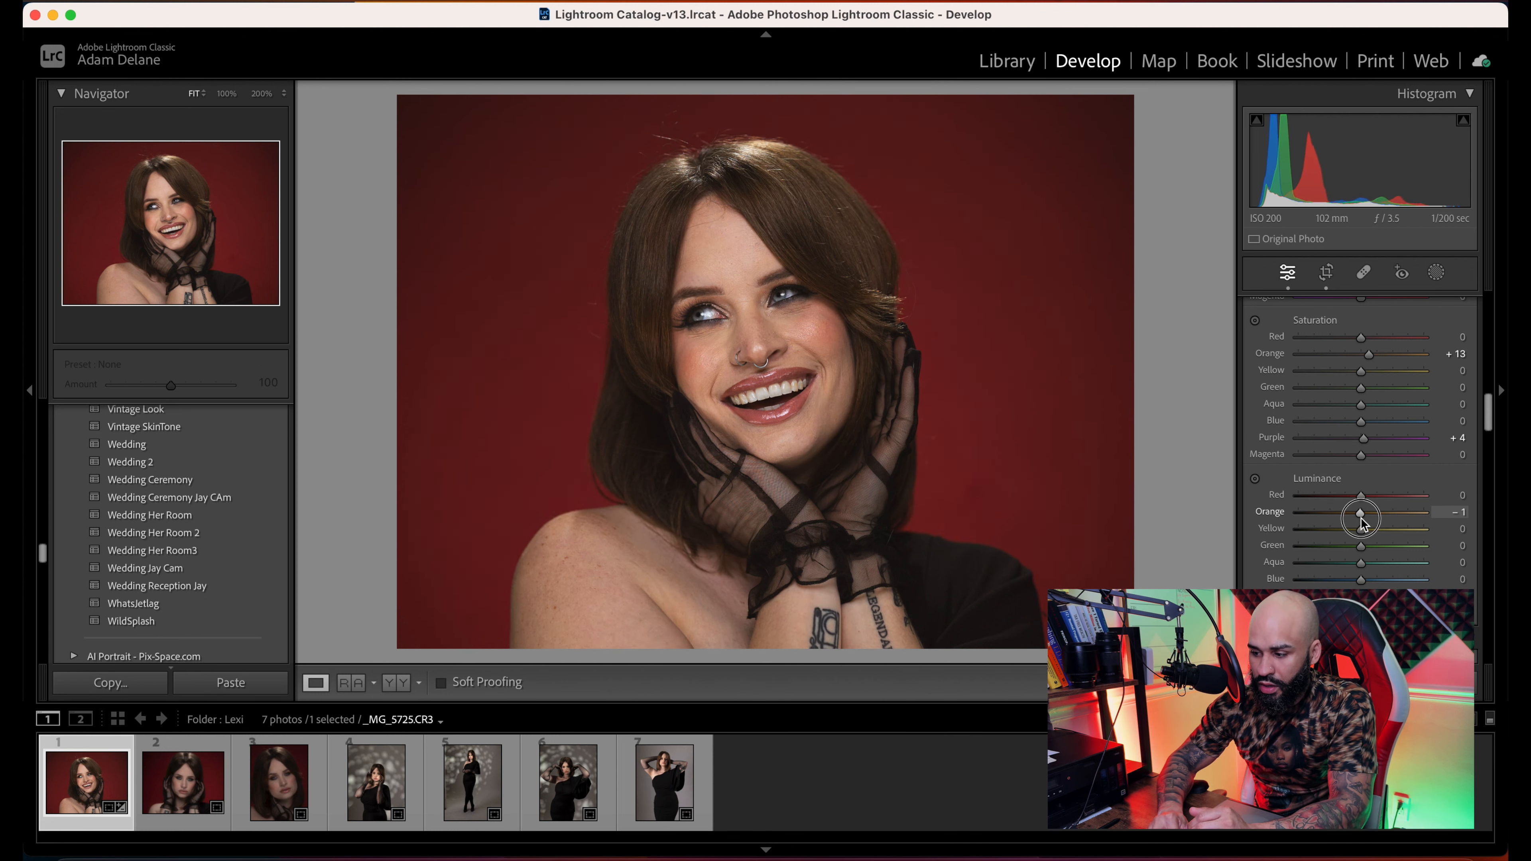
key(backslash)
key(backslash)
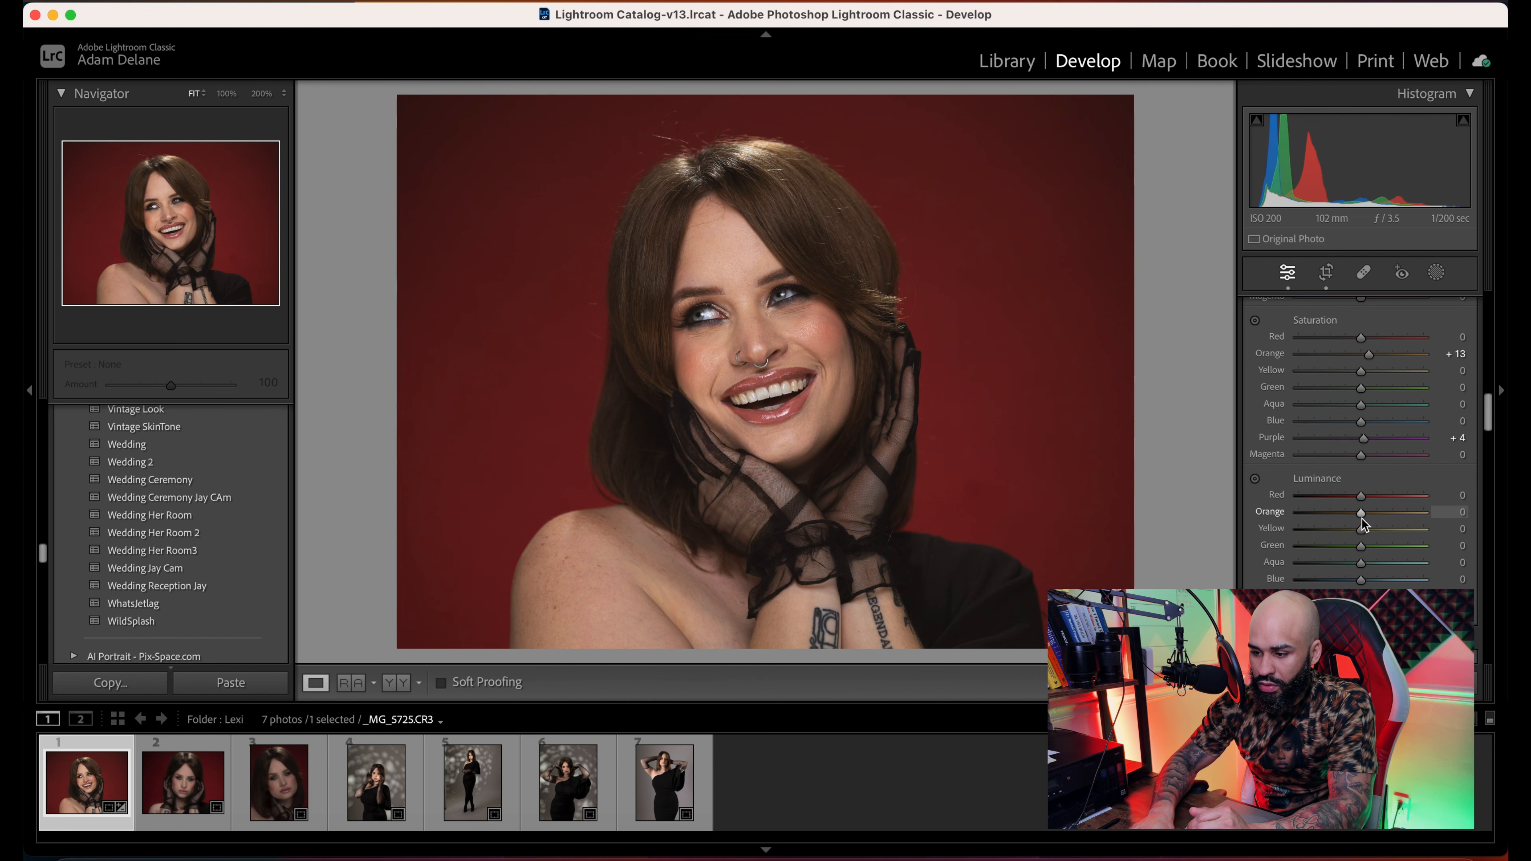
key(backslash)
key(backslash)
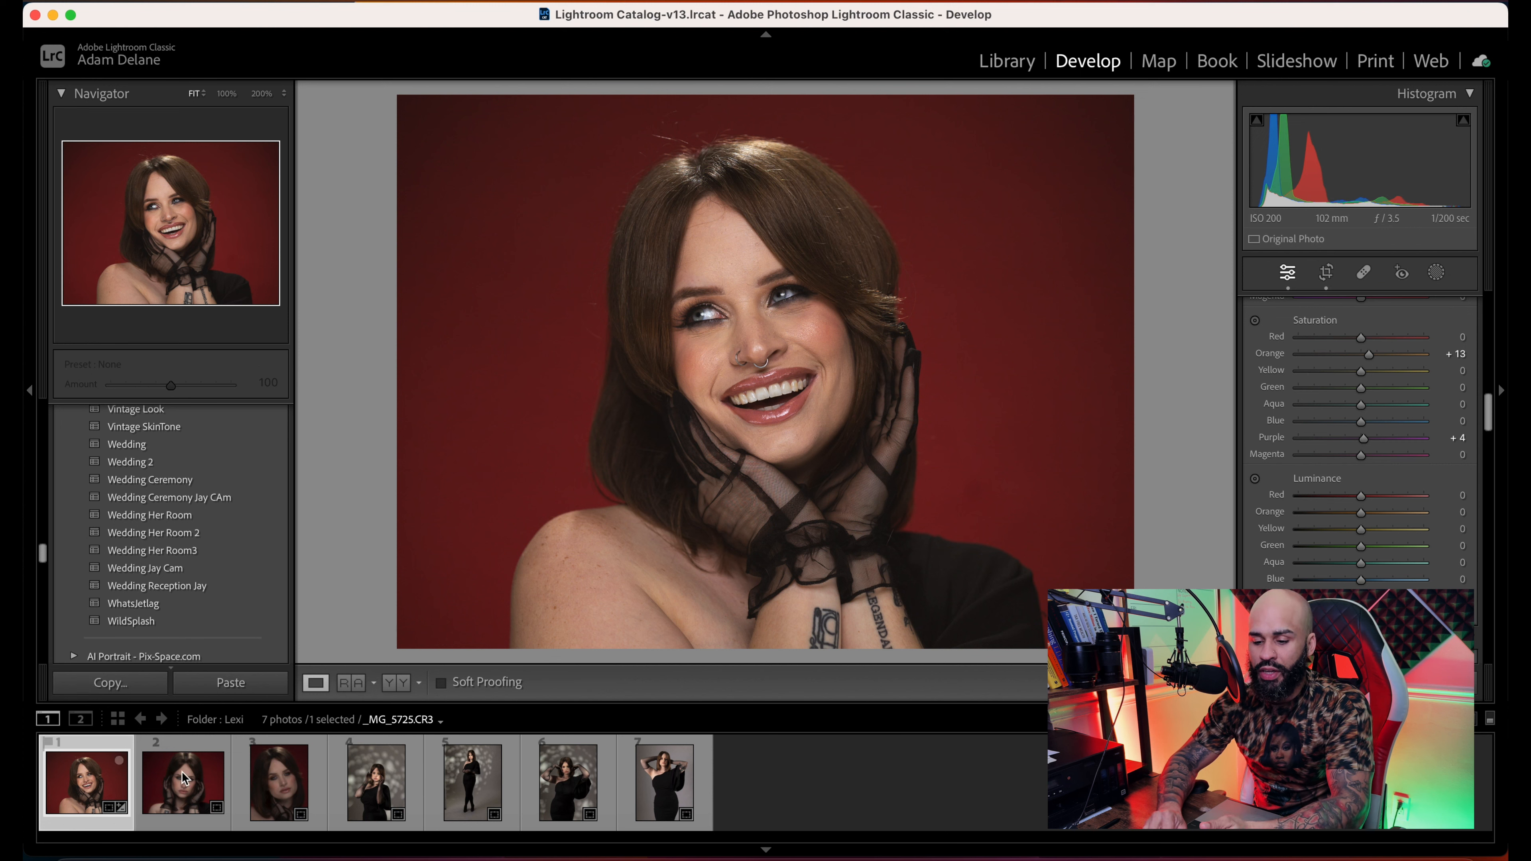
- Synchronize the first portrait's settings to the other two red-background portraits, leaving Masking out
shift+click(262, 783)
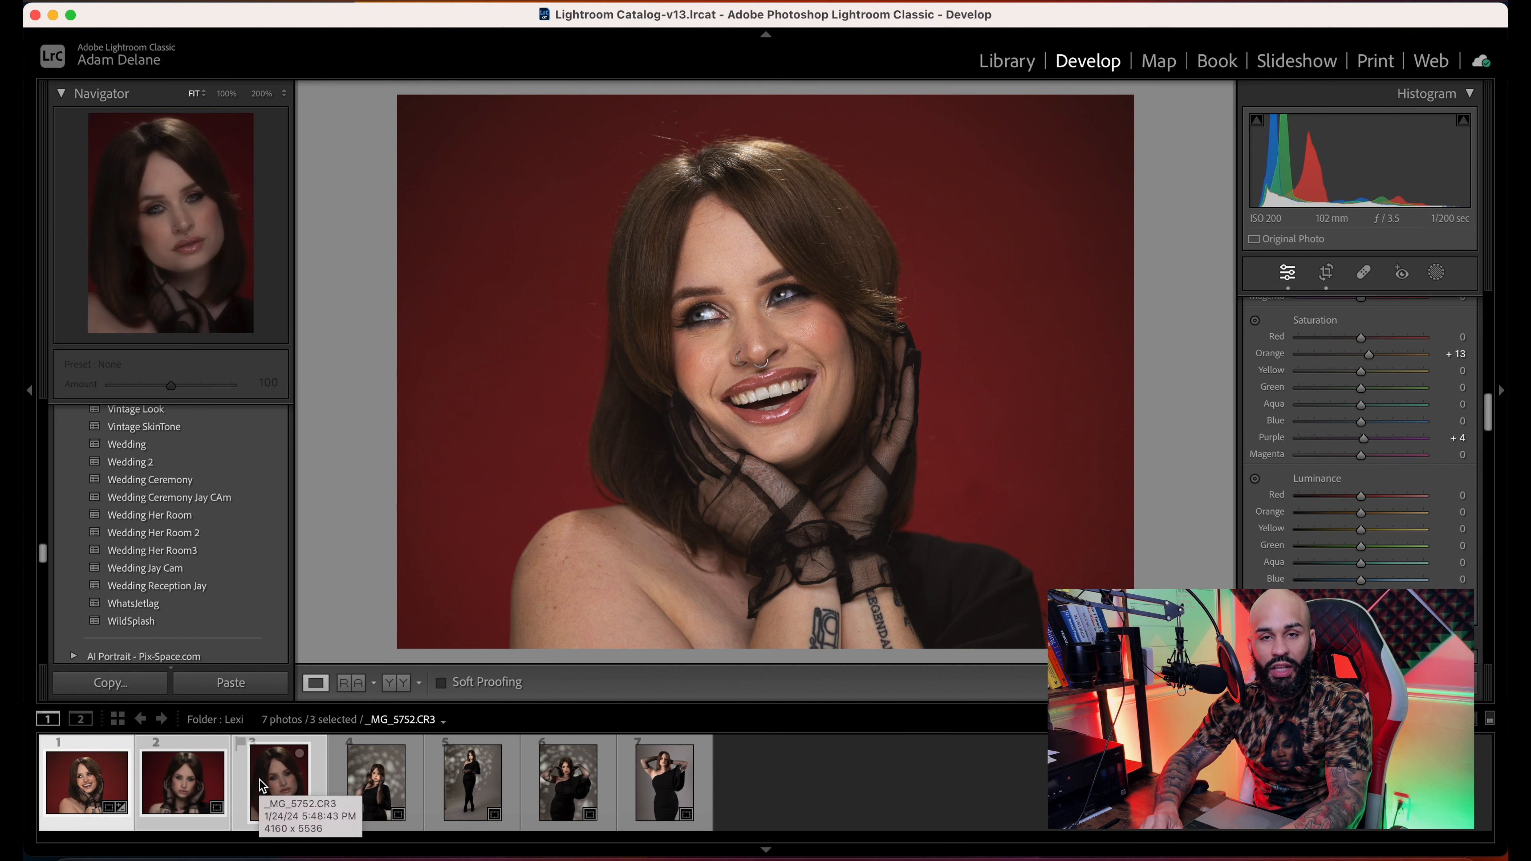
click(1301, 683)
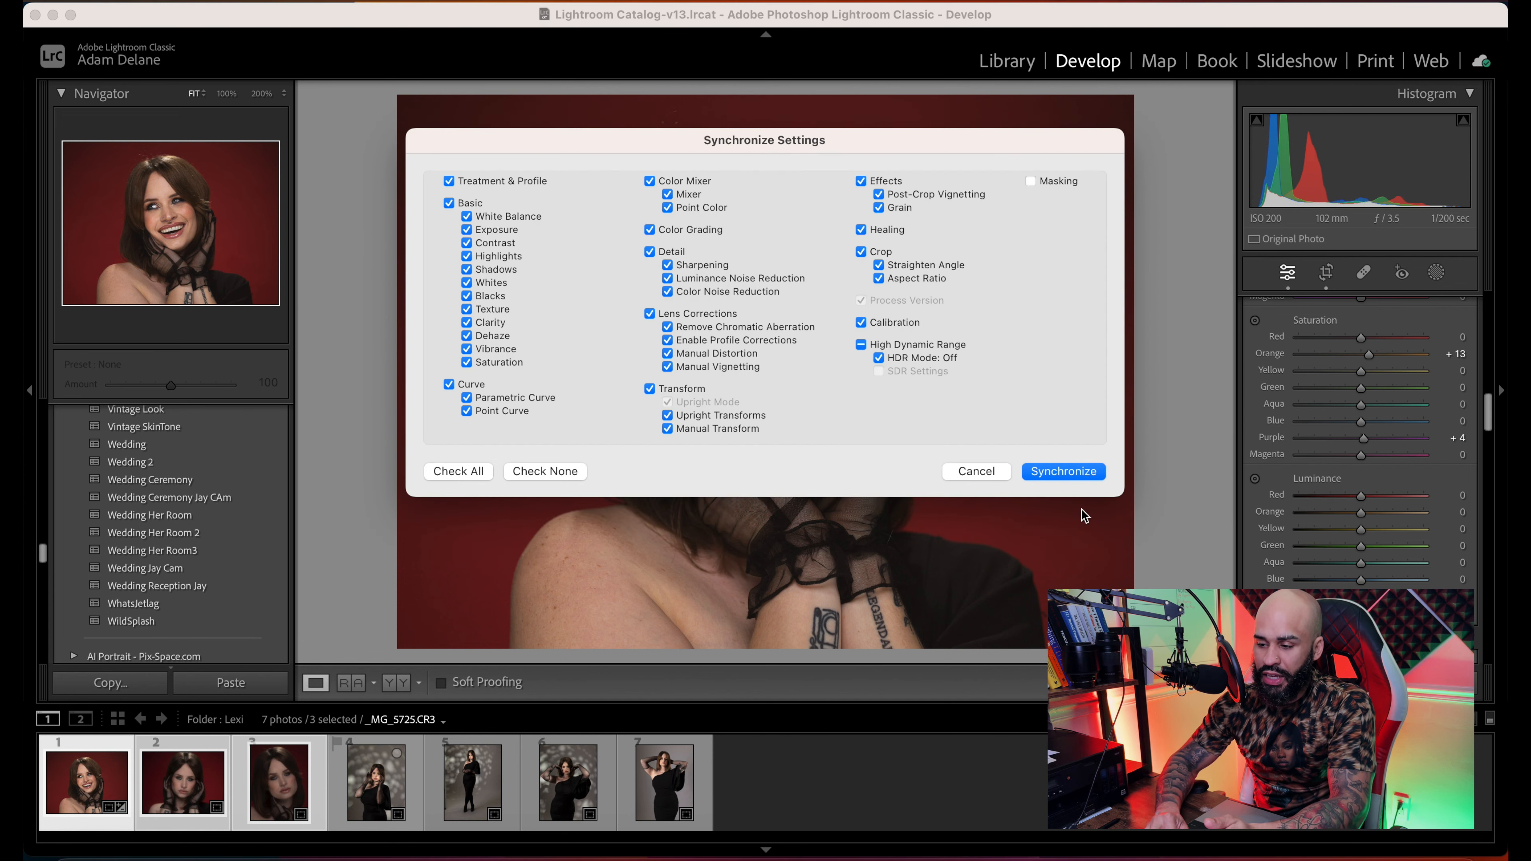
click(1063, 471)
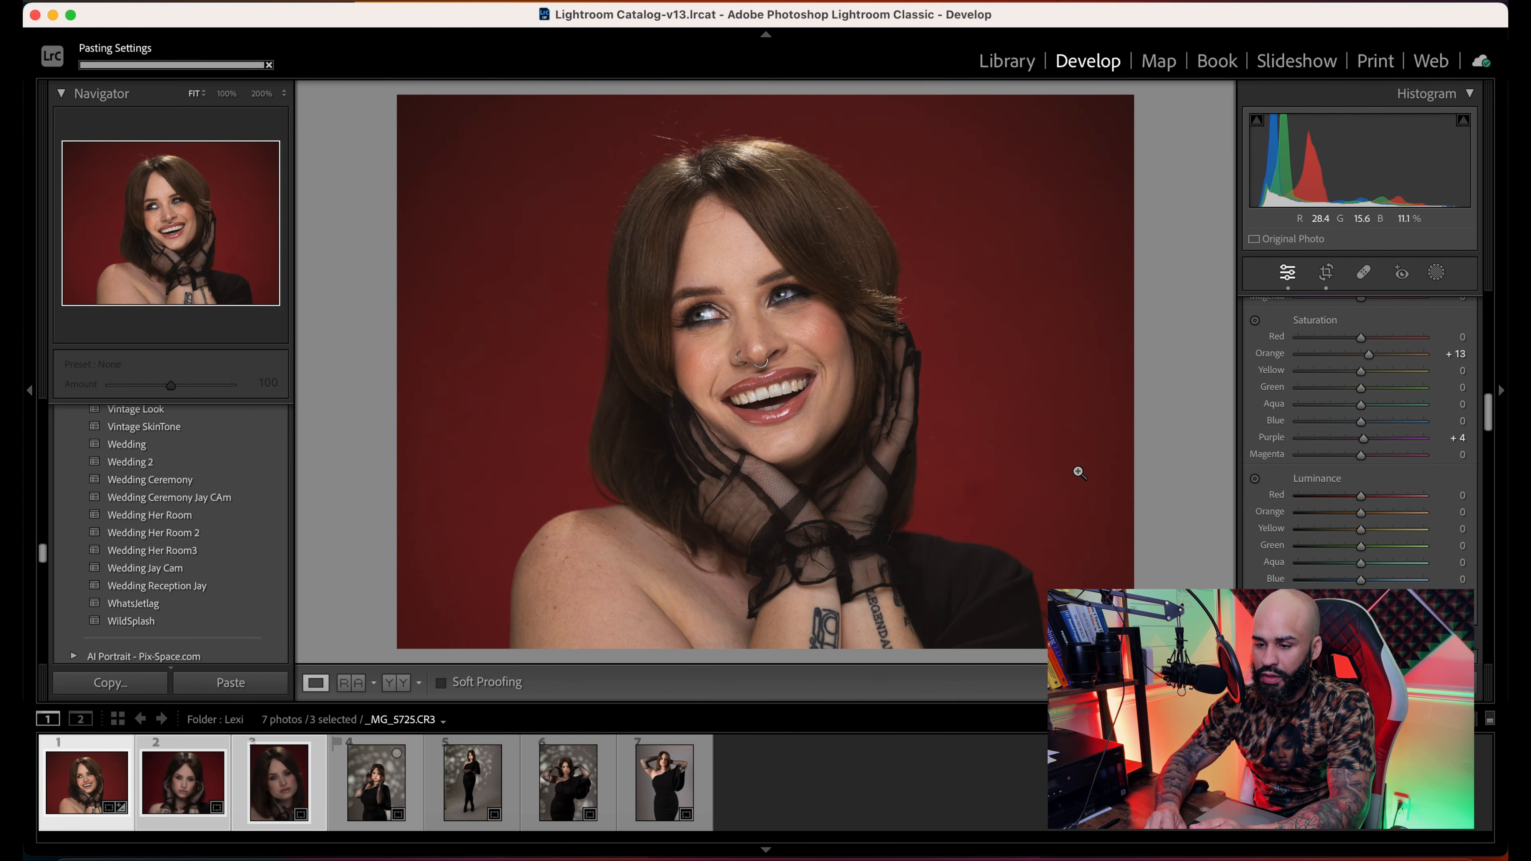
- Compare the second and third red-background portraits before and after the synchronized edits
click(174, 781)
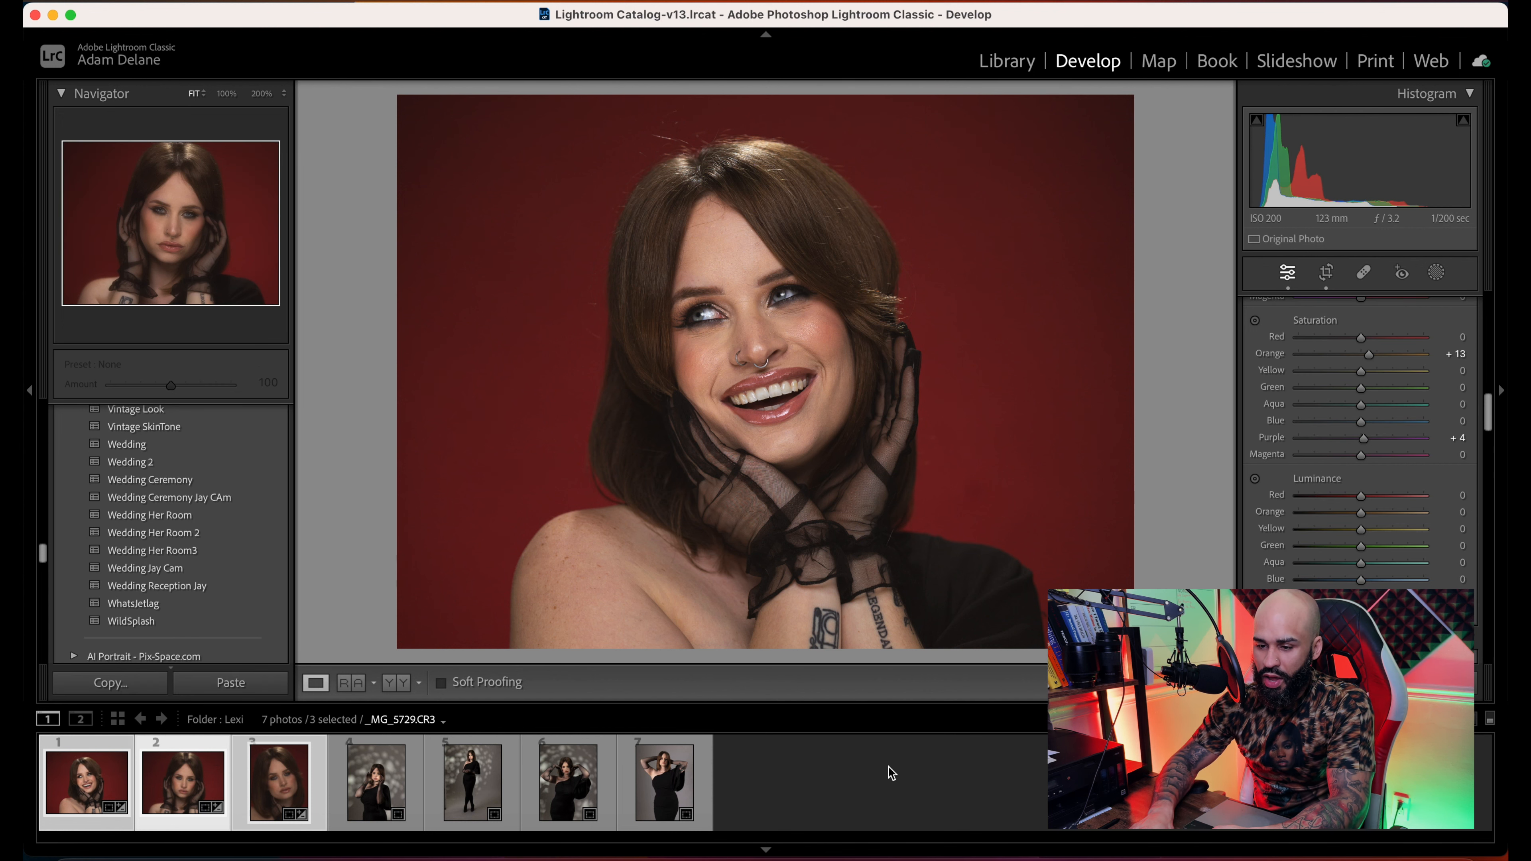
key(backslash)
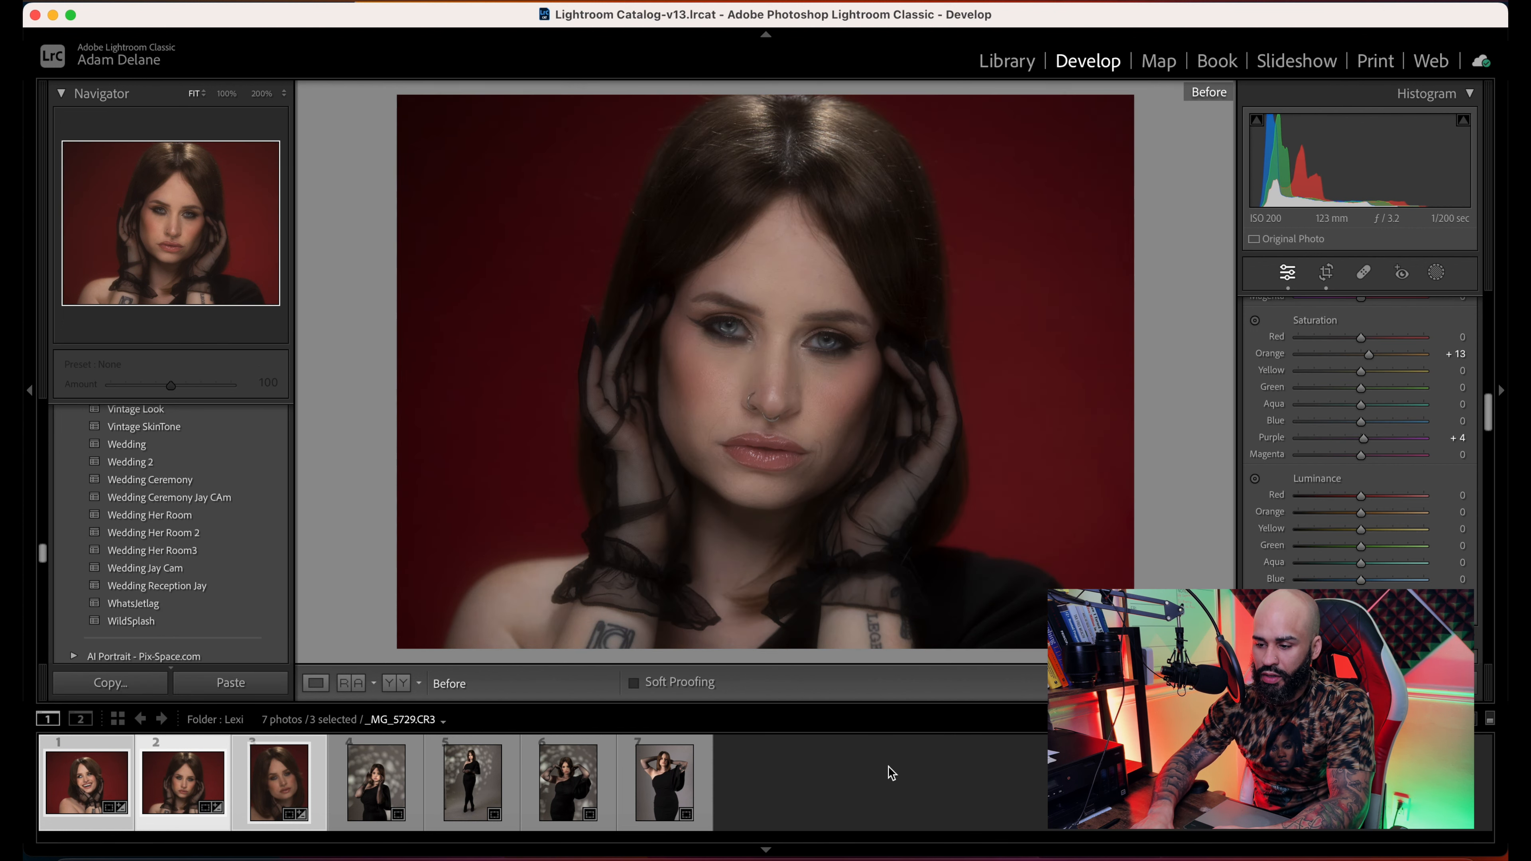
key(backslash)
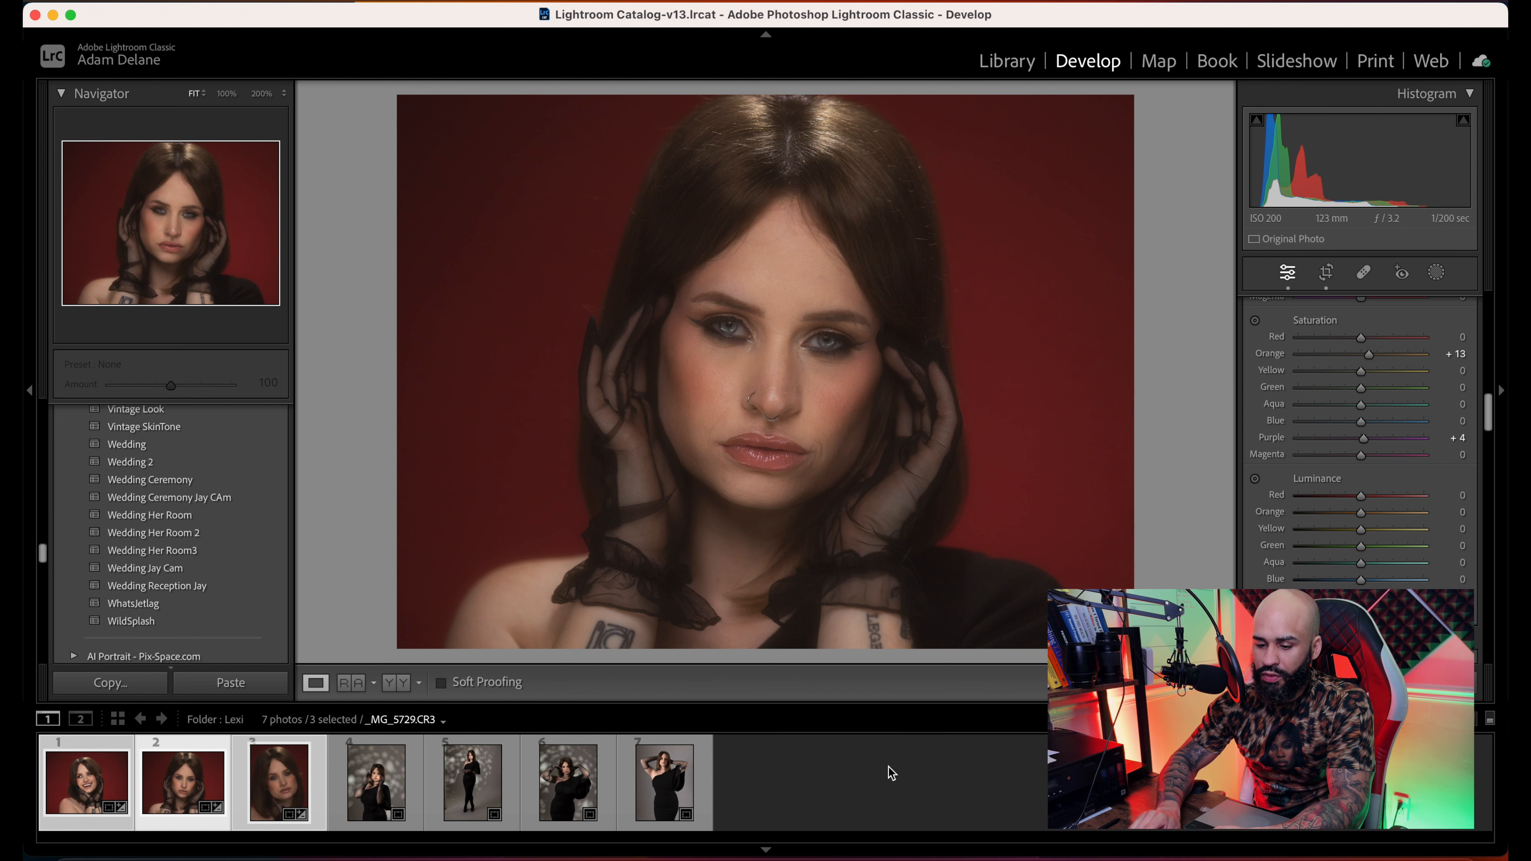
key(Right)
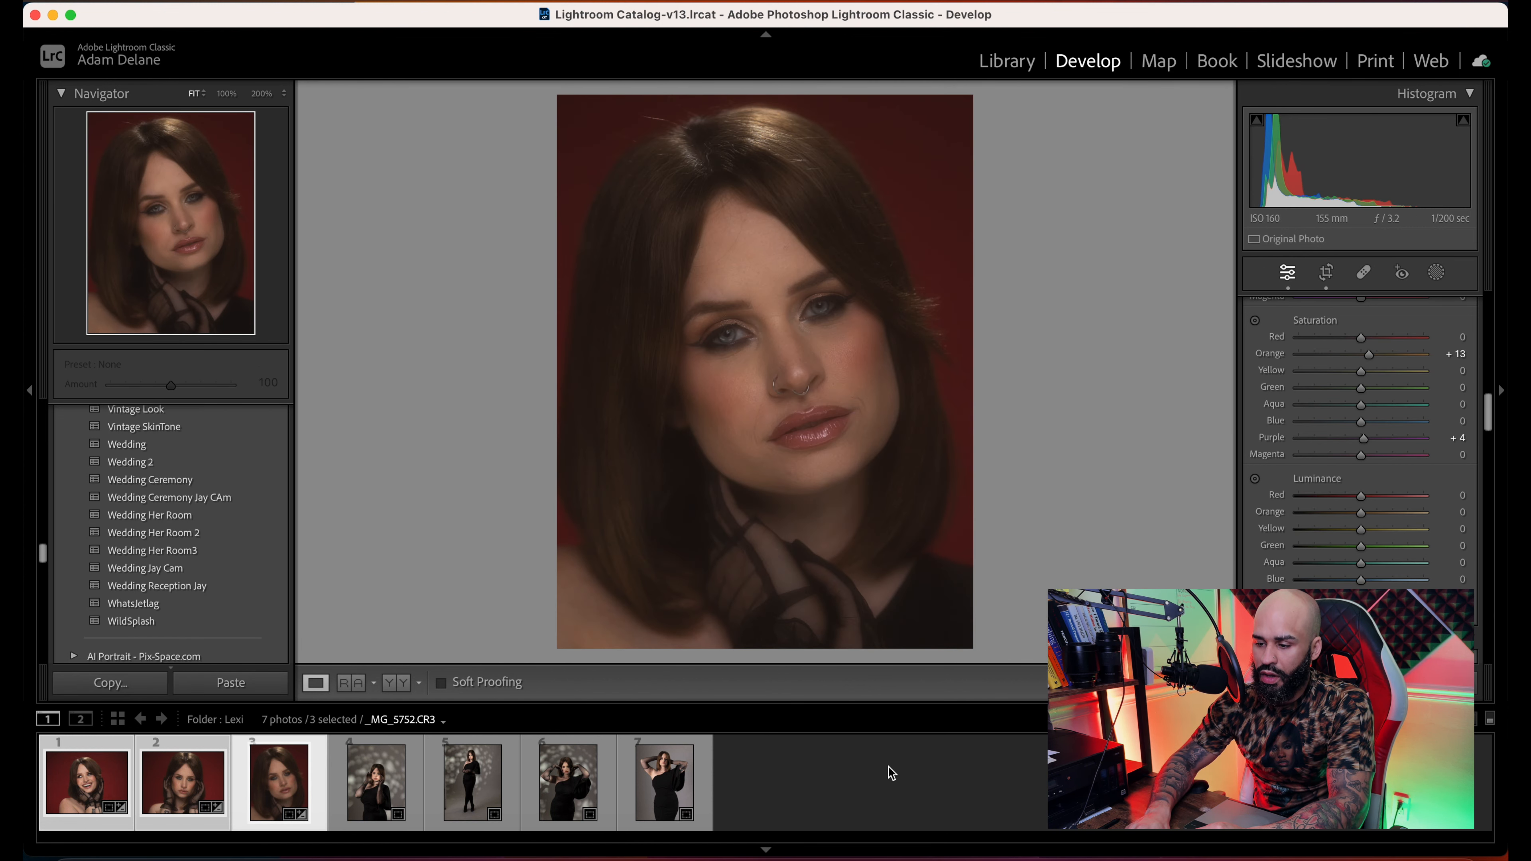
key(backslash)
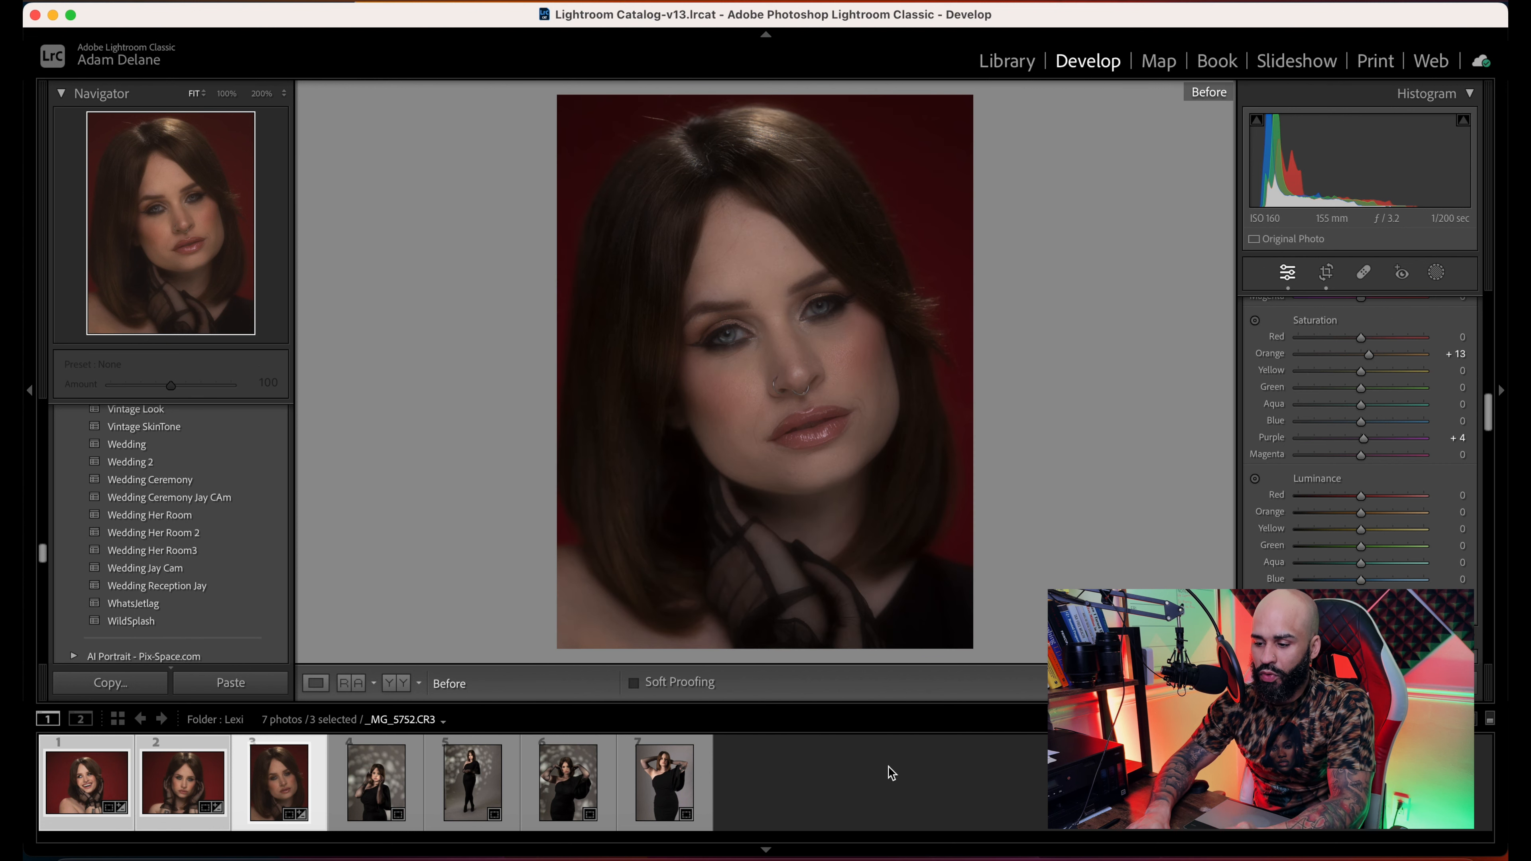
key(backslash)
key(backslash)
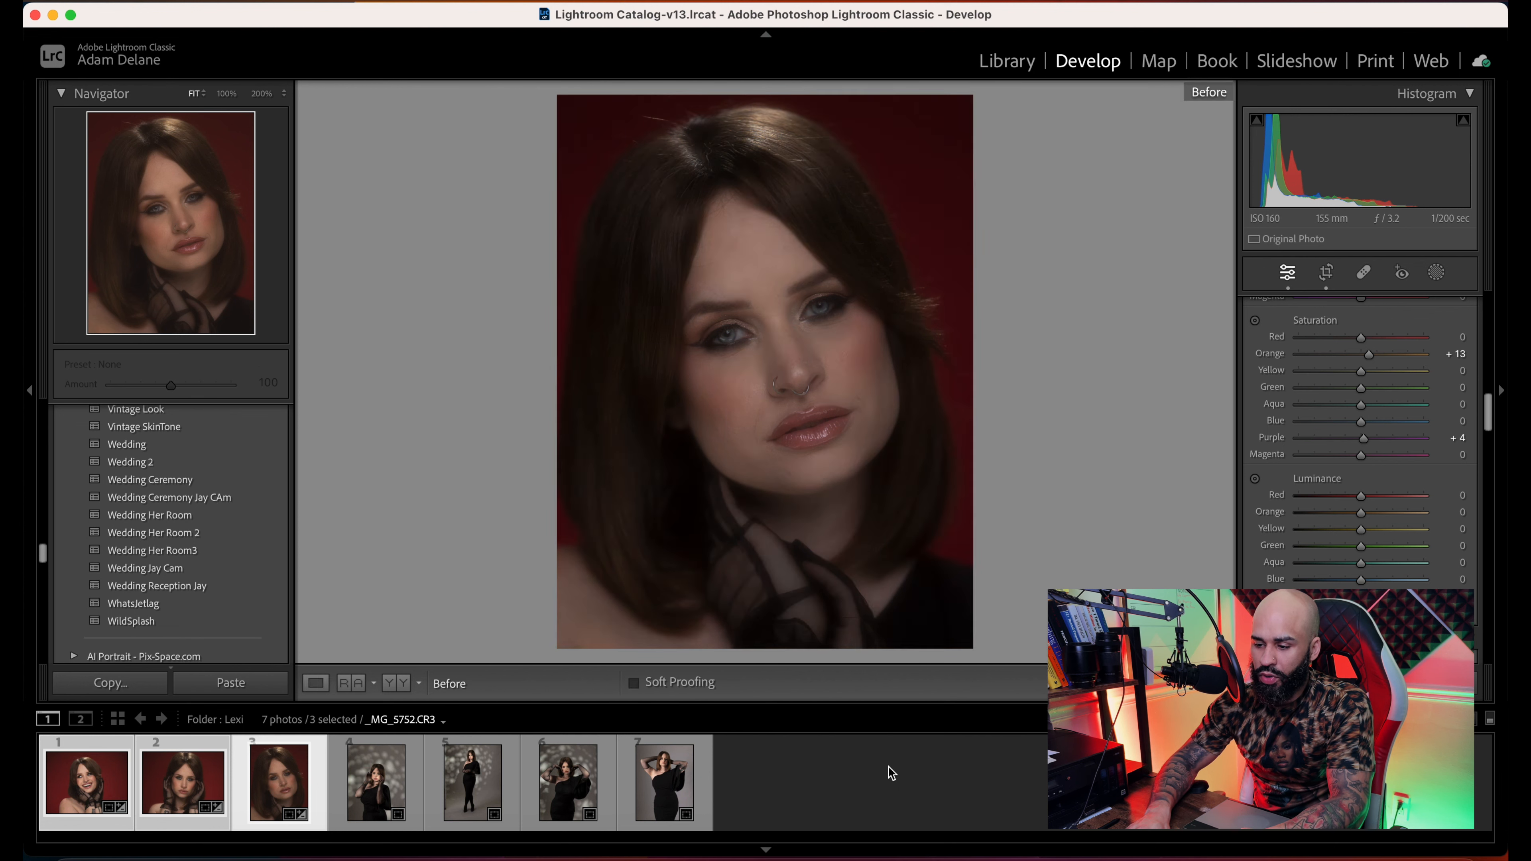
key(backslash)
key(backslash)
key(backslash)
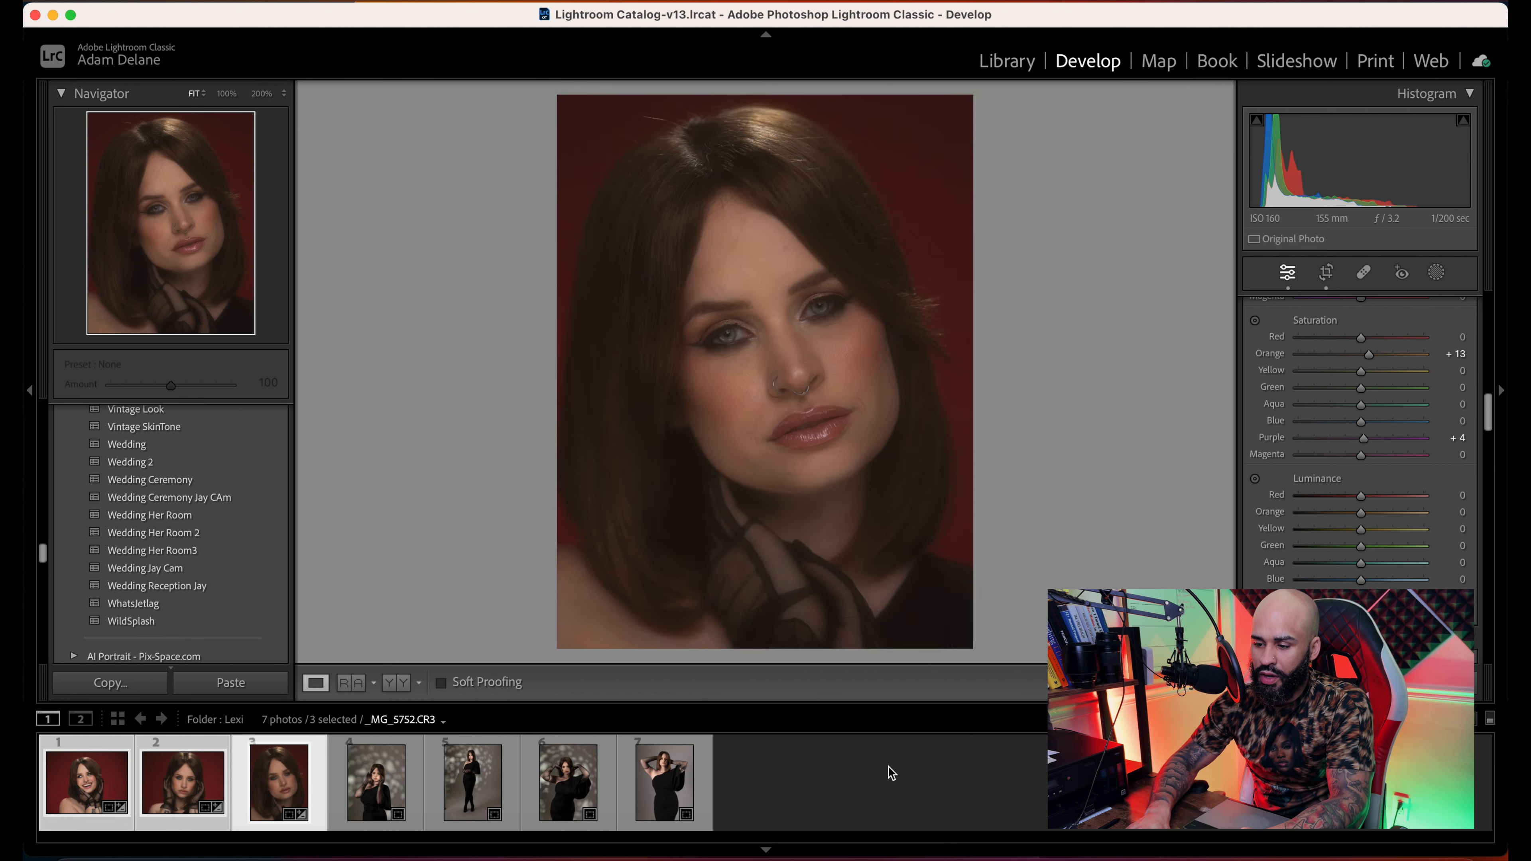
- Review the first and second red-background portraits again, comparing each with its unedited version
click(193, 771)
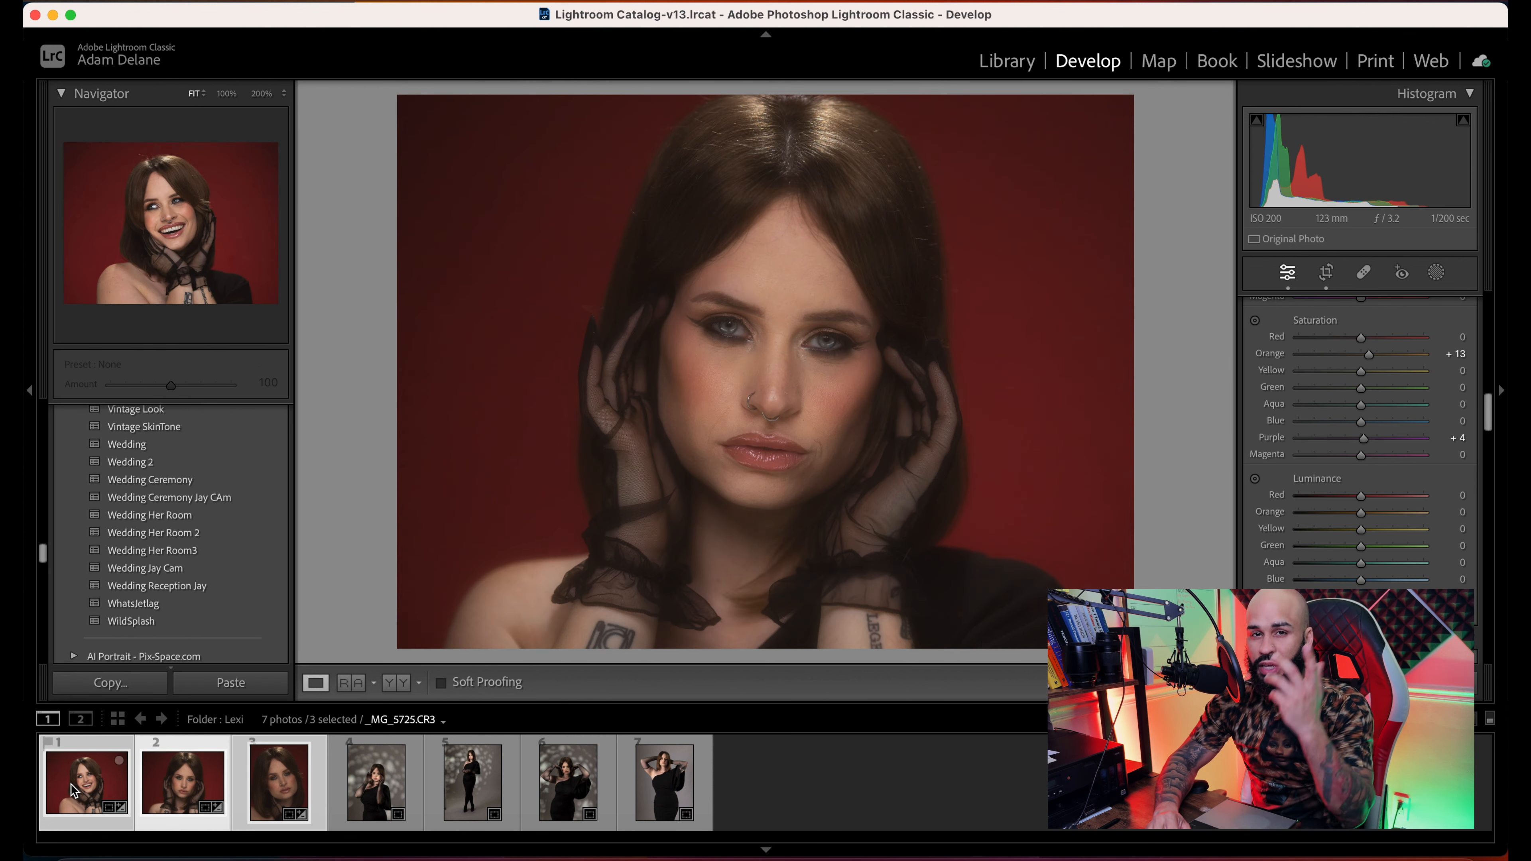
click(70, 784)
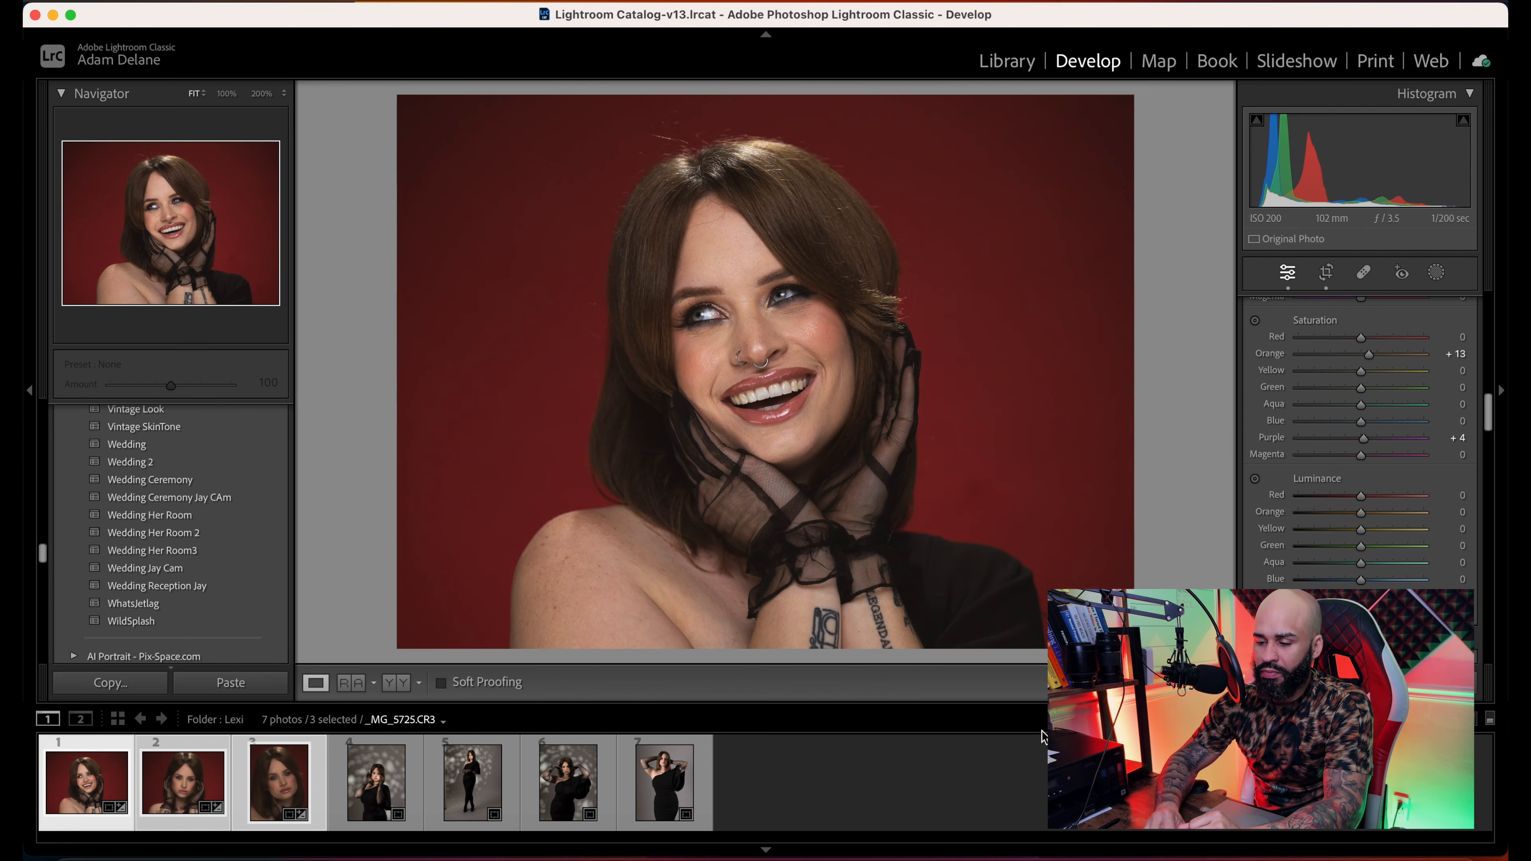
key(backslash)
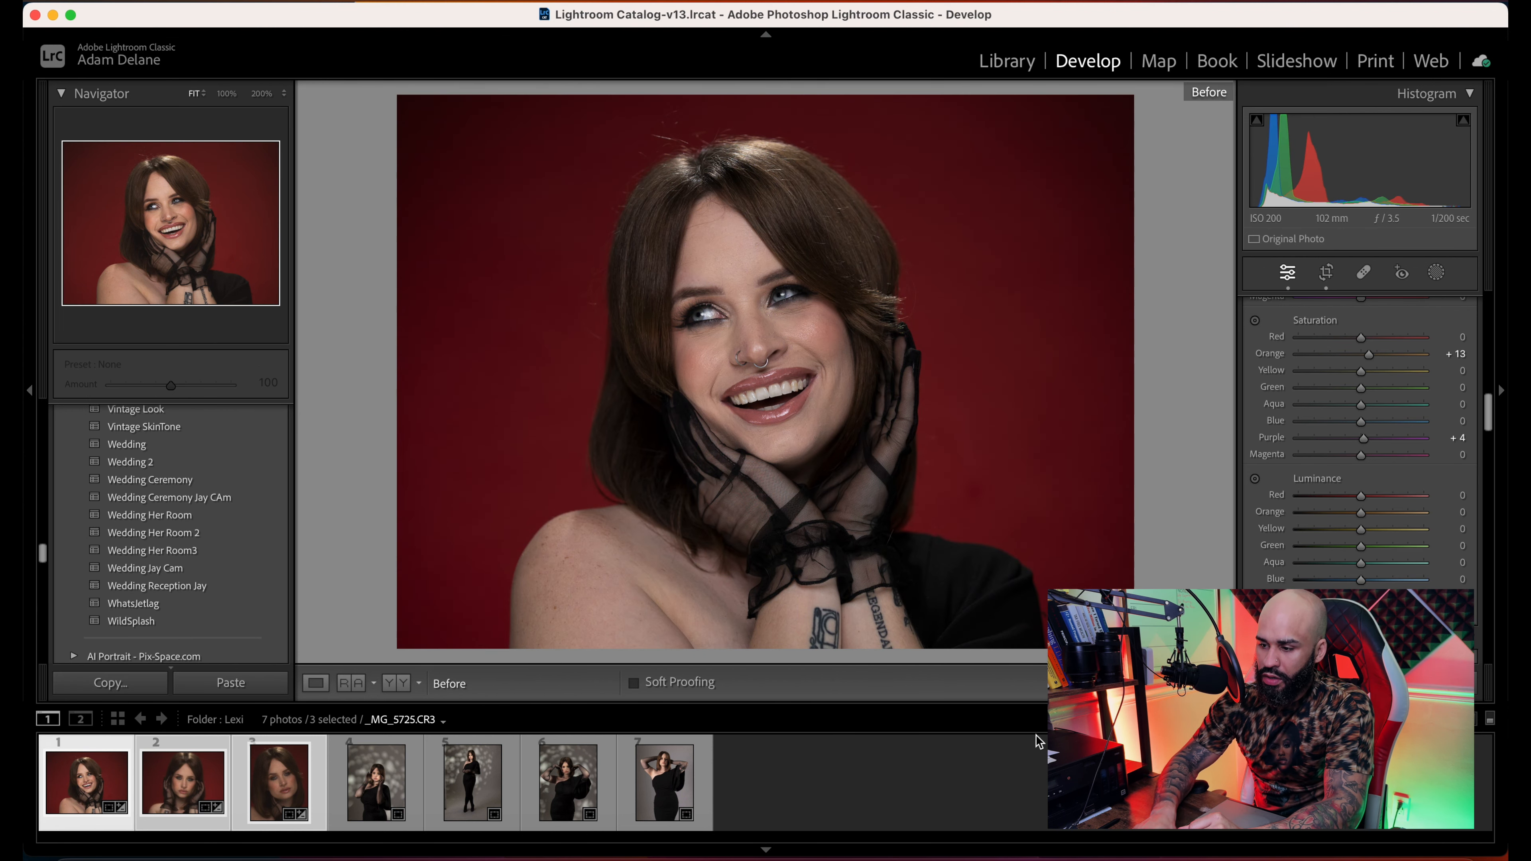
key(backslash)
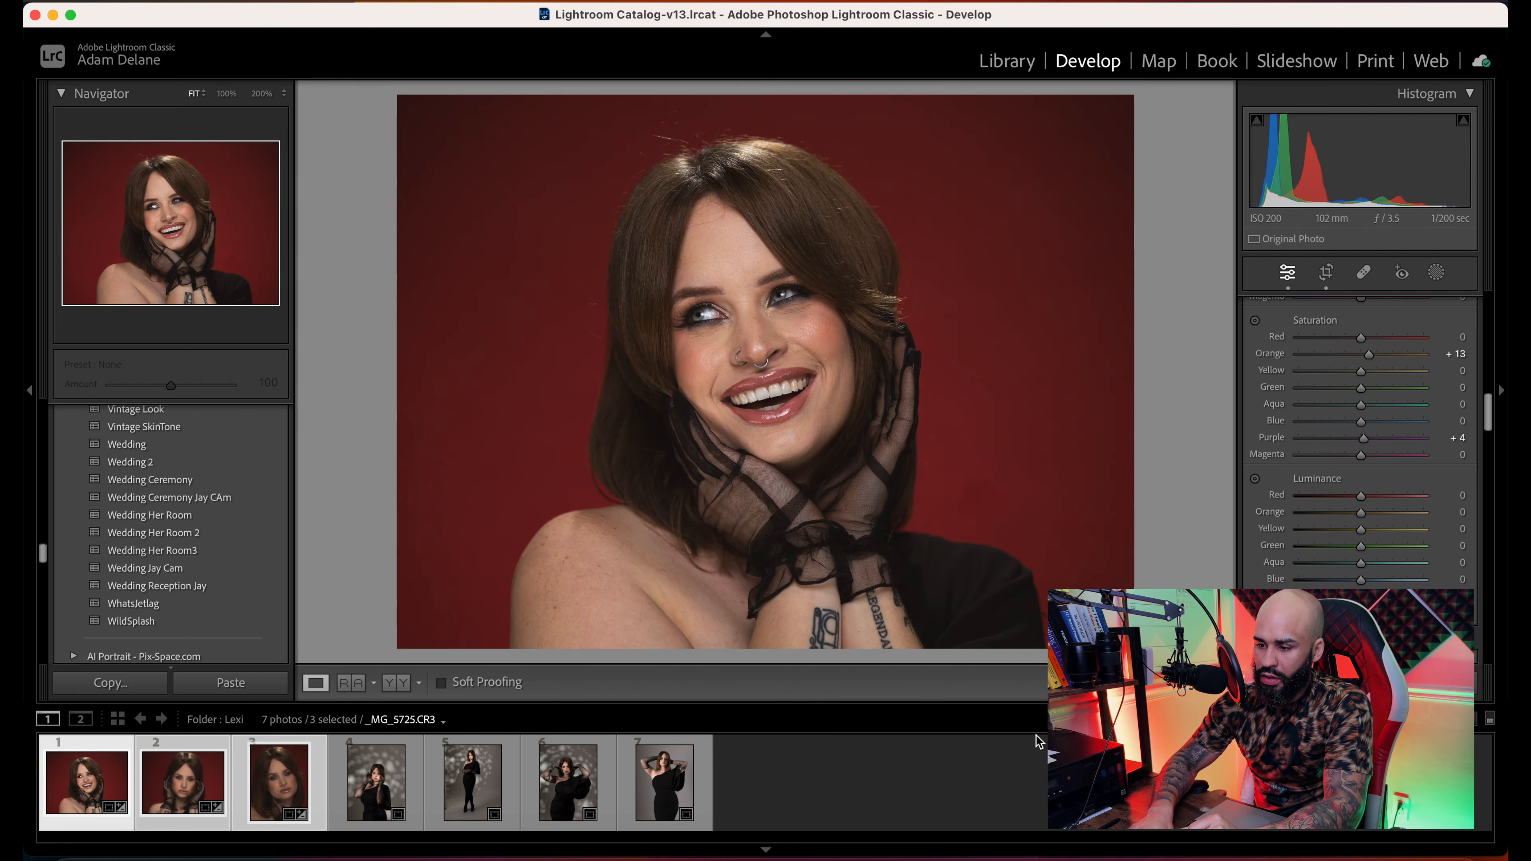
click(184, 785)
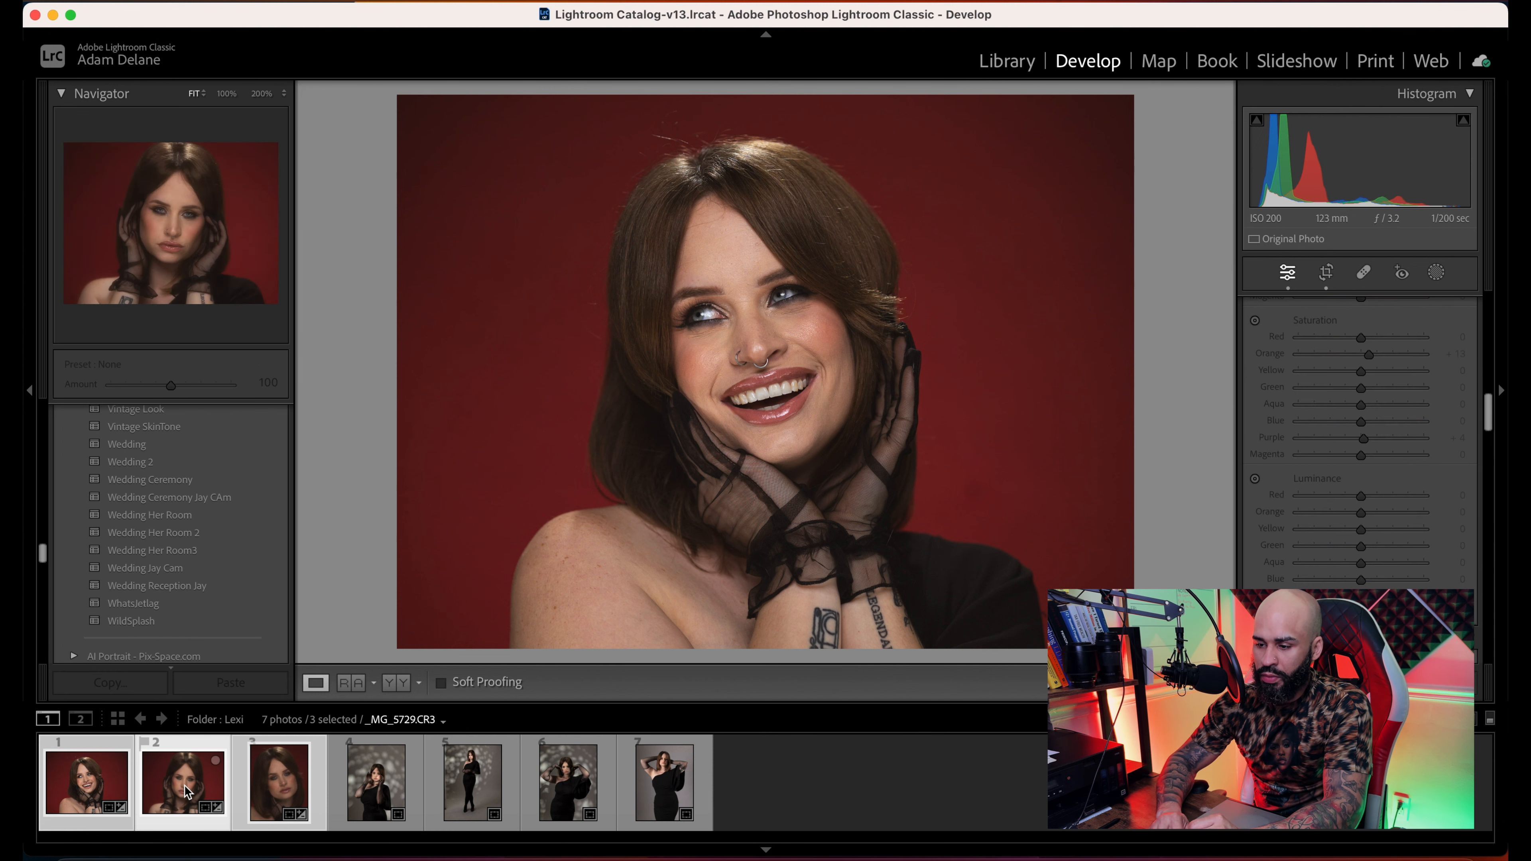
key(backslash)
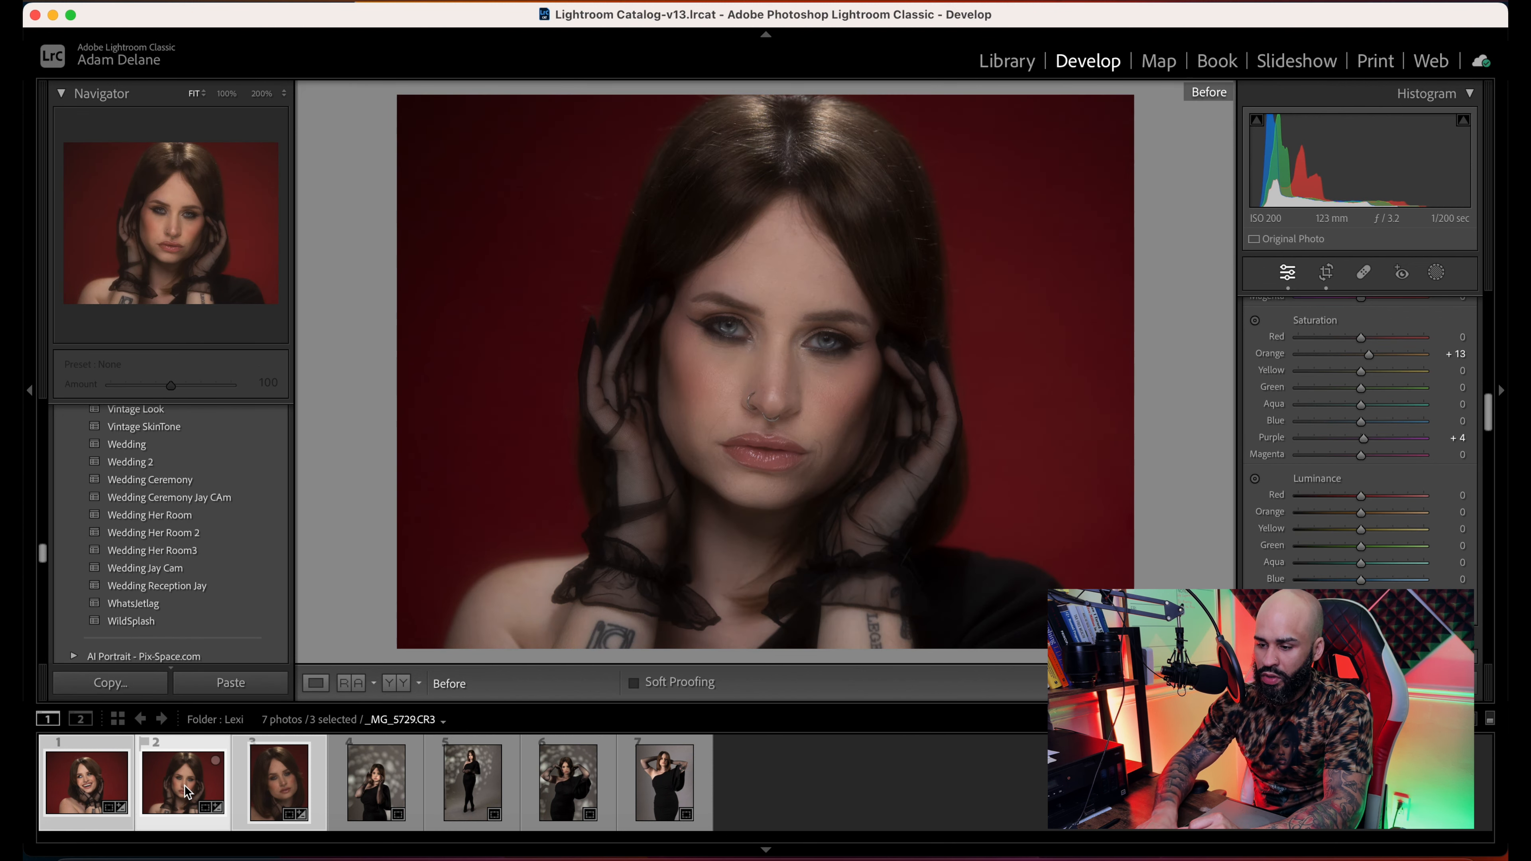
key(backslash)
- Set the second portrait's white balance temperature to 5,077, compare it with the original, and move on to the third portrait
drag(1489, 411, 1490, 320)
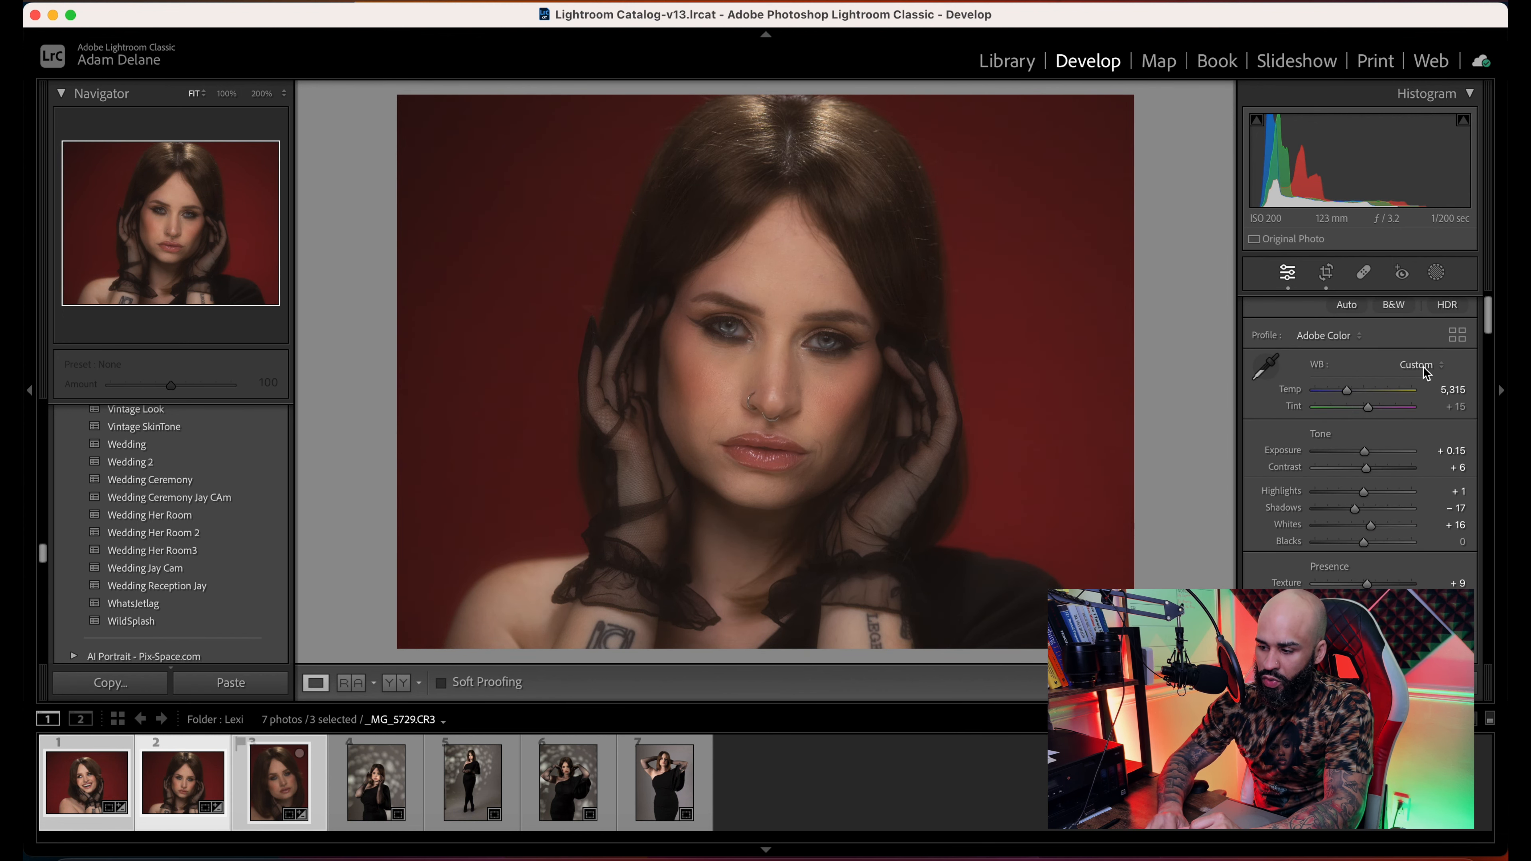
drag(1347, 390, 1343, 390)
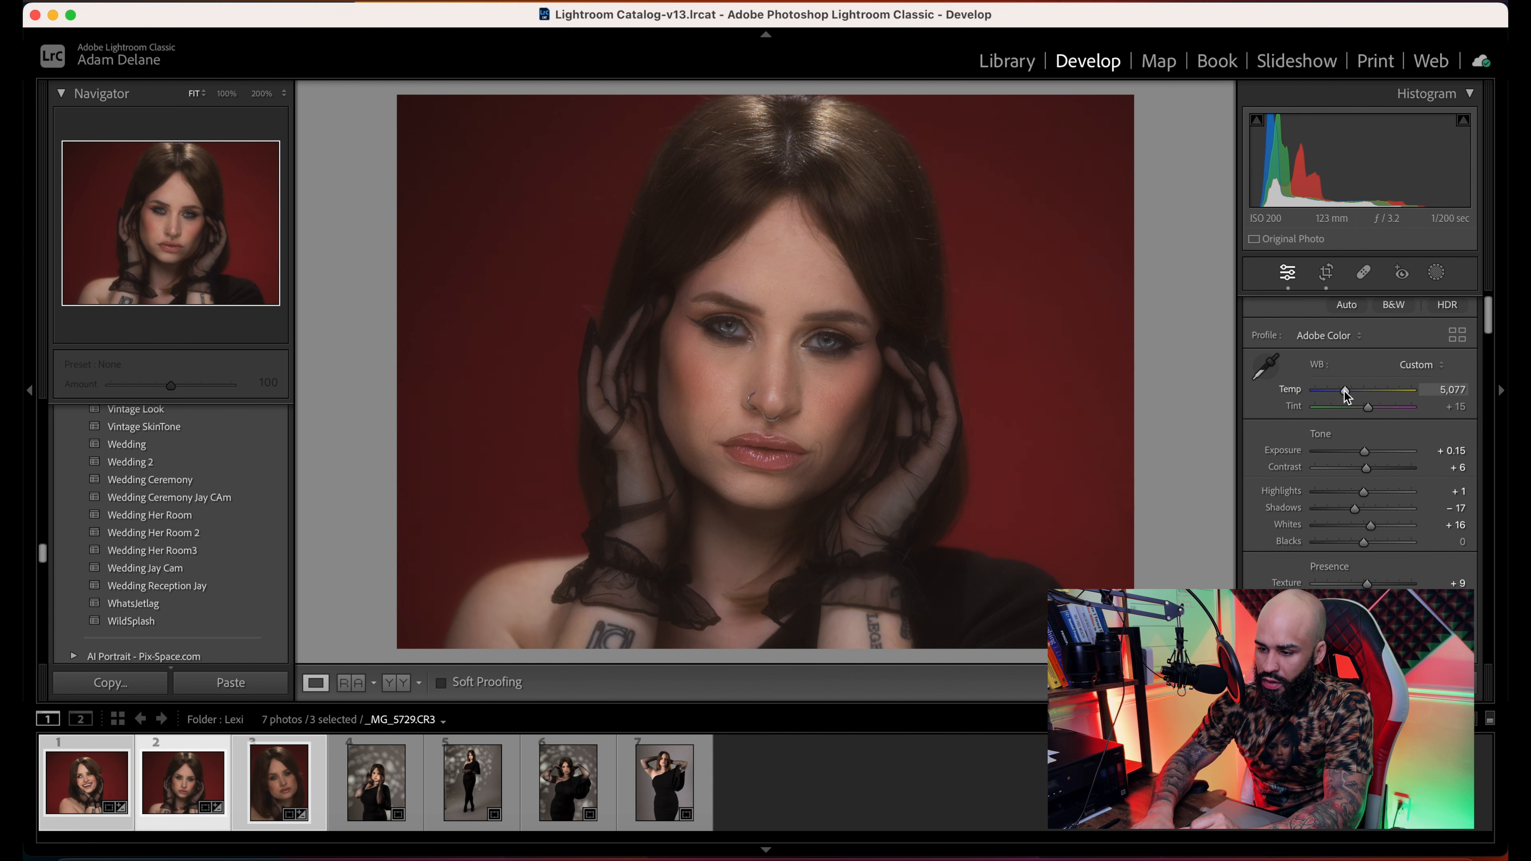
key(backslash)
key(backslash)
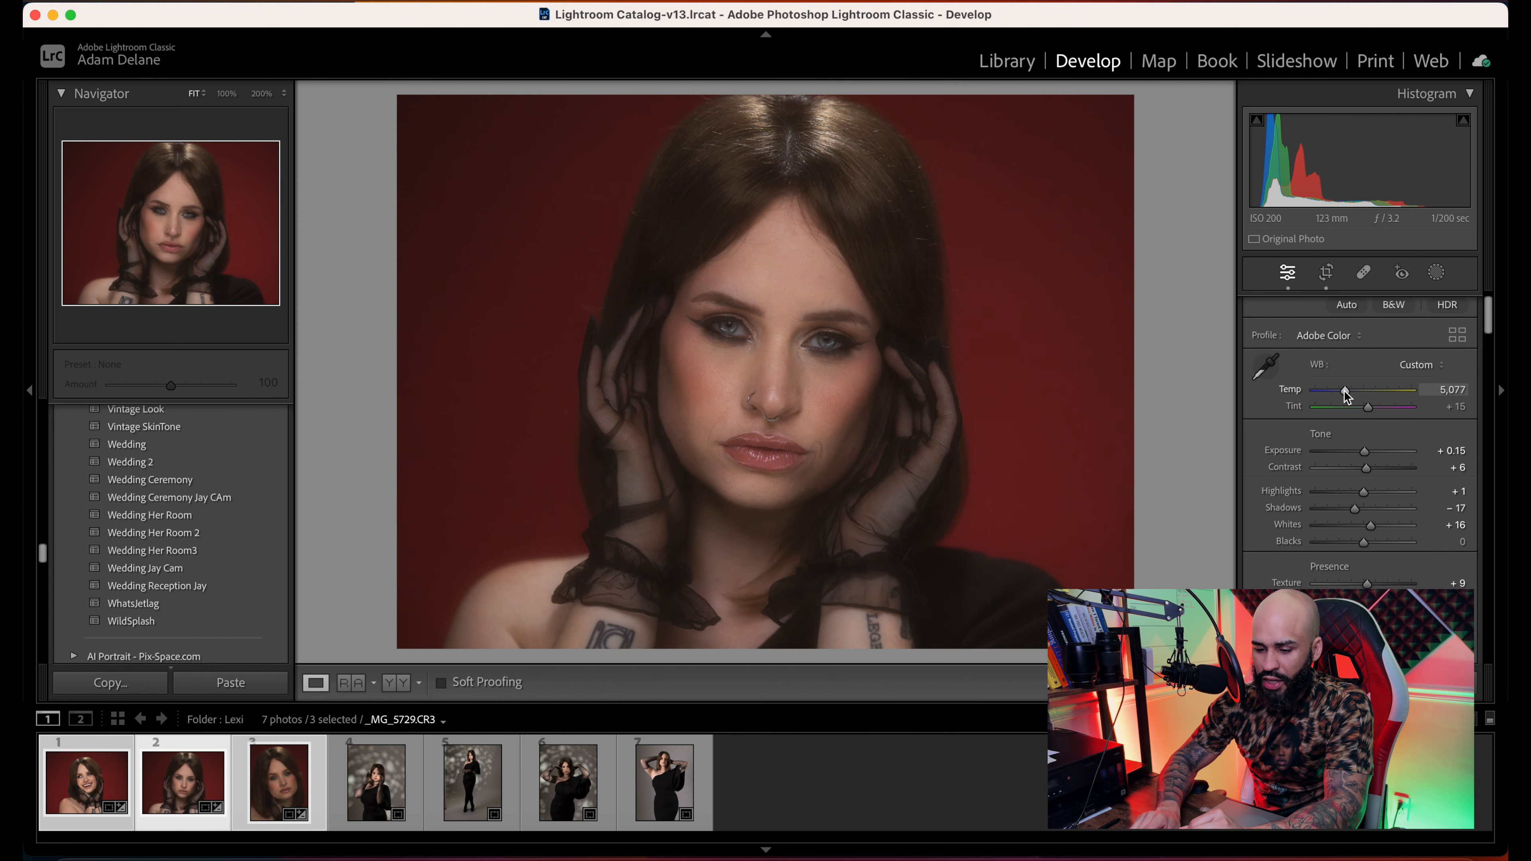
key(Right)
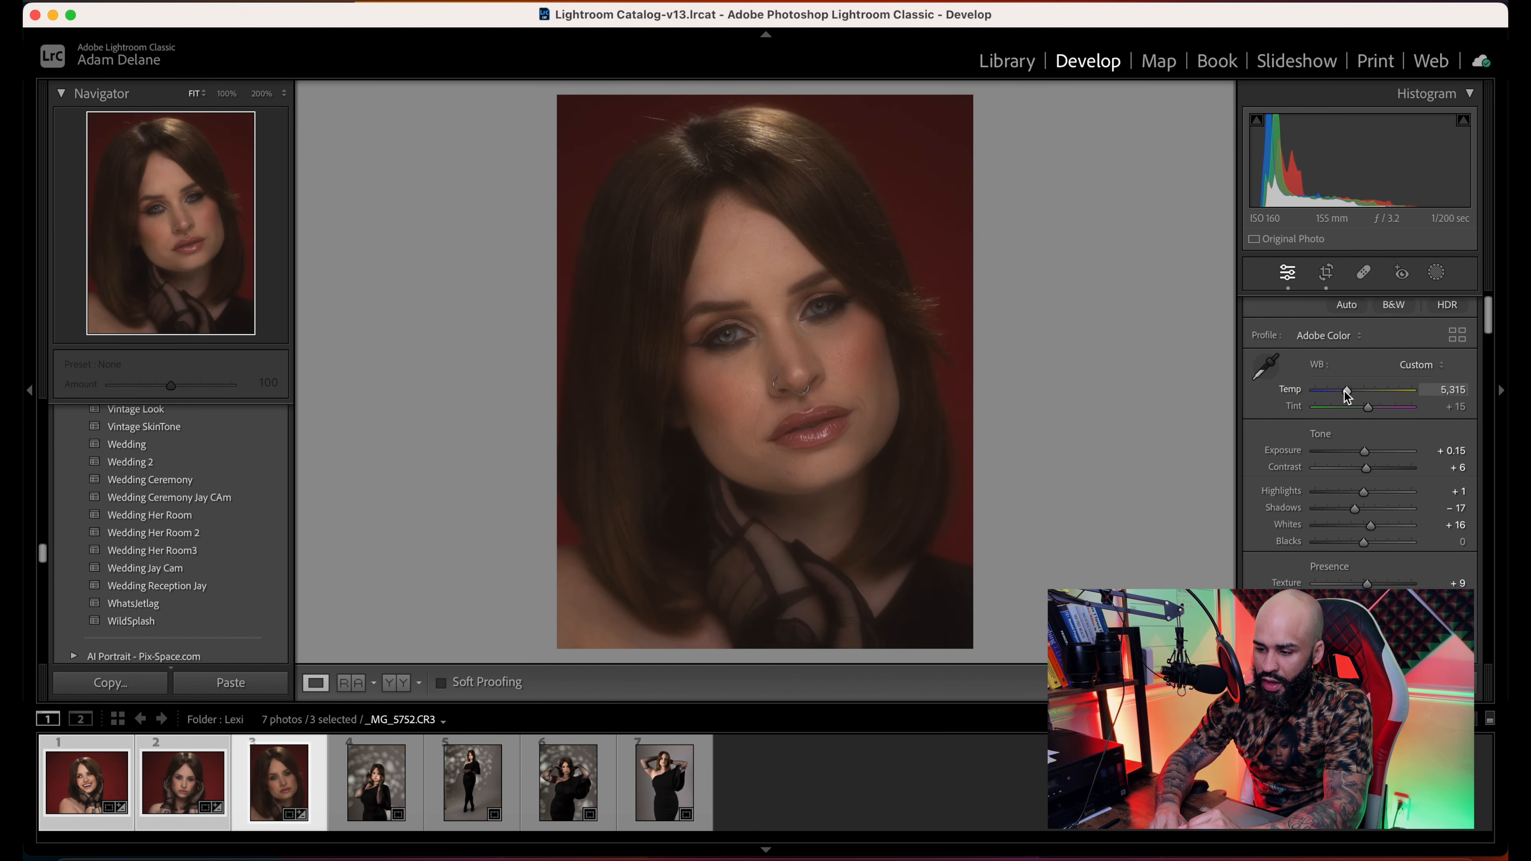
- Set the third portrait's white balance temperature to 5,066, compare it with the original, and set its exposure to +0.25
drag(1348, 395, 1347, 392)
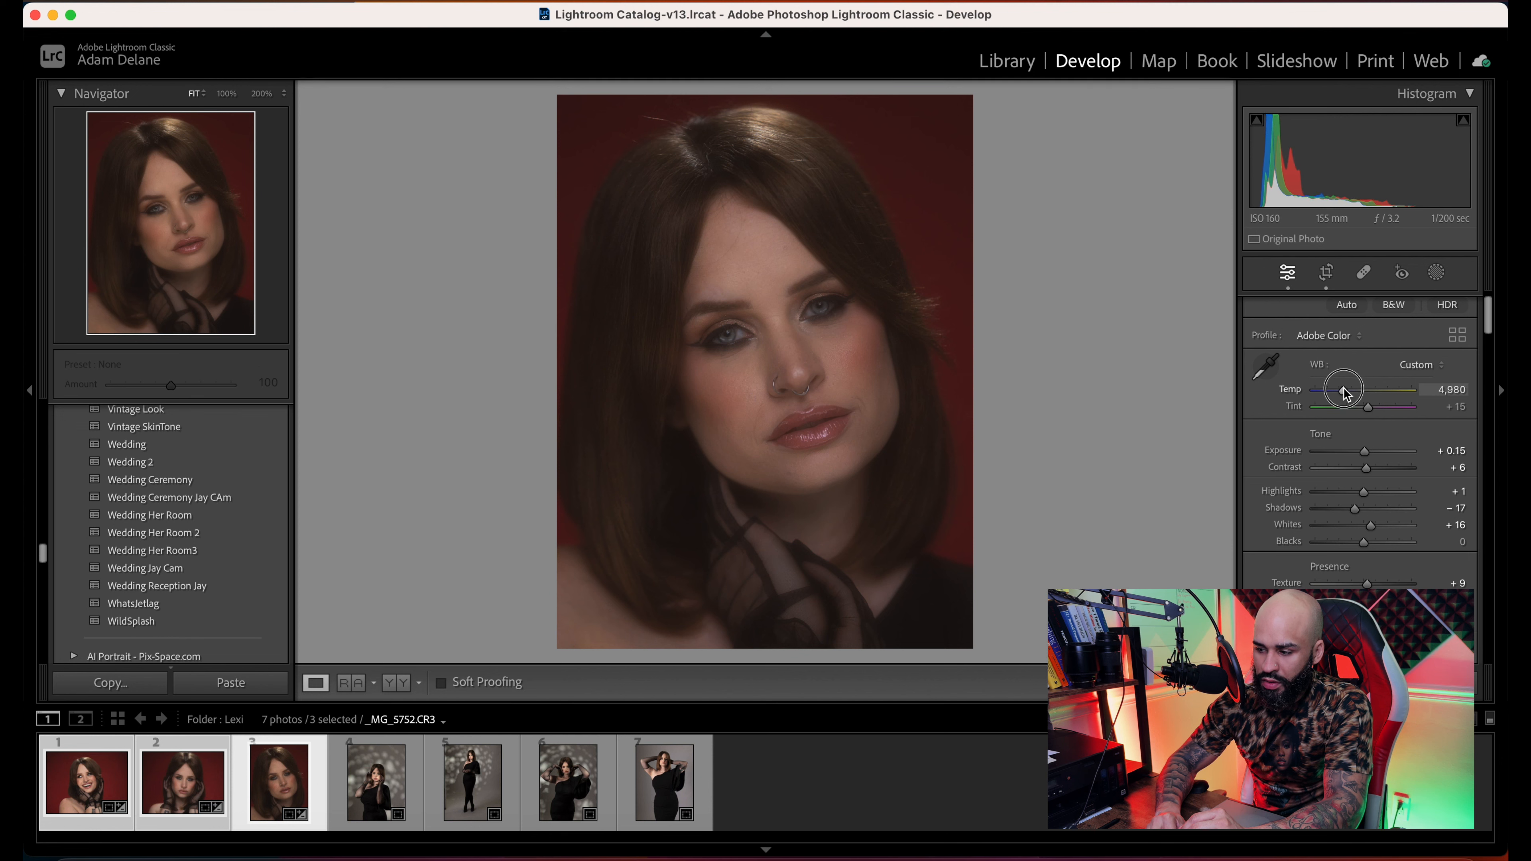
key(backslash)
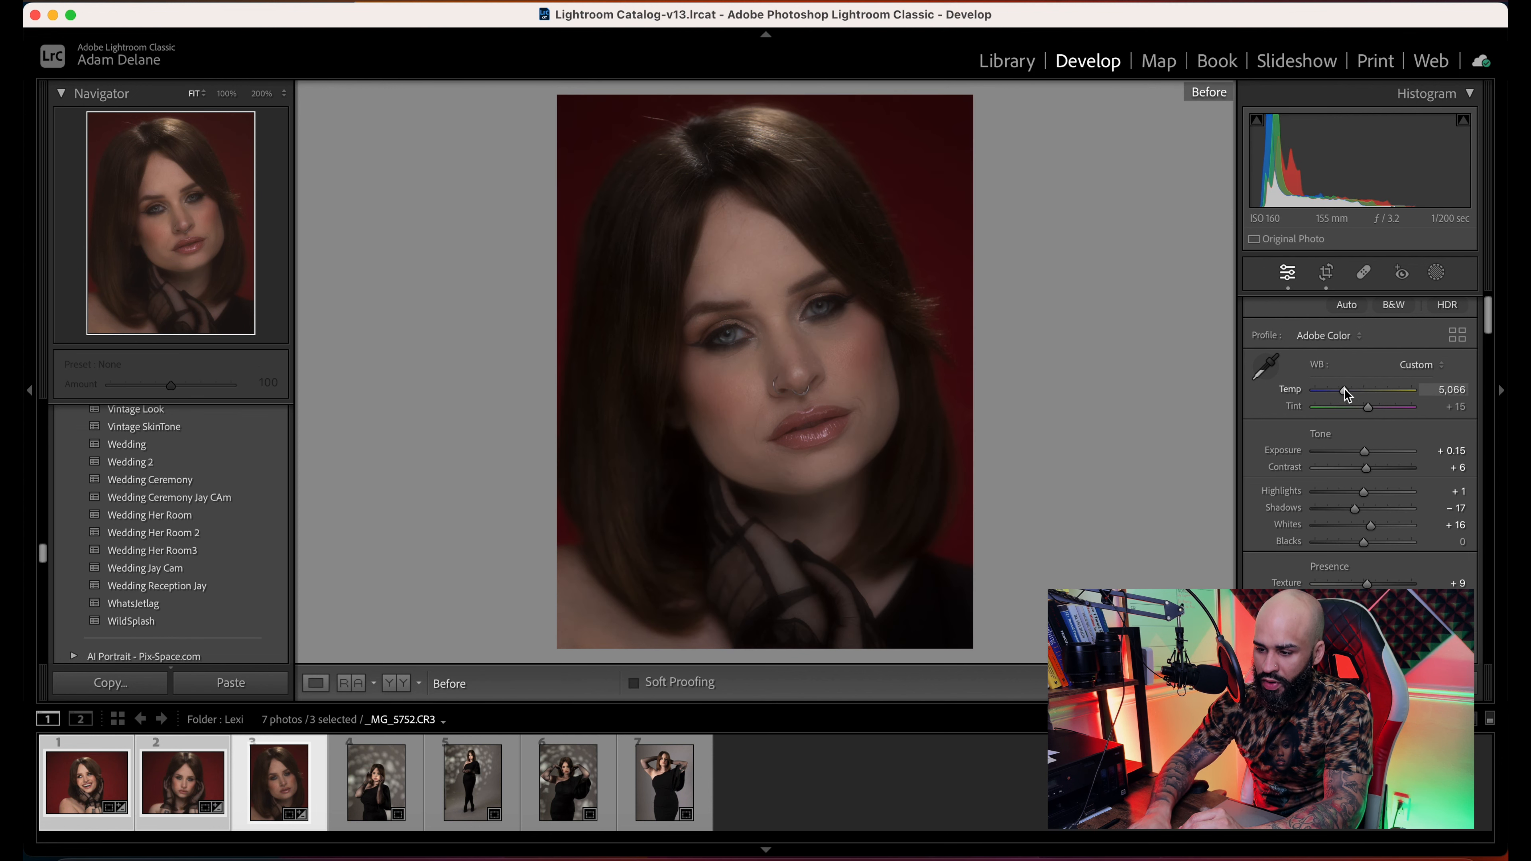
key(backslash)
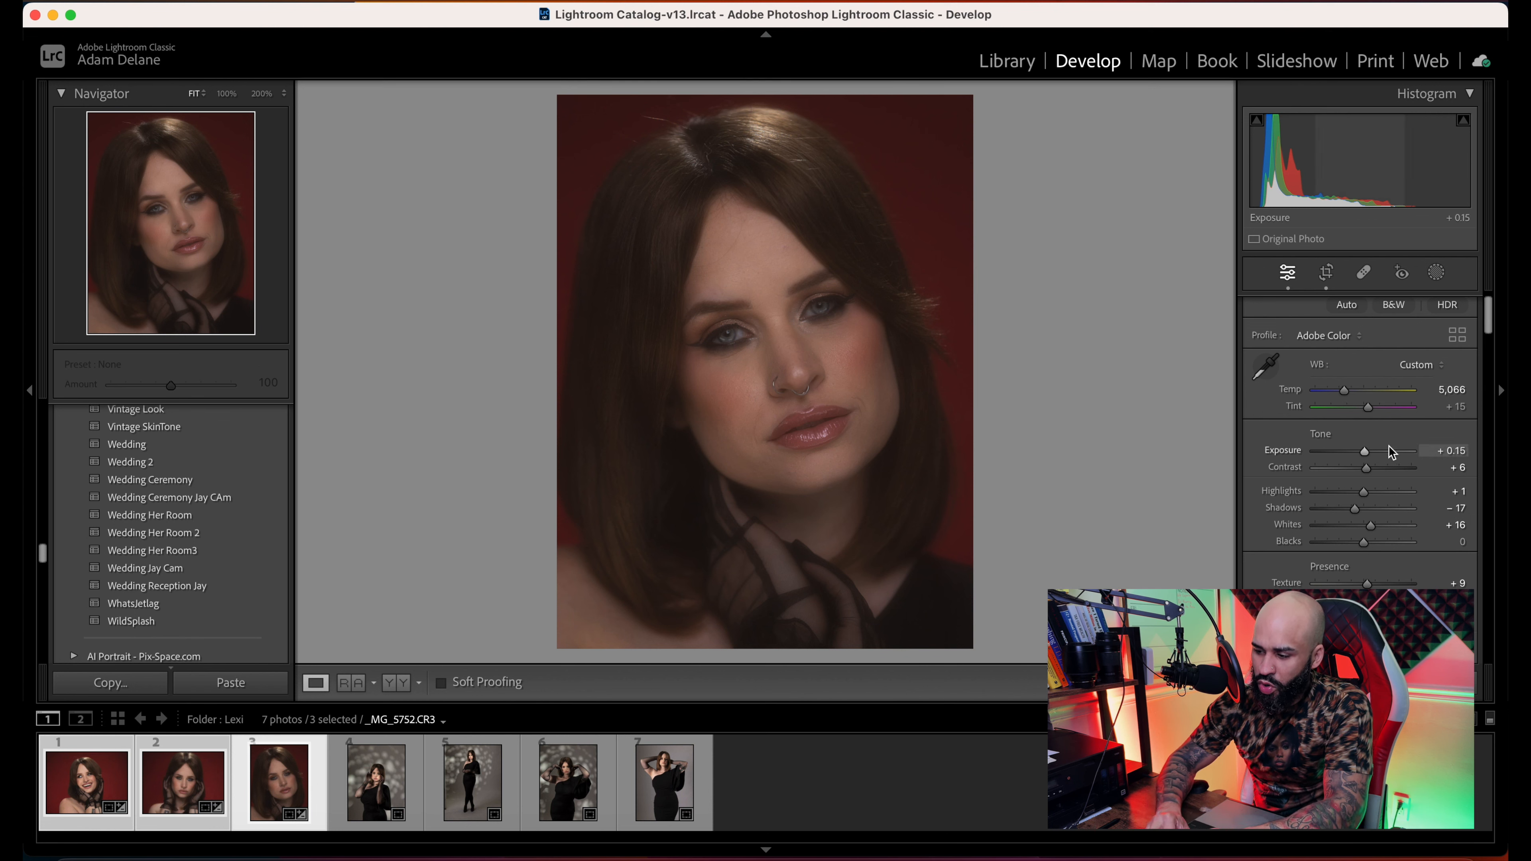
drag(1364, 452, 1366, 452)
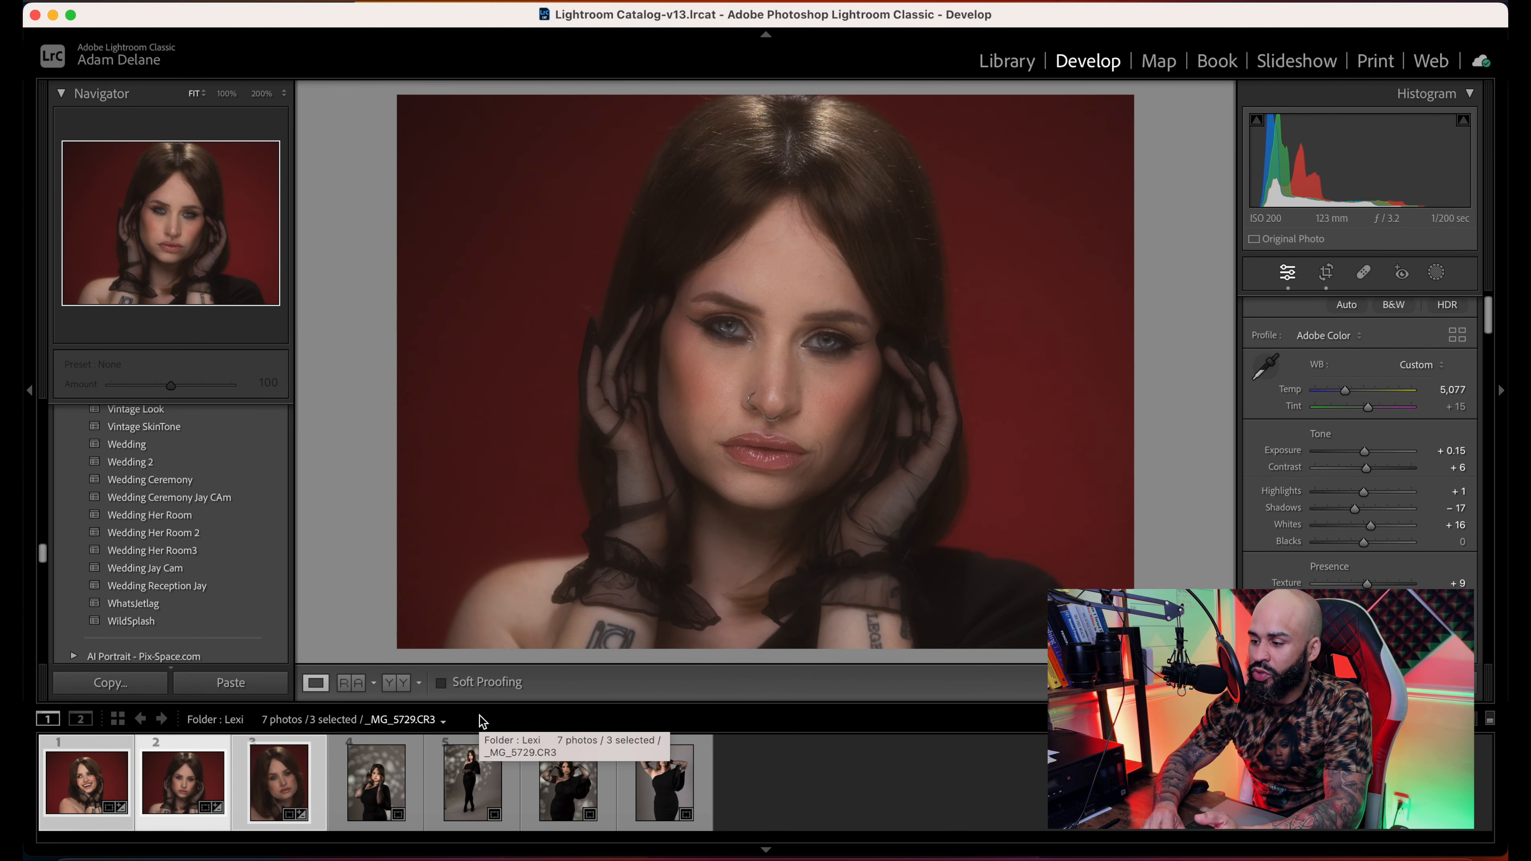
- Compare the three red-background portraits with each other and raise the third portrait's exposure to +0.75
key(Right)
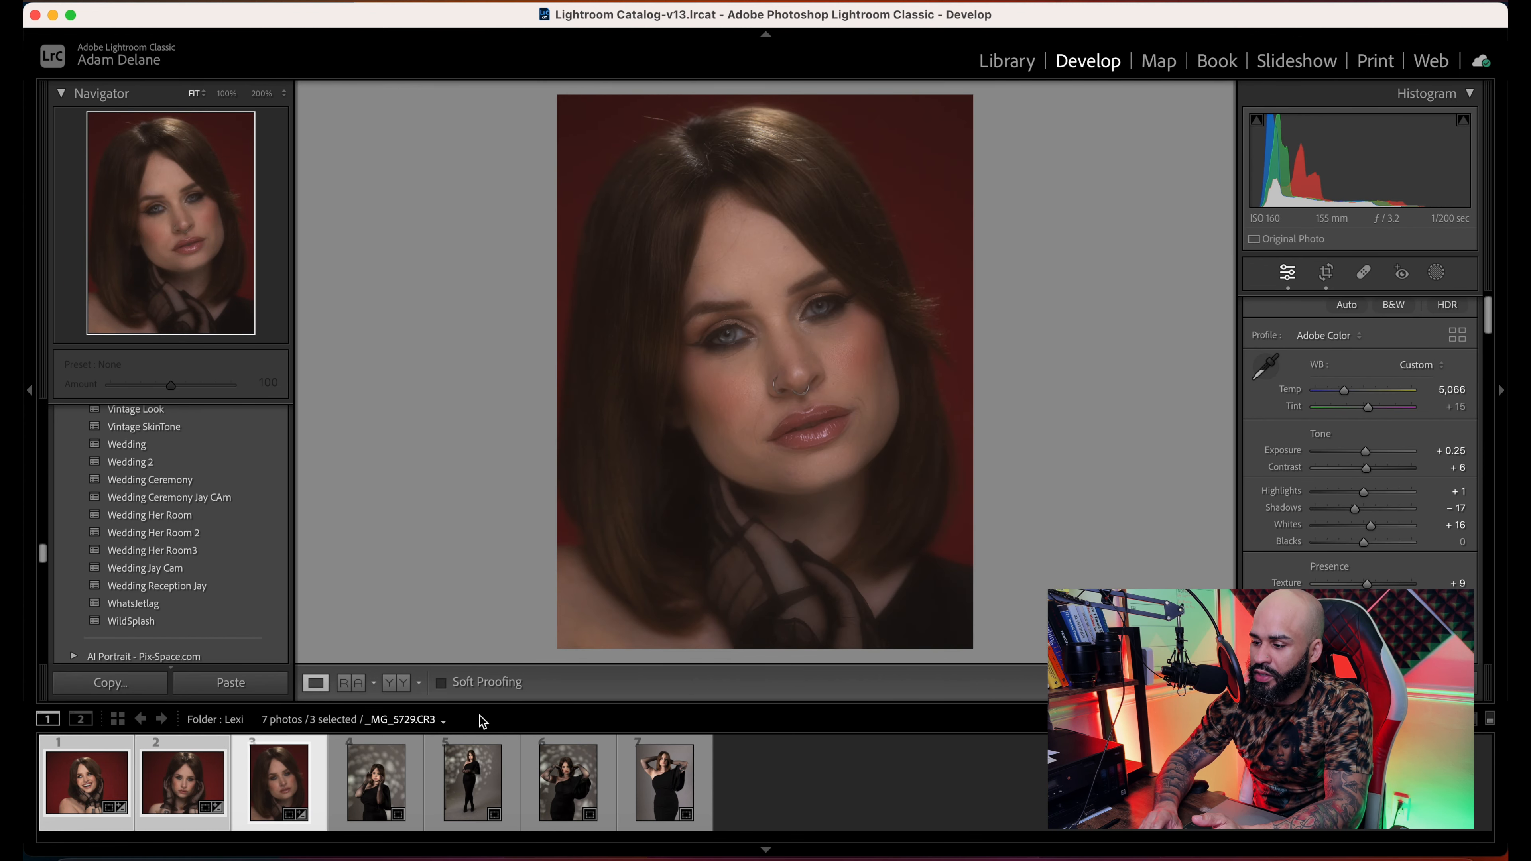
key(Left)
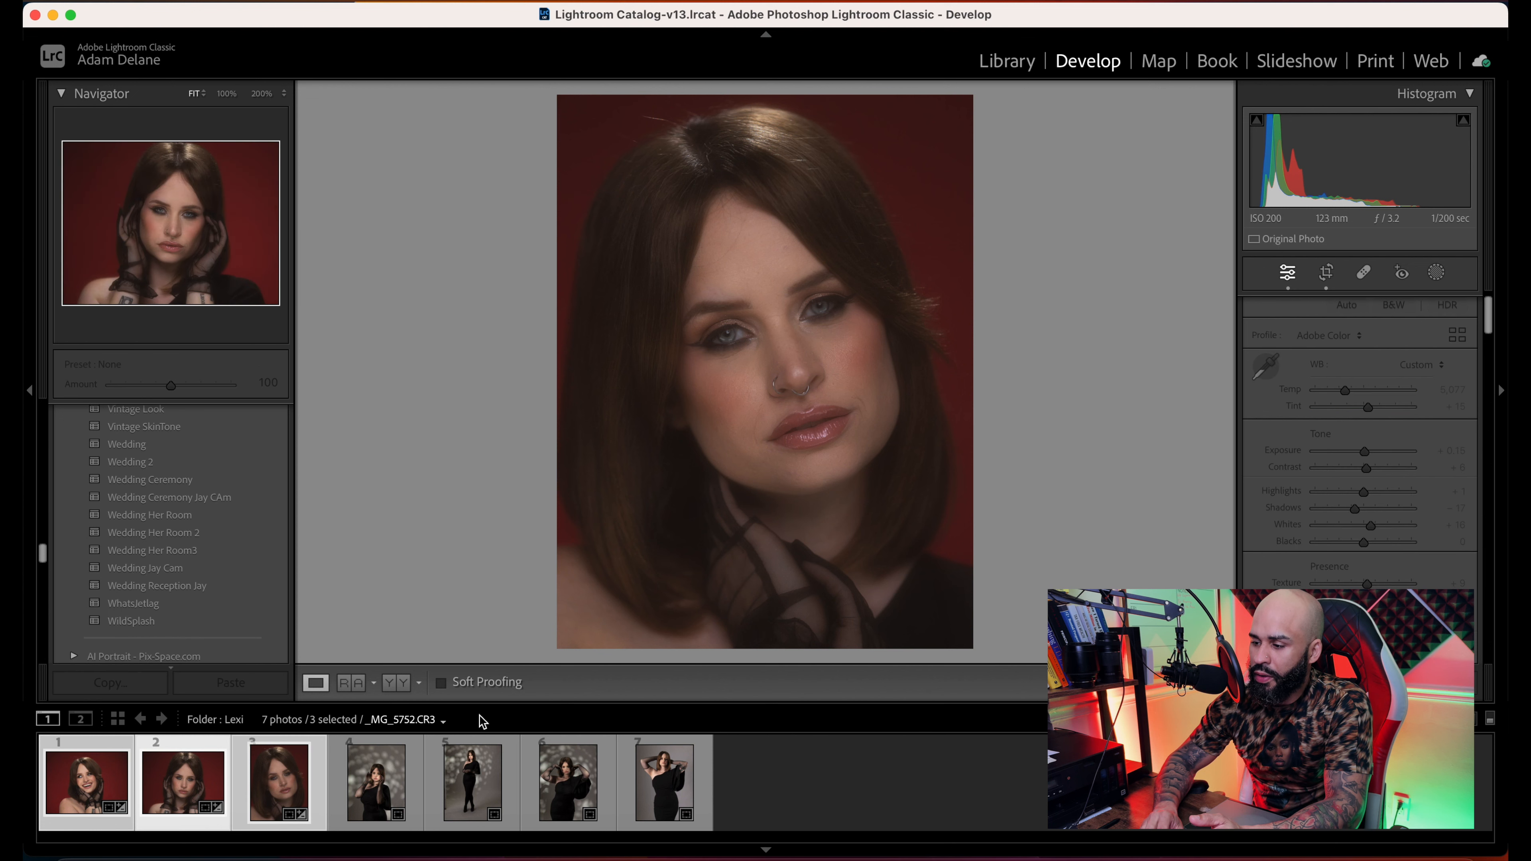
key(Left)
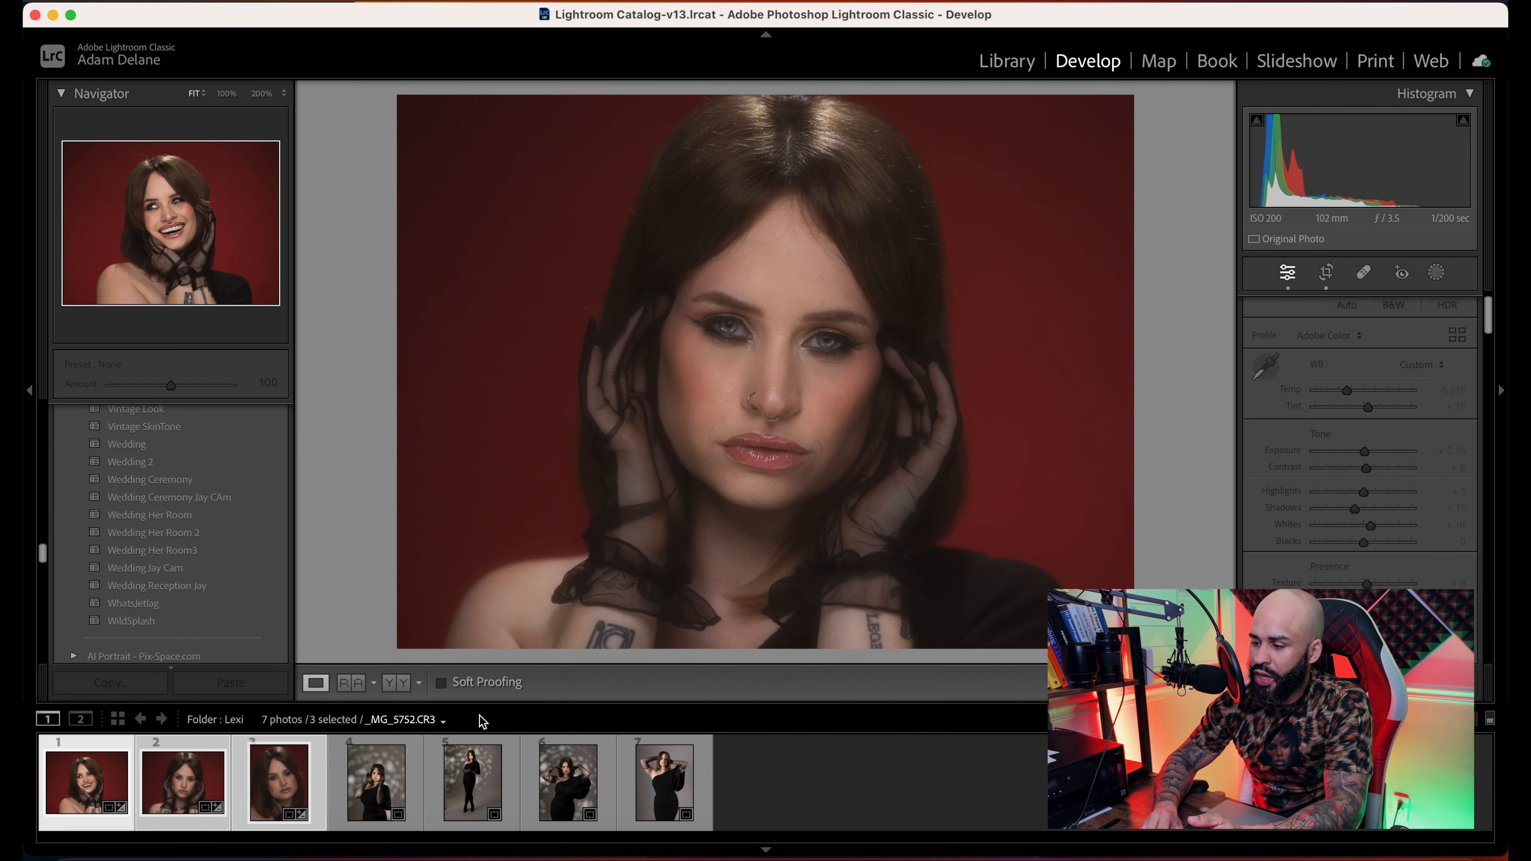
key(Right)
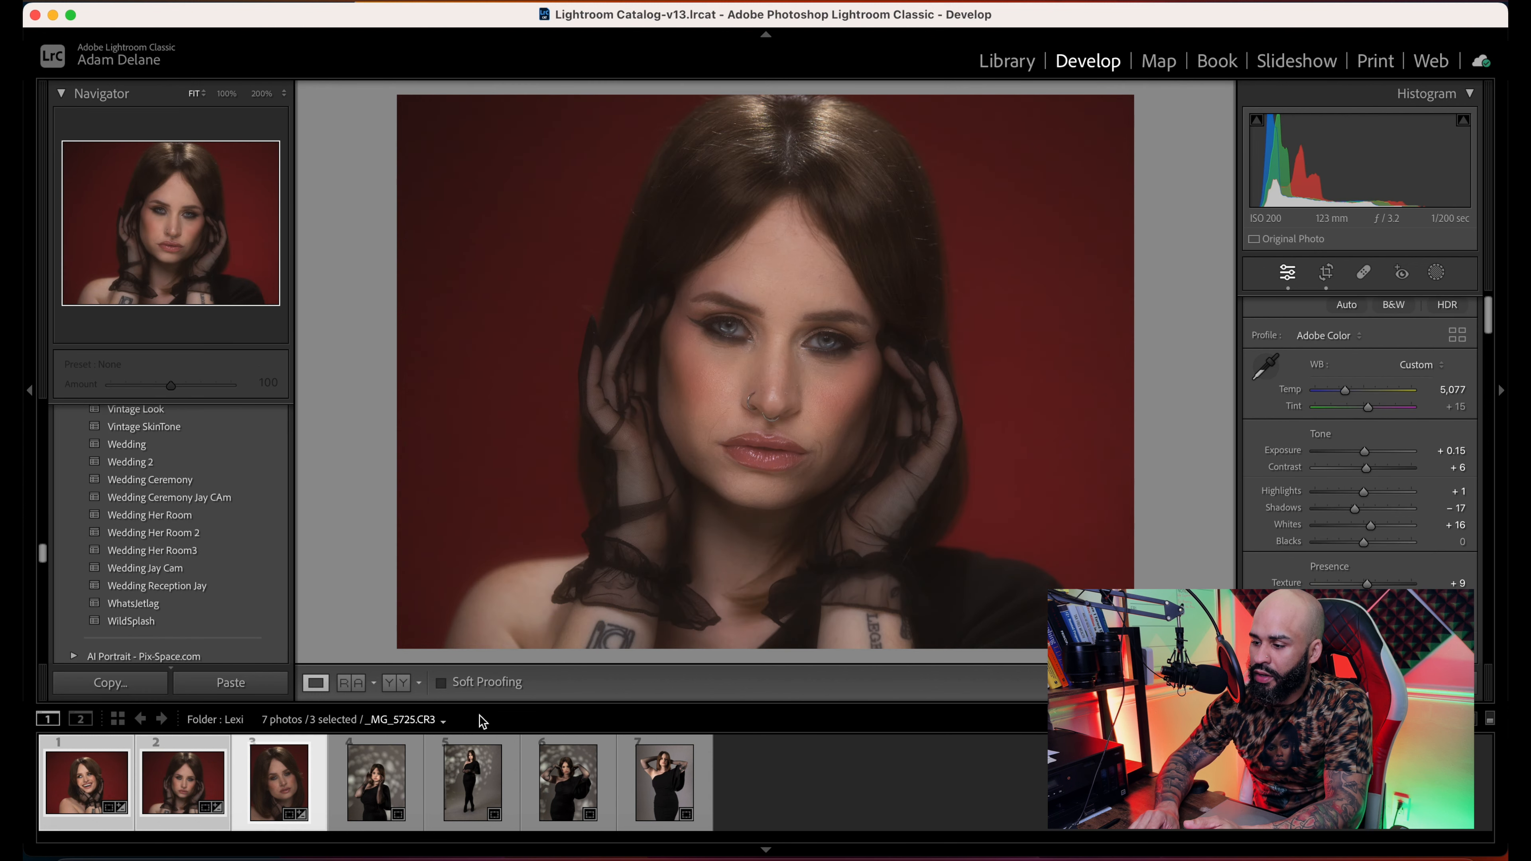
key(Right)
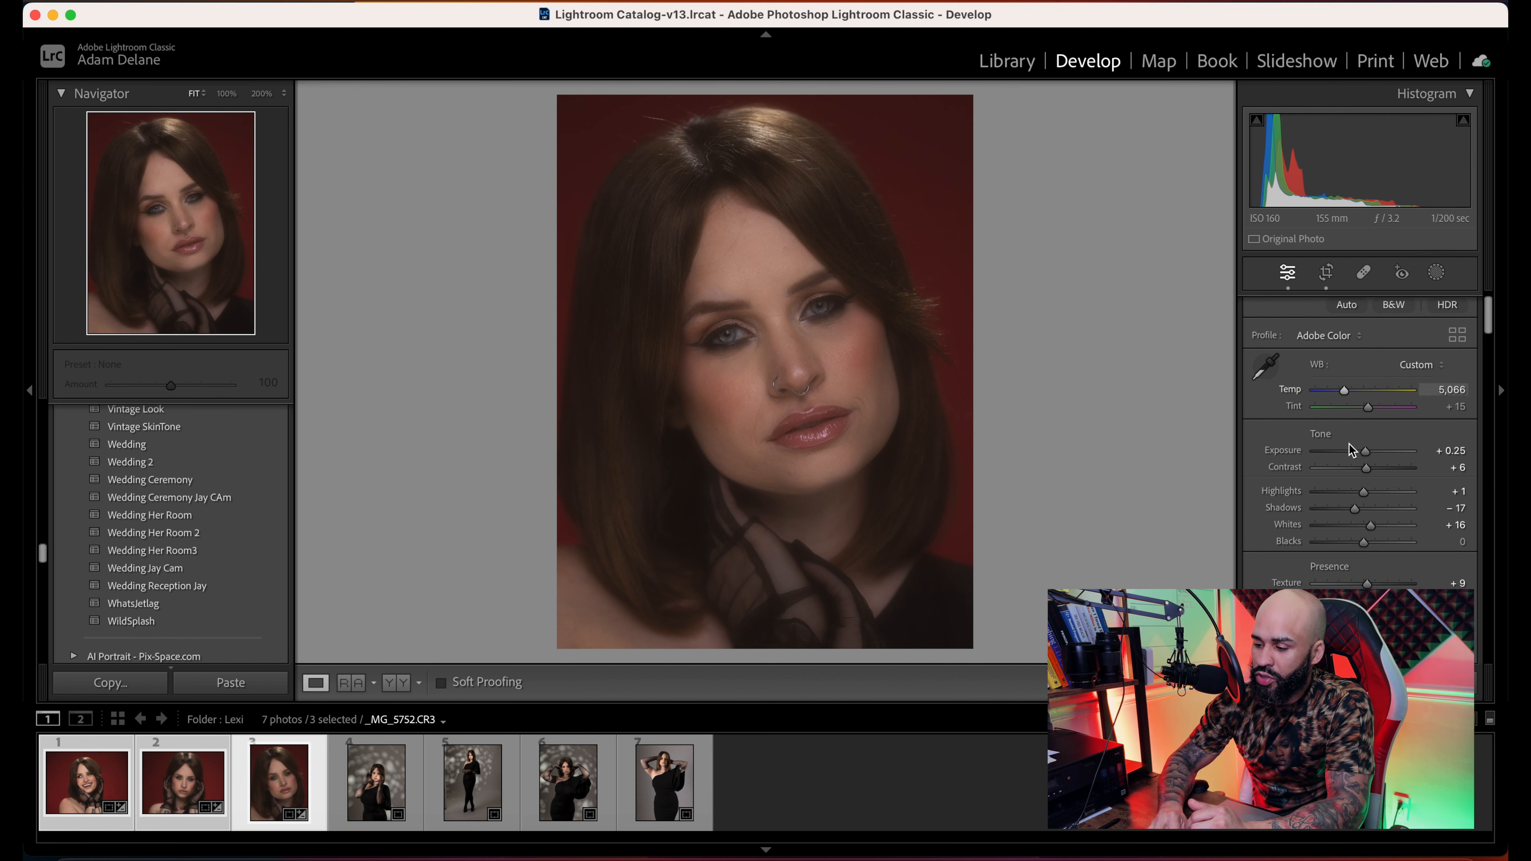
drag(1366, 450, 1372, 463)
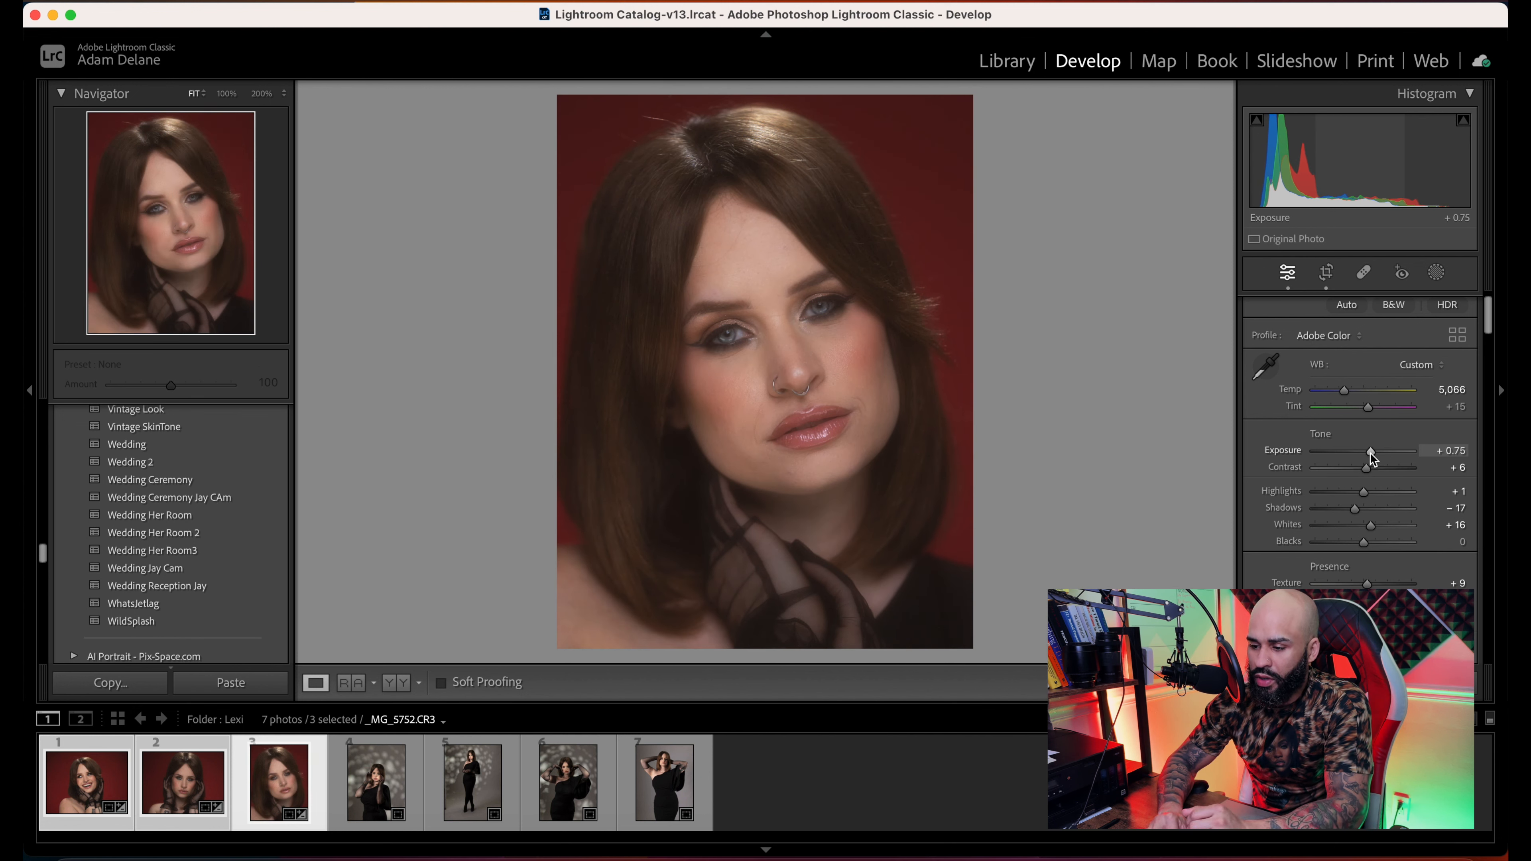
- Set the second red-background portrait's exposure to +0.35 and its highlights to -9
key(Left)
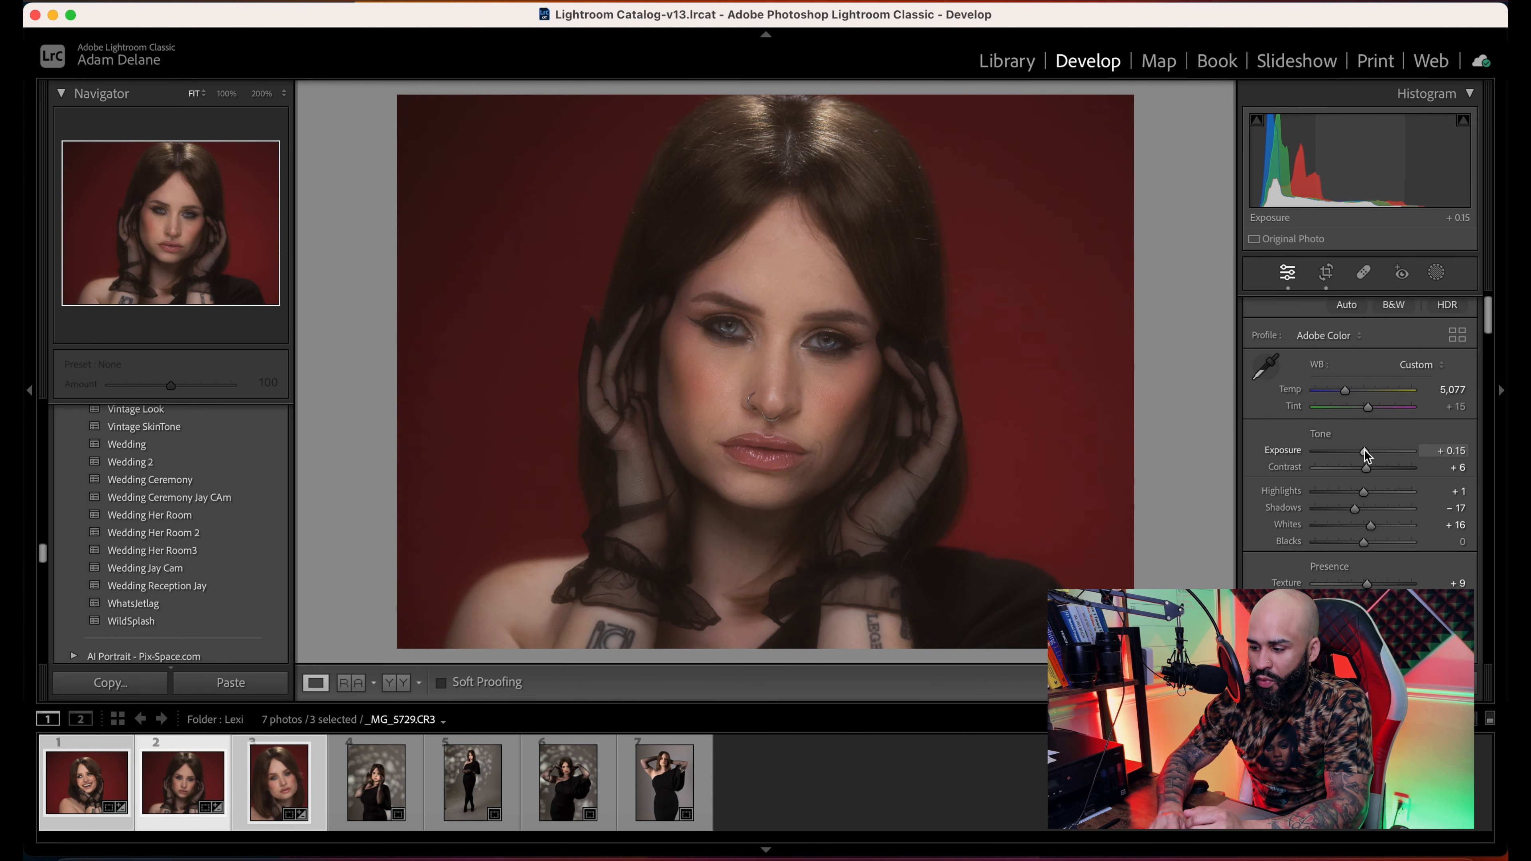
drag(1370, 452, 1366, 453)
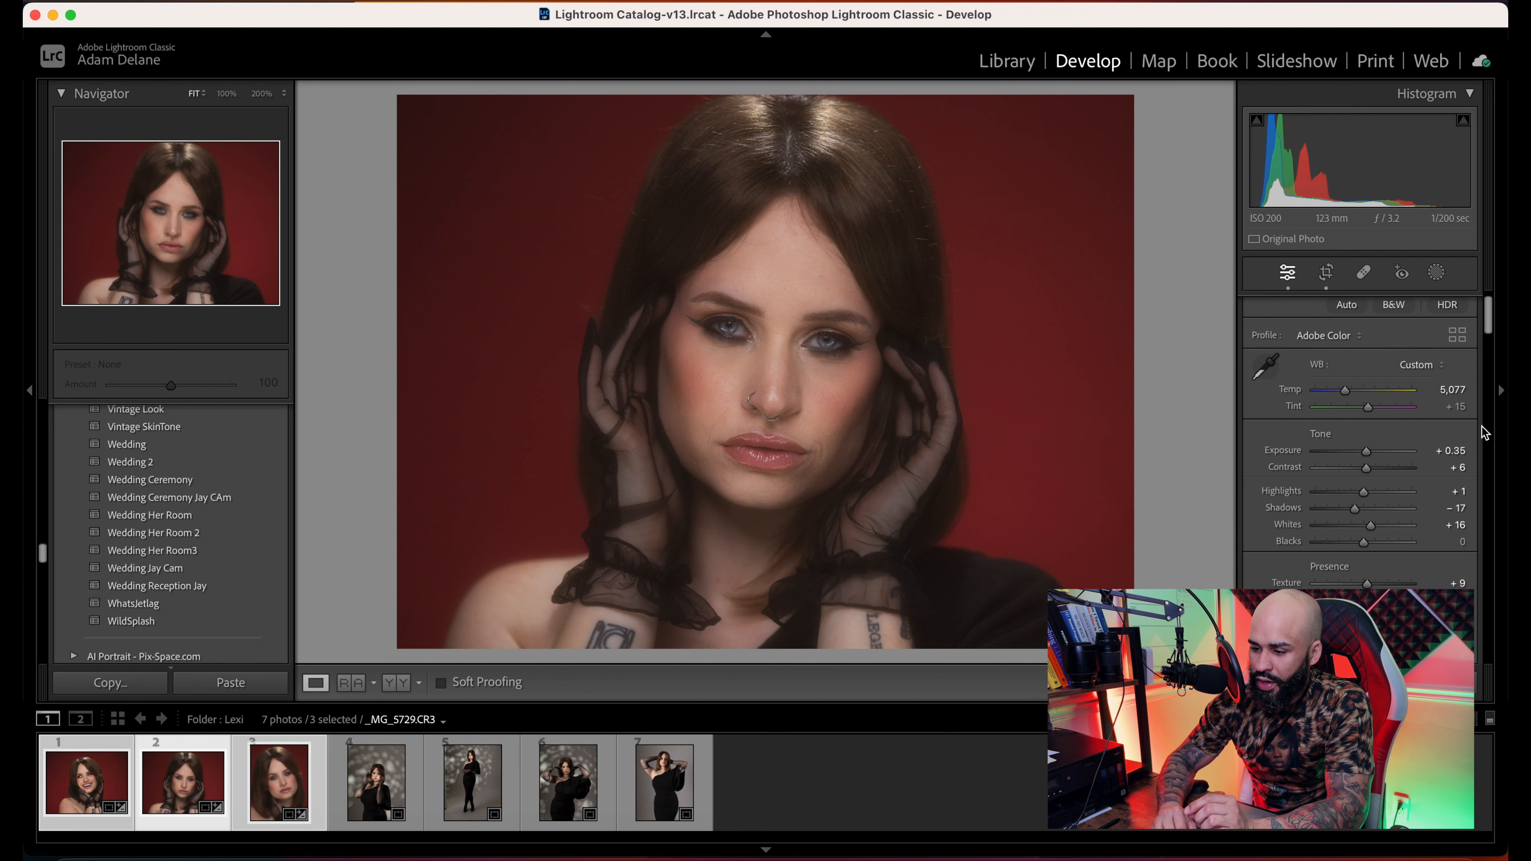
scroll(1481, 426, down, 5)
scroll(1482, 433, up, 1)
drag(1362, 343, 1360, 345)
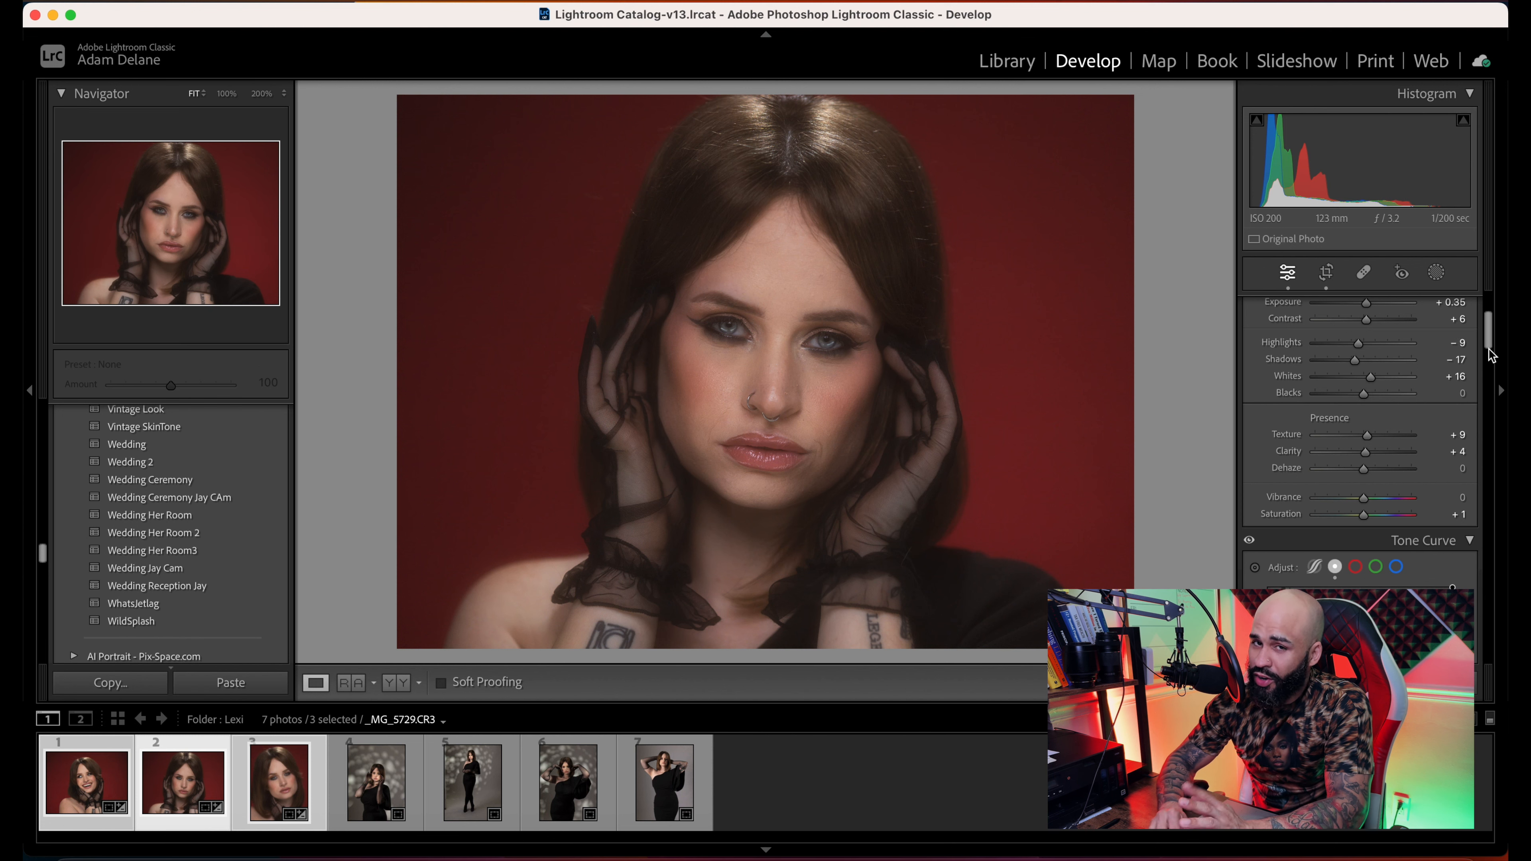
- Set the second portrait's orange saturation to +7 and compare the result with the unedited version
scroll(1488, 348, down, 8)
scroll(1489, 354, down, 6)
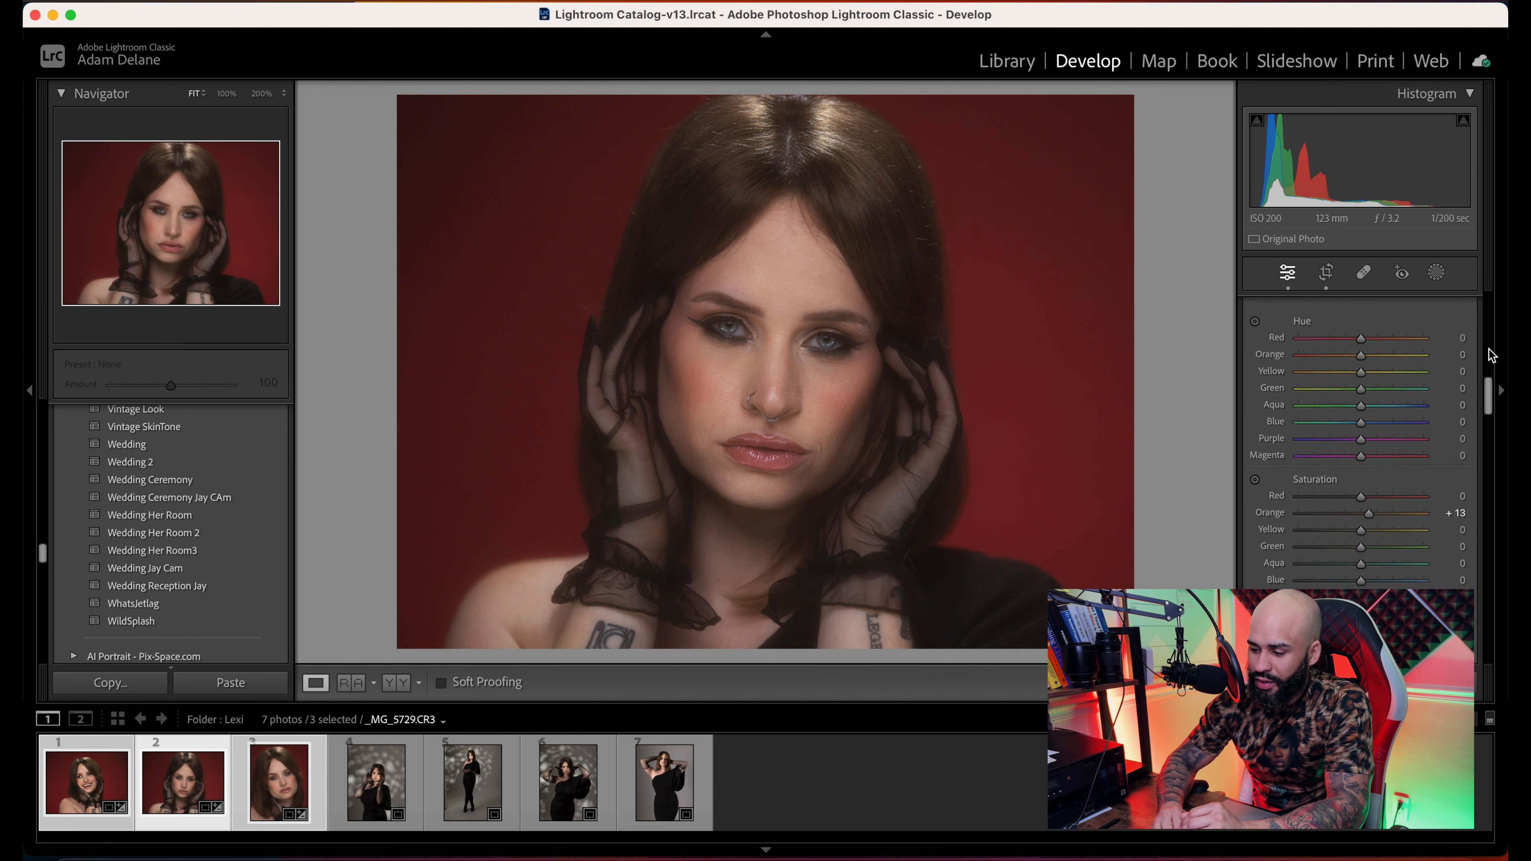
key(backslash)
key(backslash)
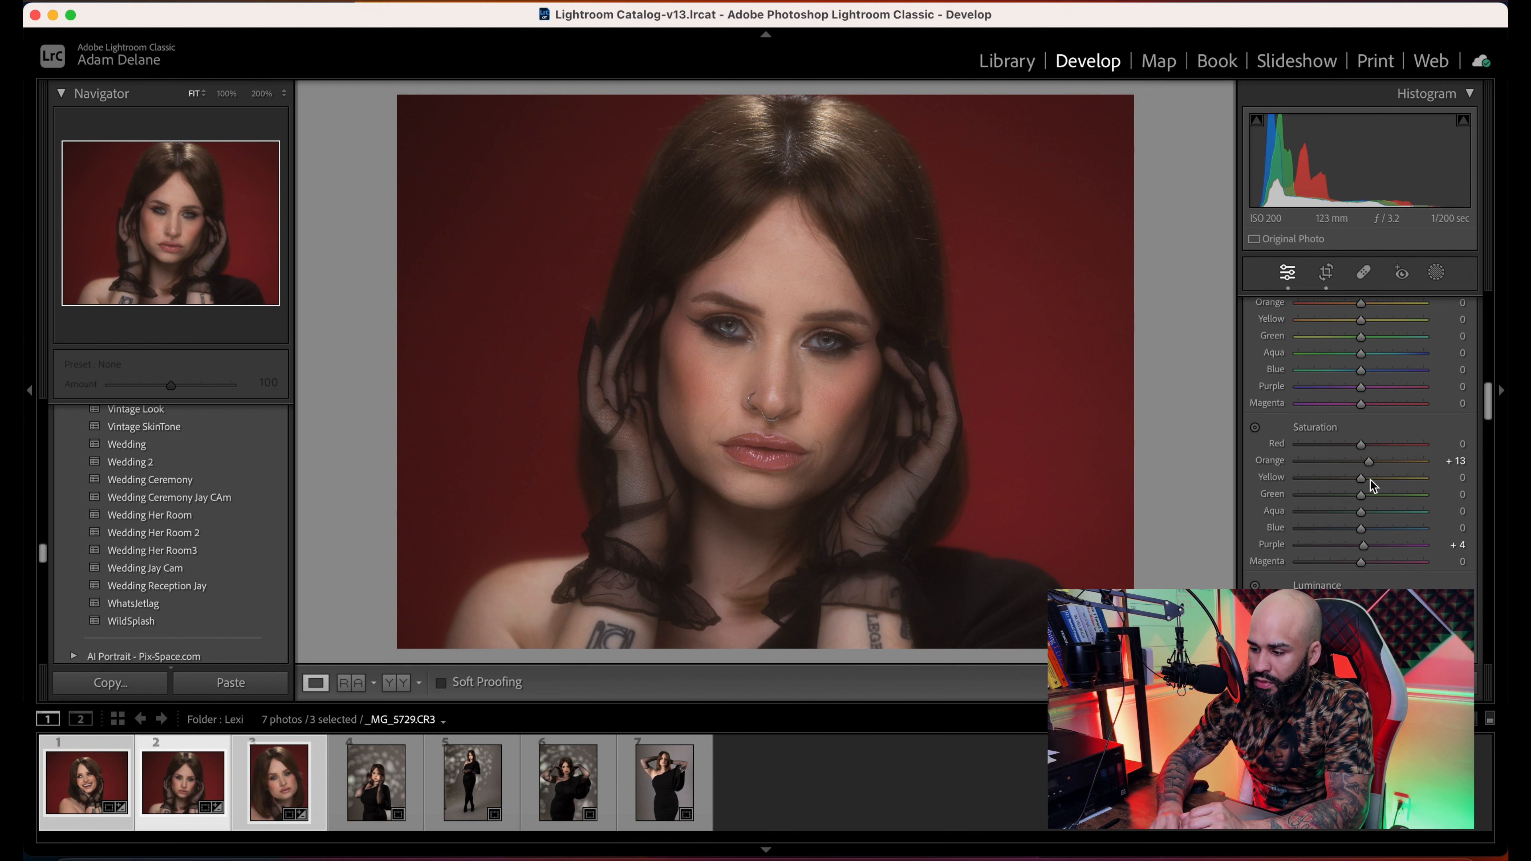
mouse_move(1369, 462)
mouse_down()
mouse_move(1396, 453)
mouse_move(1365, 460)
mouse_up()
key(backslash)
key(backslash)
- Set the third portrait's orange saturation to +19 and compare it with the unedited version
key(Right)
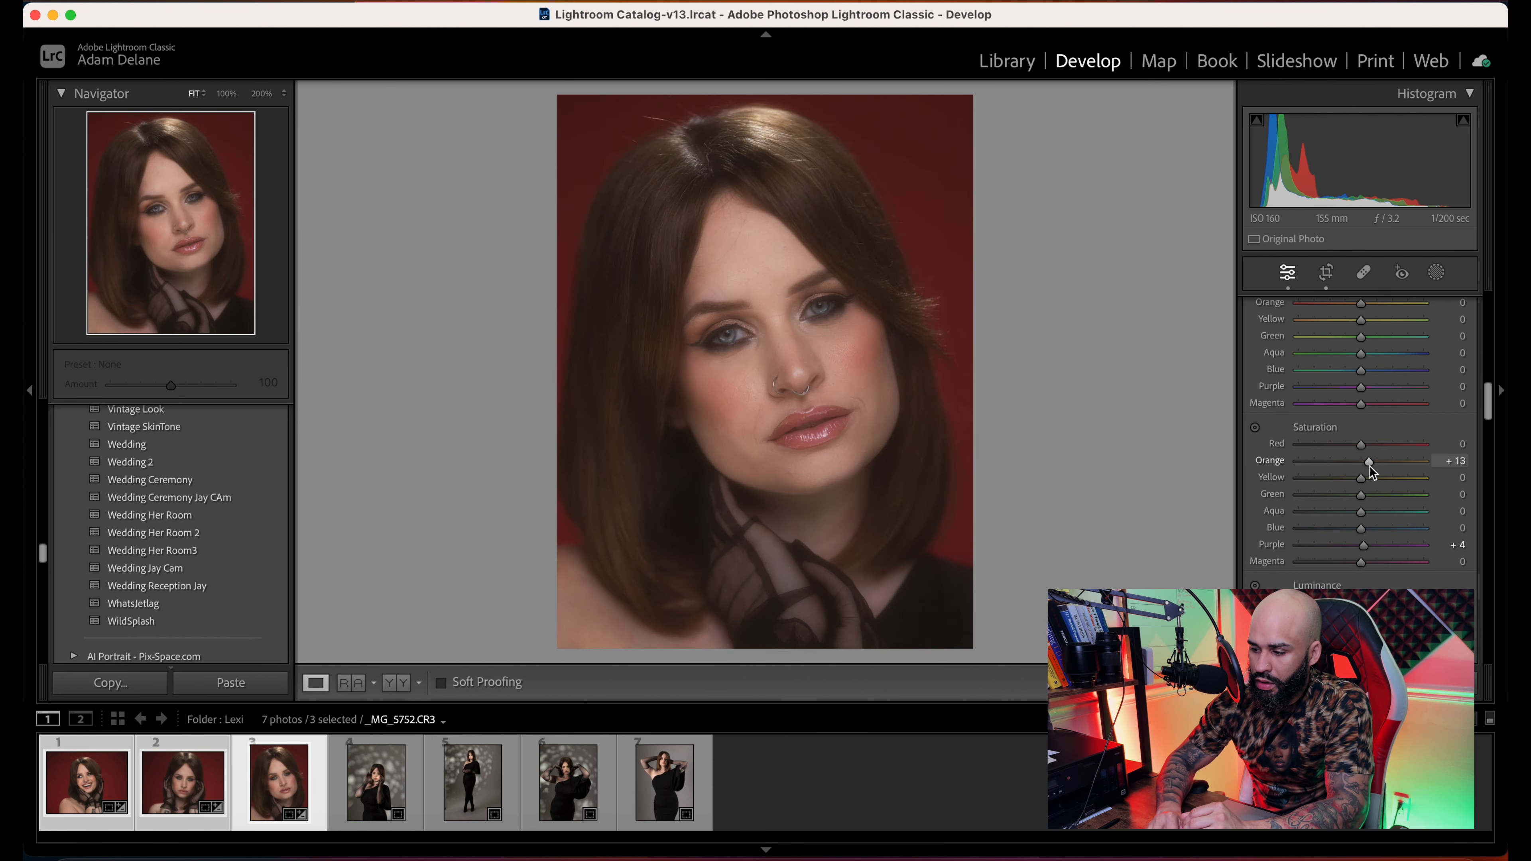
drag(1370, 462, 1373, 463)
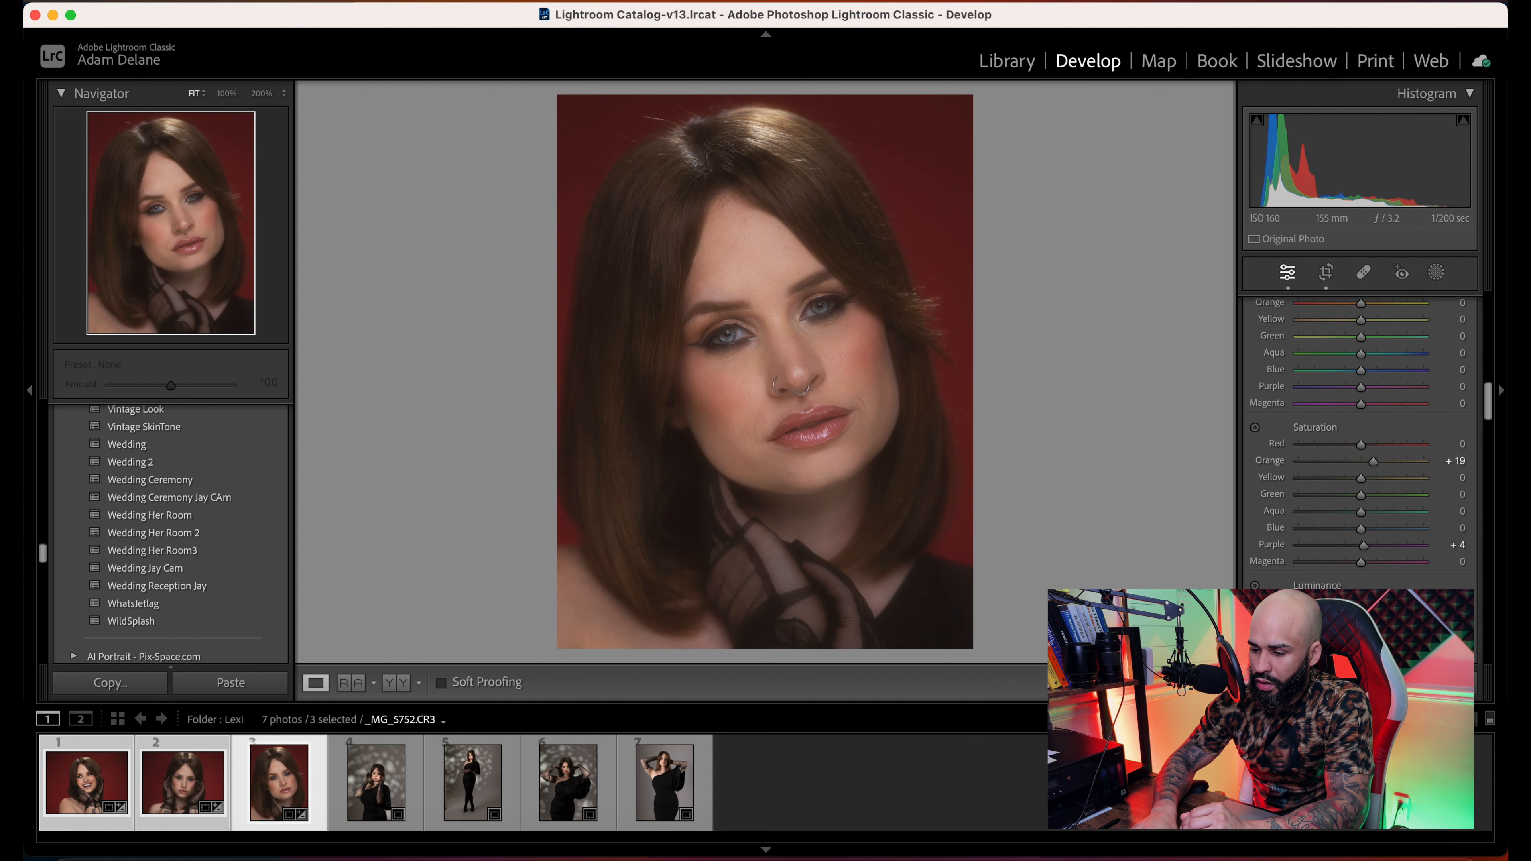
key(backslash)
key(backslash)
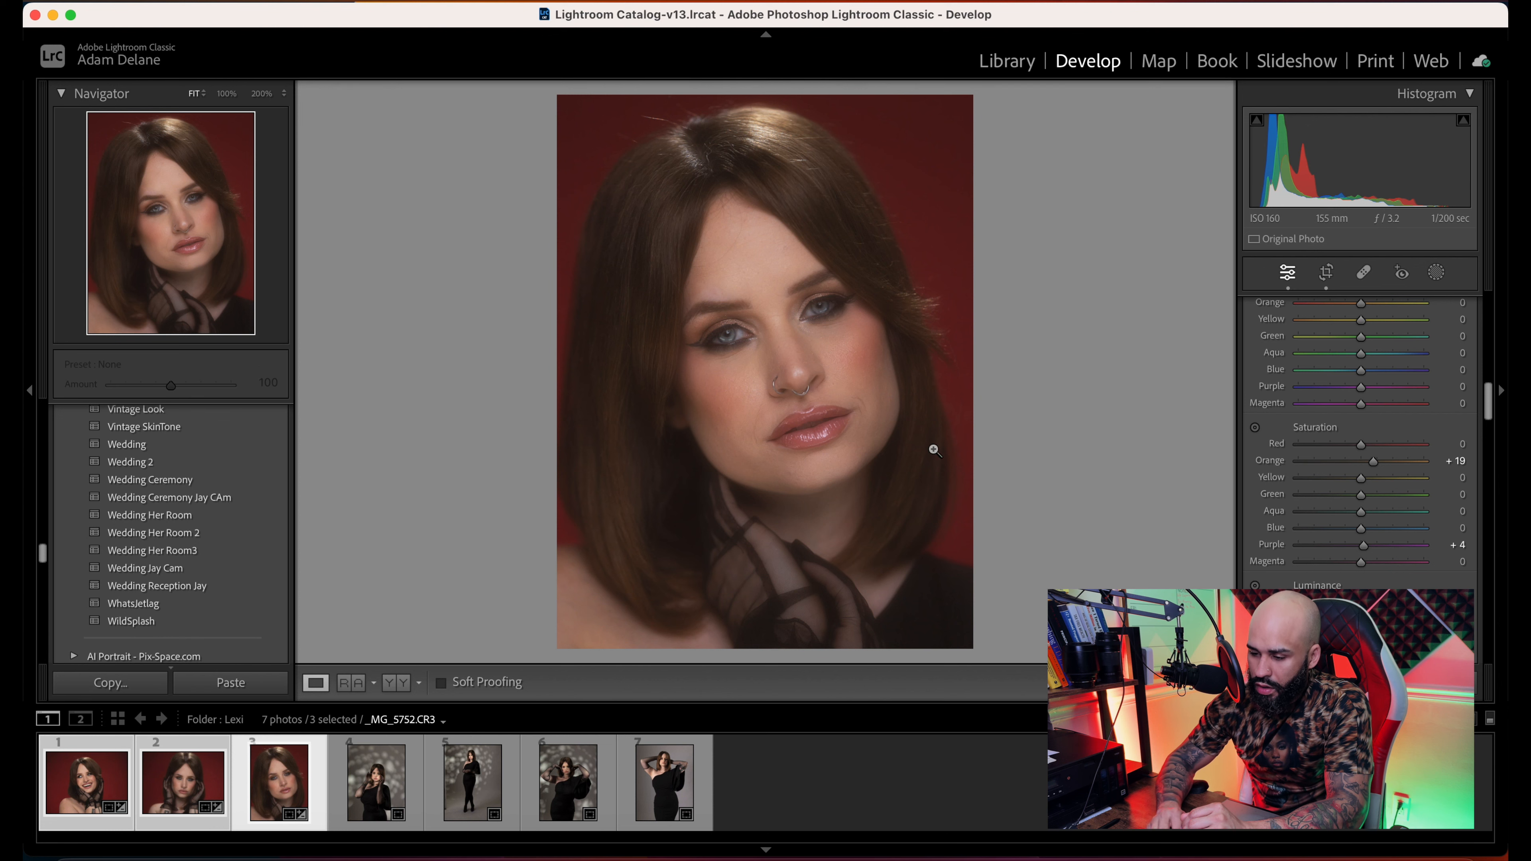
key(backslash)
key(backslash)
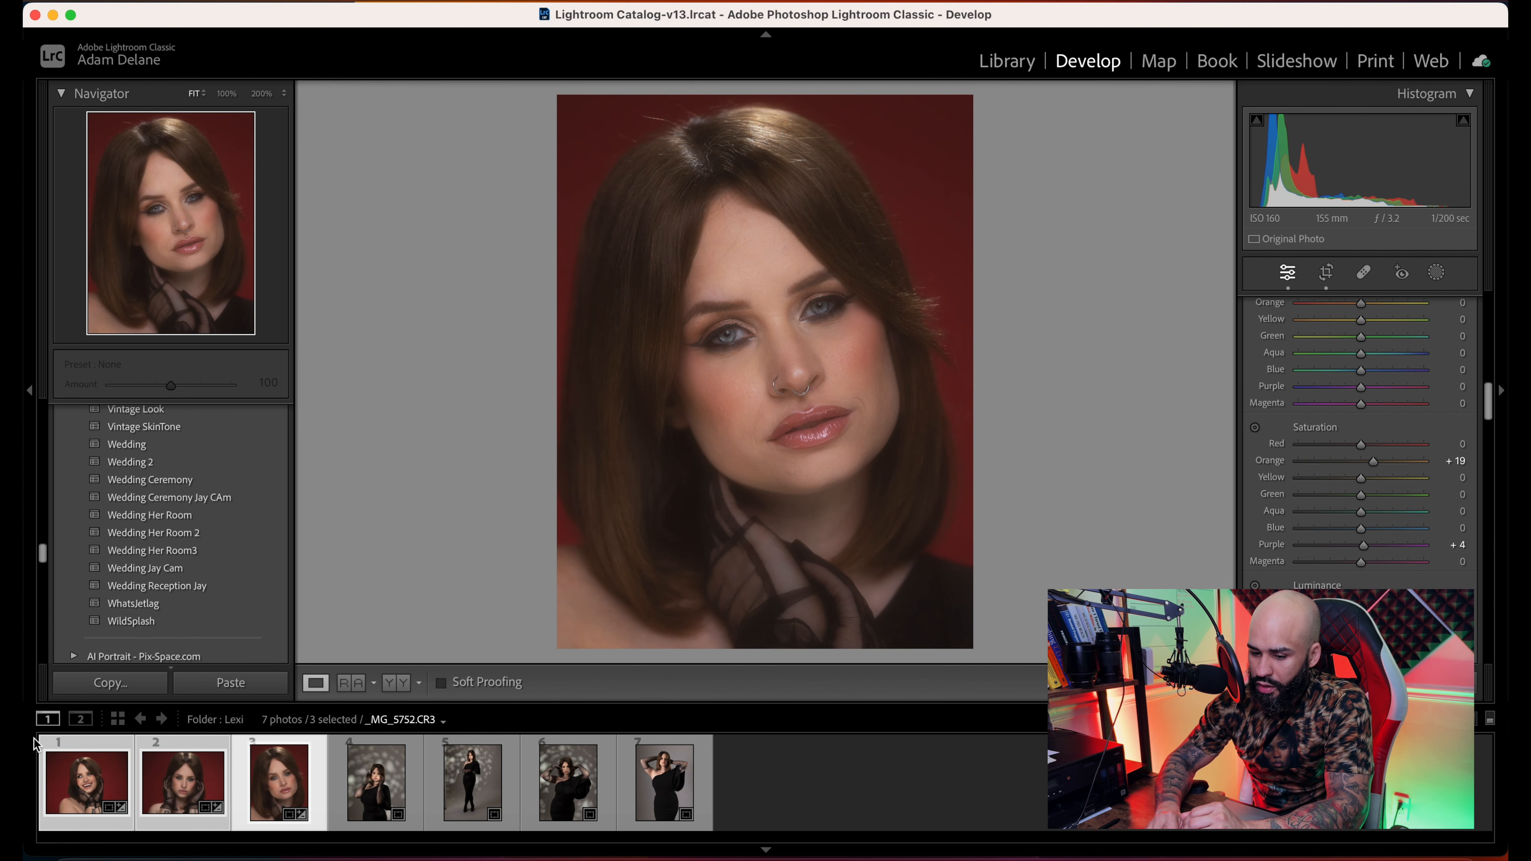
- Review the three red-background portraits again and check the crop of the second one
click(77, 778)
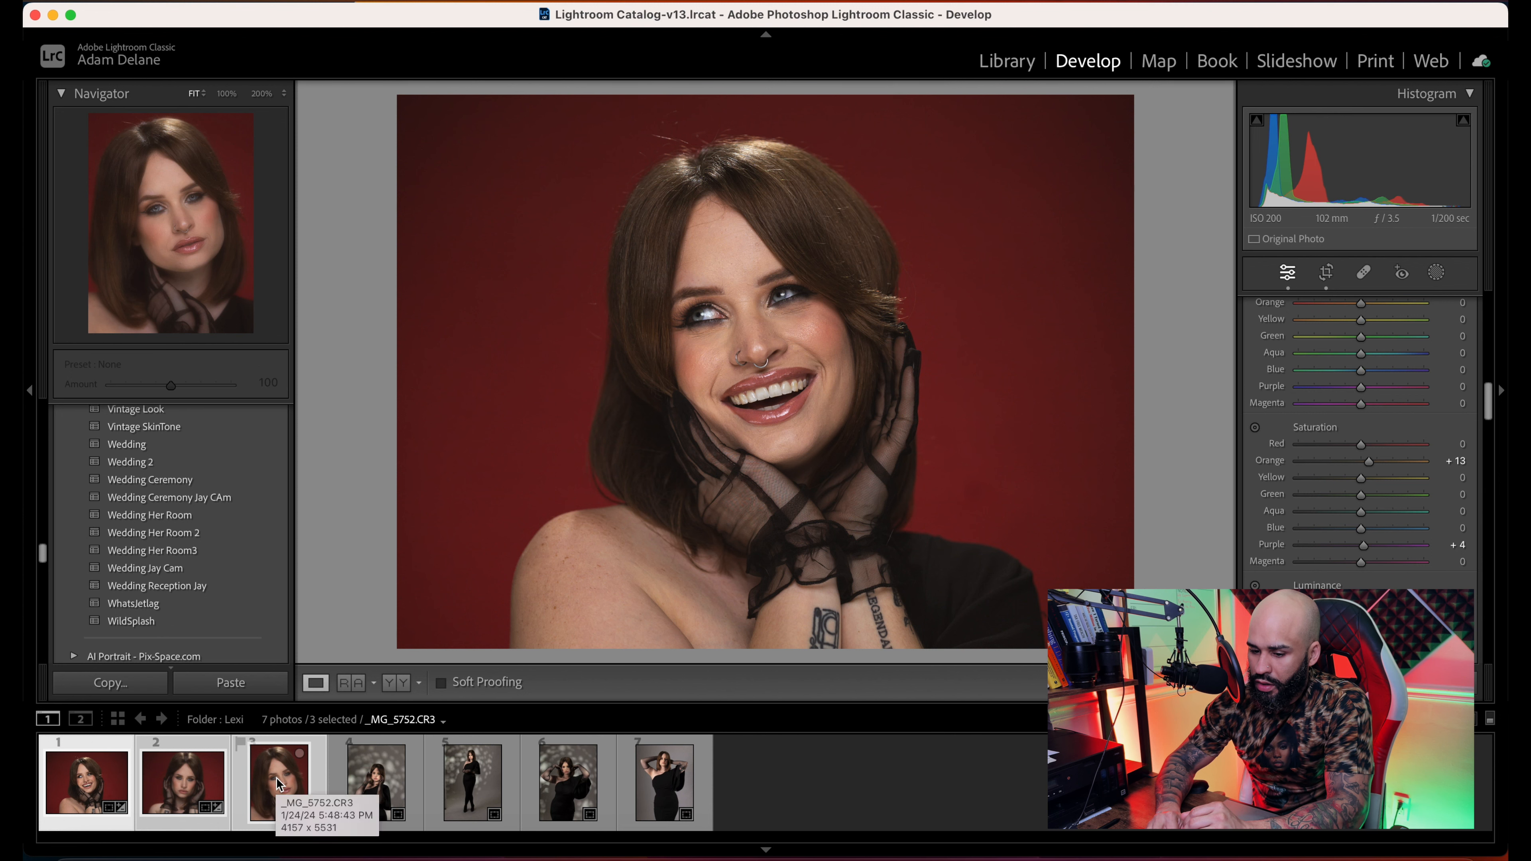
click(276, 778)
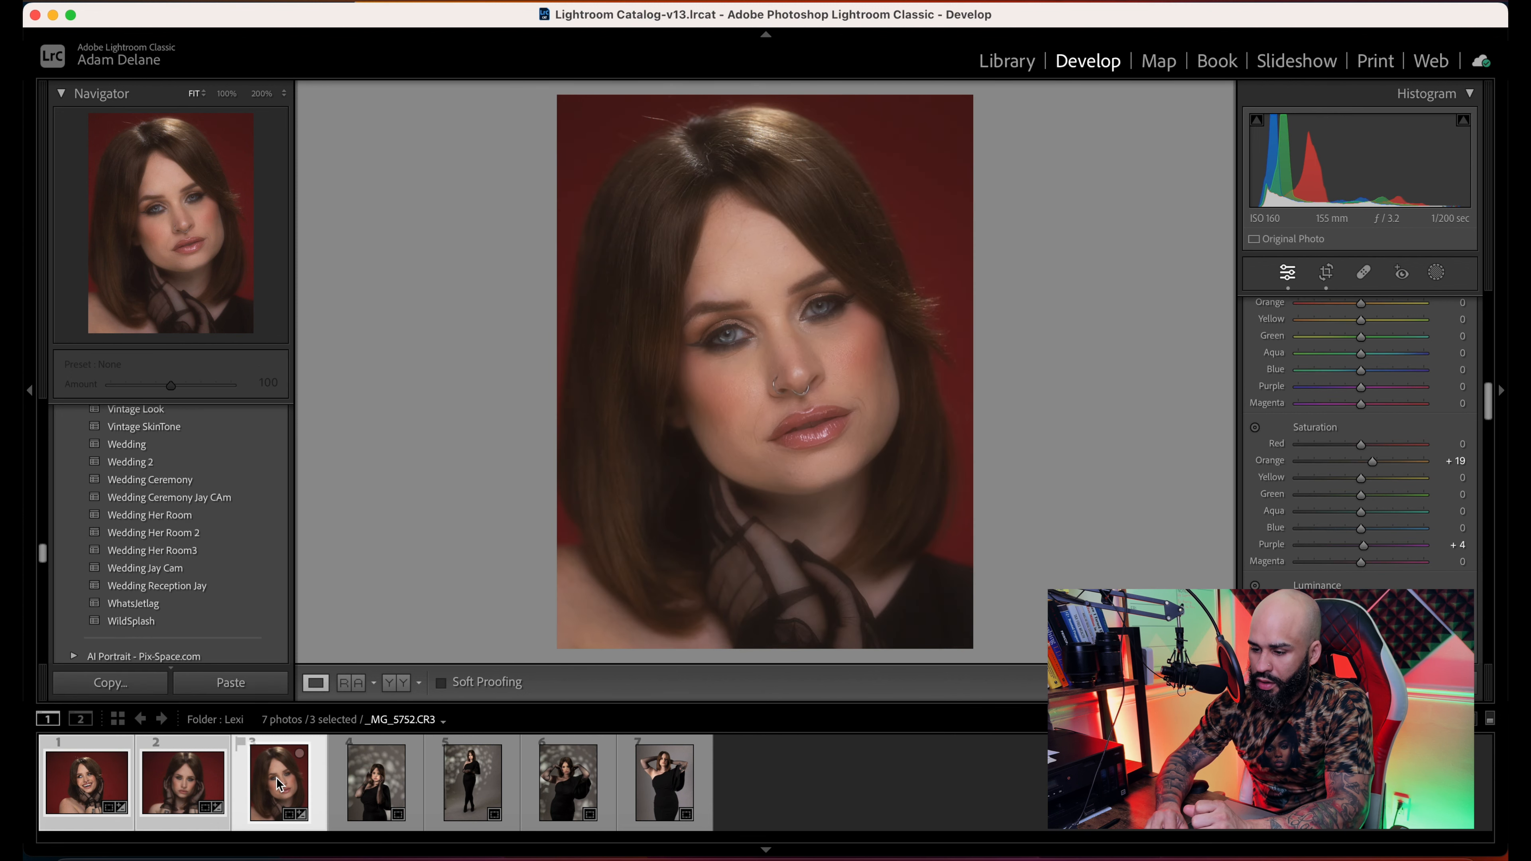
click(183, 783)
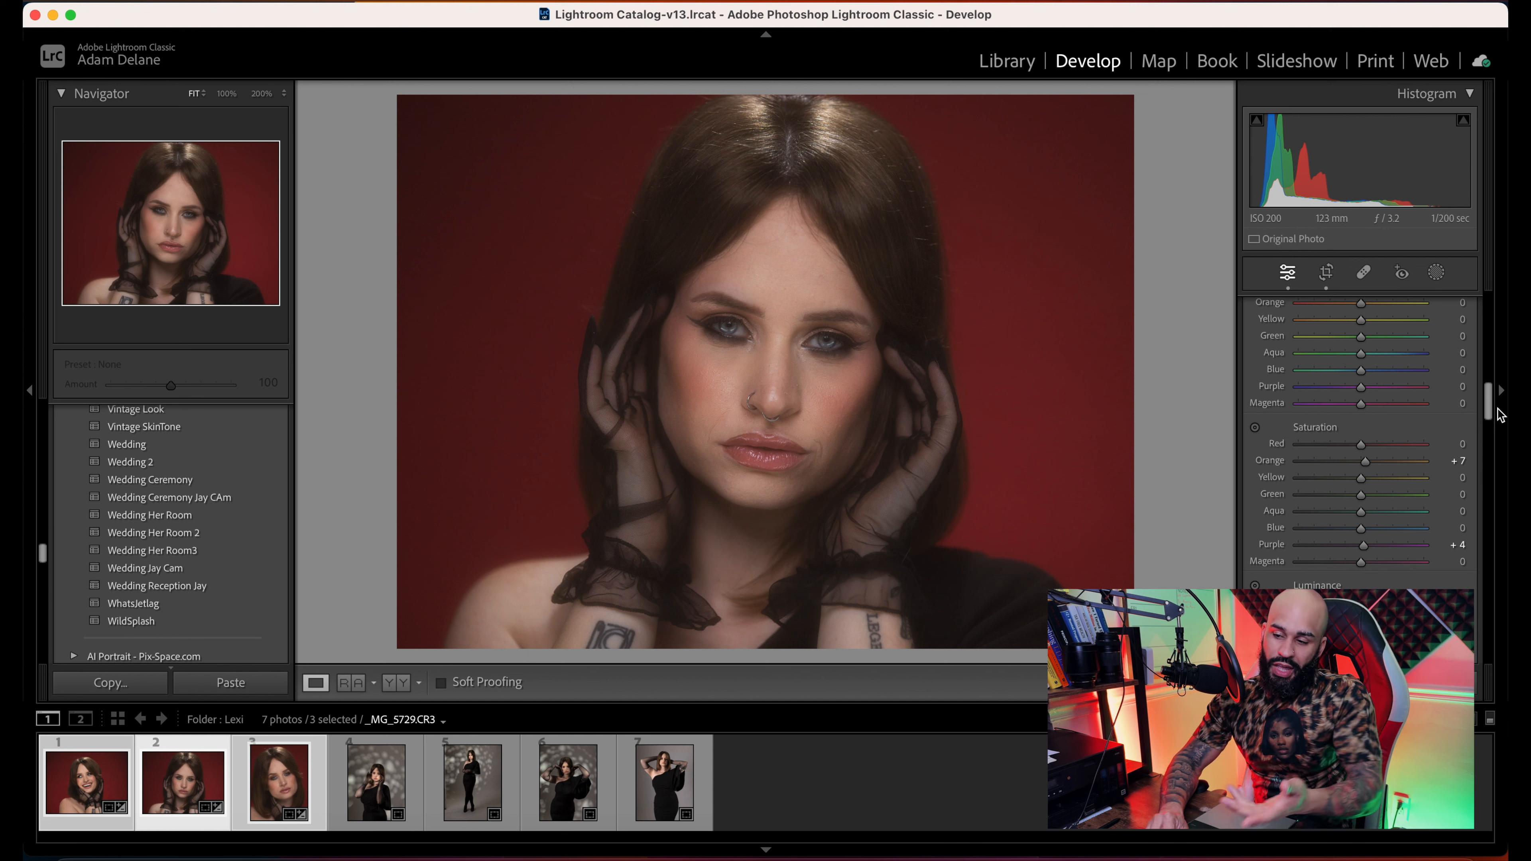
click(1325, 272)
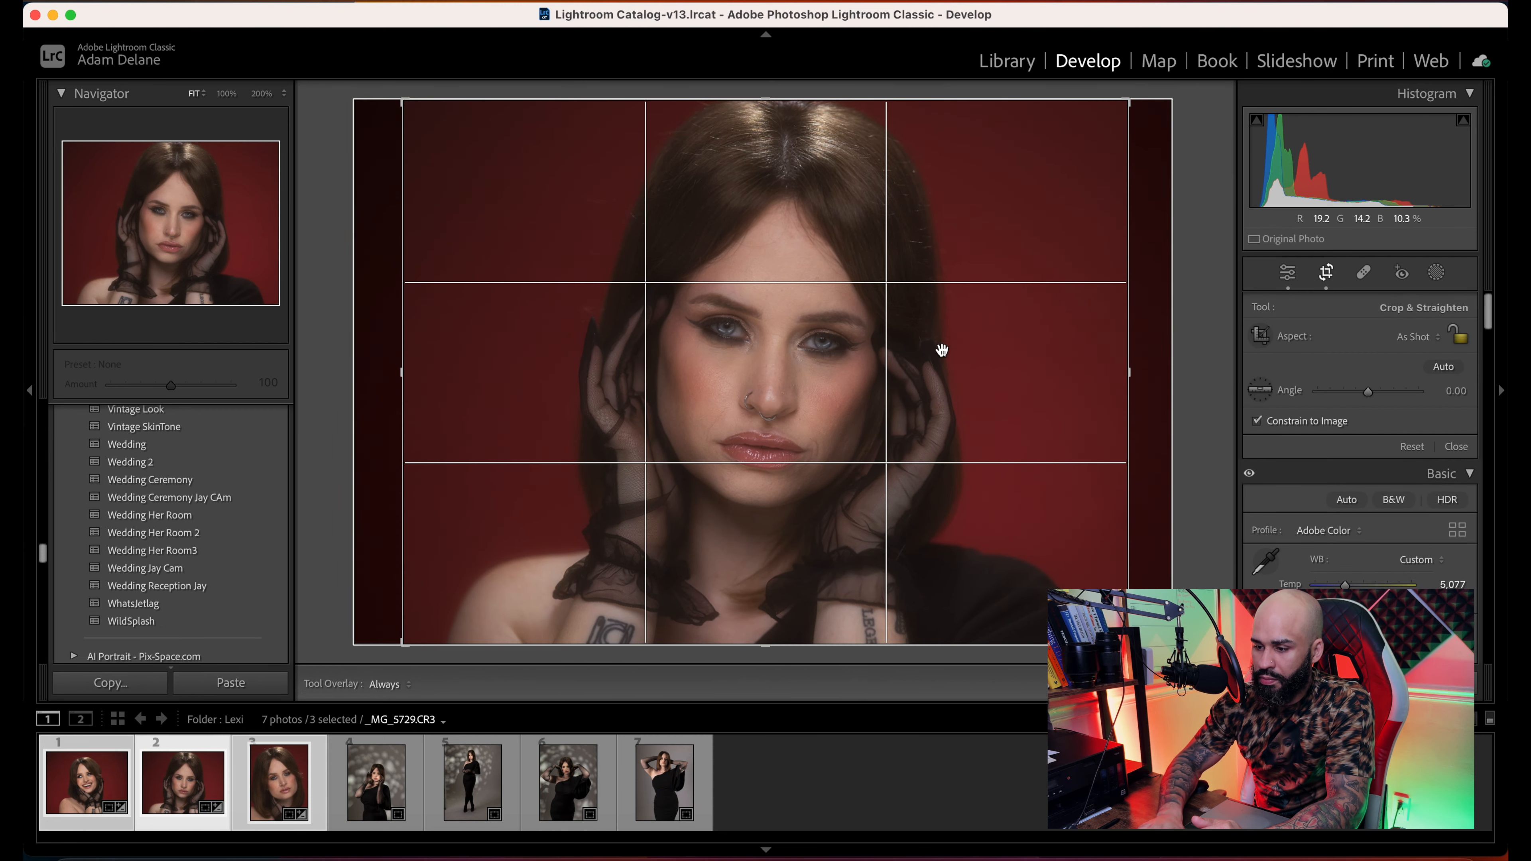
key(r)
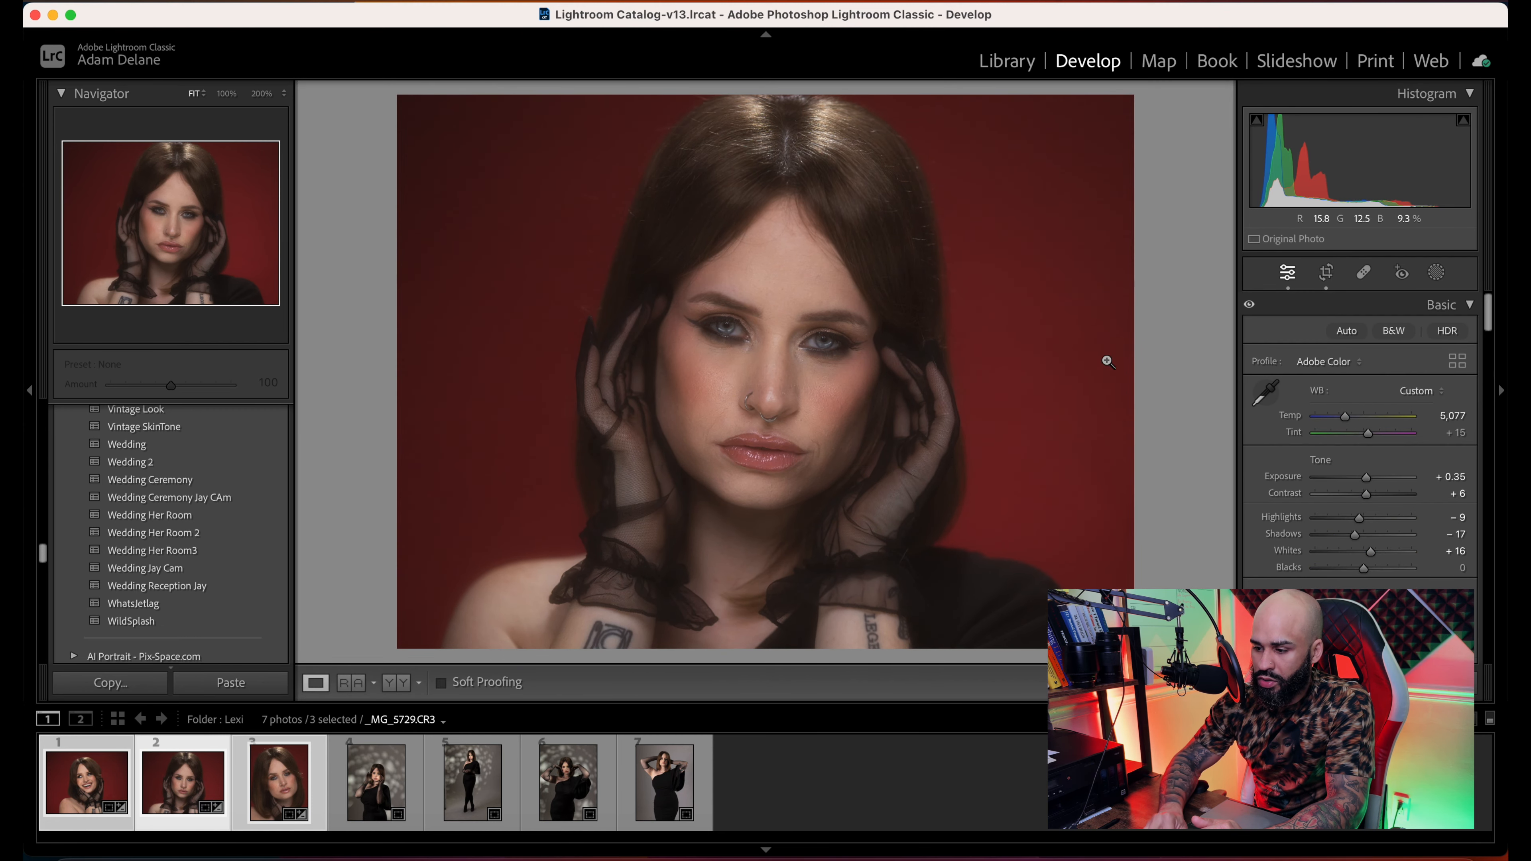
click(290, 779)
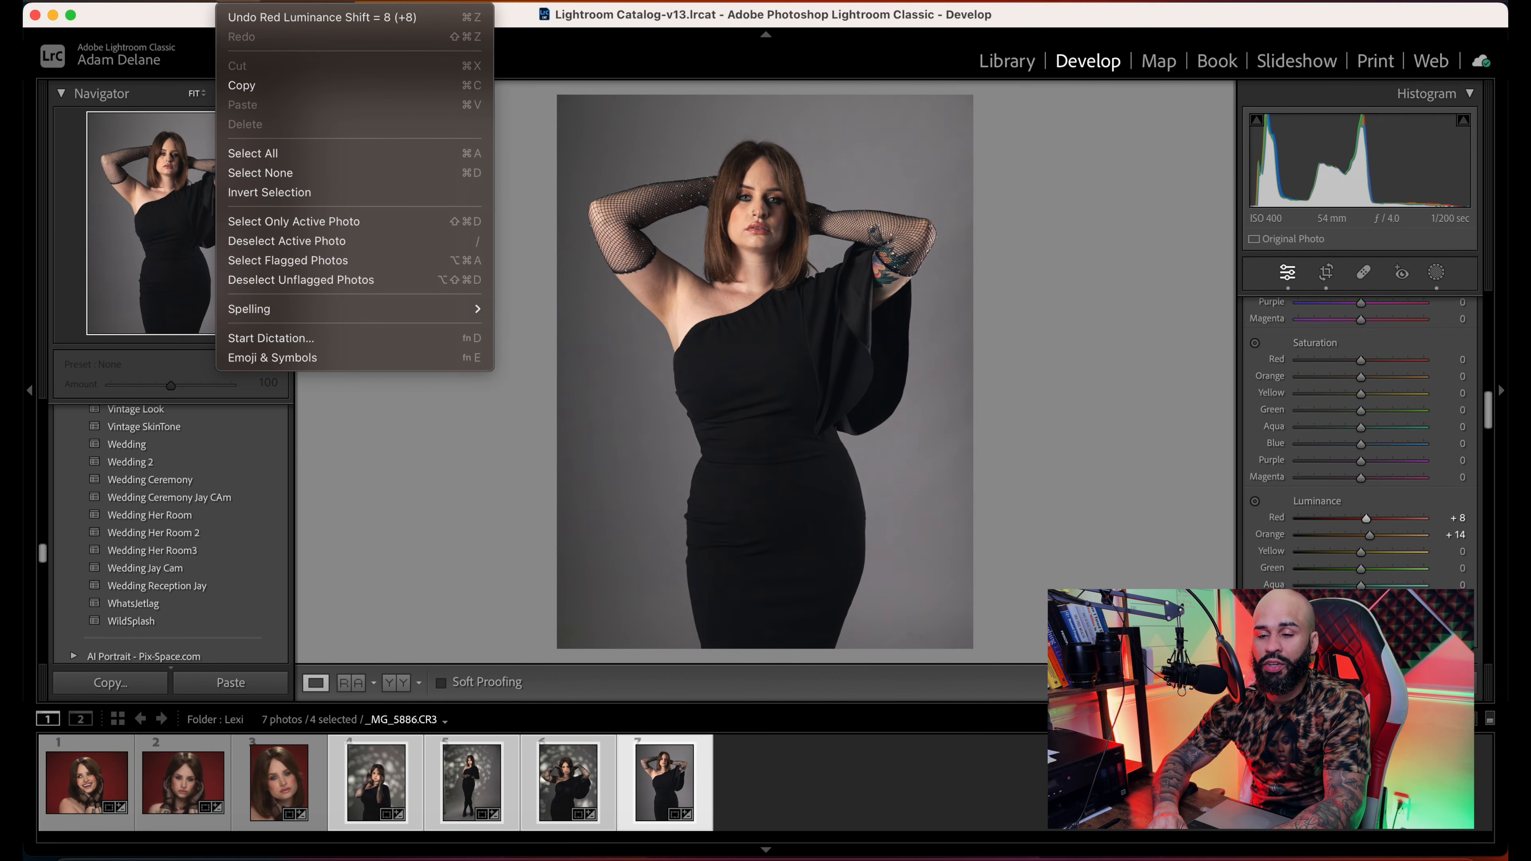
- Select all seven photos and set up their export into a subfolder named Lightroom beside the originals
click(277, 152)
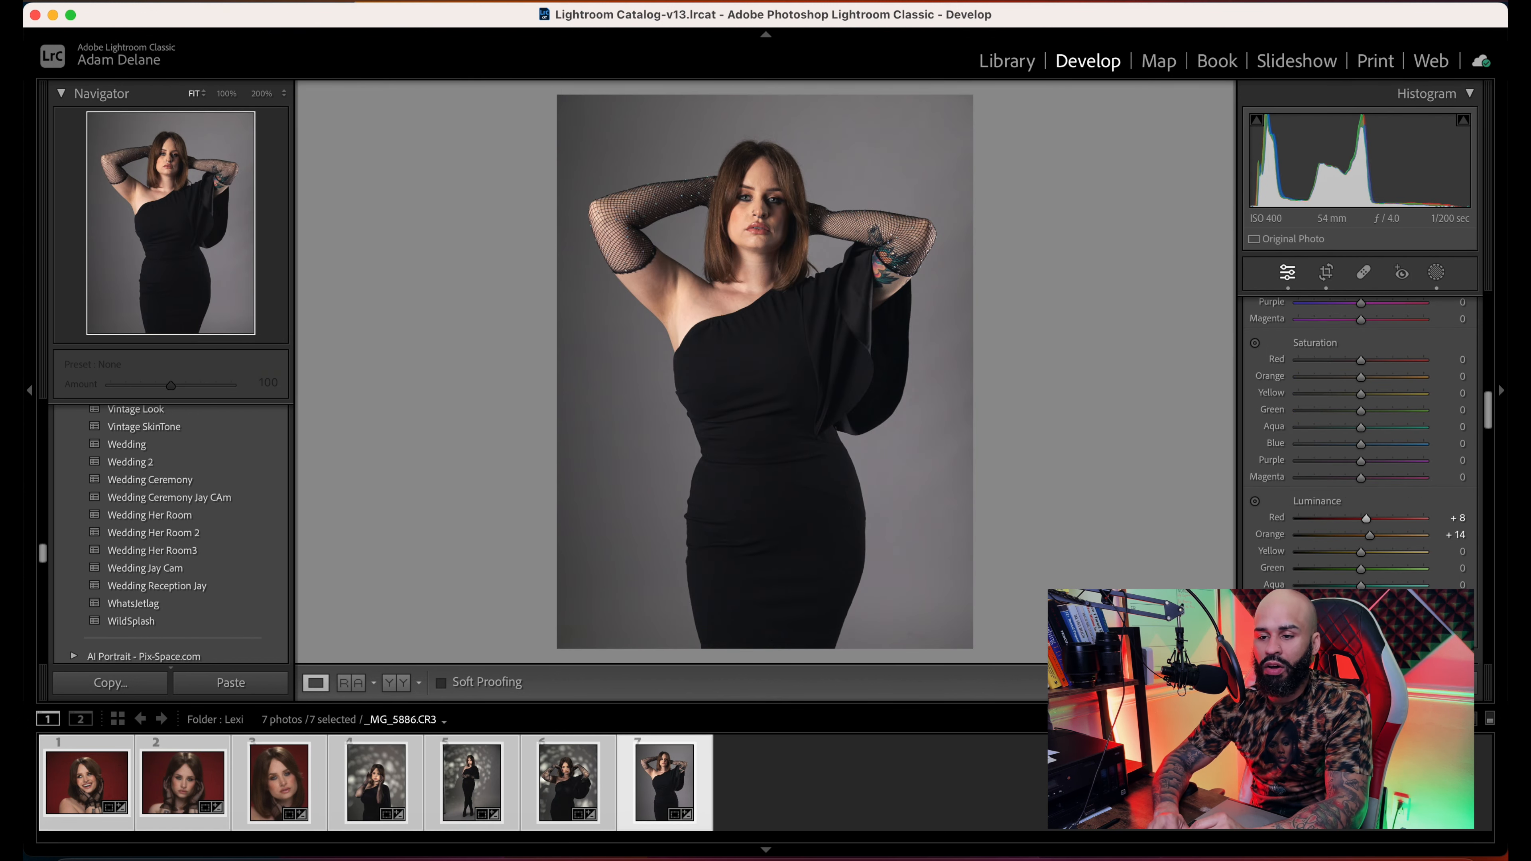
click(210, 1)
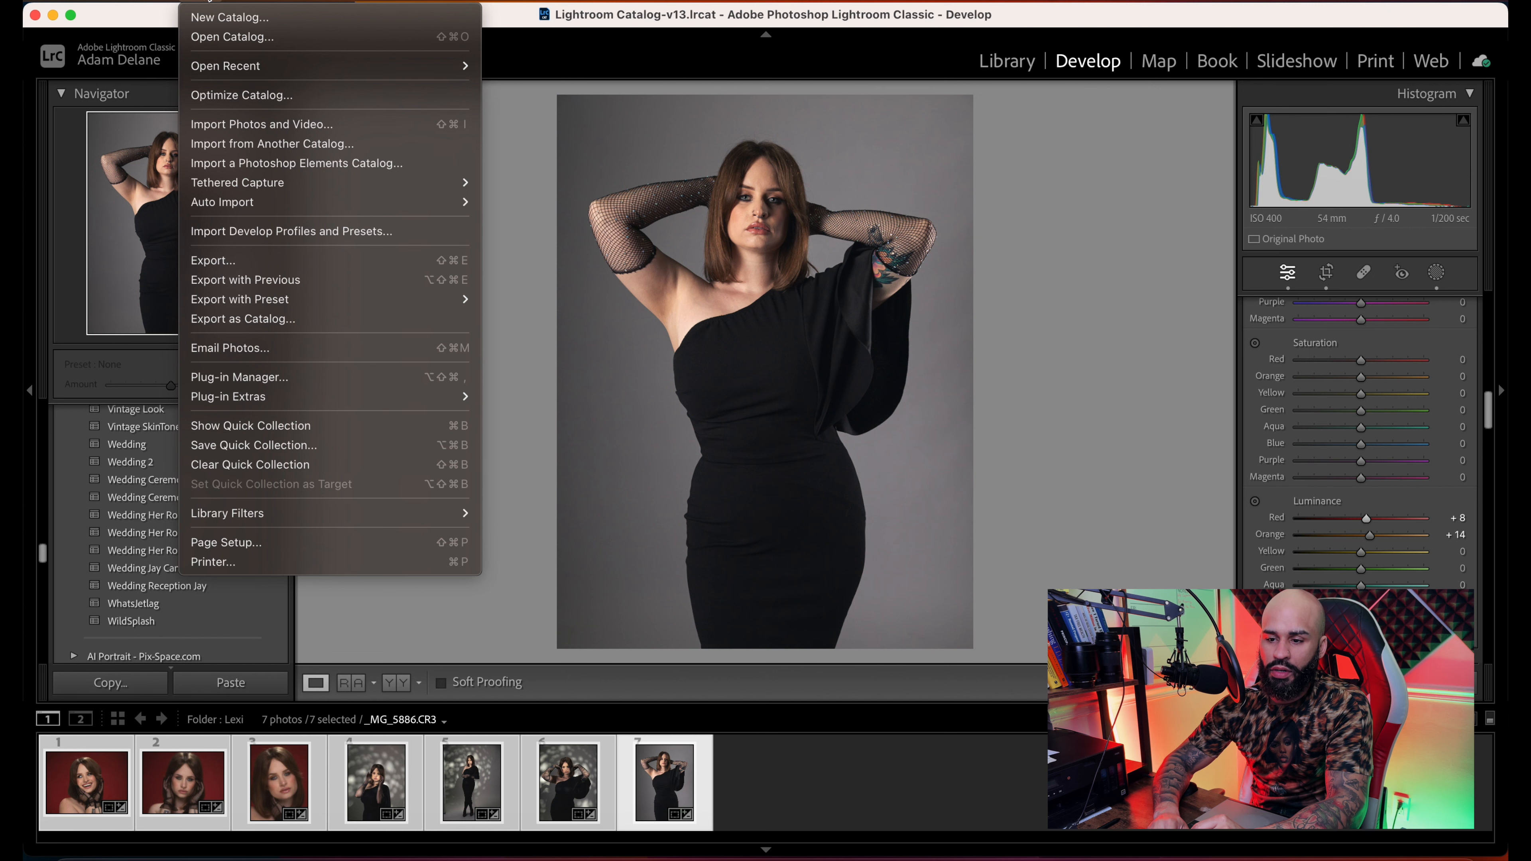
click(247, 260)
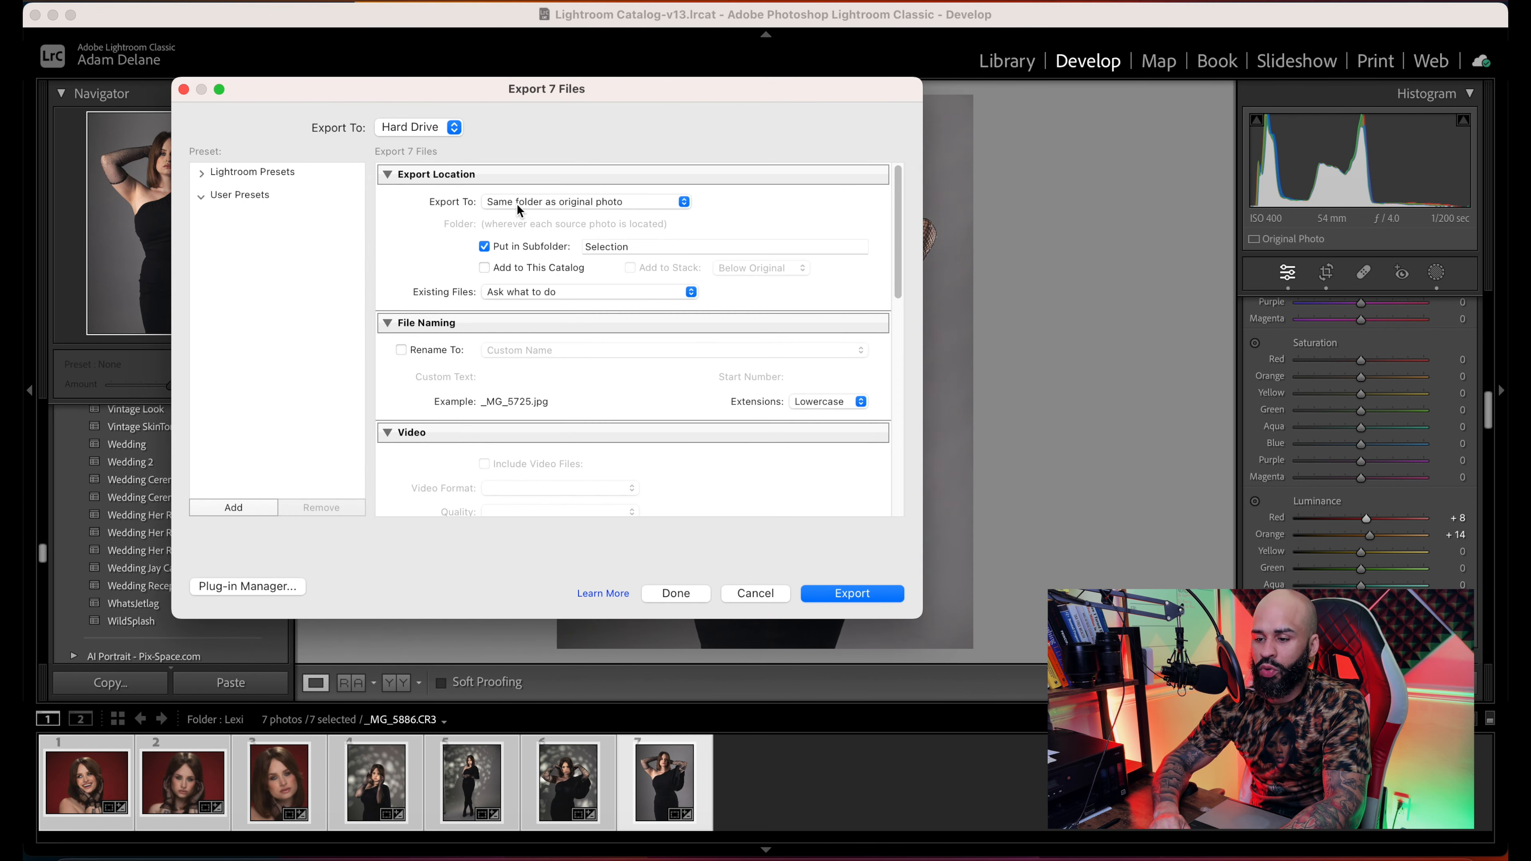
double_click(642, 247)
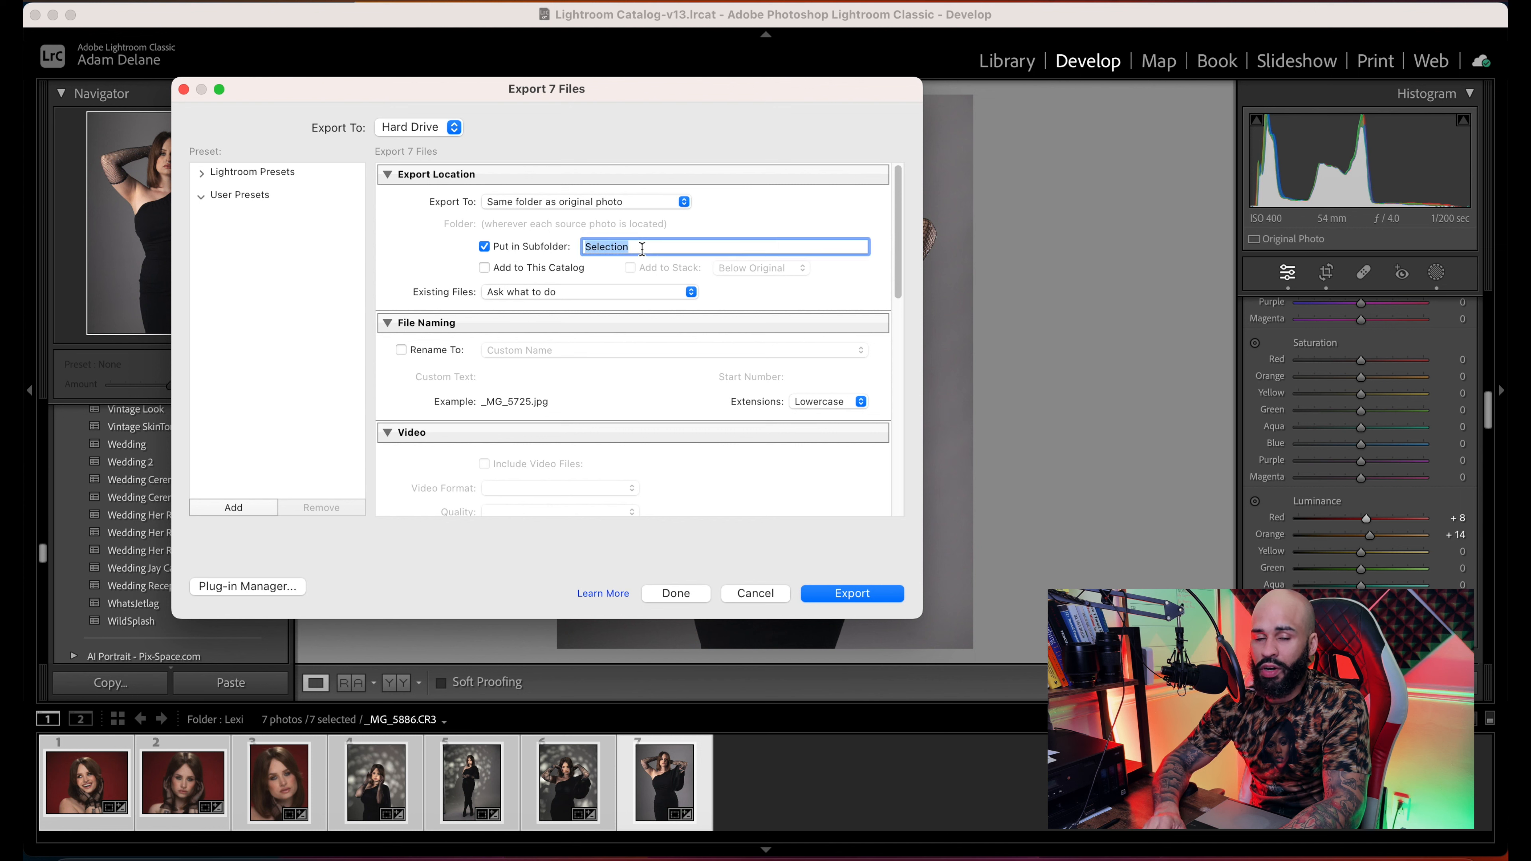
text(Lightroom)
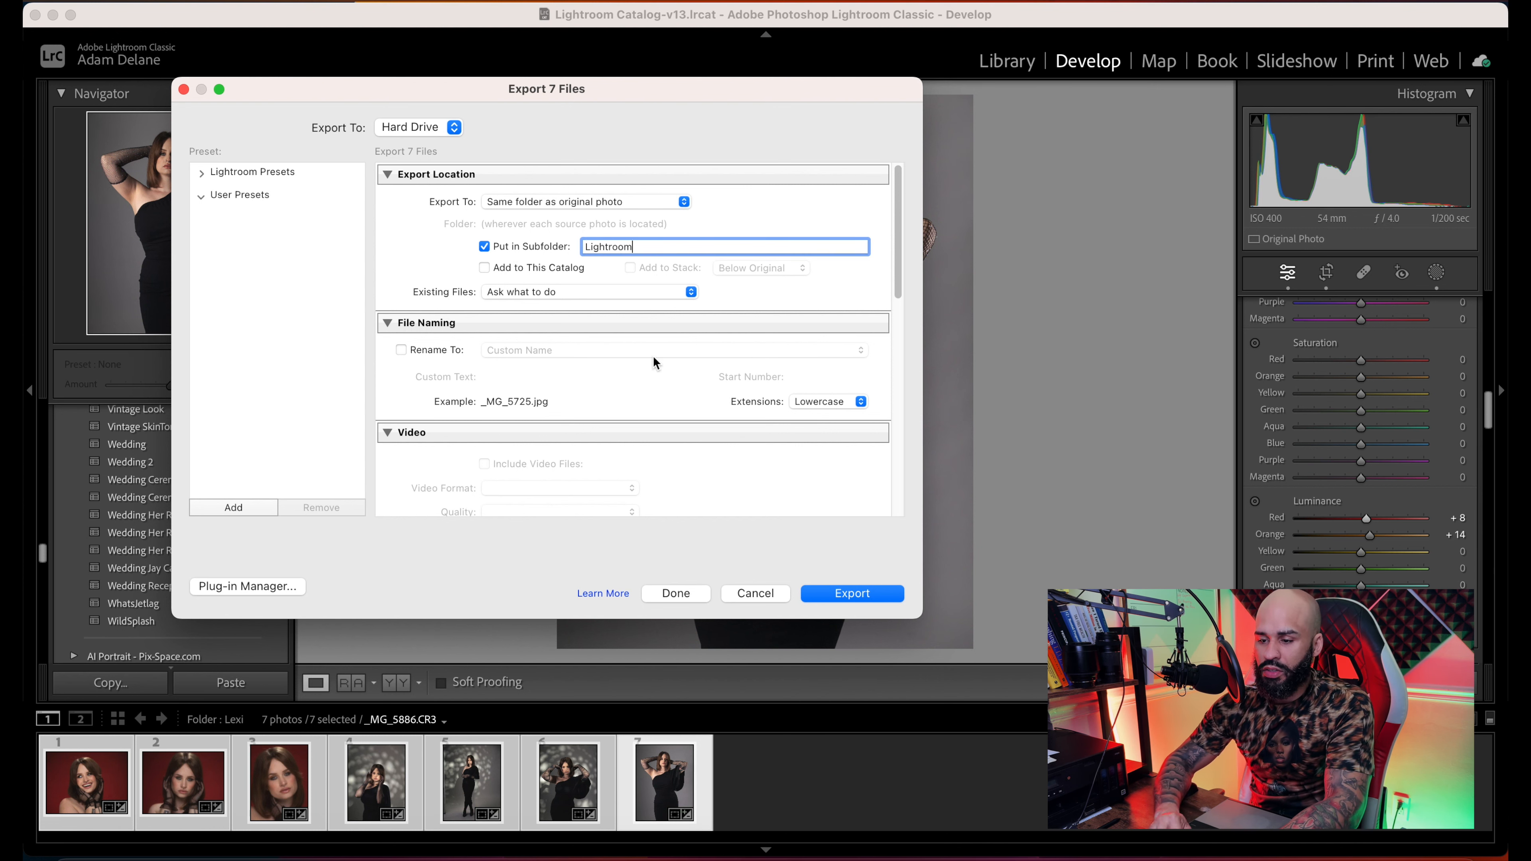
- Set the export image format to TIFF and turn off the watermark
scroll(655, 362, down, 10)
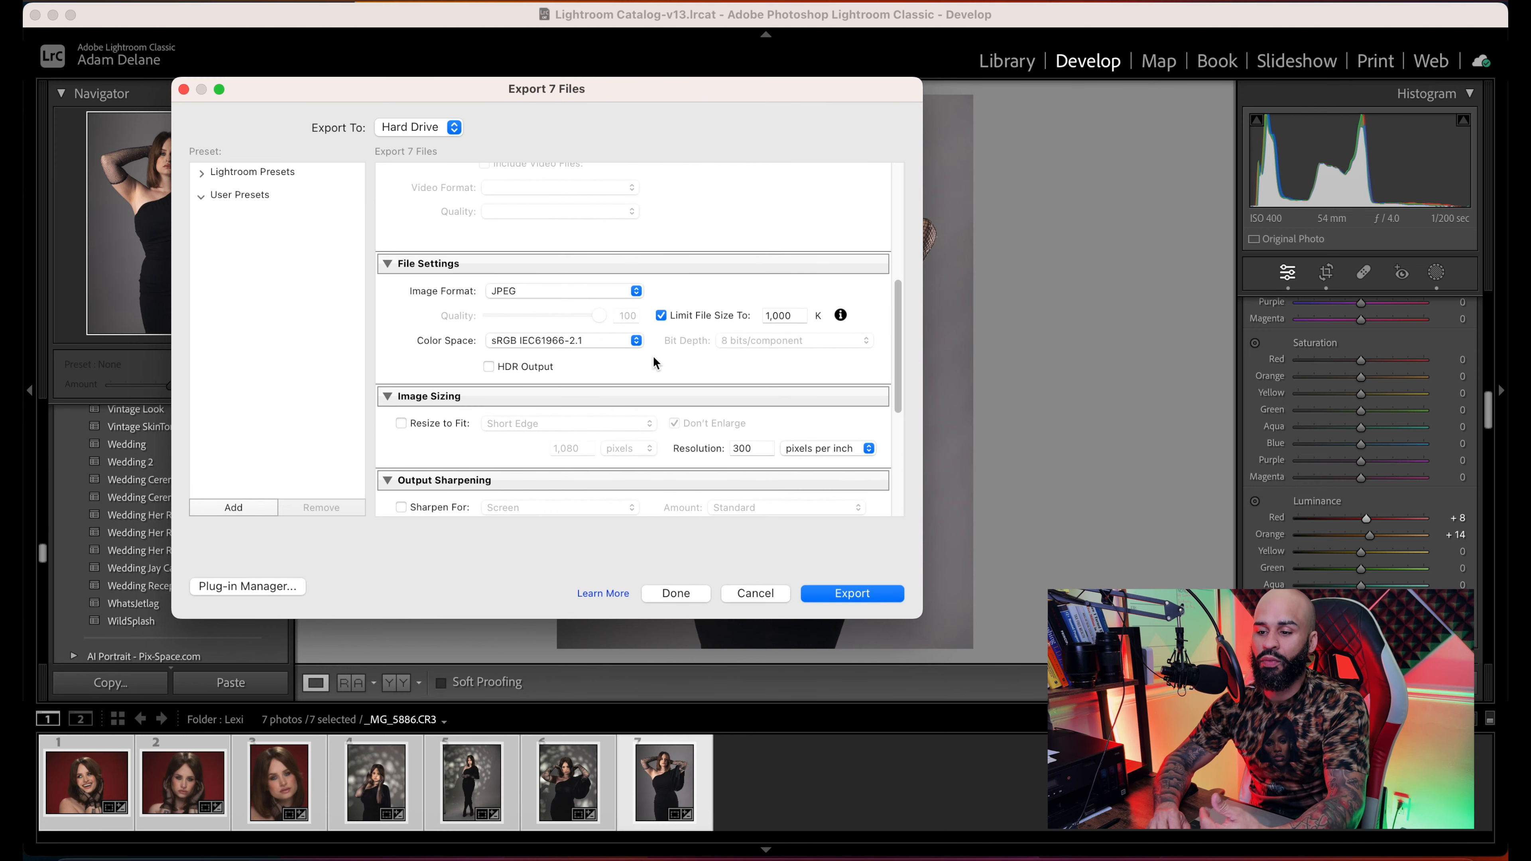
click(635, 292)
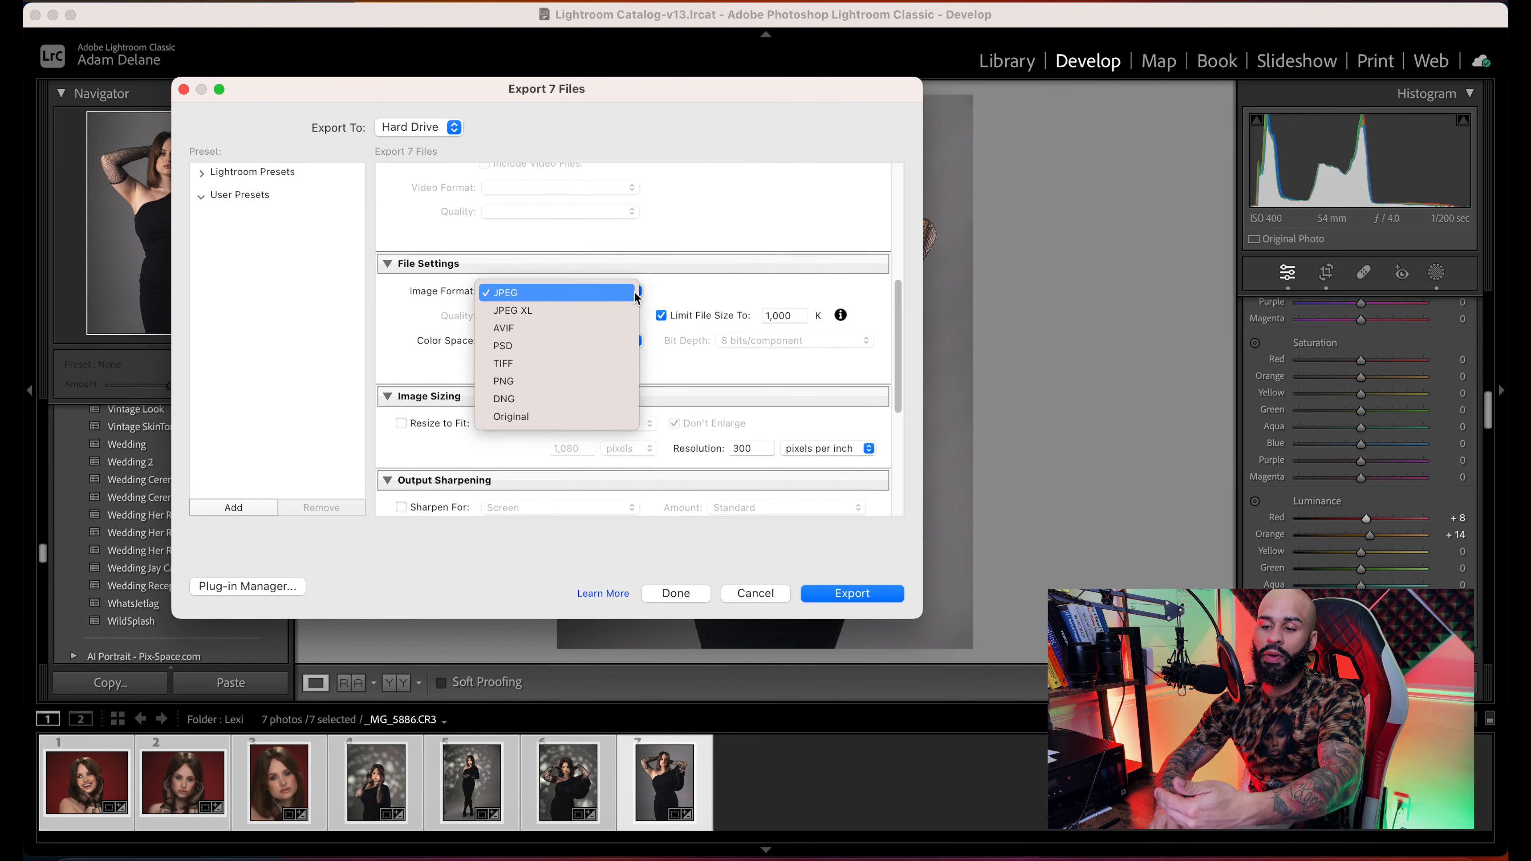
click(616, 362)
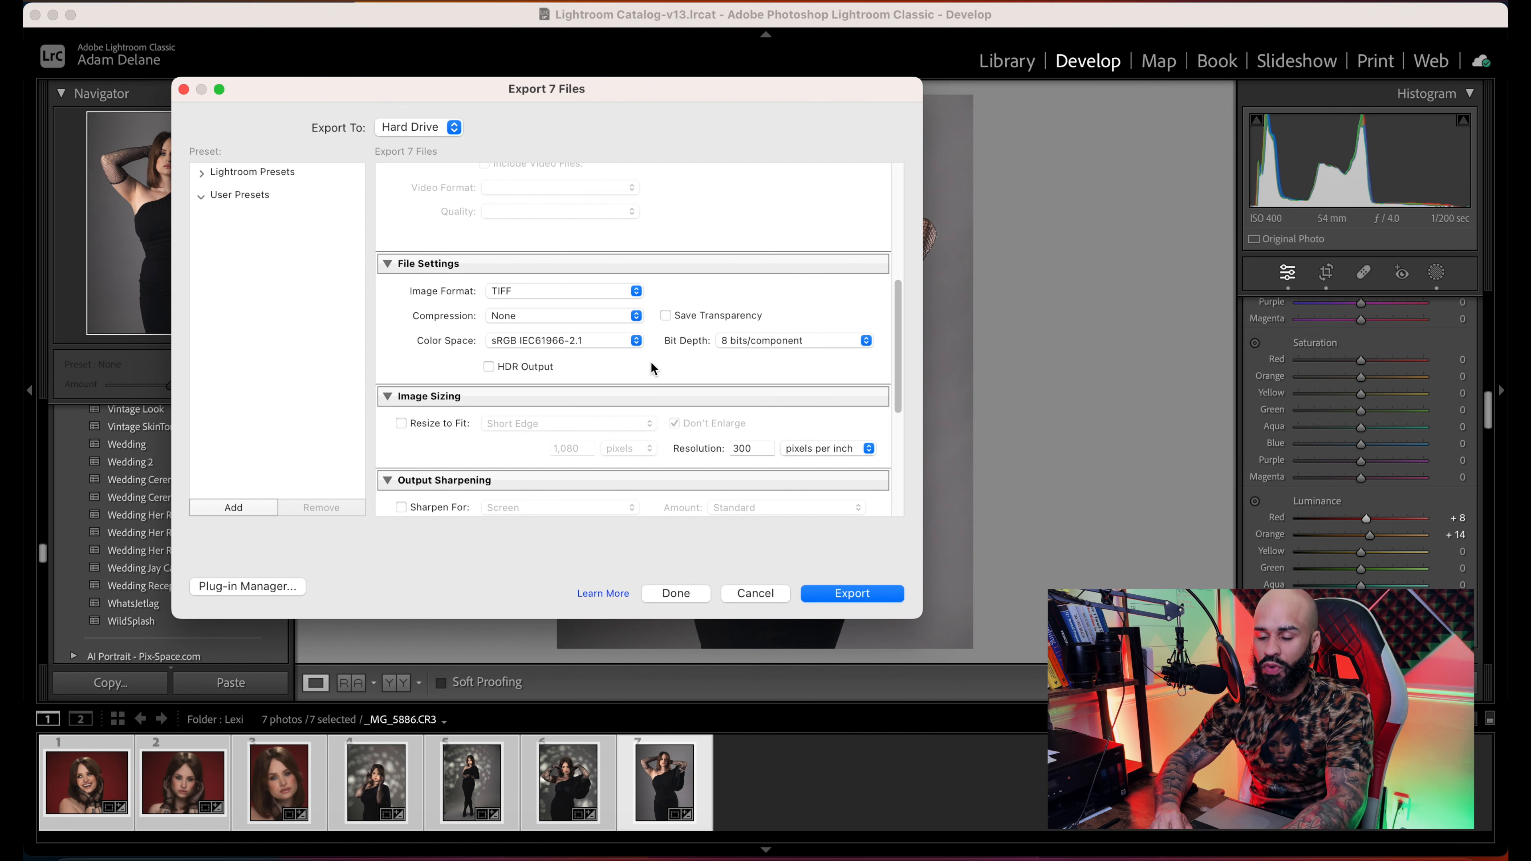
scroll(663, 398, down, 5)
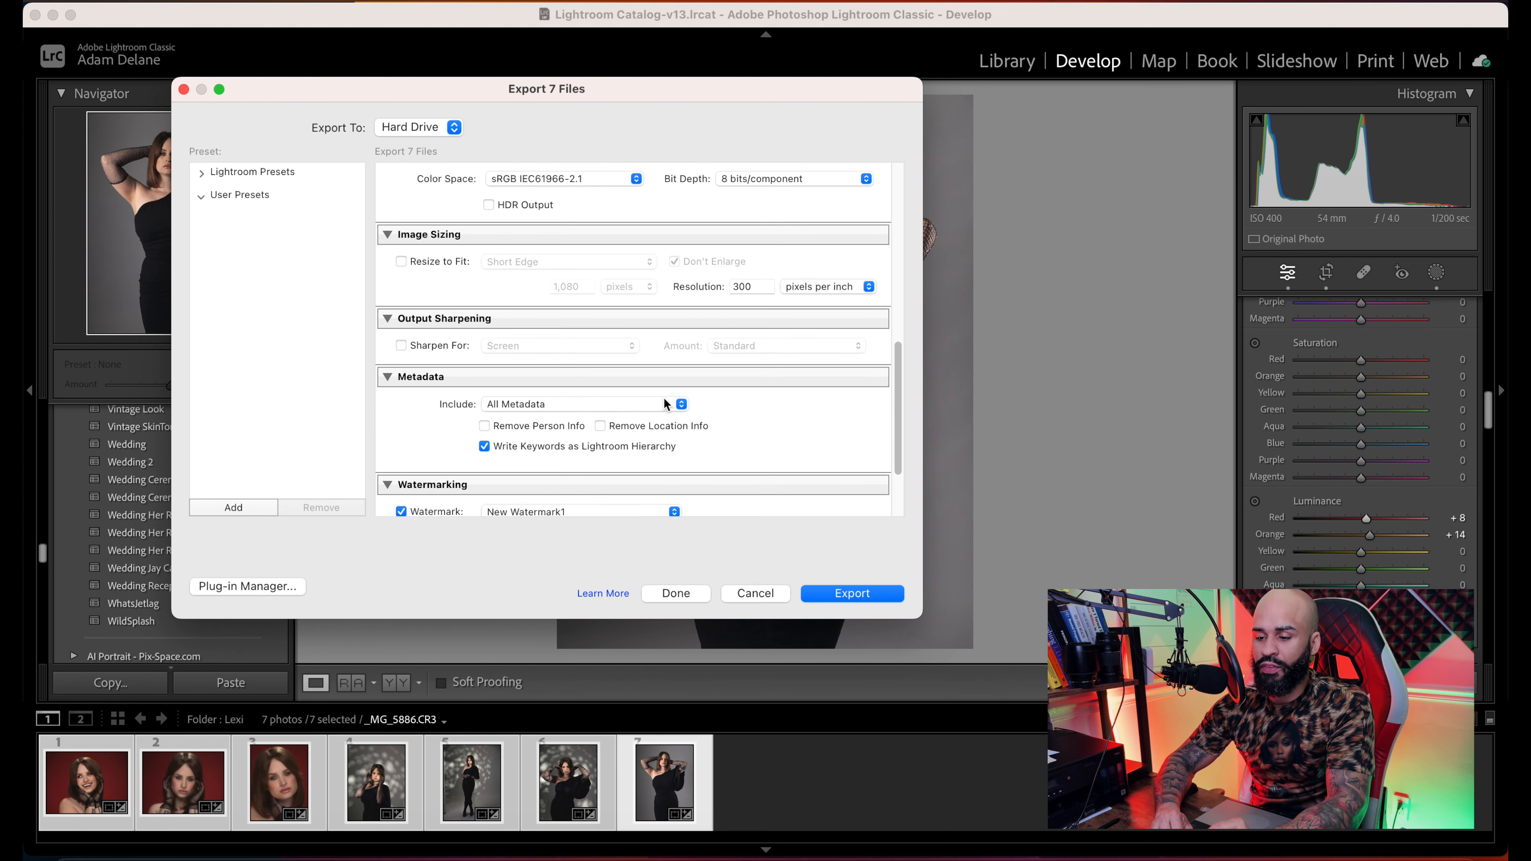
scroll(664, 404, down, 3)
click(411, 413)
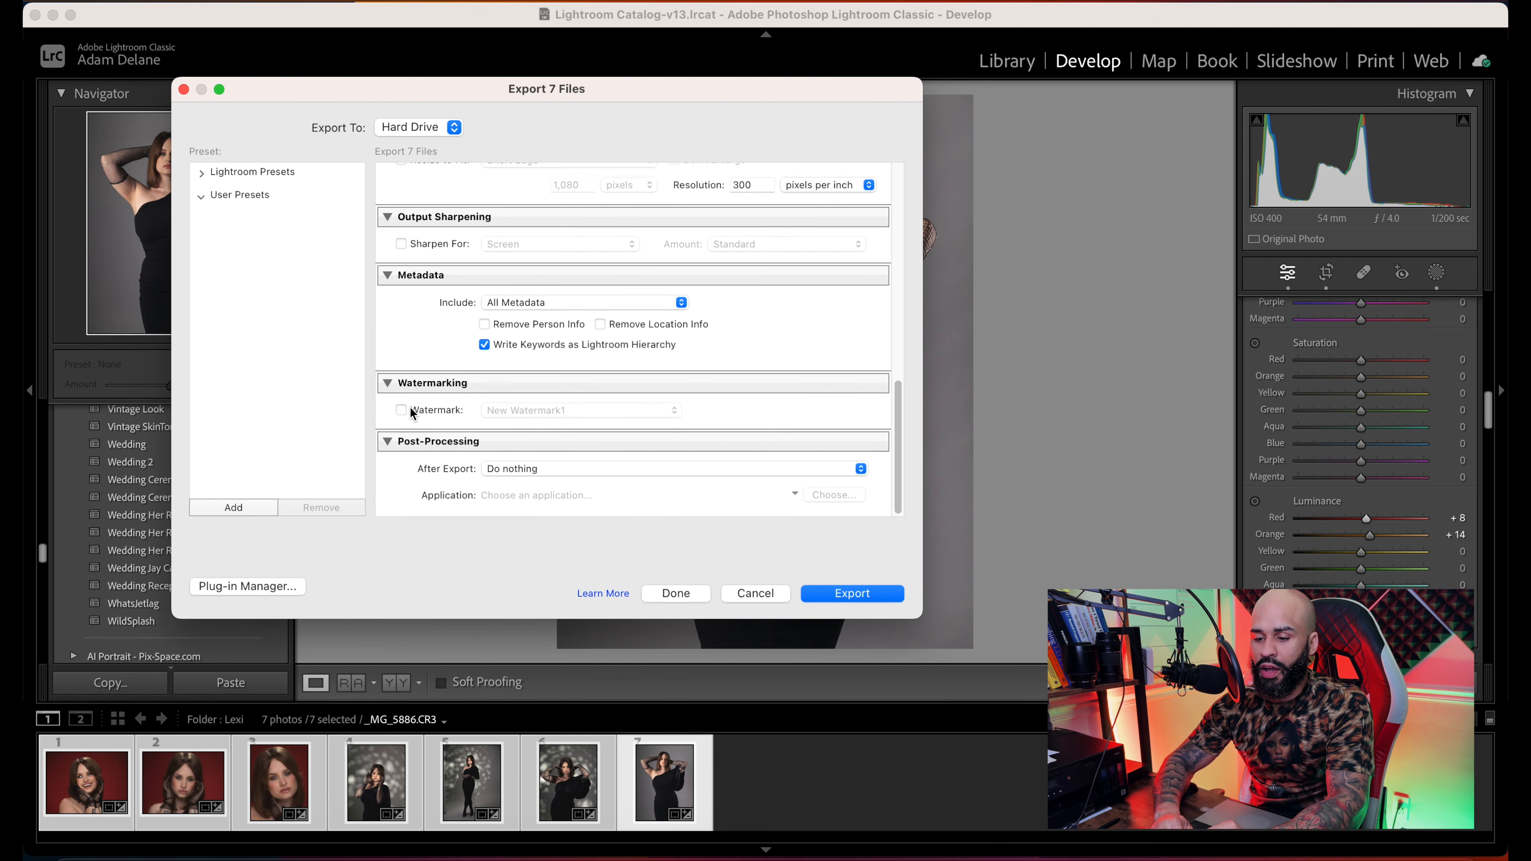
- Review the image format, sizing, metadata and watermark settings, keep TIFF, and export the seven photos
scroll(602, 362, up, 8)
click(641, 354)
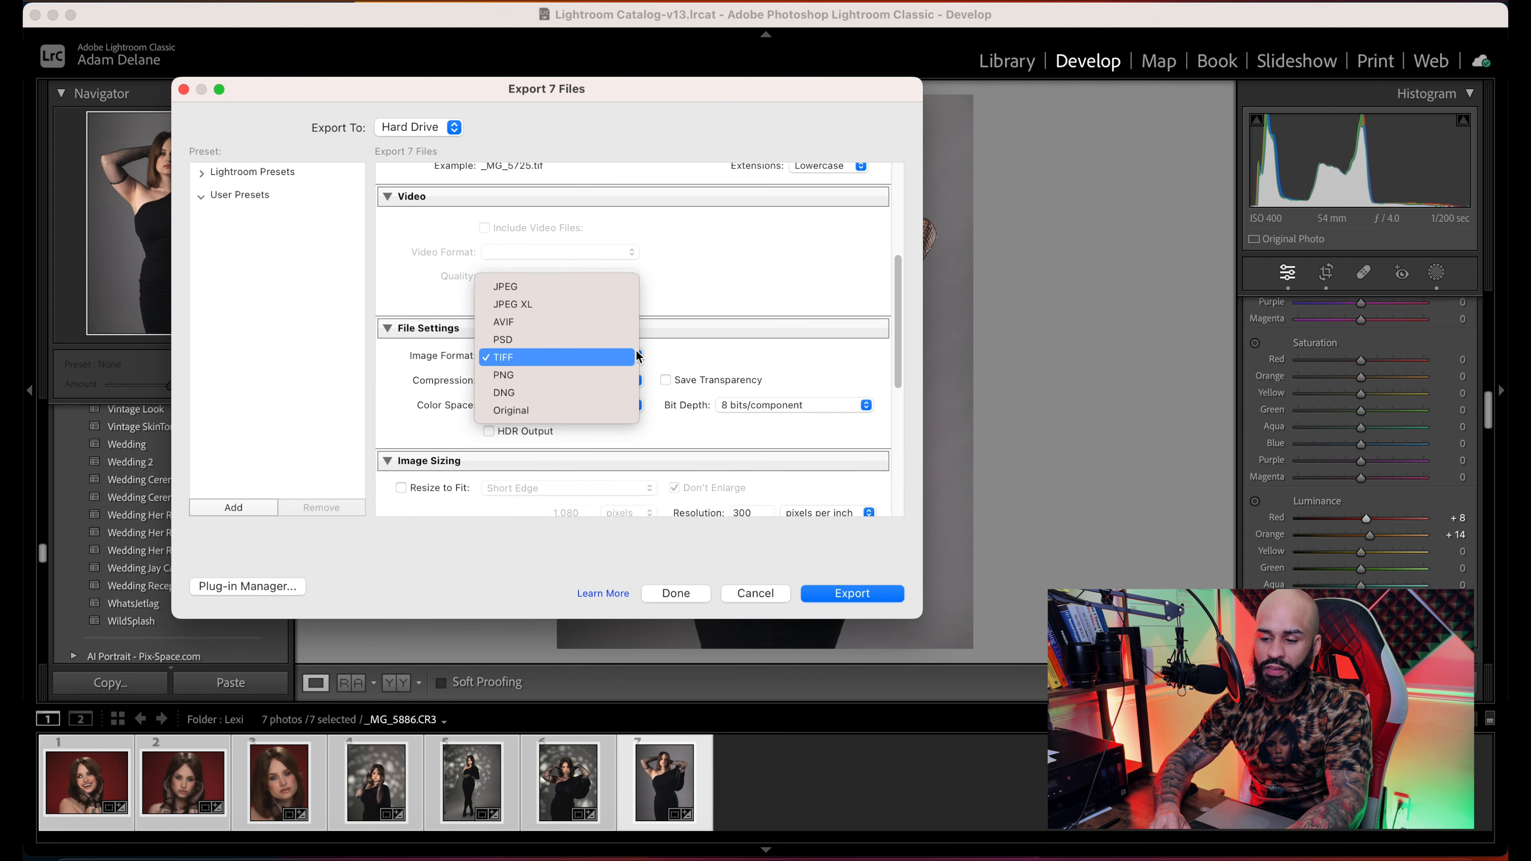
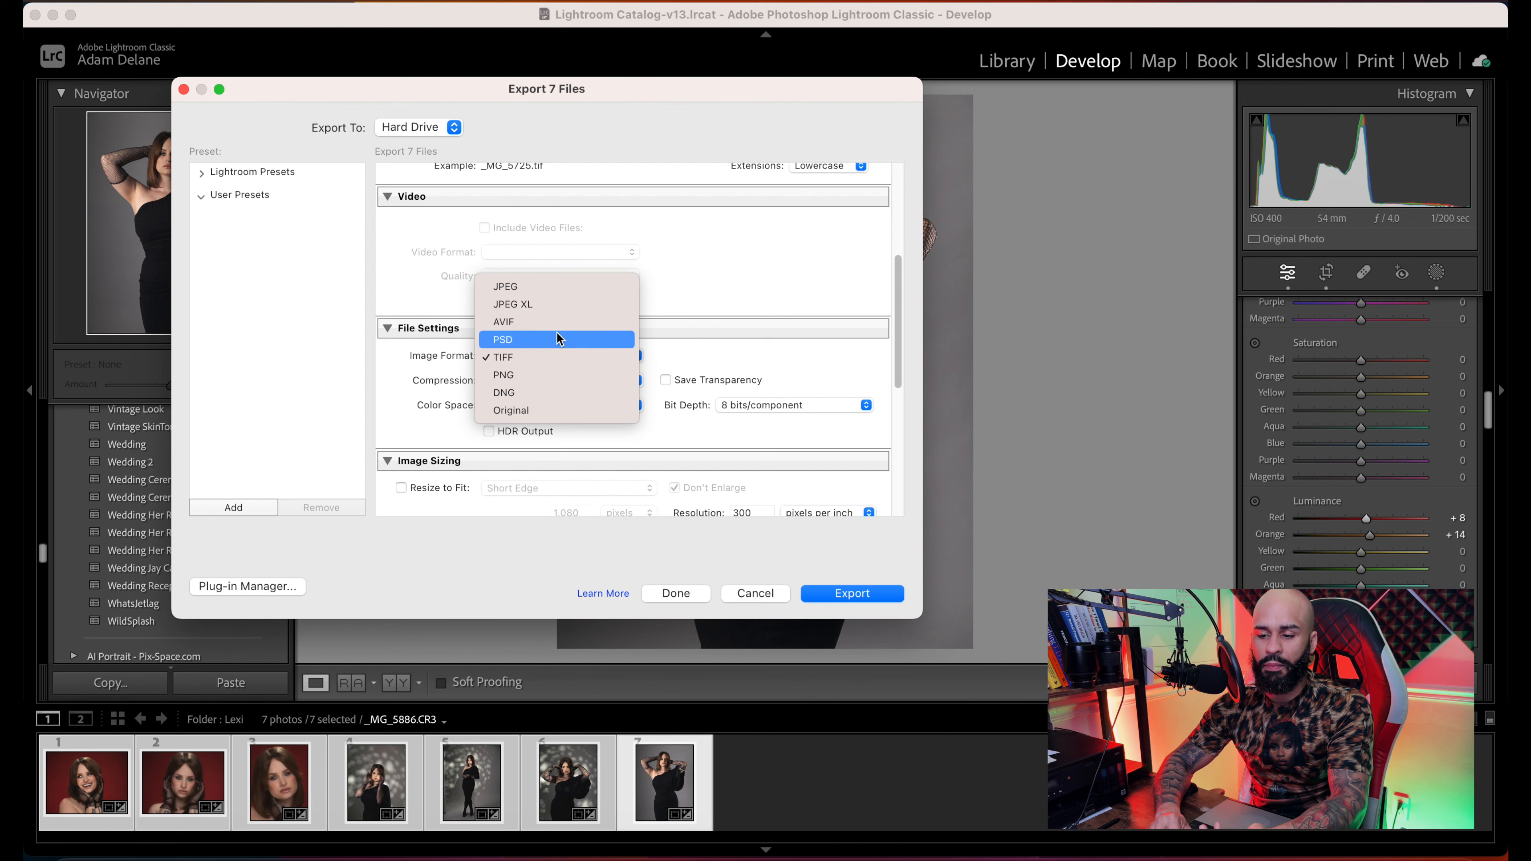
click(747, 344)
scroll(748, 338, down, 10)
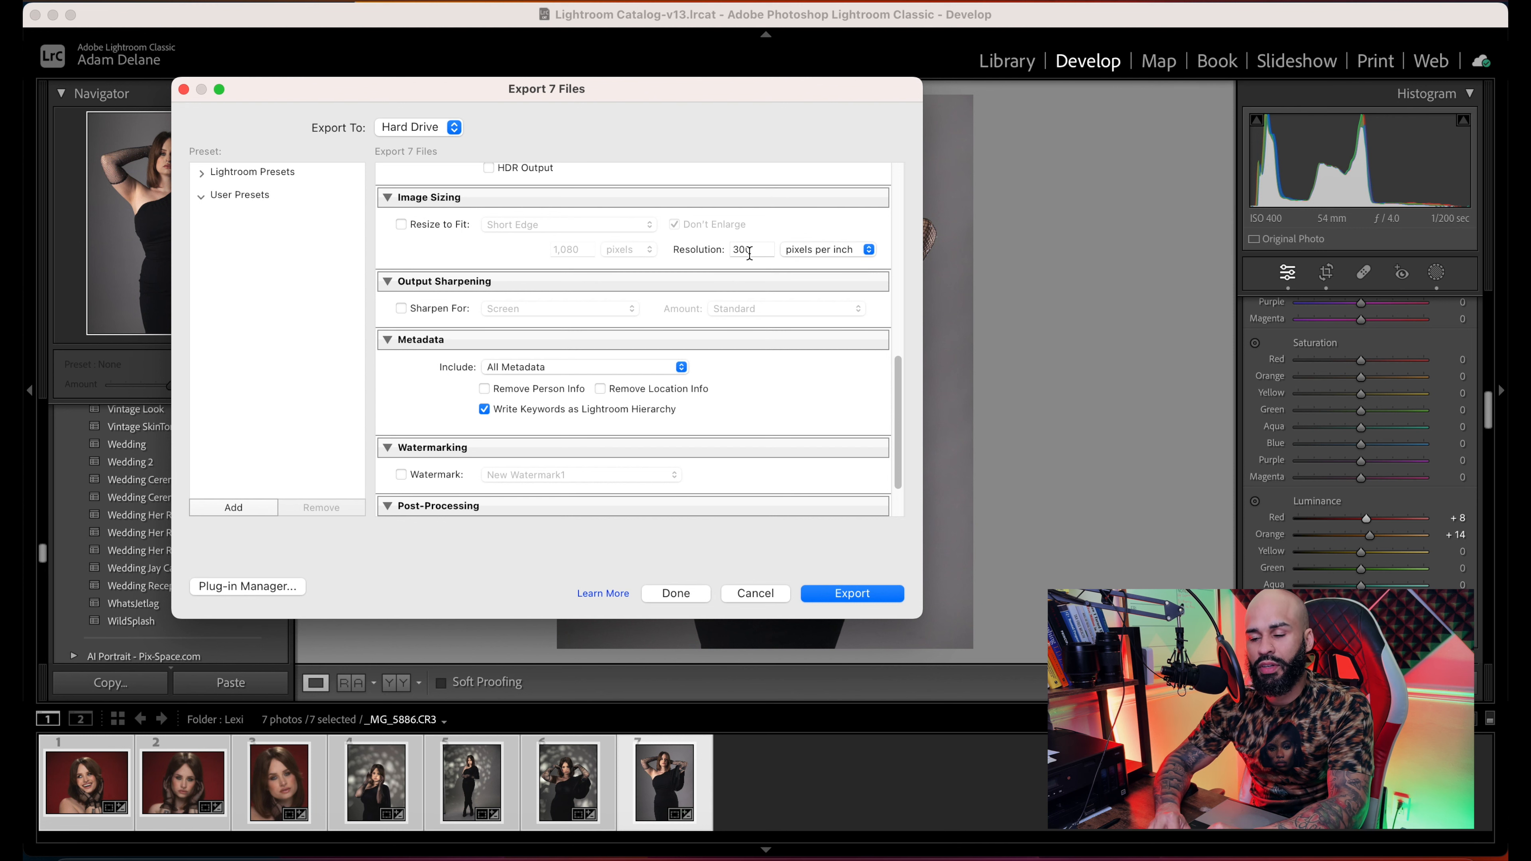
scroll(803, 400, down, 3)
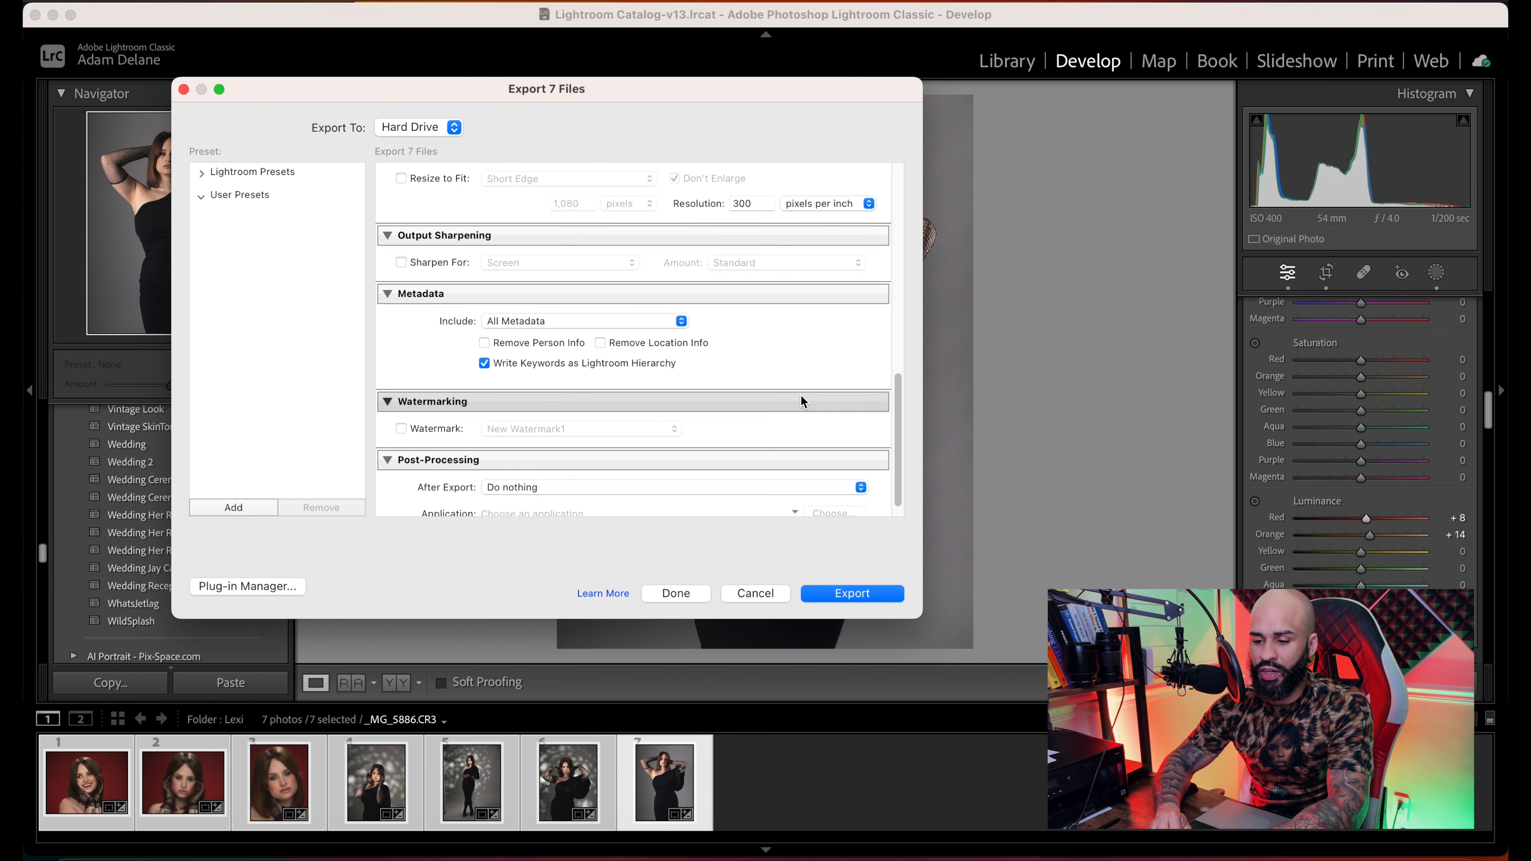
click(846, 591)
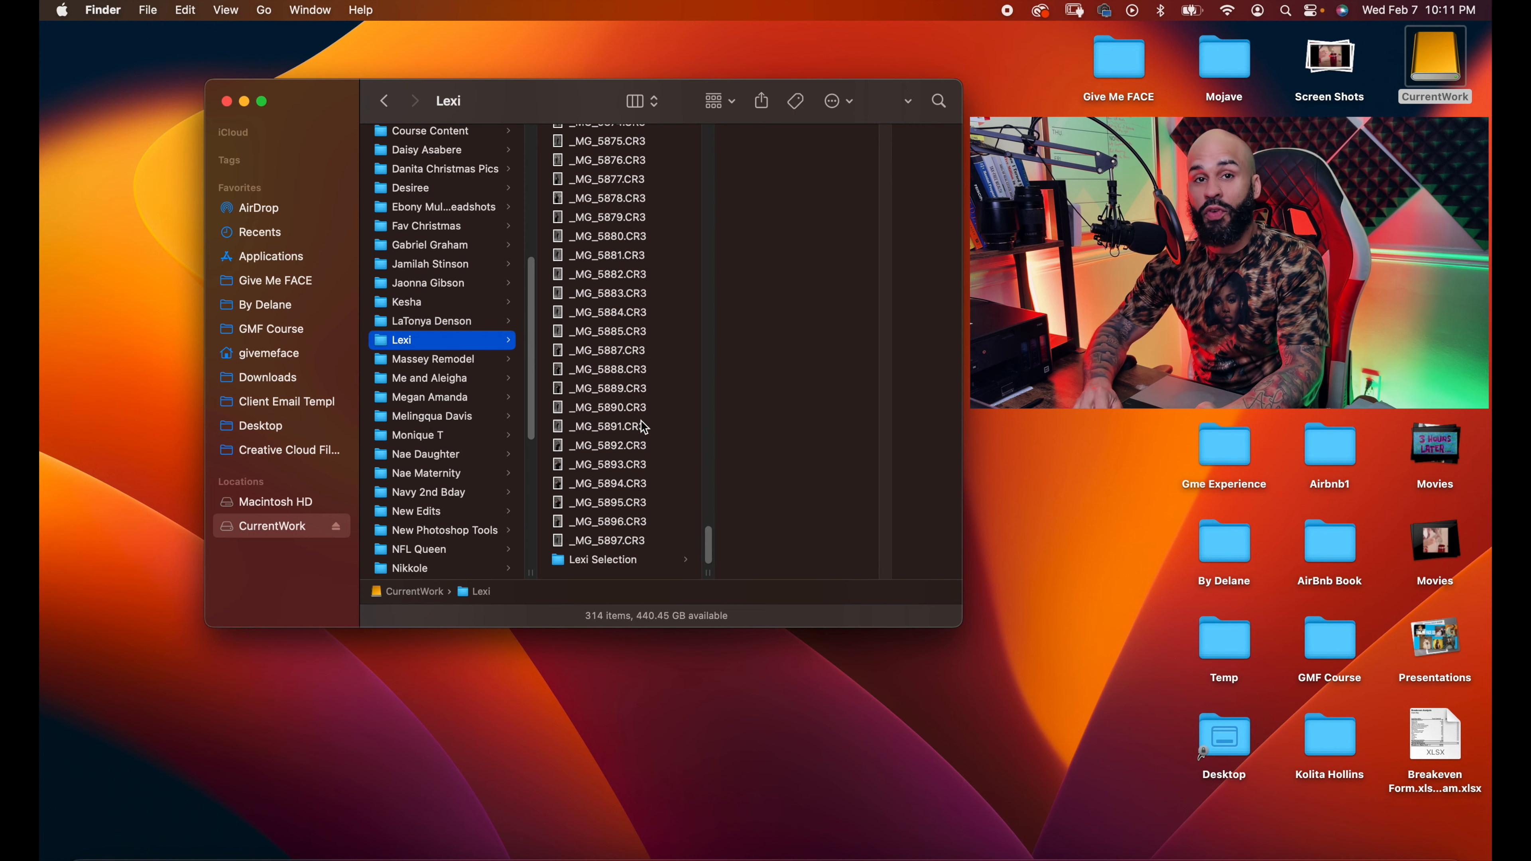
- In Finder, go to the exported Lightroom subfolder and open _MG_5725.tif, _MG_5729.tif and _MG_5752.tif in Photoshop
click(615, 563)
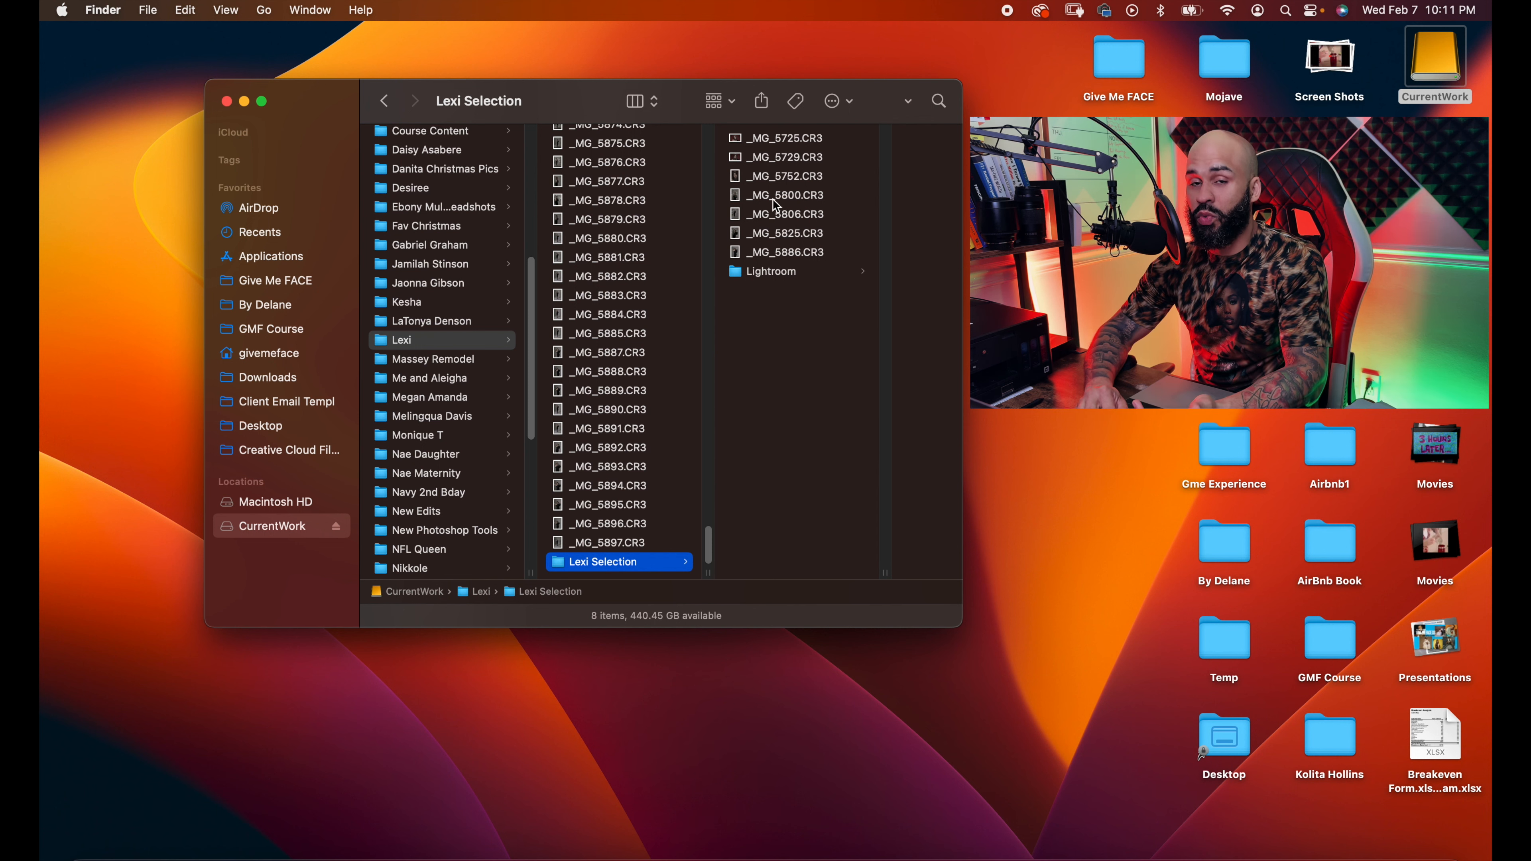
click(774, 272)
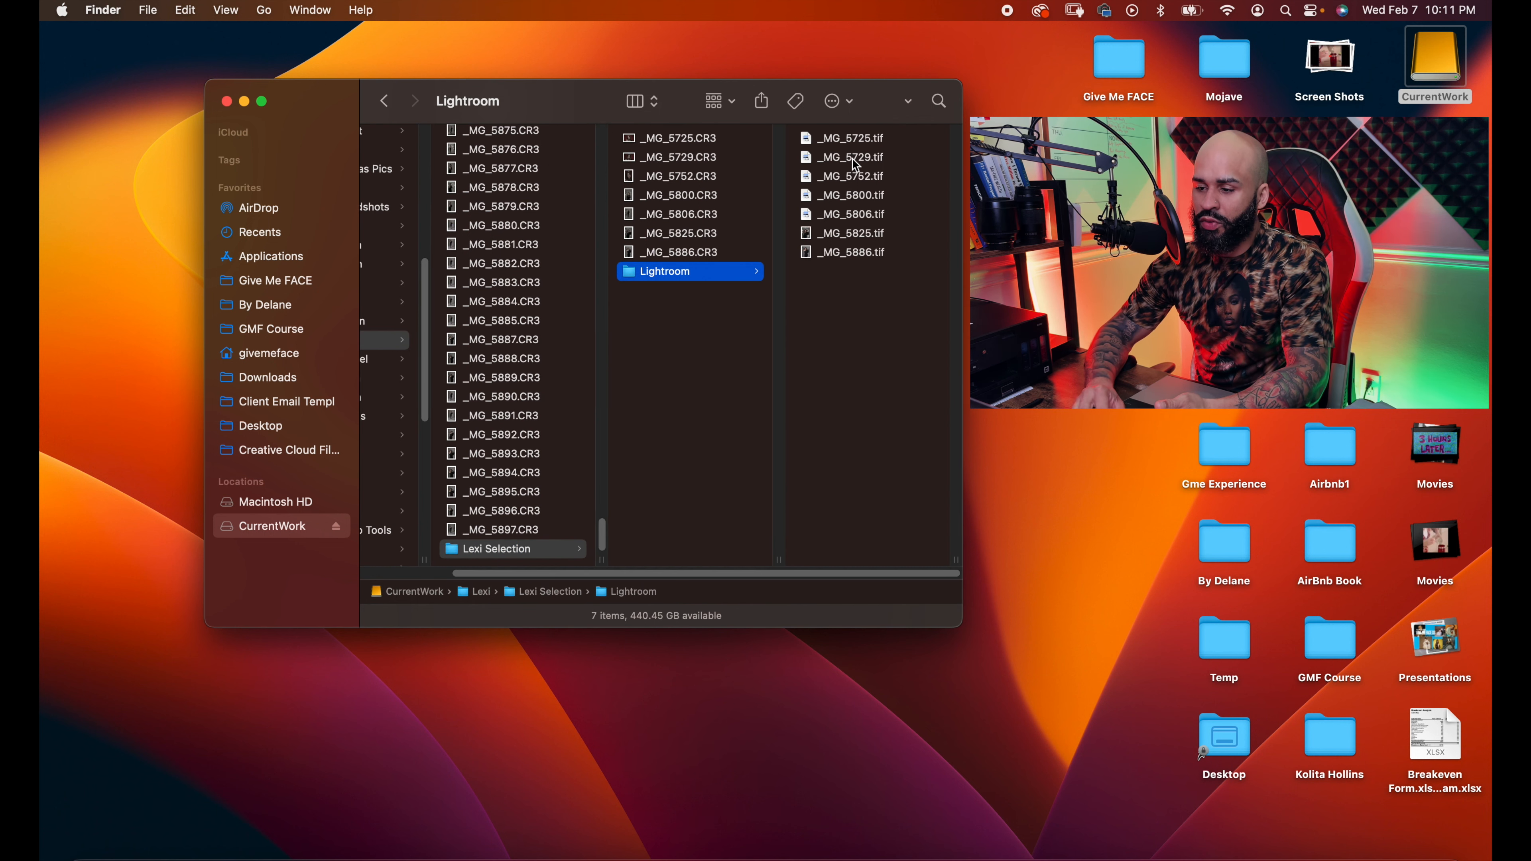
key(Right)
shift+click(642, 176)
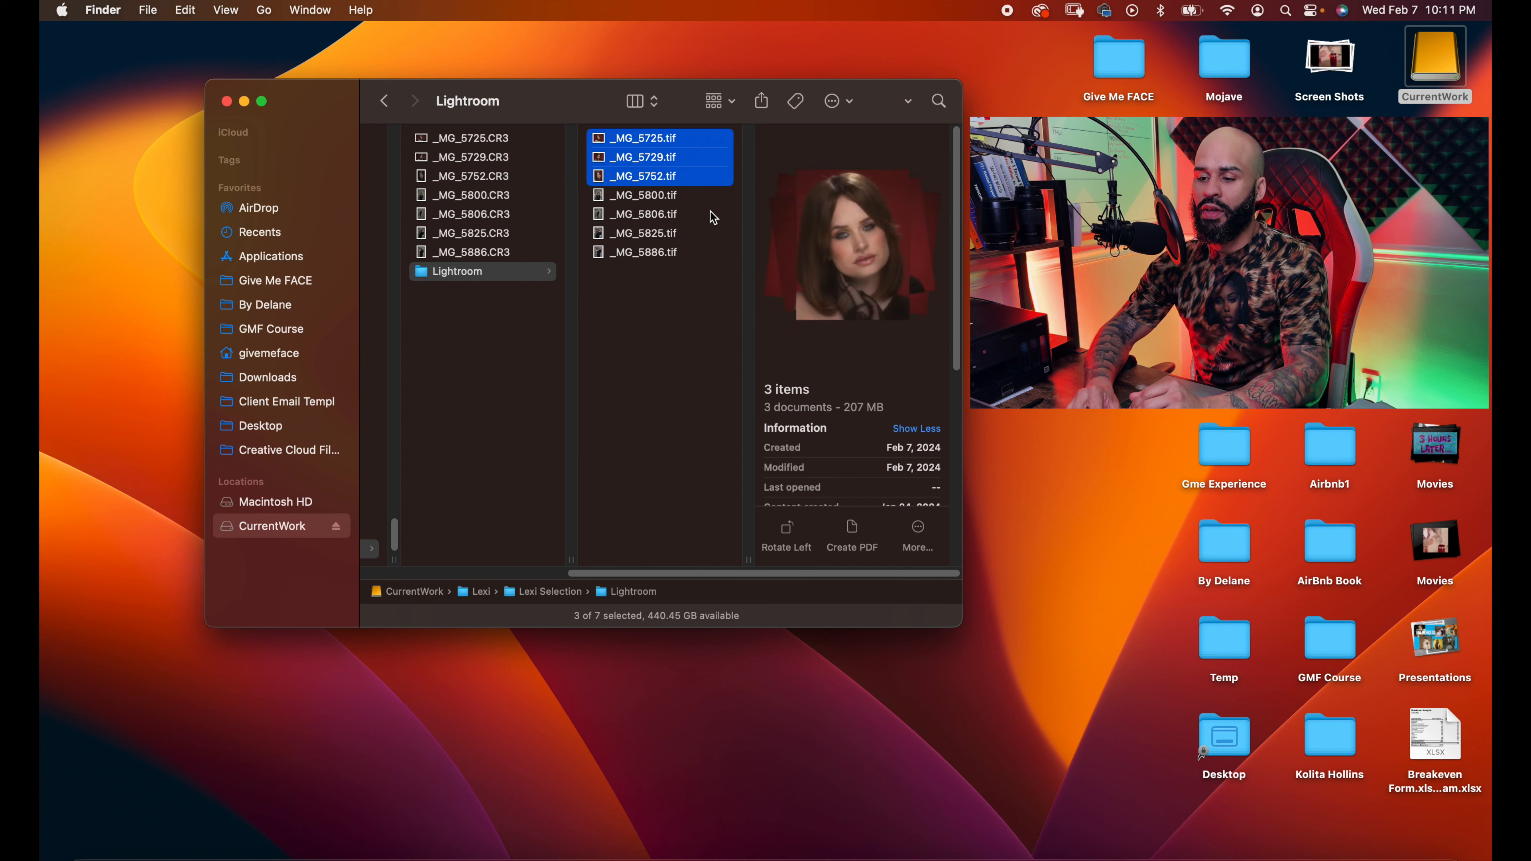
click(661, 200)
click(663, 142)
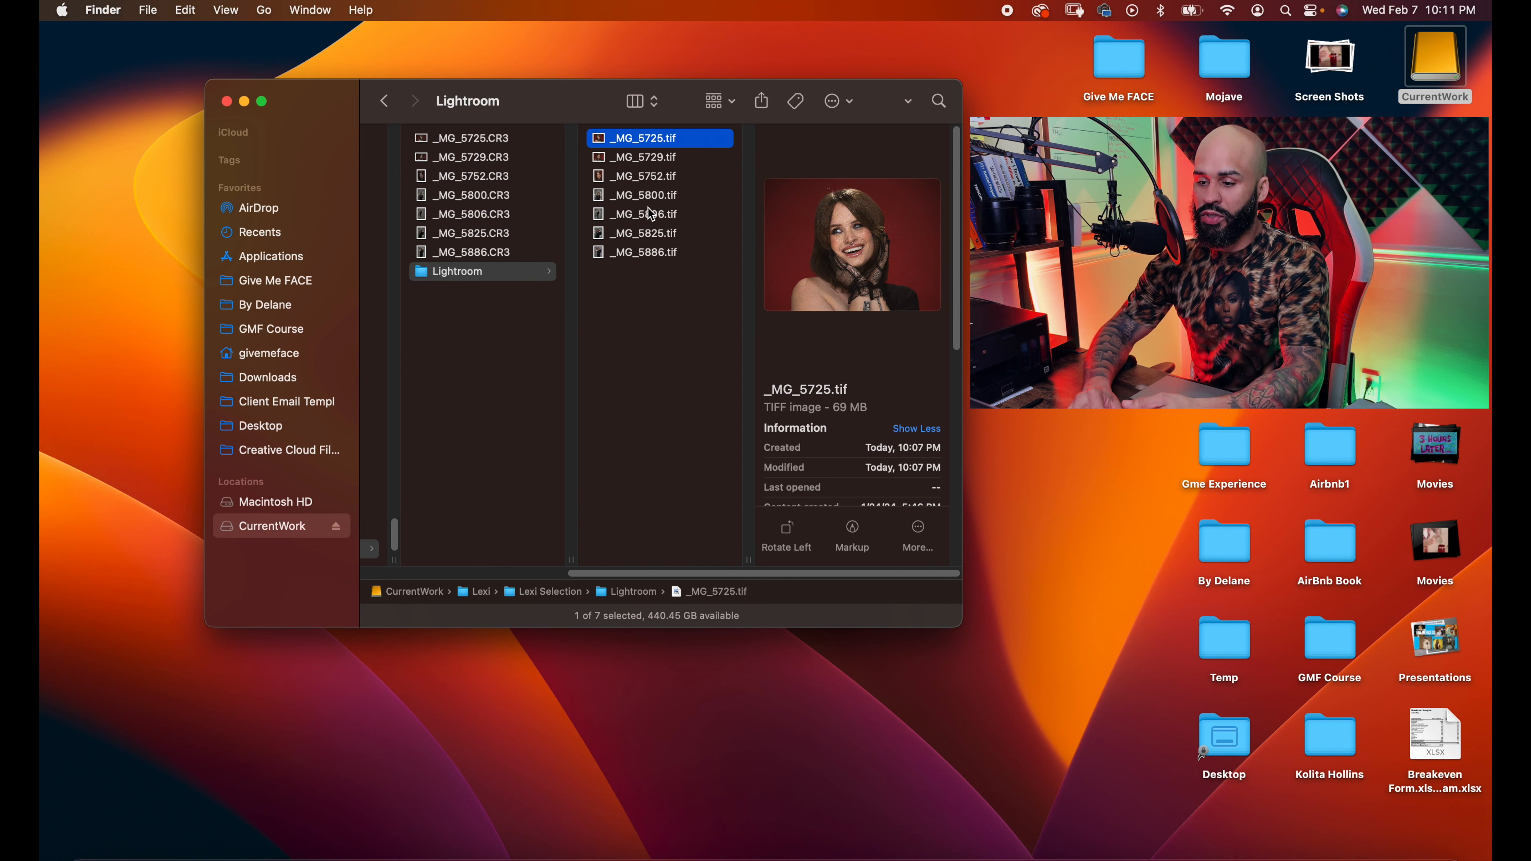
shift+click(656, 175)
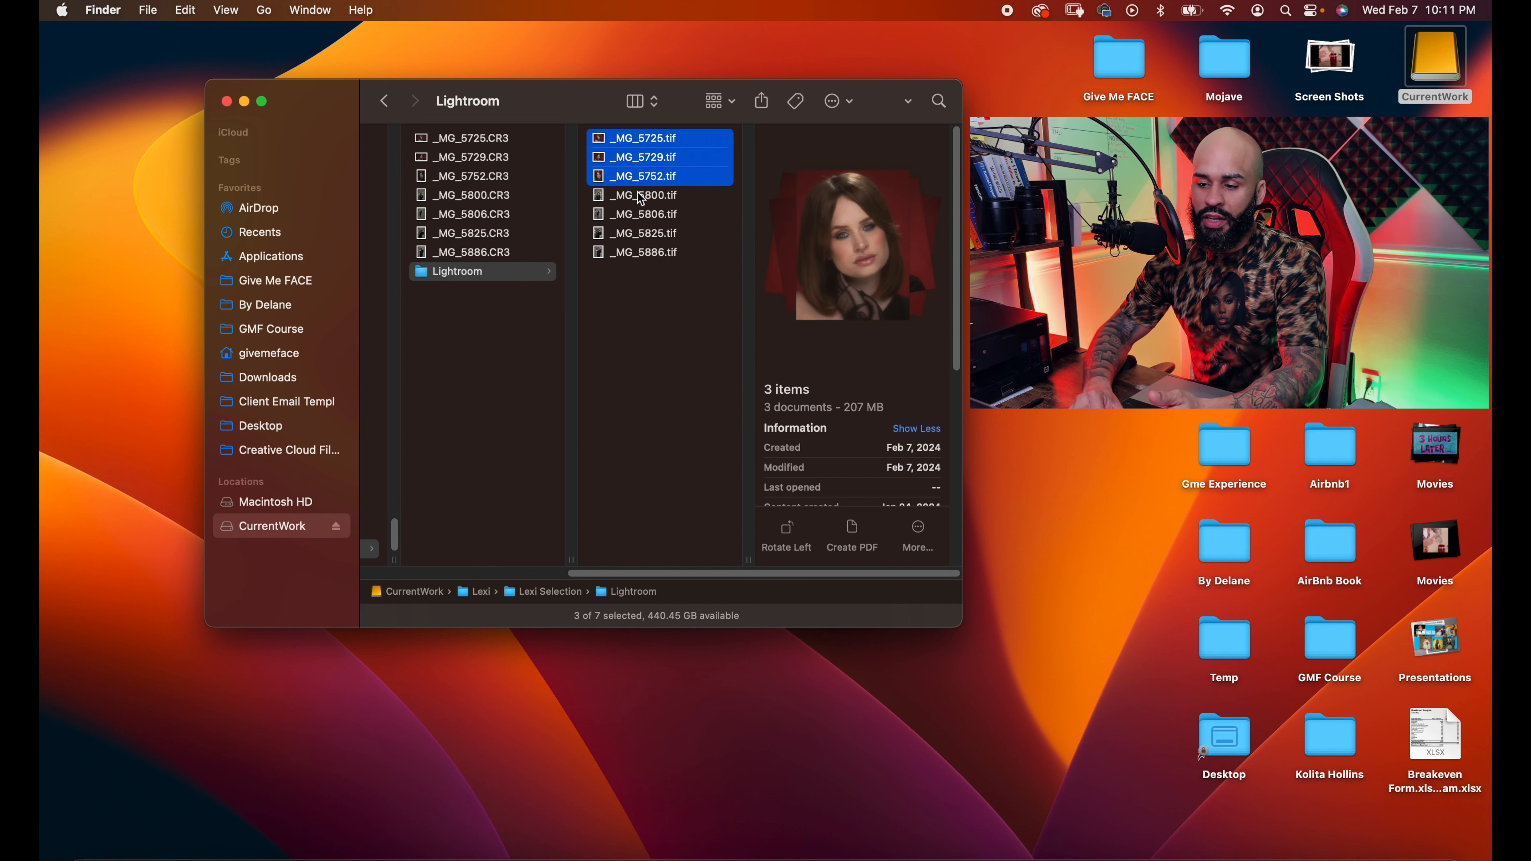
drag(657, 156, 530, 852)
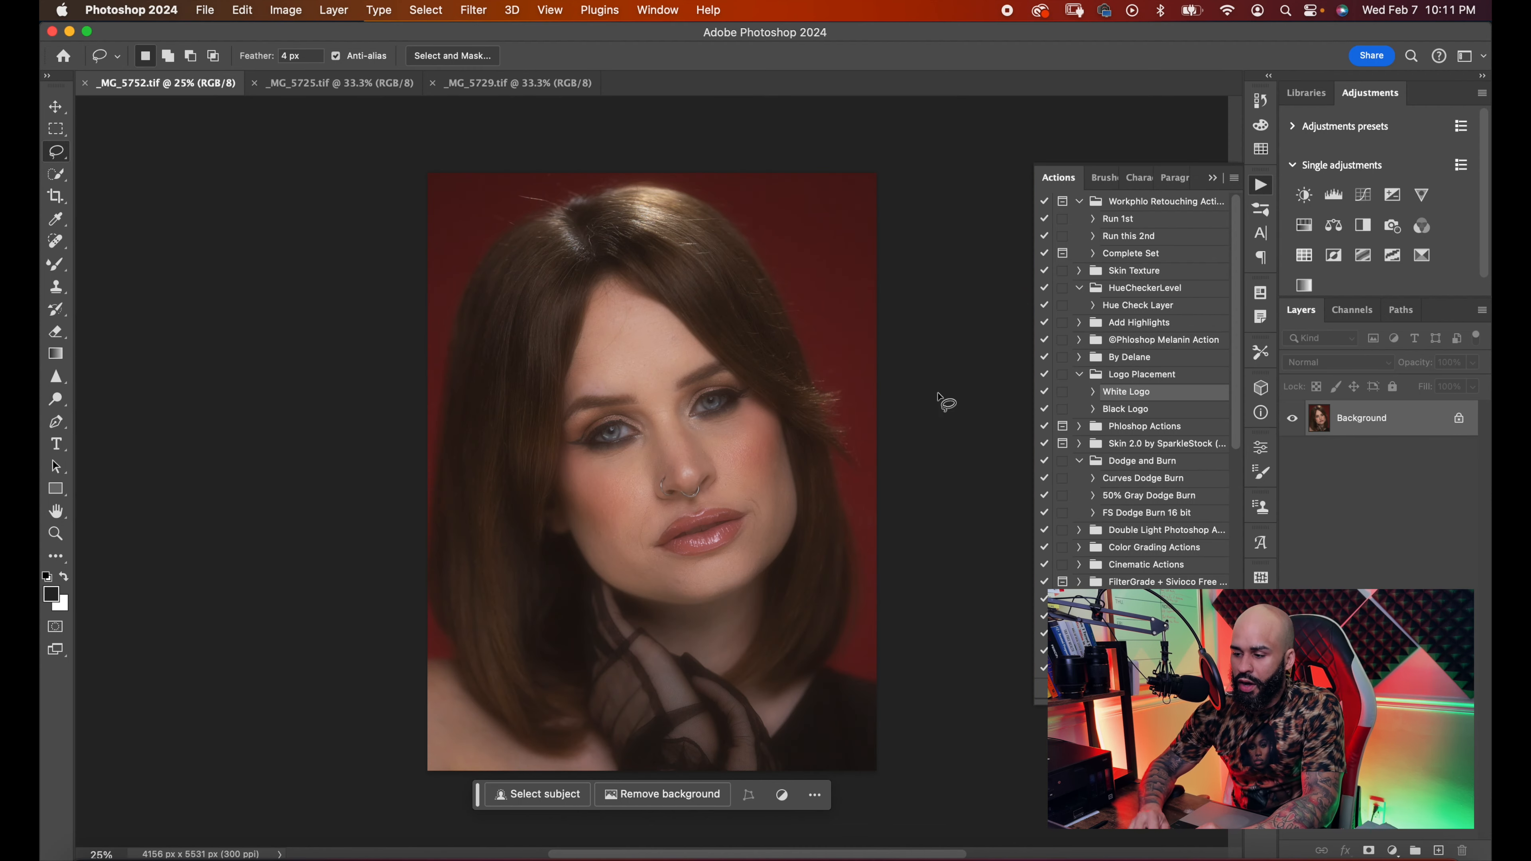
- Examine the hair, forehead, face and gloved hand in _MG_5752.tif up close for areas that need retouching
click(1212, 178)
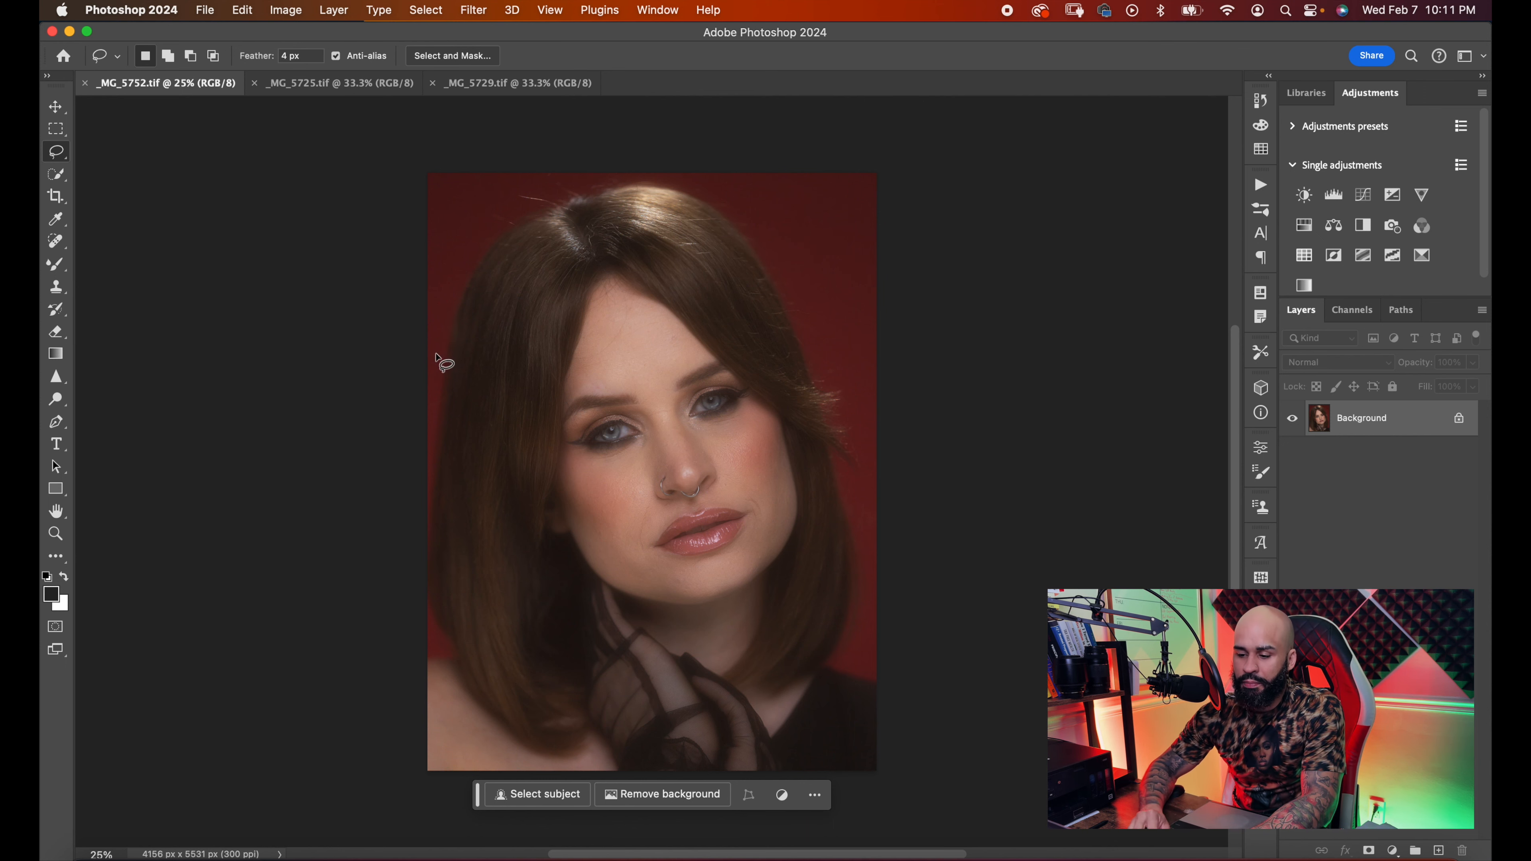
scroll(240, 295, up, 5)
scroll(240, 296, down, 8)
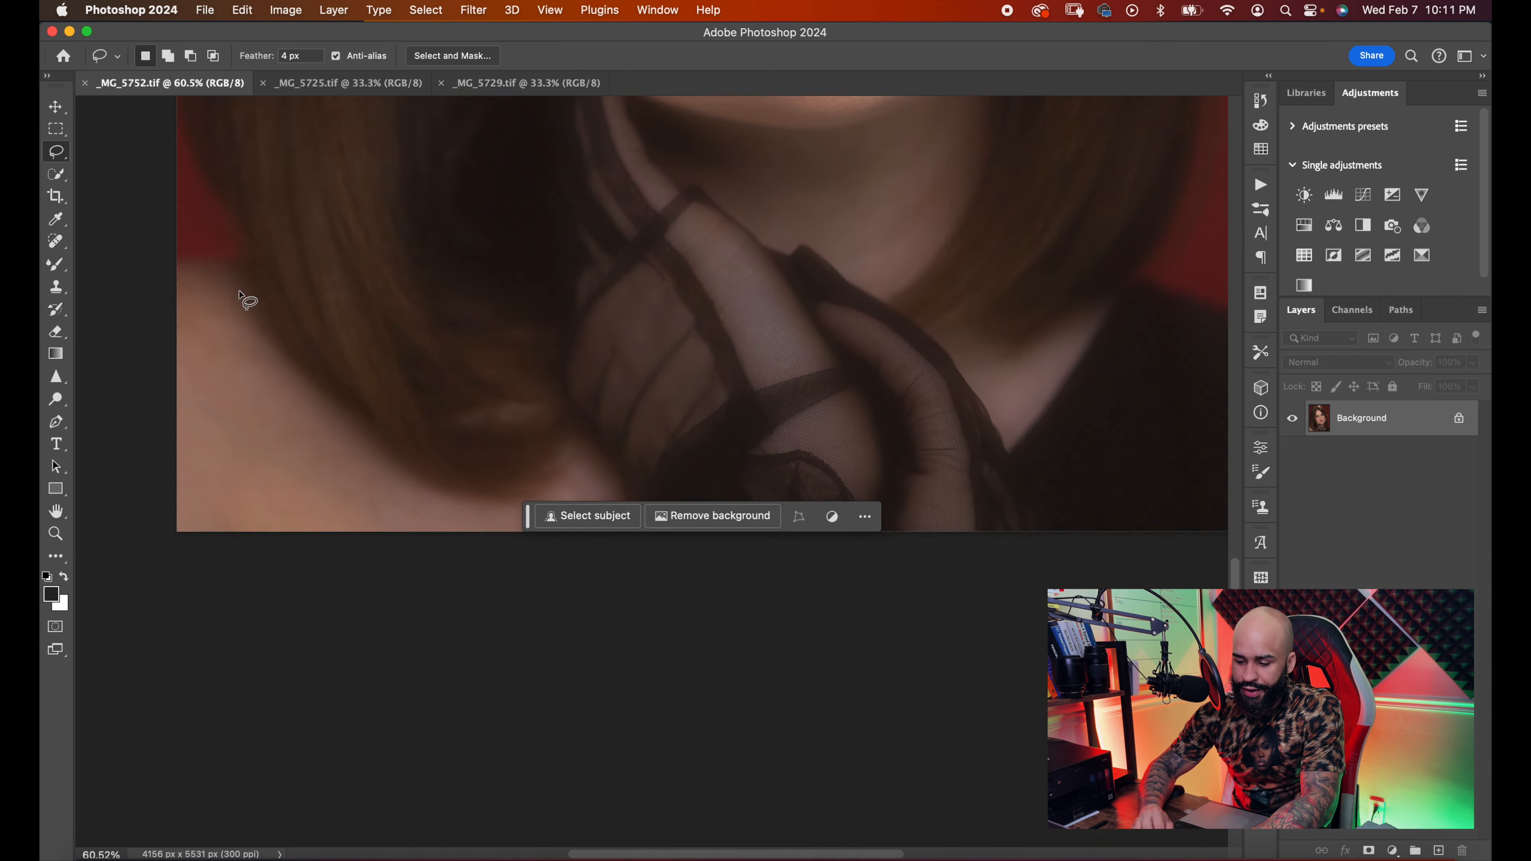
scroll(240, 295, up, 10)
scroll(240, 295, right, 3)
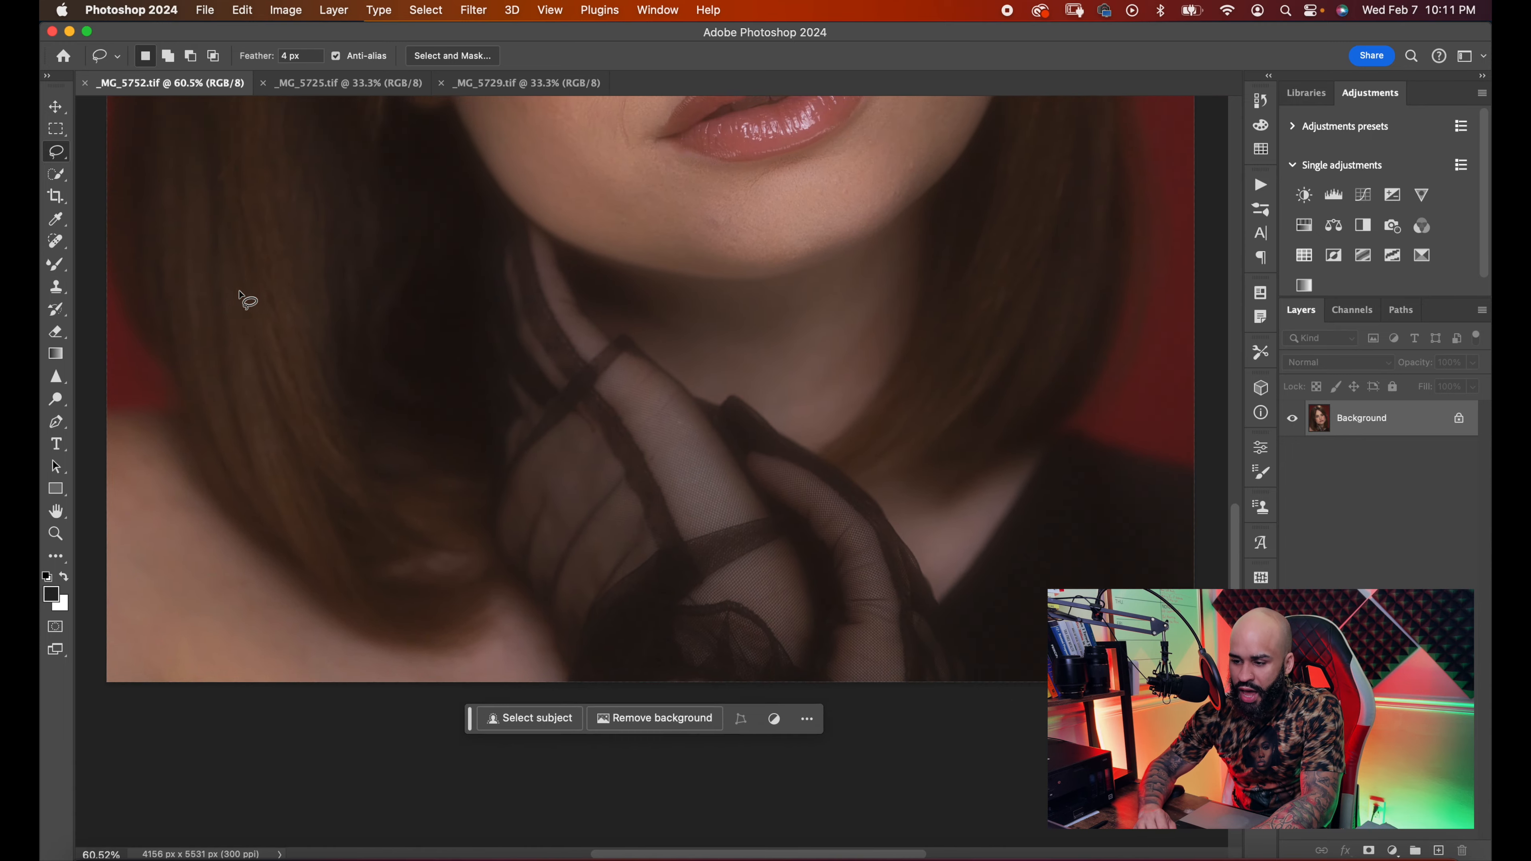
scroll(240, 295, up, 6)
scroll(239, 296, left, 2)
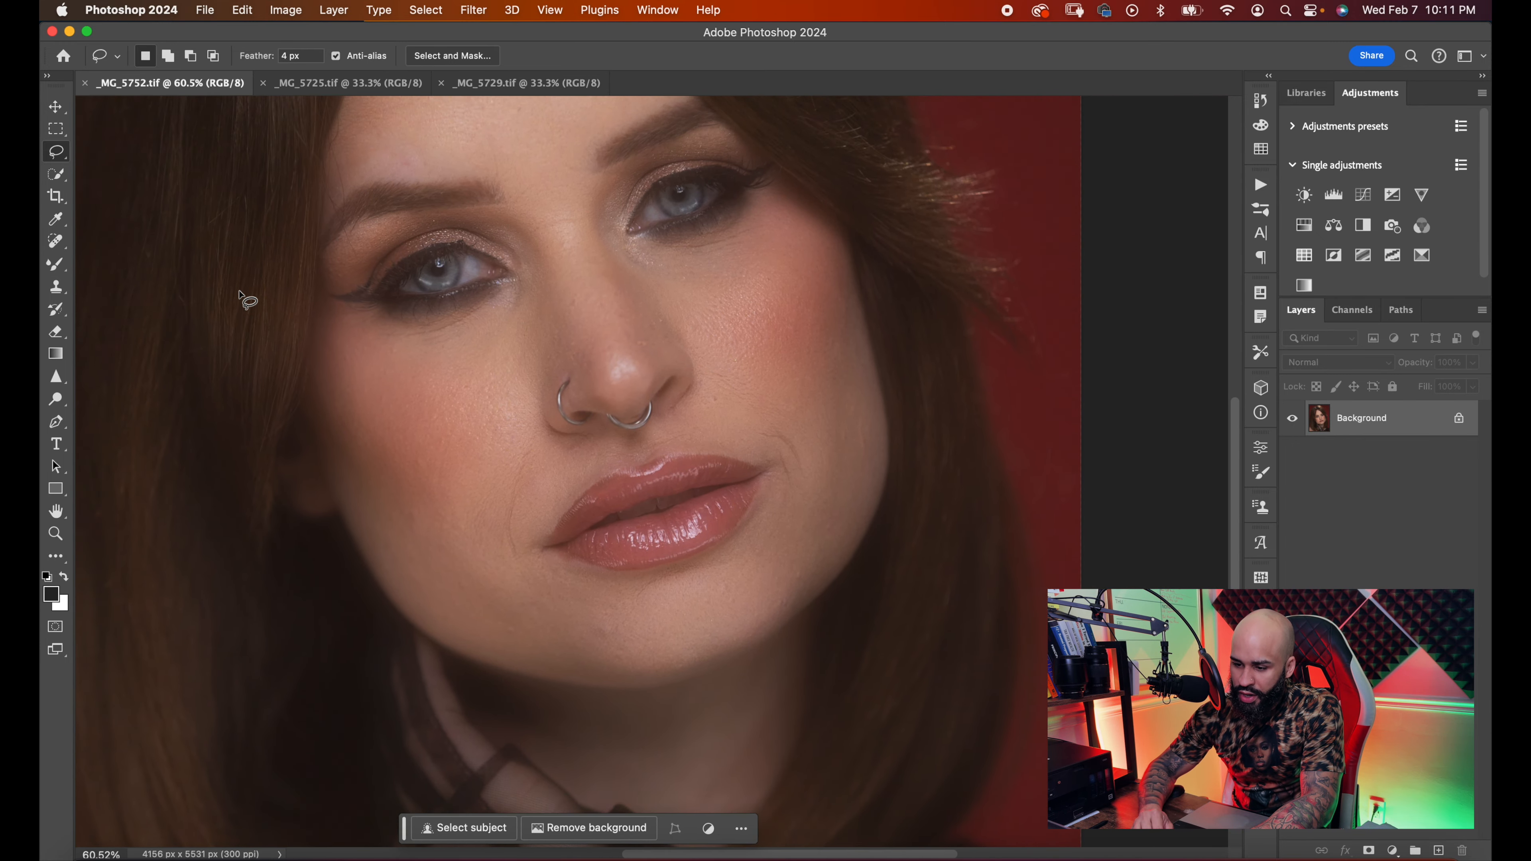
scroll(240, 295, up, 3)
scroll(240, 296, left, 1)
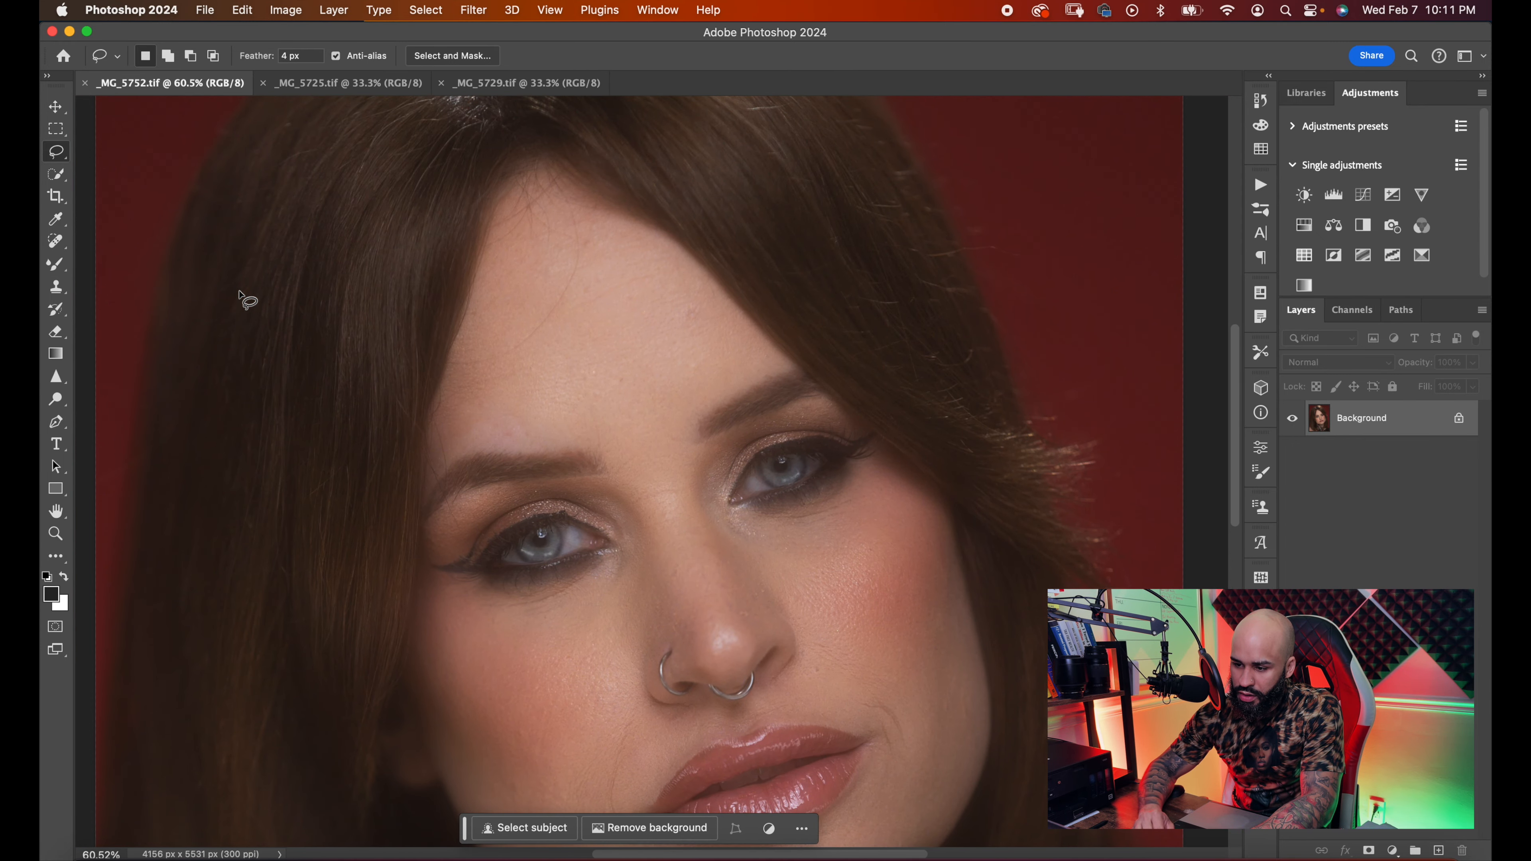
scroll(240, 296, up, 5)
scroll(240, 295, left, 2)
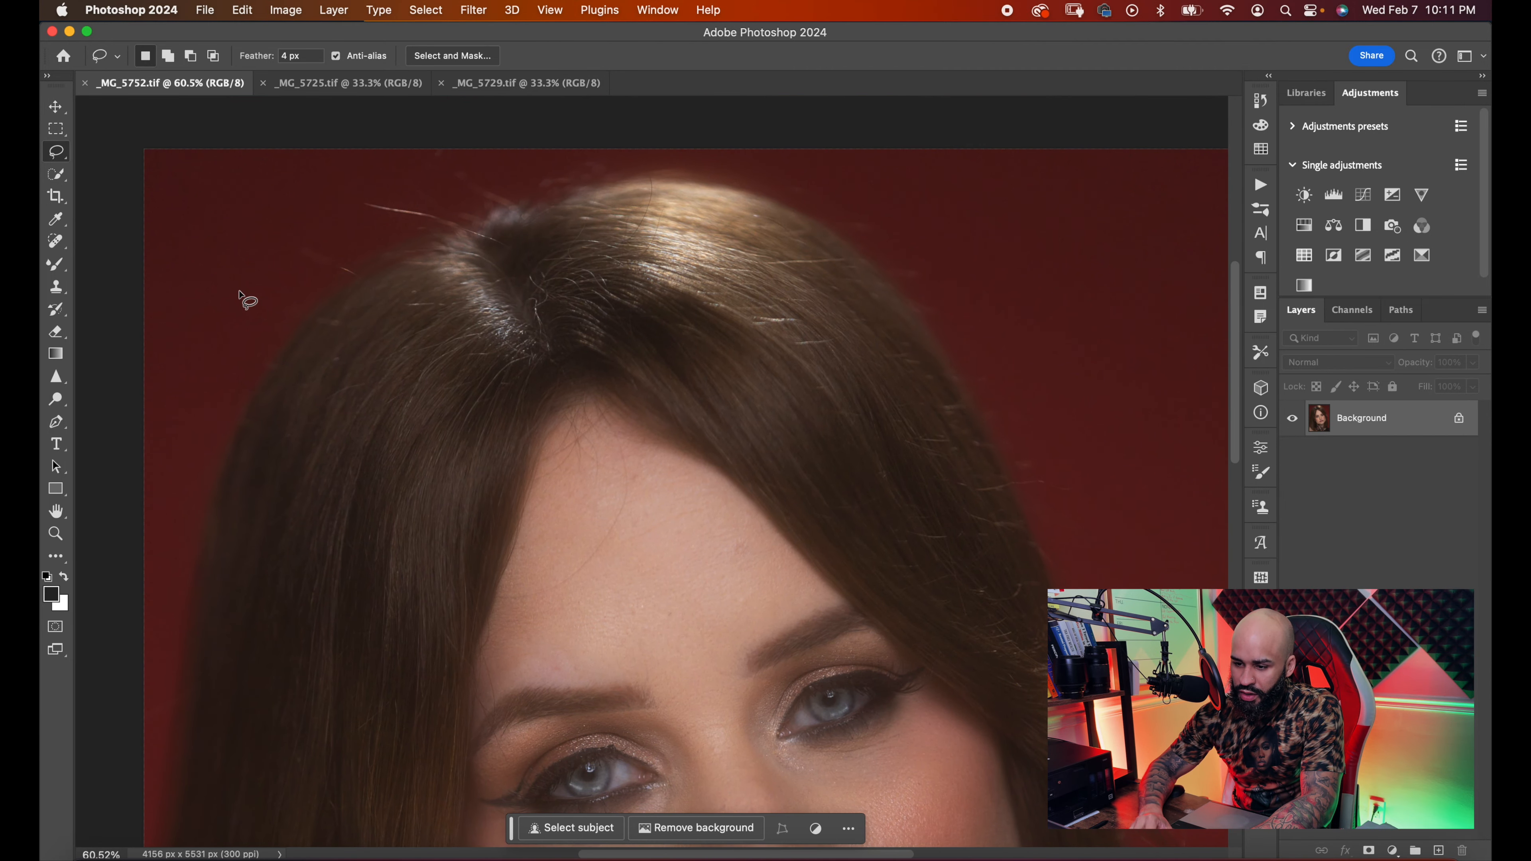
scroll(240, 295, down, 1)
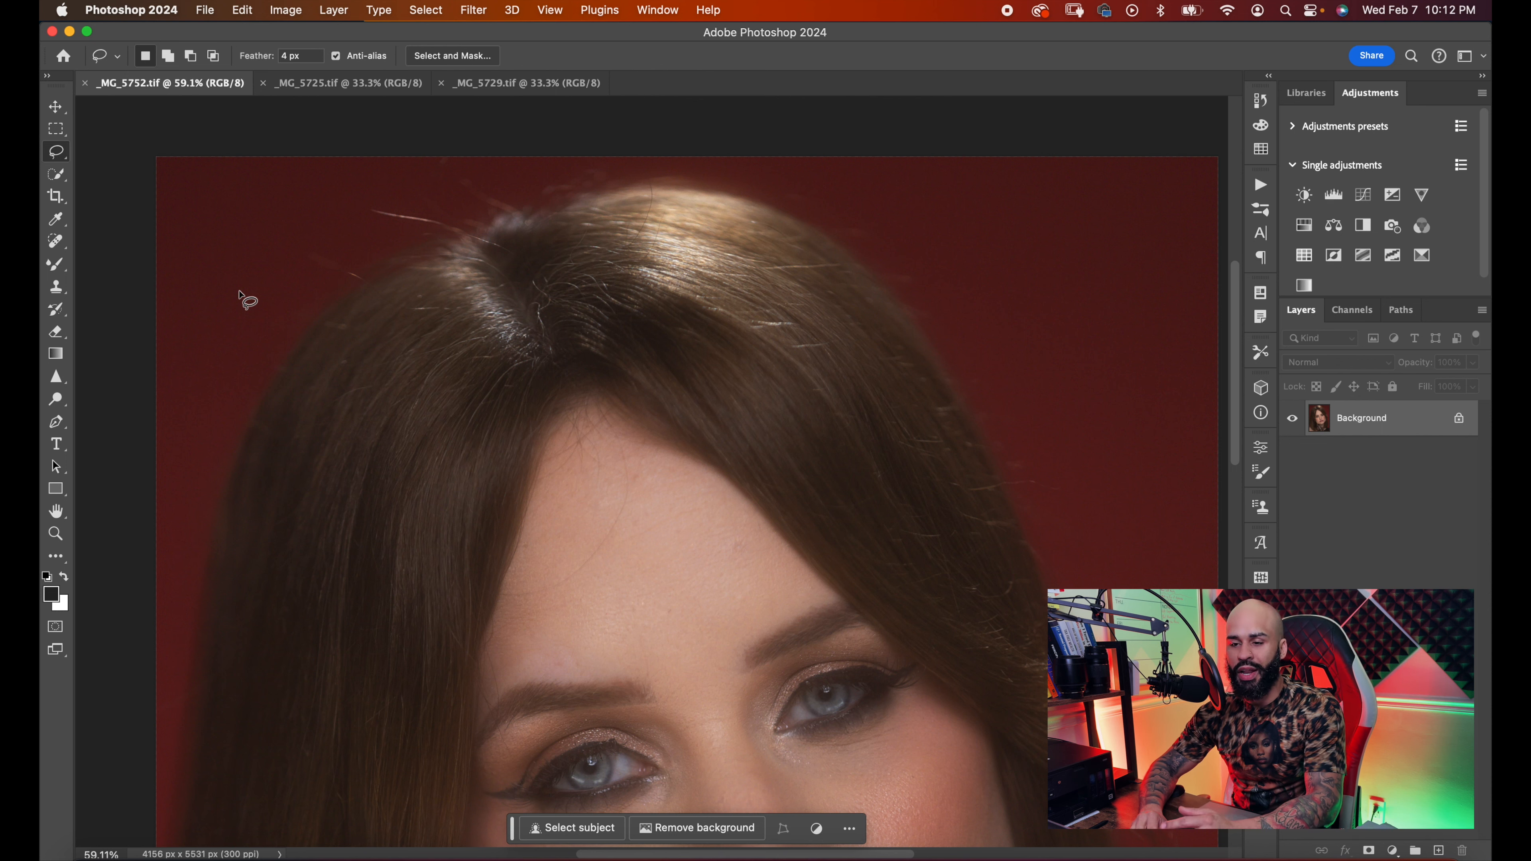
scroll(242, 299, down, 5)
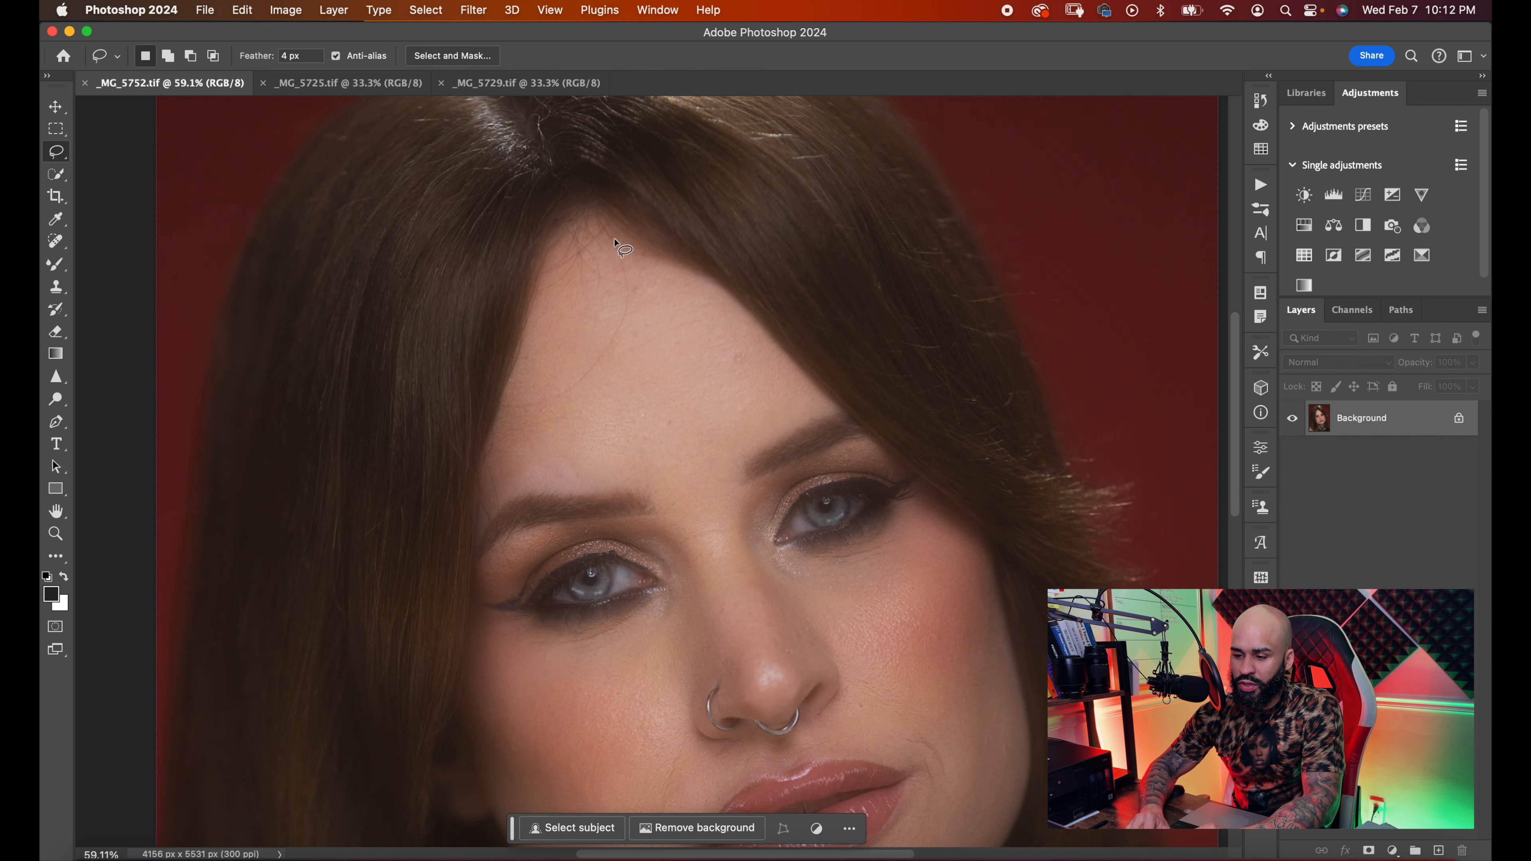
scroll(489, 404, up, 5)
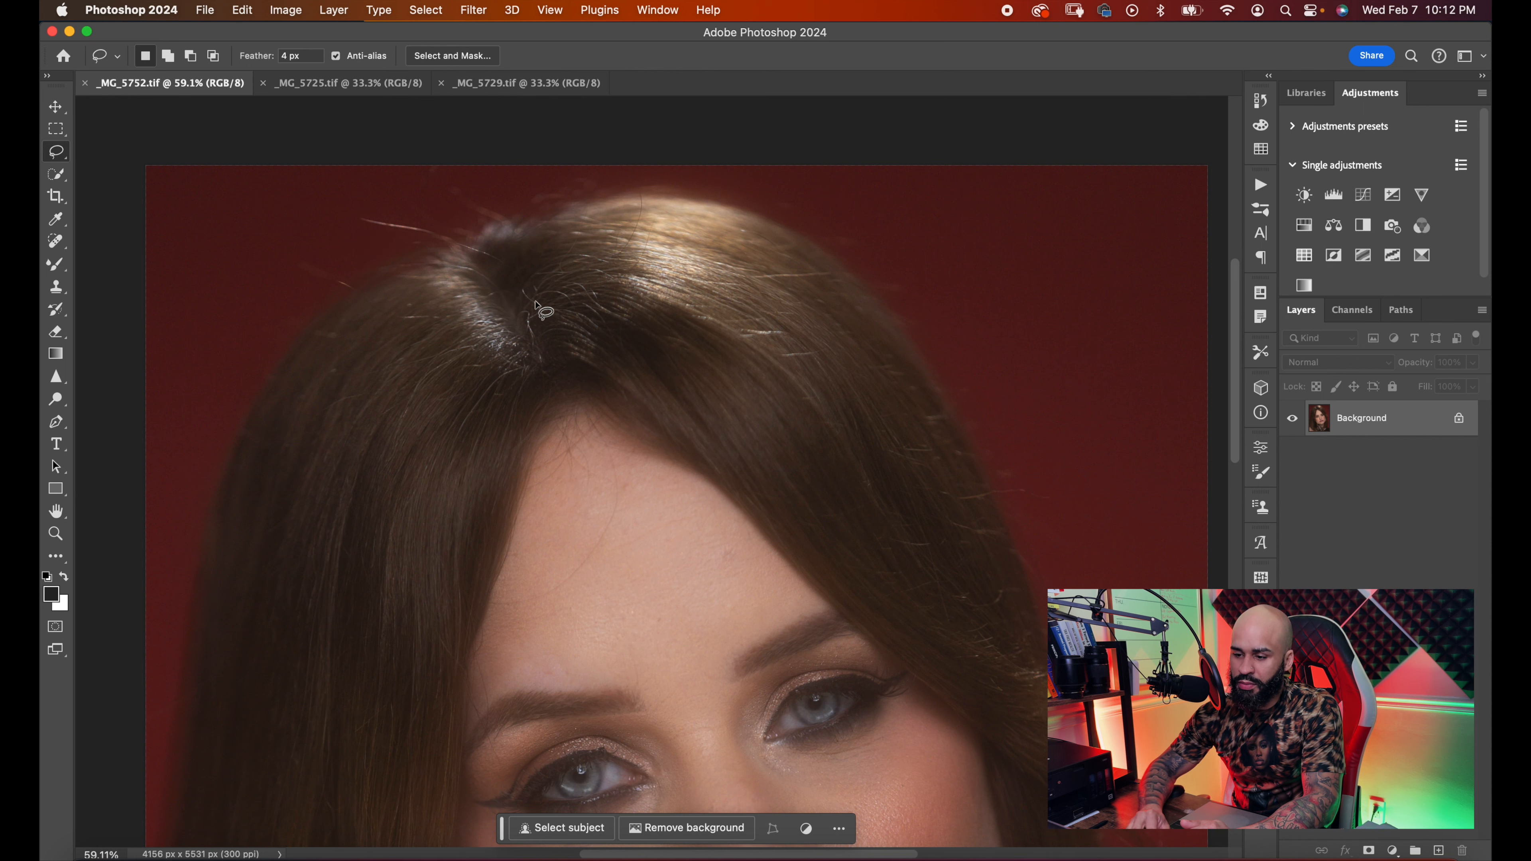
scroll(614, 478, down, 10)
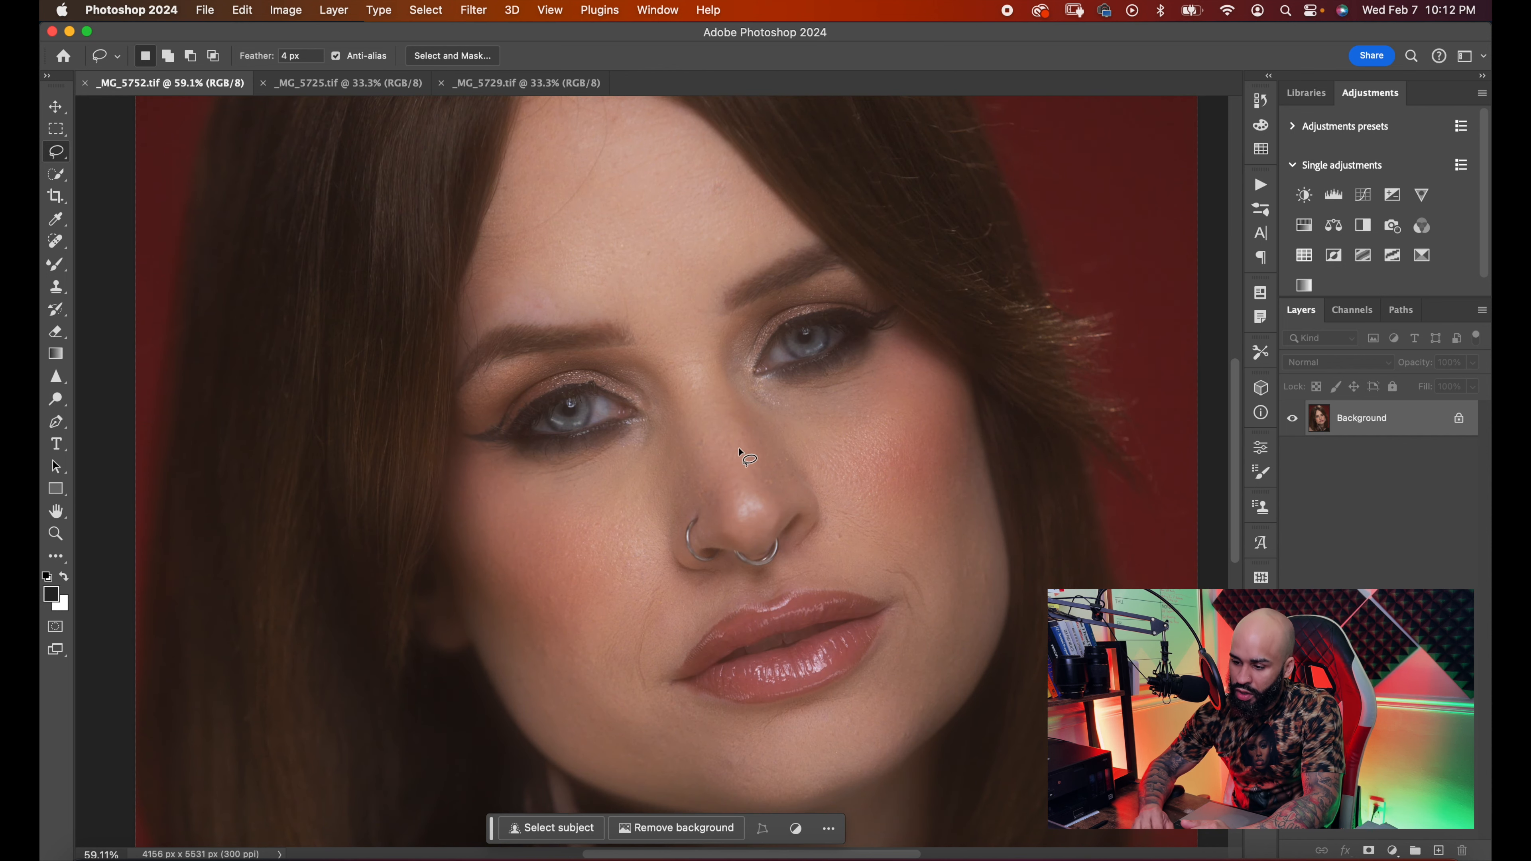
scroll(740, 451, down, 2)
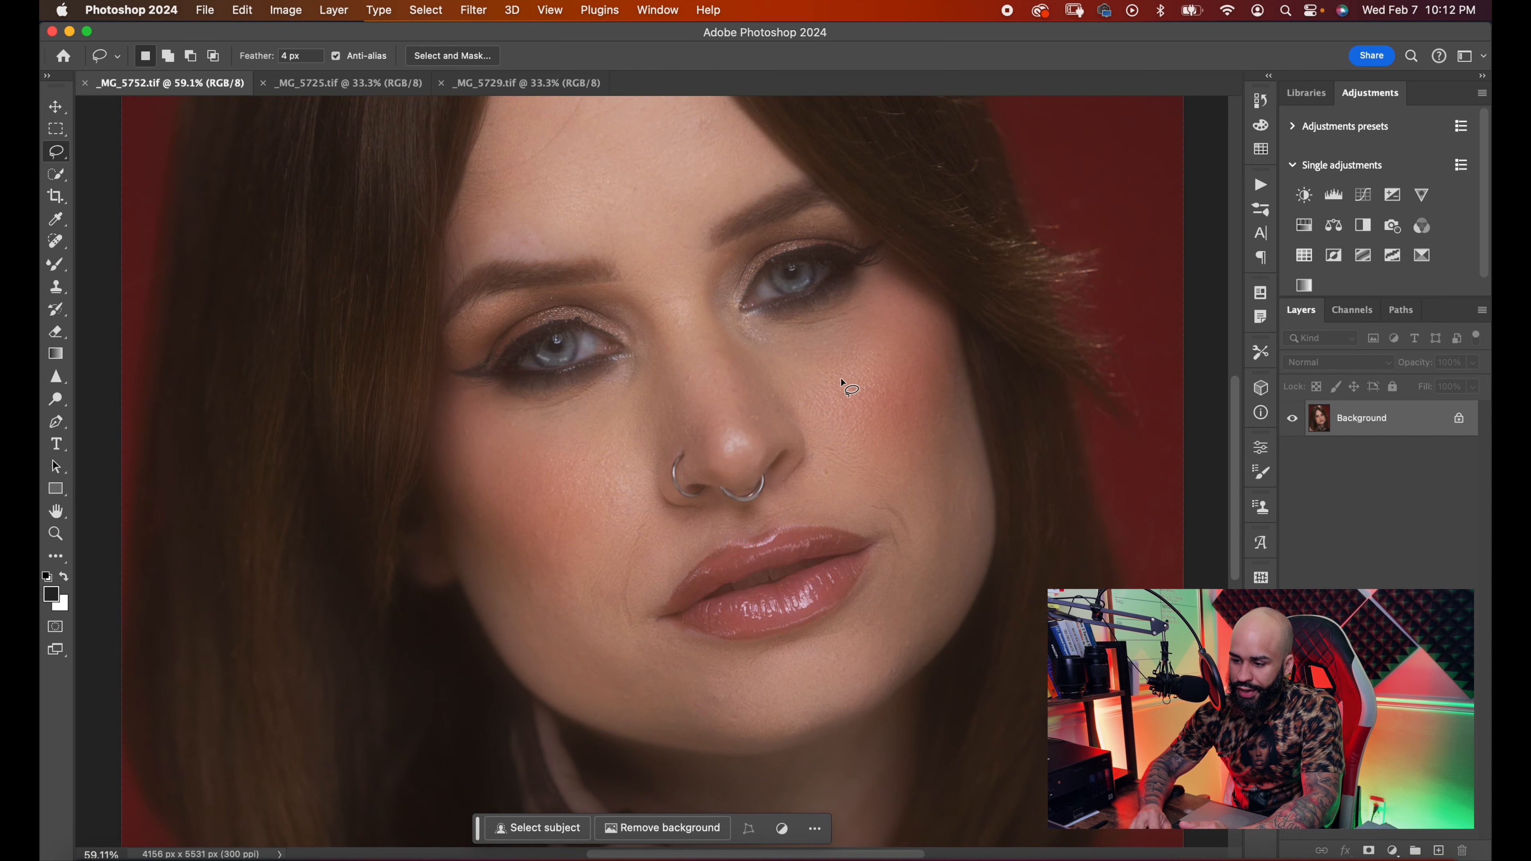
scroll(678, 563, down, 2)
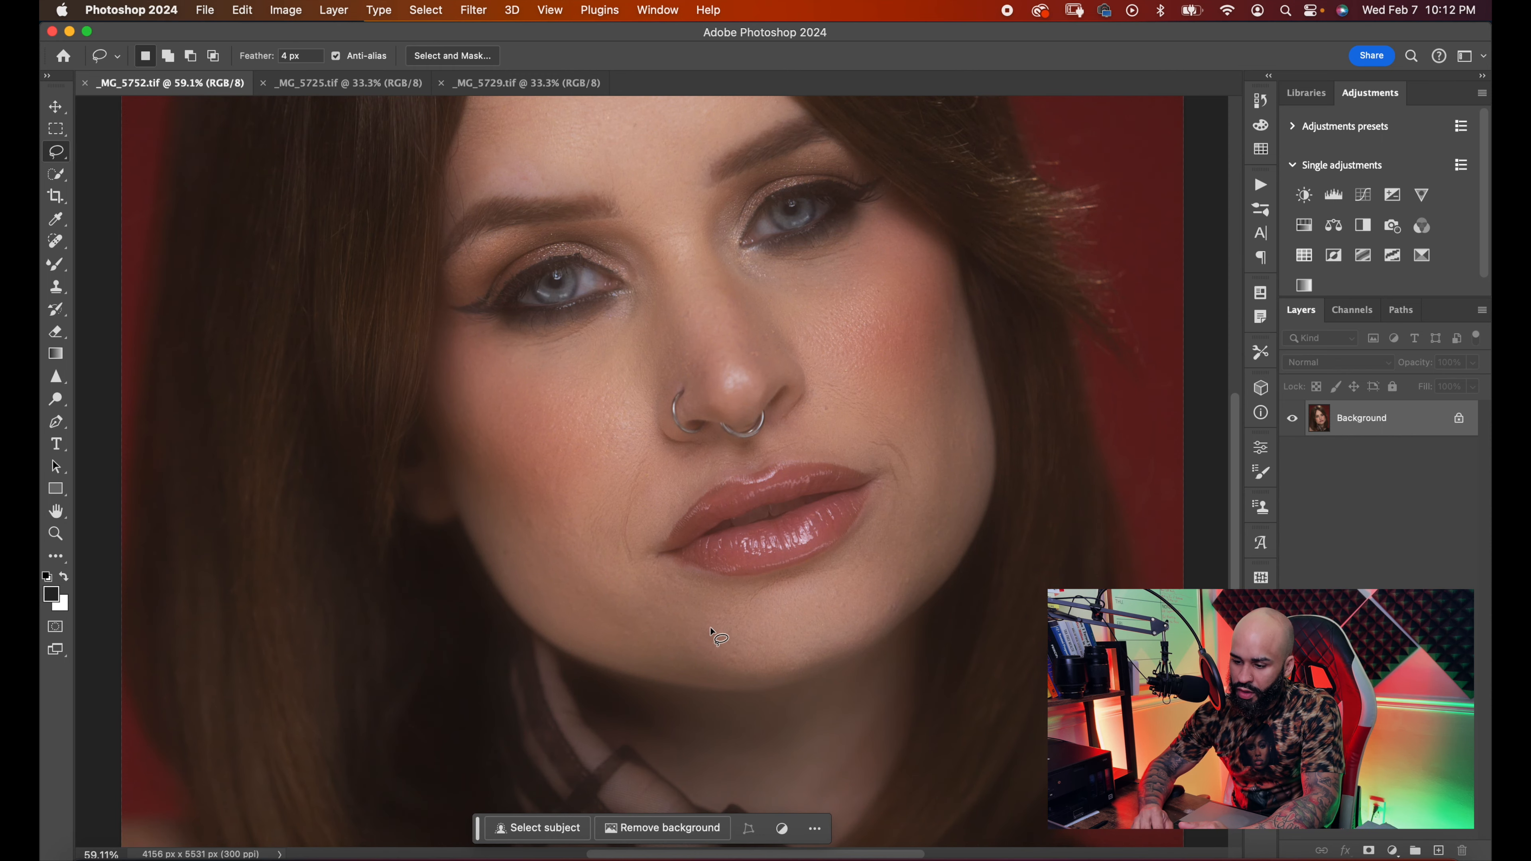
- Outline the cheek, chin, mouth-side and upper-lip areas with the Lasso to inspect the skin, clearing each selection
mouse_move(524, 519)
mouse_down()
mouse_move(535, 545)
mouse_move(521, 546)
mouse_move(524, 520)
mouse_up()
key(super+d)
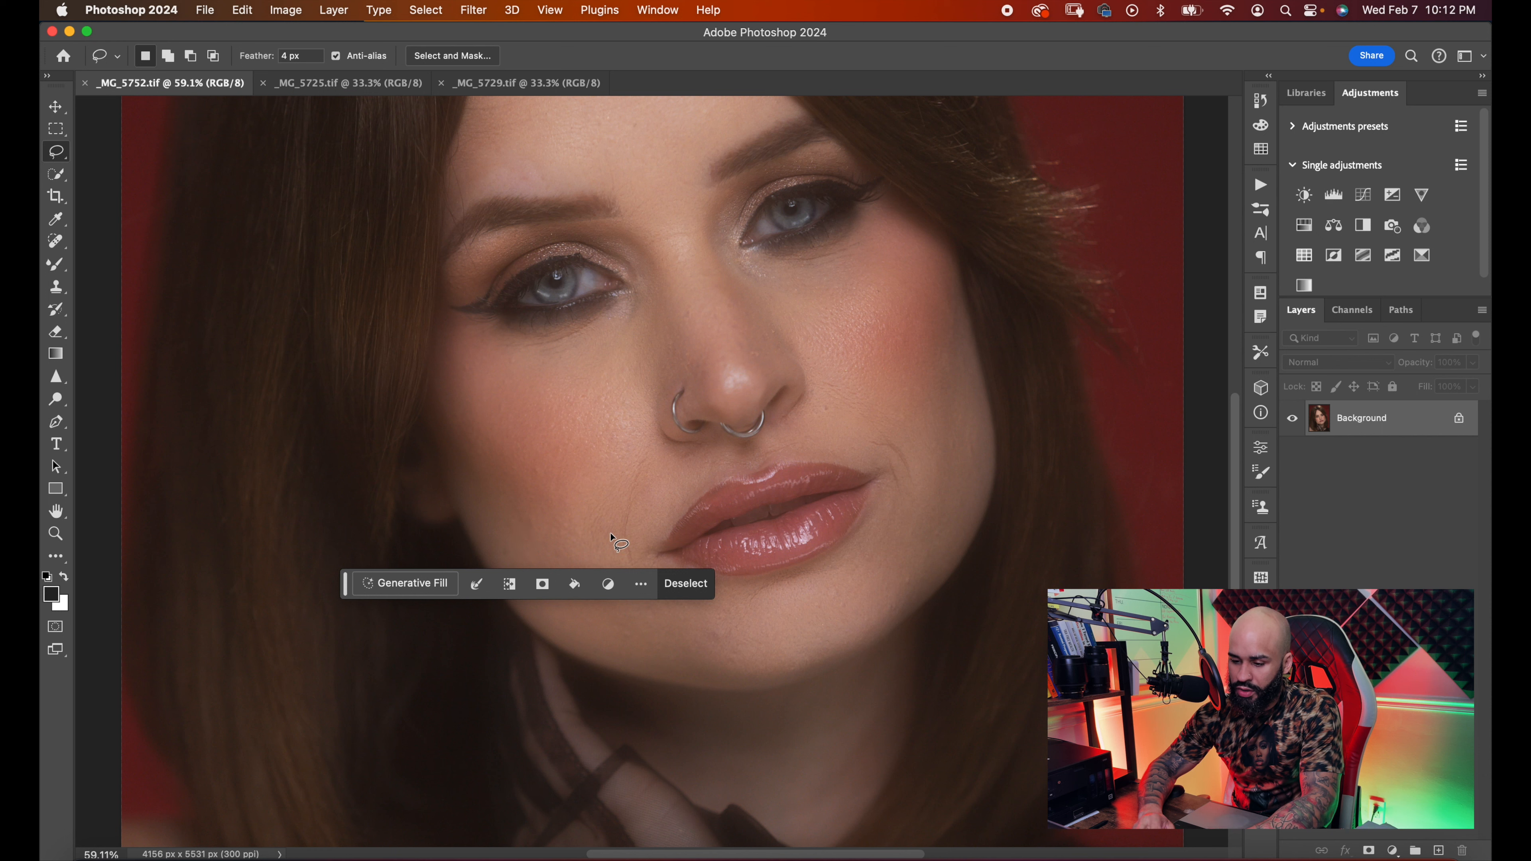
mouse_move(723, 631)
mouse_down()
mouse_move(735, 663)
mouse_move(720, 631)
mouse_up()
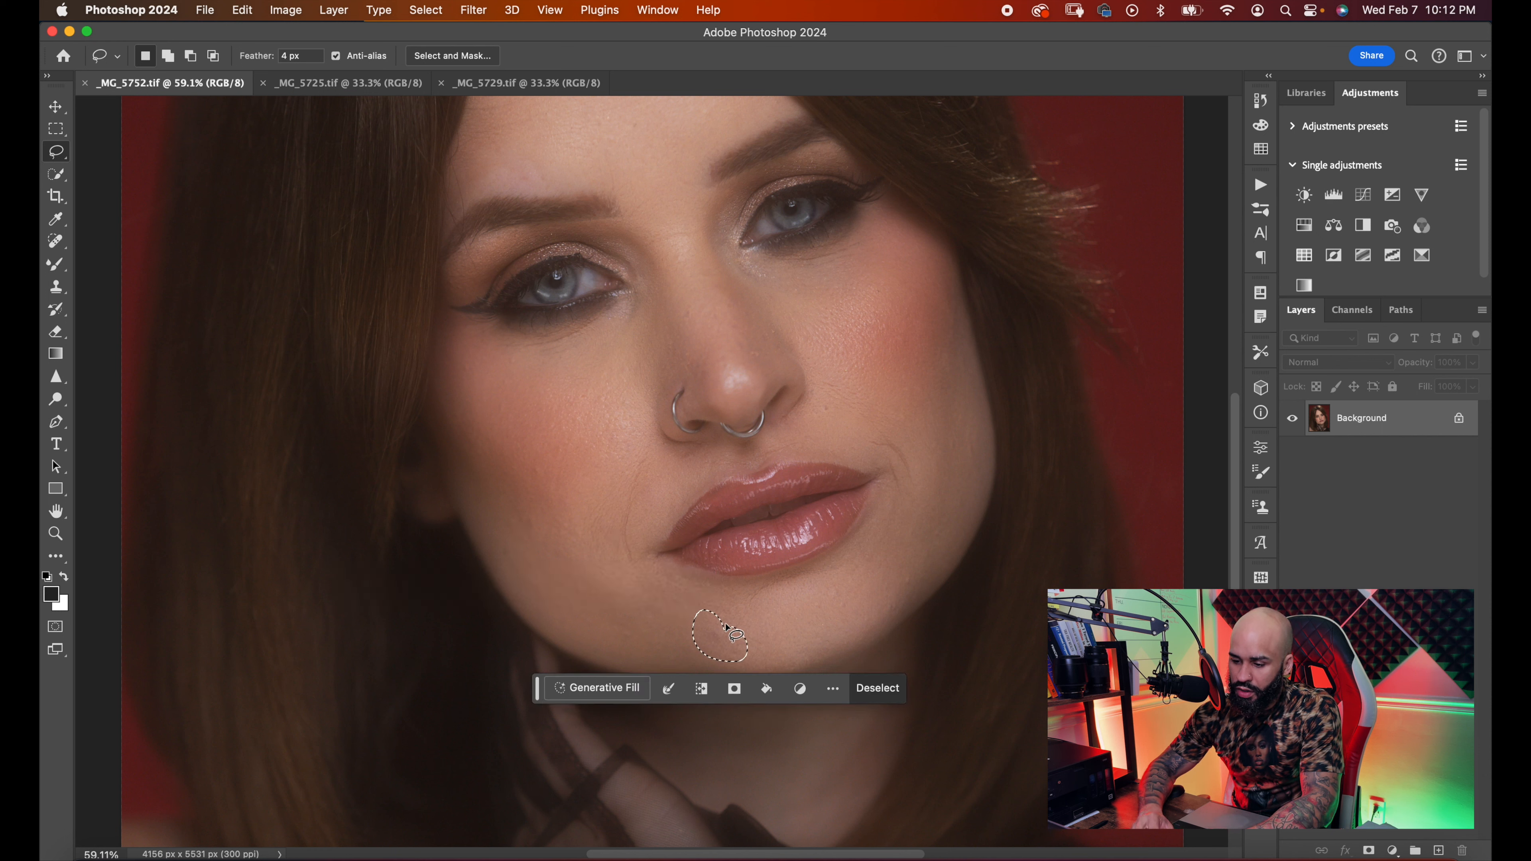
key(super+d)
mouse_move(890, 503)
mouse_down()
mouse_move(882, 410)
mouse_move(877, 440)
mouse_up()
key(super+d)
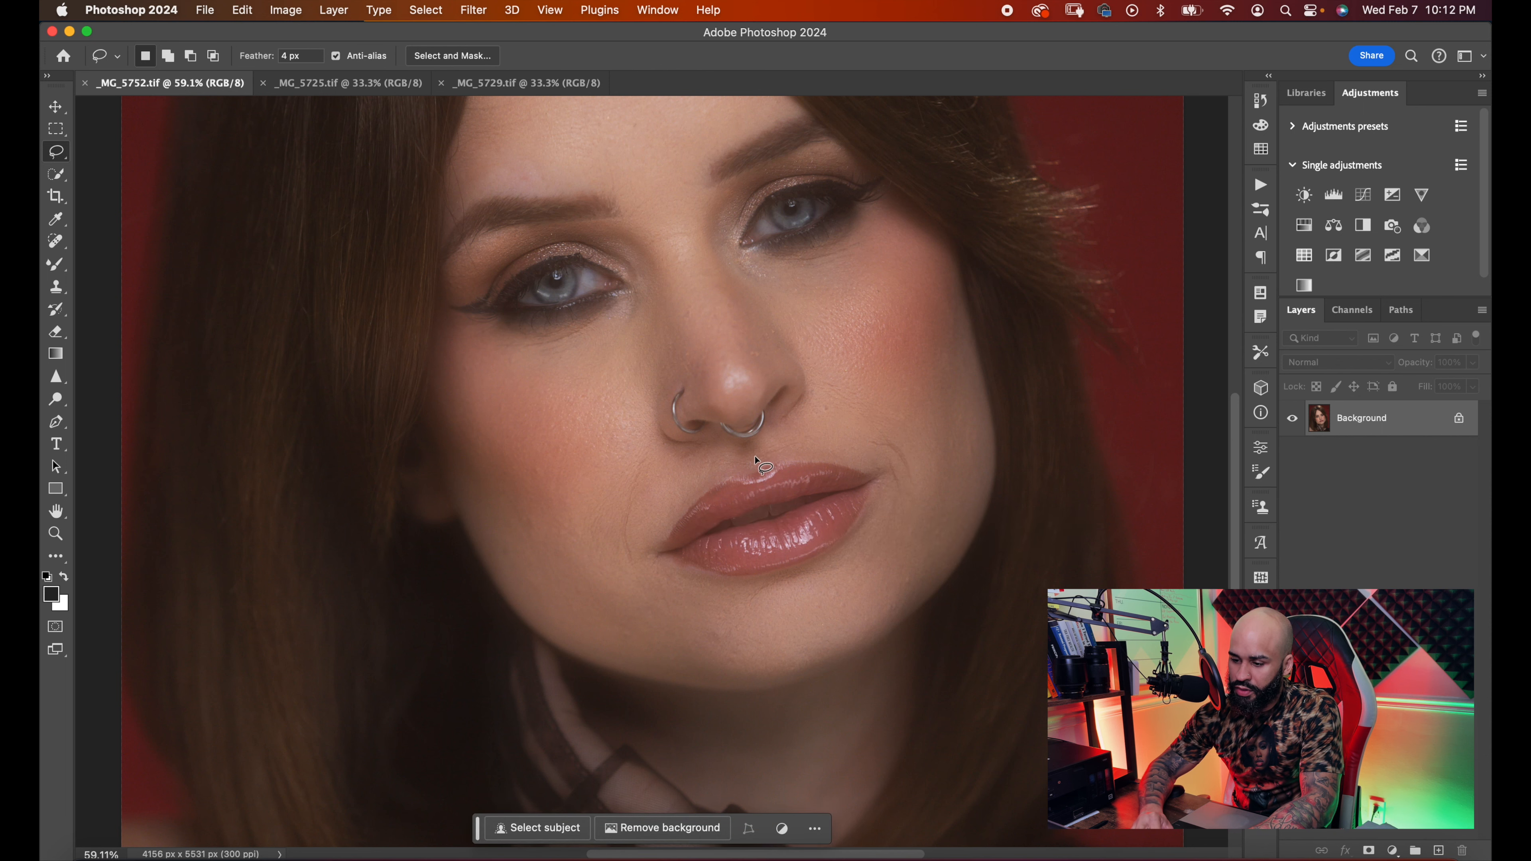
mouse_move(758, 473)
mouse_down()
mouse_move(809, 442)
mouse_move(704, 471)
mouse_move(758, 472)
mouse_up()
key(super+d)
- Run the Complete Set retouching action on _MG_5752.tif, accepting a Gaussian Blur radius of 5.6 pixels
scroll(876, 434, down, 3)
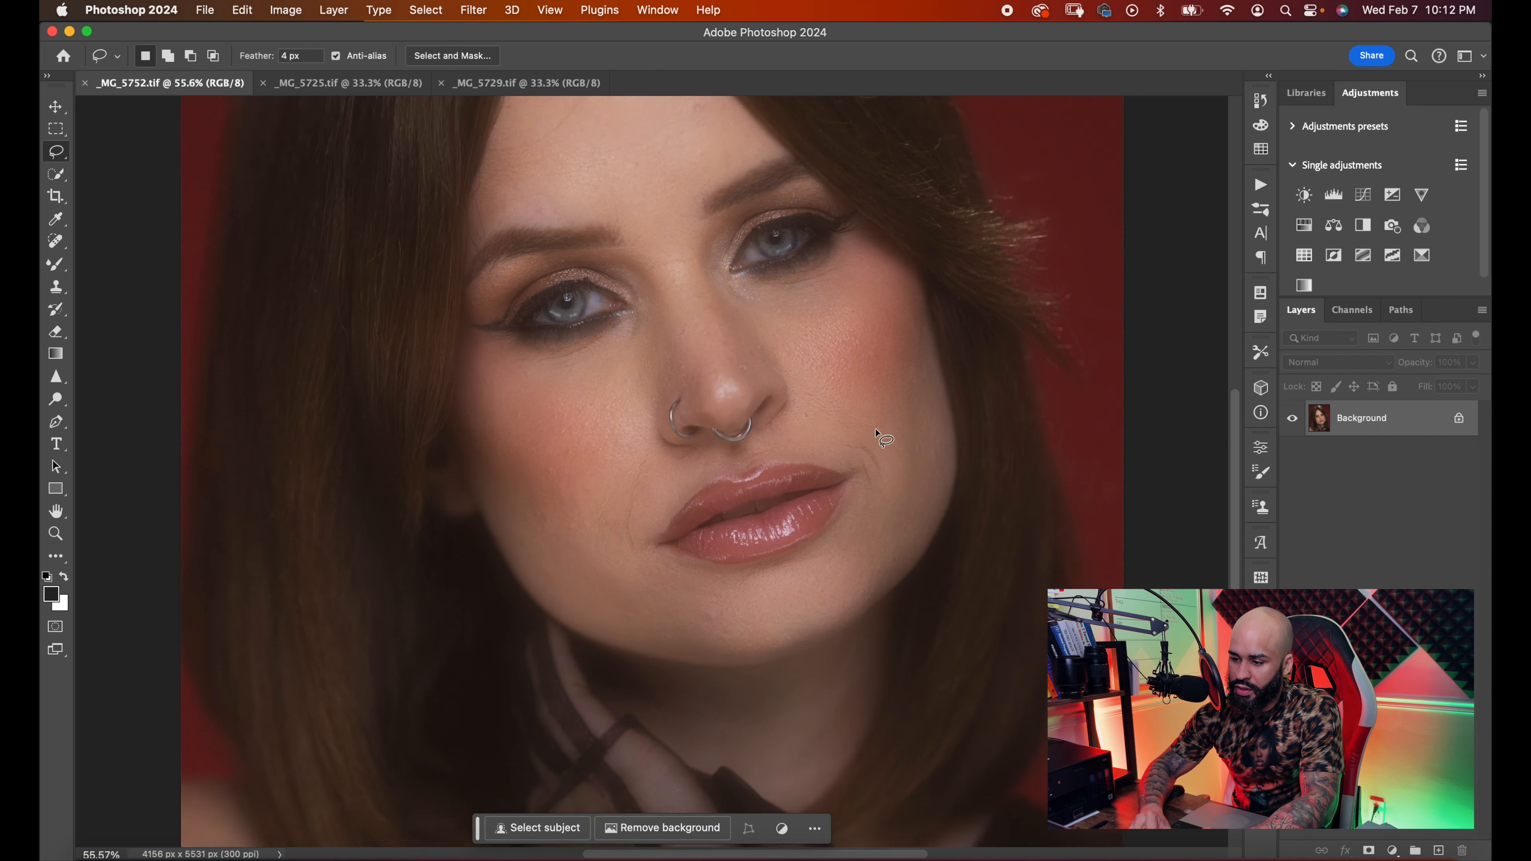
scroll(881, 434, down, 5)
scroll(872, 441, down, 3)
scroll(876, 464, up, 4)
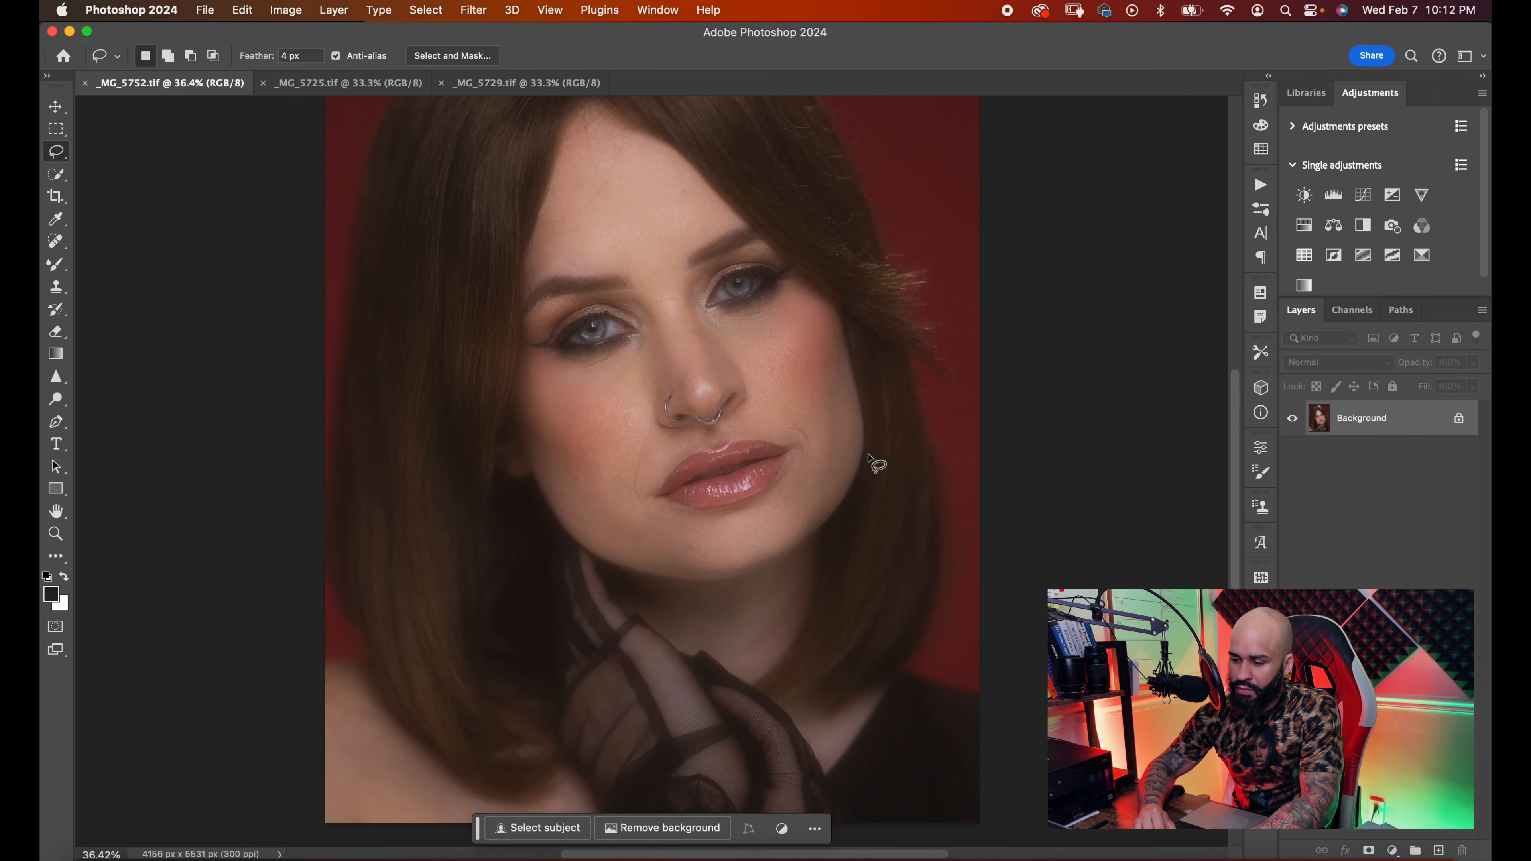
scroll(878, 459, down, 2)
scroll(913, 410, down, 2)
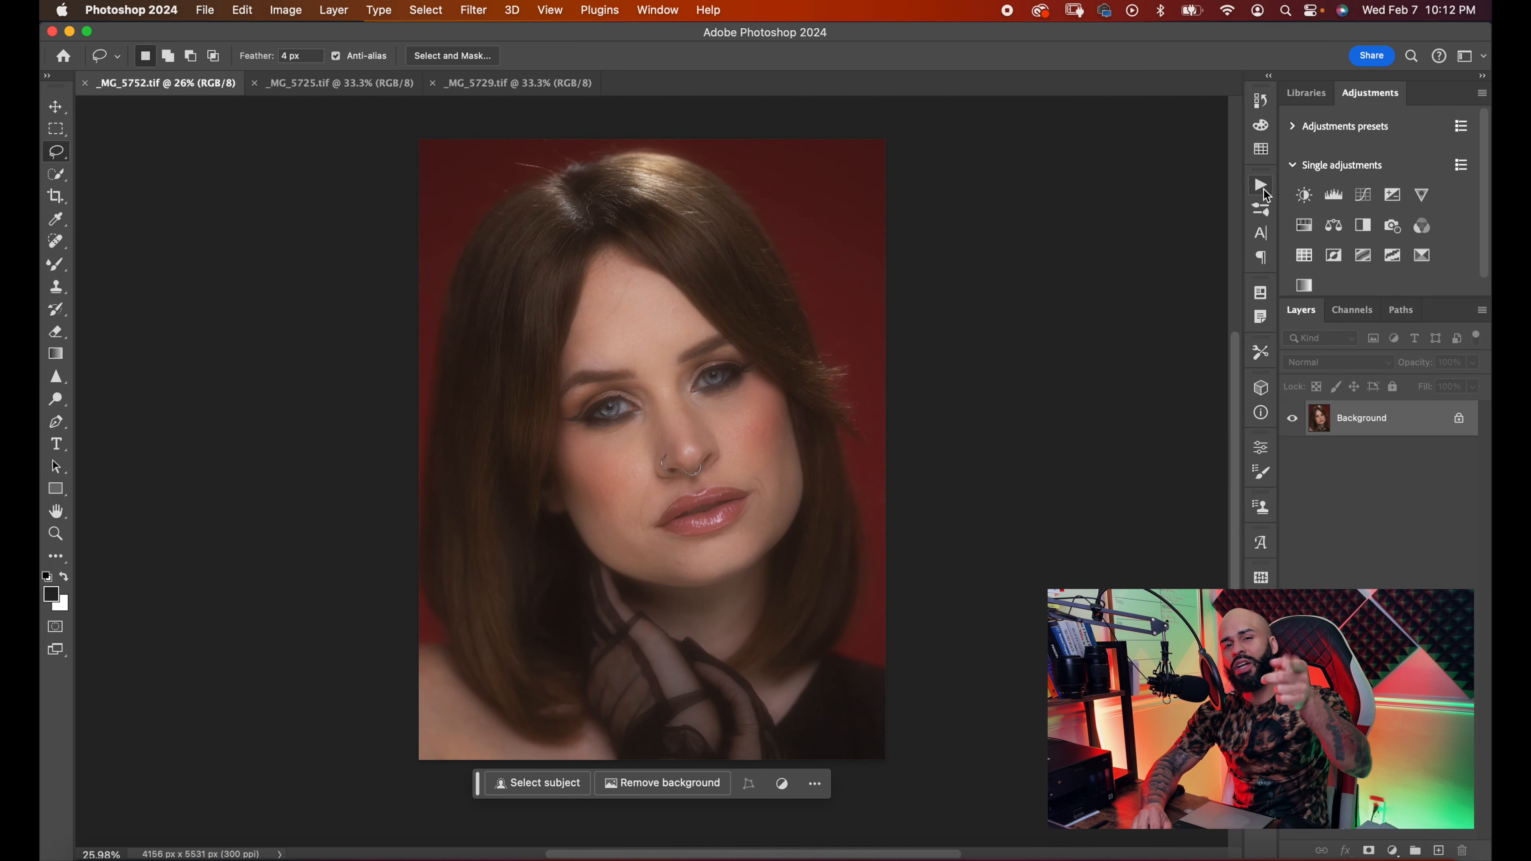
click(1261, 187)
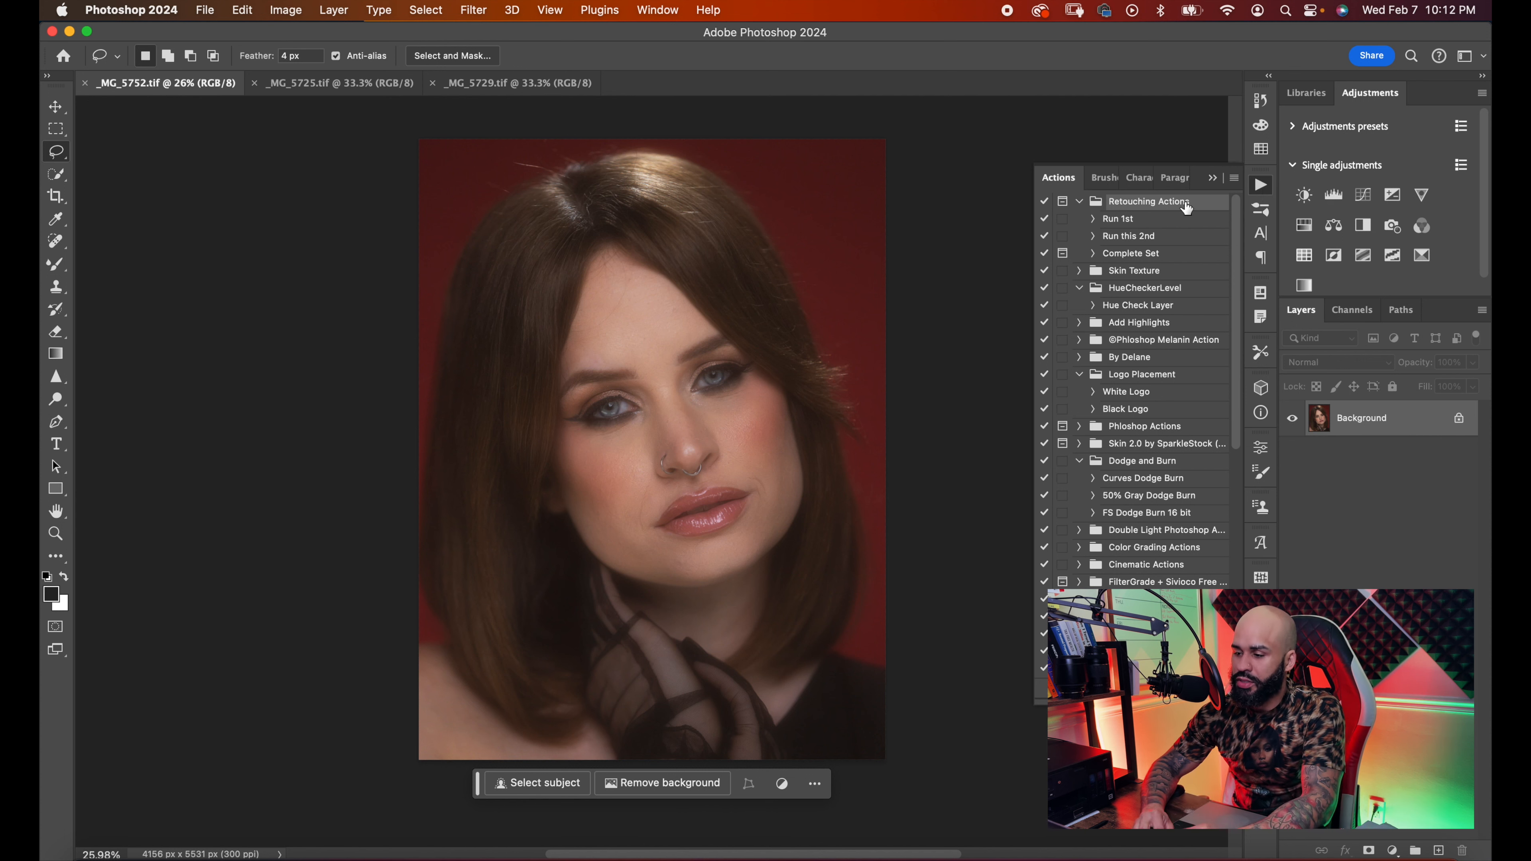
click(1079, 462)
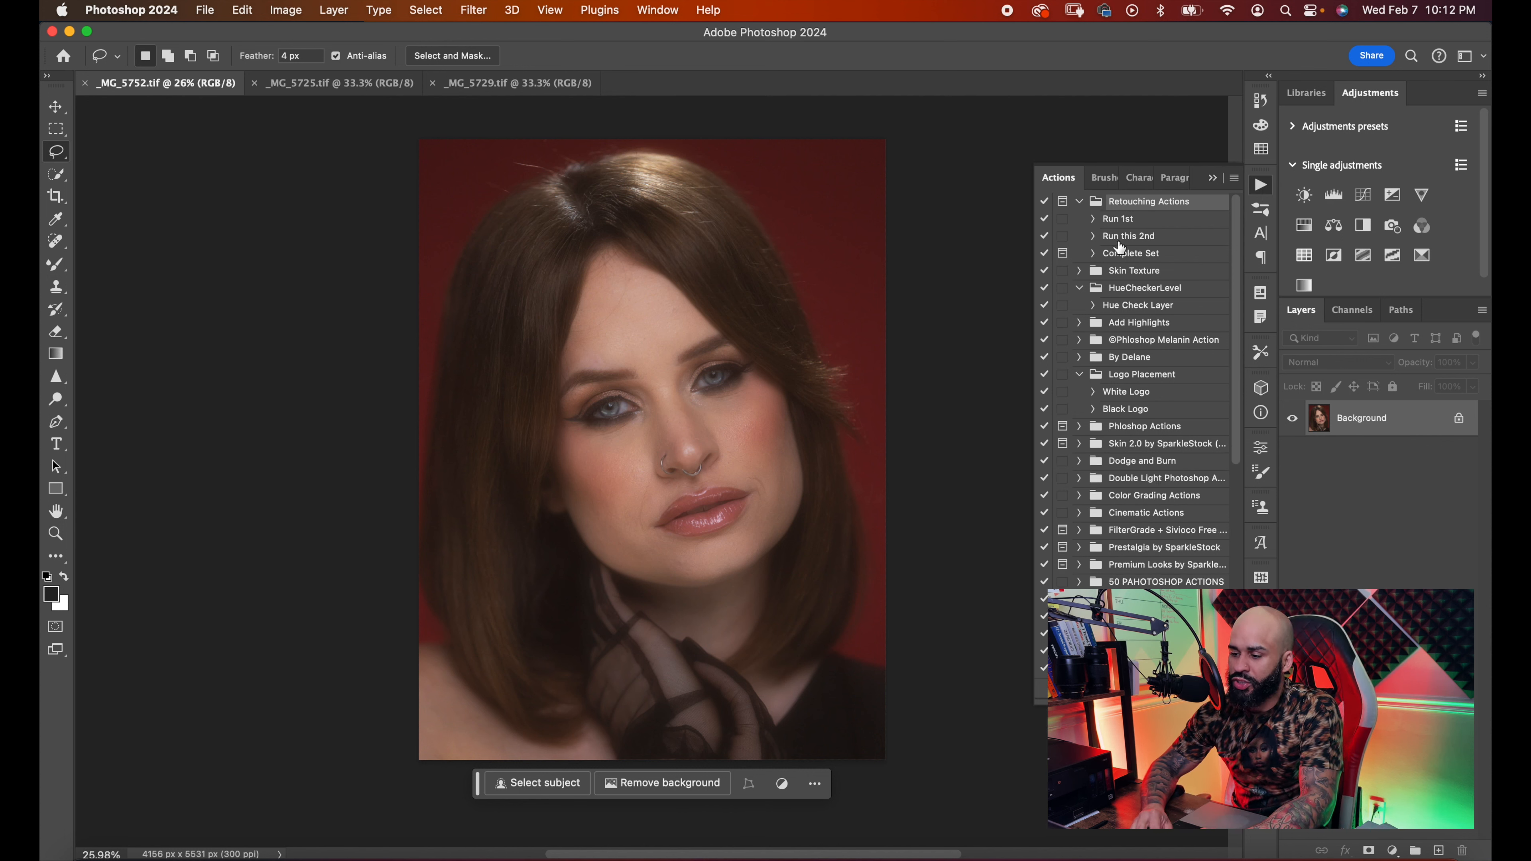
click(1144, 256)
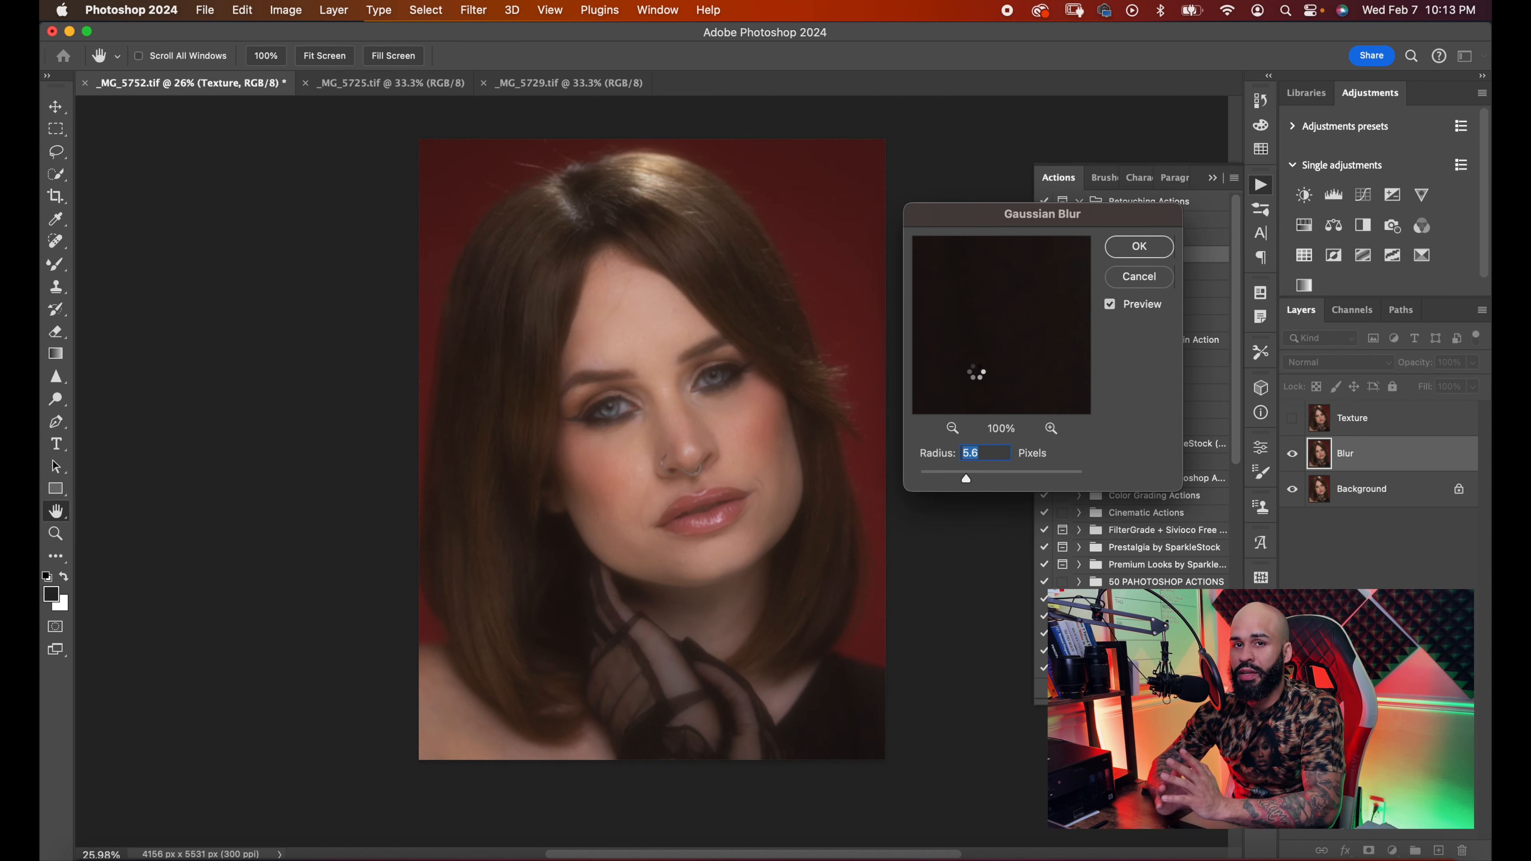
key(Return)
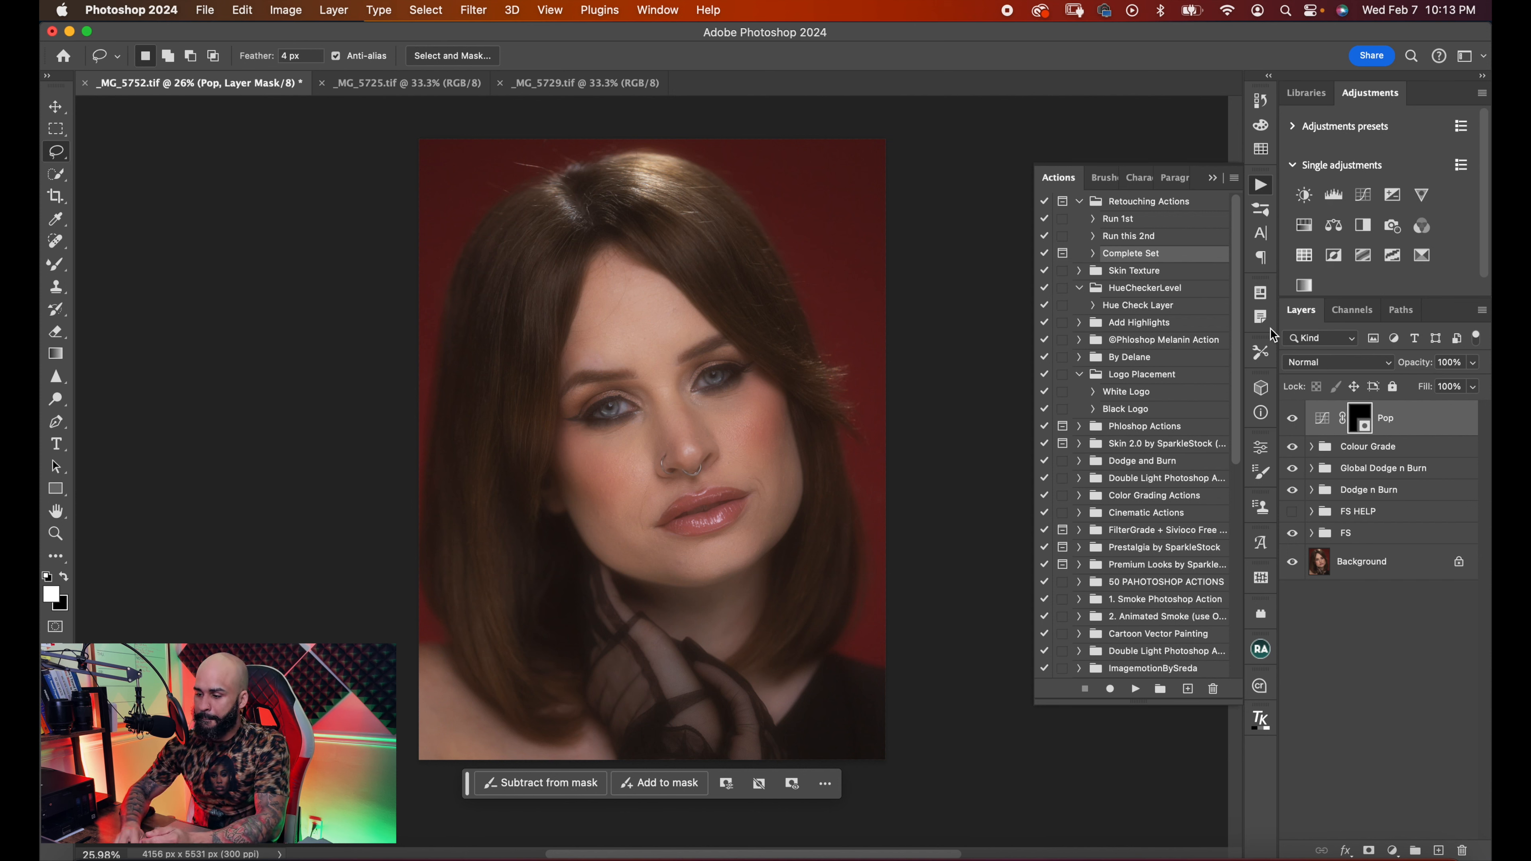
click(1210, 180)
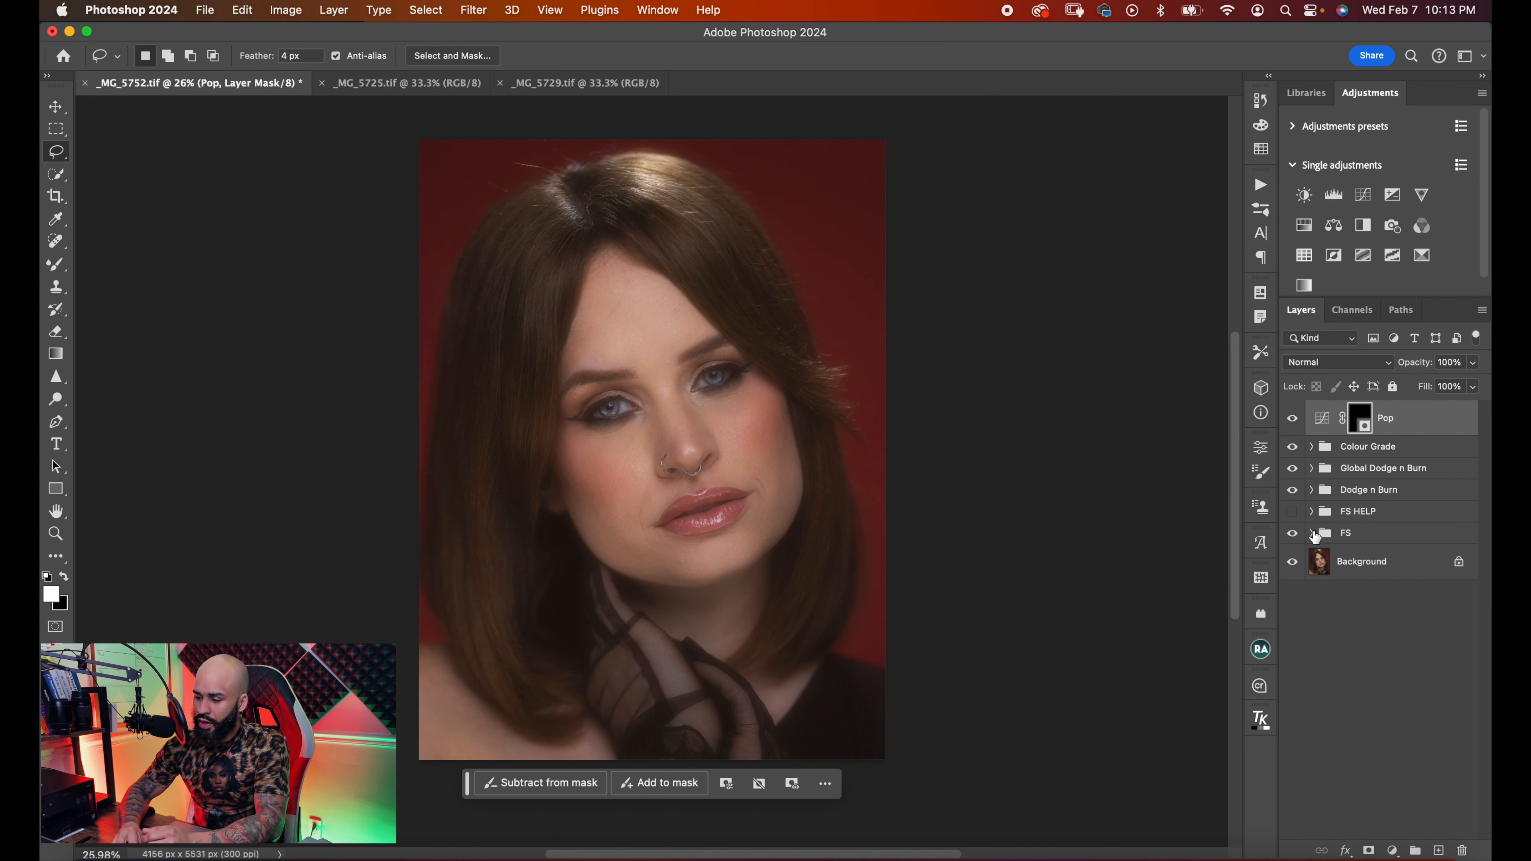
- Expand the FS group and select the Blur copy layer inside it
click(1311, 533)
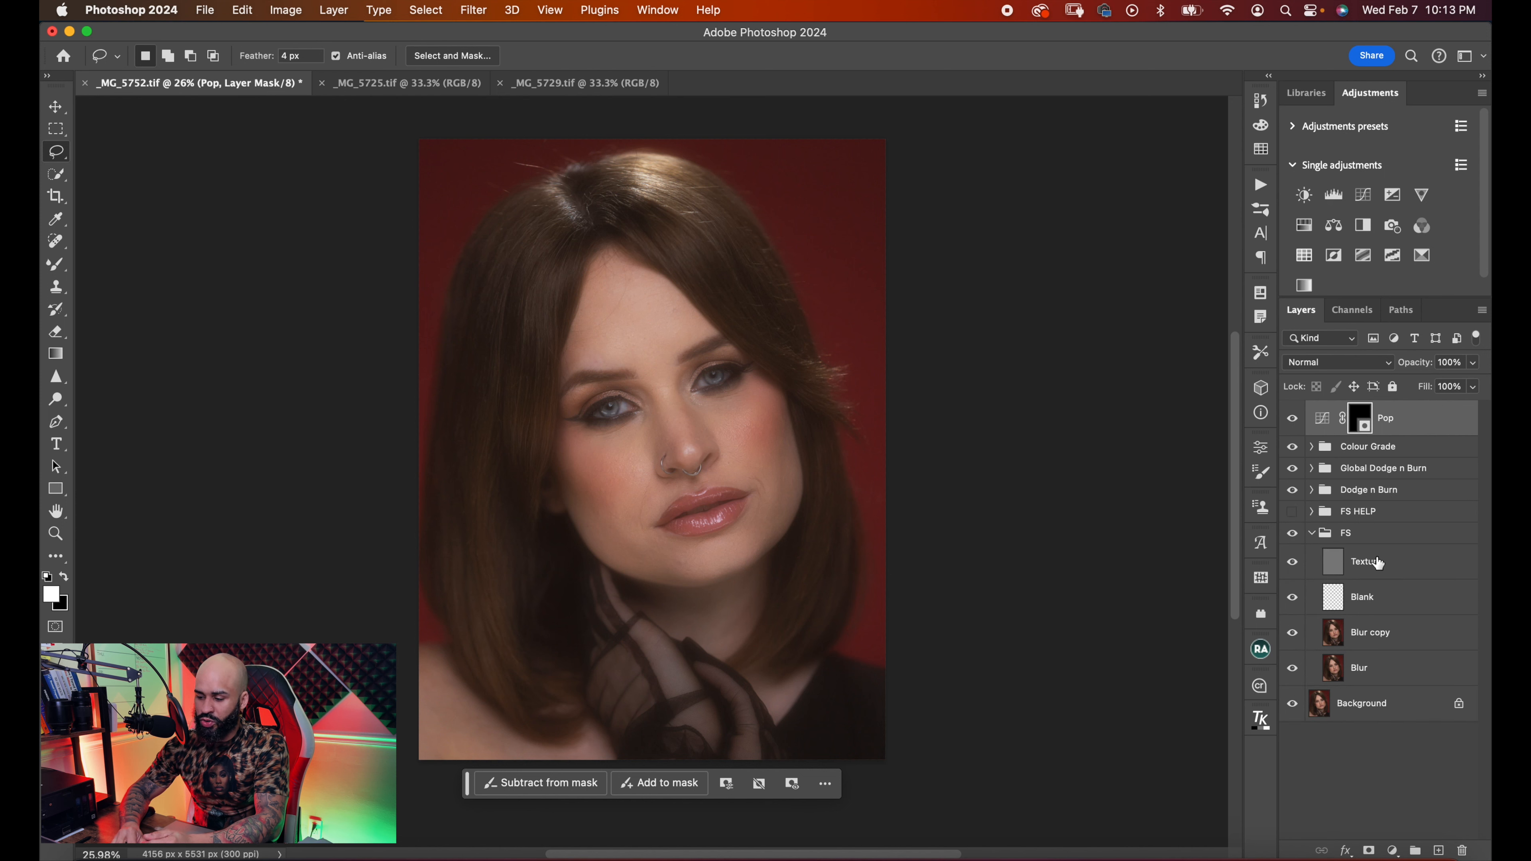
click(1378, 564)
click(1365, 643)
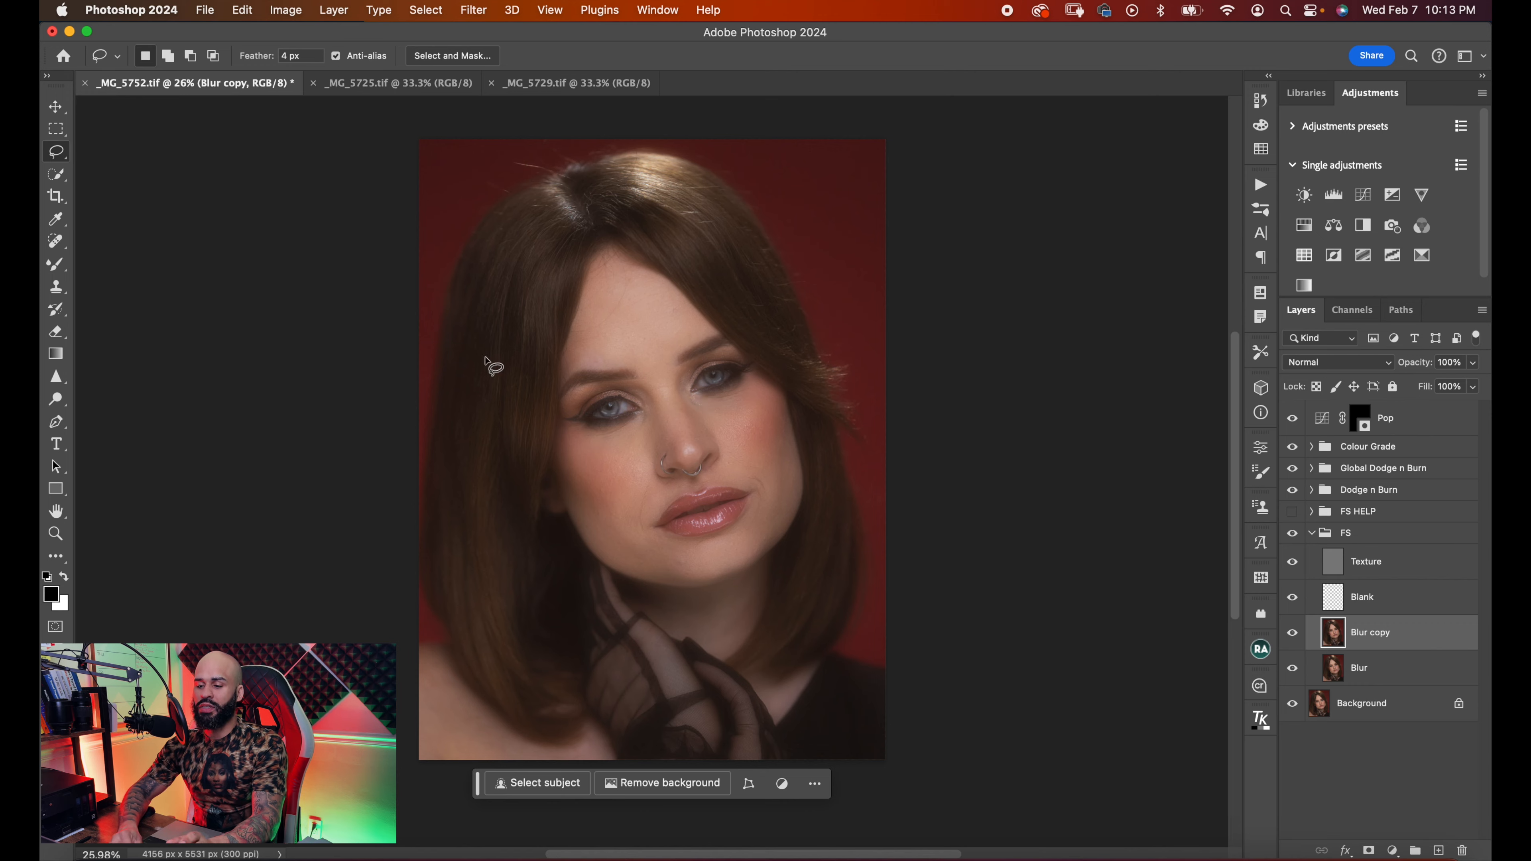
- Check the face without the Texture layer, restore that layer, and hide the Blank layer
scroll(489, 365, up, 5)
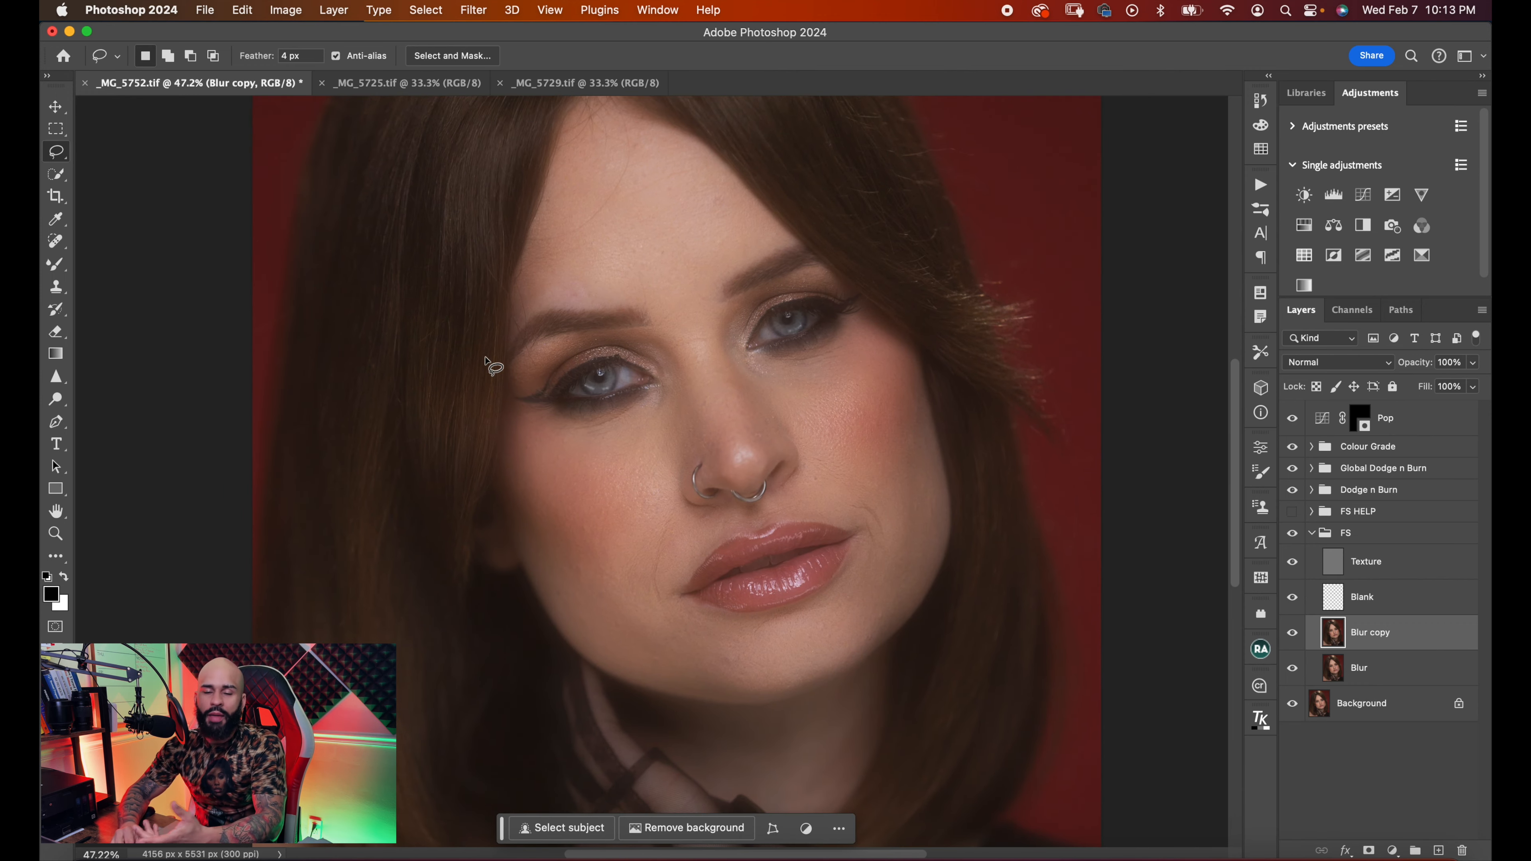
scroll(489, 365, up, 2)
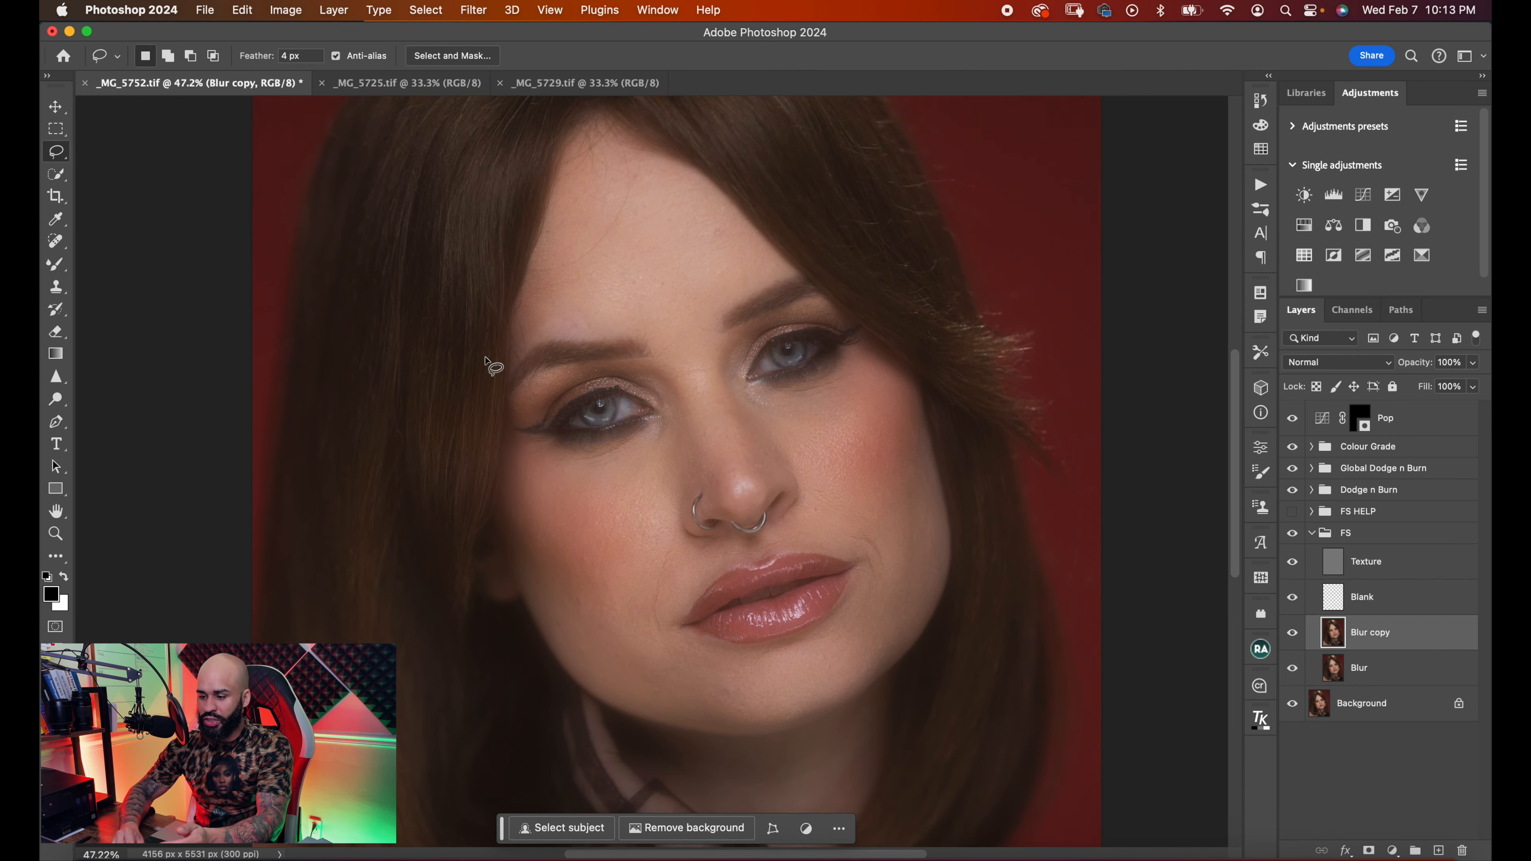
click(1292, 562)
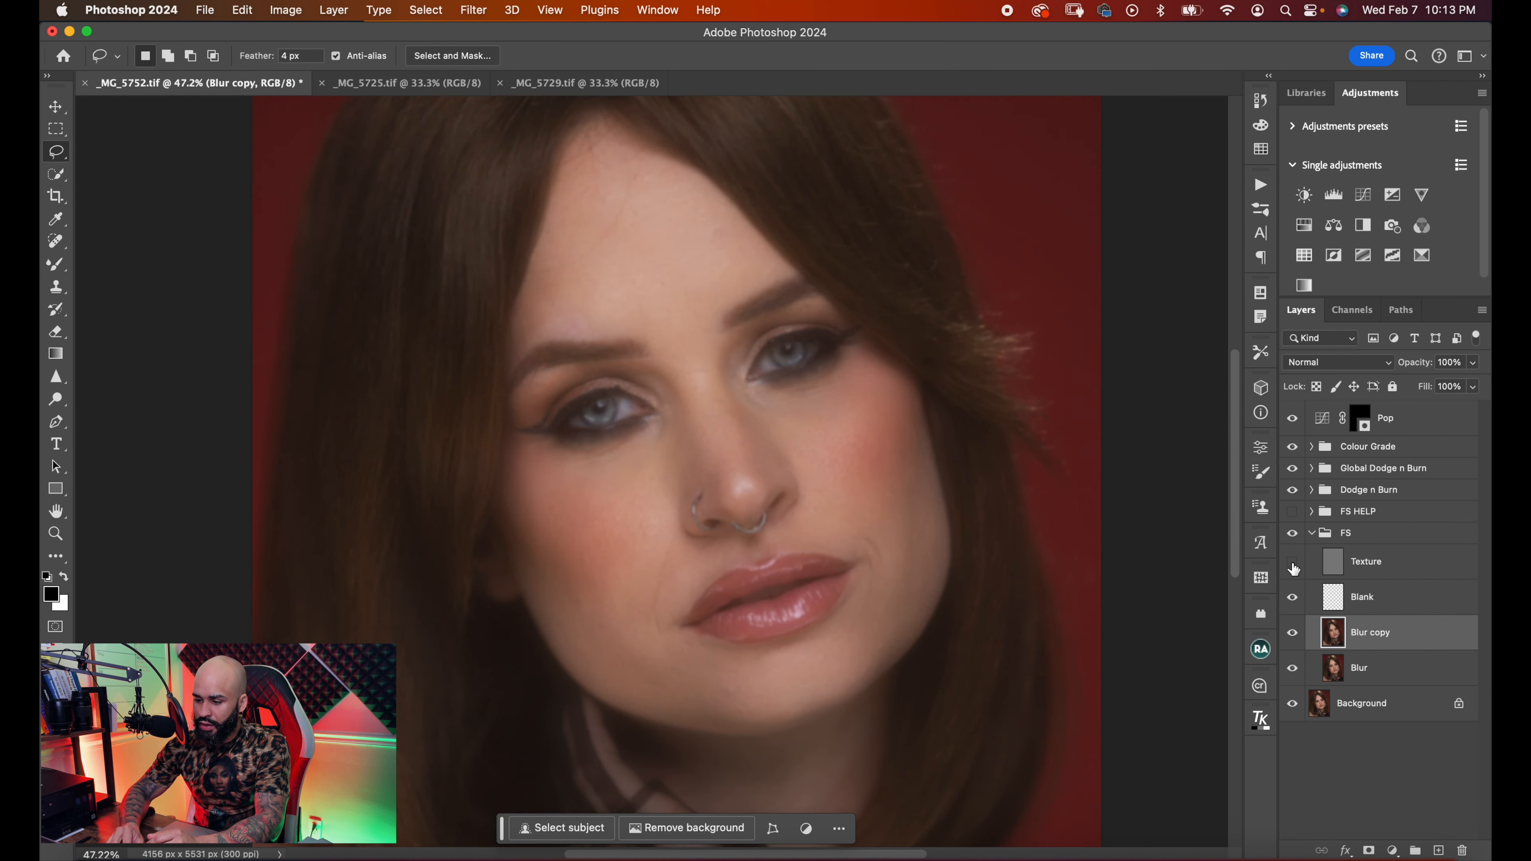
scroll(919, 494, up, 2)
scroll(919, 495, up, 3)
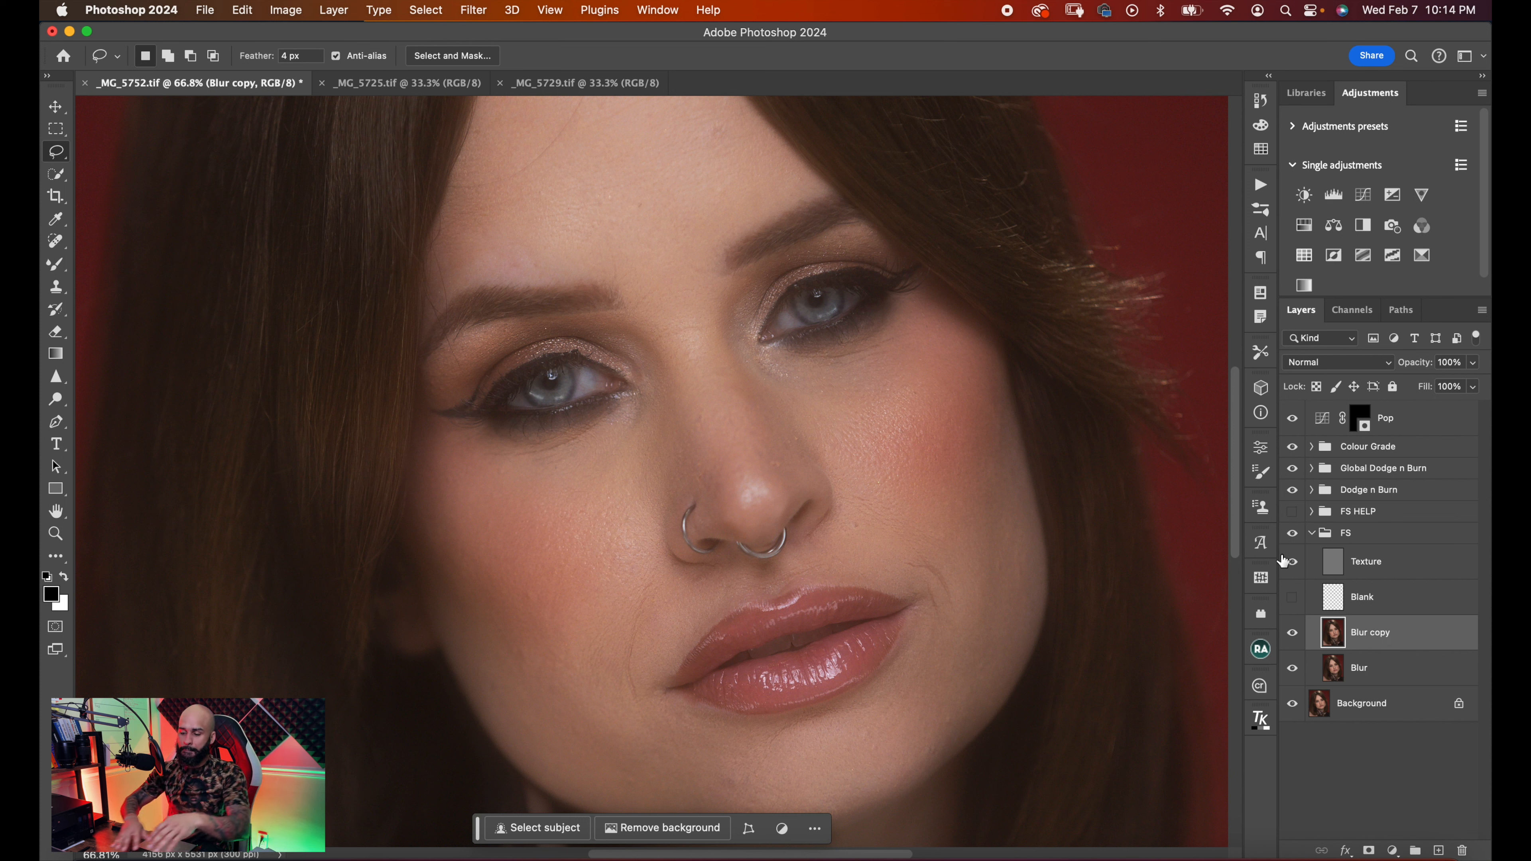
- Switch to the Mixer Brush Tool for working on the lower face of the Blur copy layer
click(57, 263)
click(125, 312)
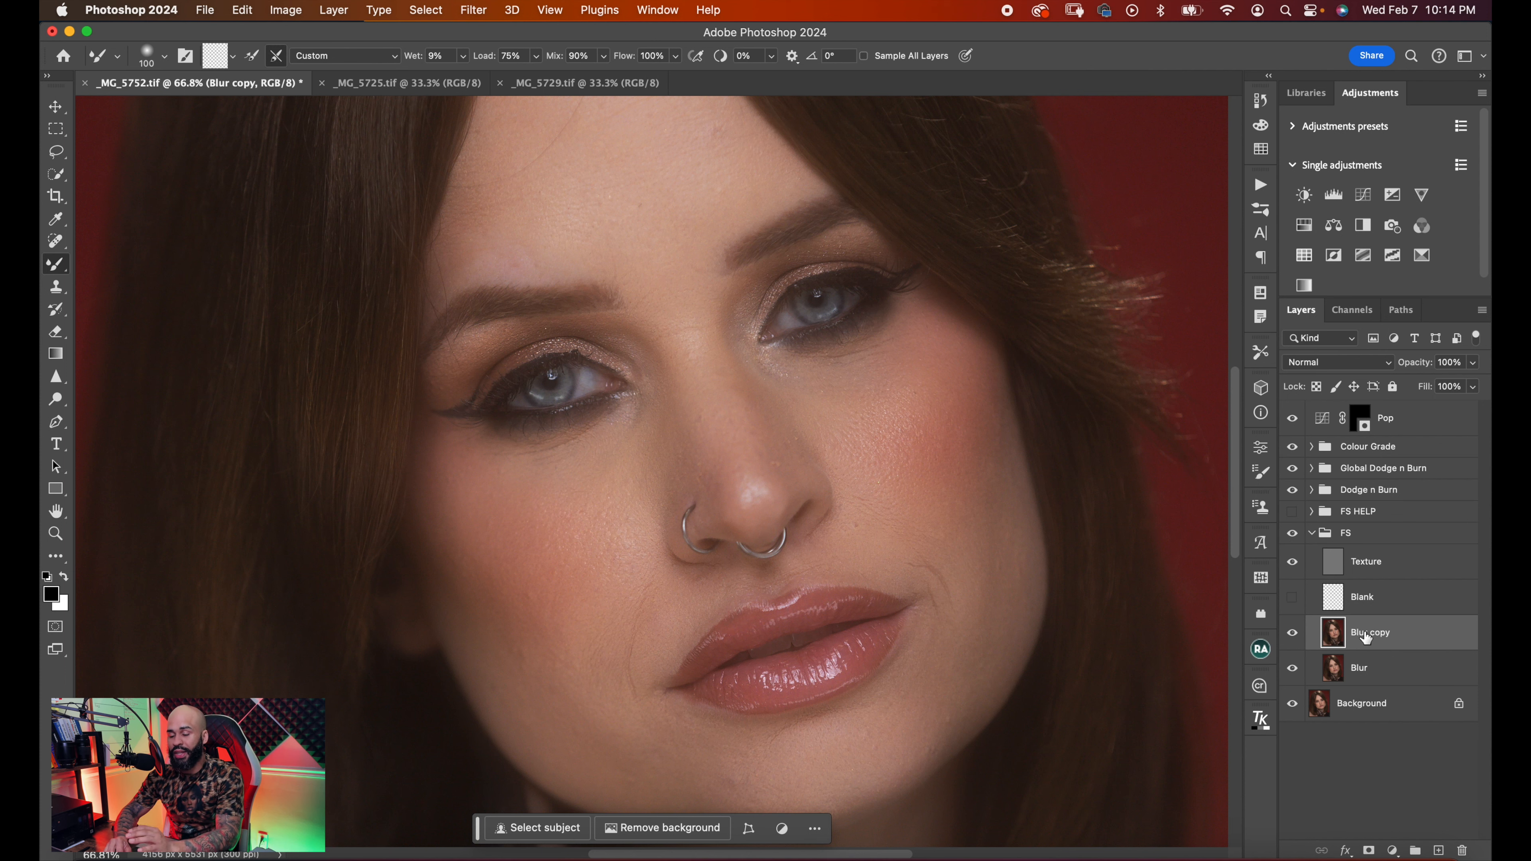
scroll(861, 496, down, 2)
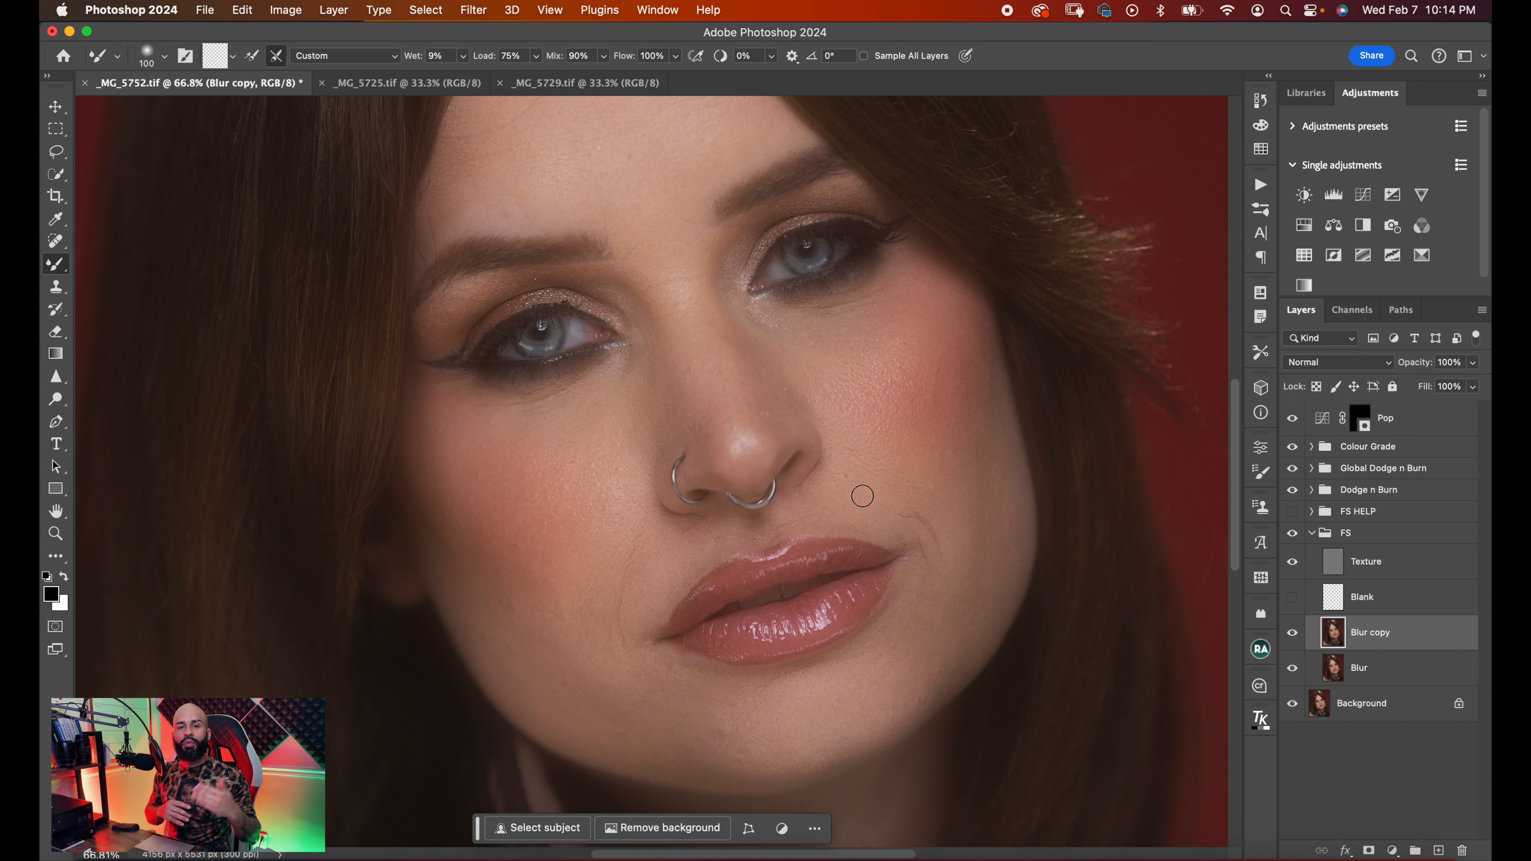
mouse_move(764, 382)
mouse_down()
mouse_move(796, 557)
mouse_move(776, 479)
mouse_move(738, 430)
mouse_move(656, 383)
mouse_up()
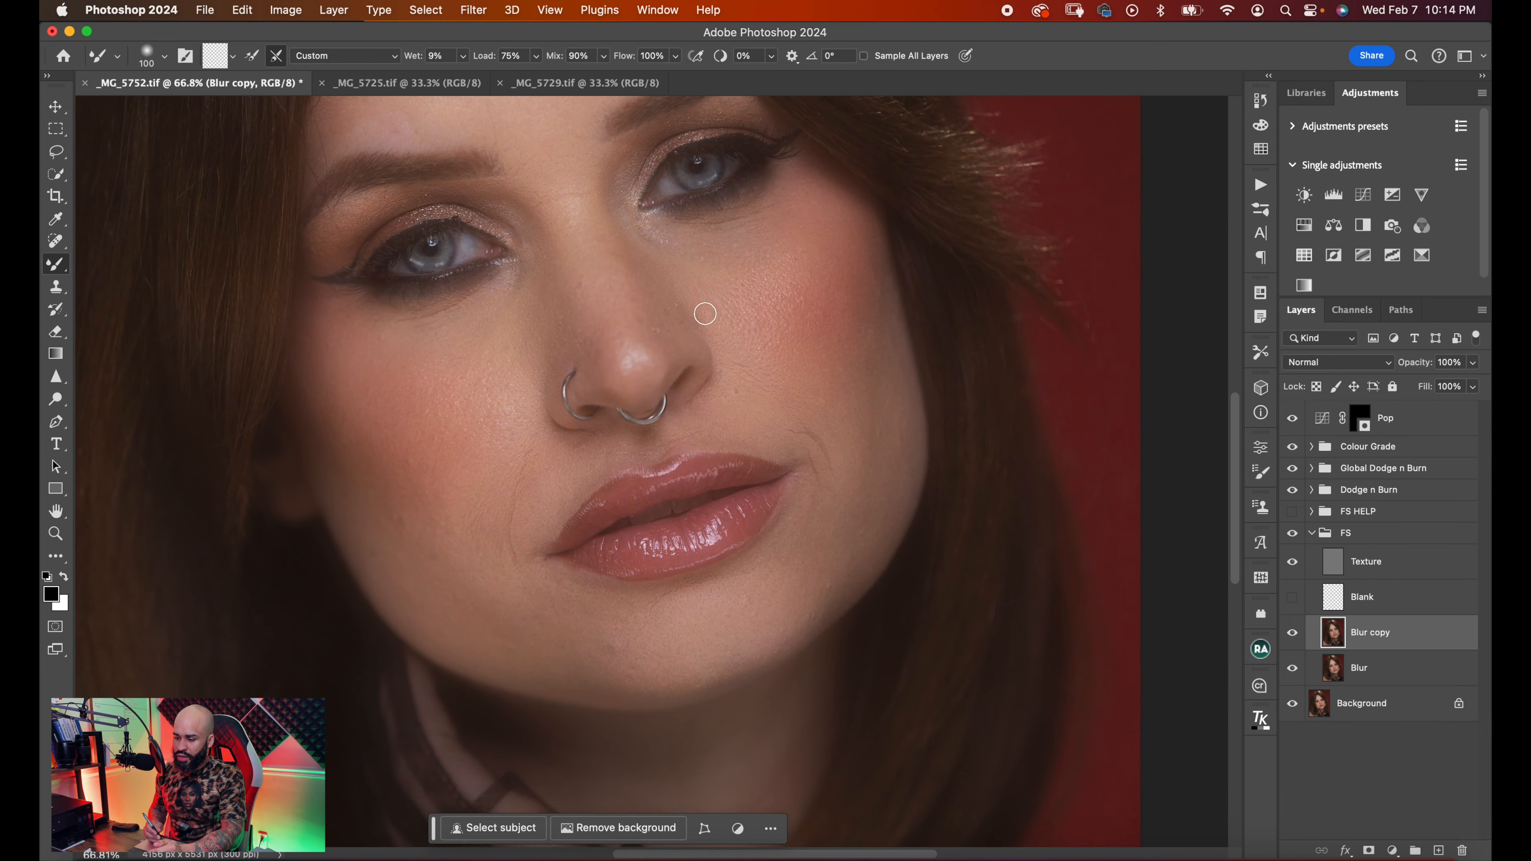
- Try Mixer Brush strokes over the shadow along the outer cheek and jaw, and undo them
mouse_move(880, 370)
mouse_down()
mouse_move(858, 519)
mouse_move(866, 439)
mouse_up()
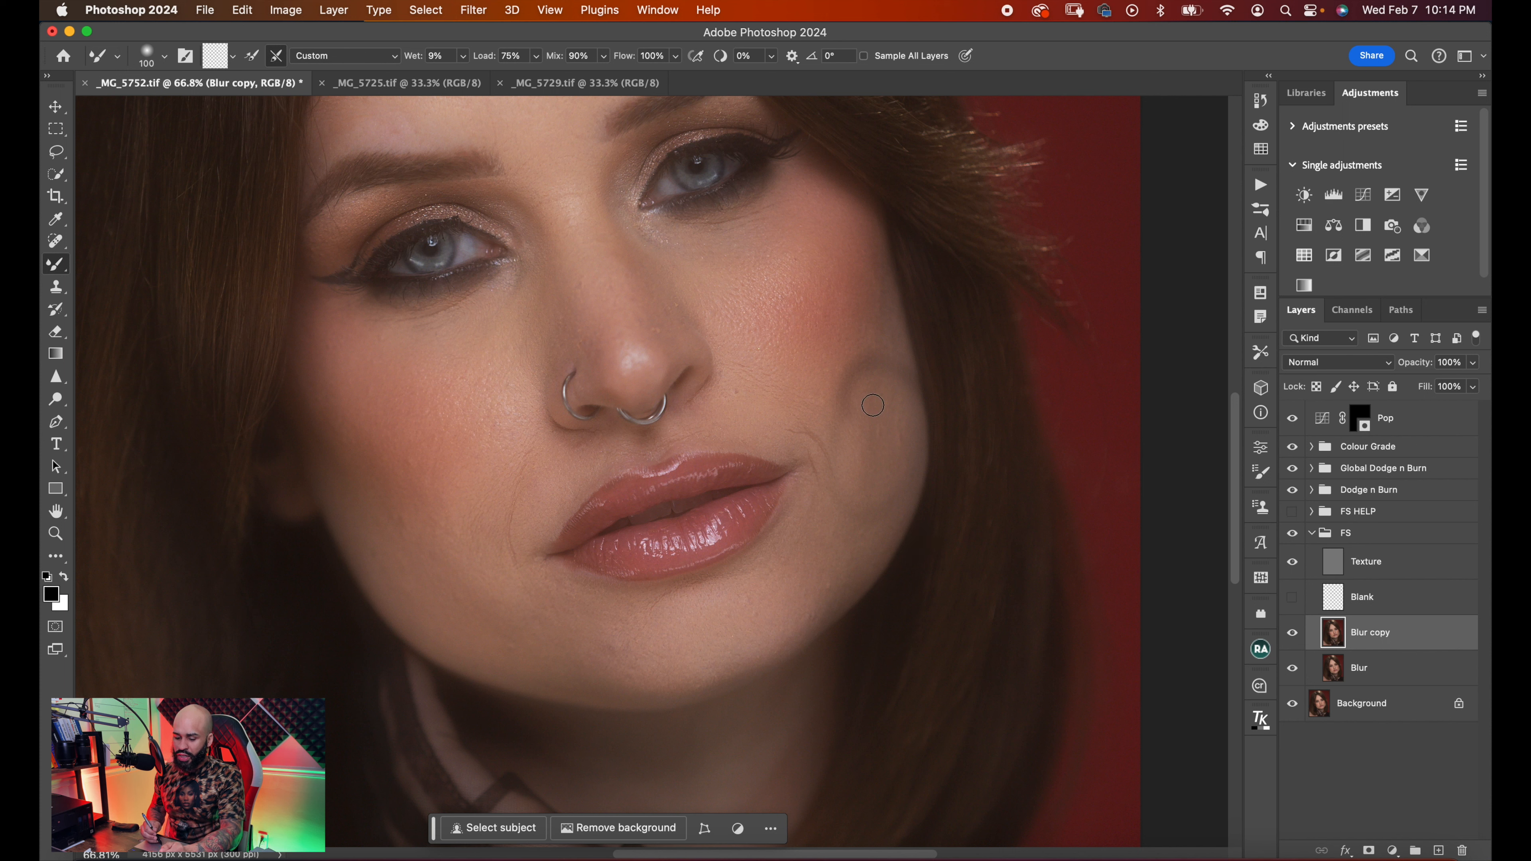
drag(872, 405, 880, 463)
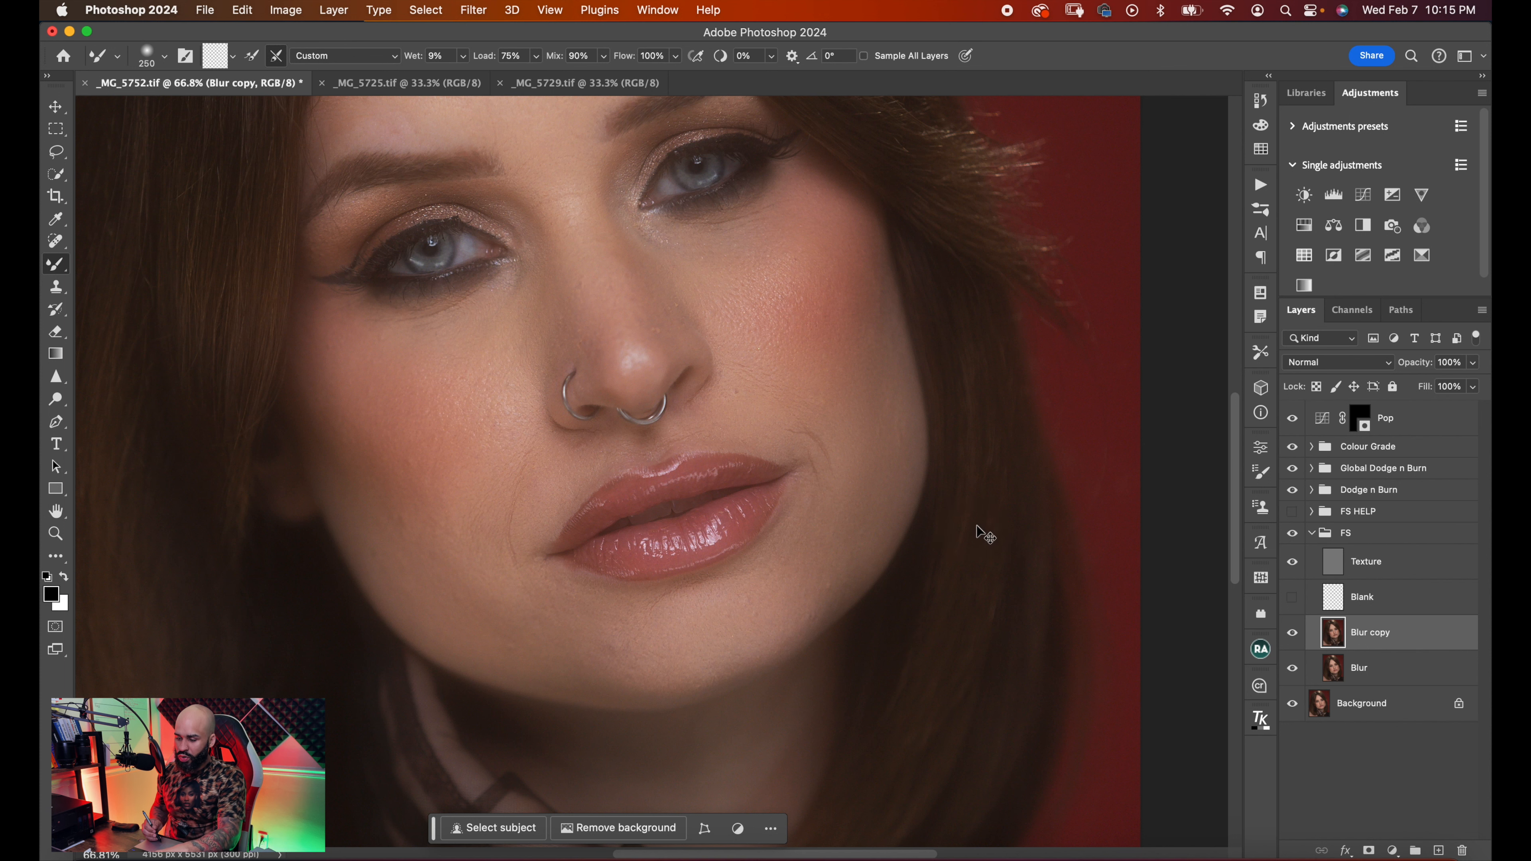
key(super+z)
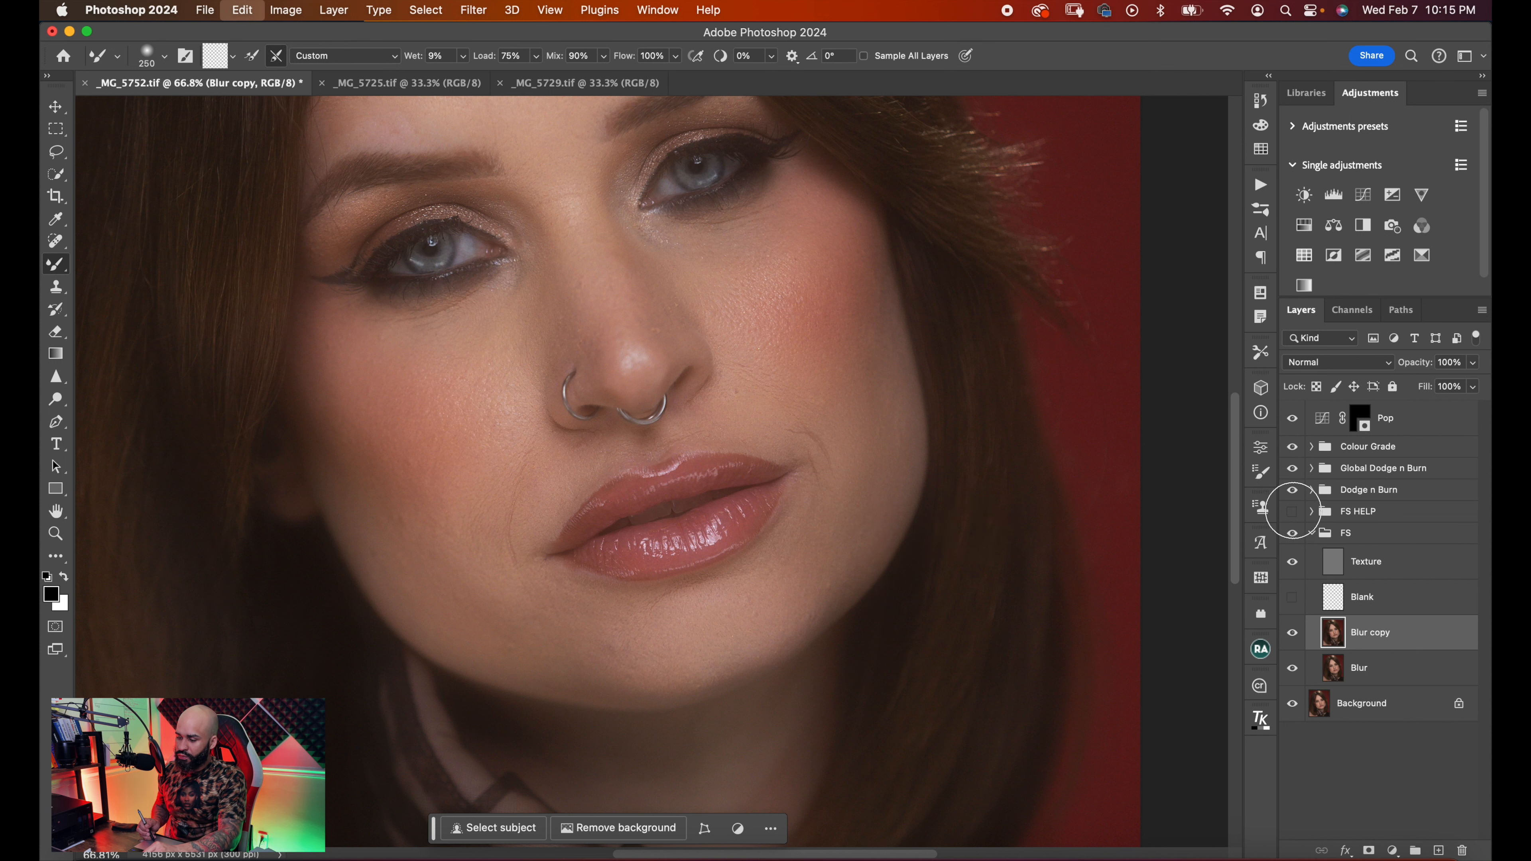
- Show the FS HELP group and examine the light and shadow transitions on the face in black and white
click(1292, 512)
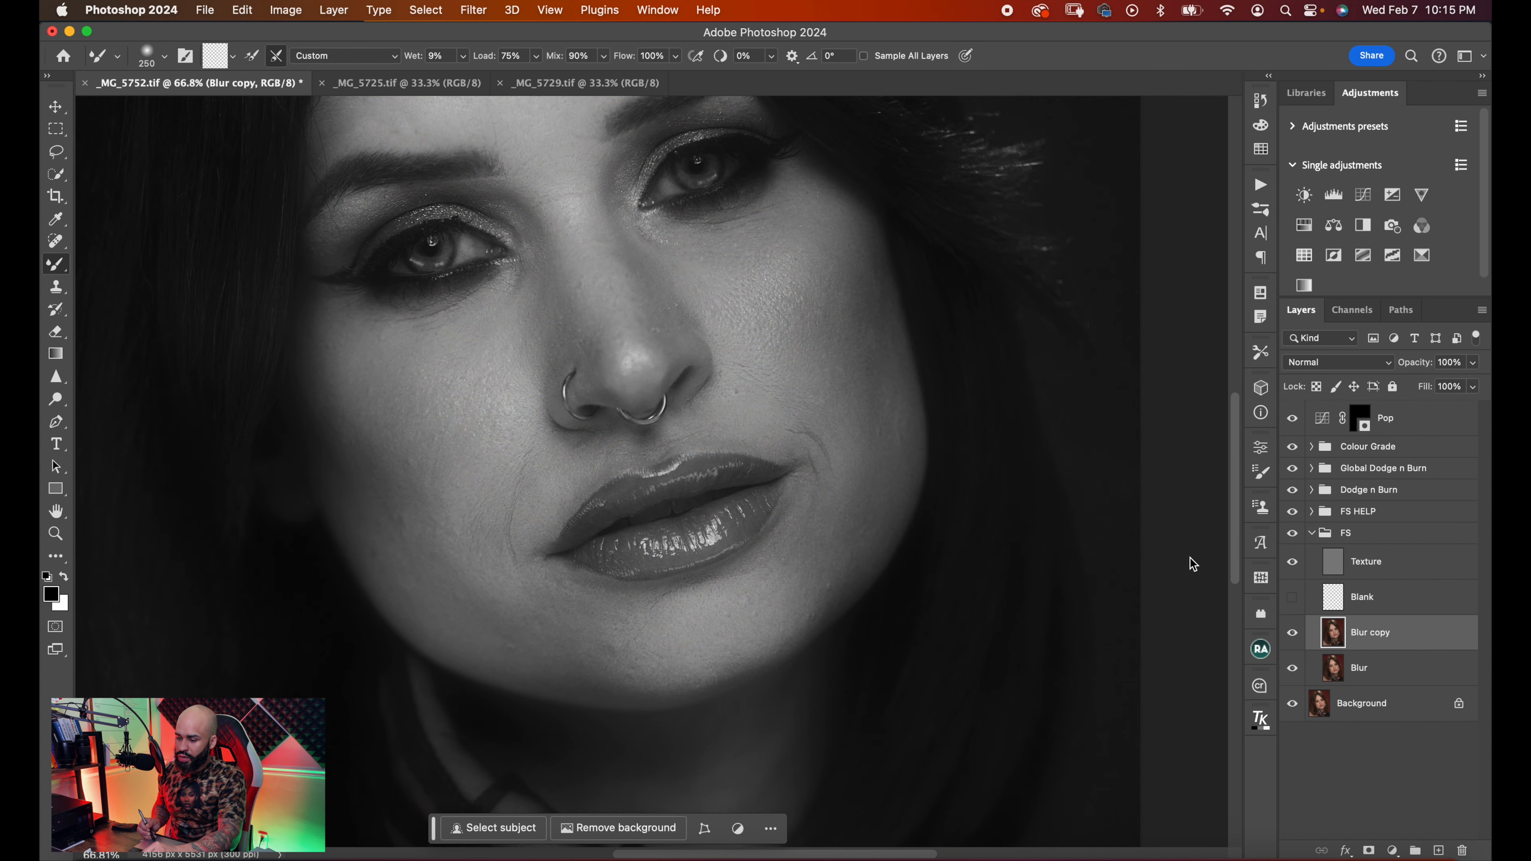
mouse_move(647, 419)
mouse_down()
mouse_move(690, 533)
mouse_move(624, 390)
mouse_move(647, 288)
mouse_move(672, 343)
mouse_up()
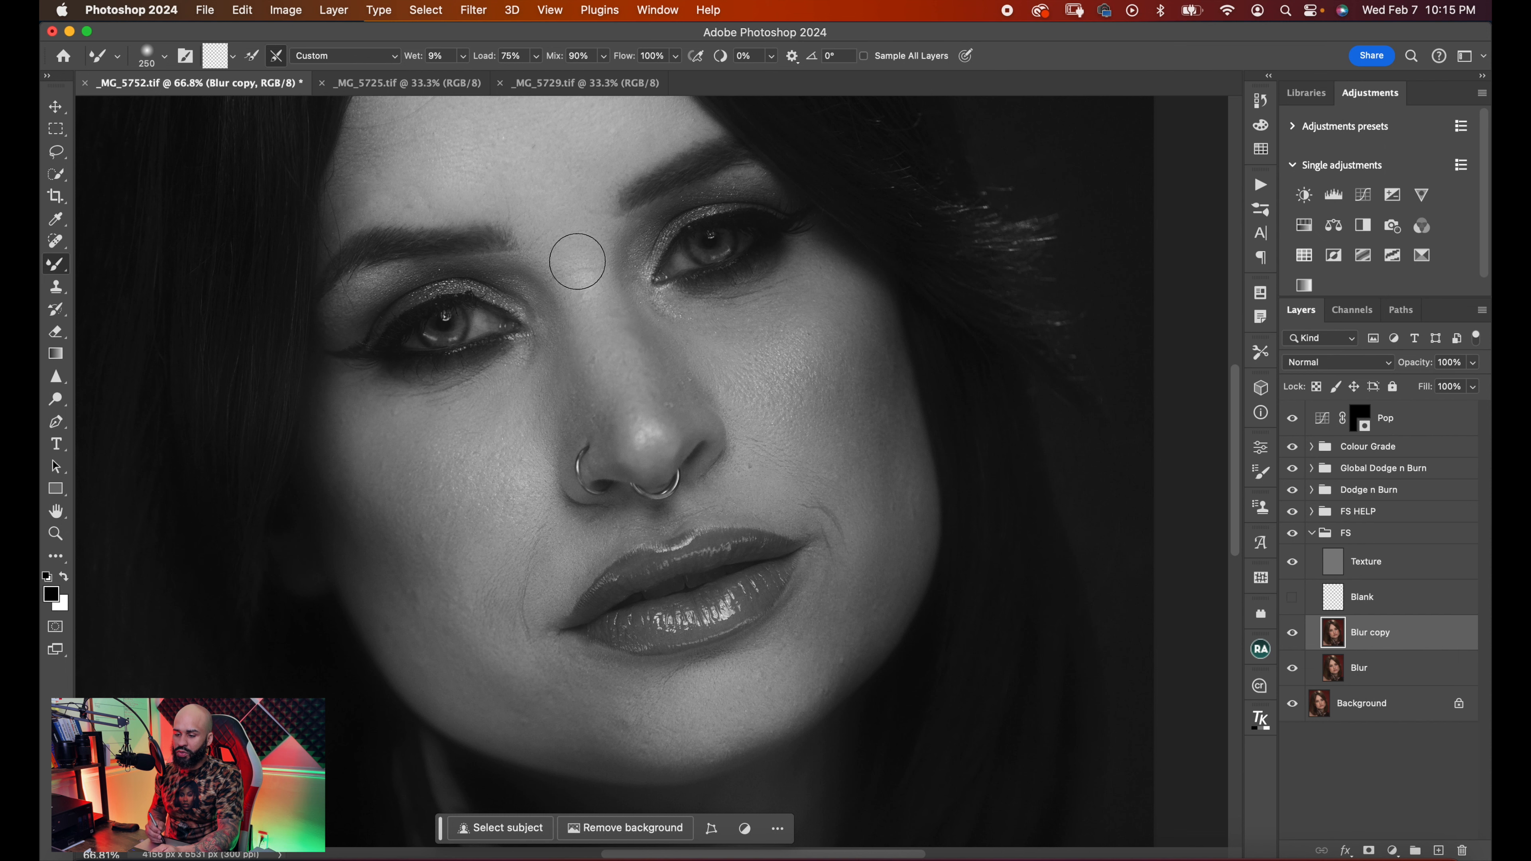
mouse_move(742, 379)
mouse_down()
mouse_move(741, 498)
mouse_move(735, 429)
mouse_up()
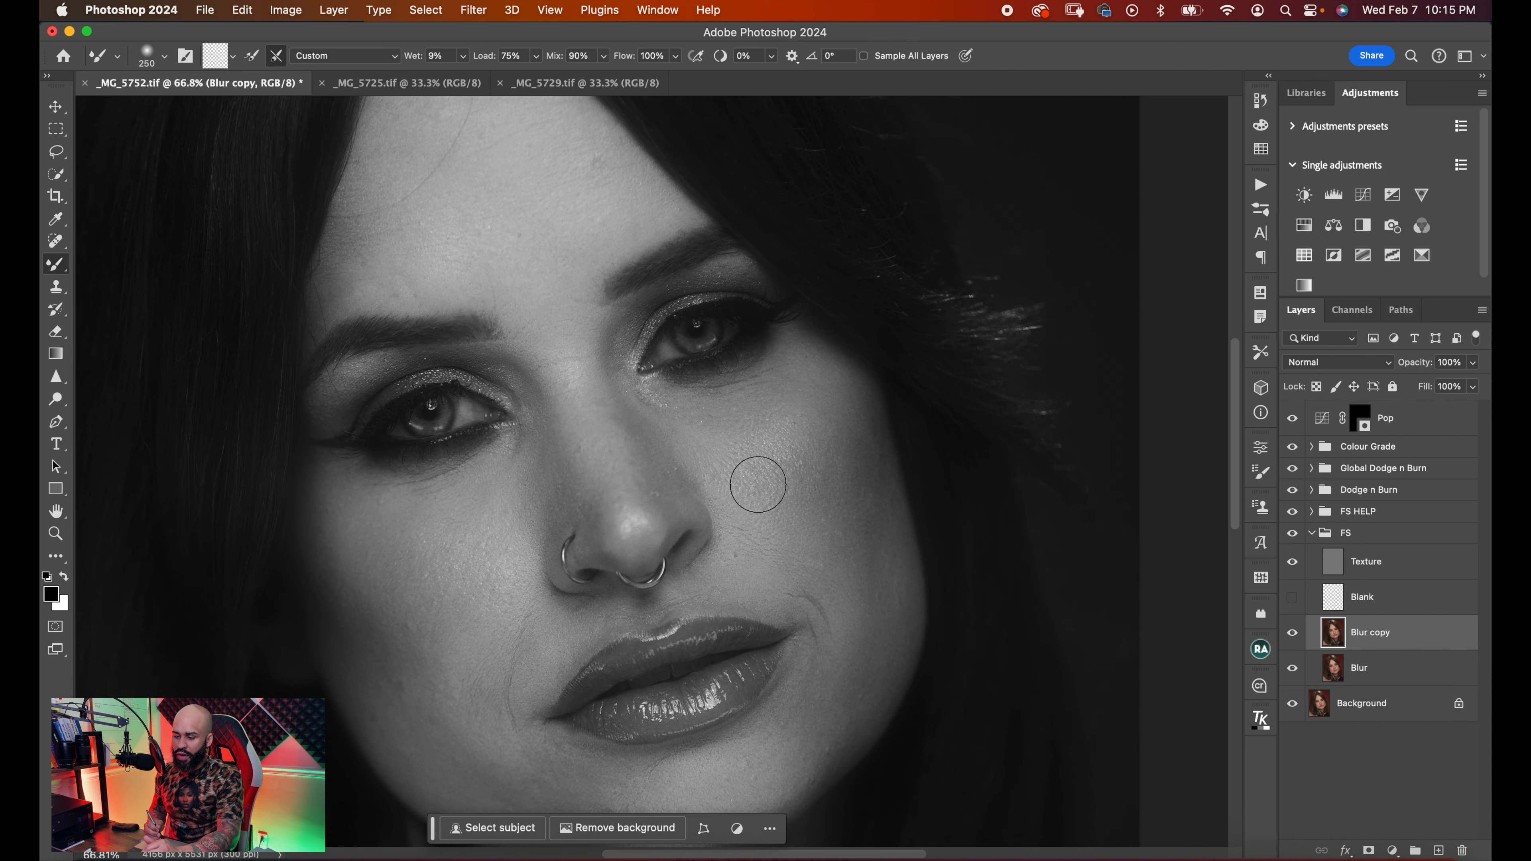
drag(792, 506, 753, 425)
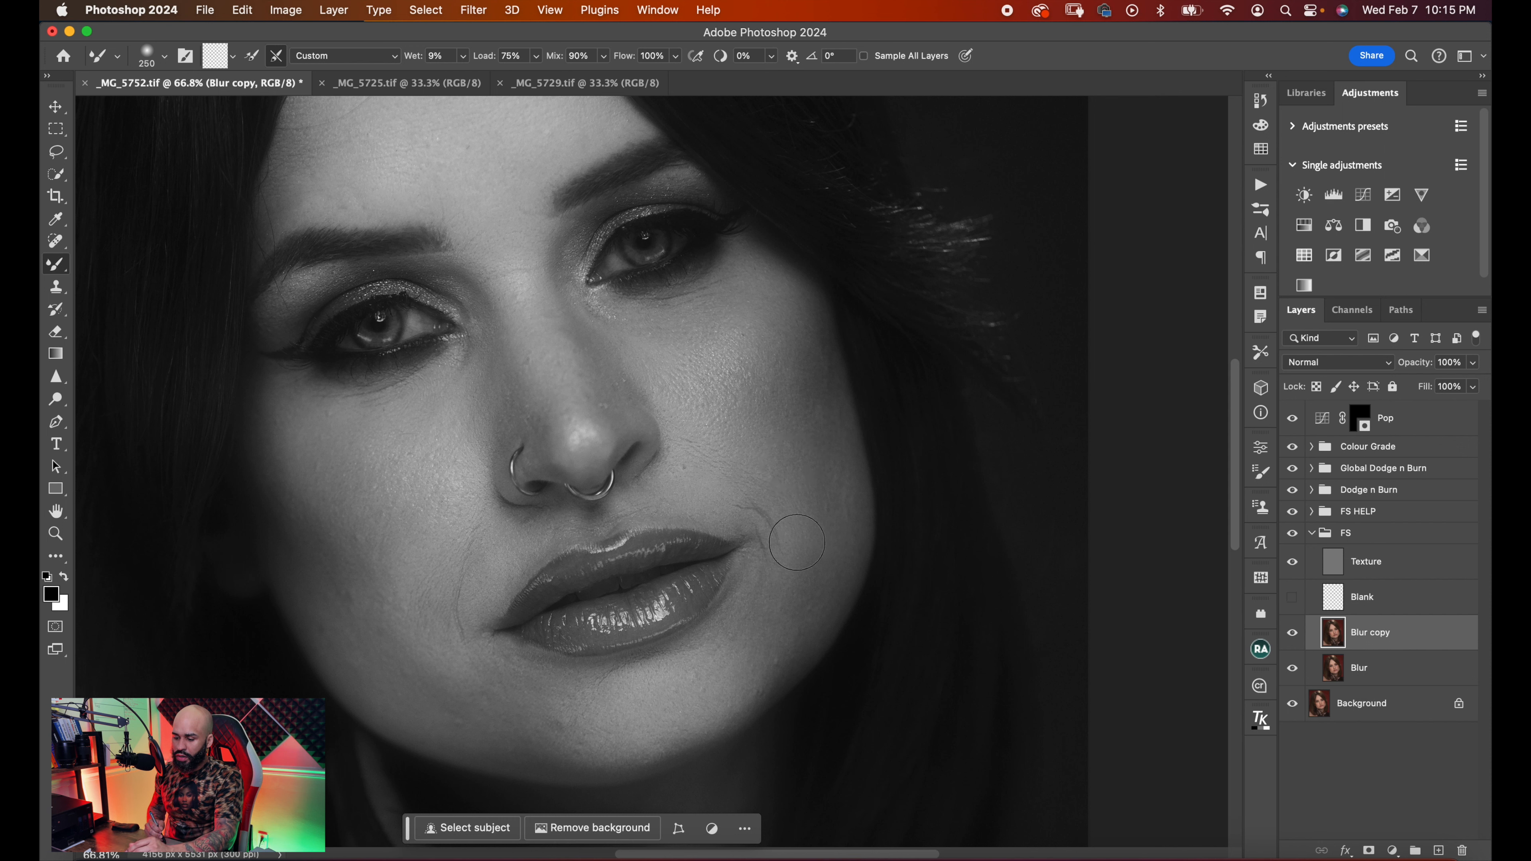
- Blend the uneven tones on the chin, jaw and outer cheek with the Mixer Brush, varying its size between 175 and 300
key(bracketleft)
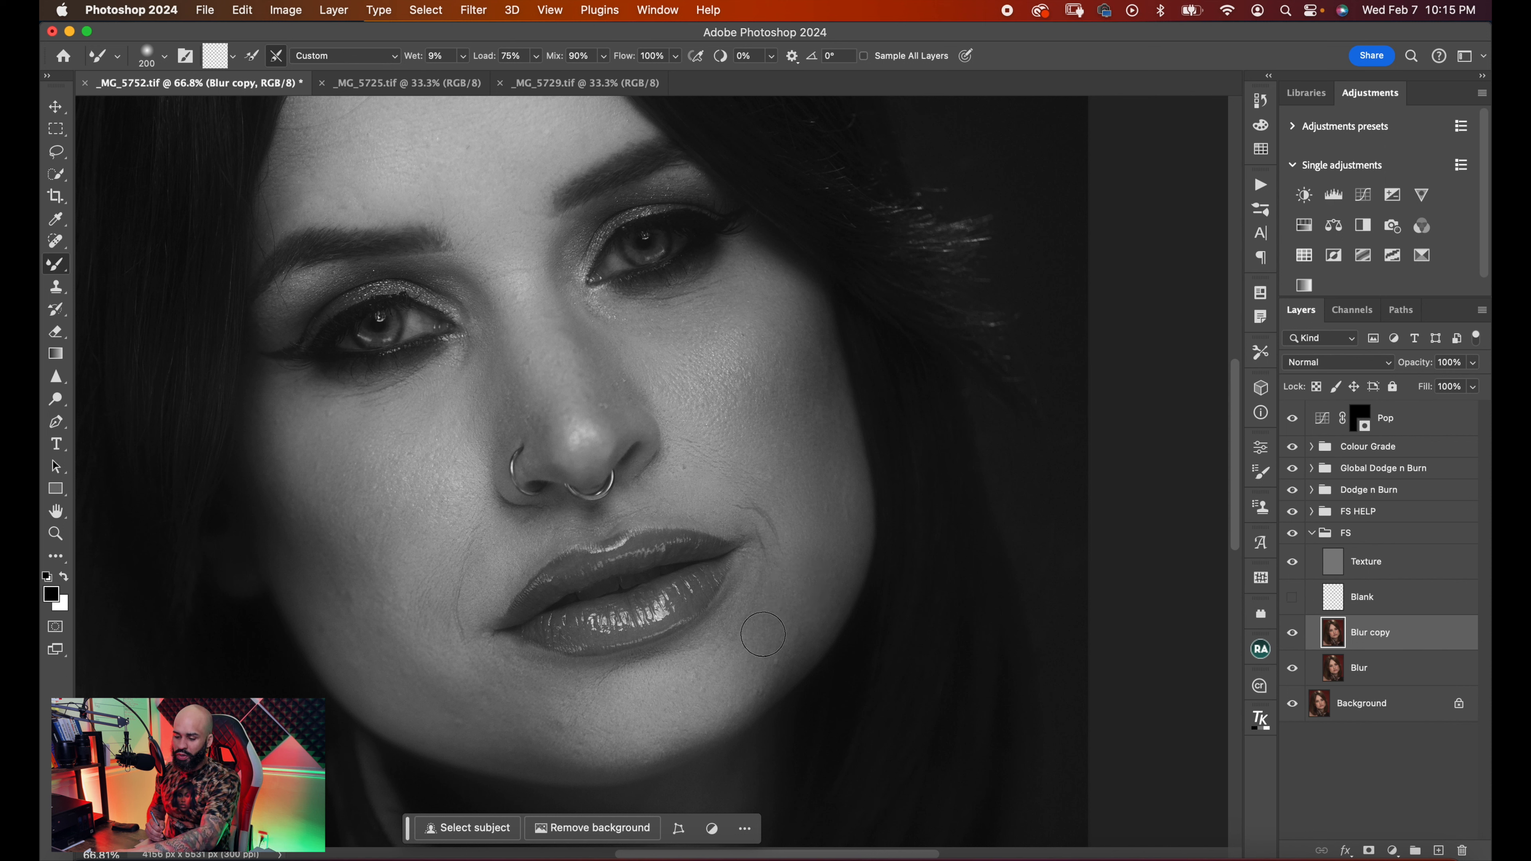
key(bracketright)
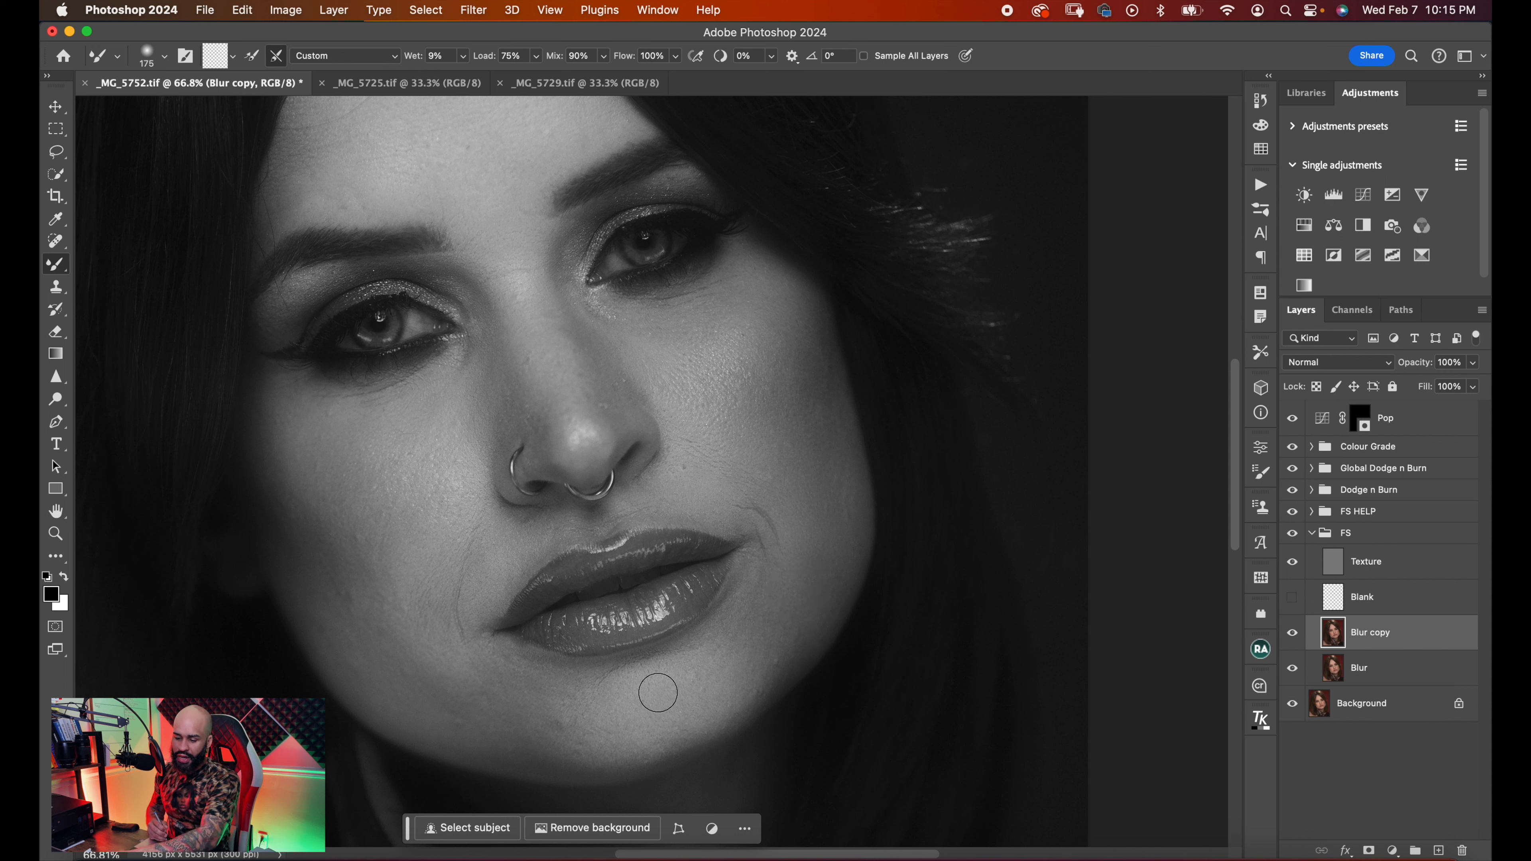
key(bracketright)
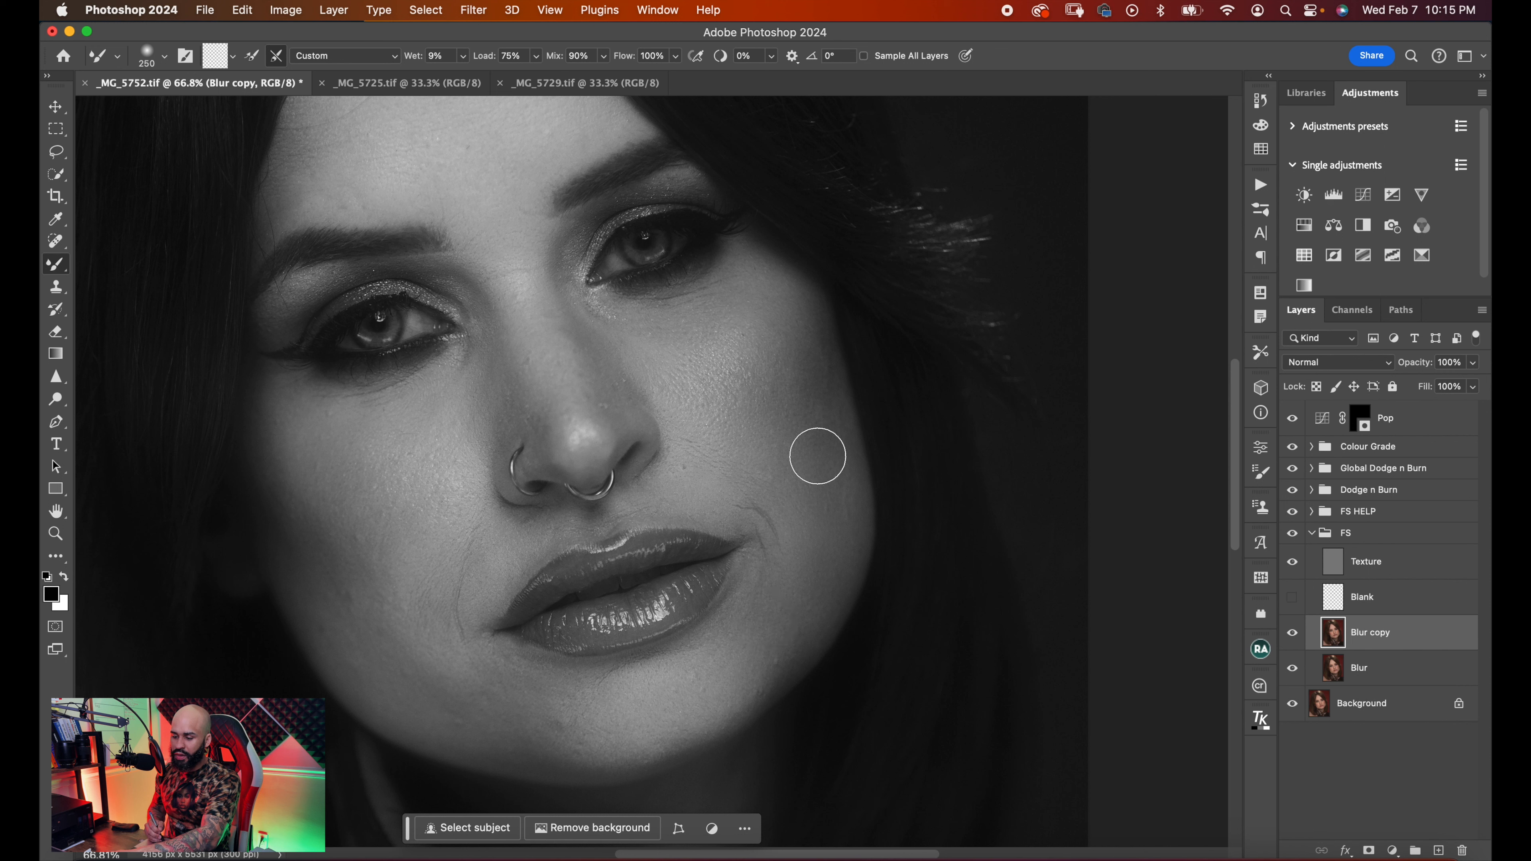
key(bracketleft)
key(bracketright)
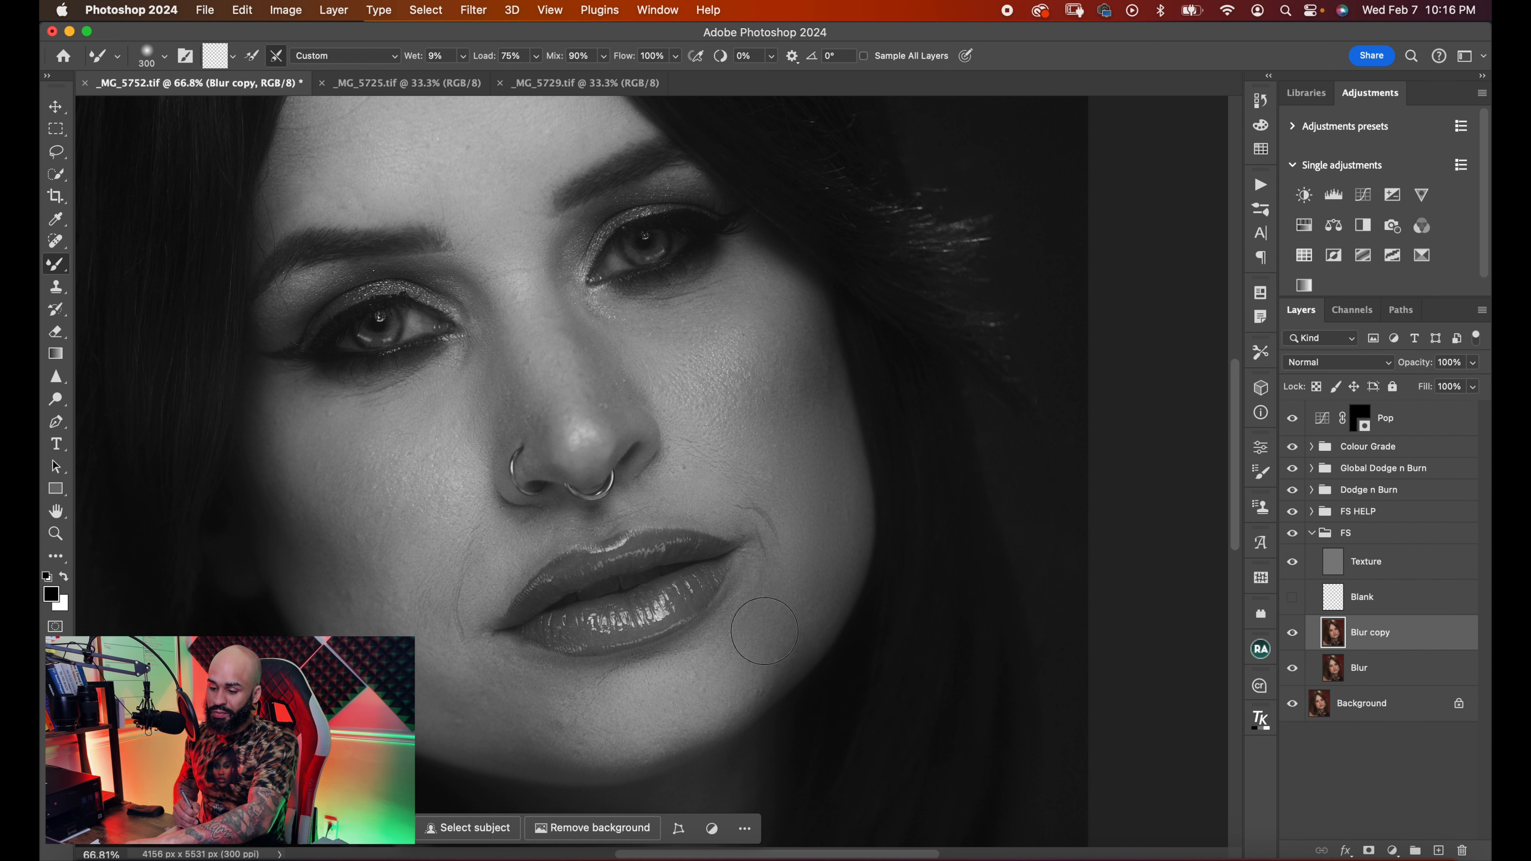
- Smooth the tones around the mouth corner and chin with the Mixer Brush, using sizes from 125 up to 400
key(bracketleft)
key(bracketleft)
key(bracketleft)
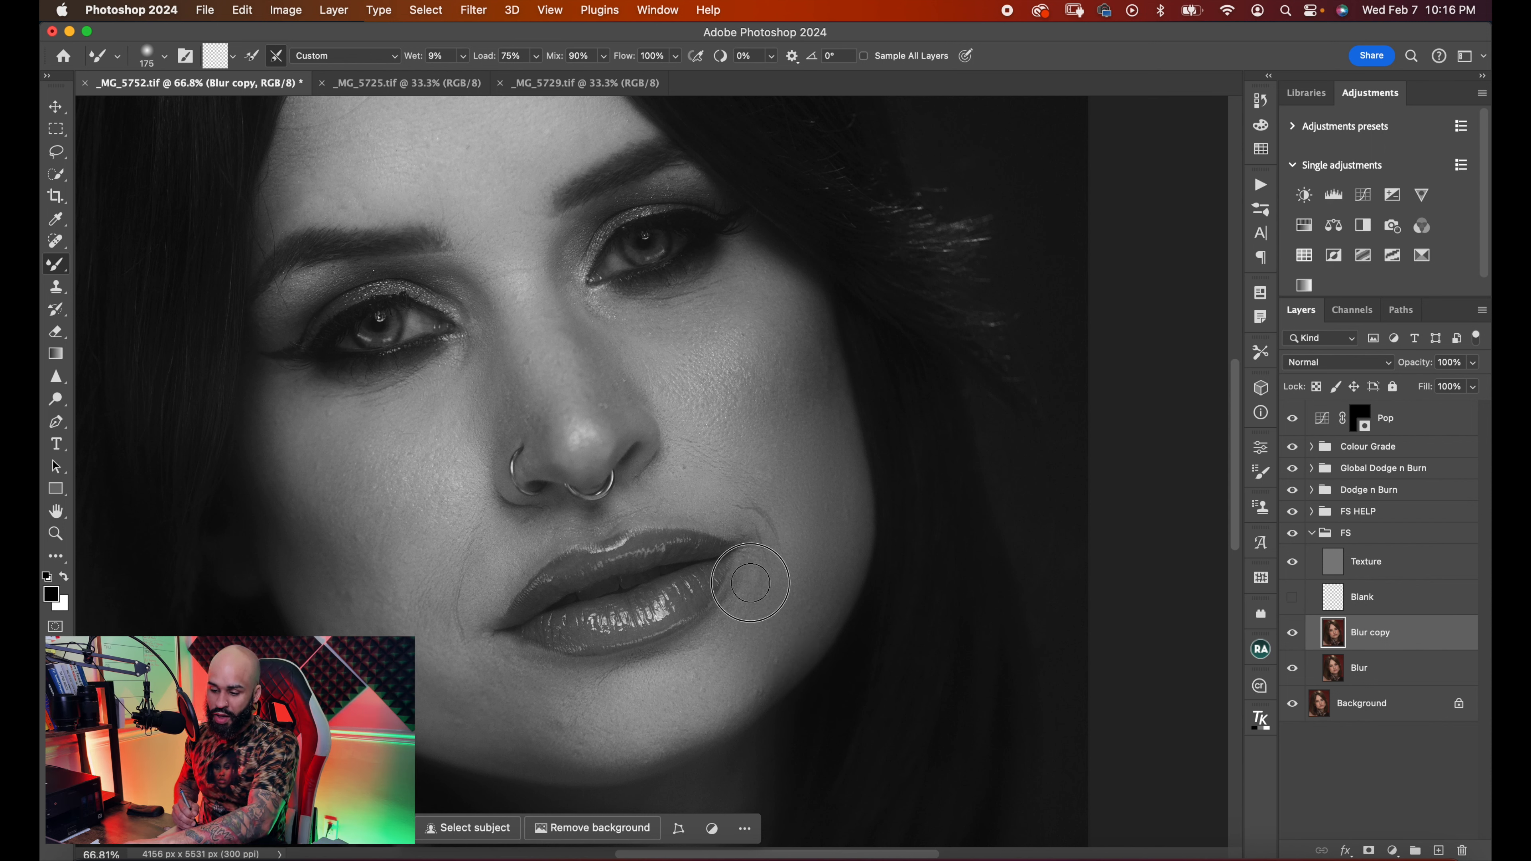
key(bracketleft)
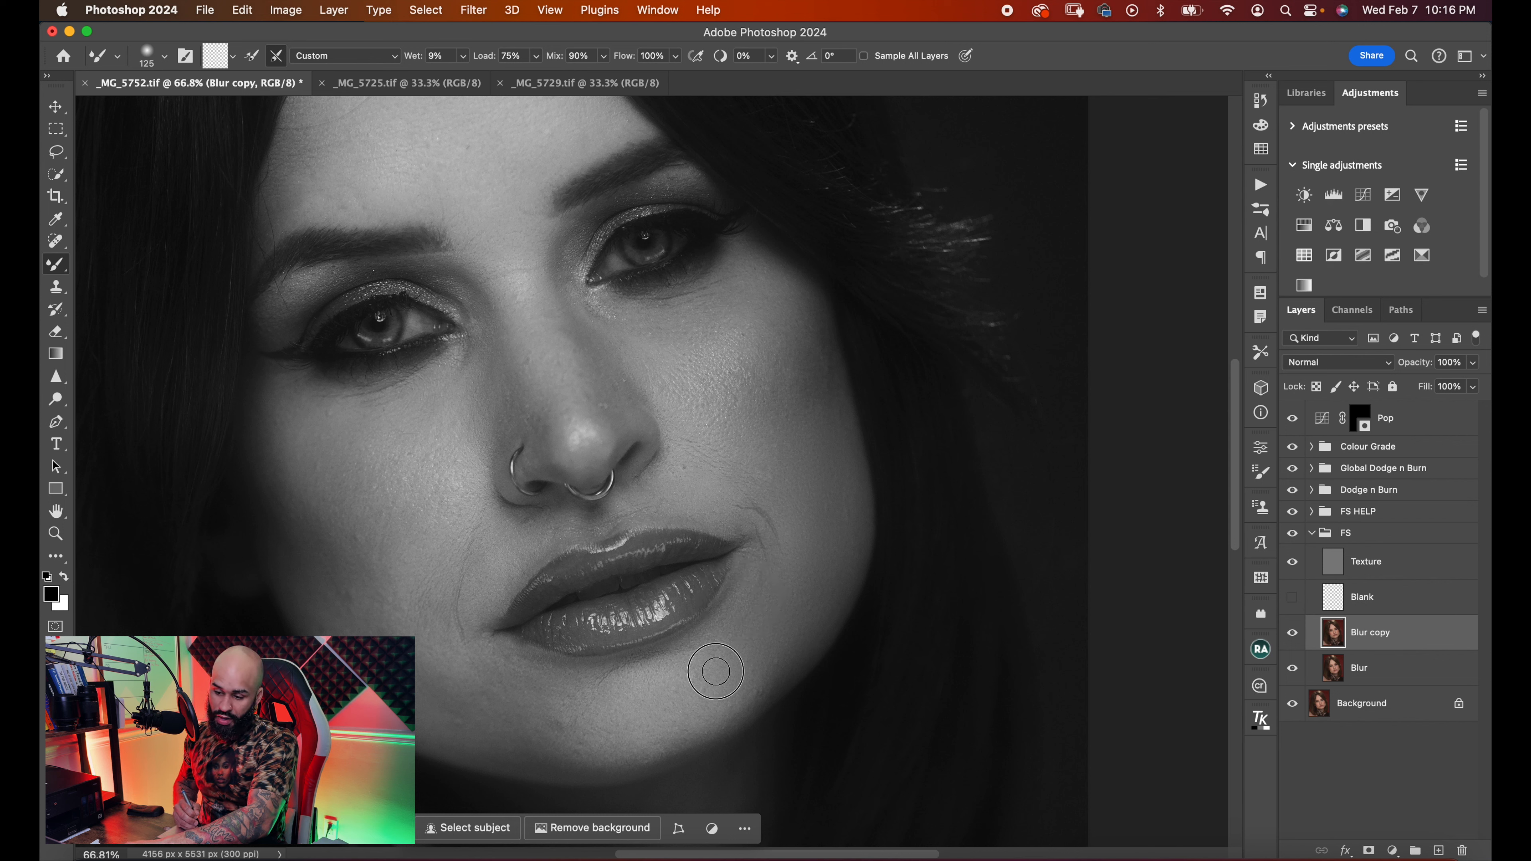
key(bracketright)
key(bracketright)
key(bracketright)
key(bracketright)
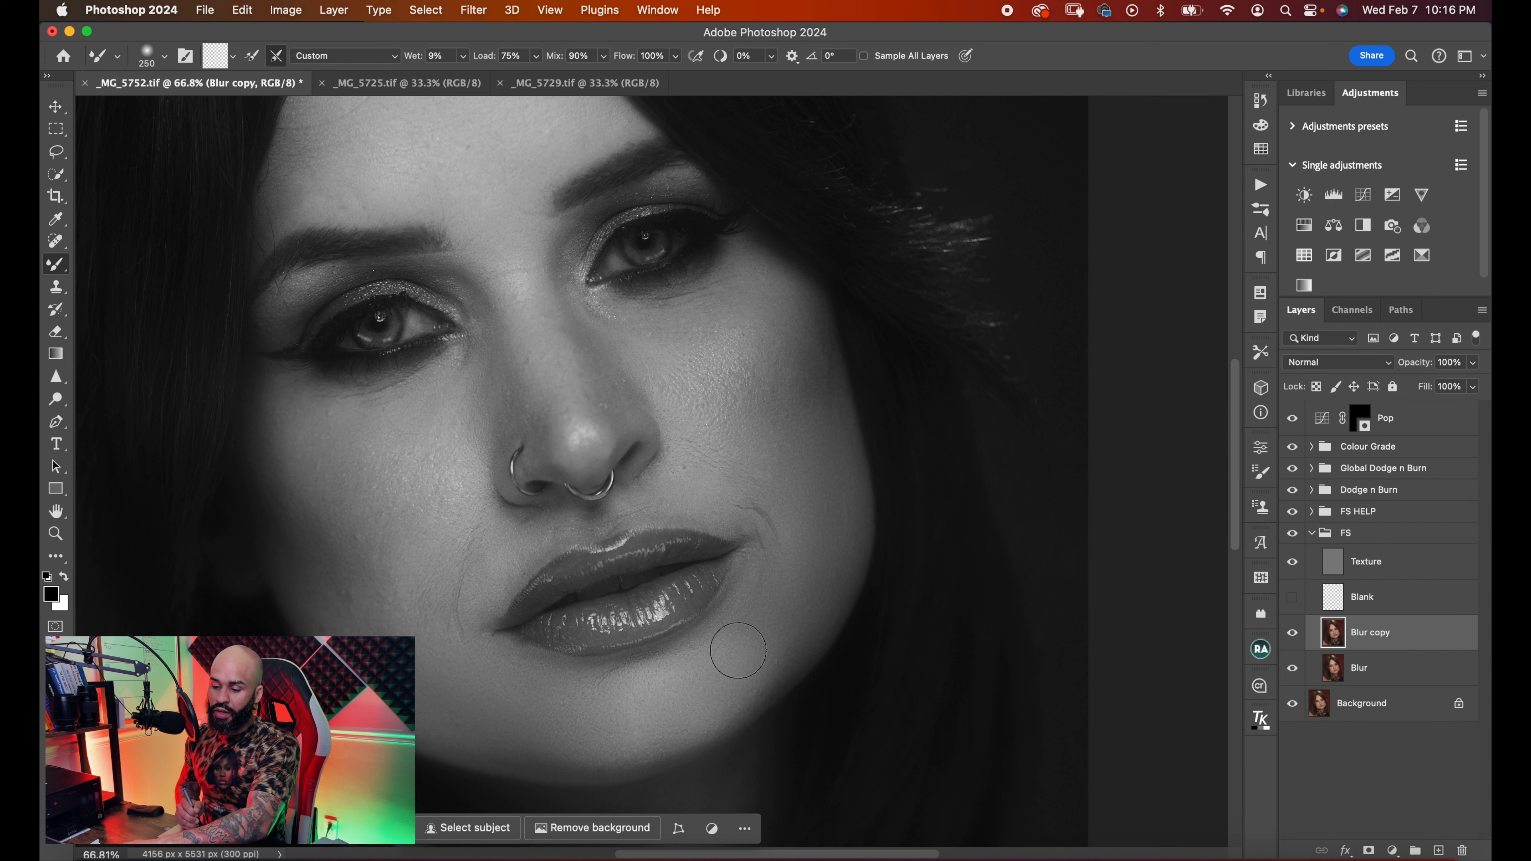
key(bracketright)
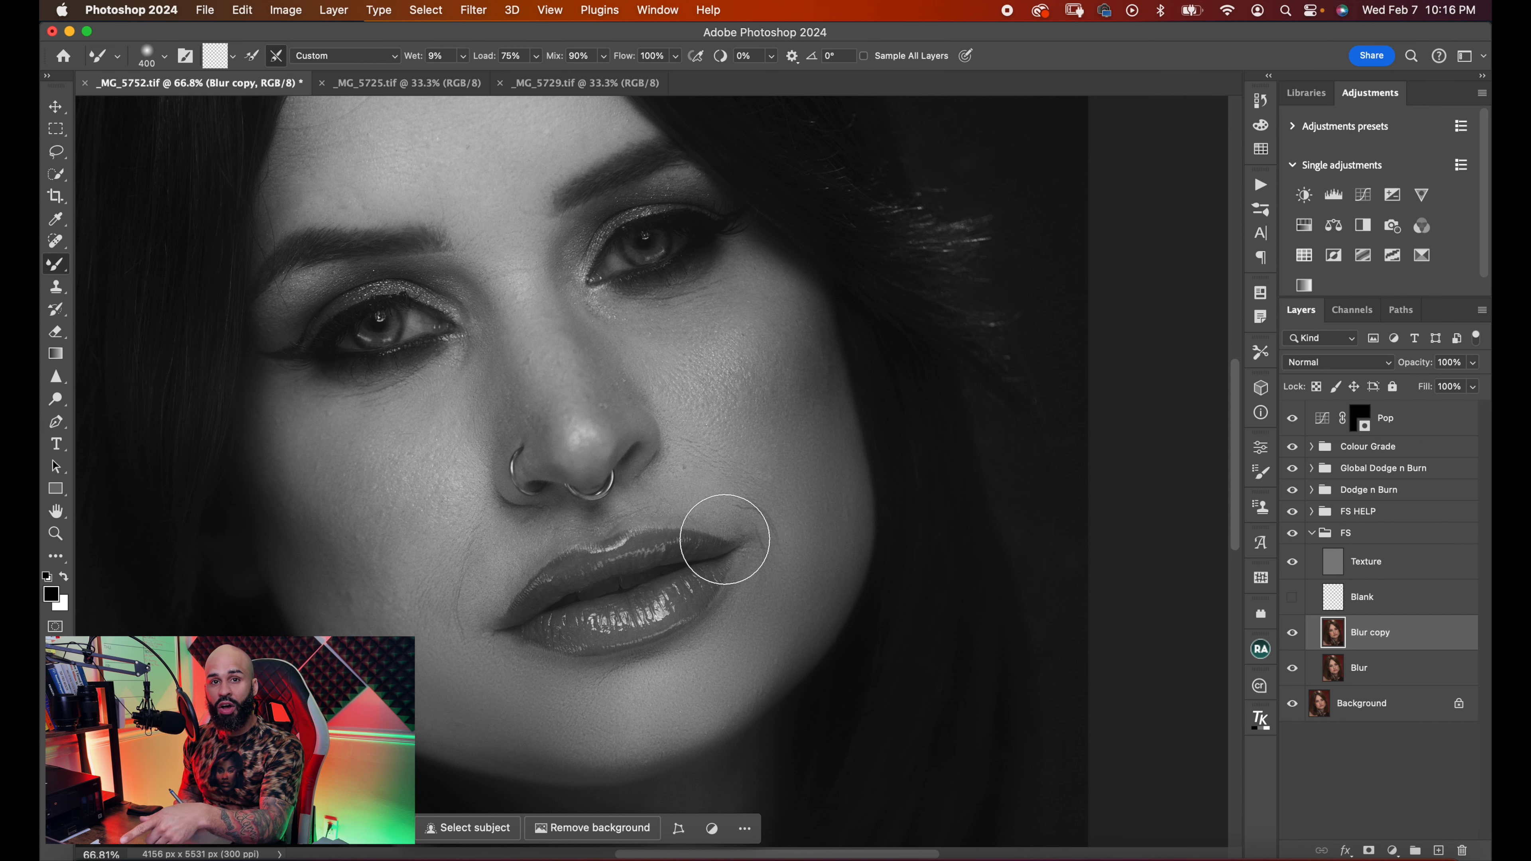
- Bring up the list of healing tools and return to the Mixer Brush Tool
scroll(615, 507, up, 2)
scroll(614, 507, left, 2)
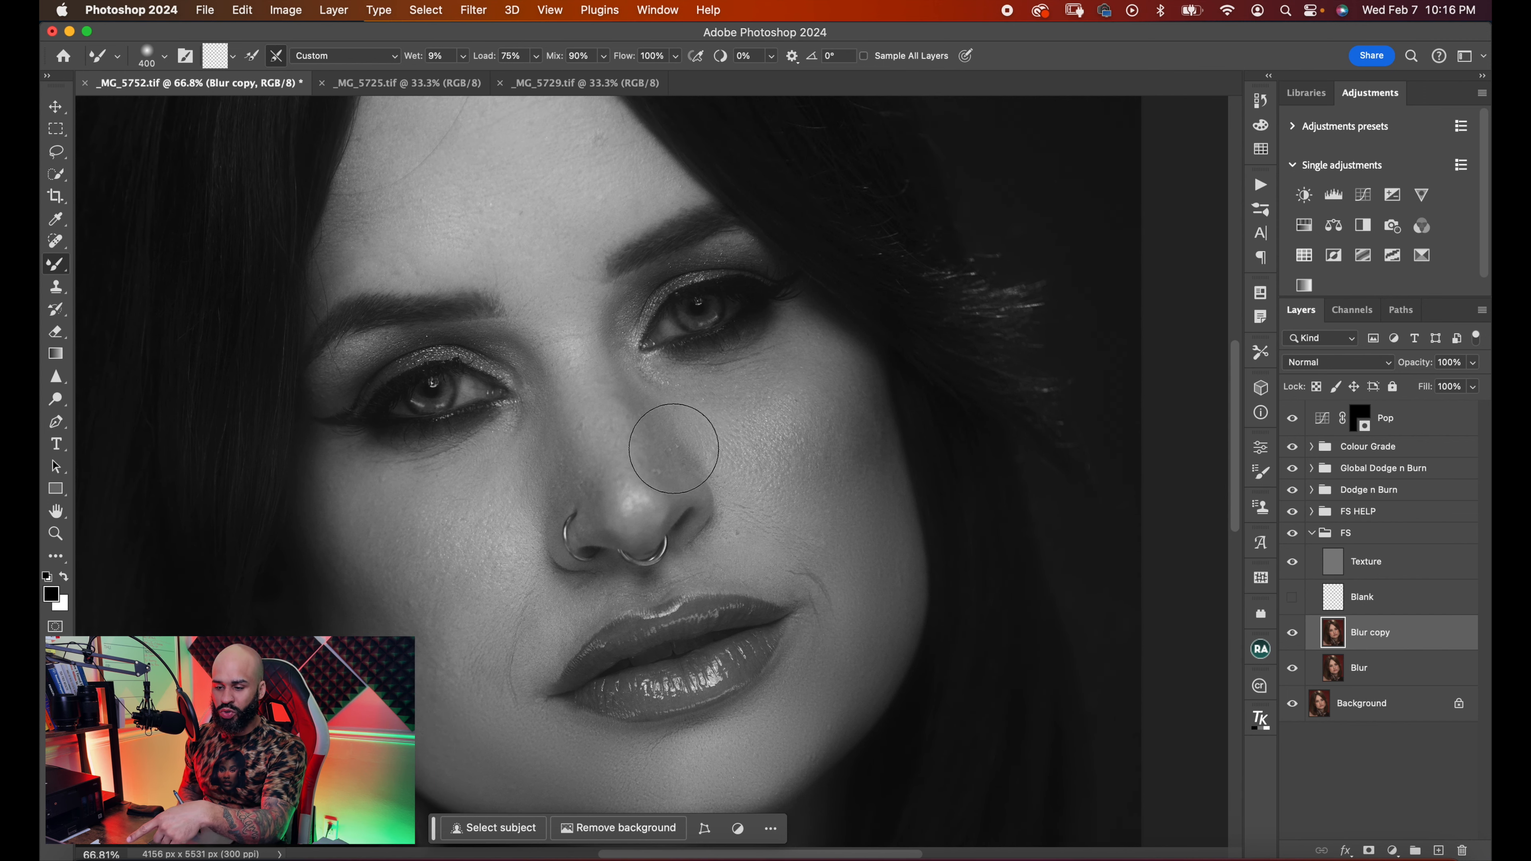
click(59, 244)
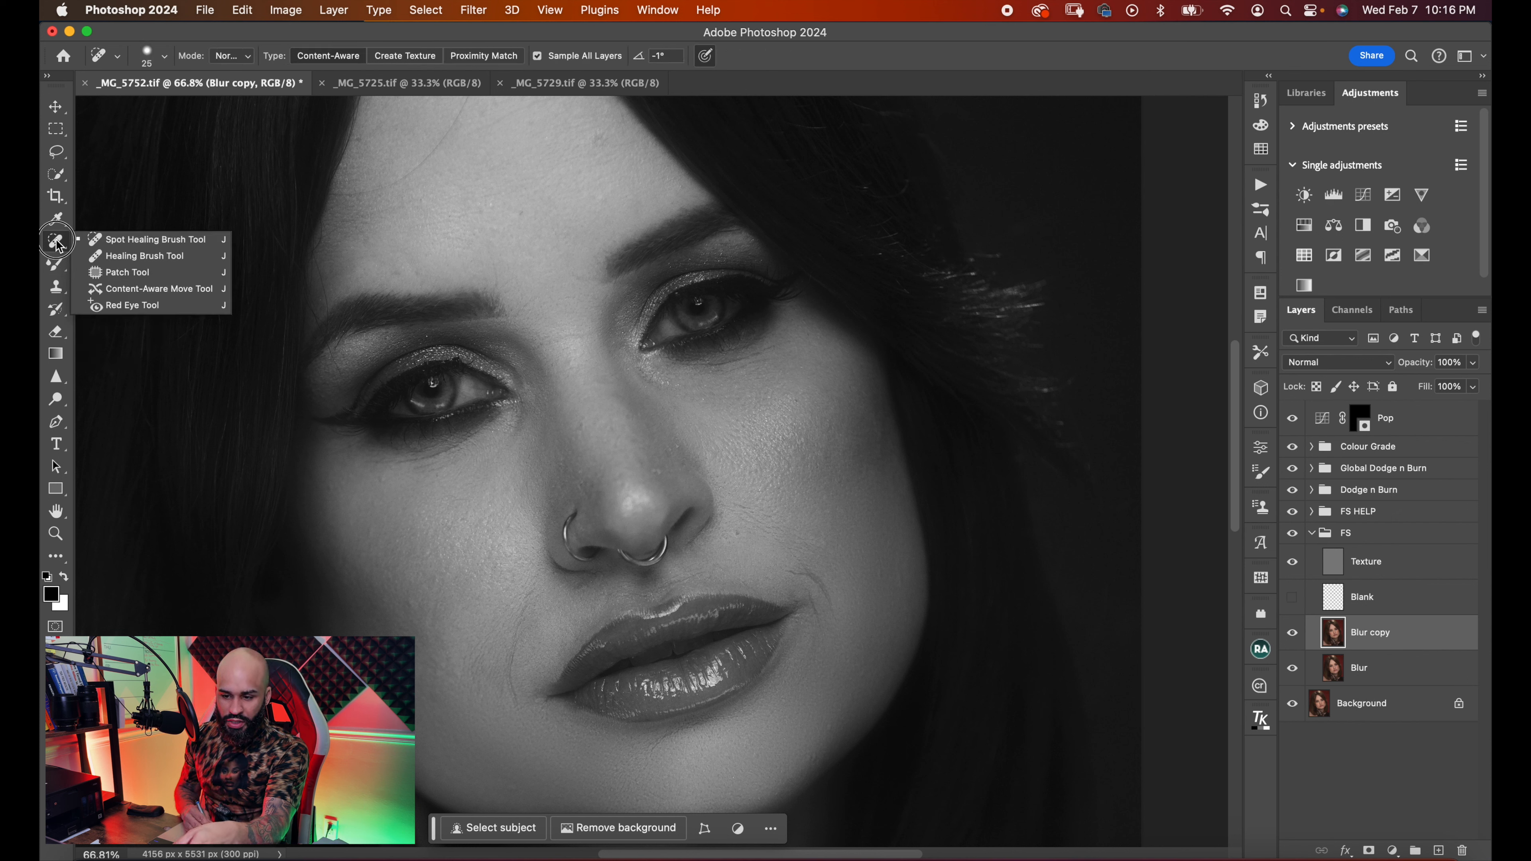
click(58, 268)
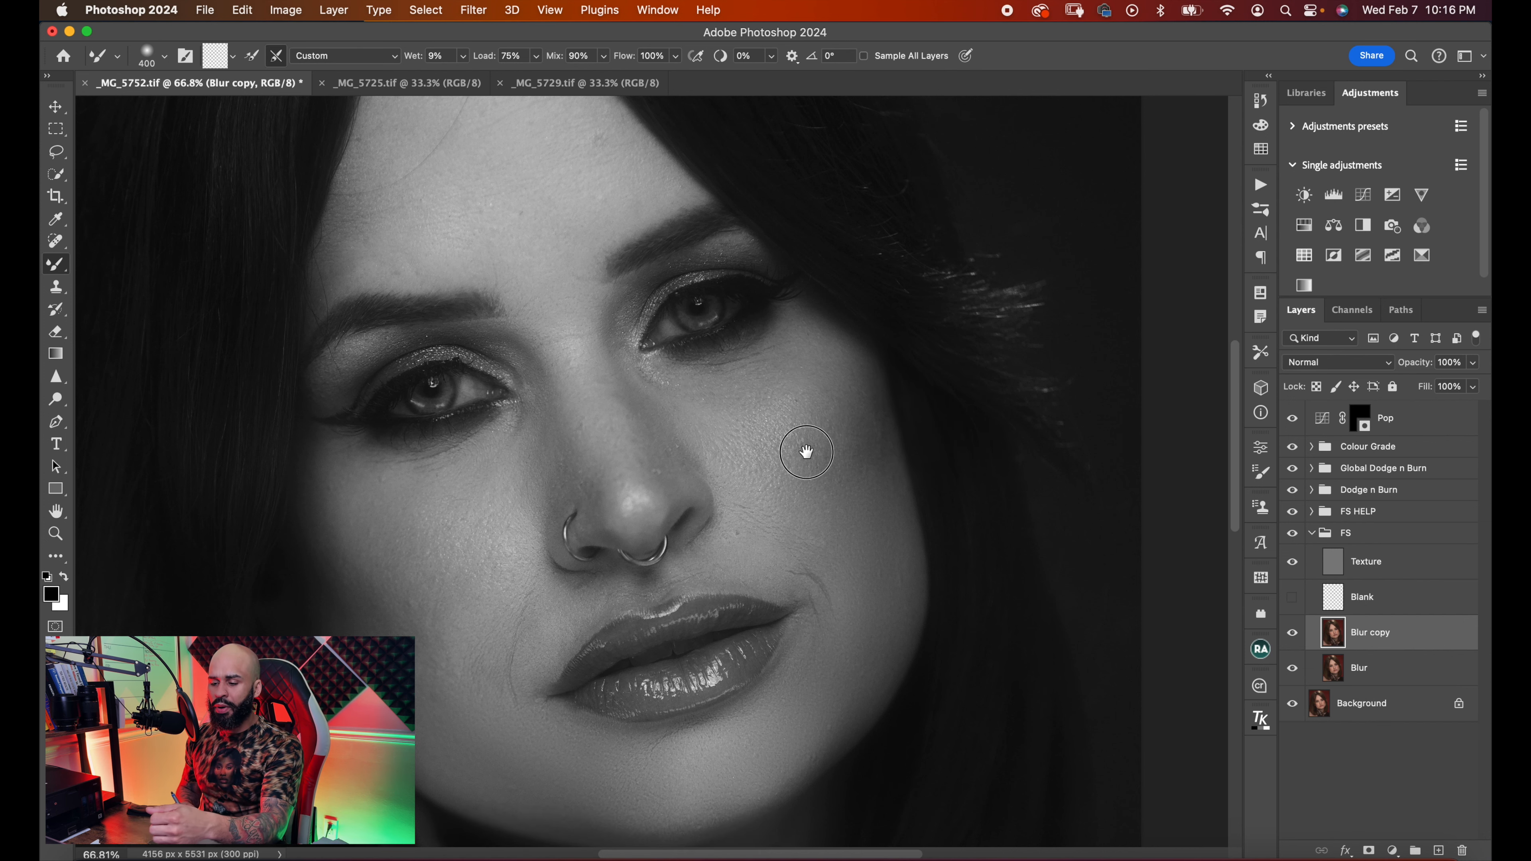
- Examine the tonal transitions across the cheek, nose and forehead in the black and white view
drag(803, 448, 823, 399)
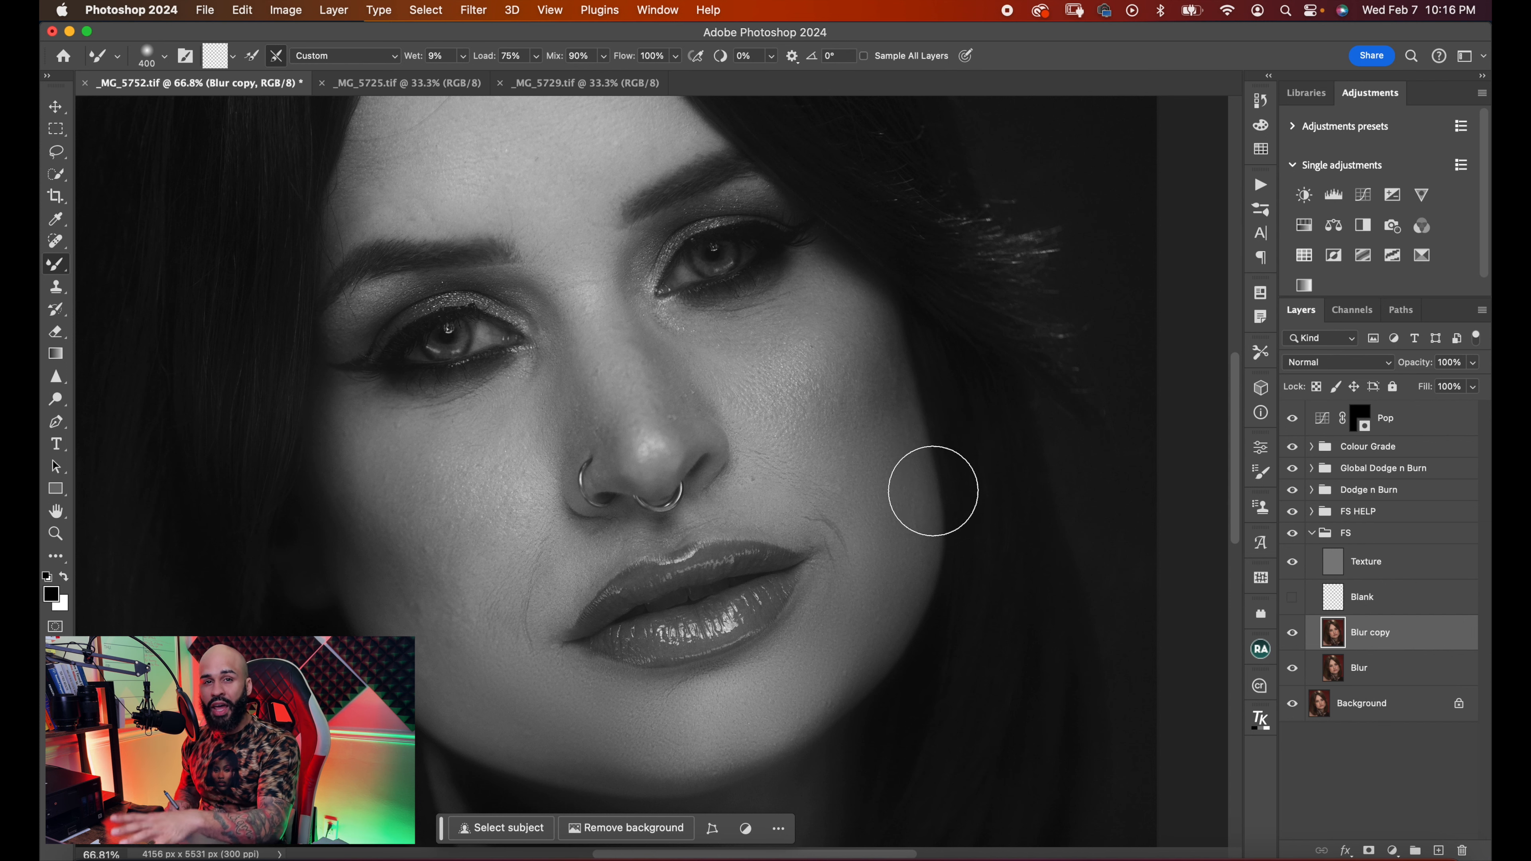
drag(791, 434, 823, 452)
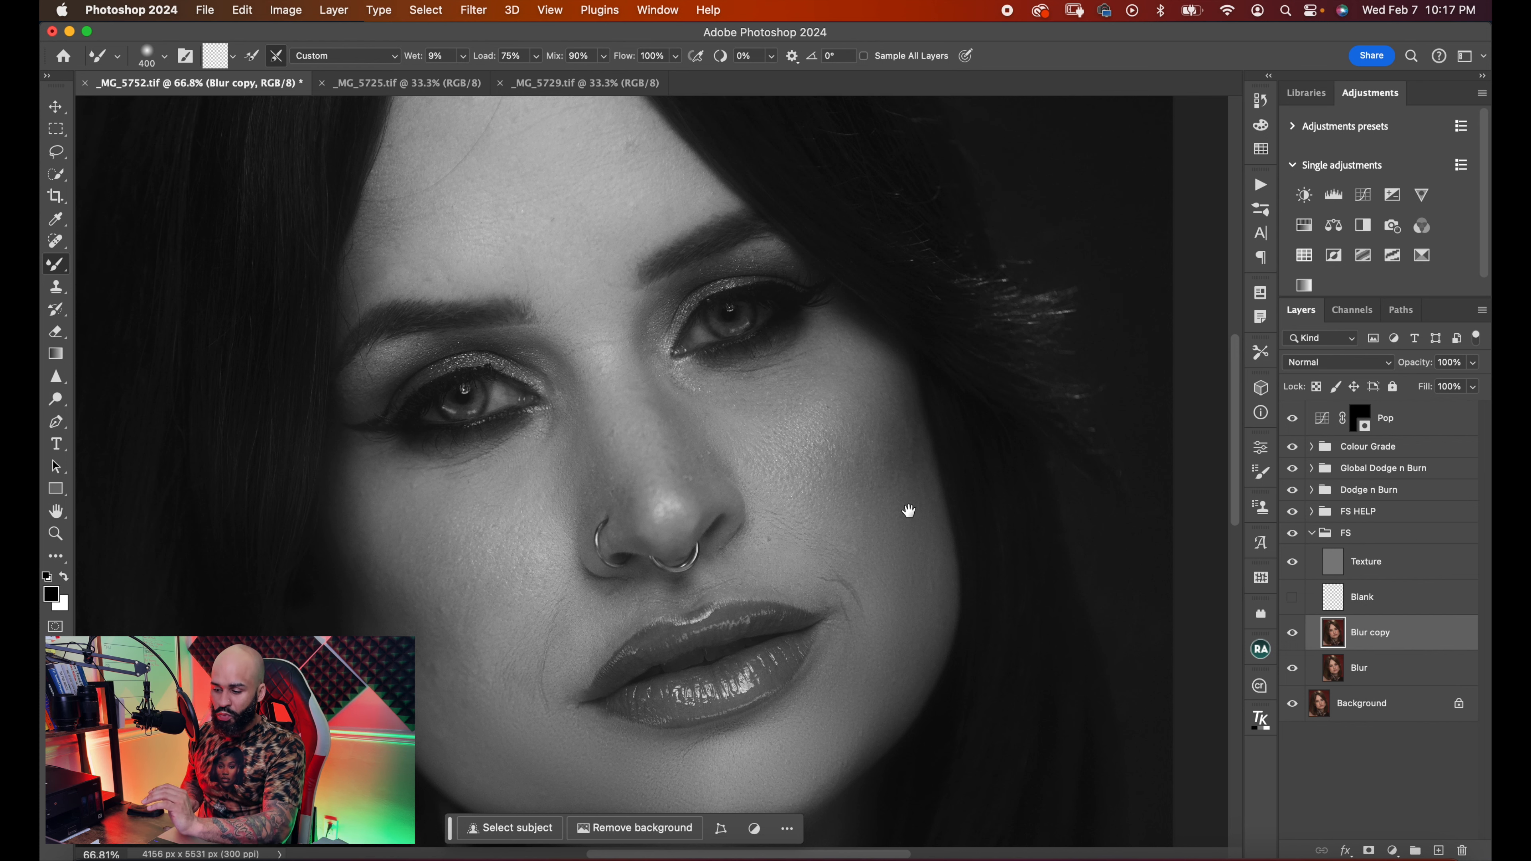
drag(919, 471, 916, 432)
mouse_move(775, 391)
mouse_down()
mouse_move(777, 433)
mouse_move(812, 463)
mouse_up()
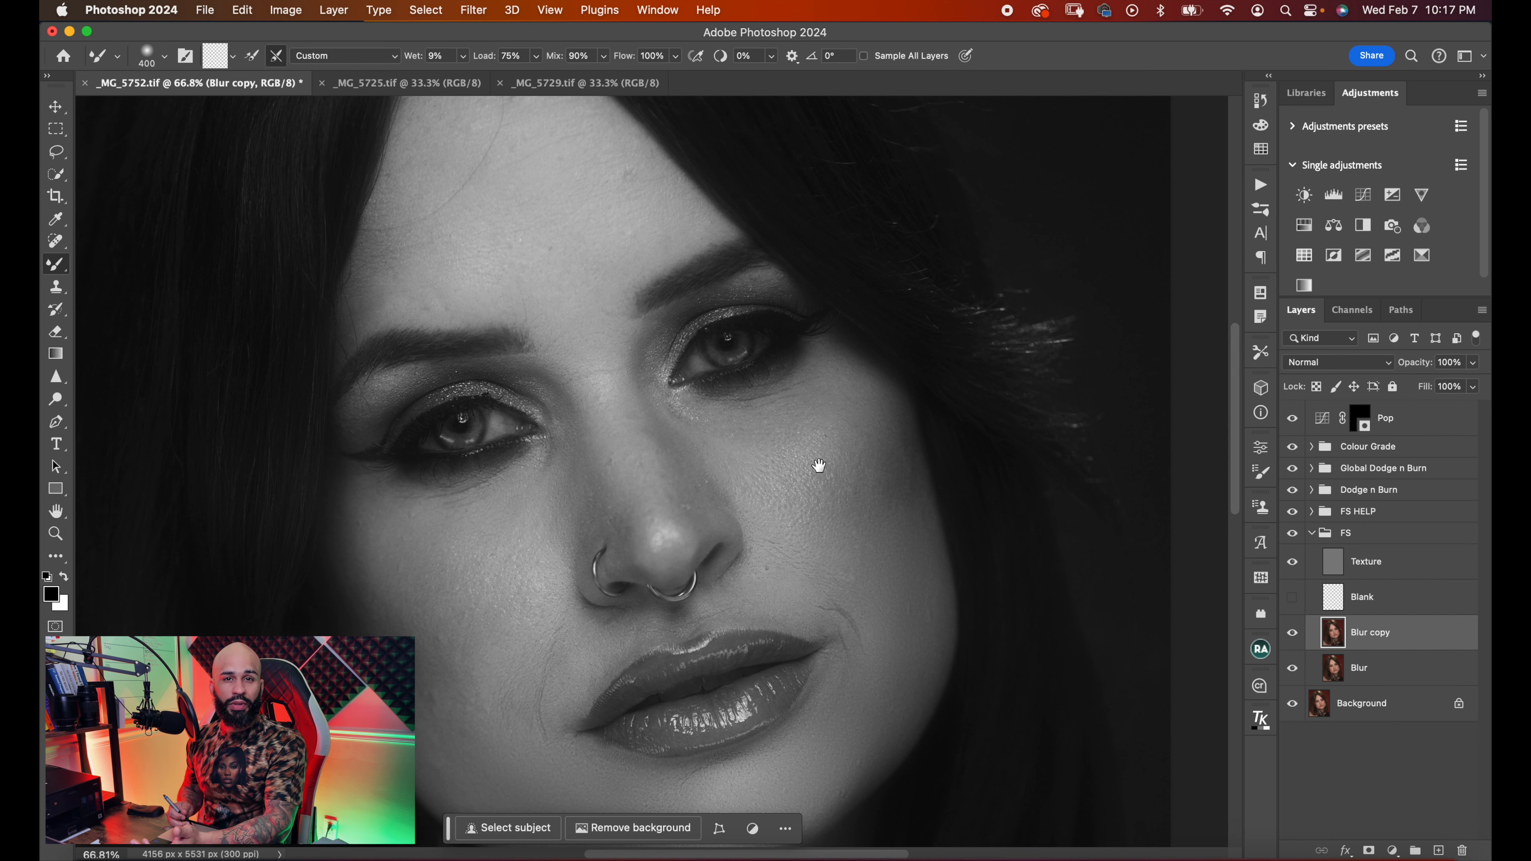
scroll(809, 489, down, 3)
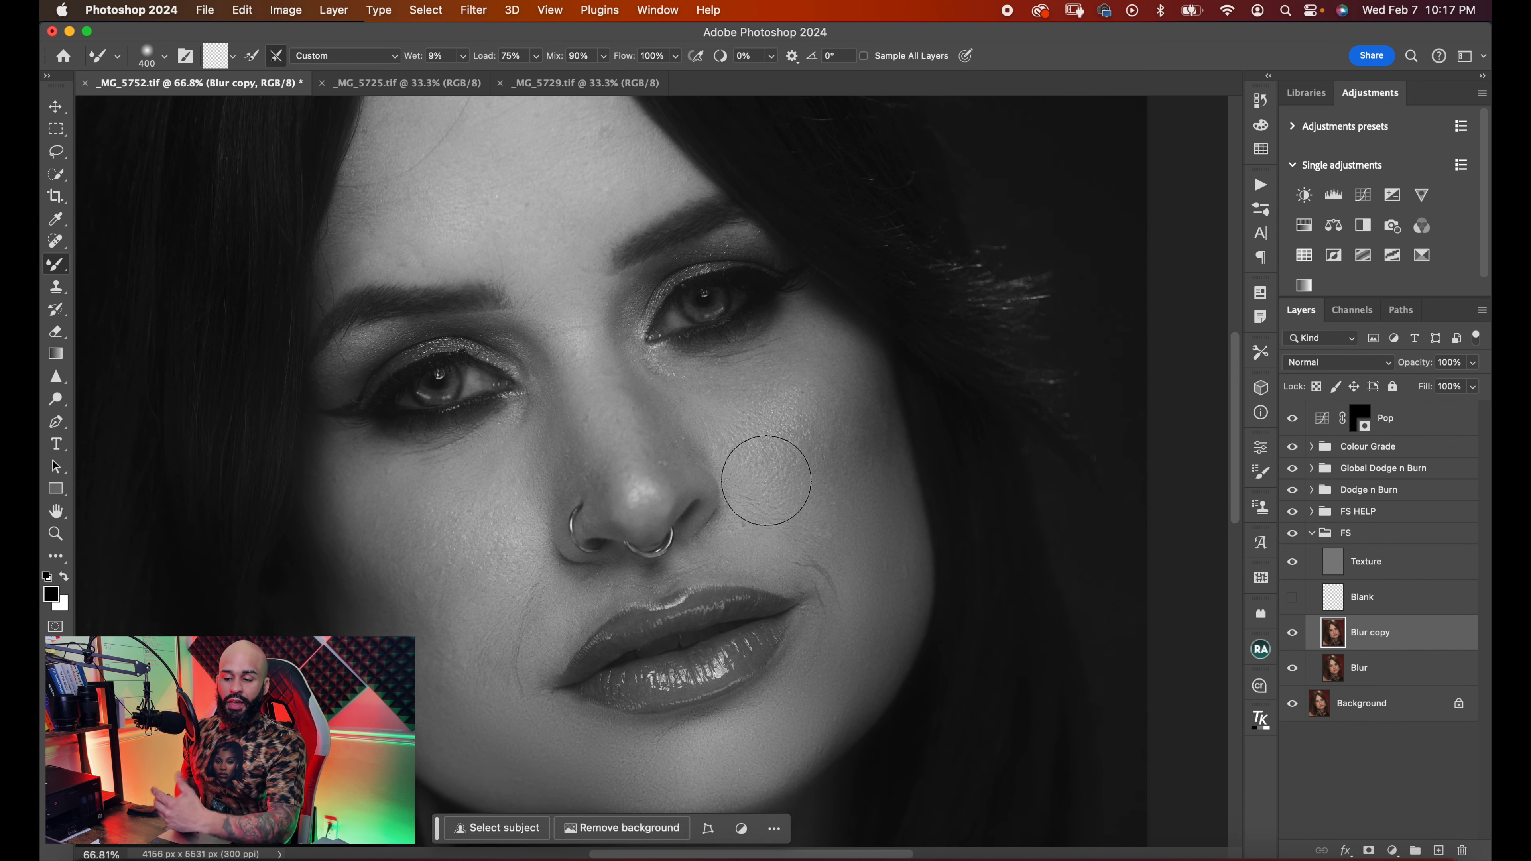
scroll(798, 445, up, 3)
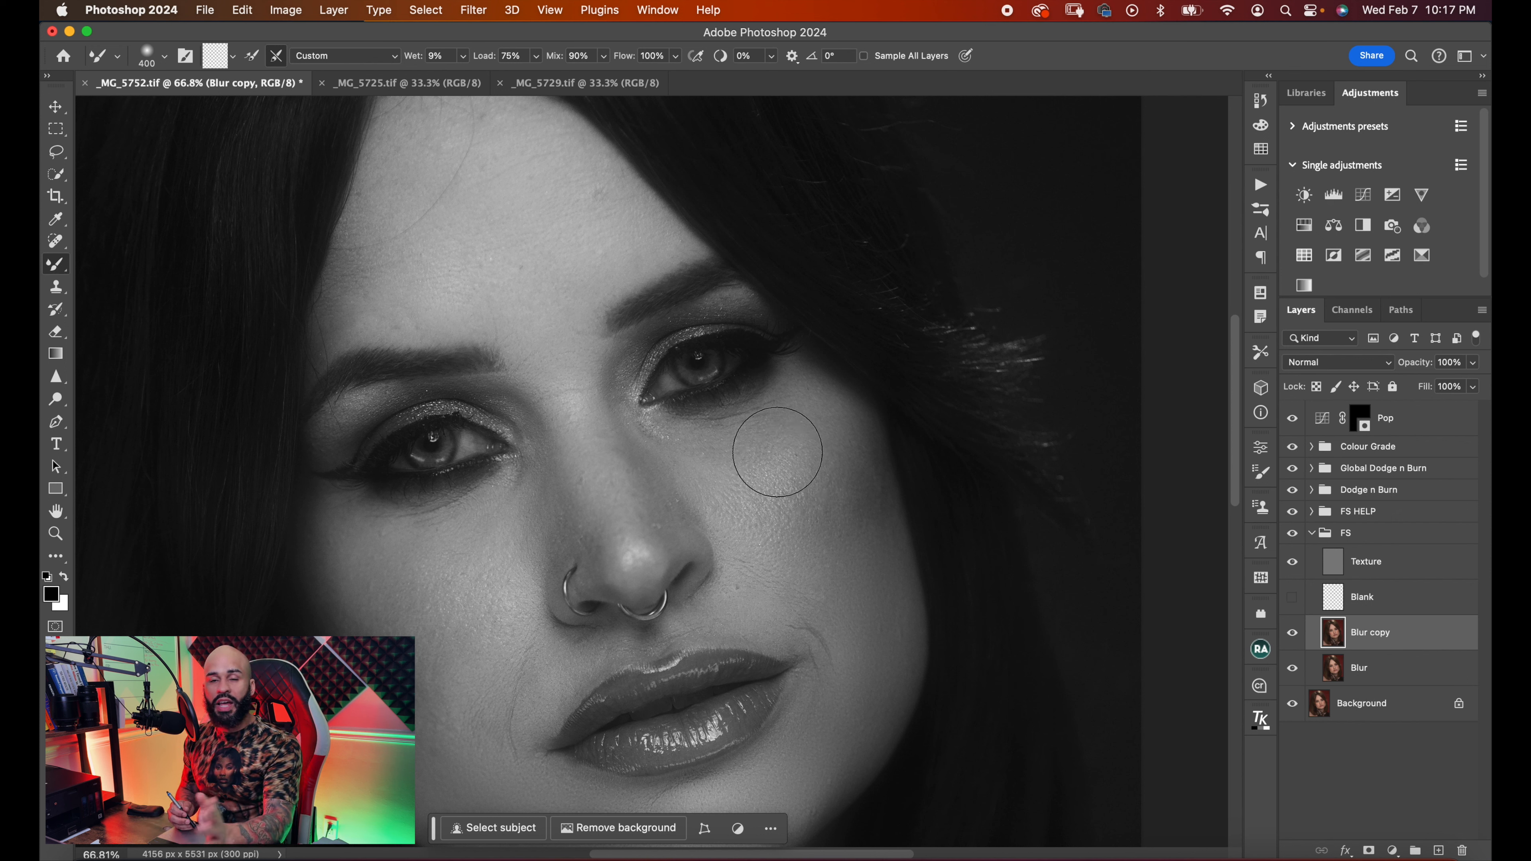
scroll(777, 432, down, 2)
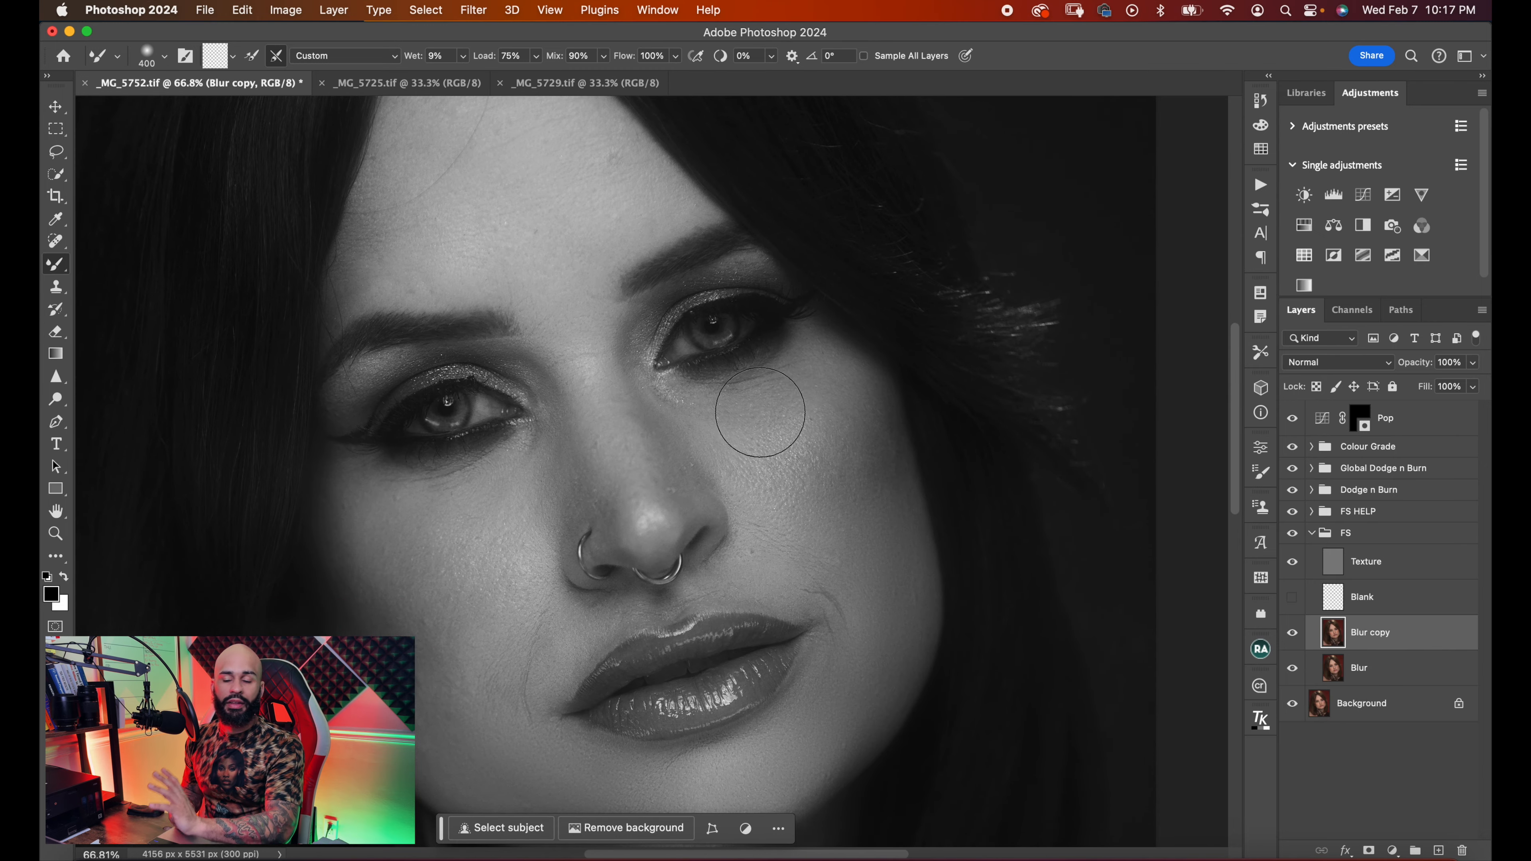
drag(778, 477, 792, 451)
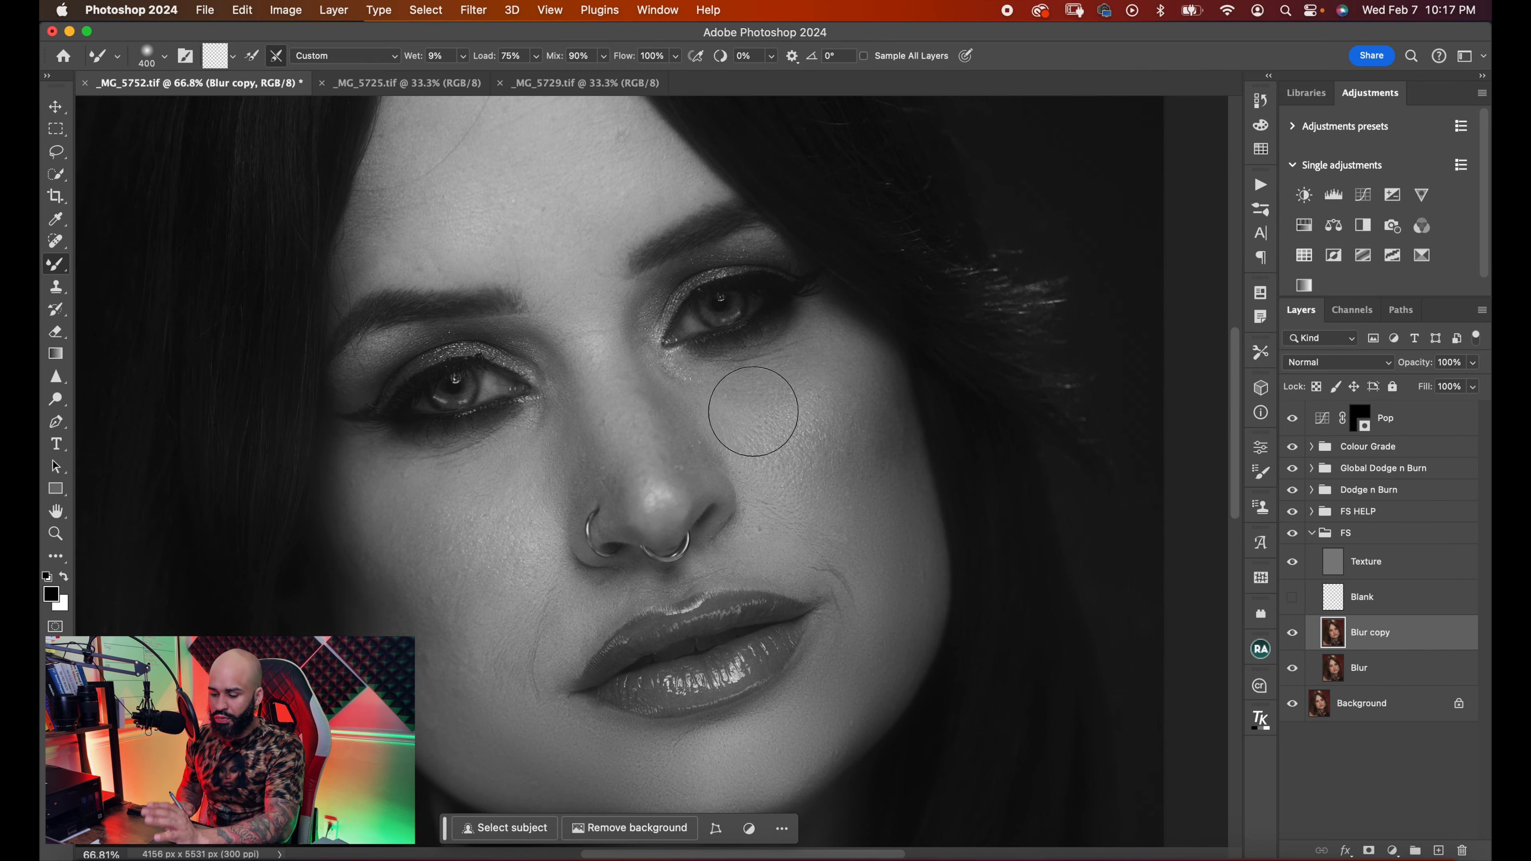
- Smooth the tones on the chin and lower jaw beneath the lips with the Mixer Brush, using sizes between 175 and 300
drag(572, 535, 589, 530)
key(bracketleft)
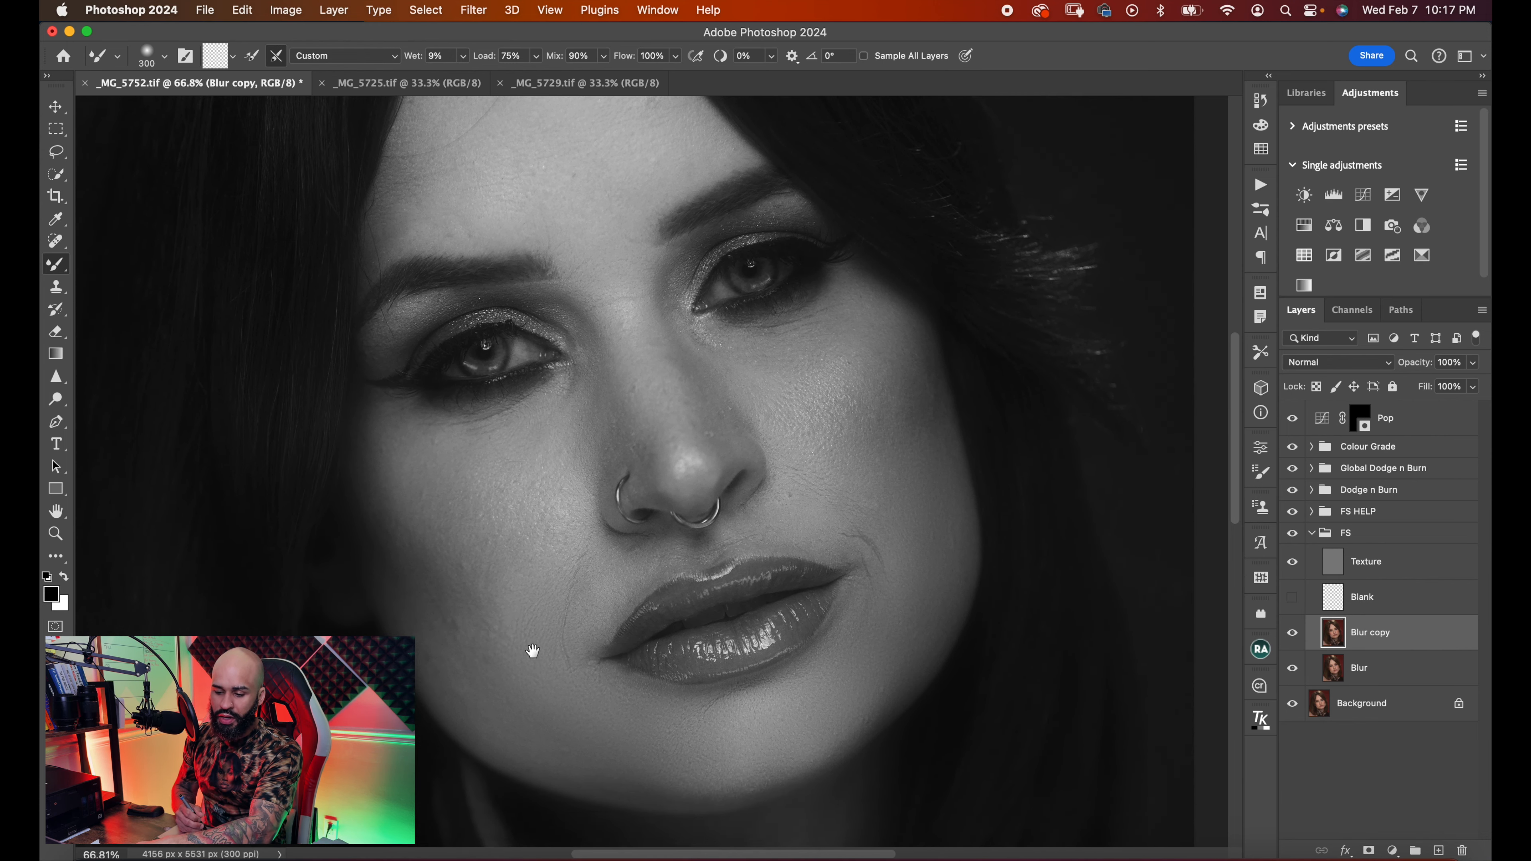
key(bracketright)
key(bracketright)
drag(518, 678, 541, 592)
key(bracketleft)
key(bracketleft)
key(bracketleft)
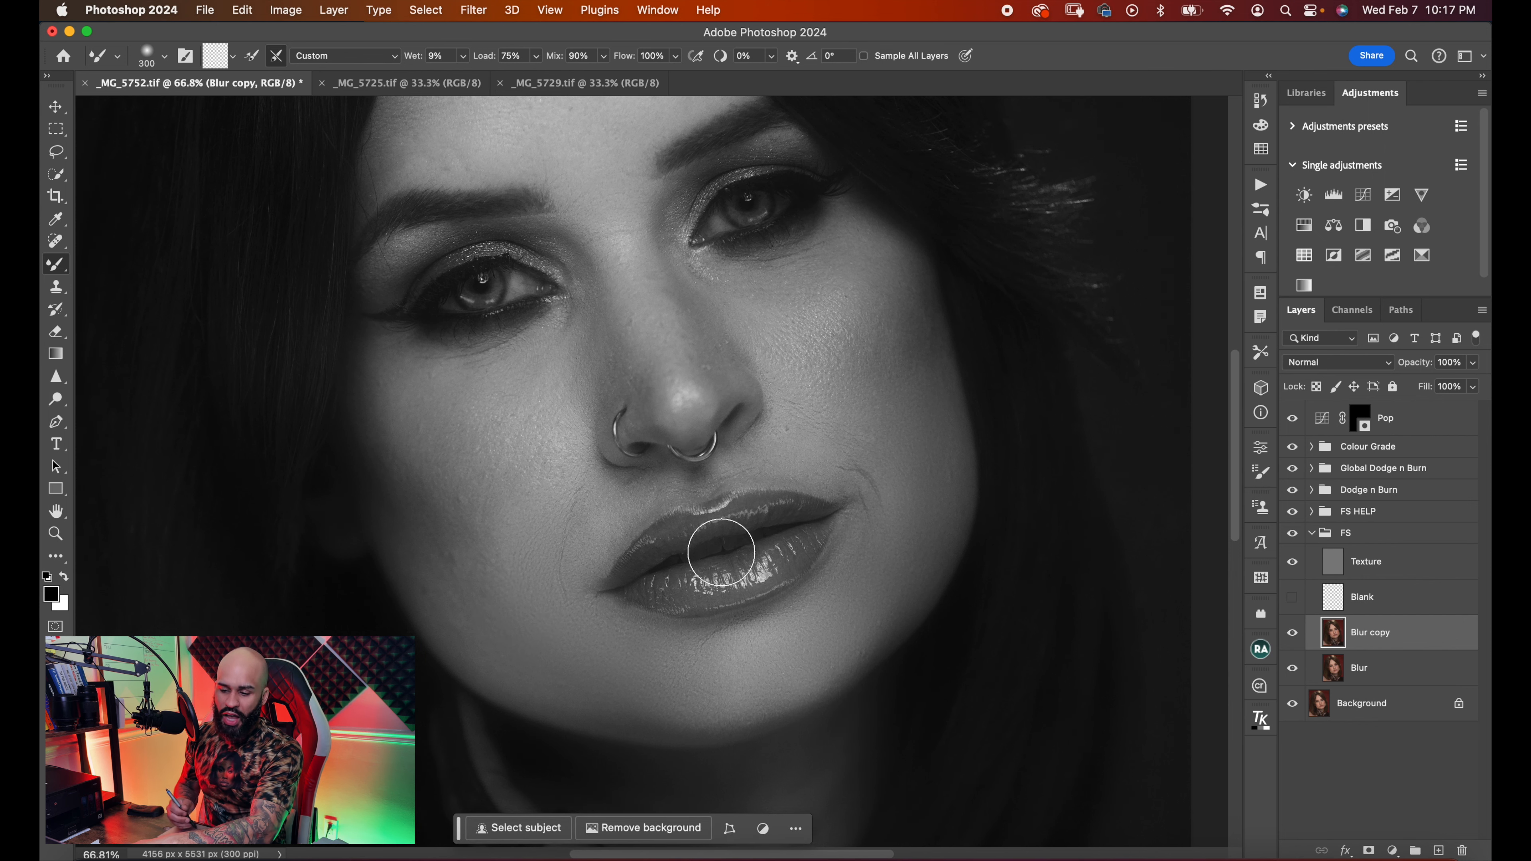
key(bracketleft)
key(bracketleft)
key(bracketleft)
key(bracketleft)
key(bracketleft)
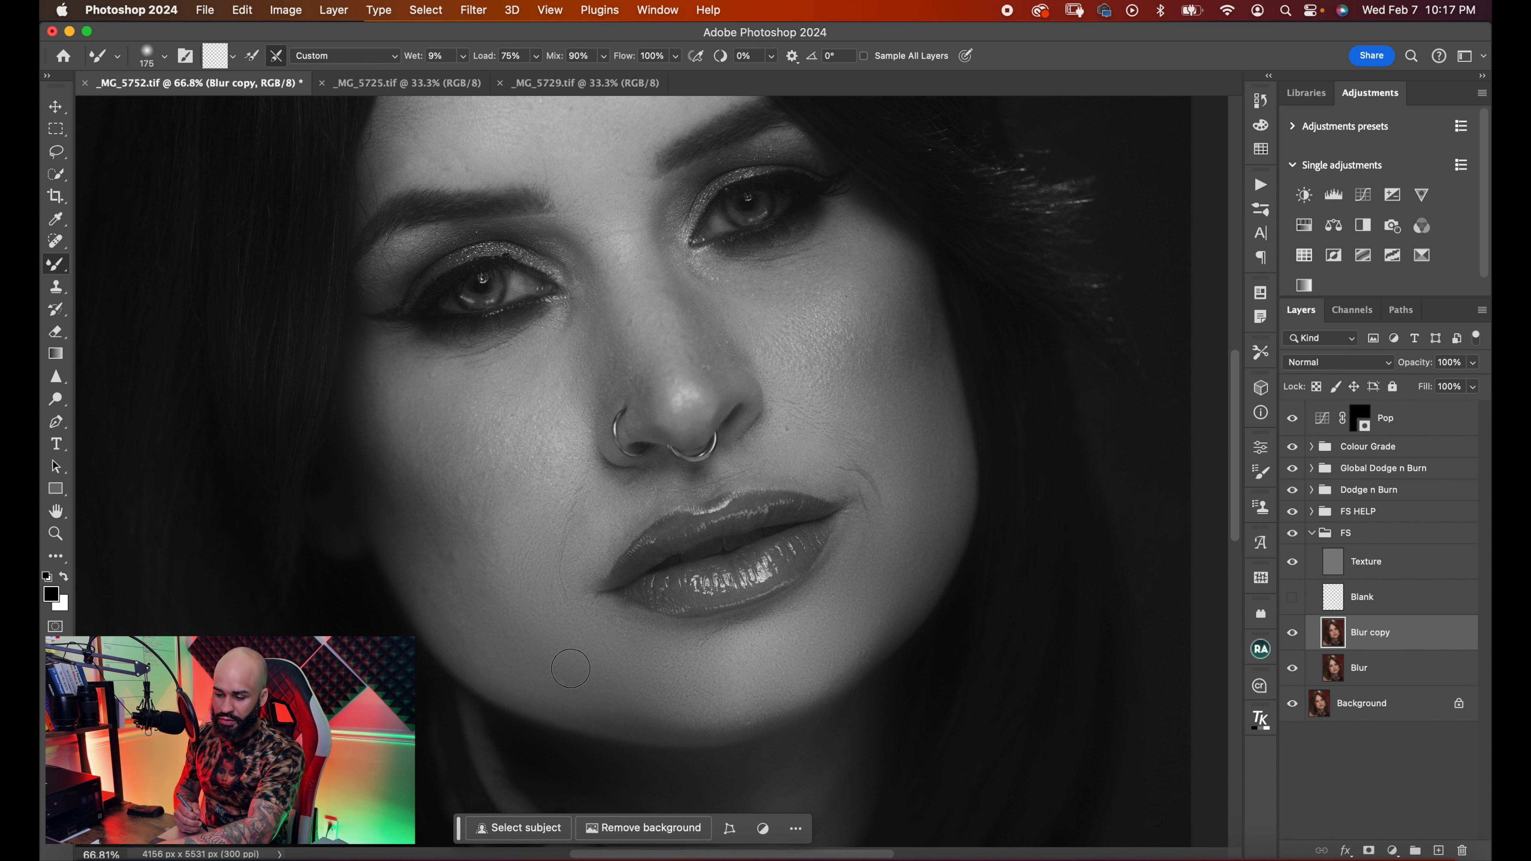
key(bracketright)
key(bracketright)
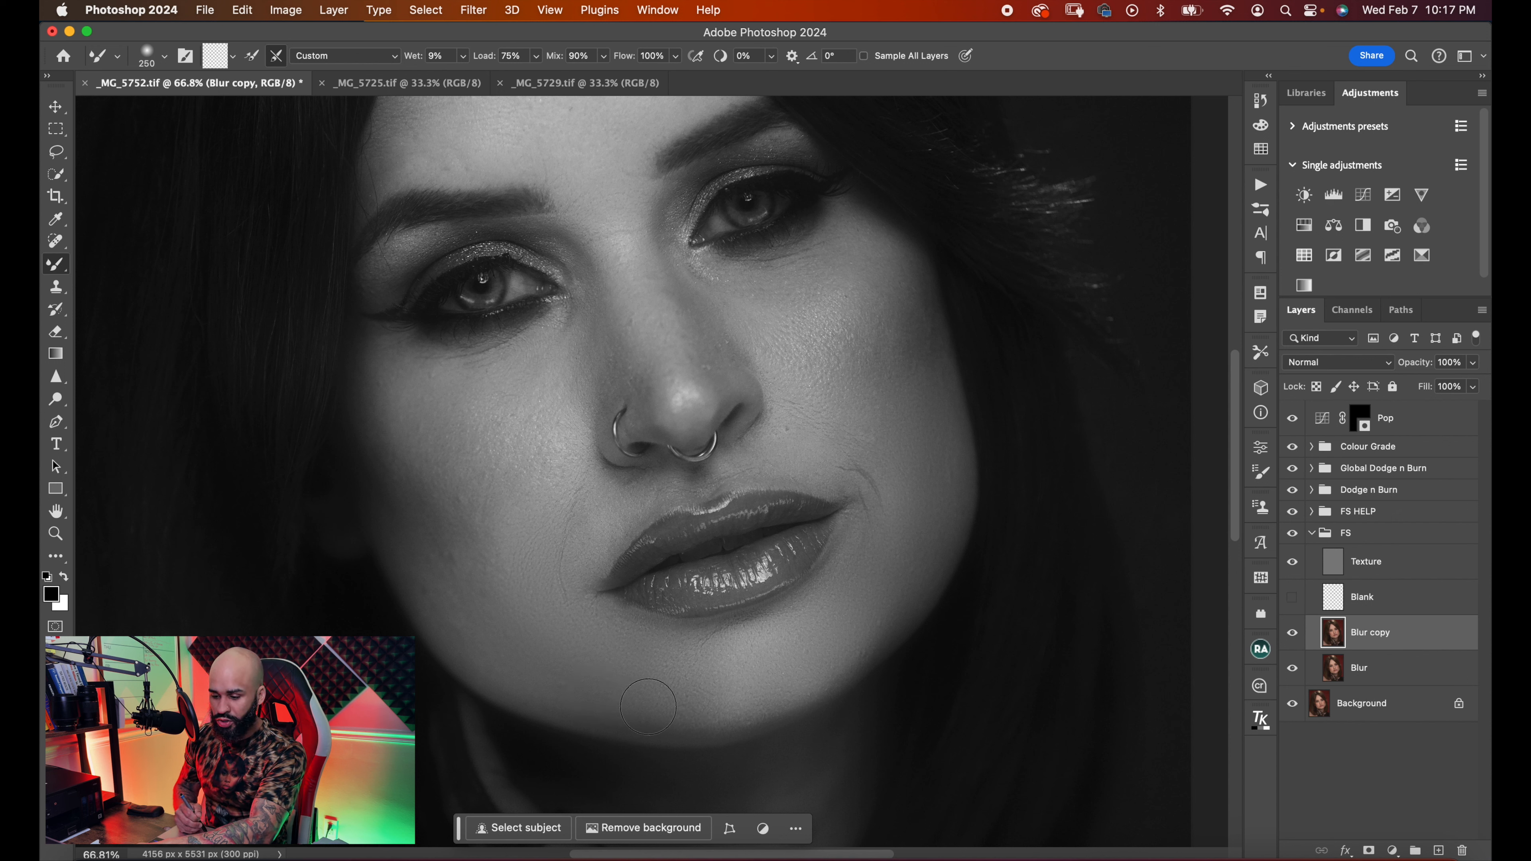
- Blend the shadow transition on the outer cheek on the nostril-ring side with the Mixer Brush, varying its size from 250 to 600
key(bracketright)
key(bracketright)
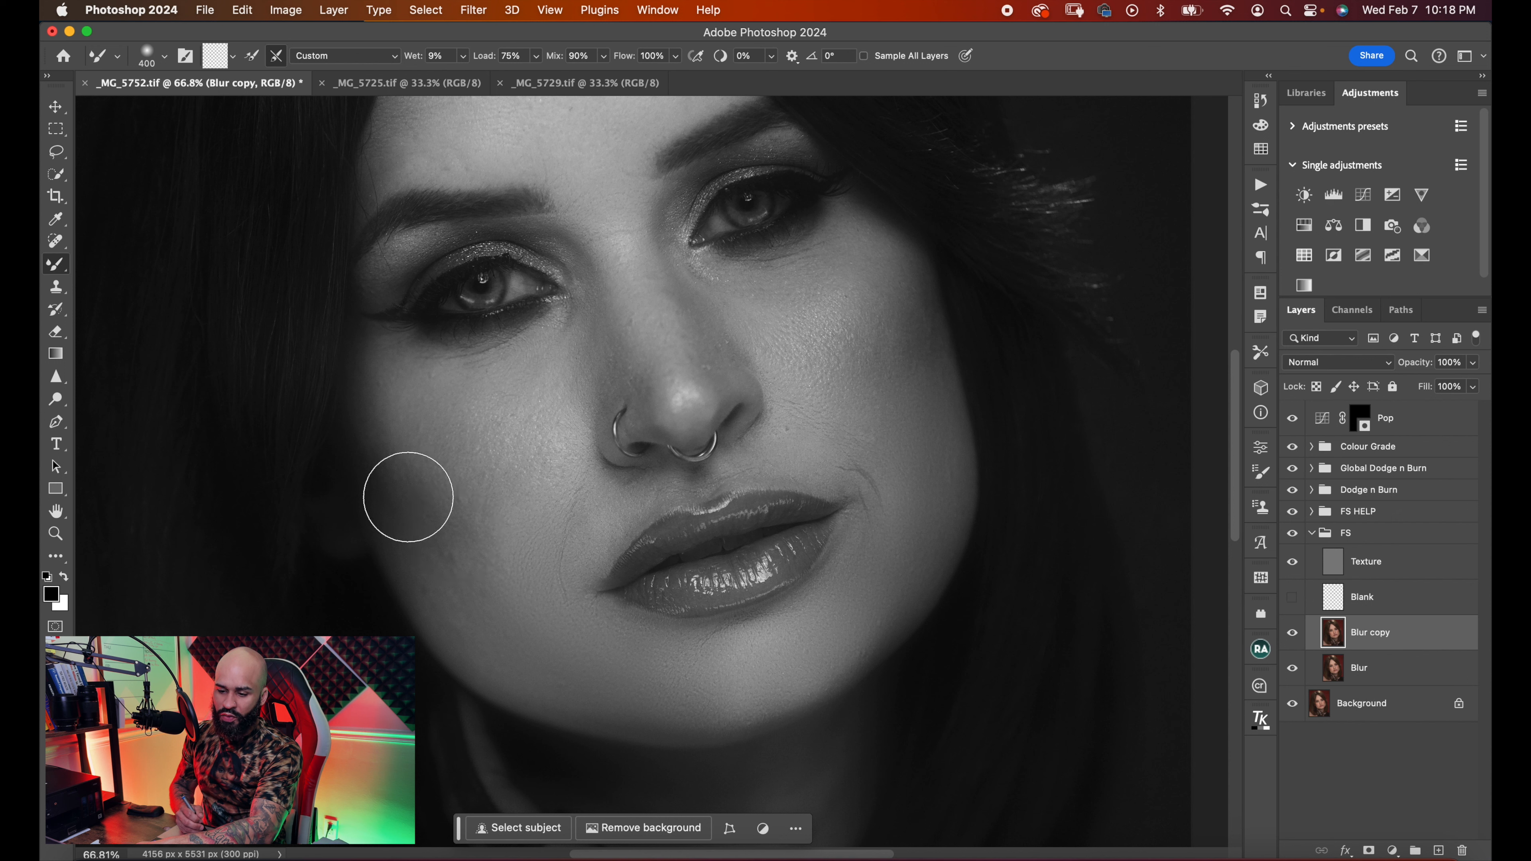
key(bracketleft)
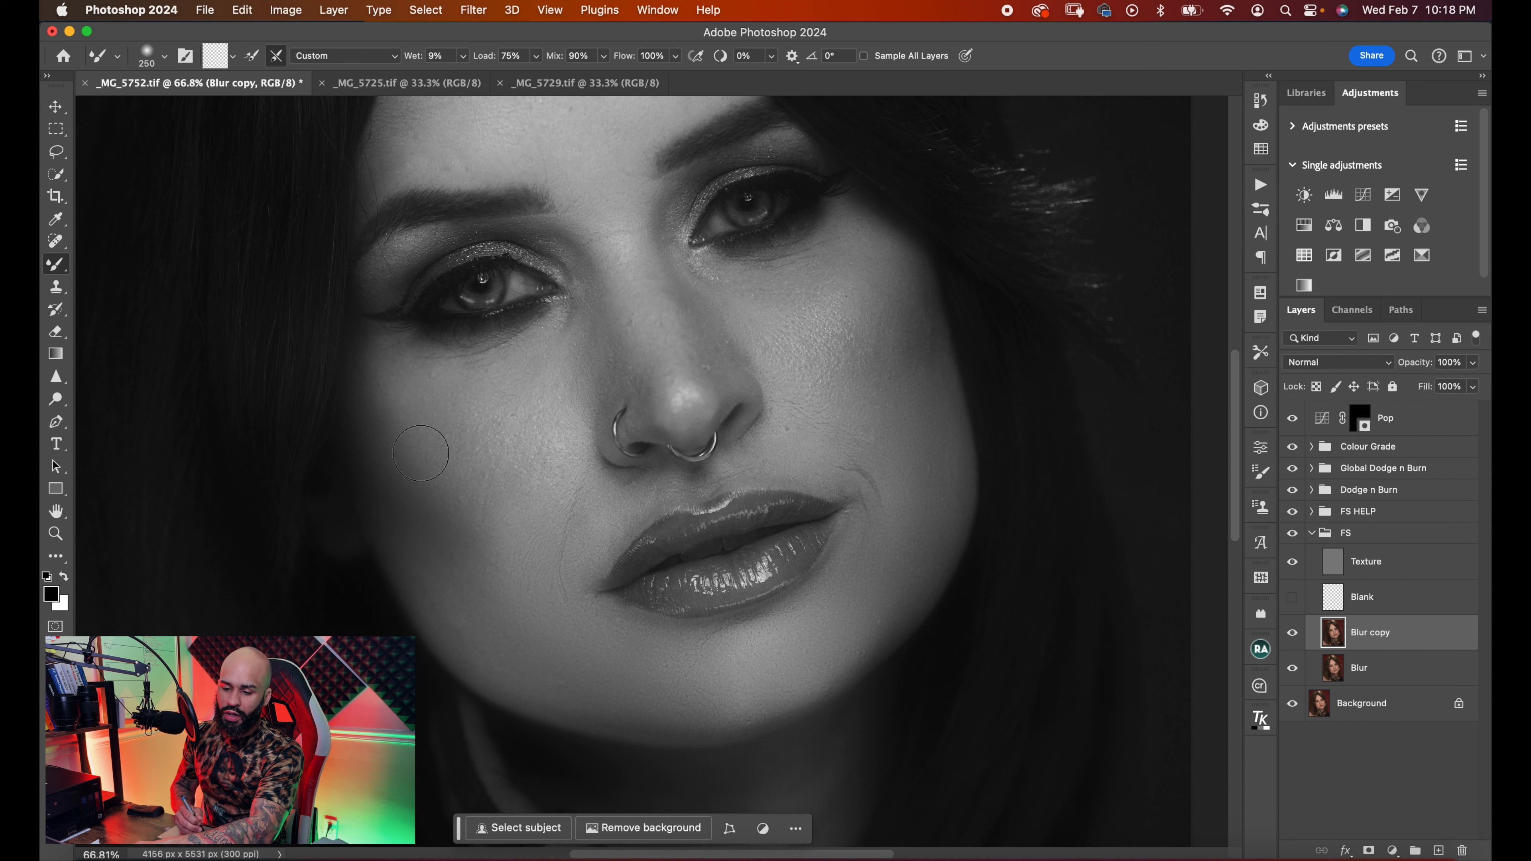
key(bracketright)
key(bracketright)
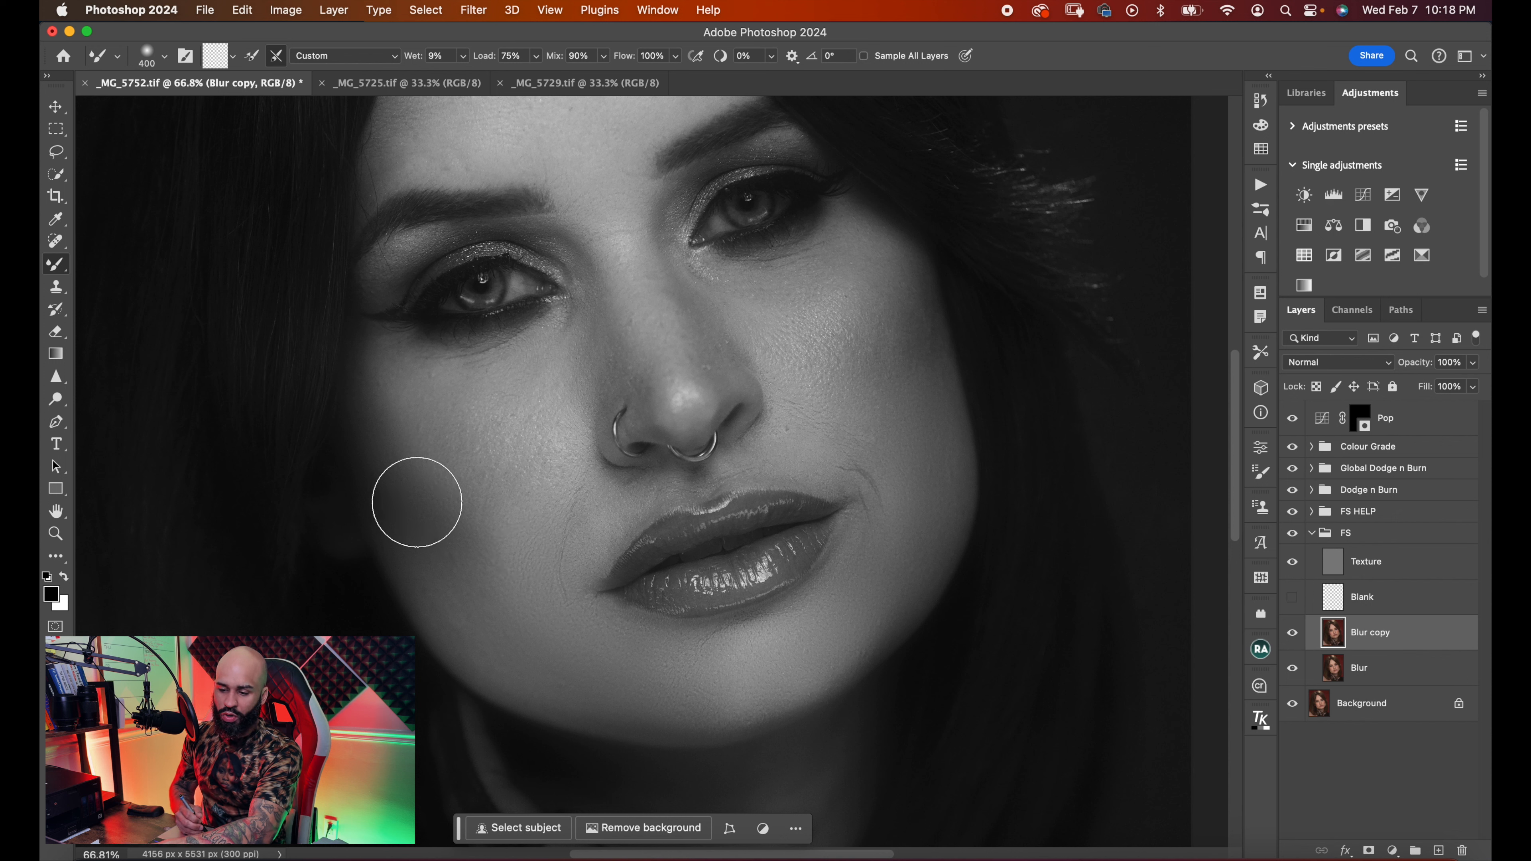
key(bracketleft)
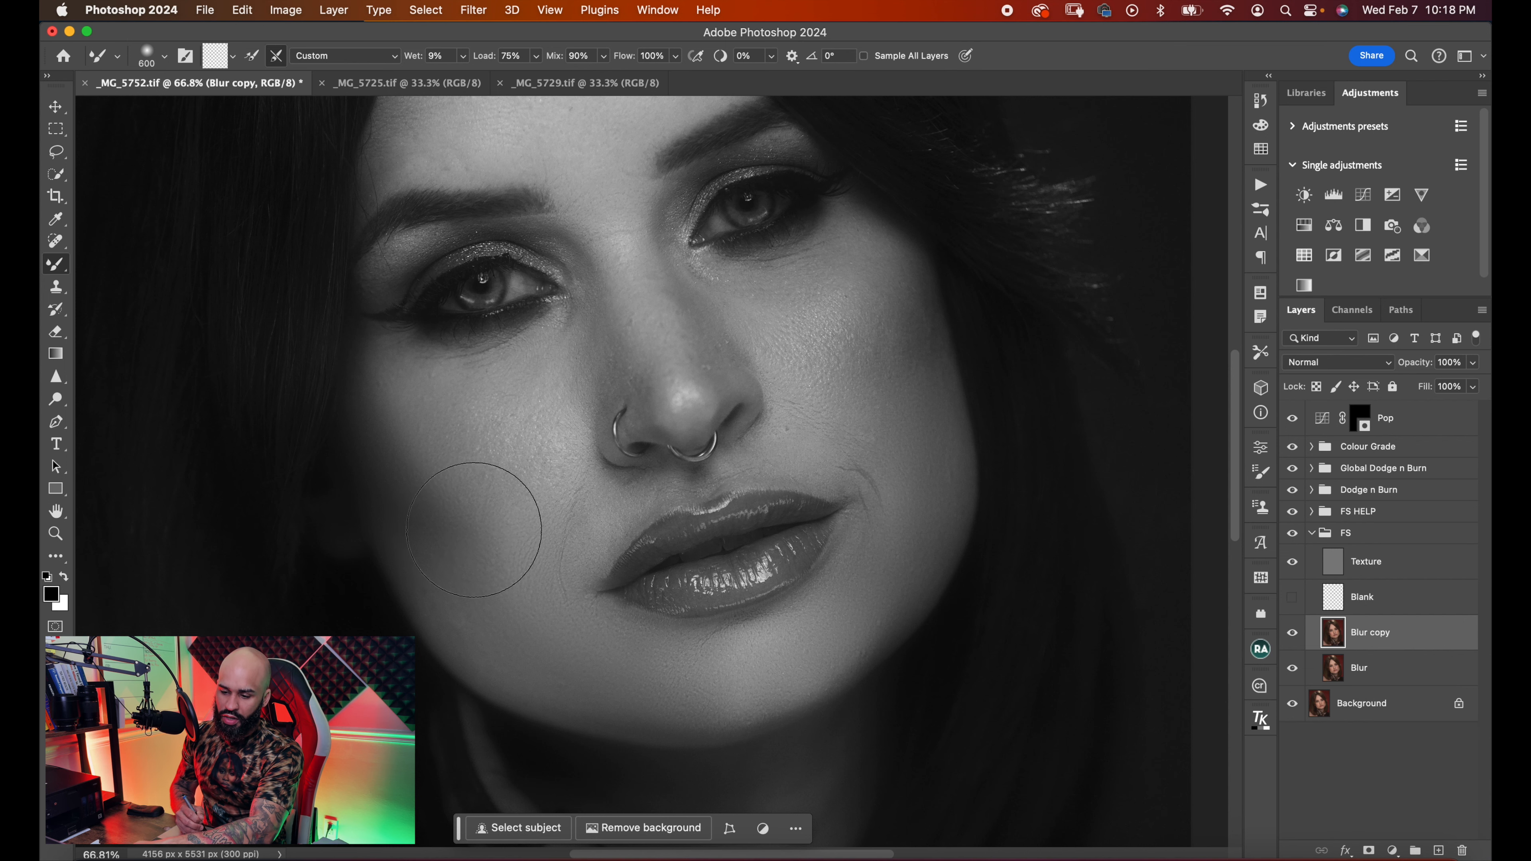
key(bracketleft)
key(bracketright)
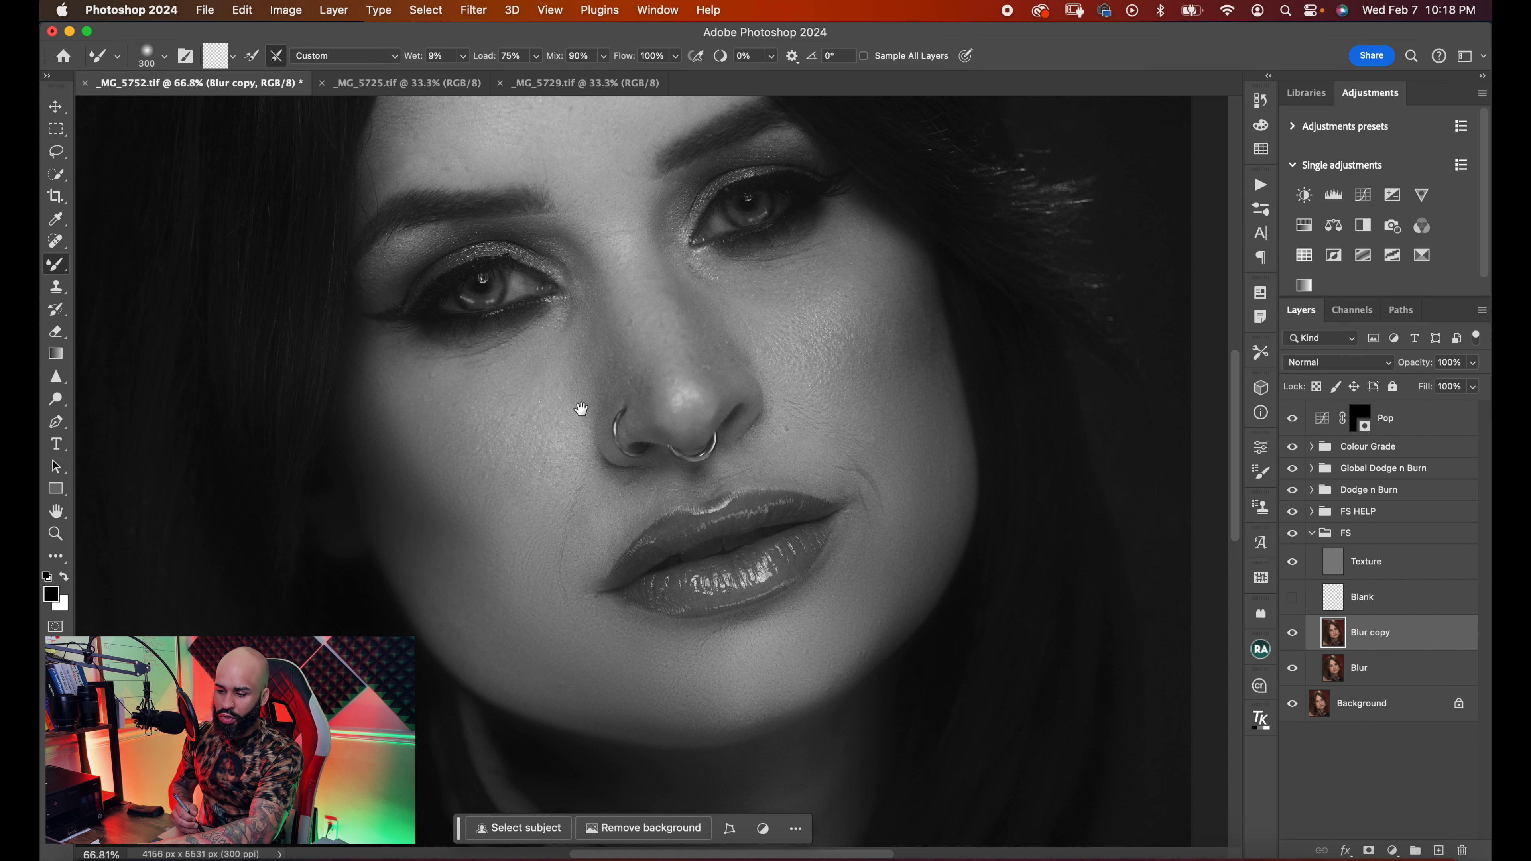
- Blend the shadow edge on the opposite outer cheek with the Mixer Brush, using sizes between 200 and 300
mouse_move(615, 433)
mouse_down()
mouse_move(578, 502)
mouse_move(529, 501)
mouse_up()
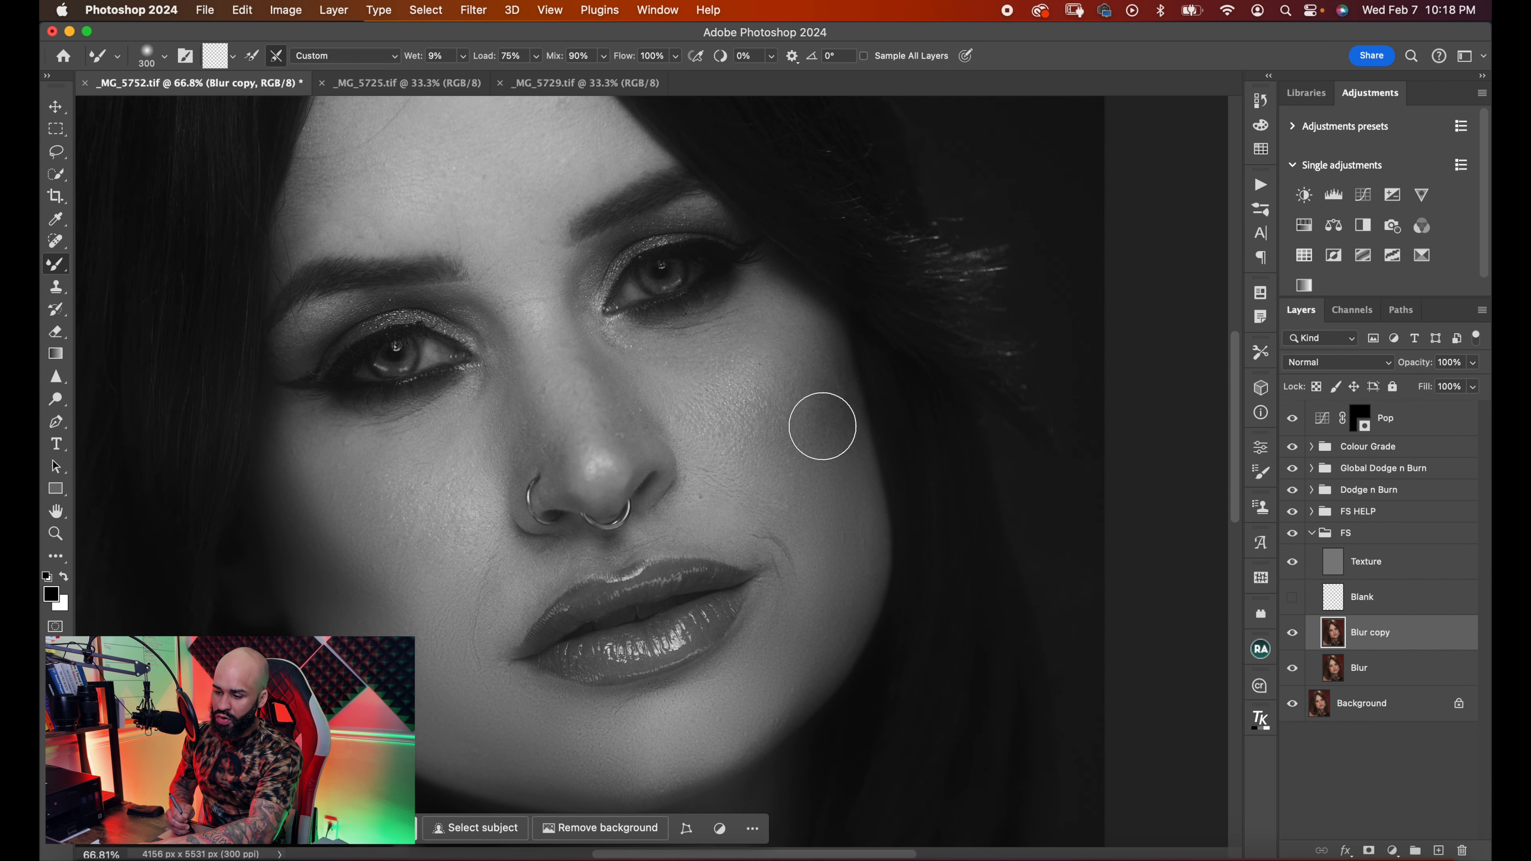
key(bracketleft)
key(bracketleft)
key(bracketleft)
key(bracketright)
key(bracketright)
key(bracketright)
key(bracketright)
key(bracketright)
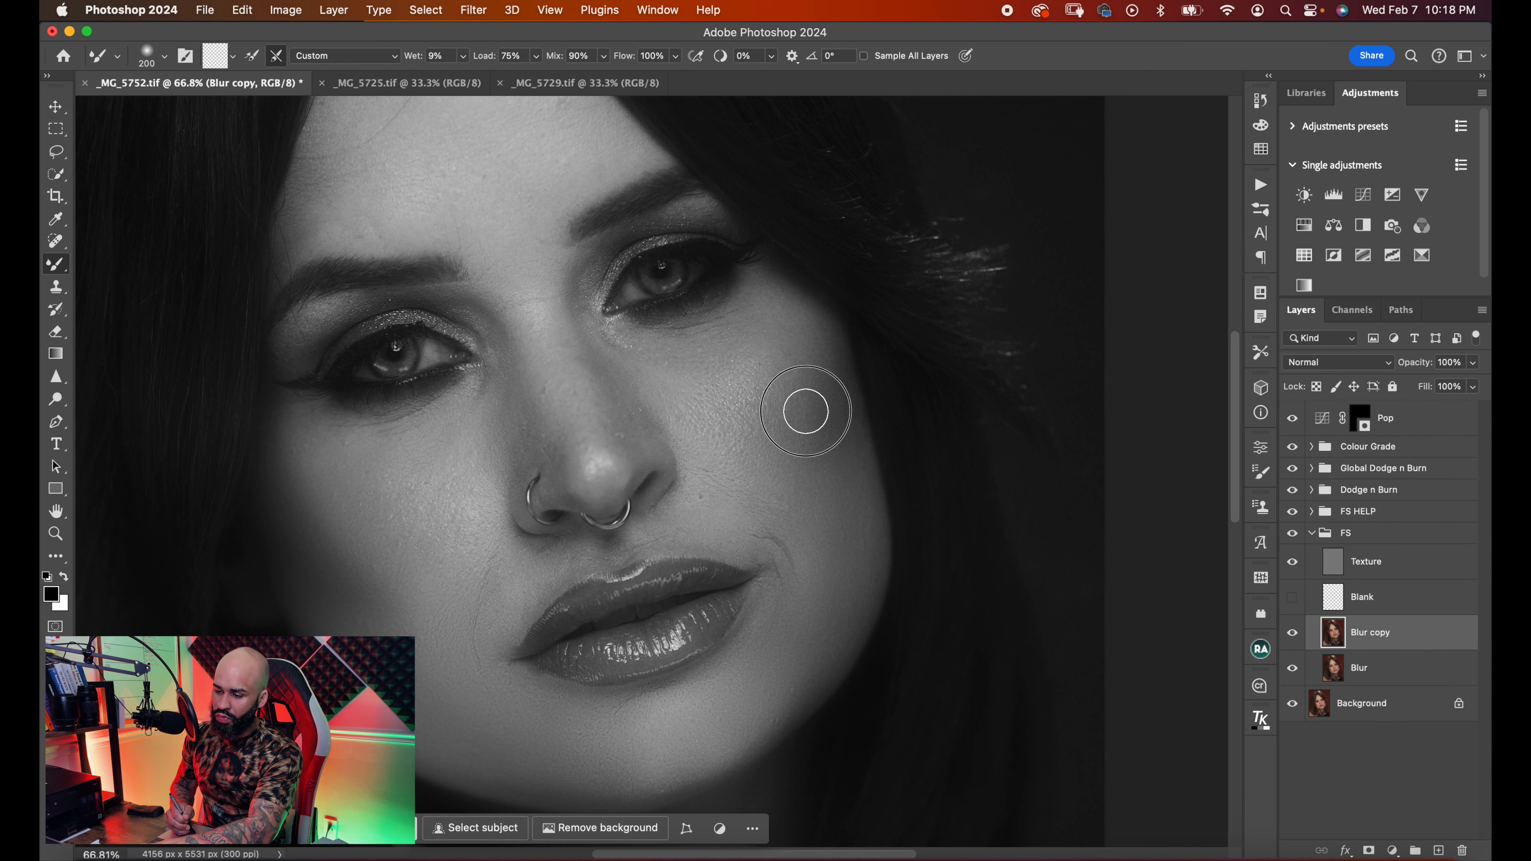
- Smooth the under-eye area and upper cheek on that same side with the Mixer Brush, using sizes from 125 to 300
key(bracketleft)
key(bracketleft)
key(bracketleft)
key(bracketleft)
key(bracketleft)
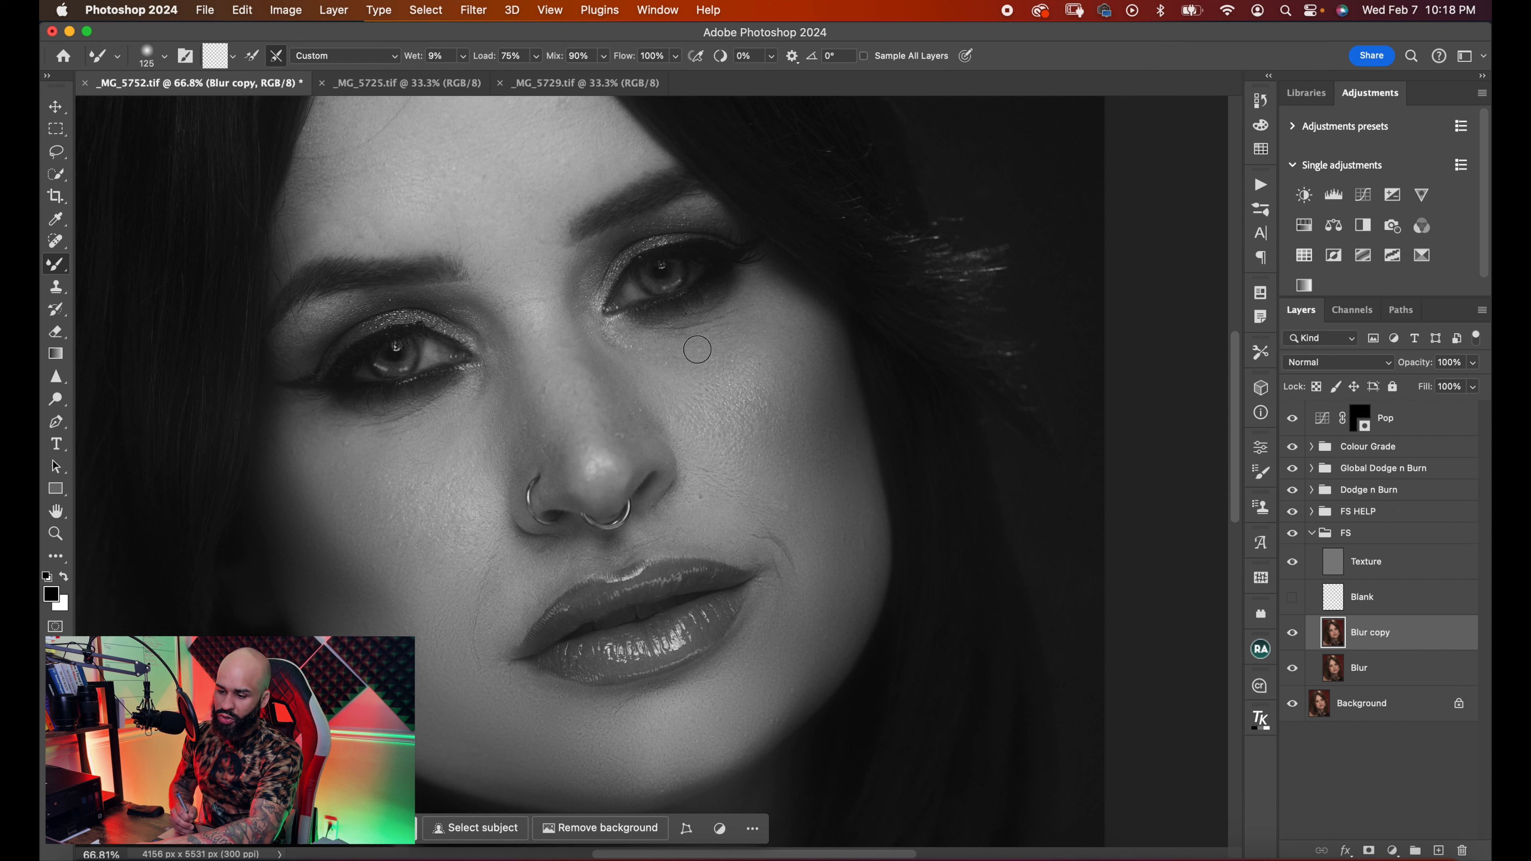
key(bracketright)
key(bracketright)
key(bracketright)
key(bracketright)
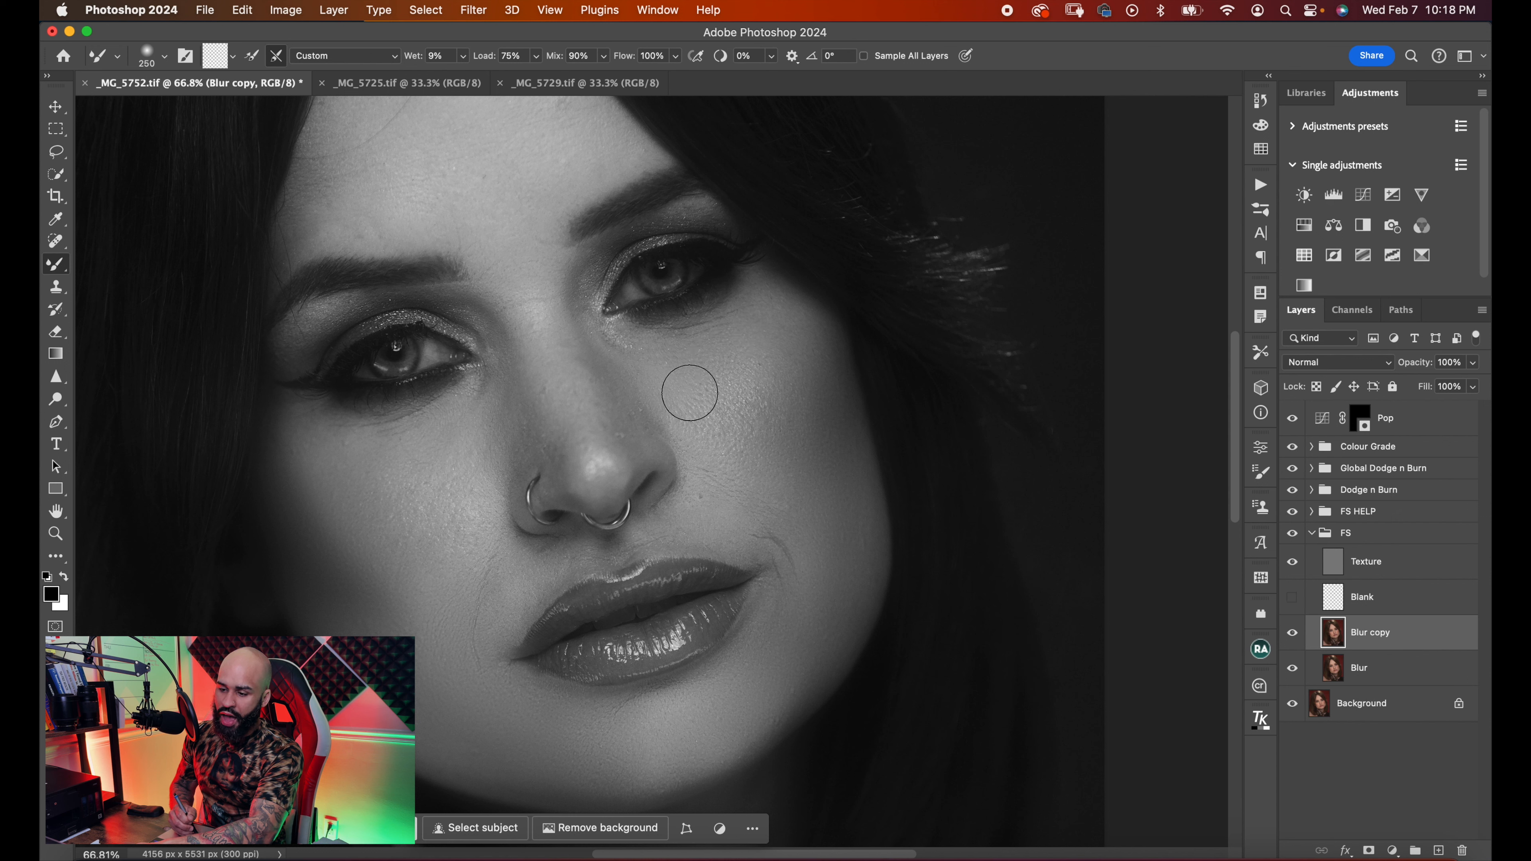
key(bracketleft)
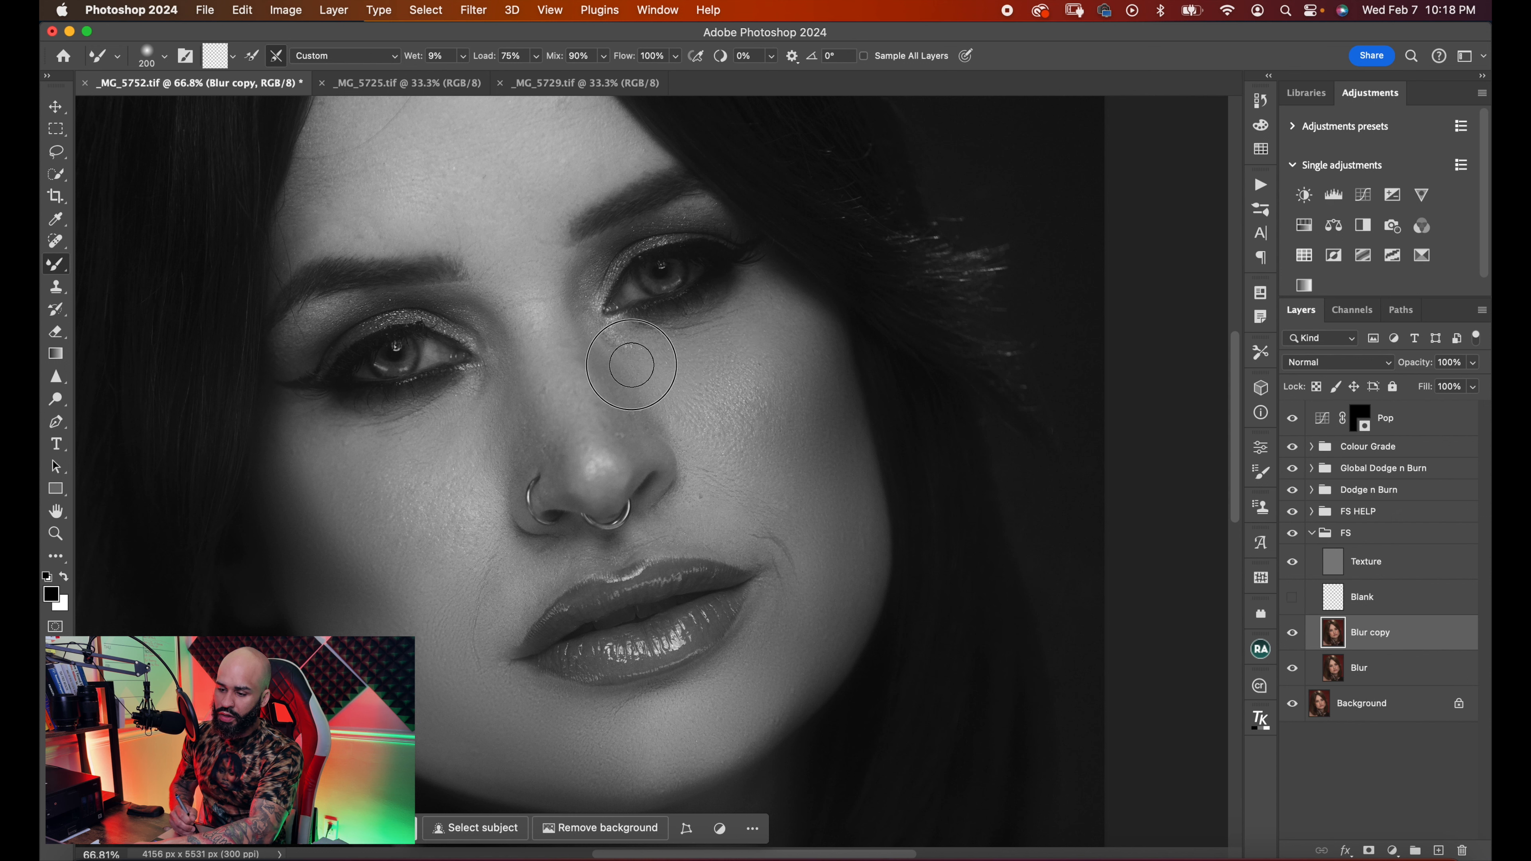
key(bracketright)
key(bracketright)
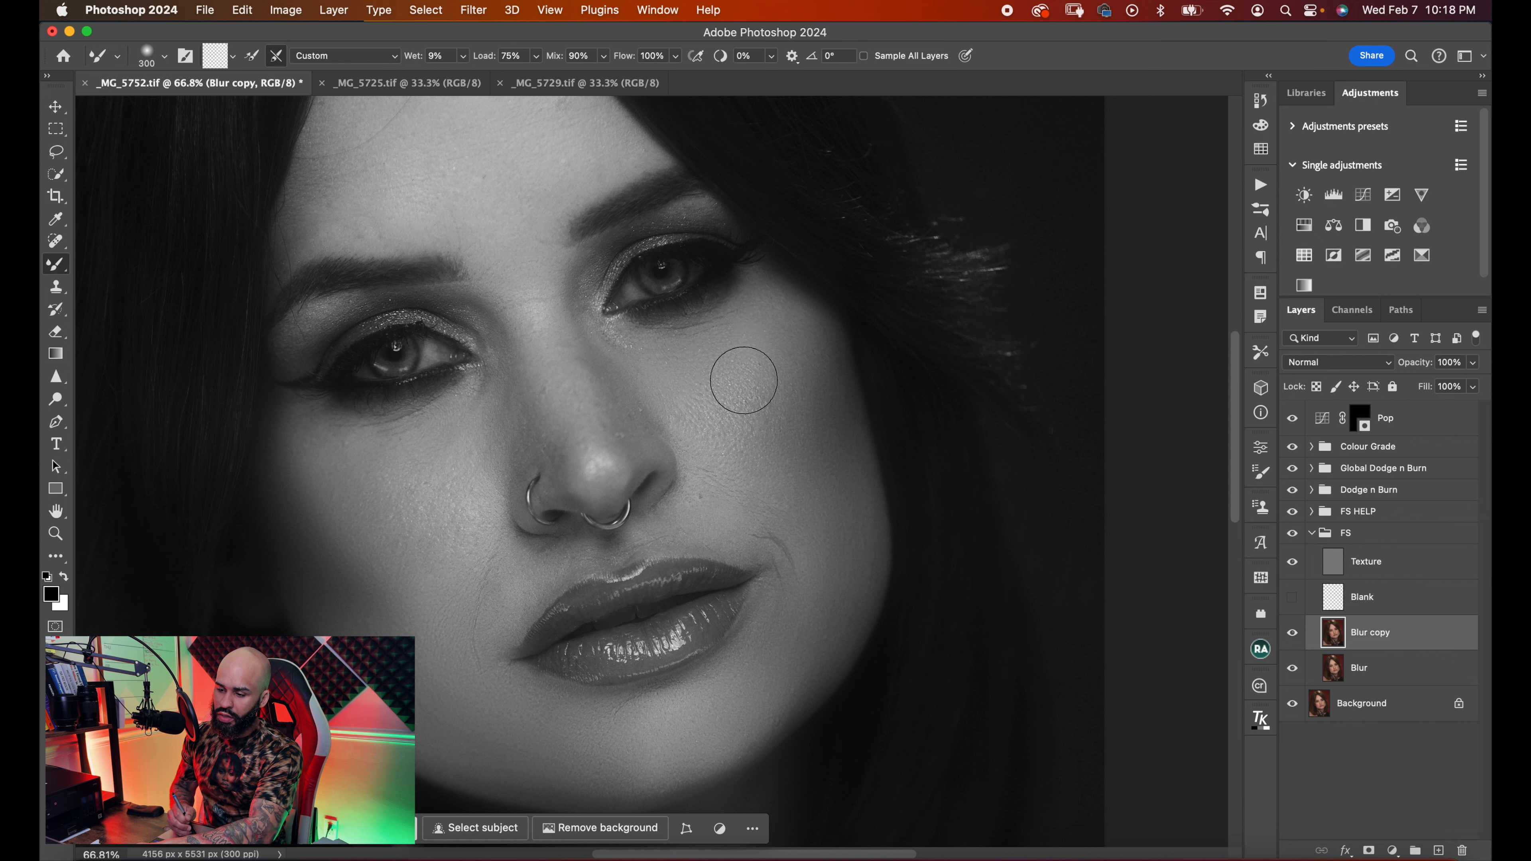
- Soften the tones around the smile line and adjacent mouth corner with the Mixer Brush at sizes 100 to 150
key(bracketleft)
key(bracketleft)
key(bracketleft)
key(bracketleft)
key(bracketleft)
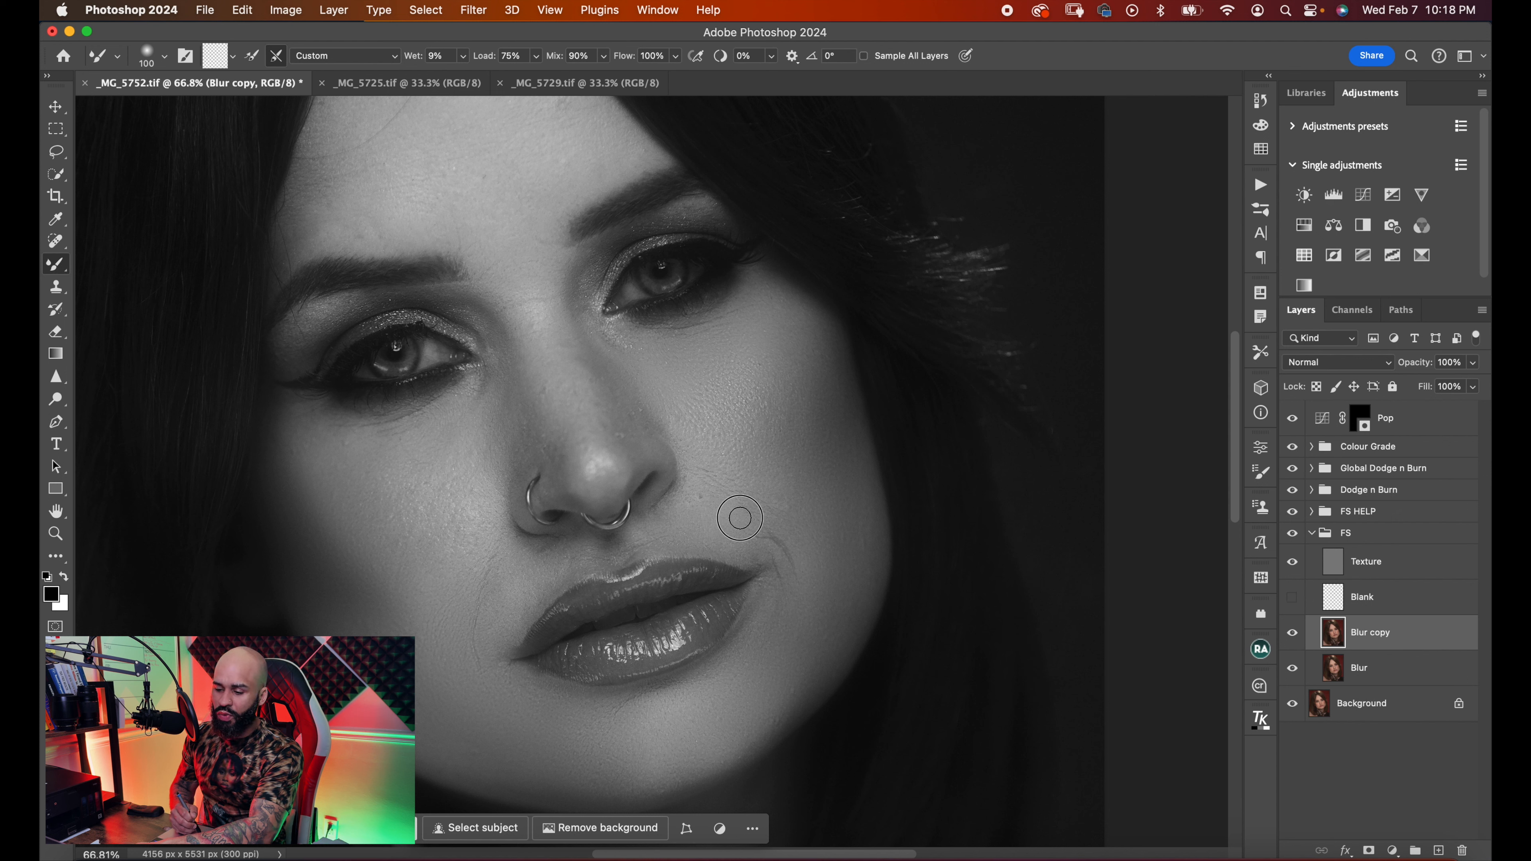
key(bracketright)
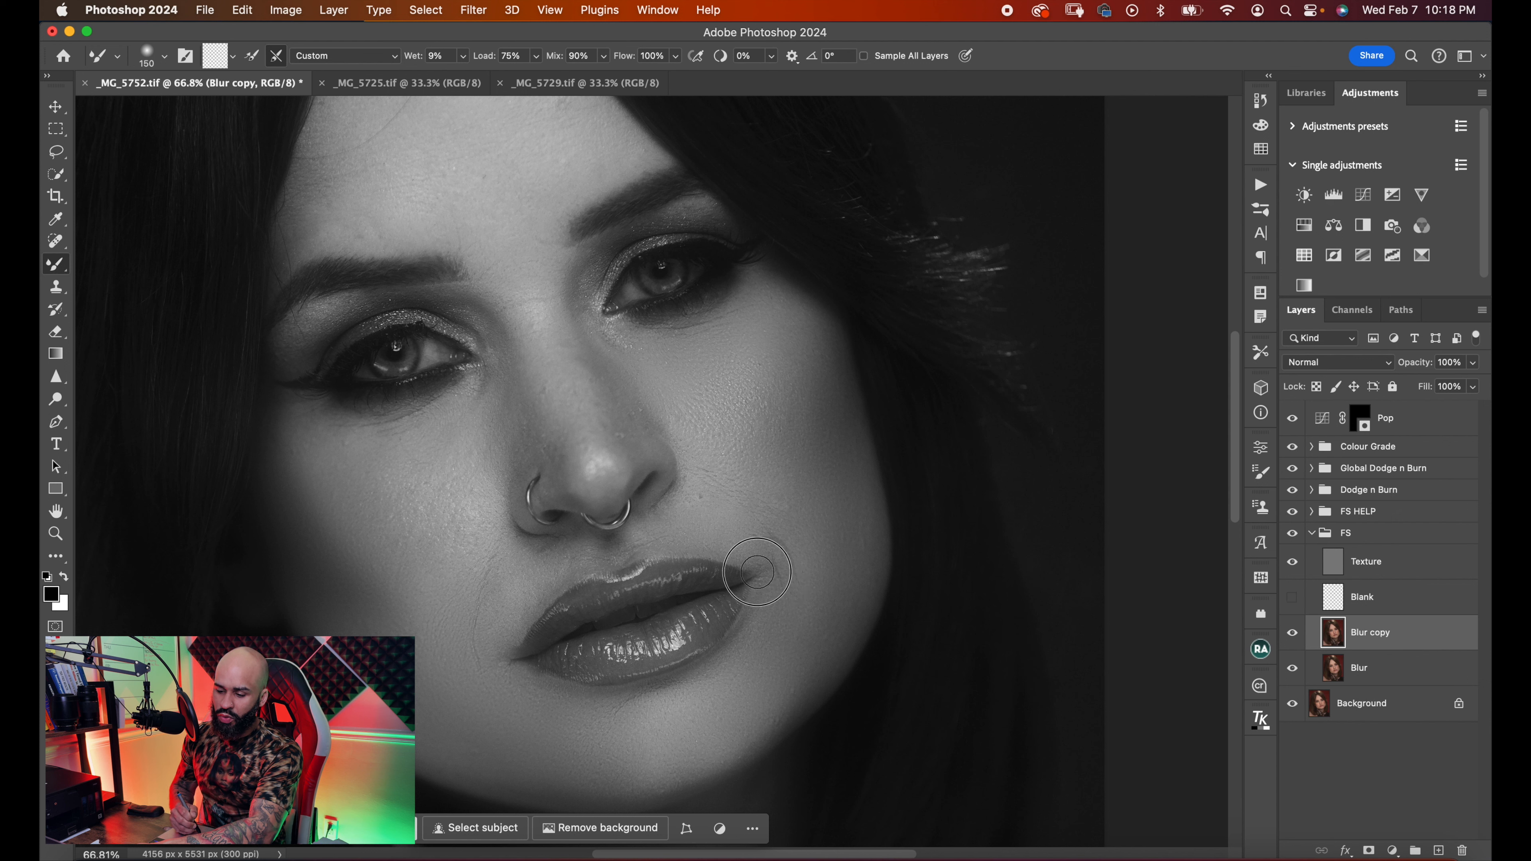
- Smooth the skin between the nose and upper lip with a small Mixer Brush, using sizes from 40 to 80
key(bracketleft)
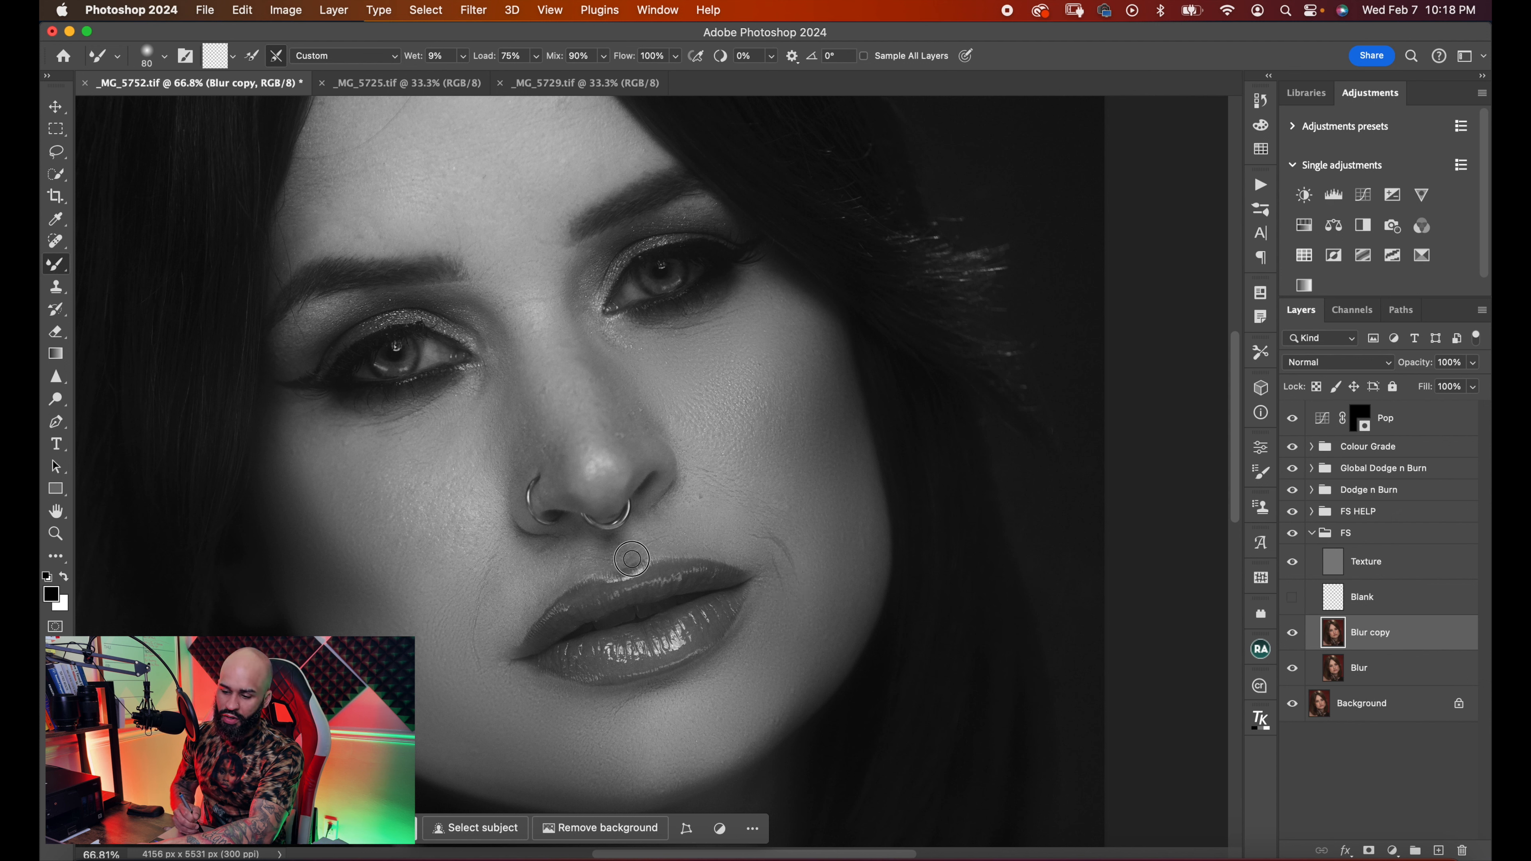
key(bracketright)
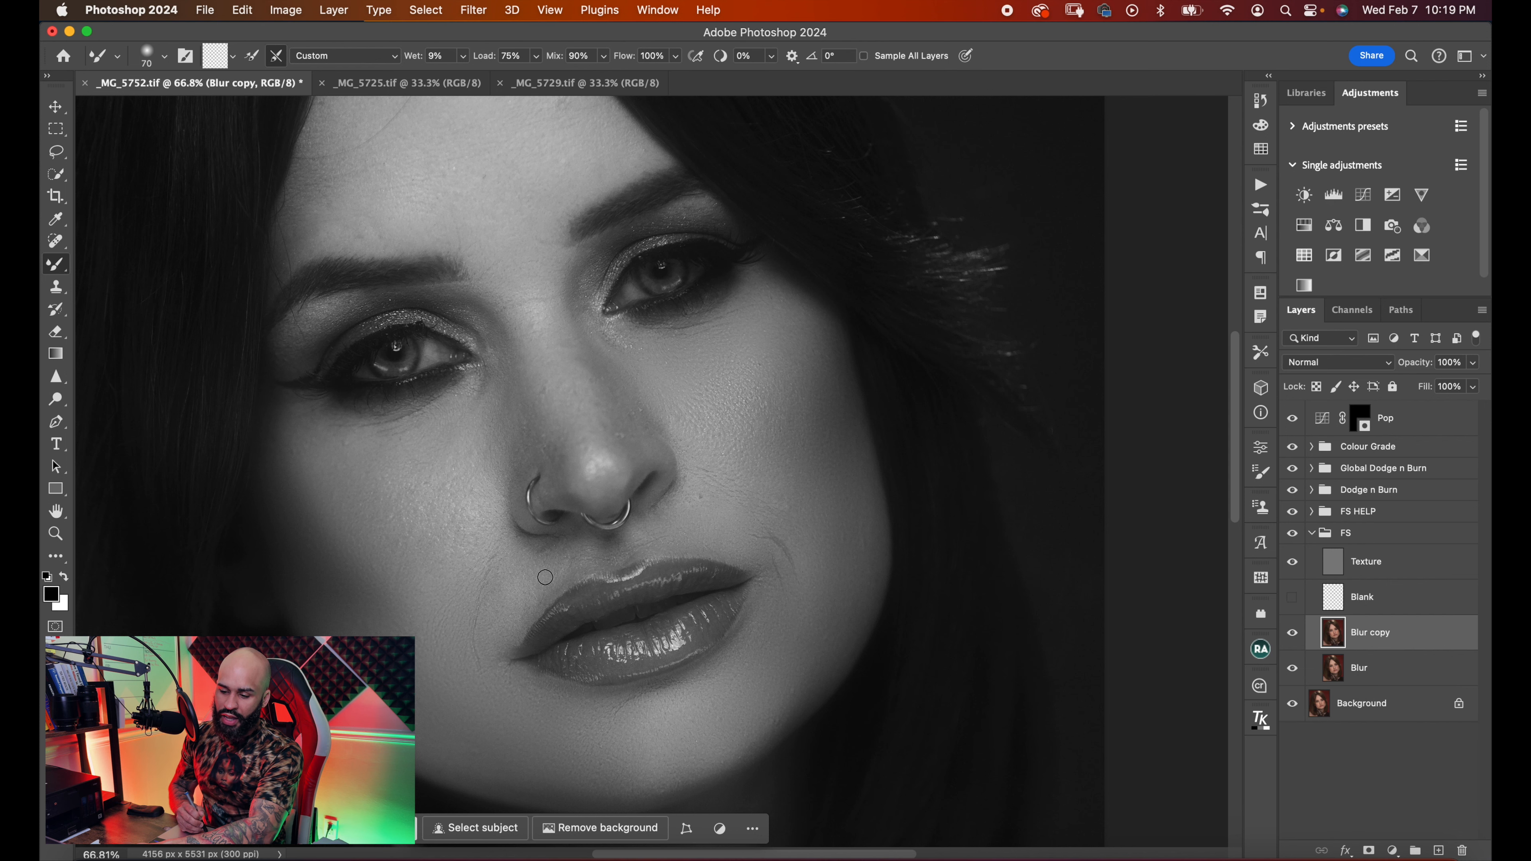
mouse_move(601, 690)
mouse_down()
mouse_move(530, 602)
mouse_move(564, 490)
mouse_up()
mouse_move(514, 567)
mouse_down()
mouse_move(531, 596)
mouse_move(582, 536)
mouse_up()
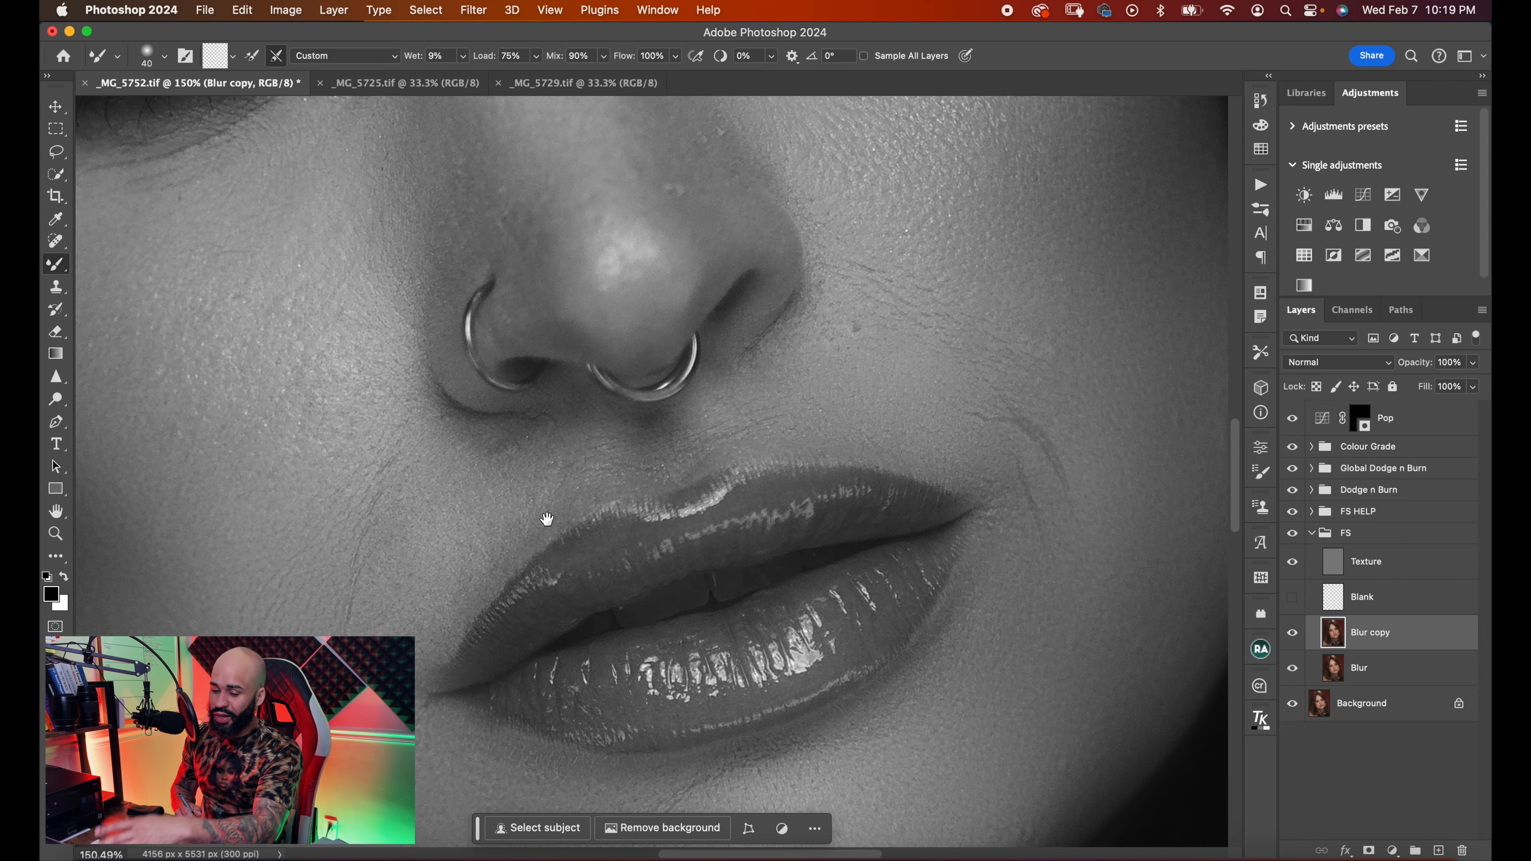
drag(532, 340, 560, 359)
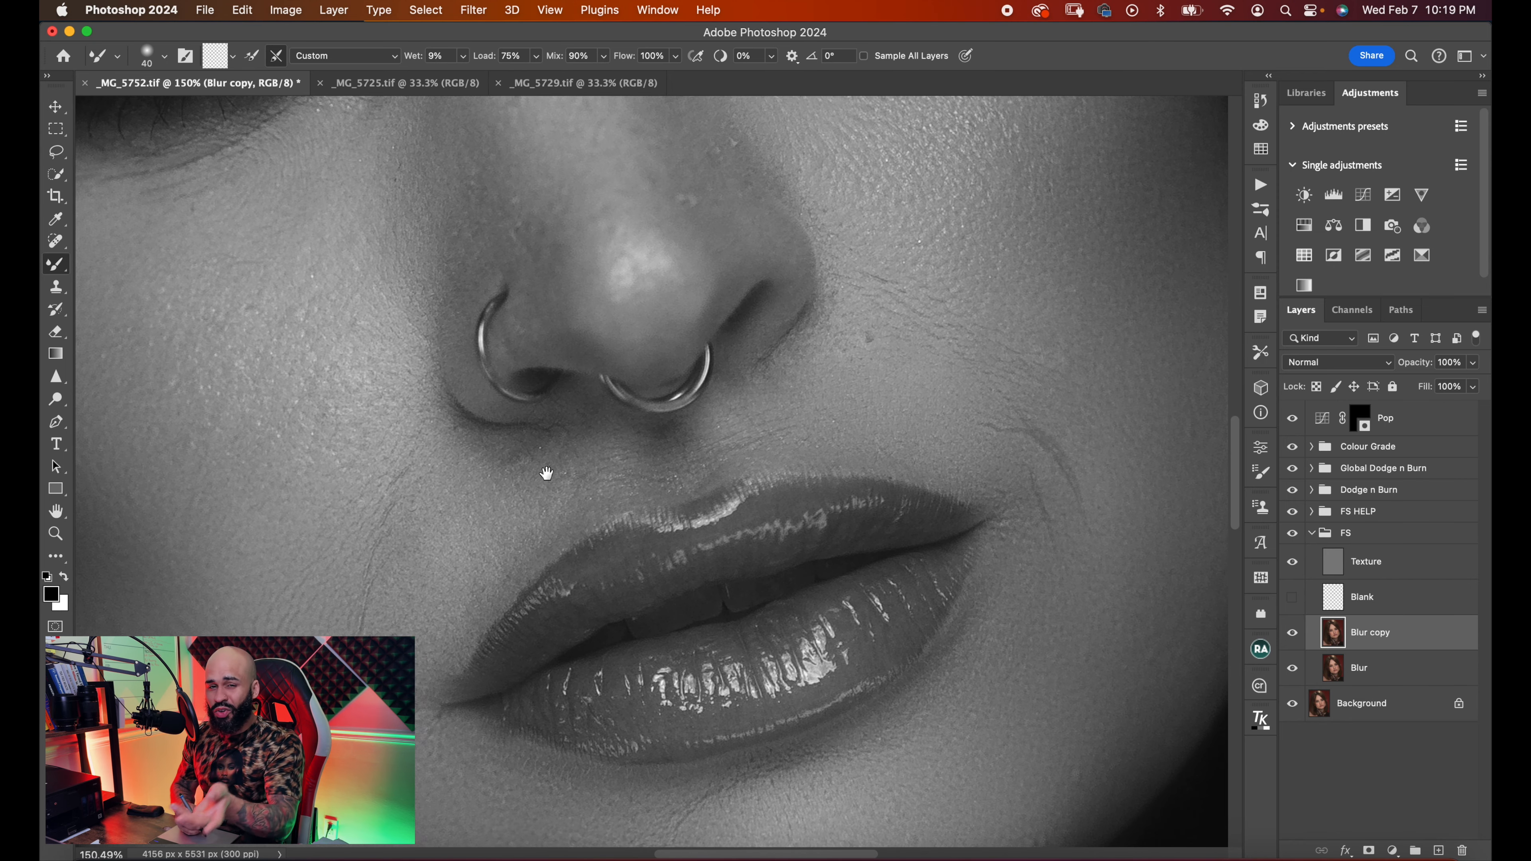
drag(480, 489, 422, 495)
mouse_move(546, 569)
mouse_down()
mouse_move(526, 517)
mouse_move(626, 488)
mouse_move(615, 536)
mouse_move(657, 513)
mouse_move(634, 567)
mouse_up()
- Blend the tones between the nostril ring and the nearby mouth corner with the Mixer Brush, using sizes from 70 to 200
key(bracketright)
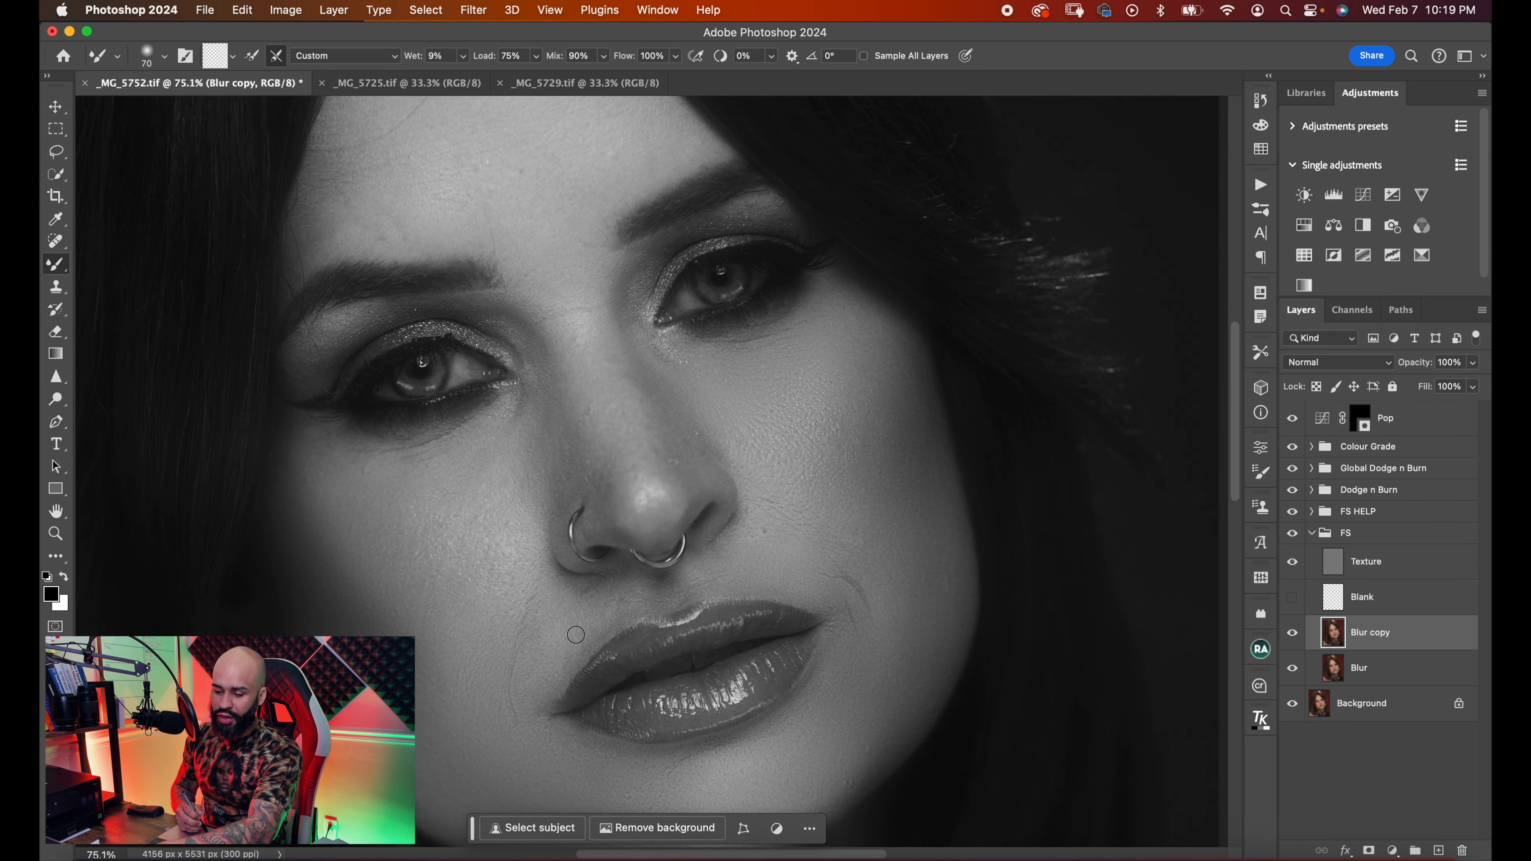
key(bracketright)
key(bracketright)
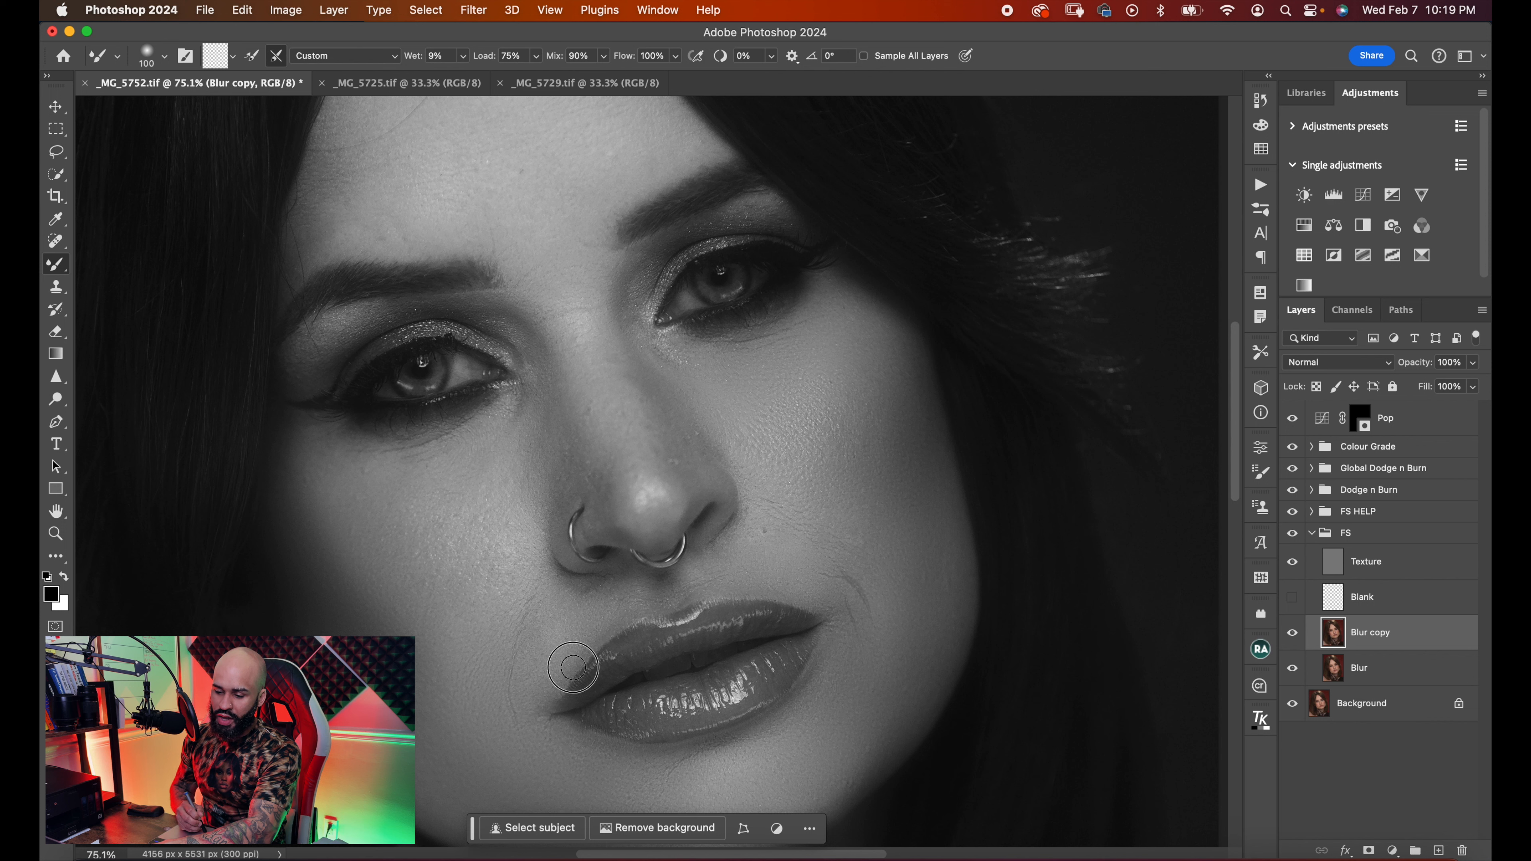
key(bracketright)
key(bracketright)
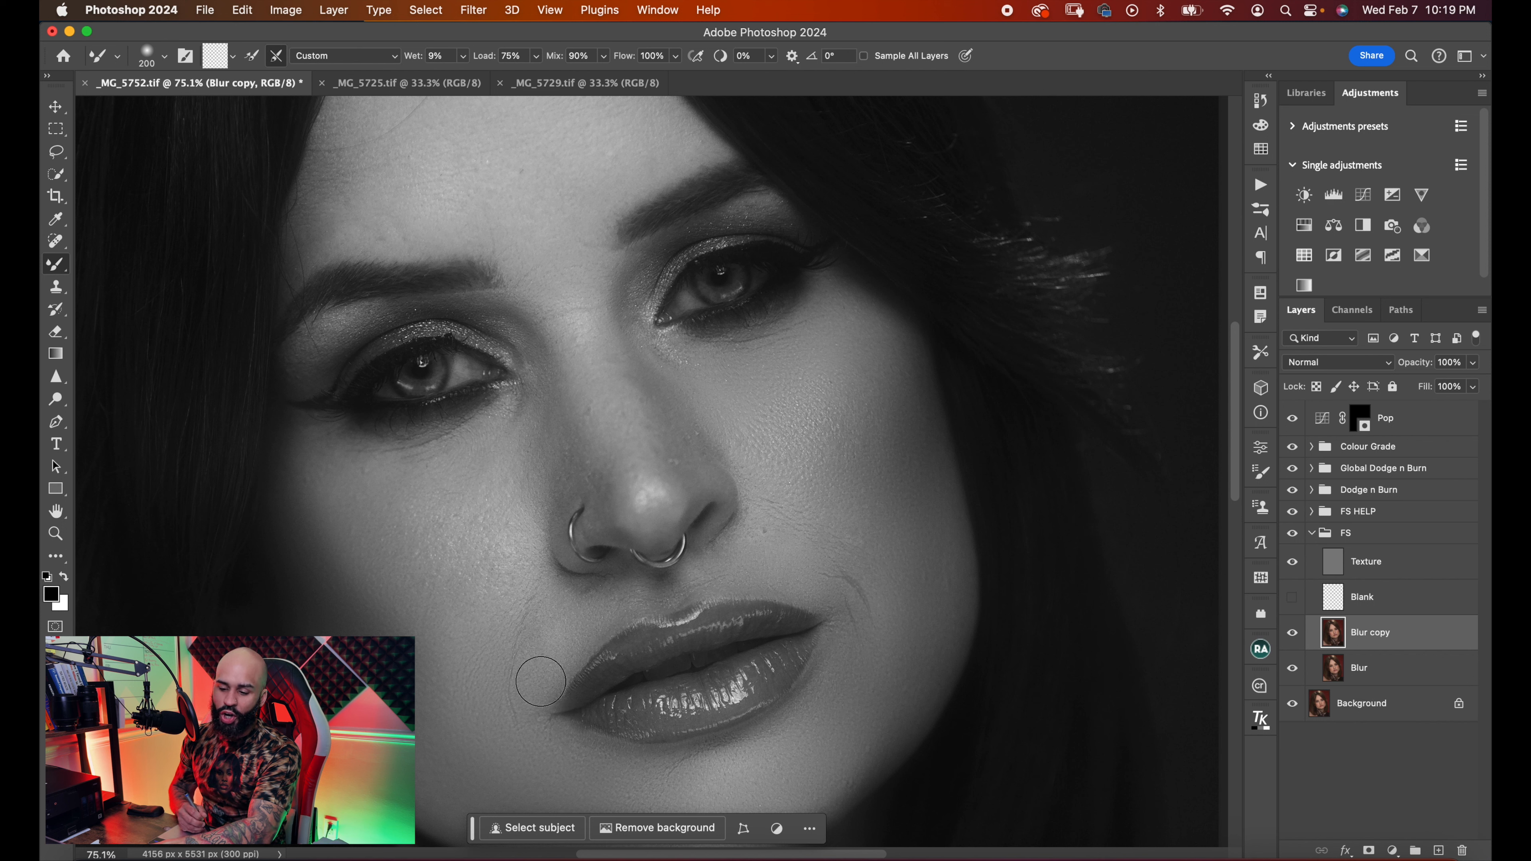
key(bracketright)
key(bracketright)
key(bracketleft)
key(bracketleft)
key(bracketleft)
key(bracketleft)
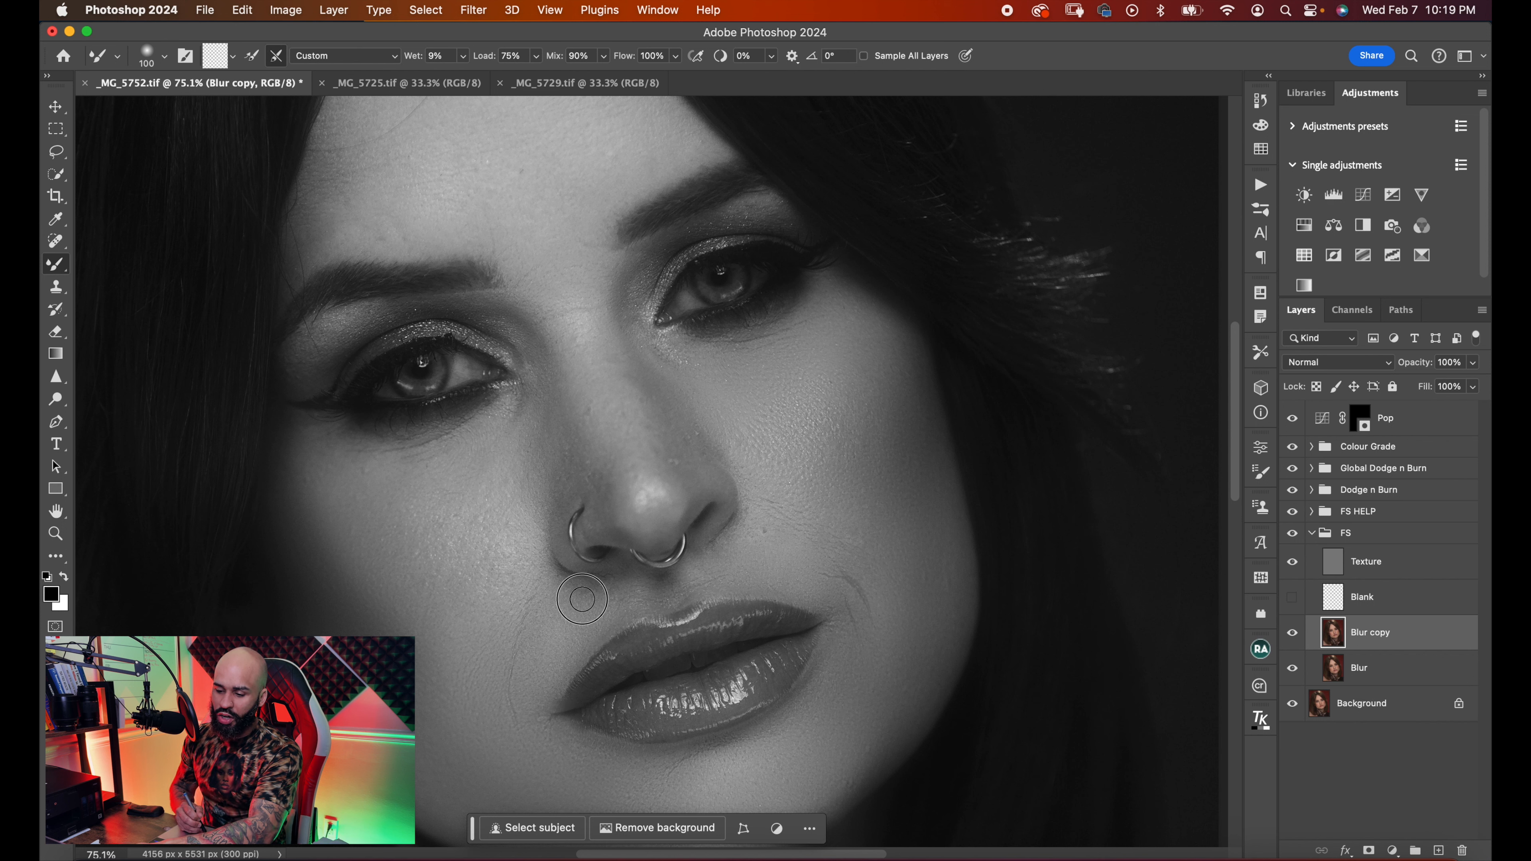
- Toggle the FS group's visibility to compare the skin around the nose and mouth before and after smoothing
mouse_move(616, 686)
mouse_down()
mouse_move(690, 669)
mouse_move(755, 567)
mouse_up()
drag(704, 666, 724, 621)
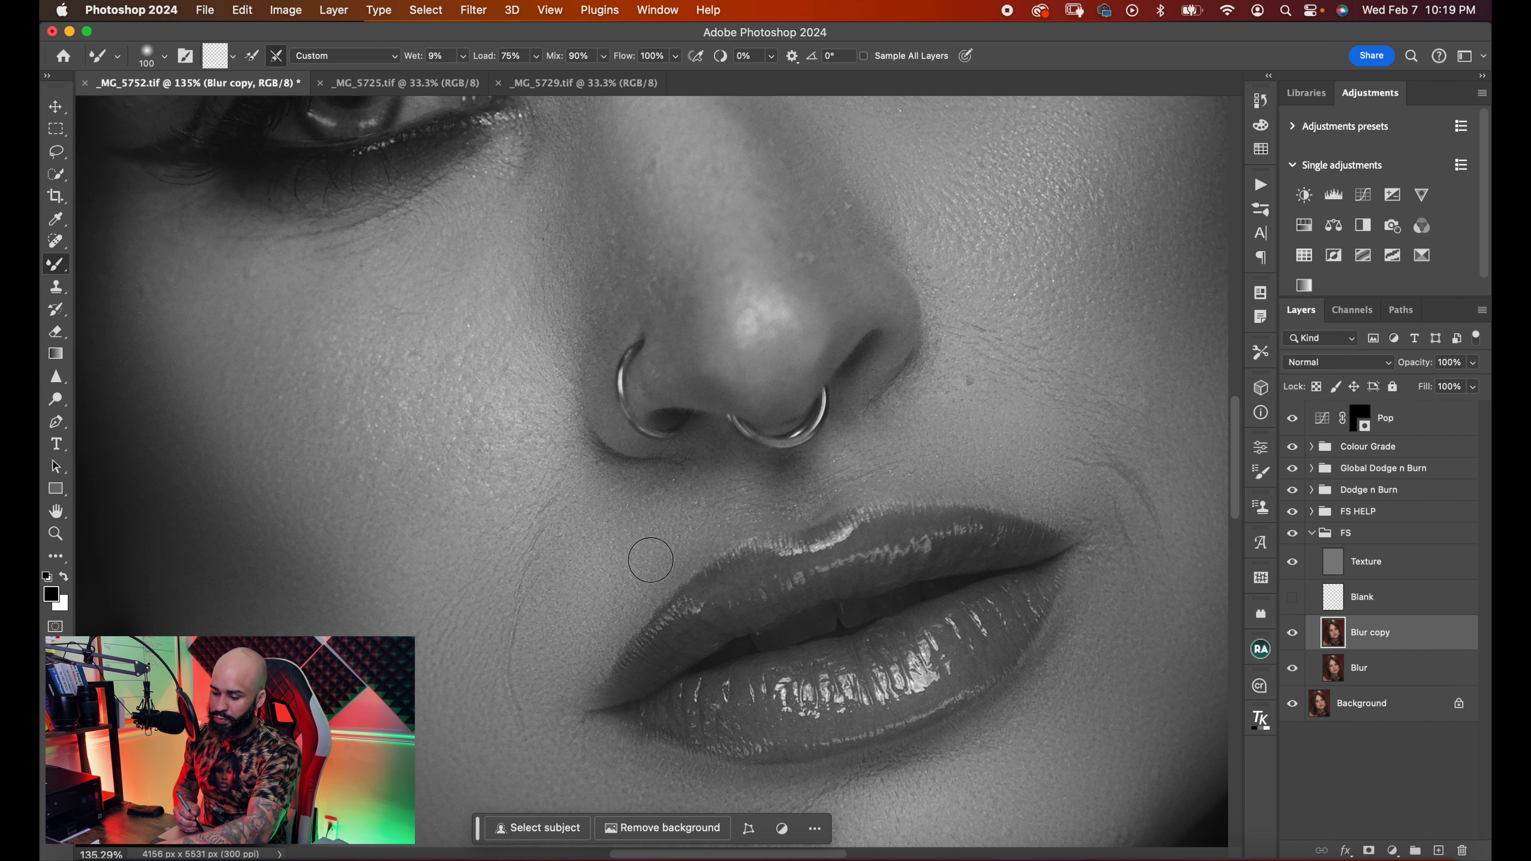
click(1291, 531)
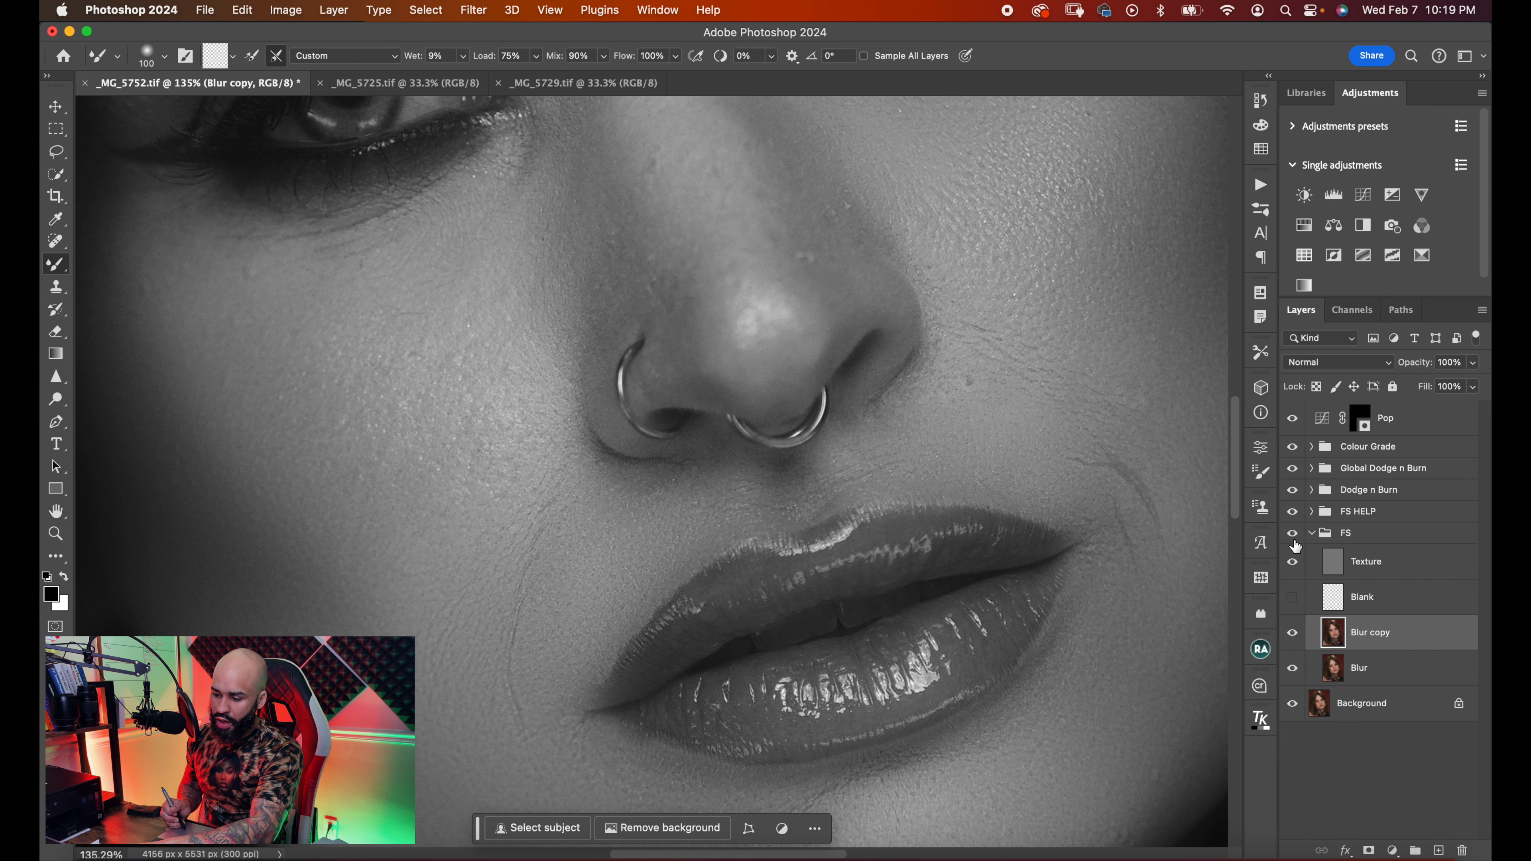
- Smooth the skin below the mouth corner farther from the nostril ring with the Mixer Brush at sizes 125 to 150
scroll(984, 448, down, 5)
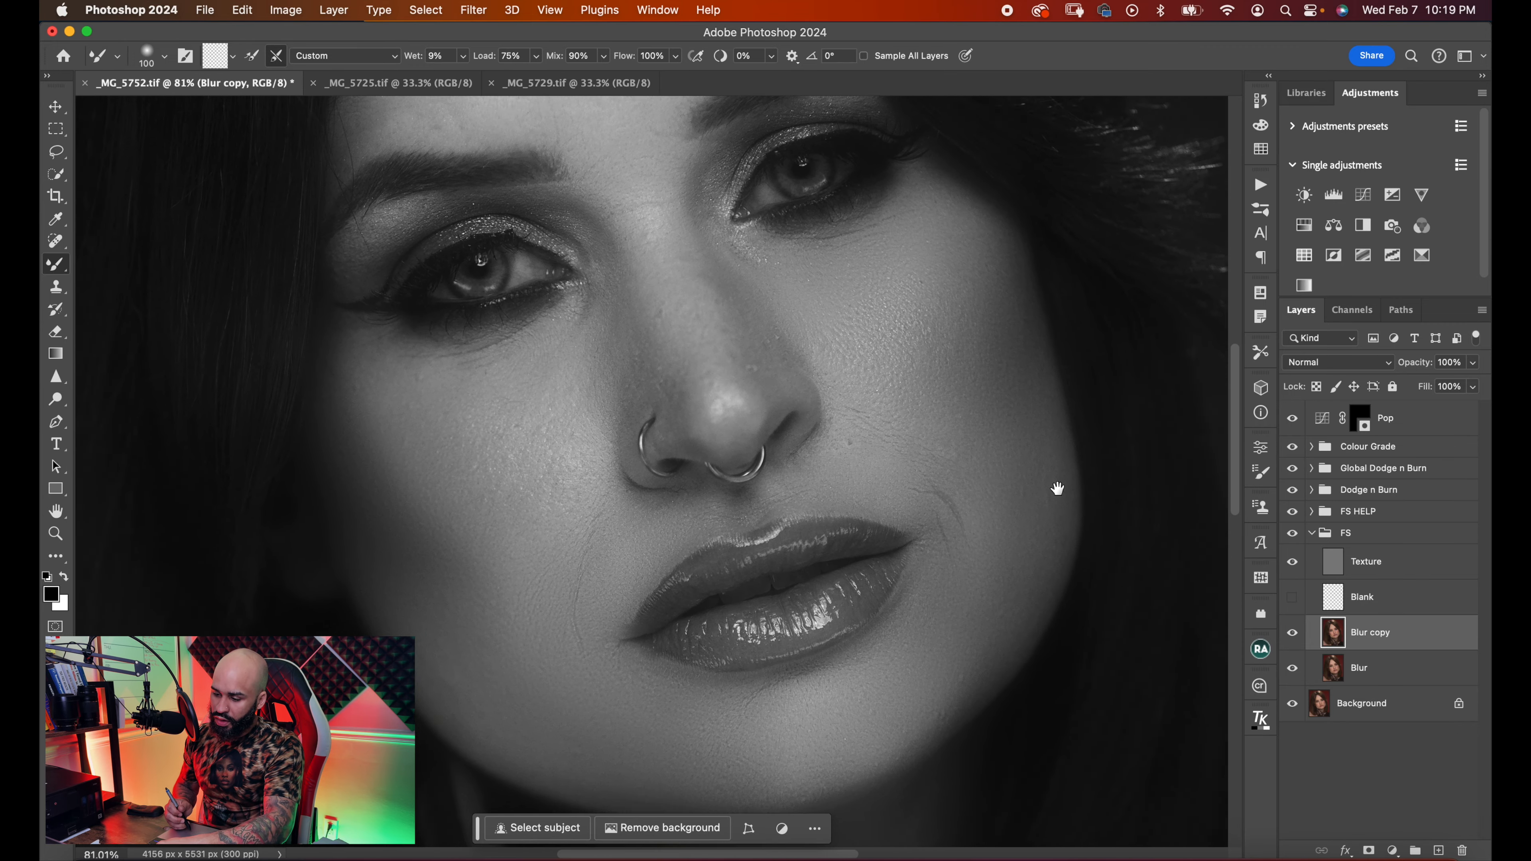
key(bracketright)
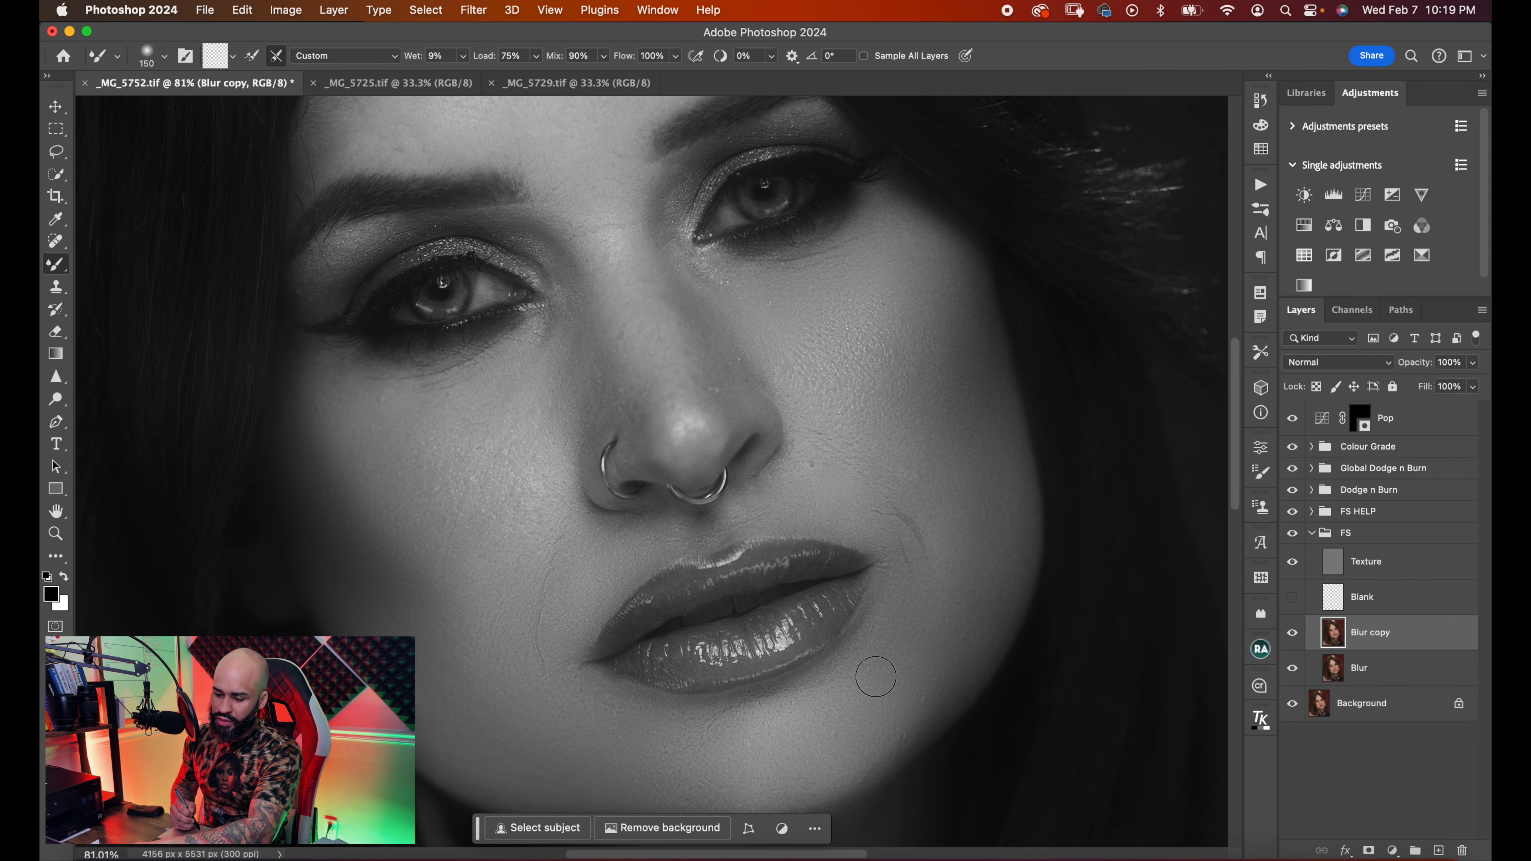
key(bracketright)
key(bracketright)
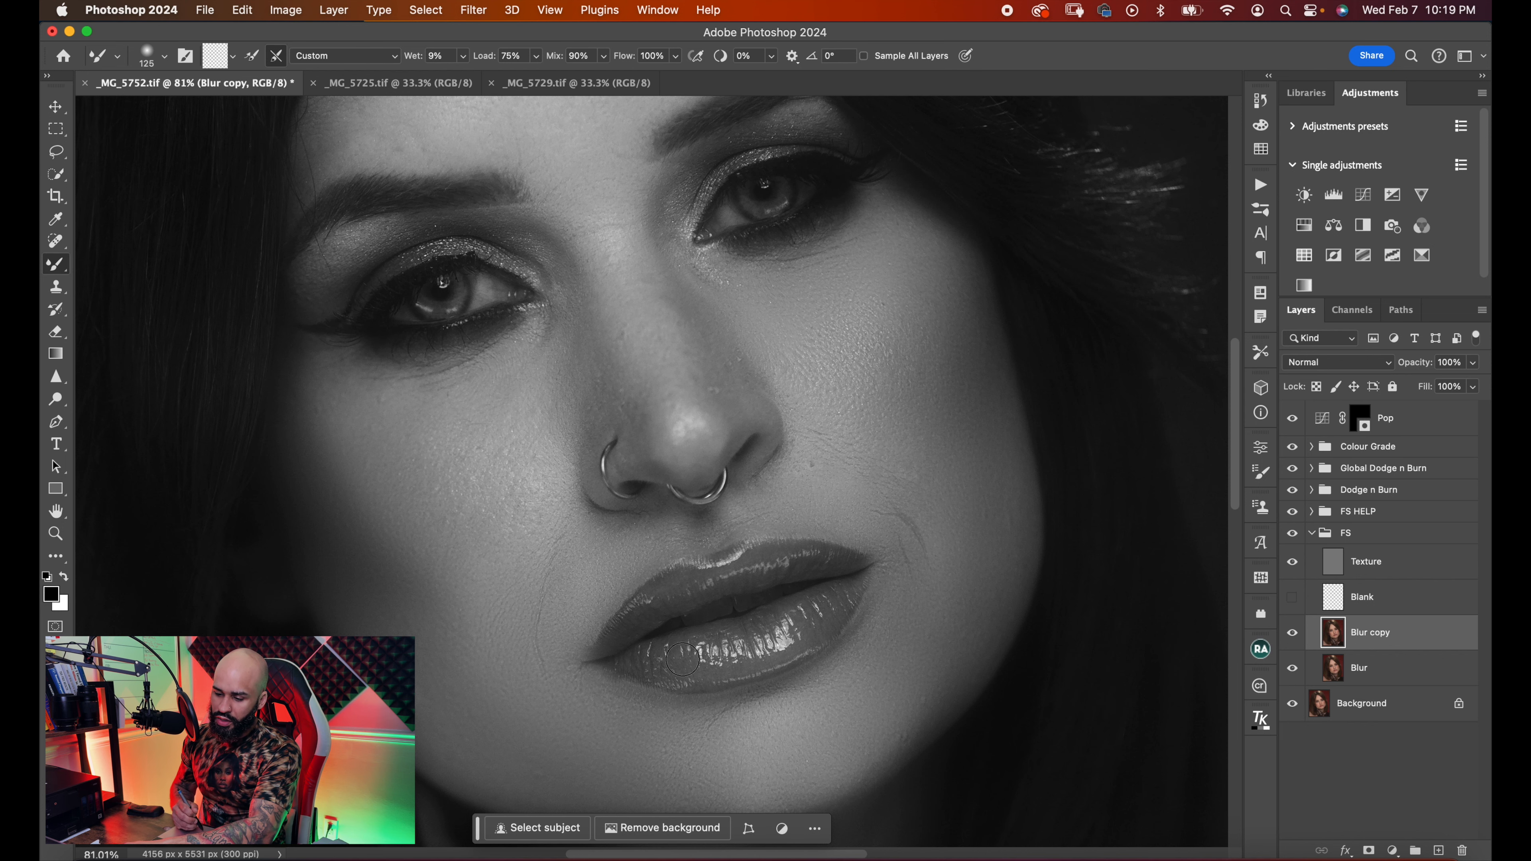
- Blend the broad tones of the cheek on the nostril-ring side with the Mixer Brush at size 400
scroll(530, 642, up, 3)
key(bracketright)
key(bracketright)
key(bracketright)
key(bracketright)
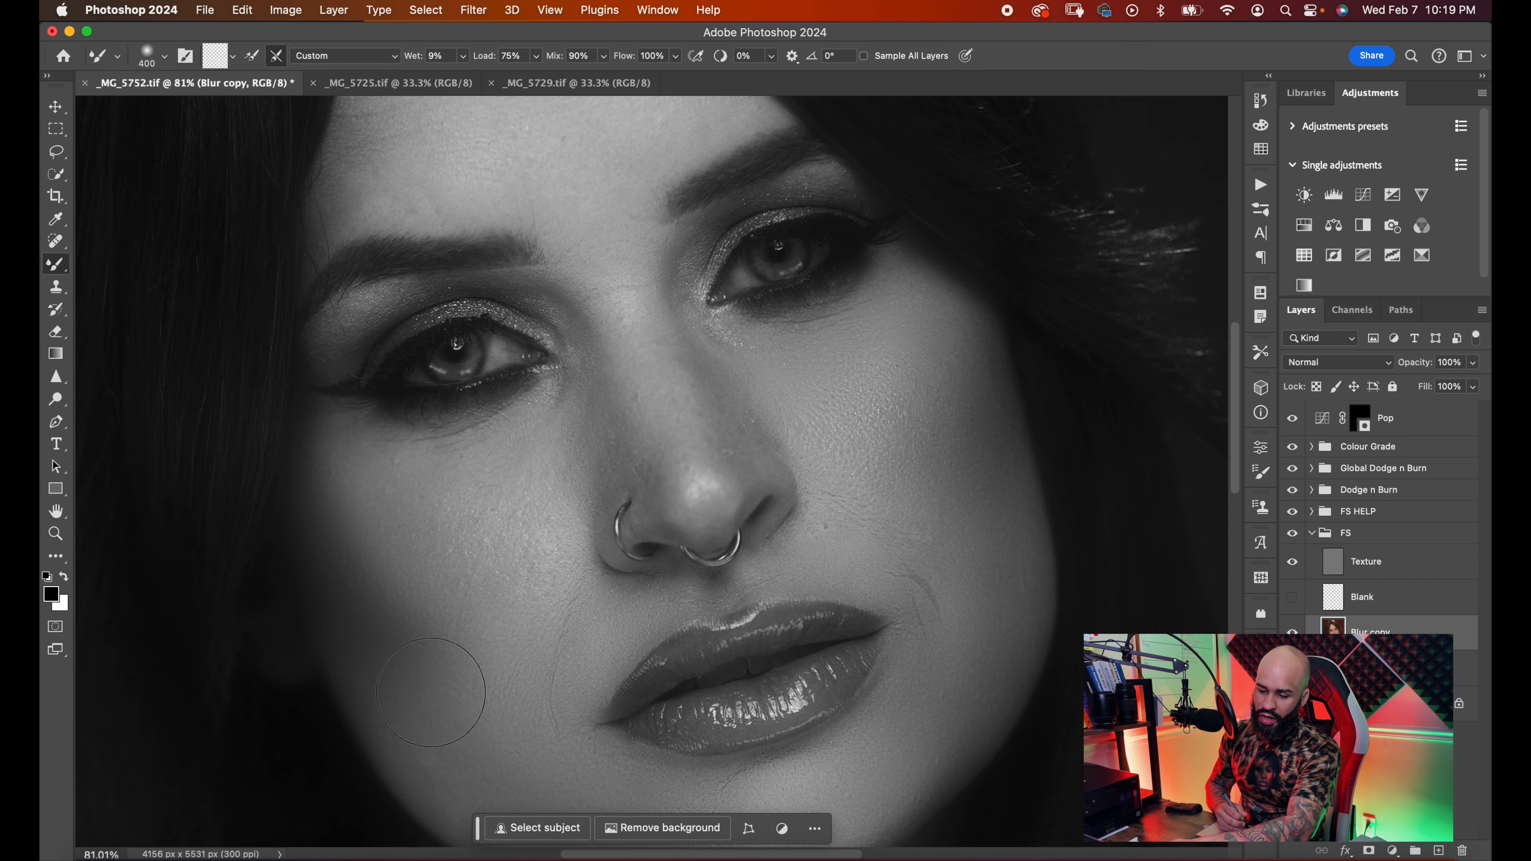
scroll(458, 609, up, 2)
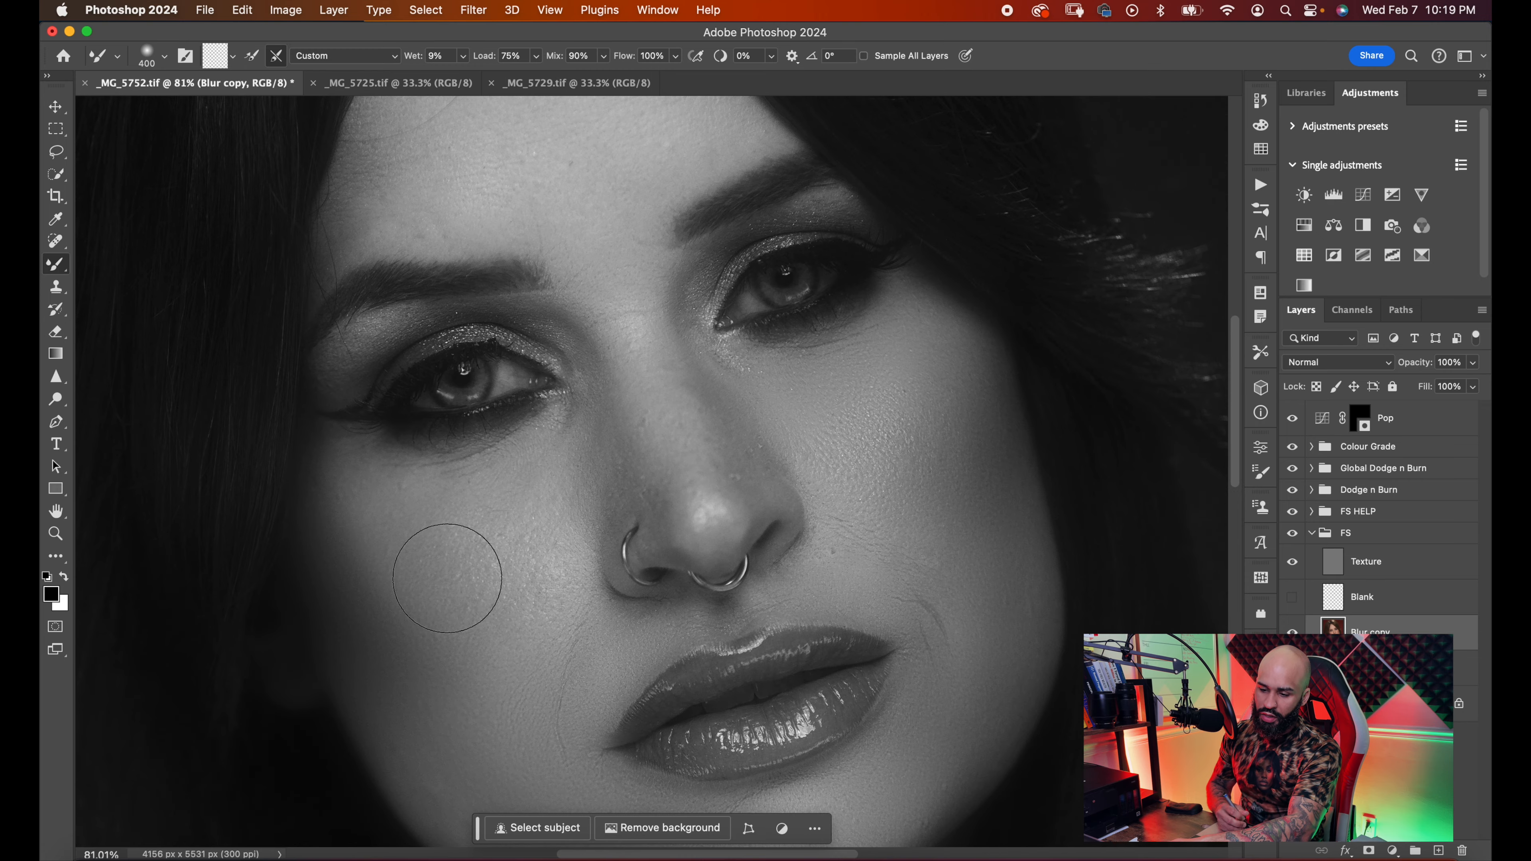
- Smooth the under-eye area and upper cheek above the nostril ring with the Mixer Brush at sizes 200 to 250
scroll(482, 579, up, 5)
key(bracketleft)
key(bracketleft)
key(bracketleft)
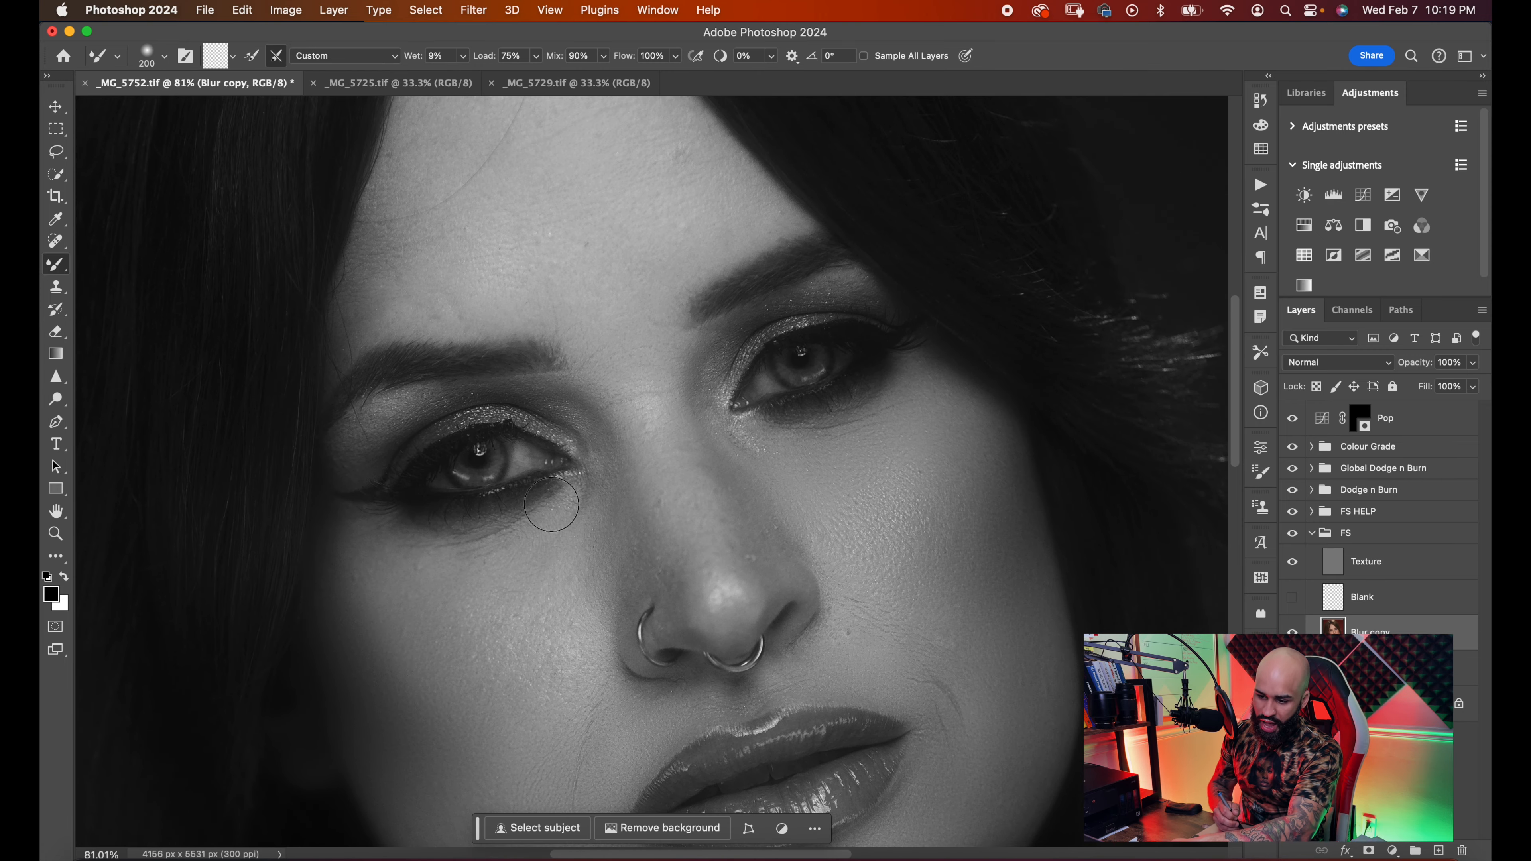
key(bracketright)
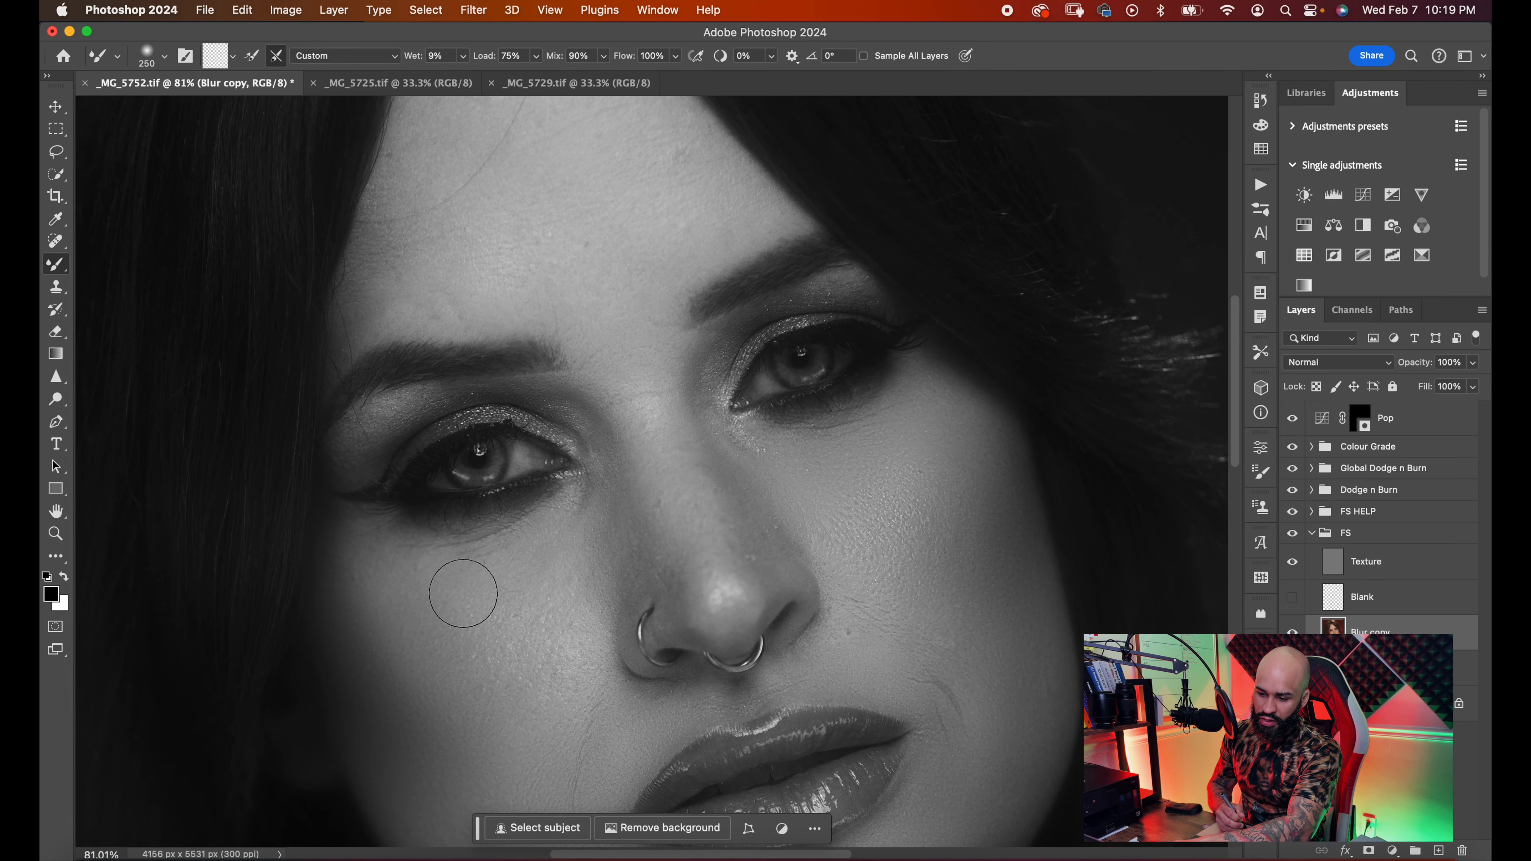
key(bracketleft)
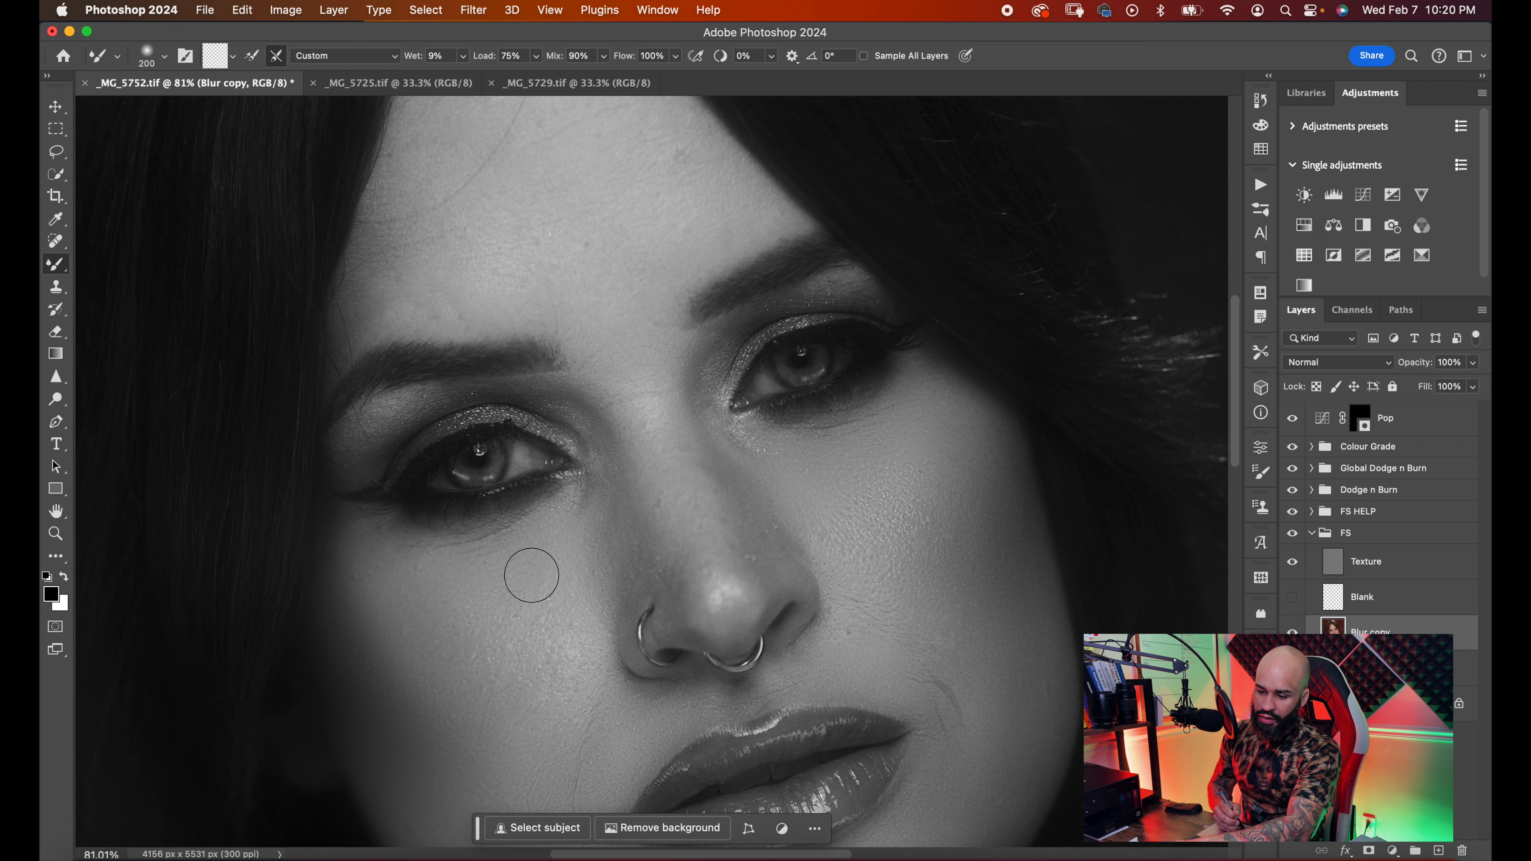
- Rework the cheek tones beside the nostril ring with the Mixer Brush at sizes 250 to 300, undoing unwanted strokes
key(bracketright)
key(bracketright)
key(bracketleft)
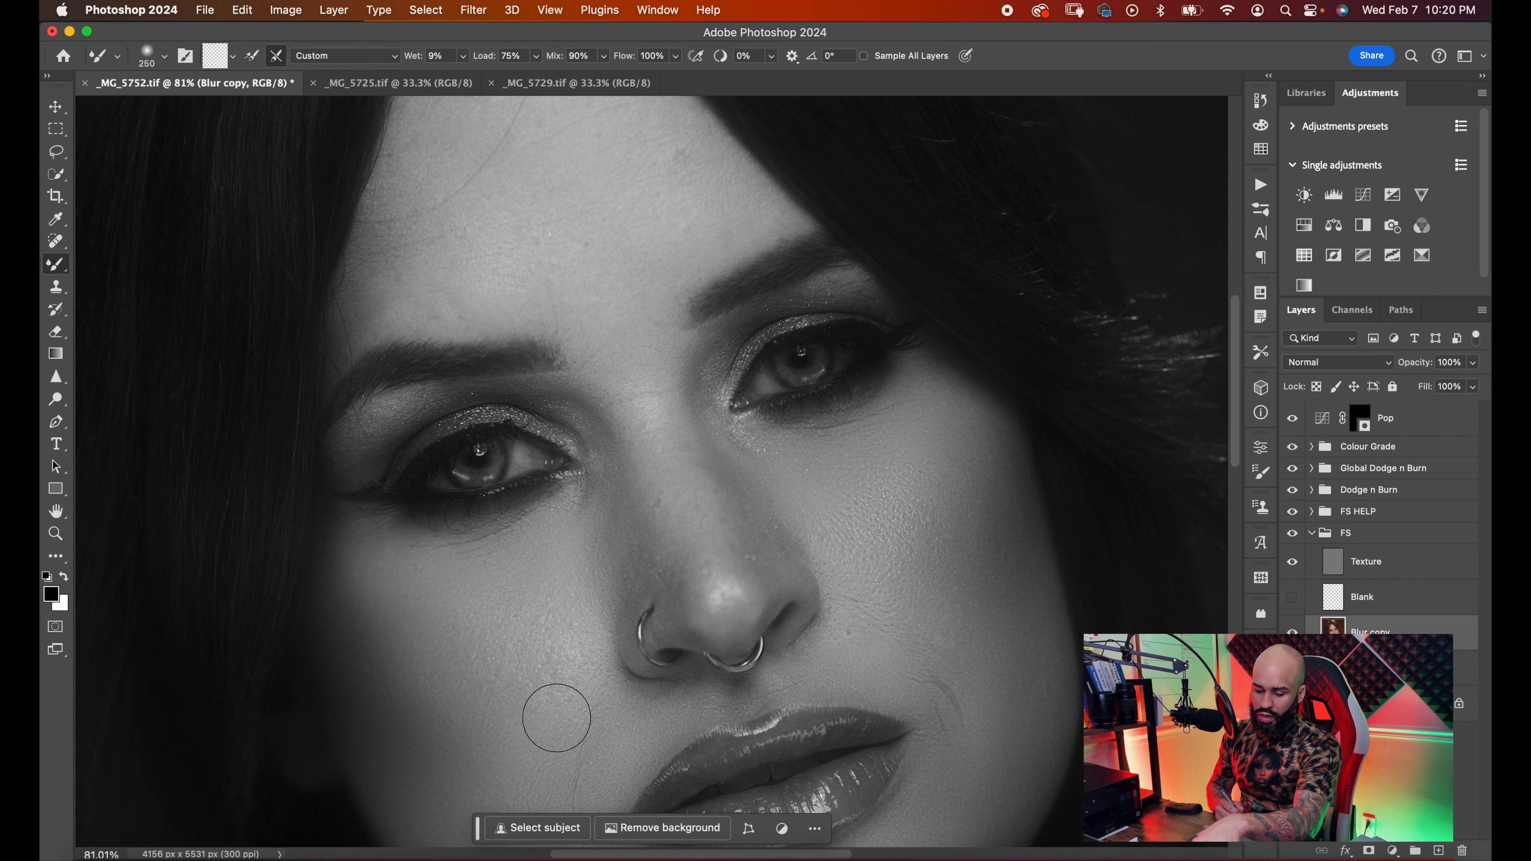
key(super+z)
key(super+z)
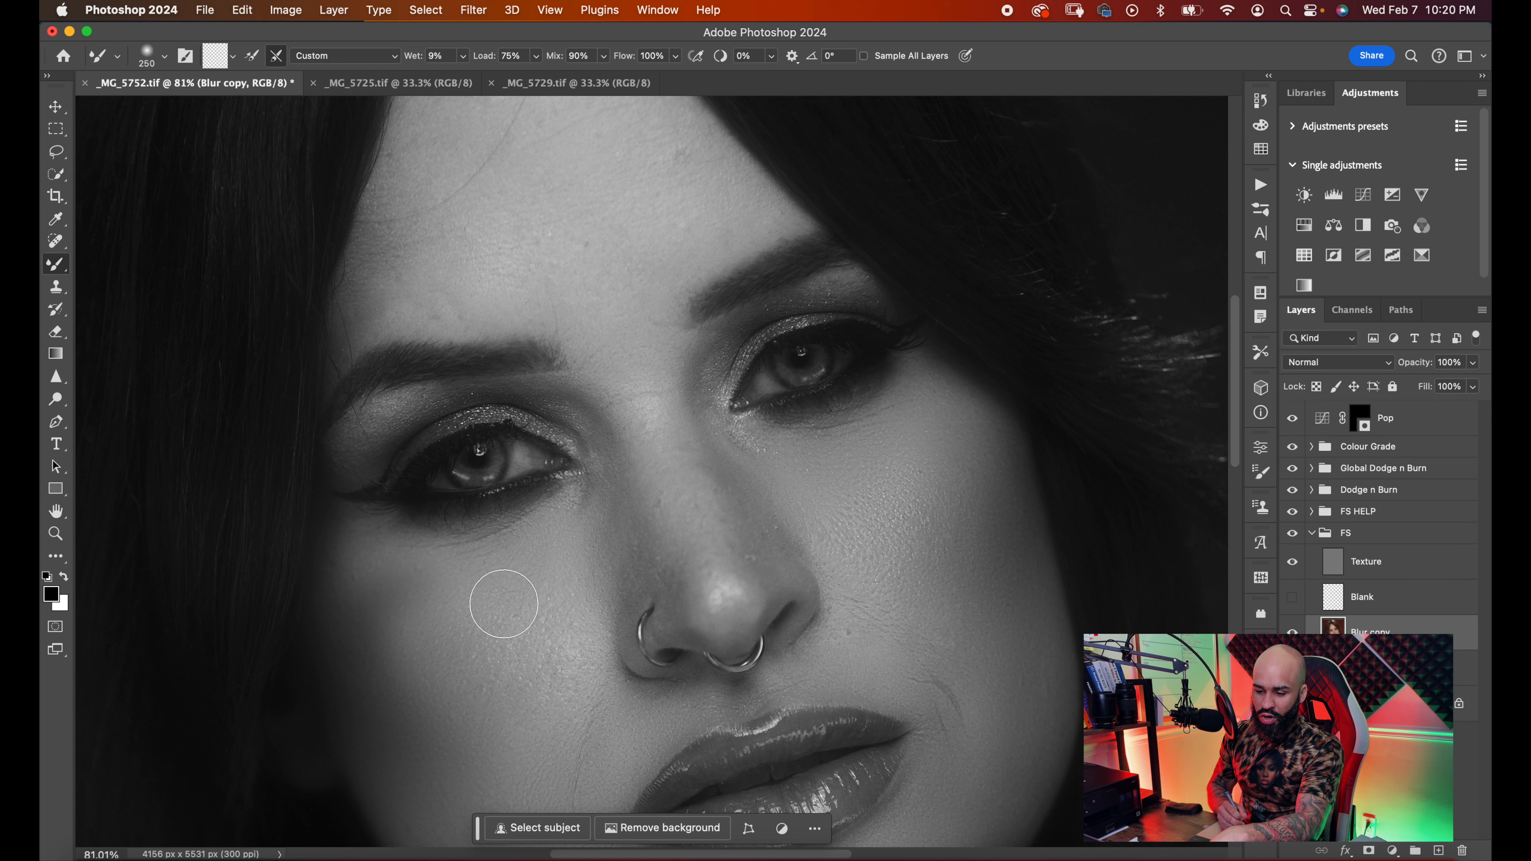
key(super+z)
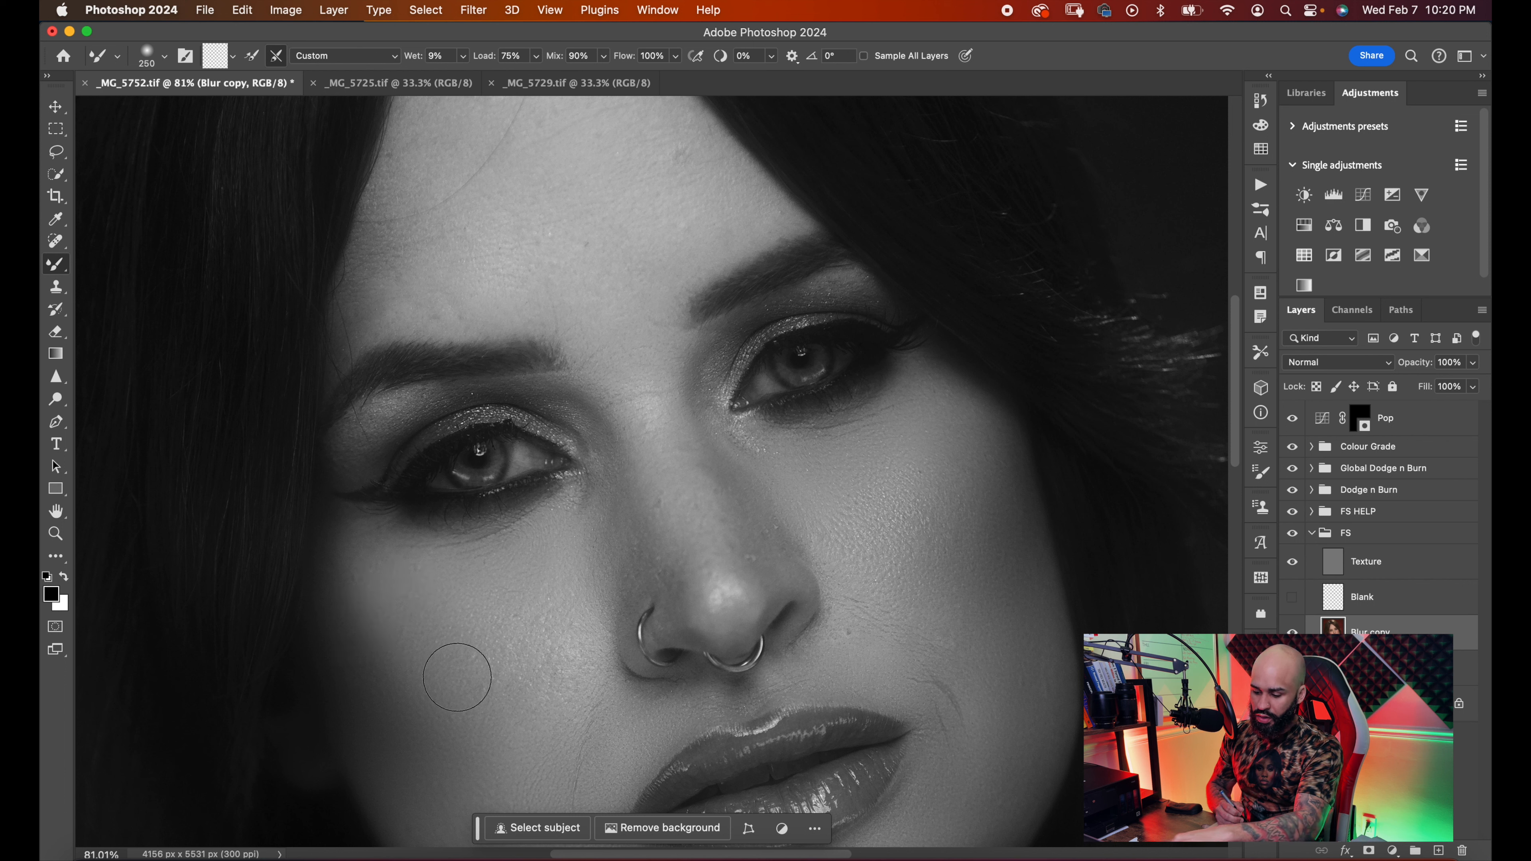
key(bracketright)
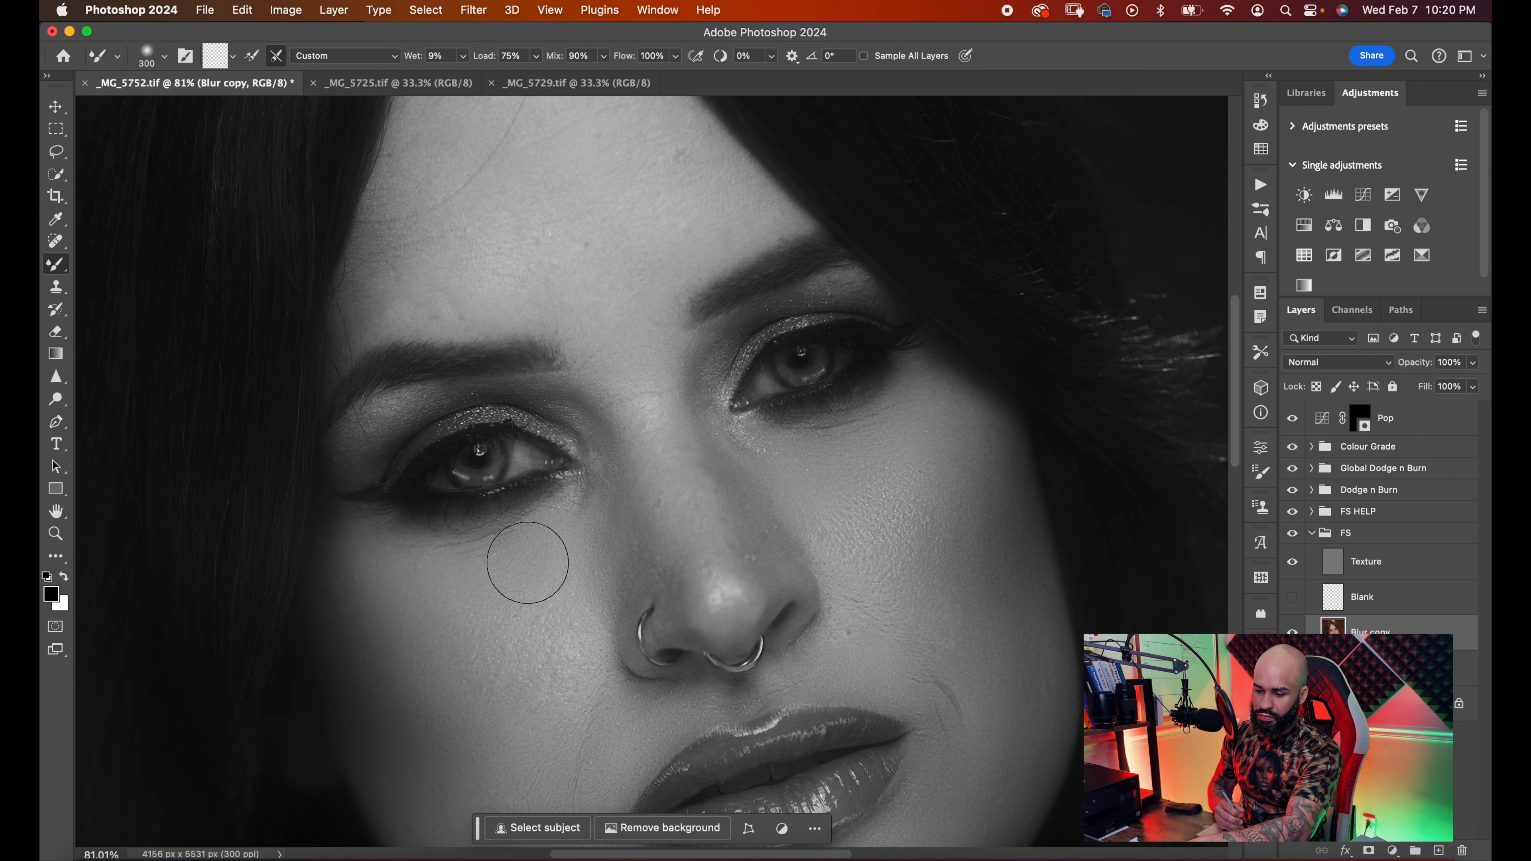
- Refine the inner eye corner and under-eye skin above the nostril ring with the Mixer Brush, reducing its size from 175 to 90
scroll(527, 562, up, 2)
key(bracketleft)
key(bracketleft)
key(bracketleft)
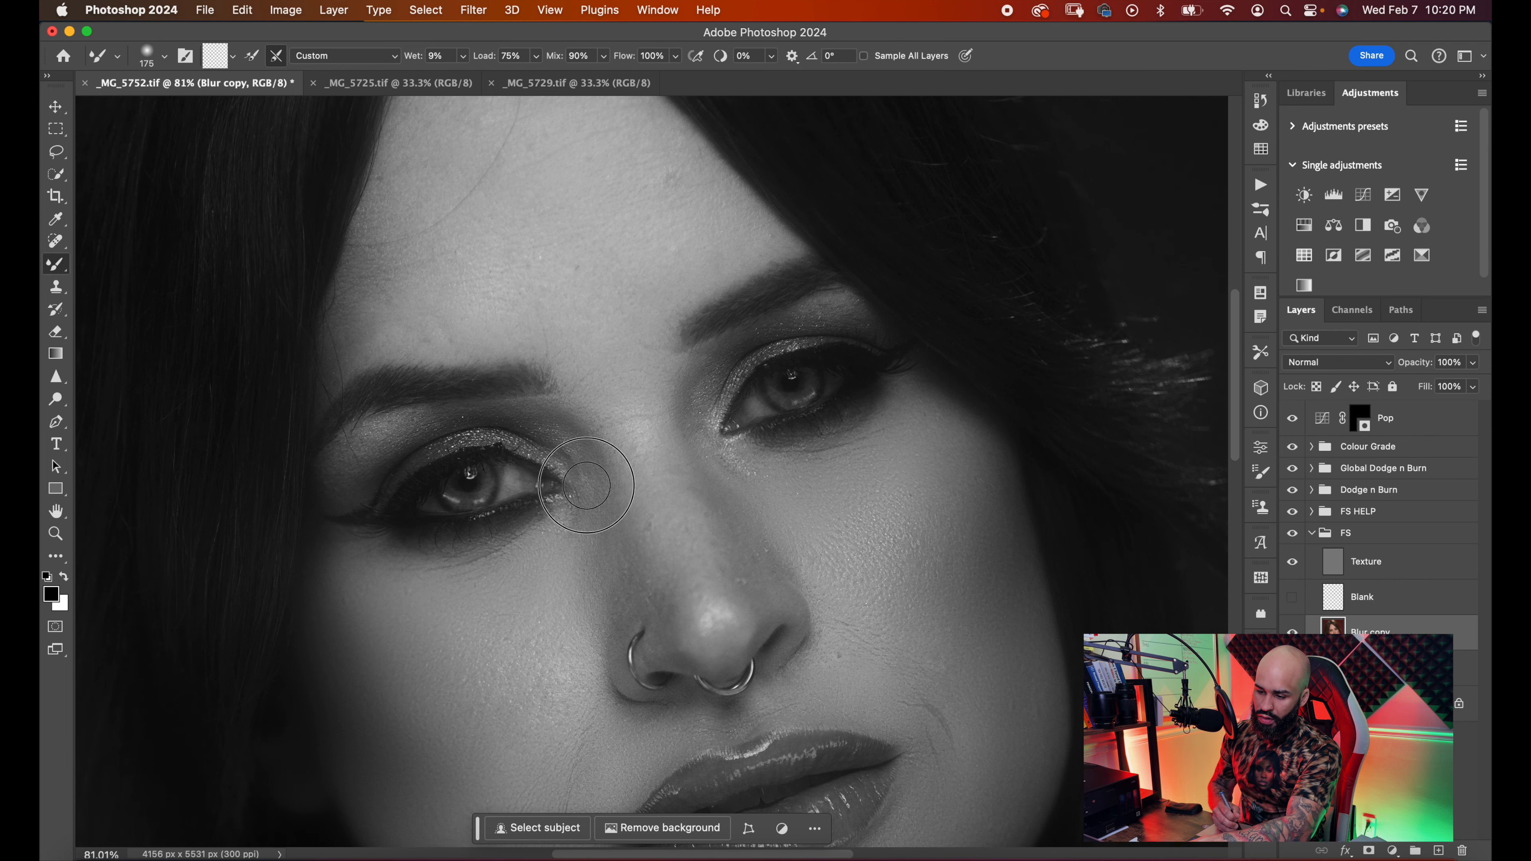
key(bracketleft)
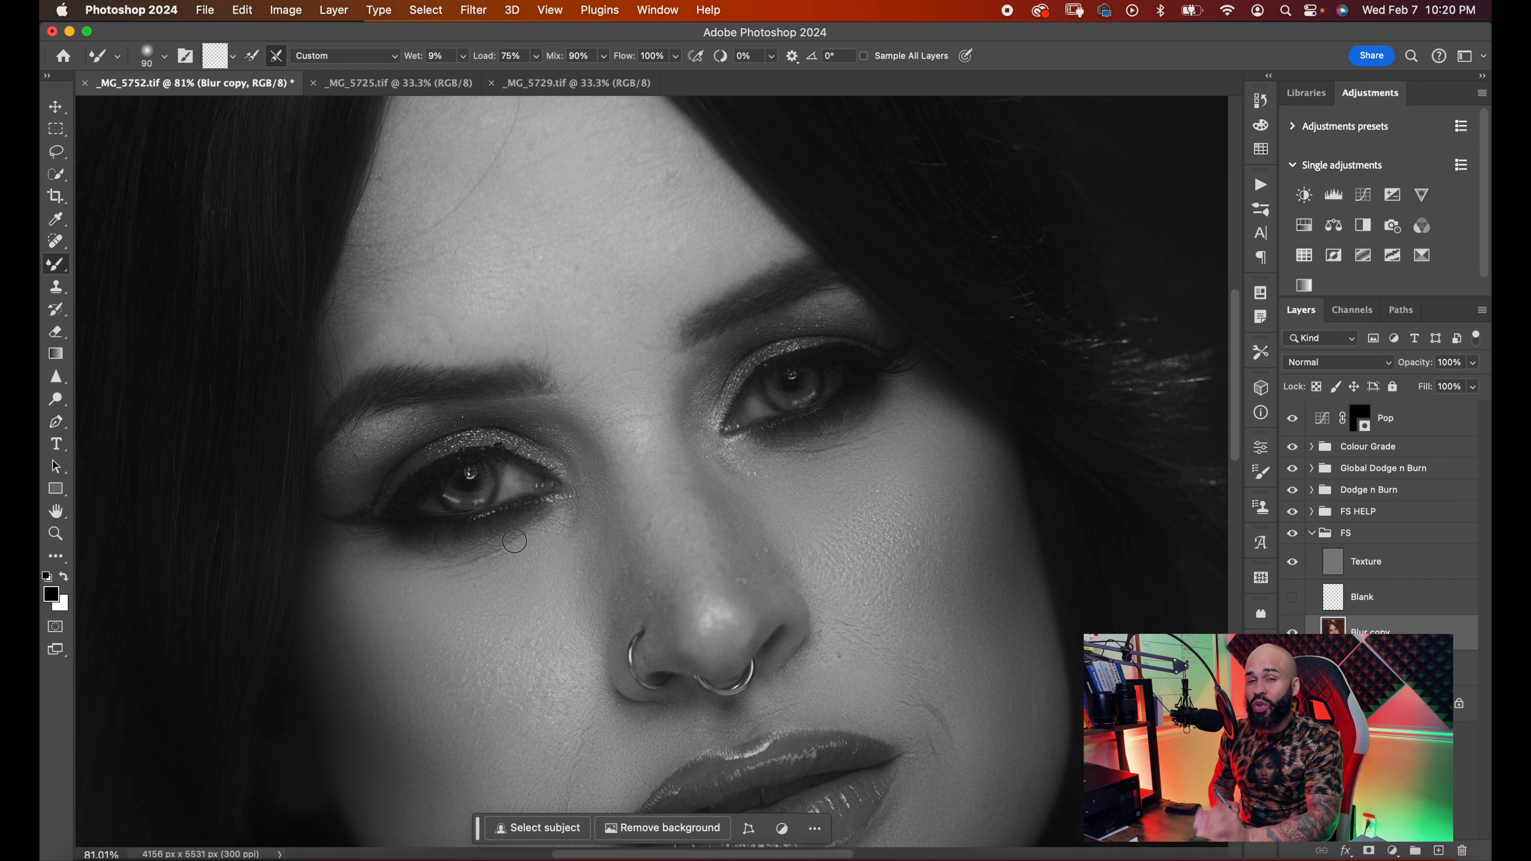
- Smooth the eyelid skin between the brow and eye on the nostril-ring side with the Mixer Brush at size 90
scroll(530, 479, down, 2)
drag(462, 473, 591, 527)
scroll(524, 486, up, 9)
scroll(509, 444, up, 2)
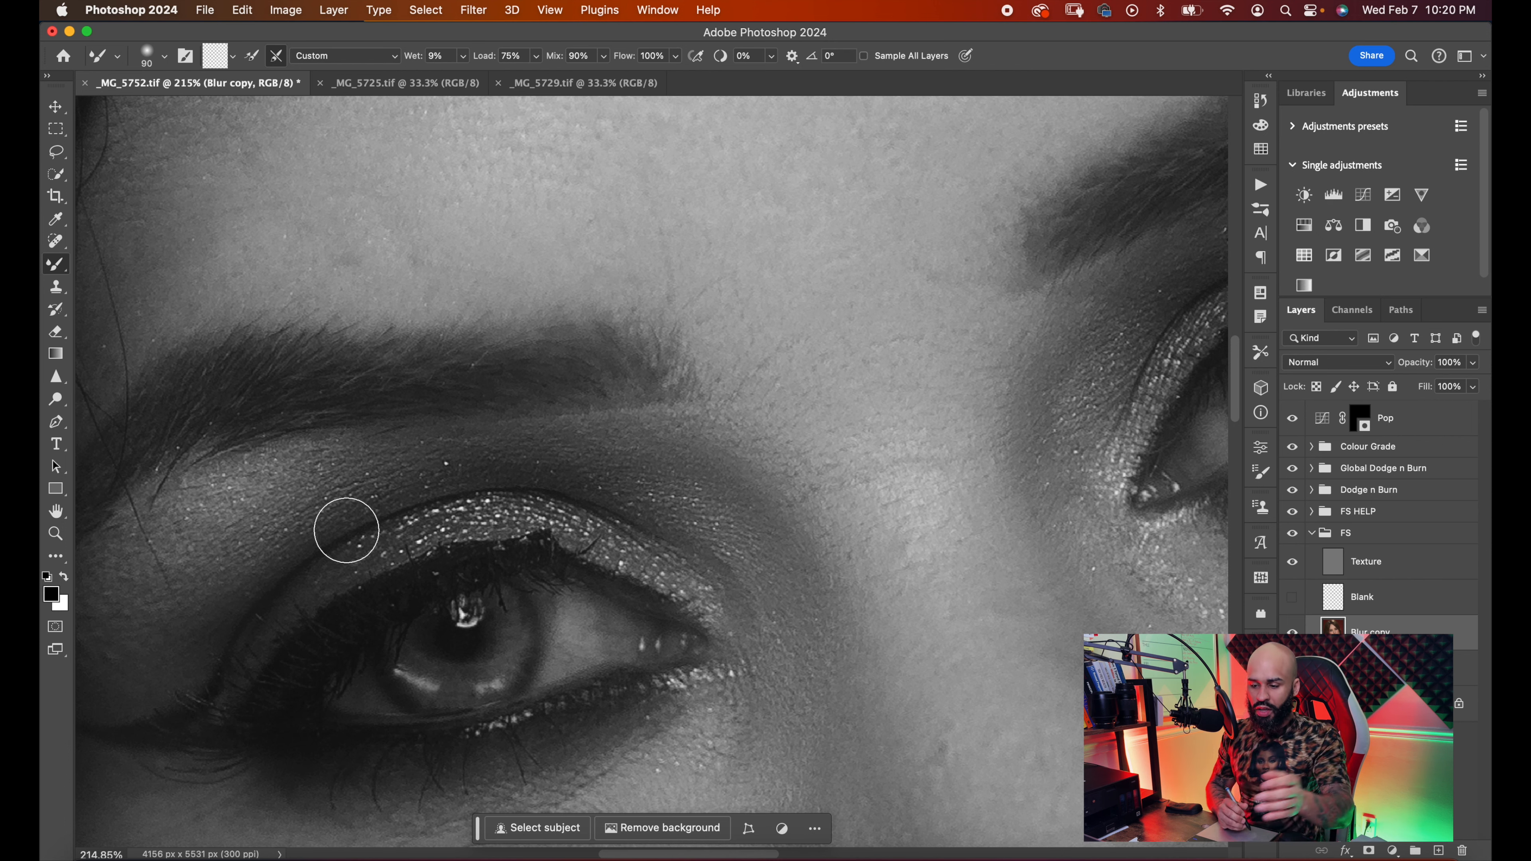
scroll(518, 445, down, 5)
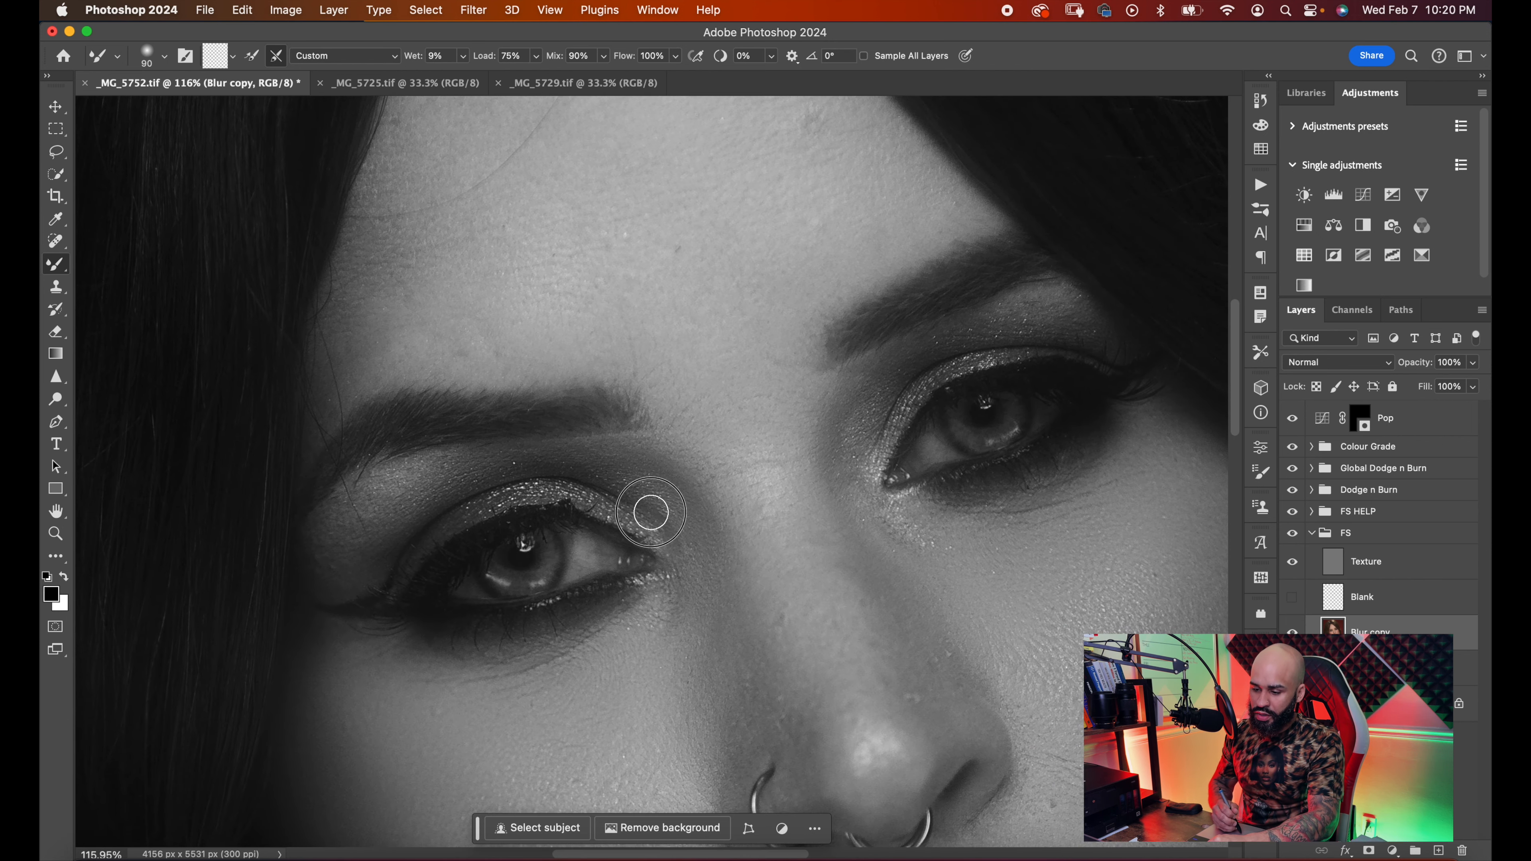
scroll(767, 481, down, 4)
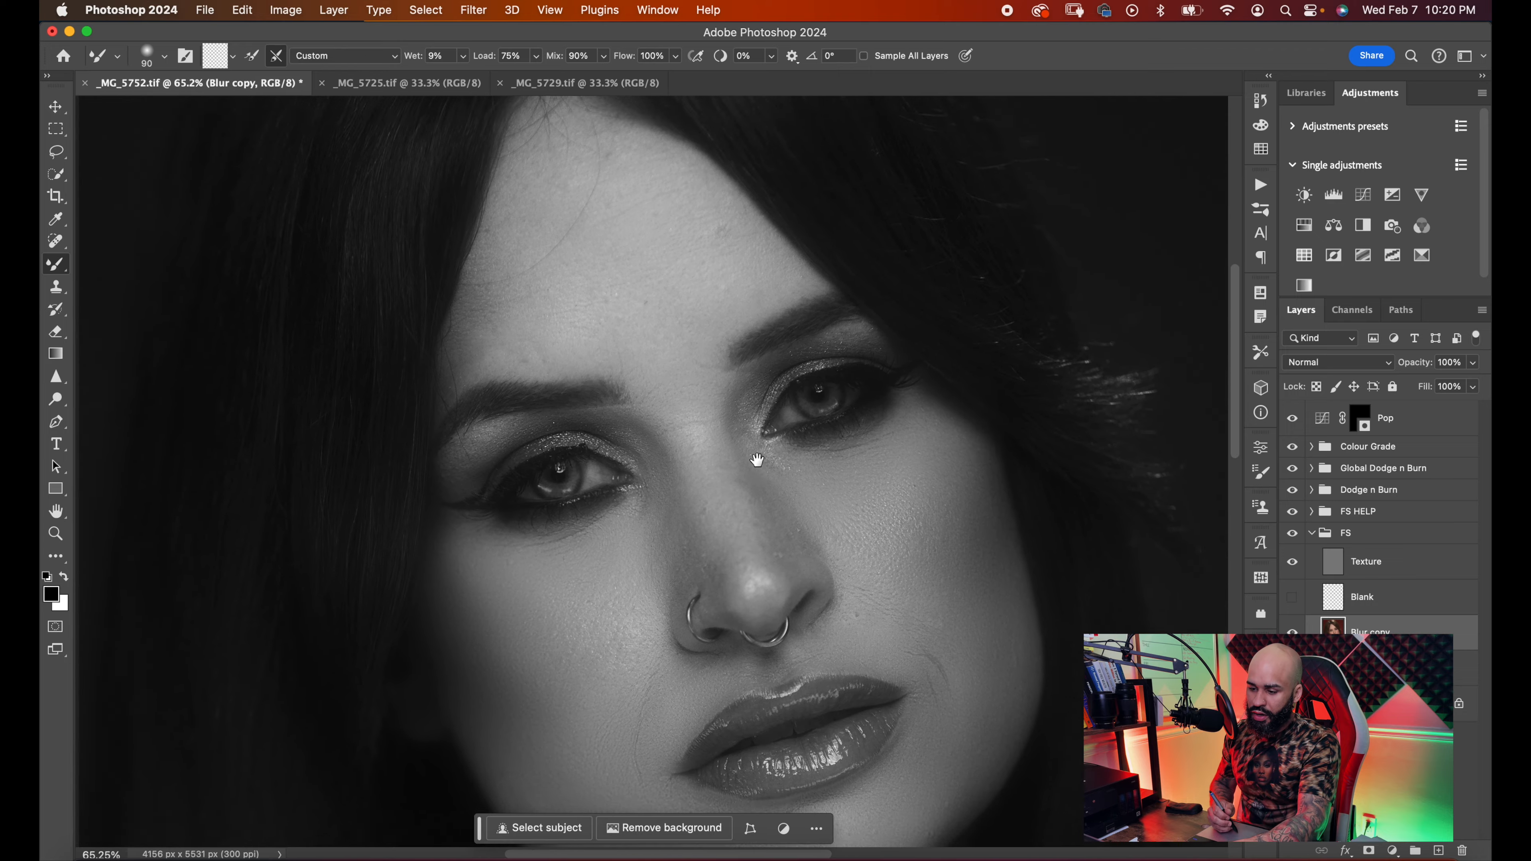
- Blend the skin between the eyes and along the upper nose bridge with the Mixer Brush at size 90
drag(757, 459, 748, 495)
scroll(723, 557, up, 4)
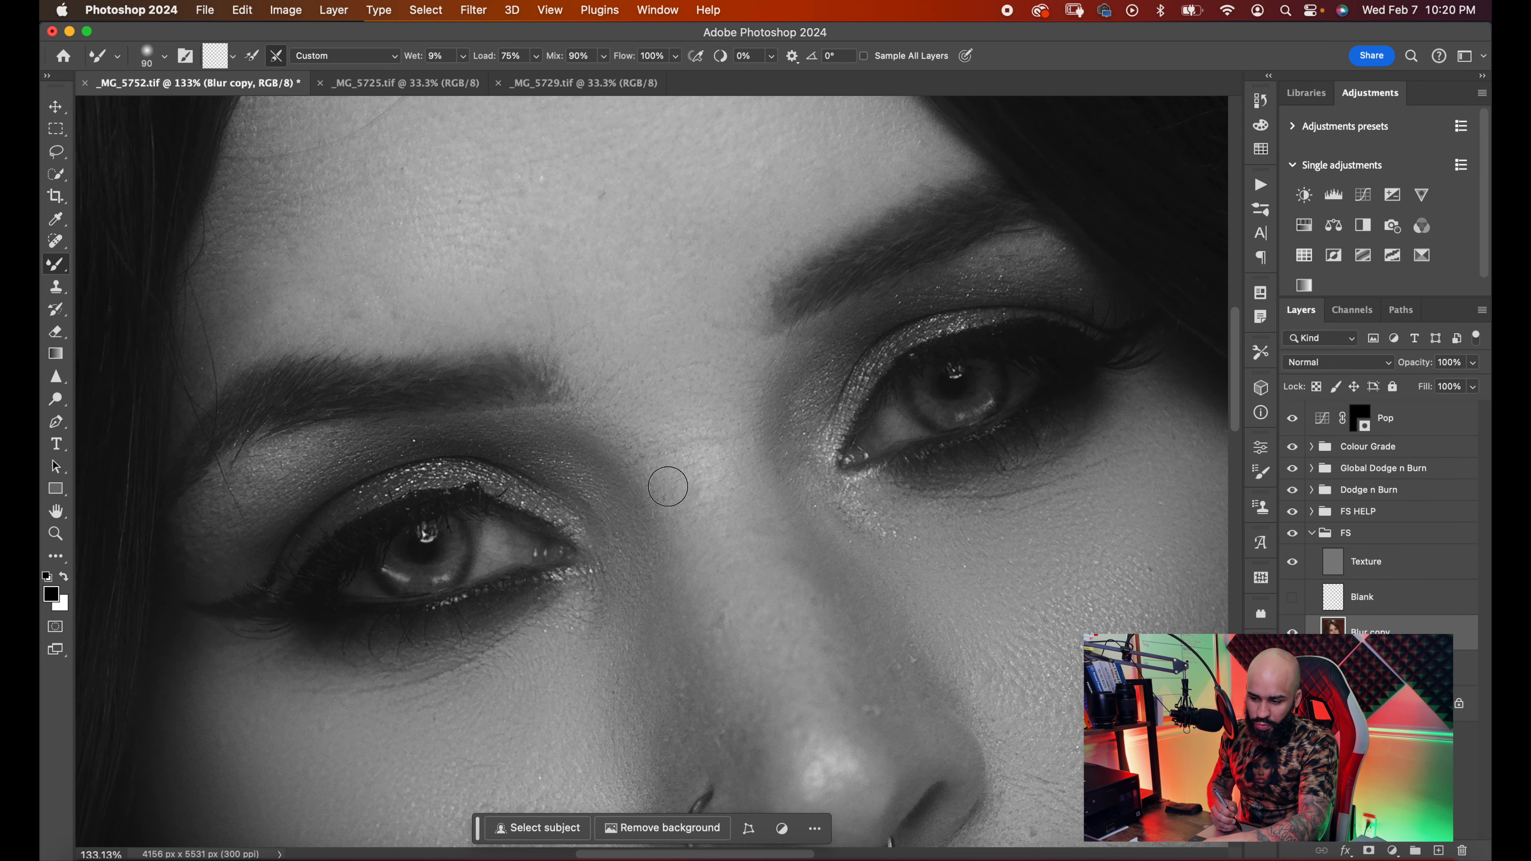
scroll(663, 542, down, 4)
drag(727, 557, 724, 518)
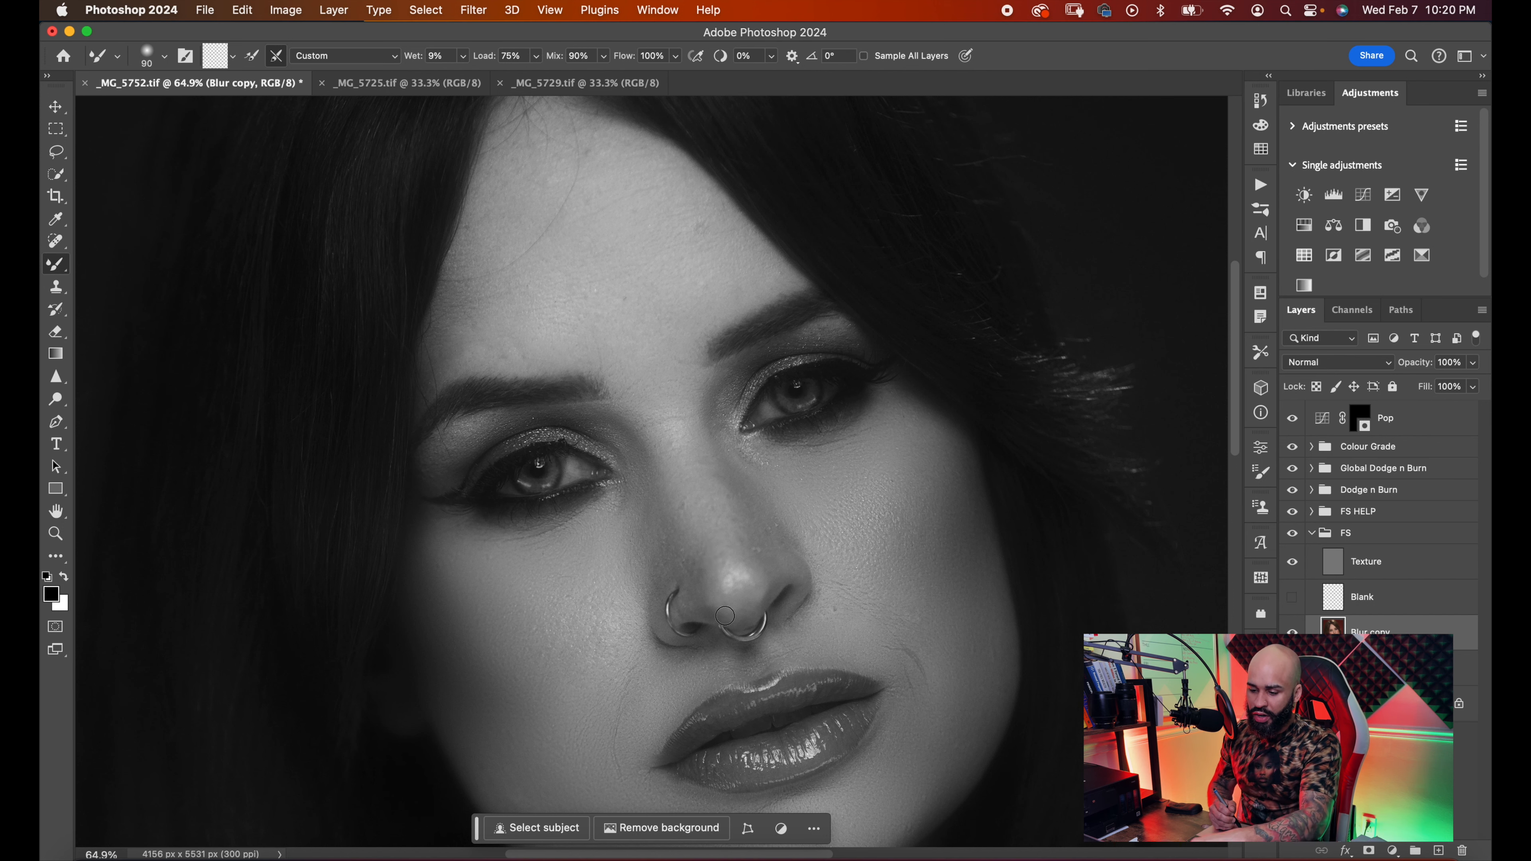
- Smooth the nose tip highlight and the skin around the ringed nostril with the Mixer Brush at size 90
scroll(725, 615, up, 5)
scroll(725, 549, up, 2)
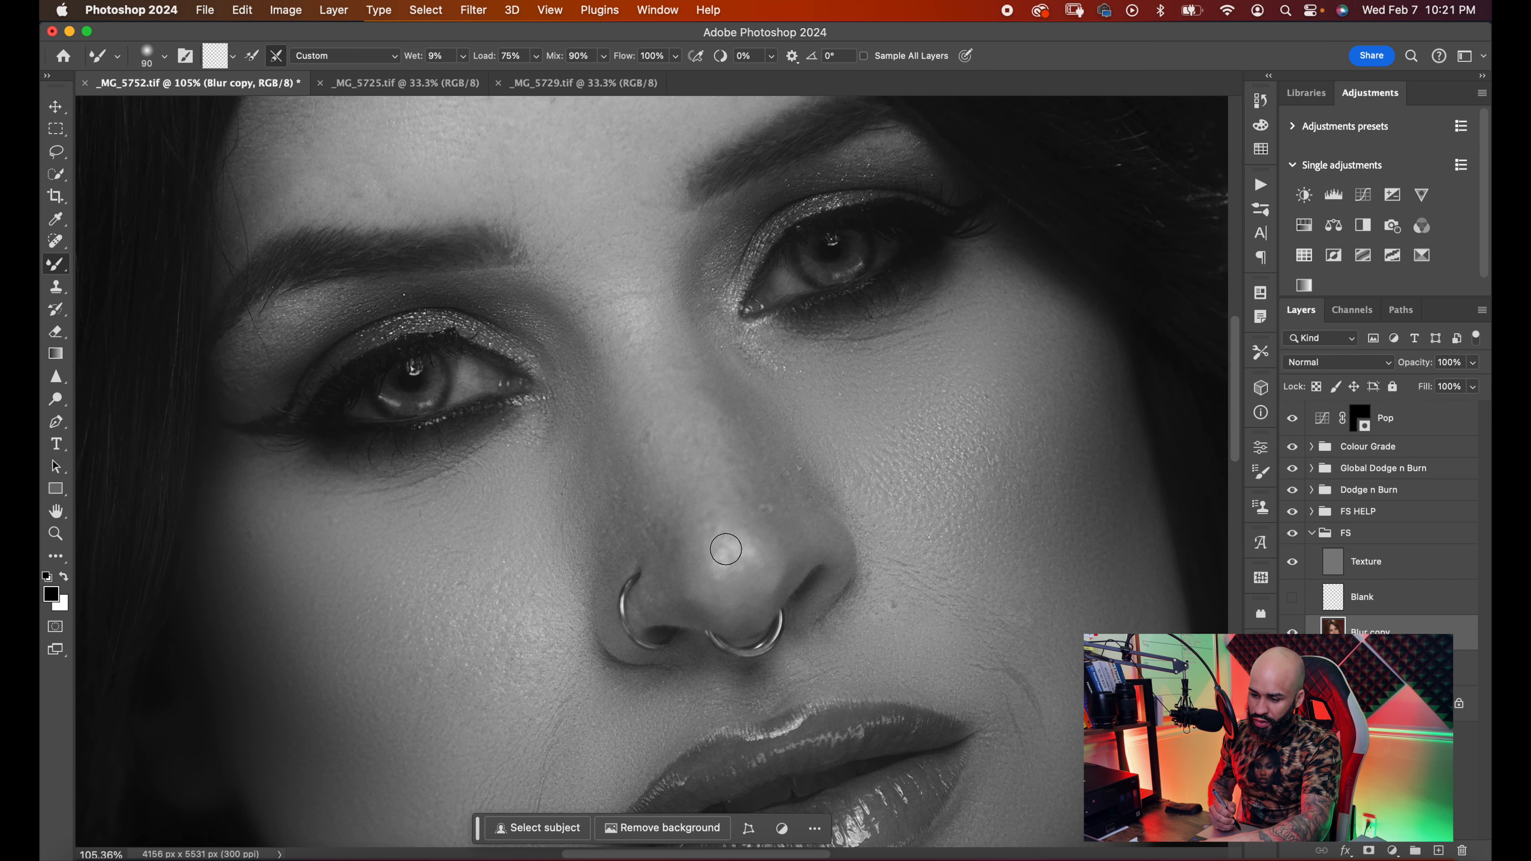
scroll(657, 518, up, 2)
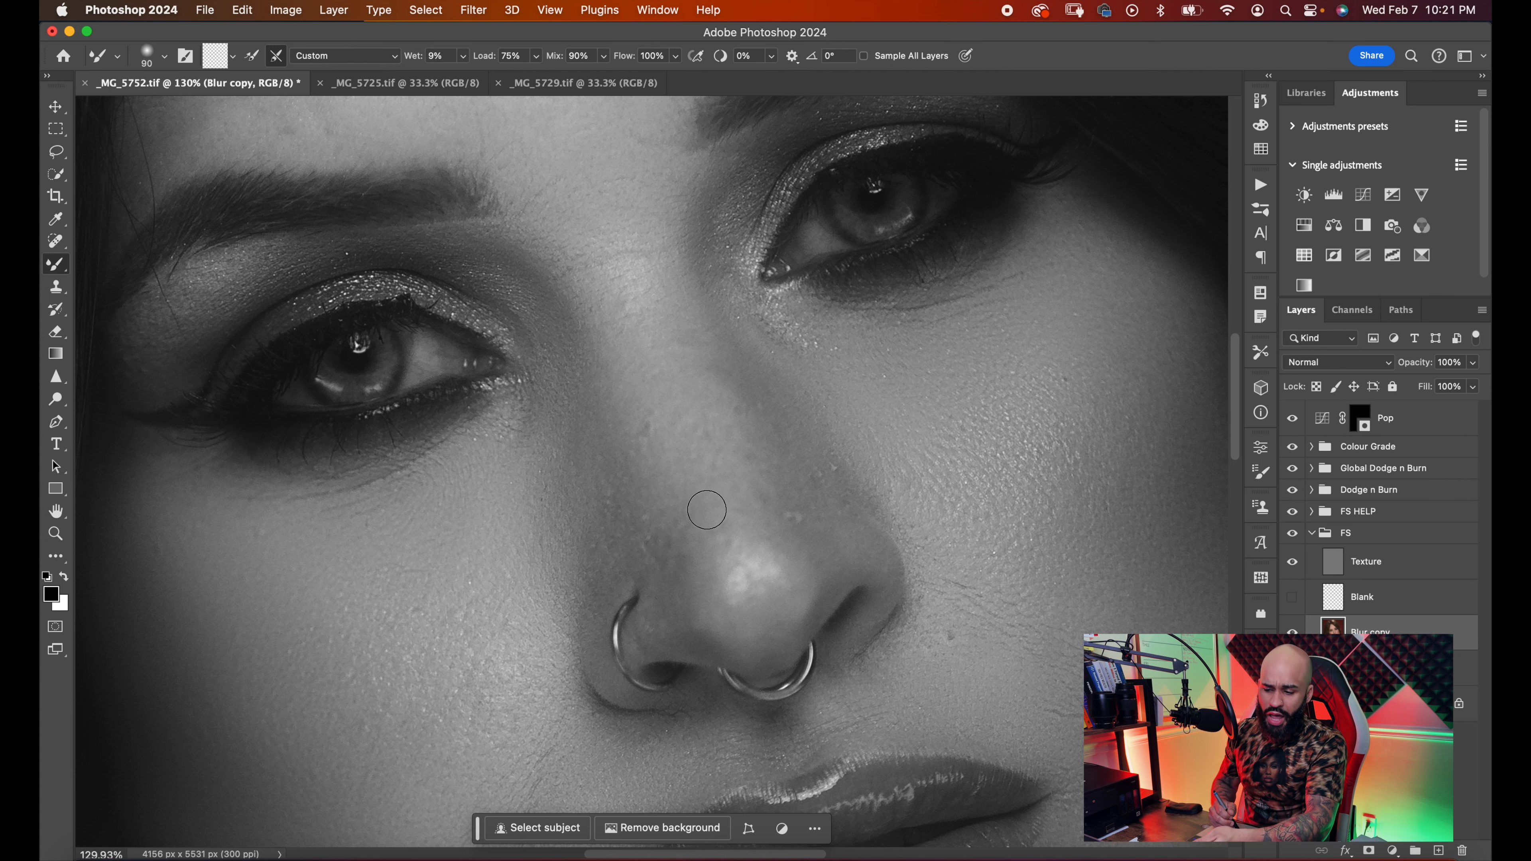
scroll(649, 503, down, 5)
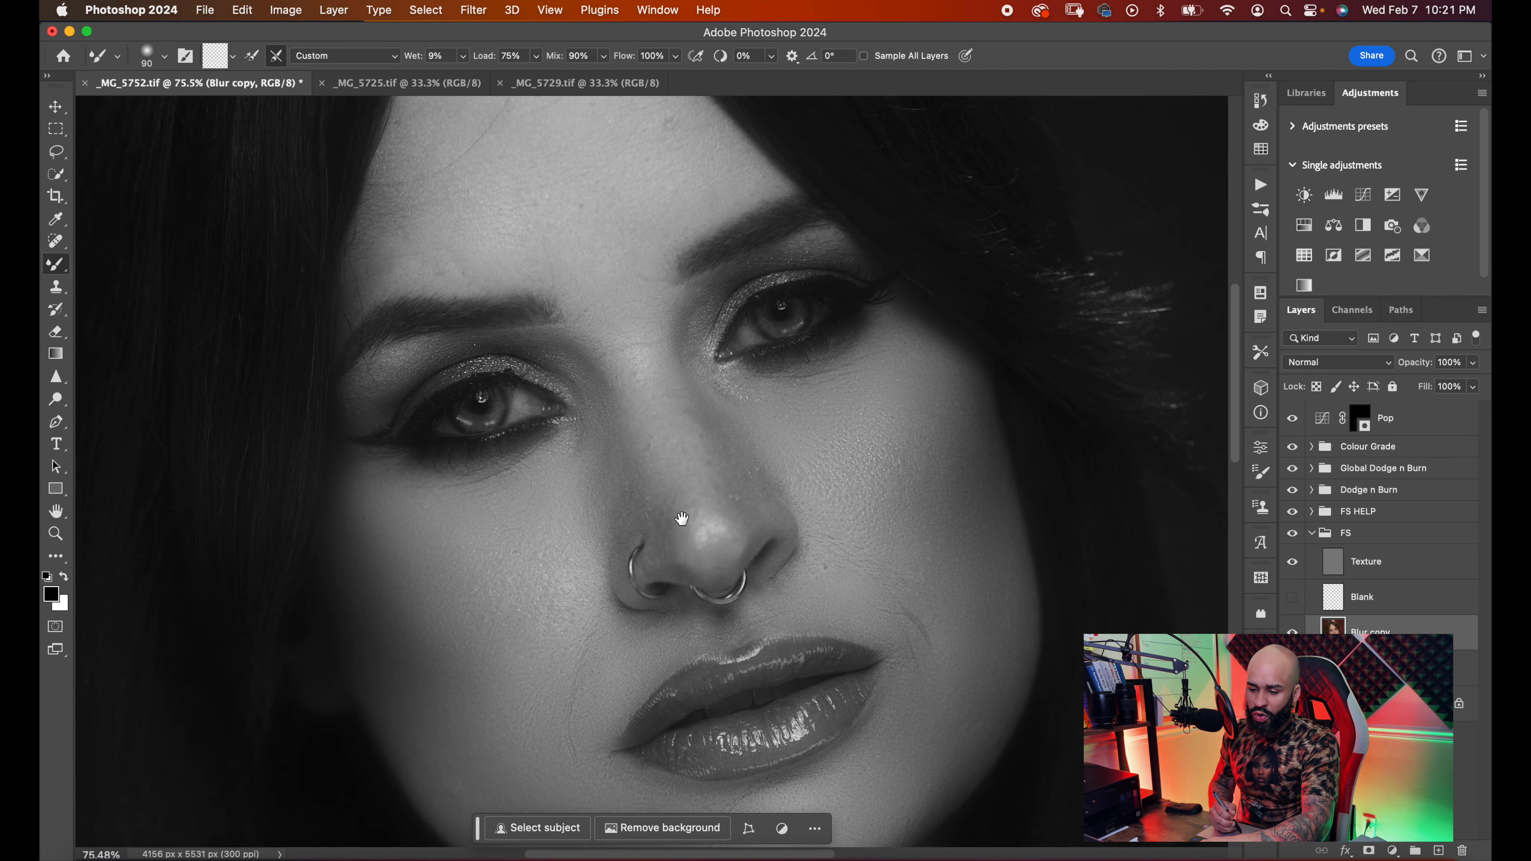
scroll(650, 536, down, 1)
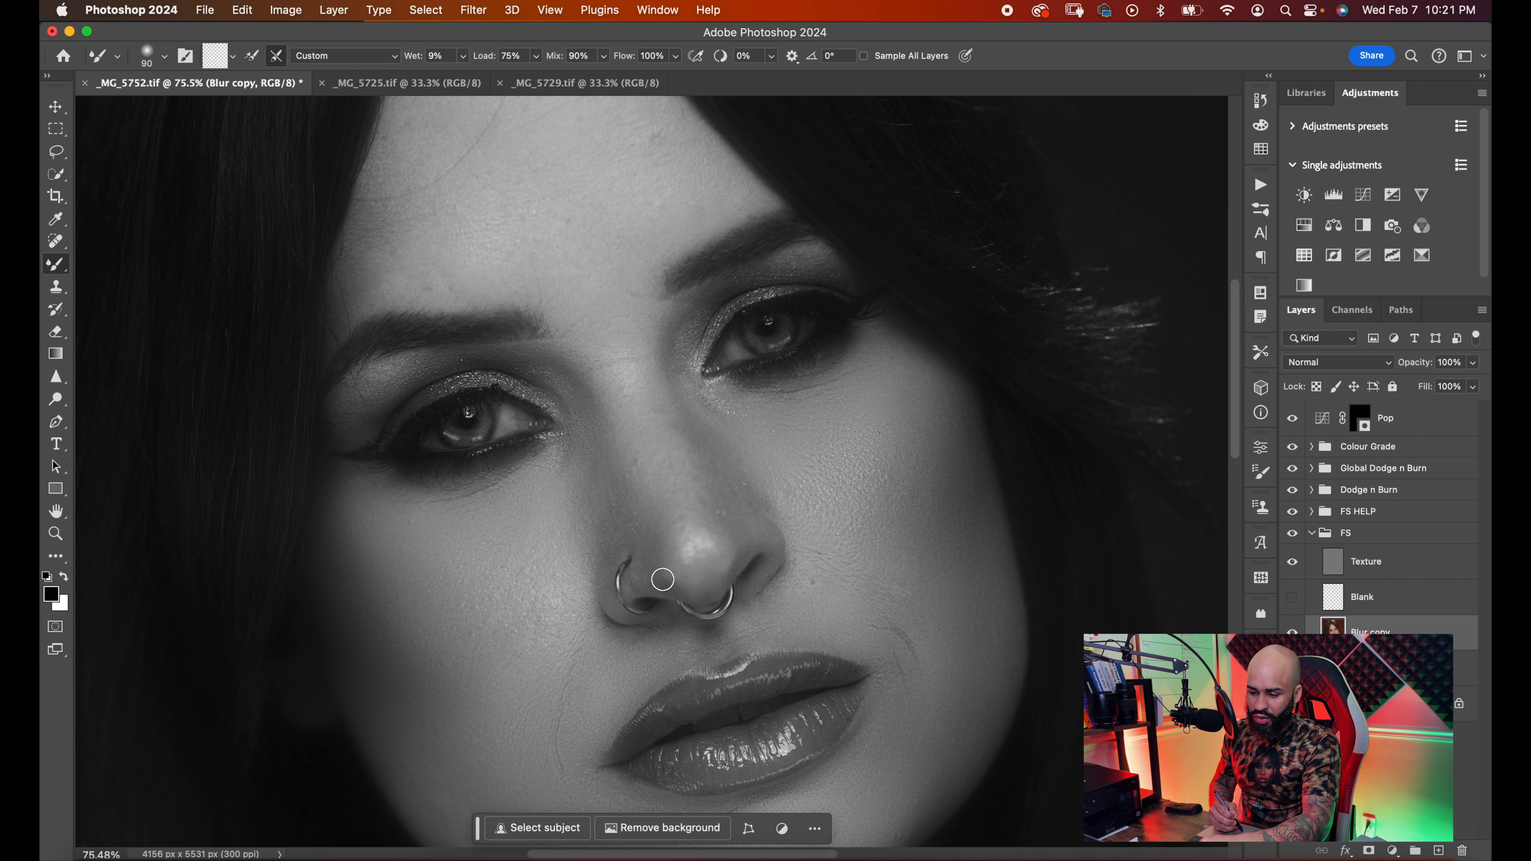
drag(670, 571, 631, 587)
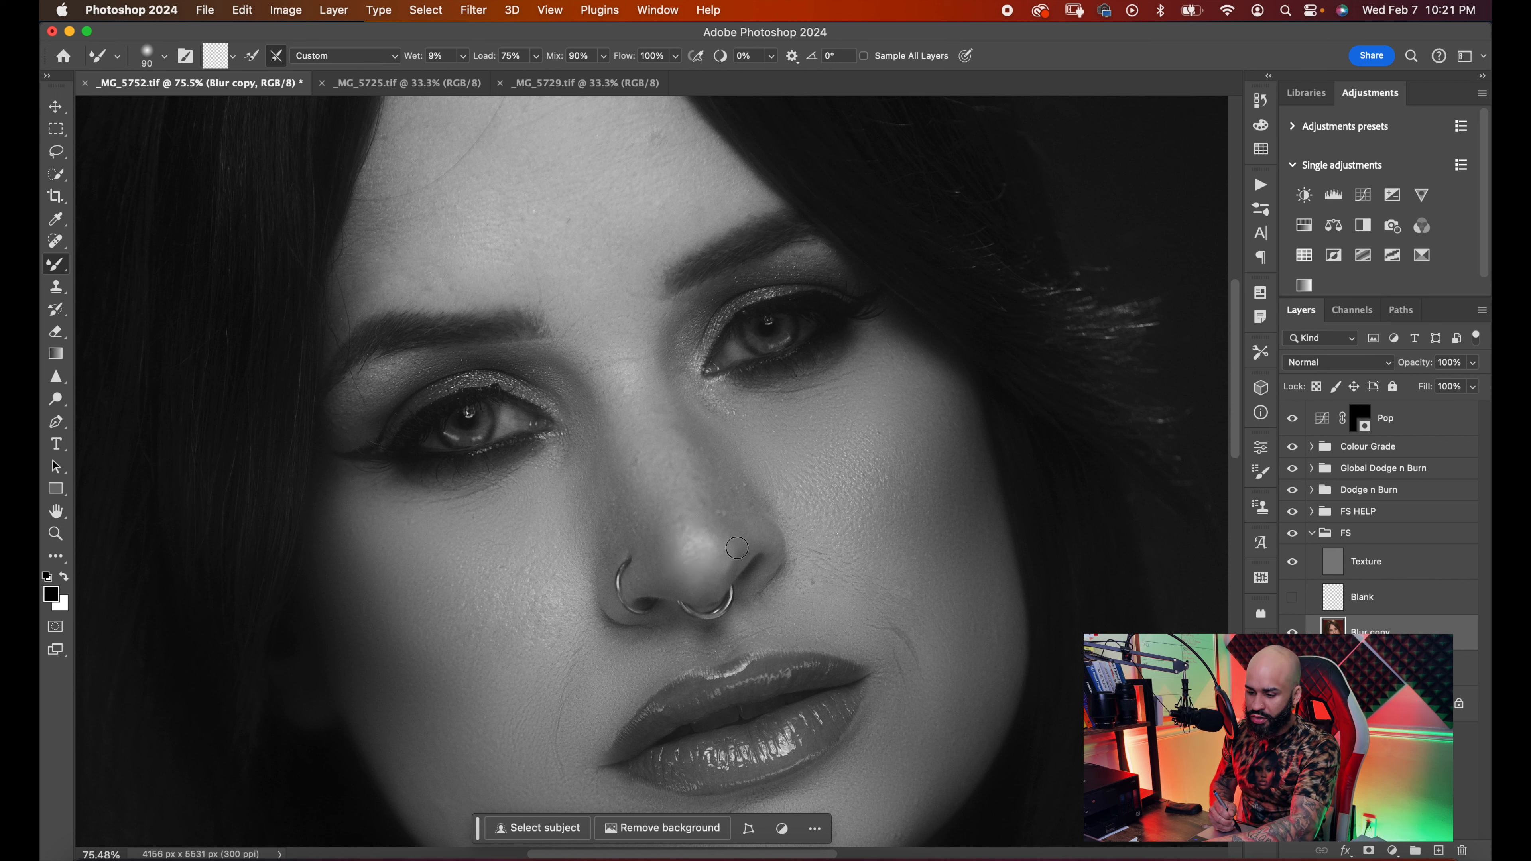
- Refine the nostril without the side ring and the nose bridge with the Mixer Brush at sizes 80 to 150
key(p)
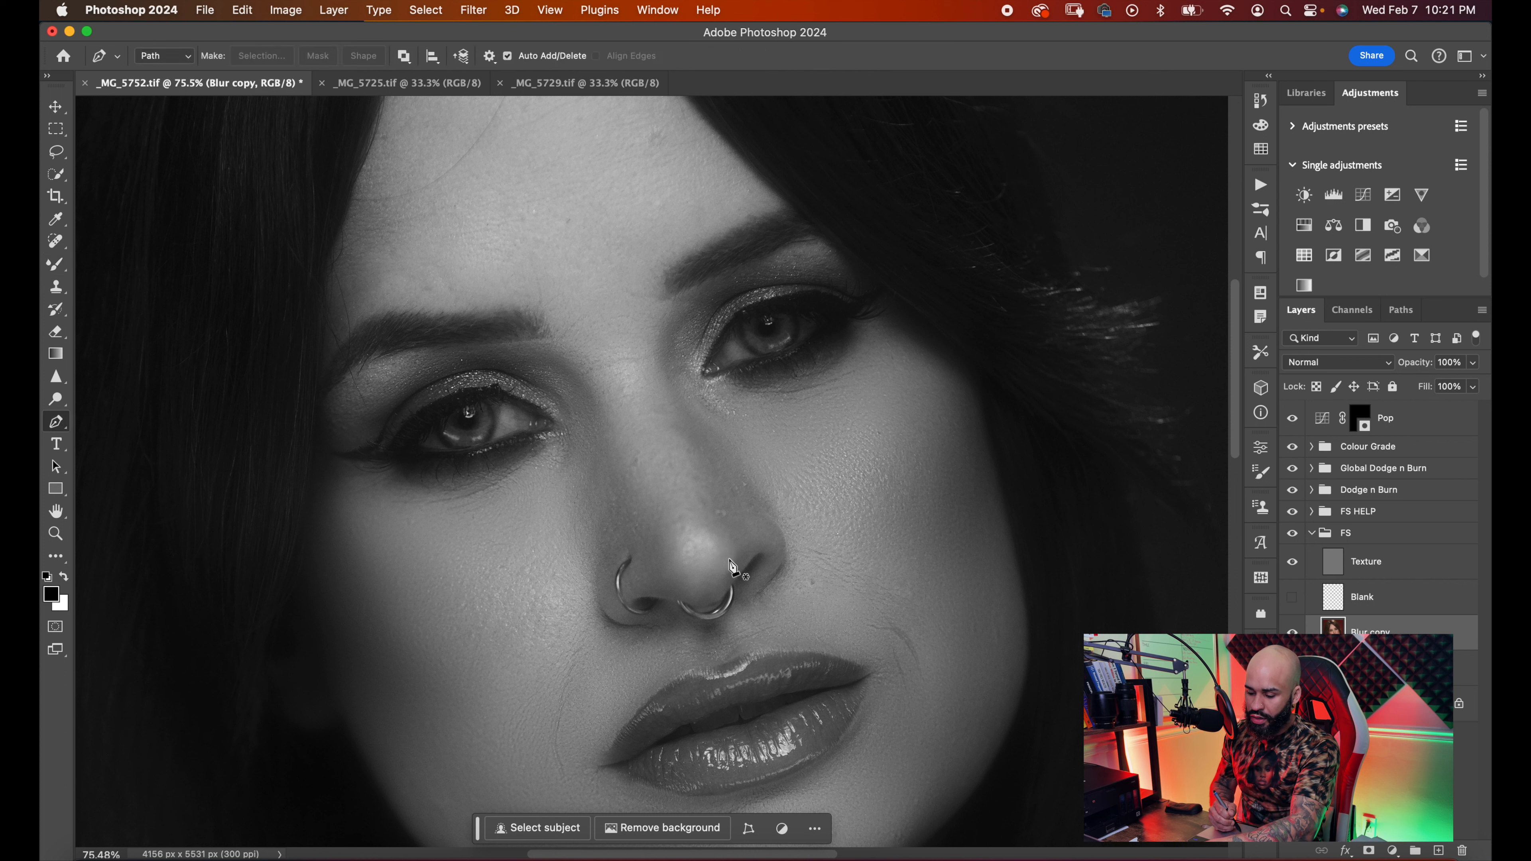
key(b)
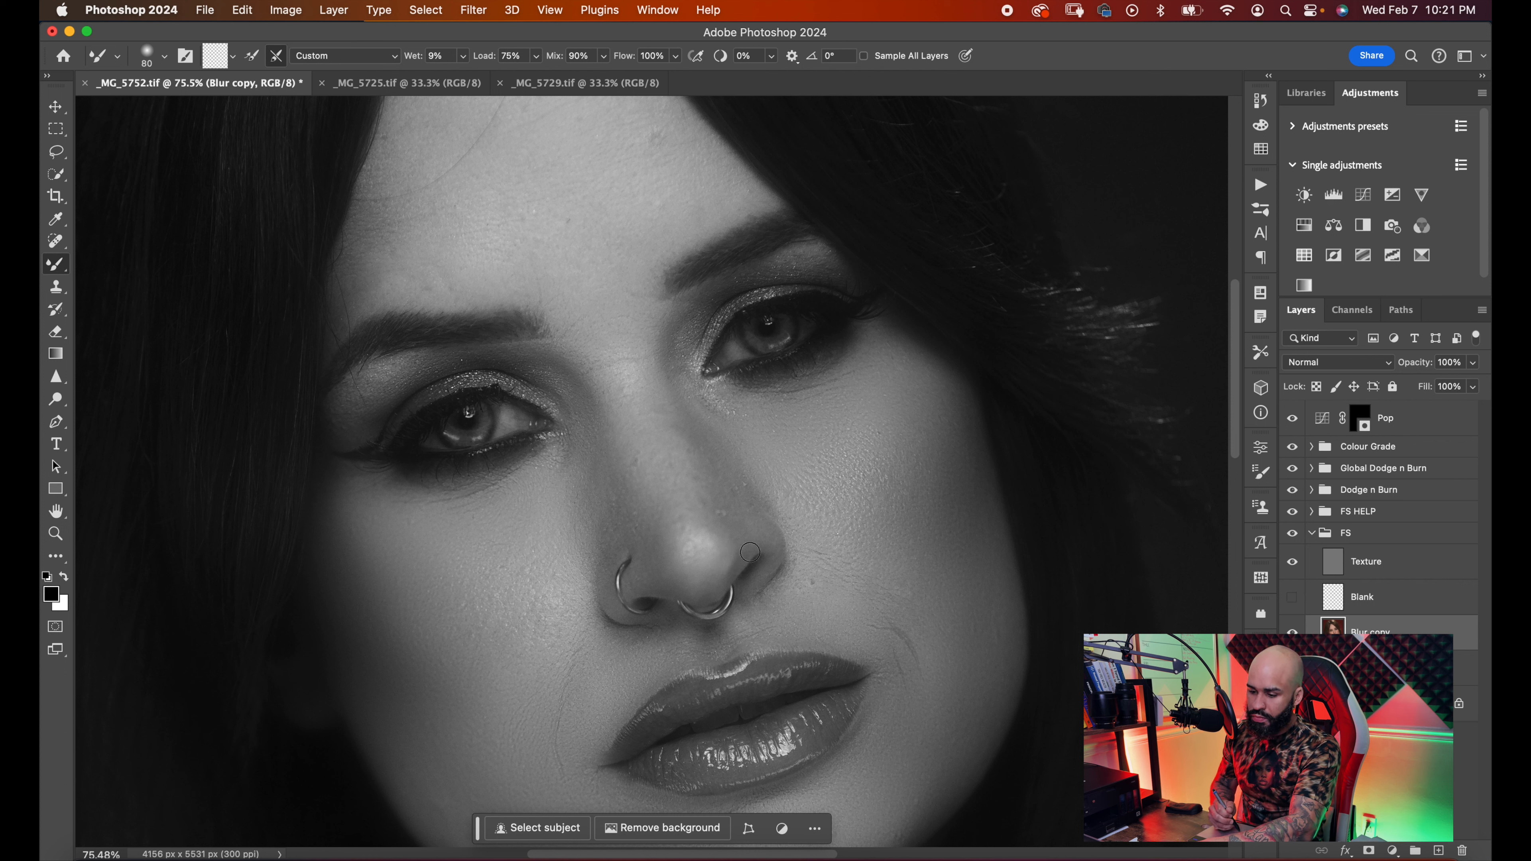
key(bracketright)
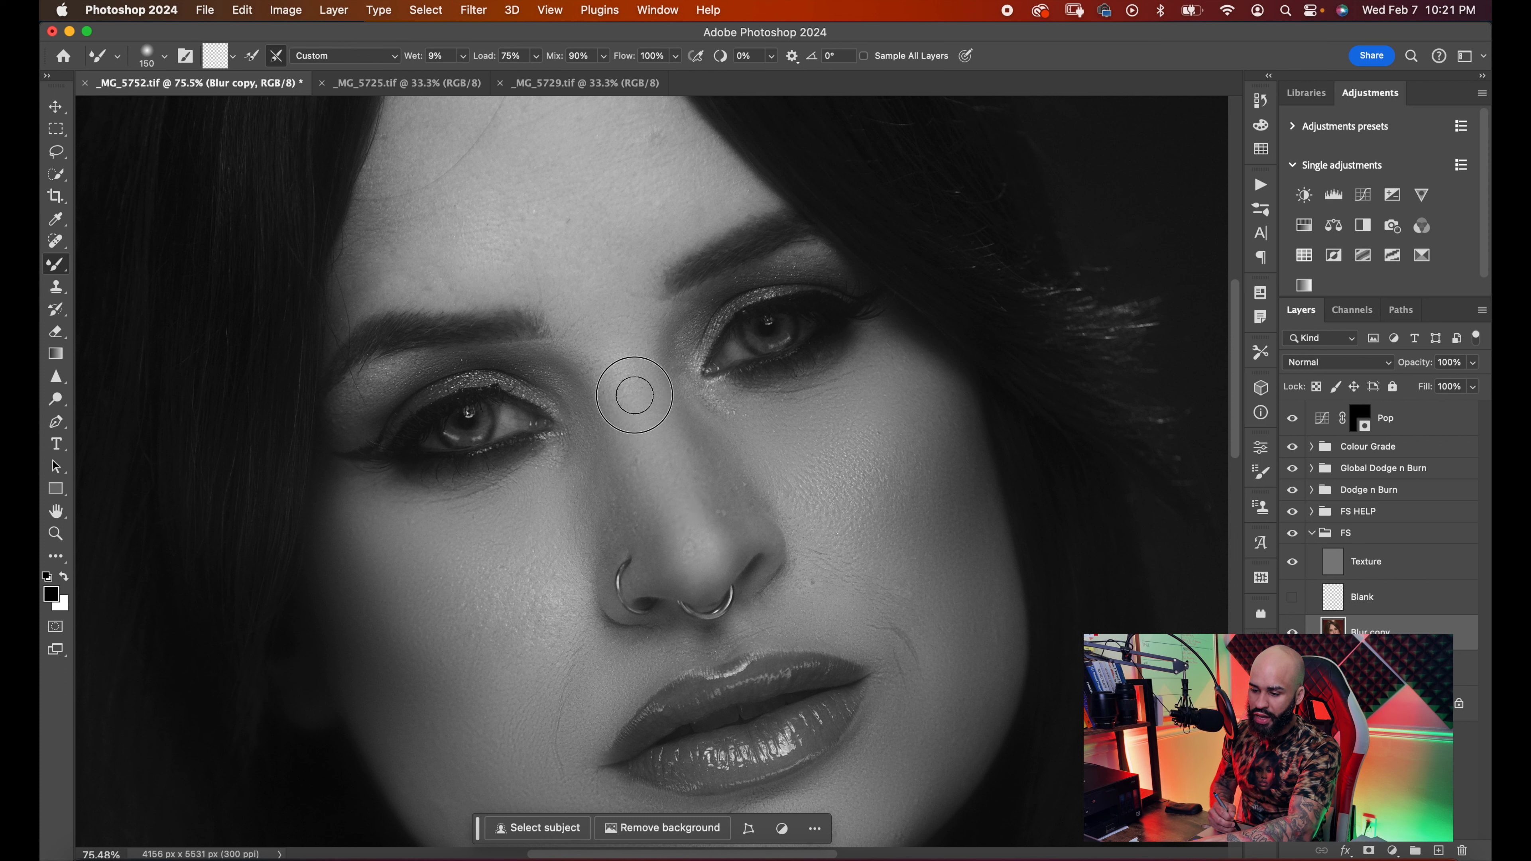
key(bracketleft)
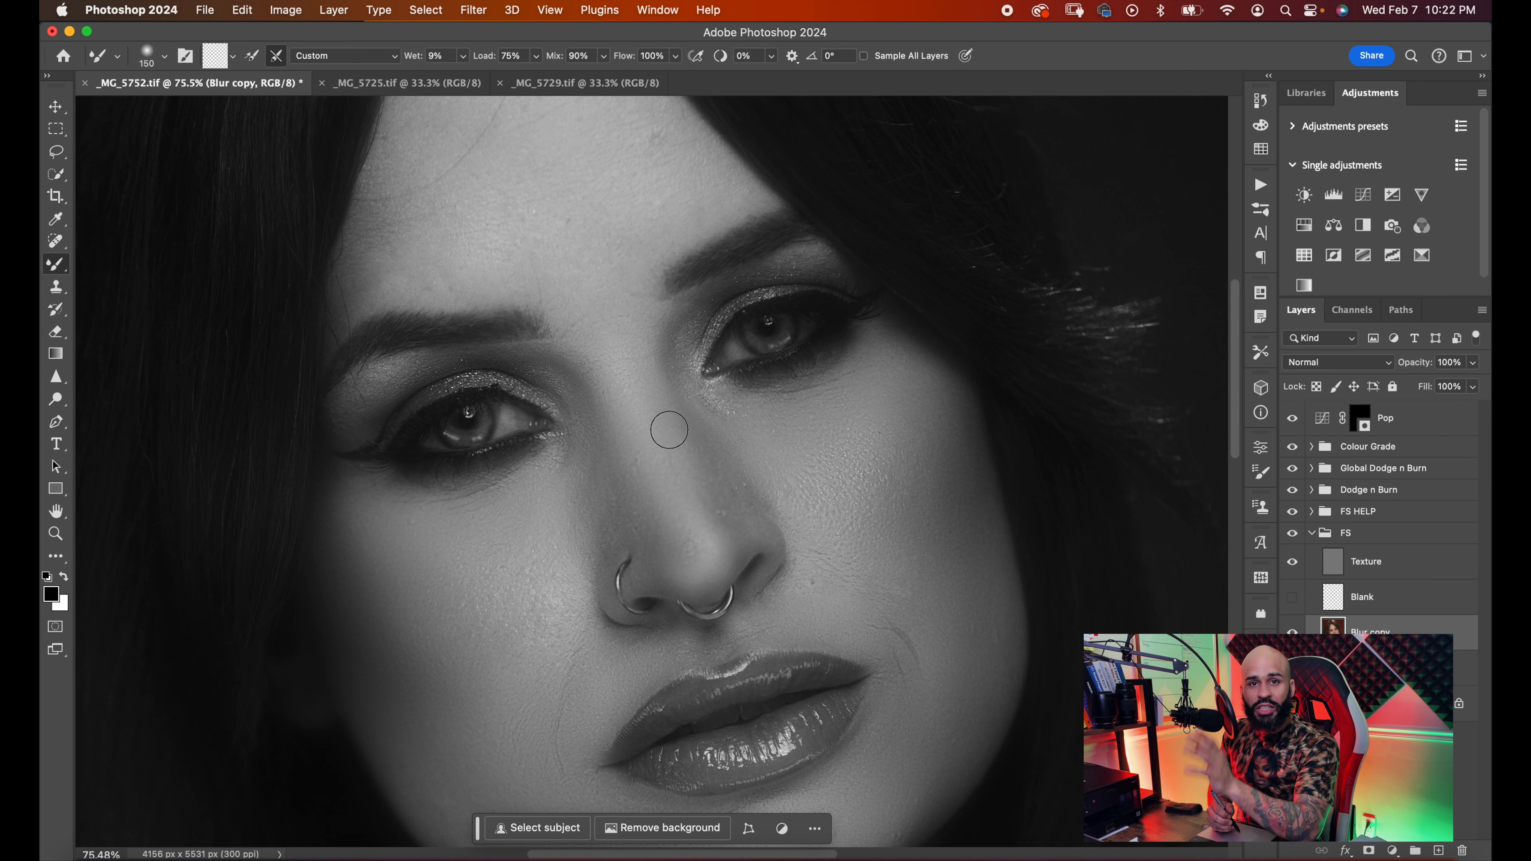
drag(713, 417, 705, 411)
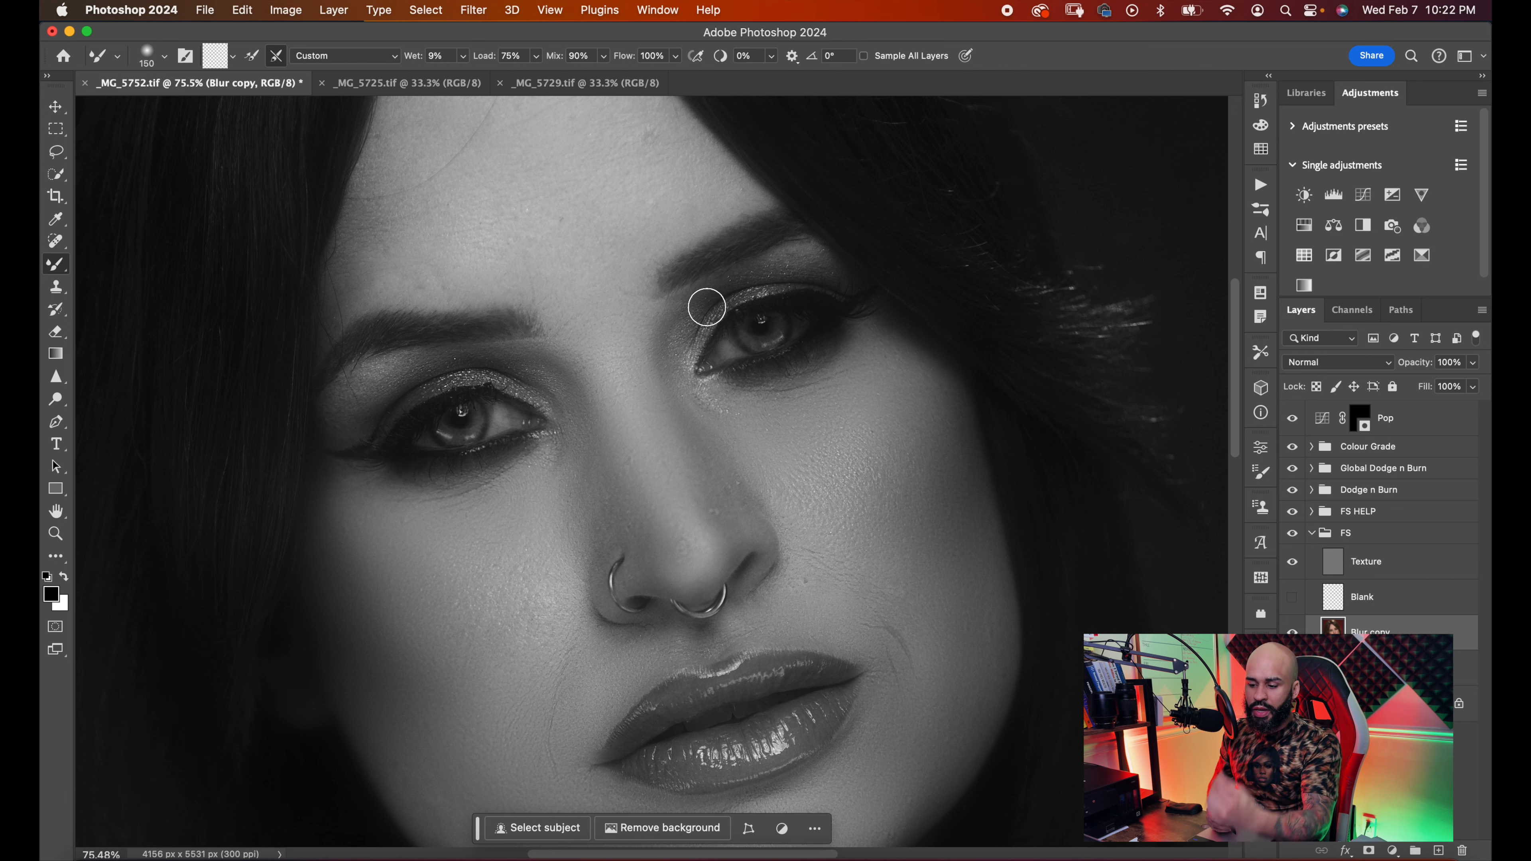
- Blend the broad tones of the cheek farther from the nostril ring with the Mixer Brush at sizes 300 to 400
mouse_move(737, 553)
mouse_down()
mouse_move(728, 480)
mouse_move(796, 515)
mouse_up()
drag(789, 435, 759, 434)
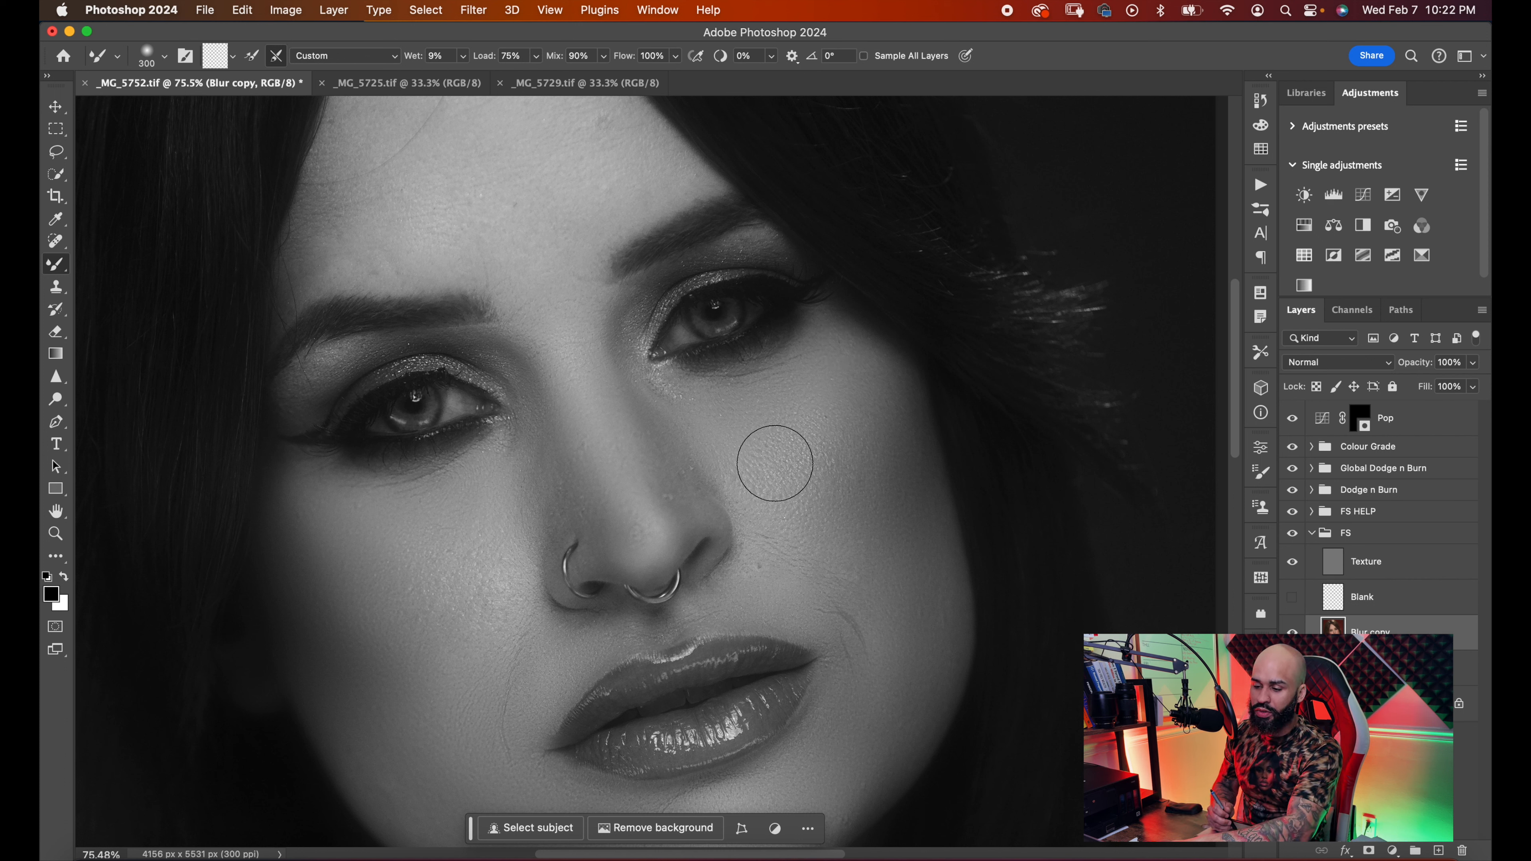
key(bracketright)
key(bracketright)
key(bracketright)
key(bracketright)
key(bracketright)
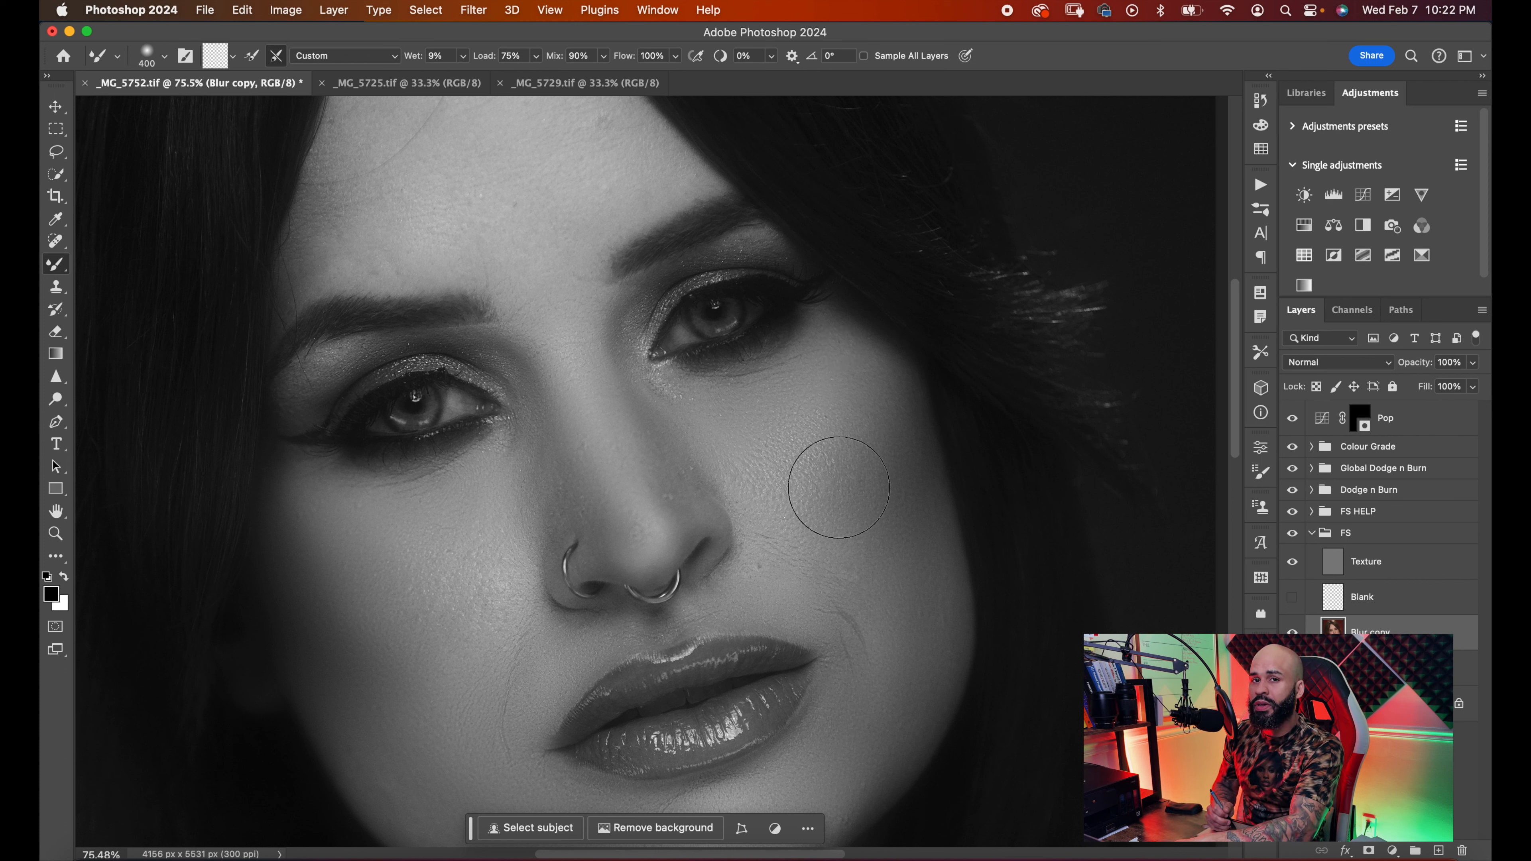
key(bracketleft)
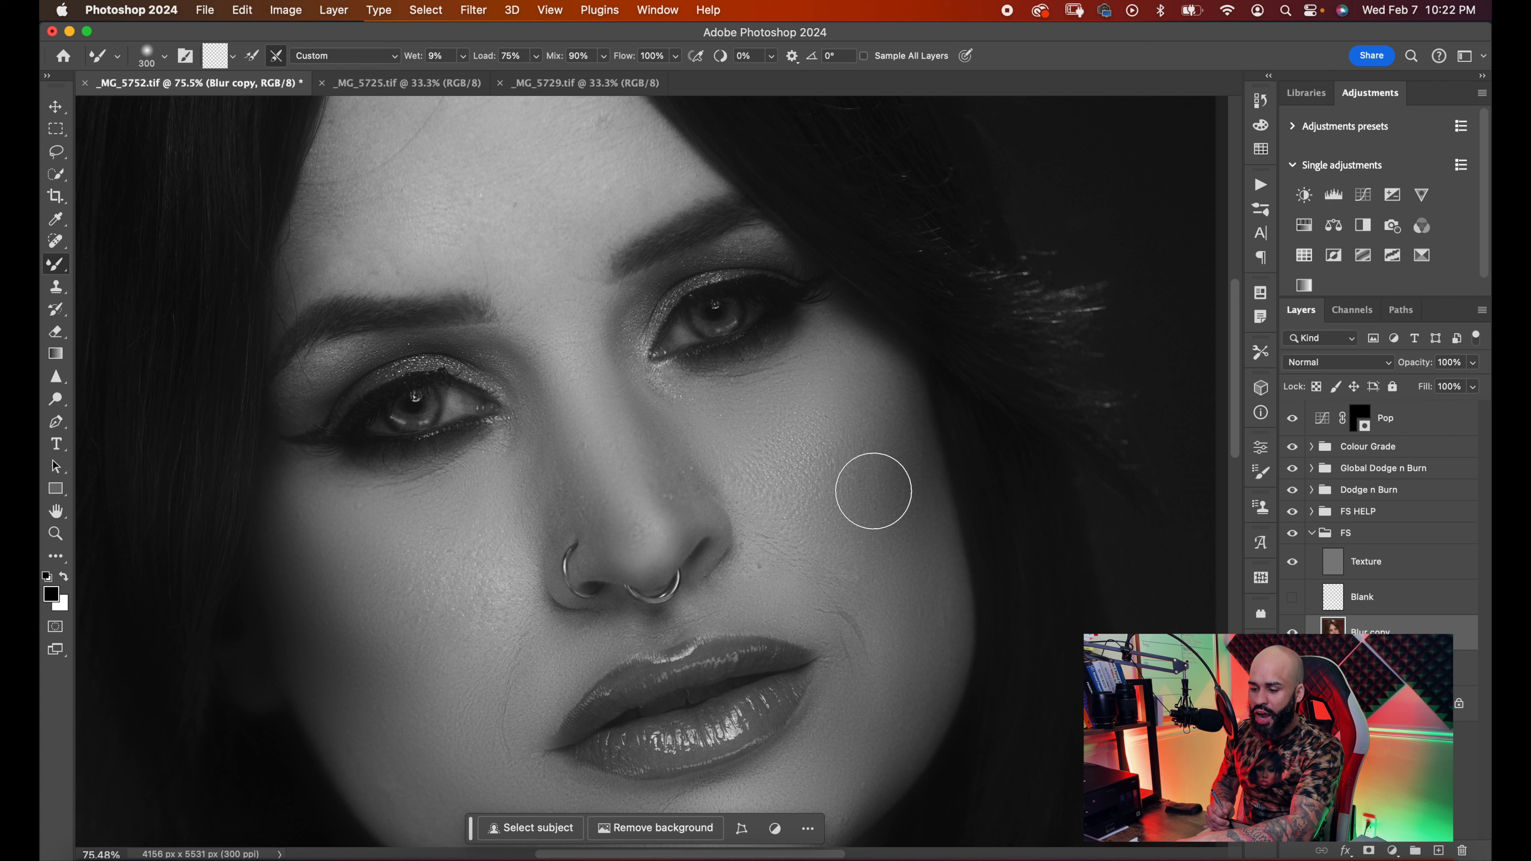
- Smooth both sides of the nose up to the inner eye corners with the Mixer Brush at sizes 100 to 175
key(bracketleft)
key(bracketleft)
key(bracketleft)
key(bracketleft)
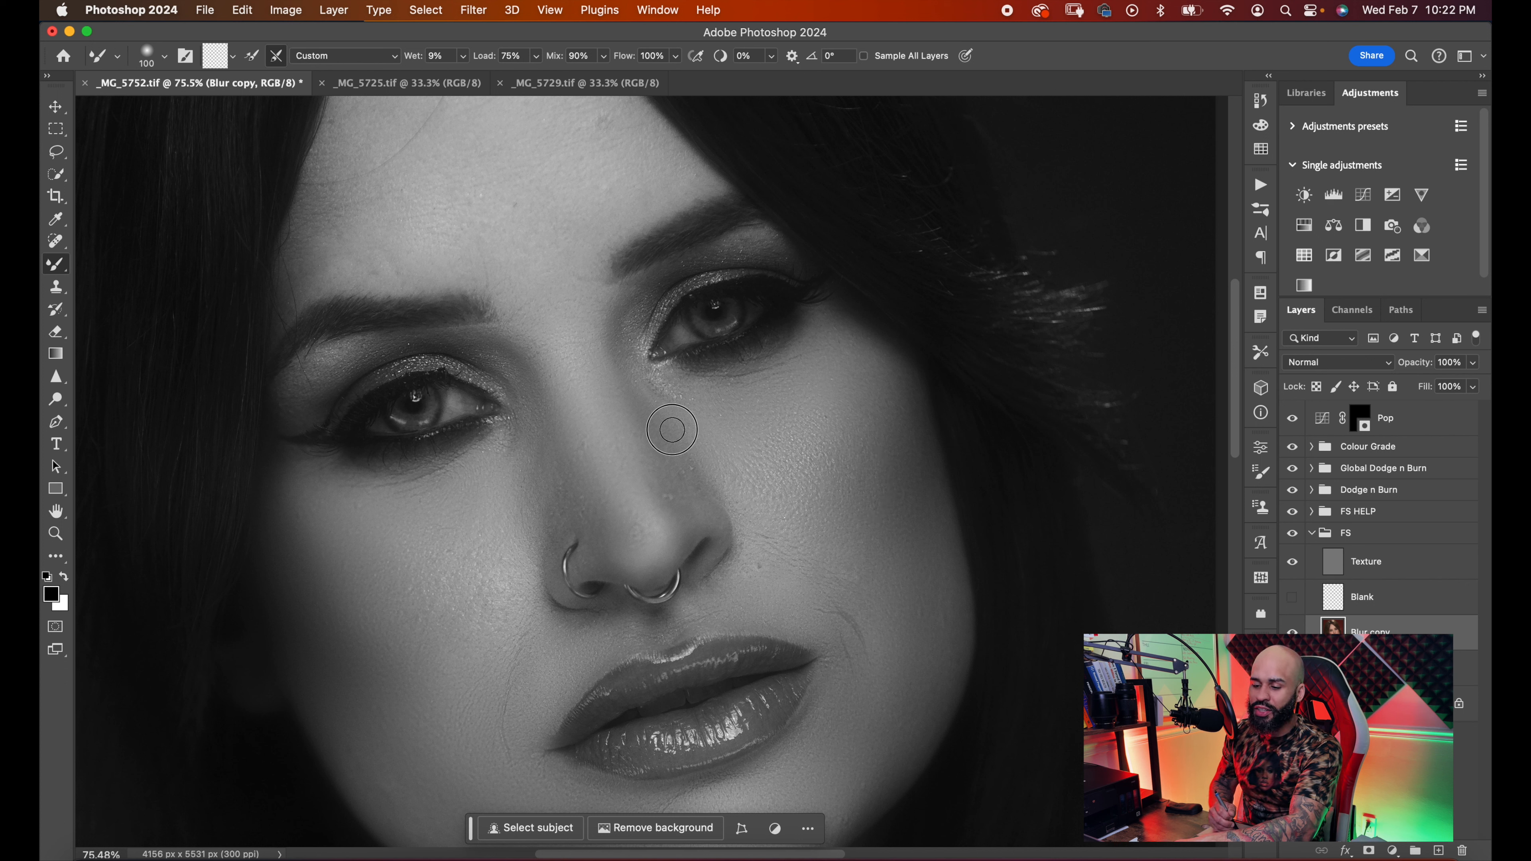
key(bracketright)
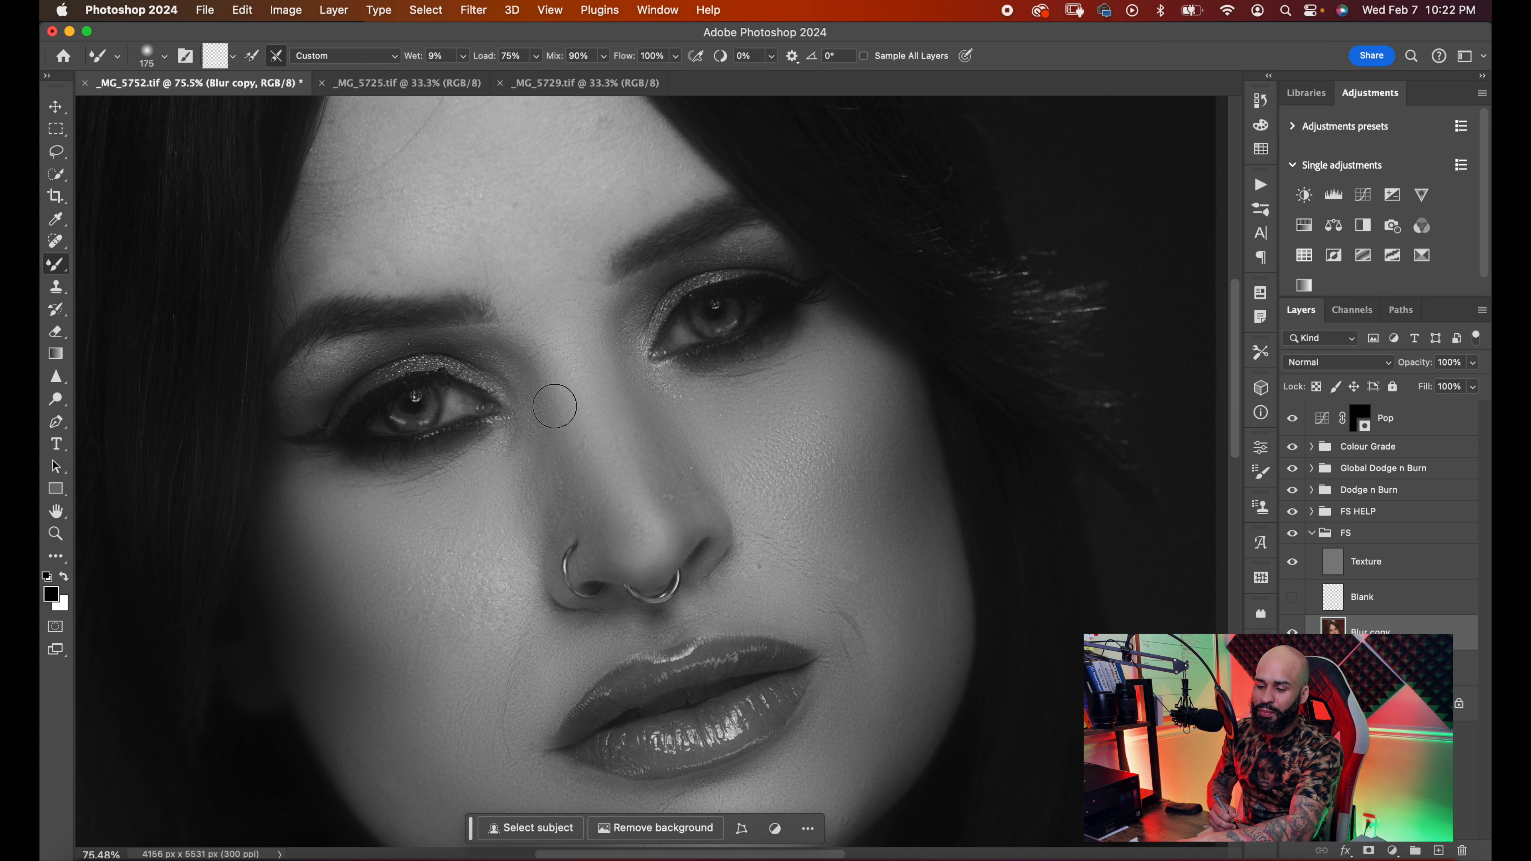
key(bracketleft)
key(bracketleft)
drag(648, 530, 626, 521)
key(space)
drag(607, 433, 626, 476)
key(space)
- Smooth the forehead skin along the hairline above the nostril-ring-side brow with the Mixer Brush at size 200
key(bracketright)
key(bracketright)
scroll(625, 506, up, 3)
key(bracketright)
key(bracketright)
key(bracketright)
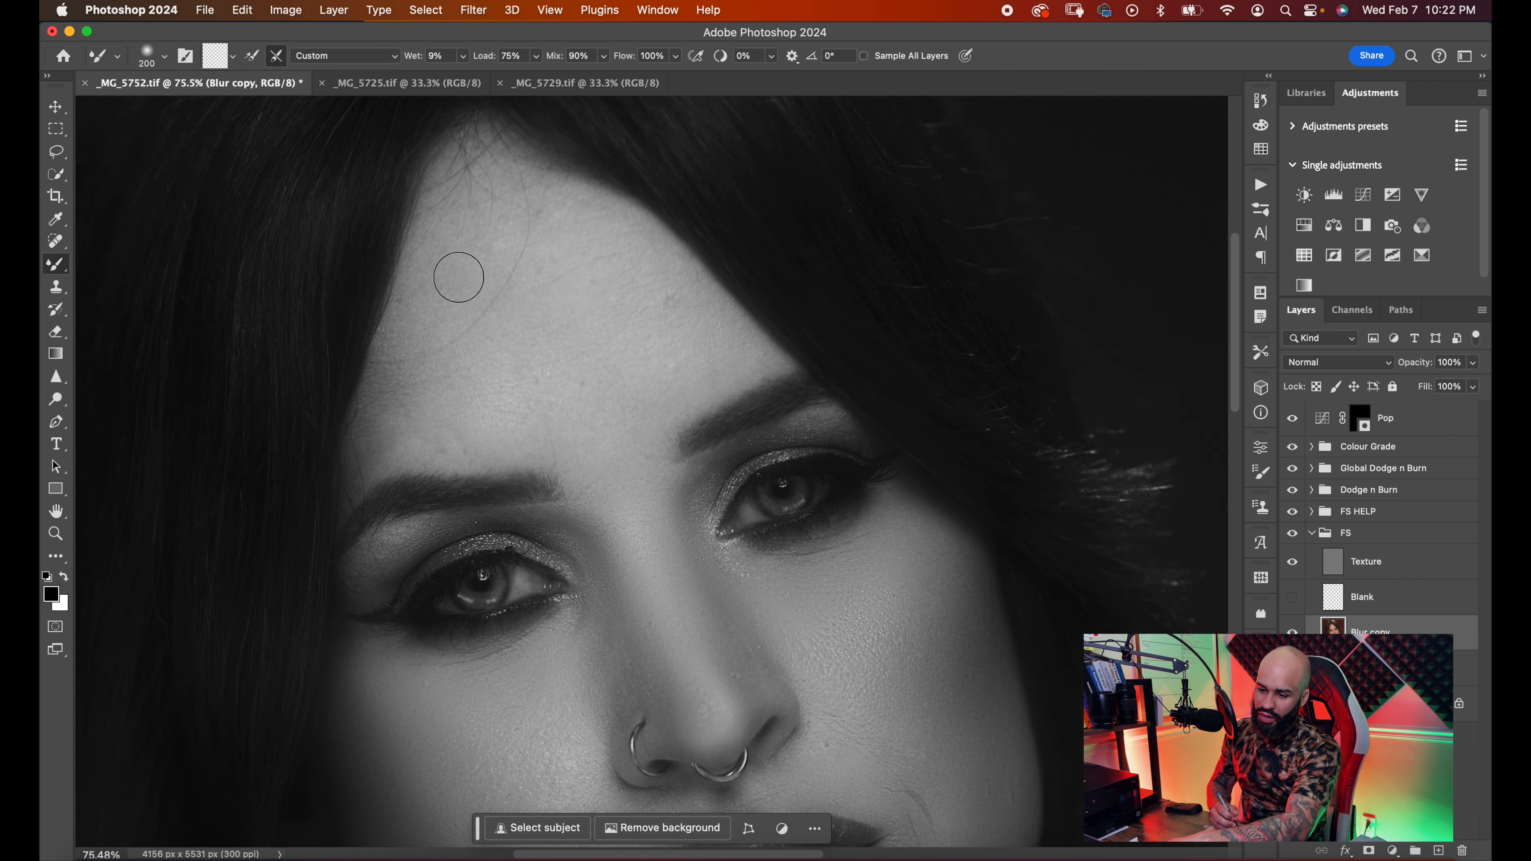
key(bracketleft)
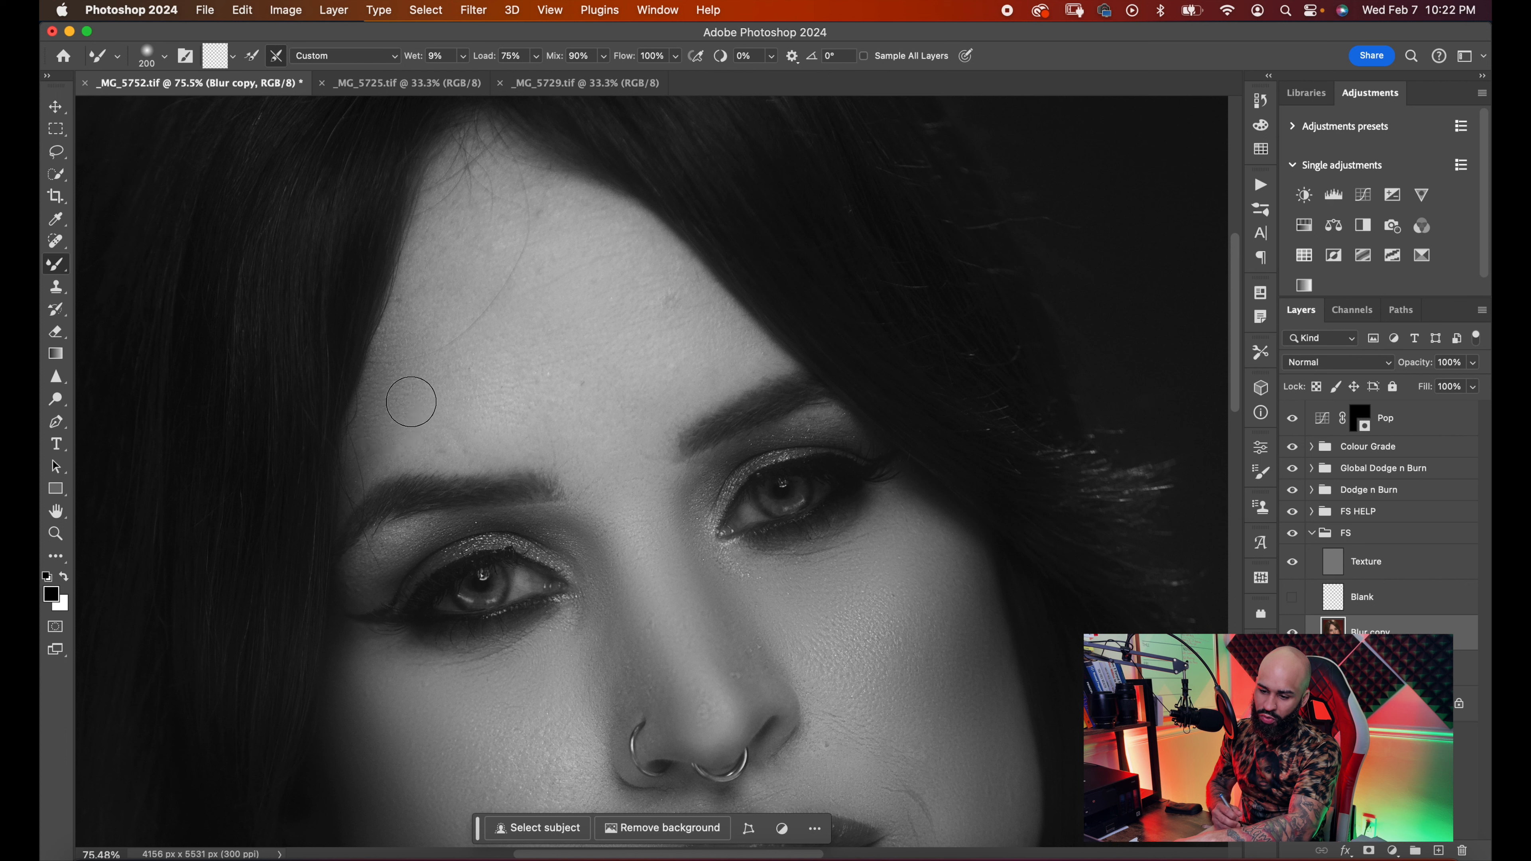
drag(411, 401, 406, 400)
mouse_move(372, 470)
mouse_down()
mouse_move(408, 353)
mouse_move(396, 344)
mouse_up()
drag(377, 410, 440, 321)
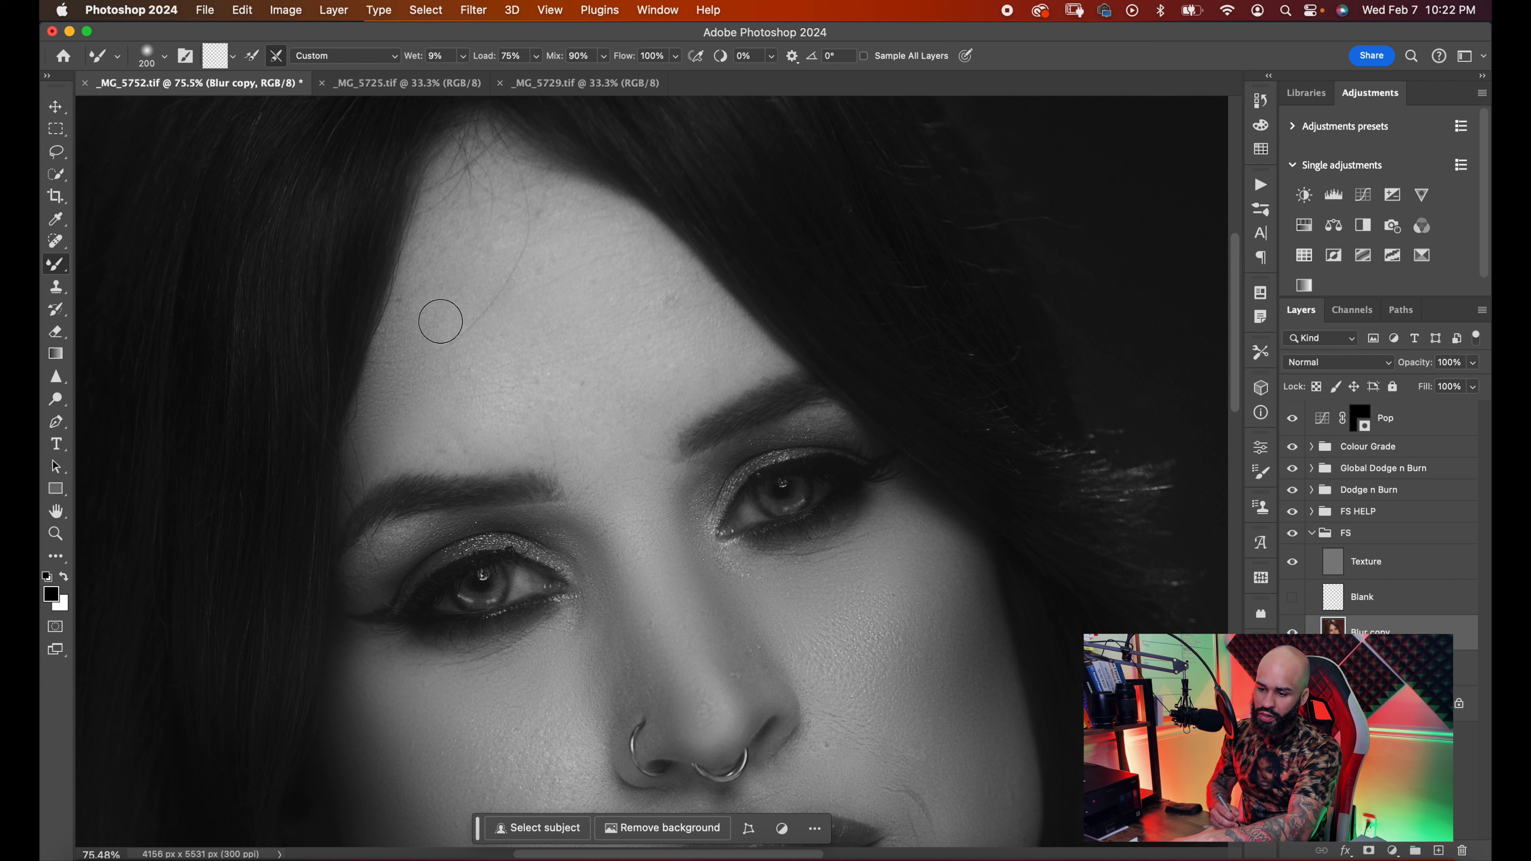
- Blend the central forehead tones with the Mixer Brush at sizes 250 to 400 and hide the FS HELP group
key(bracketright)
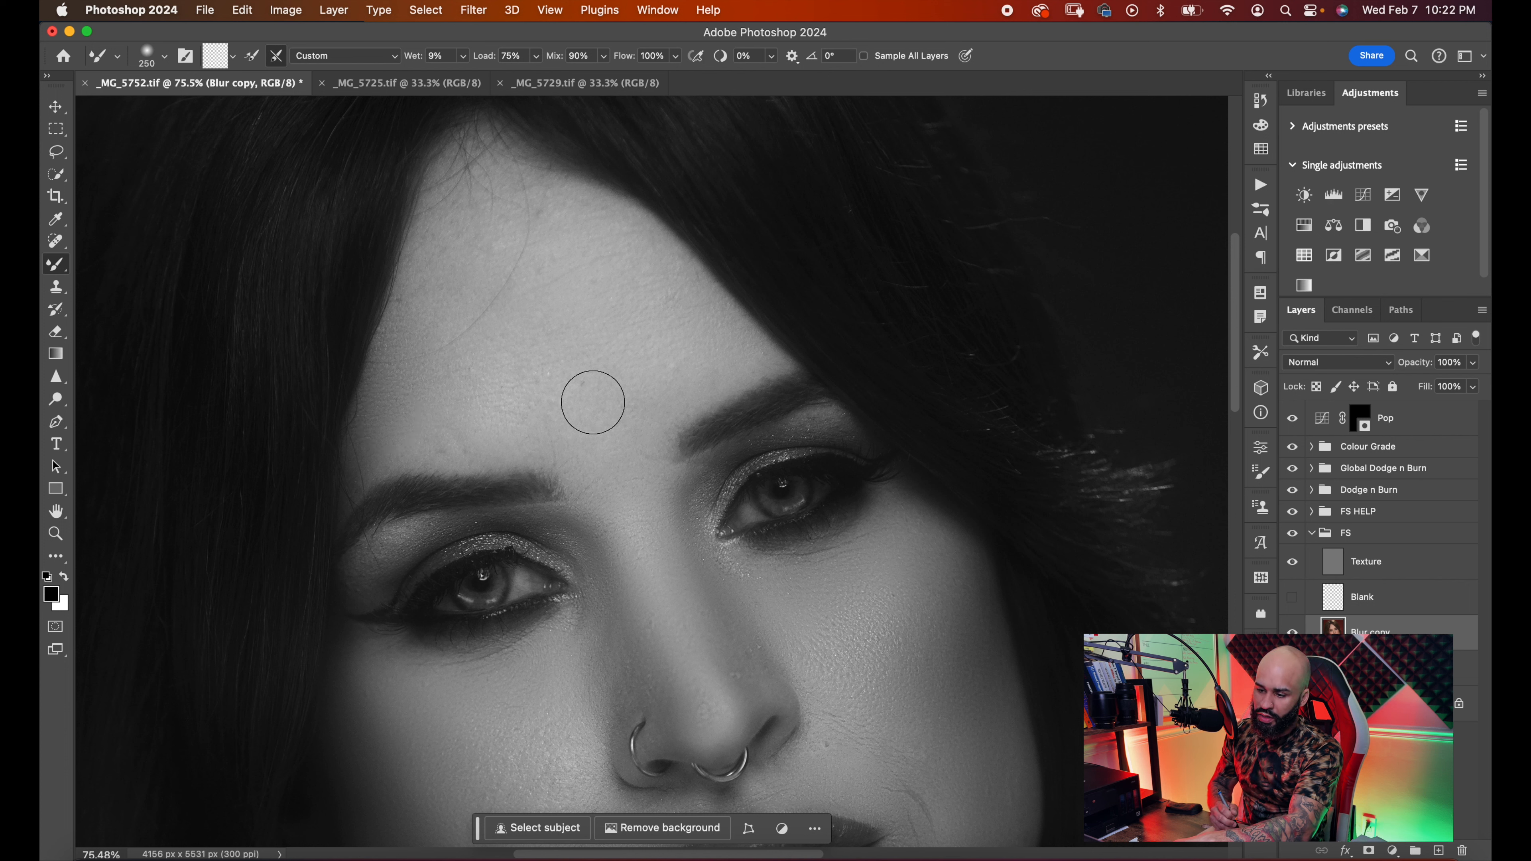
key(bracketright)
key(bracketright)
key(bracketright)
key(bracketright)
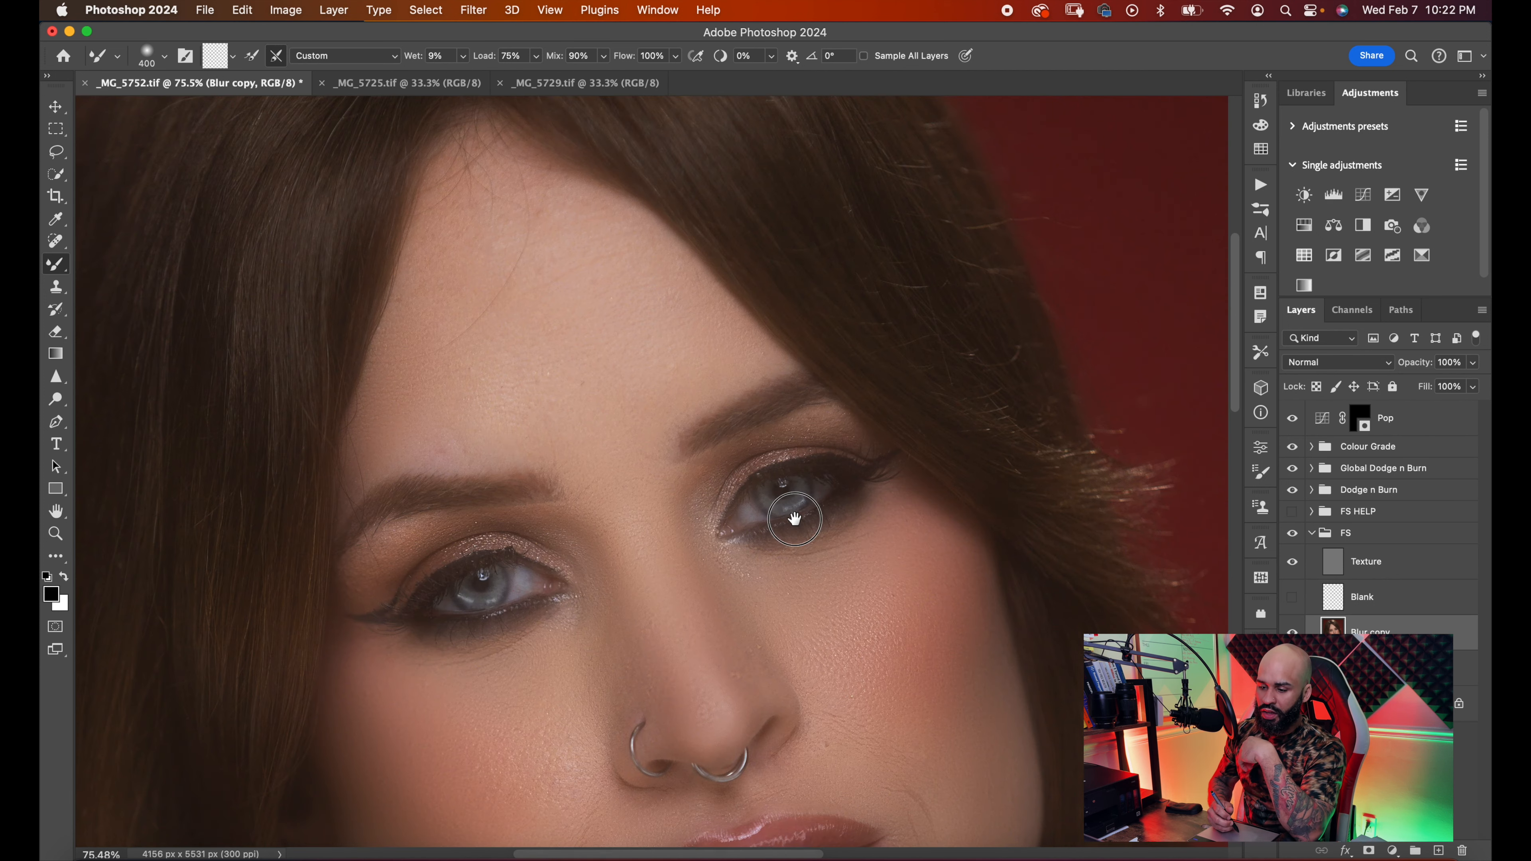
- Hide the FS group to view the whole face in colour without the frequency separation smoothing
scroll(823, 434, down, 2)
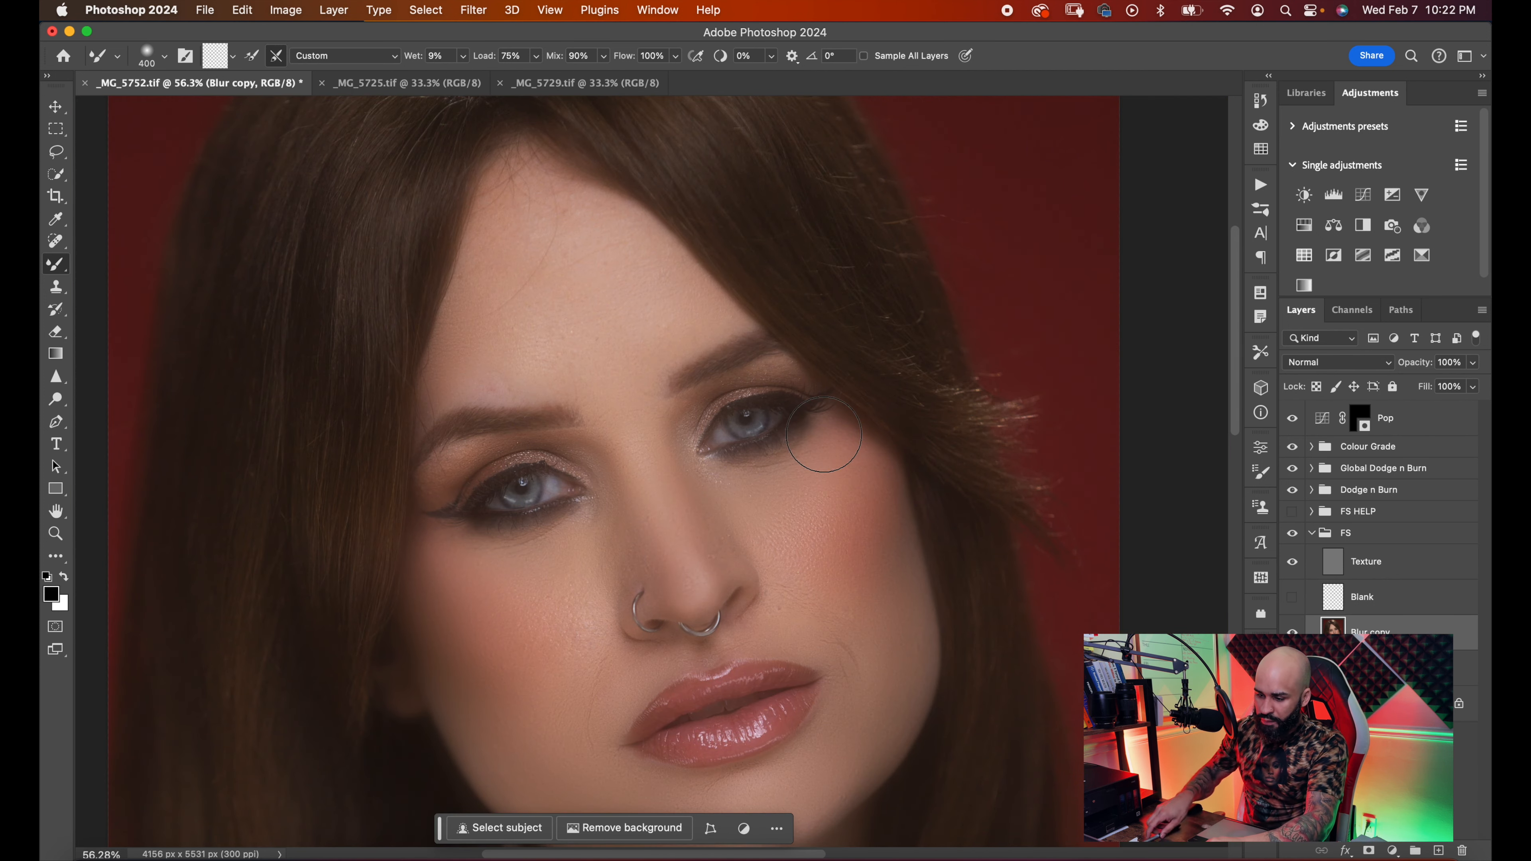
scroll(823, 434, down, 2)
scroll(823, 434, right, 2)
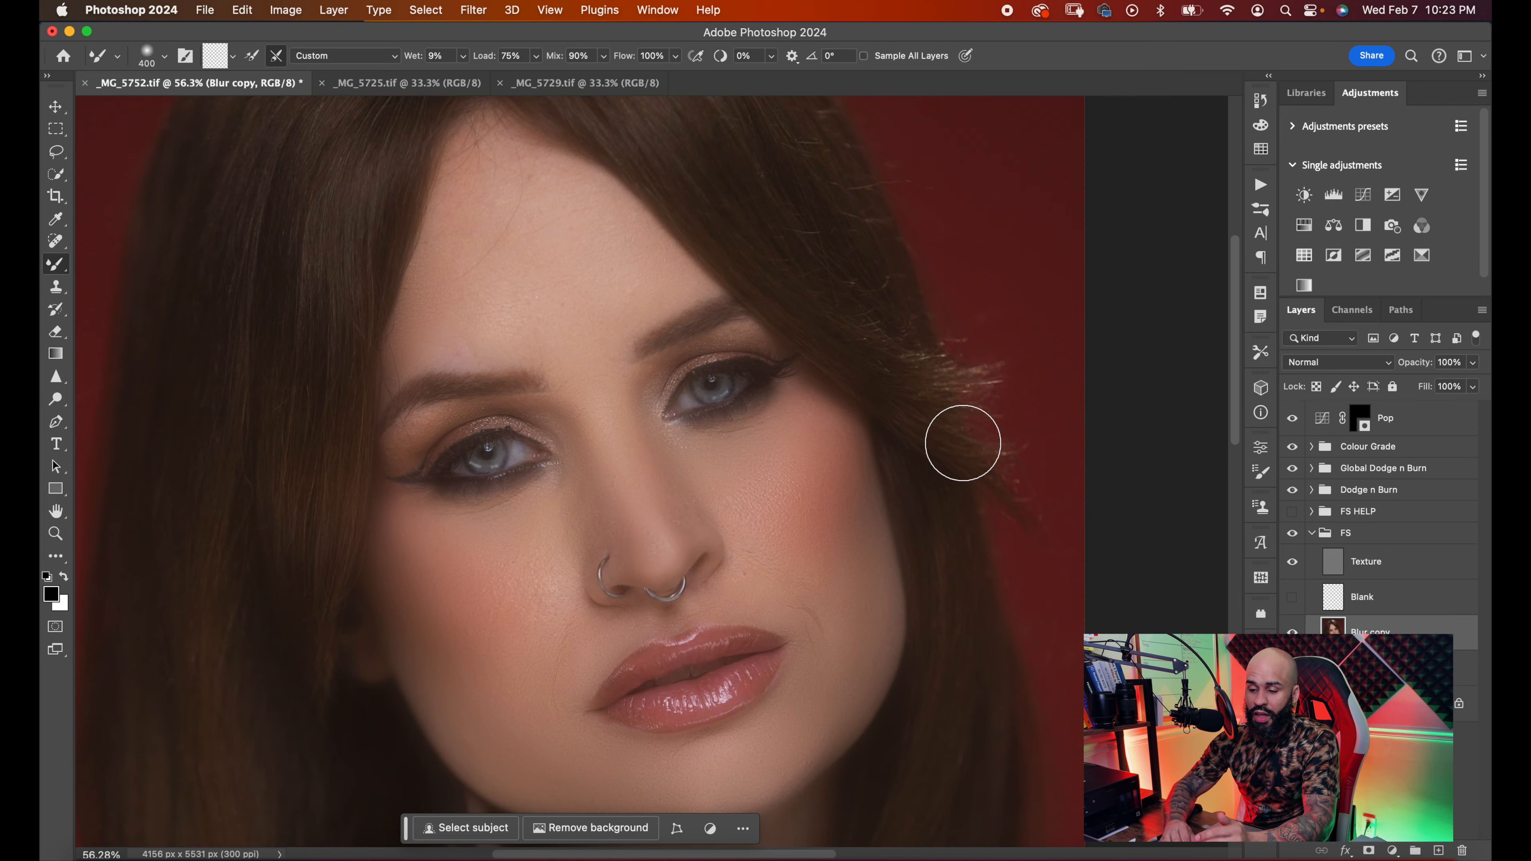
scroll(963, 444, down, 2)
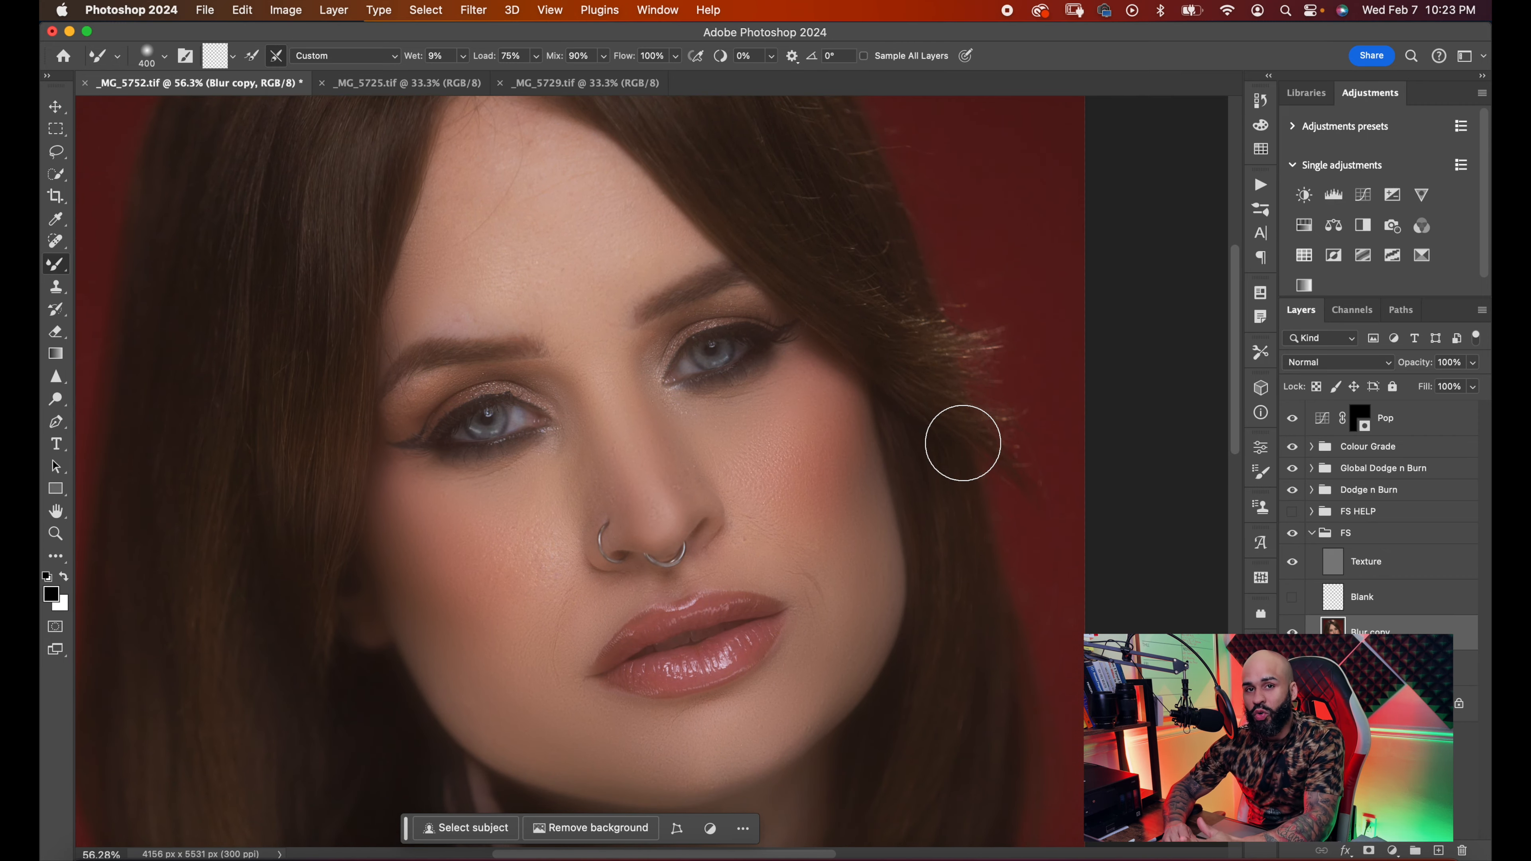
scroll(962, 443, down, 2)
scroll(963, 443, right, 1)
click(1291, 533)
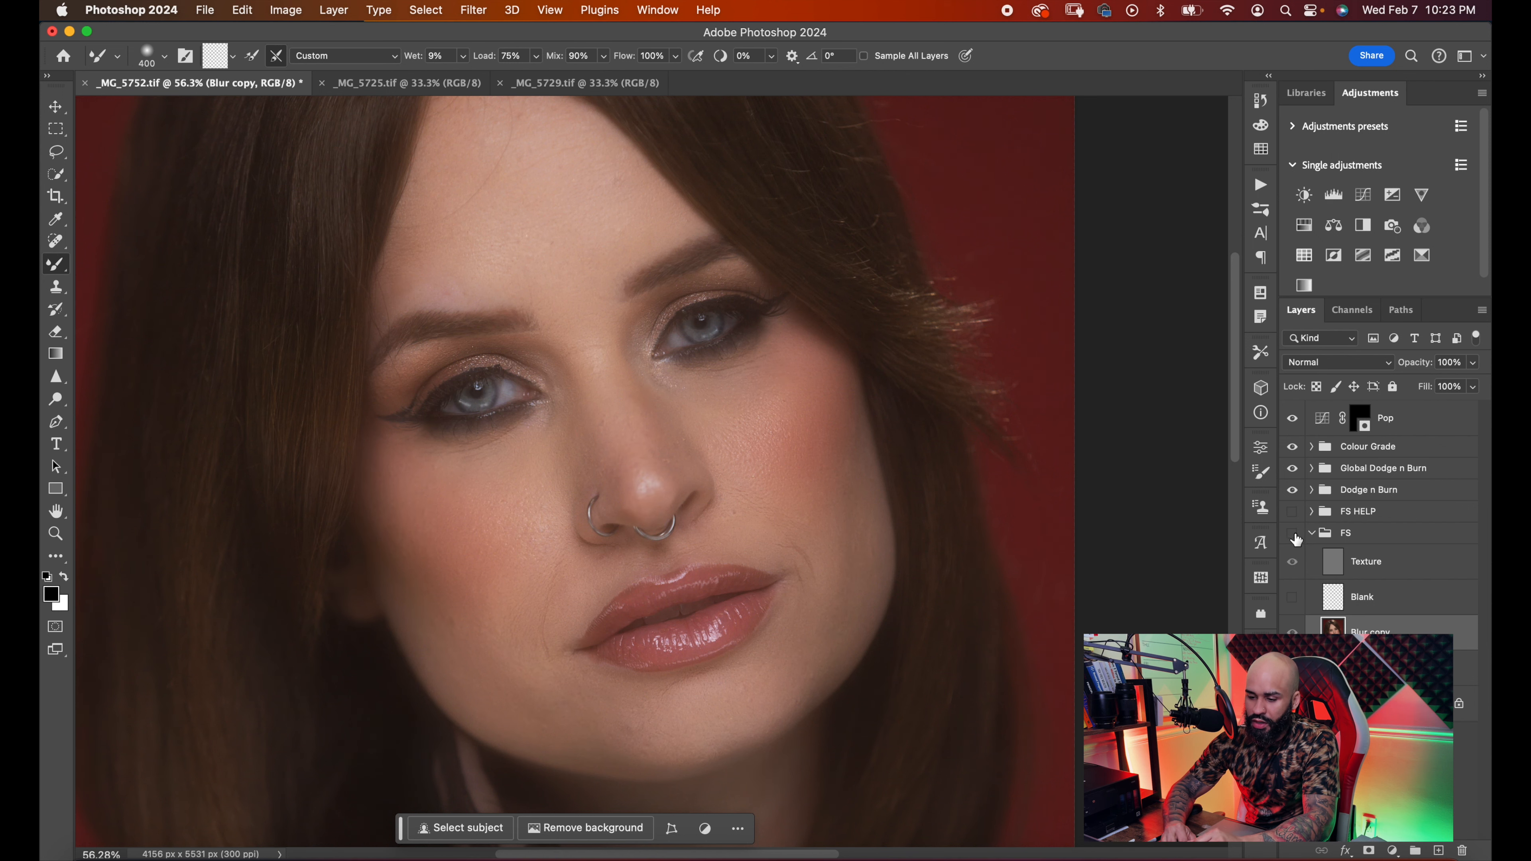
- Compare the cheek and jaw skin with the FS group hidden and shown
scroll(951, 572, up, 2)
scroll(951, 571, up, 3)
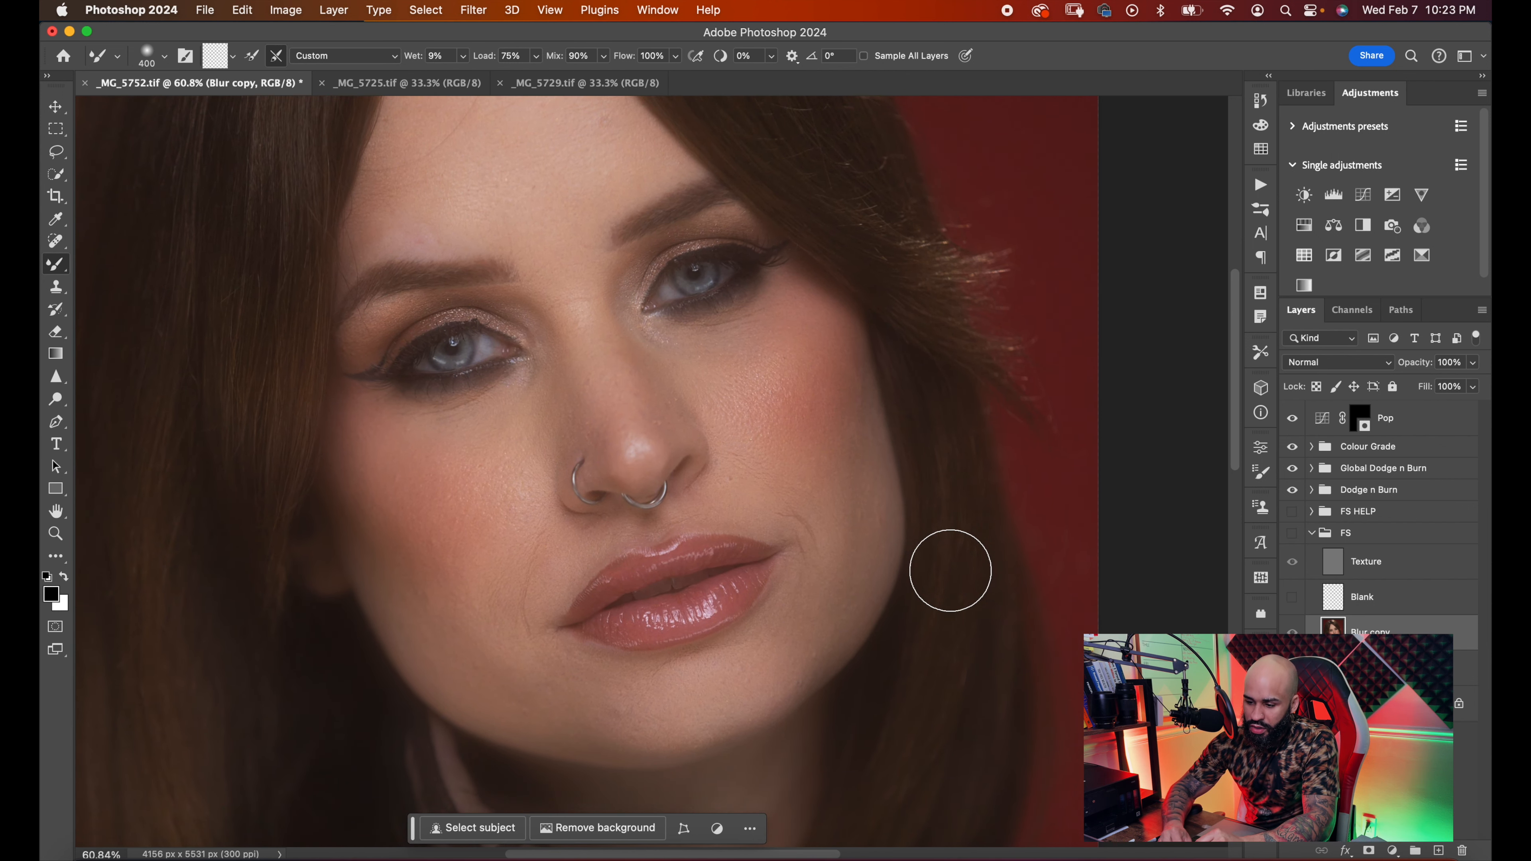
scroll(951, 570, down, 1)
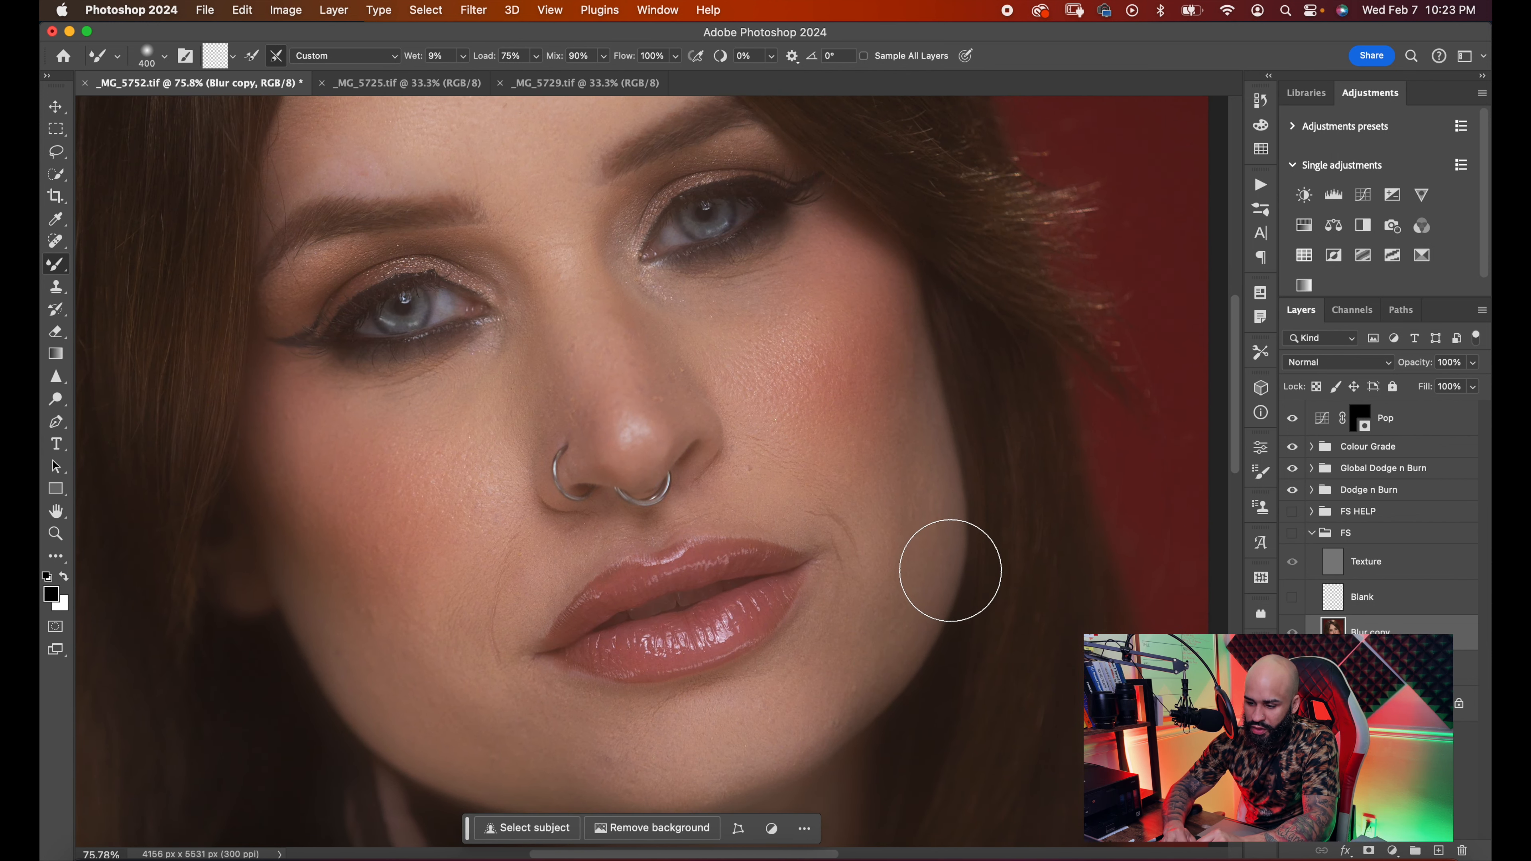
click(1291, 535)
click(1292, 535)
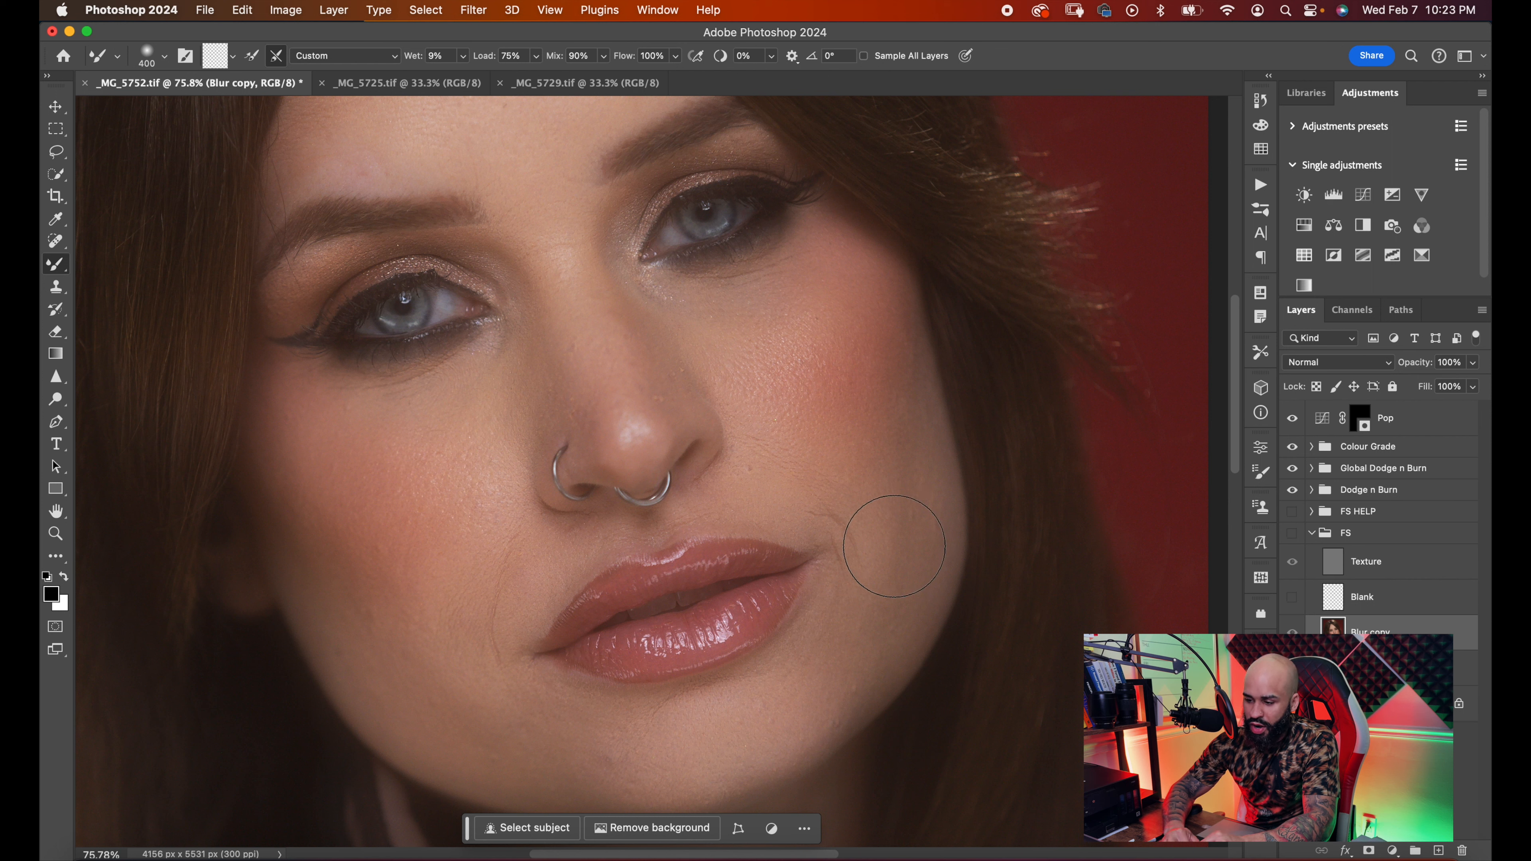
click(1292, 516)
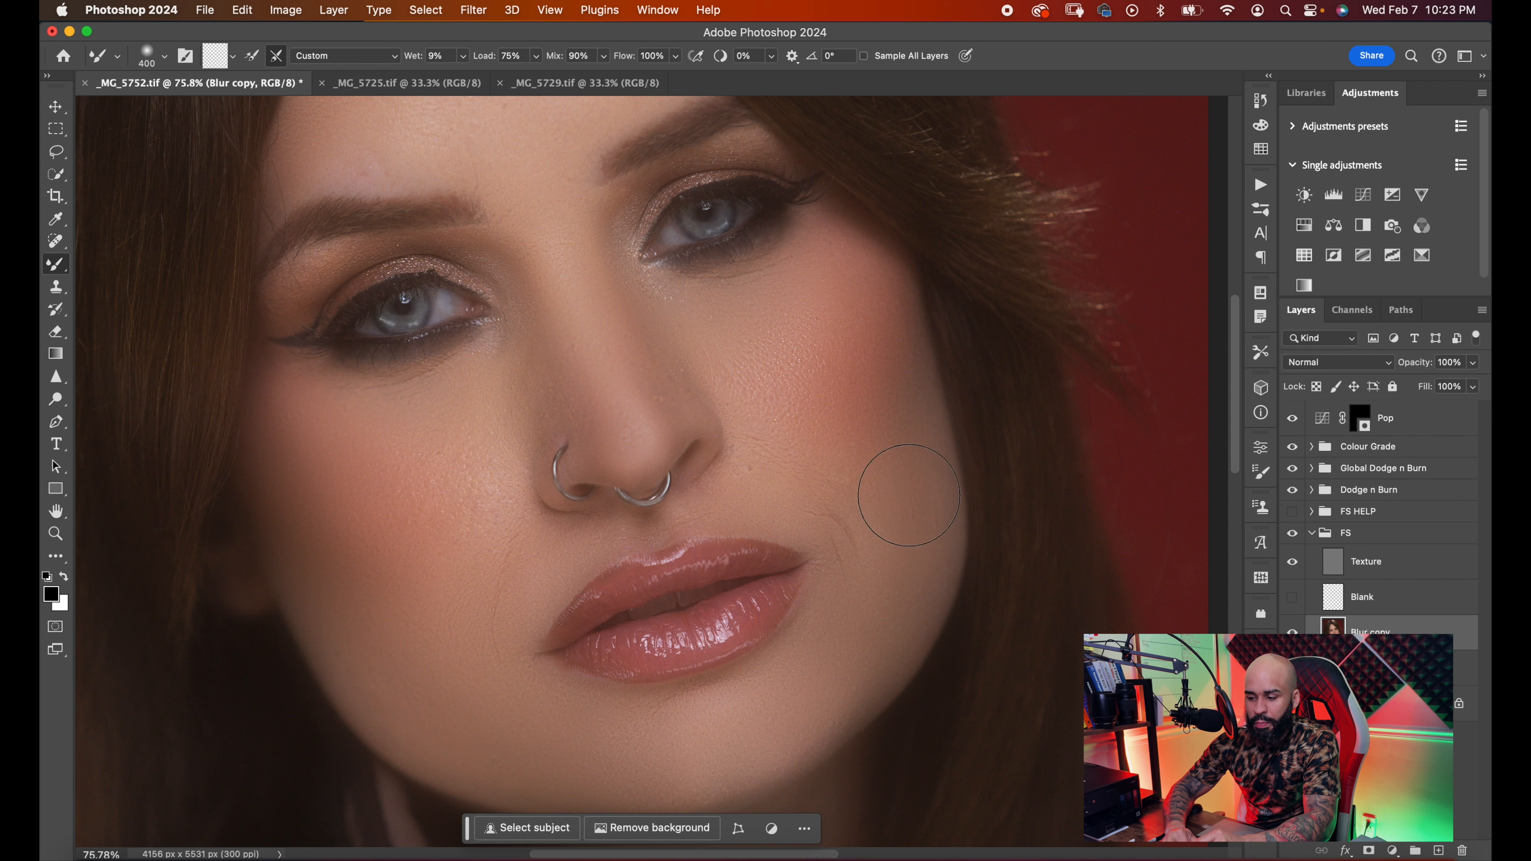
click(1293, 533)
click(1293, 533)
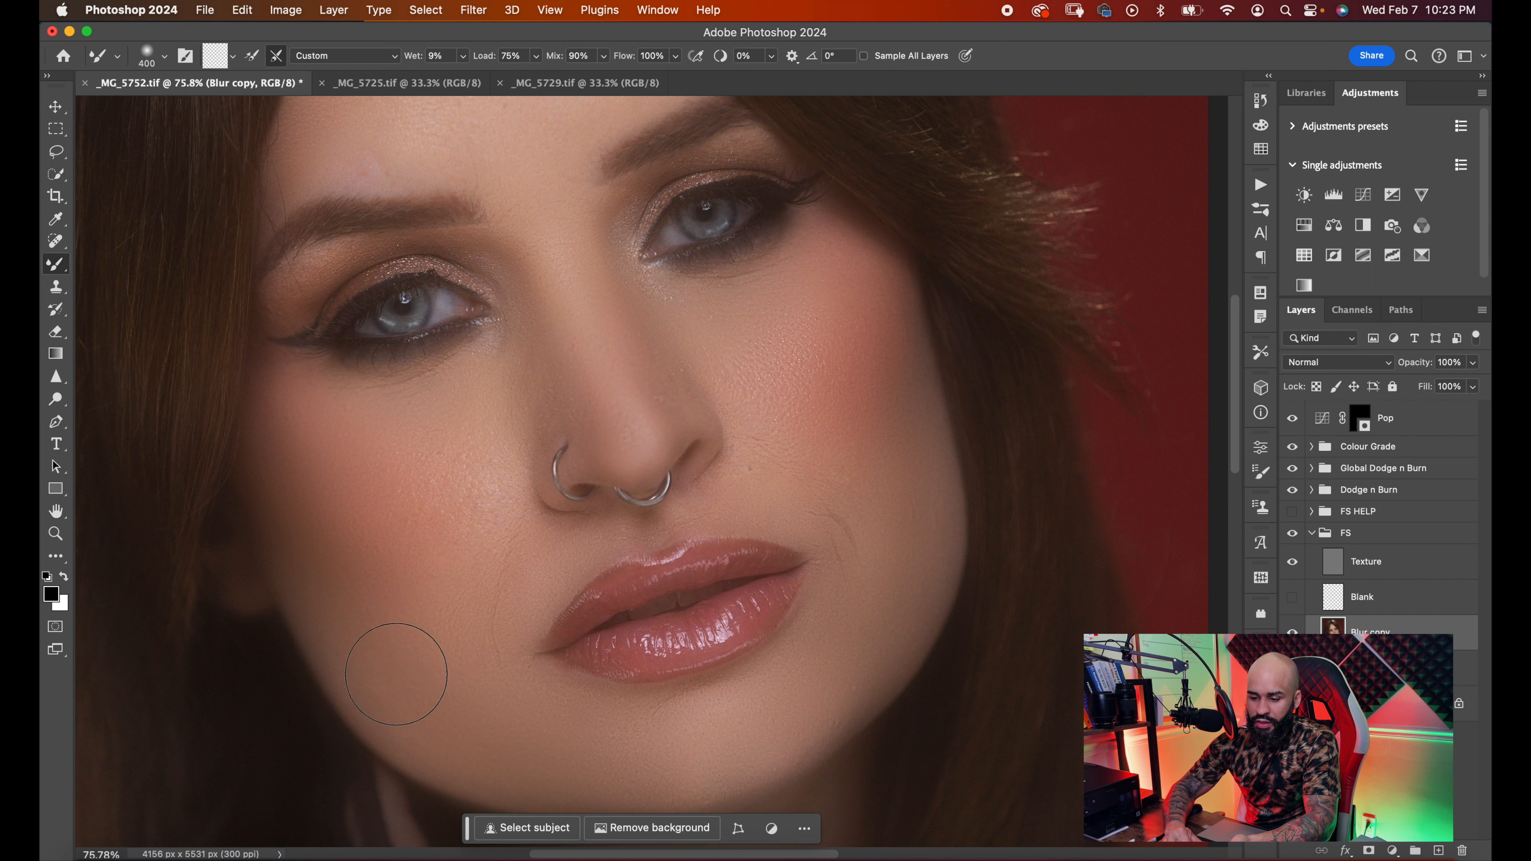
click(1293, 533)
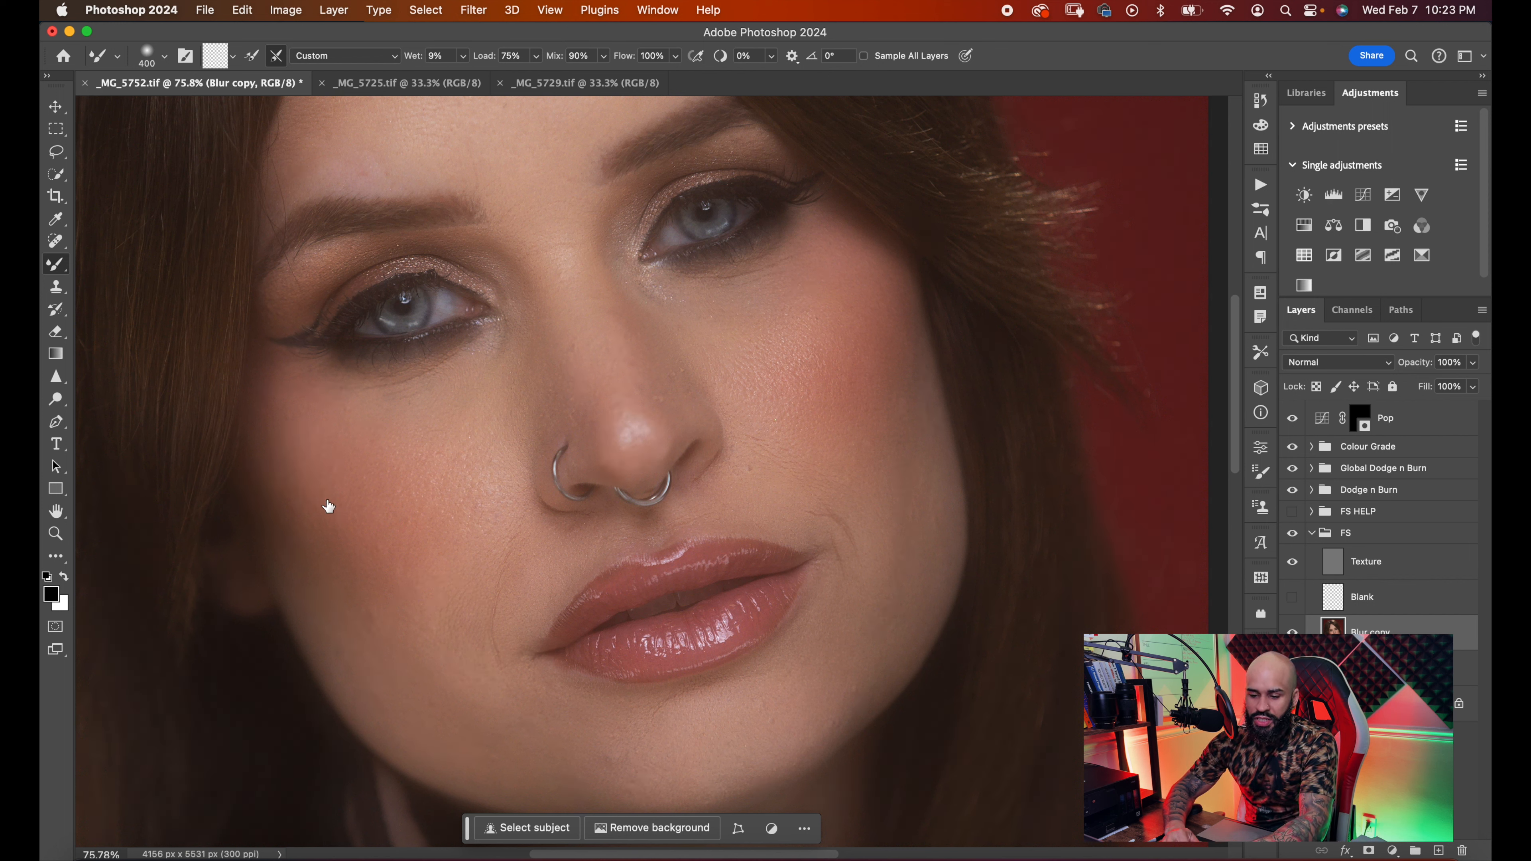
click(1292, 536)
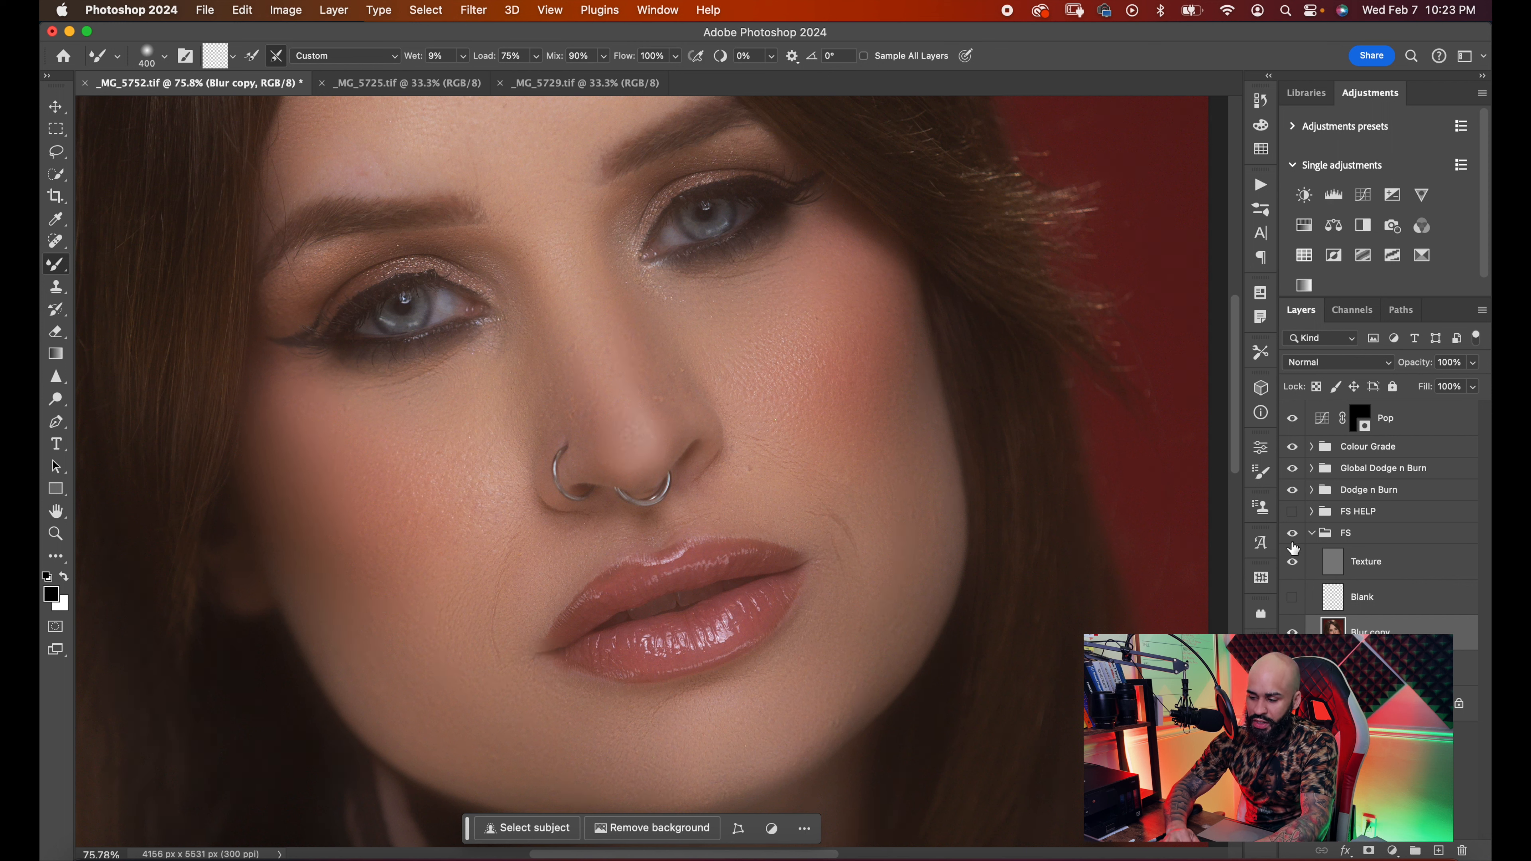
- Reduce the Mixer Brush size to 80
key(bracketleft)
key(bracketleft)
key(bracketleft)
key(bracketleft)
key(bracketleft)
key(bracketleft)
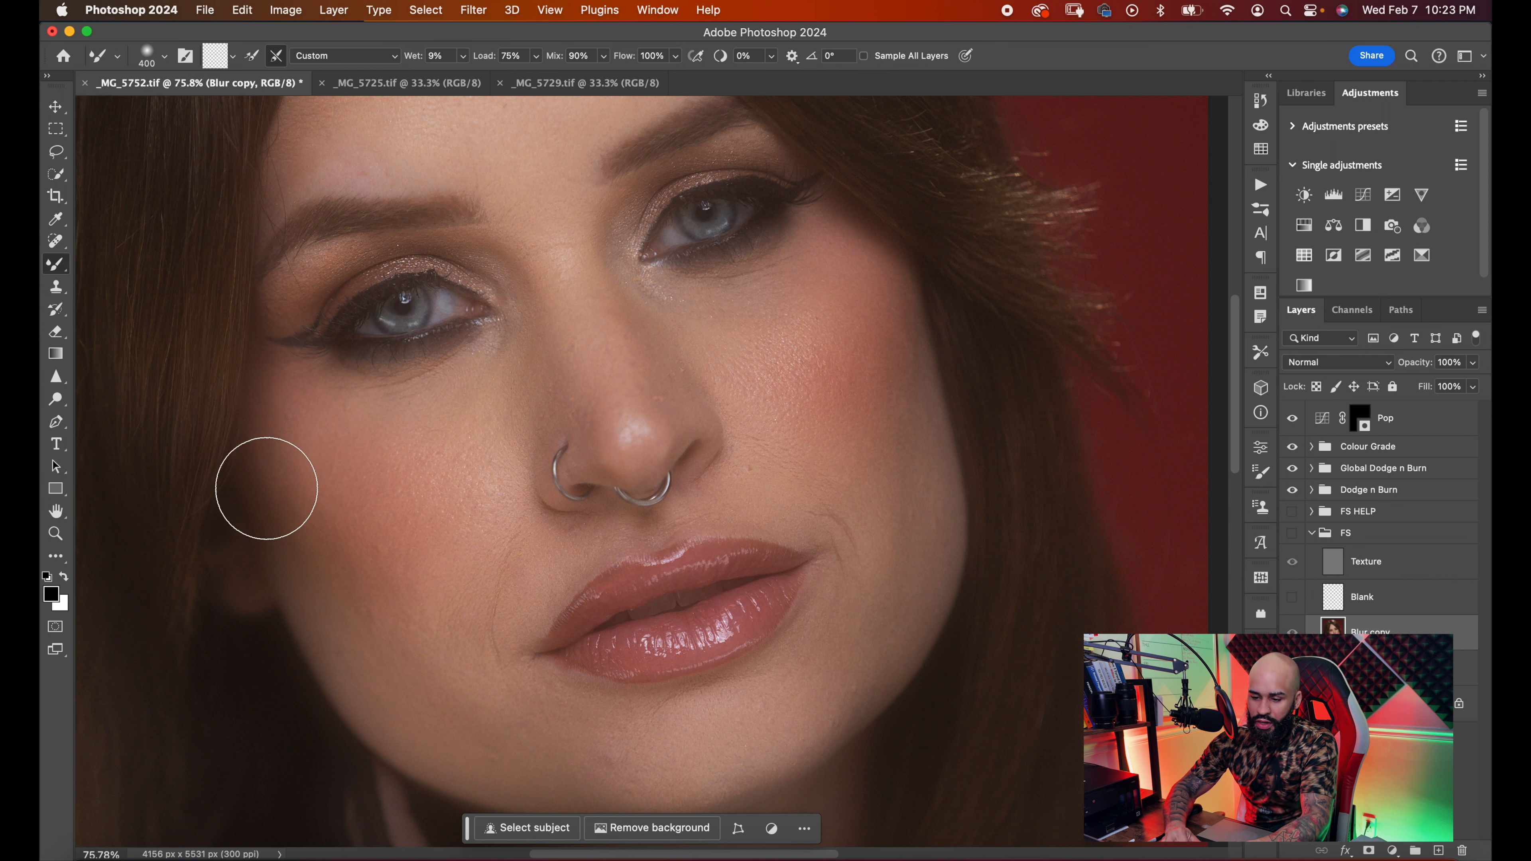
key(bracketleft)
key(bracketleft)
key(bracketleft)
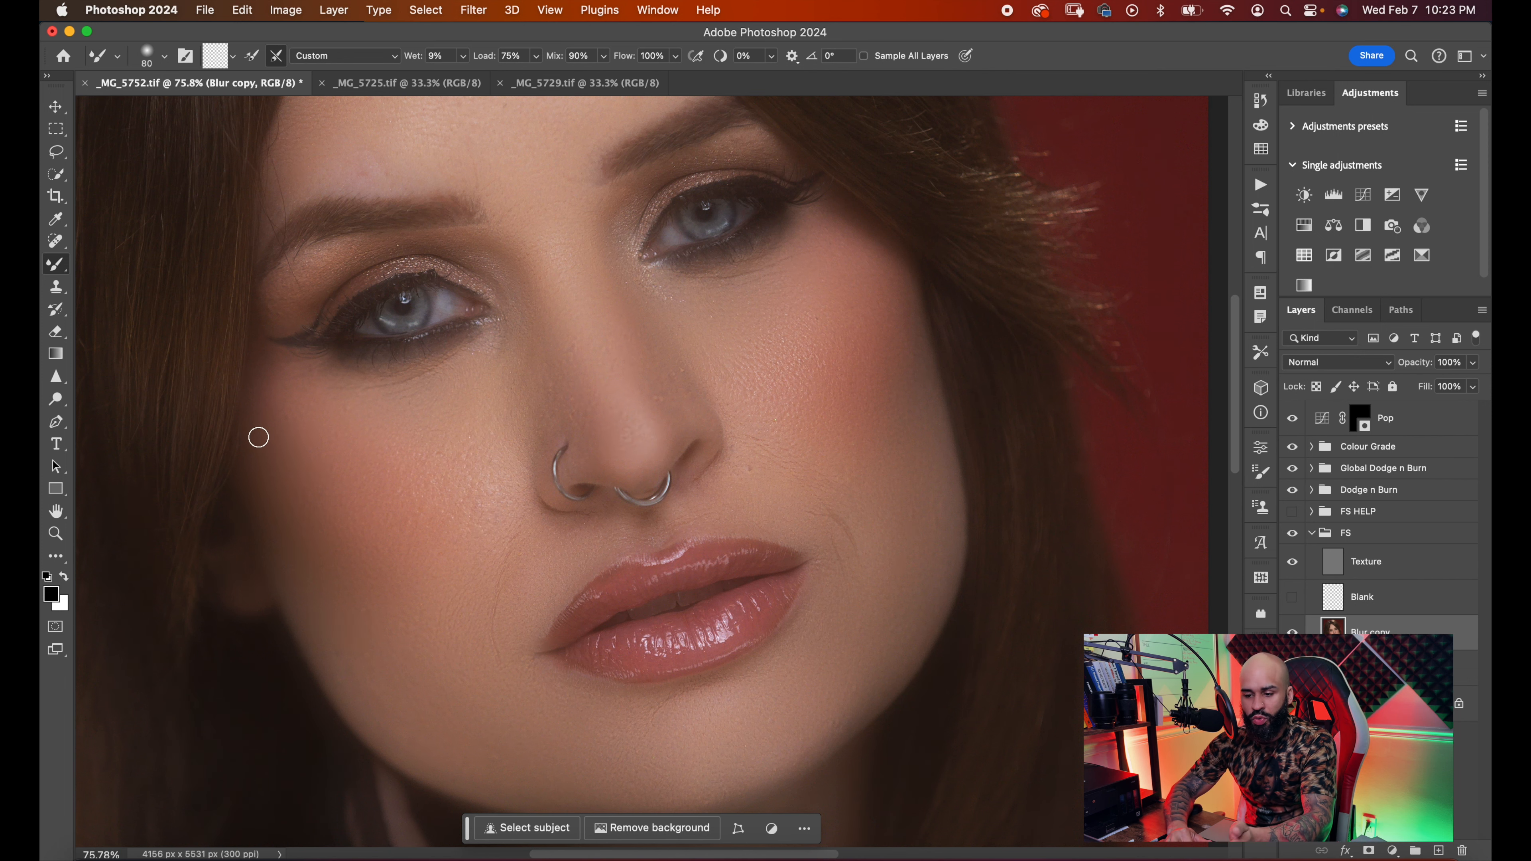
- Compare the nose and its highlight in close-up with the FS group shown and hidden
scroll(624, 443, down, 2)
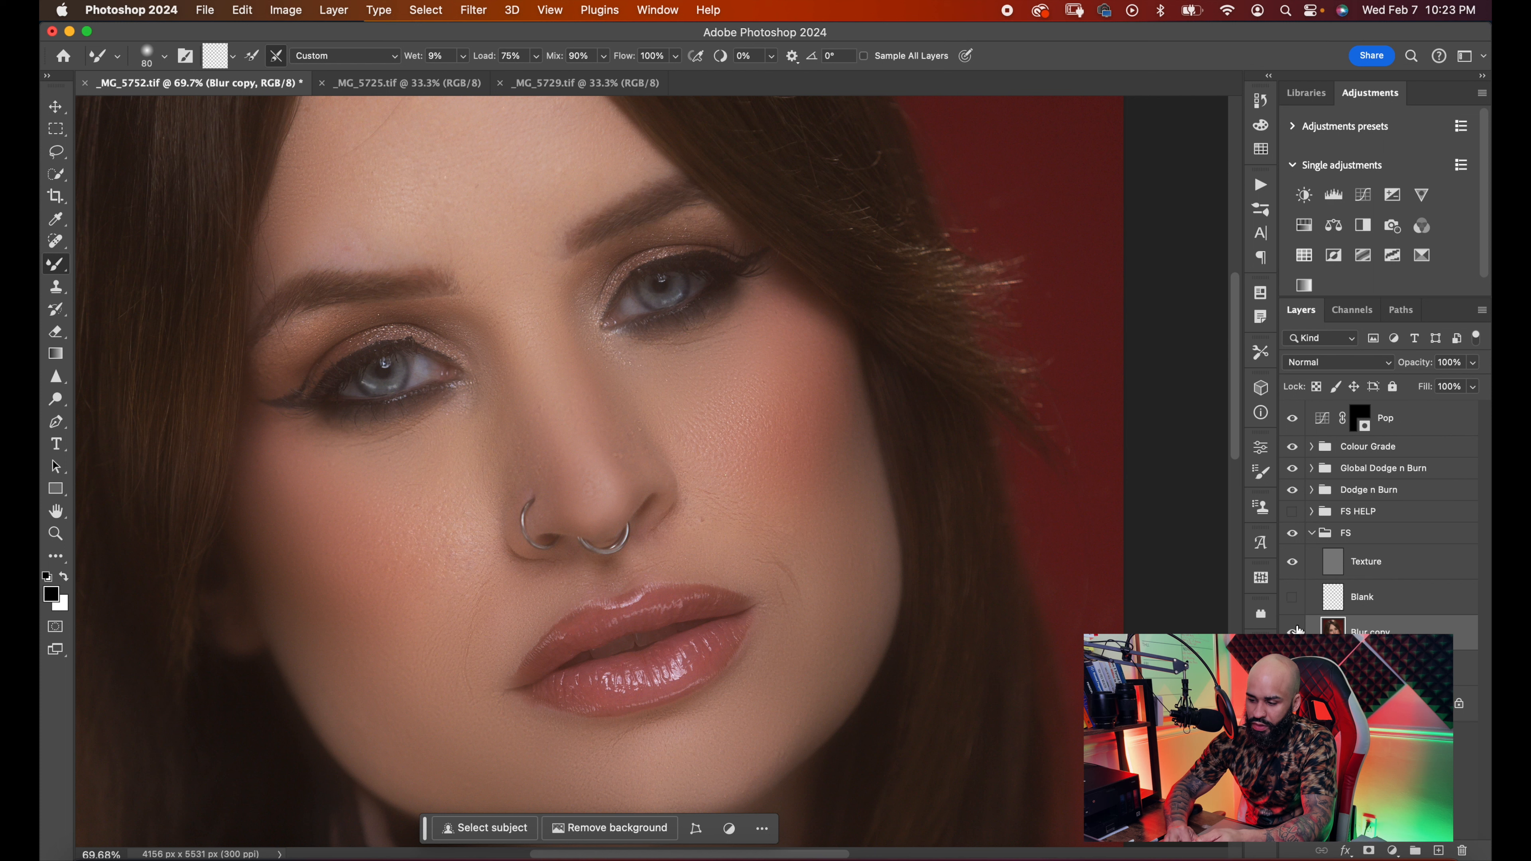
click(1292, 534)
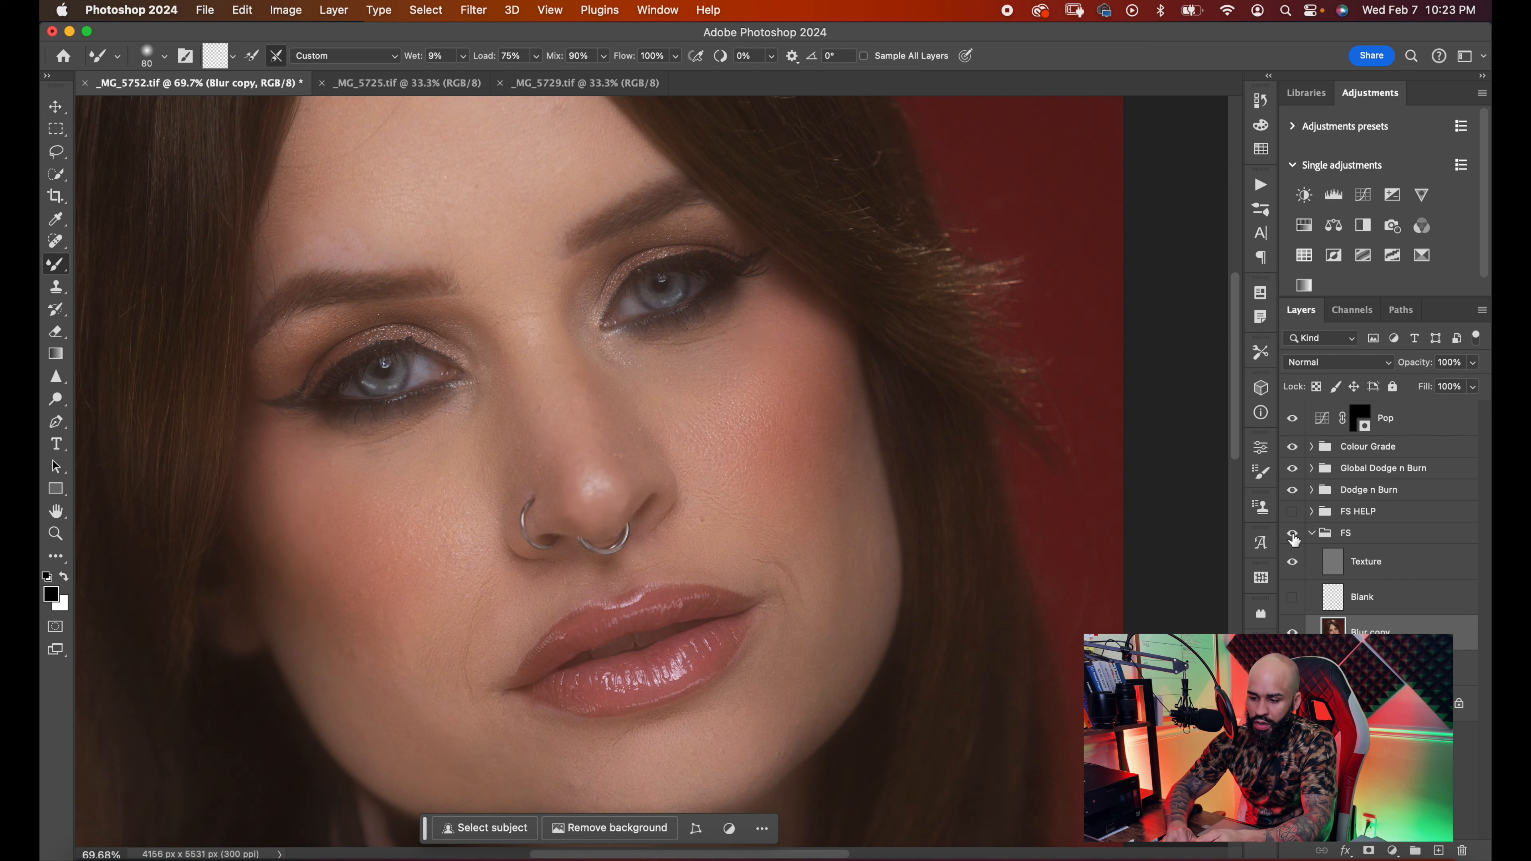
click(1293, 534)
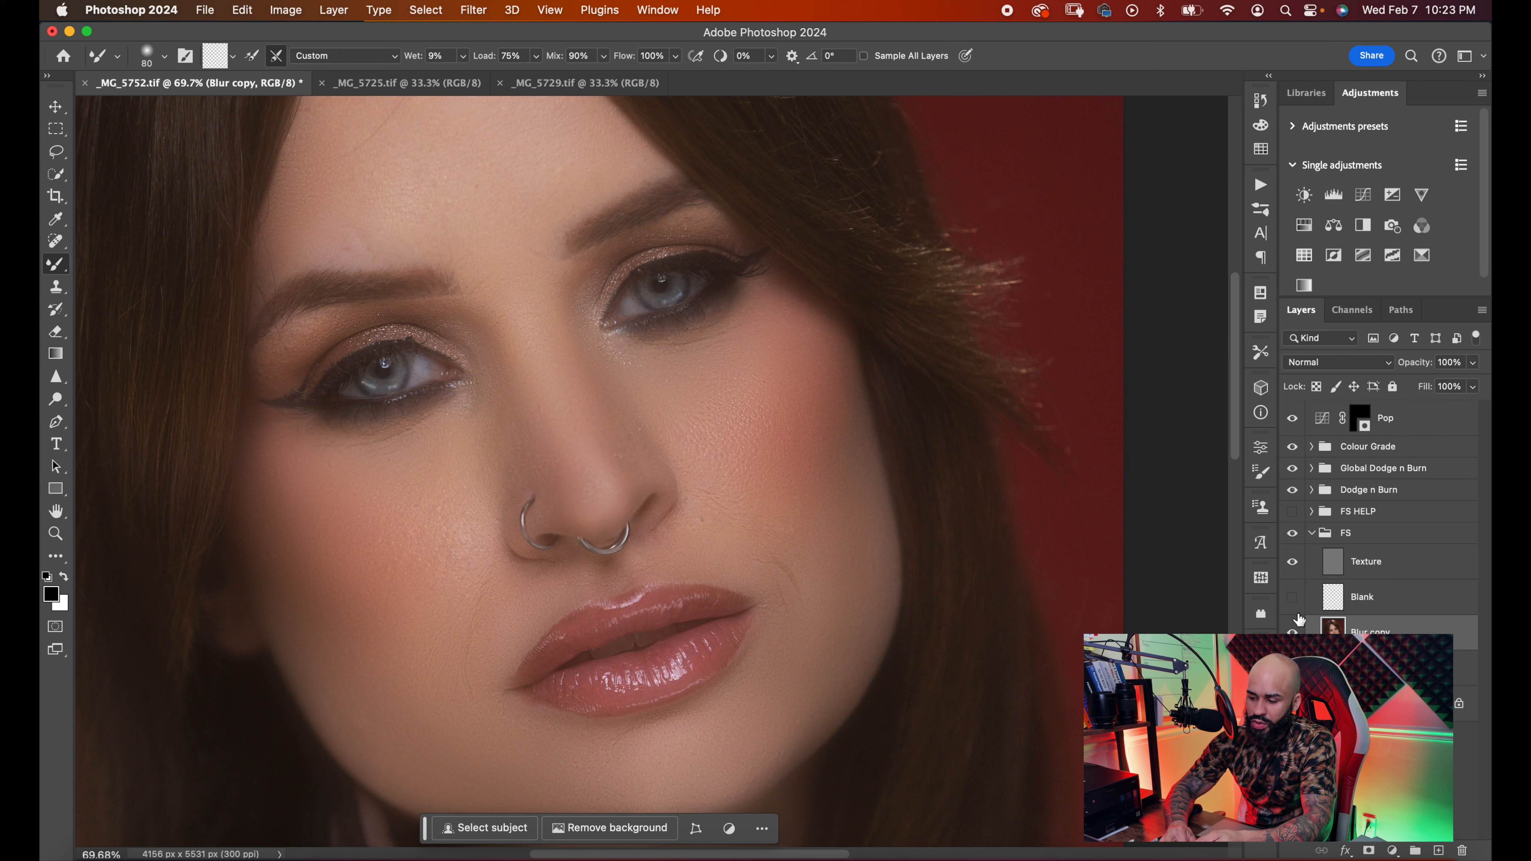
click(1293, 536)
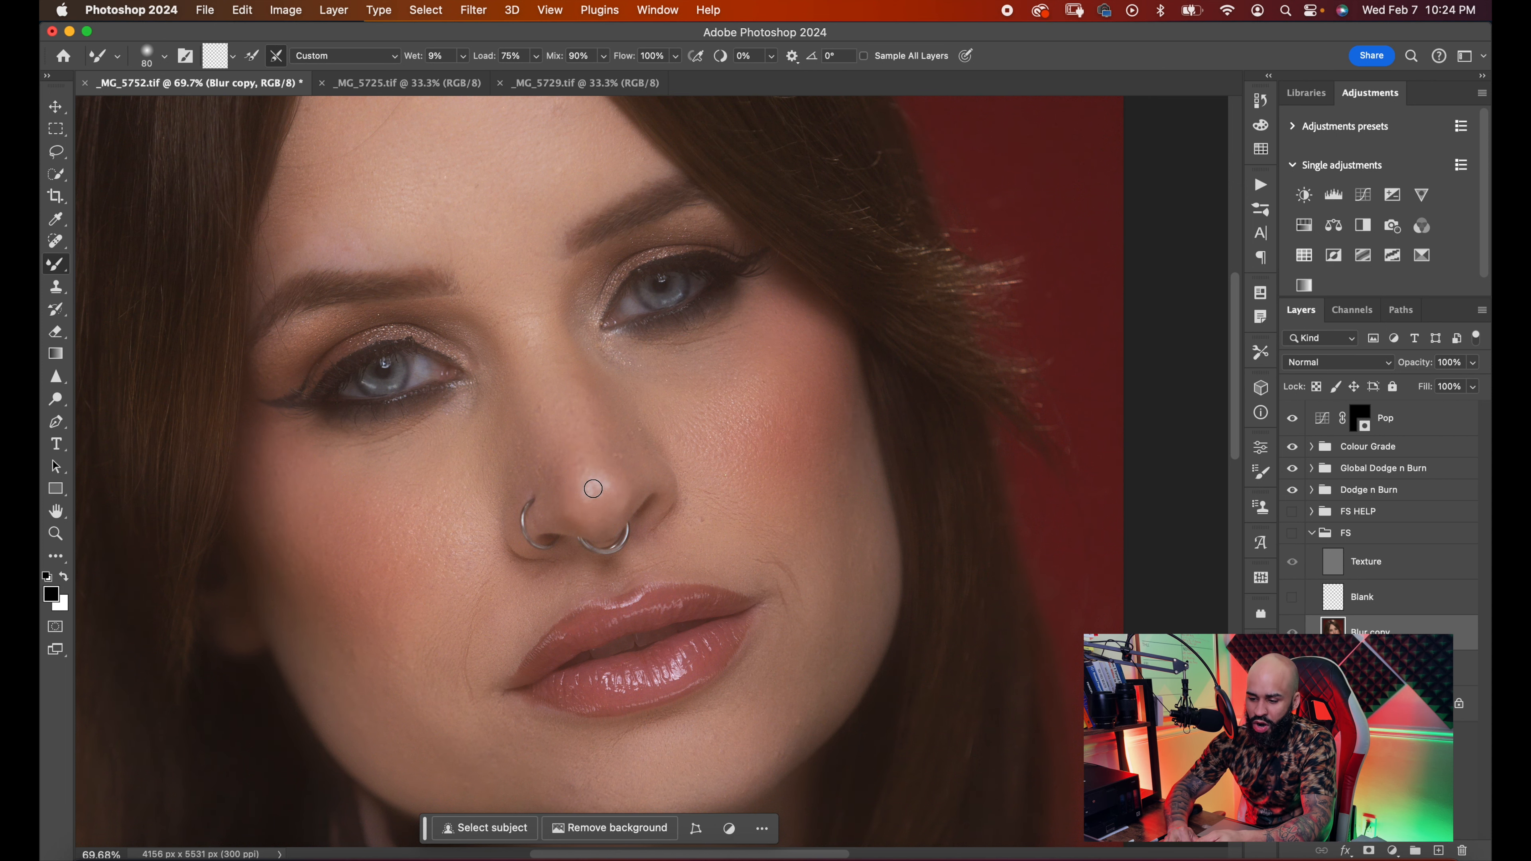
scroll(593, 489, up, 5)
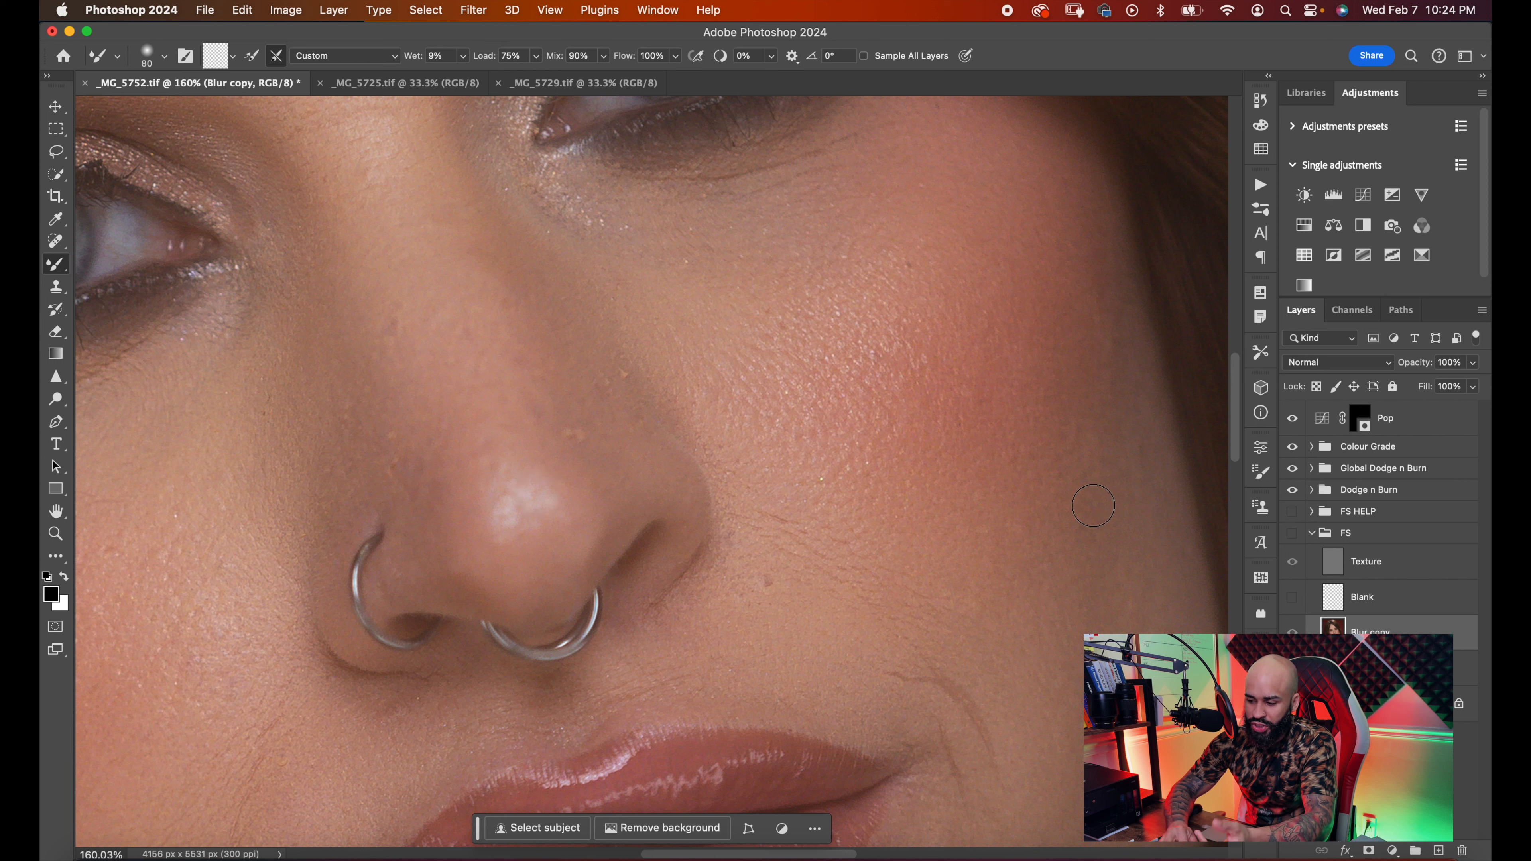
click(1293, 534)
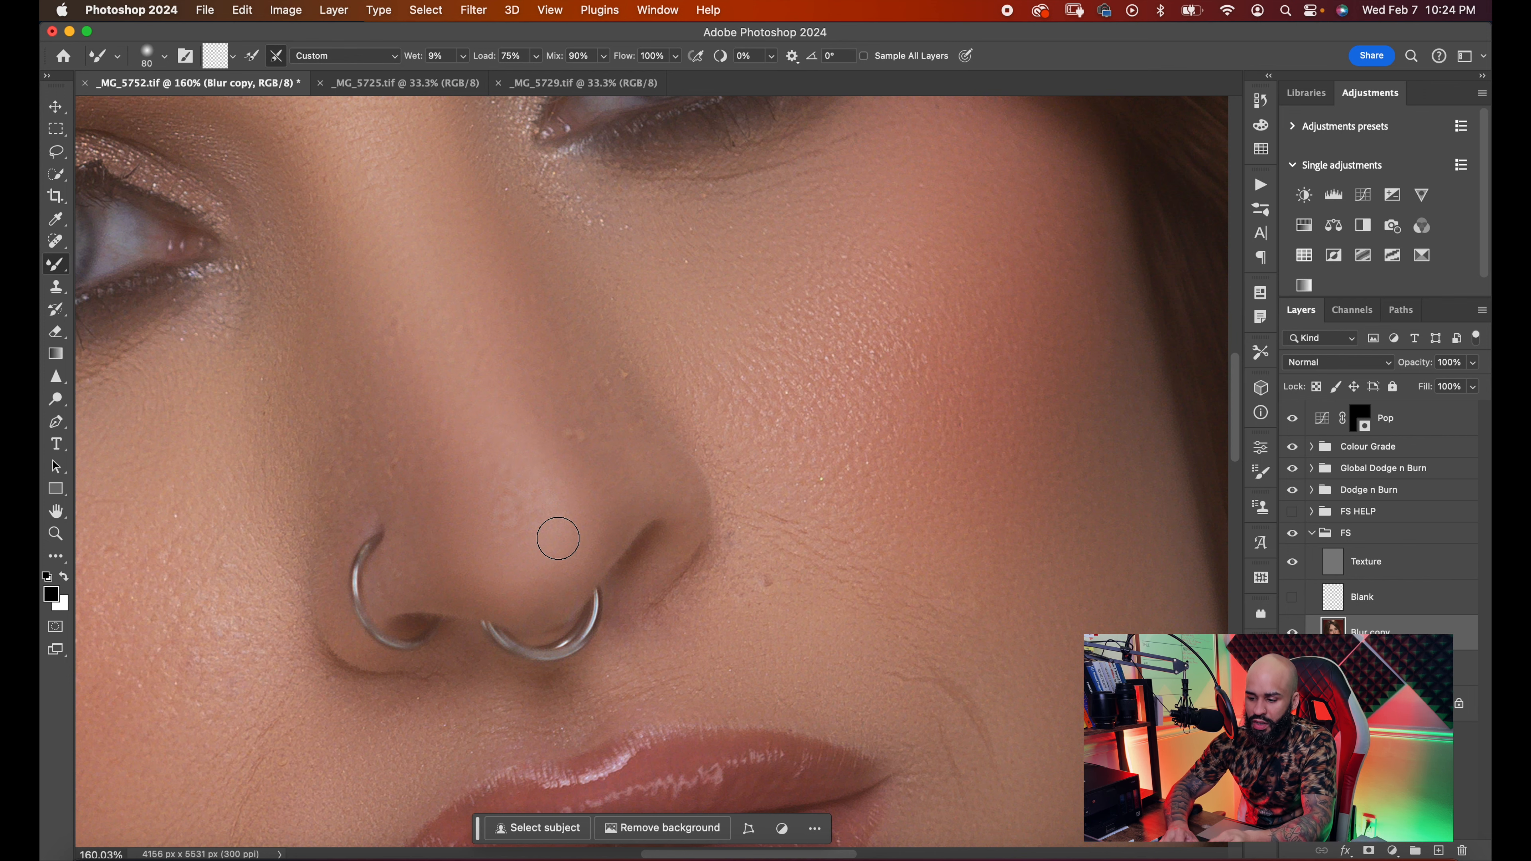
- Compare the whole face from forehead to chin with the FS group off and on
scroll(558, 537, down, 10)
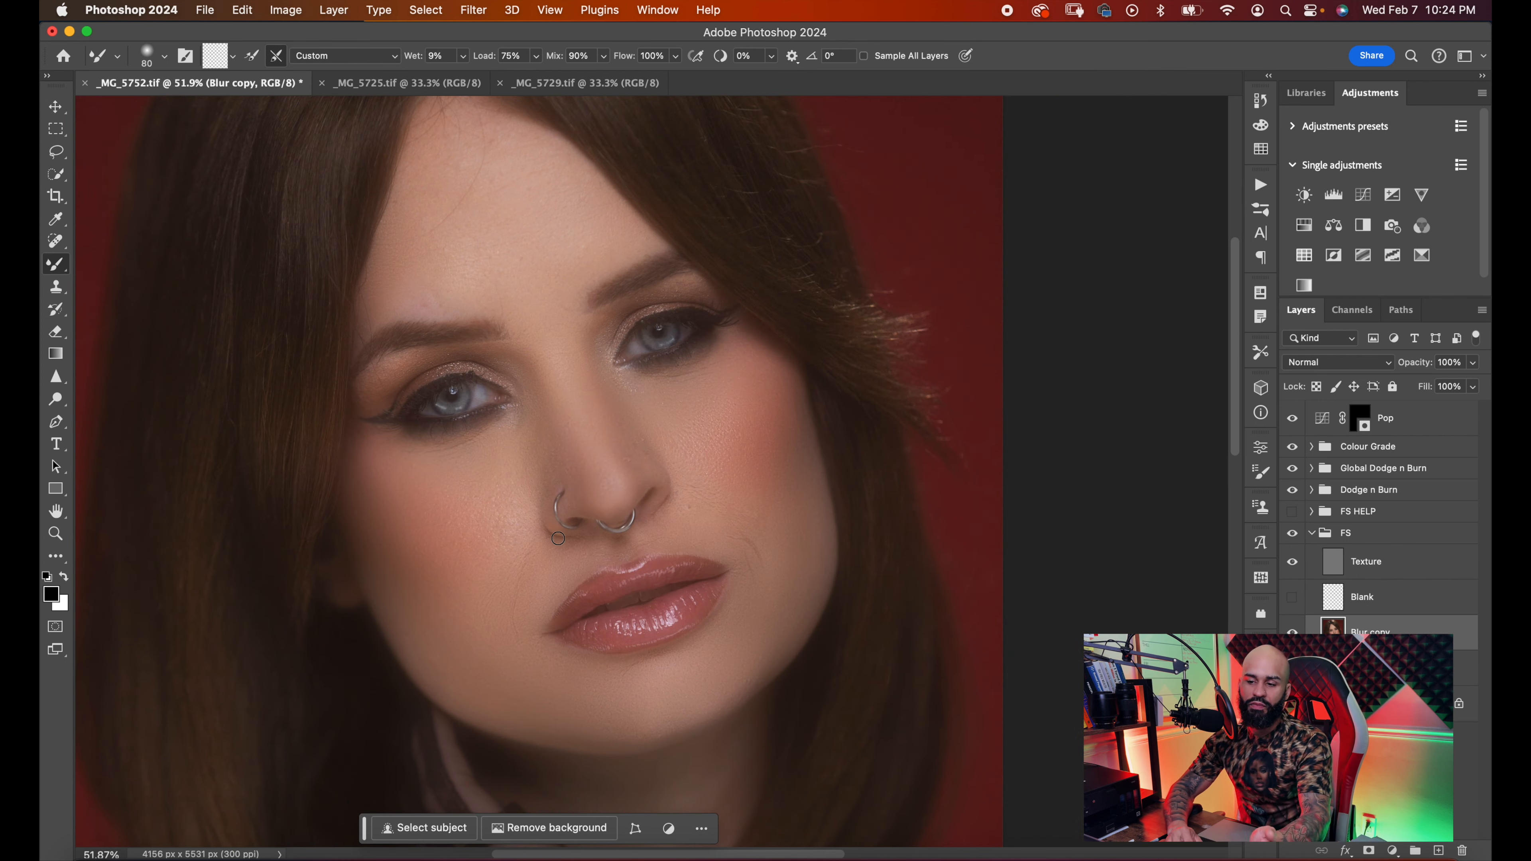
scroll(558, 538, up, 2)
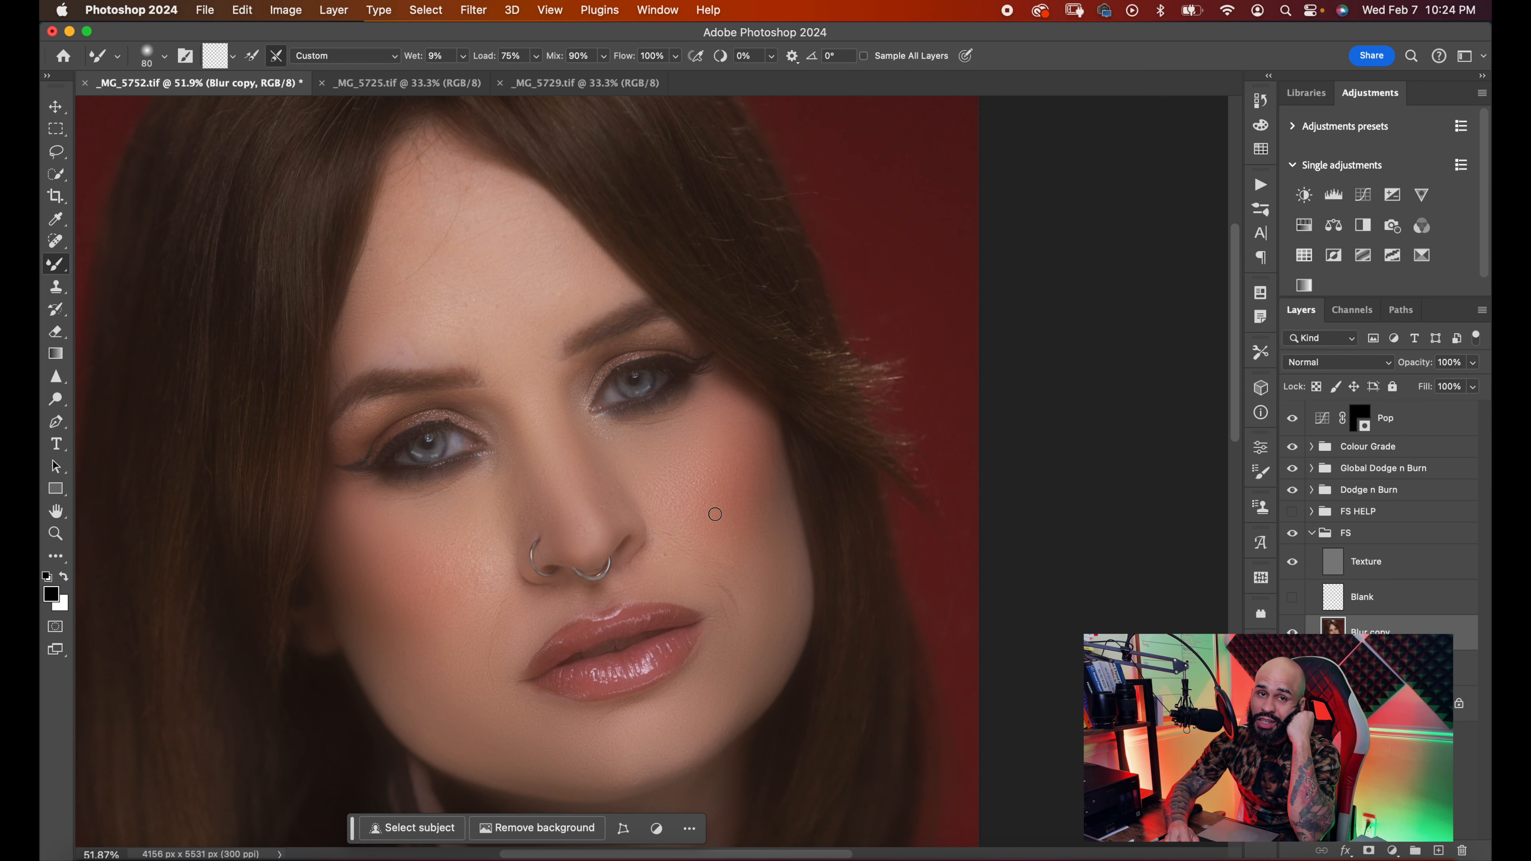
click(1289, 538)
click(1288, 539)
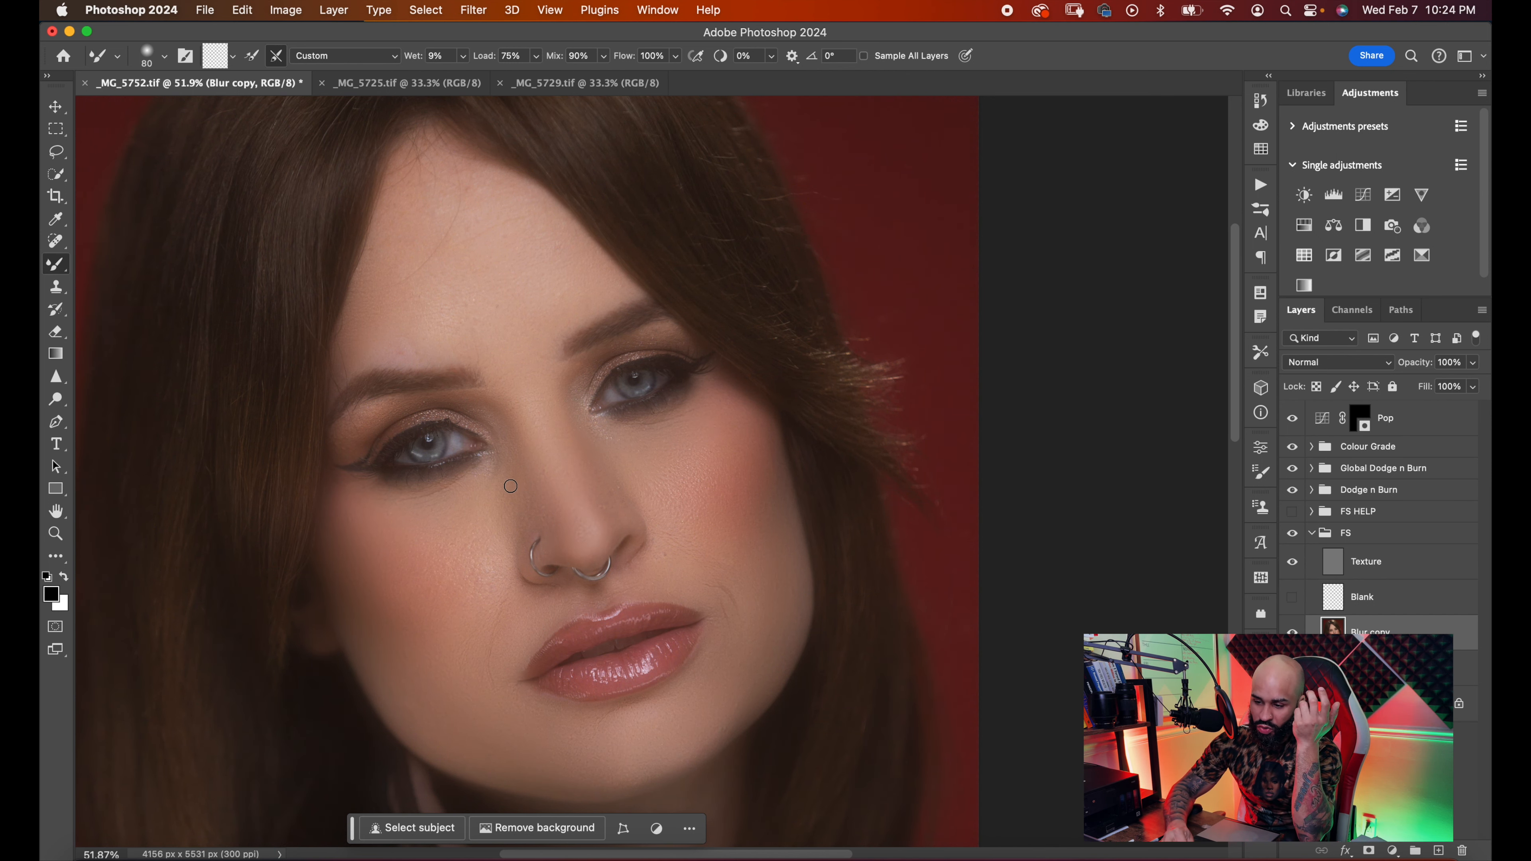
- Select the Texture layer in the FS group and inspect the portrait down to the neck and gloved hand
scroll(511, 486, up, 5)
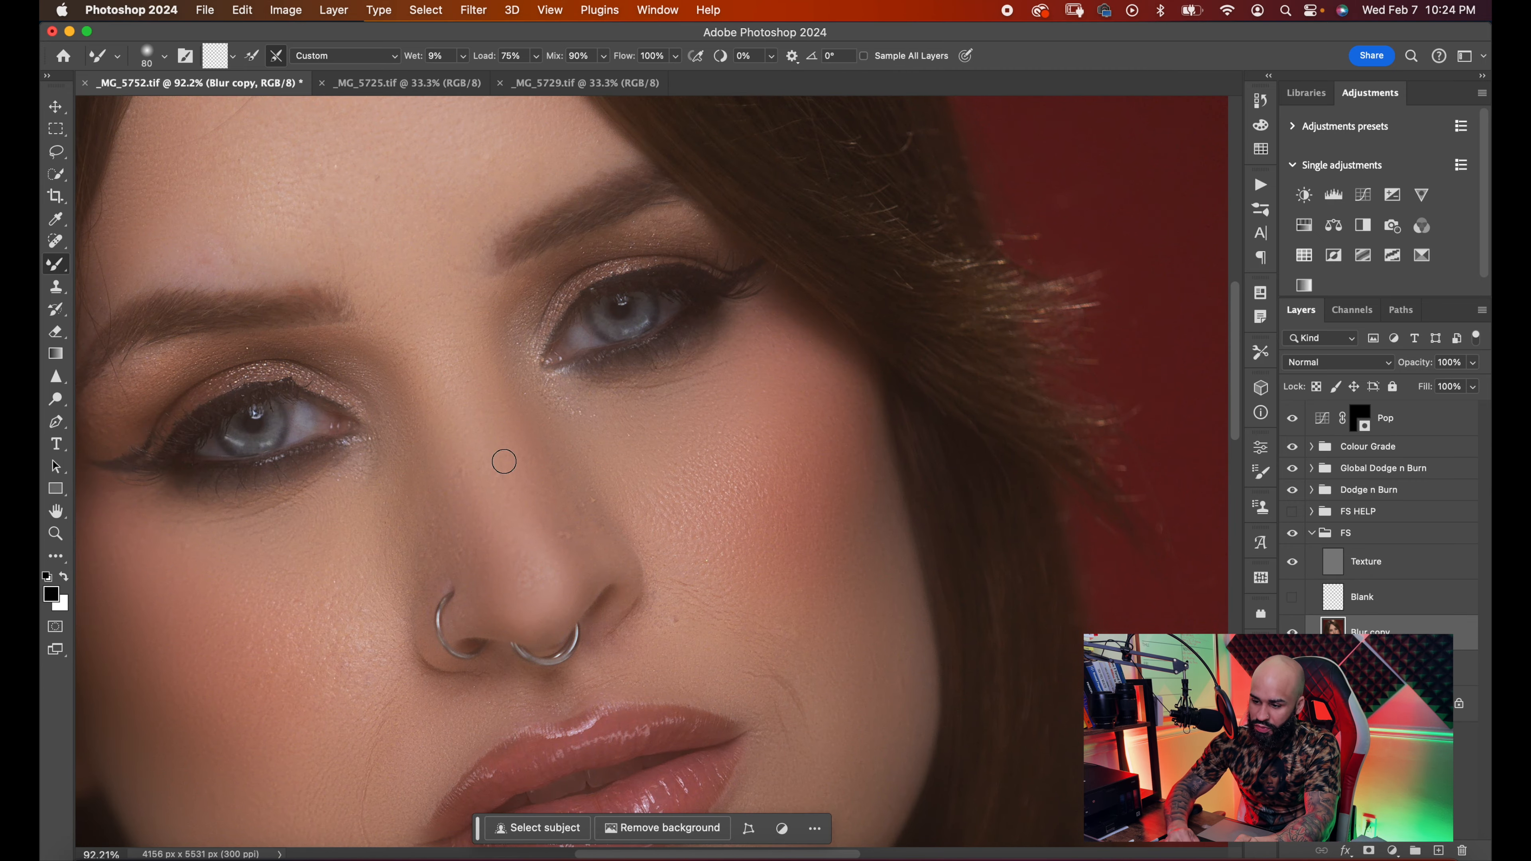
click(1334, 570)
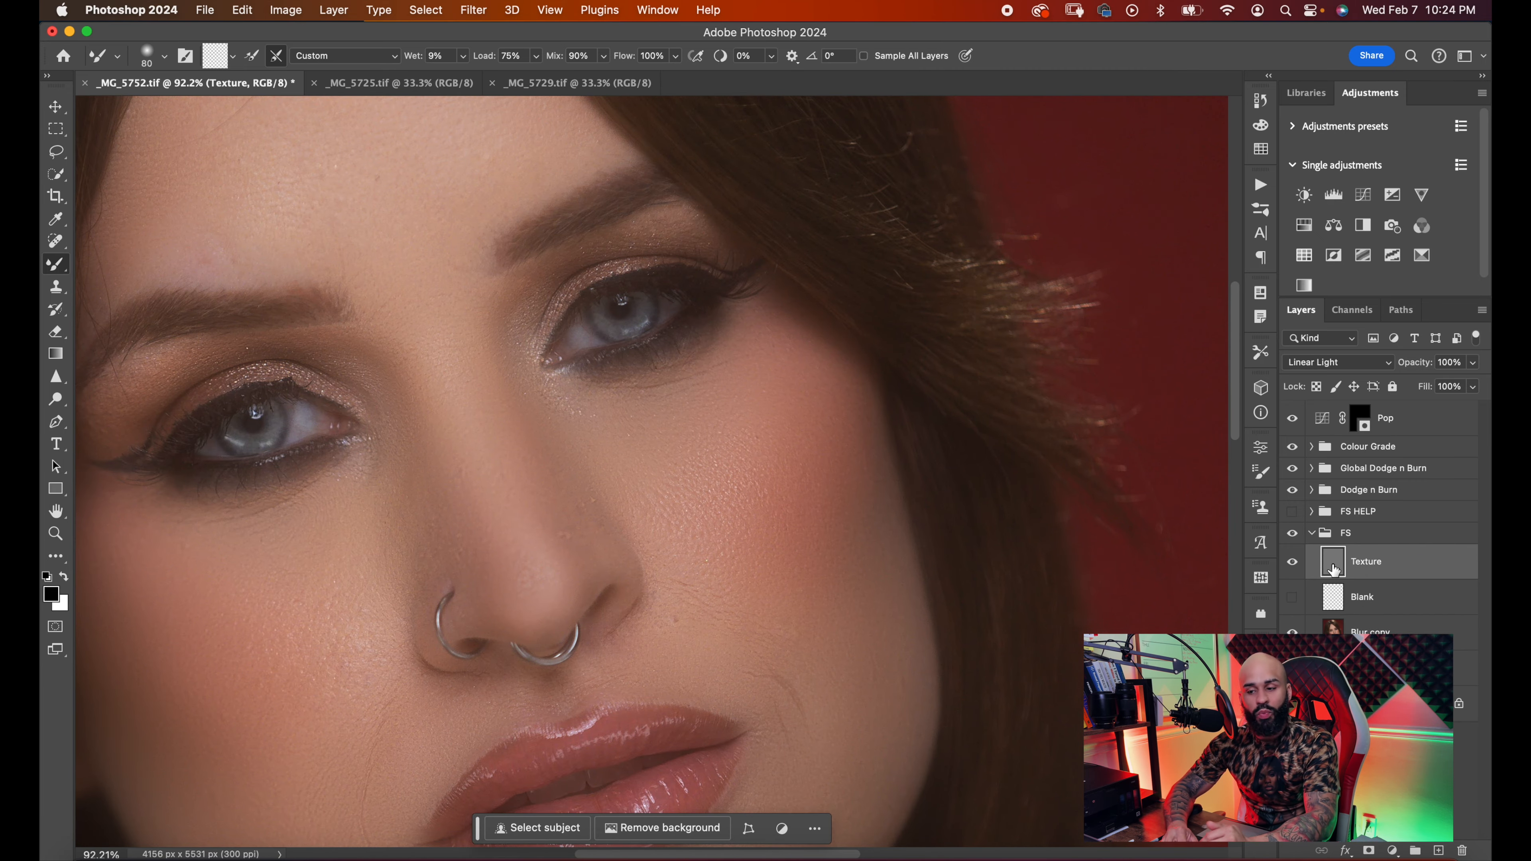
scroll(912, 518, down, 8)
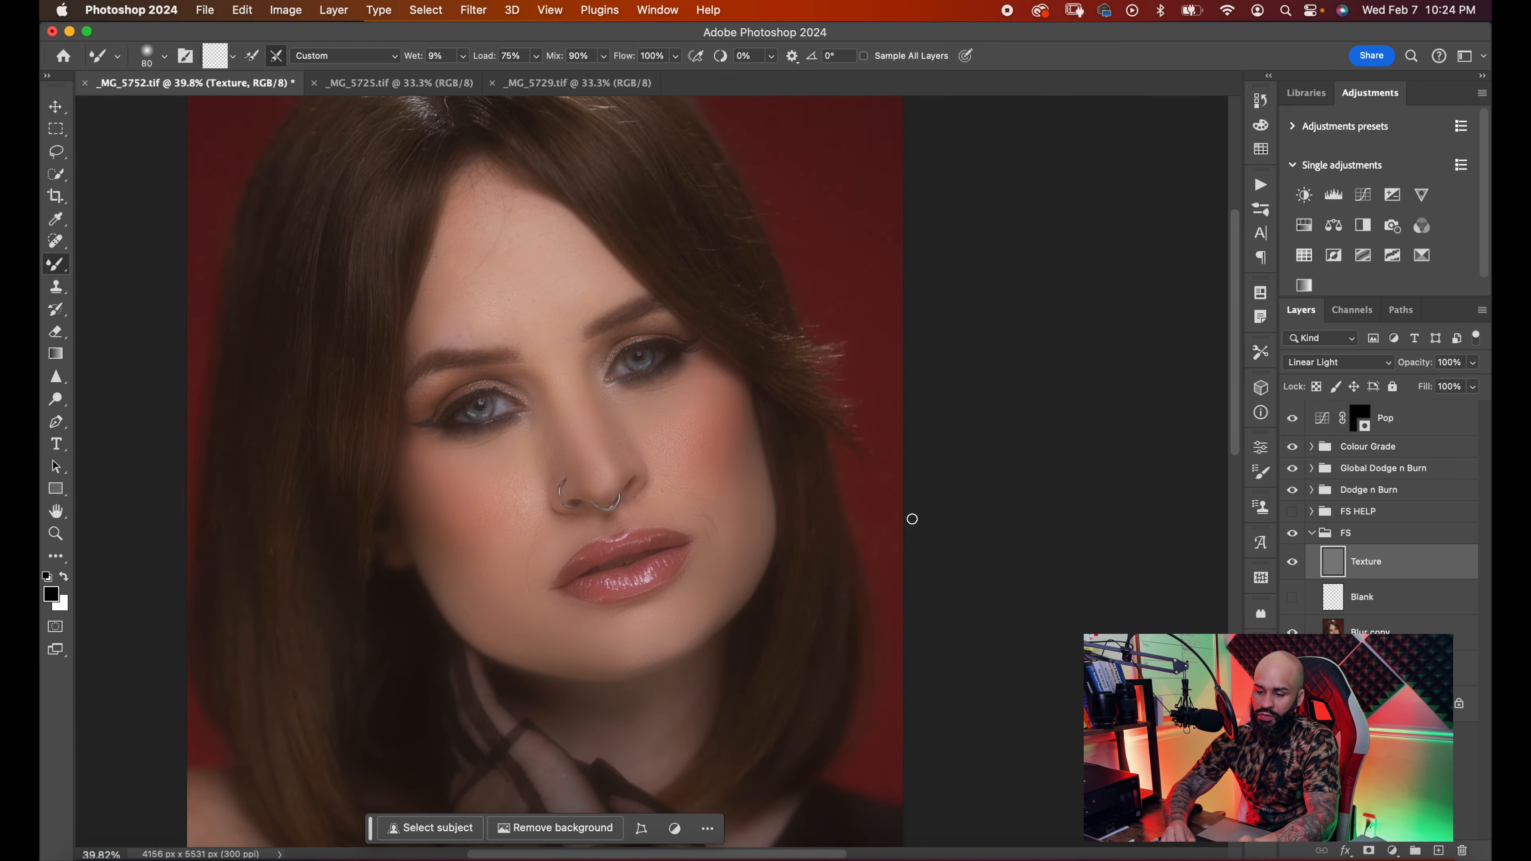
scroll(911, 518, up, 5)
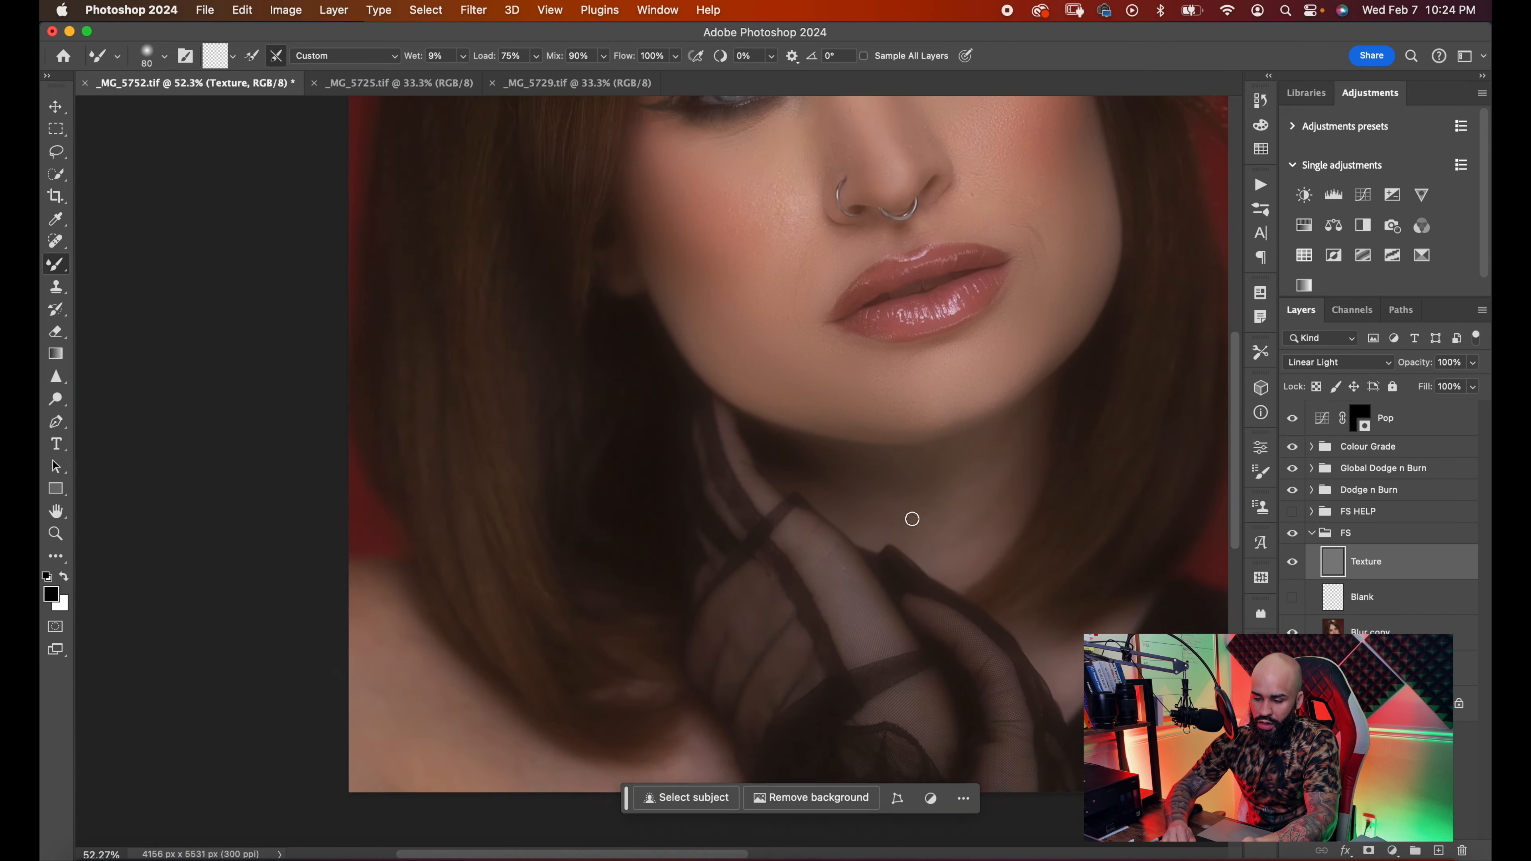
scroll(876, 535, up, 9)
scroll(876, 535, right, 8)
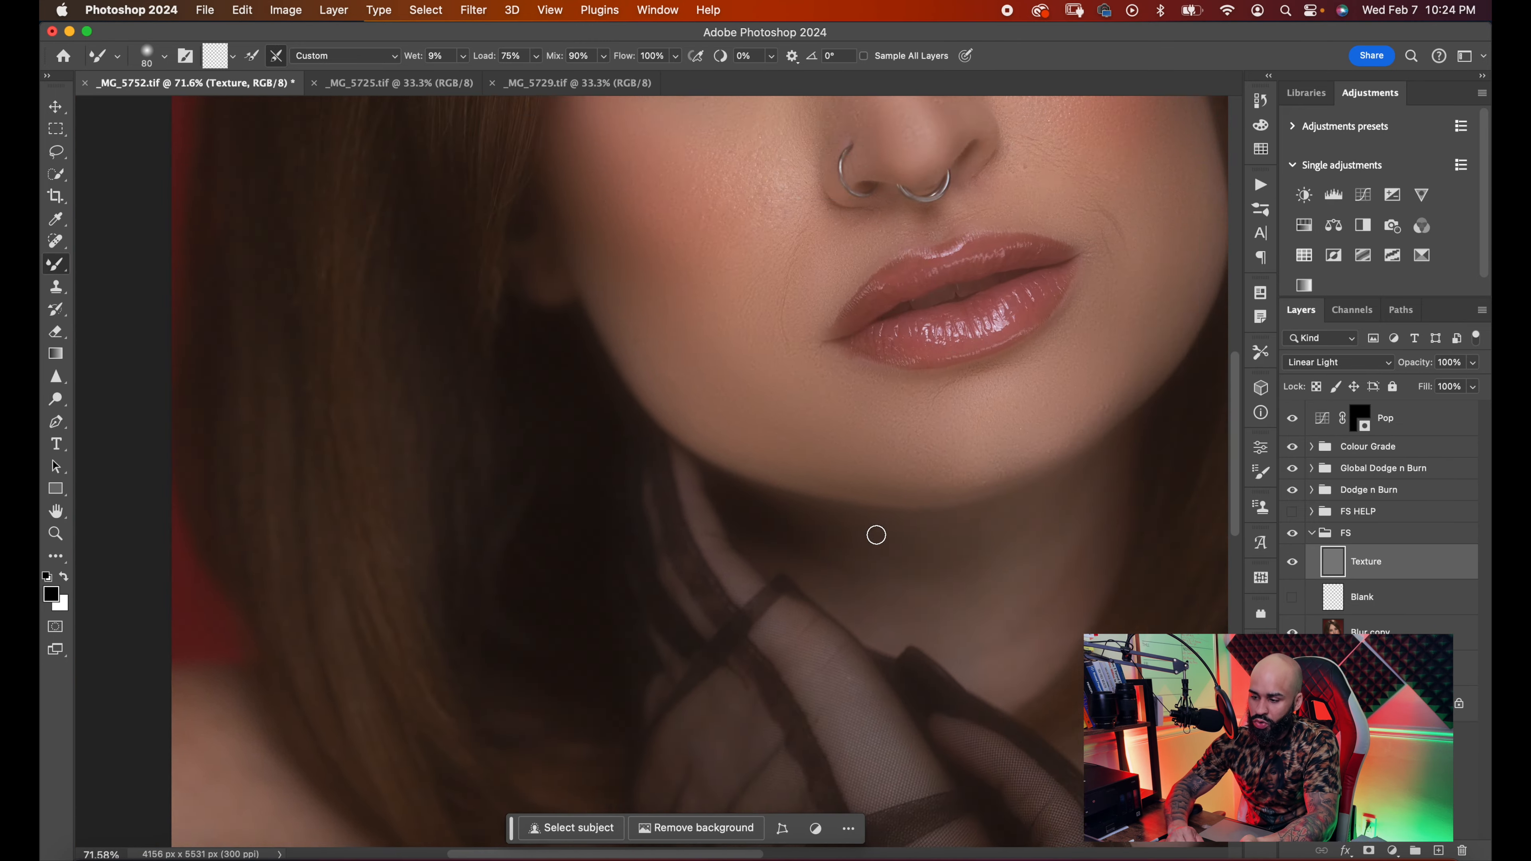
- Examine the skin texture and fine lines around the mouth and nose with the FS group hidden and shown
scroll(876, 535, up, 4)
scroll(876, 535, right, 2)
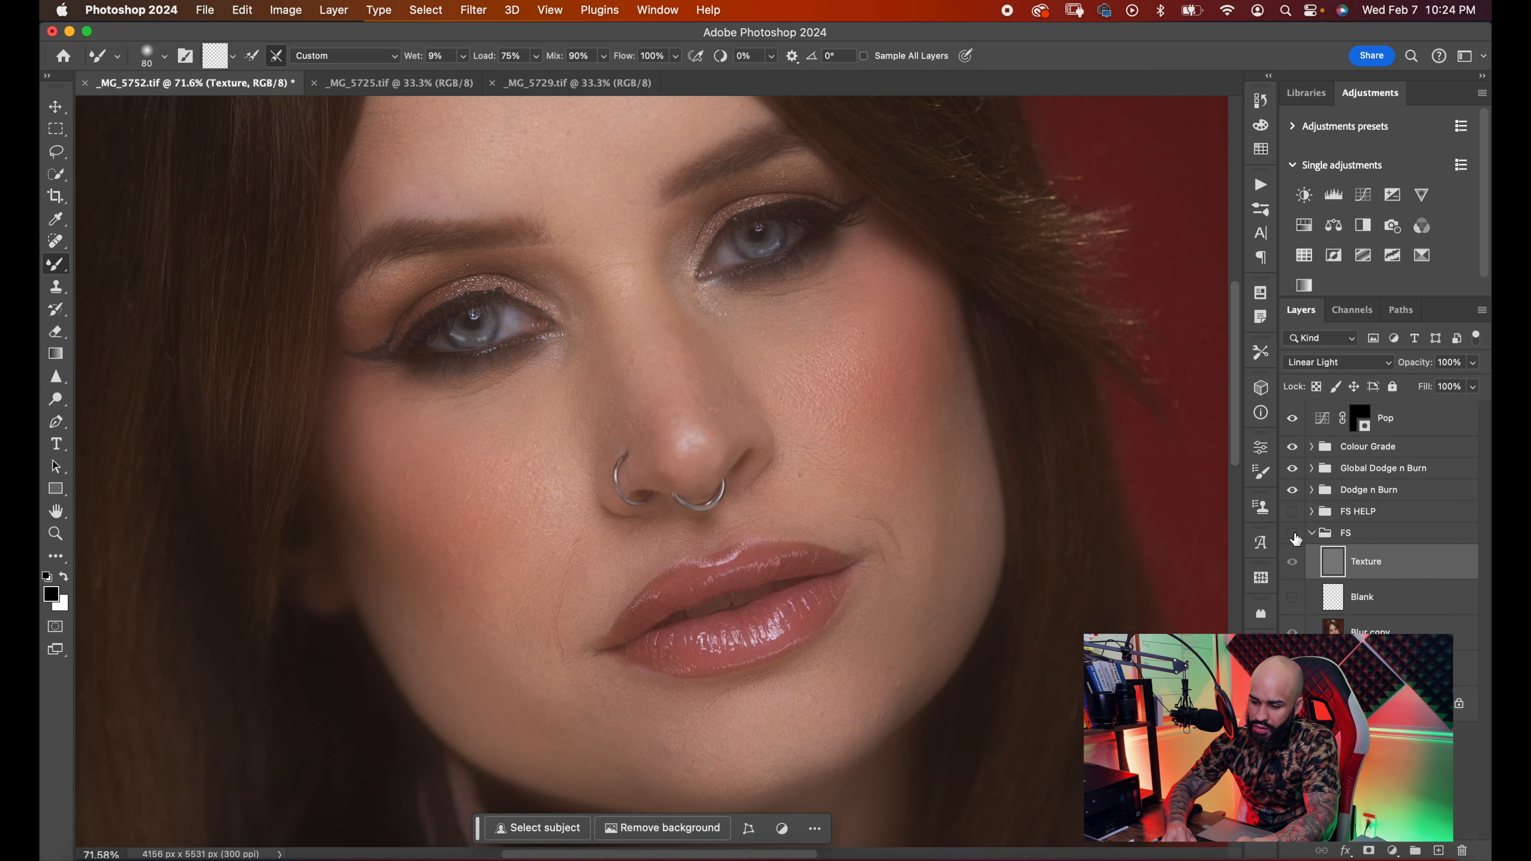
scroll(954, 577, up, 3)
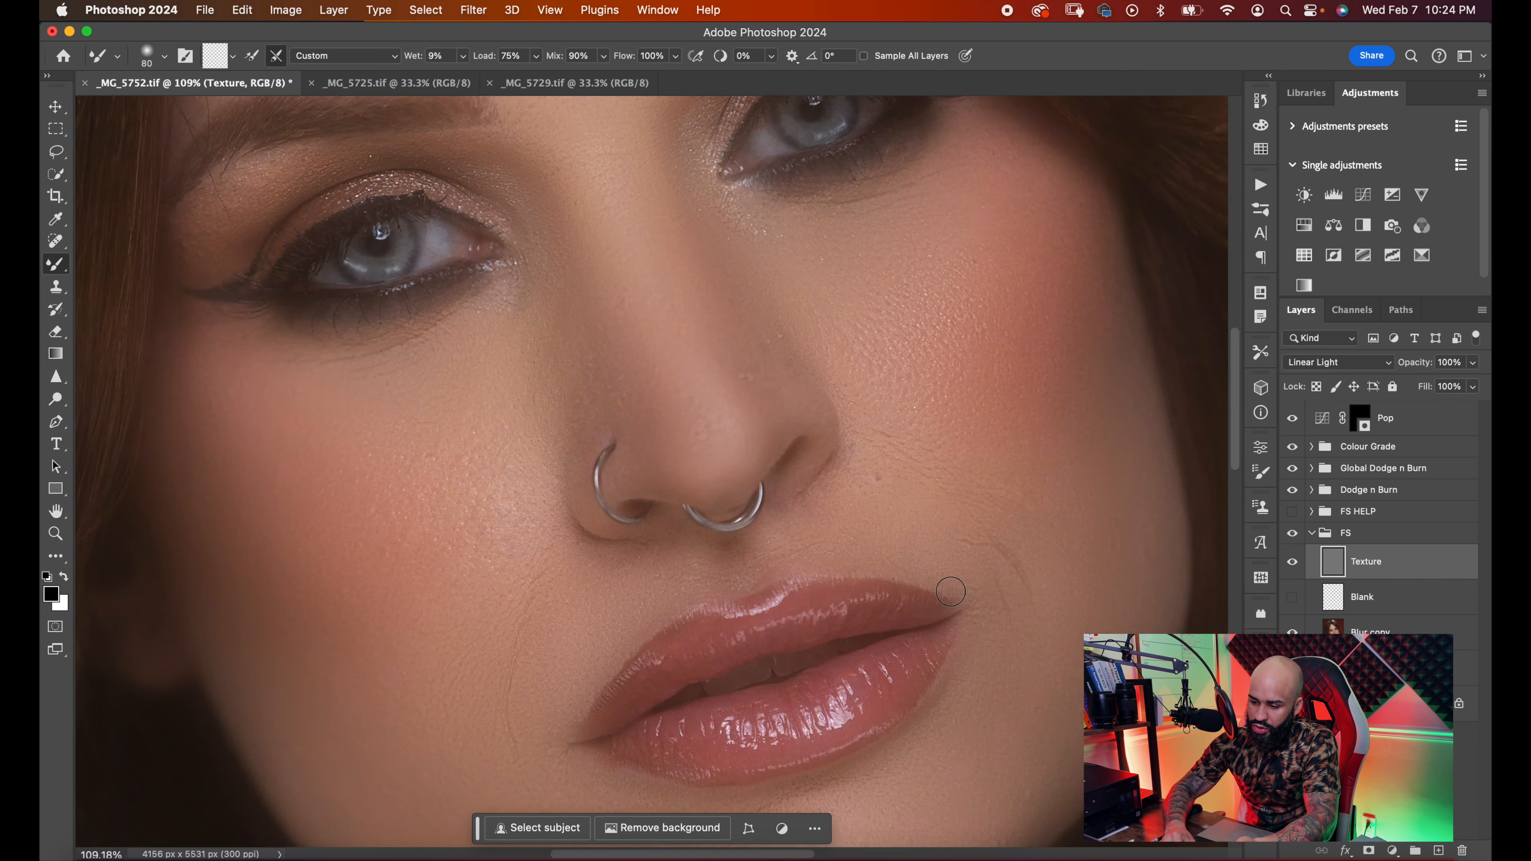
scroll(954, 578, down, 2)
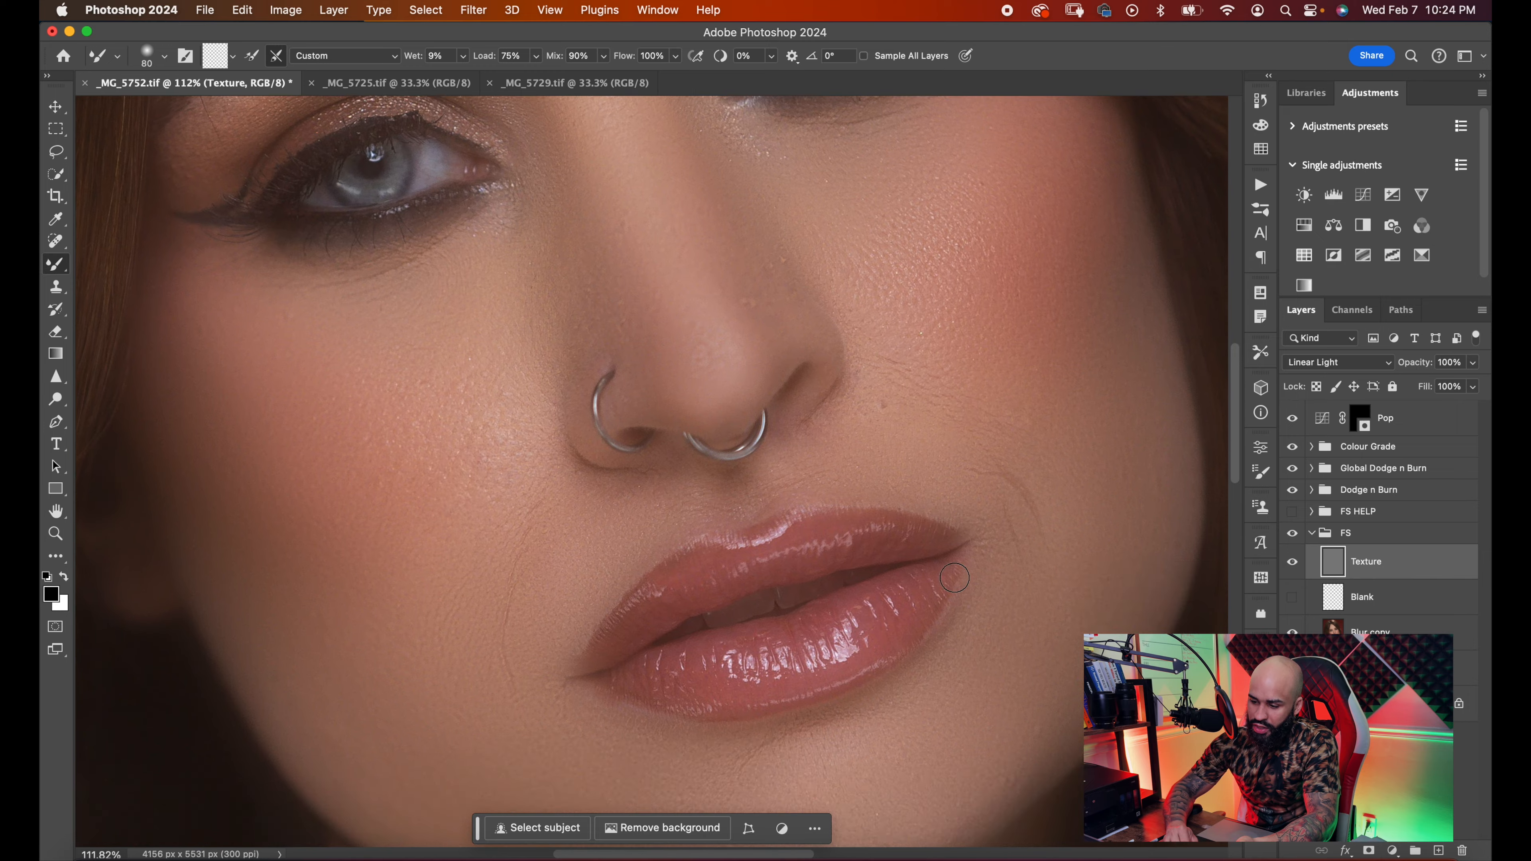
click(1291, 532)
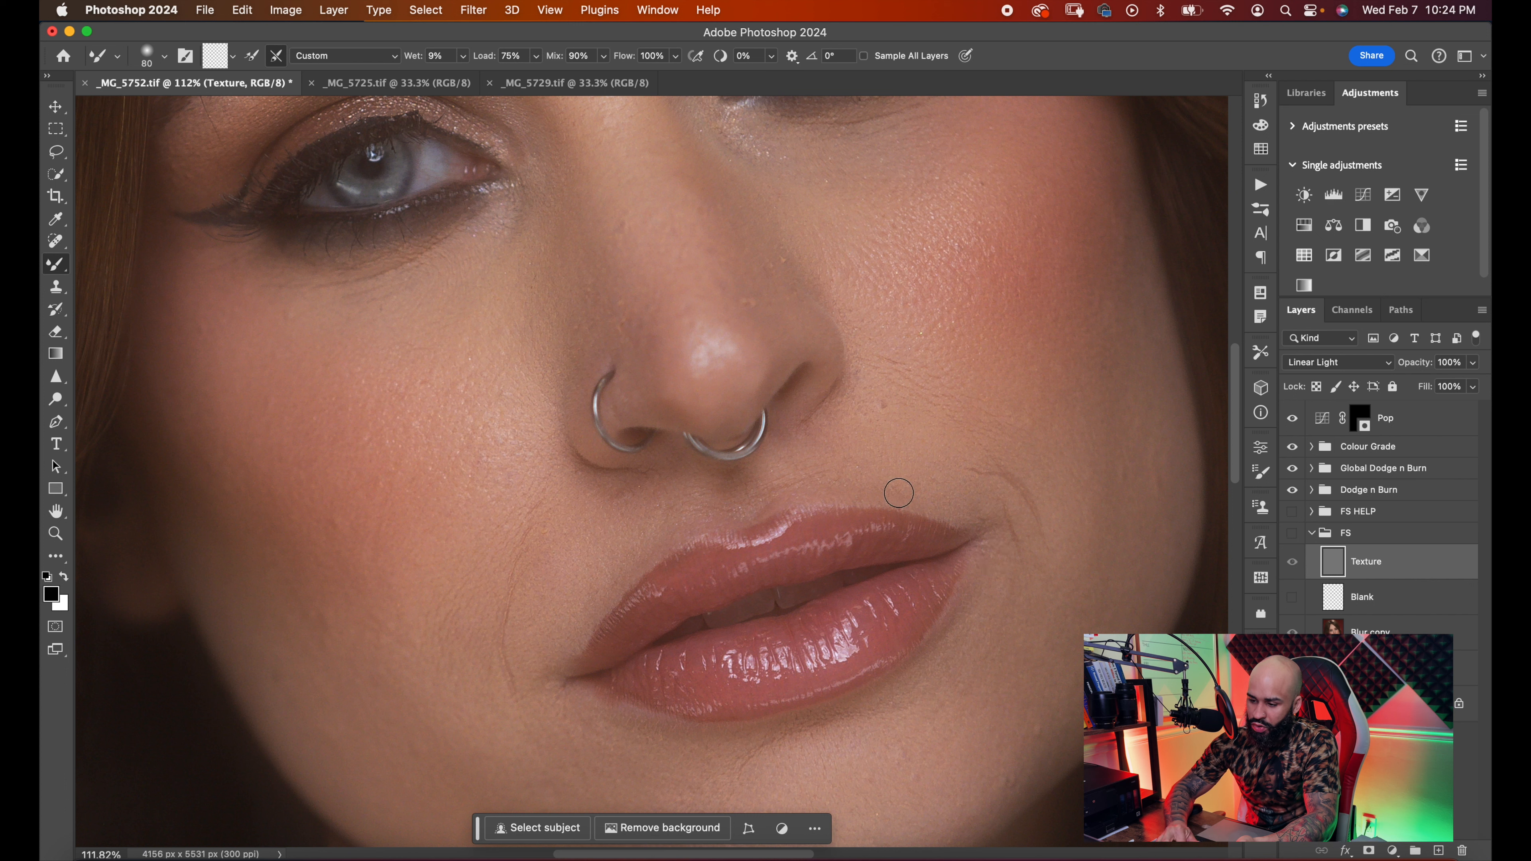
click(1292, 534)
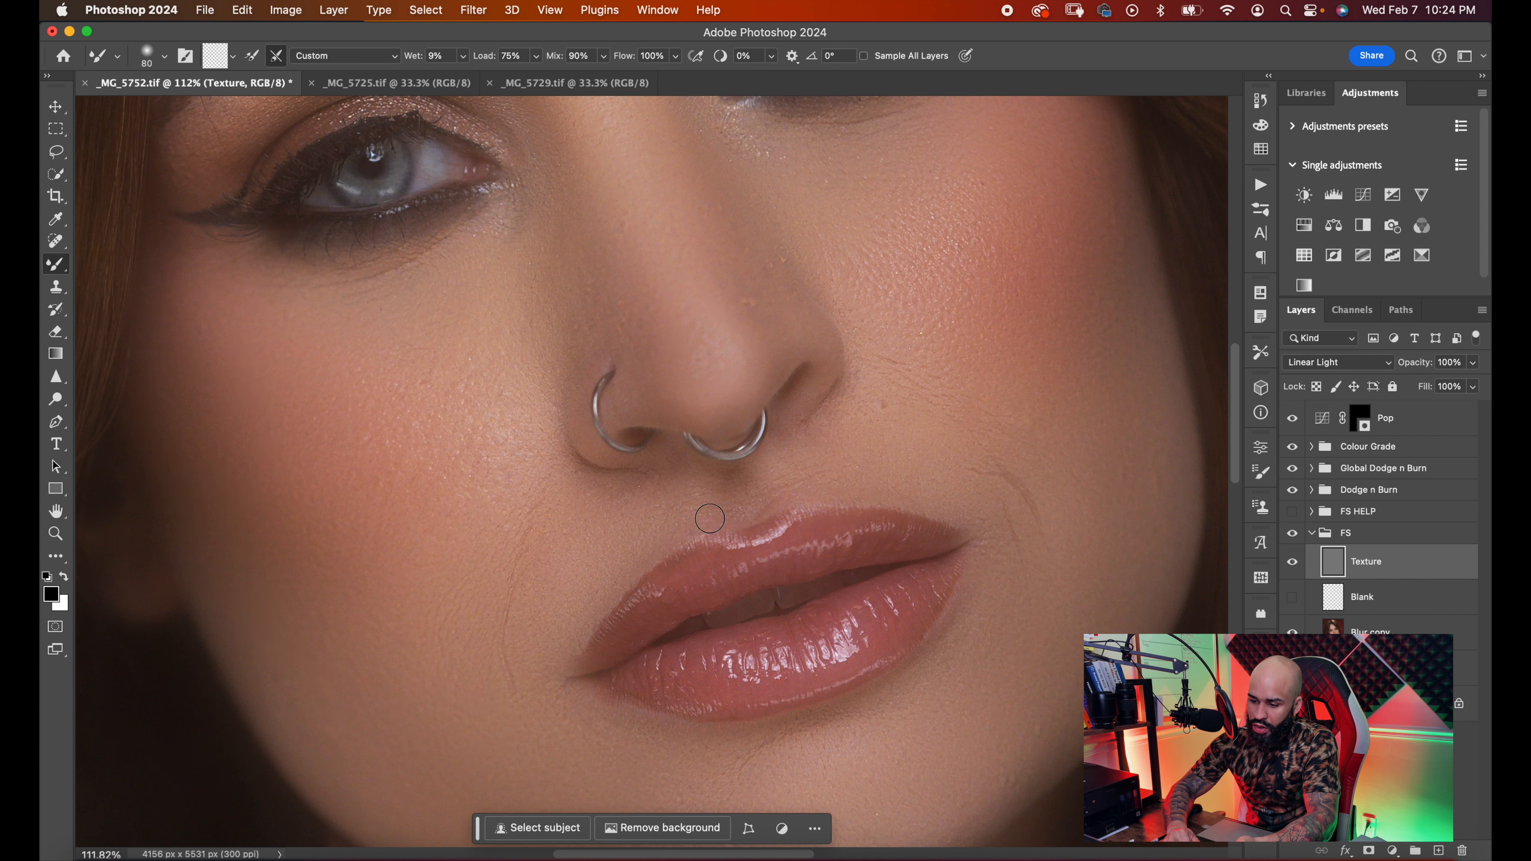
scroll(969, 528, down, 6)
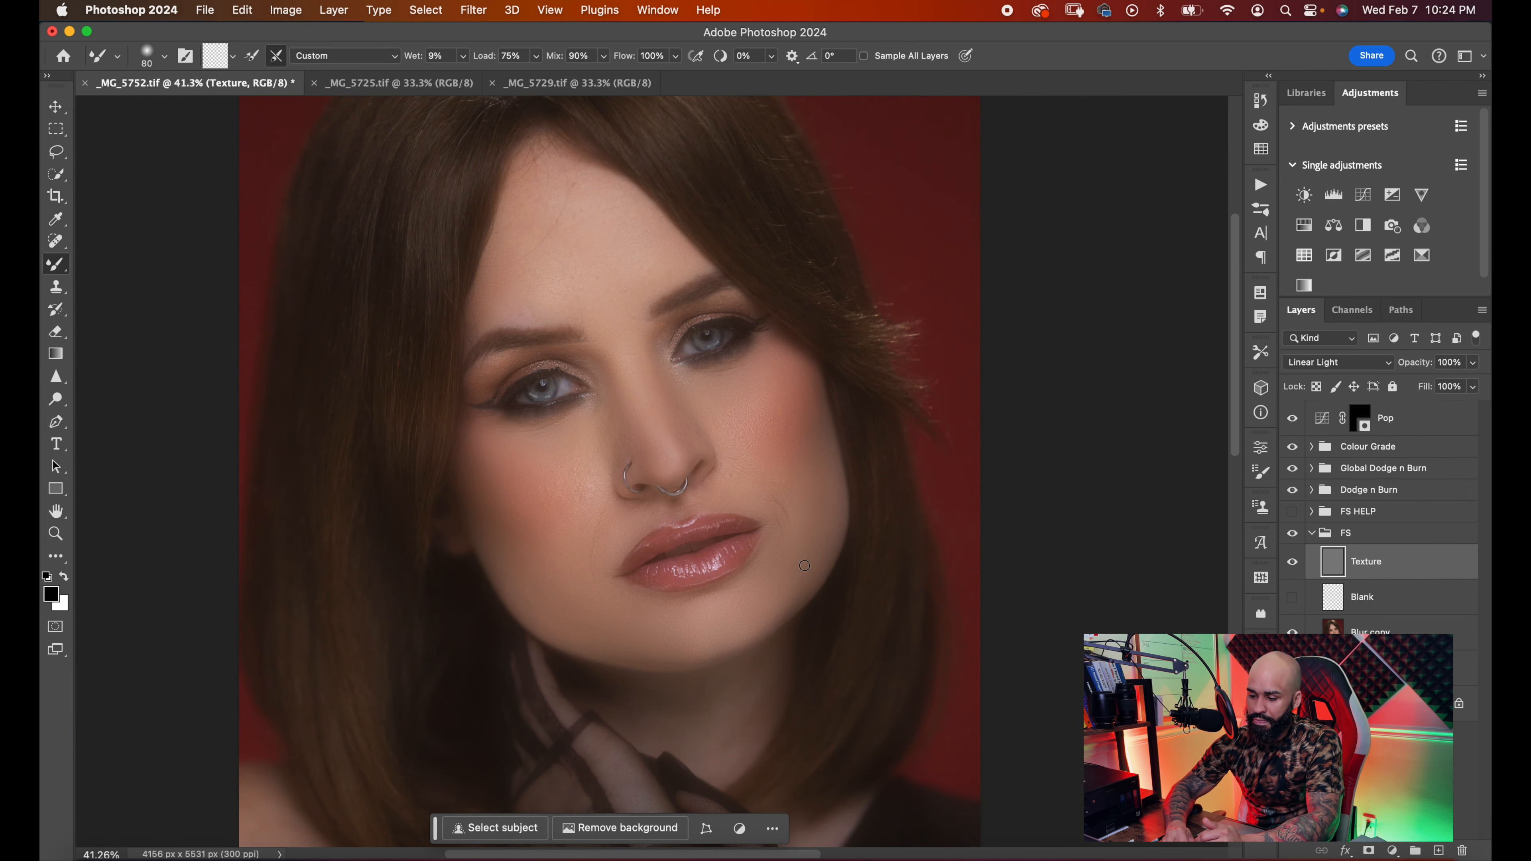
- Switch to the Clone Stamp tool, check its brush size and hardness, and set it to sample All Layers
click(57, 292)
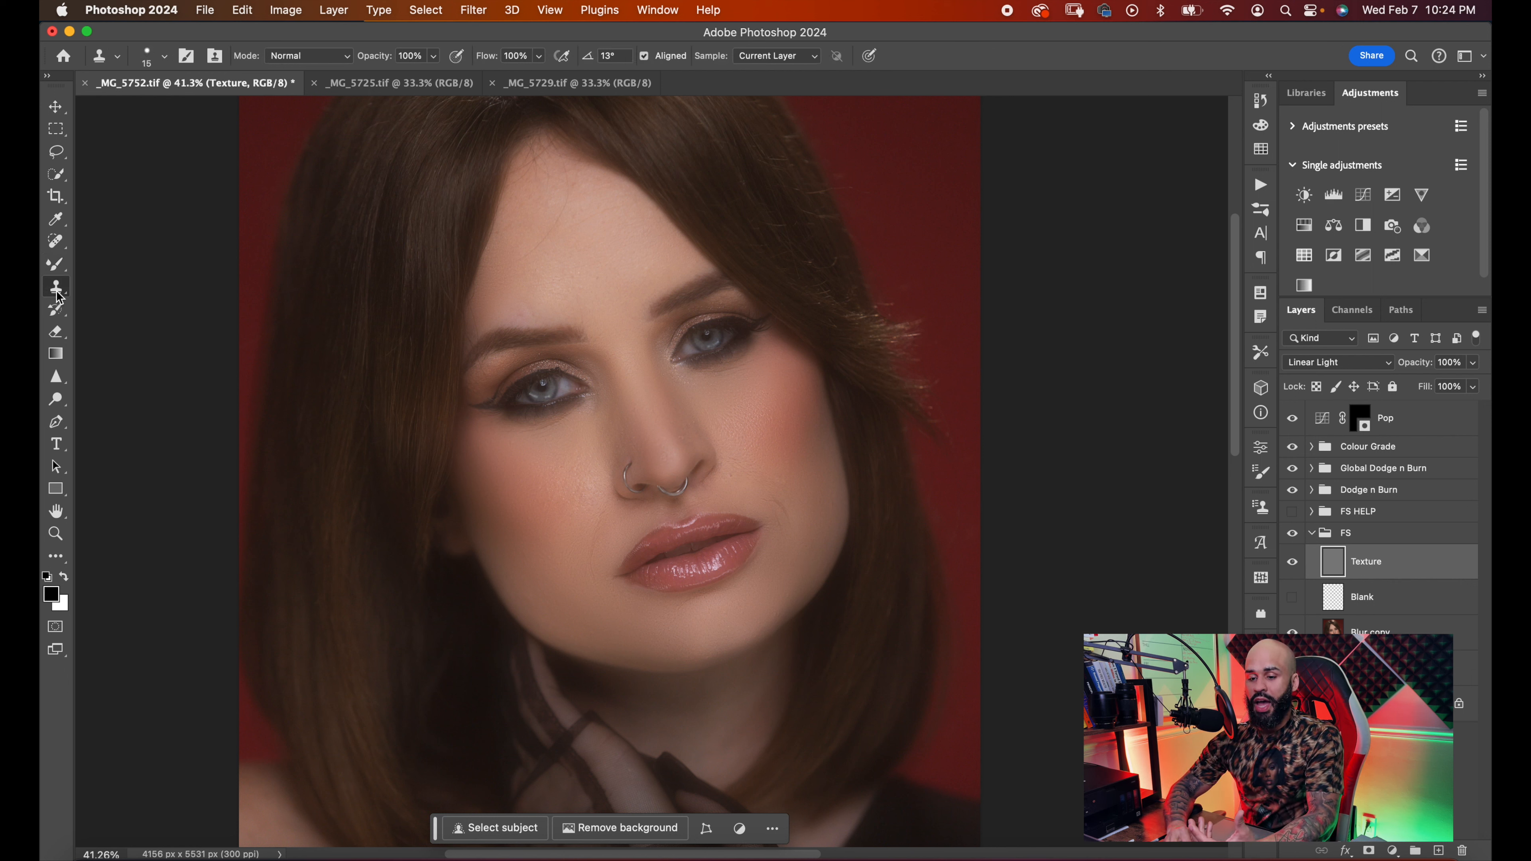
click(58, 295)
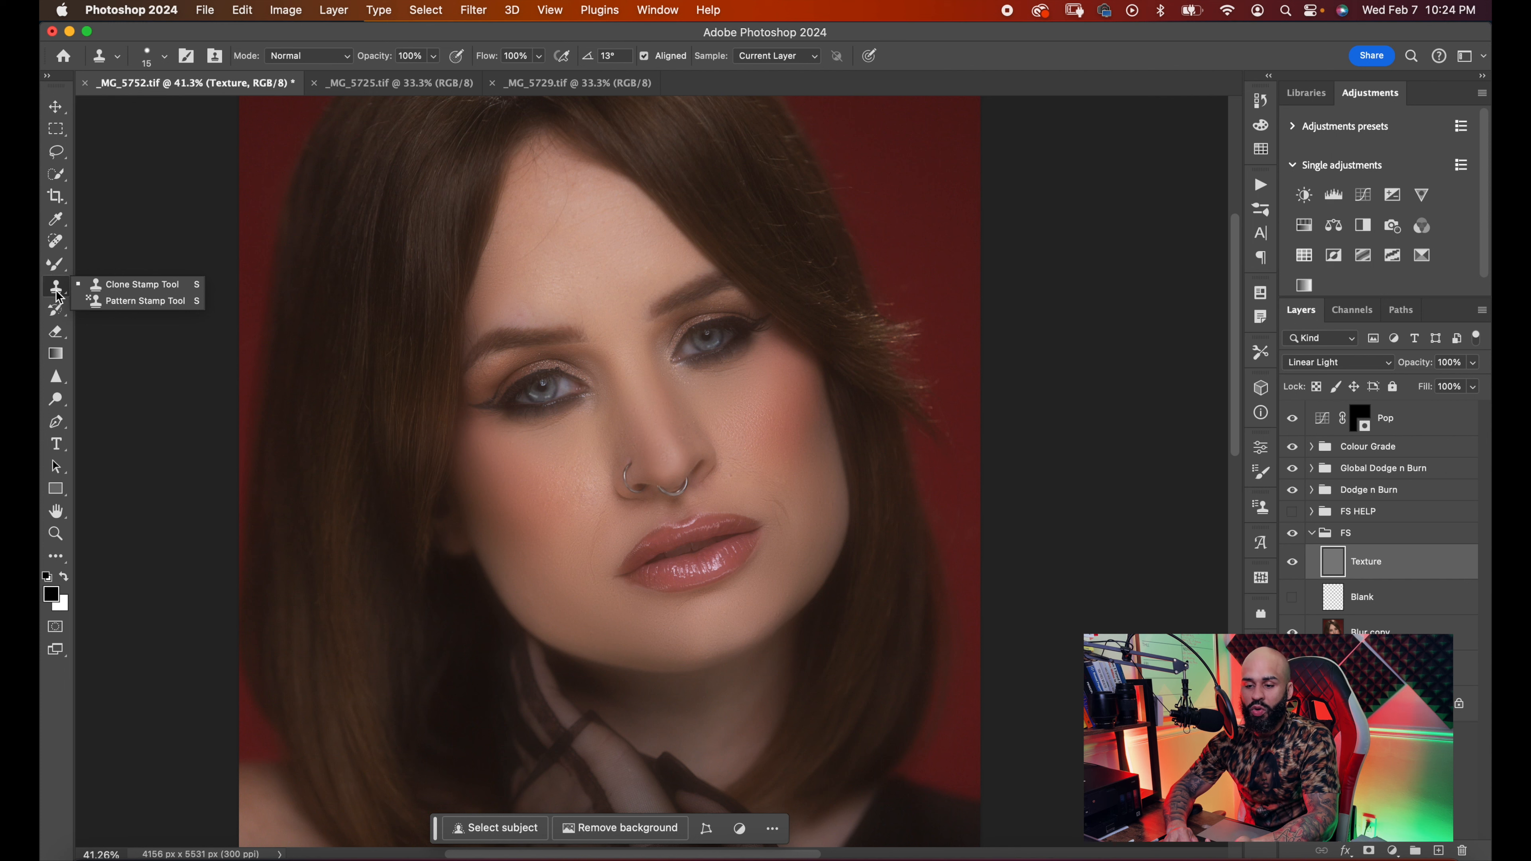
click(164, 56)
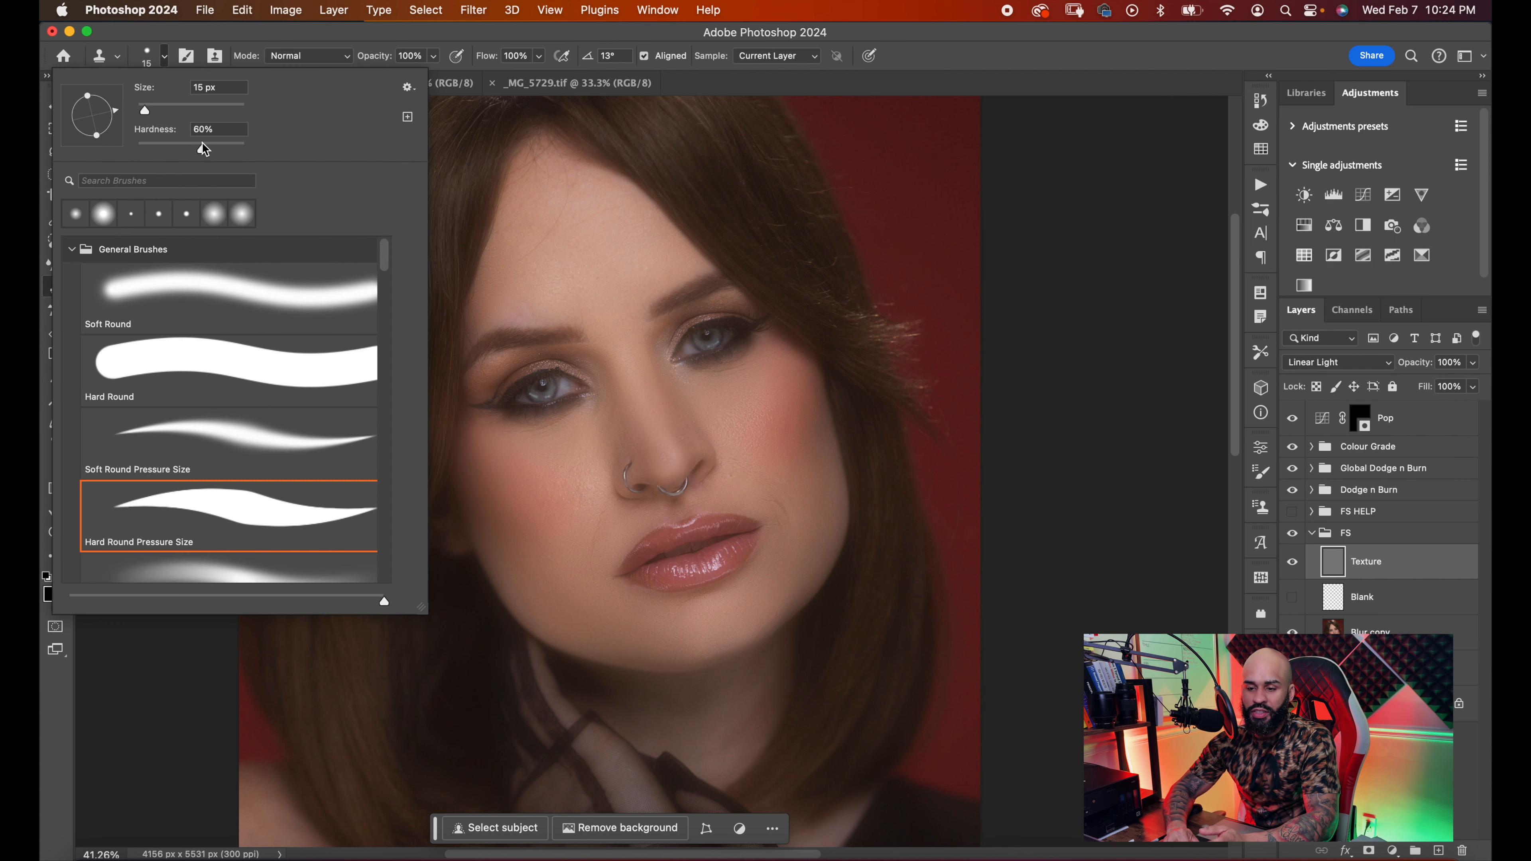
click(245, 39)
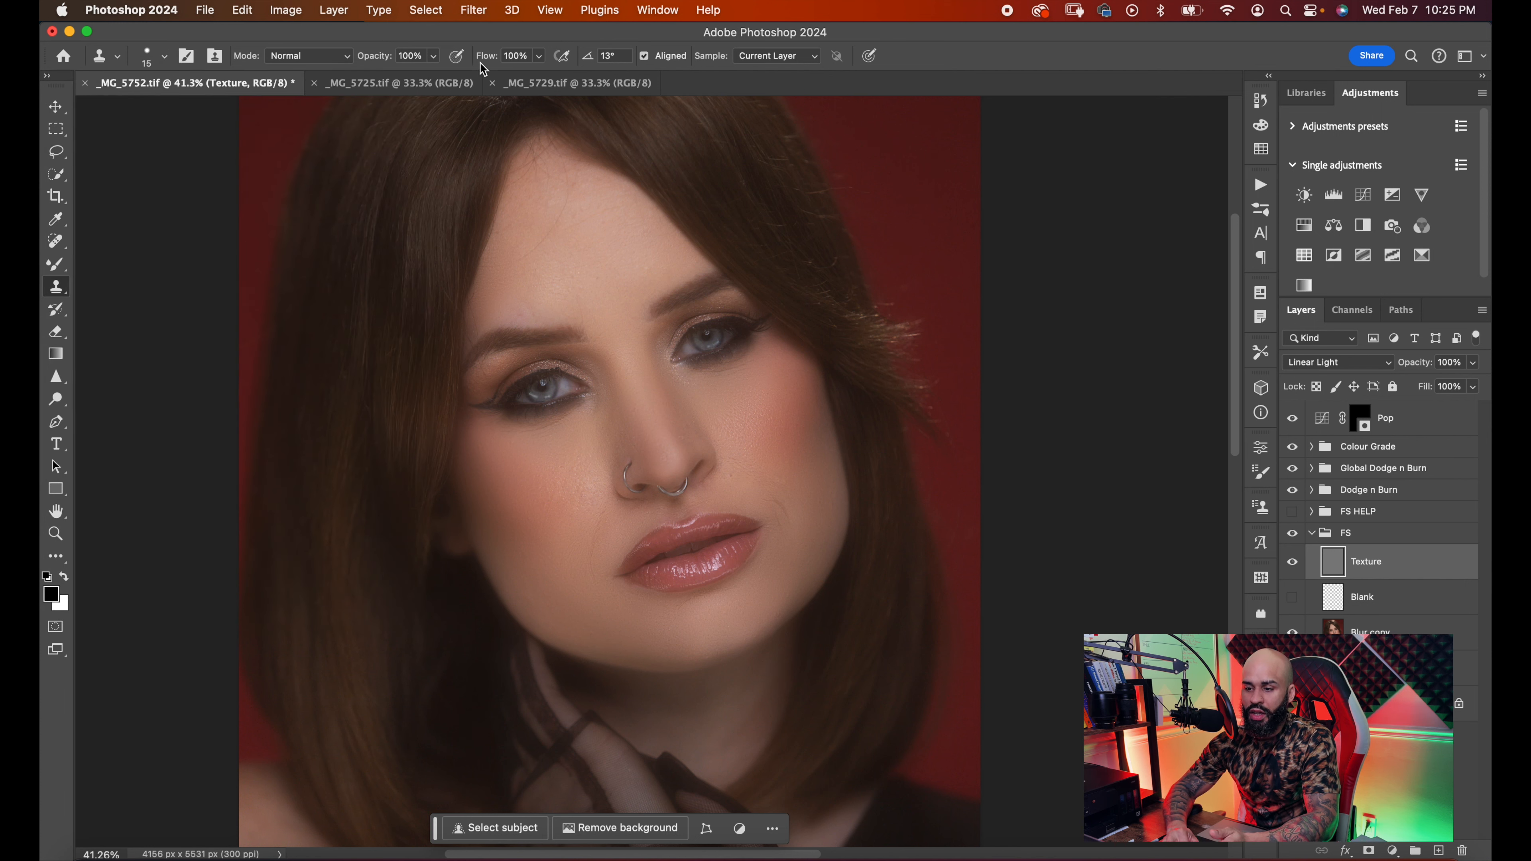
click(801, 57)
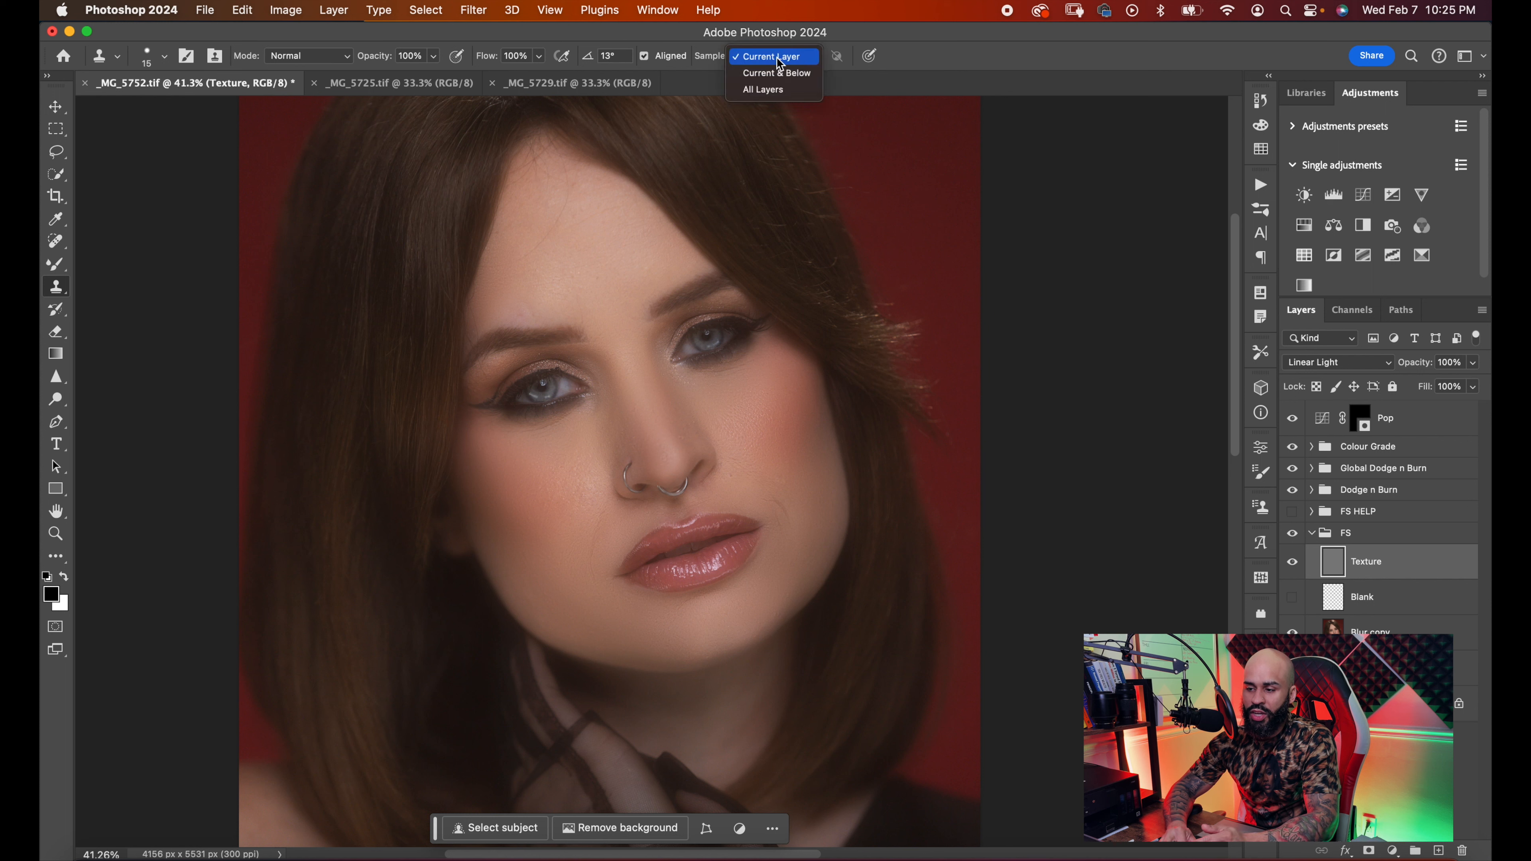
click(780, 96)
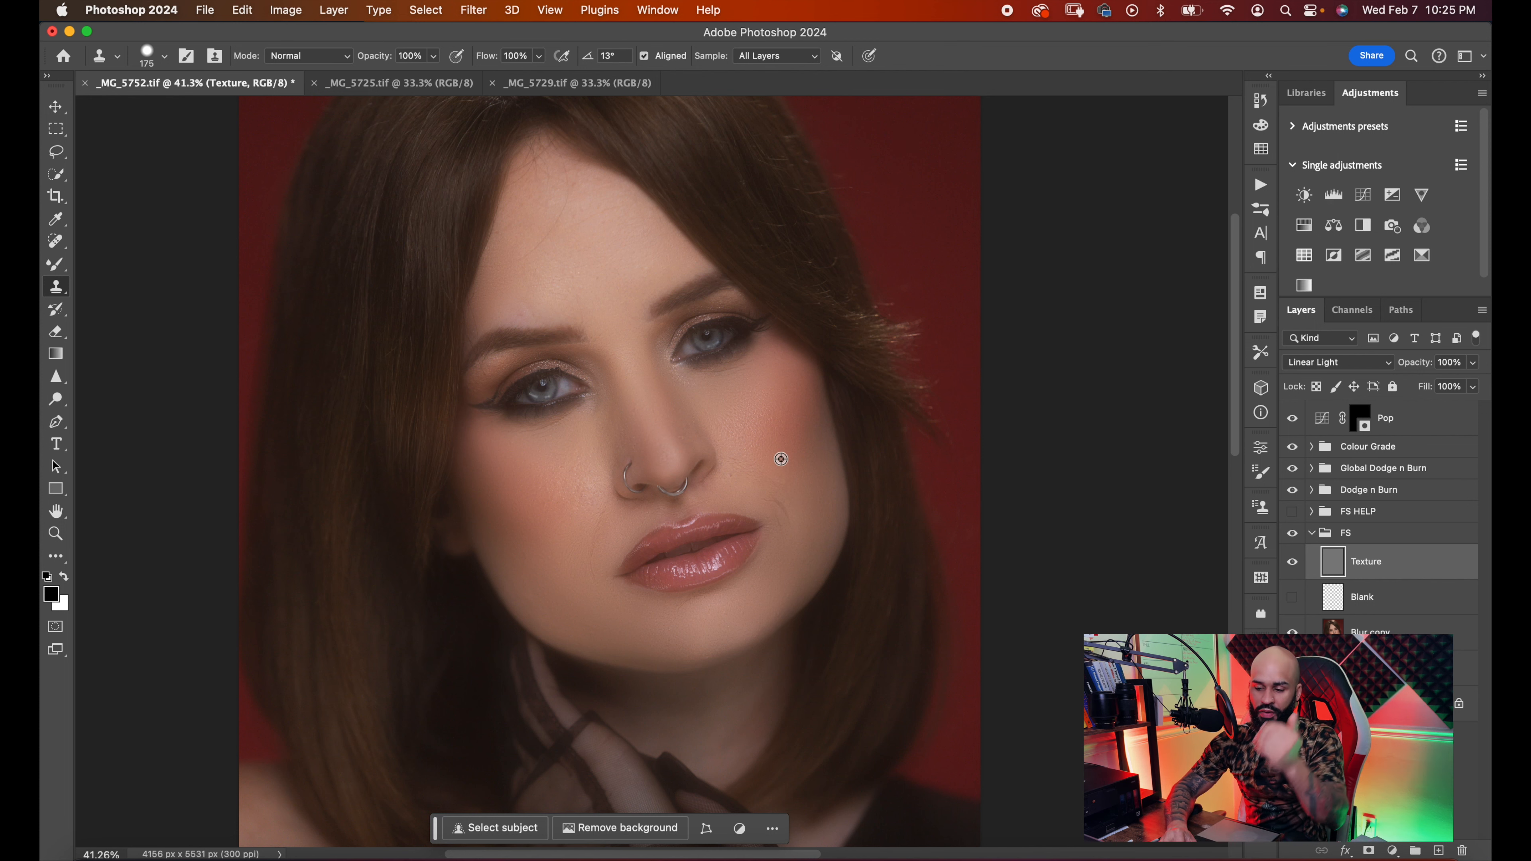
- Undo the test clone stroke on the cheek and set the Clone Stamp to sample only the Current Layer
mouse_move(711, 401)
mouse_down()
mouse_move(636, 444)
mouse_move(576, 540)
mouse_move(674, 471)
mouse_move(743, 458)
mouse_move(736, 419)
mouse_up()
key(super+z)
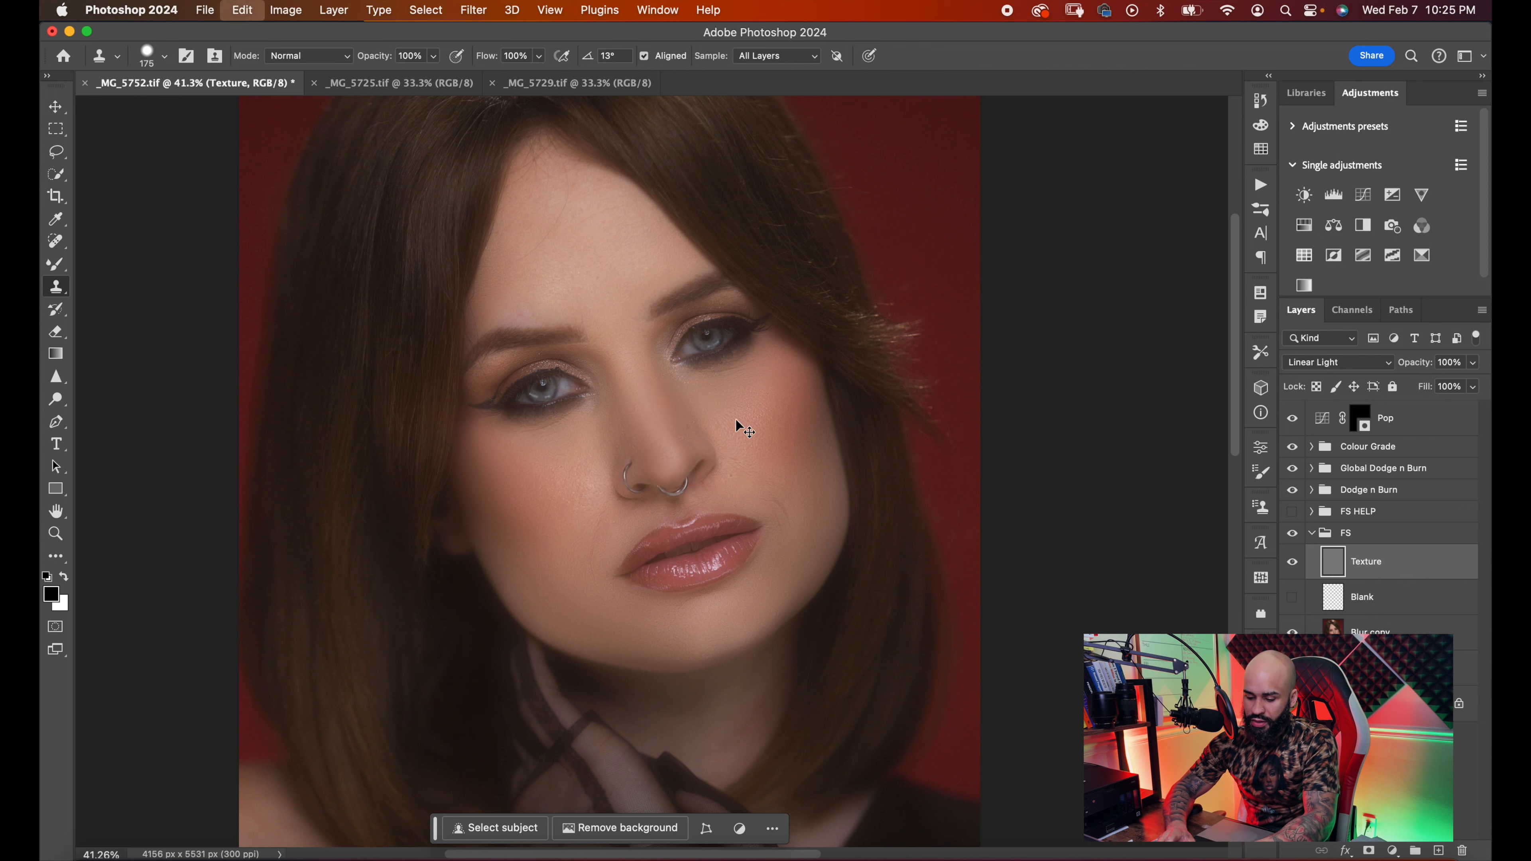
click(736, 56)
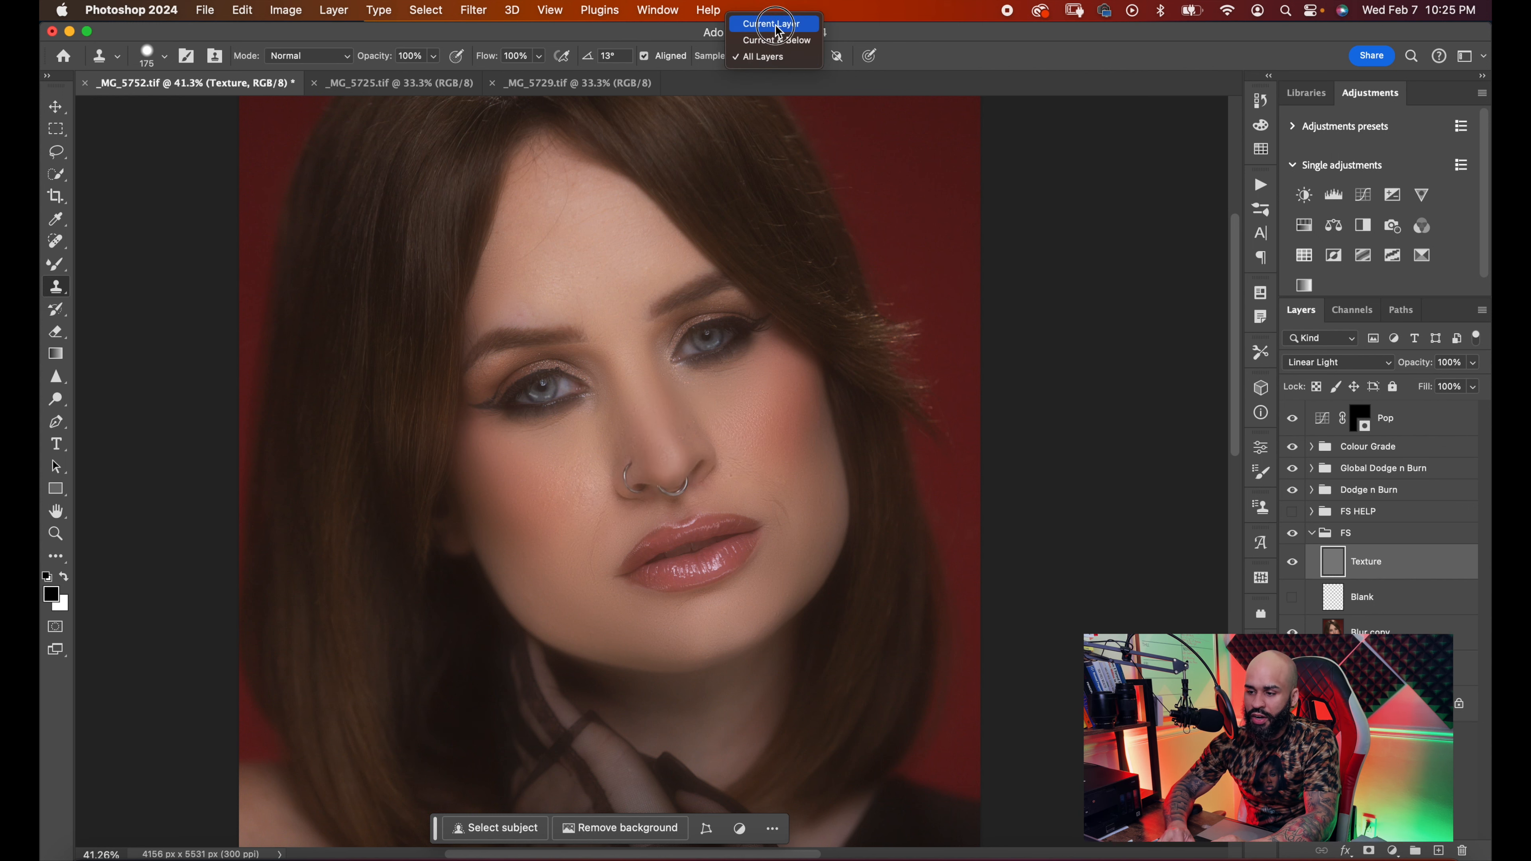
click(762, 16)
- Hide the Blur copy, Blur and Background layers and examine the isolated Texture layer from the eyes to the lips
scroll(711, 385, up, 5)
scroll(712, 384, up, 1)
drag(1291, 633, 1291, 716)
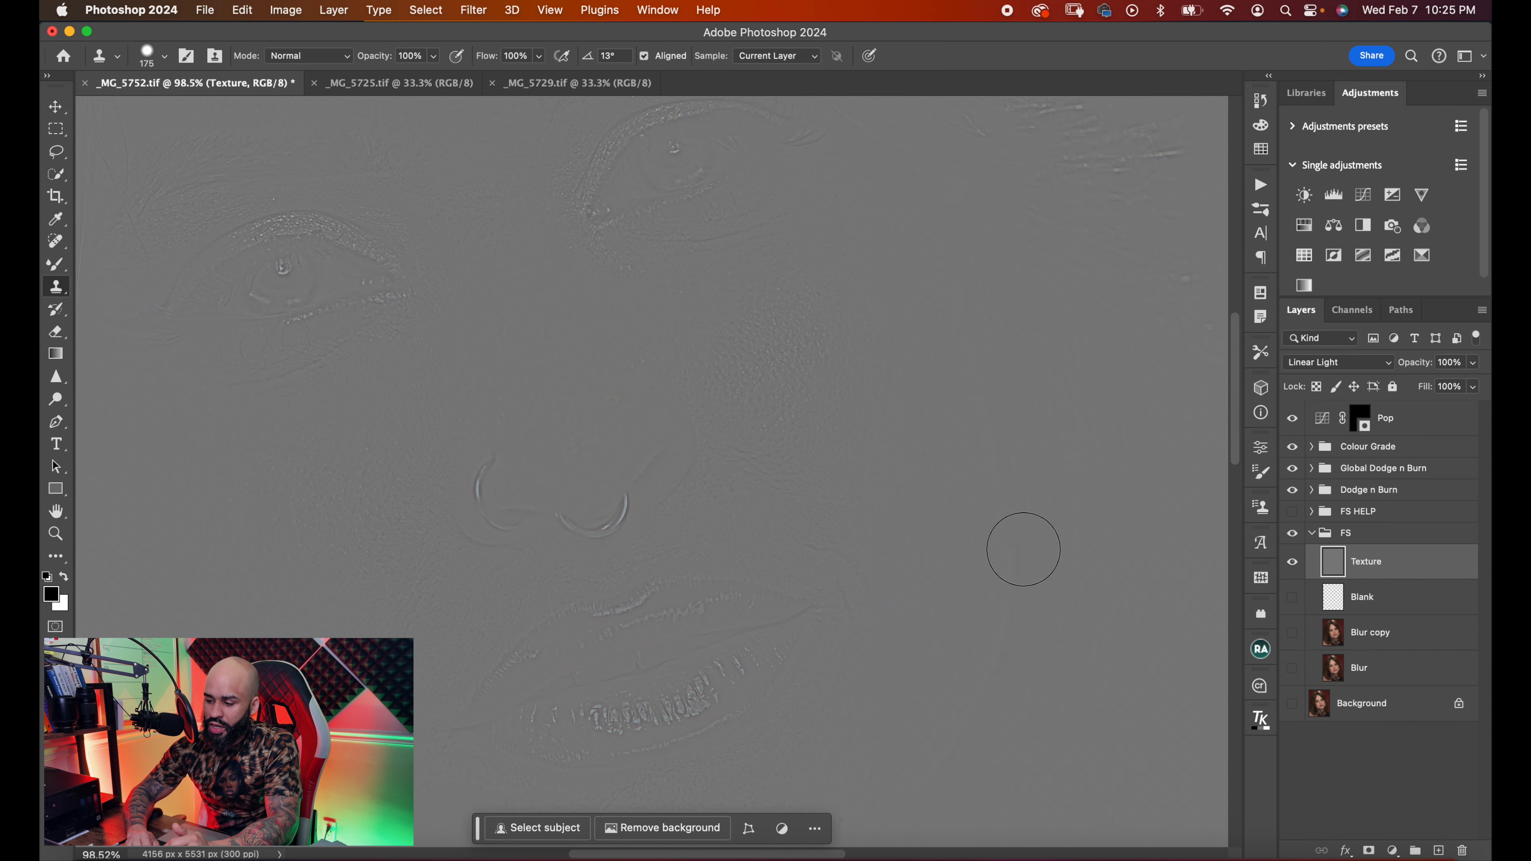
scroll(1023, 548, up, 4)
scroll(1022, 548, down, 2)
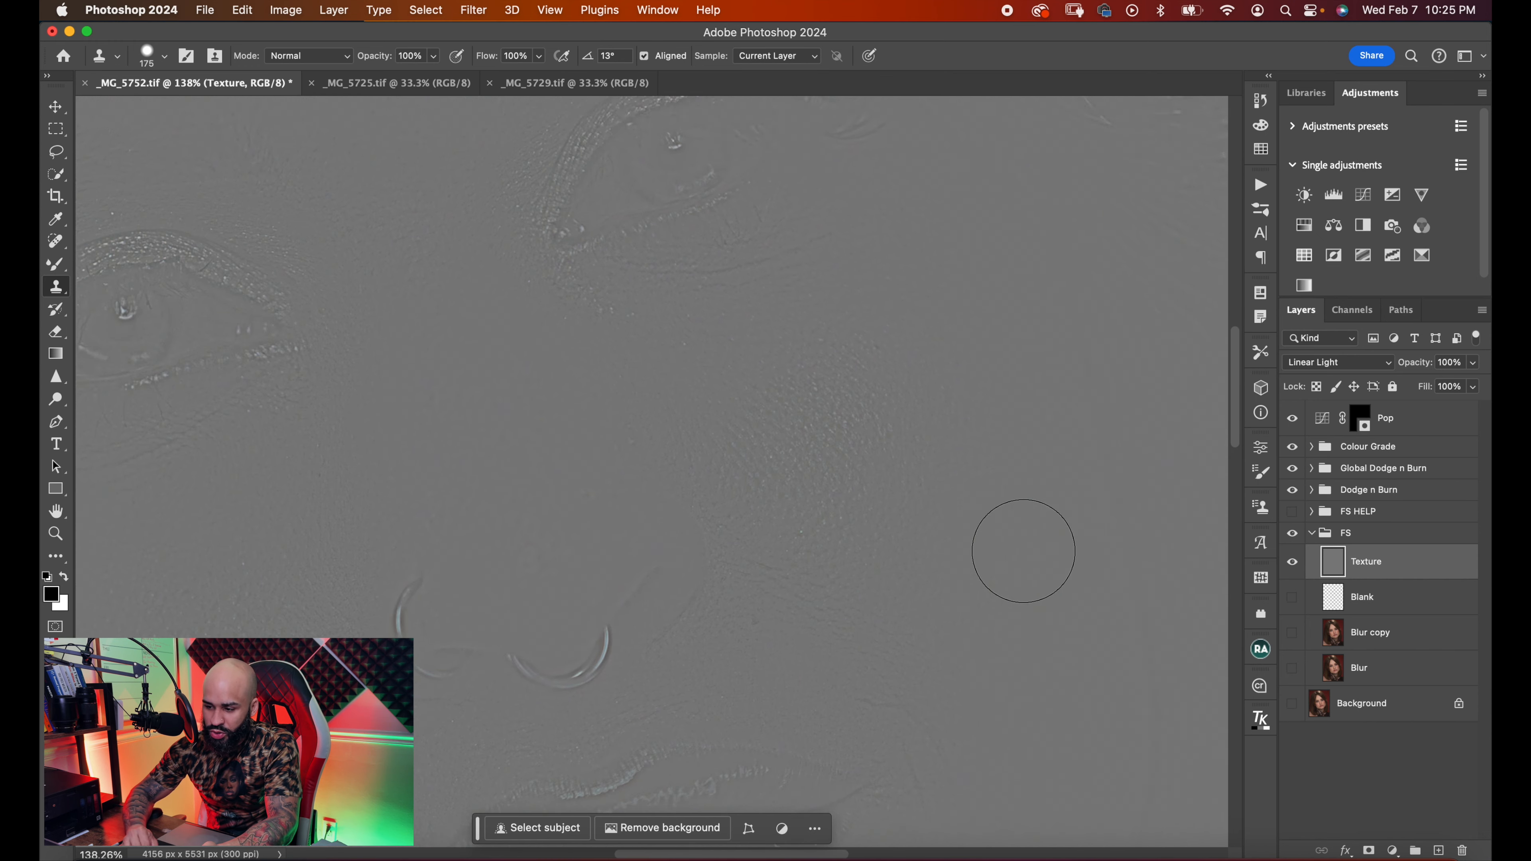
scroll(1023, 550, up, 5)
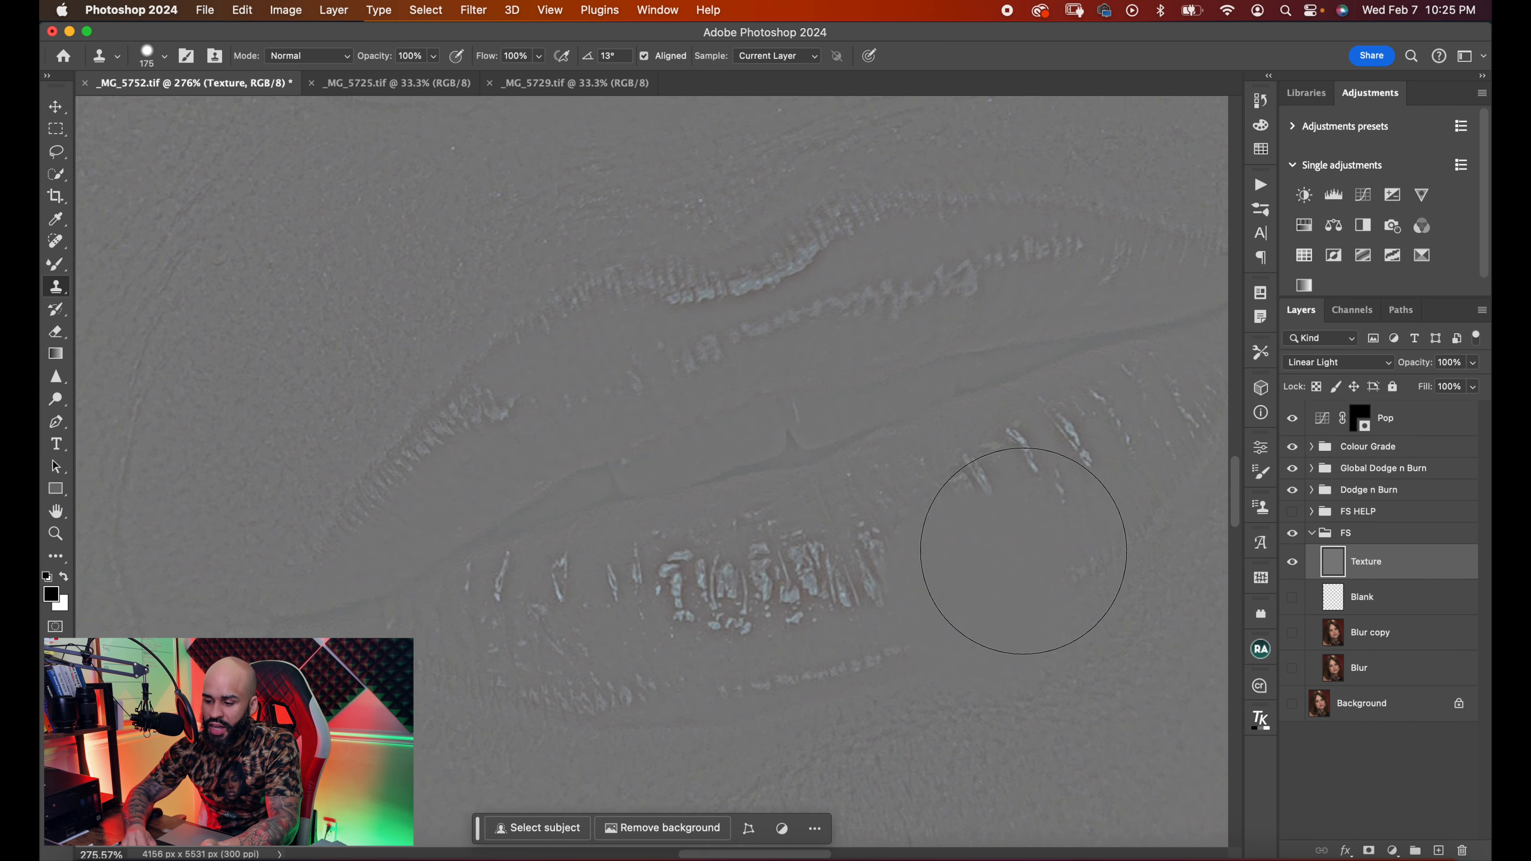
- Show Blur copy and hide Texture to examine the blurred colour alone around the lips and nose
click(1292, 632)
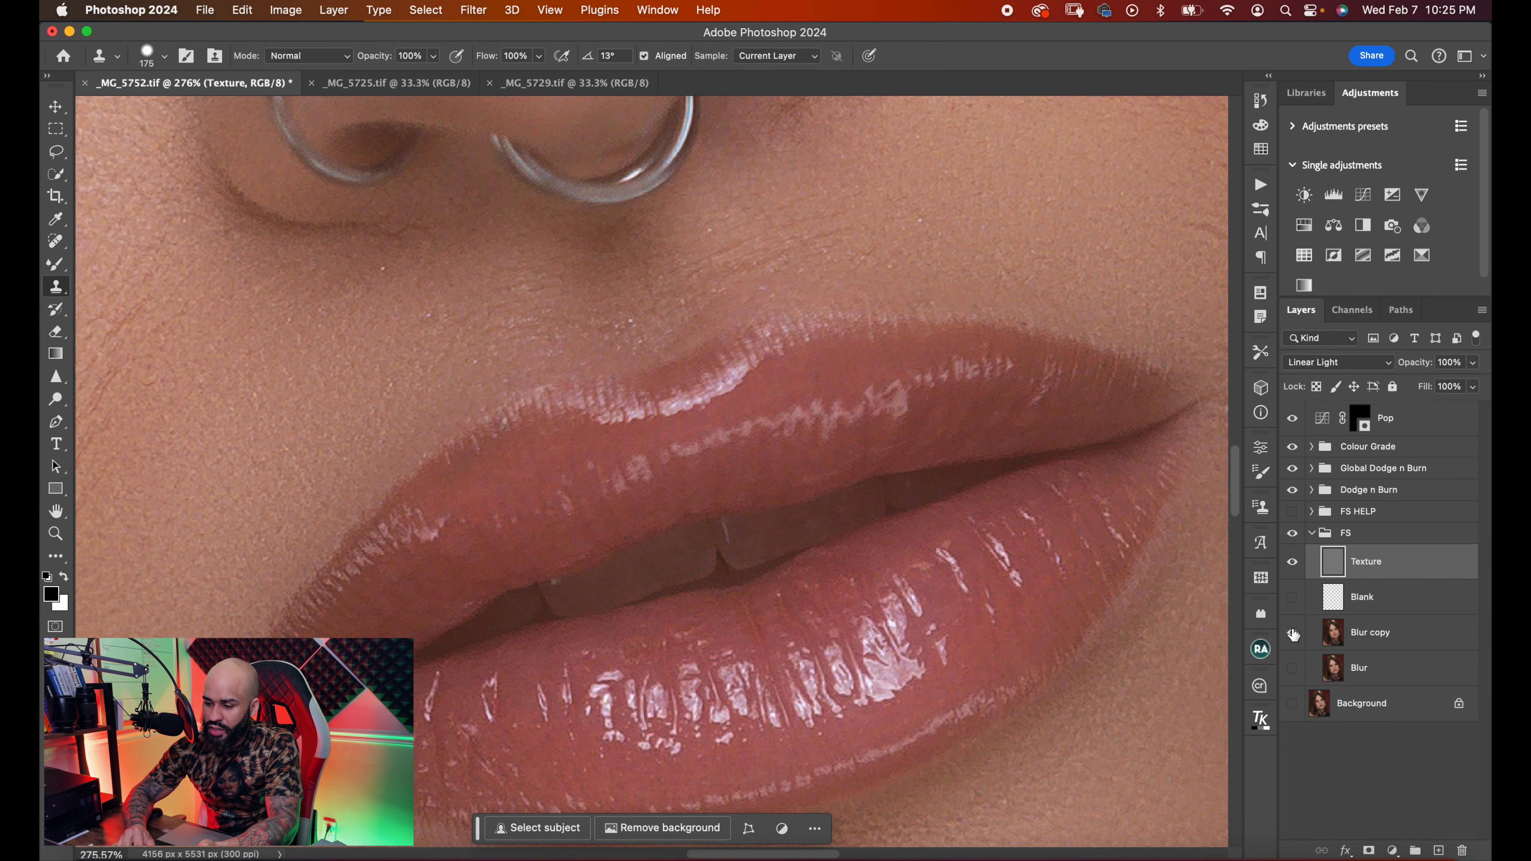
click(1291, 561)
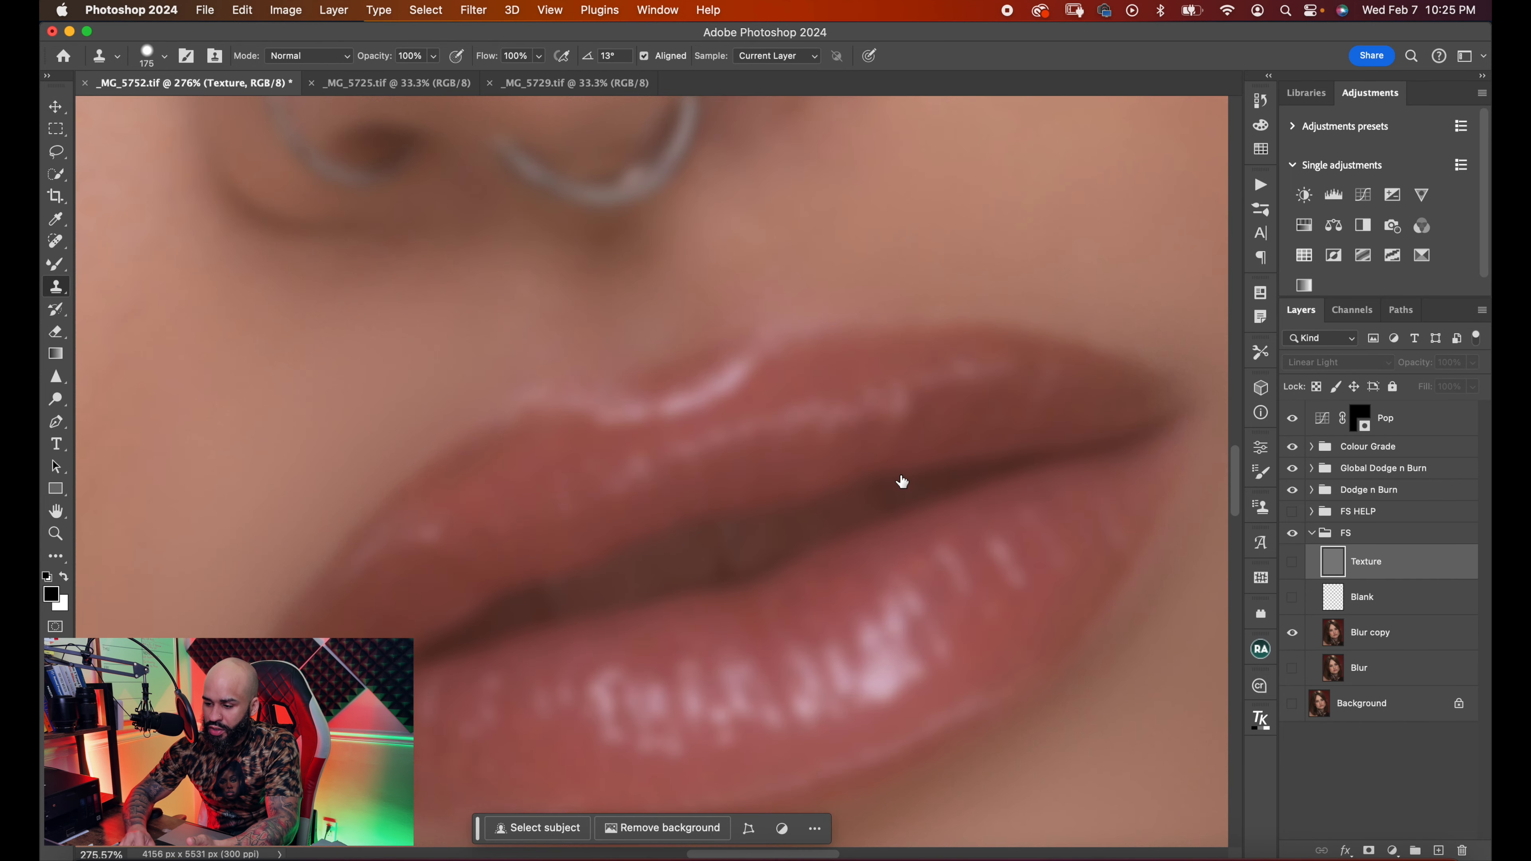
scroll(882, 475, up, 8)
scroll(802, 426, left, 5)
scroll(802, 427, up, 3)
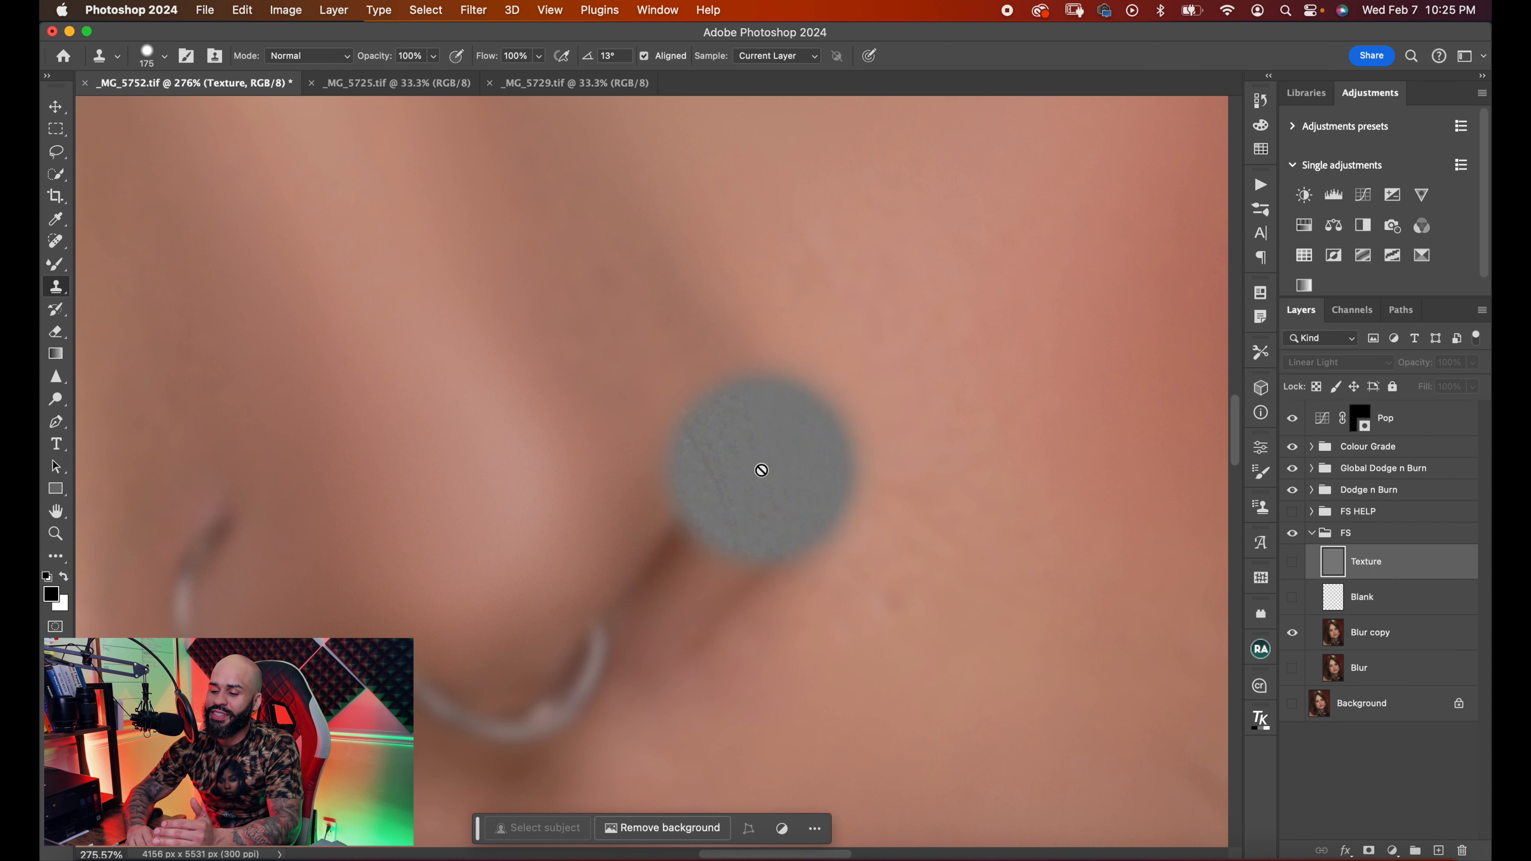
- Show Texture and hide Blur copy again, and examine the texture alone from under the eye to the mouth corner
click(1292, 562)
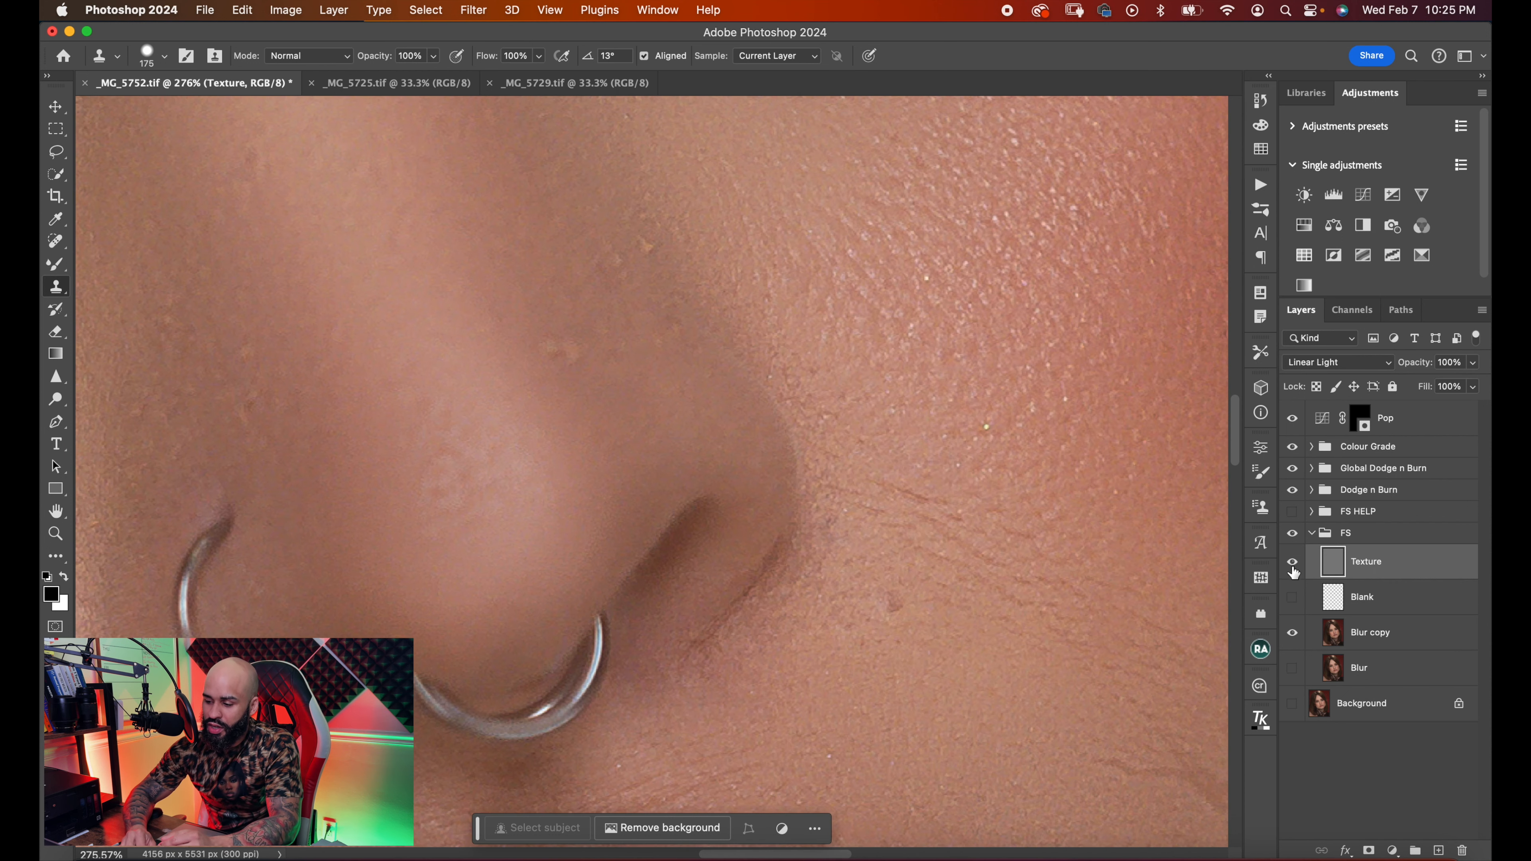
click(1292, 632)
scroll(808, 489, up, 10)
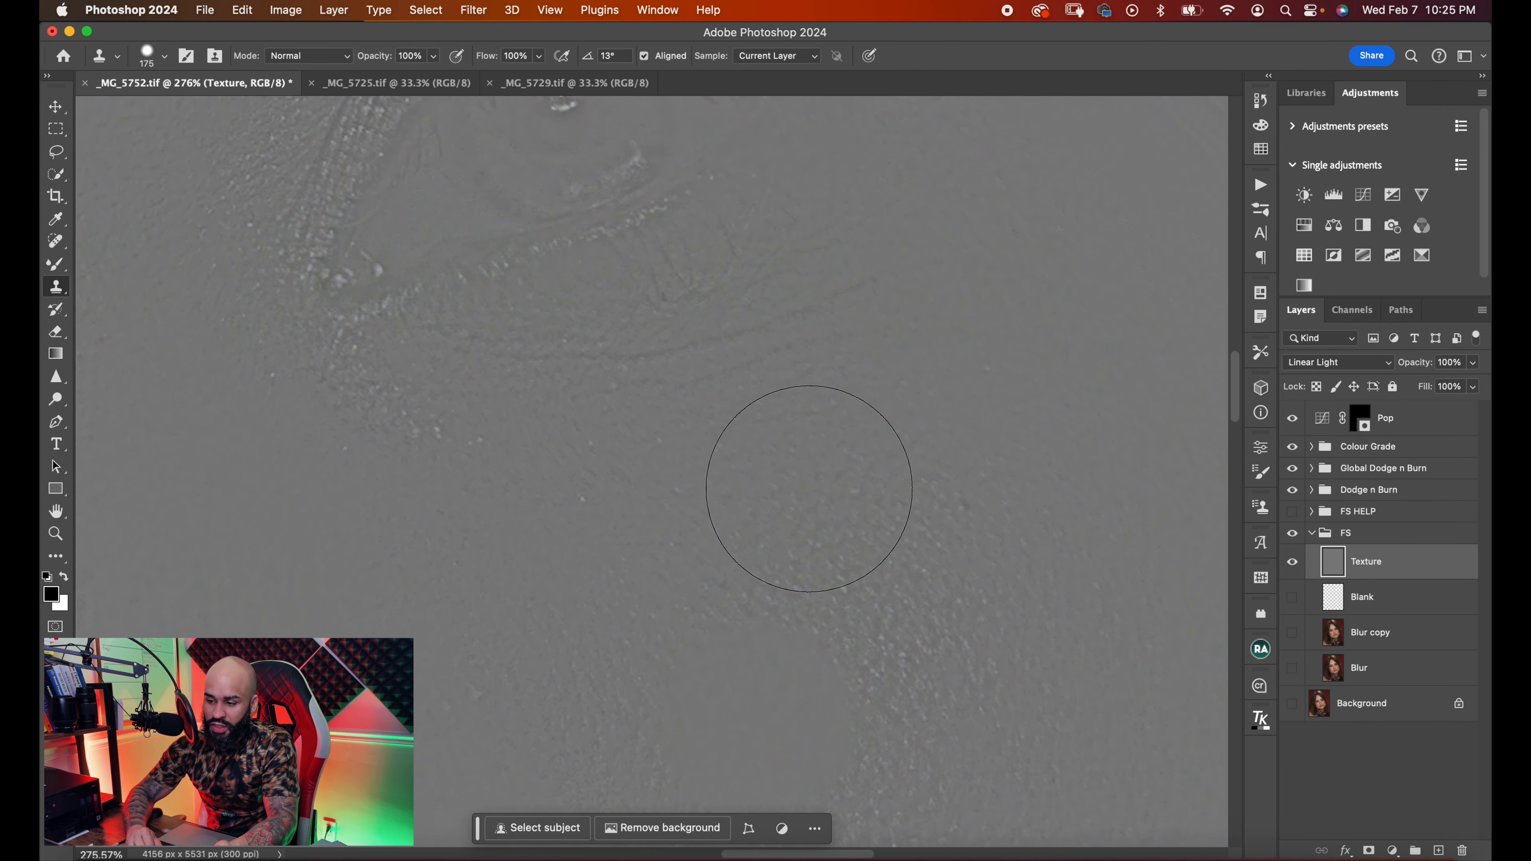
scroll(809, 489, down, 10)
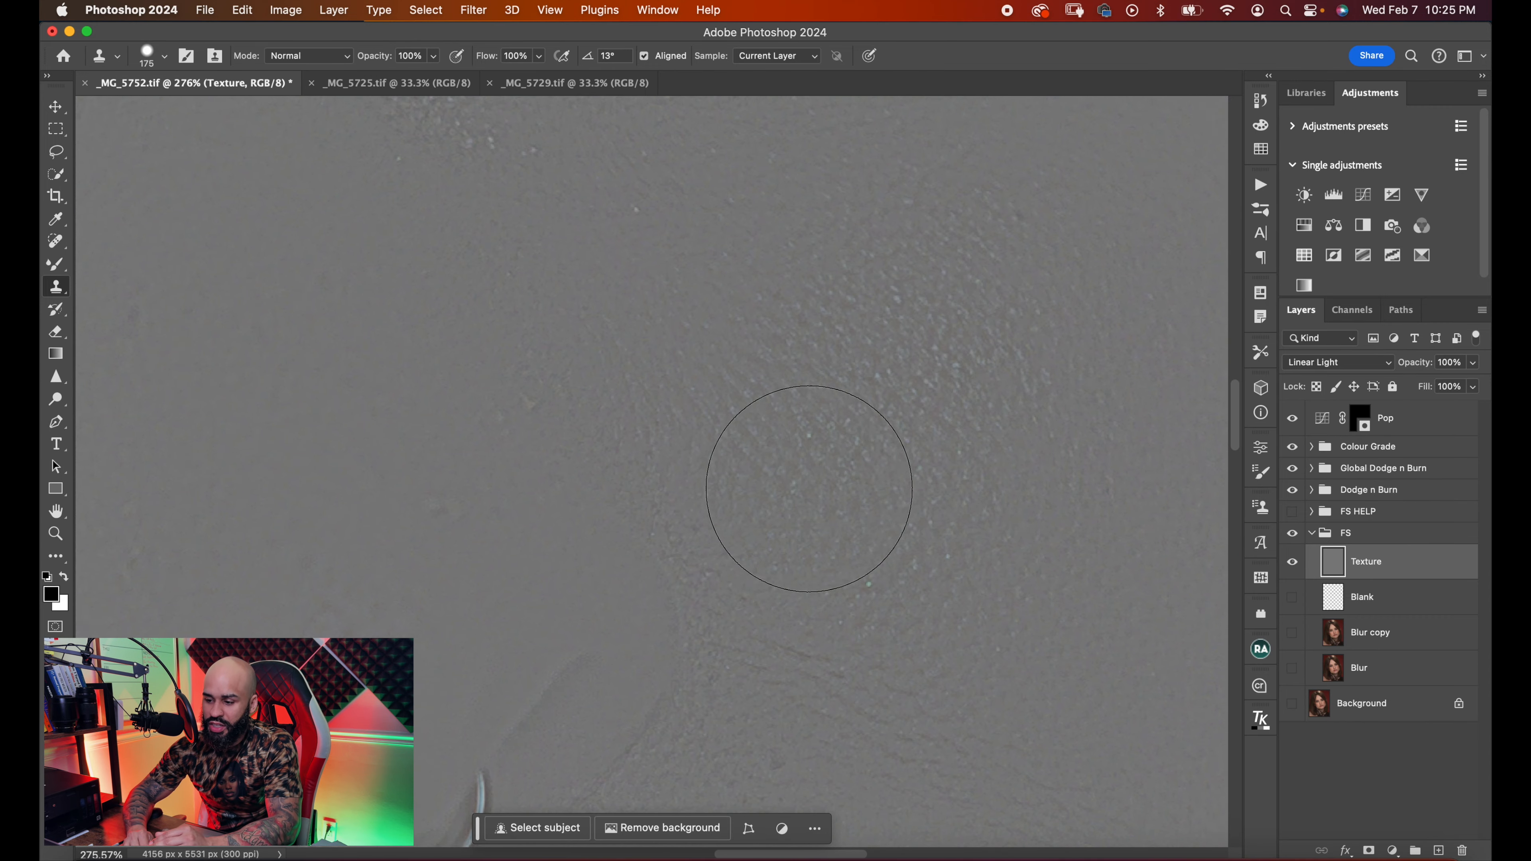
scroll(809, 488, down, 5)
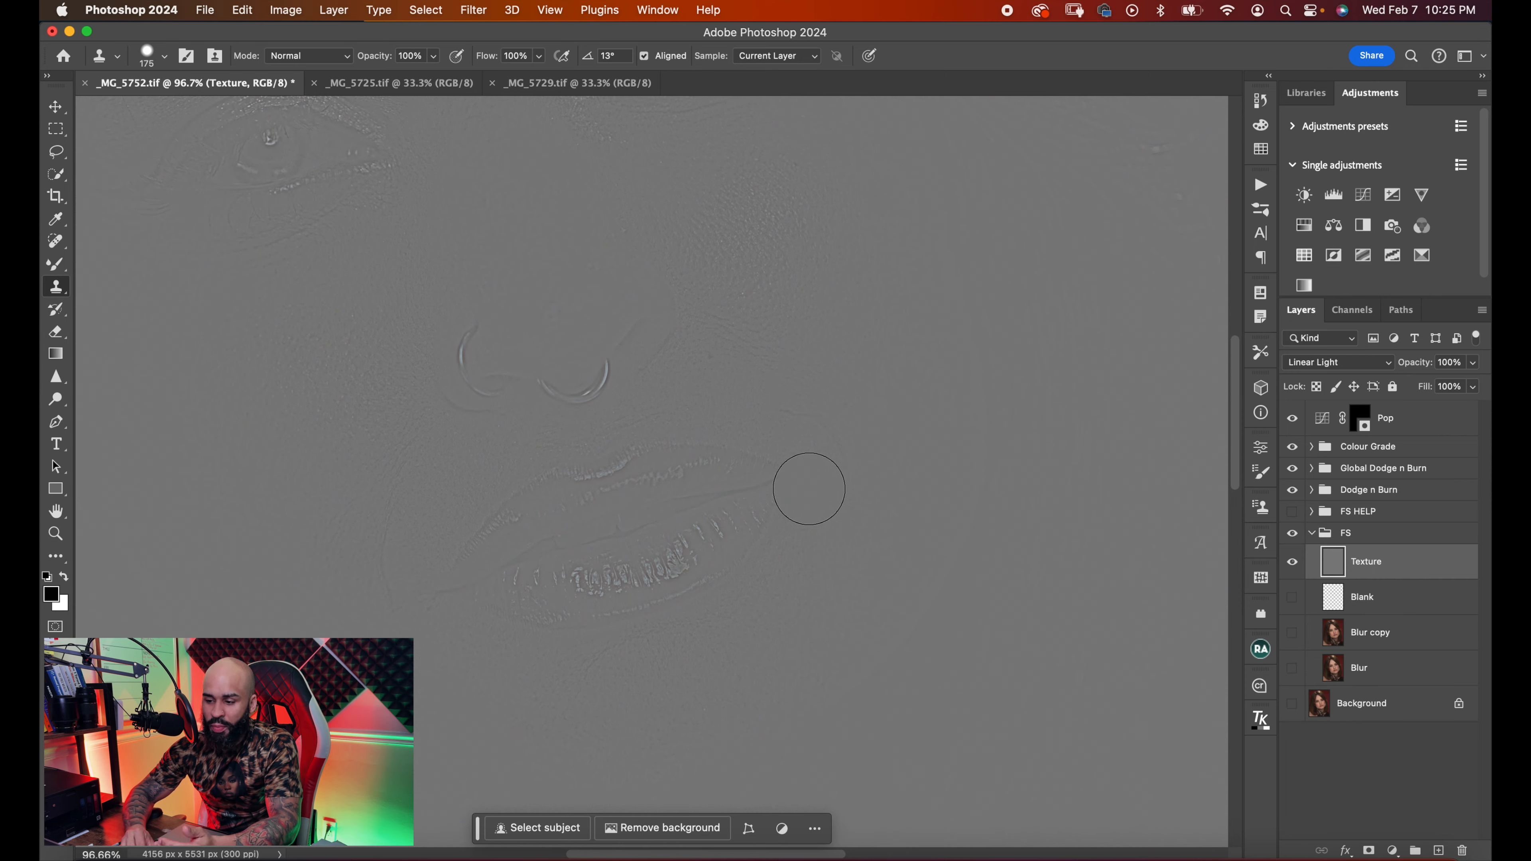
scroll(808, 488, up, 5)
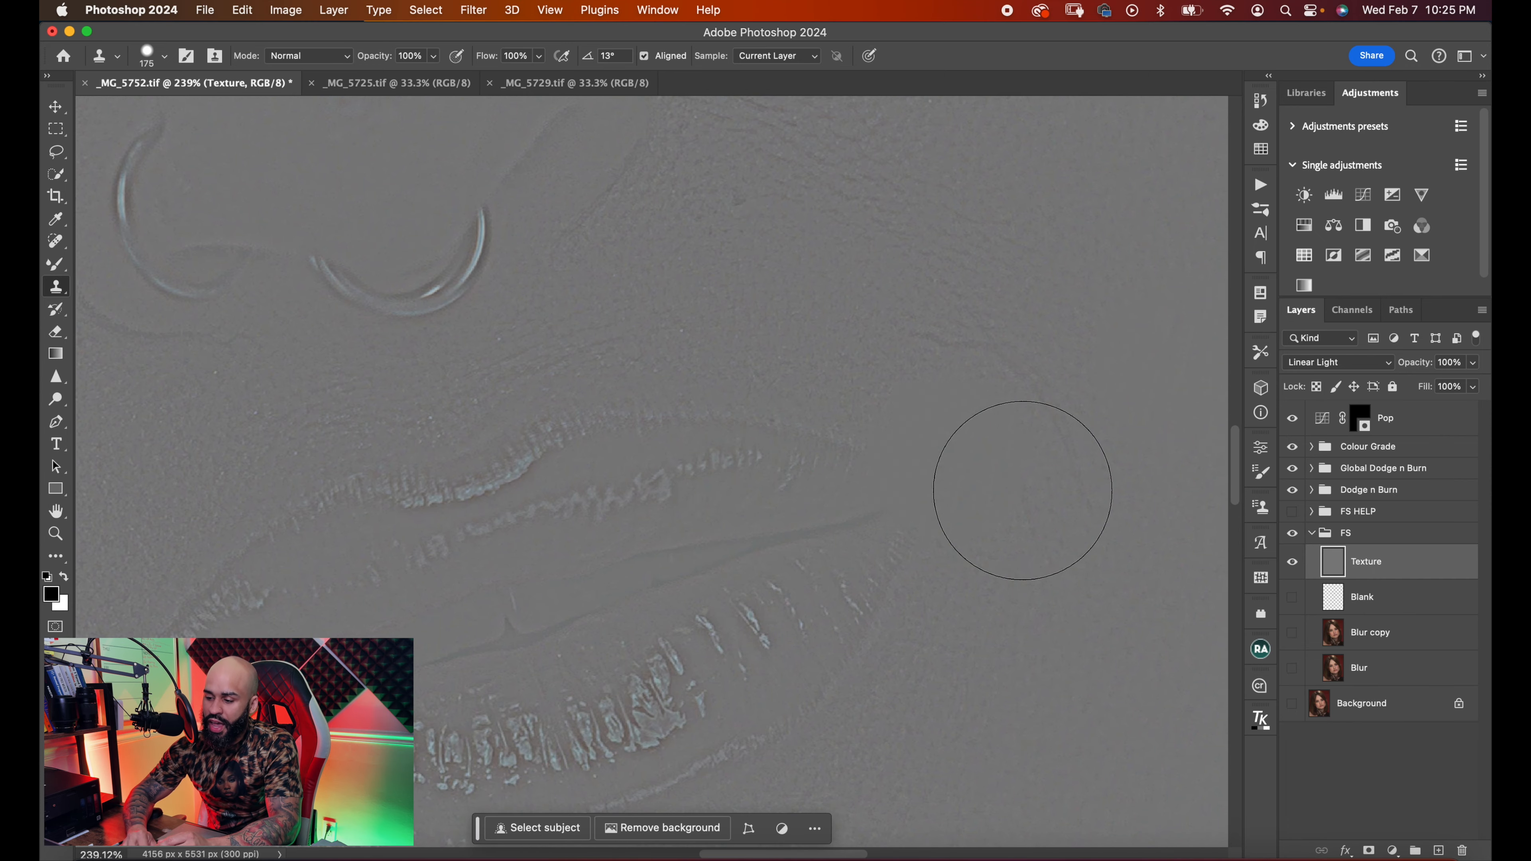
scroll(1023, 491, up, 3)
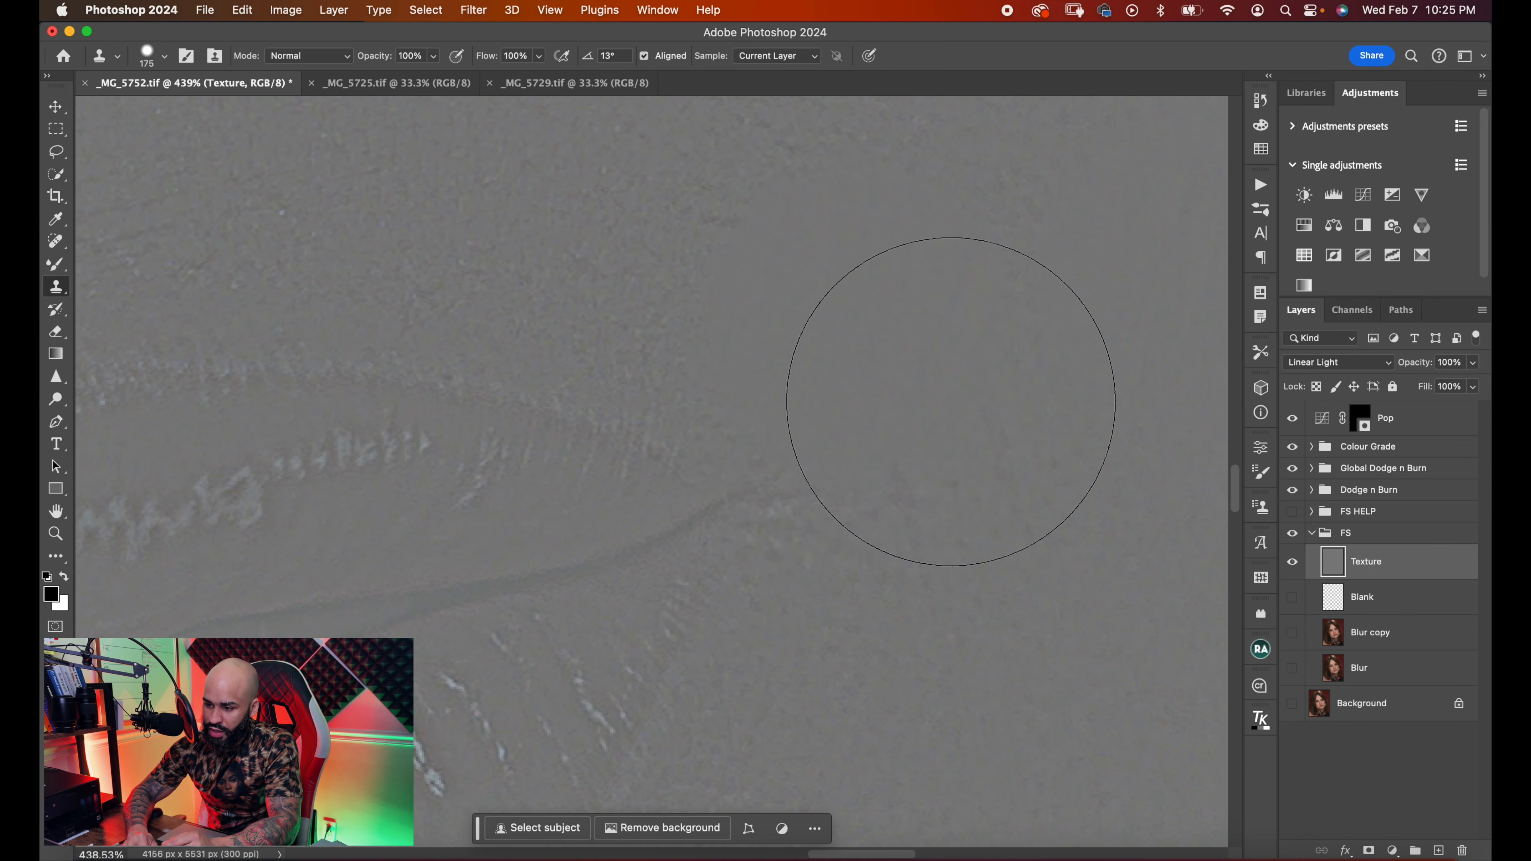
- Reduce the Clone Stamp brush to 70 and examine the isolated texture for fine lines on both sides of the mouth
key(bracketleft)
key(bracketleft)
key(bracketleft)
key(bracketleft)
key(bracketleft)
key(bracketleft)
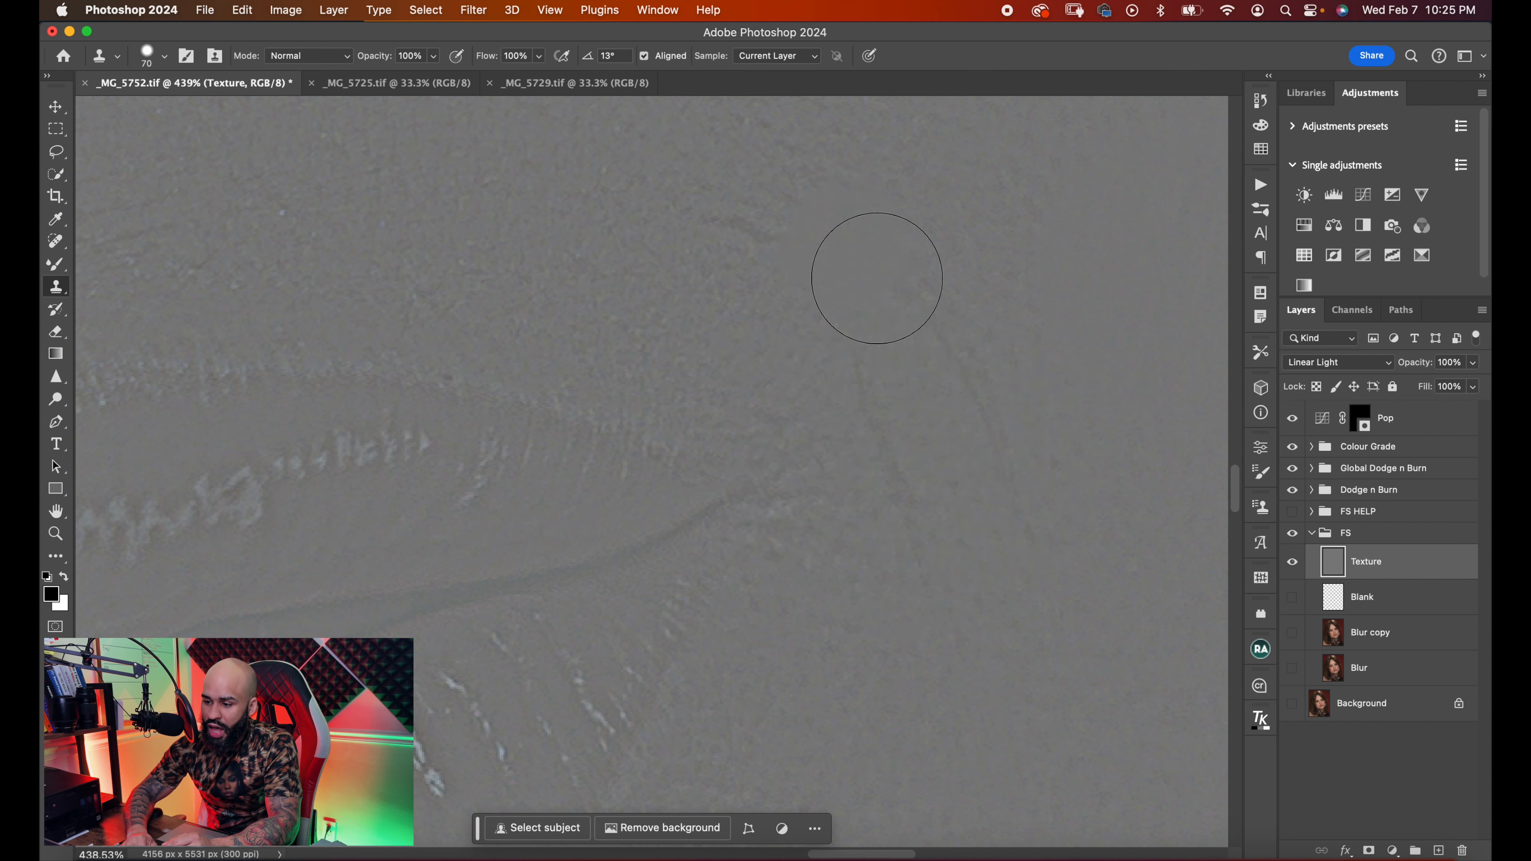
scroll(698, 311, left, 3)
scroll(464, 326, left, 5)
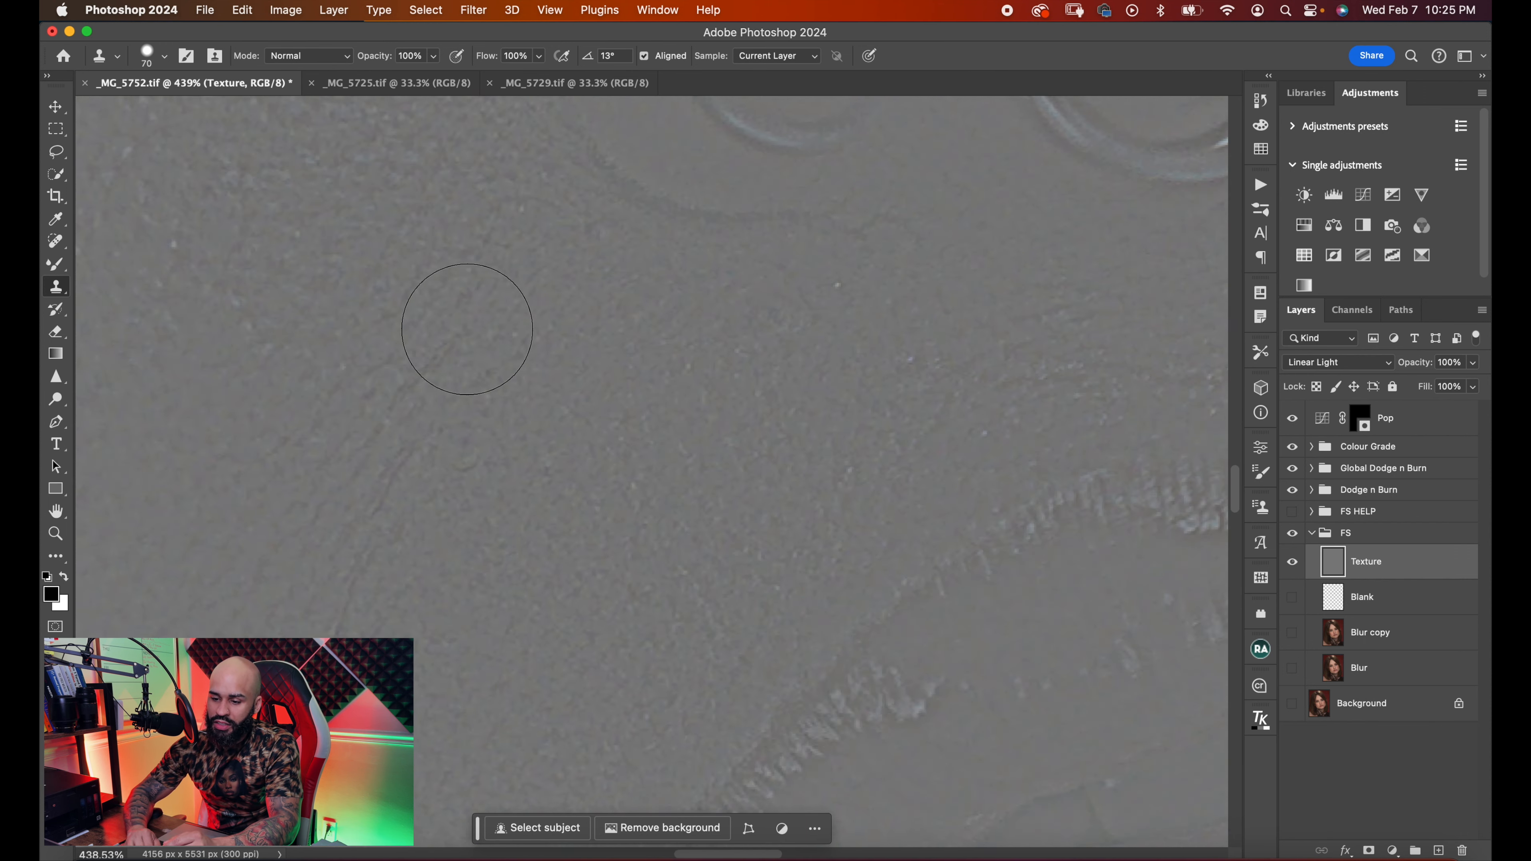
scroll(467, 329, down, 2)
scroll(467, 329, down, 2)
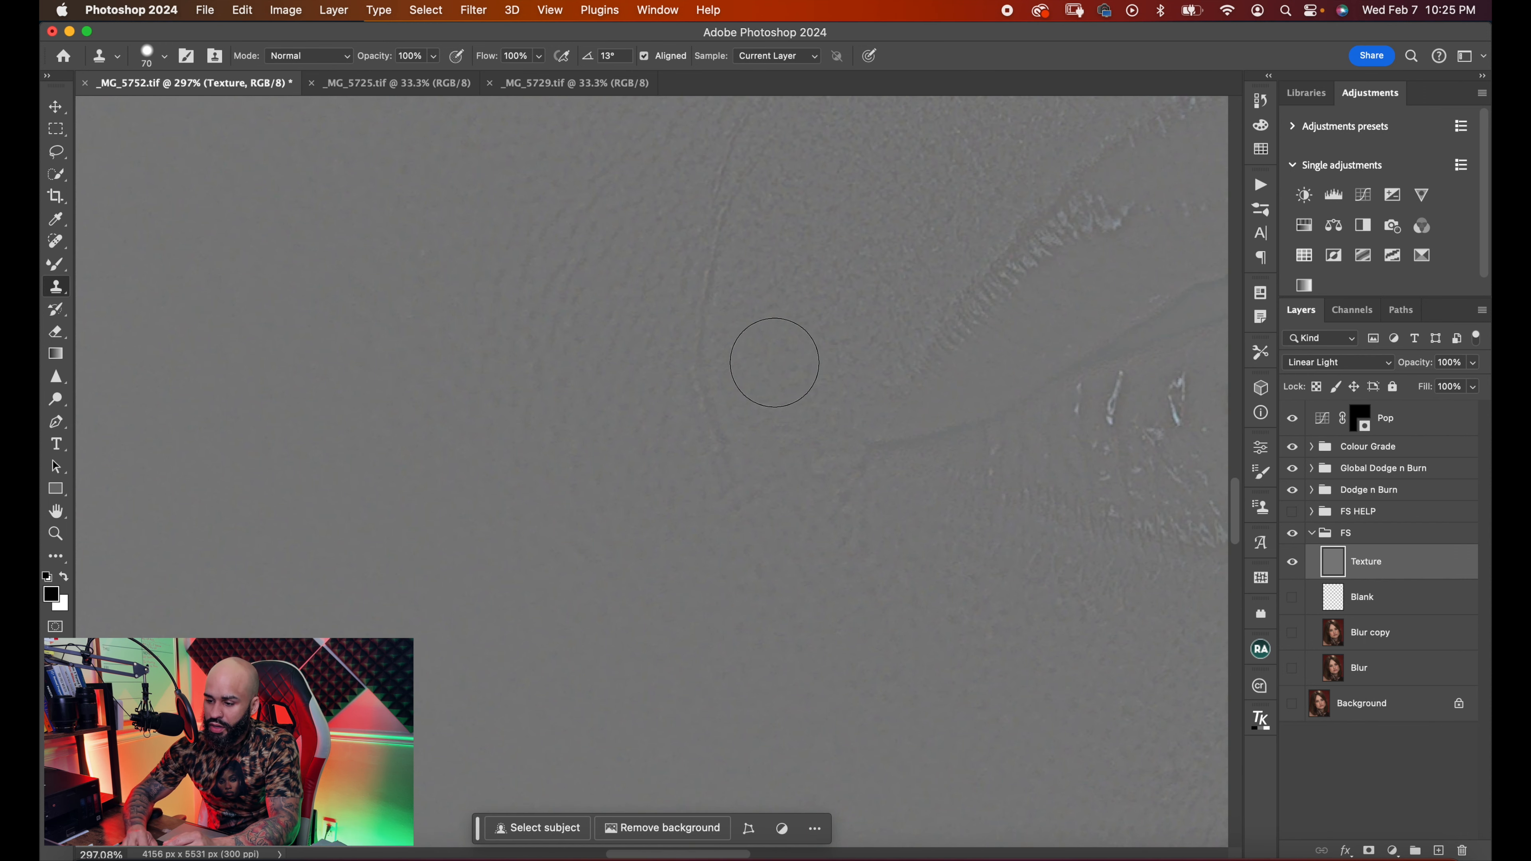
- Turn the Blur copy, Blur and Background layers back on to work on the Texture layer in full colour
click(1292, 631)
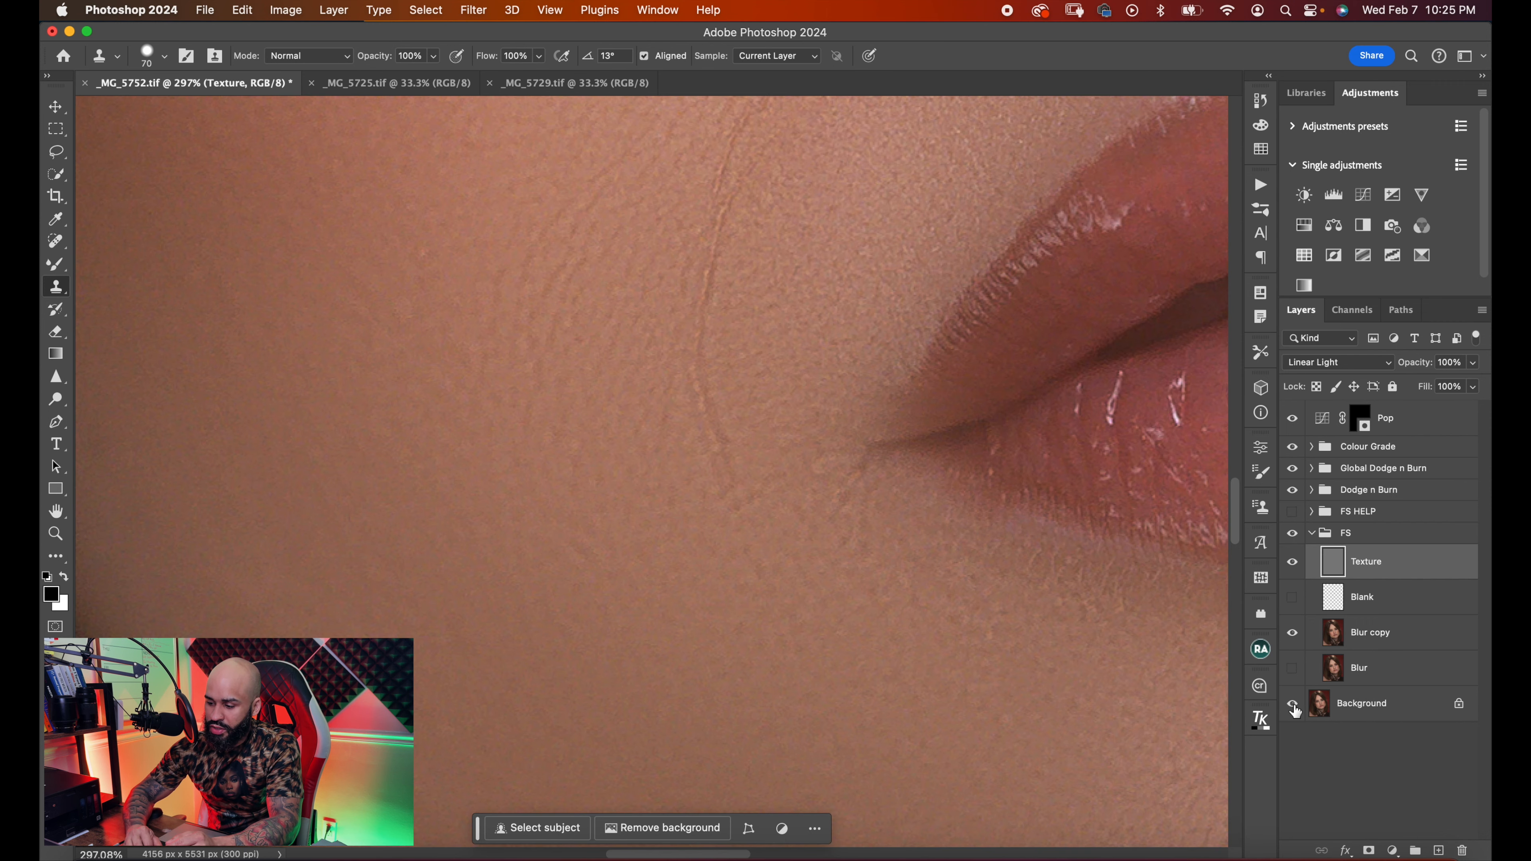
click(1291, 667)
scroll(872, 481, right, 10)
scroll(873, 481, up, 2)
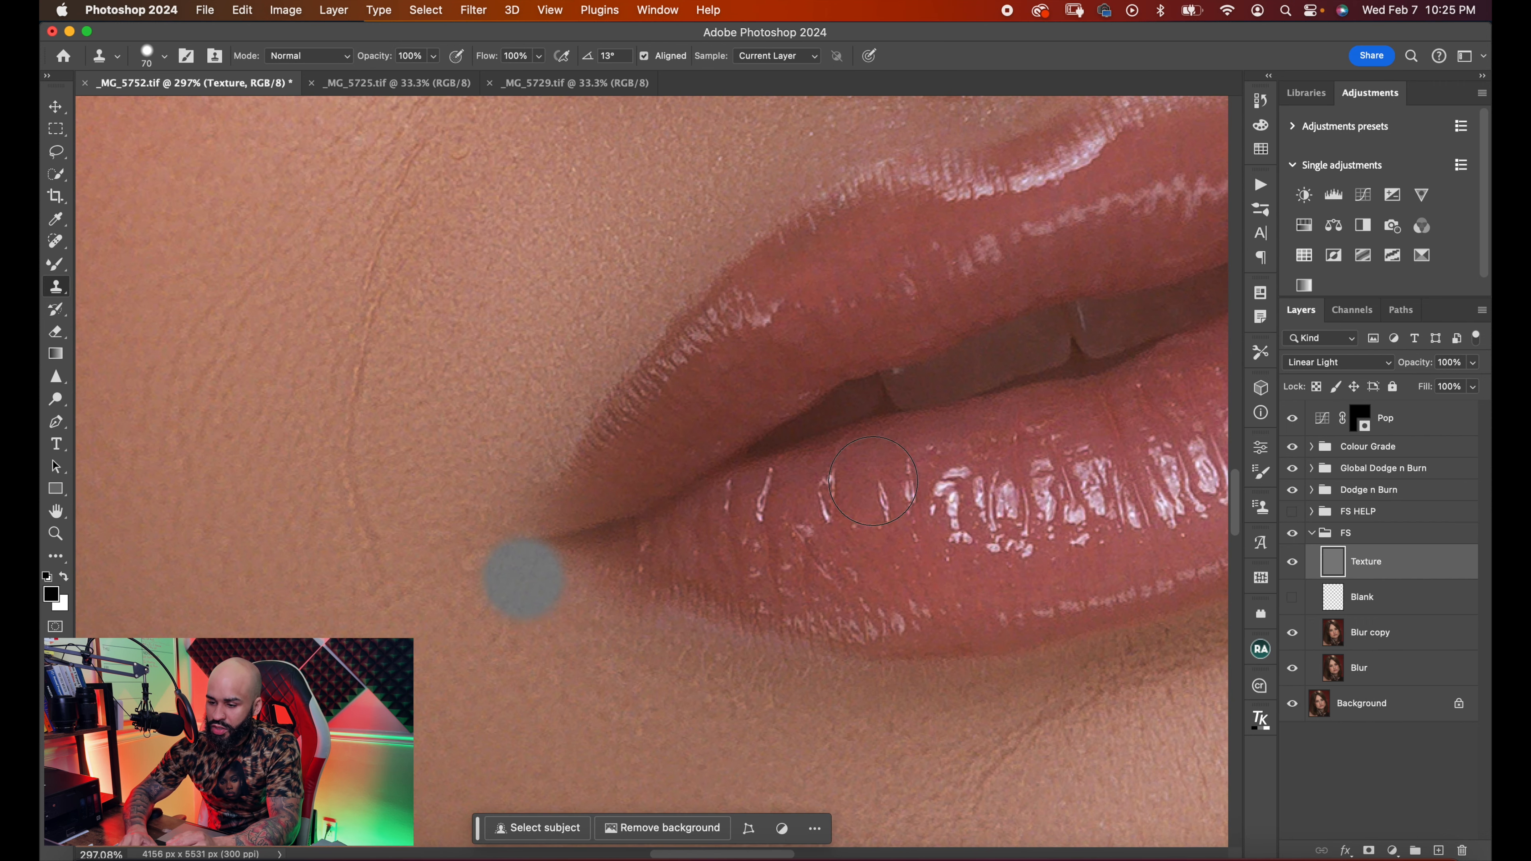
scroll(872, 481, down, 2)
scroll(871, 478, right, 6)
scroll(871, 479, up, 3)
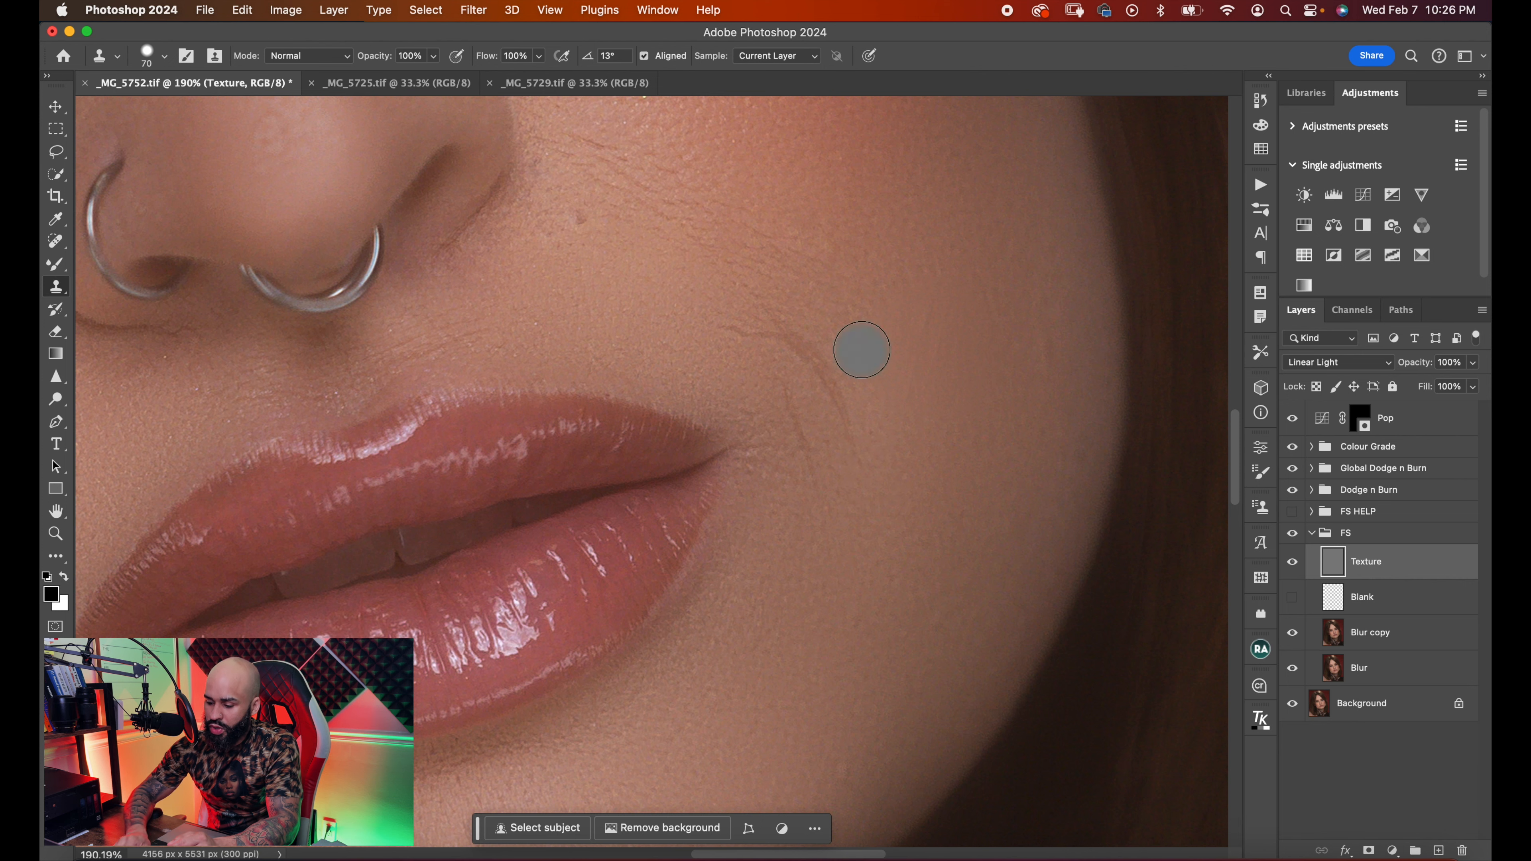
- Reduce the Clone Stamp brush to 25 and clone nearby texture over the upper end of the crease beside the mouth corner
key(bracketleft)
key(bracketleft)
key(bracketleft)
key(bracketleft)
key(bracketleft)
scroll(860, 349, right, 4)
scroll(861, 349, up, 4)
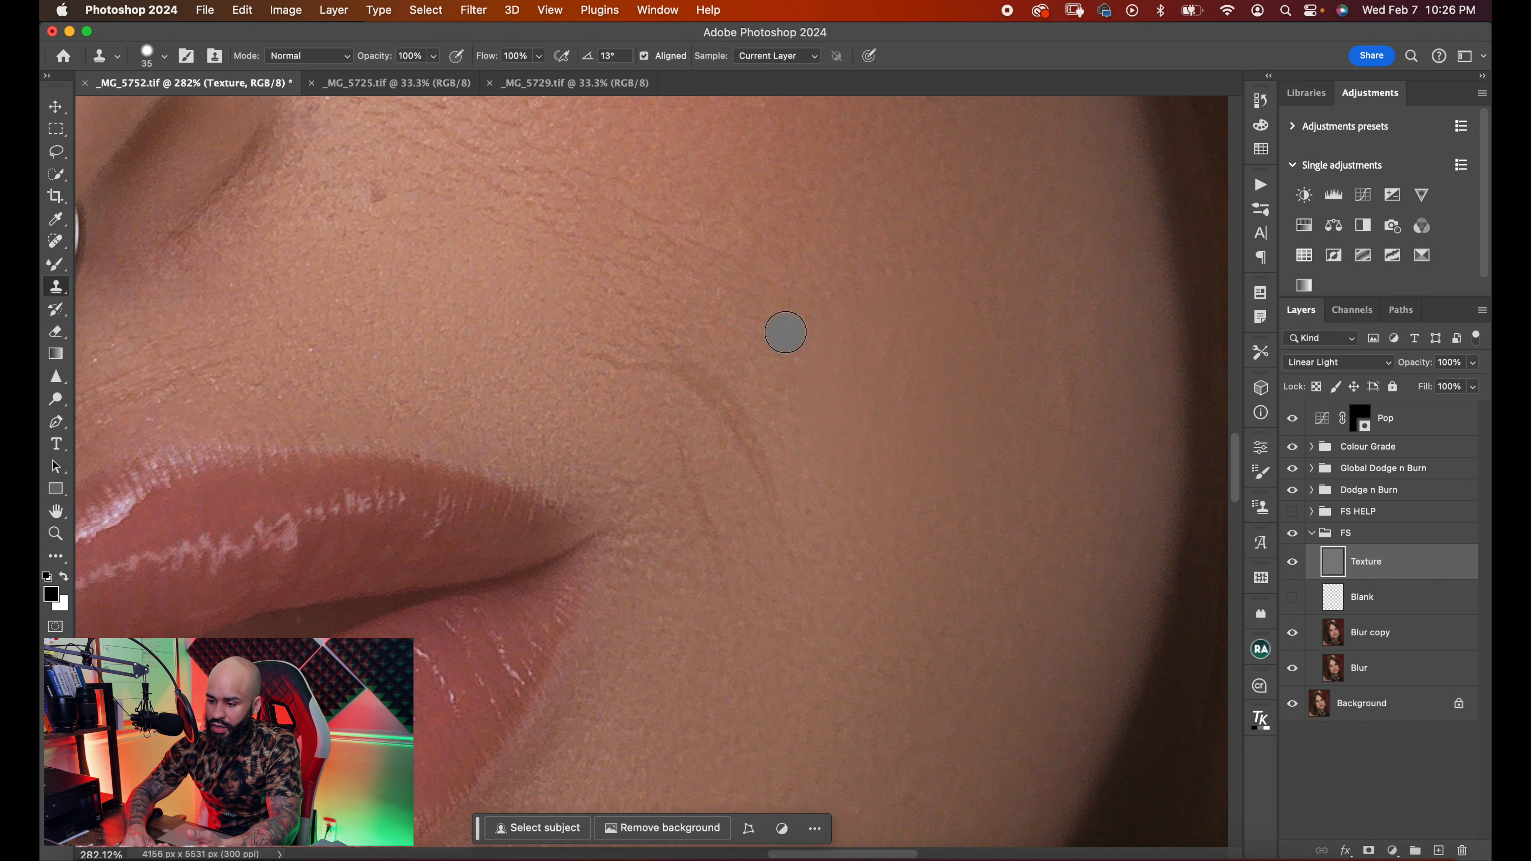
key(bracketleft)
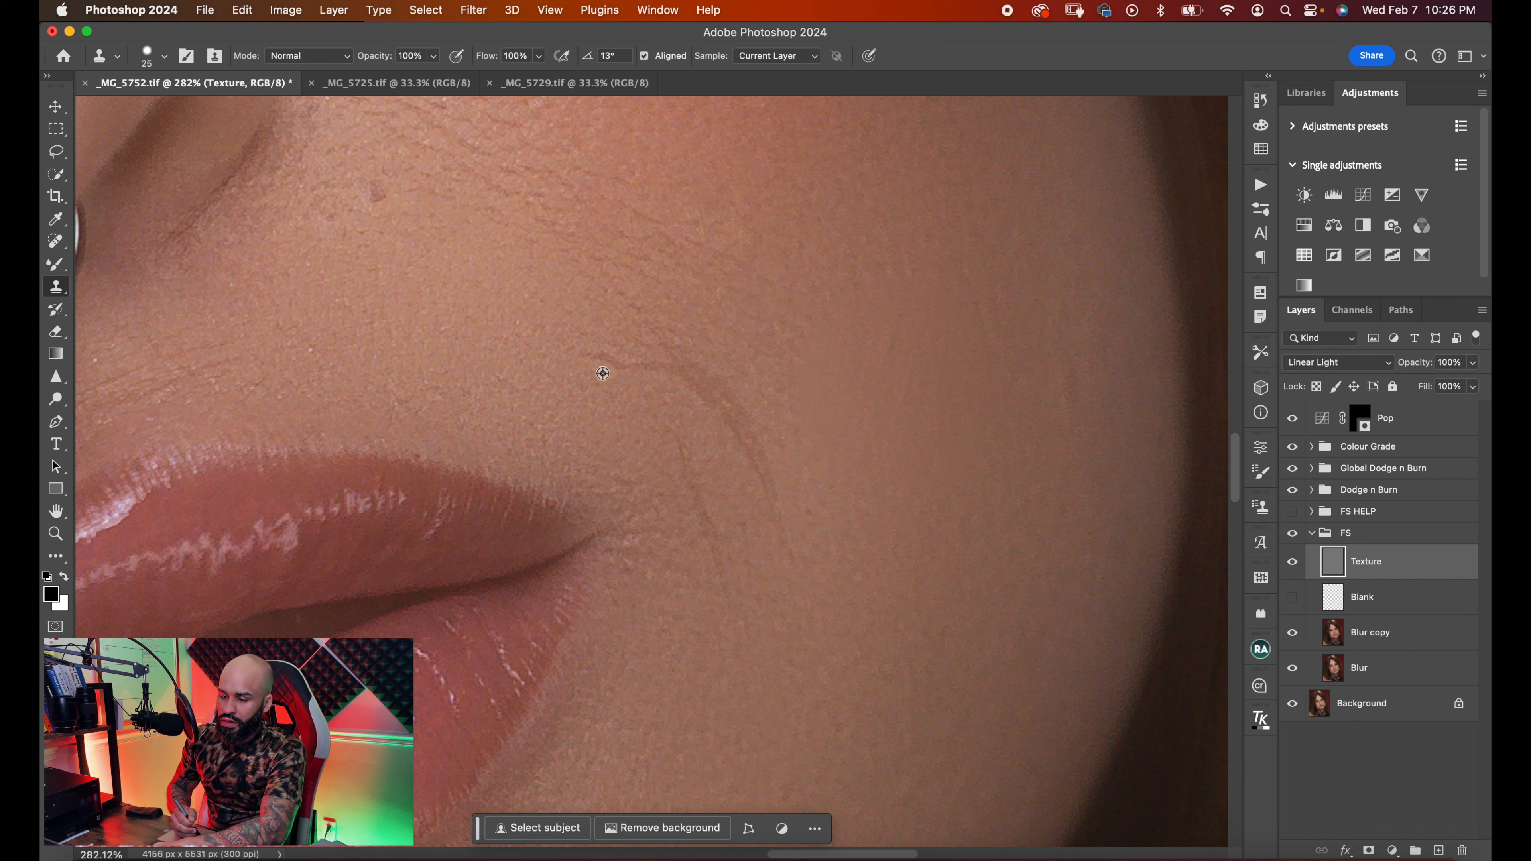
alt+click(587, 393)
drag(630, 364, 589, 356)
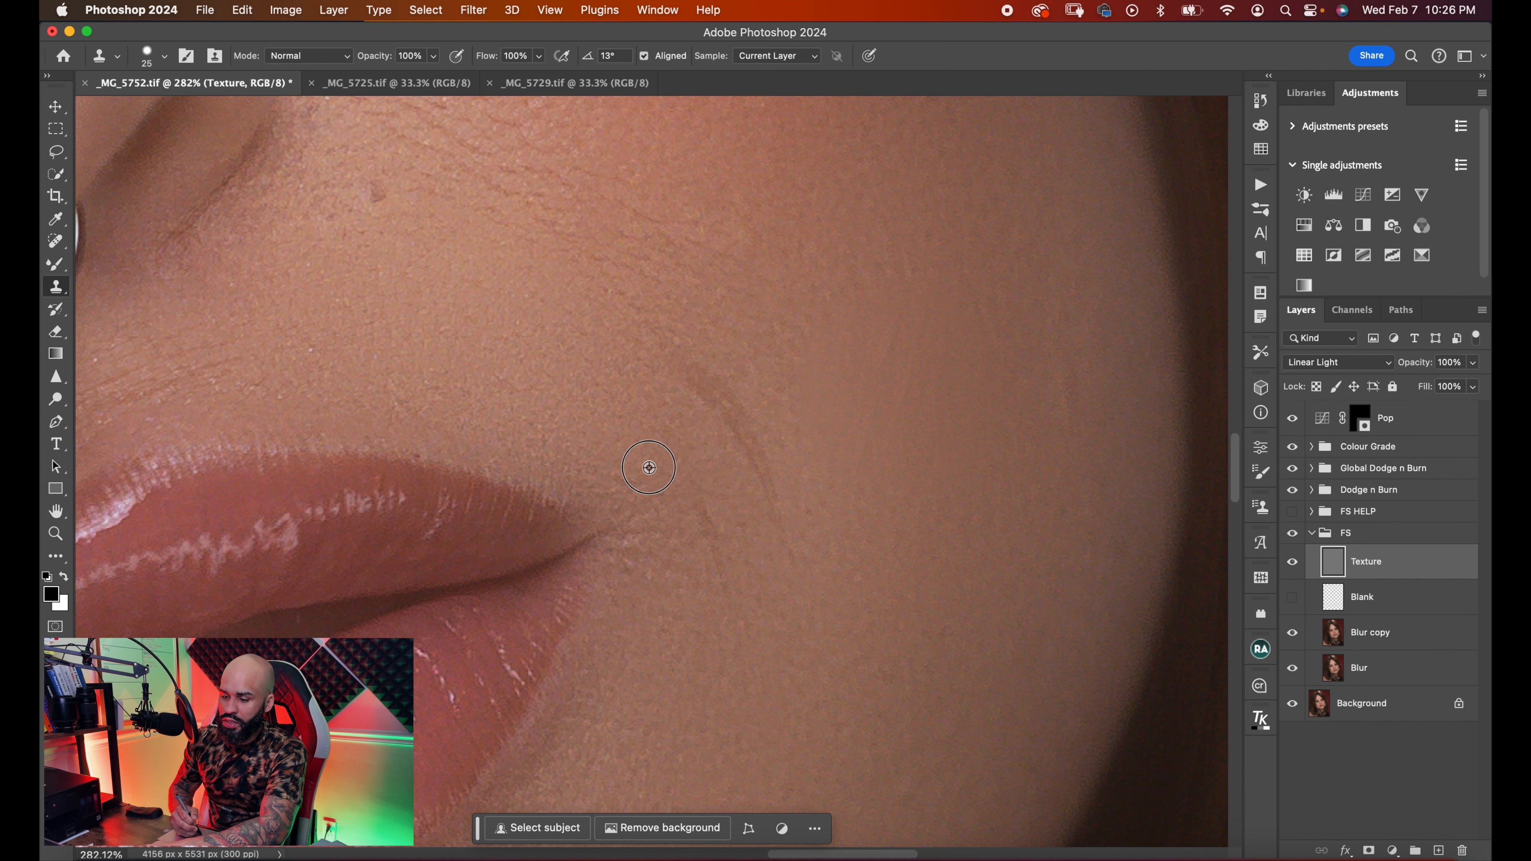
- Clone clean skin texture over the curved crease on the cheek beside the mouth corner
alt+click(706, 435)
mouse_move(741, 412)
mouse_down()
mouse_move(683, 369)
mouse_move(697, 410)
mouse_move(697, 372)
mouse_move(734, 399)
mouse_move(758, 495)
mouse_move(749, 449)
mouse_up()
alt+click(673, 428)
alt+click(731, 351)
- Enlarge the Clone Stamp brush to 40 and clone over the remains of the smile crease, resampling from the surrounding skin
key(bracketright)
key(bracketright)
key(bracketright)
alt+click(747, 378)
alt+click(754, 528)
alt+click(623, 377)
mouse_move(667, 377)
mouse_down()
mouse_move(713, 390)
mouse_move(676, 403)
mouse_up()
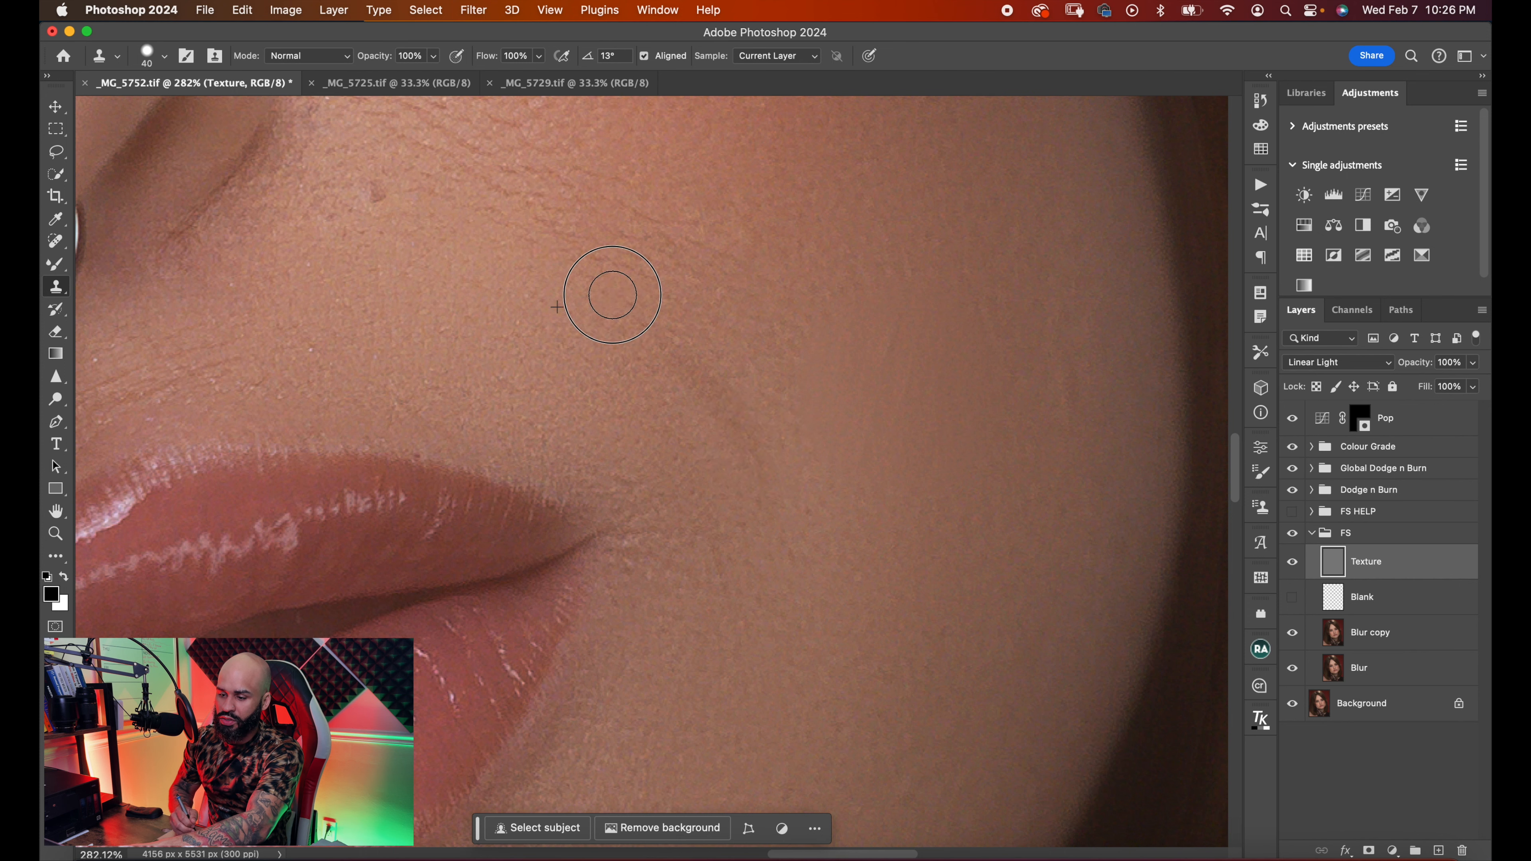
- Clone even skin texture over the remaining fine lines around and below the mouth corner
drag(603, 358, 623, 480)
drag(699, 620, 715, 523)
drag(749, 672, 751, 657)
alt+click(747, 633)
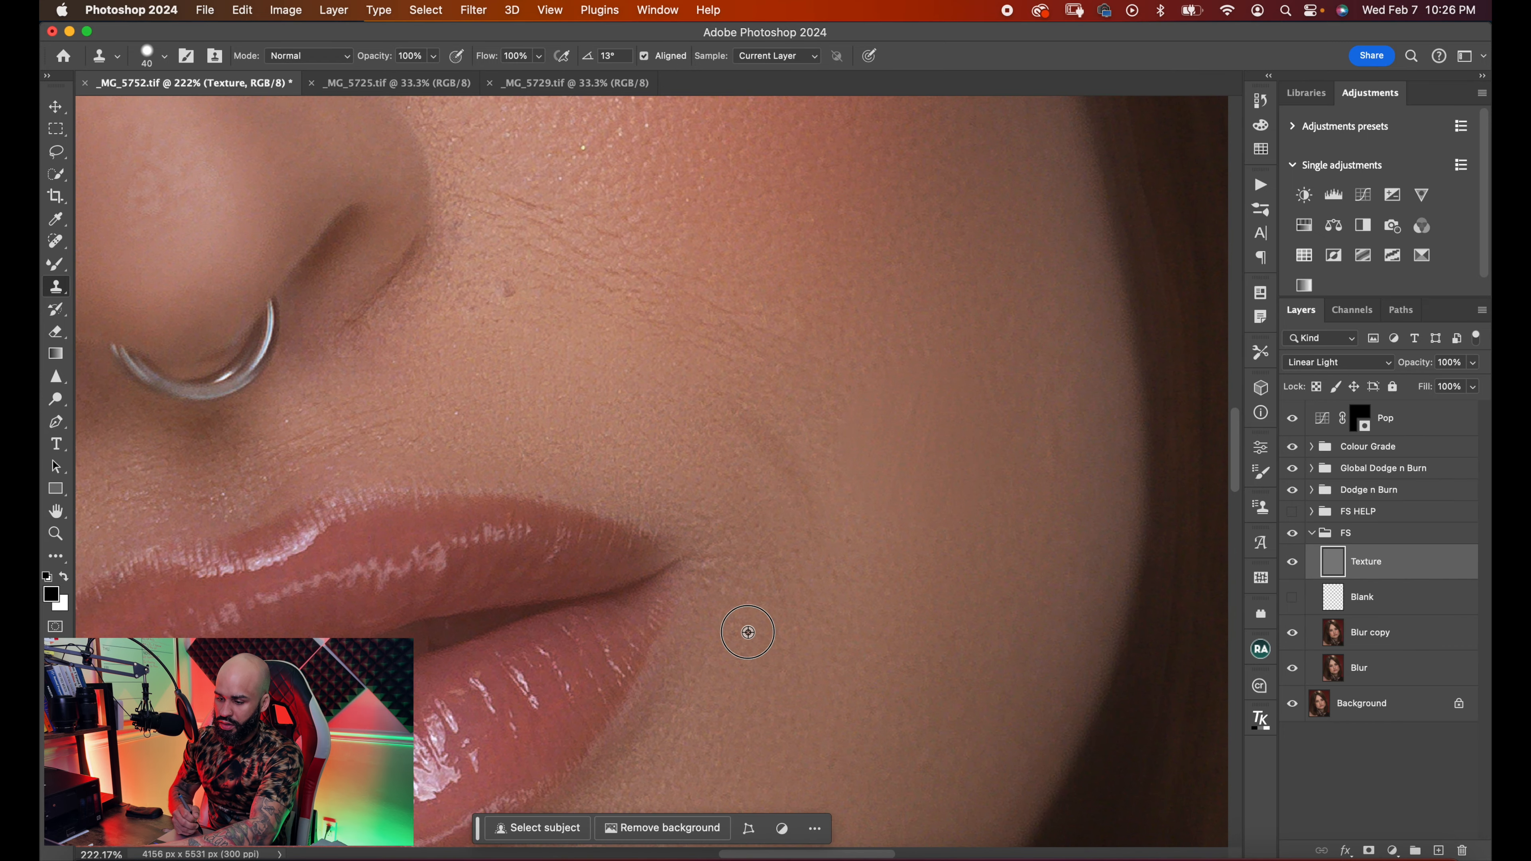
mouse_move(762, 583)
mouse_down()
mouse_move(790, 601)
mouse_move(722, 555)
mouse_move(719, 589)
mouse_up()
alt+click(766, 639)
drag(678, 440, 717, 513)
mouse_move(642, 429)
mouse_down()
mouse_move(660, 457)
mouse_move(583, 476)
mouse_up()
- Reduce the Clone Stamp brush to 10 and clone over the fine creases running from the nostril across the cheek
key(bracketleft)
key(bracketleft)
key(bracketleft)
drag(671, 362, 678, 383)
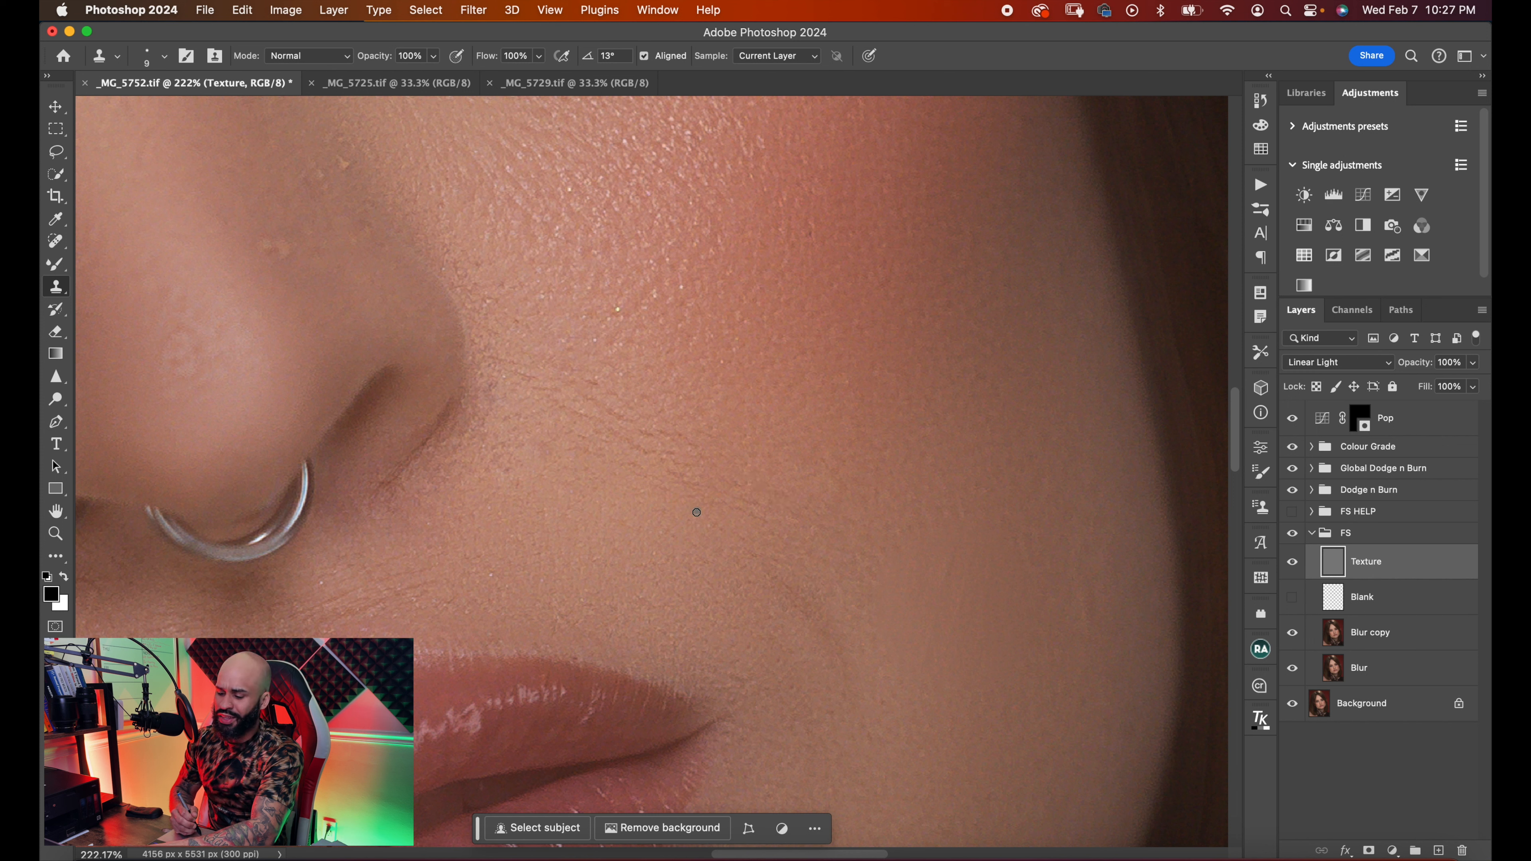
alt+click(623, 467)
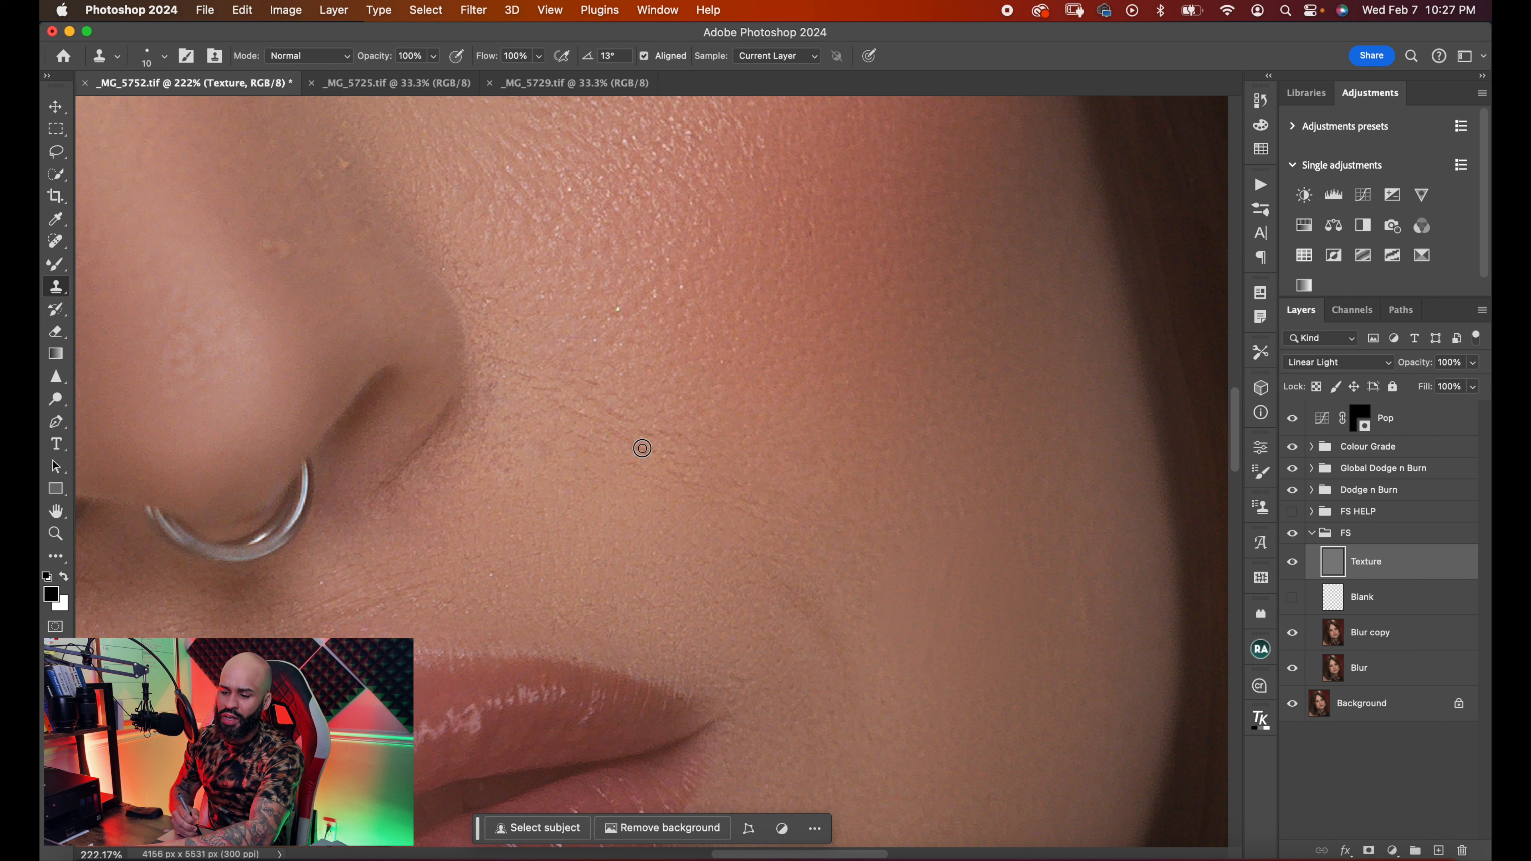
mouse_move(643, 446)
mouse_down()
mouse_move(578, 434)
mouse_move(598, 442)
mouse_move(641, 388)
mouse_move(621, 412)
mouse_move(571, 364)
mouse_up()
- Clone cheek texture over the upper creases next to the nostril using a size 20 brush
alt+click(632, 391)
mouse_move(609, 432)
mouse_down()
mouse_move(560, 389)
mouse_move(663, 430)
mouse_up()
alt+click(629, 387)
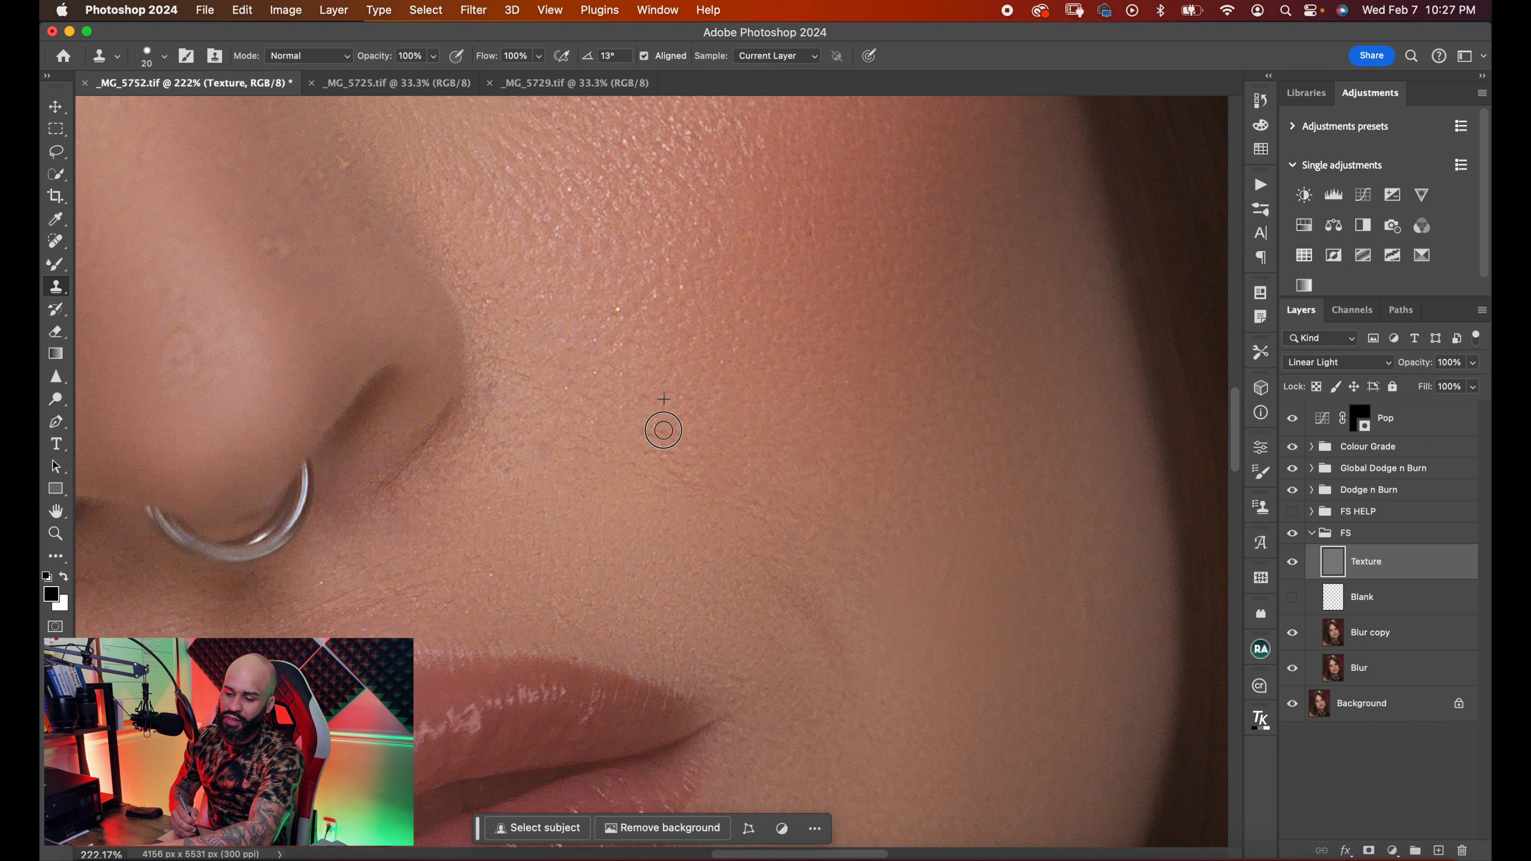
alt+click(550, 424)
drag(533, 400, 491, 360)
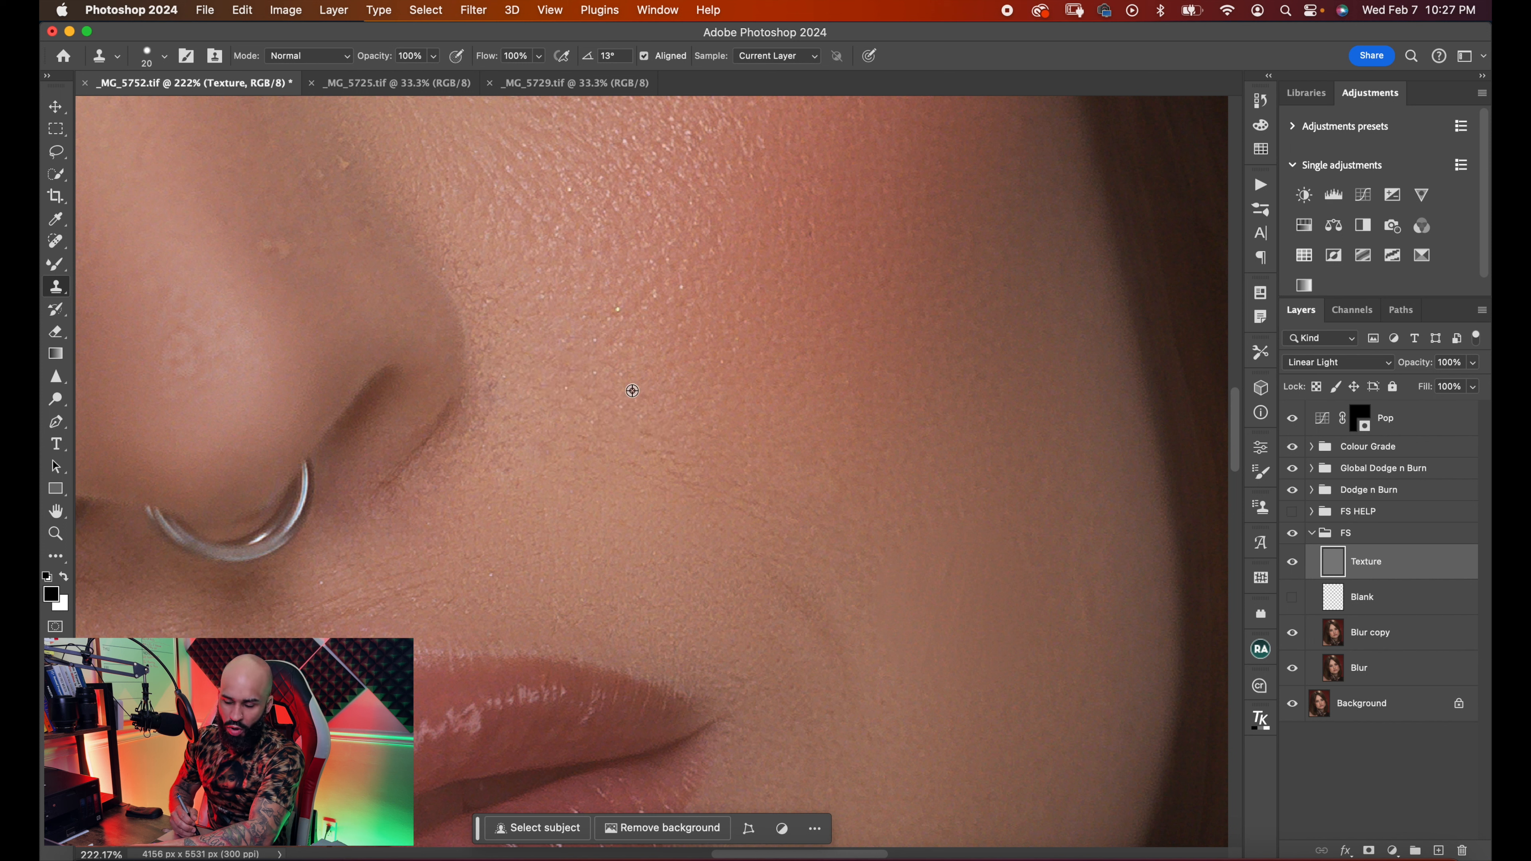
- Clone over the faint diagonal lines between the nostril and the outer cheek, resampling clean texture along the way
drag(662, 444, 584, 404)
alt+click(695, 419)
mouse_move(697, 466)
mouse_down()
mouse_move(642, 433)
mouse_move(654, 477)
mouse_move(587, 447)
mouse_up()
alt+click(629, 497)
alt+click(733, 453)
drag(729, 488, 669, 463)
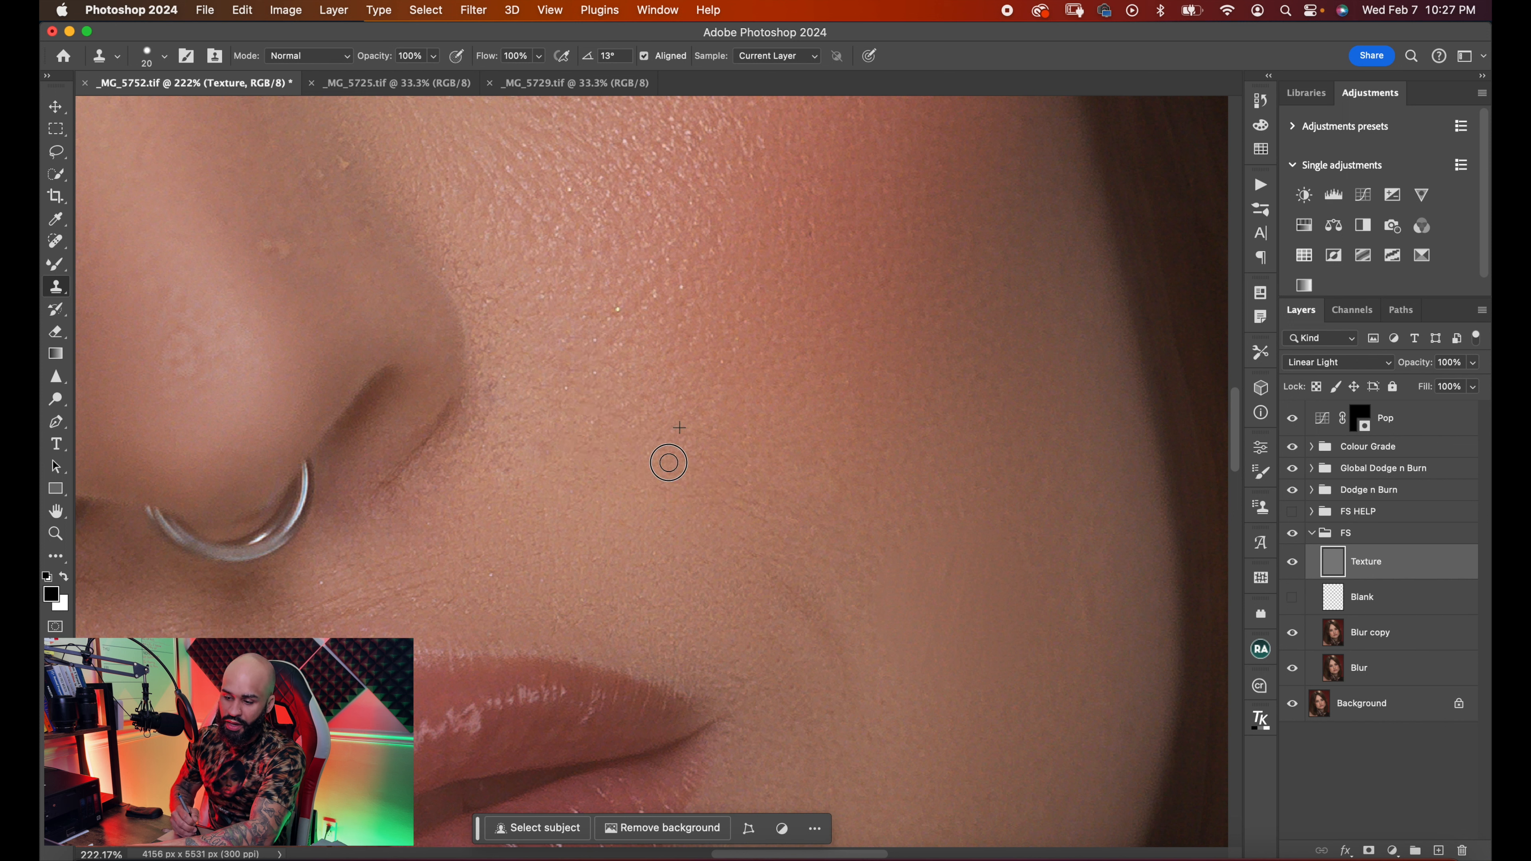
alt+click(766, 475)
mouse_move(774, 510)
mouse_down()
mouse_move(687, 489)
mouse_move(673, 457)
mouse_up()
alt+click(727, 500)
- Clone clean texture over the rough skin and small blemish directly beside the nostril
alt+click(570, 487)
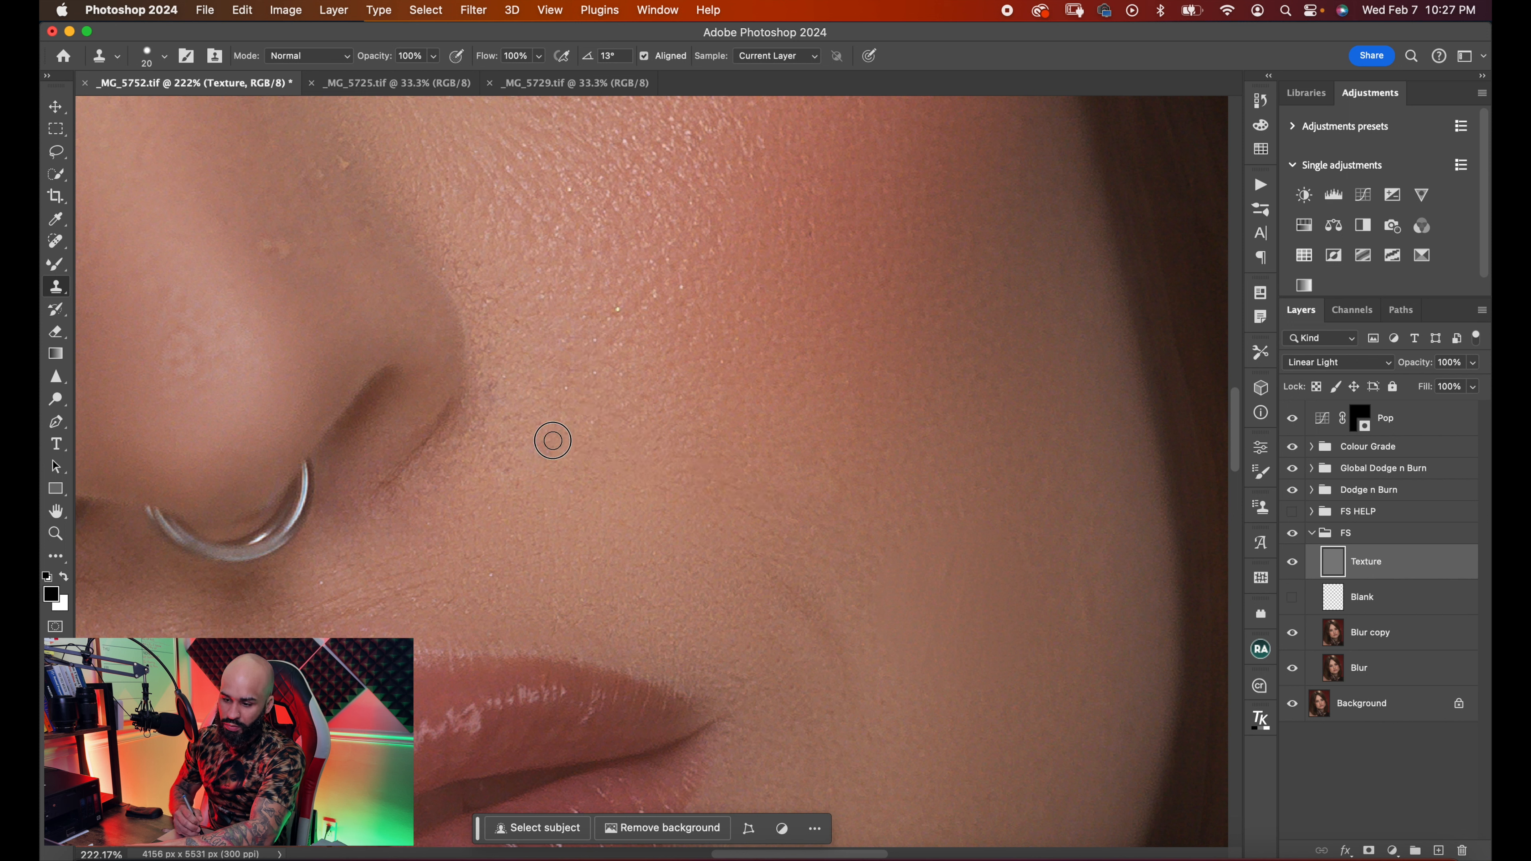
mouse_move(552, 440)
mouse_down()
mouse_move(523, 499)
mouse_move(502, 465)
mouse_up()
alt+click(531, 522)
alt+click(503, 436)
drag(480, 397, 487, 405)
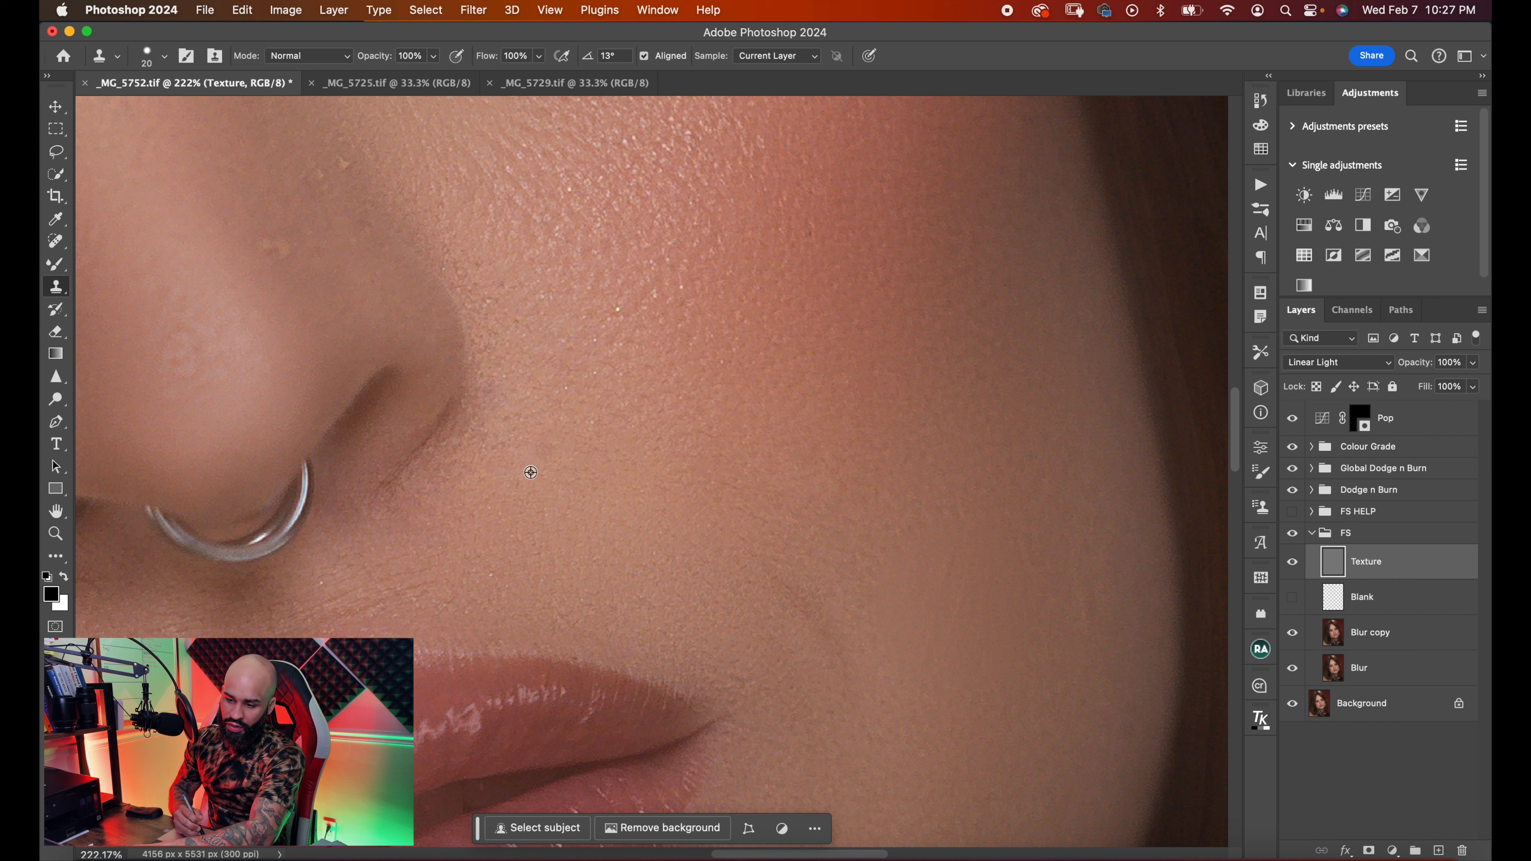
alt+click(550, 499)
drag(548, 455, 565, 463)
alt+click(534, 434)
- Enlarge the Clone Stamp brush to 40 and even out the texture along the nostril edge and the skin below it
key(])
alt+click(495, 414)
drag(499, 416, 496, 384)
alt+click(496, 509)
mouse_move(496, 463)
mouse_down()
mouse_move(439, 538)
mouse_move(511, 529)
mouse_move(461, 508)
mouse_move(405, 541)
mouse_move(444, 486)
mouse_move(614, 475)
mouse_up()
alt+click(515, 526)
alt+click(504, 528)
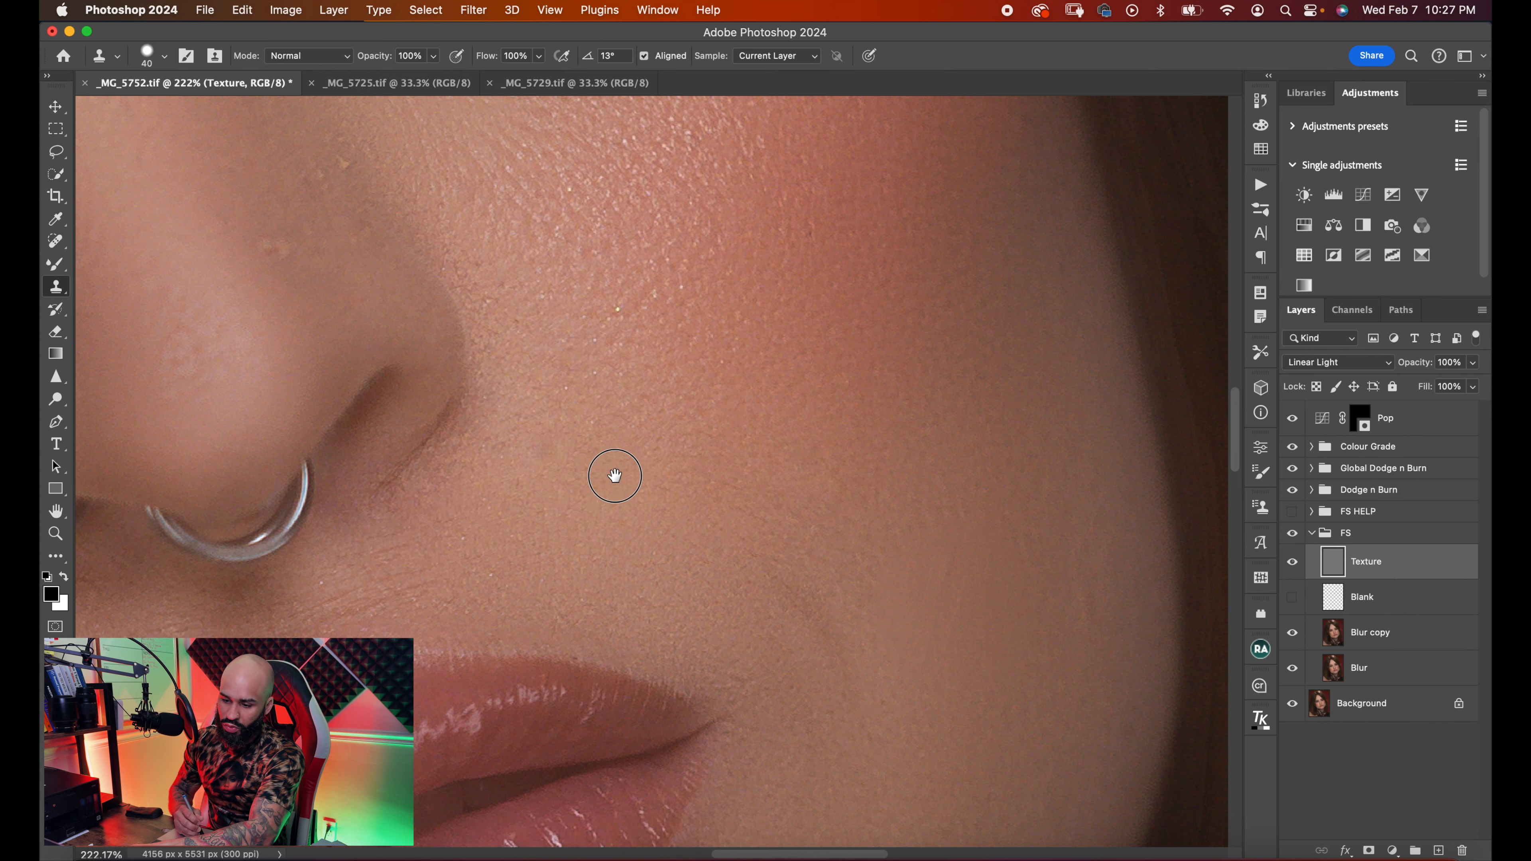
- Reduce the Clone Stamp brush to 15 and clone over the fine lines between the nose ring and the upper lip
key([)
key([)
key([)
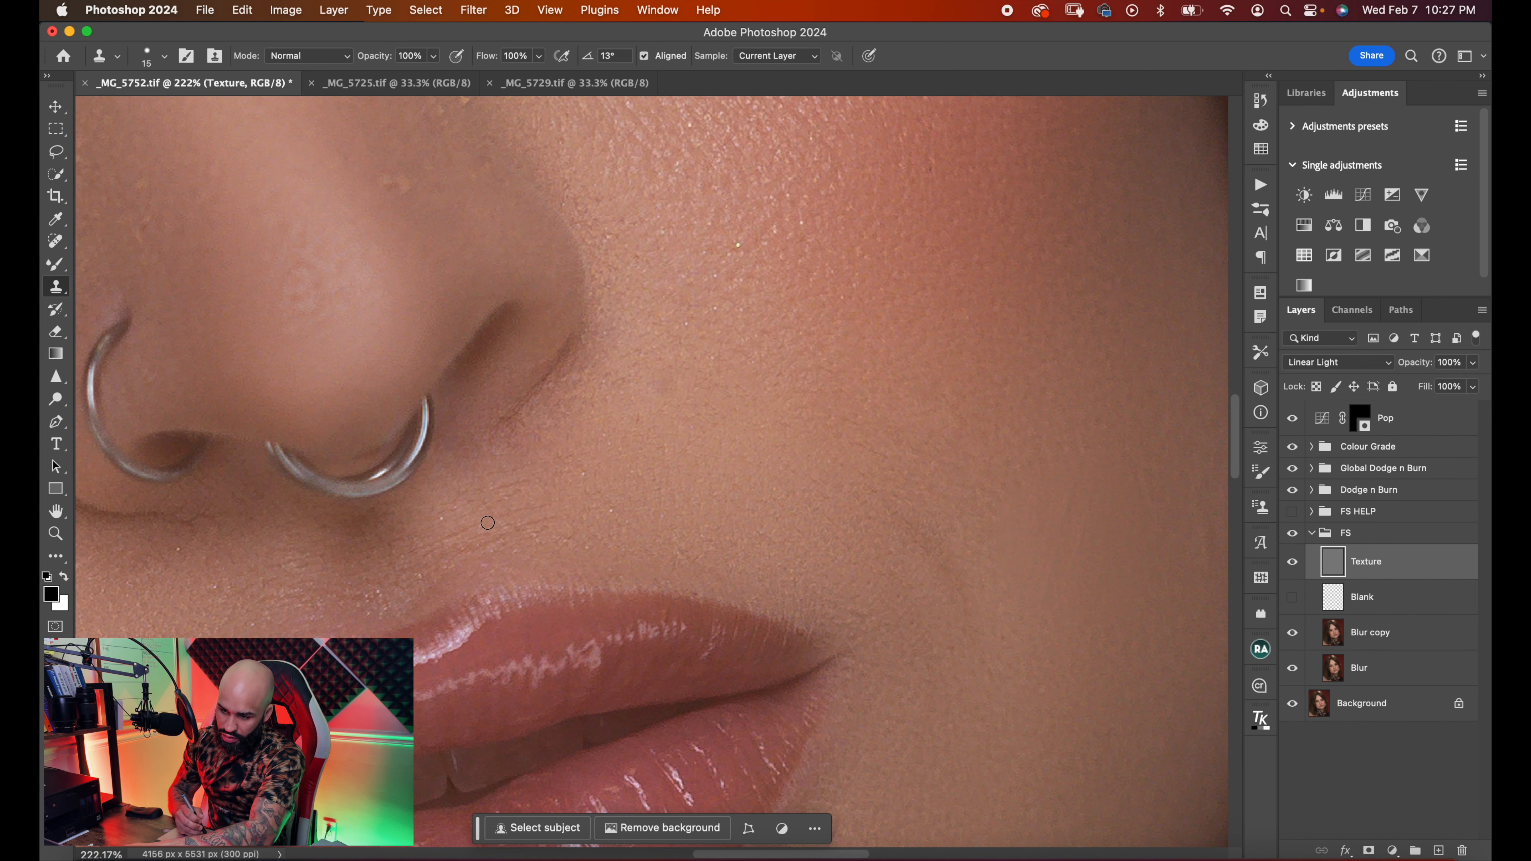
alt+click(452, 524)
drag(470, 527, 427, 539)
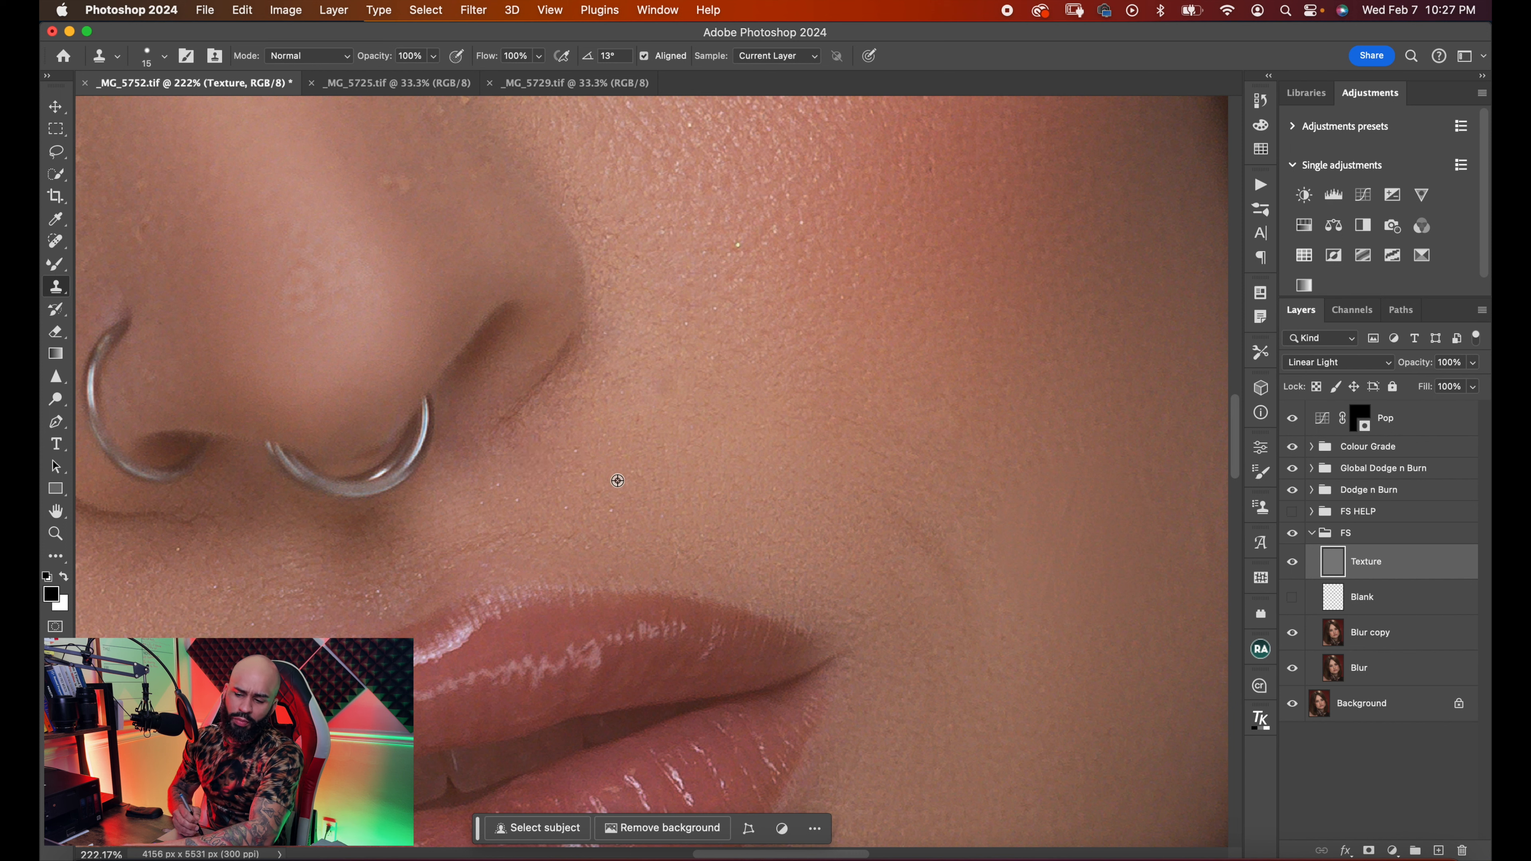
- Enlarge the Clone Stamp brush to 25 and even out the texture between the nostril and the upper lip, resampling nearby skin
key(bracketright)
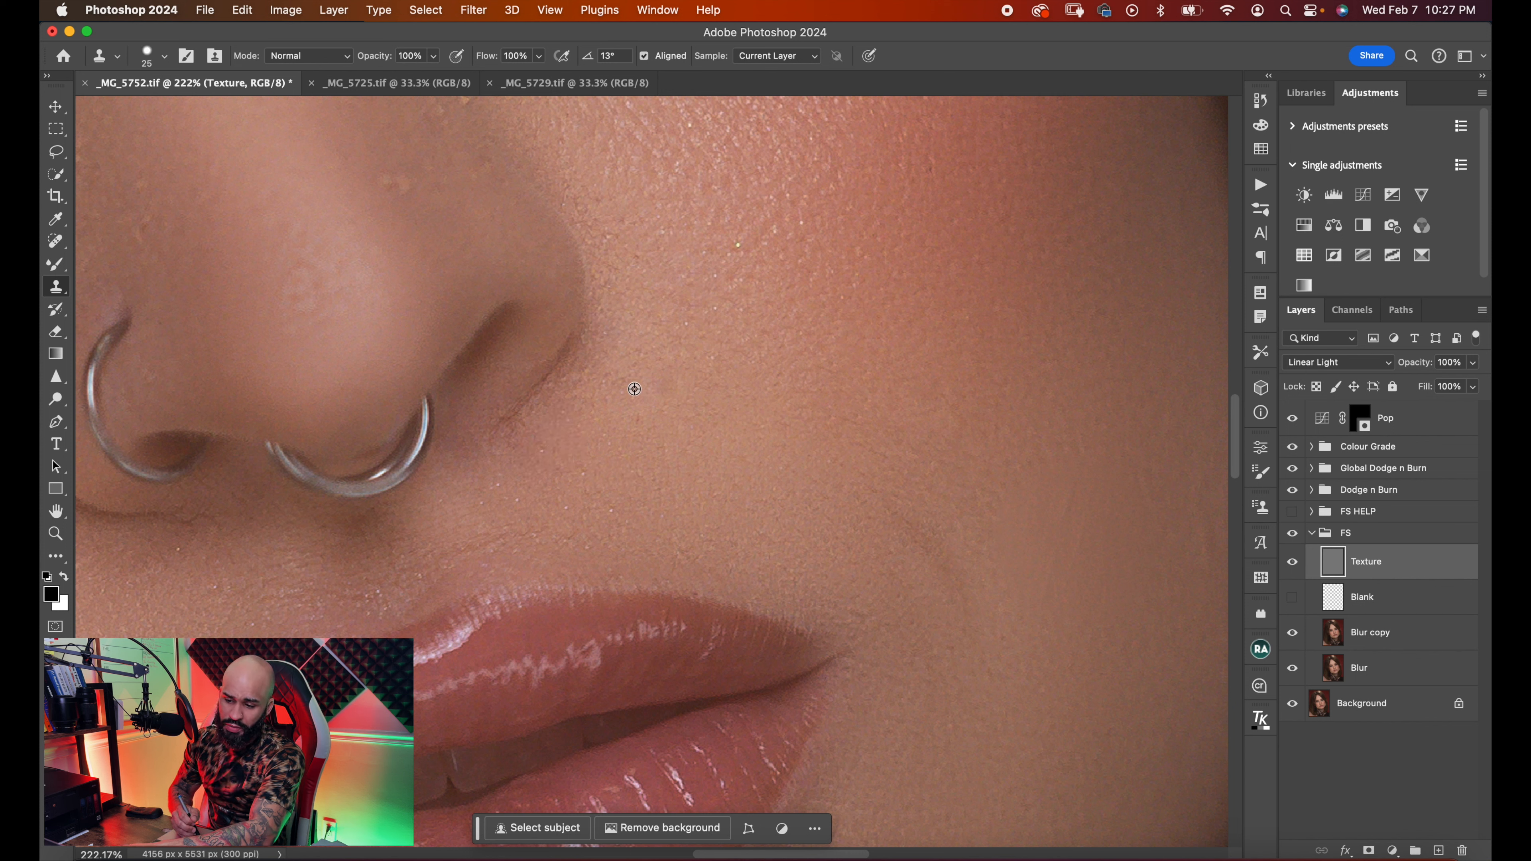
alt+click(601, 435)
click(565, 459)
click(611, 480)
click(628, 487)
alt+click(615, 447)
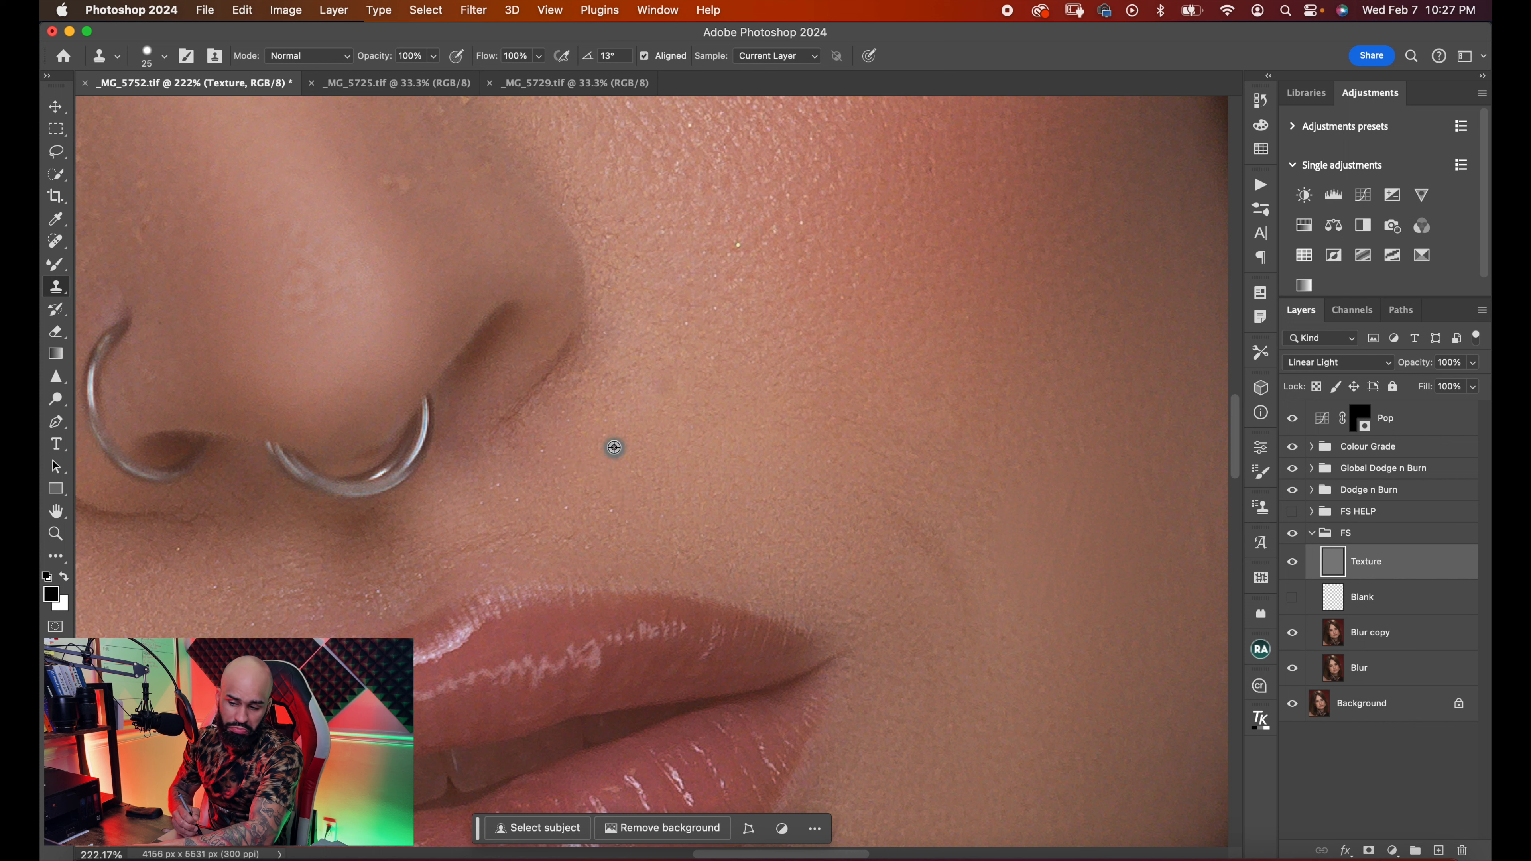
click(649, 486)
click(611, 488)
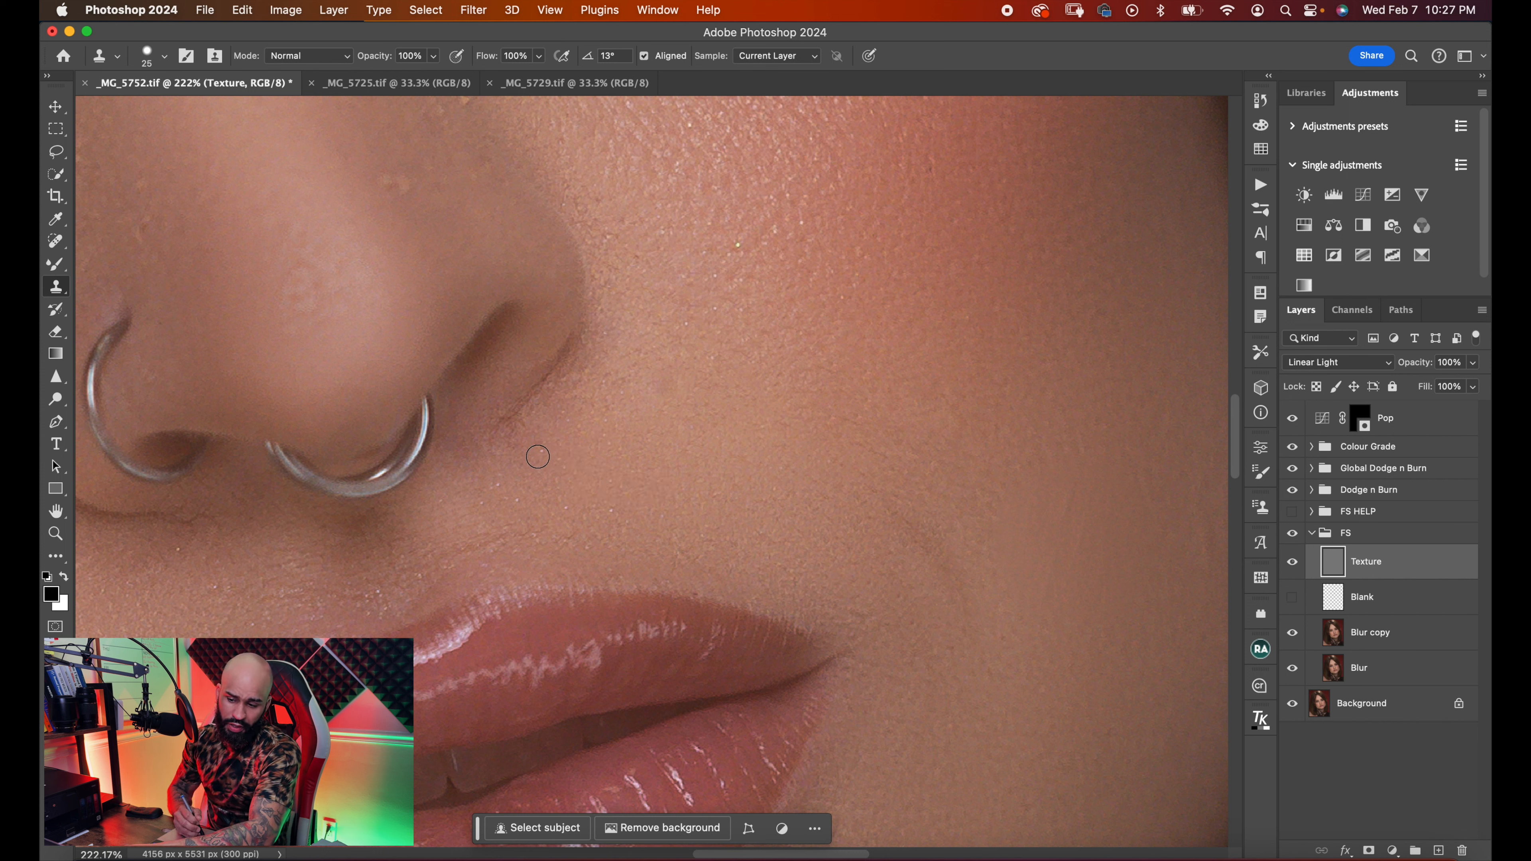
- Reduce the Clone Stamp brush to 15 and clone over the fine lines just above the upper lip's edge
key(bracketleft)
key(bracketleft)
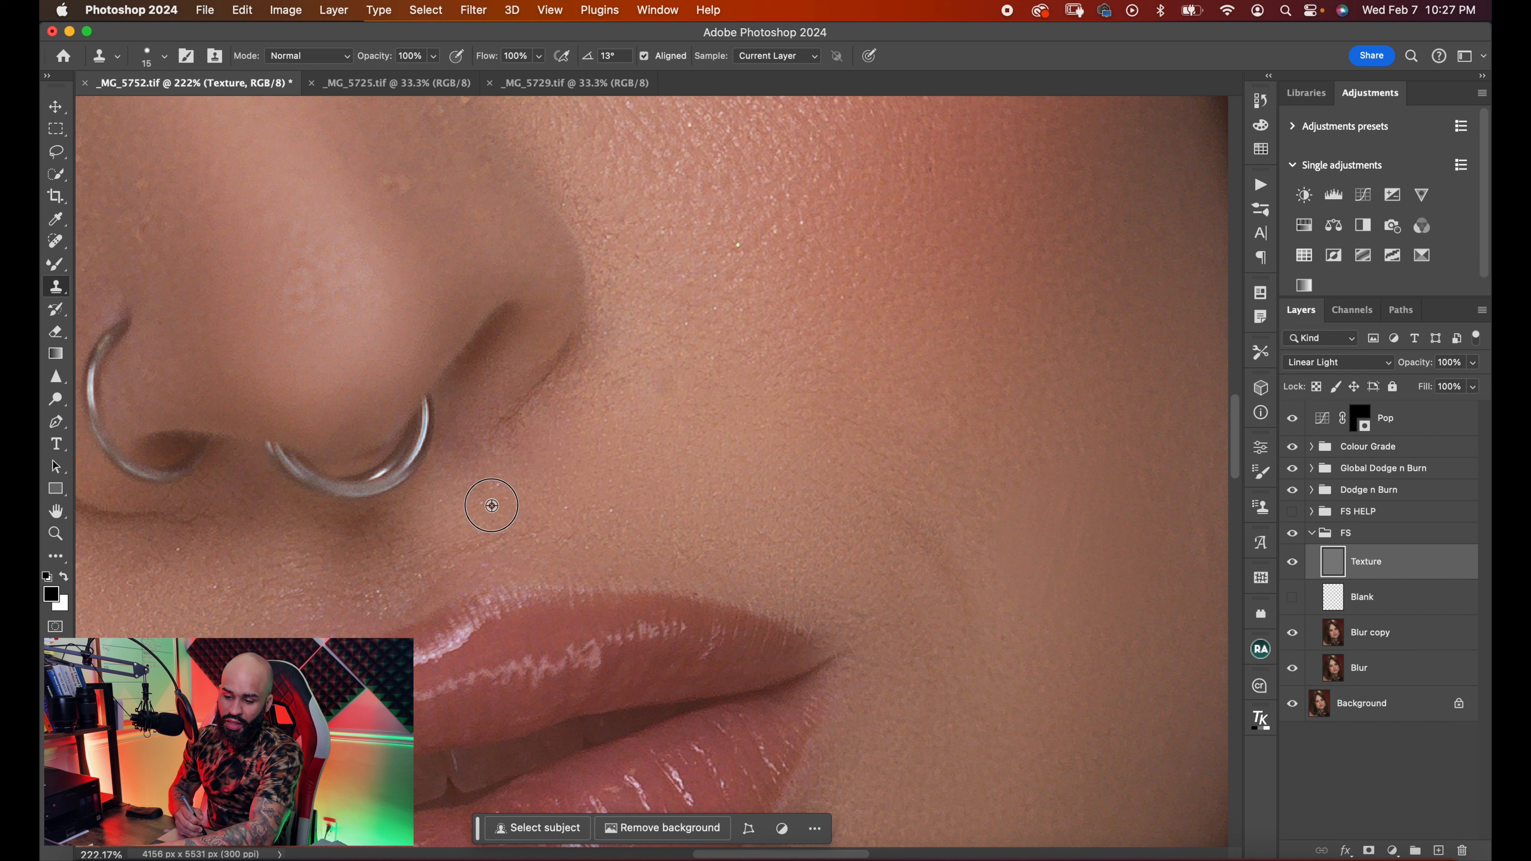
alt+click(491, 506)
click(501, 536)
click(481, 548)
alt+click(487, 504)
click(491, 532)
click(469, 541)
click(515, 516)
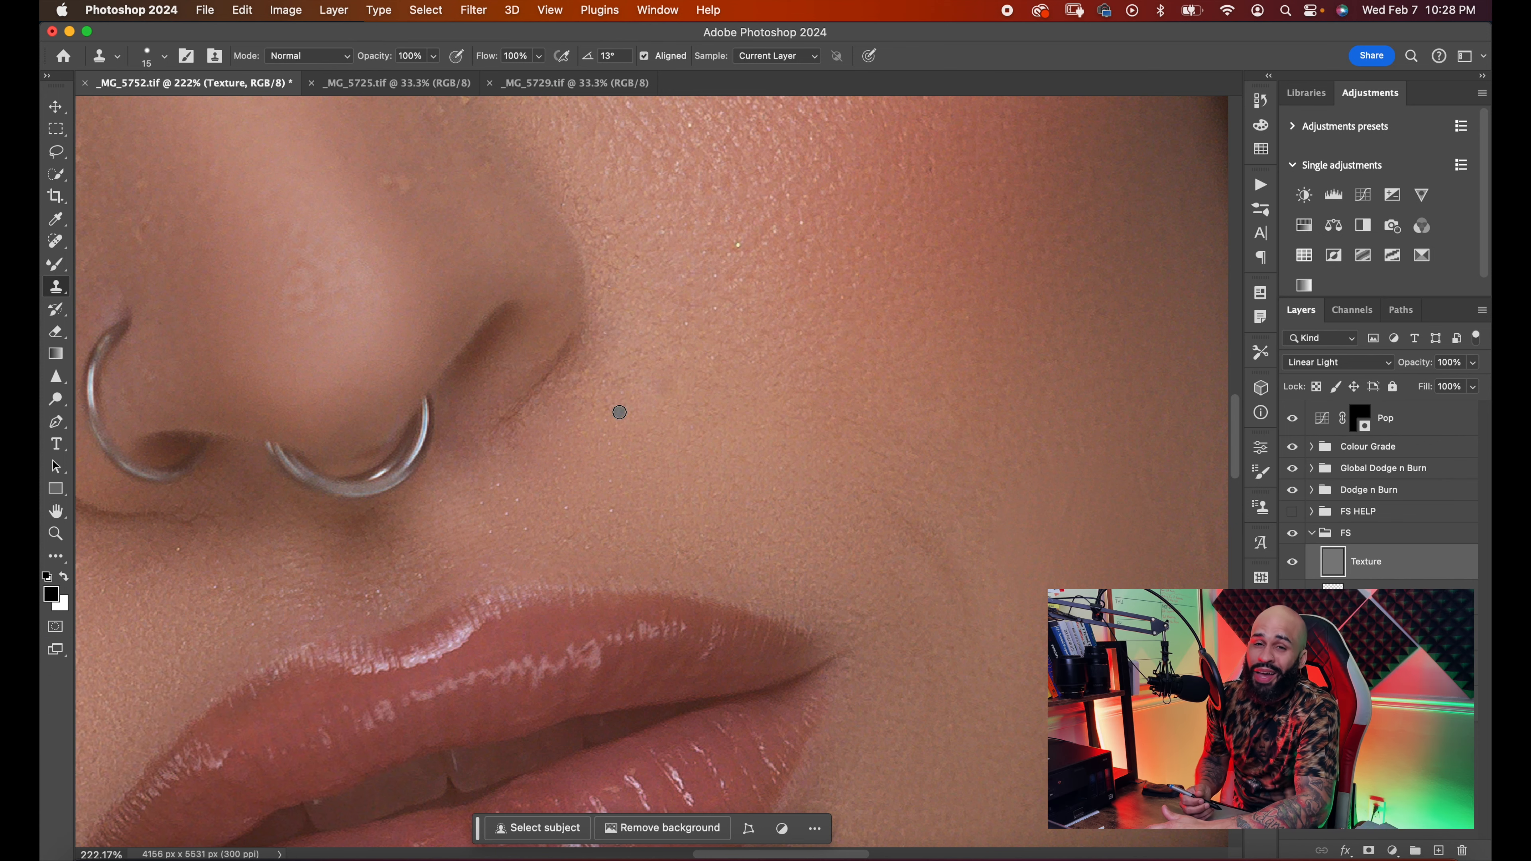
- Clone clean texture over the rough skin below the septum ring and above the far half of the upper lip
scroll(626, 374, down, 5)
scroll(627, 374, left, 5)
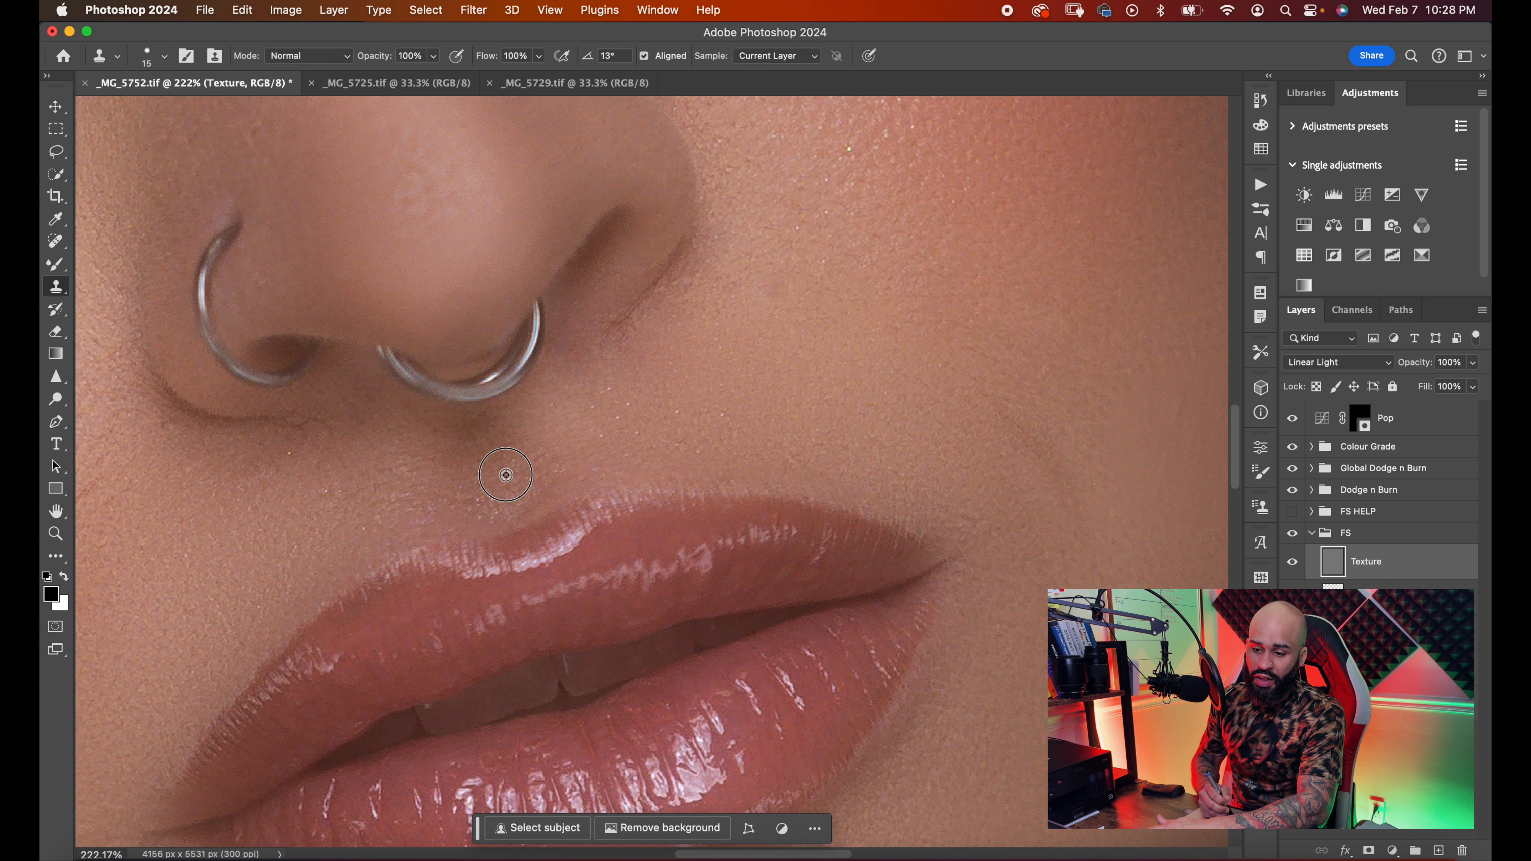
alt+click(483, 455)
drag(486, 490, 409, 486)
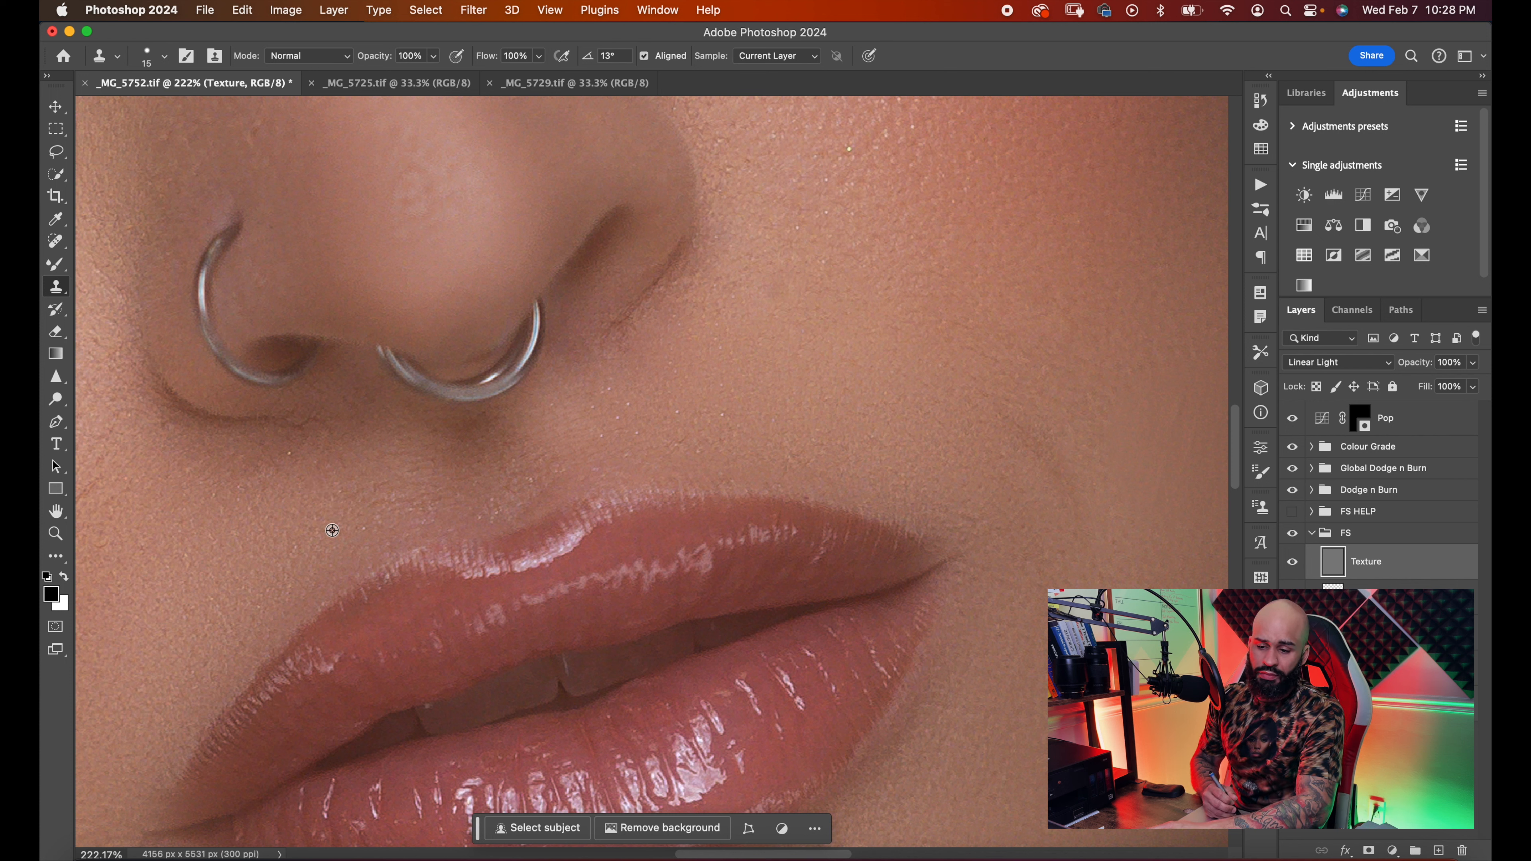
alt+click(348, 514)
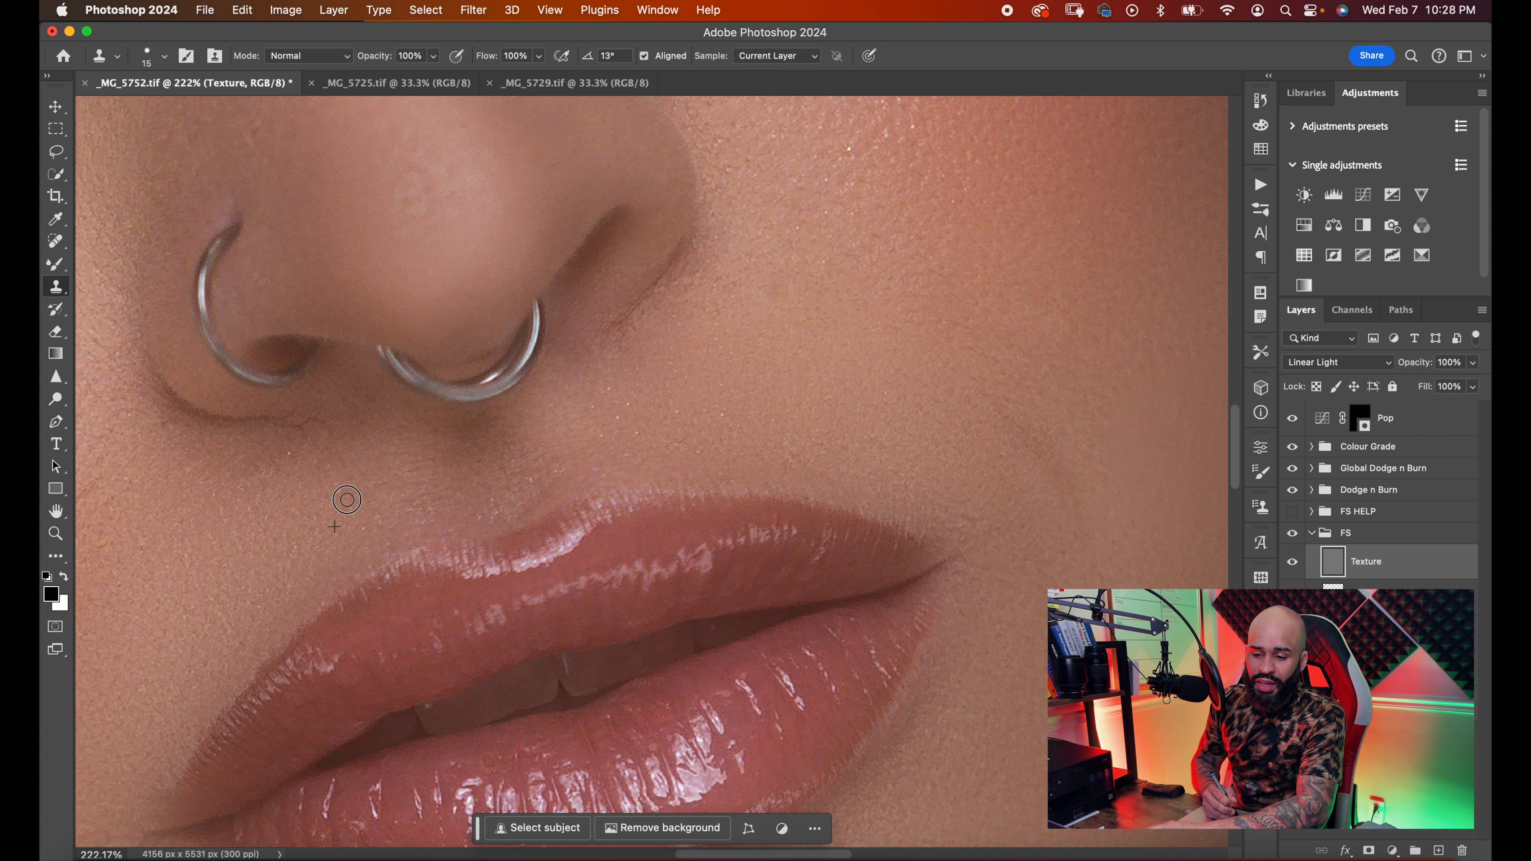
drag(346, 500, 358, 513)
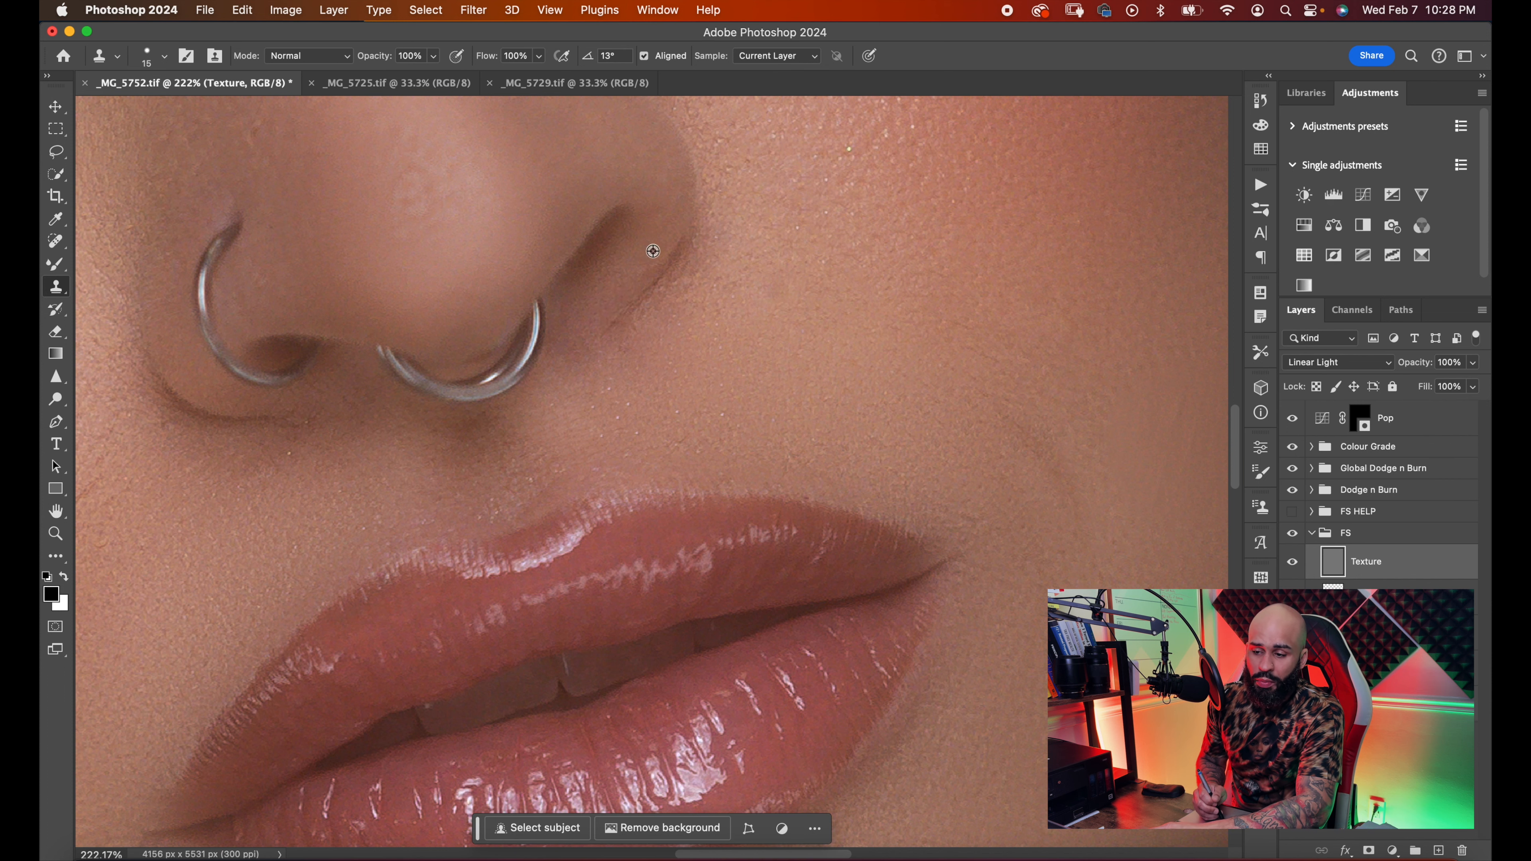
- Enlarge the Clone Stamp brush to 25 and clone over the upper part of the smile line beside the nose-ring side of the mouth
drag(604, 405, 636, 426)
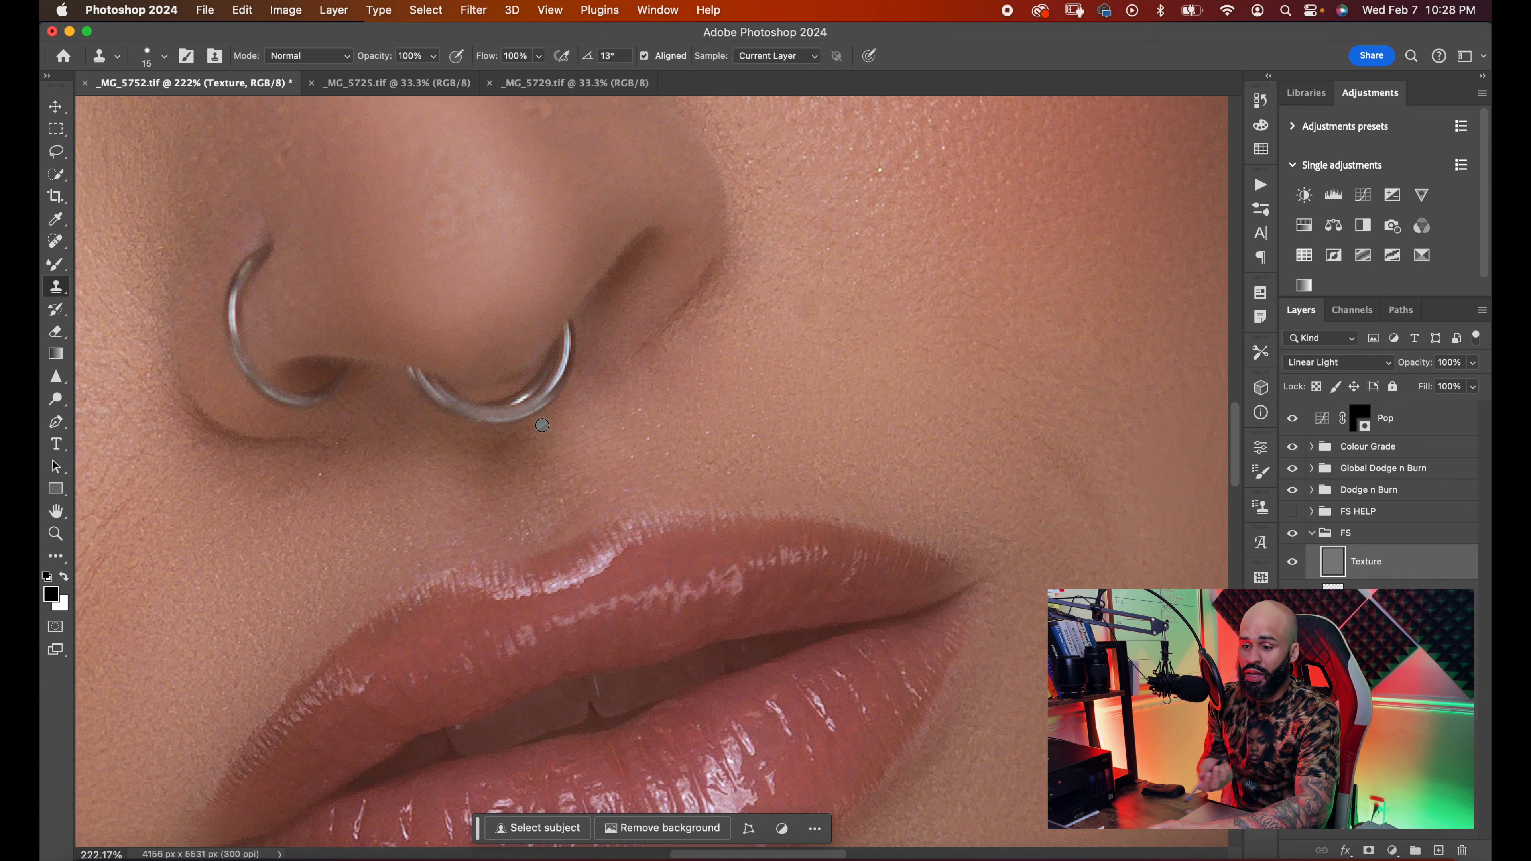
drag(639, 474, 728, 359)
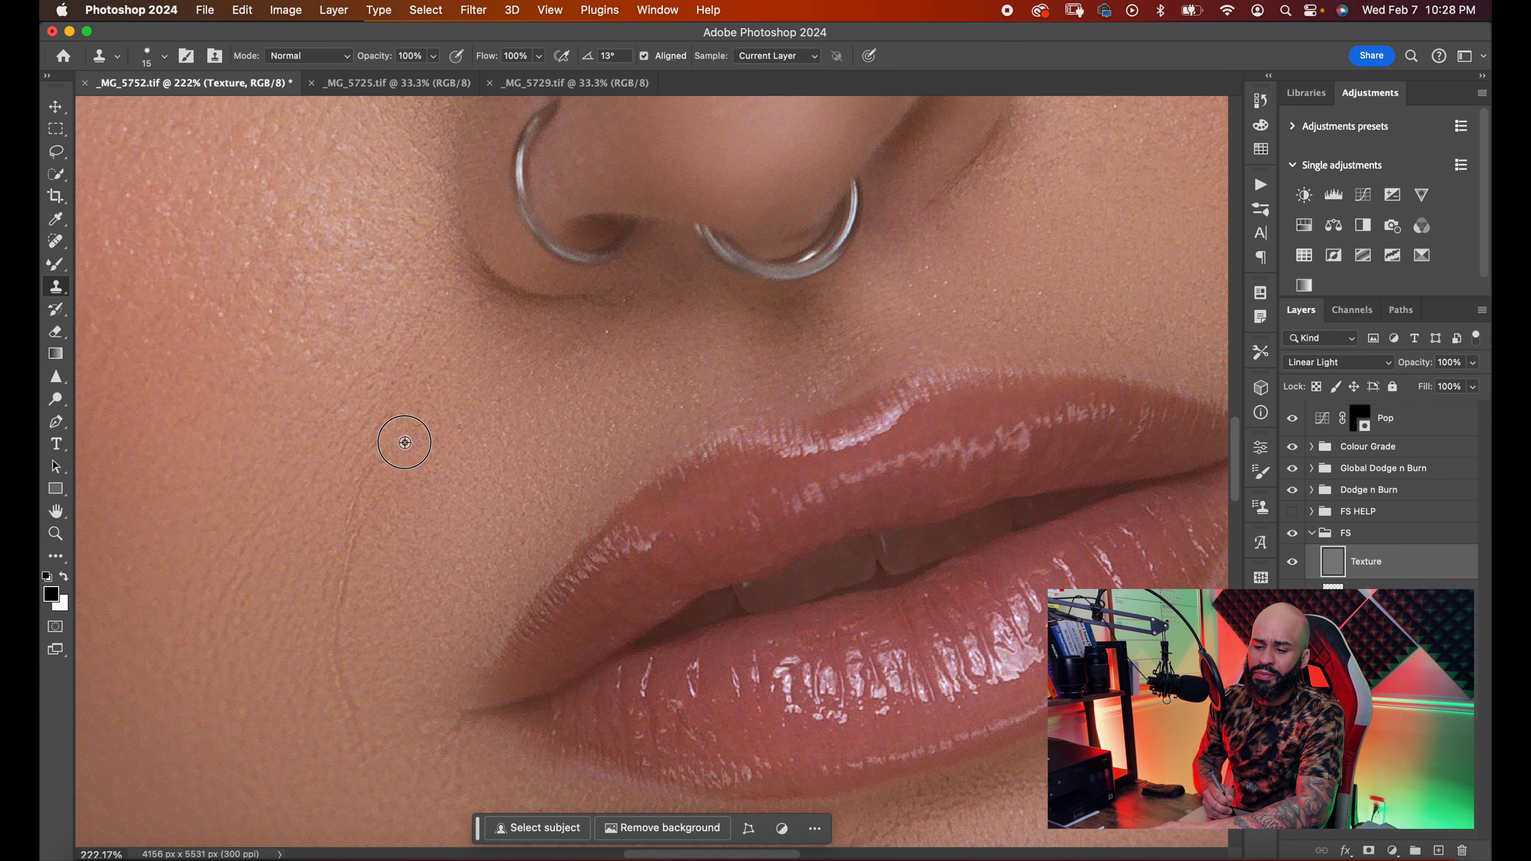
alt+click(395, 511)
click(379, 484)
key(bracketright)
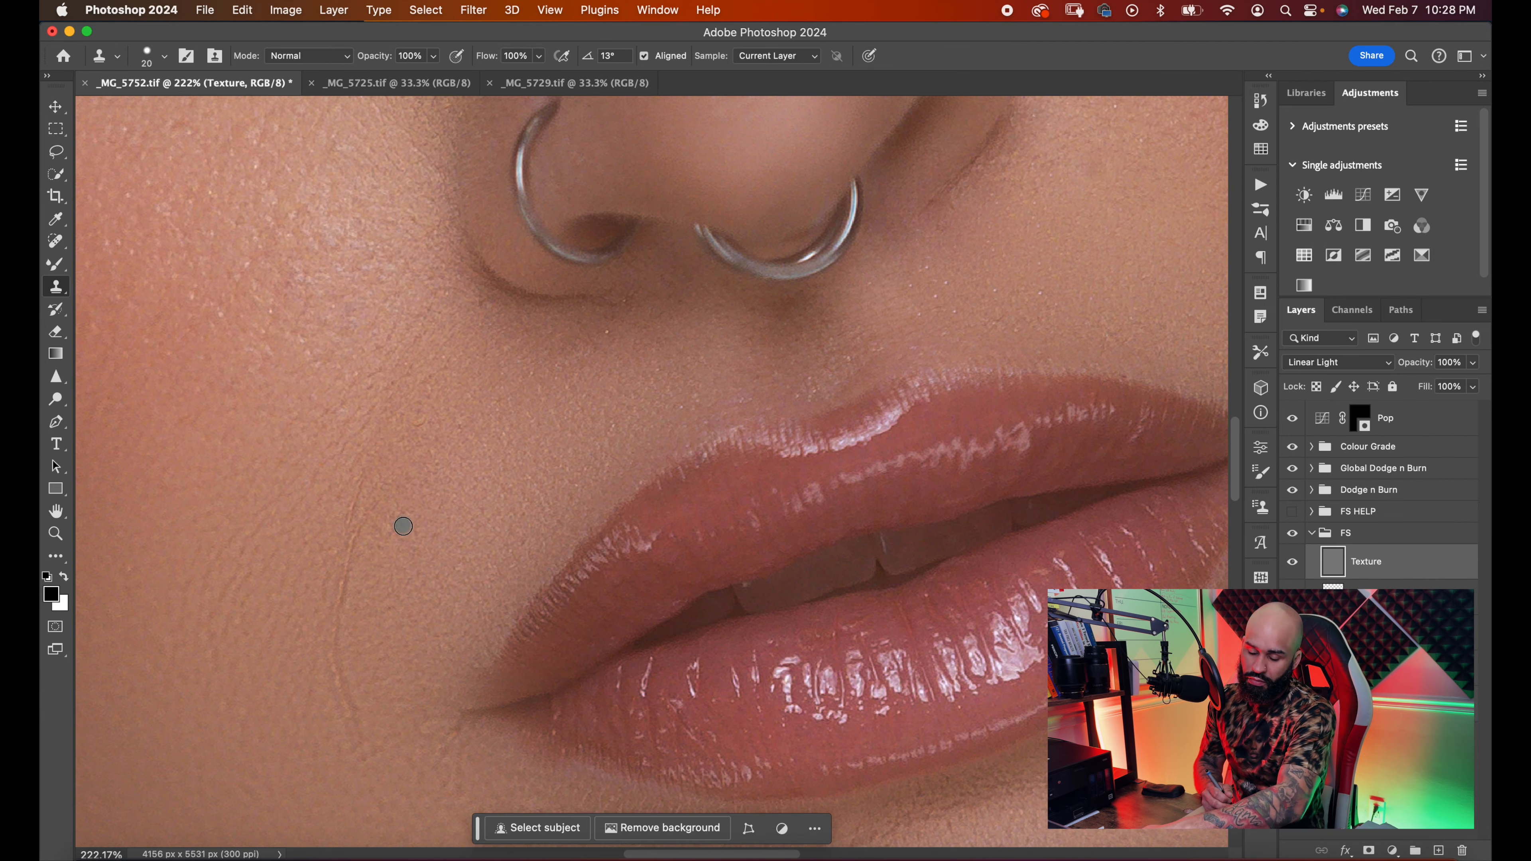
drag(356, 494, 347, 546)
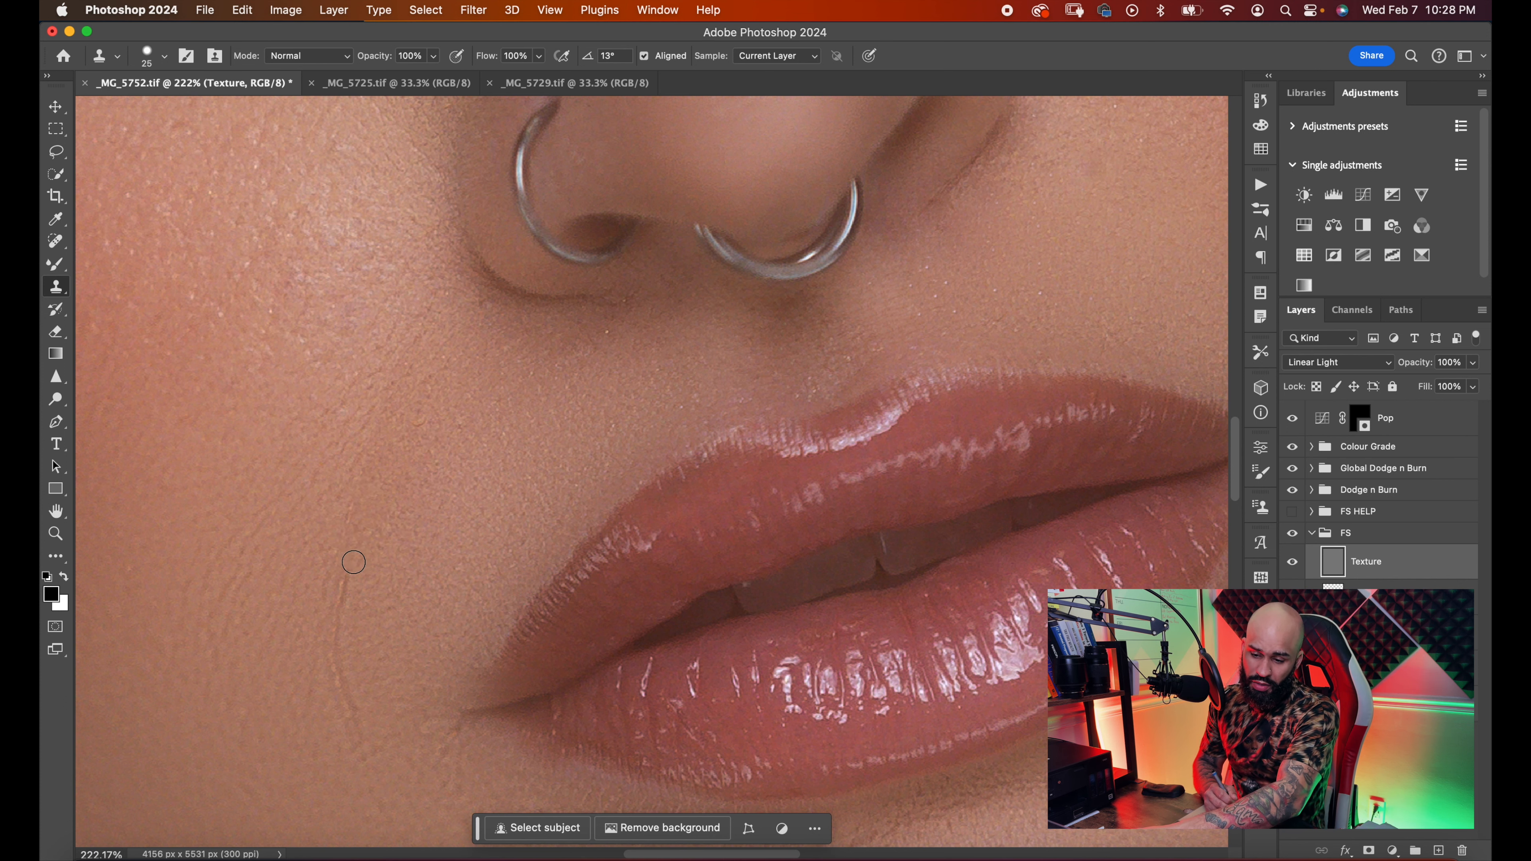
- Clone clean texture over the remaining lower part of the smile line near the mouth corner
scroll(355, 621, down, 2)
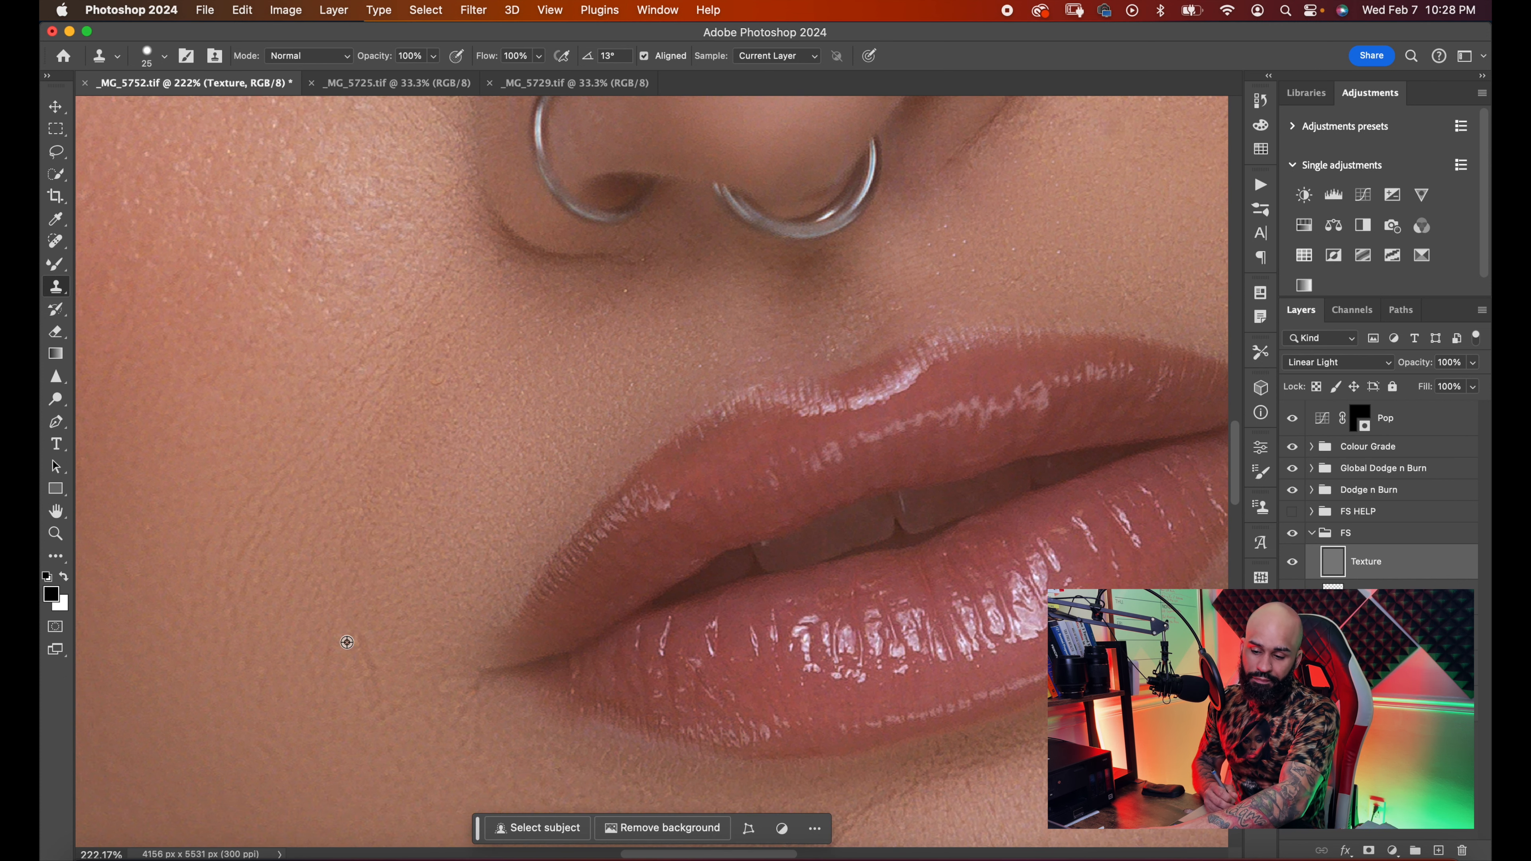
alt+click(381, 628)
drag(353, 642, 370, 667)
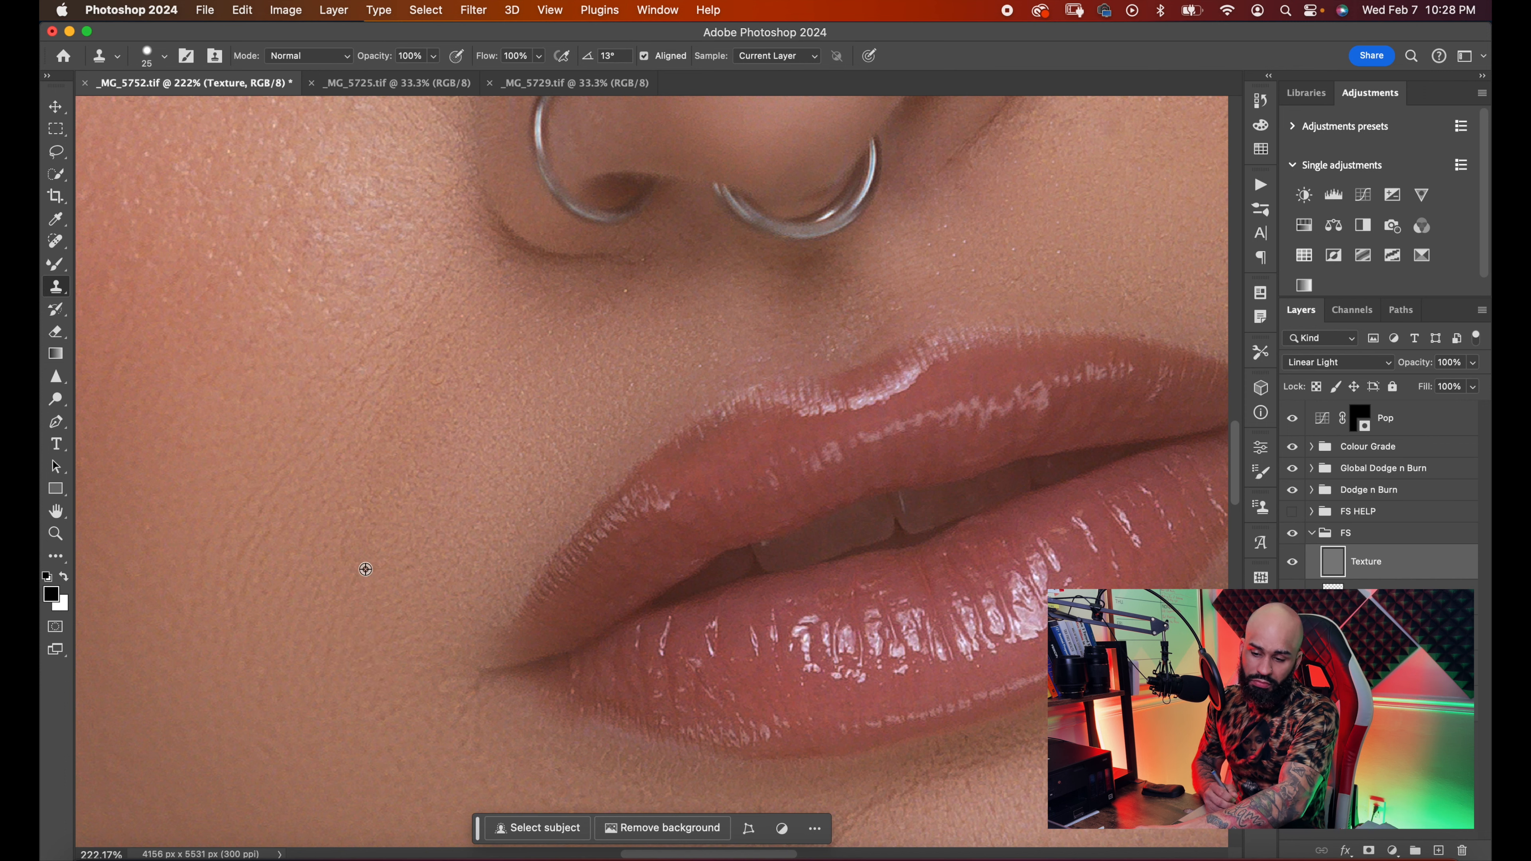
alt+click(365, 570)
click(341, 555)
- Zoom out to the whole face and toggle the FS group's visibility to compare the skin before and after
scroll(411, 549, down, 5)
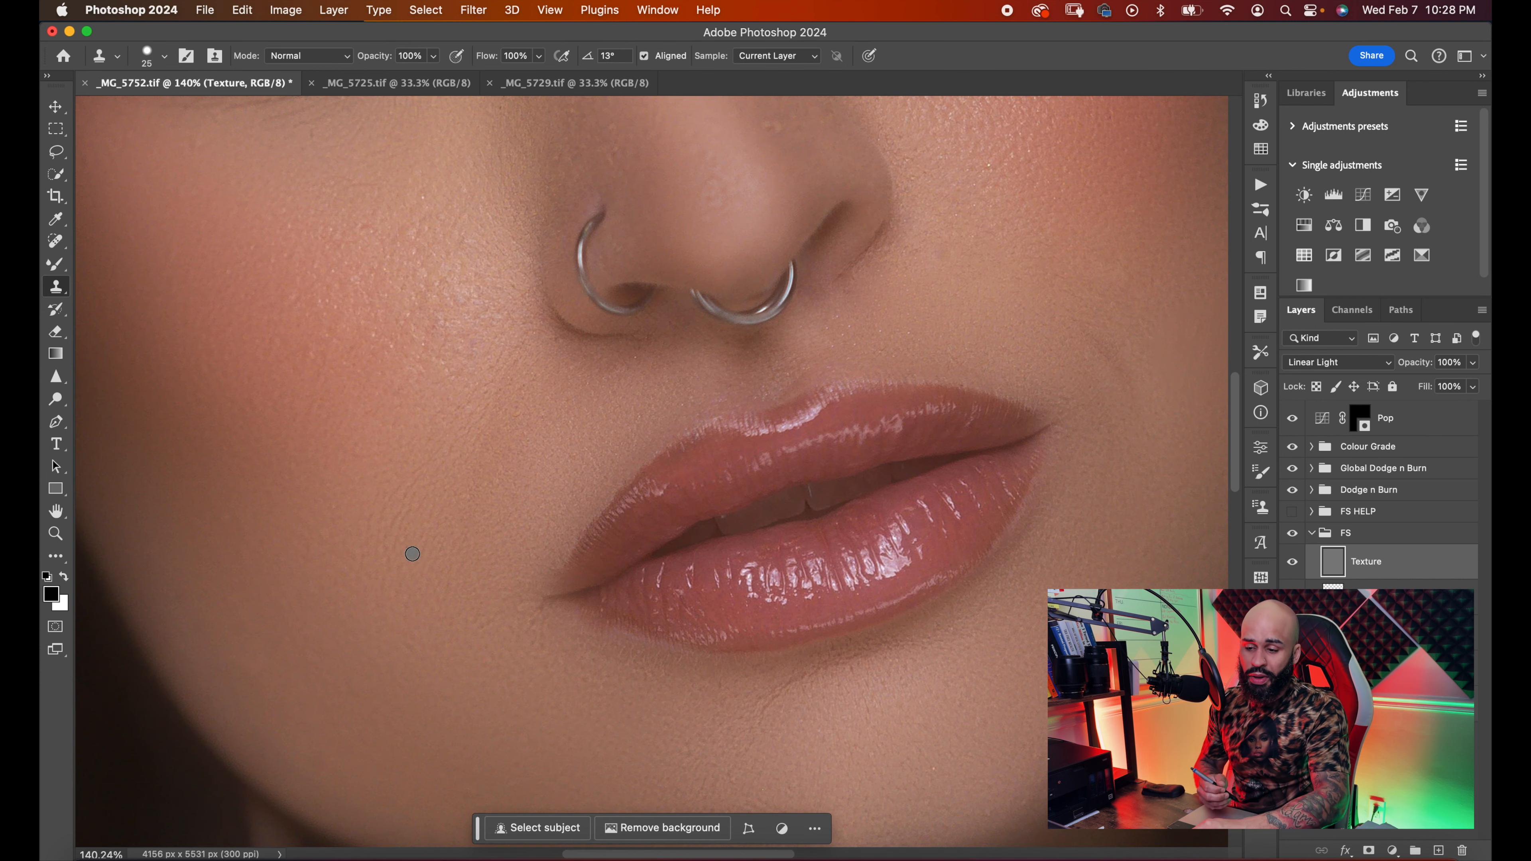
scroll(412, 554, down, 3)
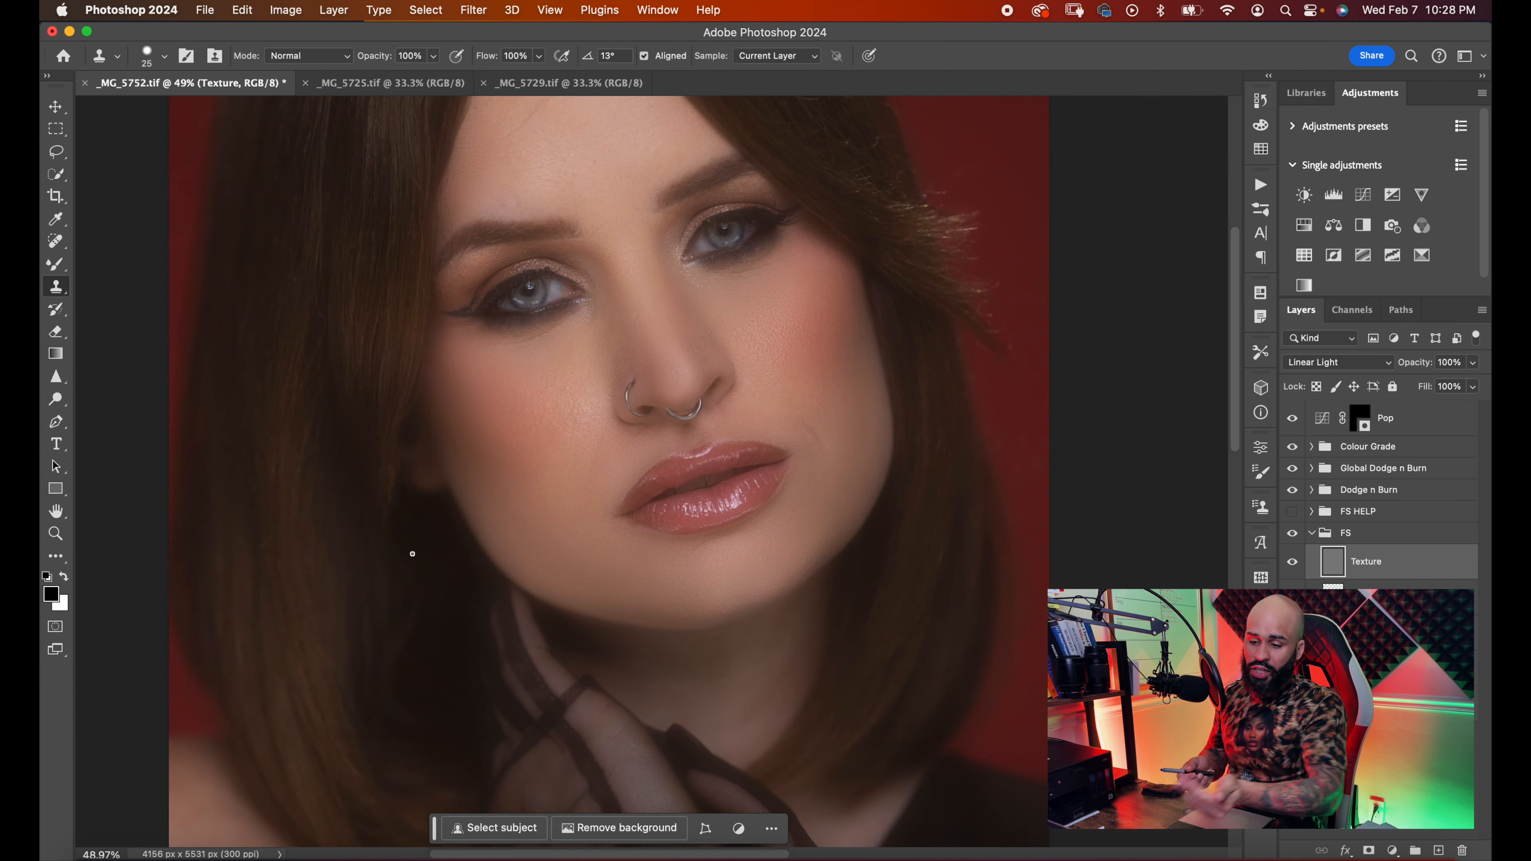
scroll(412, 554, down, 1)
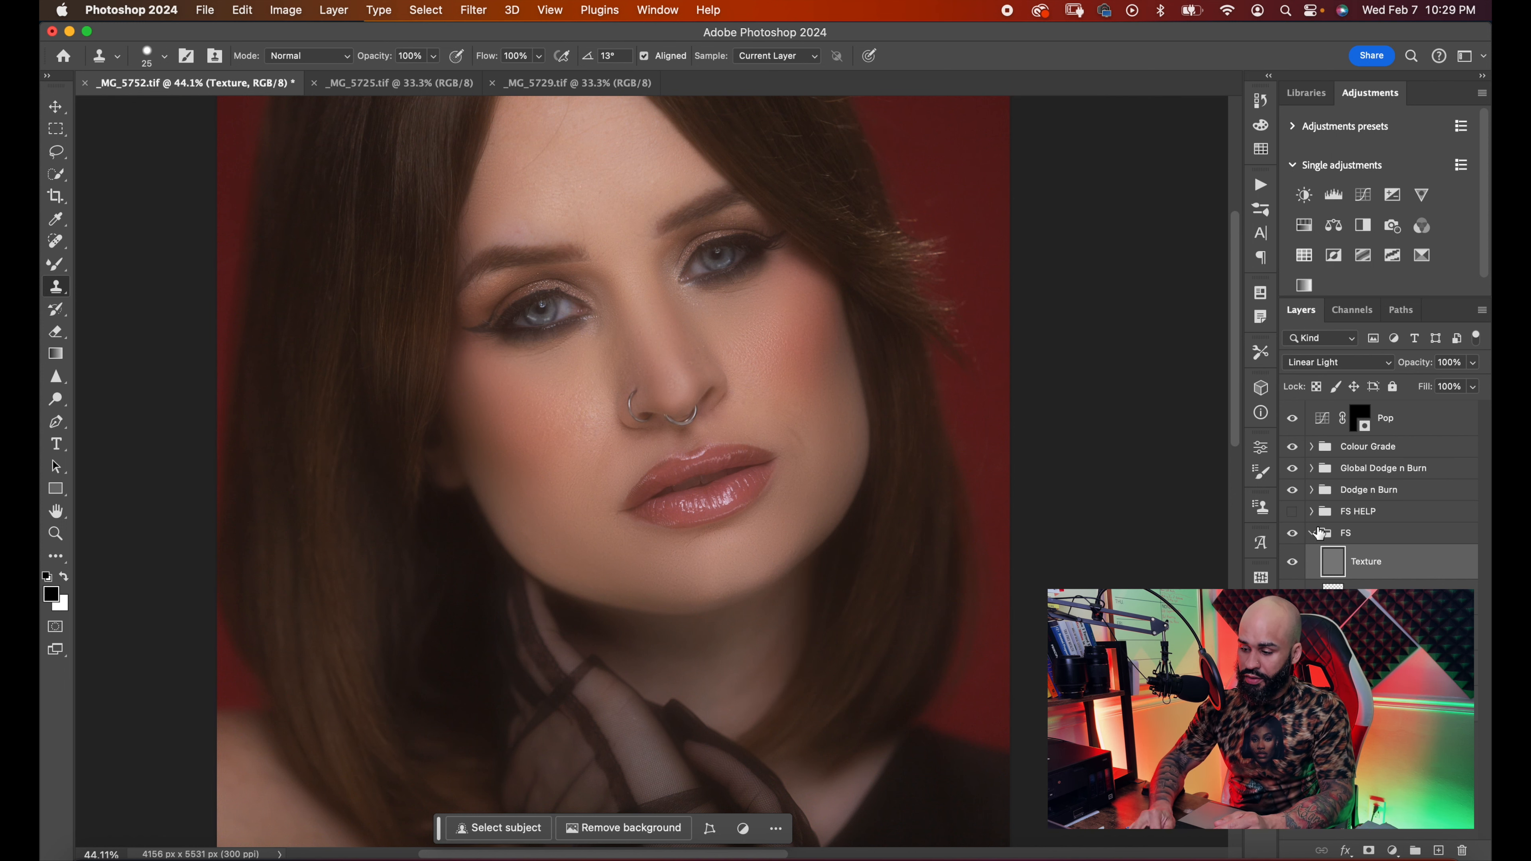
scroll(661, 500, up, 2)
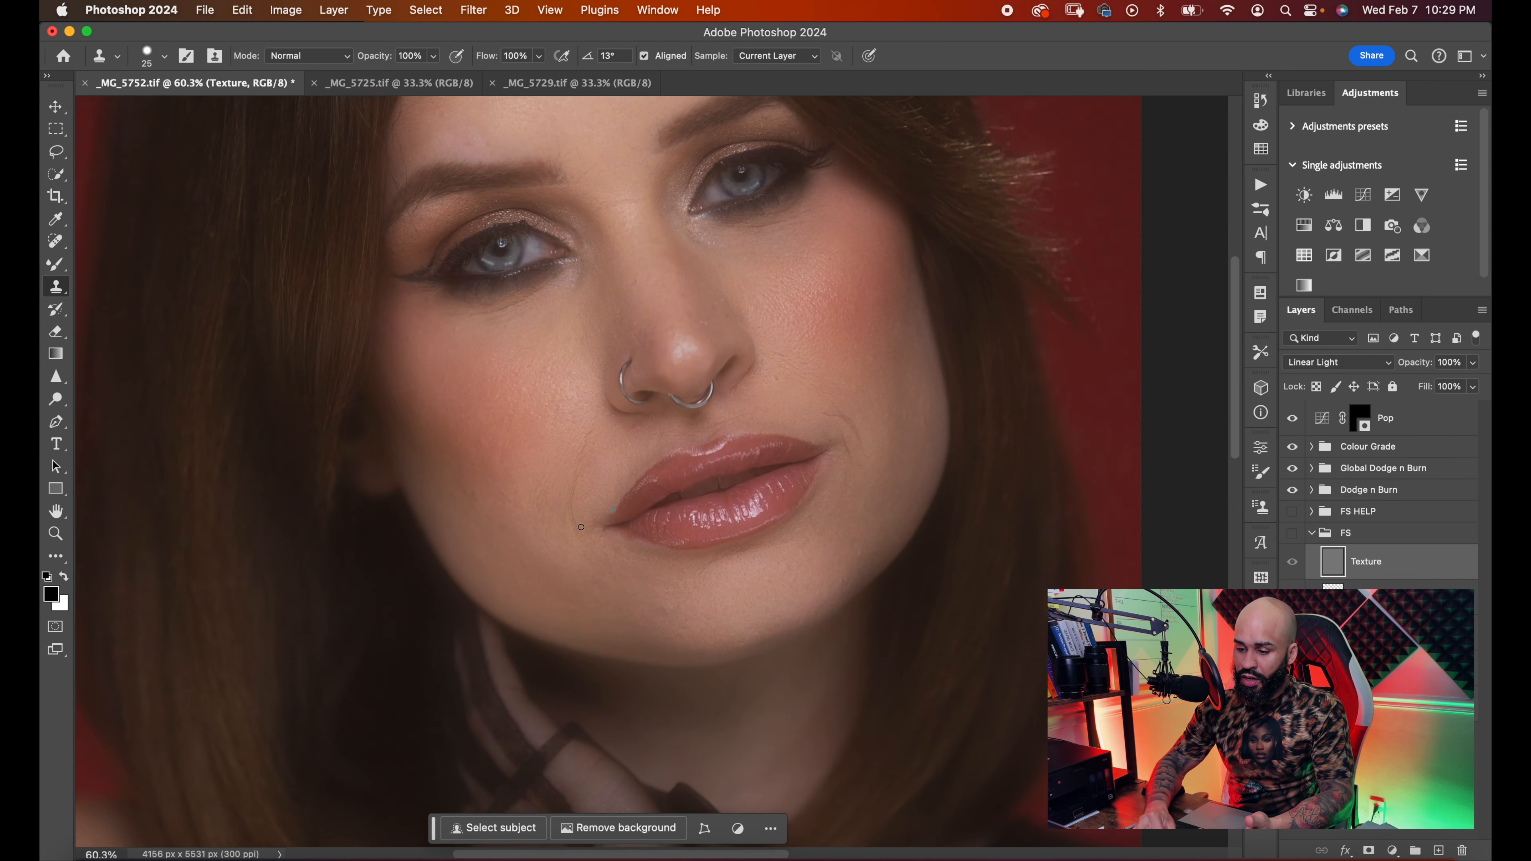
click(1292, 533)
scroll(955, 488, up, 2)
scroll(956, 488, right, 1)
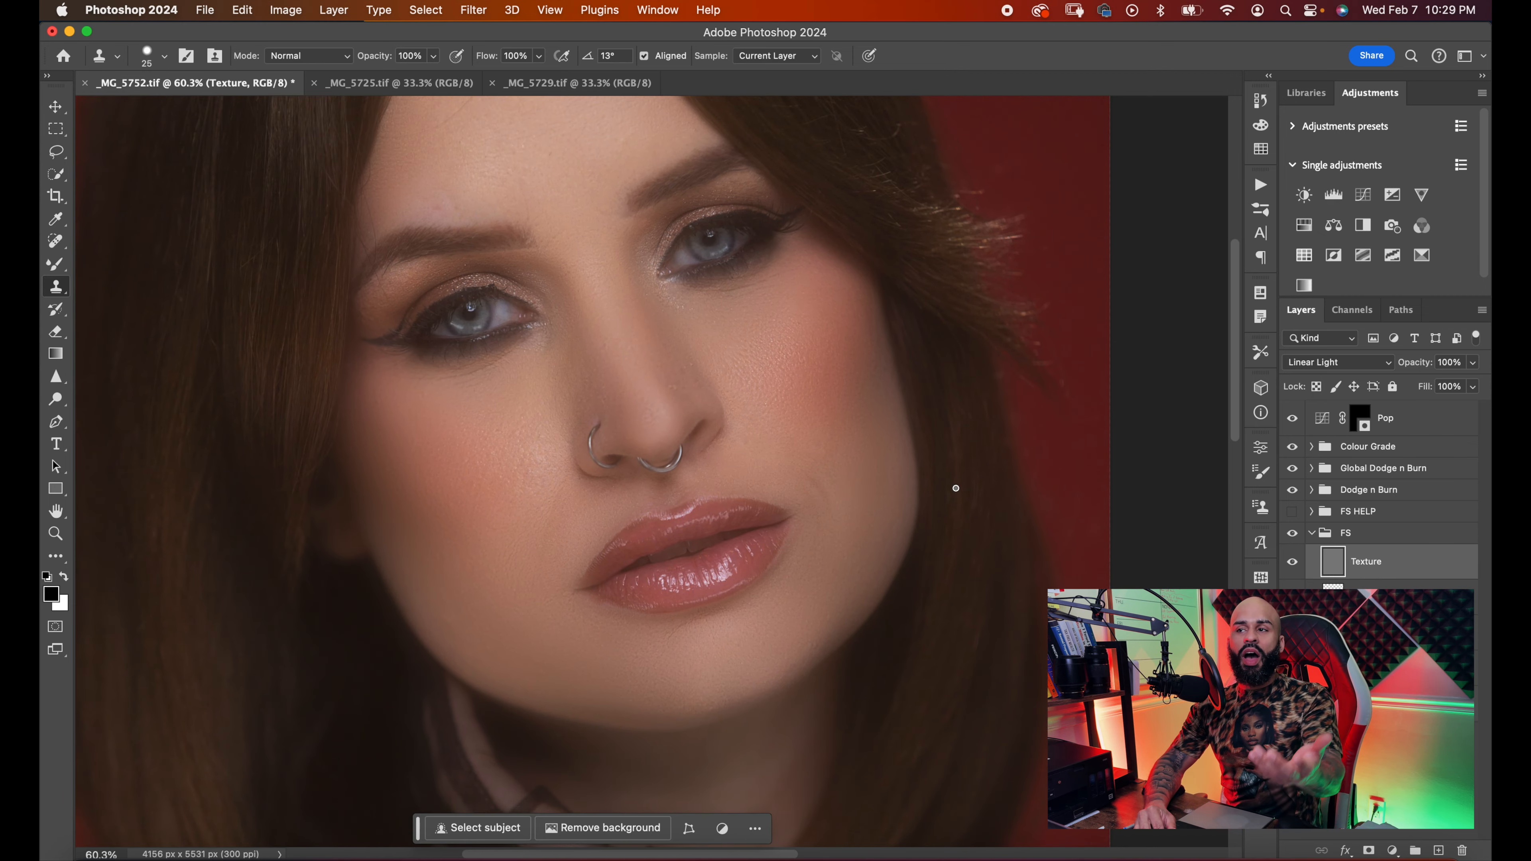
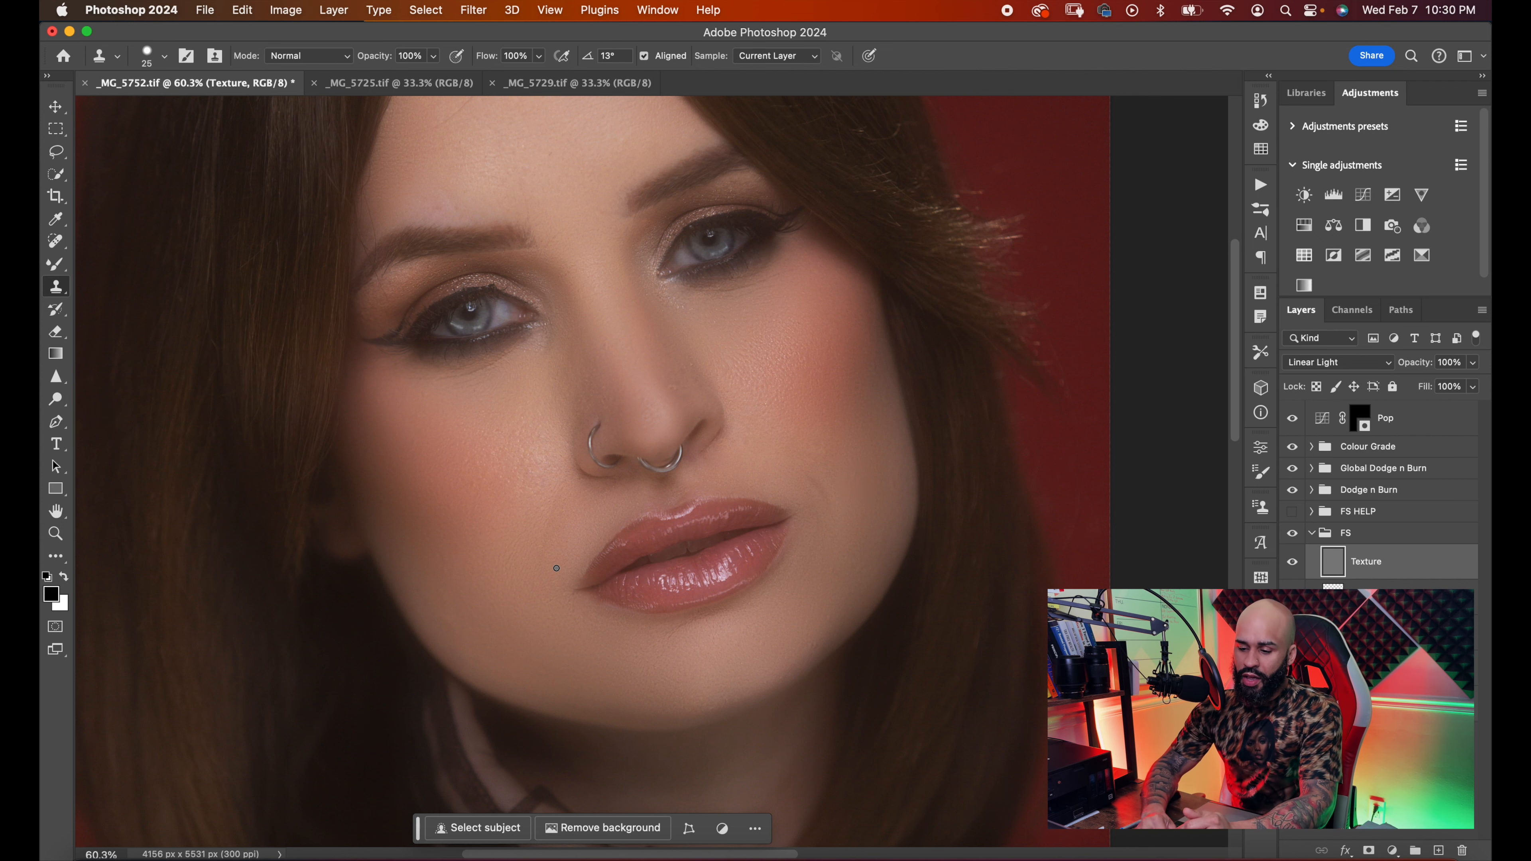
- Enlarge the Clone Stamp brush to 45 and even out the texture from beside the nose ring down past the mouth corner
scroll(556, 568, up, 1)
scroll(556, 568, up, 6)
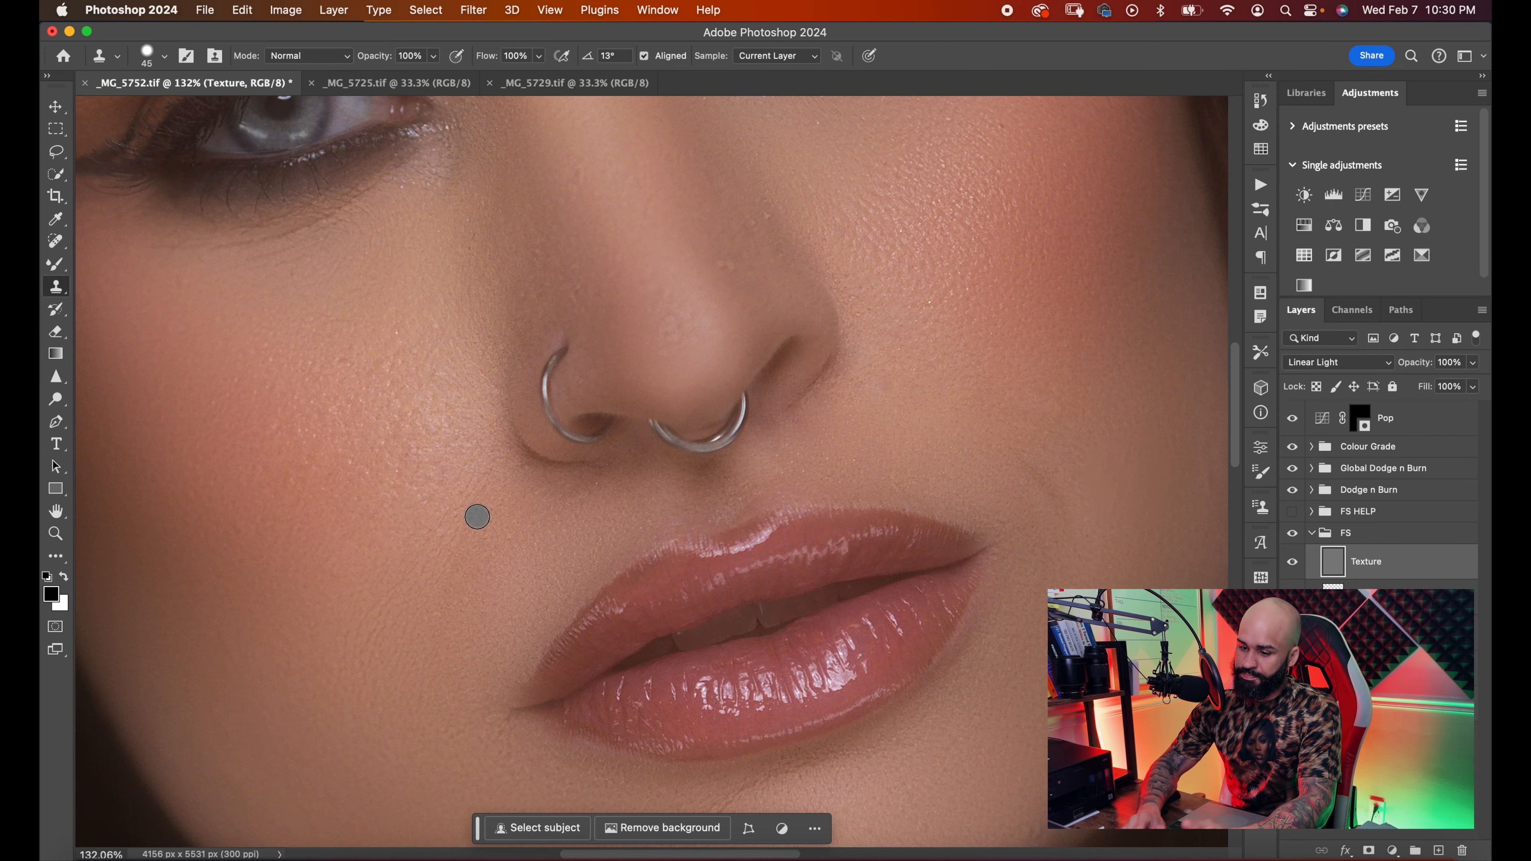
mouse_move(484, 491)
mouse_down()
mouse_move(456, 548)
mouse_move(437, 511)
mouse_move(476, 517)
mouse_move(452, 575)
mouse_up()
alt+click(437, 511)
alt+click(451, 505)
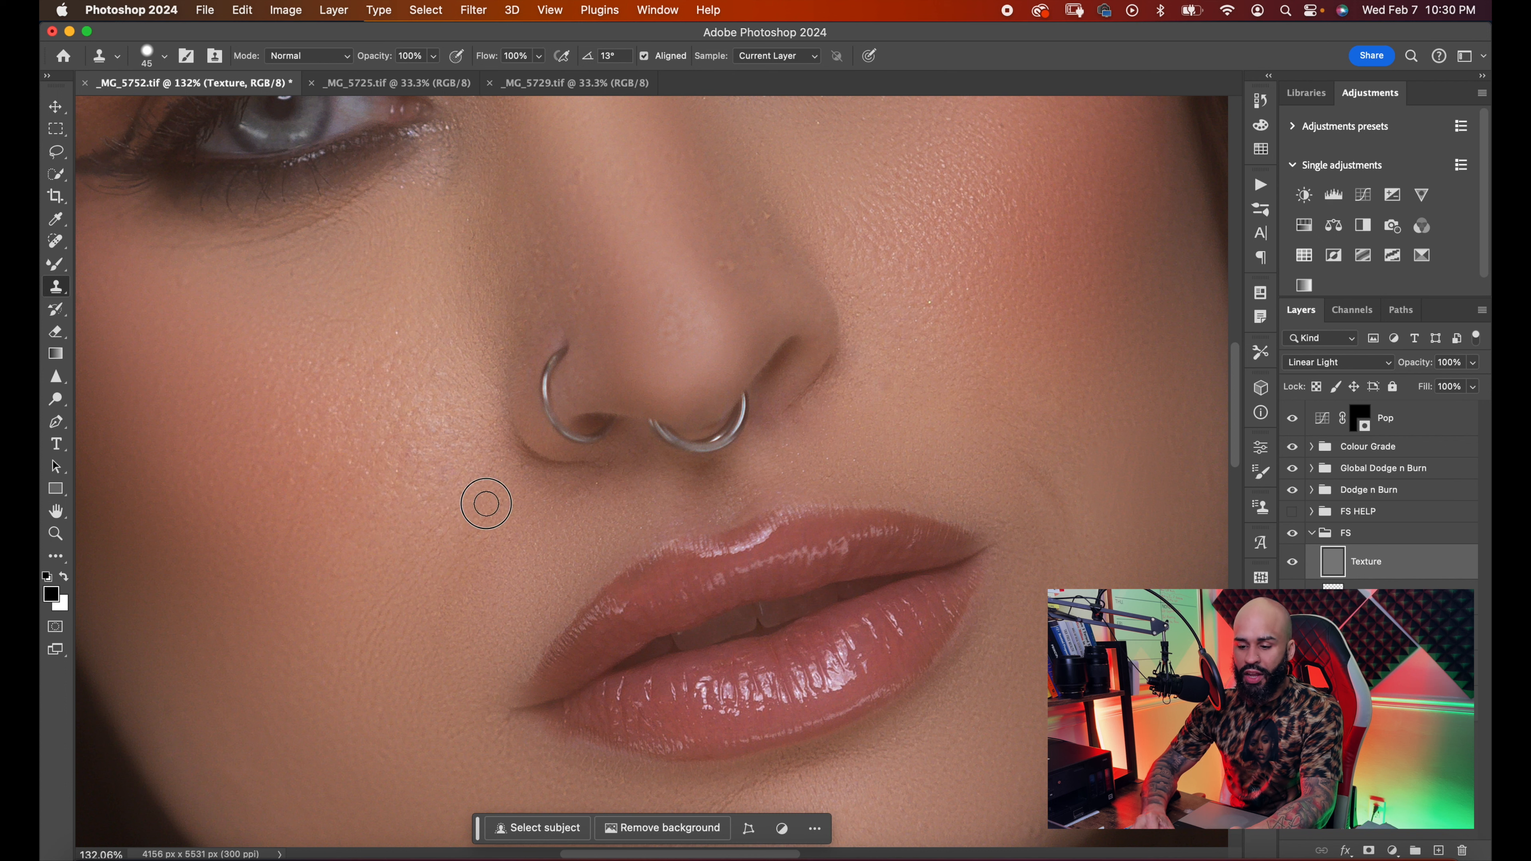
mouse_move(487, 505)
mouse_down()
mouse_move(457, 579)
mouse_move(360, 636)
mouse_move(377, 701)
mouse_move(383, 661)
mouse_move(419, 698)
mouse_up()
- Resample clean skin on the lower cheek and clone it across the uneven texture between the cheek and the mouth
alt+click(339, 600)
alt+click(352, 595)
alt+click(379, 630)
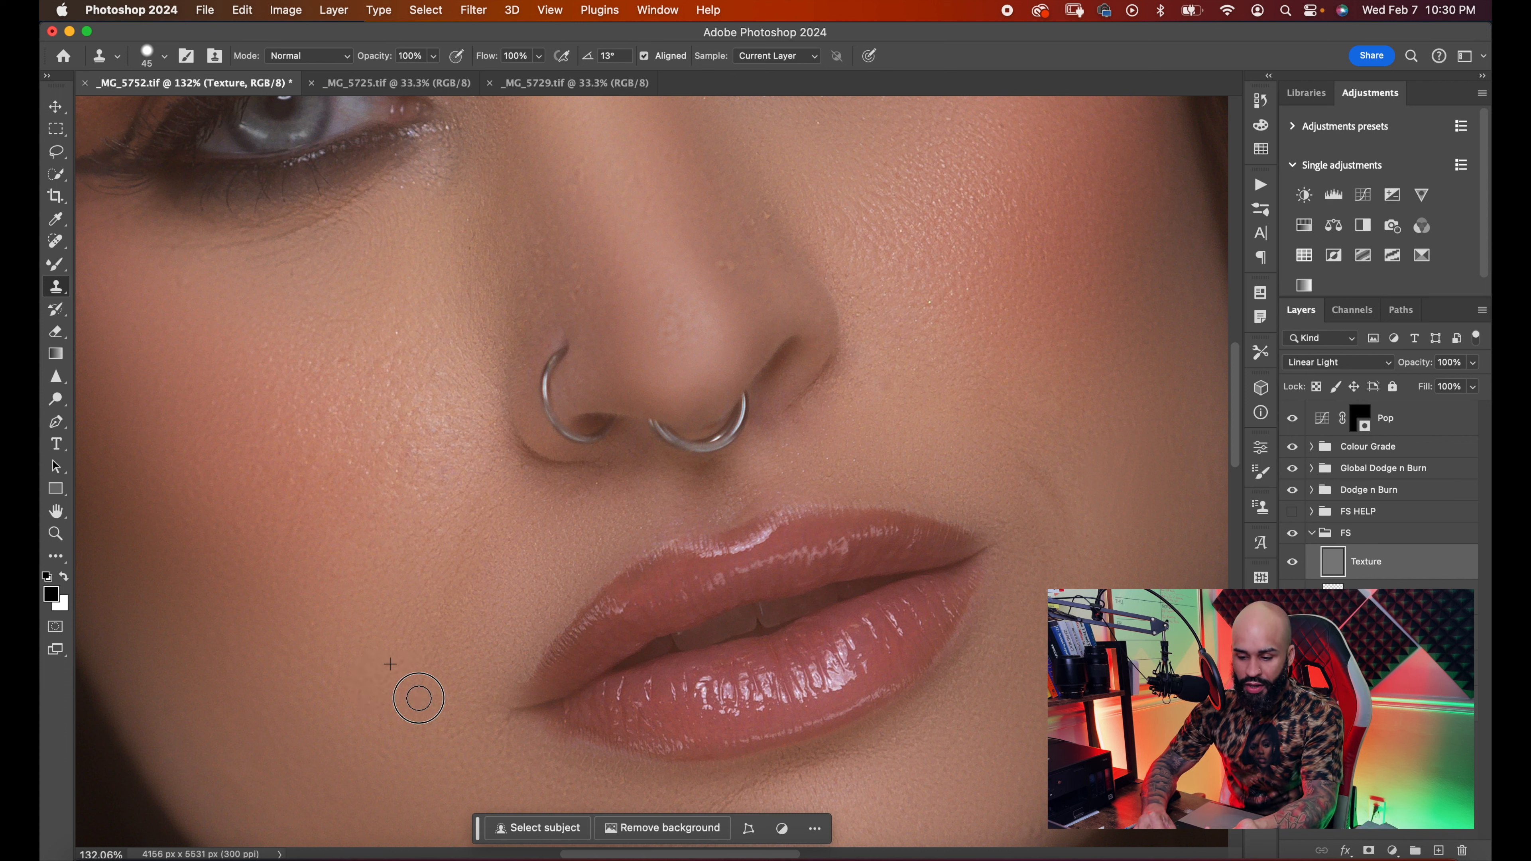
alt+click(462, 633)
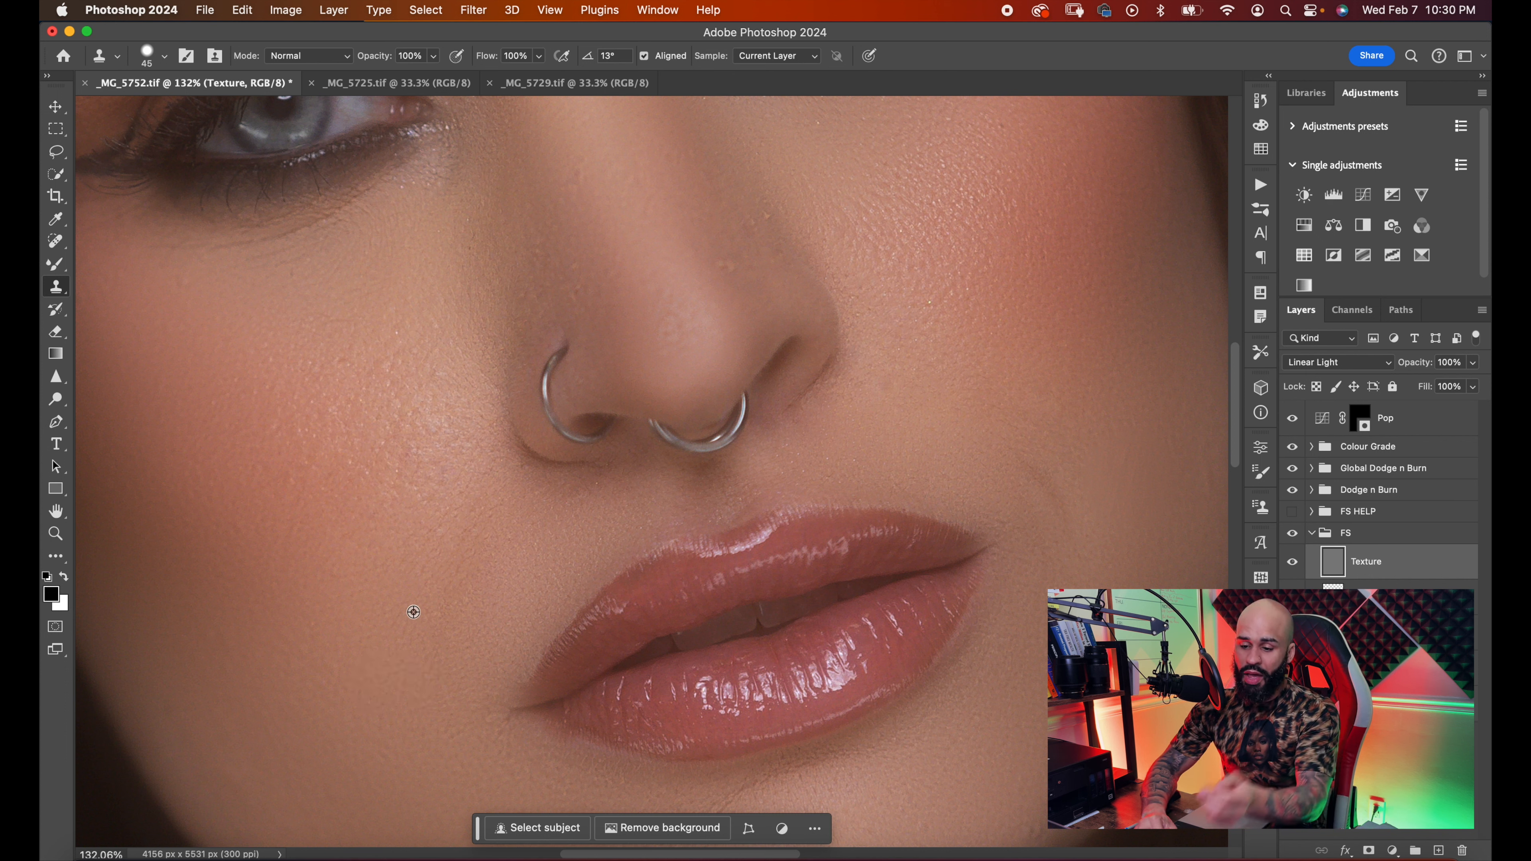
alt+click(381, 586)
drag(413, 556, 377, 551)
alt+click(319, 554)
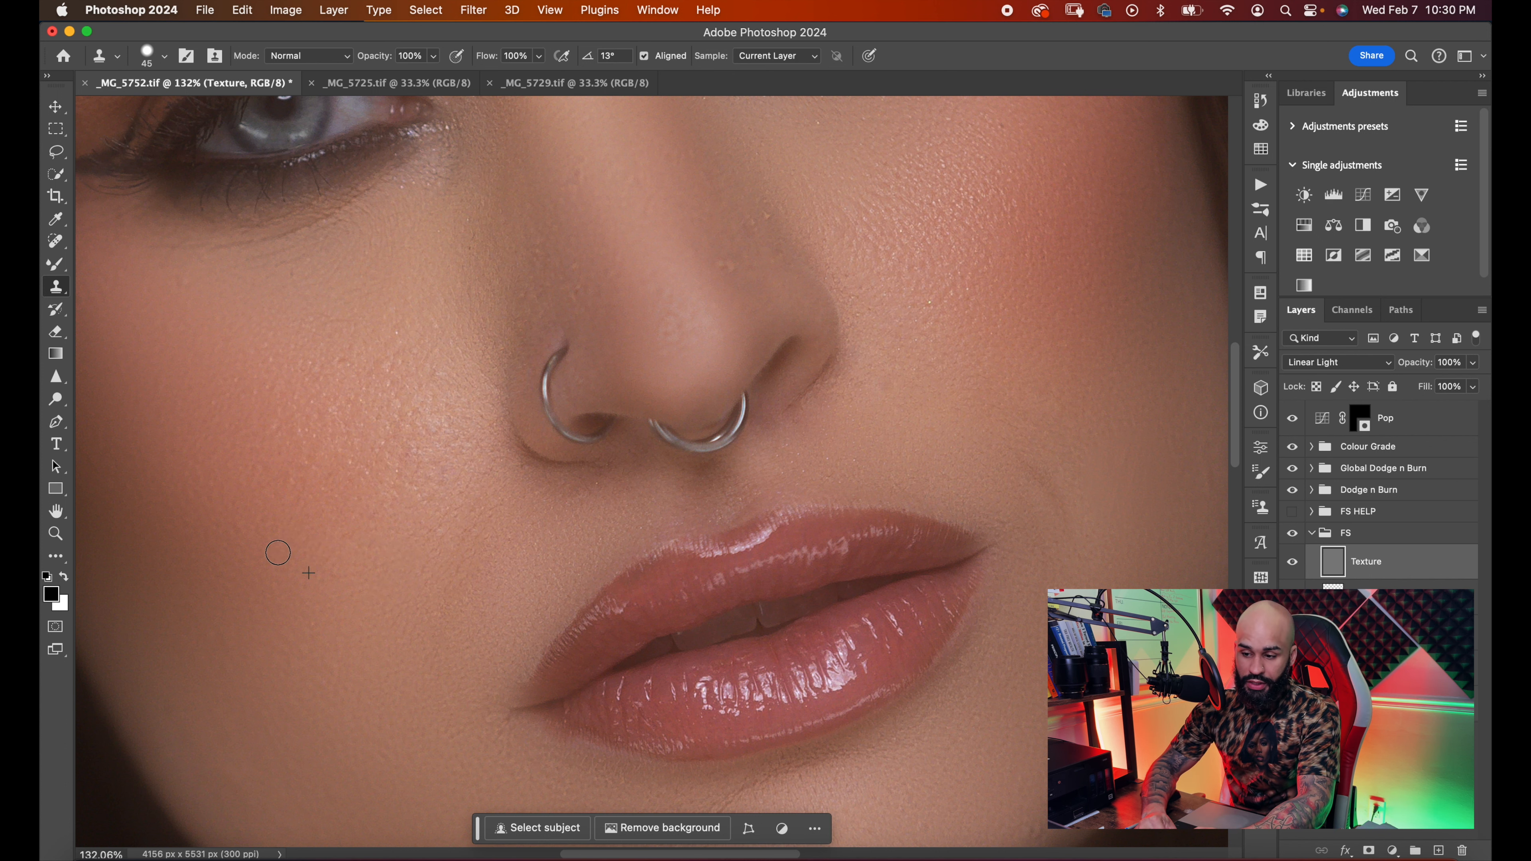
- Reduce the Clone Stamp brush to 25 and clone over the fine lines under the eye on the nose-ring side
scroll(469, 540, up, 3)
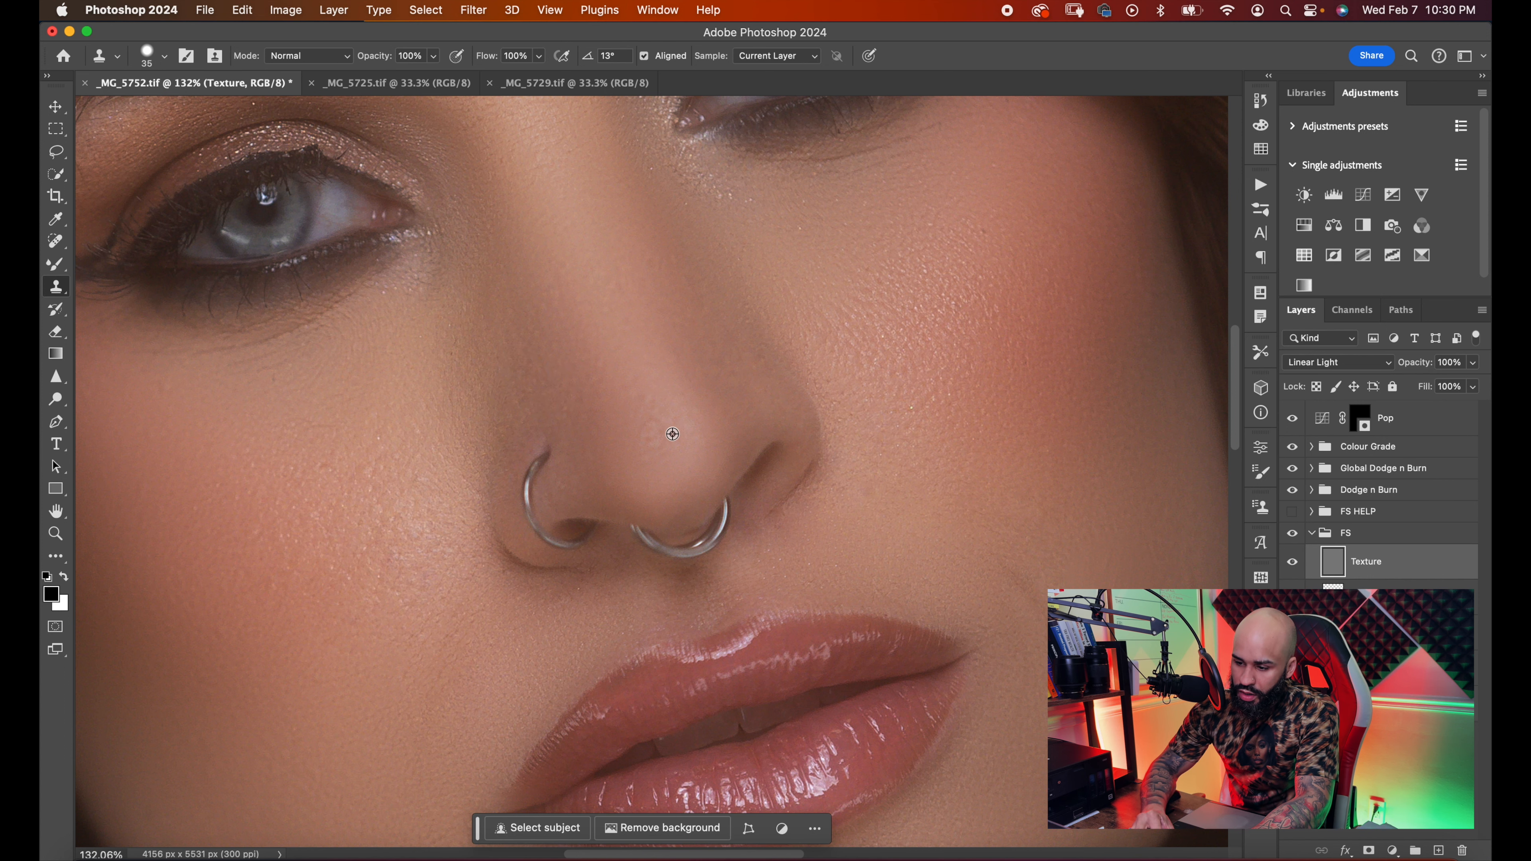
scroll(456, 395, left, 5)
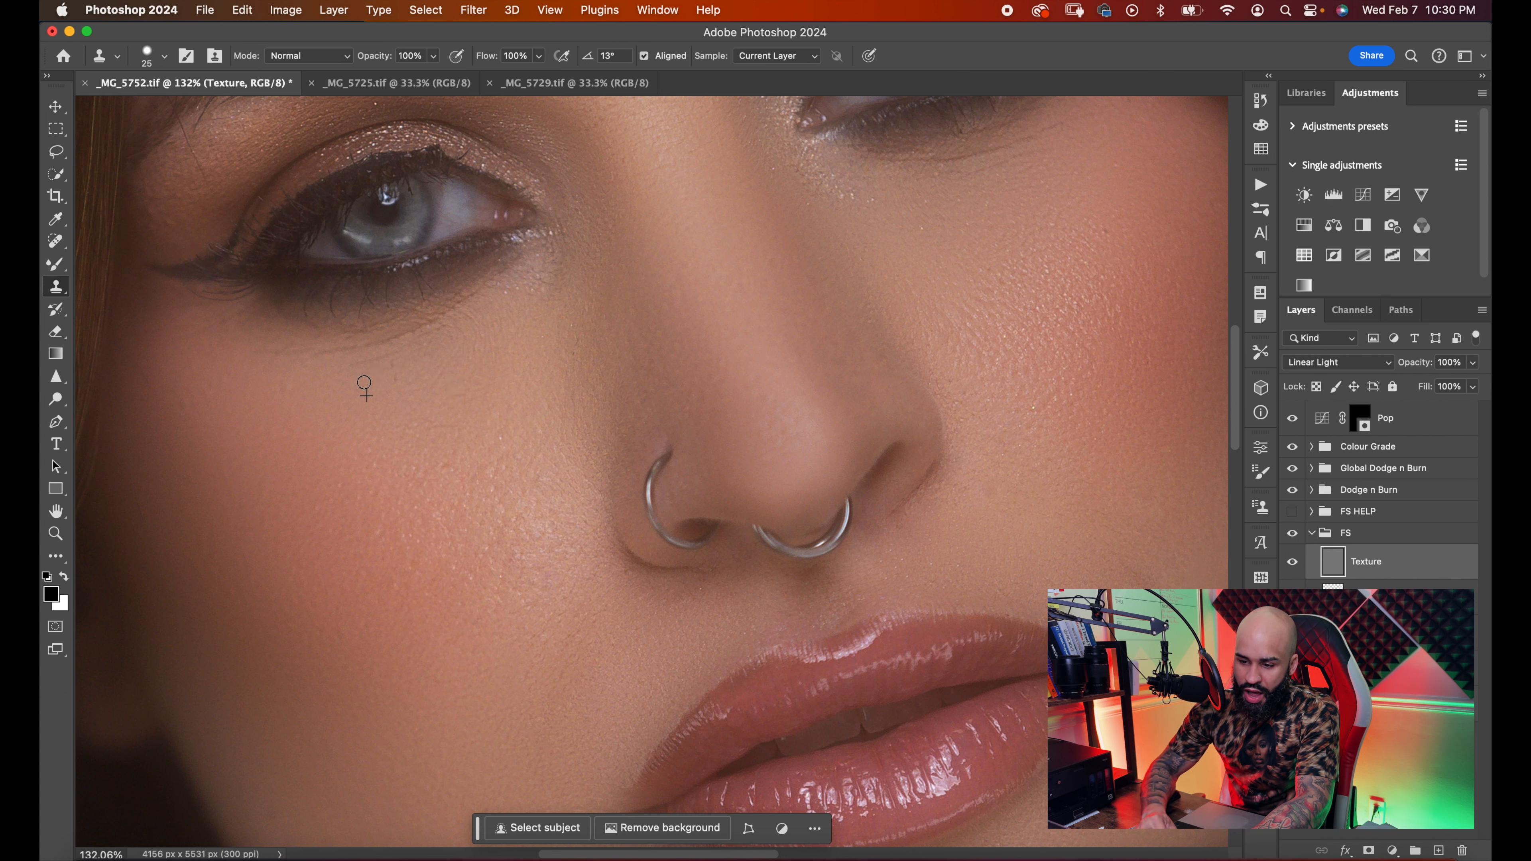
alt+click(395, 351)
drag(398, 336, 348, 371)
alt+click(475, 329)
drag(472, 292, 377, 354)
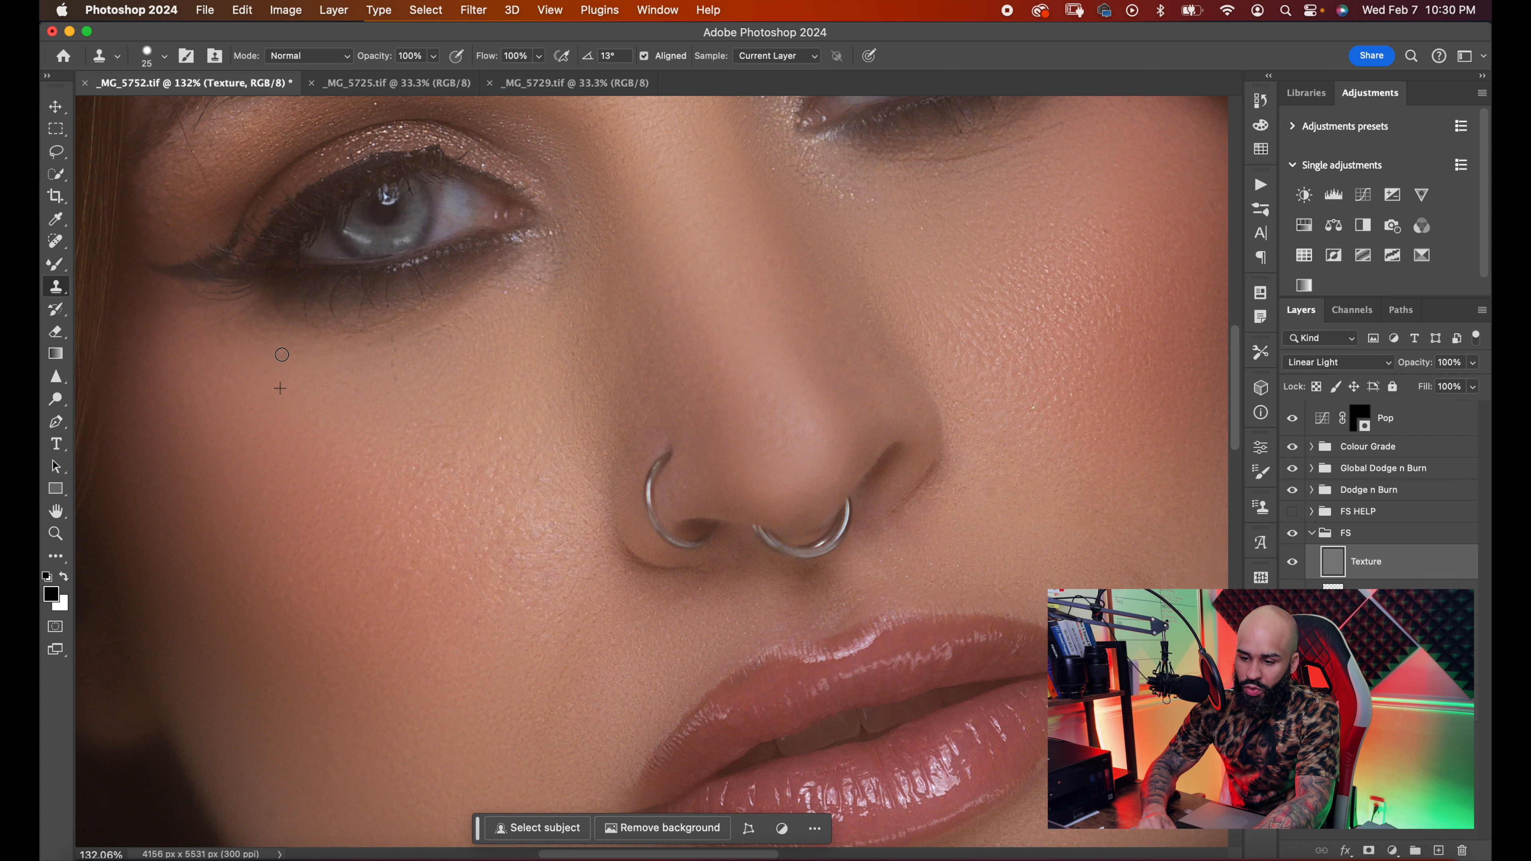
- Enlarge the Clone Stamp brush to 40 and blend the texture between that under-eye area and the upper cheek
alt+click(456, 338)
key(bracketright)
drag(399, 380, 395, 367)
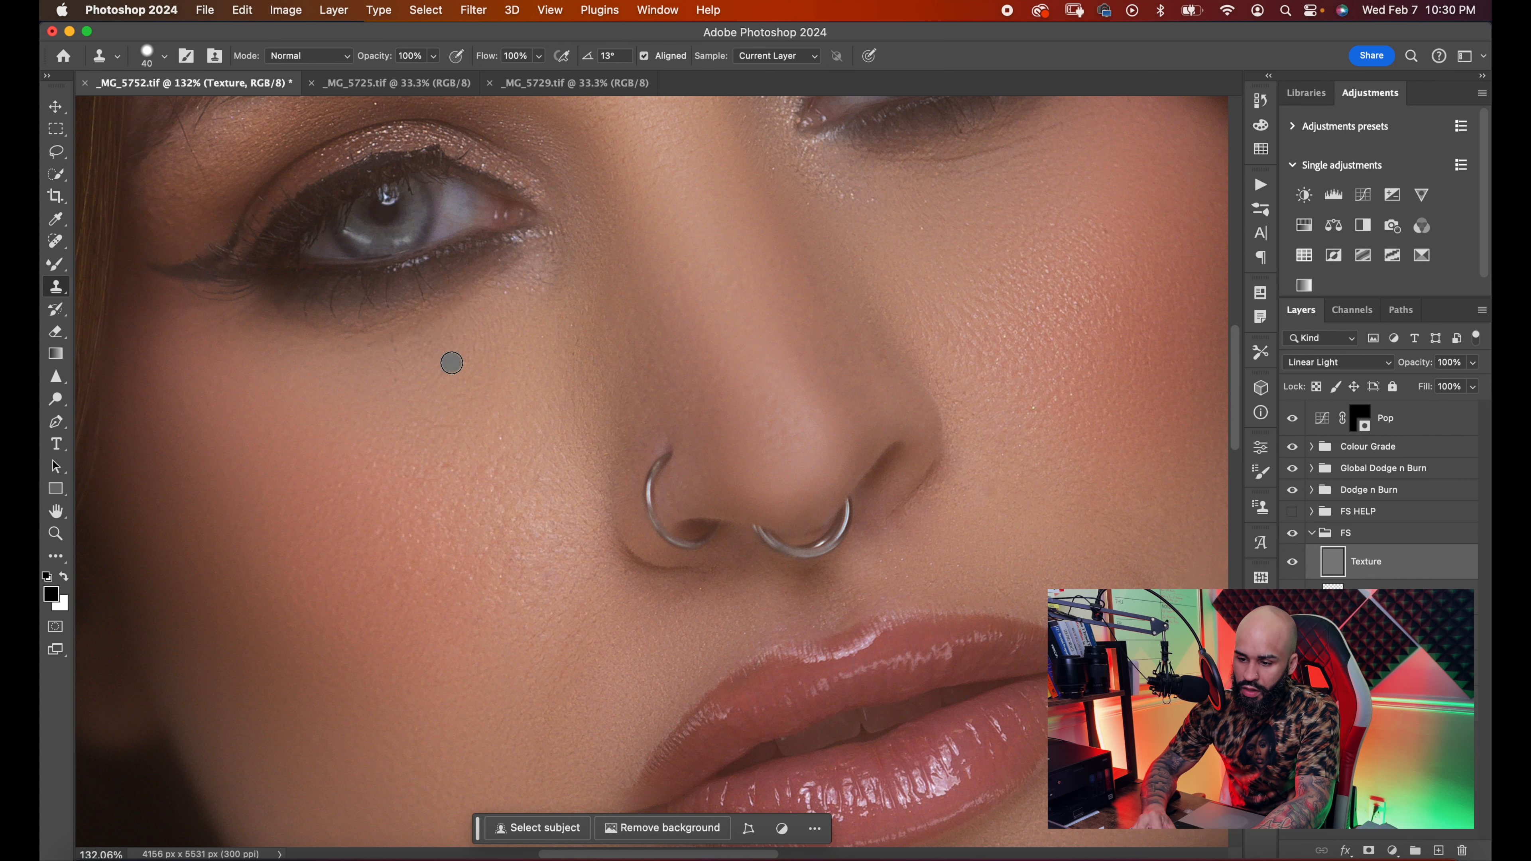
- Reduce the Clone Stamp brush to 35 and clone over the fine lines under the other eye, resampling along the way
scroll(805, 306, right, 4)
scroll(804, 306, up, 3)
key(bracketleft)
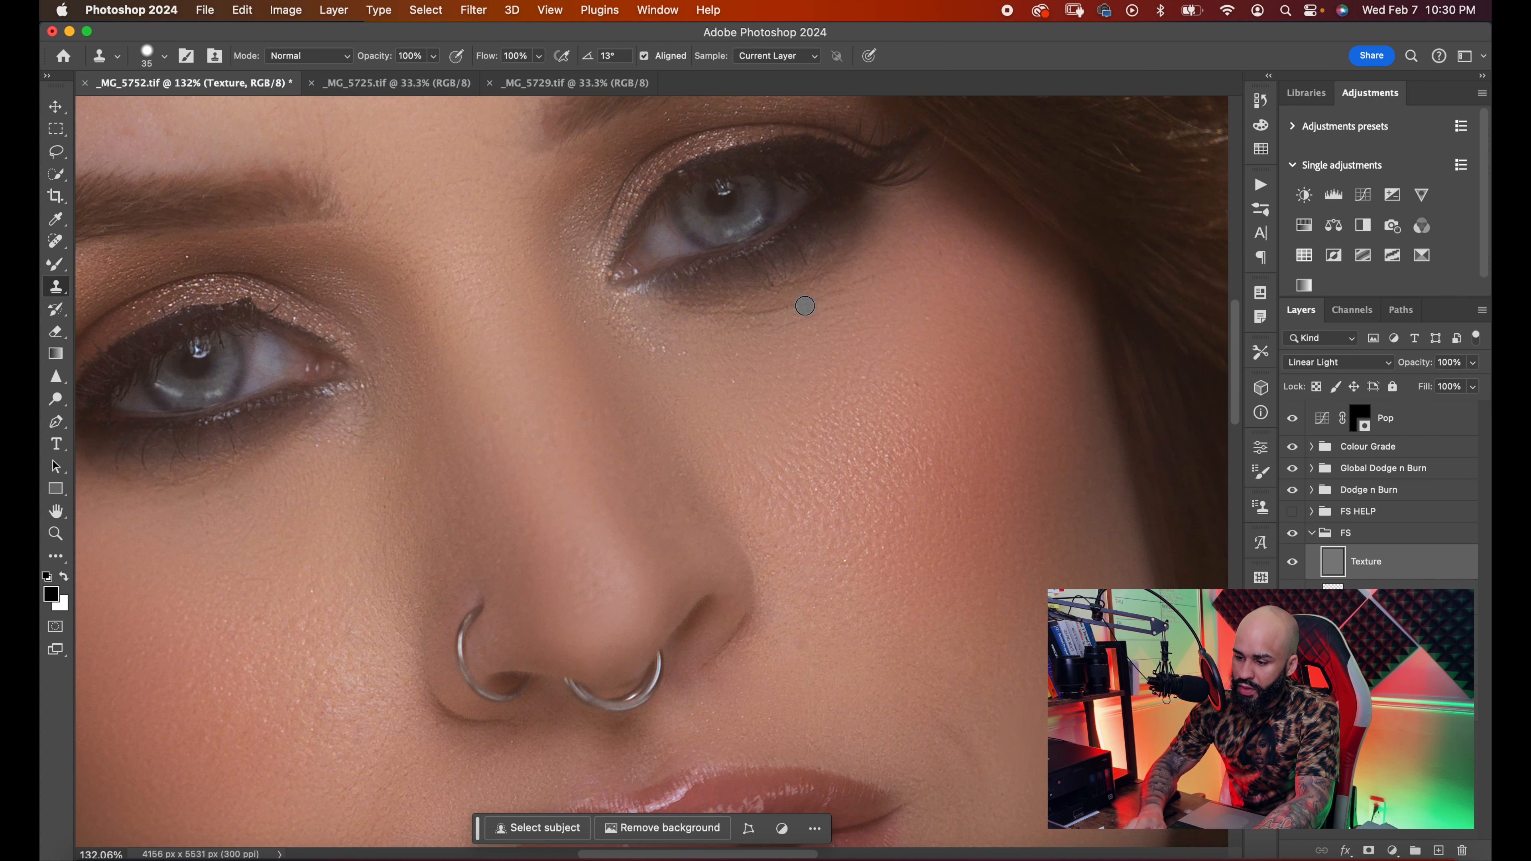
alt+click(805, 346)
mouse_move(821, 322)
mouse_down()
mouse_move(888, 273)
mouse_move(851, 311)
mouse_move(868, 277)
mouse_move(719, 320)
mouse_up()
alt+click(800, 336)
alt+click(781, 336)
alt+click(723, 339)
- Clone clean texture over the uneven skin below the lower lip, reducing the Clone Stamp brush to 30
scroll(718, 381, down, 5)
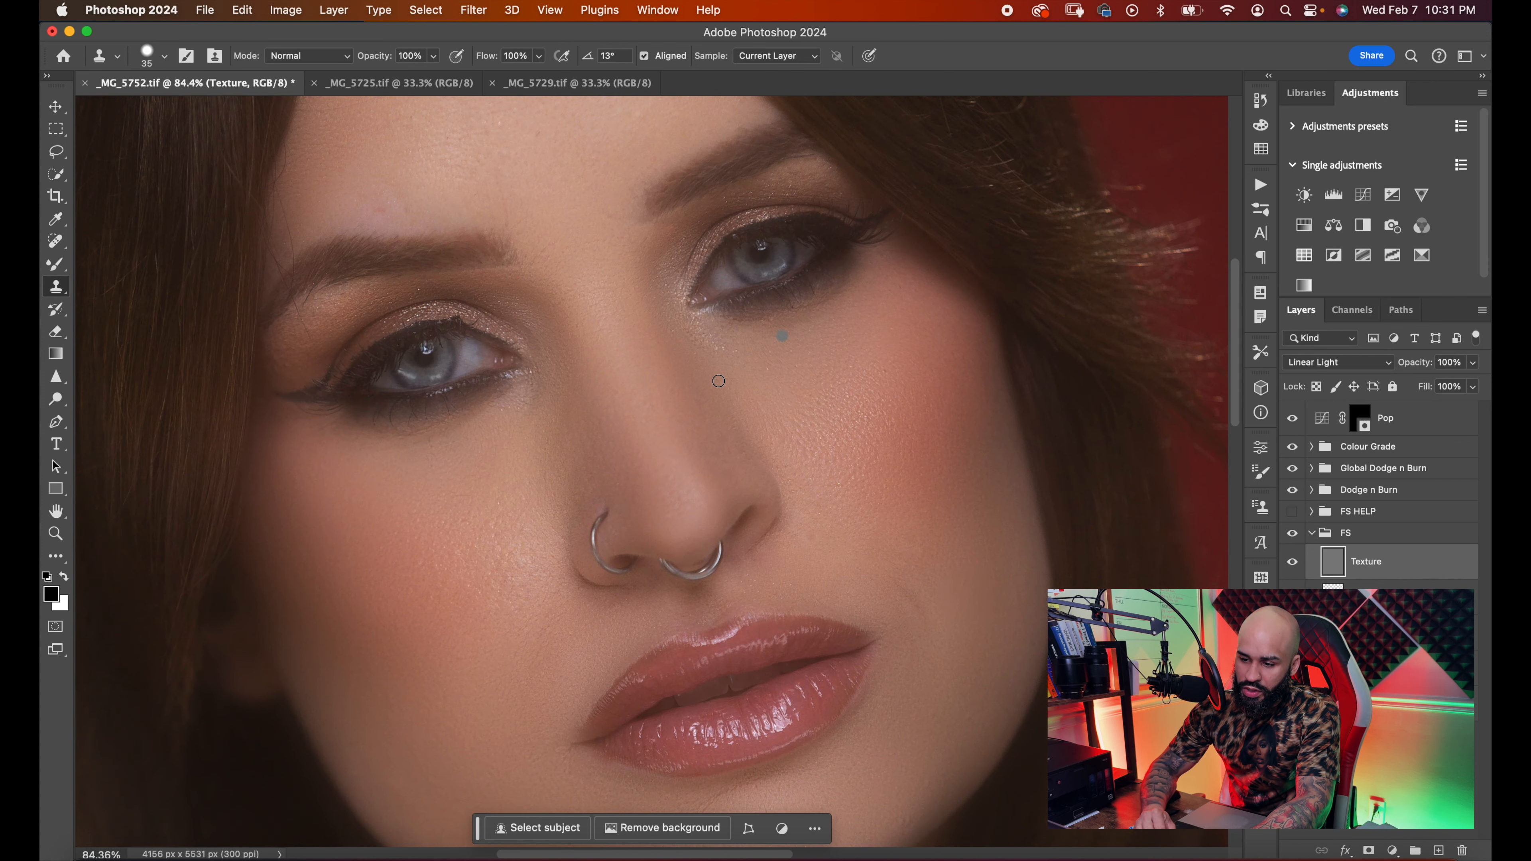
scroll(718, 380, down, 5)
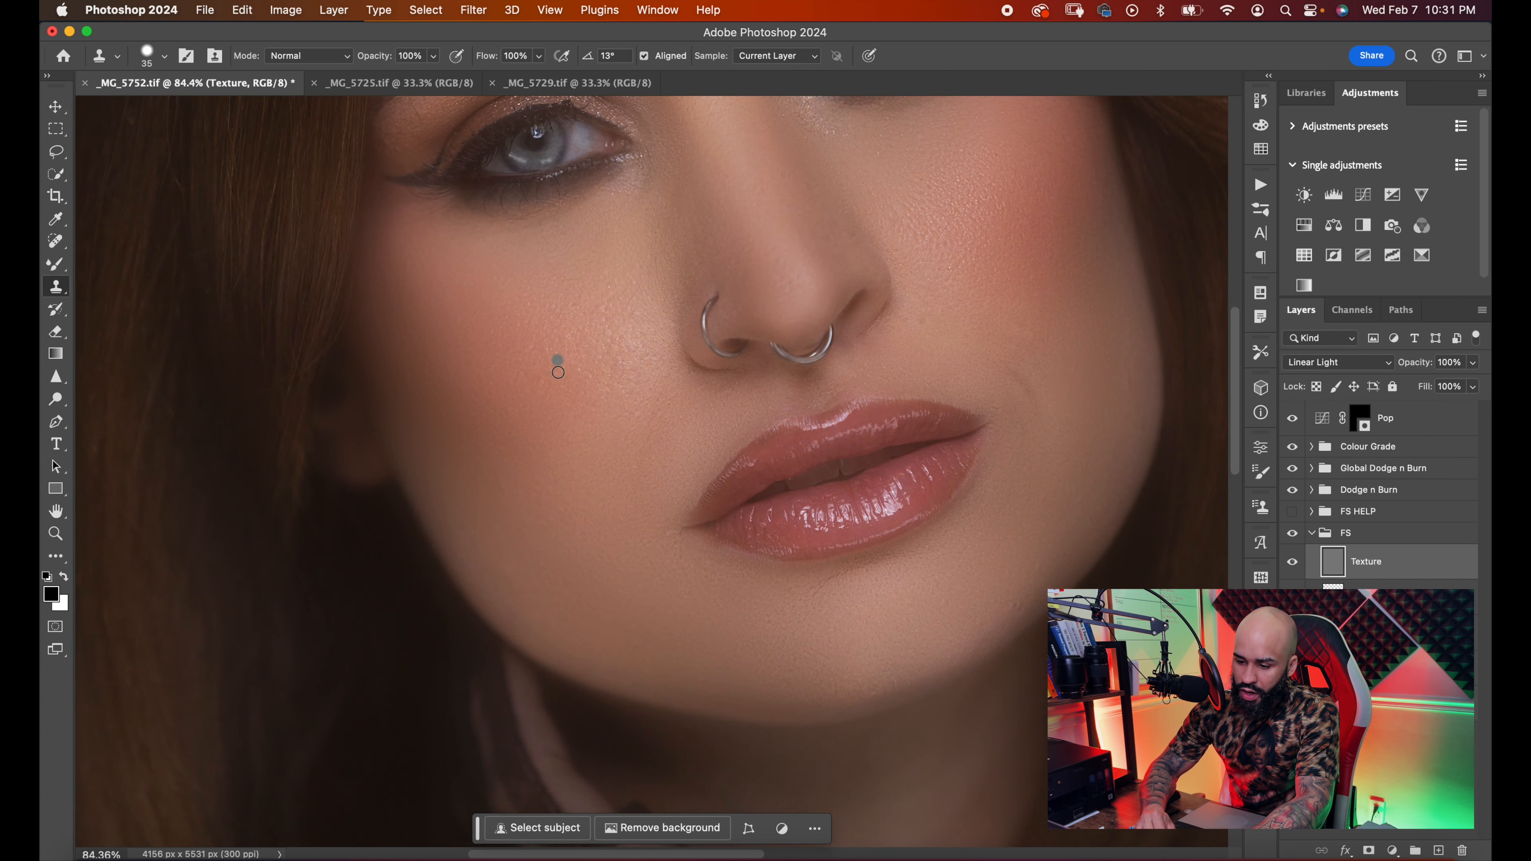
scroll(623, 433, up, 2)
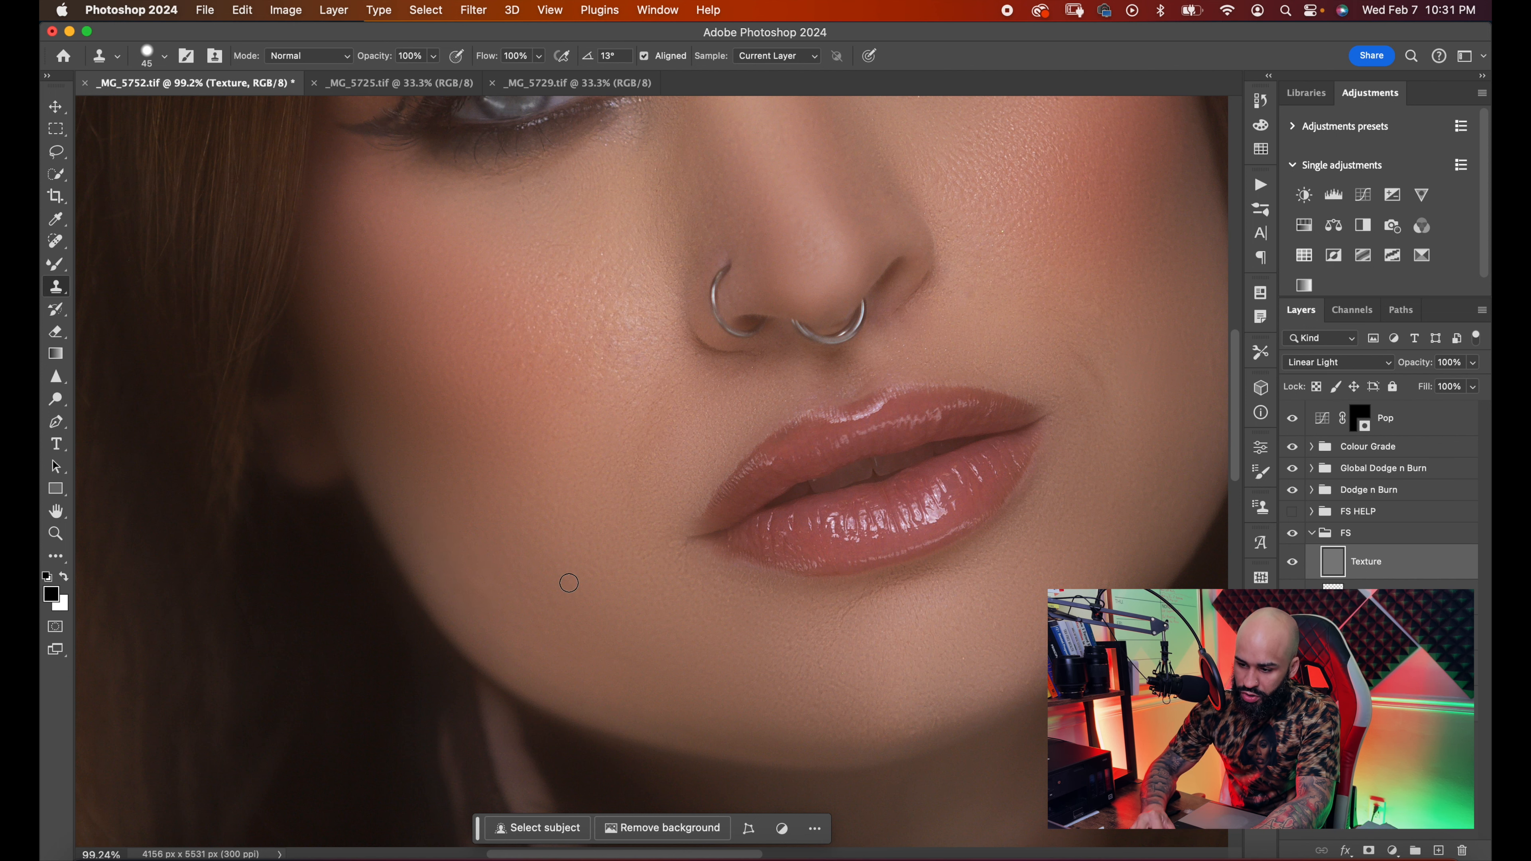
scroll(569, 583, down, 4)
scroll(569, 583, right, 3)
scroll(569, 582, right, 4)
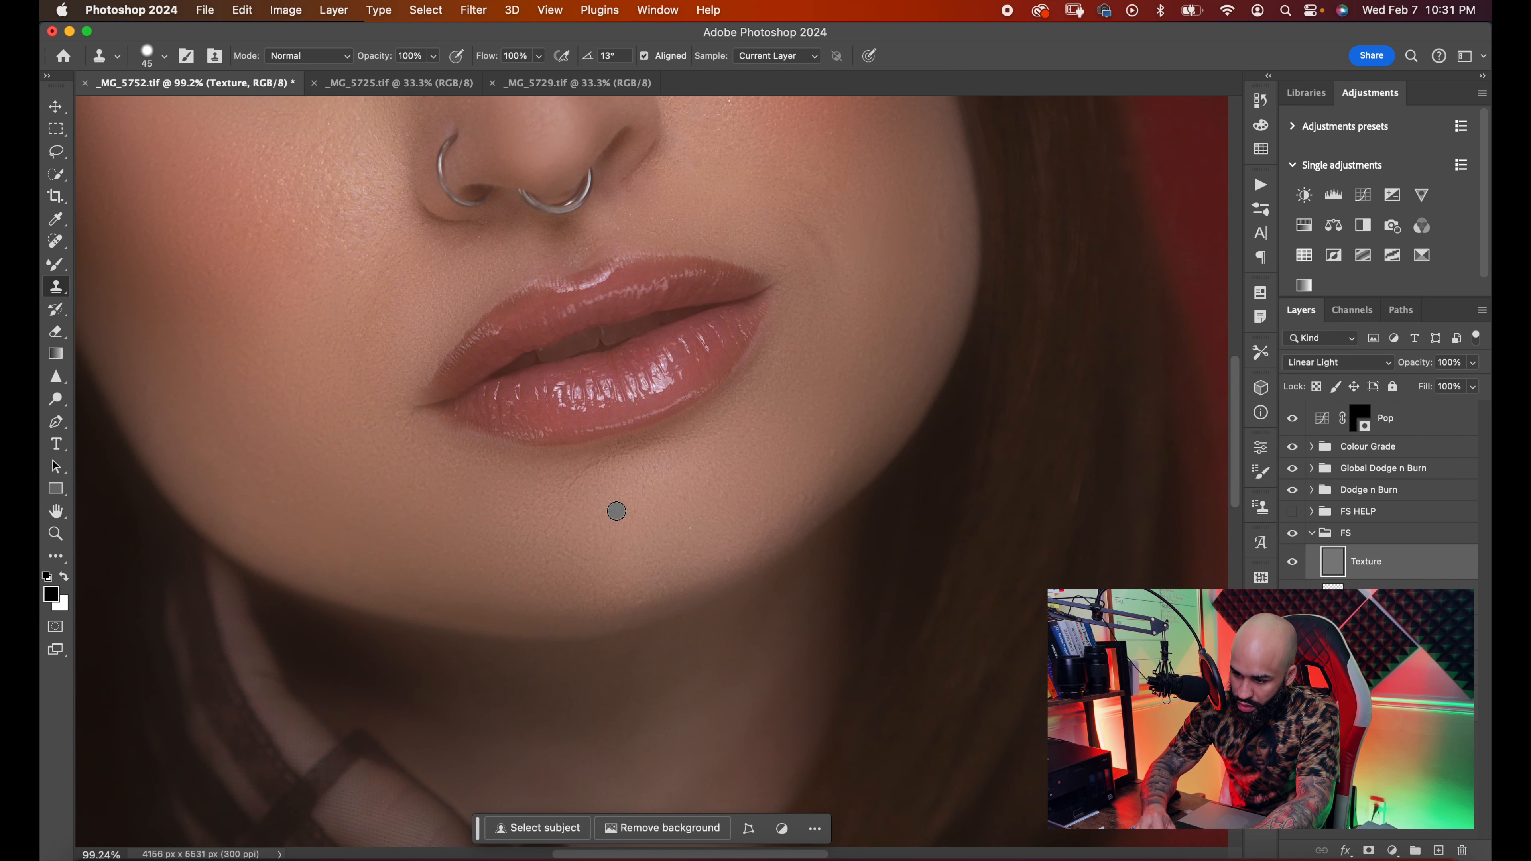
key(bracketleft)
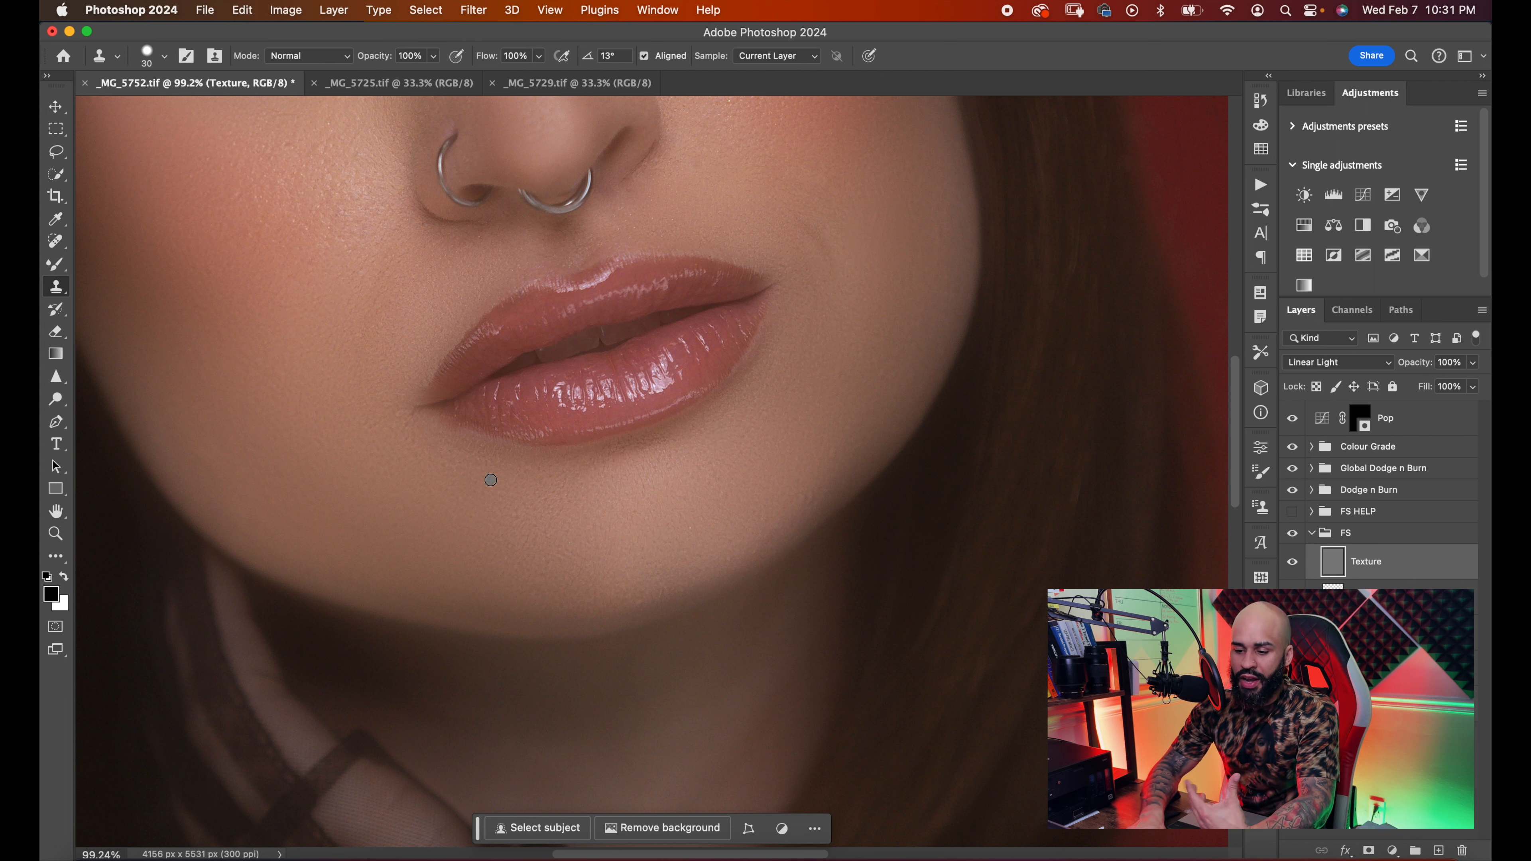
- Enlarge the Clone Stamp brush to 35 and clone over the texture between the septum ring and the upper lip, resampling nearby skin
key(bracketright)
scroll(491, 480, up, 3)
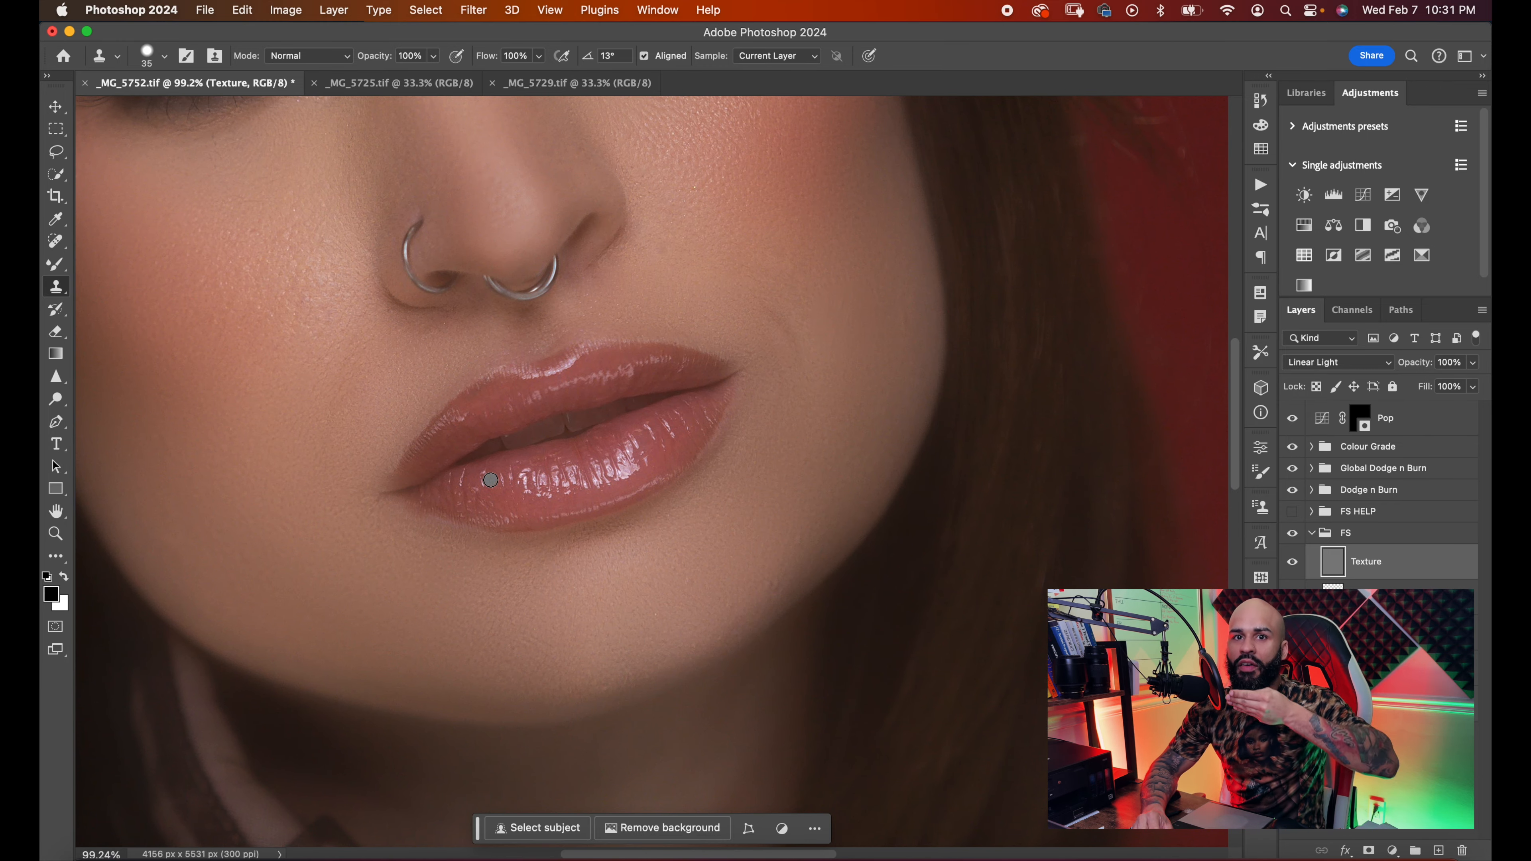
scroll(491, 480, up, 2)
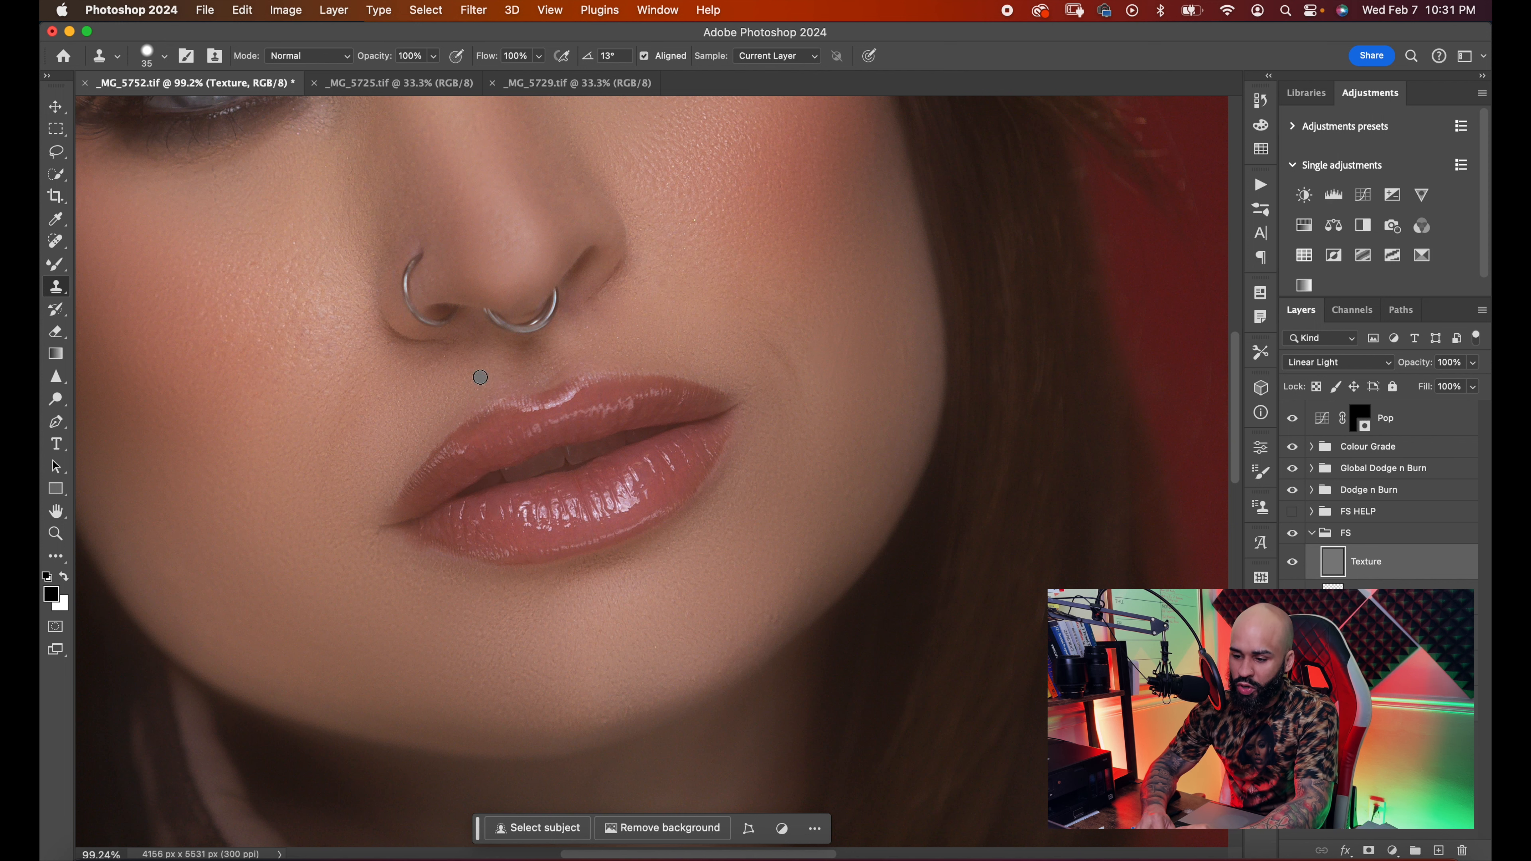
alt+click(529, 369)
click(525, 356)
alt+click(522, 365)
drag(517, 356, 513, 350)
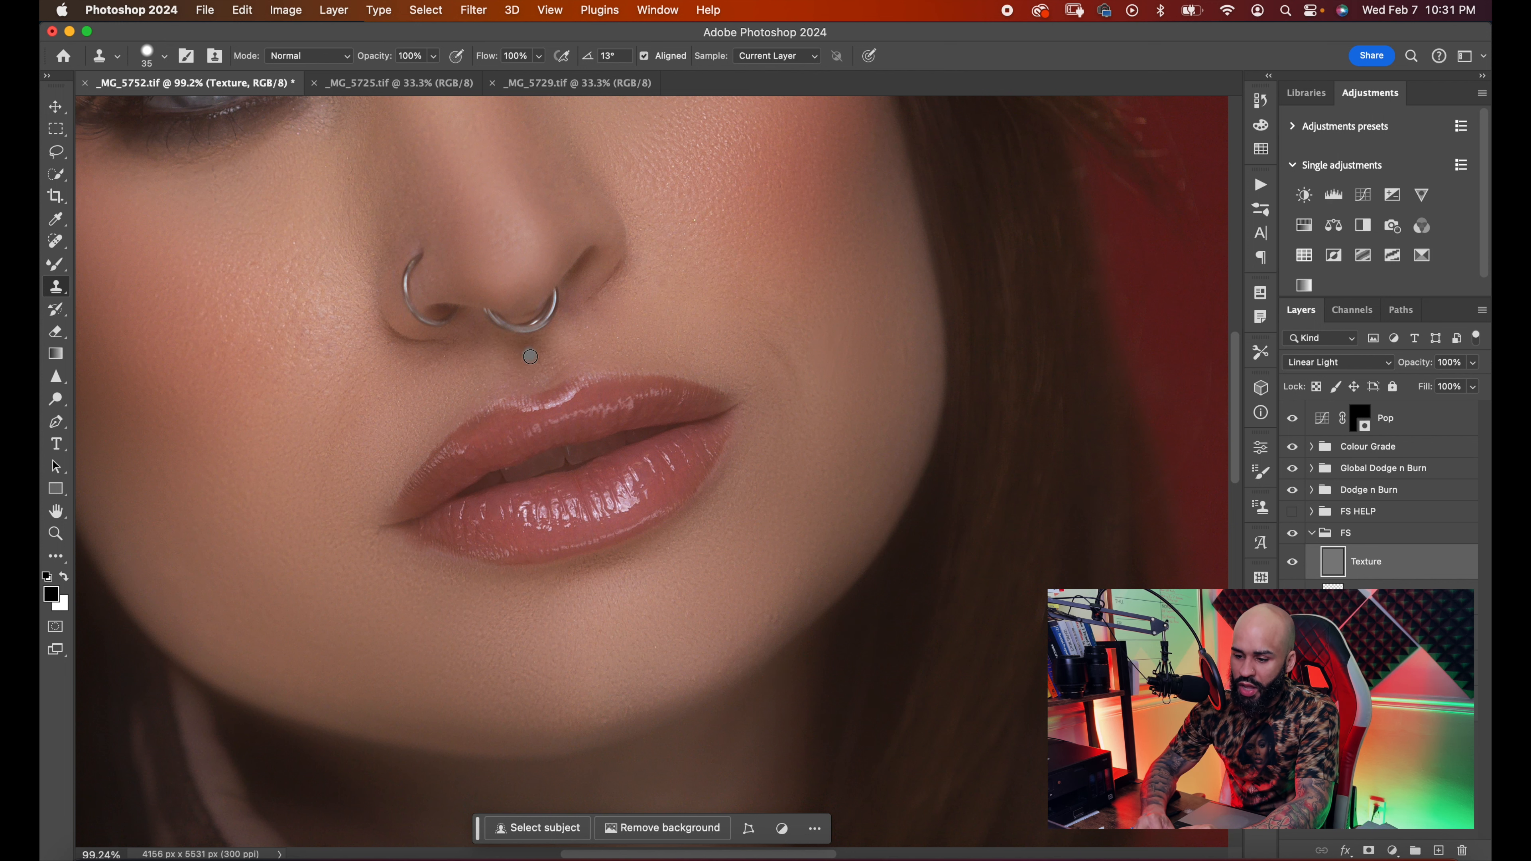
- Try the Clone Stamp at size 45 on the cheek beside the mouth and undo the last stroke
scroll(614, 317, up, 3)
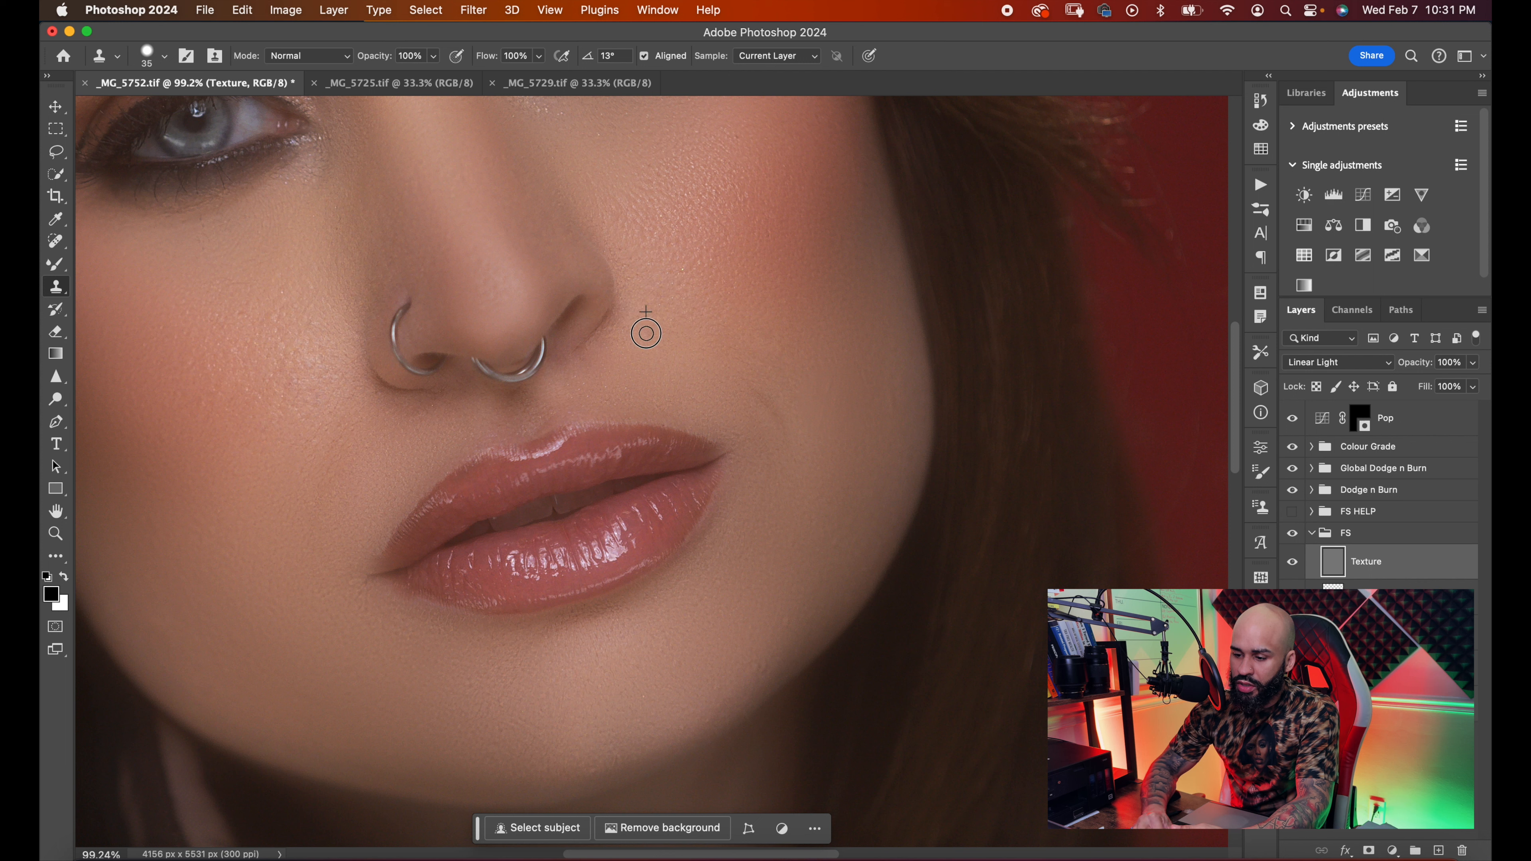
key(bracketright)
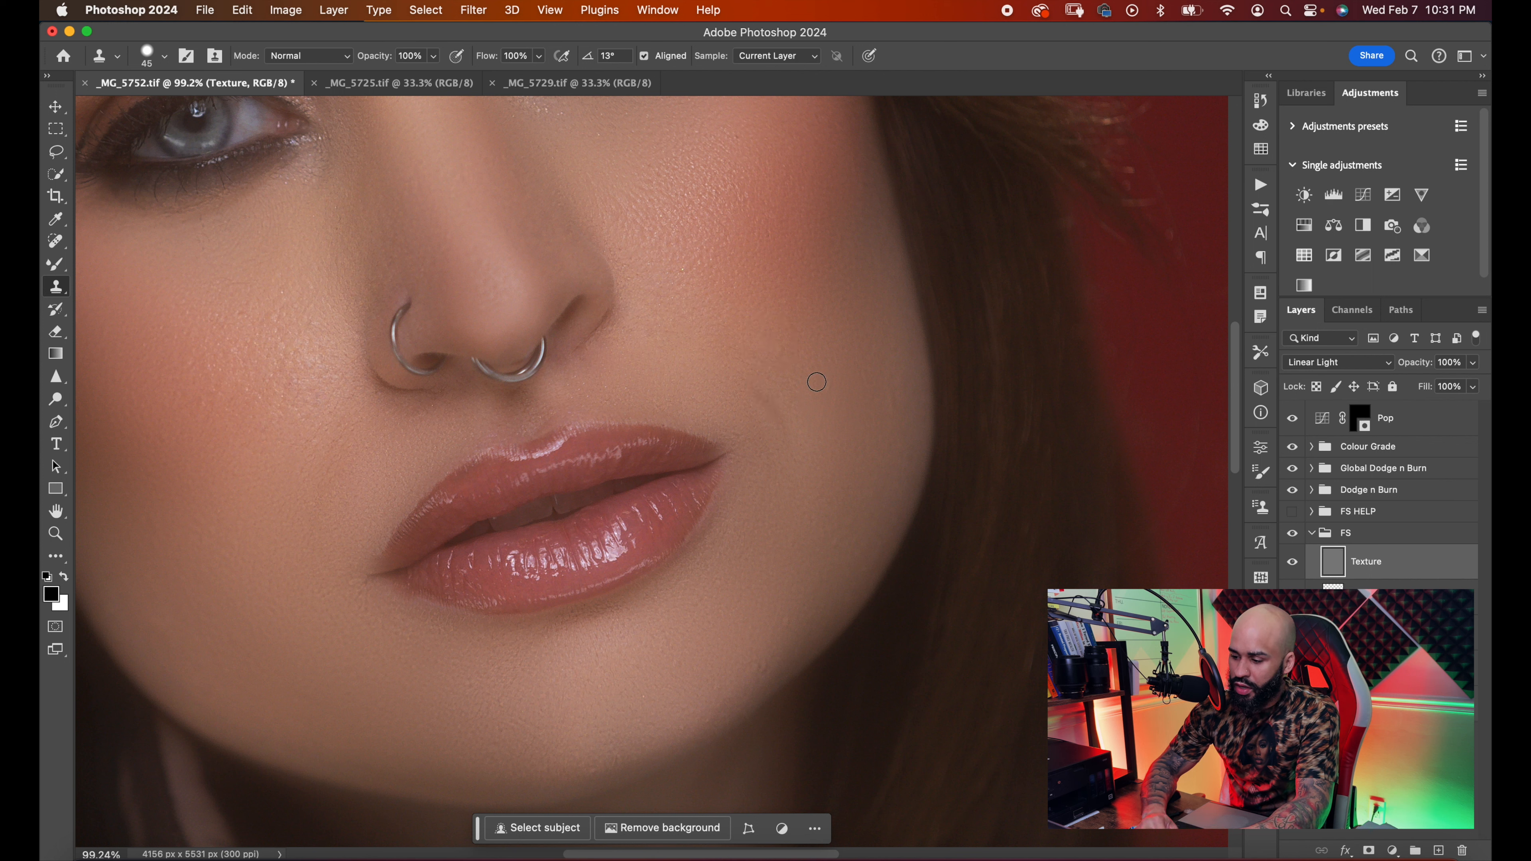
key(super+z)
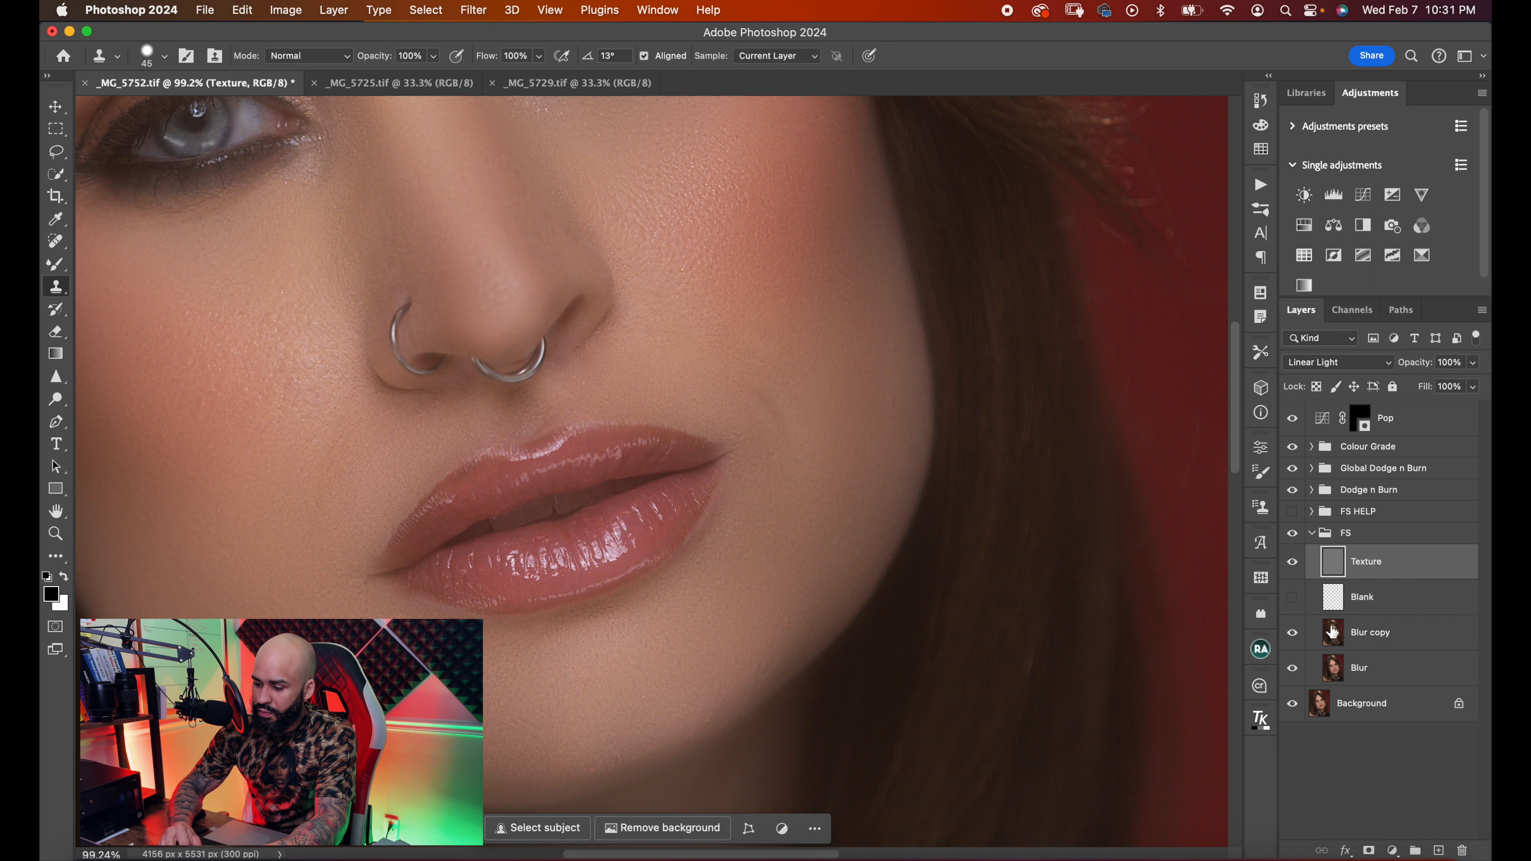
- Select the Blur copy layer and smooth the crease beside the mouth corner using the Mixer Brush at about 90 to 100
click(1330, 628)
key(b)
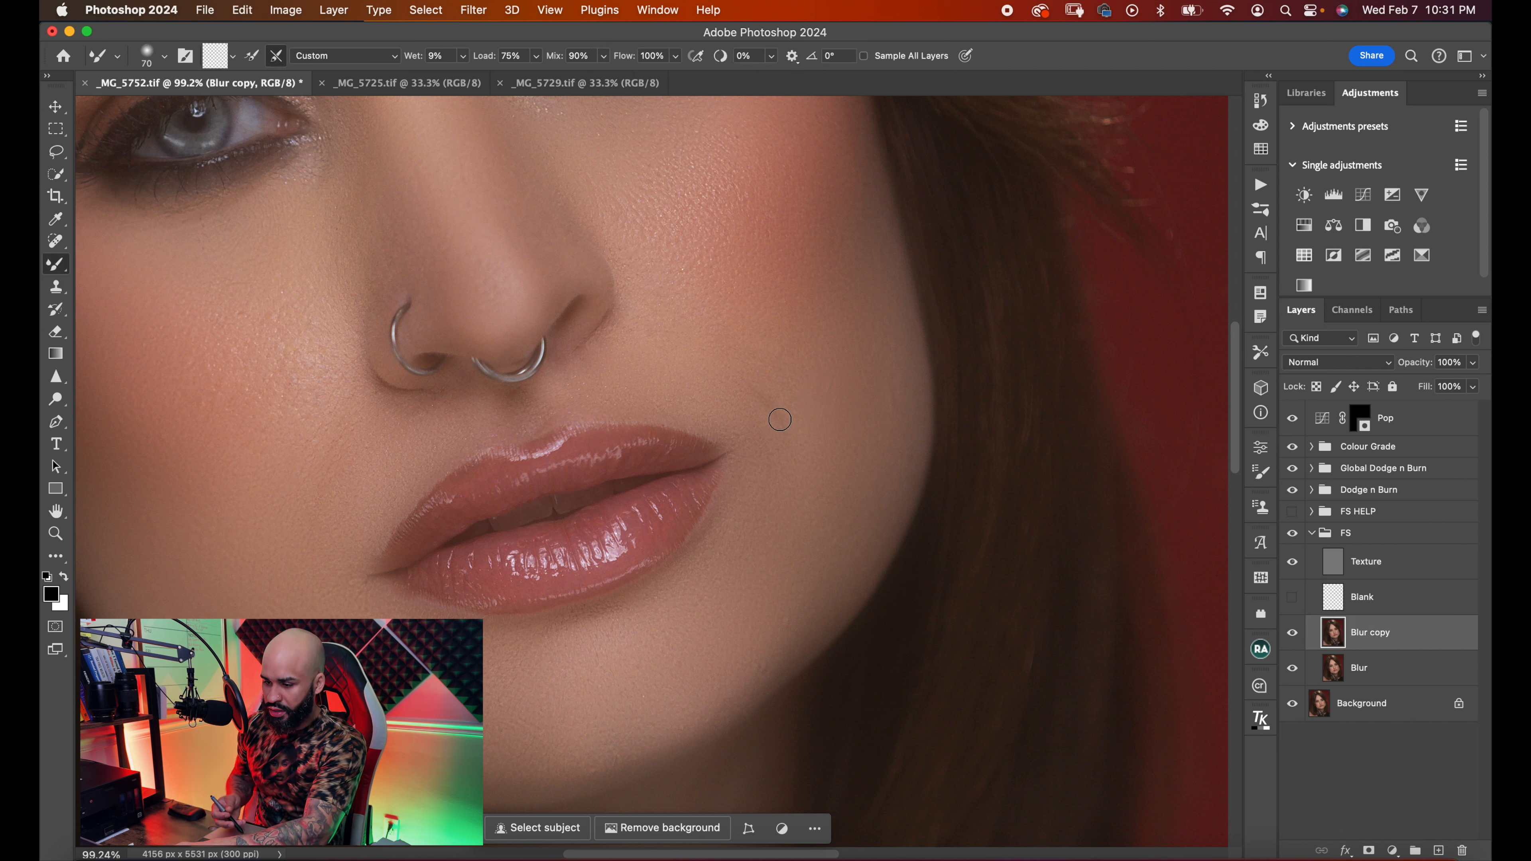
key(bracketleft)
key(bracketleft)
key(bracketright)
key(bracketright)
key(bracketright)
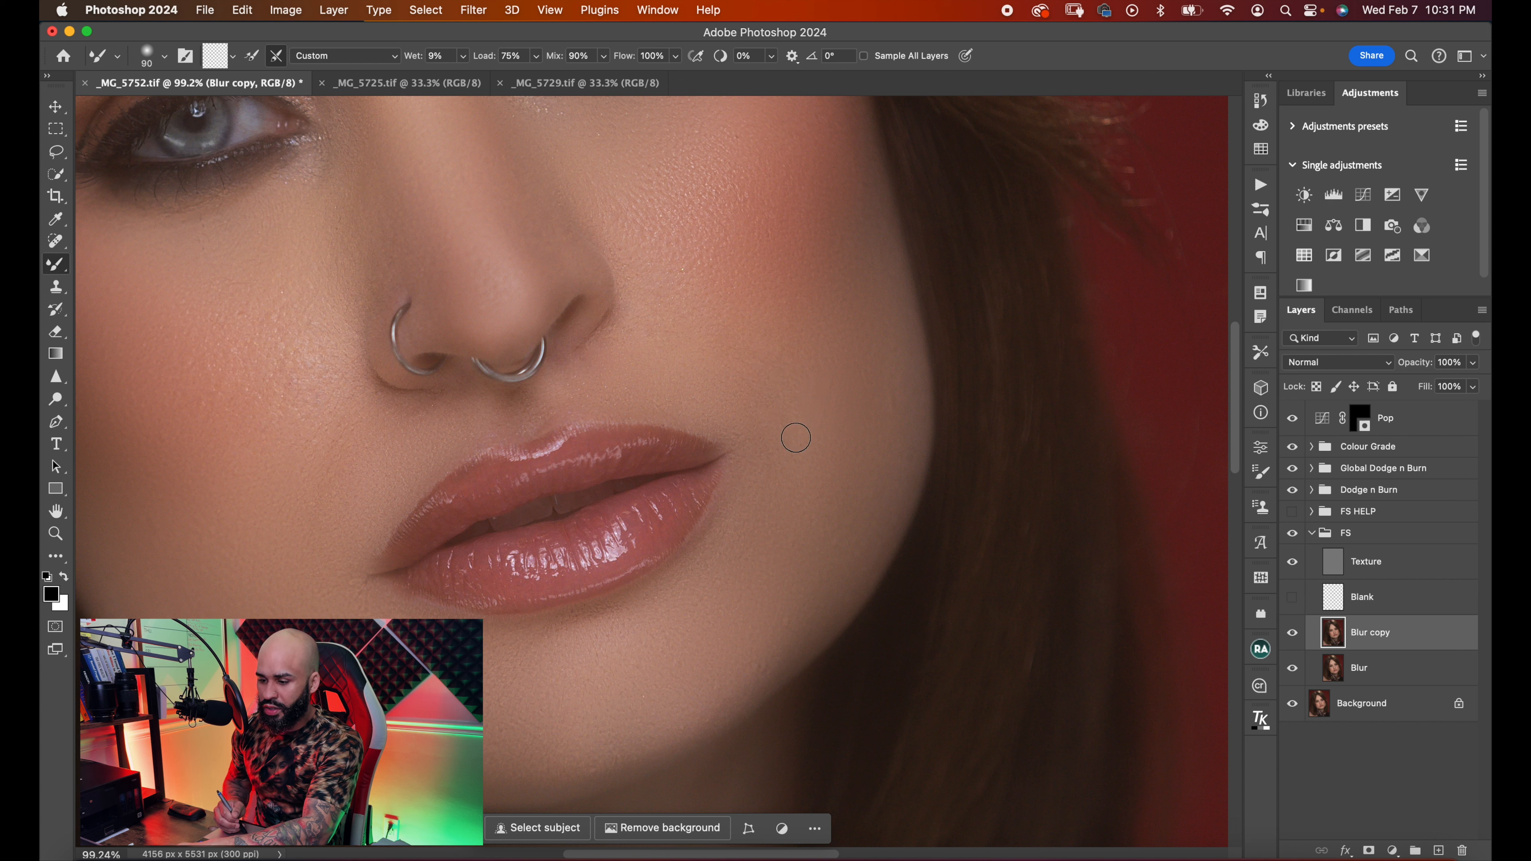
key(bracketleft)
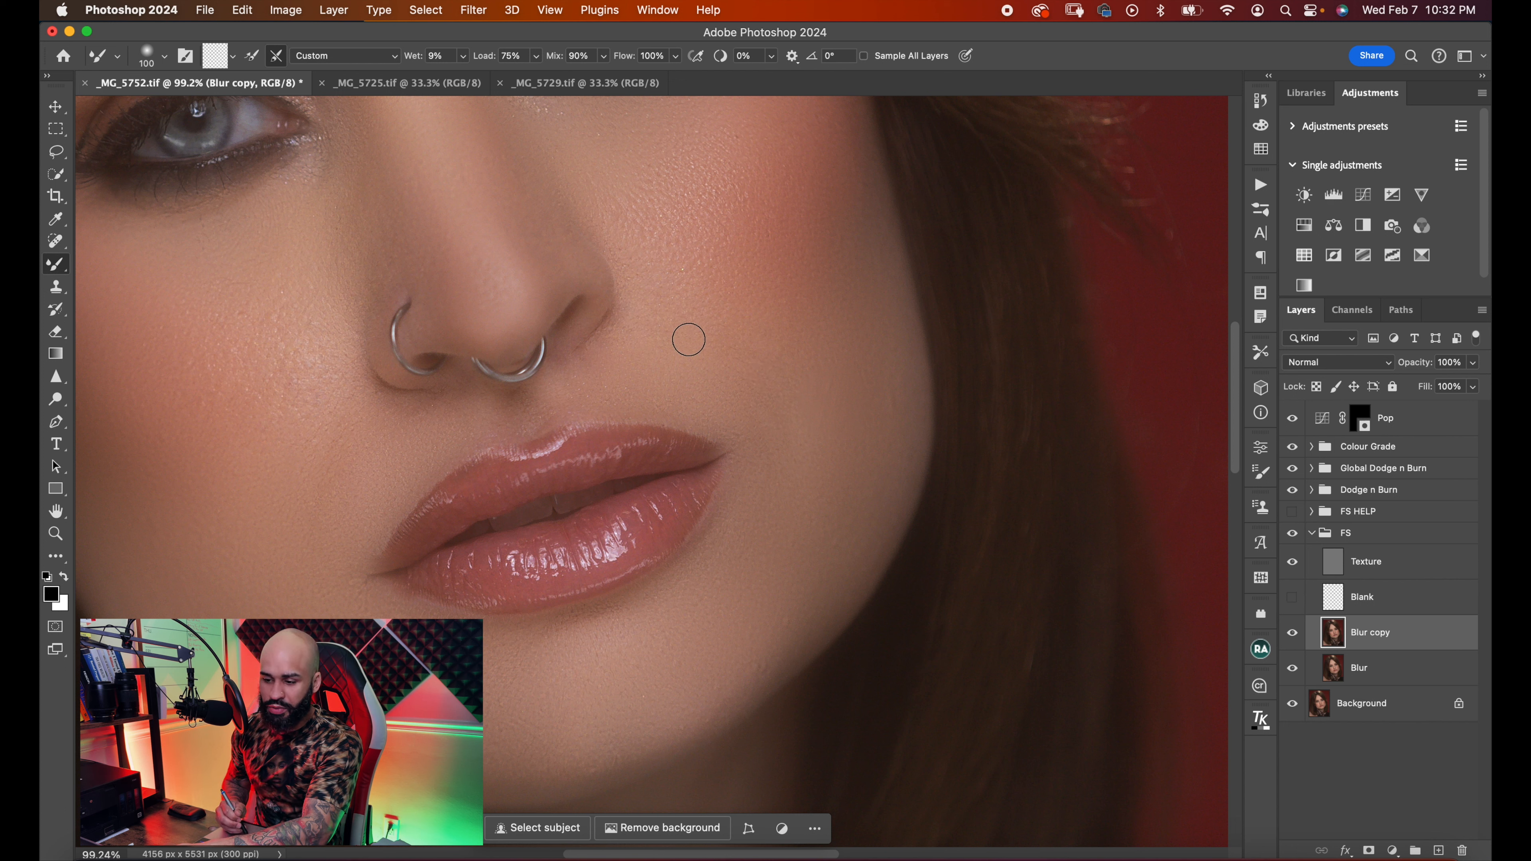
- Enlarge the Mixer Brush to 250 and blend the tones of the lower cheek beside the mouth
key(bracketright)
key(bracketright)
key(bracketright)
key(bracketright)
key(bracketright)
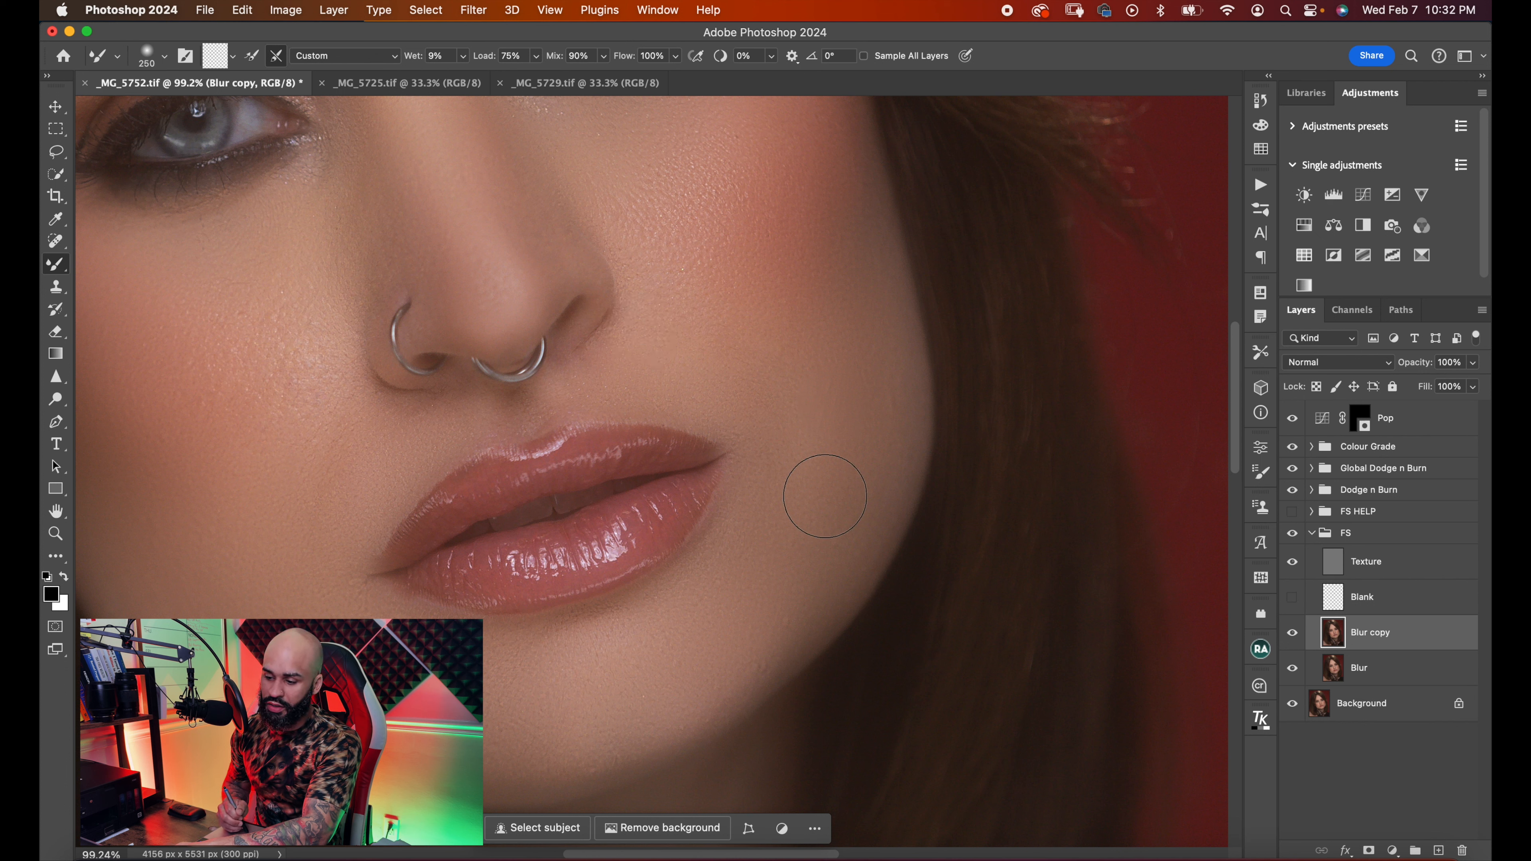
- Reduce the Mixer Brush to 150 and blend the crease between the cheek and the mouth on the nose-ring side
key(bracketleft)
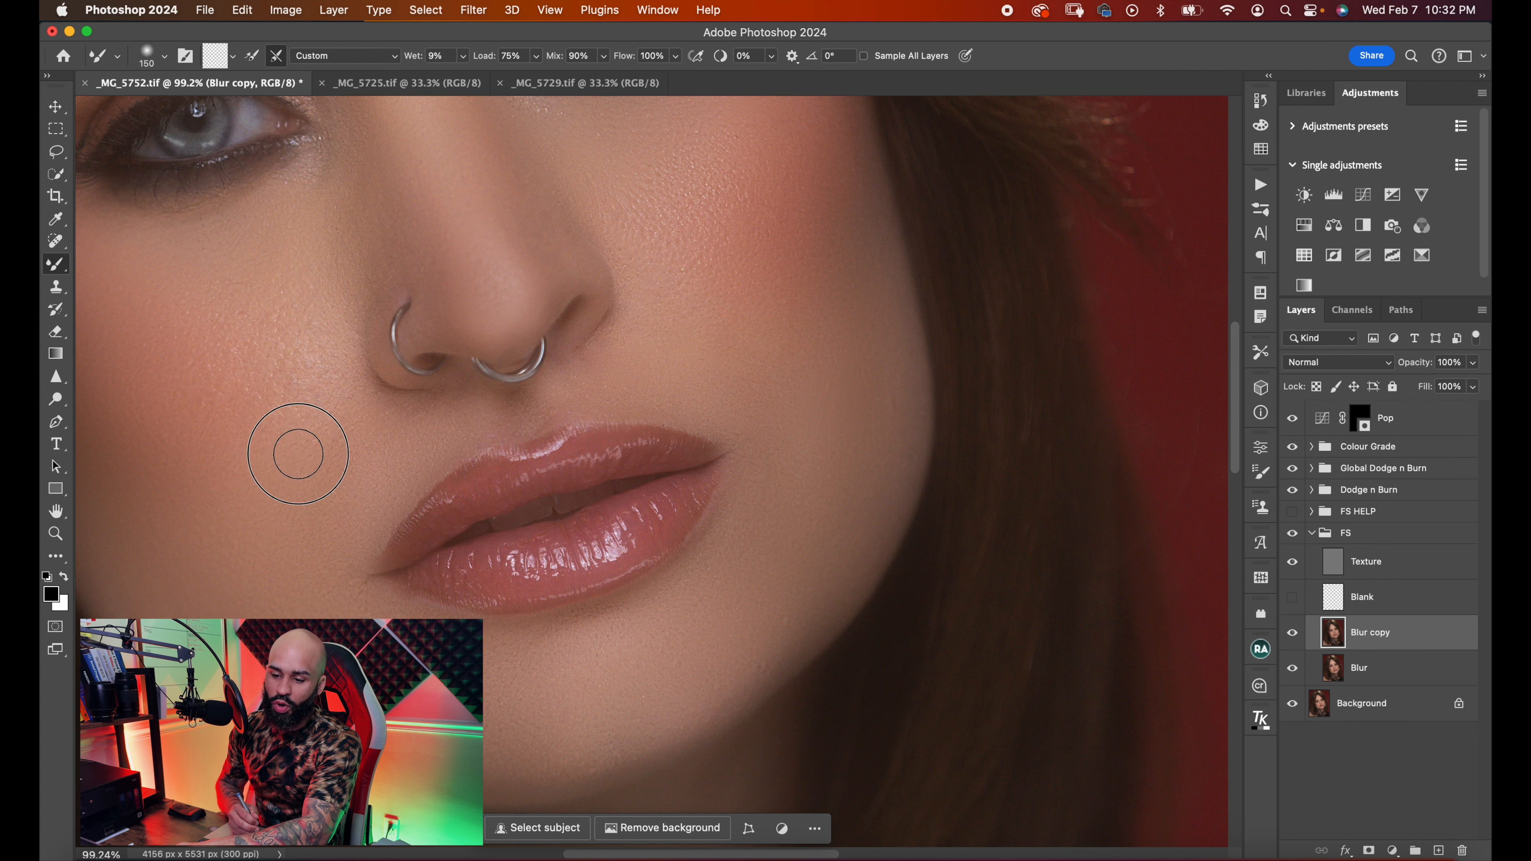
mouse_move(331, 425)
mouse_down()
mouse_move(296, 493)
mouse_move(320, 481)
mouse_up()
drag(303, 499, 378, 541)
drag(376, 449, 383, 445)
drag(451, 533, 440, 477)
- Reduce the Mixer Brush to 80 and blend the tones between the ringed nostril and the upper lip
key(bracketleft)
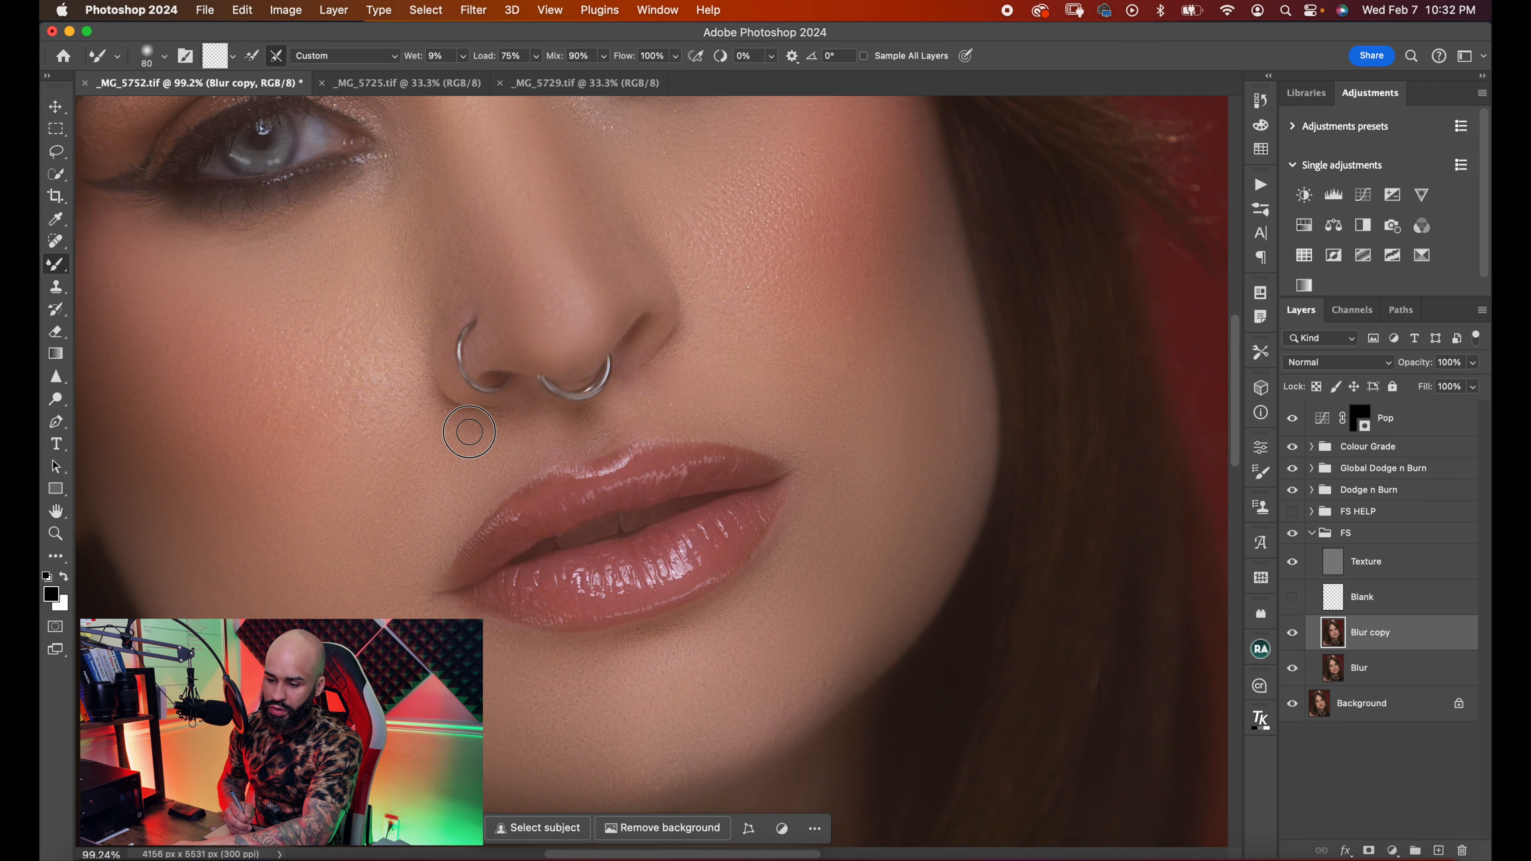
key(bracketleft)
key(bracketleft)
key(bracketleft)
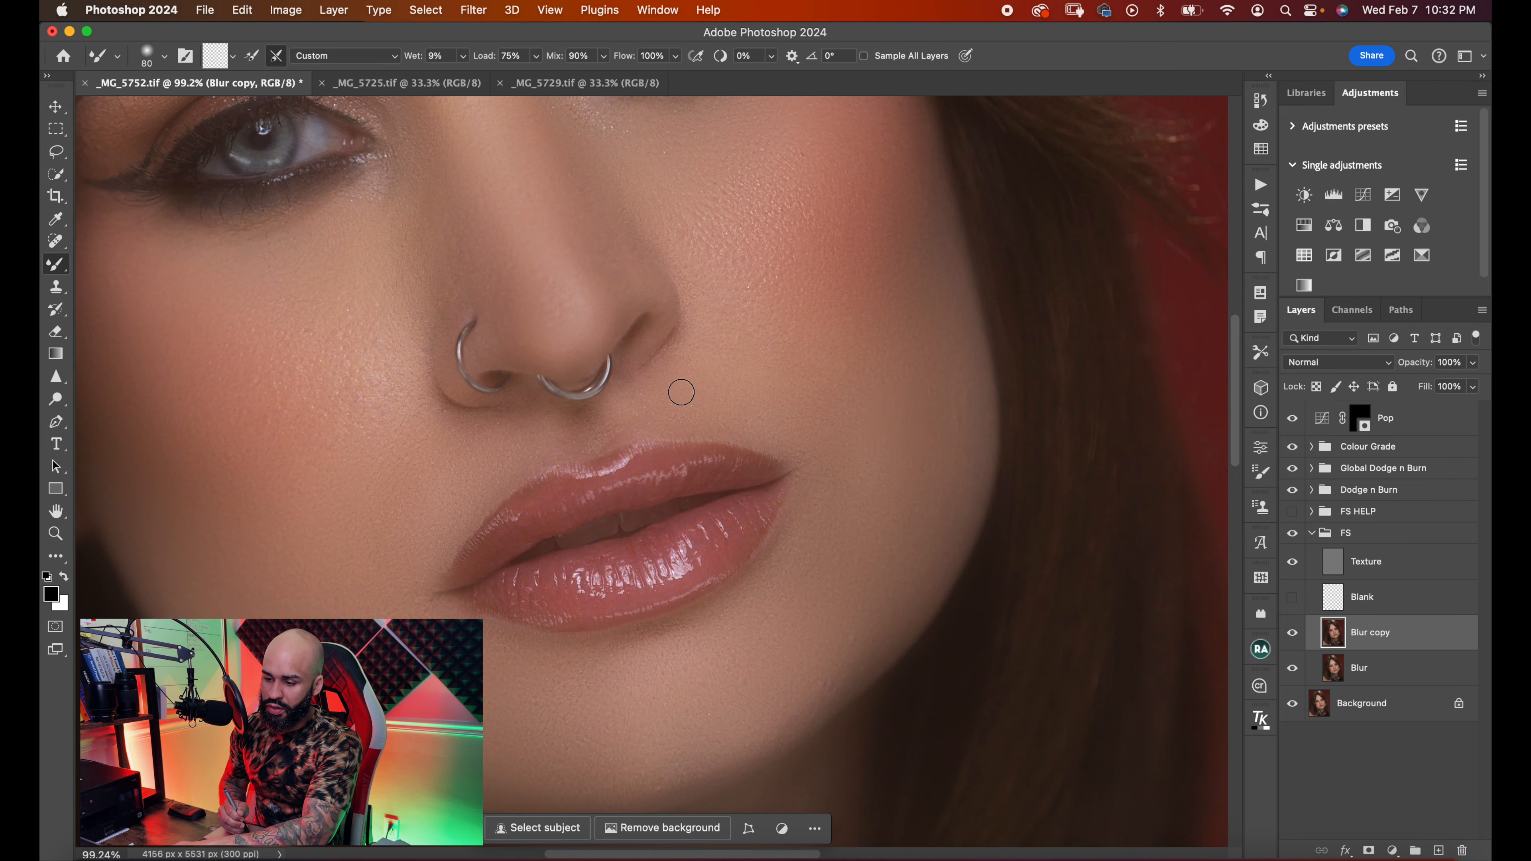
- Blend the tones between the other nostril and the upper lip, varying the Mixer Brush between 60 and 80
key(bracketleft)
key(bracketleft)
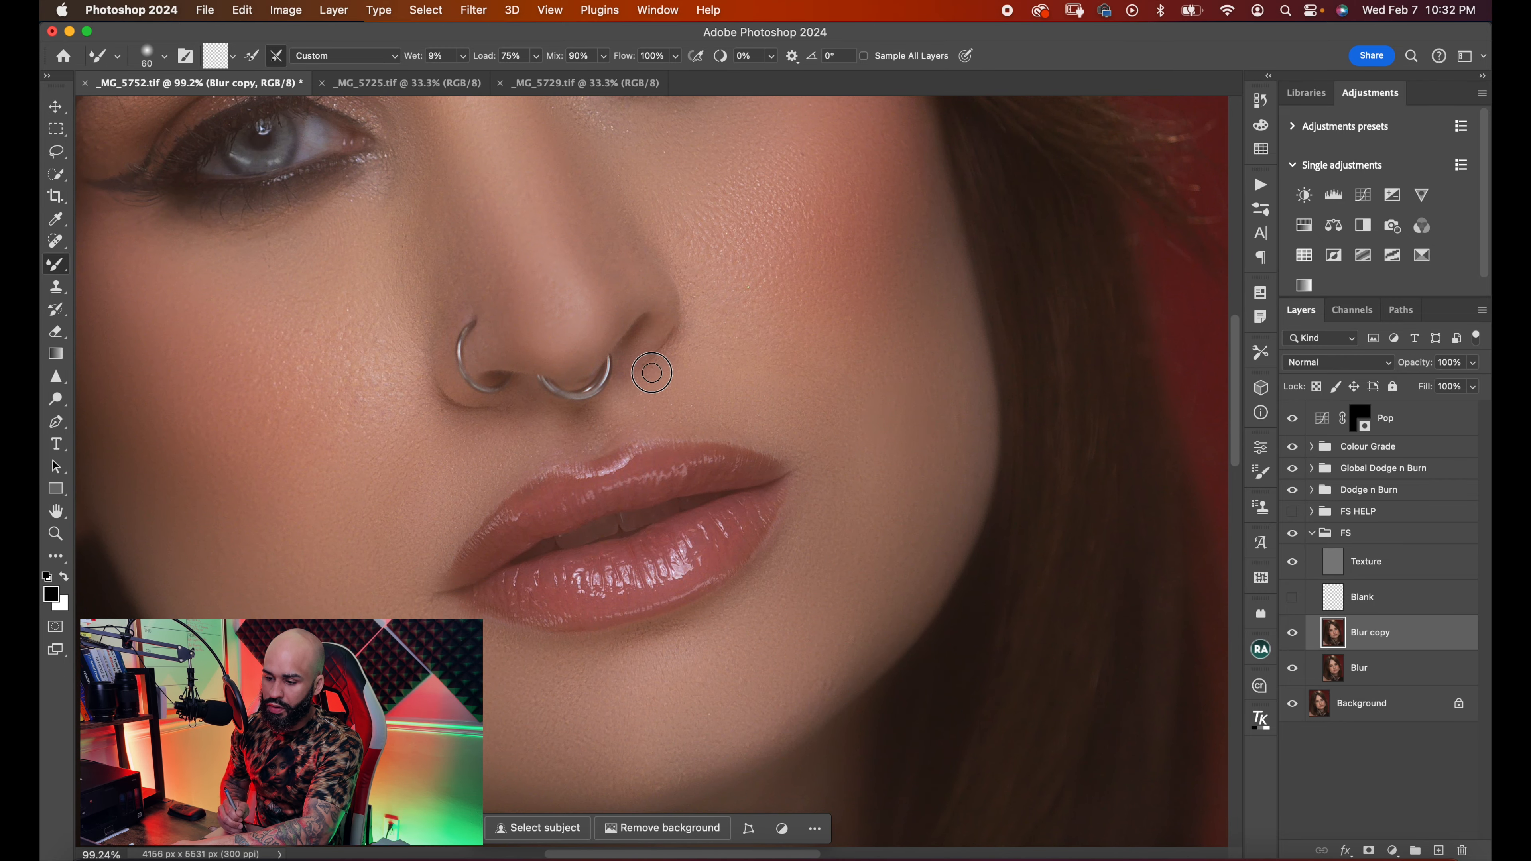
key(bracketright)
key(bracketright)
key(bracketleft)
key(bracketleft)
key(bracketright)
key(bracketright)
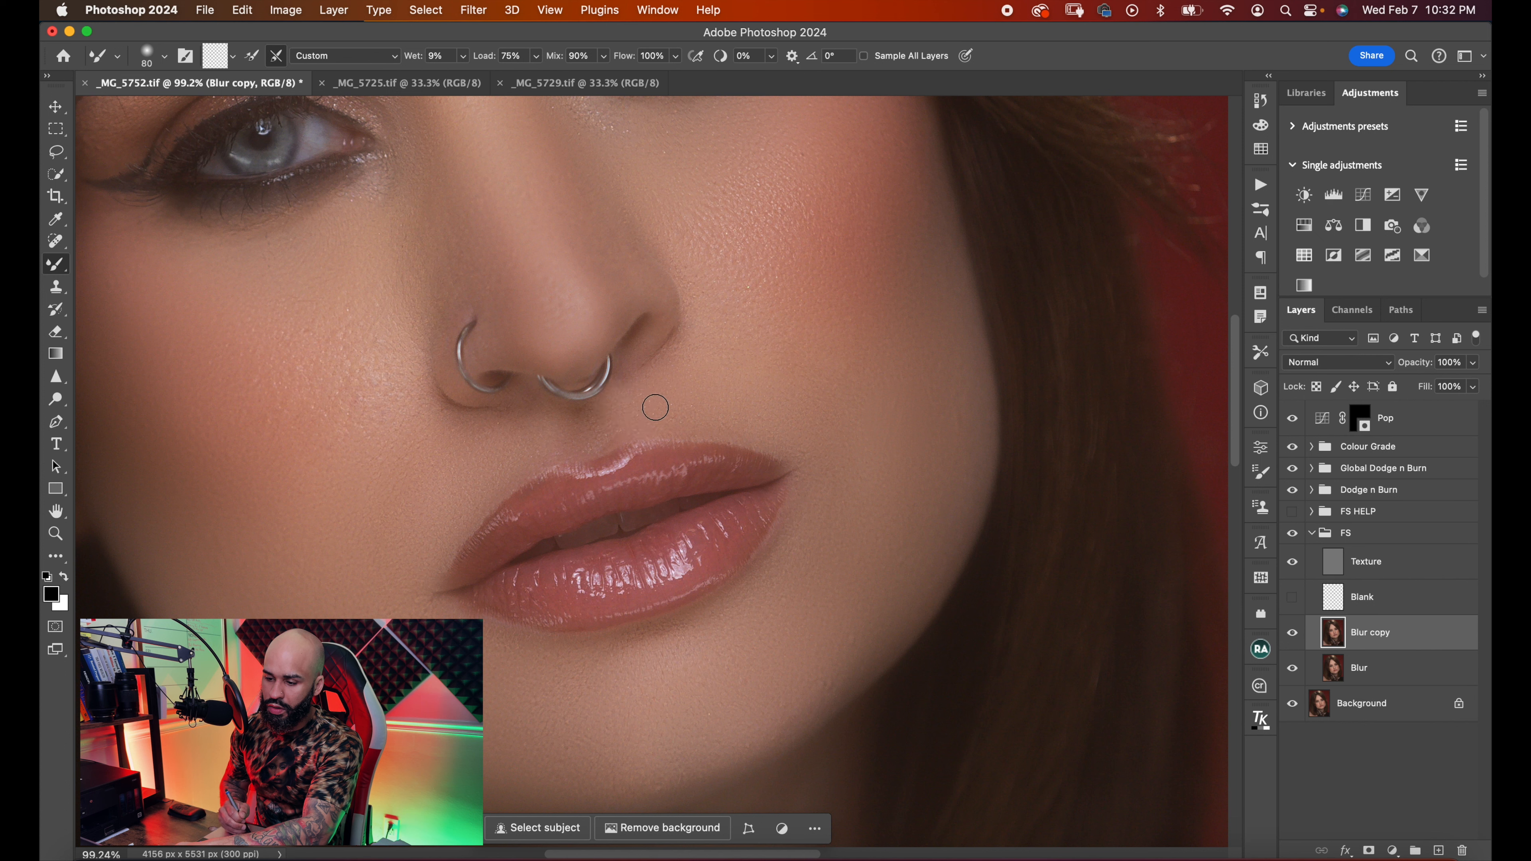
- Enlarge the Mixer Brush to 125 and 150 and blend the skin around the mouth corner on the nose-ring side
key(bracketright)
key(bracketright)
key(bracketright)
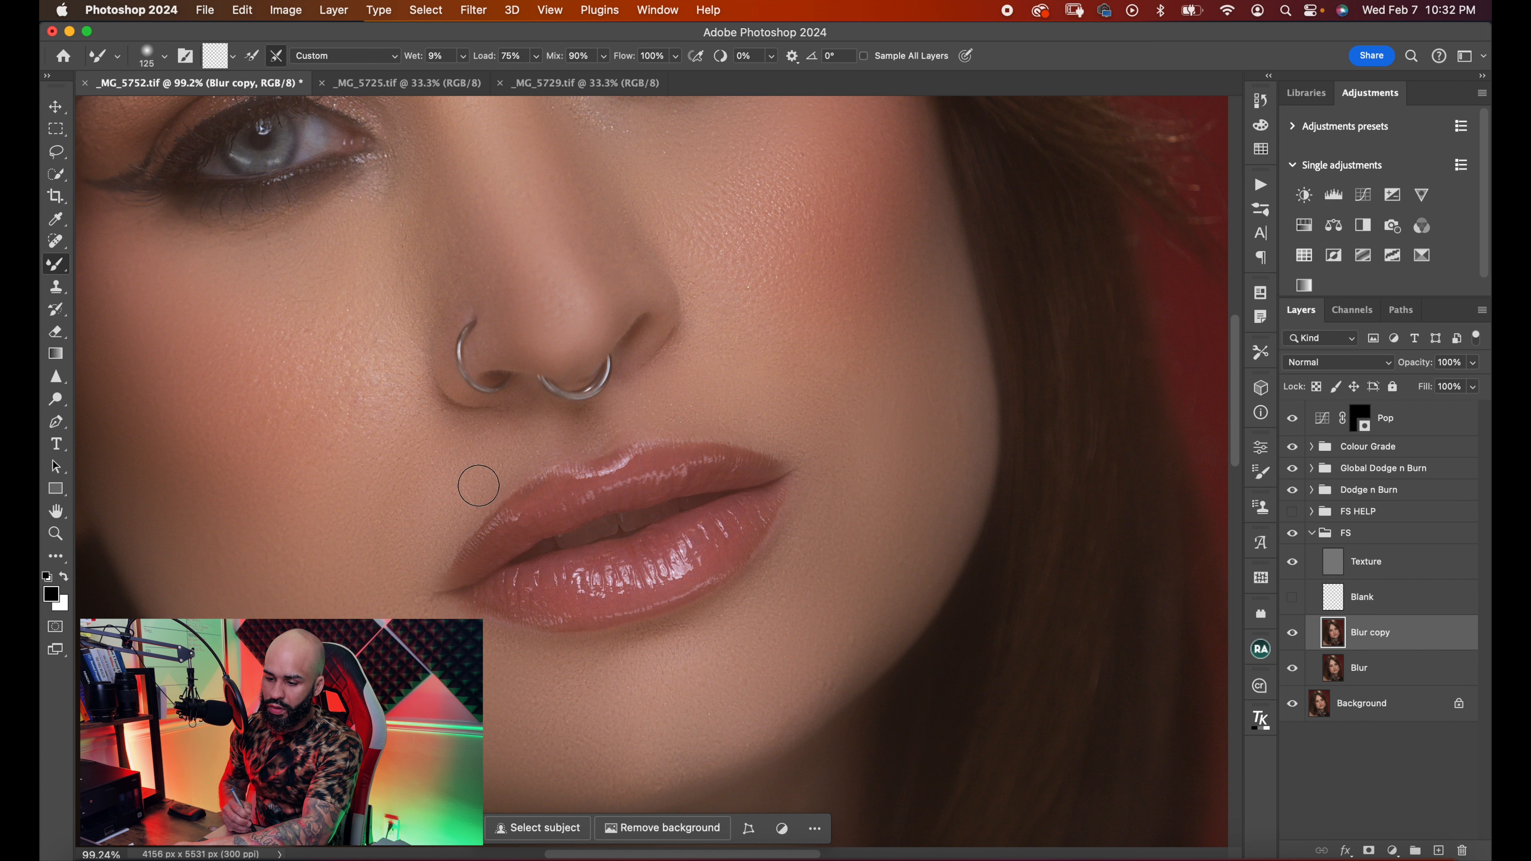
key(bracketright)
key(bracketright)
key(bracketleft)
key(bracketleft)
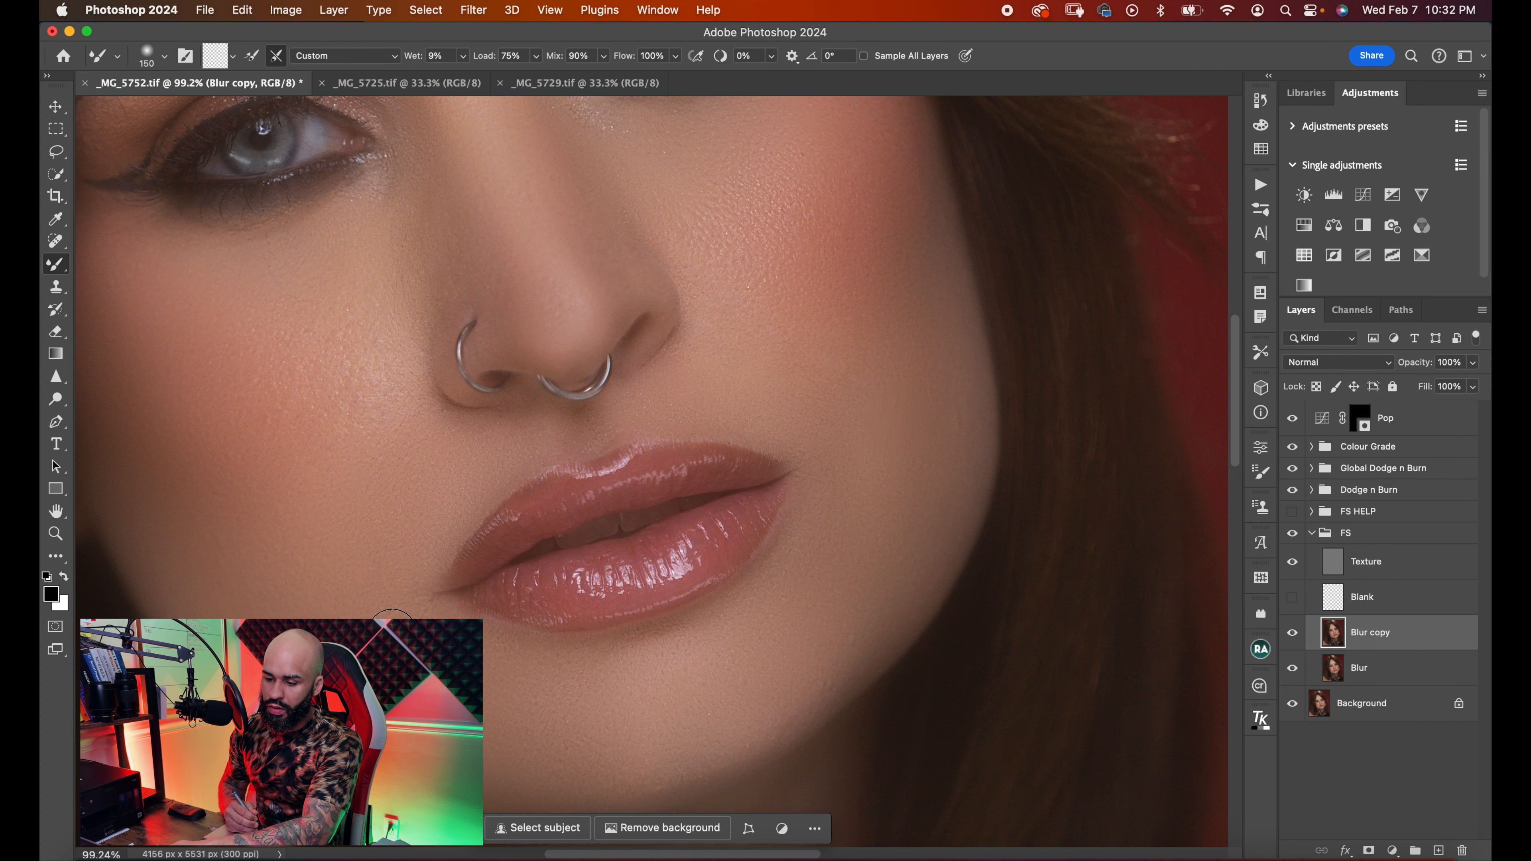
- Blend the tones around the opposite mouth corner and the cheek above it, reducing the Mixer Brush to 80
drag(804, 580, 804, 619)
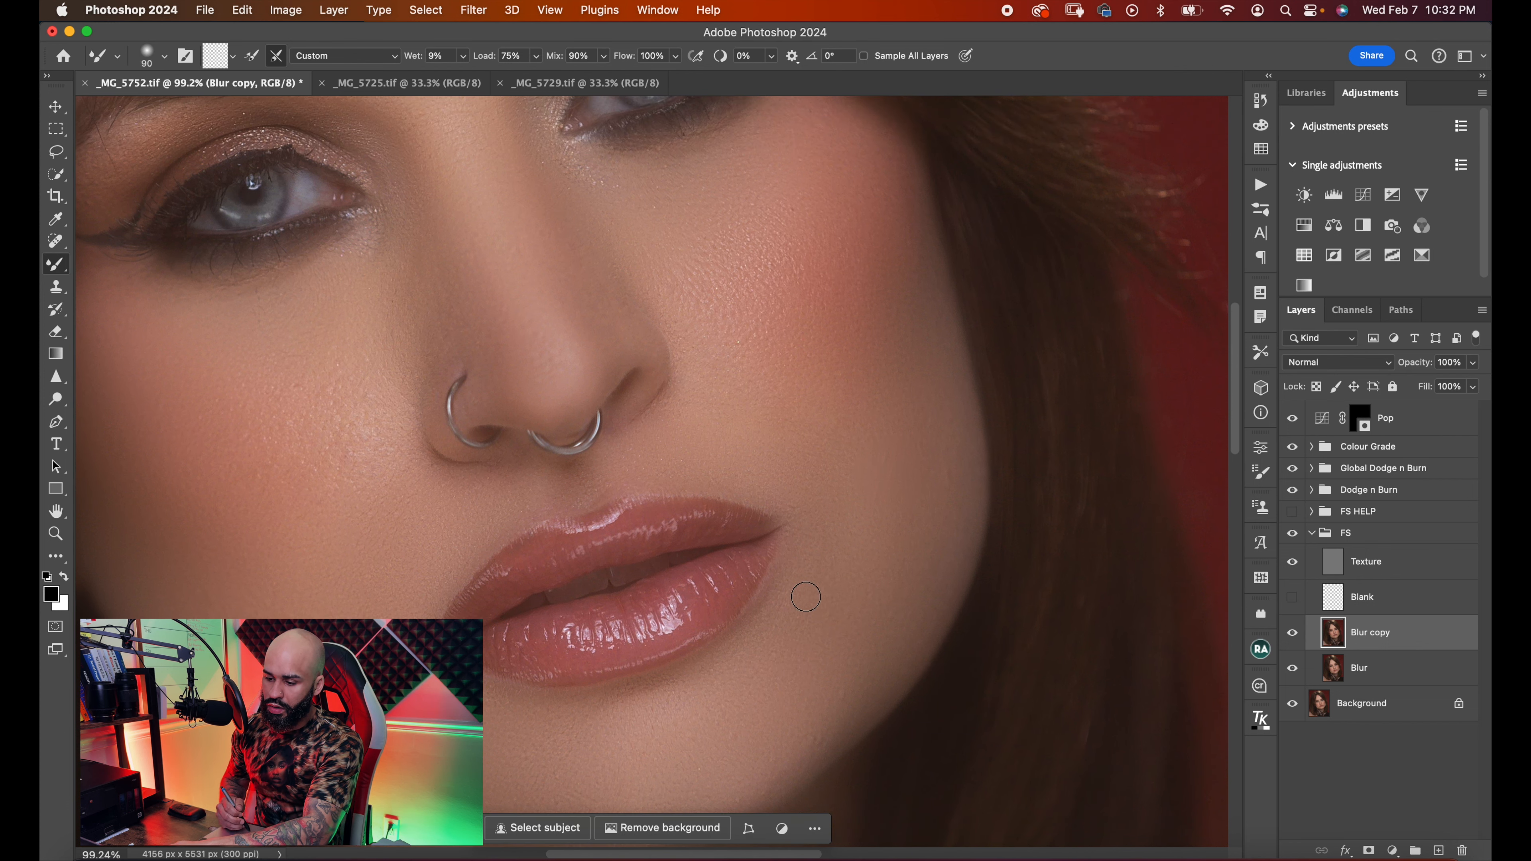
key(bracketleft)
key(bracketleft)
key(bracketleft)
drag(781, 451, 776, 479)
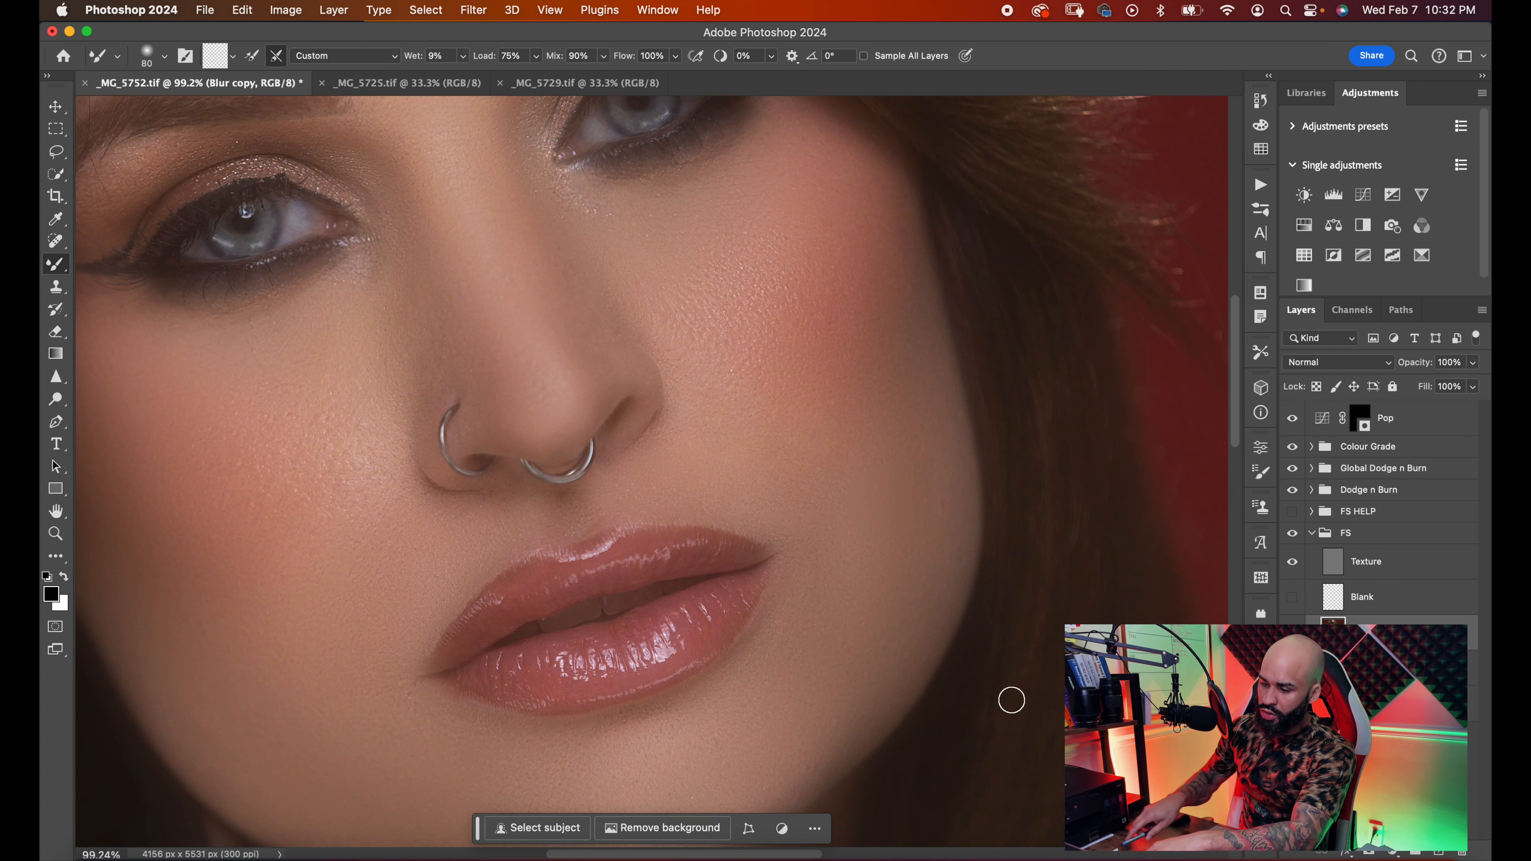
- Toggle the FS group's visibility repeatedly to compare the skin around the mouth and cheeks before and after retouching
click(1292, 534)
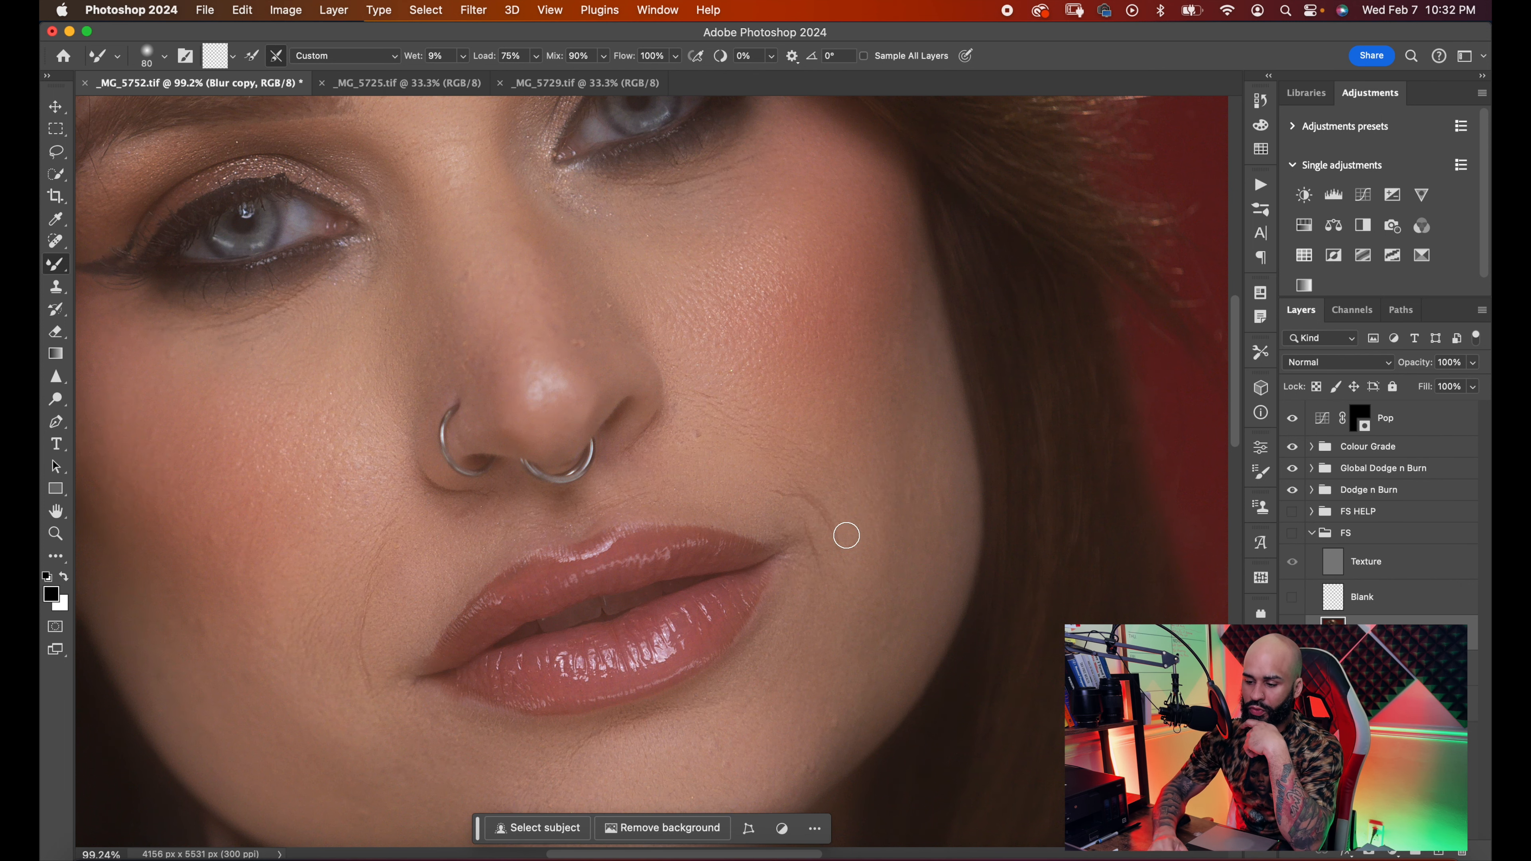
scroll(845, 535, left, 4)
scroll(845, 536, down, 1)
scroll(846, 535, up, 1)
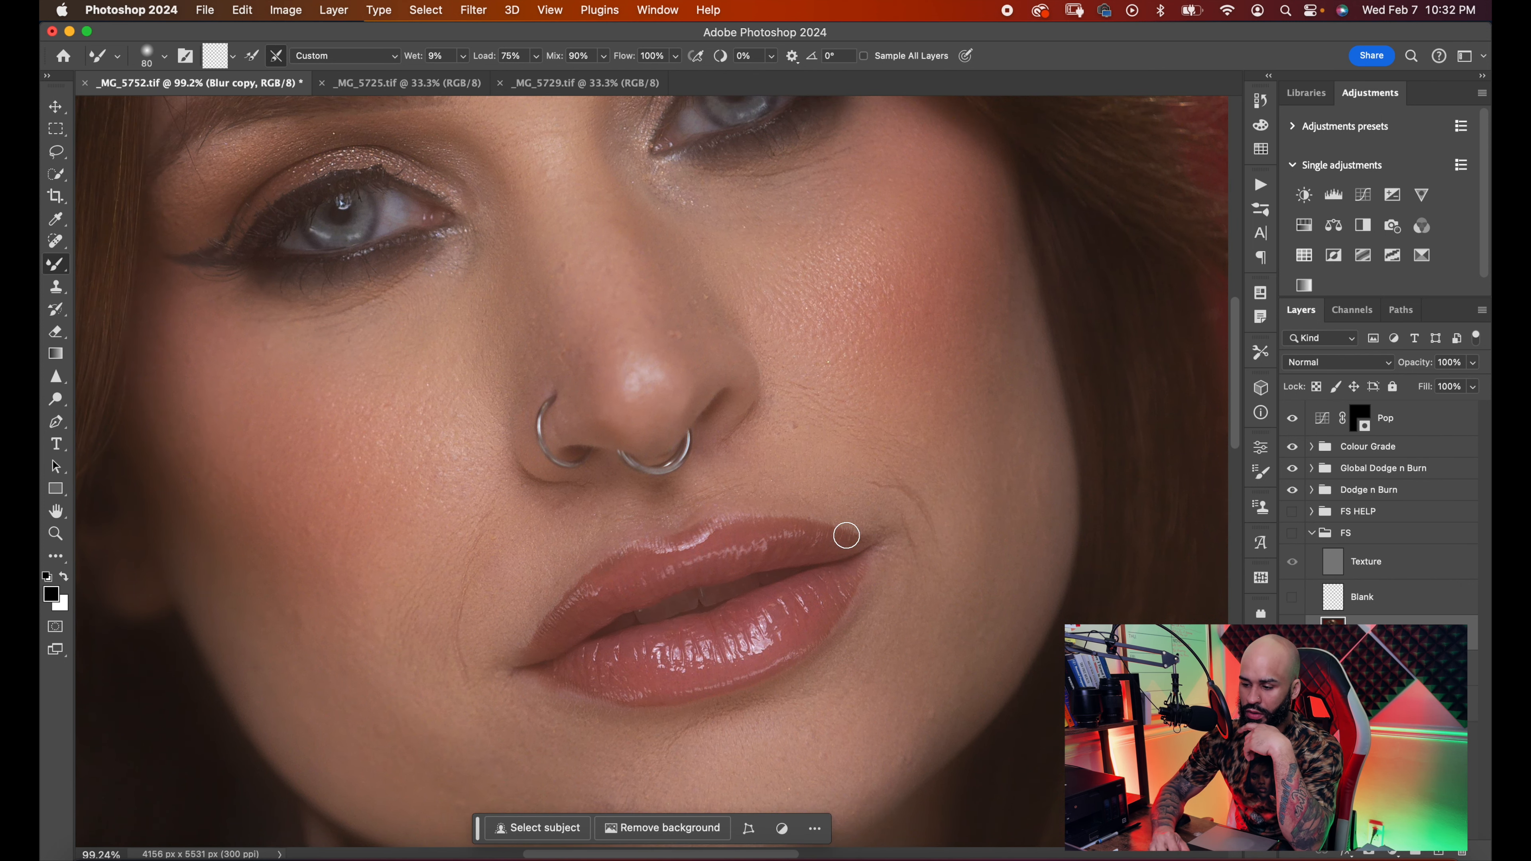
click(1292, 534)
scroll(1129, 518, up, 2)
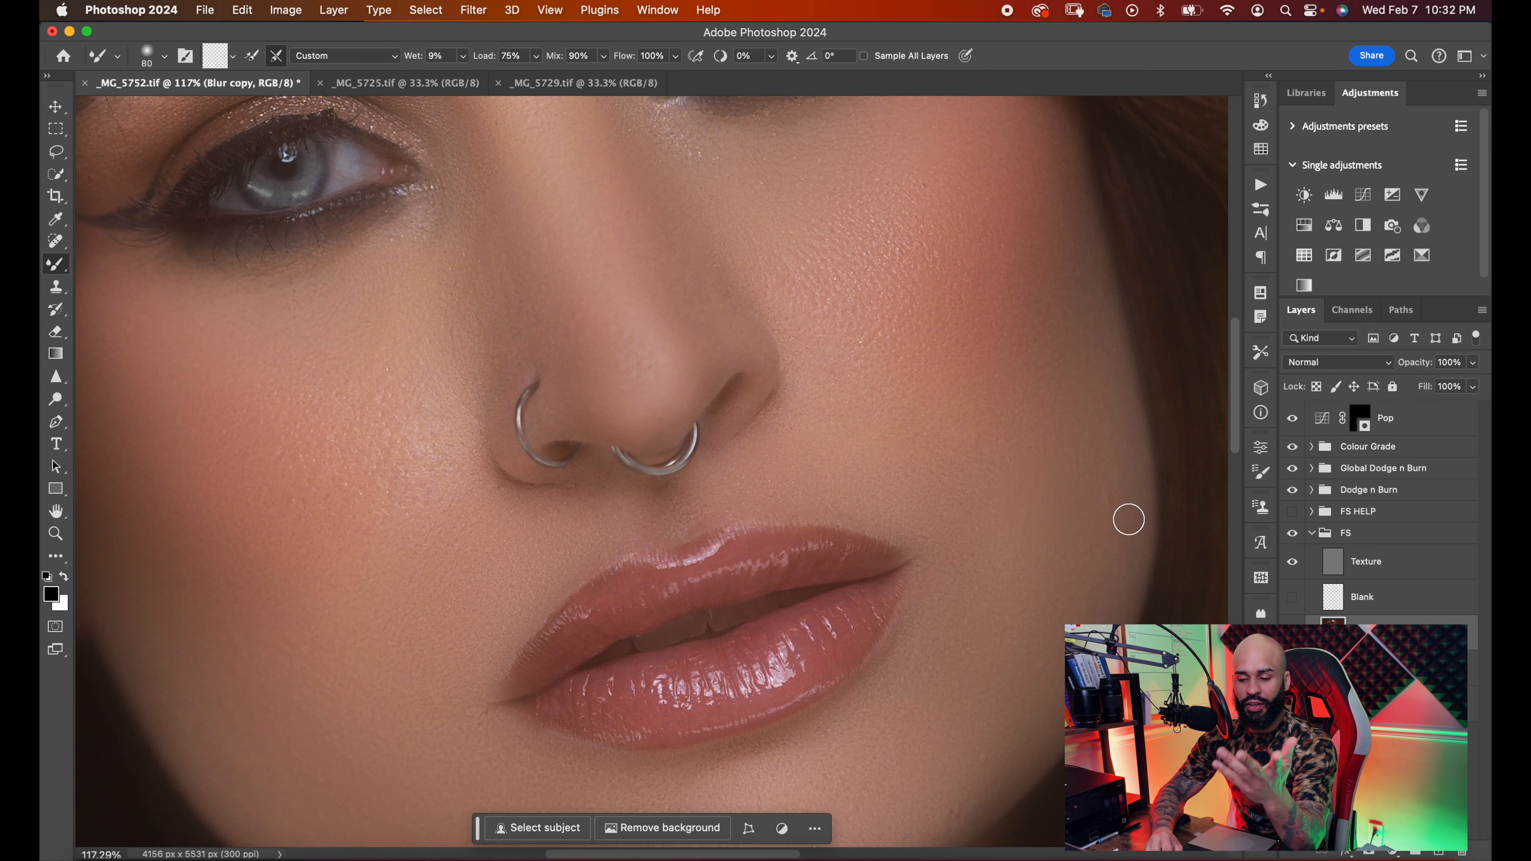
click(1292, 536)
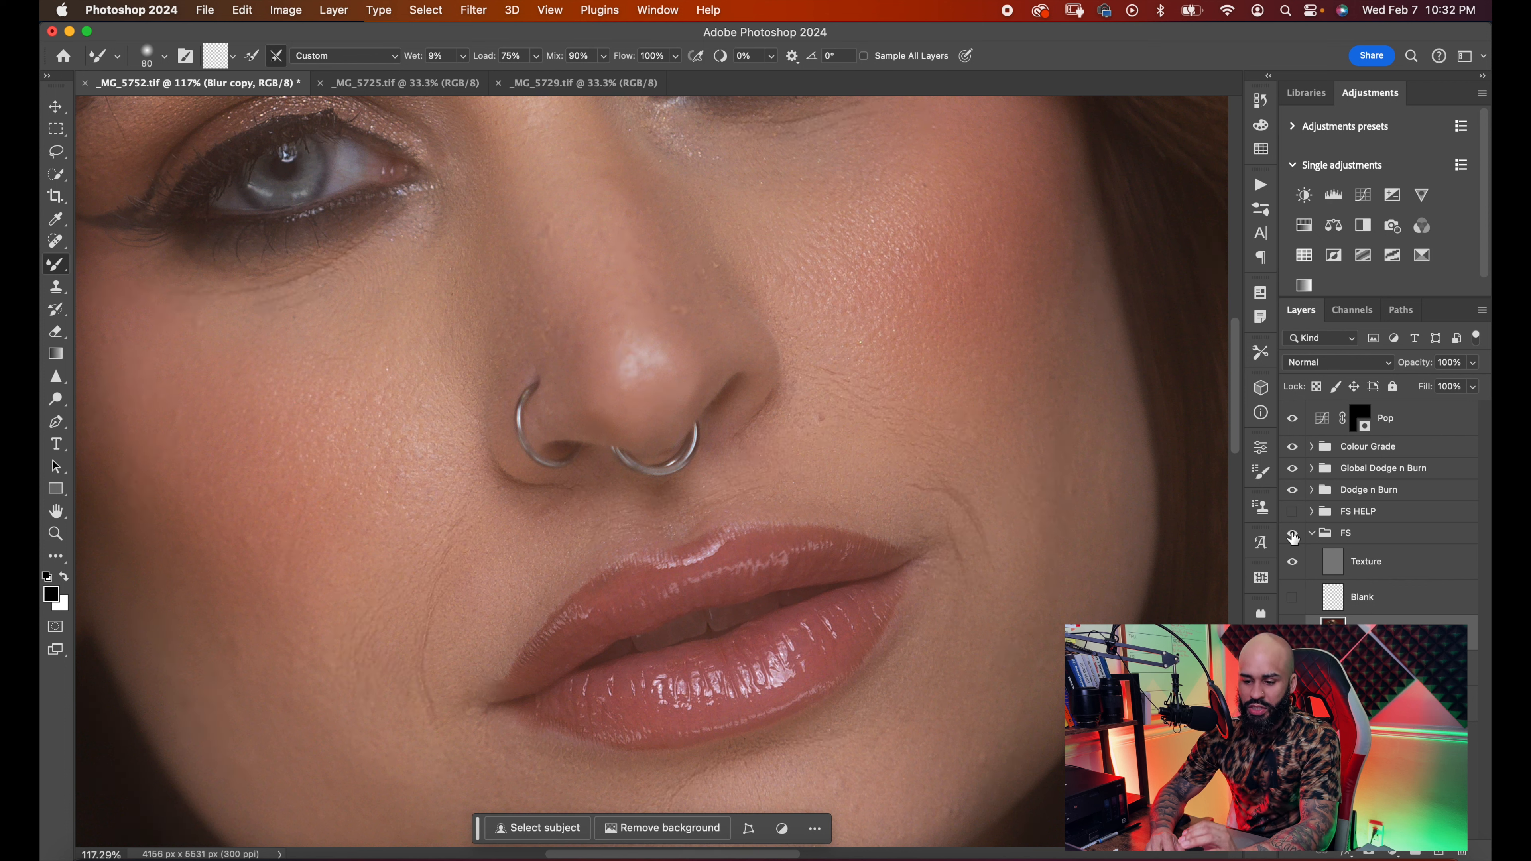
click(1293, 535)
click(1293, 536)
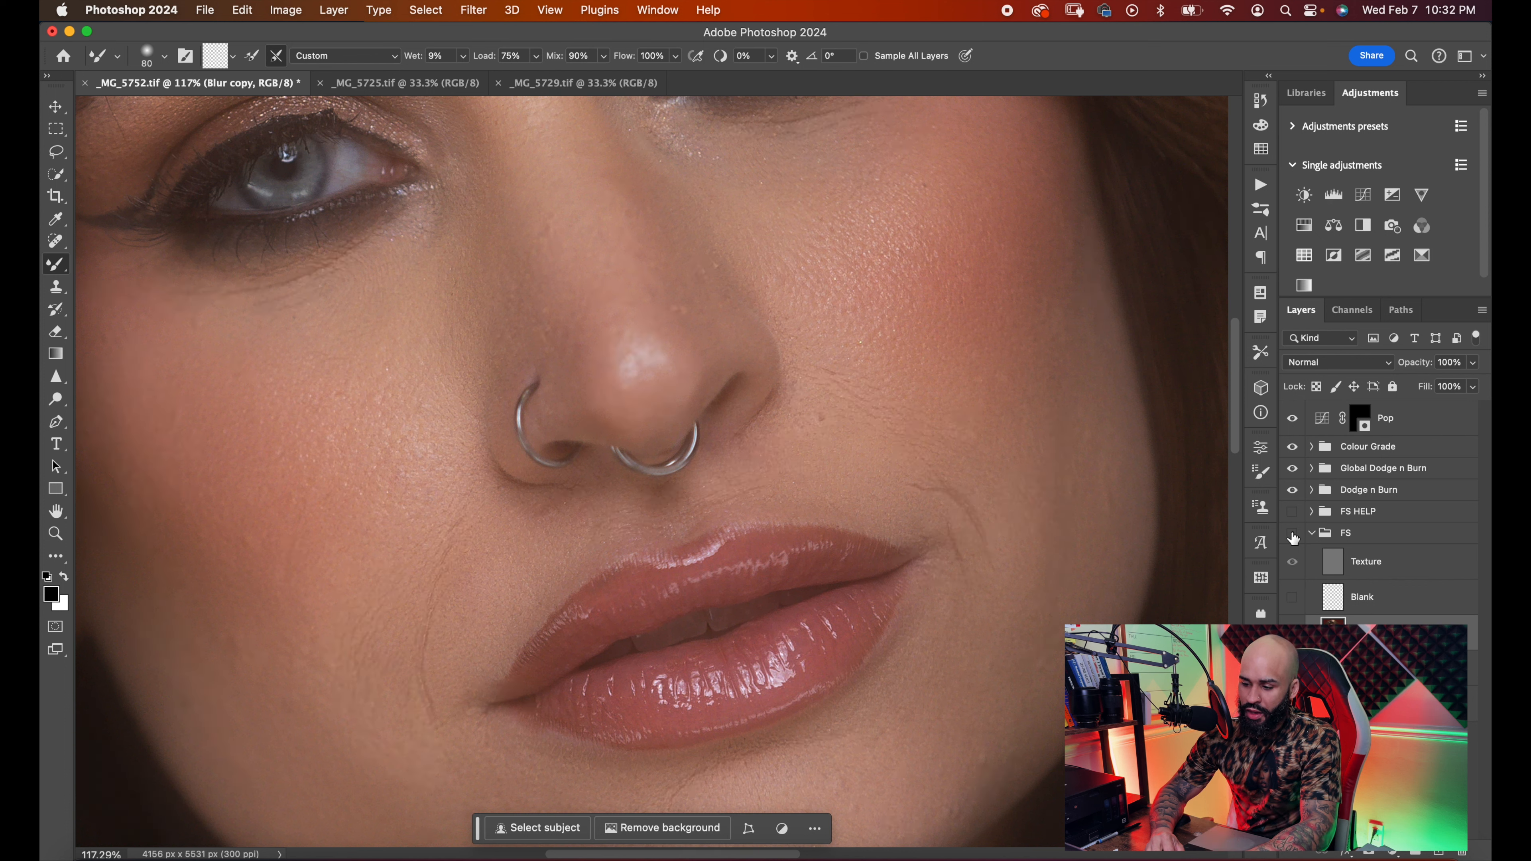
click(1293, 535)
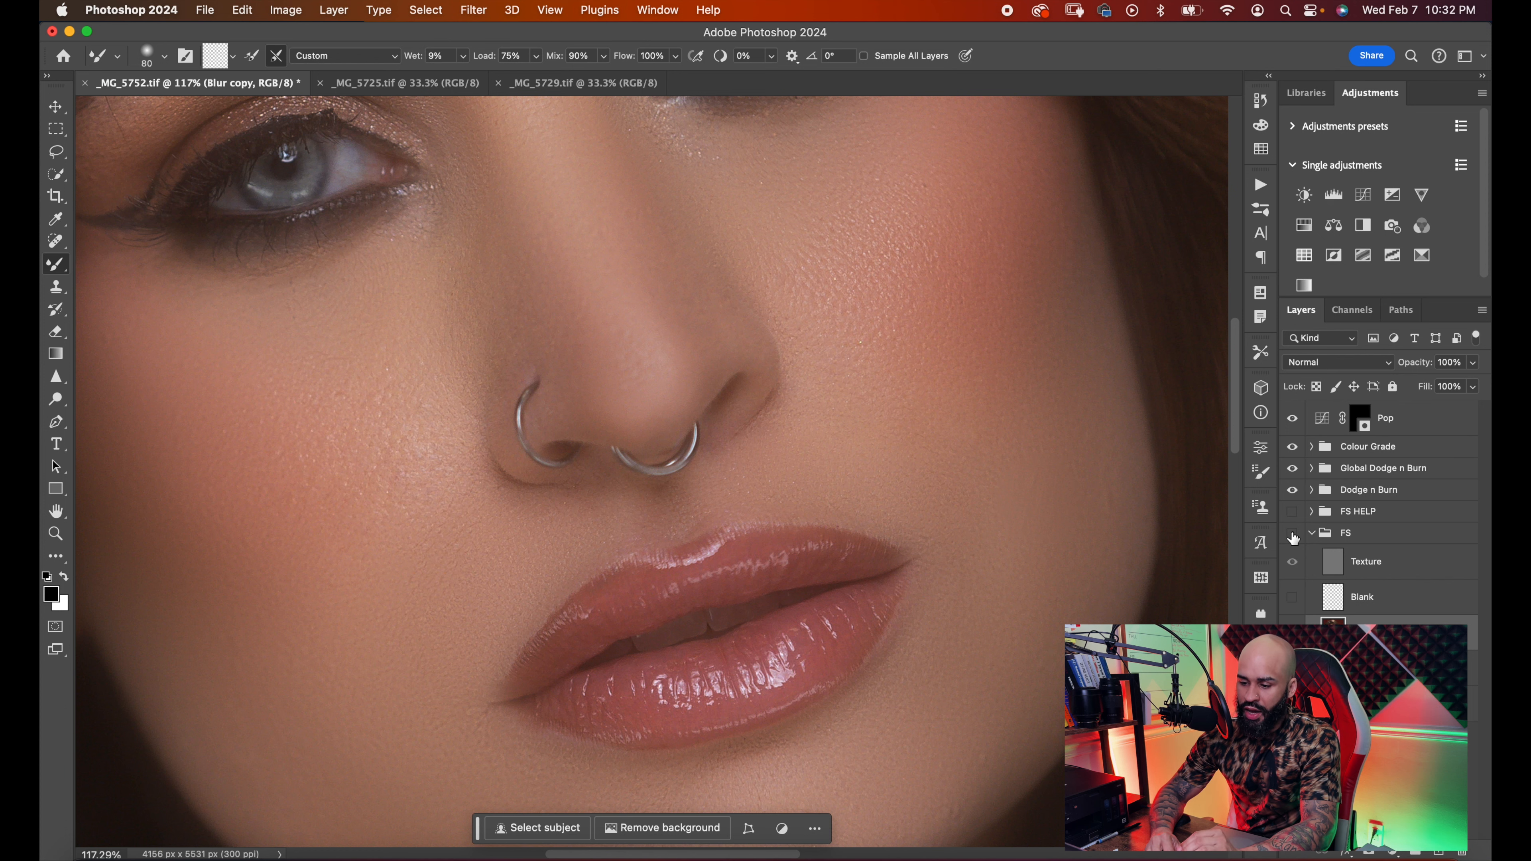
click(1292, 535)
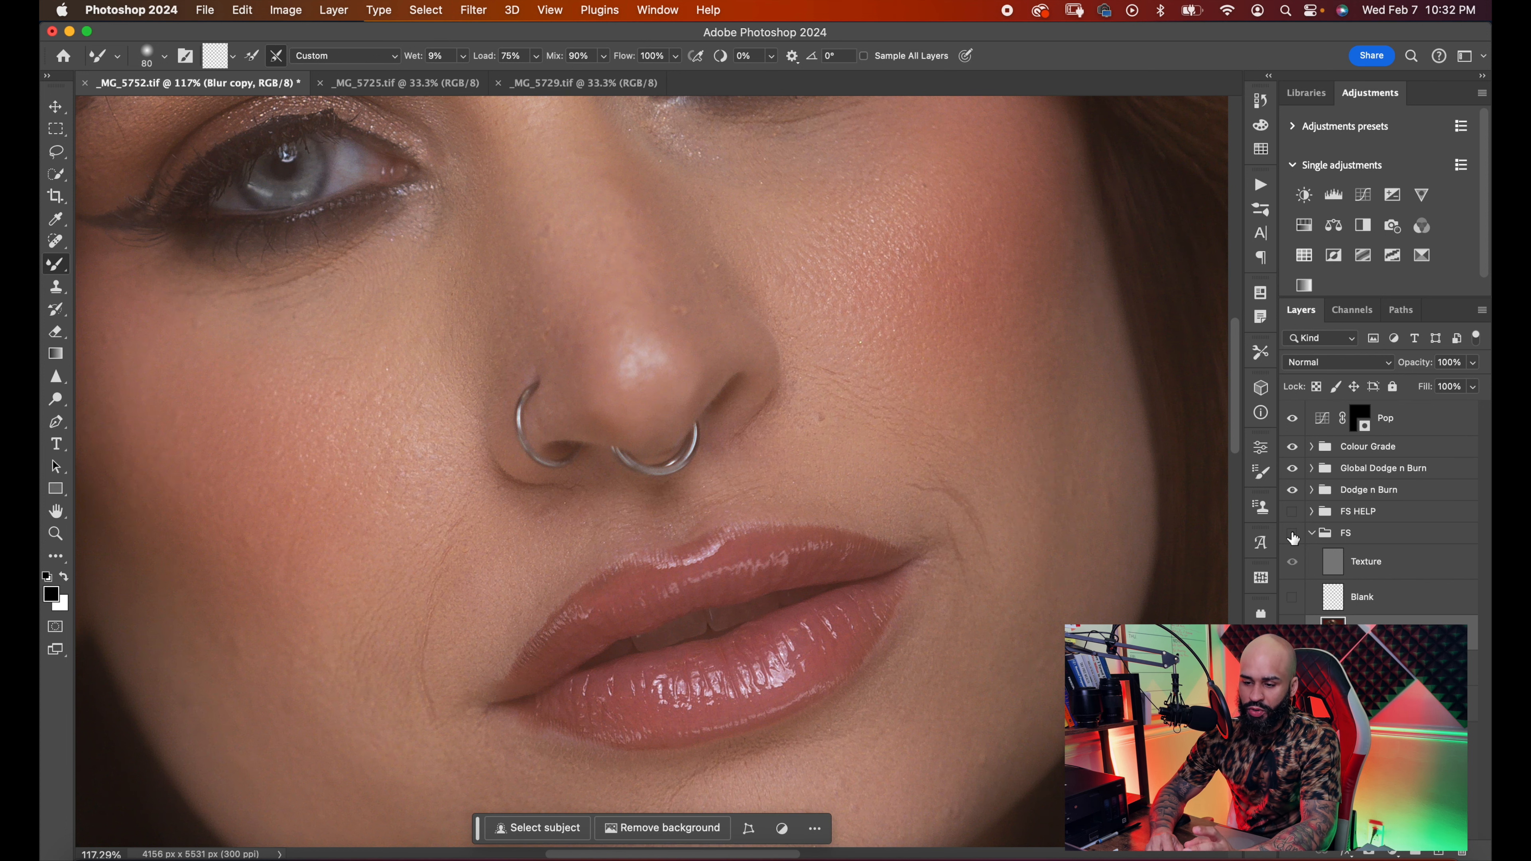
- Blend the tones under the eye on the nose-ring side, enlarging the Mixer Brush from 60 to 90 and 100
scroll(858, 386, up, 1)
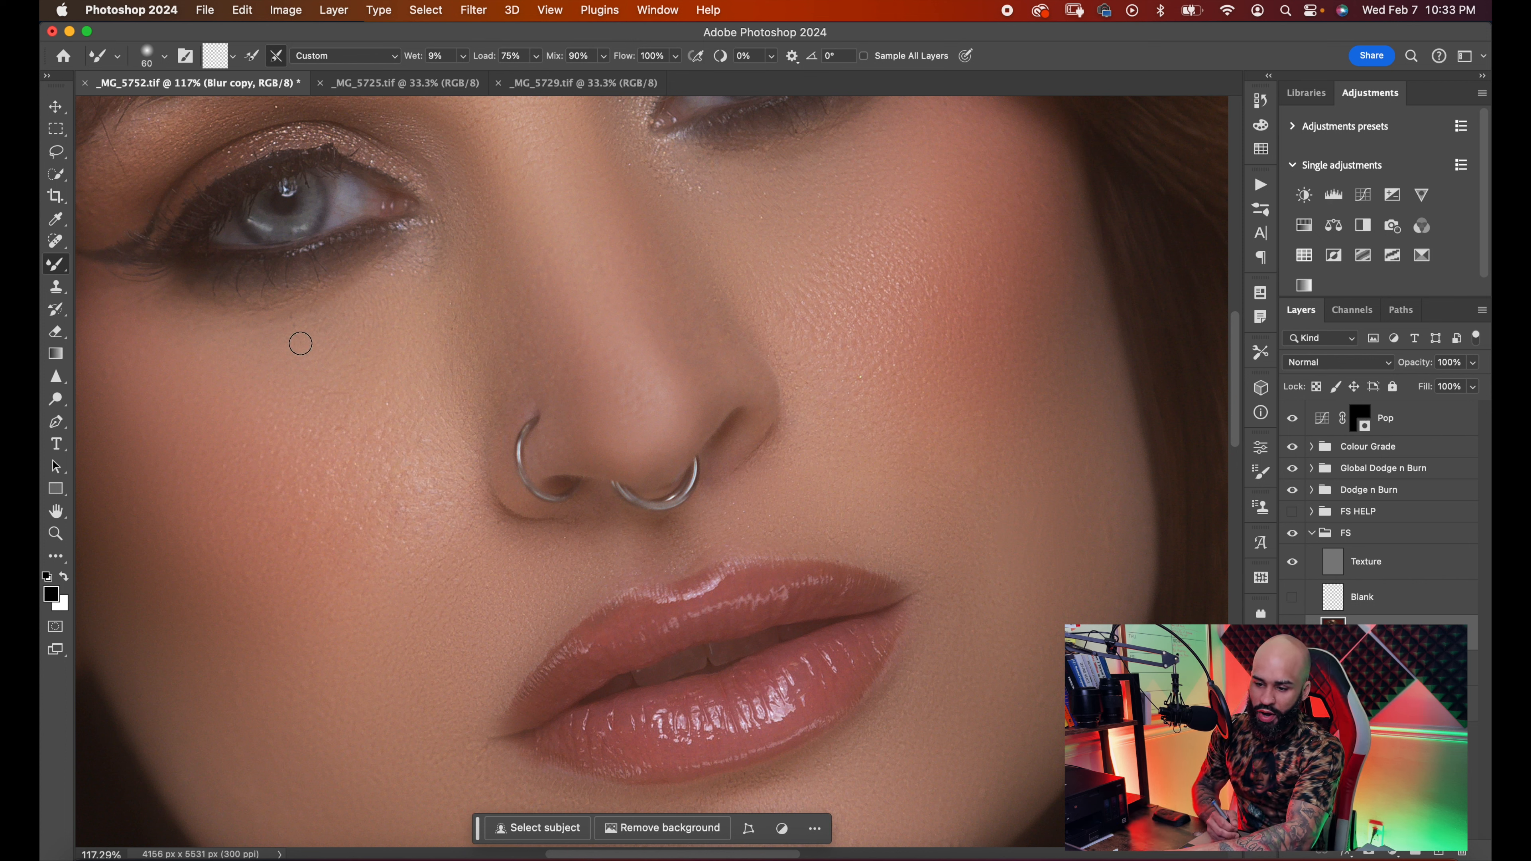
key(bracketright)
key(bracketright)
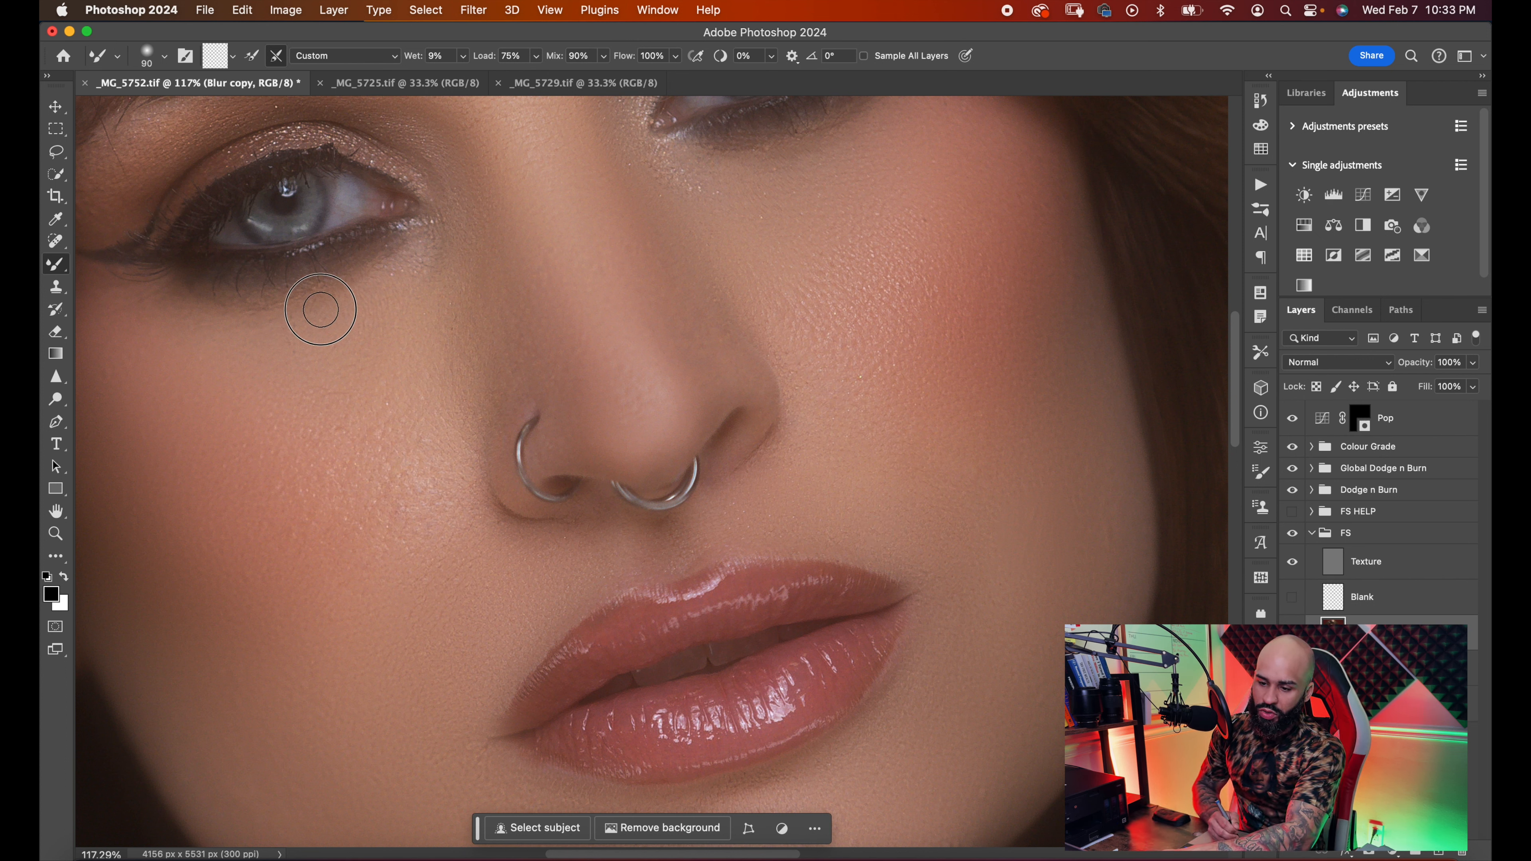
key(bracketright)
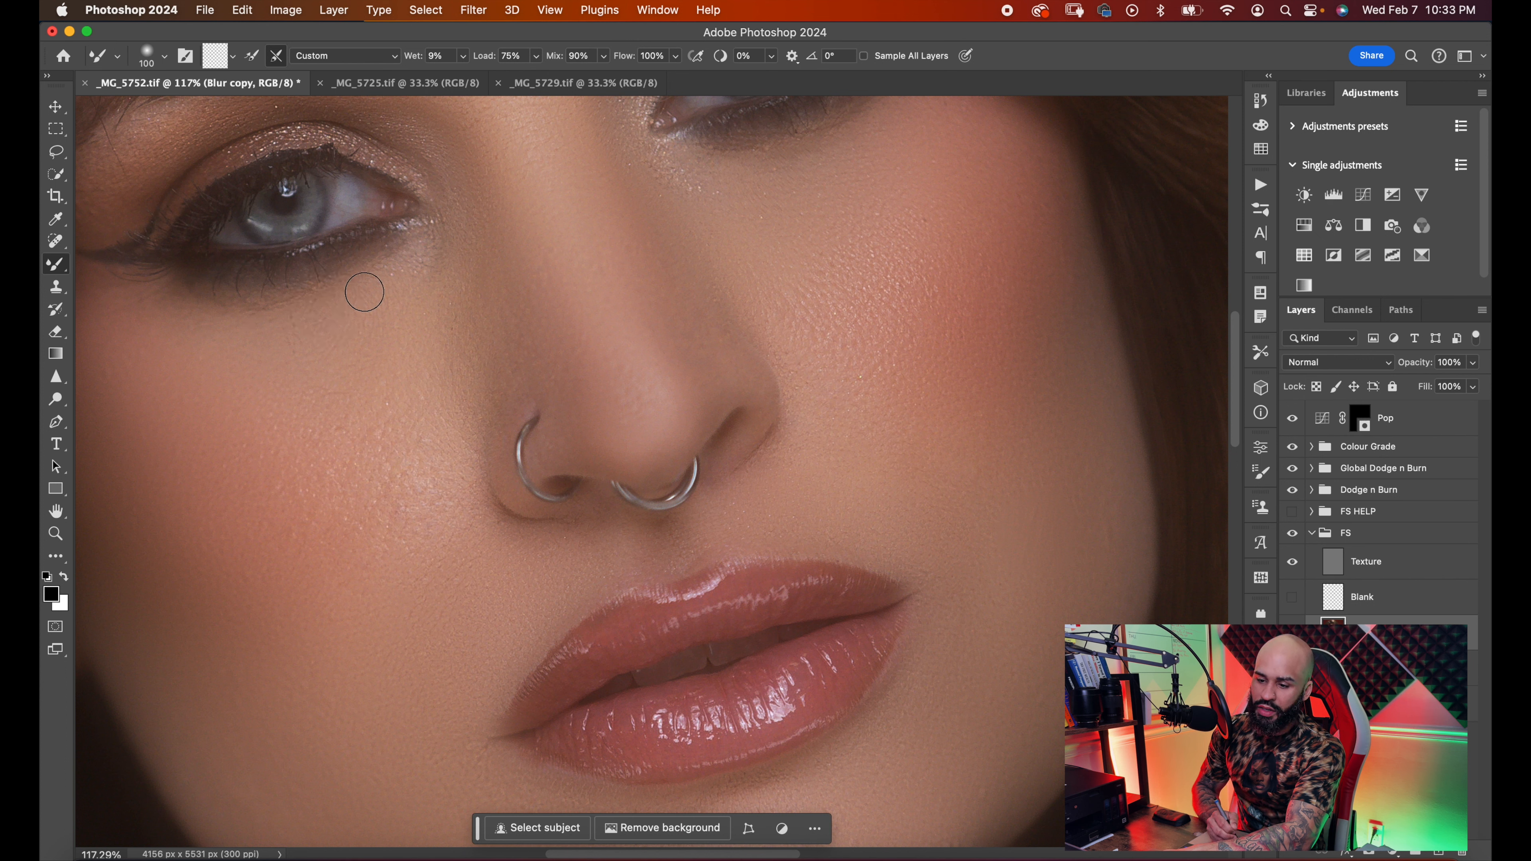
- Blend the tones under the opposite eye and across the upper cheek with the Mixer Brush at 100
scroll(386, 342, up, 2)
scroll(386, 342, right, 2)
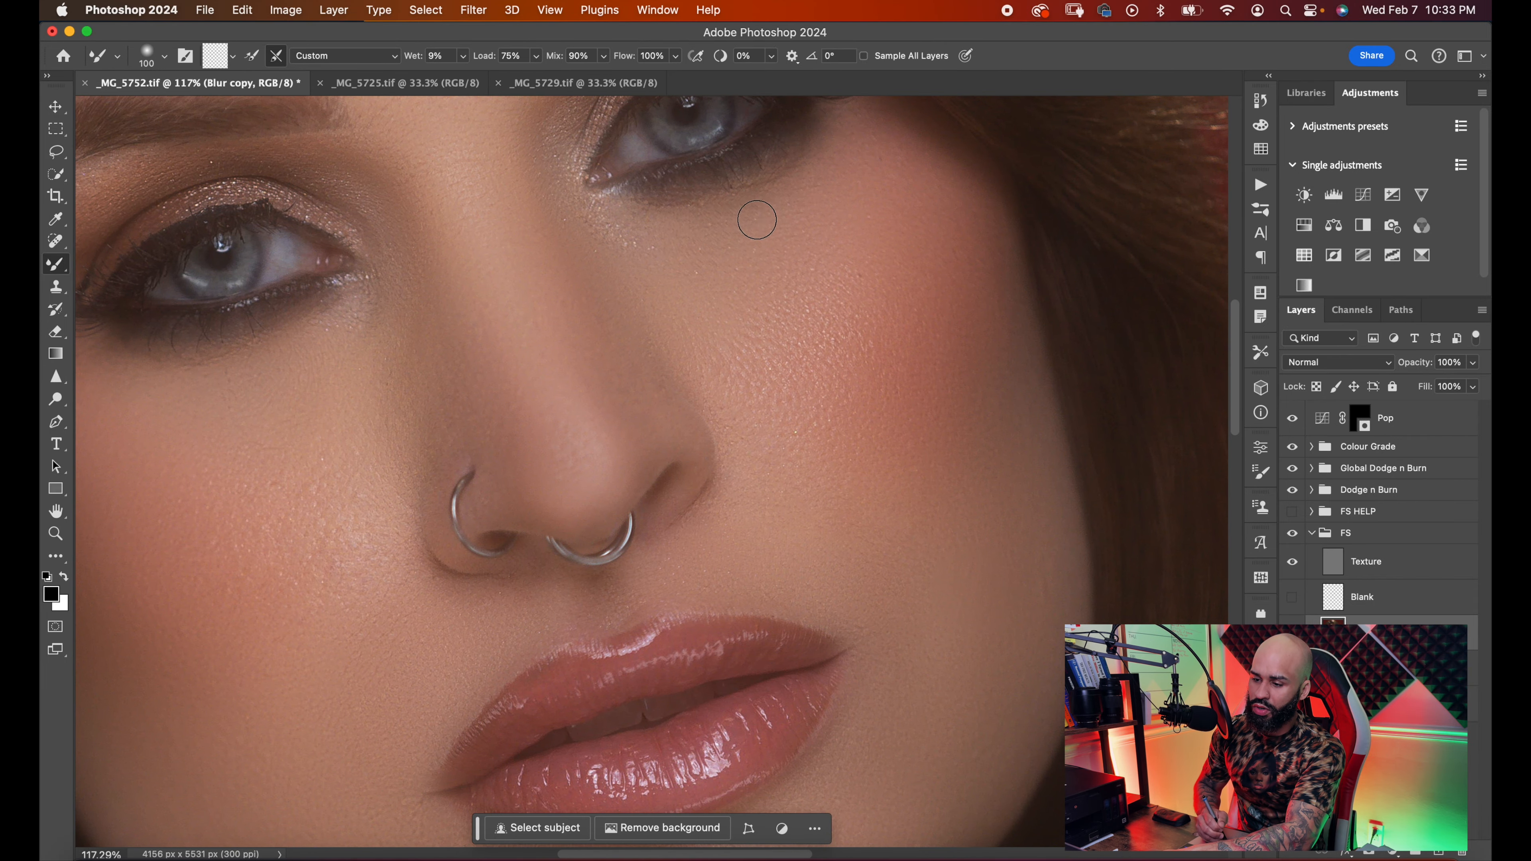
drag(817, 229, 790, 289)
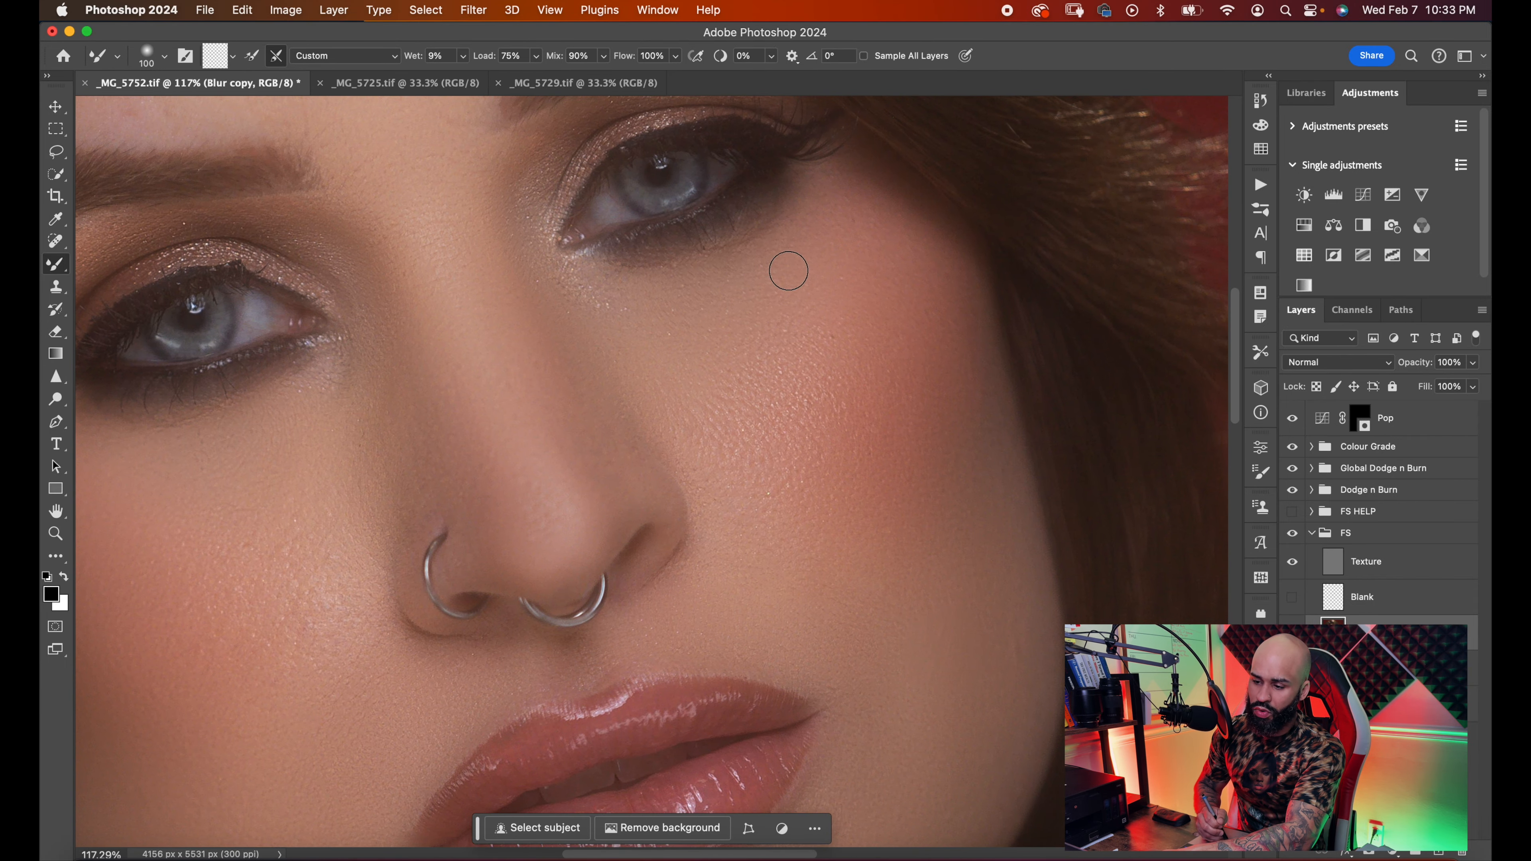
drag(642, 337, 641, 379)
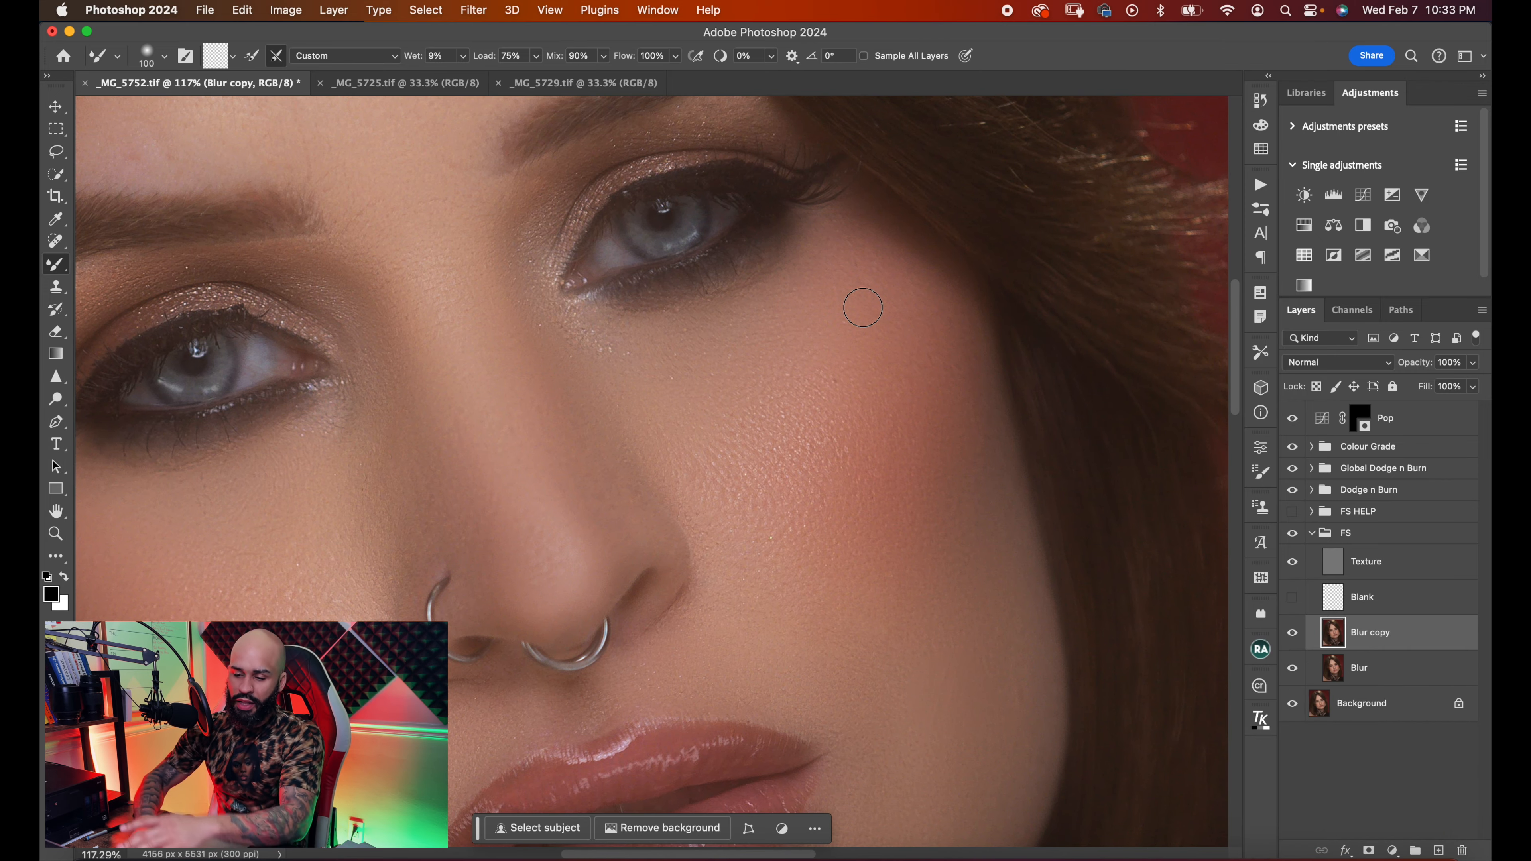
drag(861, 307, 913, 320)
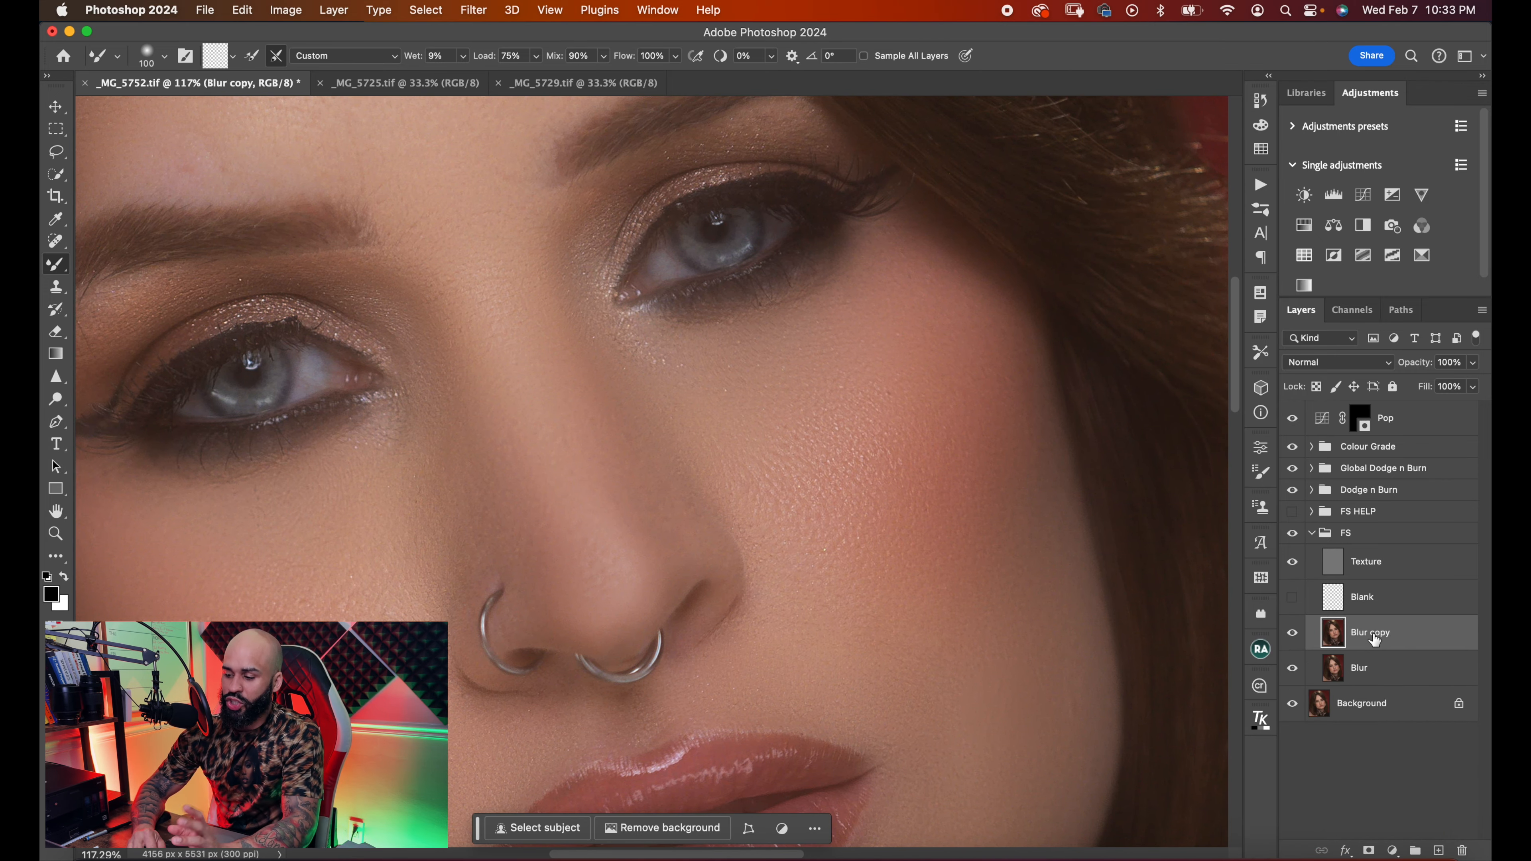
- Toggle the visibility of Texture, Blur copy, Blur and Background to examine what each layer contributes to the portrait
click(1292, 561)
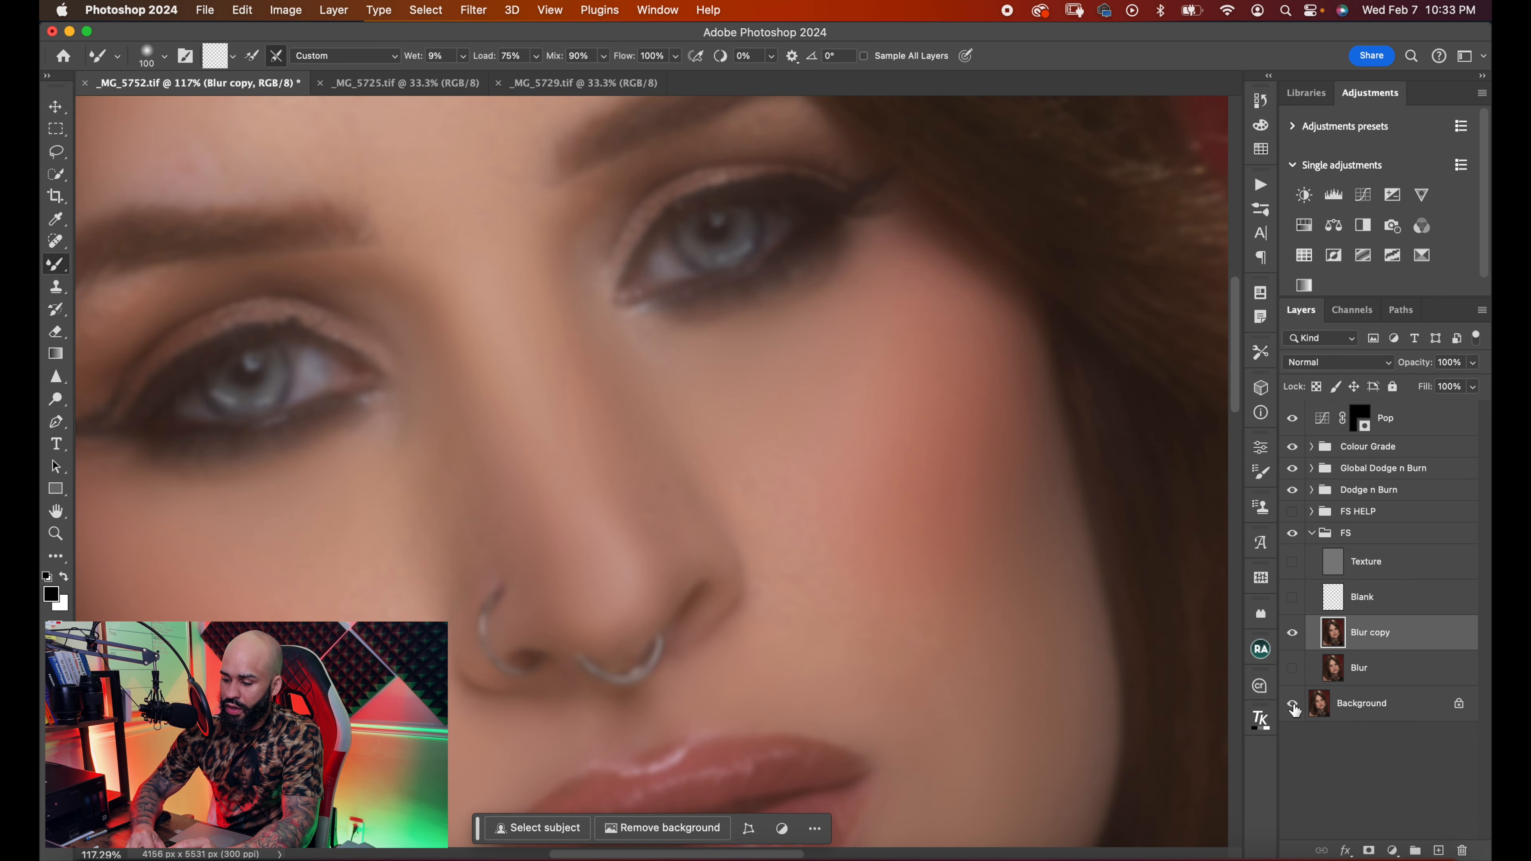
click(1292, 633)
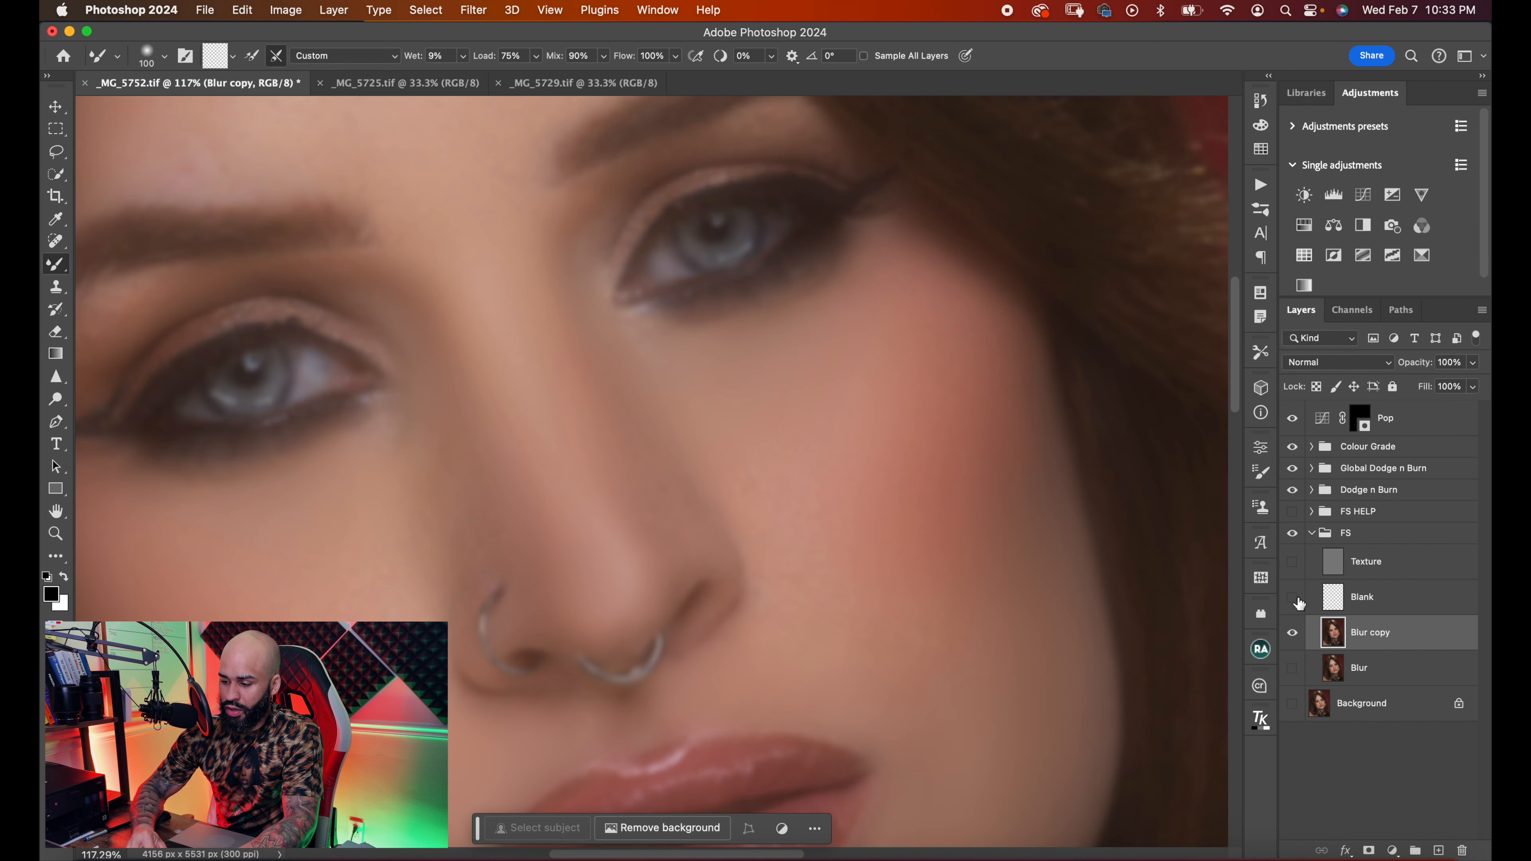
scroll(954, 524, down, 4)
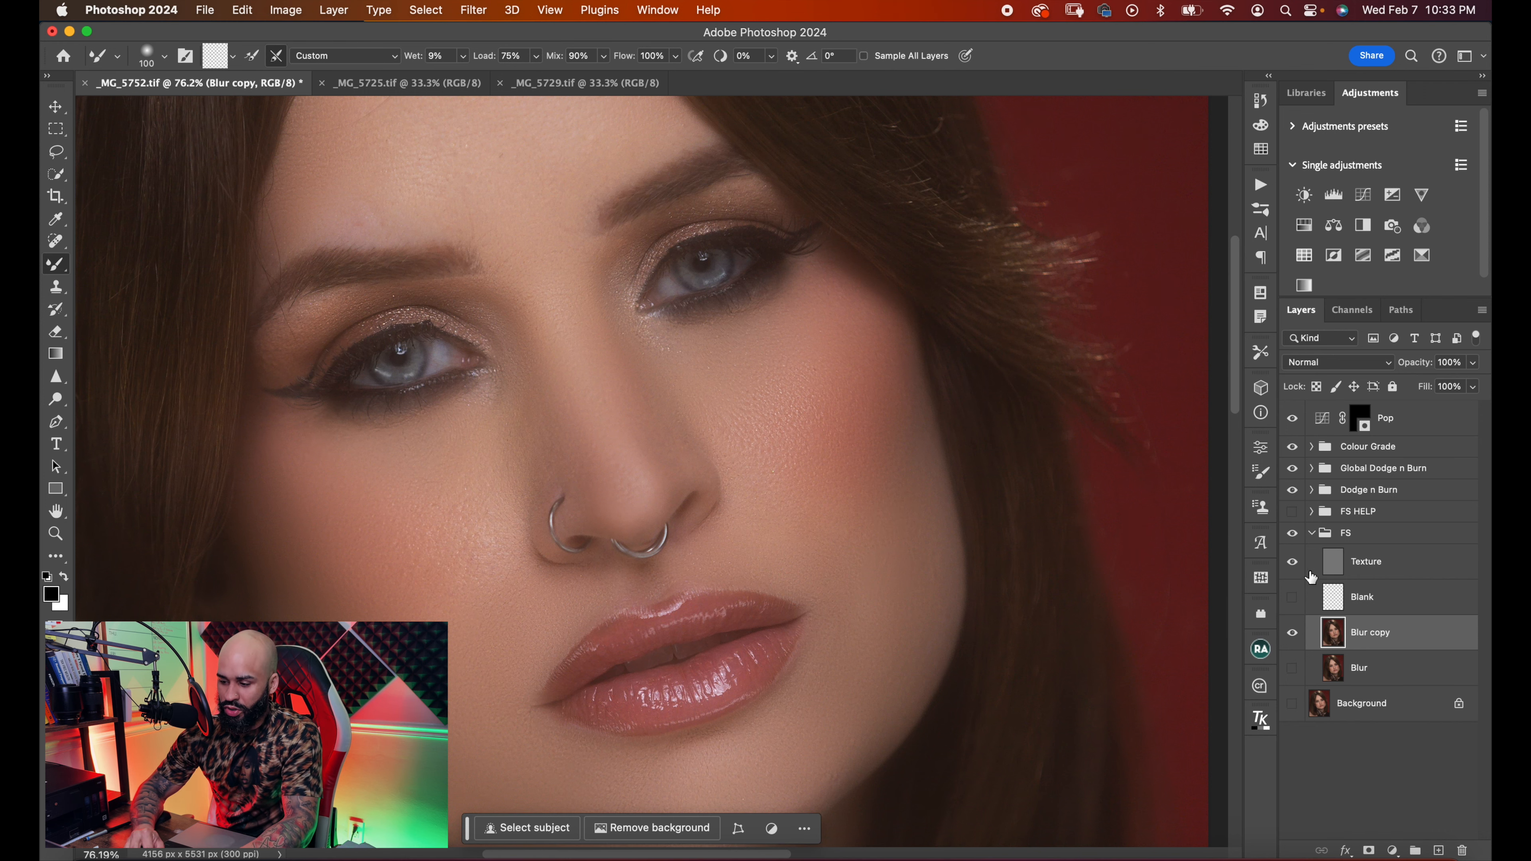
click(1293, 631)
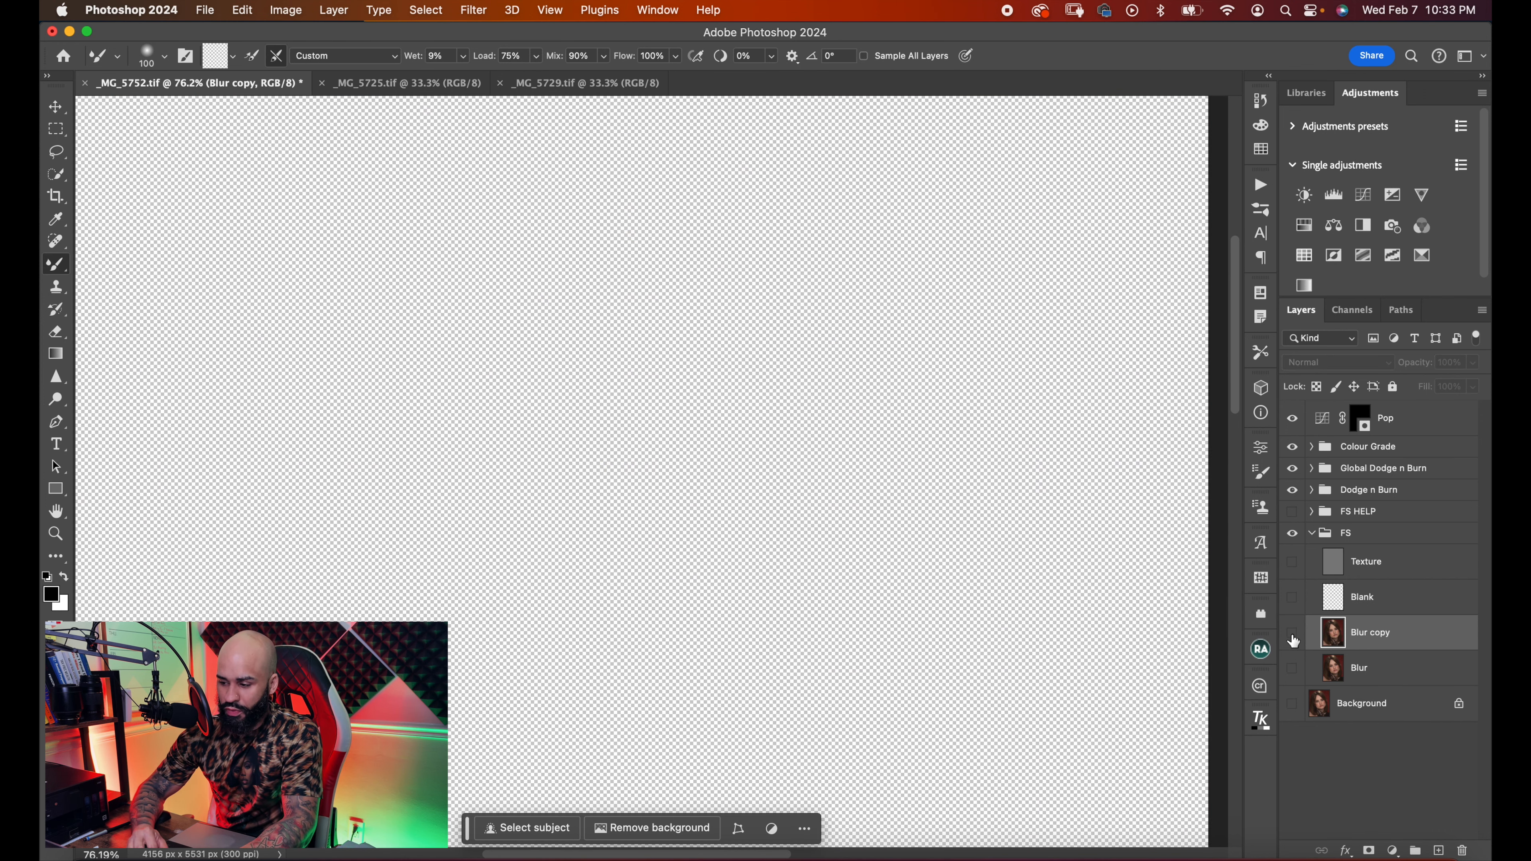
click(1294, 576)
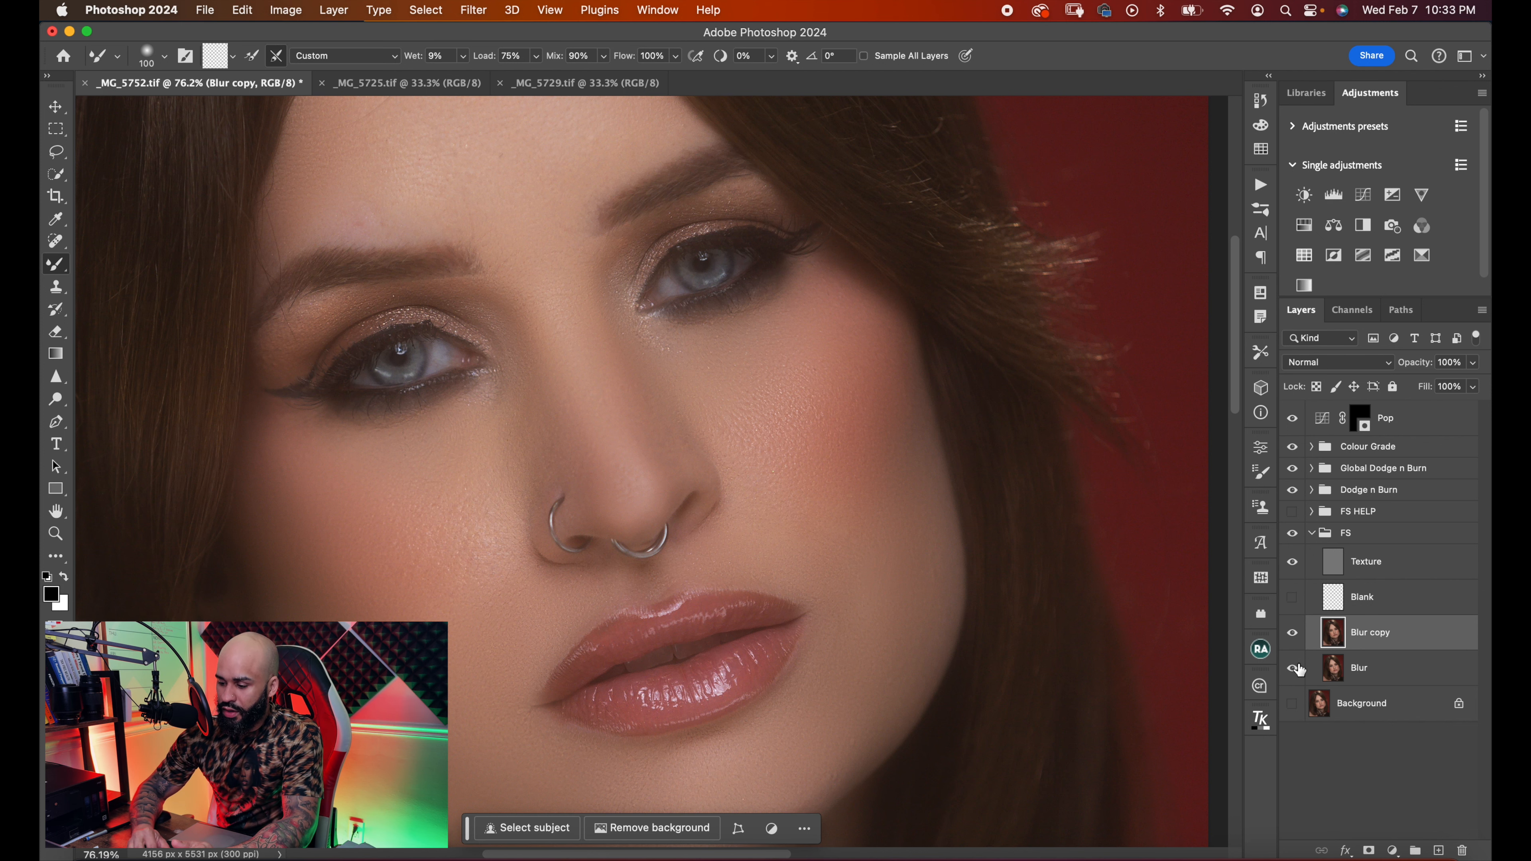
click(1293, 704)
scroll(858, 546, down, 5)
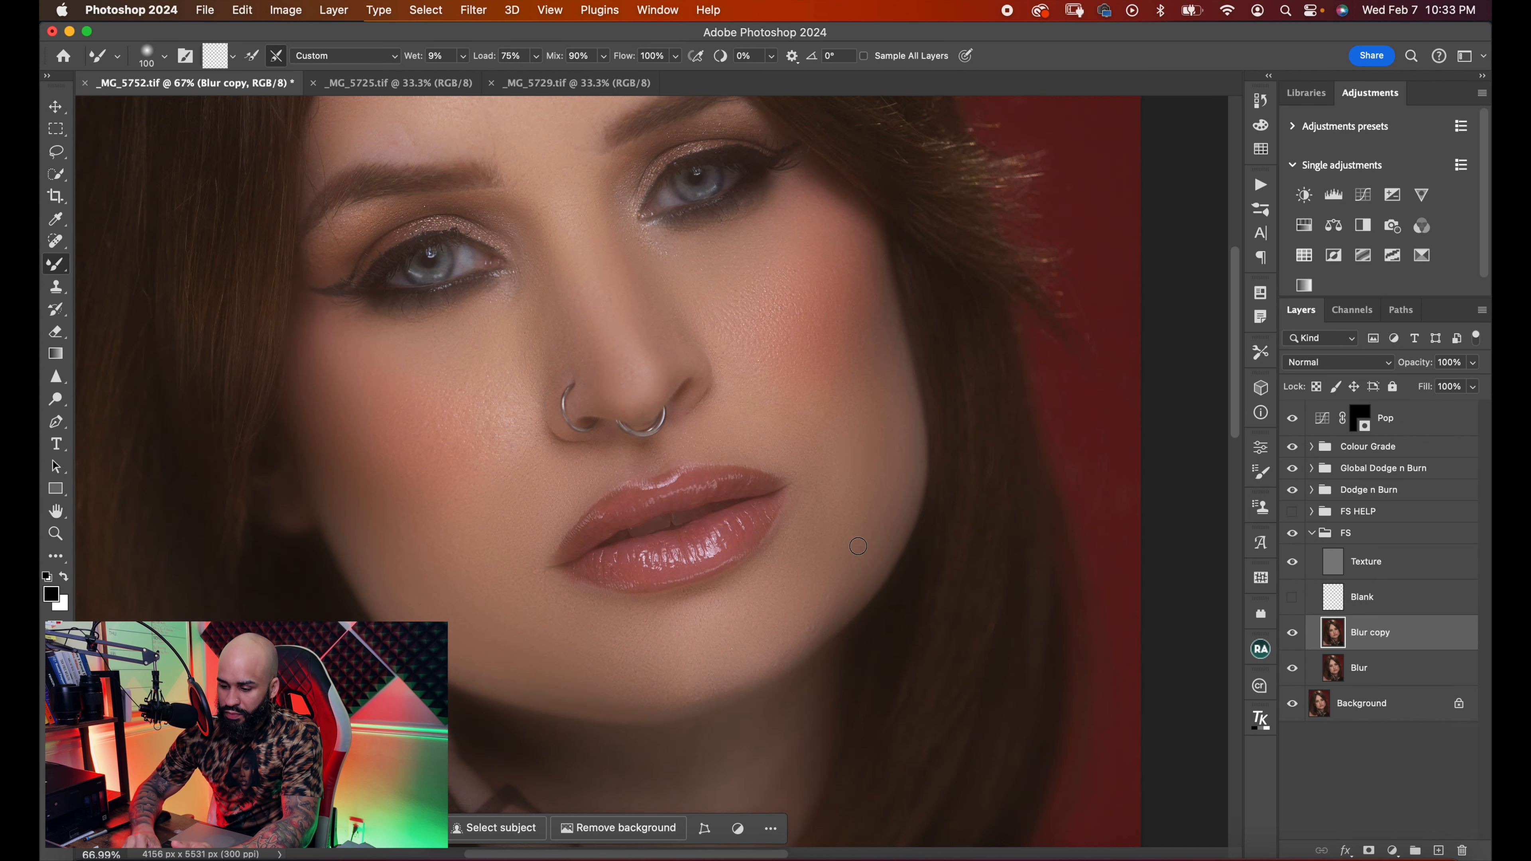
- Select the Texture layer and clone away the small bumps on the chin and jawline with the Clone Stamp at 30
scroll(859, 545, up, 10)
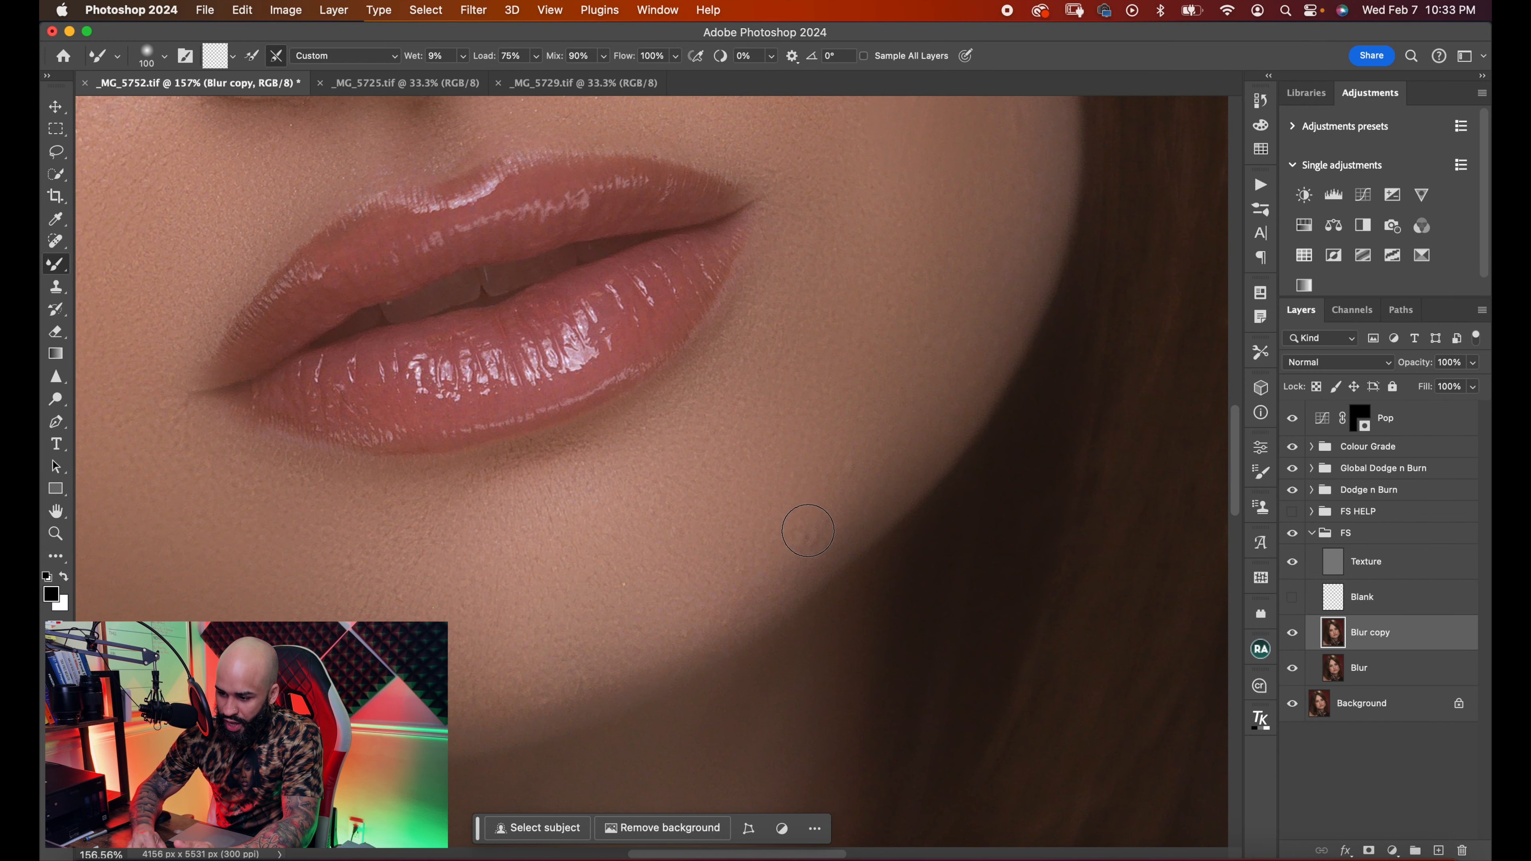
click(1332, 565)
click(65, 285)
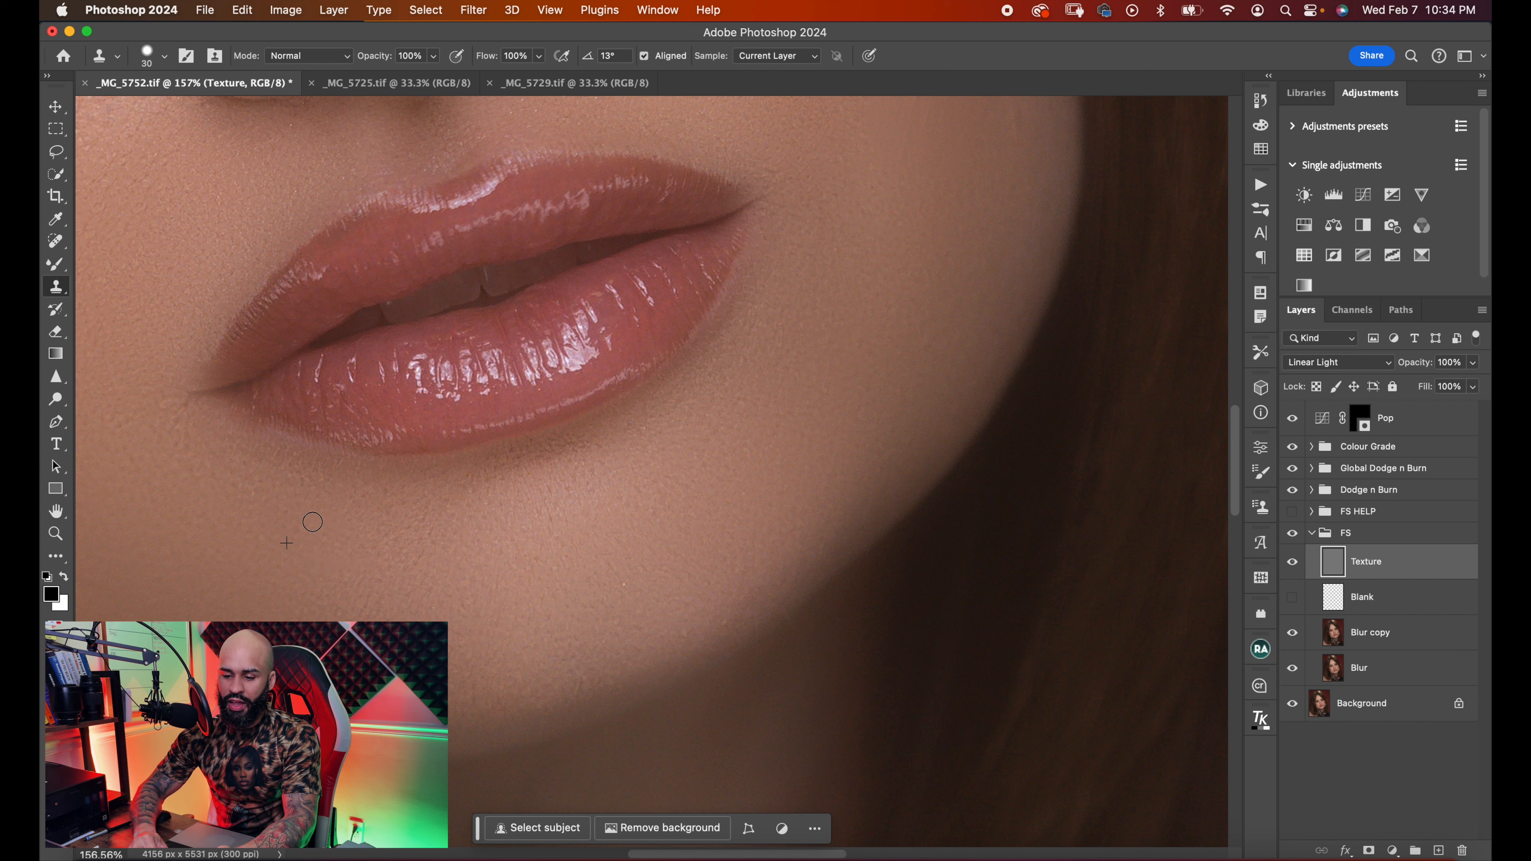
- Enlarge the Clone Stamp to 80 and clone clean skin texture over the outer cheek opposite the nose ring
scroll(752, 429, up, 5)
scroll(752, 429, right, 3)
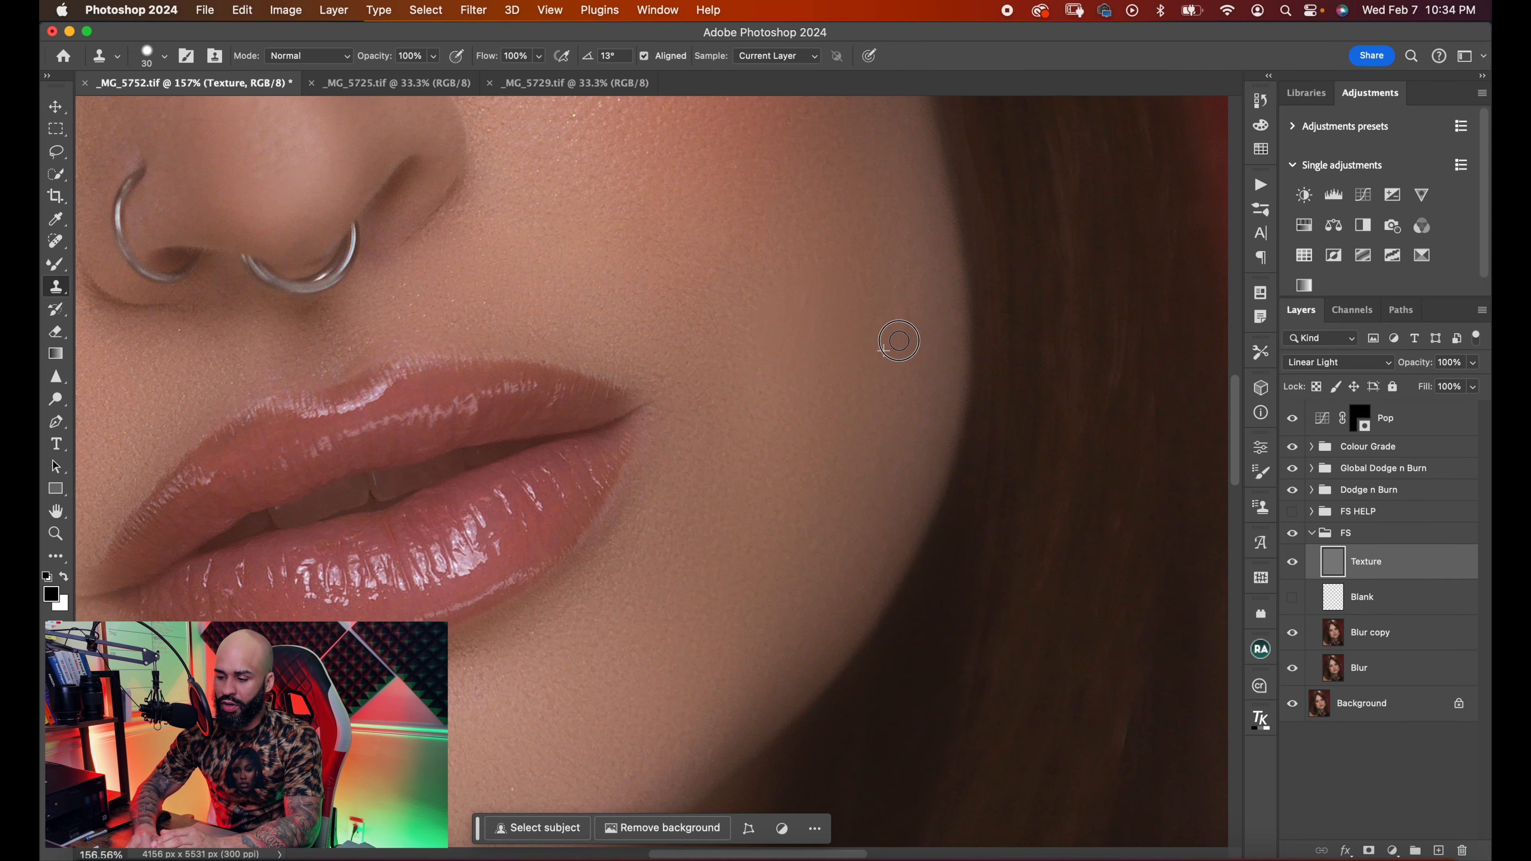
scroll(783, 301, up, 4)
scroll(784, 301, left, 1)
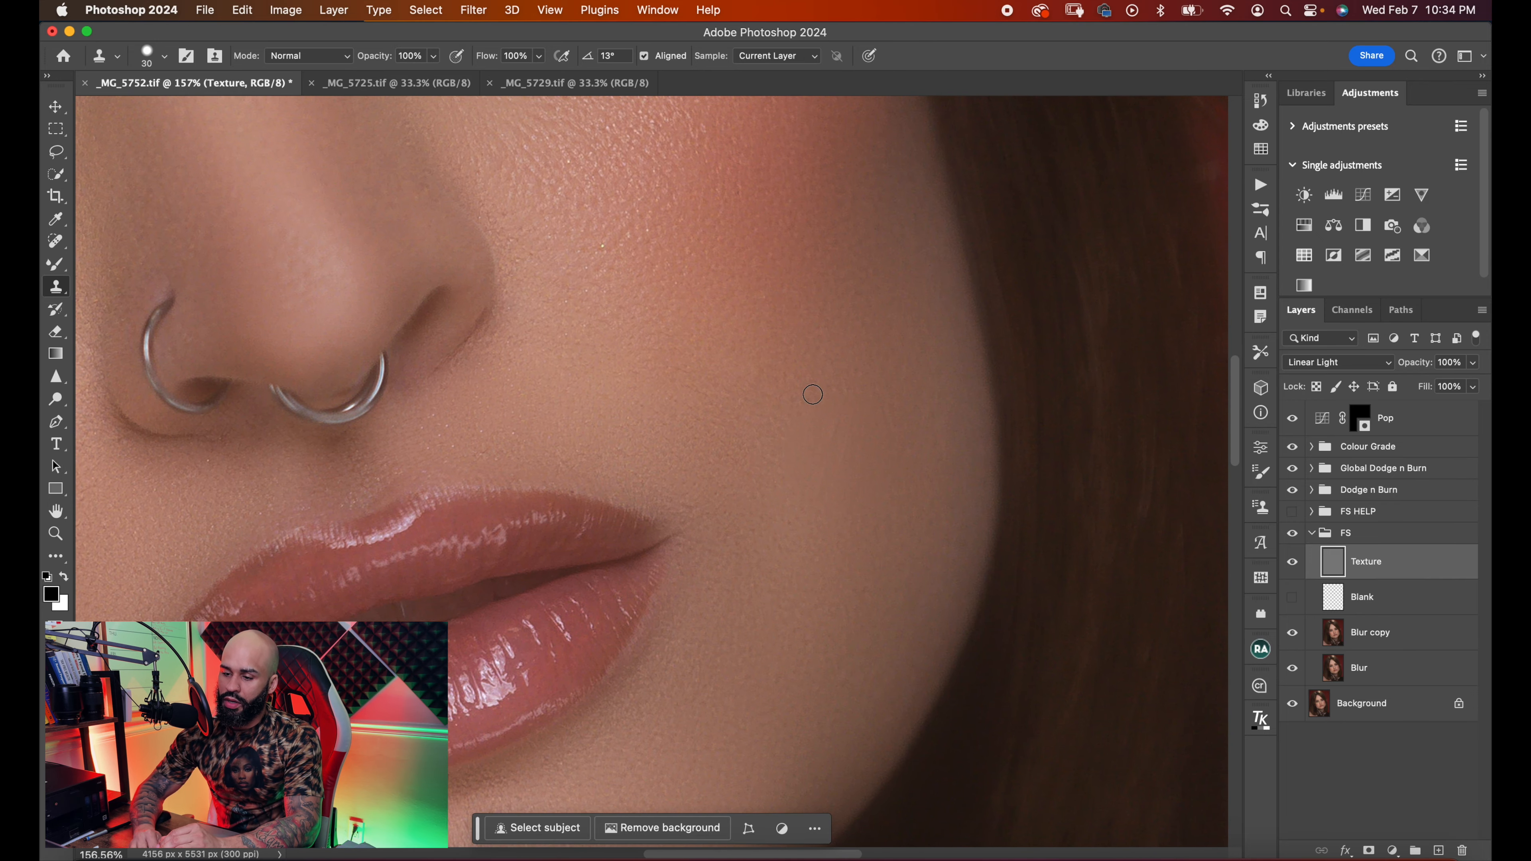
scroll(812, 394, up, 3)
scroll(812, 394, left, 1)
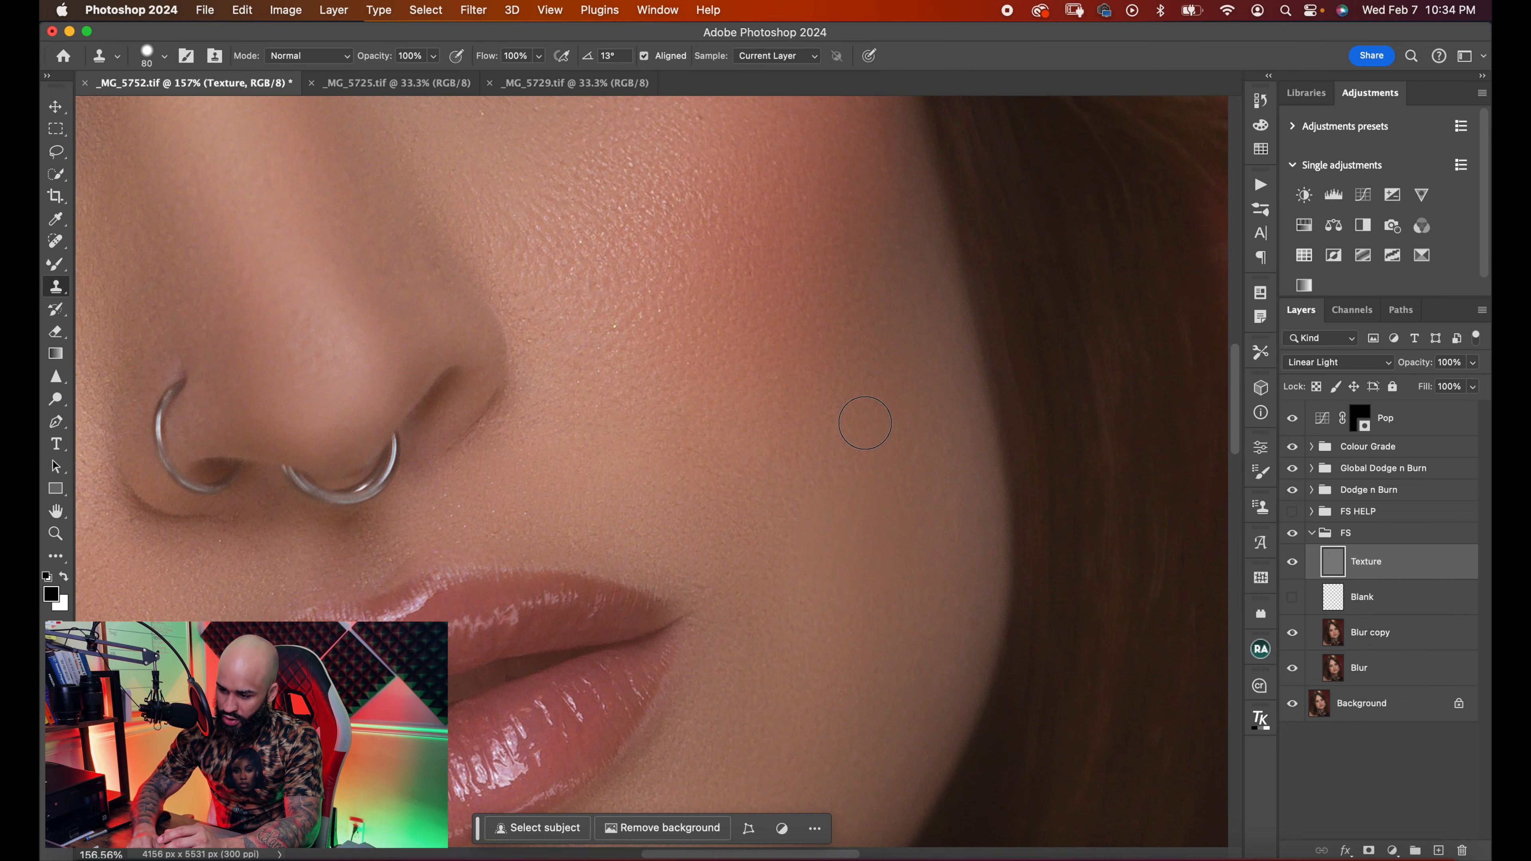
mouse_move(864, 495)
mouse_down()
mouse_move(816, 525)
mouse_move(831, 563)
mouse_move(878, 570)
mouse_up()
alt+click(800, 640)
alt+click(841, 611)
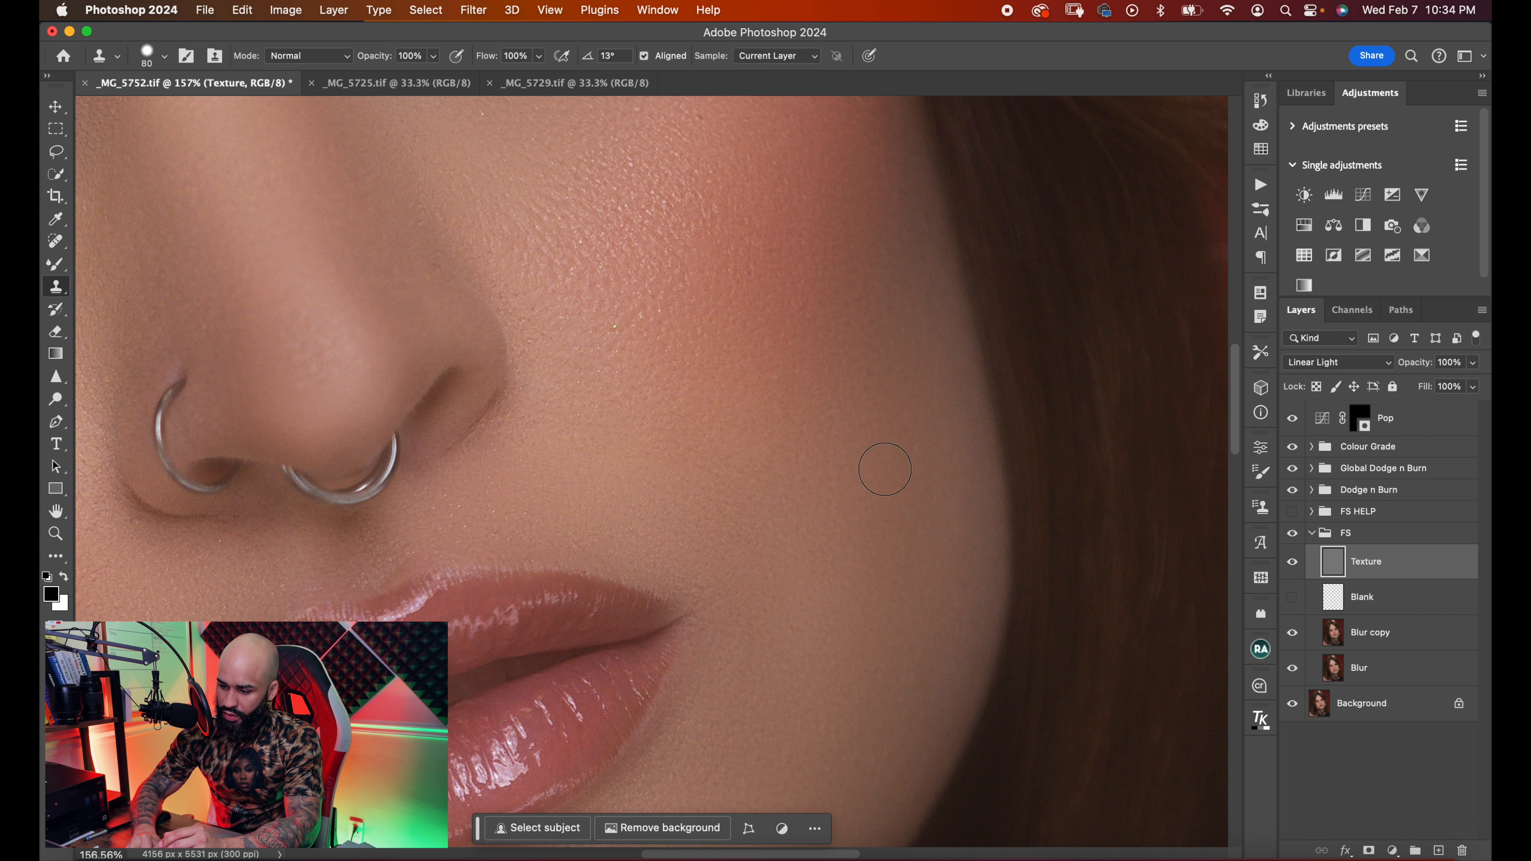
- Select Blur copy and blend the reddish spots above the eyebrow on the nose-ring side with the Mixer Brush between 80 and 125
scroll(847, 547, left, 10)
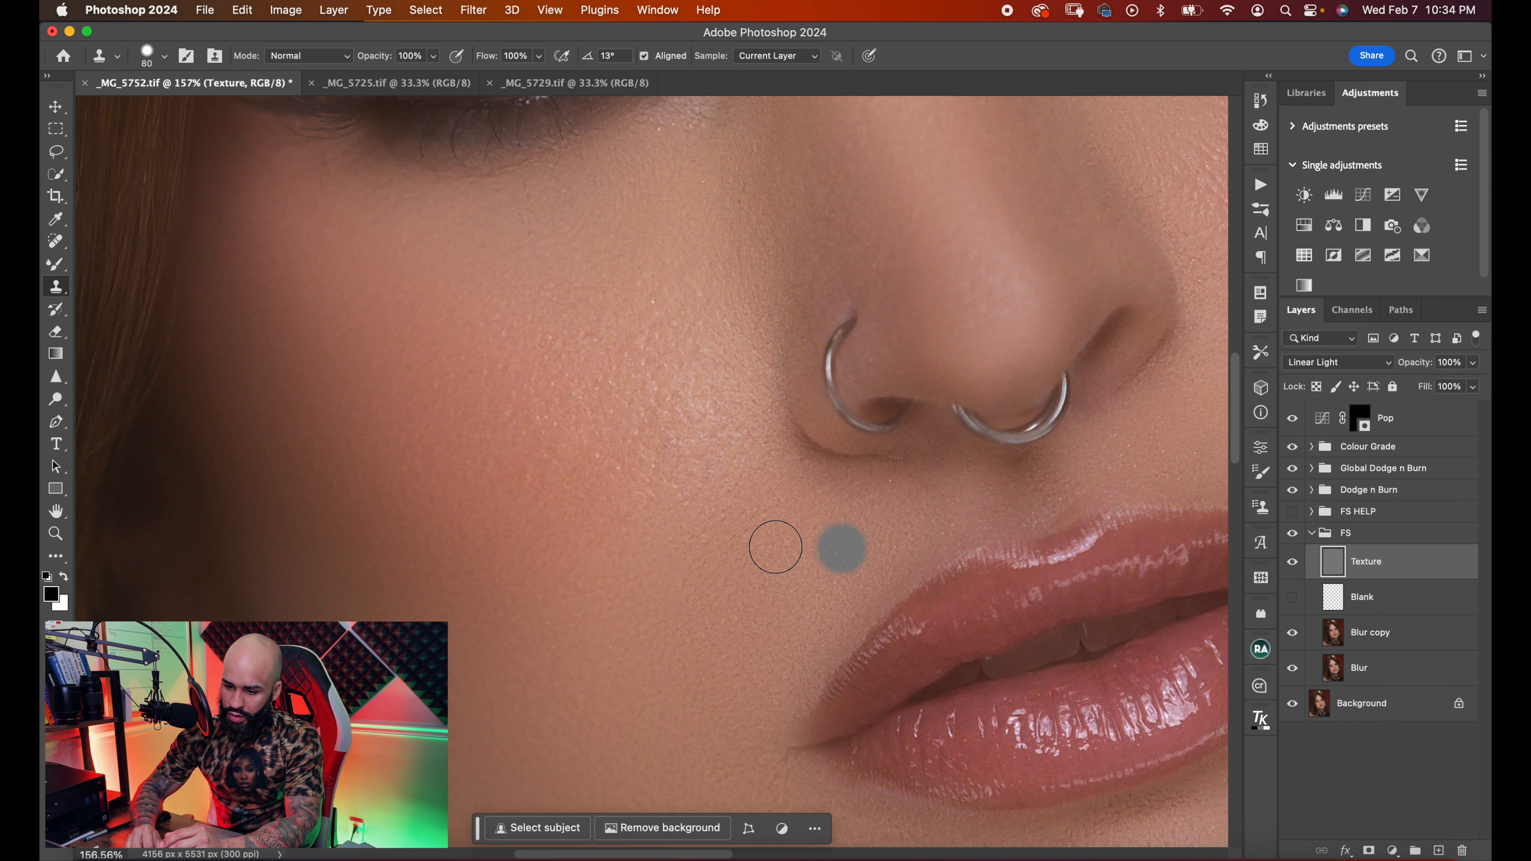
scroll(538, 536, up, 10)
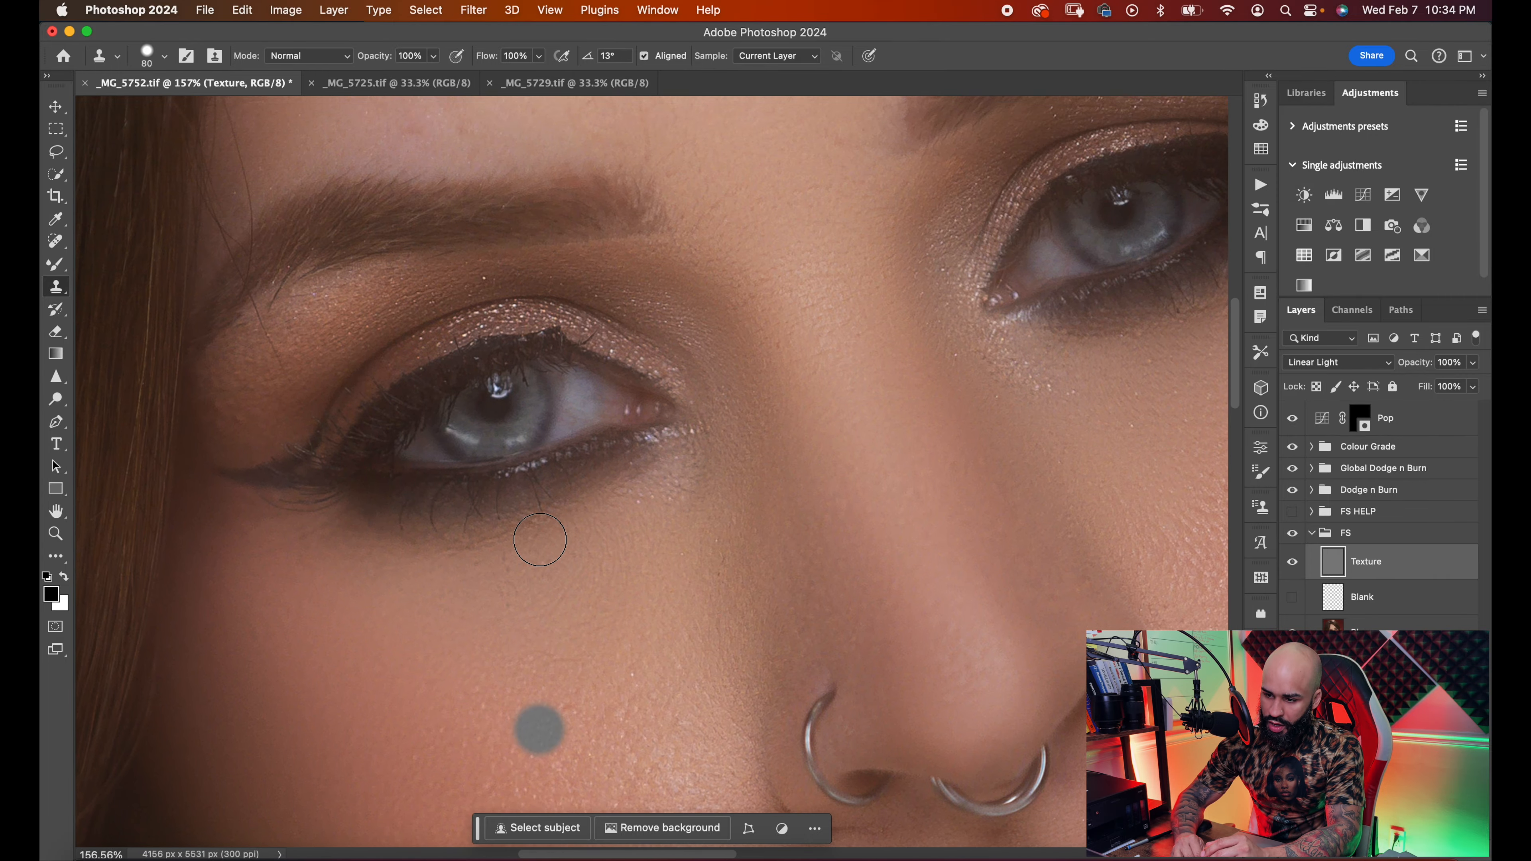
scroll(539, 540, up, 8)
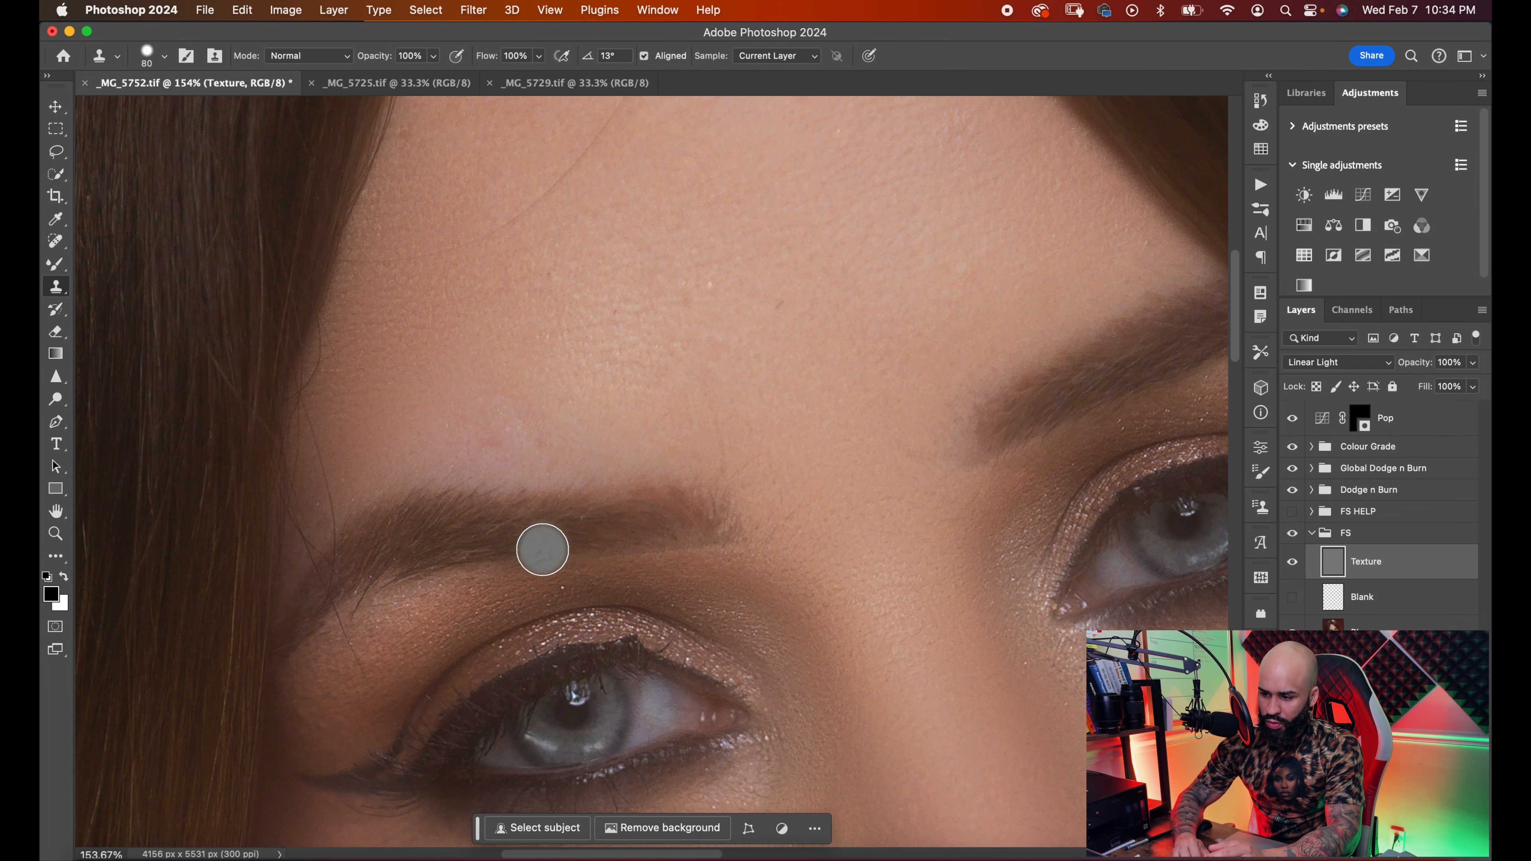
scroll(543, 549, up, 3)
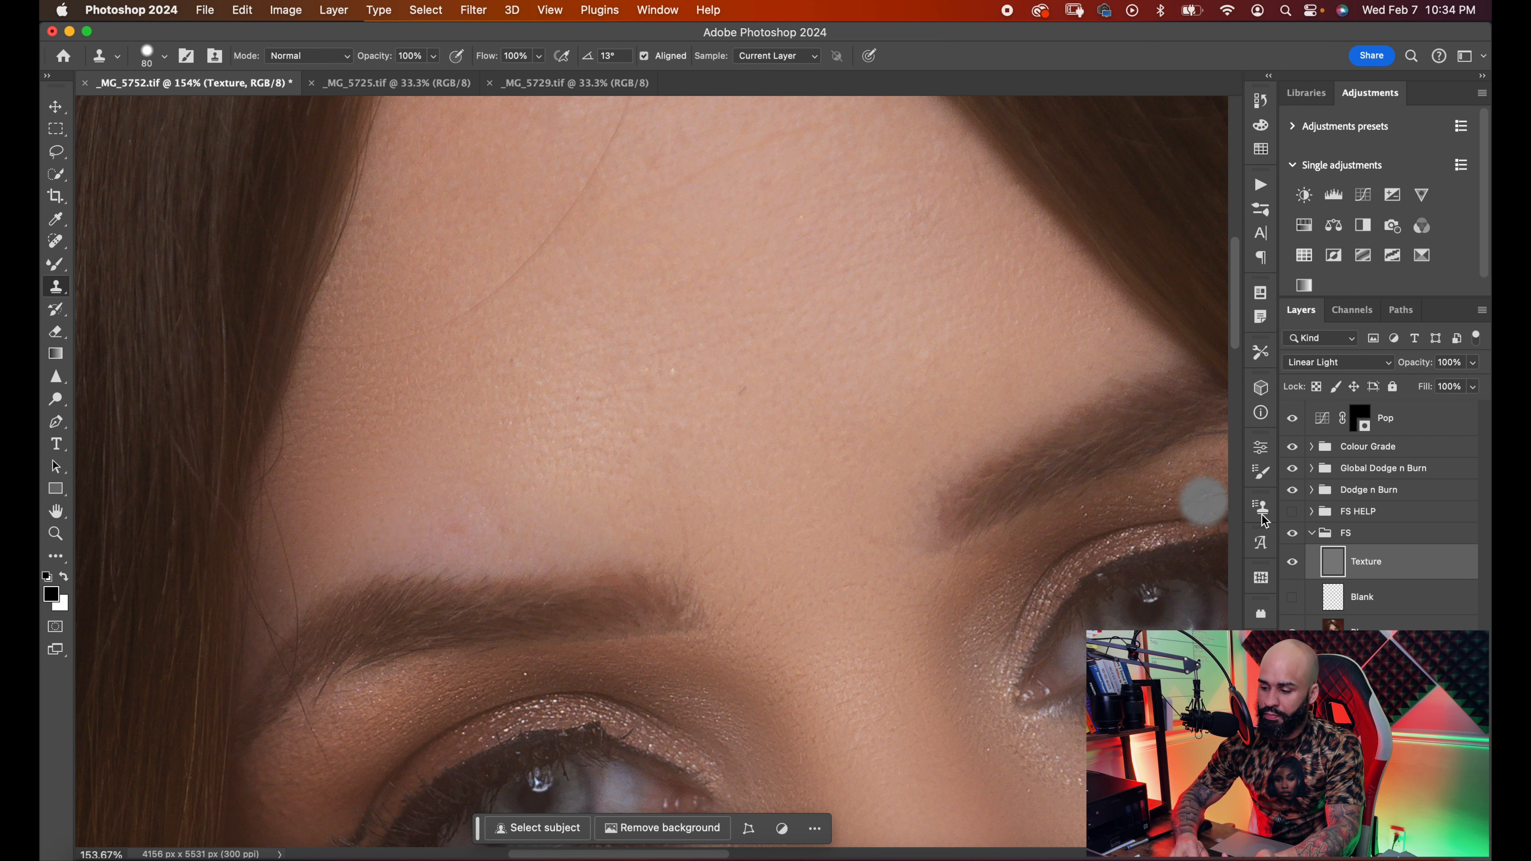
click(1374, 626)
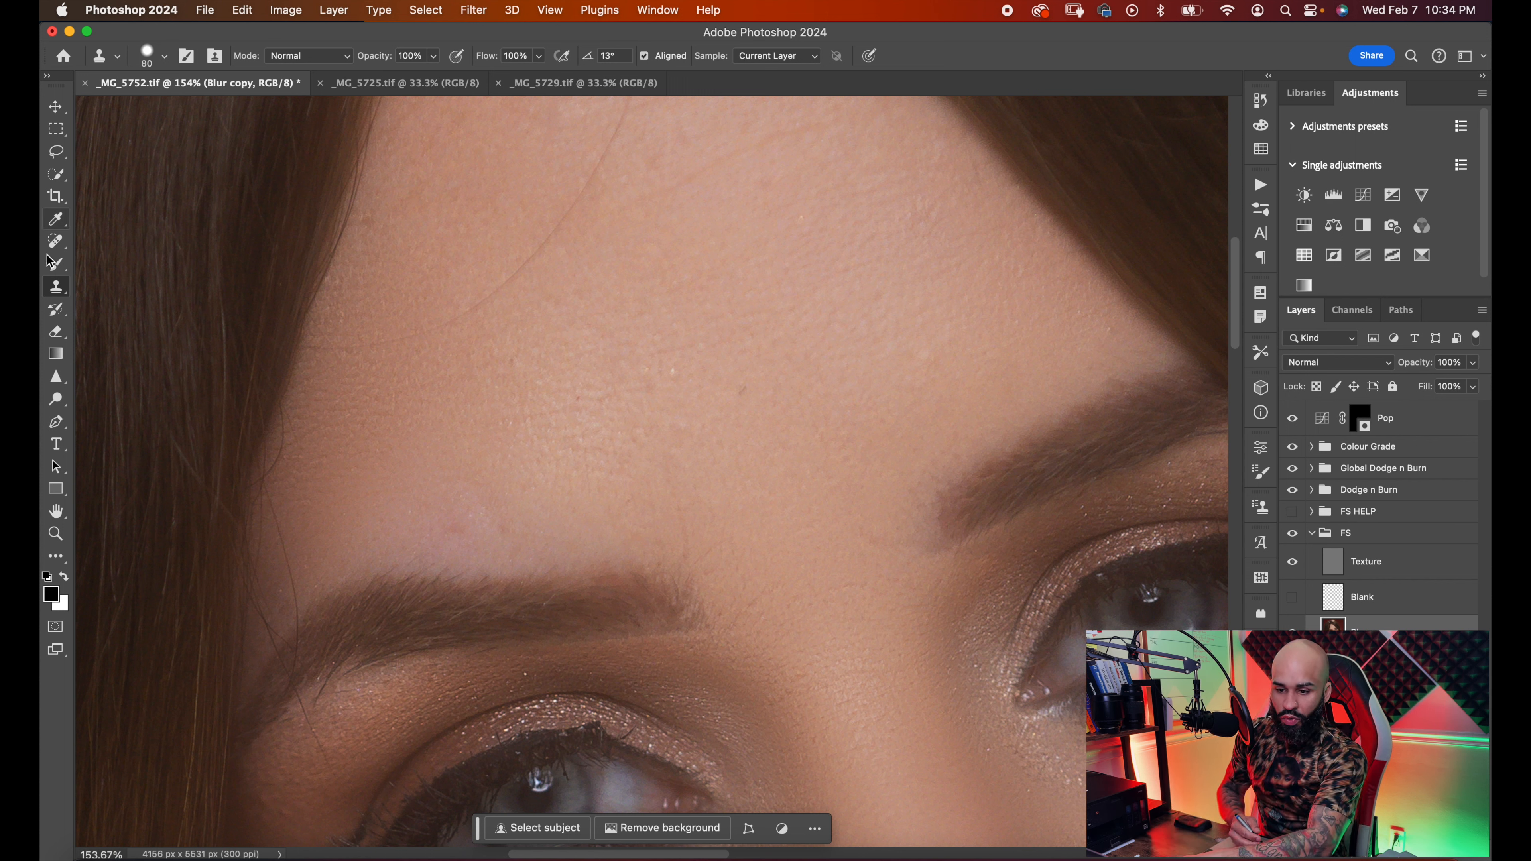
click(56, 264)
key(bracketright)
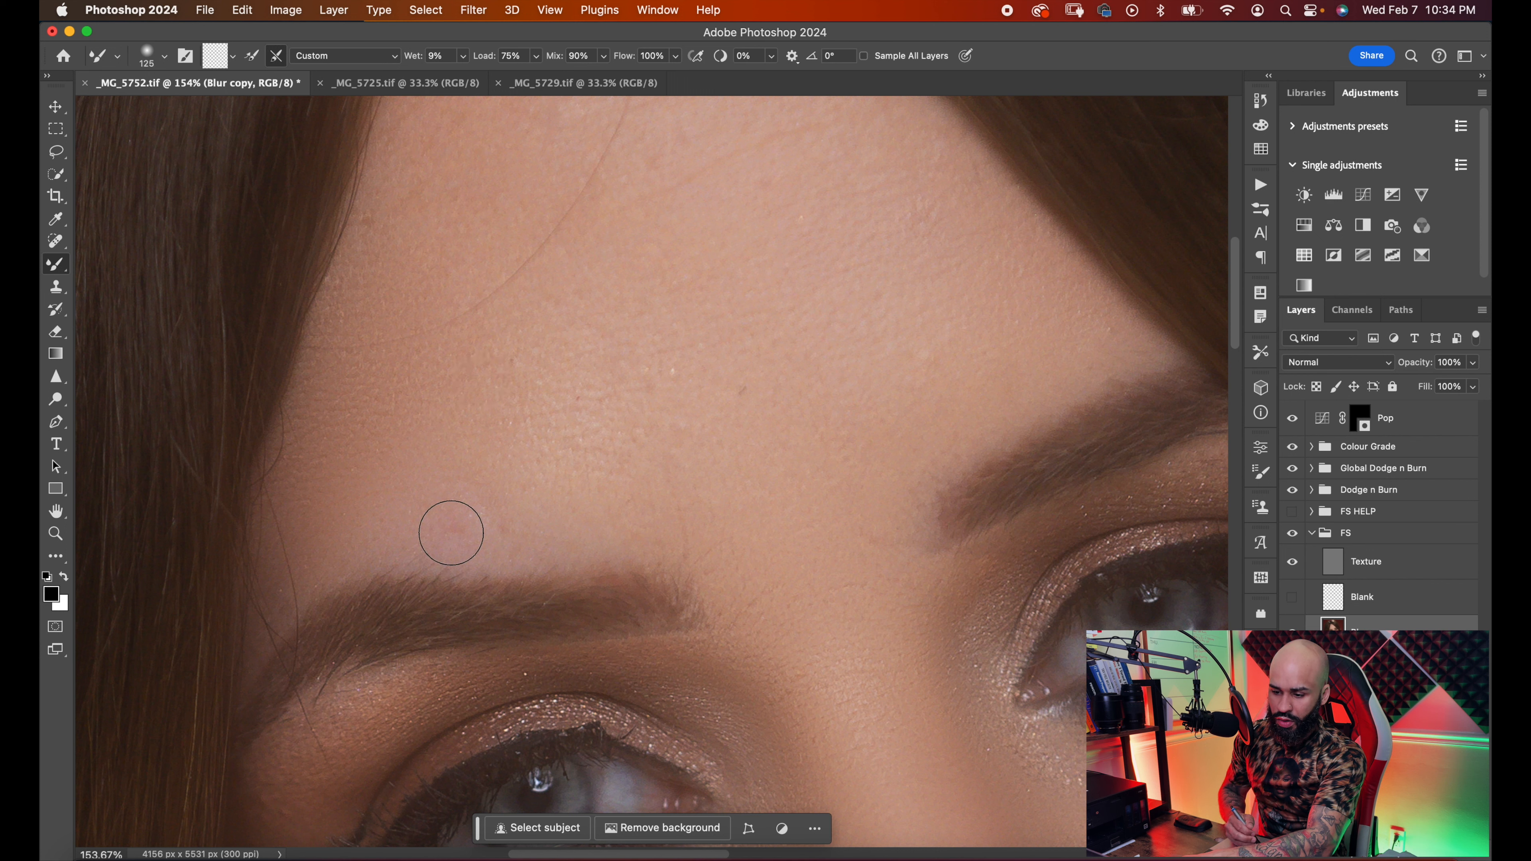
key(bracketleft)
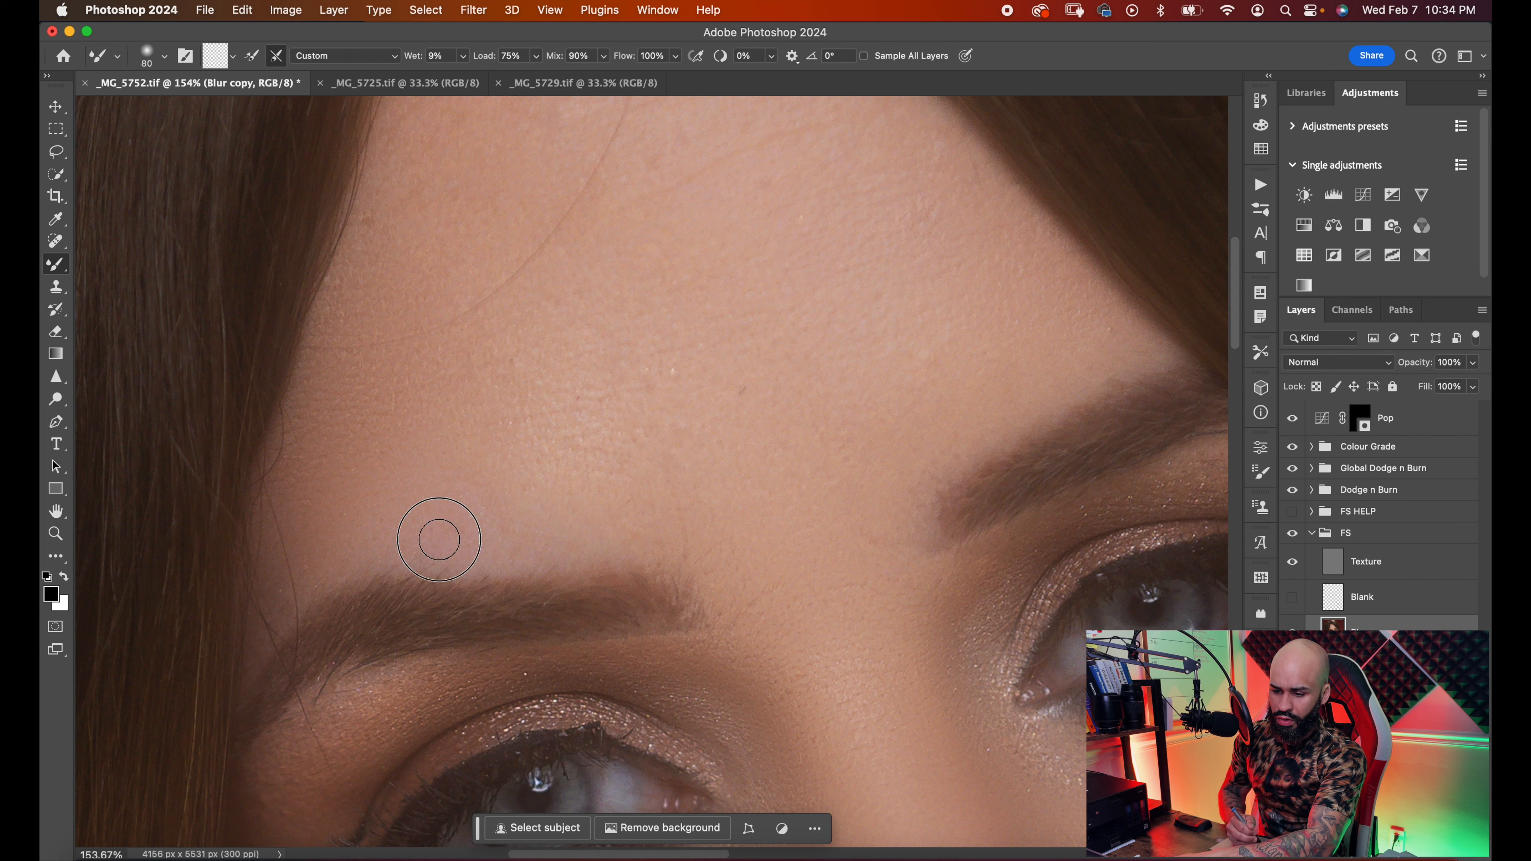
key(bracketright)
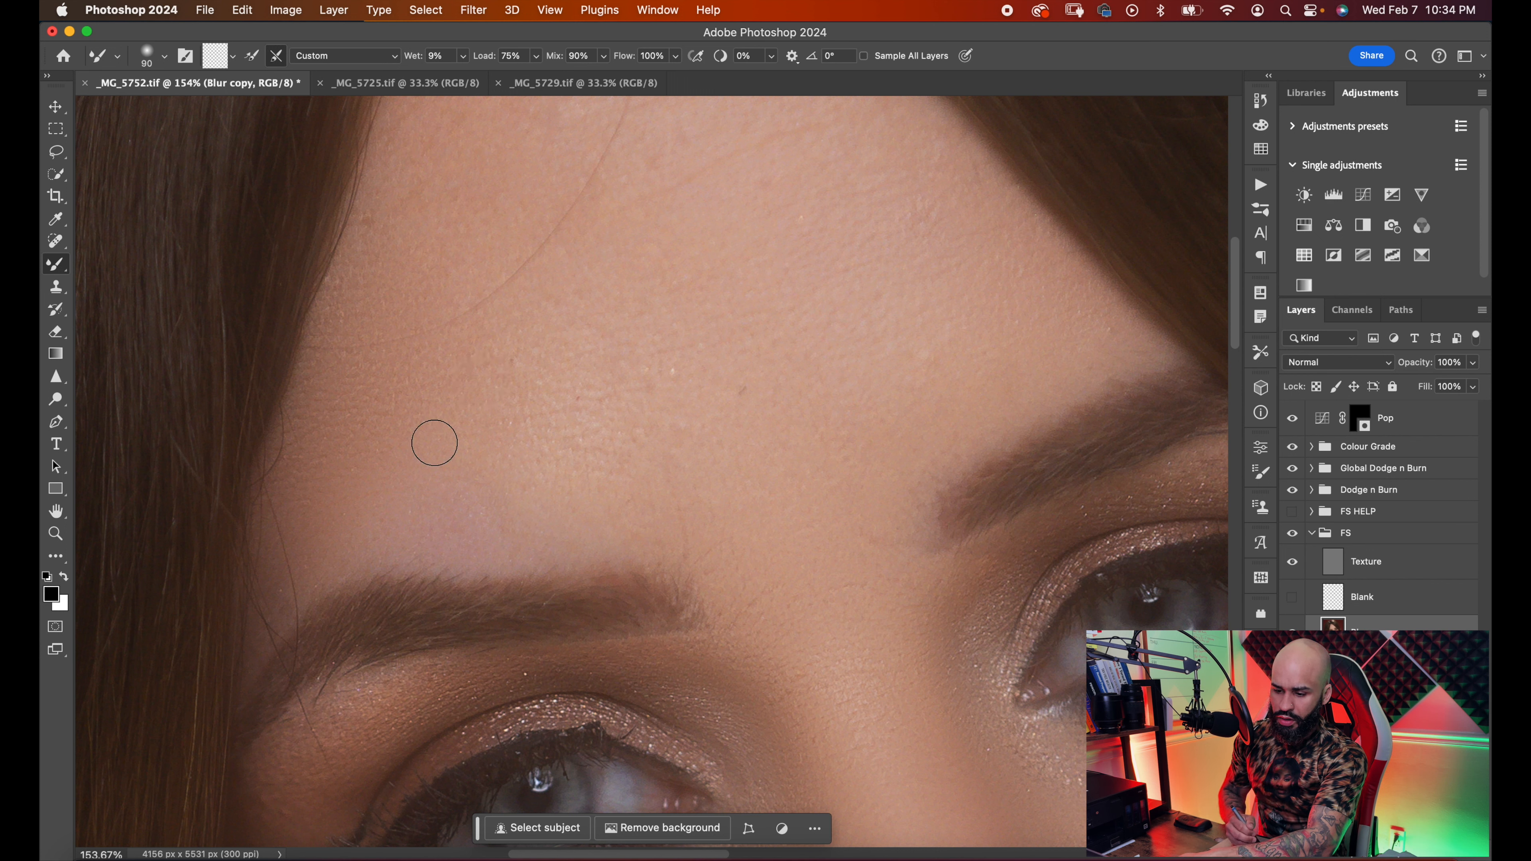
- Blend the patch above that eyebrow upward into the forehead at brush size 90, and smooth the rest of the forehead at 125
drag(363, 550, 390, 471)
drag(500, 505, 491, 450)
drag(553, 537, 579, 444)
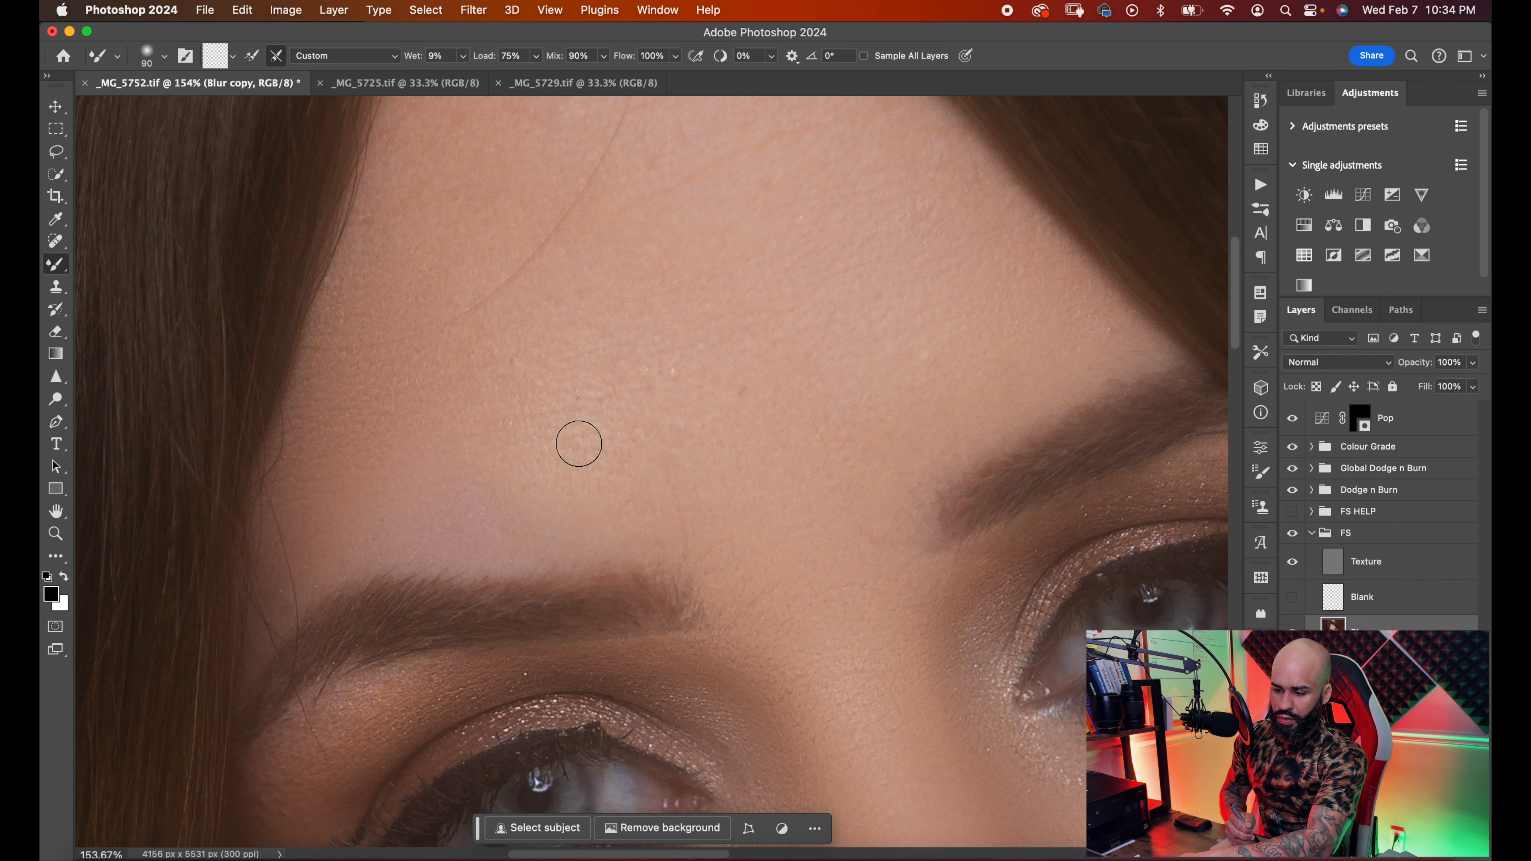
drag(517, 491, 495, 530)
mouse_move(466, 596)
mouse_down()
mouse_move(450, 512)
mouse_move(430, 598)
mouse_up()
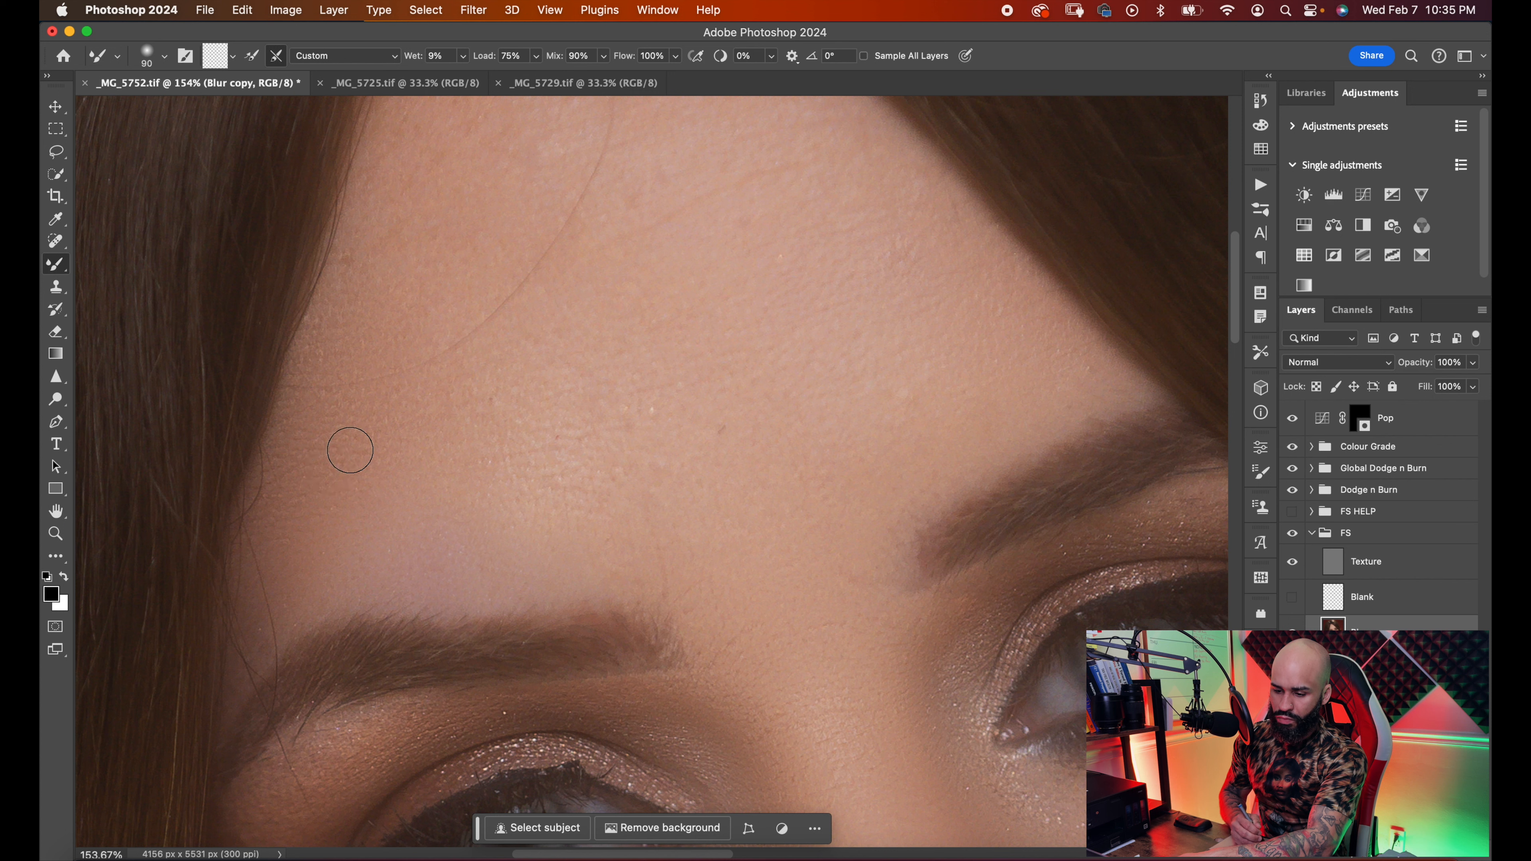
key(bracketright)
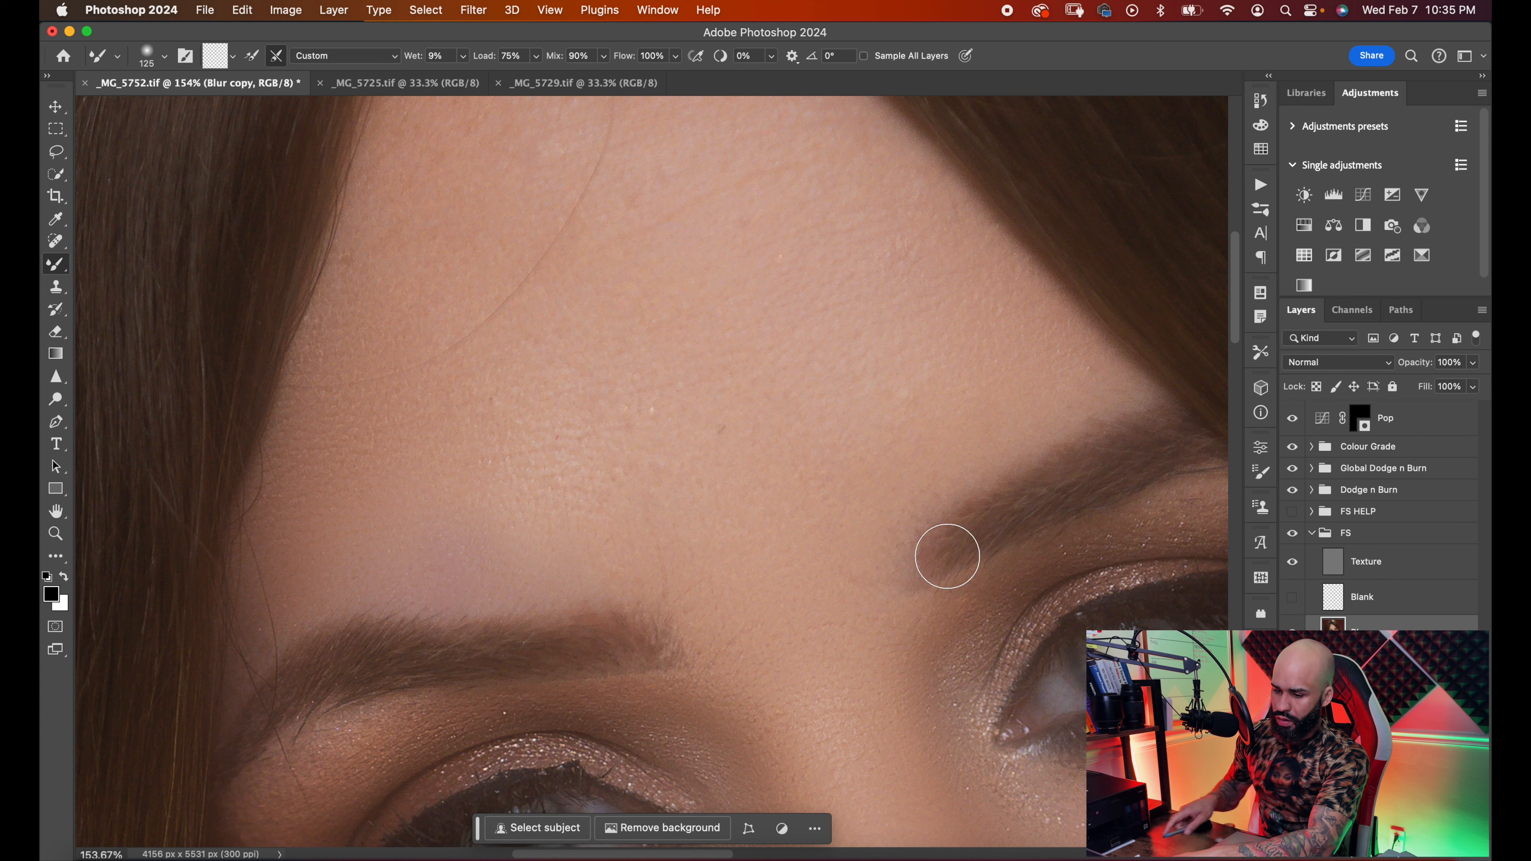
- Toggle the FS group's visibility to compare the forehead before and after retouching
click(1291, 532)
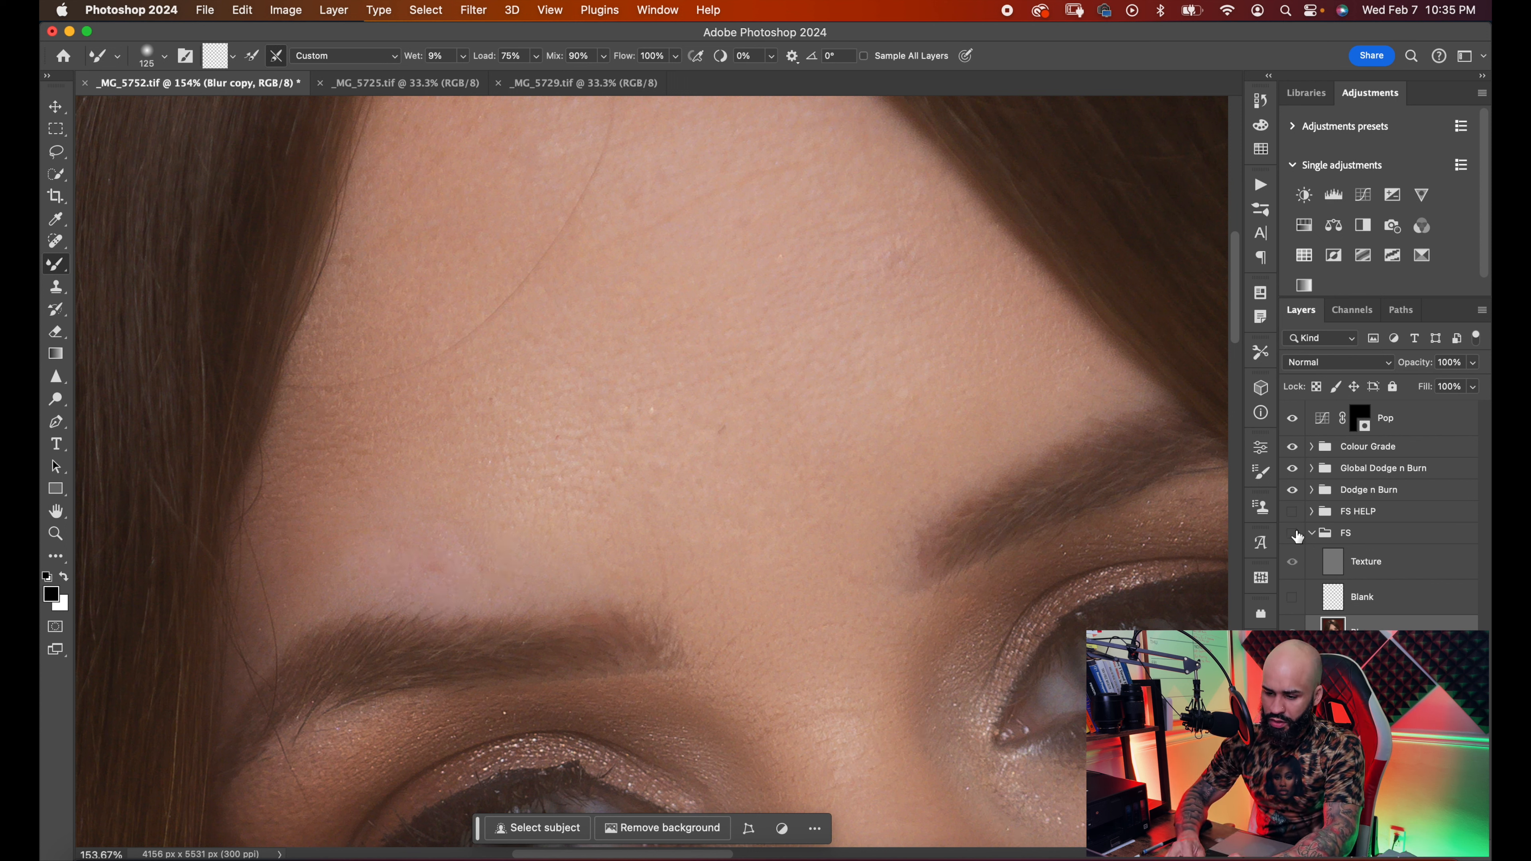
click(1293, 533)
click(1293, 533)
- Select the Texture layer and clone forehead skin texture over the smoothed patch above the nose-ring-side eyebrow with the Clone Stamp at size 80
scroll(485, 649, up, 3)
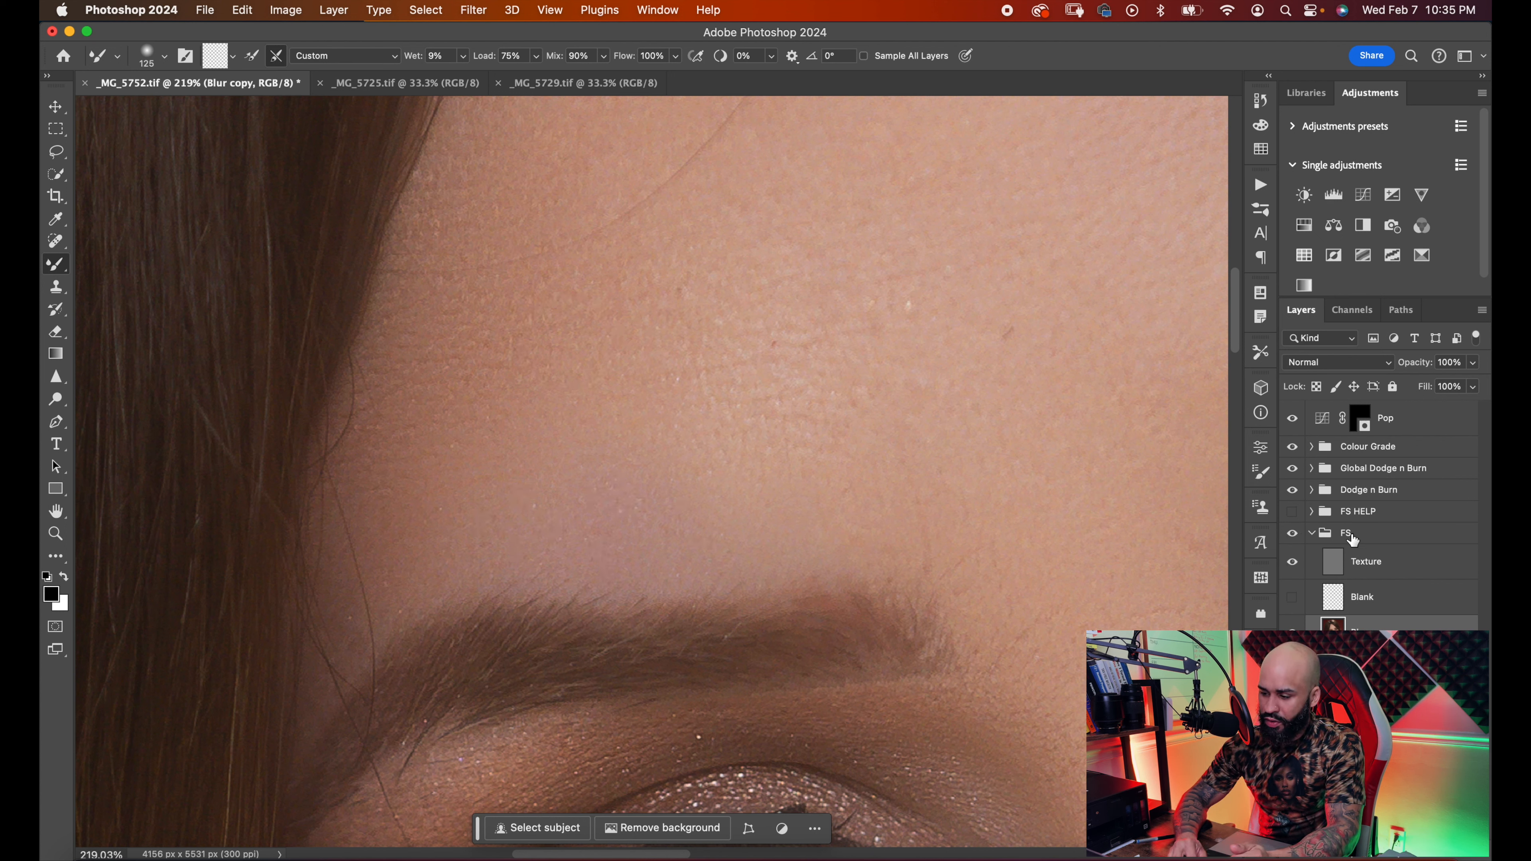
click(1365, 562)
click(60, 292)
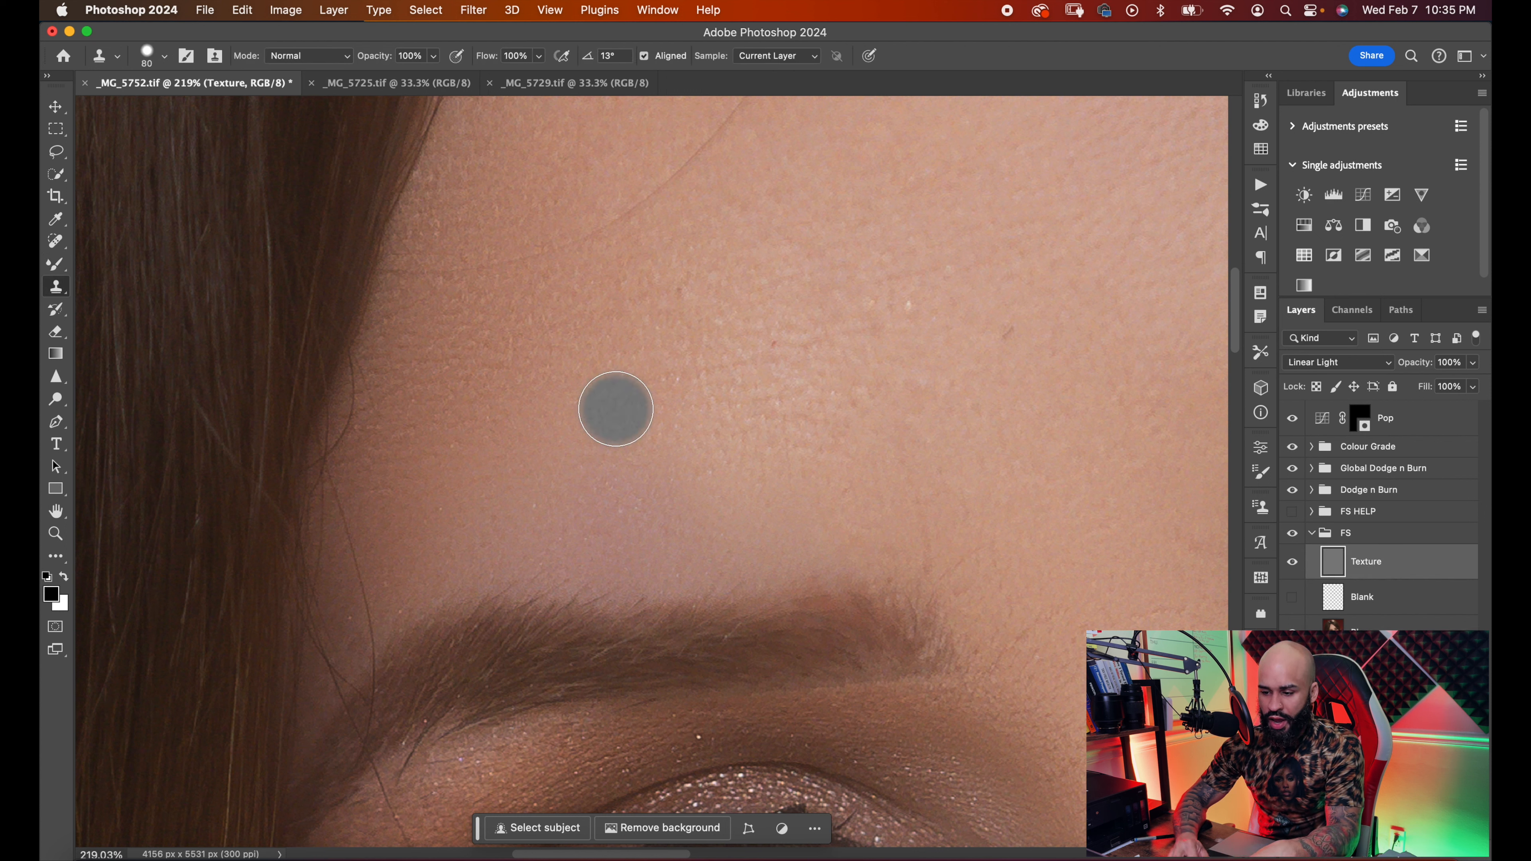
alt+click(613, 428)
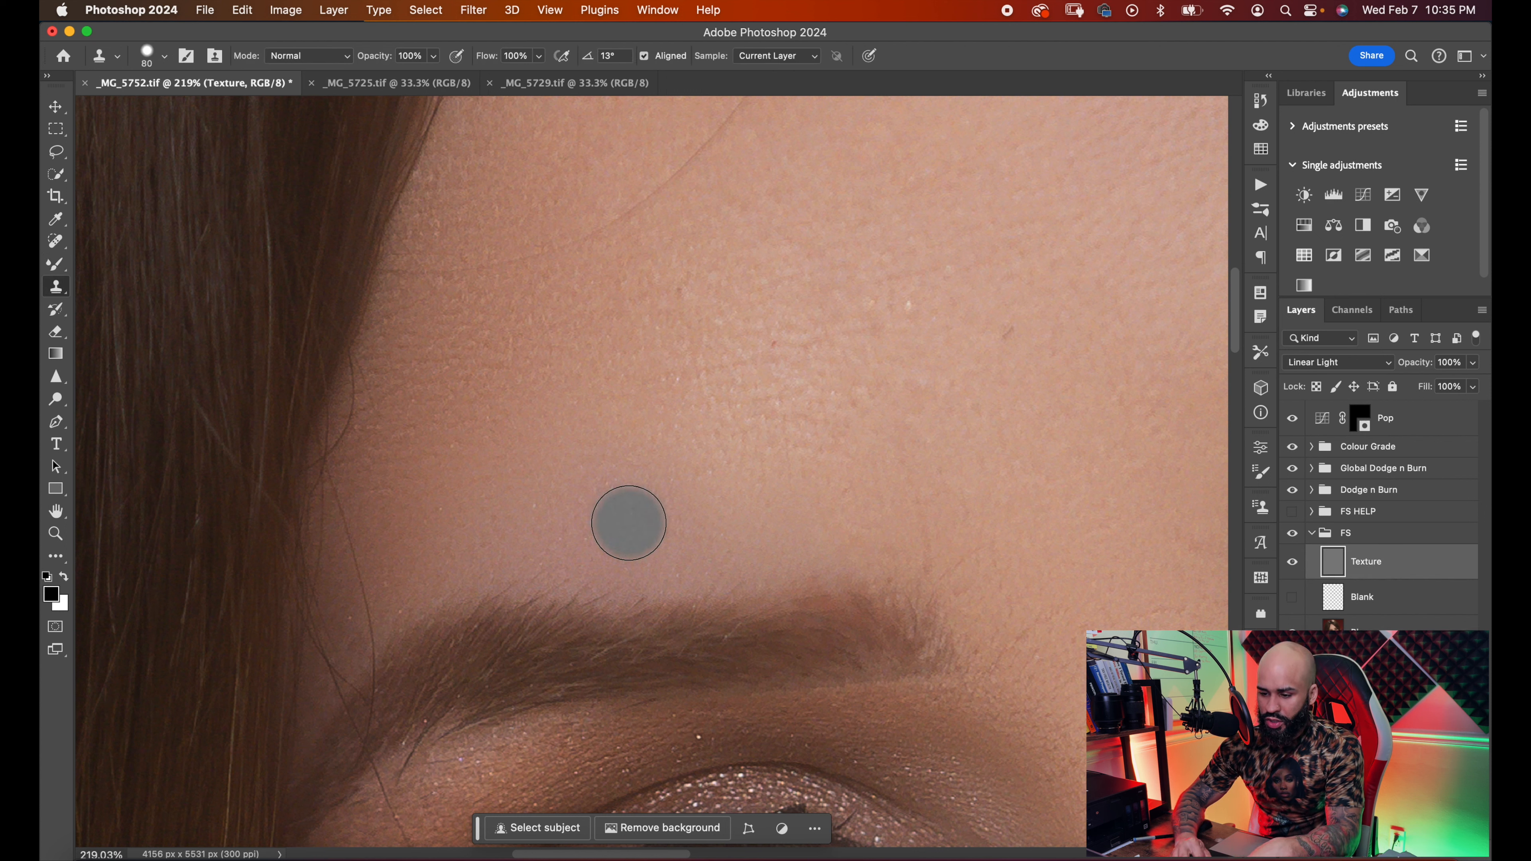
mouse_move(628, 526)
mouse_down()
mouse_move(467, 532)
mouse_move(781, 538)
mouse_up()
alt+click(642, 444)
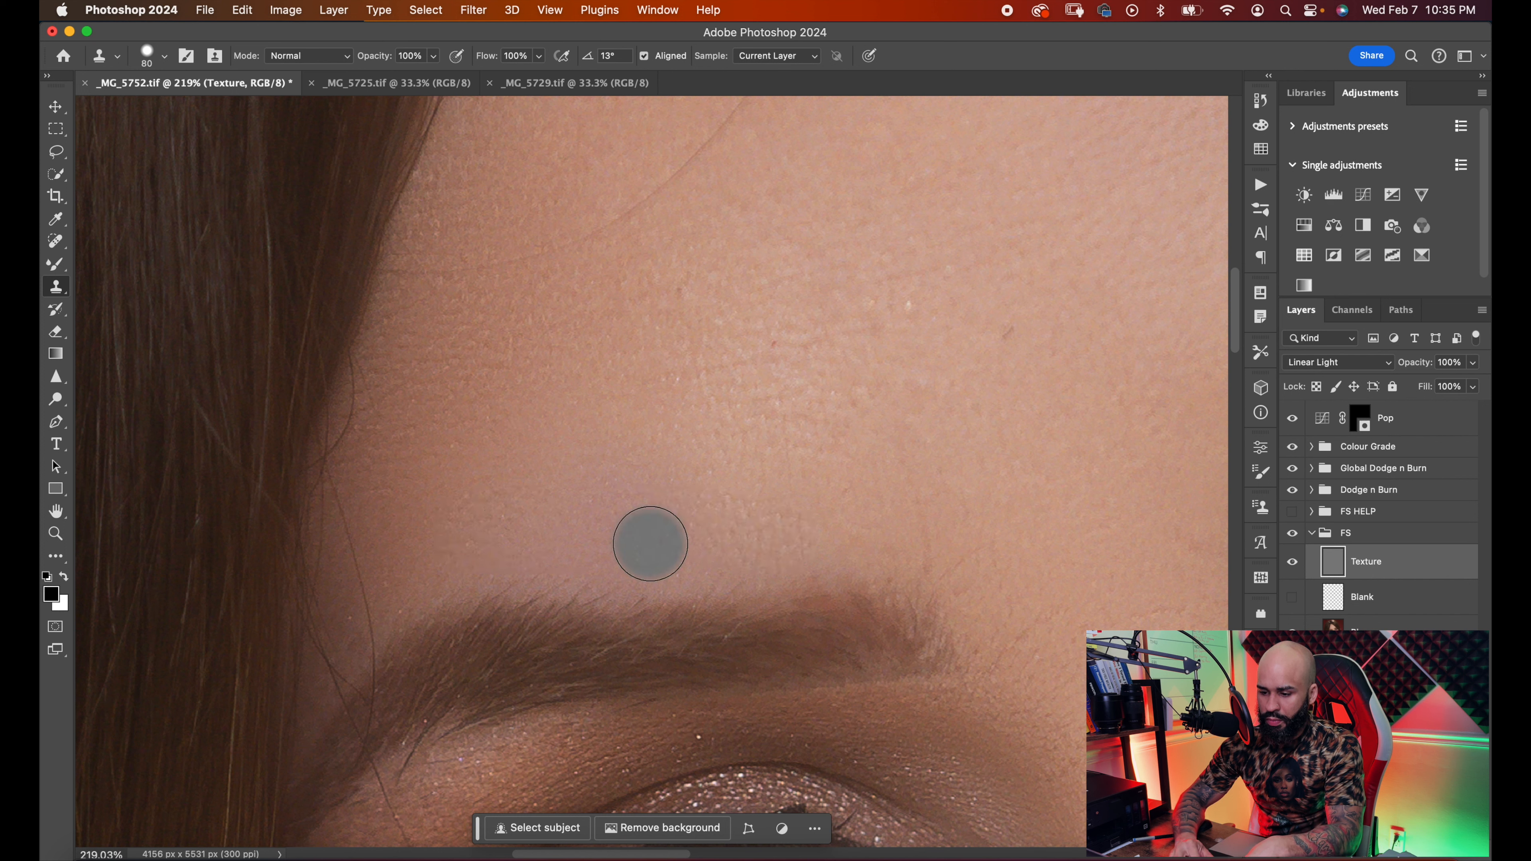
drag(650, 544, 577, 524)
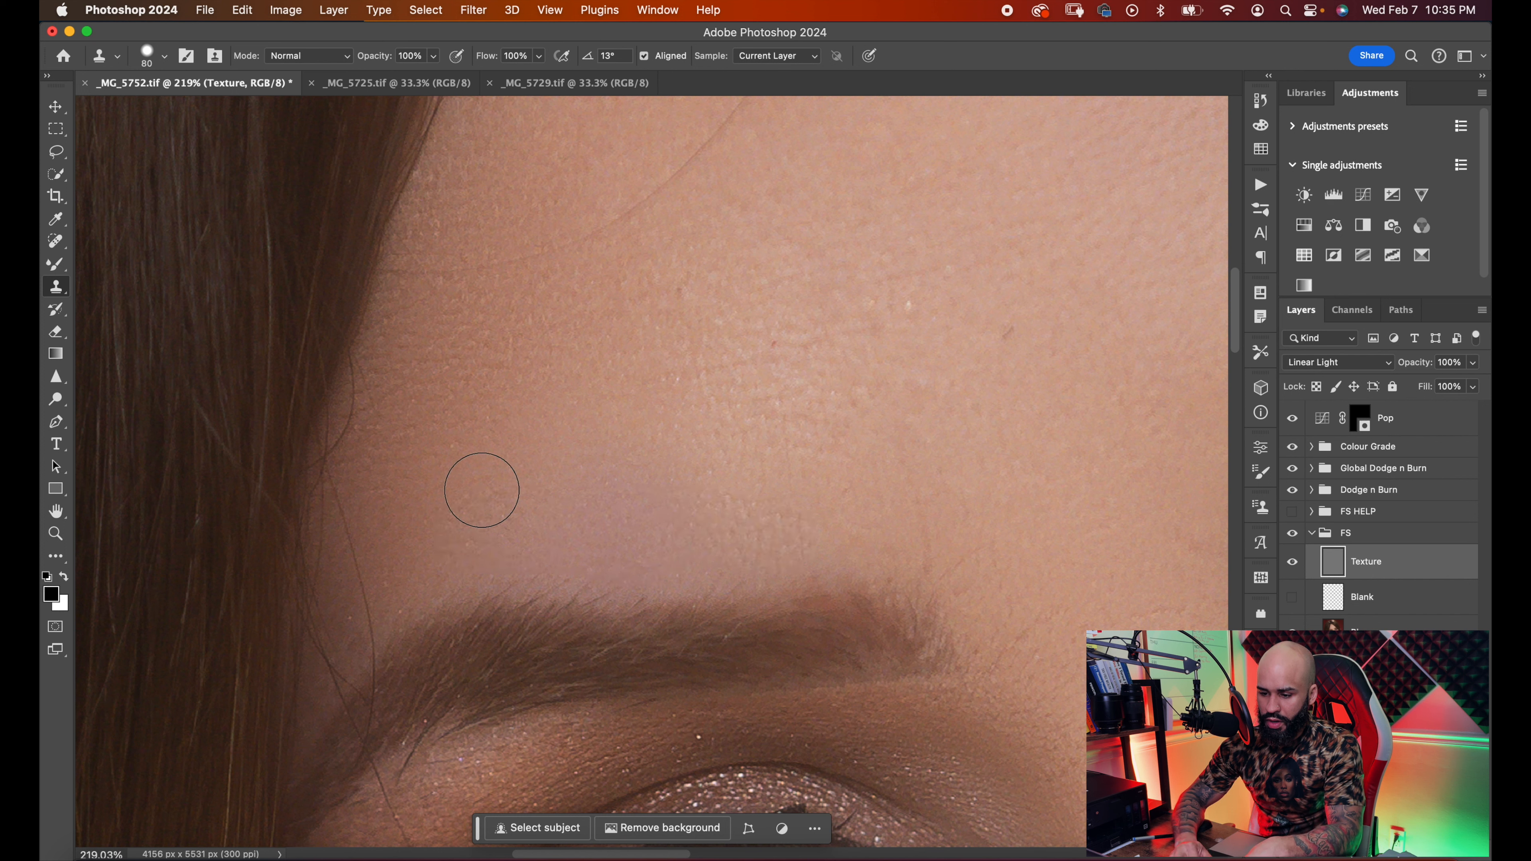
mouse_move(482, 490)
mouse_down()
mouse_move(570, 502)
mouse_move(629, 527)
mouse_move(740, 530)
mouse_move(751, 480)
mouse_move(737, 516)
mouse_move(661, 517)
mouse_up()
alt+click(630, 460)
click(738, 529)
alt+click(769, 440)
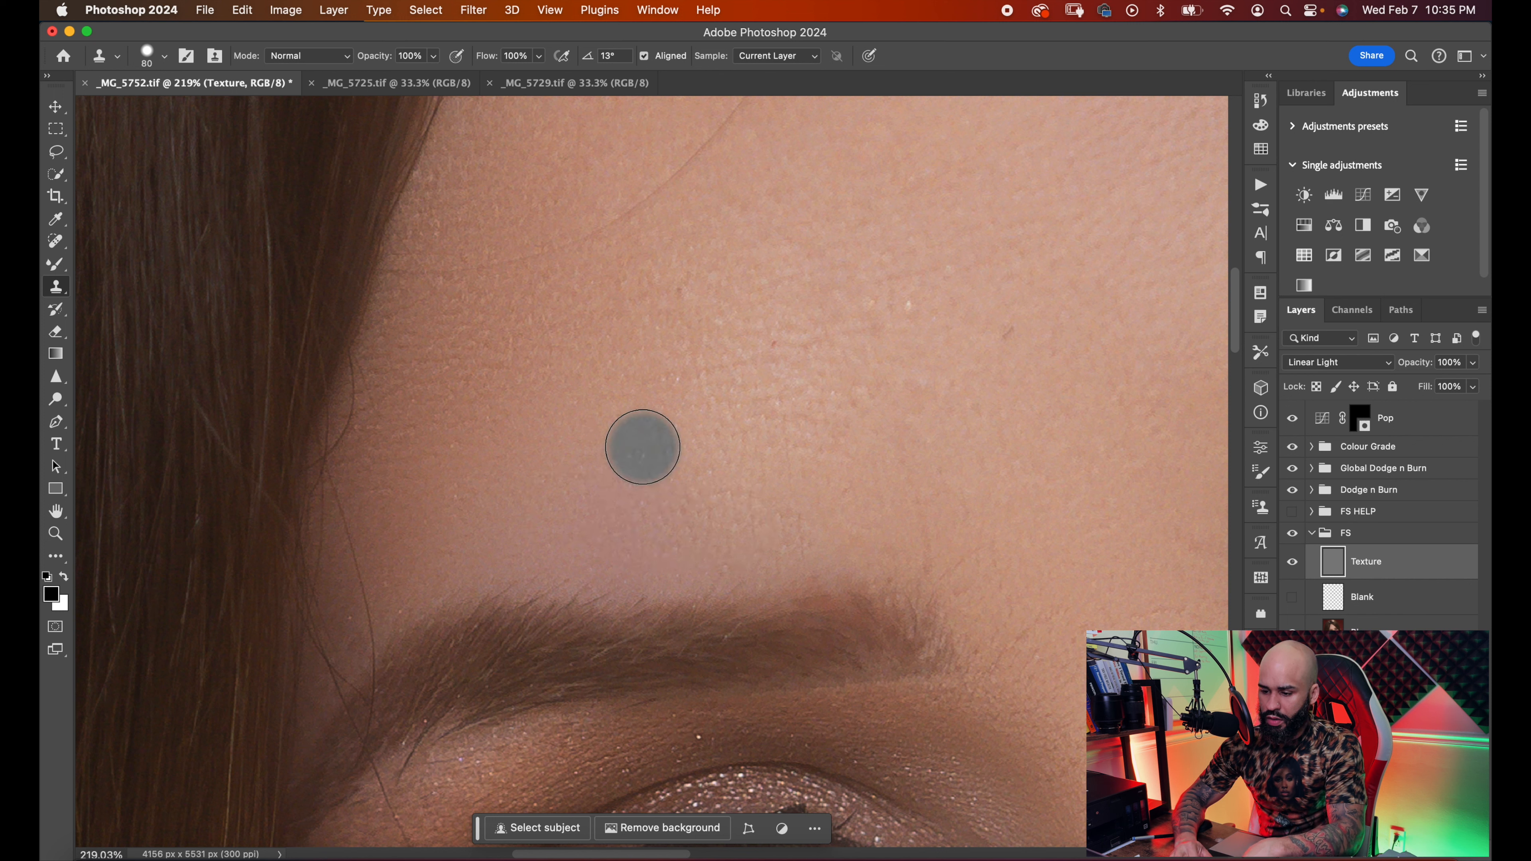
- Toggle the FS group's visibility to compare the whole portrait before and after retouching, and inspect the eyes and cheeks
scroll(854, 451, down, 5)
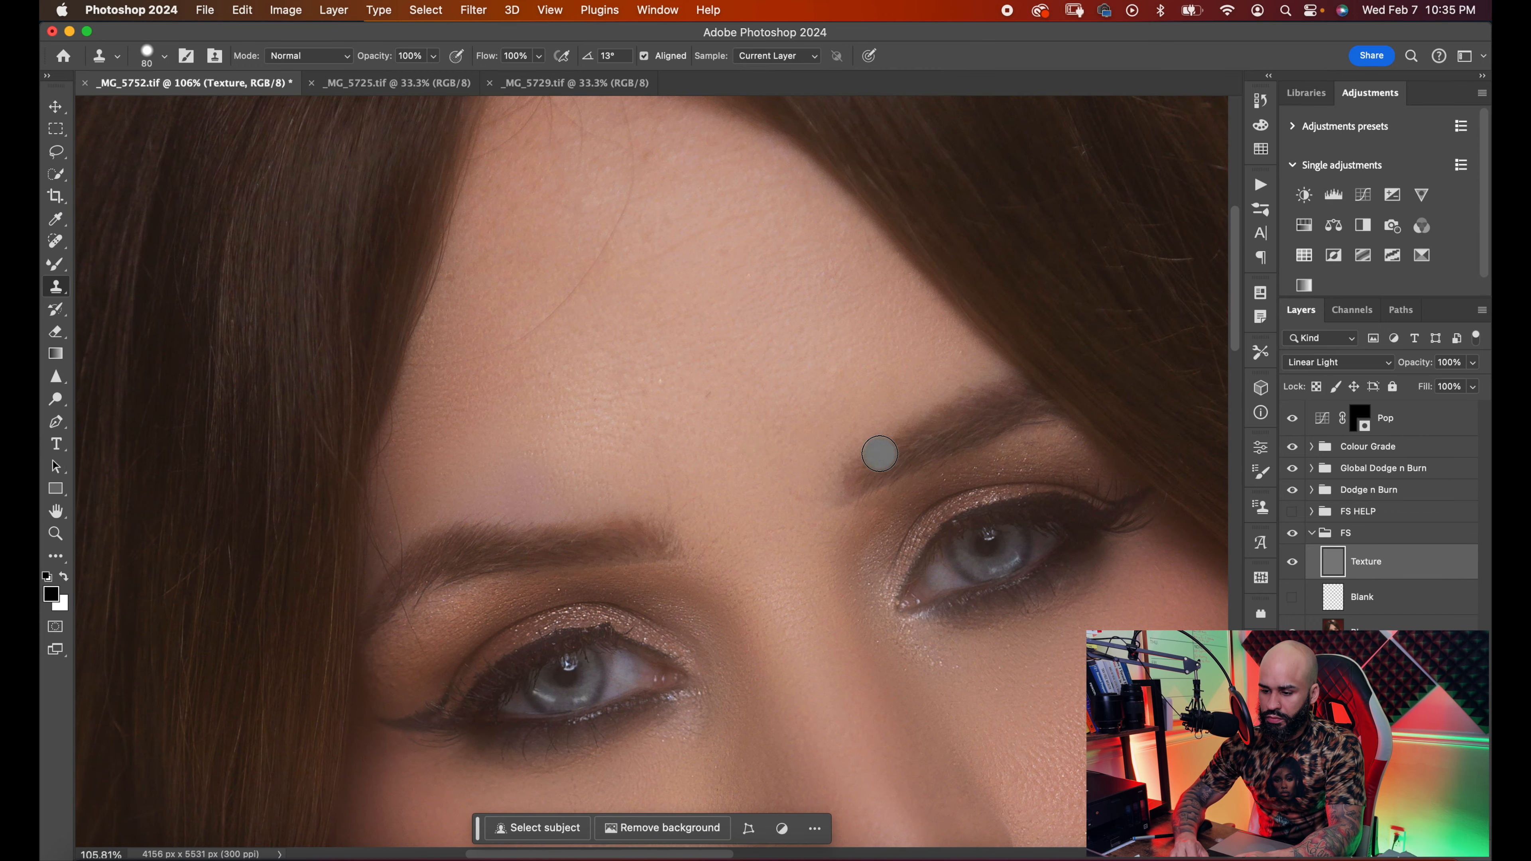
scroll(880, 454, down, 3)
scroll(879, 454, down, 3)
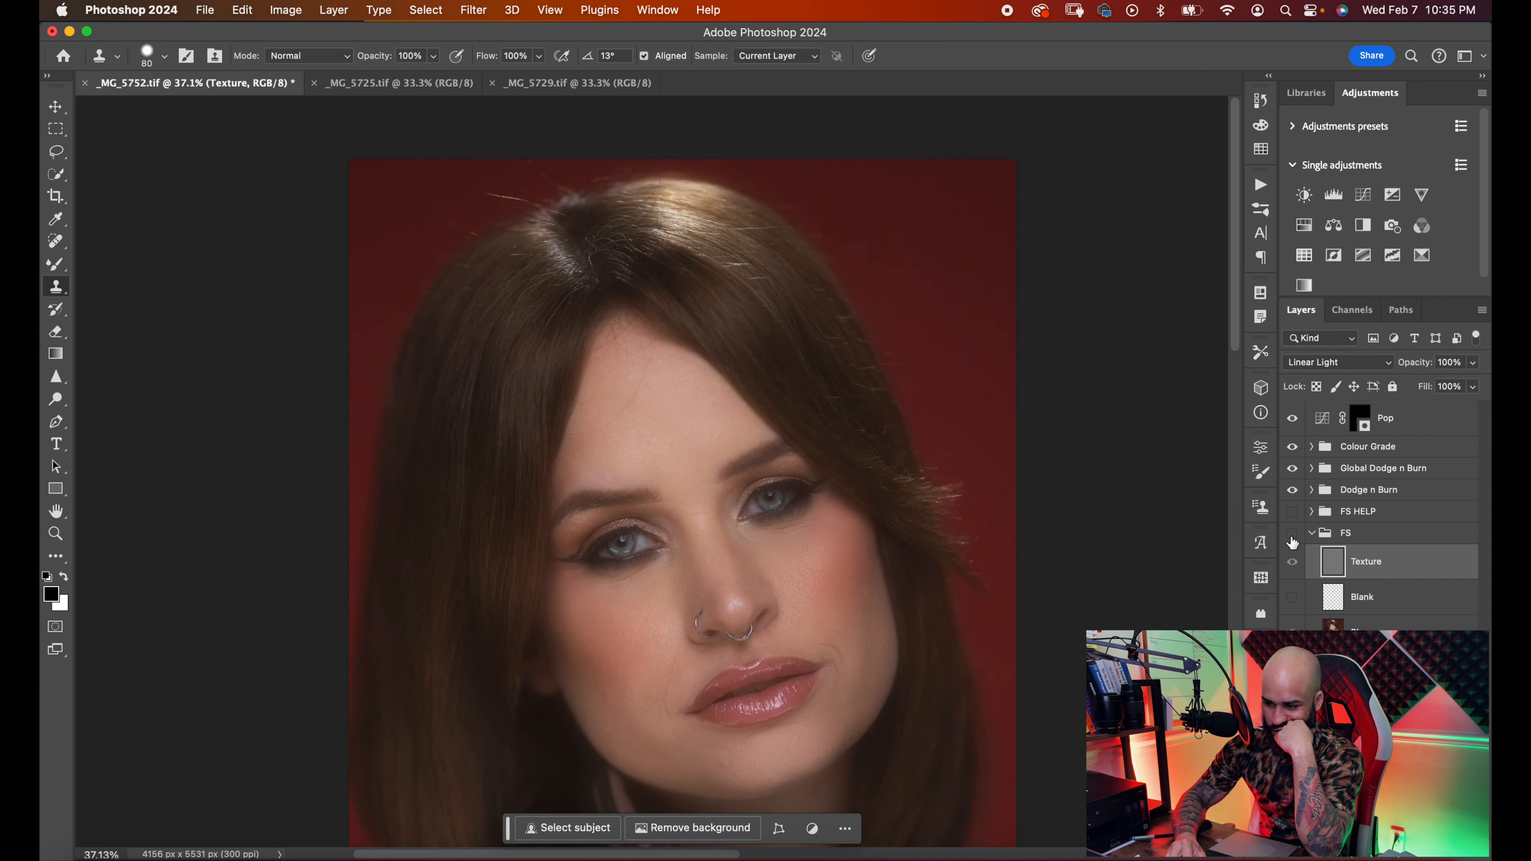
key(super+minus)
key(super+minus)
scroll(945, 536, up, 10)
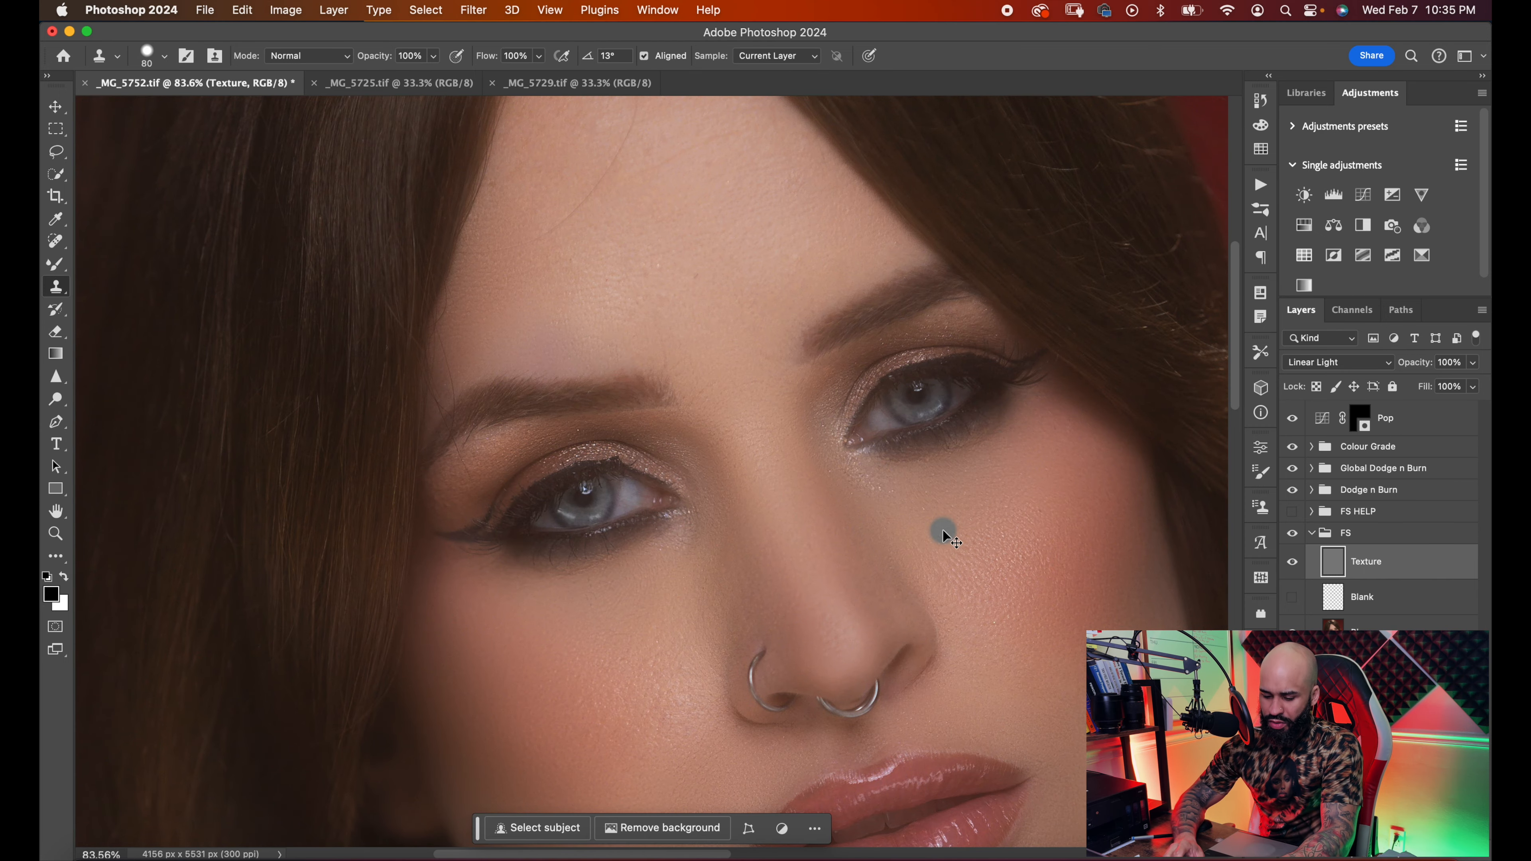
- Undo the last two edits on the Texture layer
key(super+z)
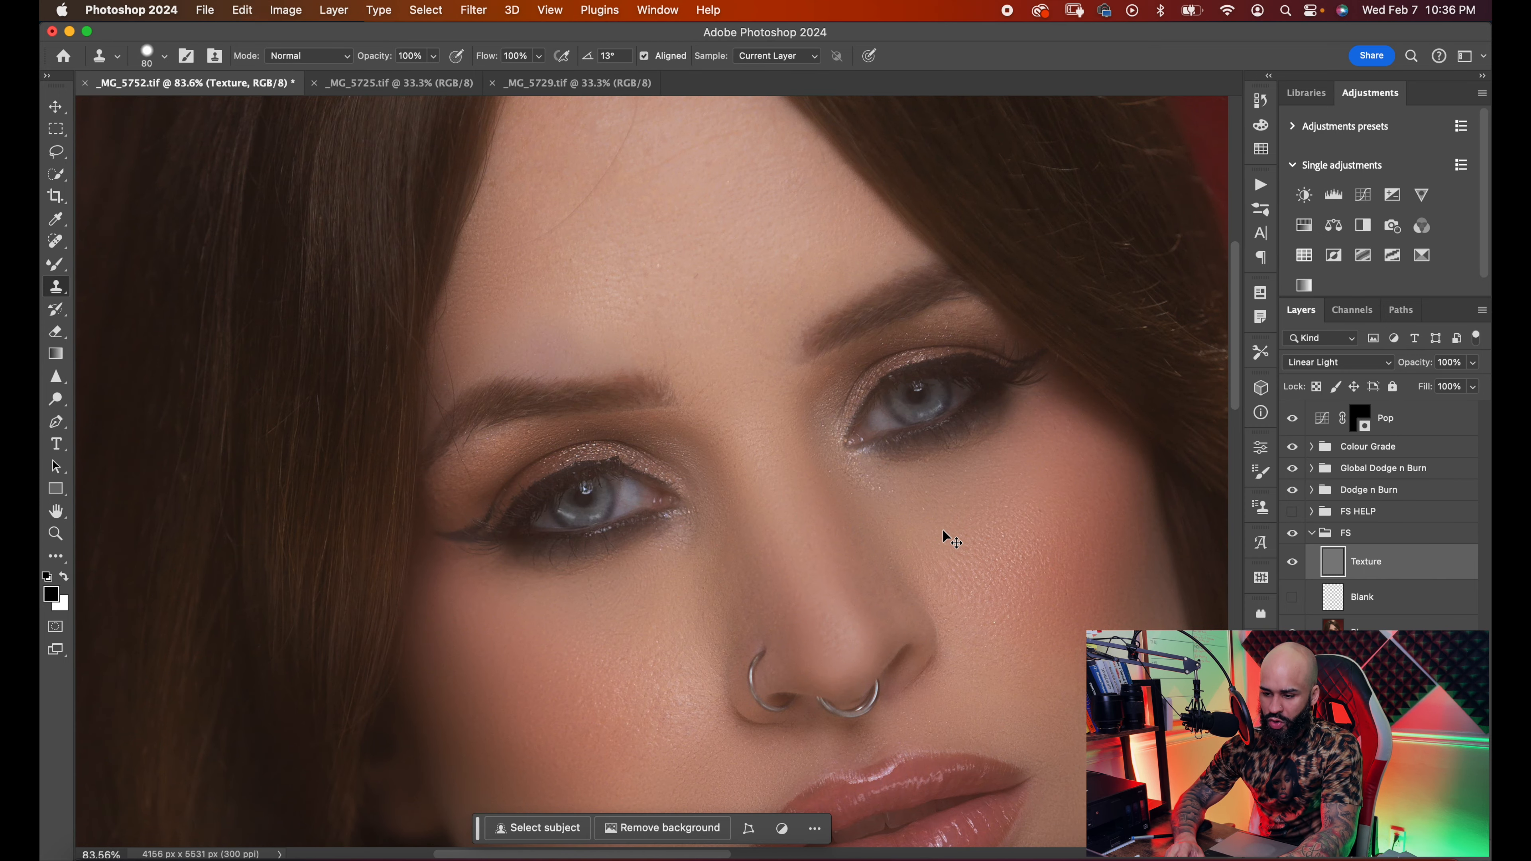
key(super+z)
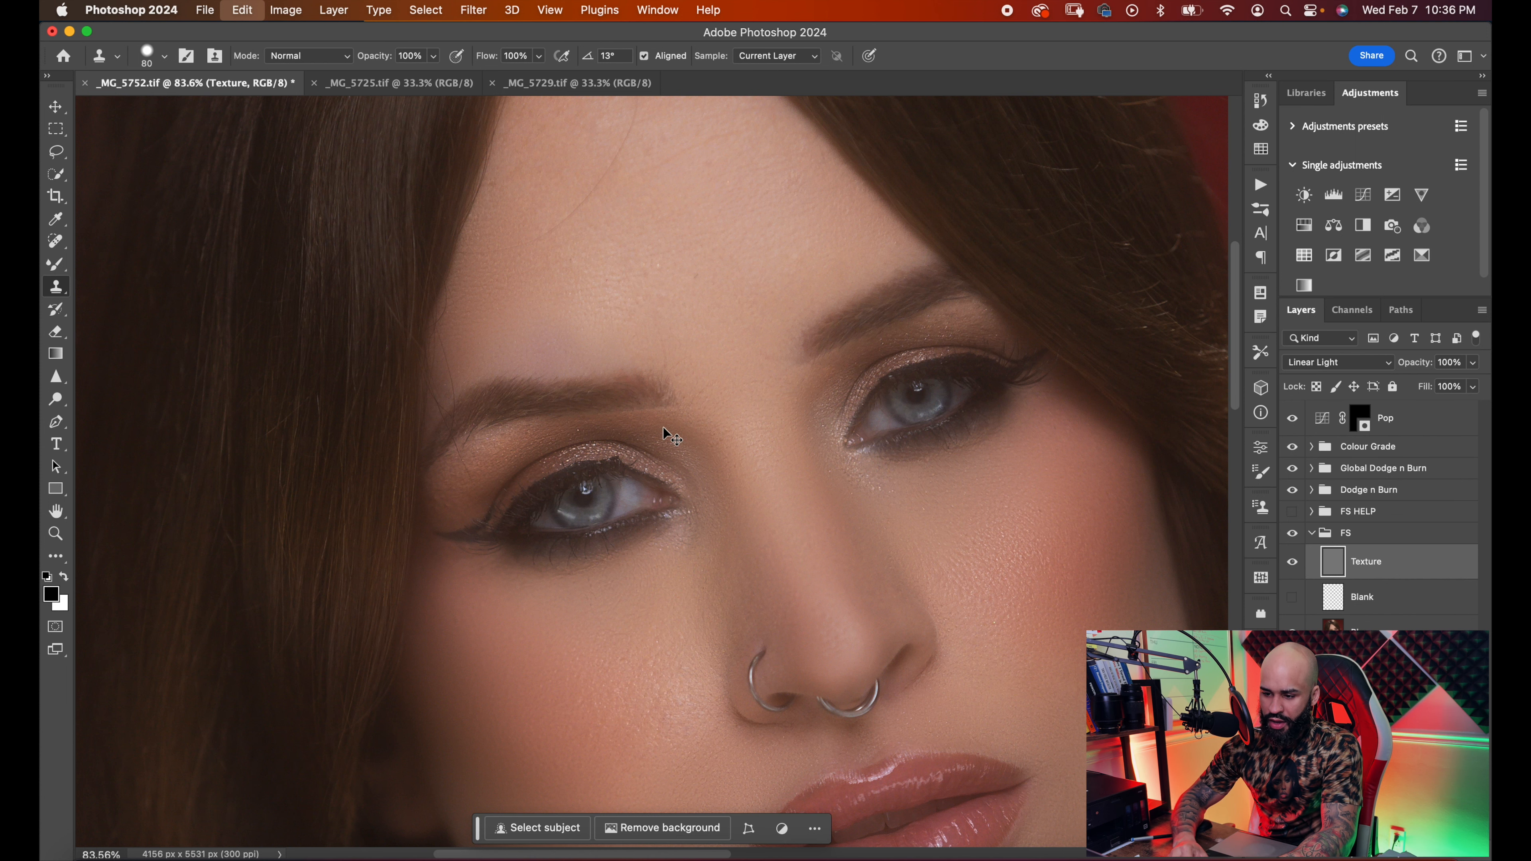
scroll(663, 428, up, 5)
scroll(664, 427, up, 5)
key(super+z)
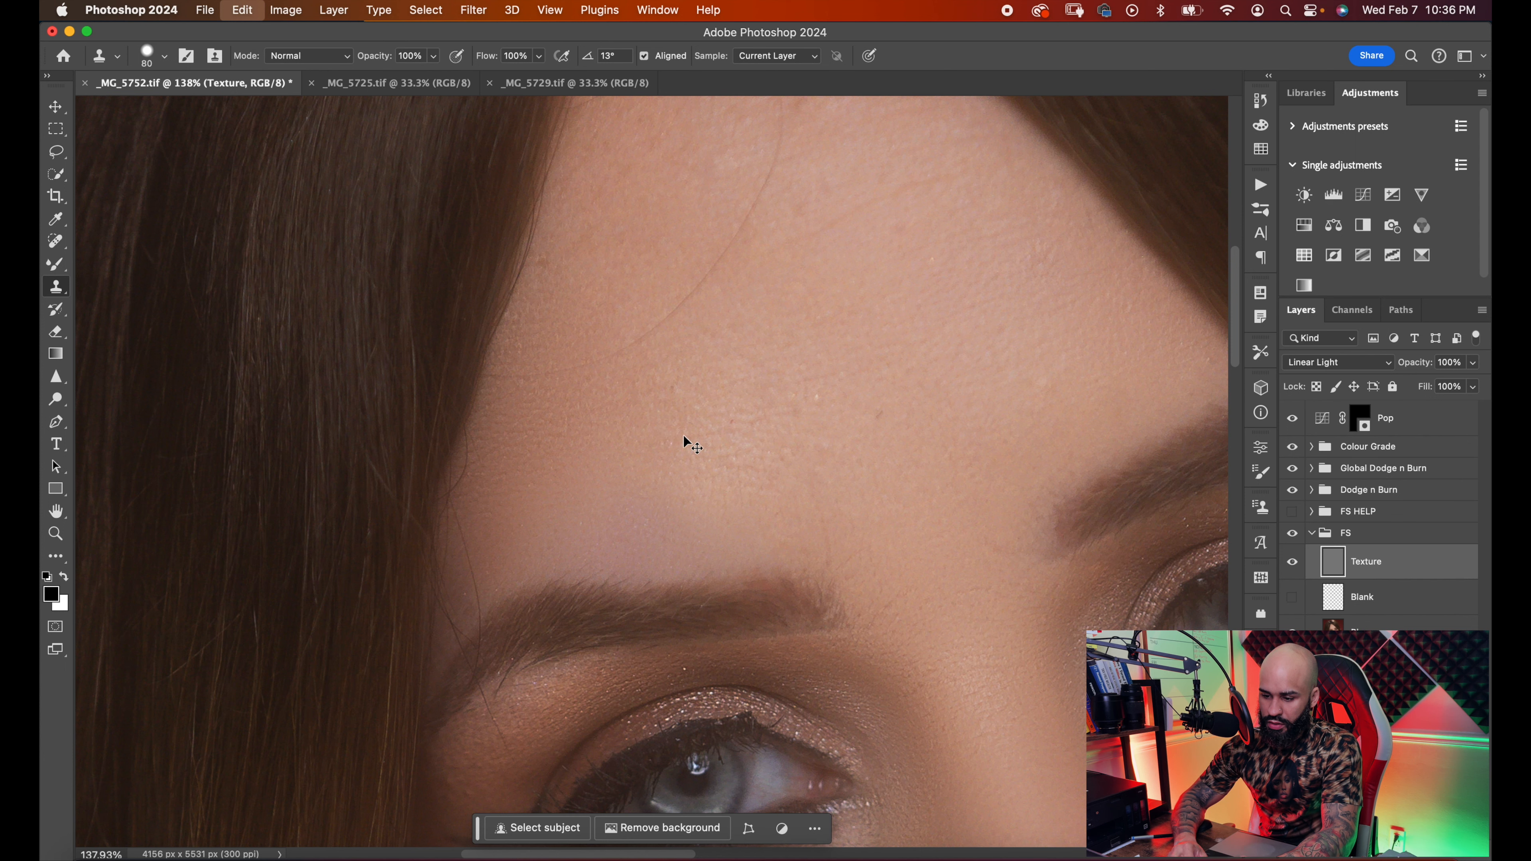
scroll(912, 492, down, 2)
scroll(913, 493, down, 3)
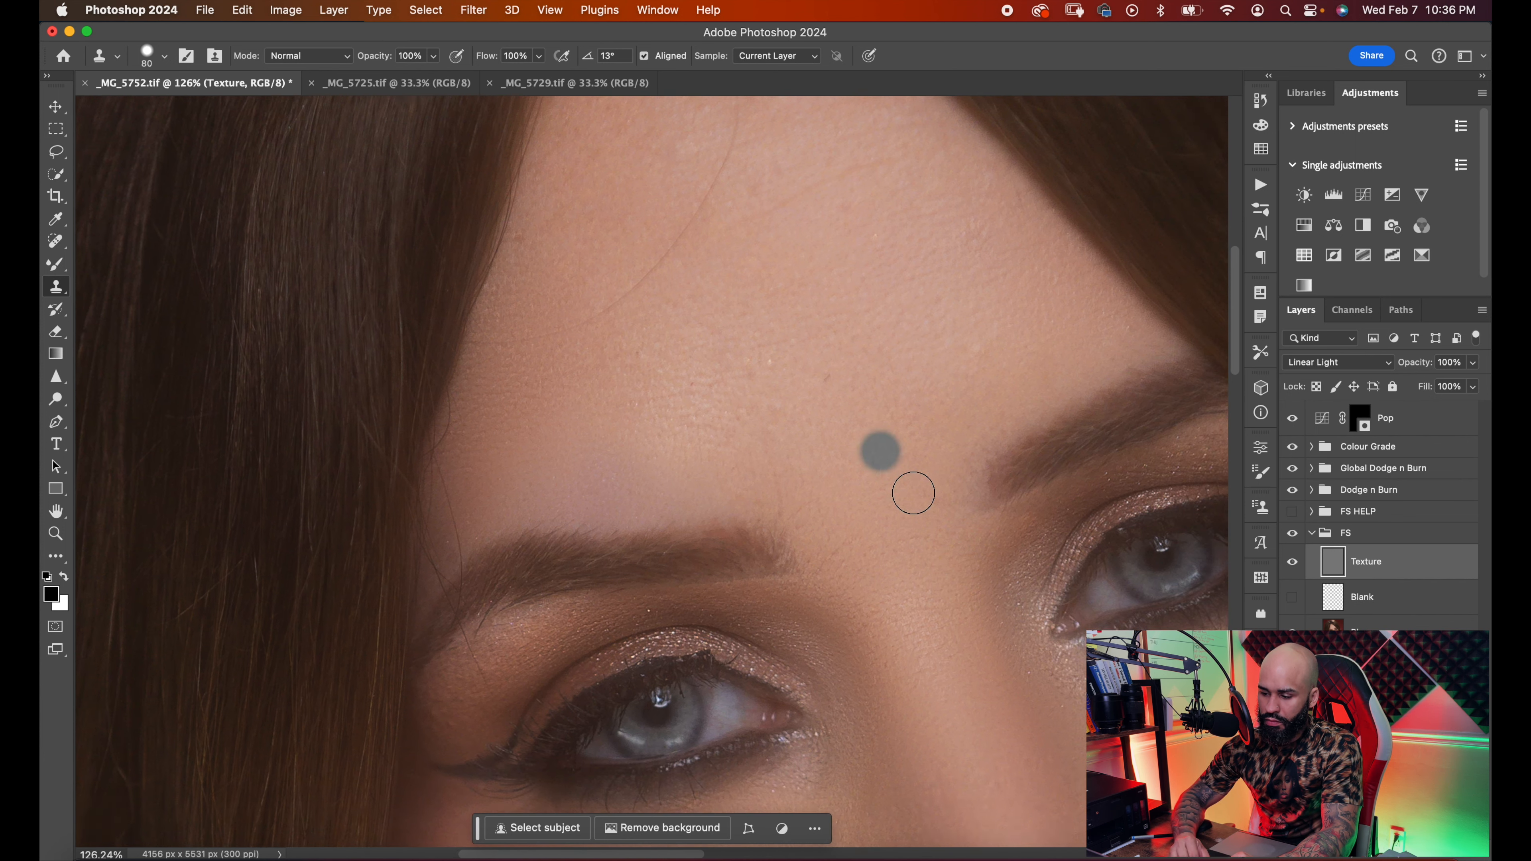
scroll(913, 492, down, 5)
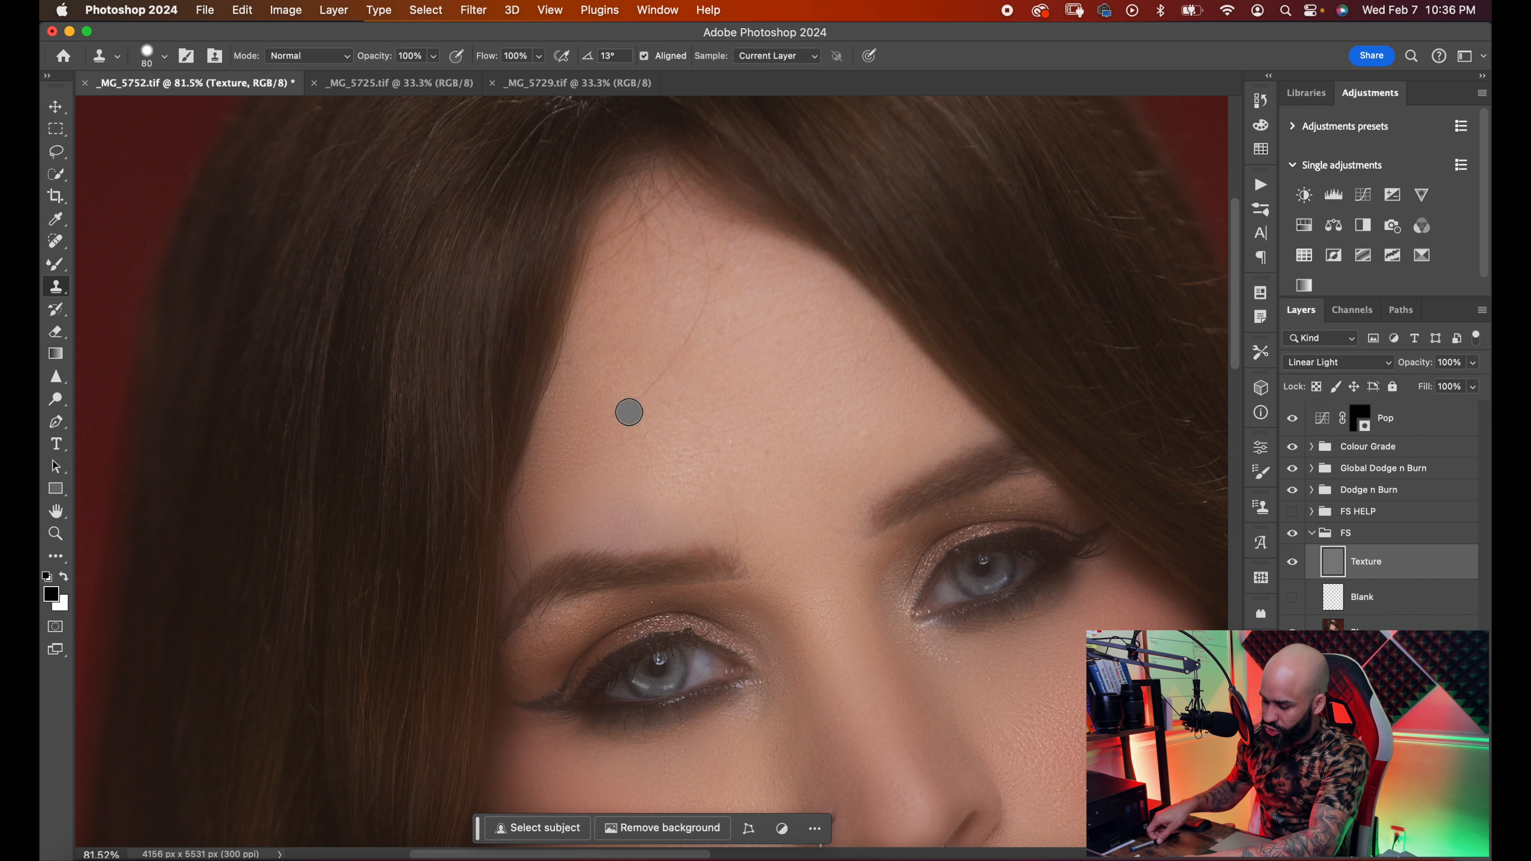
scroll(699, 328, up, 5)
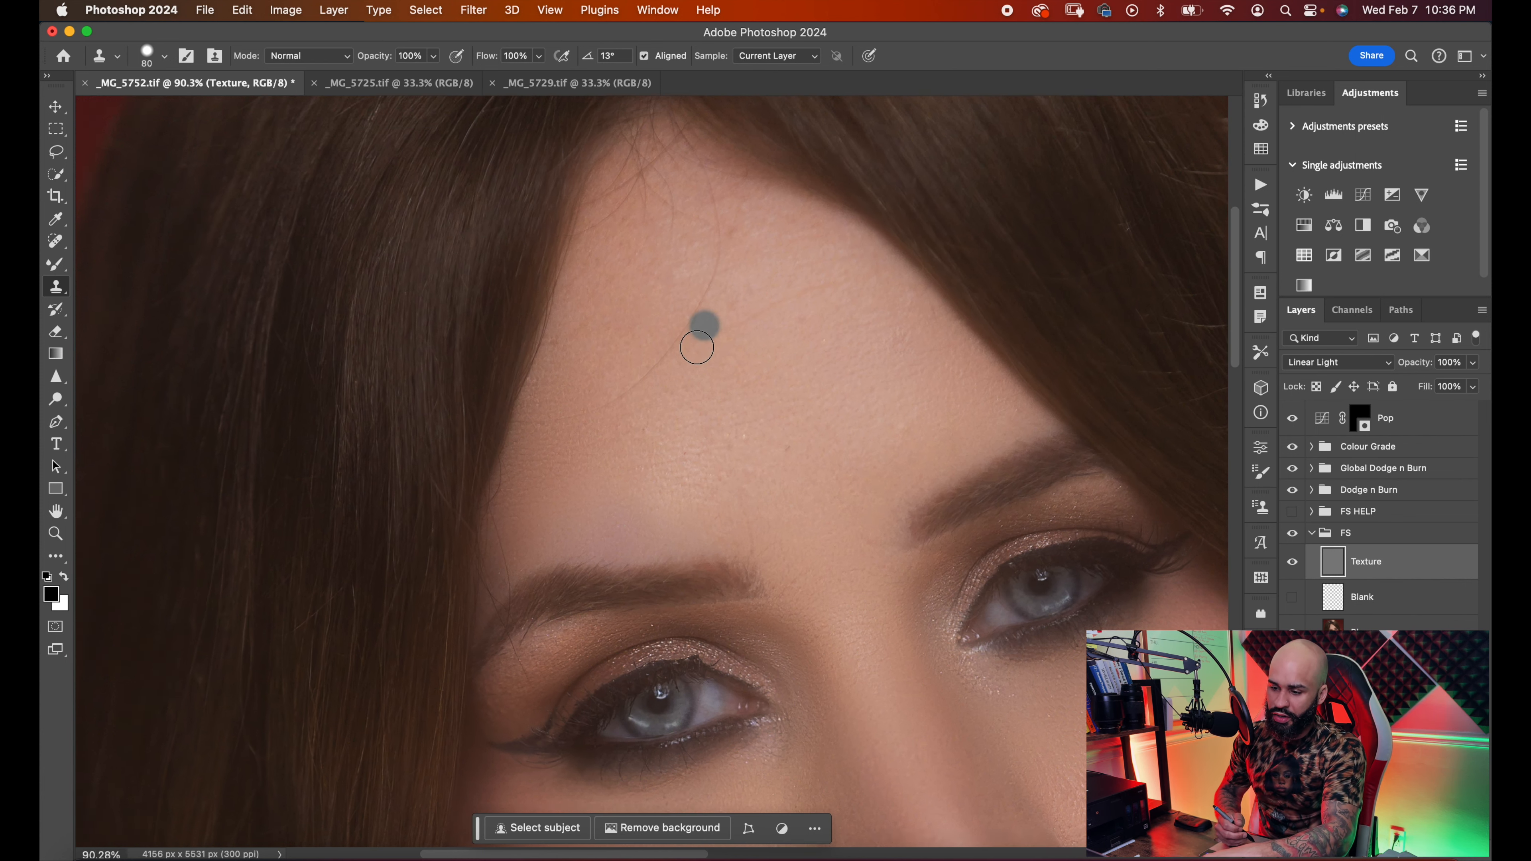
- Clone clean skin texture over the long stray hair on the forehead of the Texture layer with a 20 px brush
drag(763, 336, 738, 403)
key(bracketright)
key(bracketright)
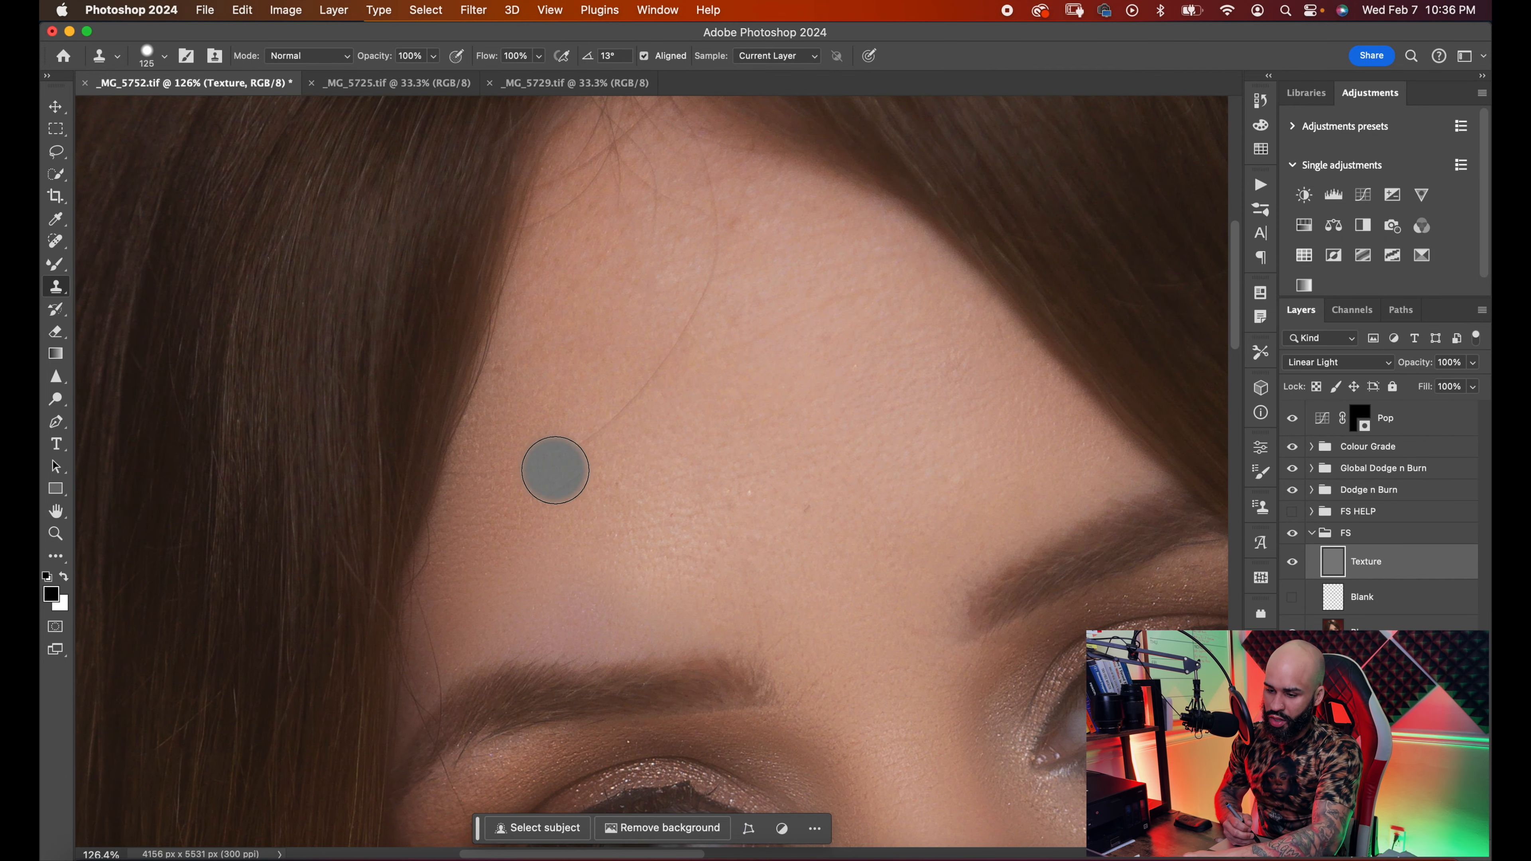
key(bracketleft)
key(bracketleft)
key(bracketleft)
key(bracketleft)
key(bracketleft)
key(bracketleft)
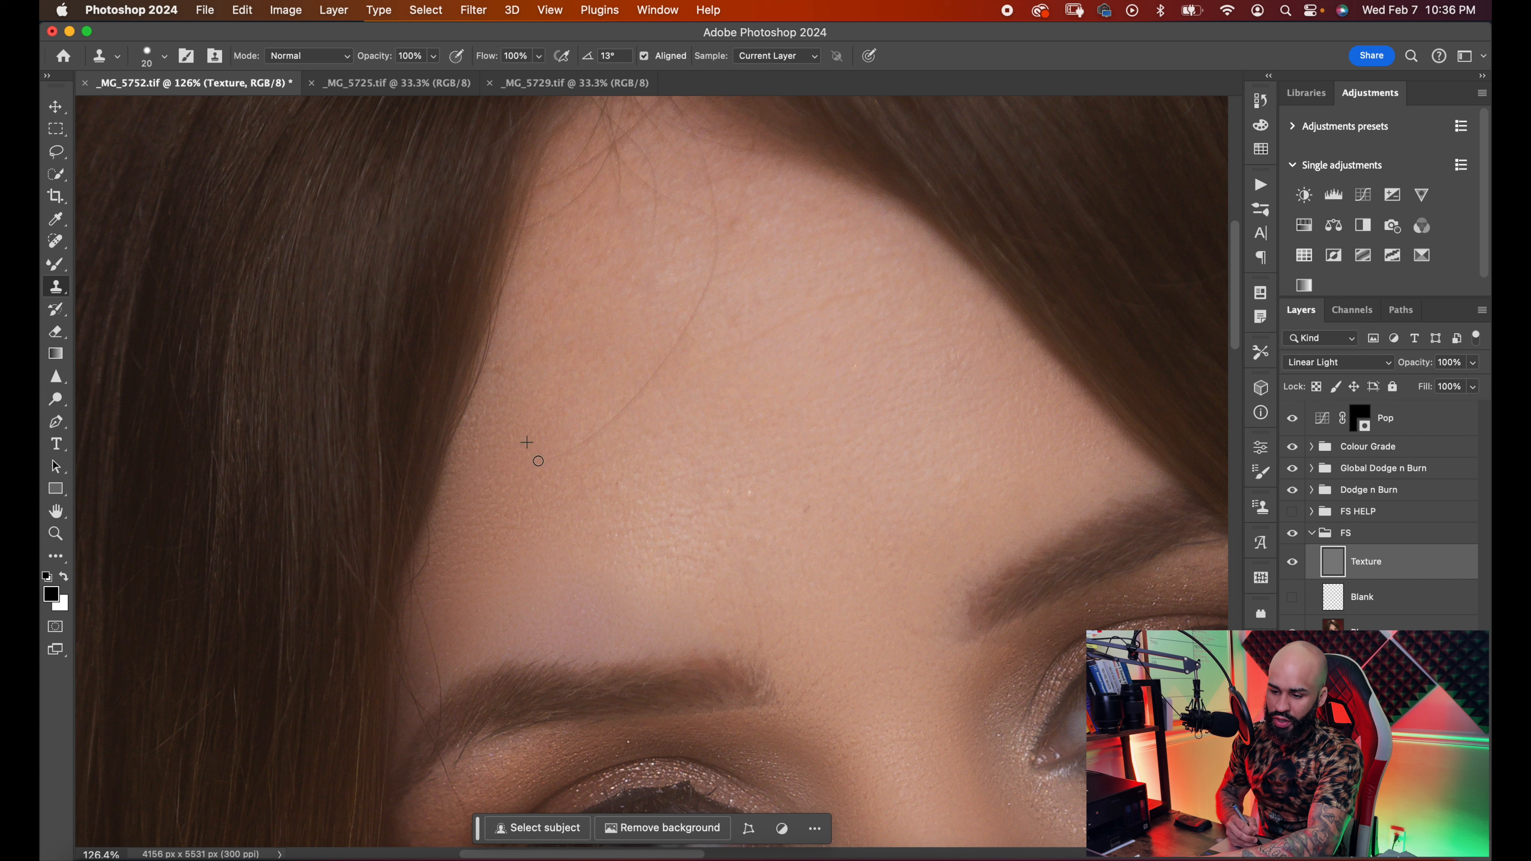
drag(553, 469, 623, 413)
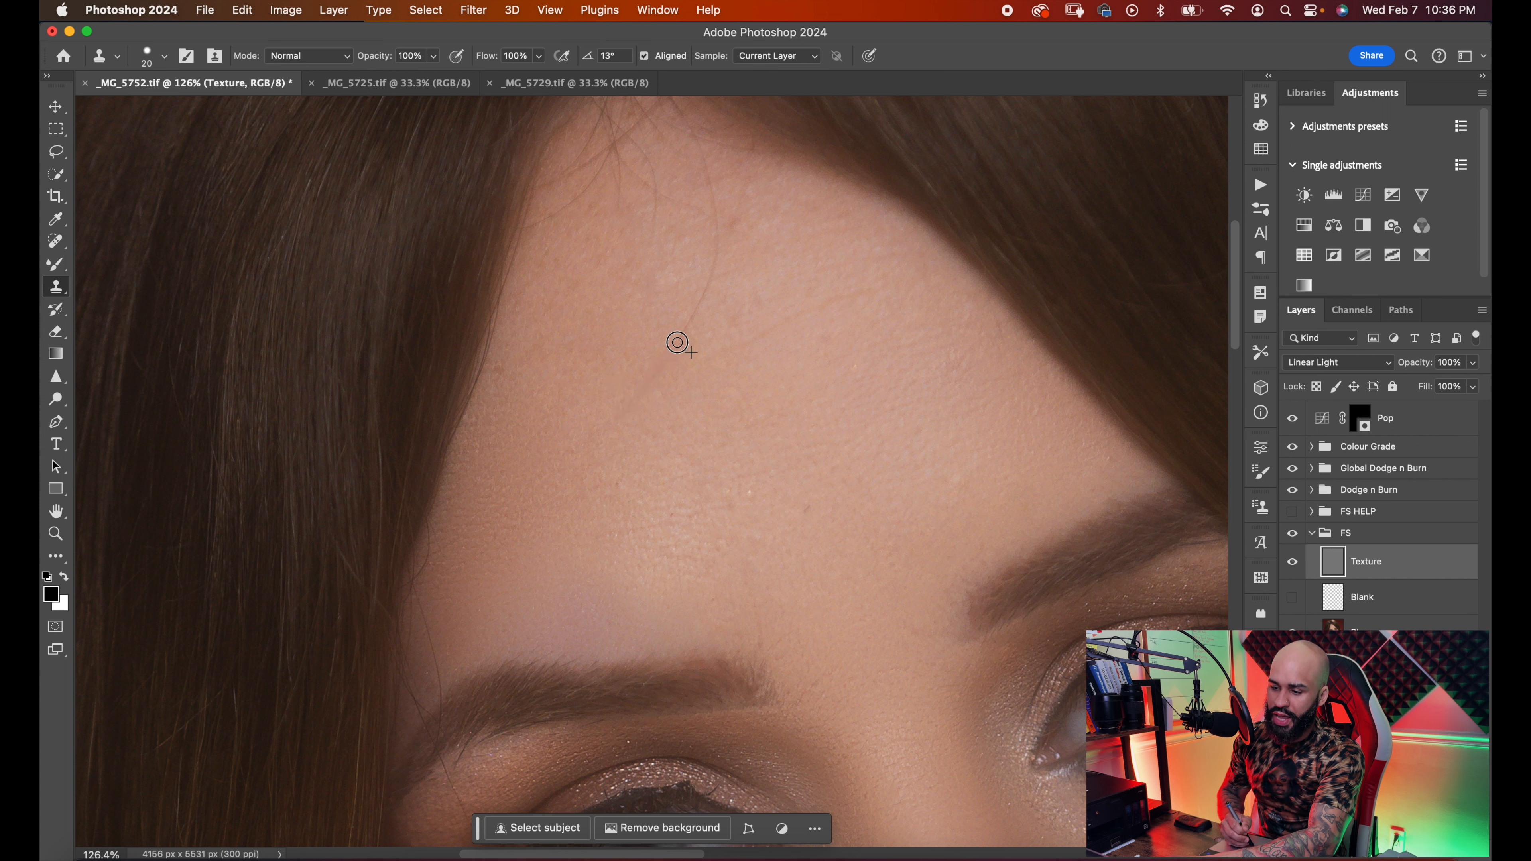
drag(692, 315, 708, 289)
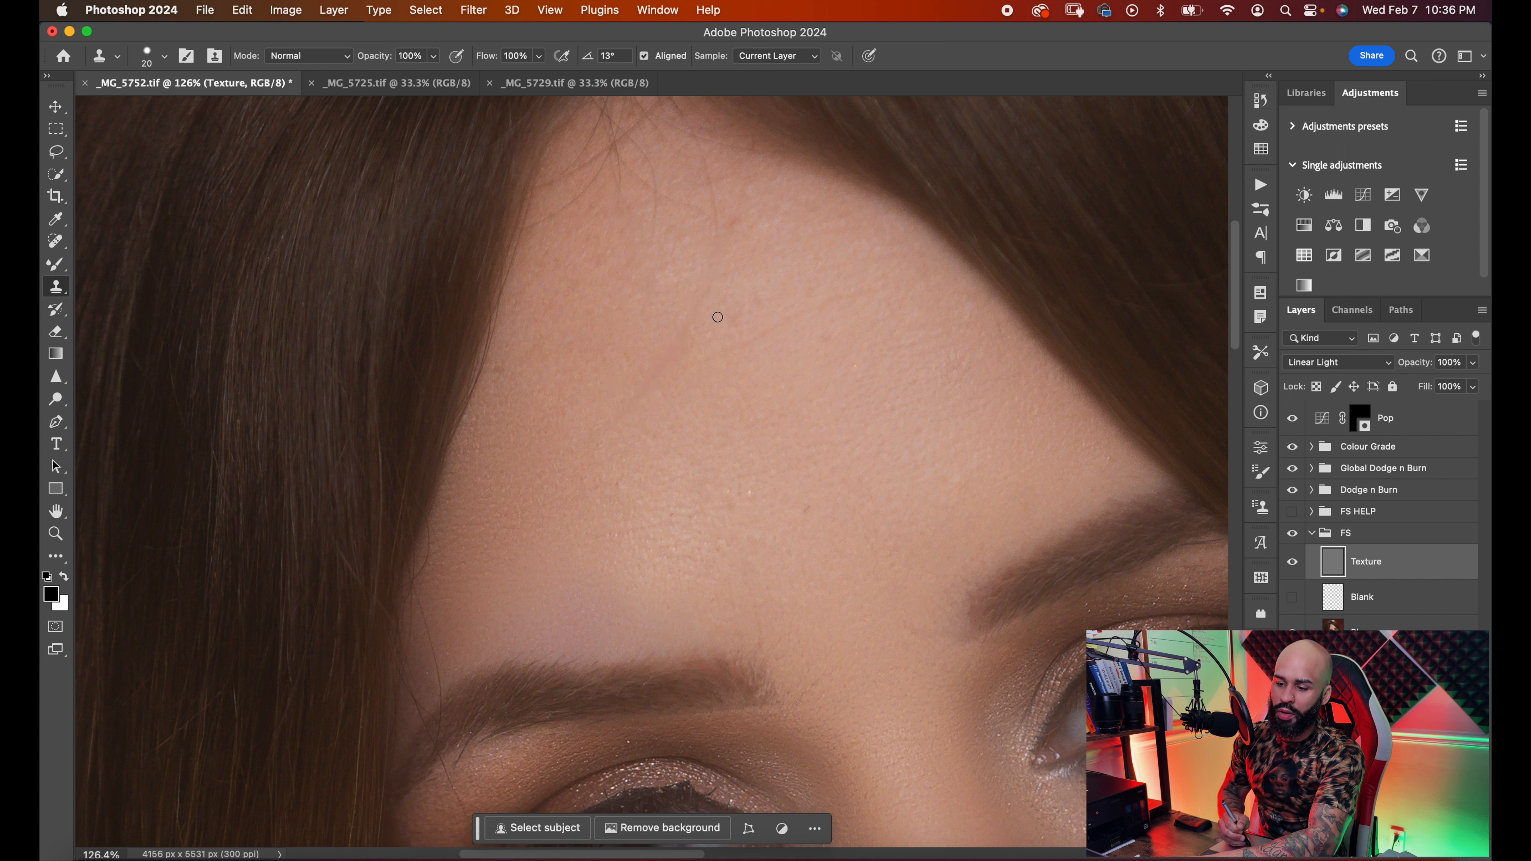
- Undo the last clone stroke and cover the upper part of the stray forehead hair with a 35 px Clone Stamp brush
key(super+z)
key(bracketright)
key(bracketright)
key(bracketright)
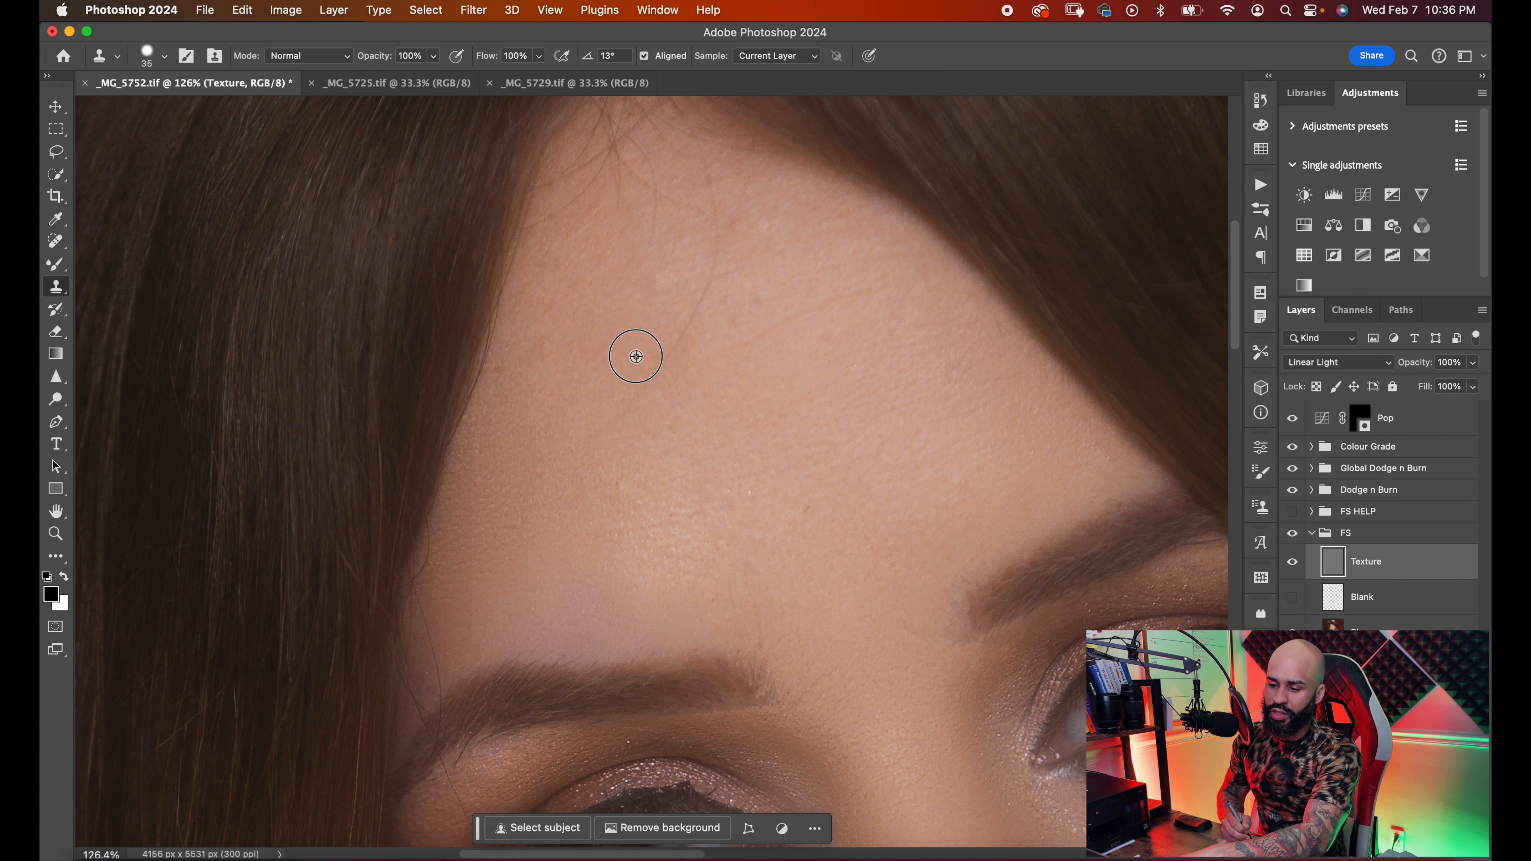
alt+click(711, 329)
mouse_move(681, 337)
mouse_down()
mouse_move(710, 292)
mouse_move(667, 303)
mouse_move(716, 256)
mouse_move(710, 236)
mouse_move(677, 273)
mouse_move(718, 219)
mouse_up()
alt+click(667, 303)
alt+click(676, 274)
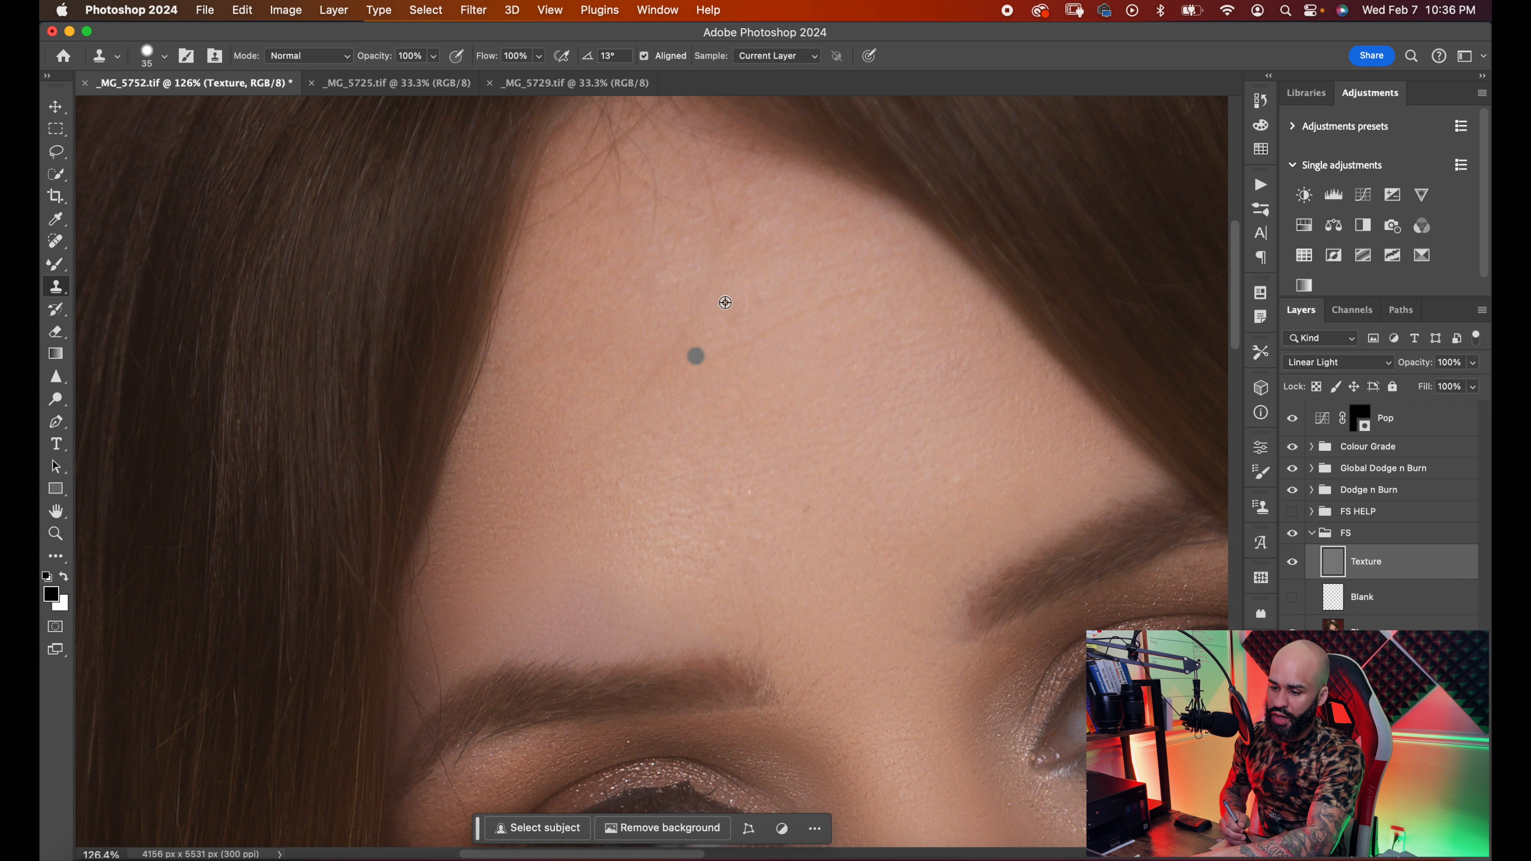
- Clone nearby skin texture over the faint remaining hair traces across the middle of the forehead
alt+click(713, 327)
drag(679, 348, 762, 379)
alt+click(594, 434)
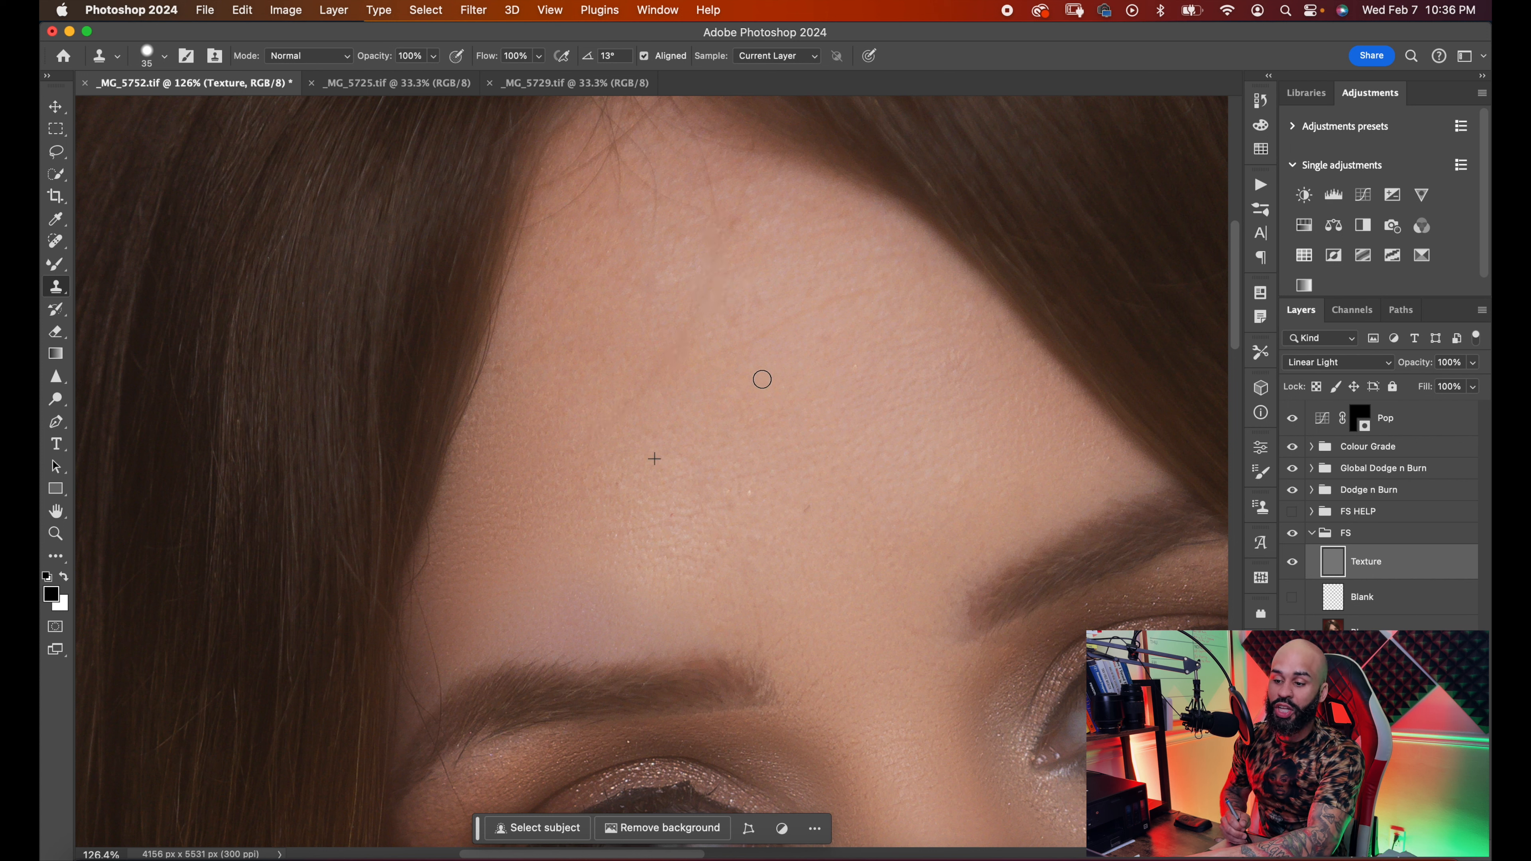
alt+click(775, 357)
mouse_move(783, 325)
mouse_down()
mouse_move(723, 358)
mouse_move(790, 339)
mouse_move(787, 315)
mouse_move(844, 304)
mouse_move(938, 378)
mouse_move(873, 311)
mouse_move(758, 346)
mouse_up()
alt+click(790, 340)
alt+click(834, 336)
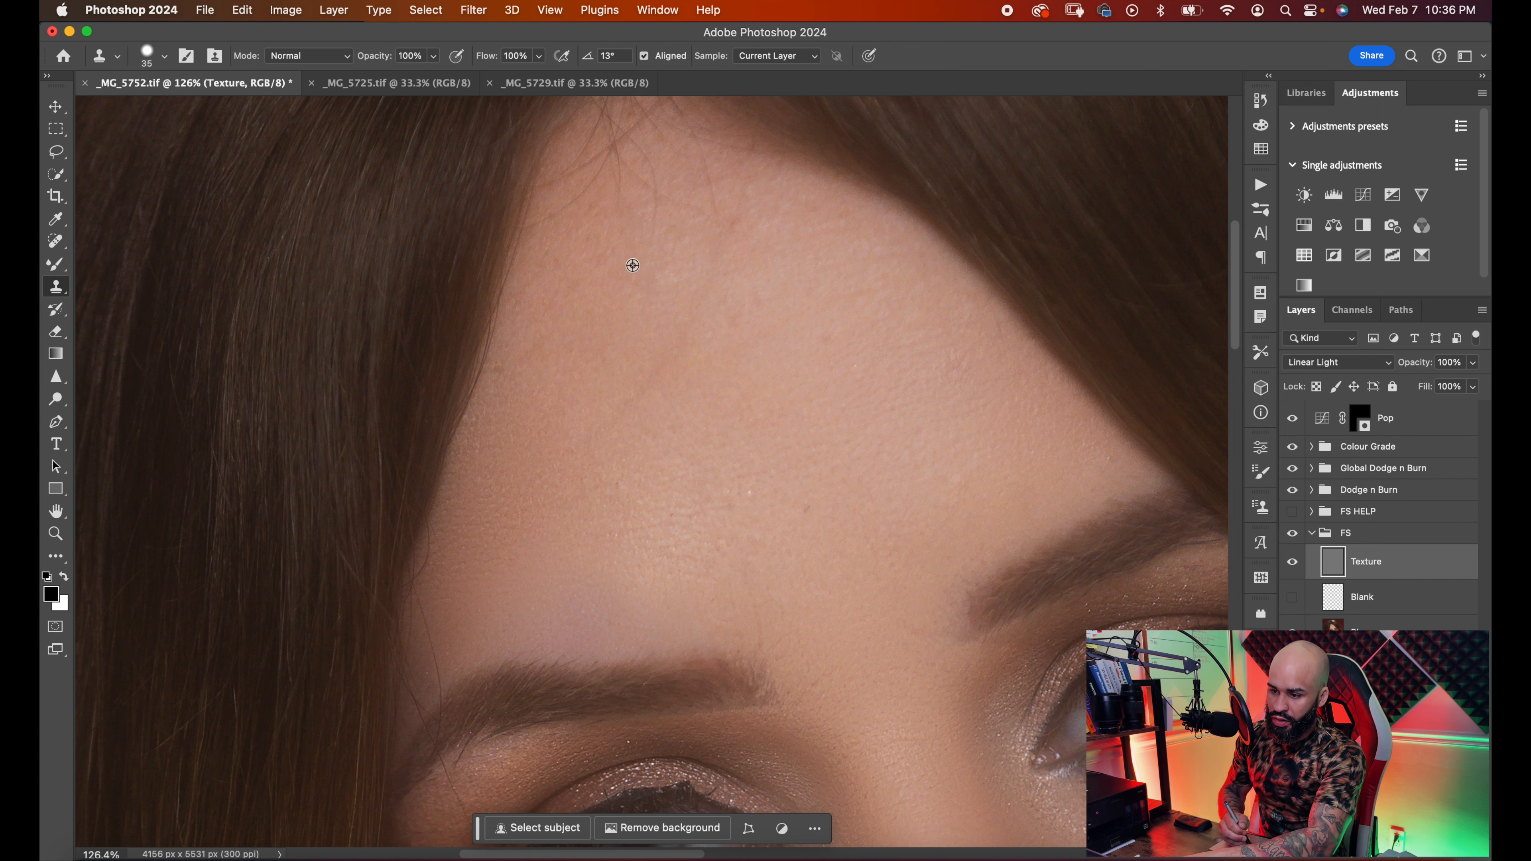
- Clone out the stray hairs around the outer end of the eyebrow beside the long hair on the image's left
scroll(632, 265, up, 3)
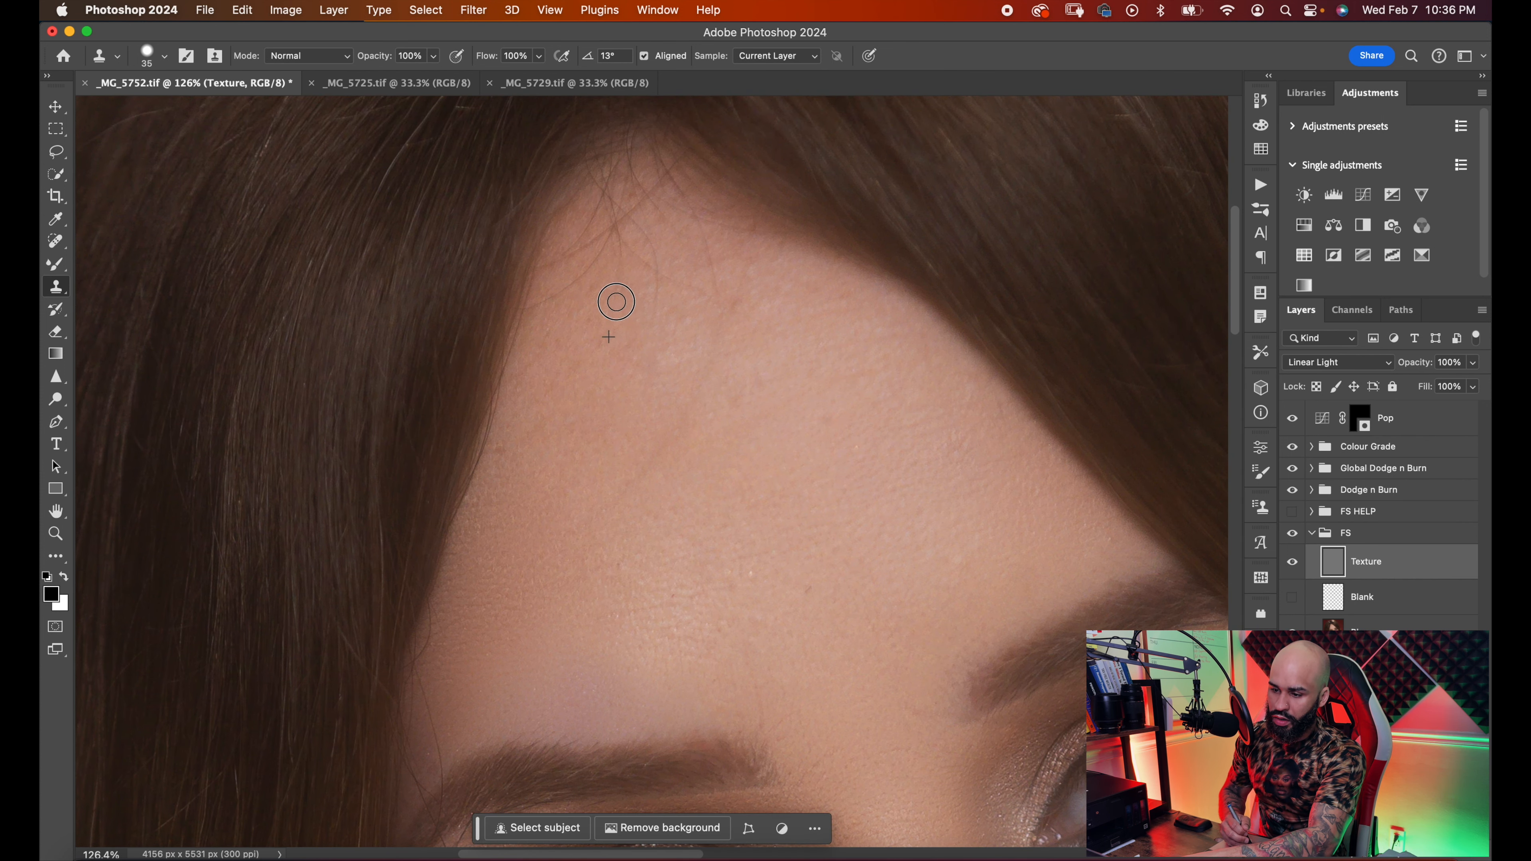
scroll(679, 458, down, 3)
scroll(696, 518, down, 3)
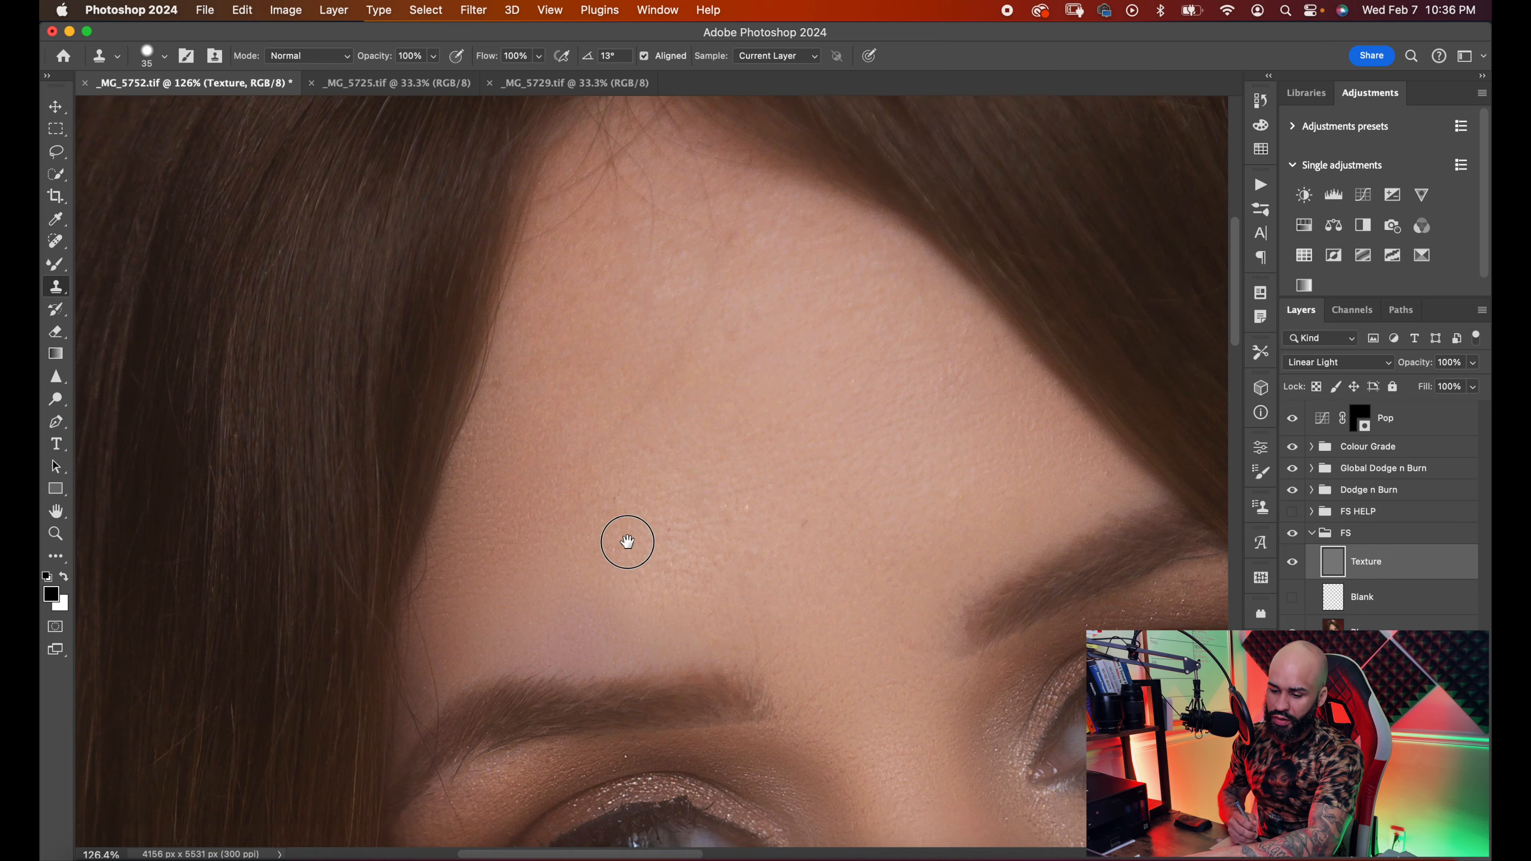
mouse_move(455, 609)
mouse_down()
mouse_move(437, 550)
mouse_move(464, 547)
mouse_move(434, 522)
mouse_move(440, 456)
mouse_up()
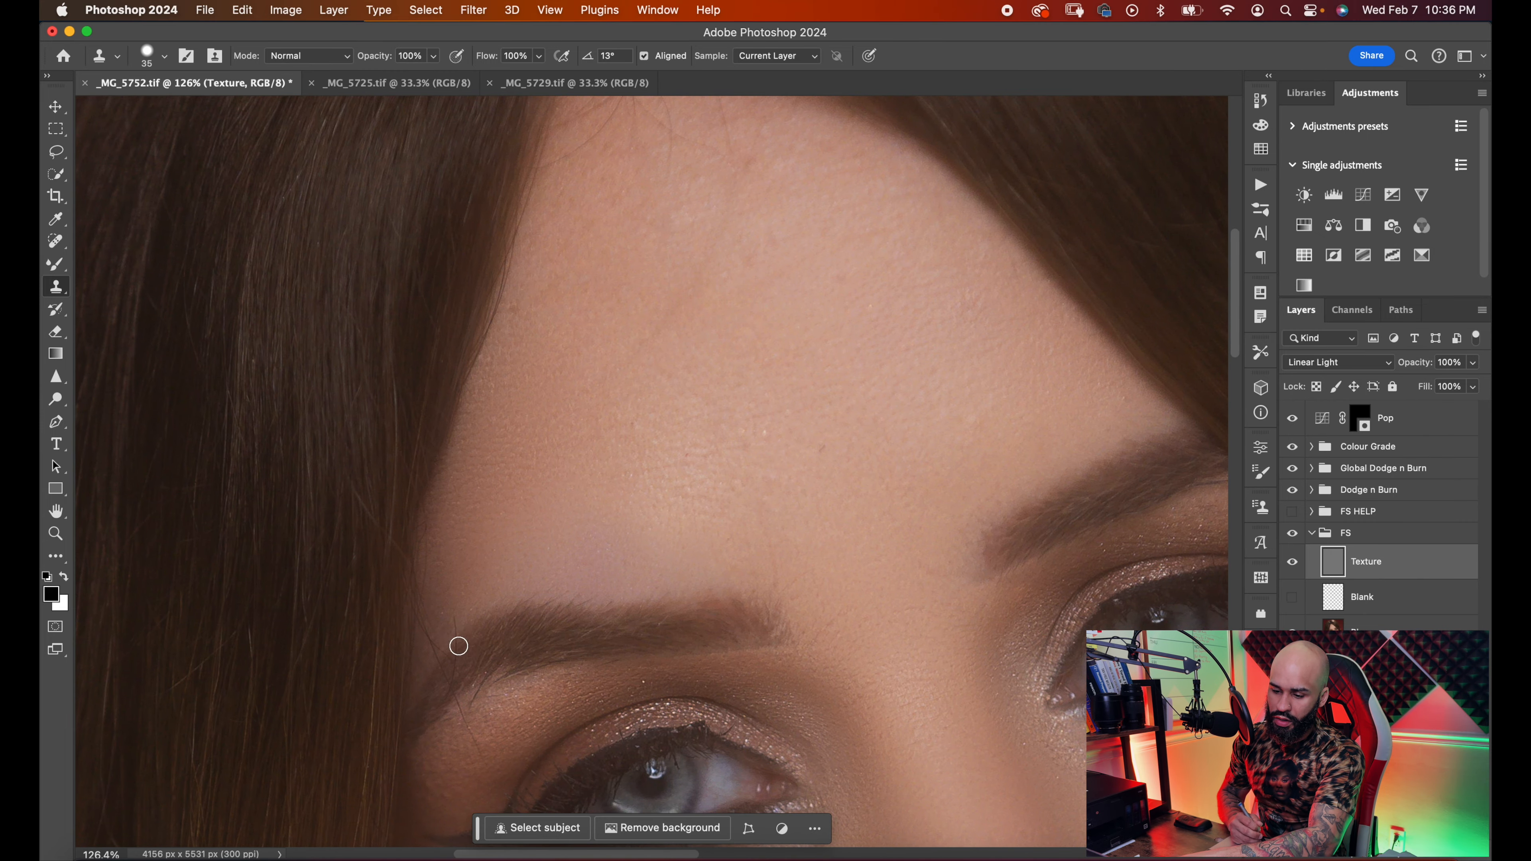
mouse_move(459, 646)
mouse_down()
mouse_move(447, 670)
mouse_move(454, 612)
mouse_move(462, 633)
mouse_up()
mouse_move(523, 716)
mouse_down()
mouse_move(532, 661)
mouse_move(475, 674)
mouse_move(442, 610)
mouse_move(439, 555)
mouse_up()
alt+click(470, 614)
alt+click(452, 577)
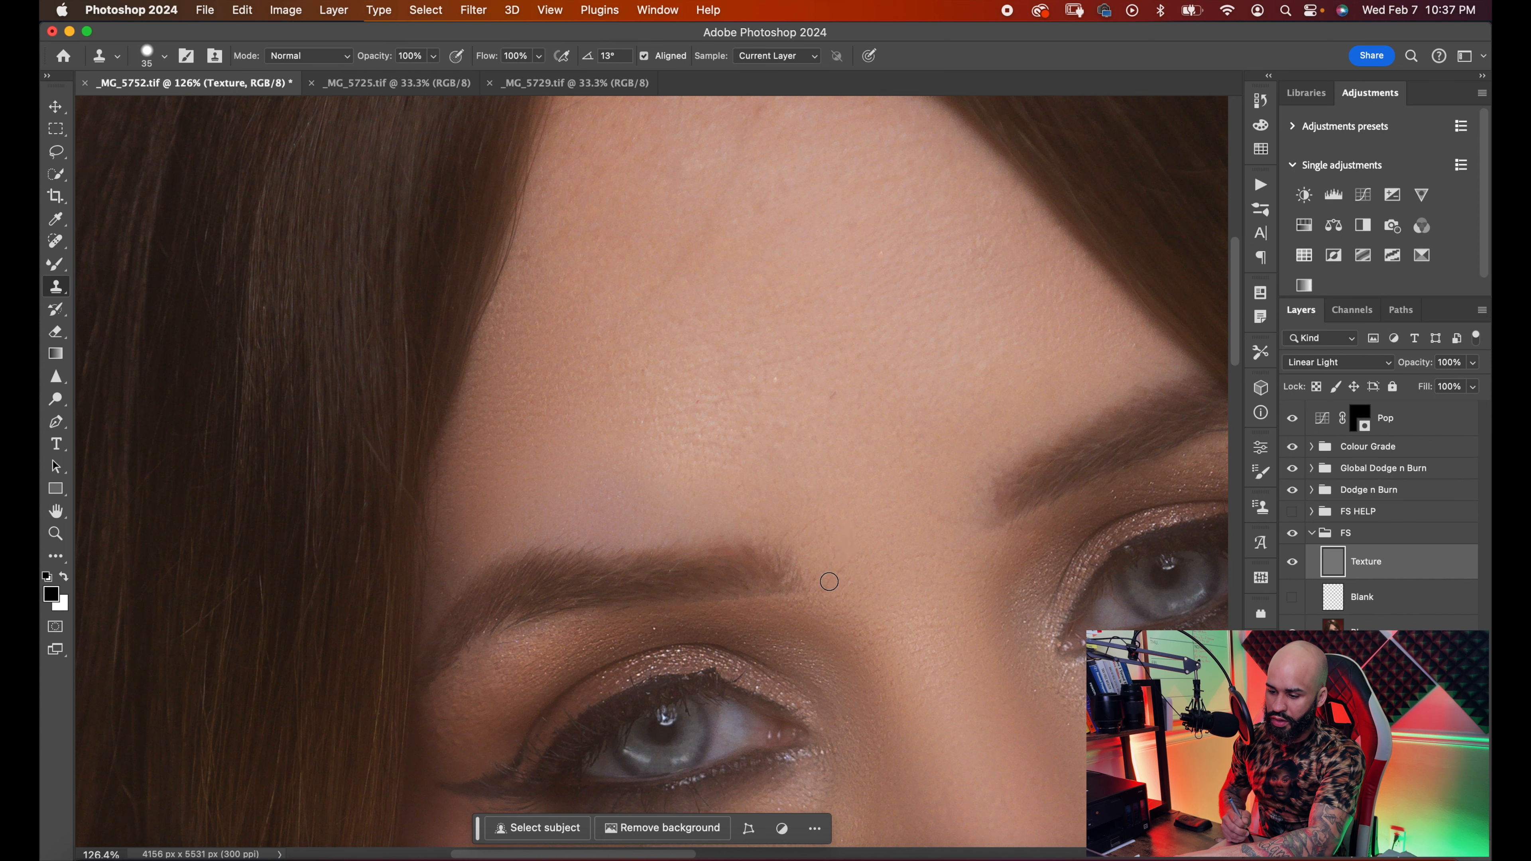
- Clone clean skin texture over the stray details between the inner ends of the eyebrows
mouse_move(847, 558)
mouse_down()
mouse_move(830, 518)
mouse_move(810, 547)
mouse_move(849, 519)
mouse_up()
alt+click(839, 526)
alt+click(948, 534)
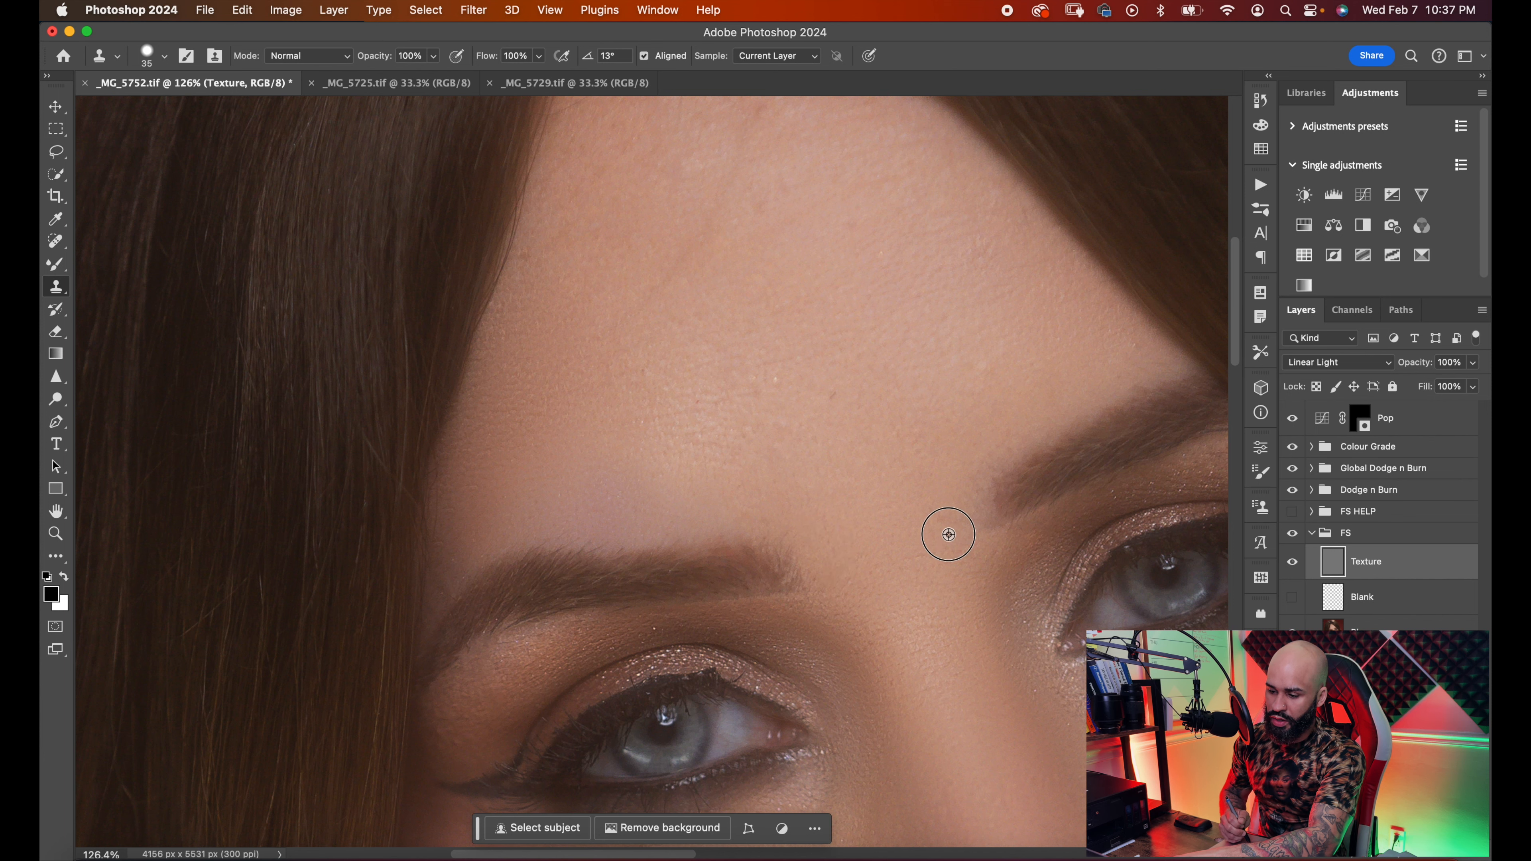
- Blend the forehead skin tones on the Blur copy layer using the Mixer Brush at sizes from 125 to 175 px
scroll(881, 480, up, 5)
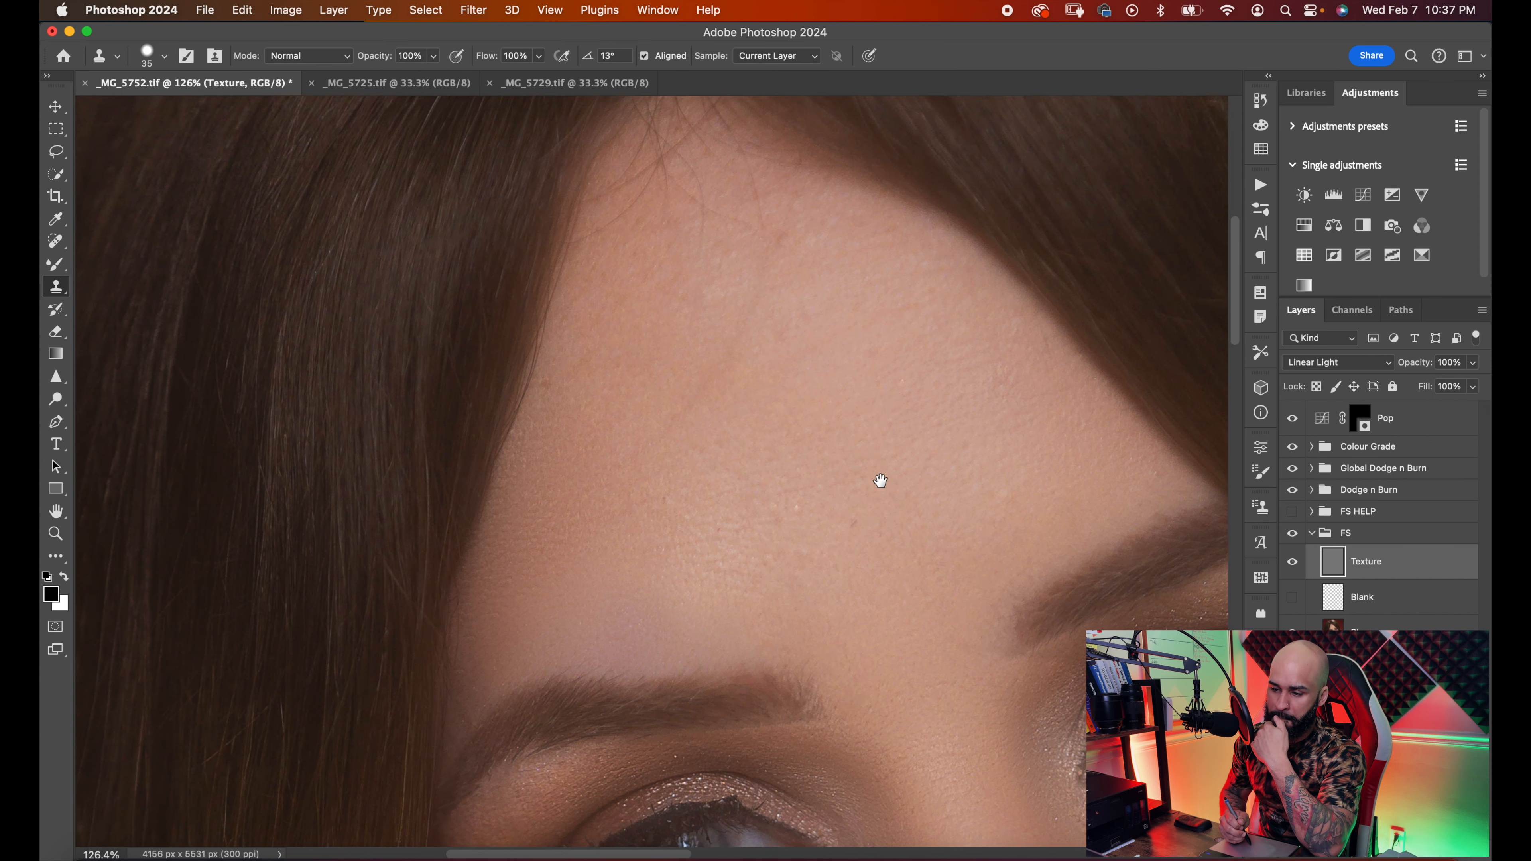
scroll(881, 480, up, 3)
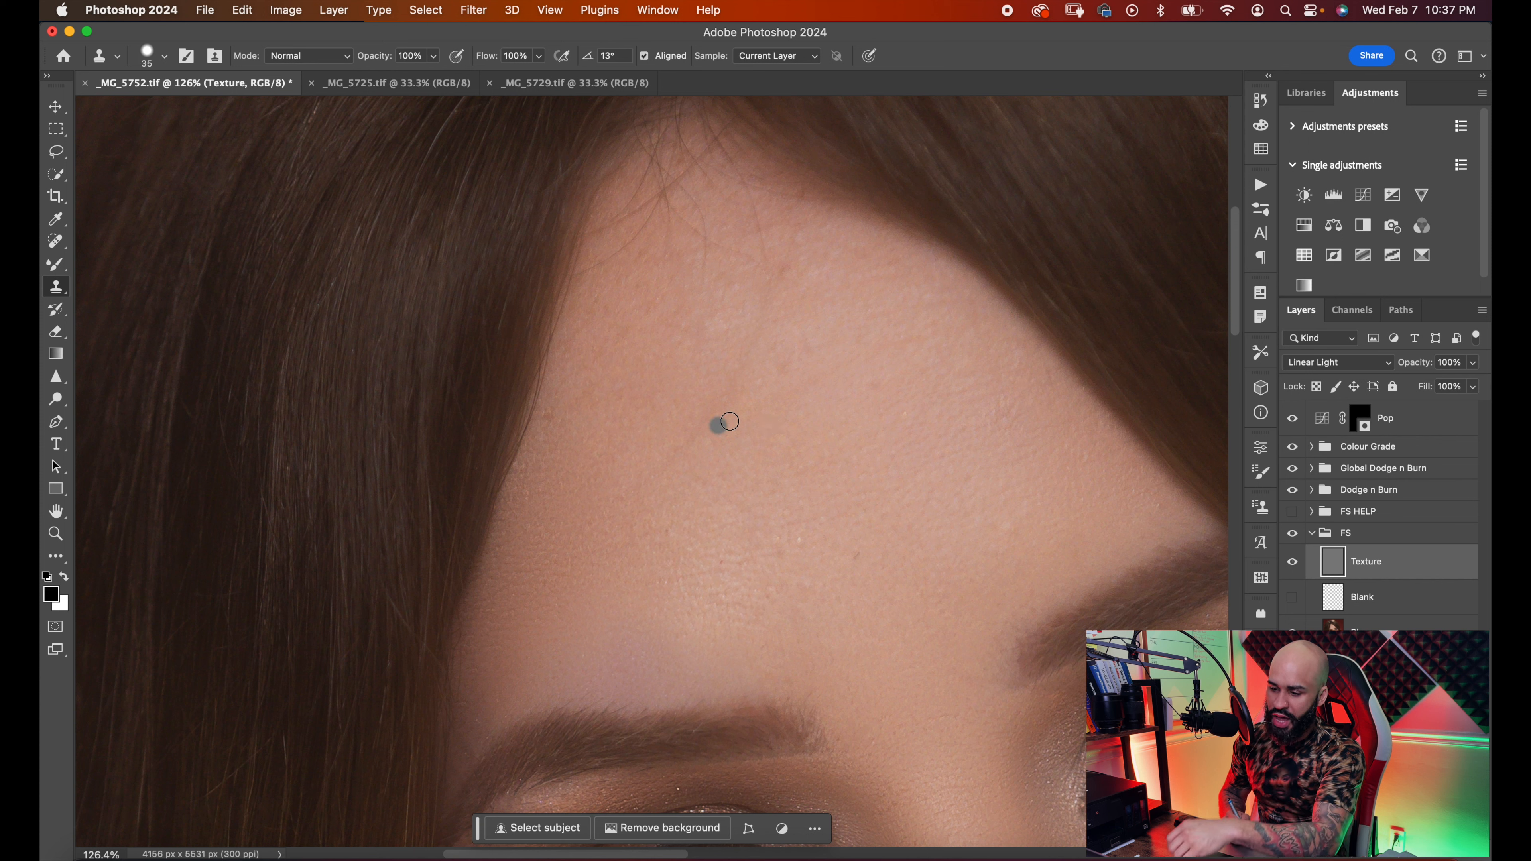
click(1367, 633)
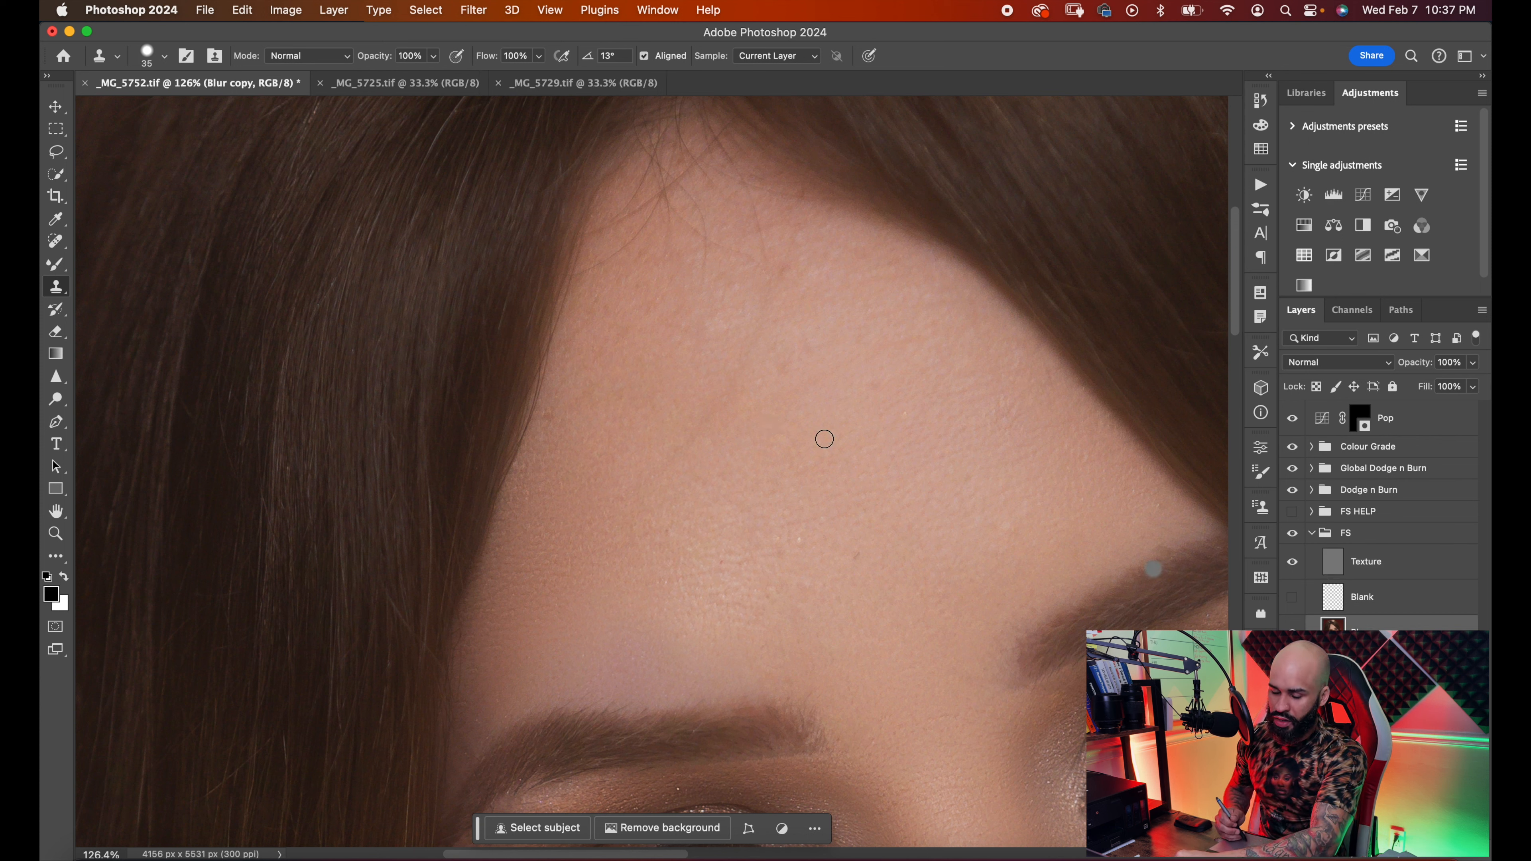
click(61, 272)
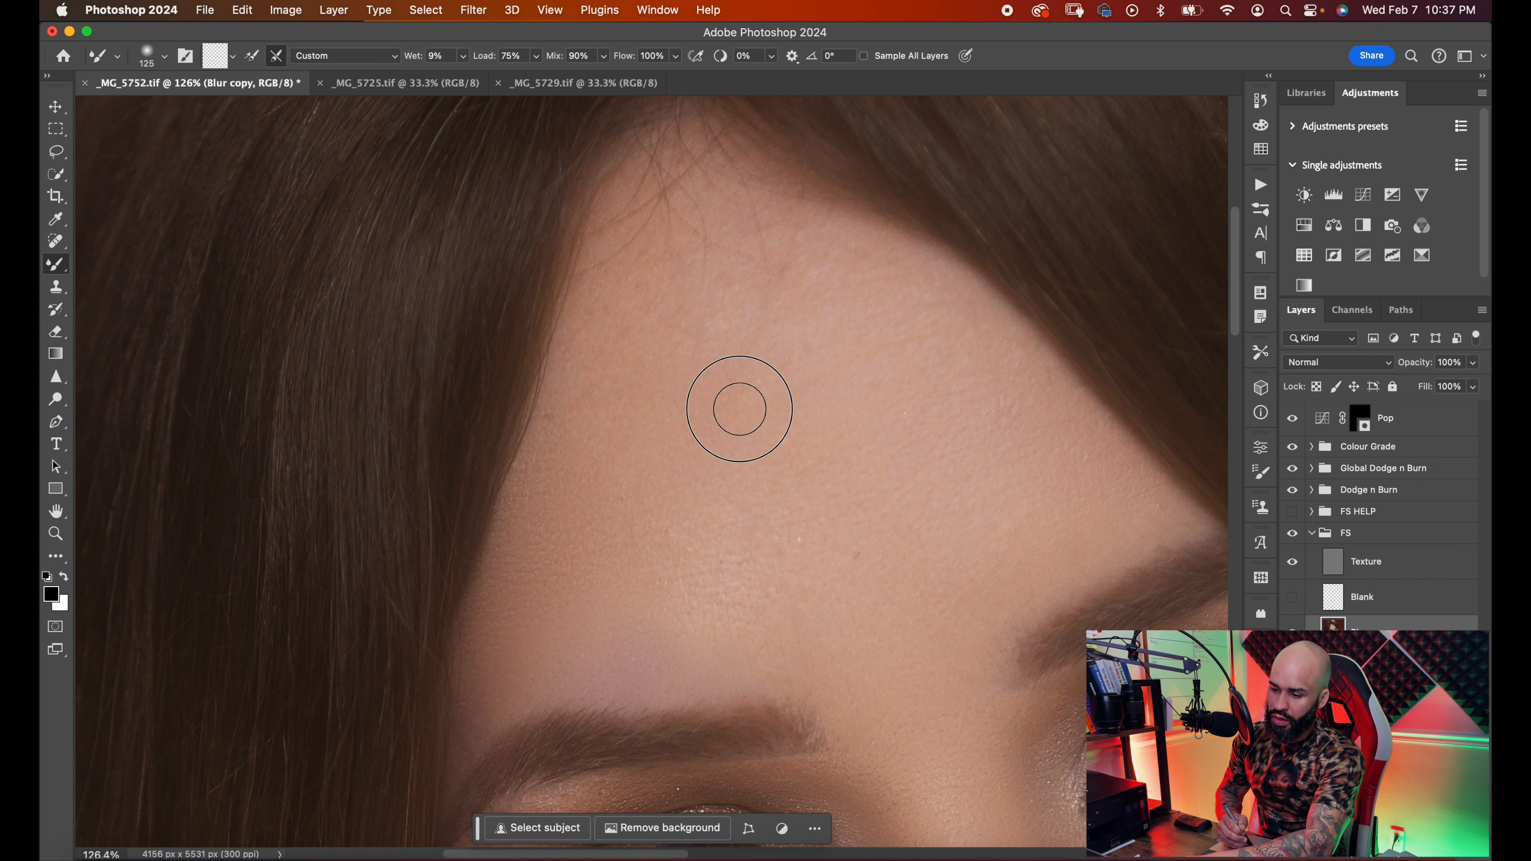
key(bracketright)
key(bracketright)
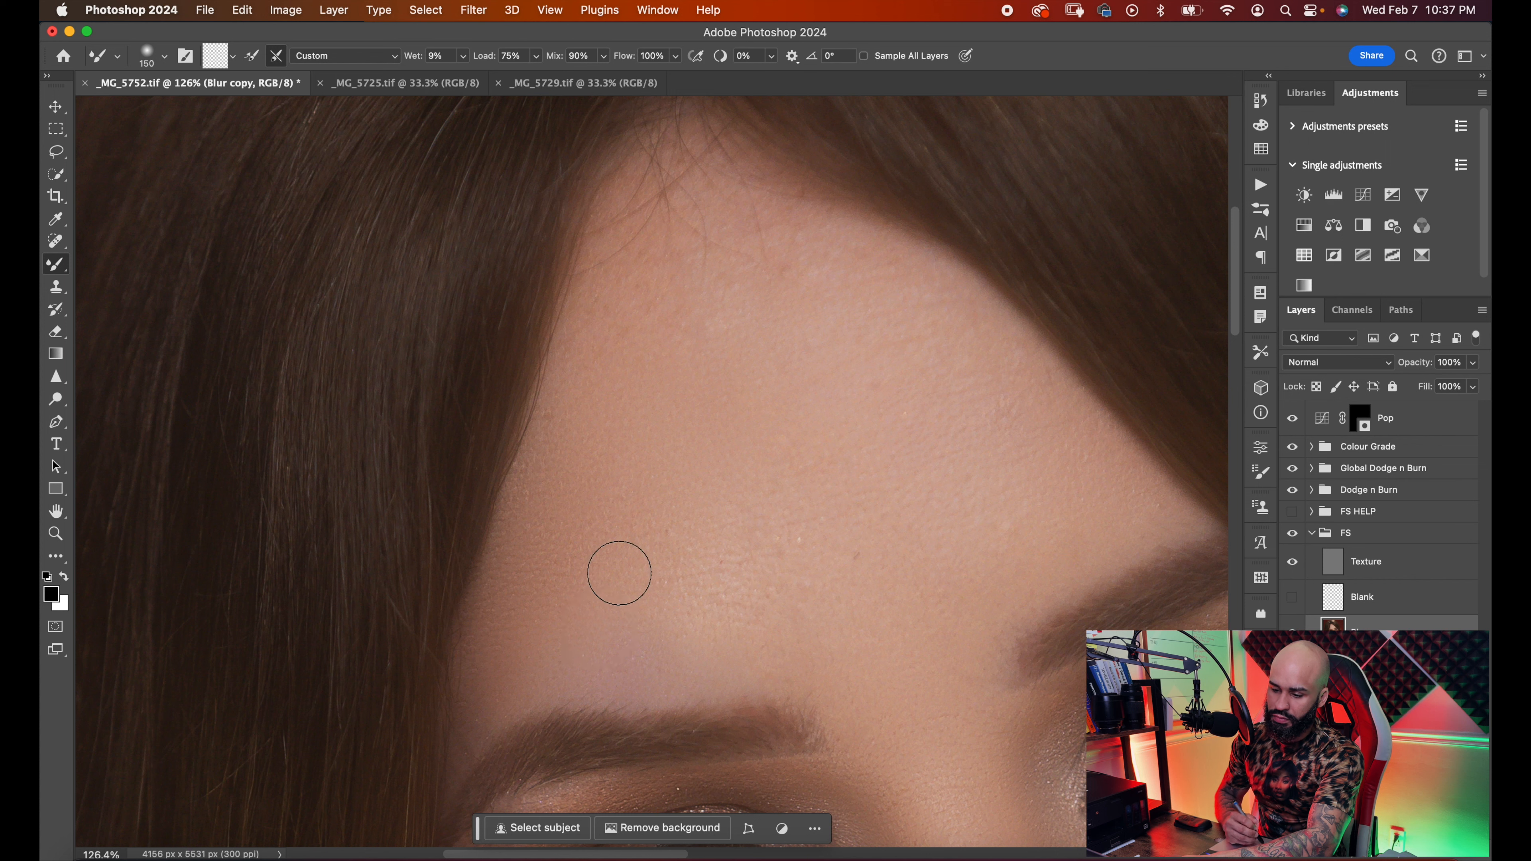
key(bracketleft)
key(bracketleft)
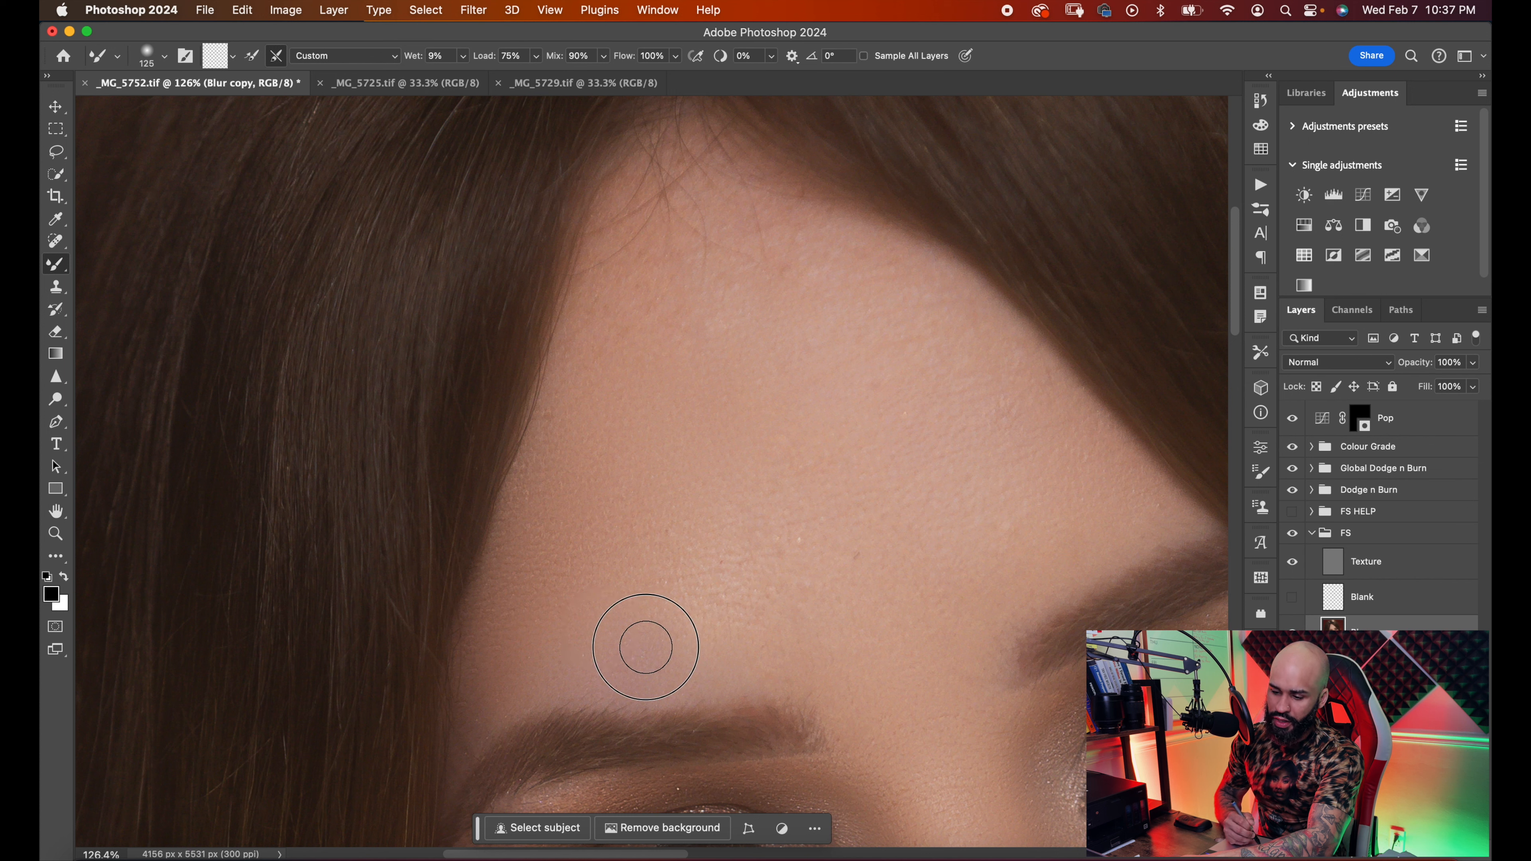
key(bracketright)
key(bracketright)
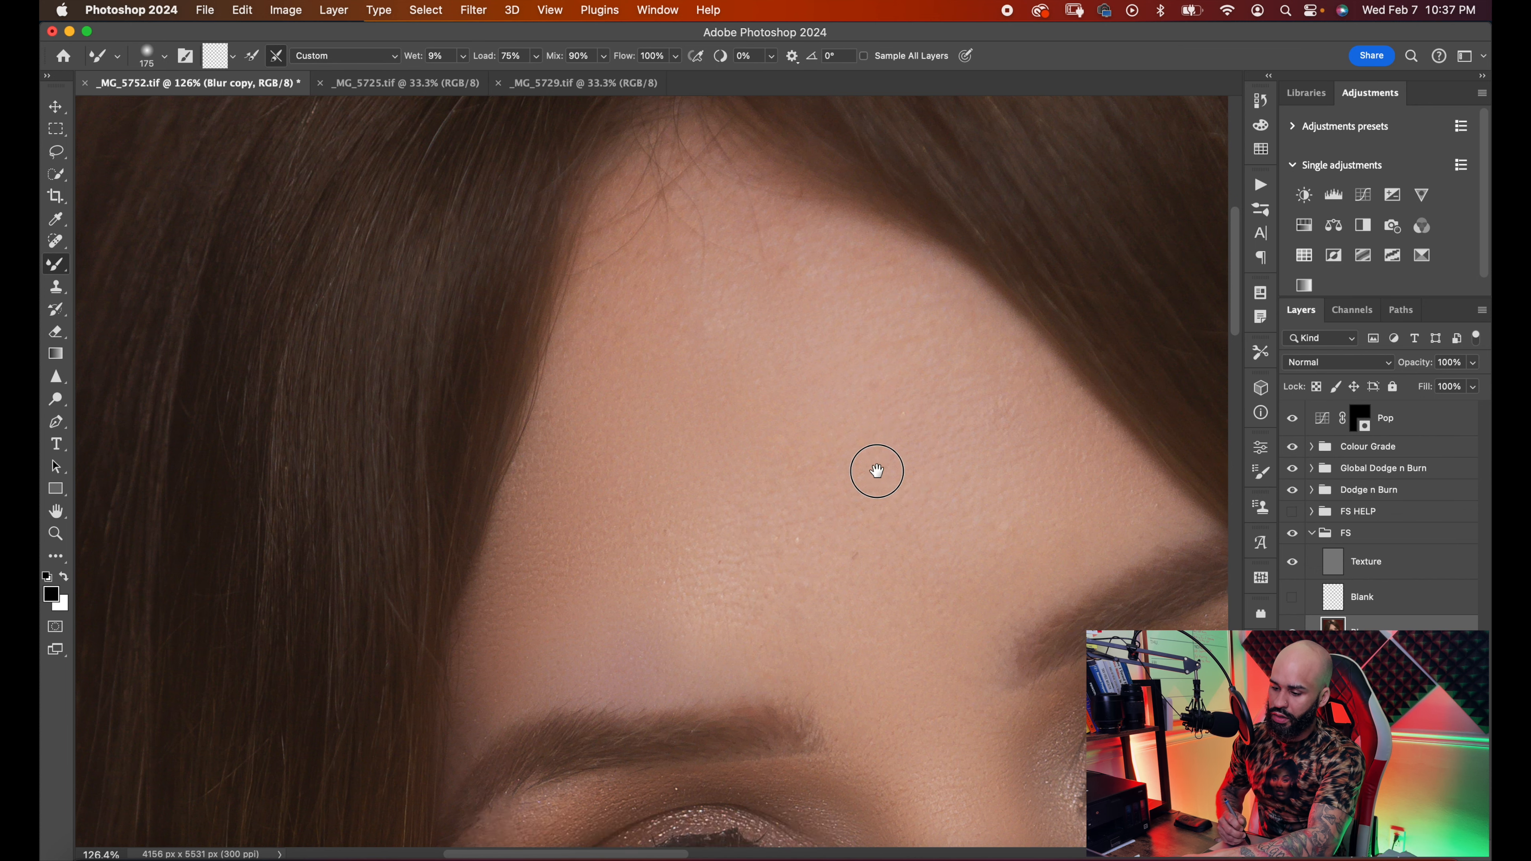
- Add a new blank layer and place it directly above the FS group
scroll(875, 468, up, 3)
scroll(711, 362, down, 5)
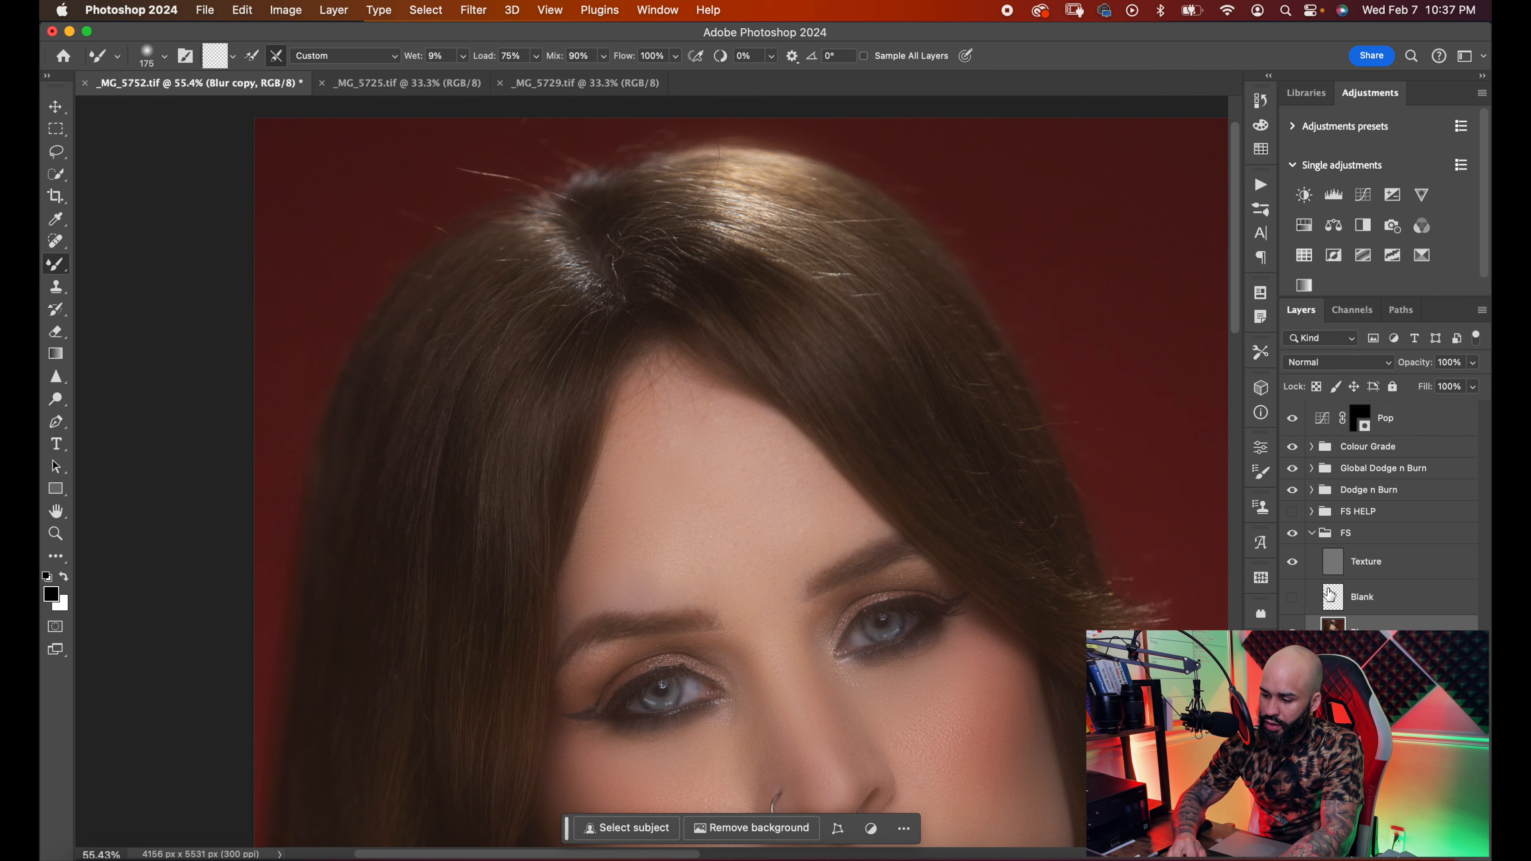
click(1407, 534)
click(1441, 852)
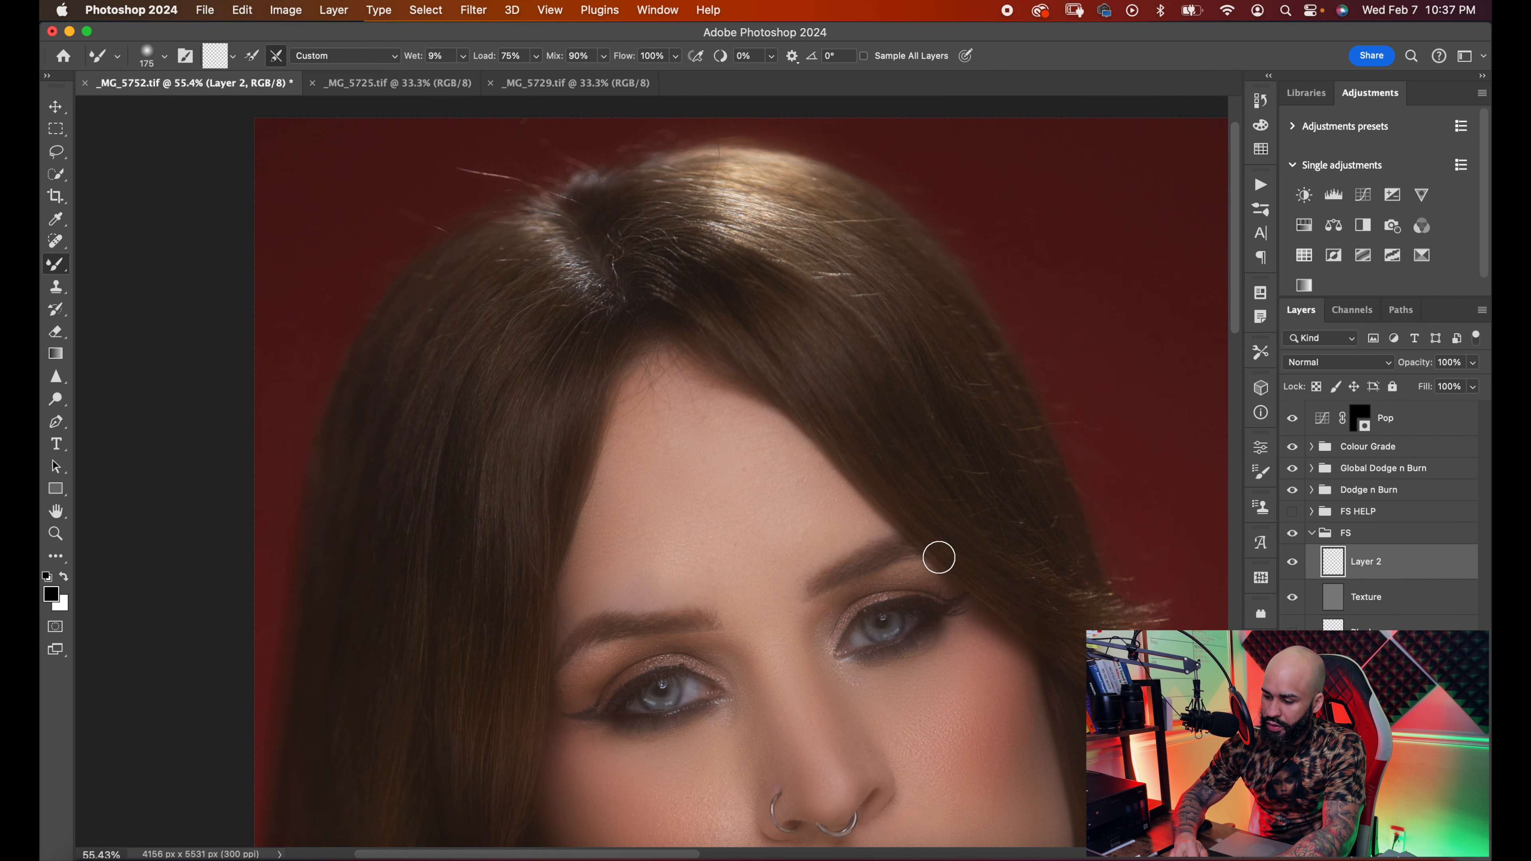
scroll(625, 427, up, 3)
scroll(625, 427, up, 3)
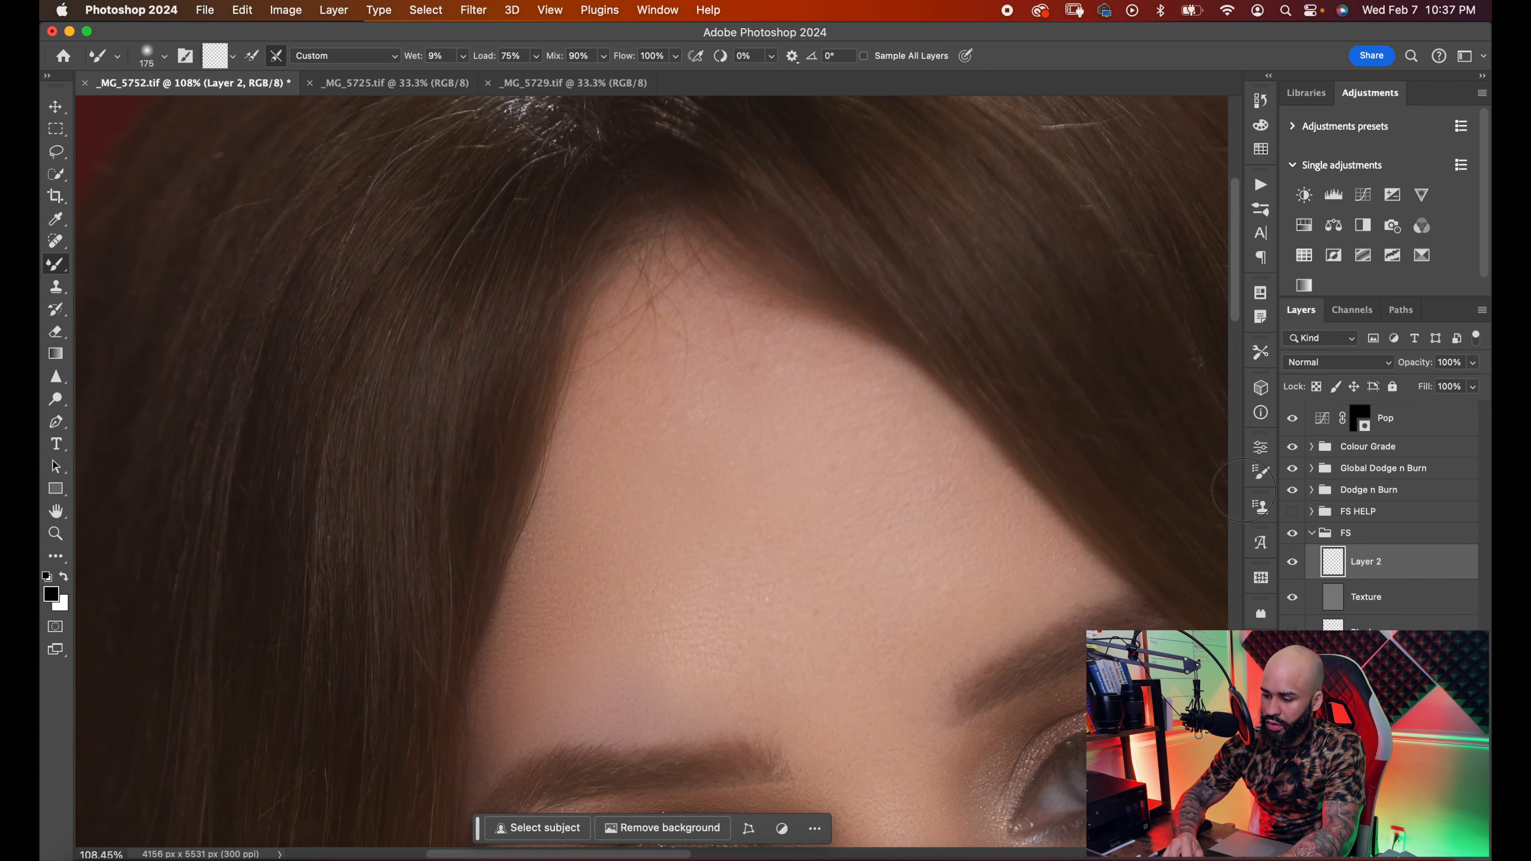
drag(1394, 557, 1376, 533)
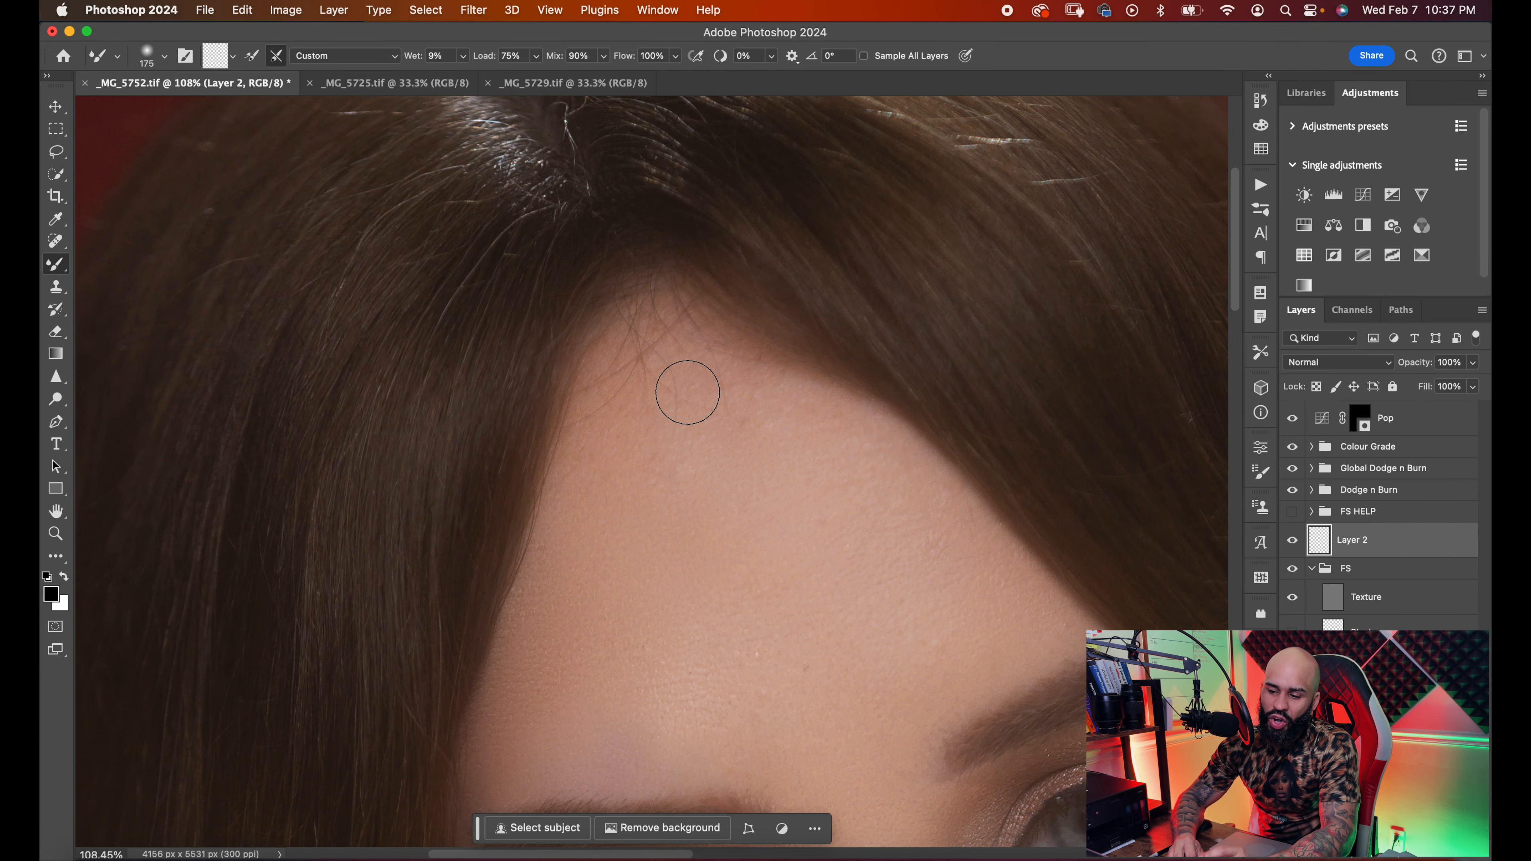
scroll(687, 392, up, 3)
key(bracketleft)
scroll(704, 335, up, 3)
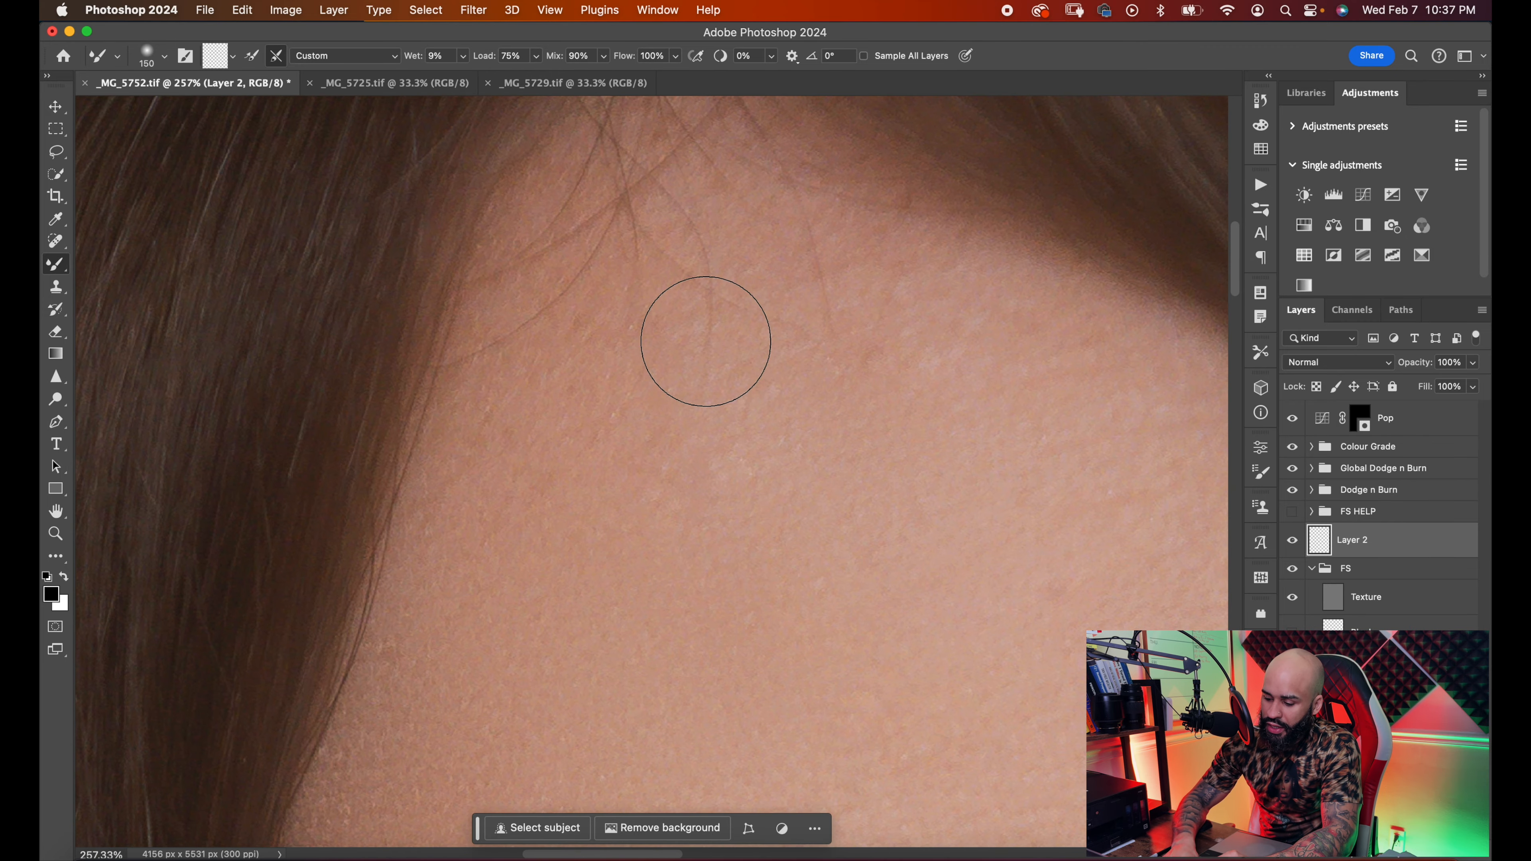
key(bracketleft)
key(bracketleft)
key(bracketleft)
key(bracketleft)
key(bracketleft)
key(bracketleft)
key(bracketleft)
key(bracketleft)
key(bracketleft)
key(bracketleft)
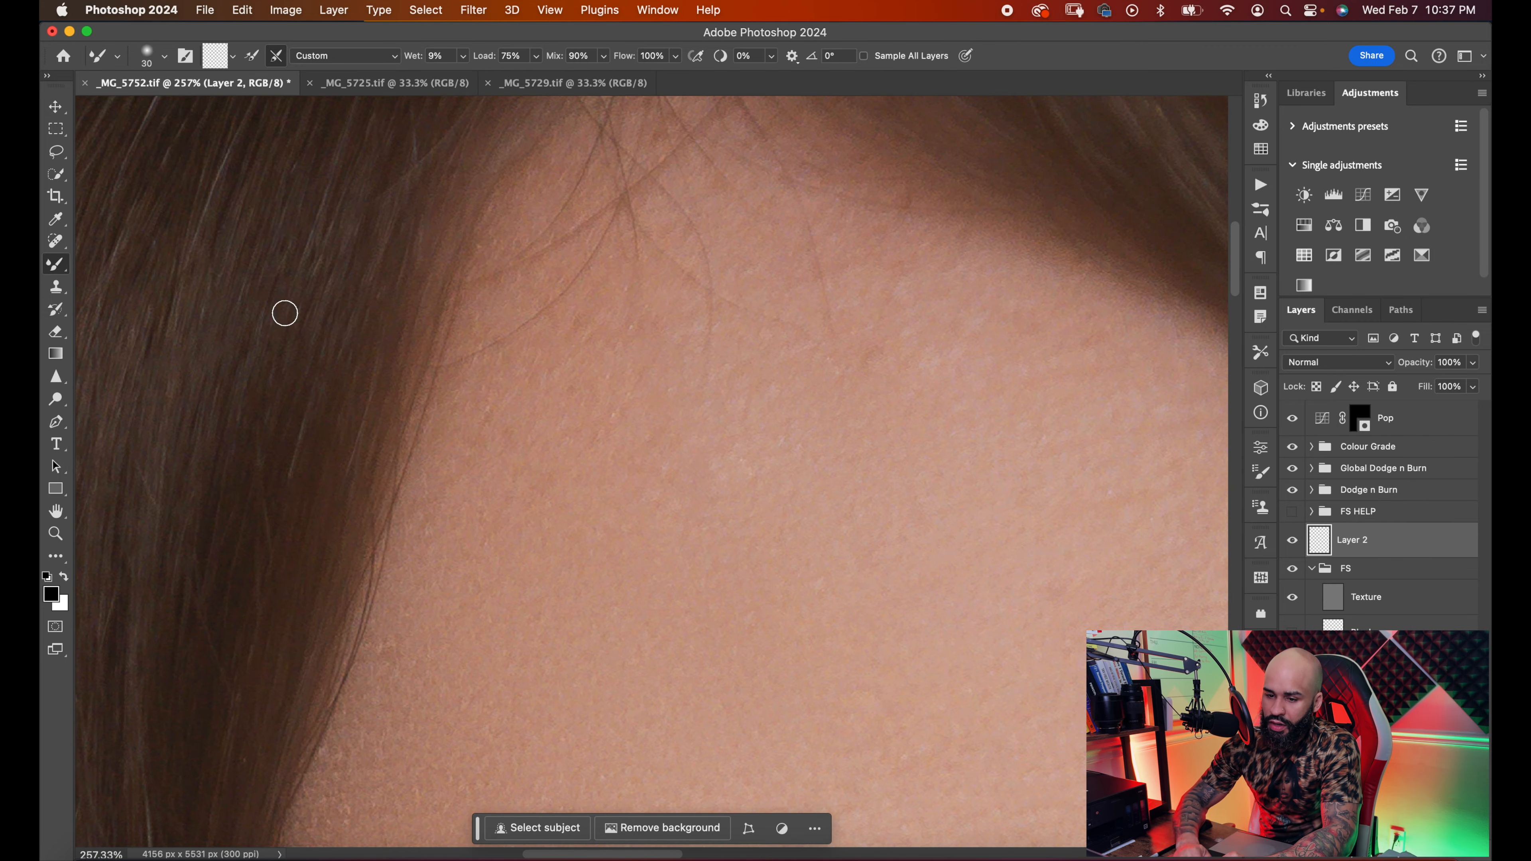
key(s)
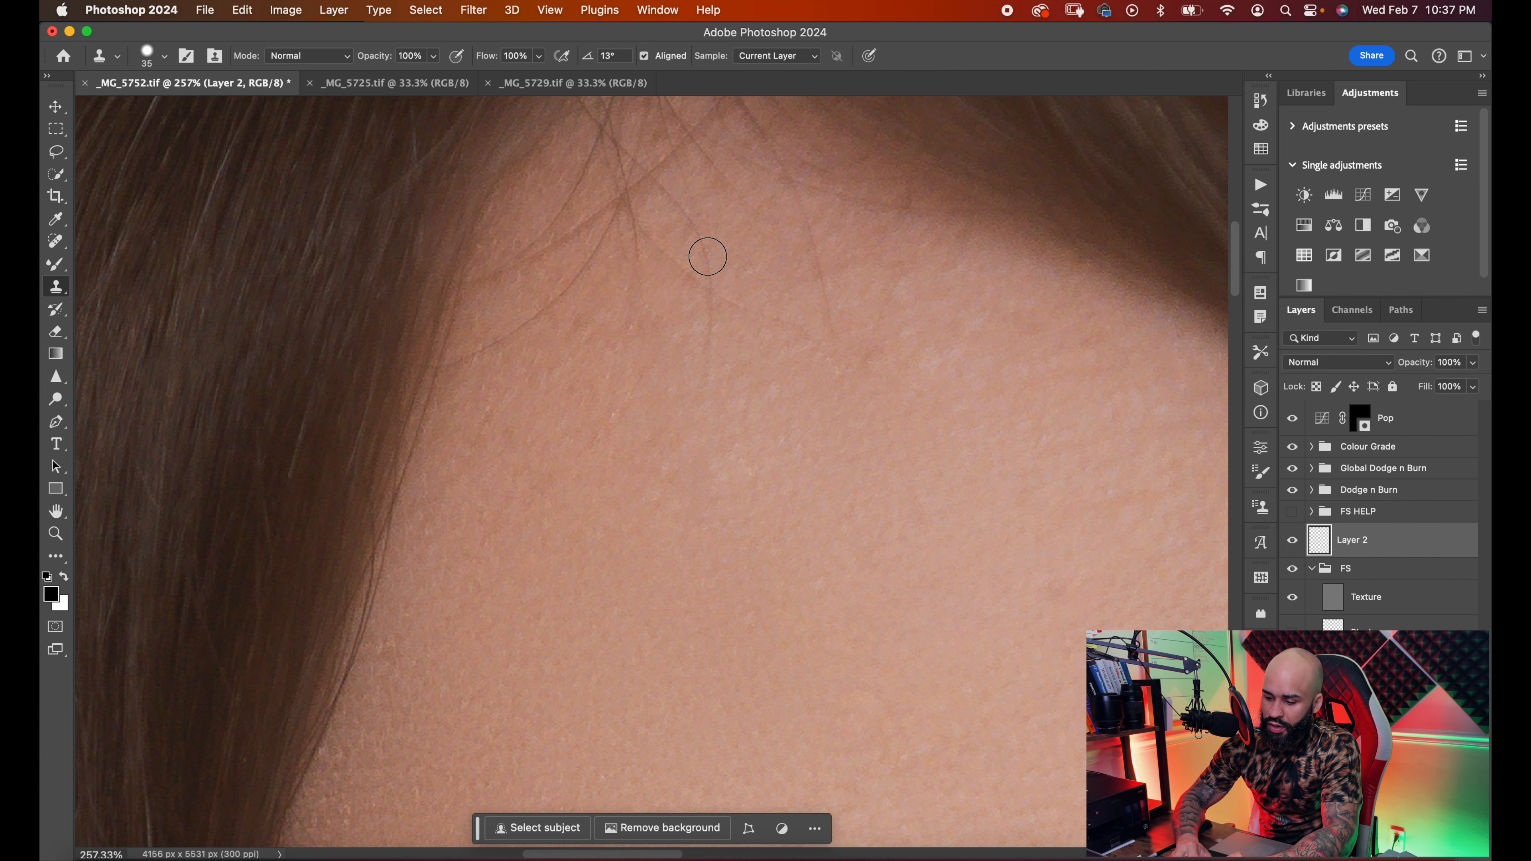
- Lasso the upper forehead and hairline with a 4 px feather and run Generative Fill on it without a prompt
scroll(707, 256, down, 10)
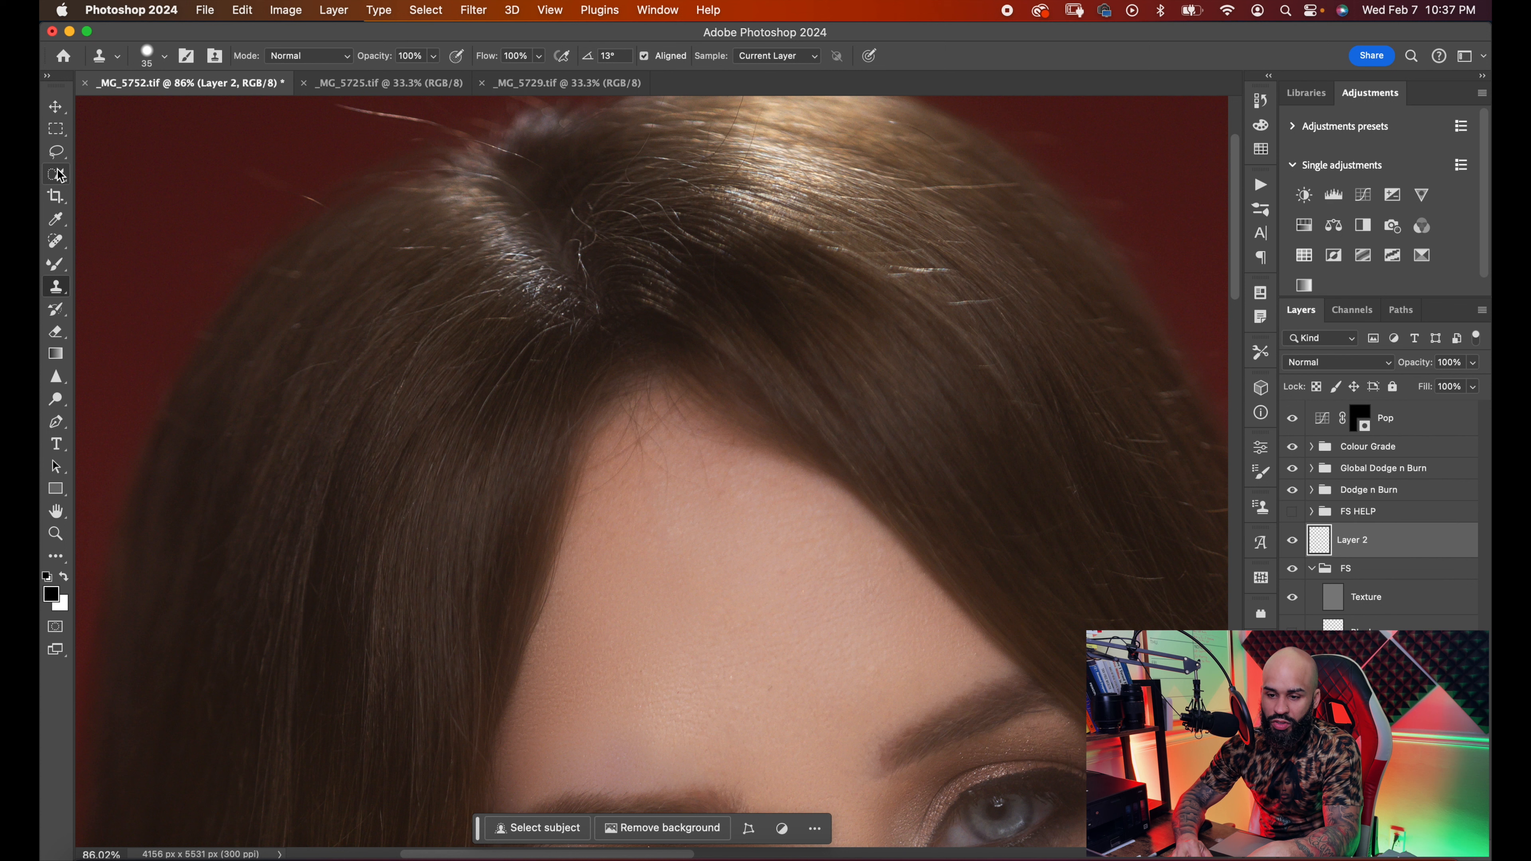
click(57, 151)
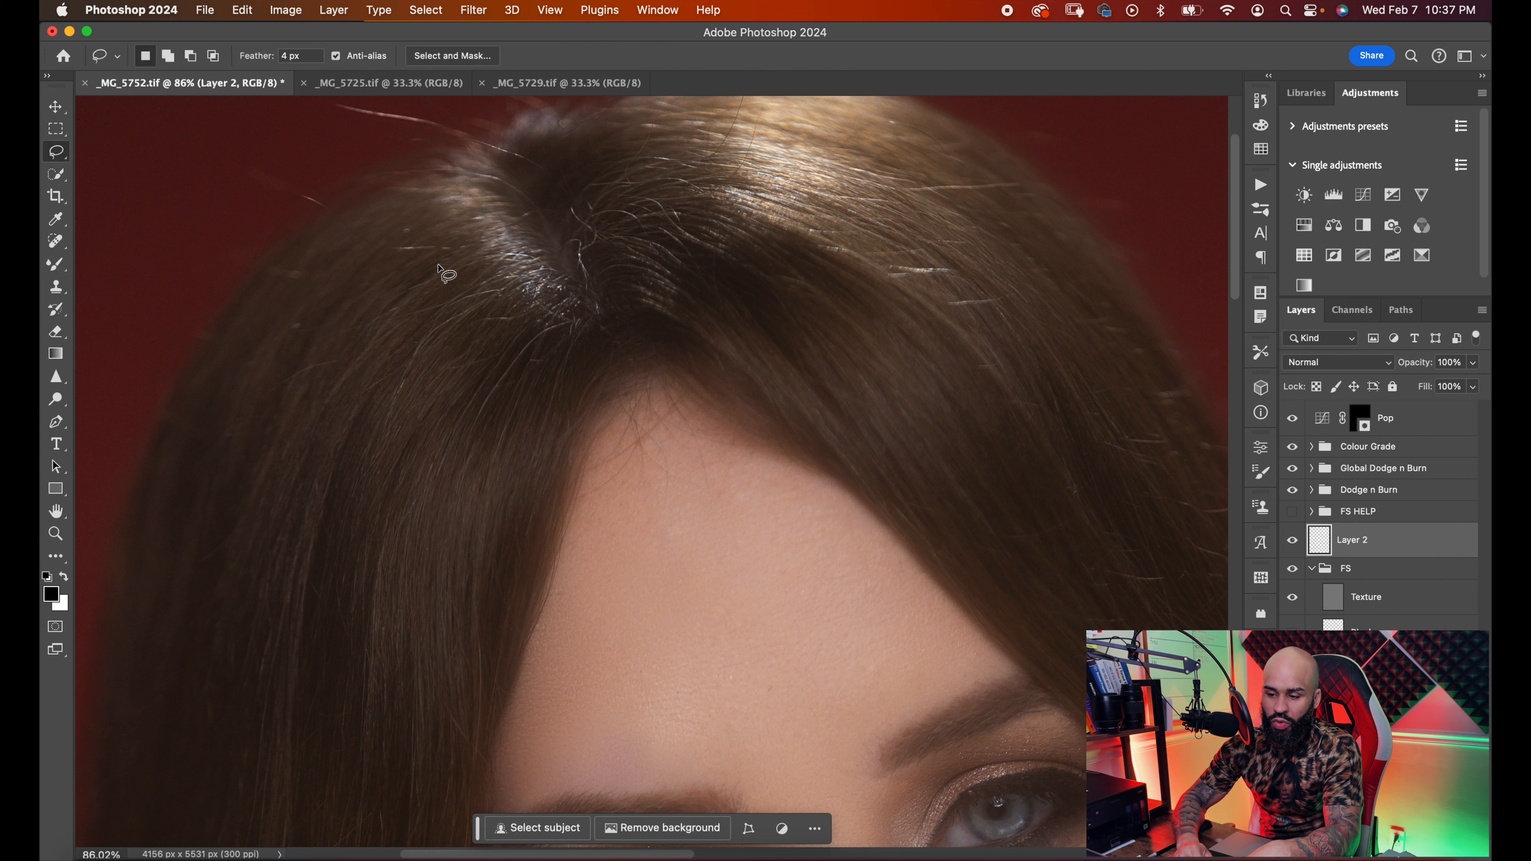
mouse_move(610, 391)
mouse_down()
mouse_move(642, 370)
mouse_move(724, 379)
mouse_move(812, 455)
mouse_move(807, 502)
mouse_move(564, 557)
mouse_move(586, 478)
mouse_up()
drag(611, 389, 611, 390)
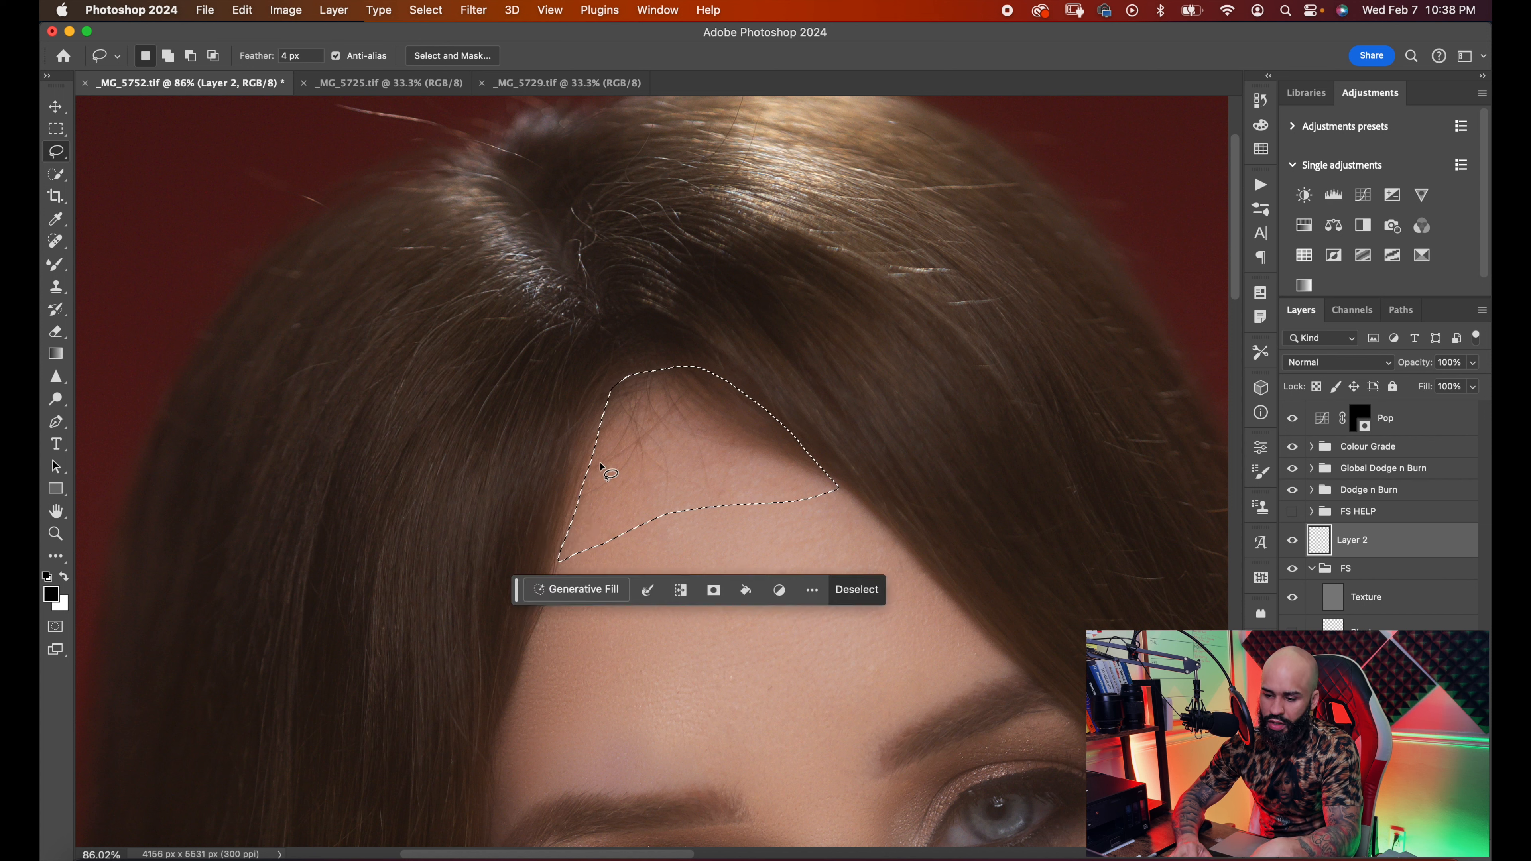
click(876, 589)
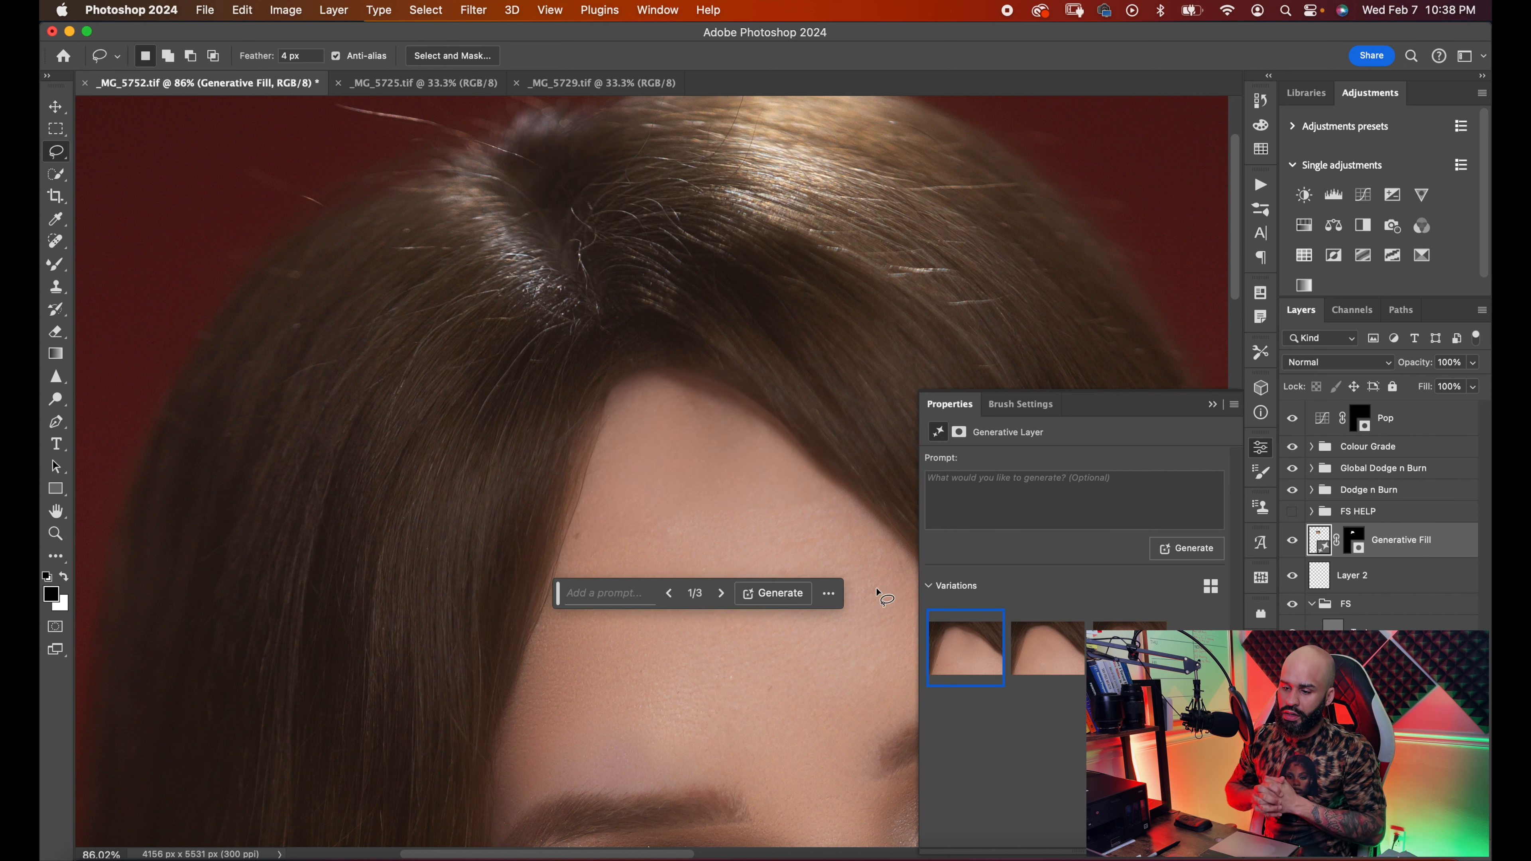
- Review the Generative Fill variations for the forehead, generate another set, and select variation 3 of 6
click(1058, 648)
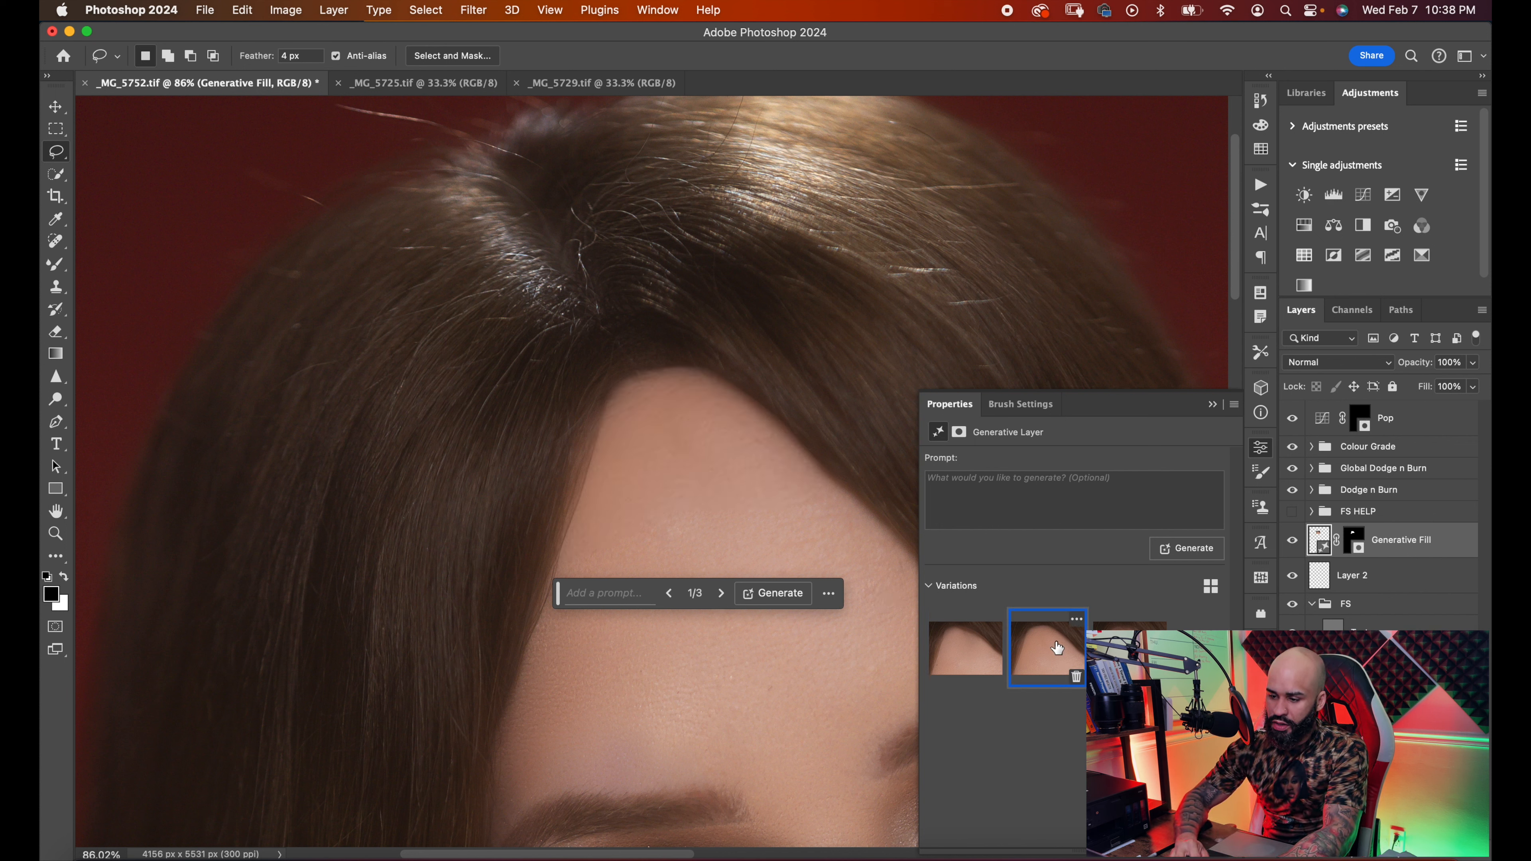
click(1130, 648)
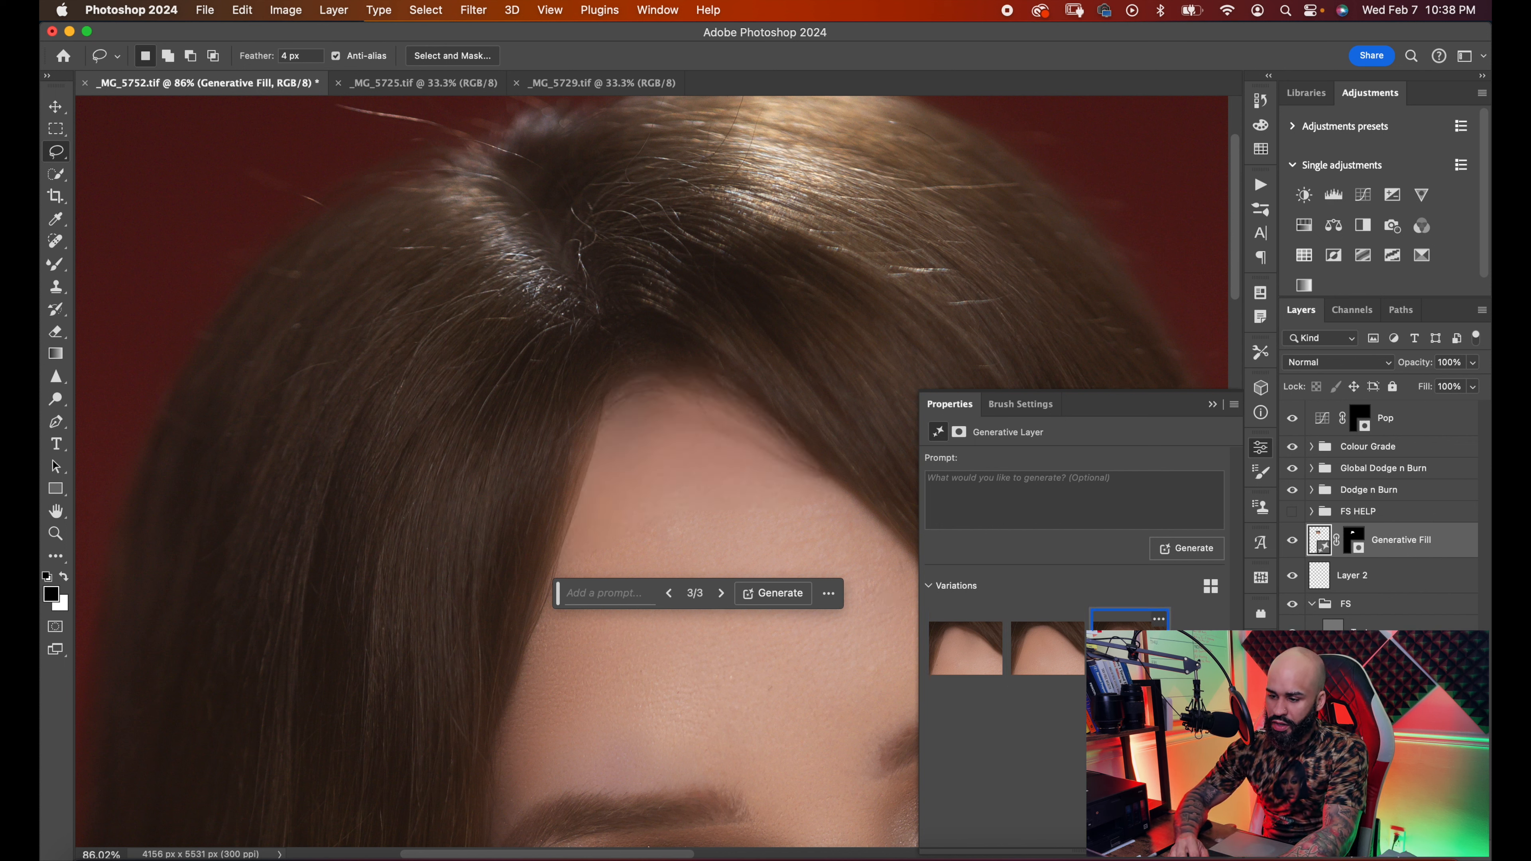
click(1198, 548)
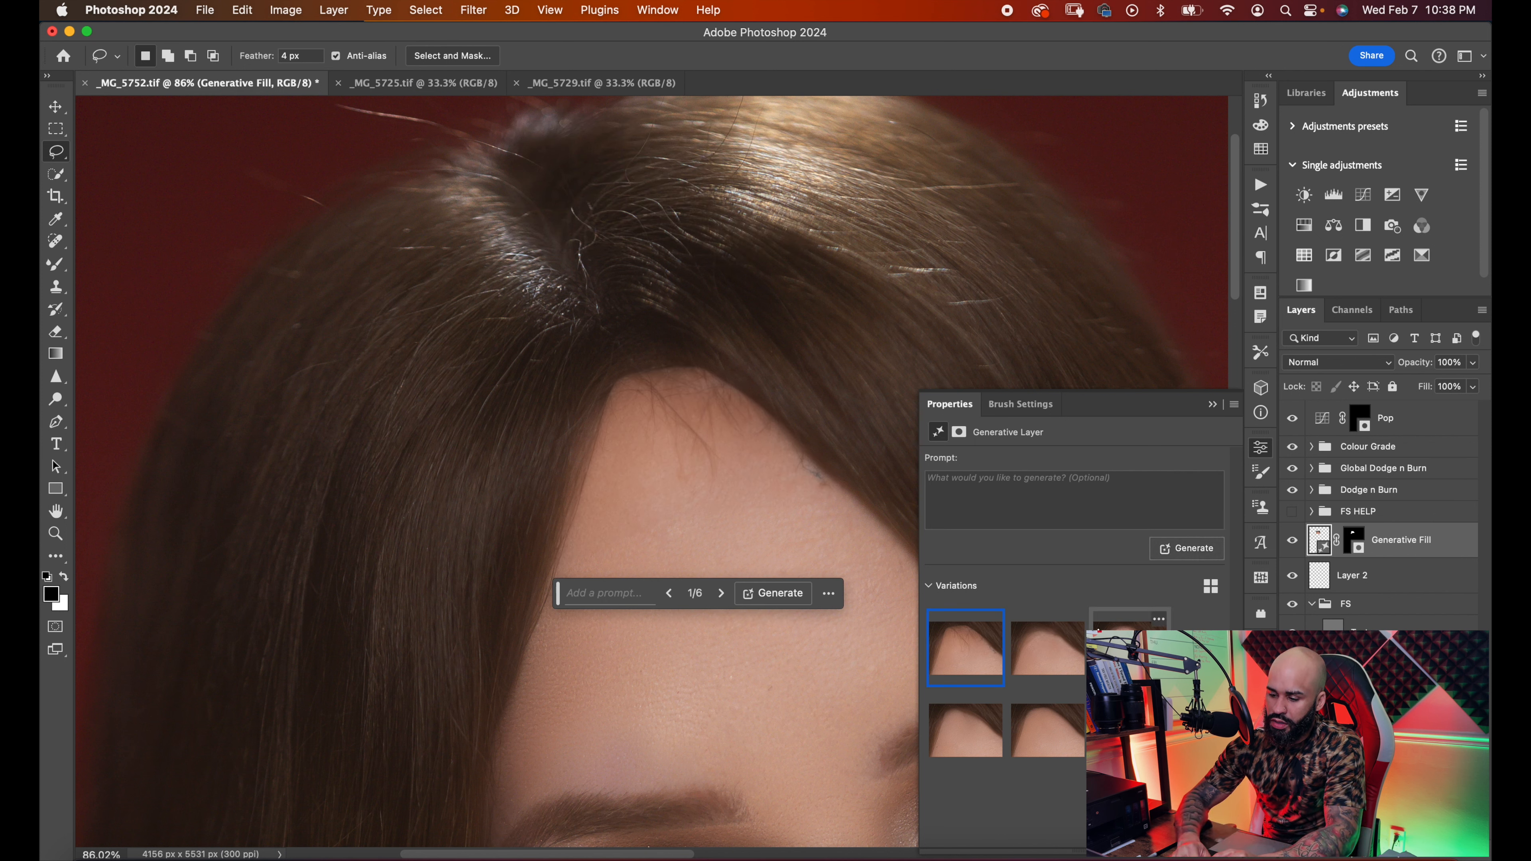
click(1054, 661)
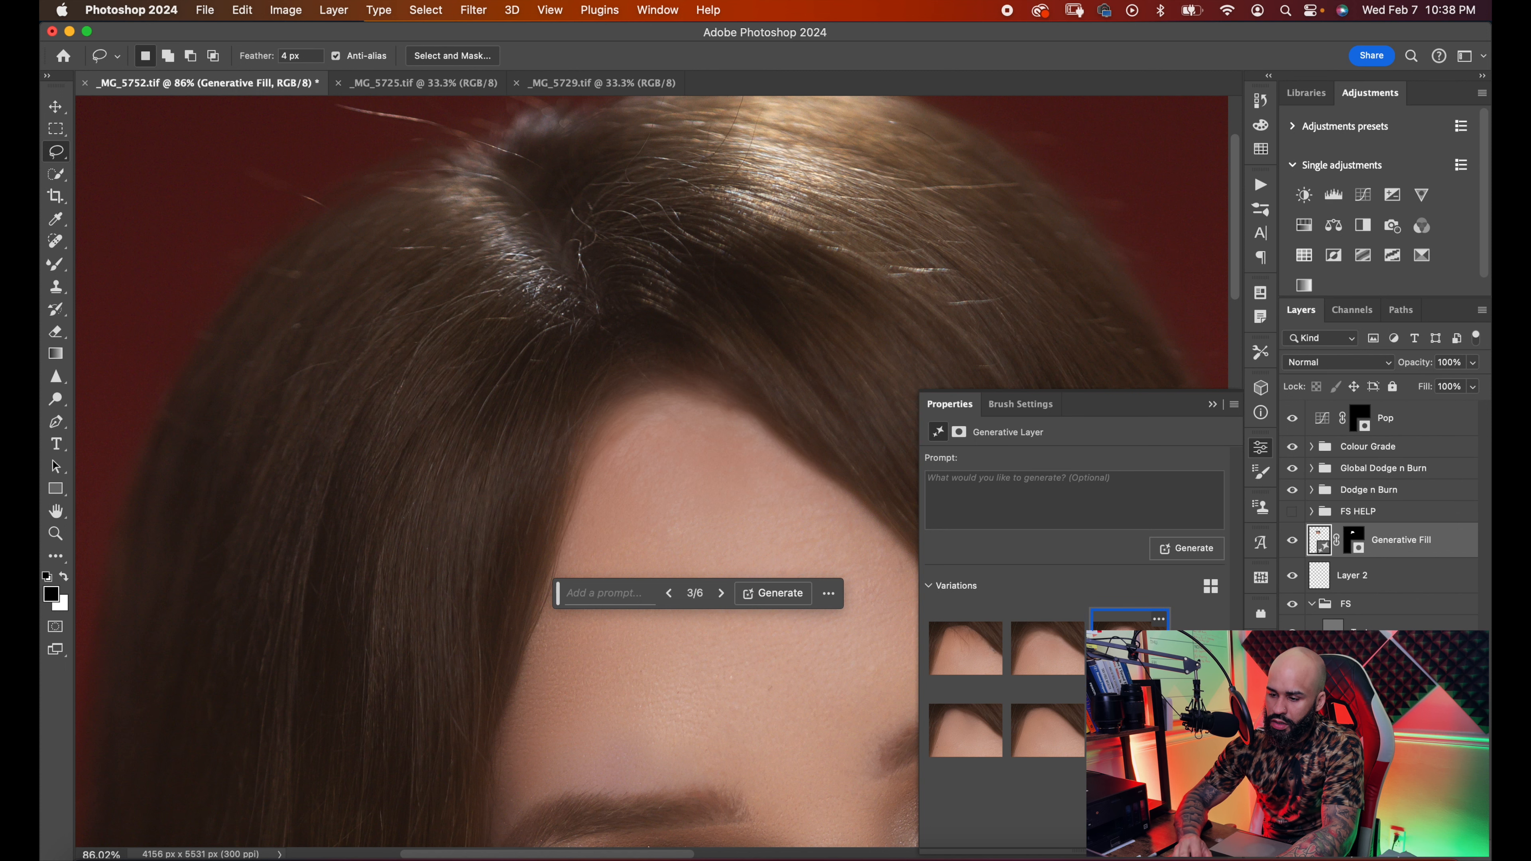
scroll(726, 483, down, 5)
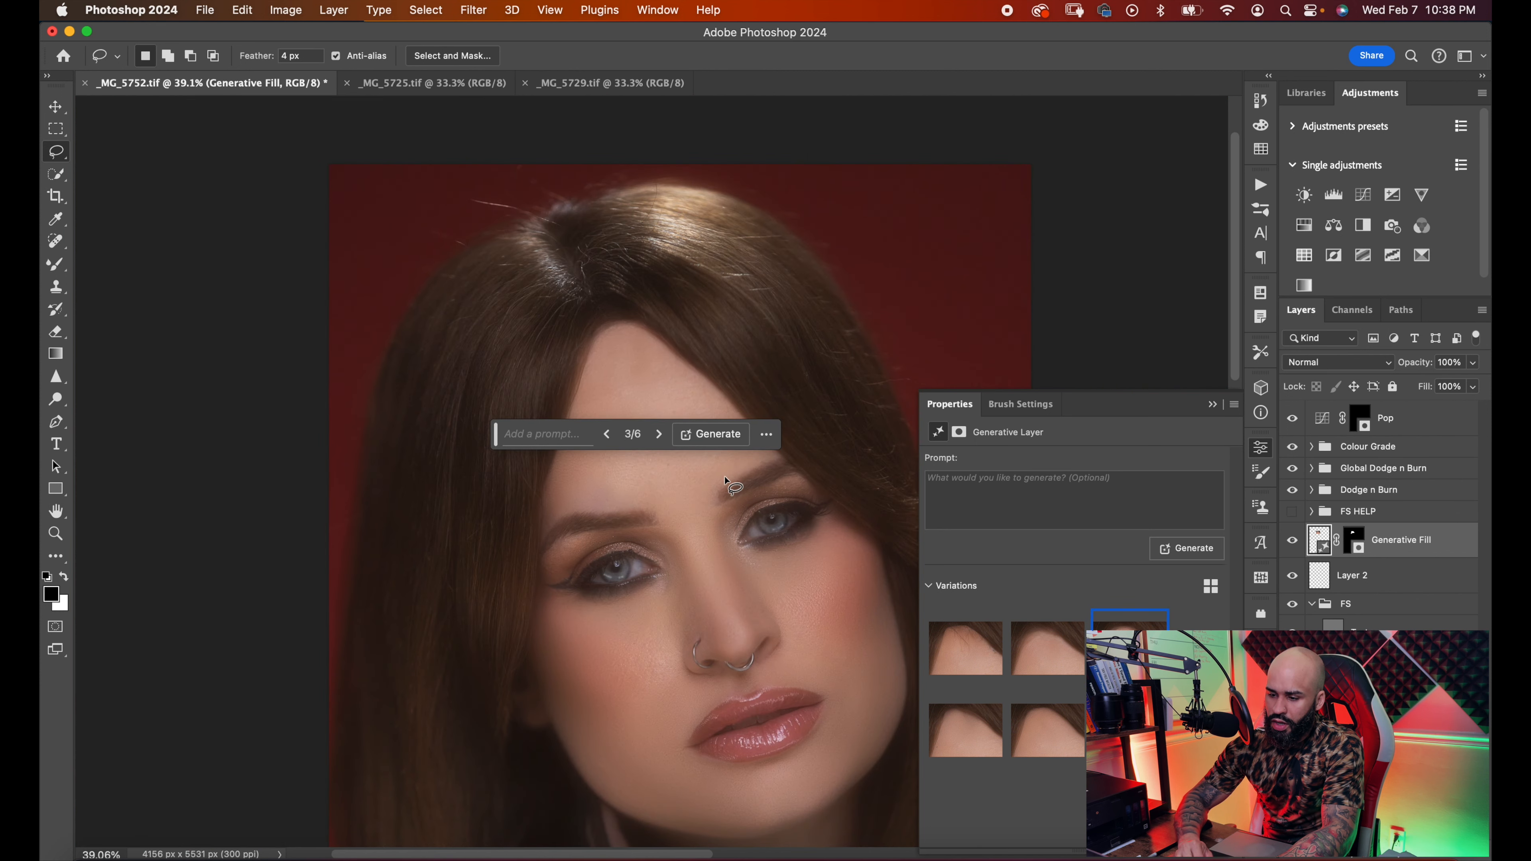
- Compare the forehead with the Generative Fill layer hidden and shown, and delete that layer
click(1211, 404)
click(1293, 541)
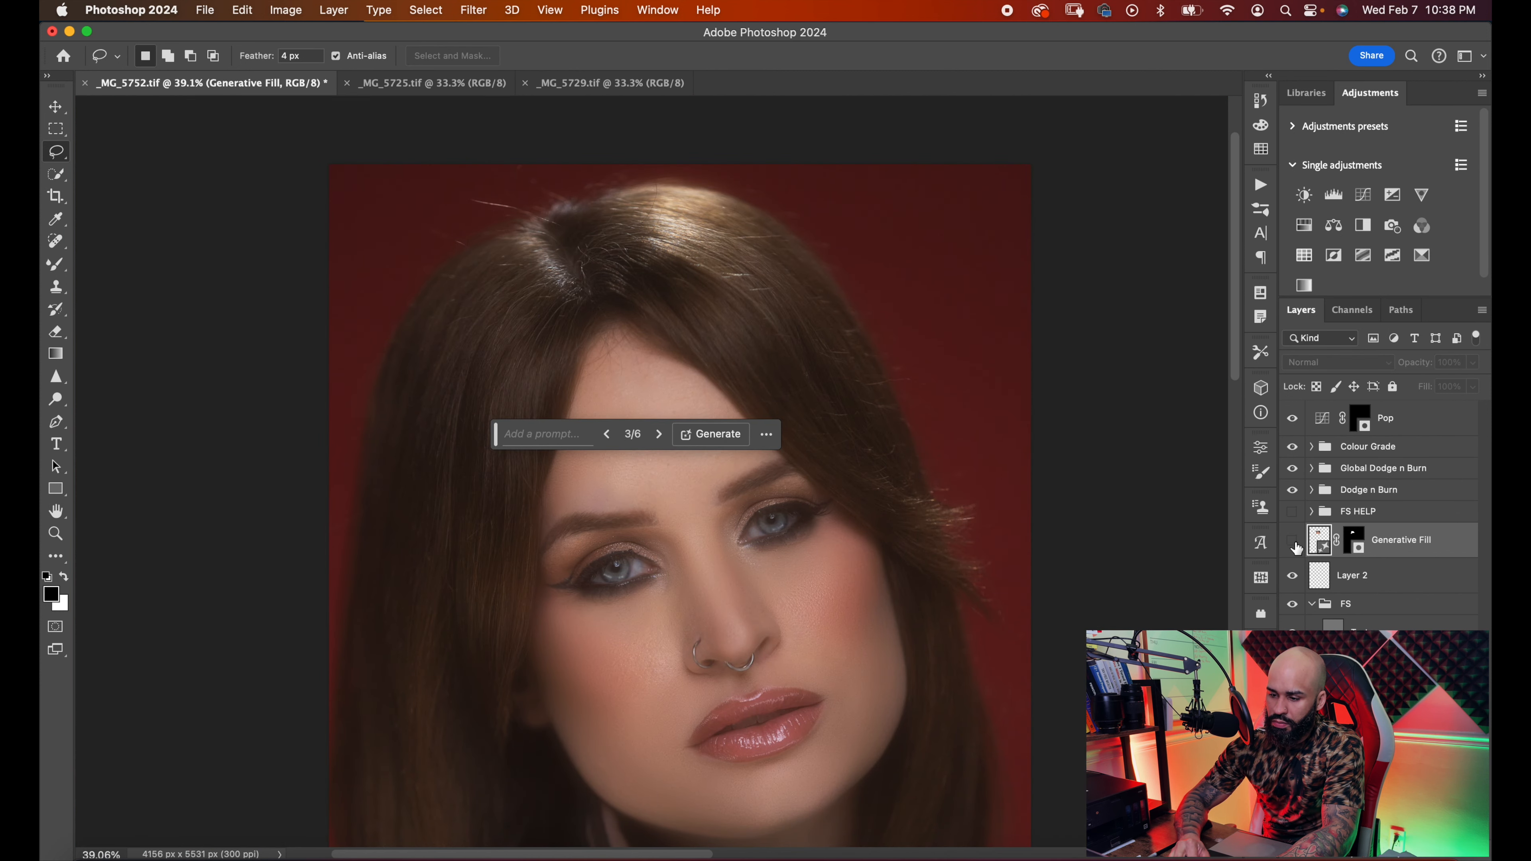
click(1293, 542)
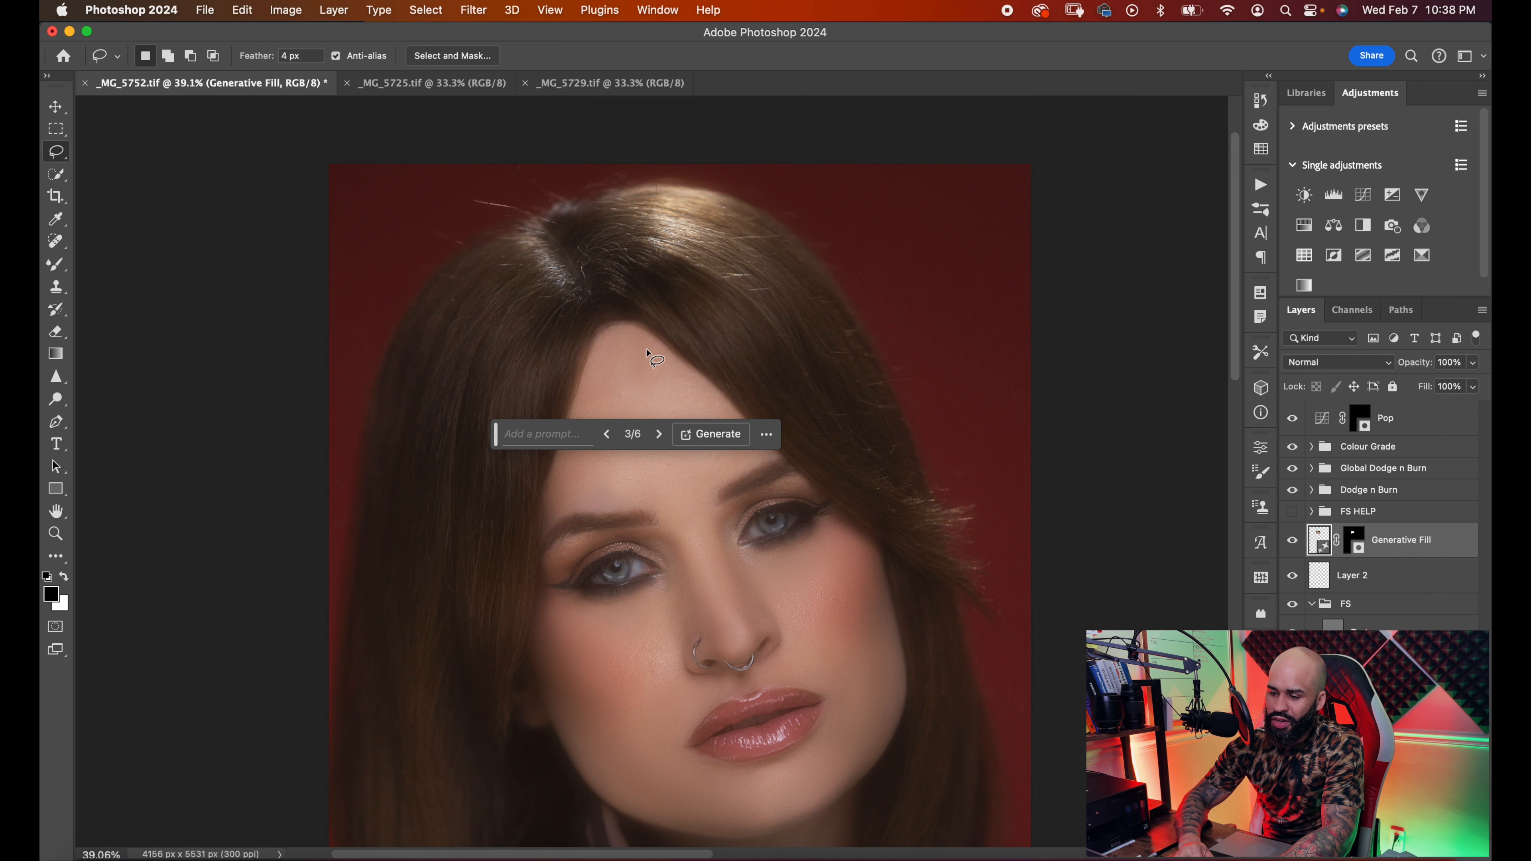
scroll(654, 344, up, 4)
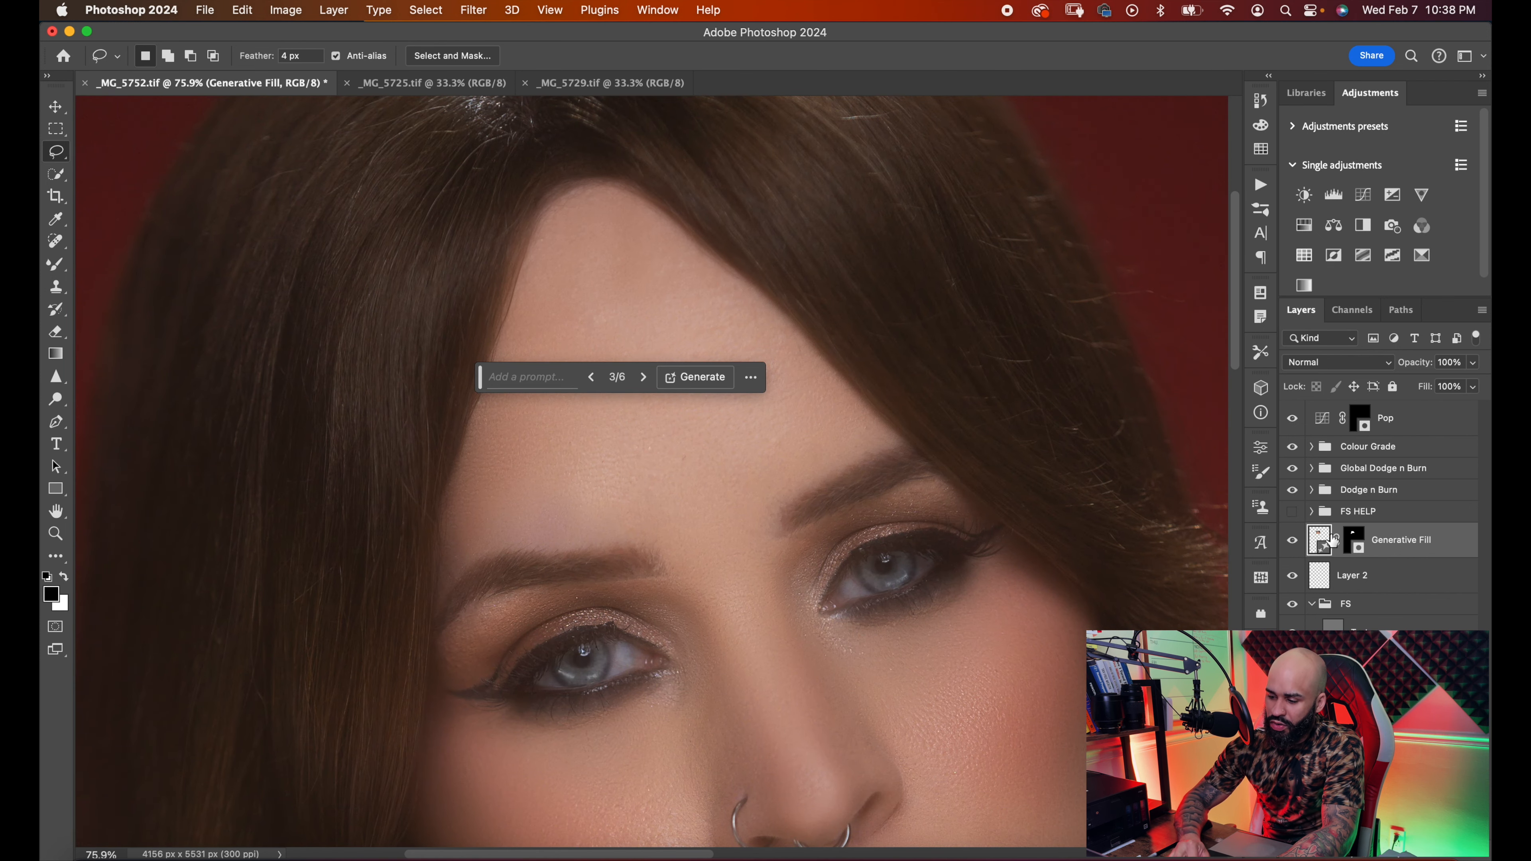
key(Delete)
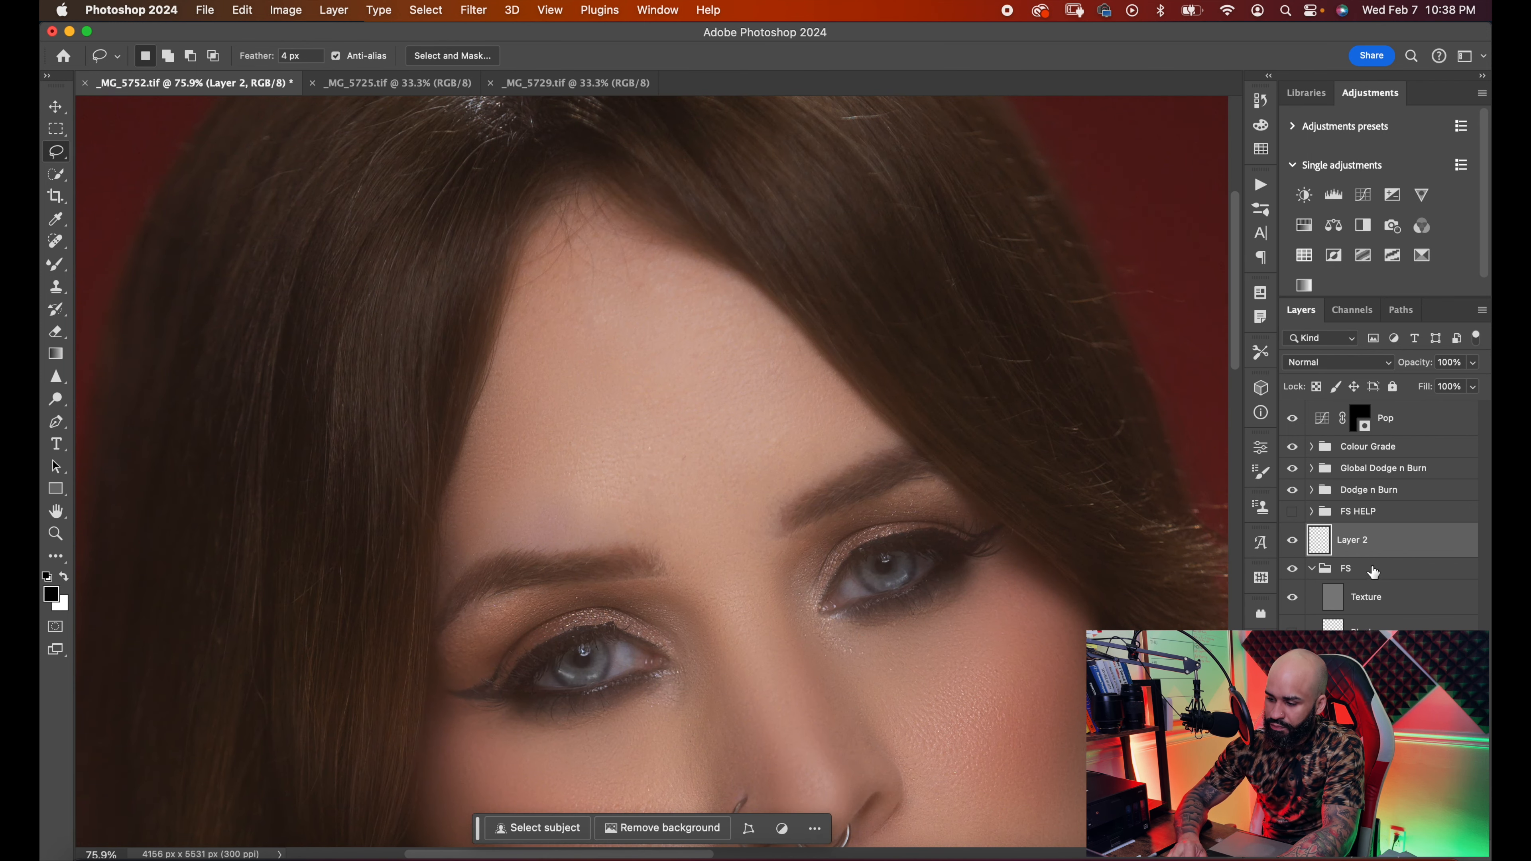
- Lasso the stray hairs at the forehead's peak with a jagged lower edge and run Generative Fill without a prompt
scroll(458, 295, up, 3)
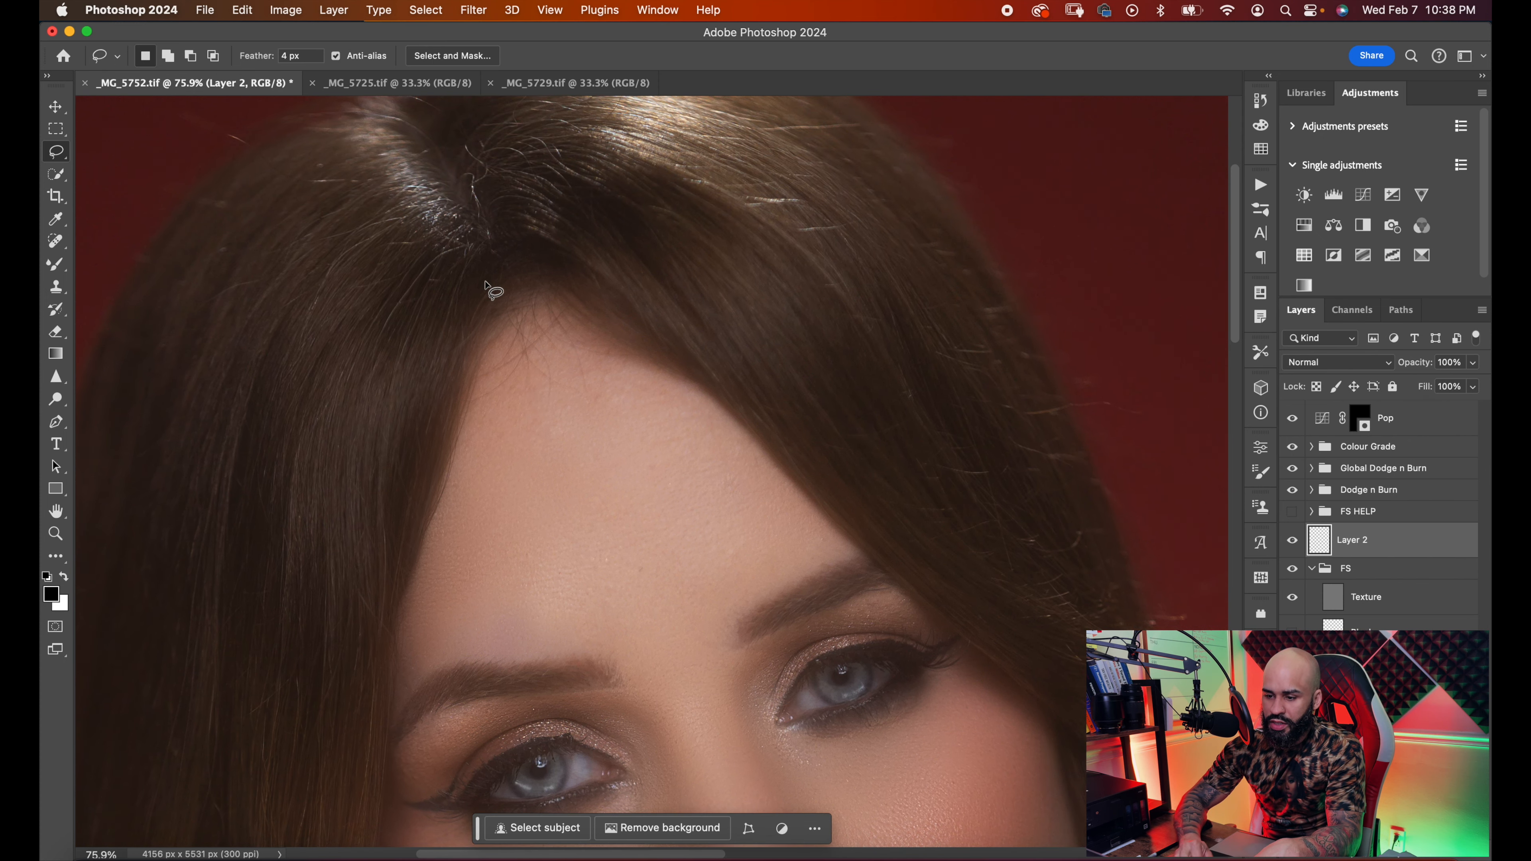
mouse_move(480, 288)
mouse_down()
mouse_move(445, 386)
mouse_move(473, 402)
mouse_move(512, 384)
mouse_move(551, 407)
mouse_move(581, 400)
mouse_move(569, 349)
mouse_move(656, 344)
mouse_move(558, 279)
mouse_up()
key(super+d)
scroll(537, 393, up, 5)
mouse_move(511, 244)
mouse_down()
mouse_move(430, 262)
mouse_move(377, 354)
mouse_move(362, 438)
mouse_move(408, 418)
mouse_move(455, 360)
mouse_move(446, 406)
mouse_move(473, 364)
mouse_move(501, 443)
mouse_move(513, 395)
mouse_move(549, 408)
mouse_move(516, 356)
mouse_move(528, 340)
mouse_move(549, 411)
mouse_up()
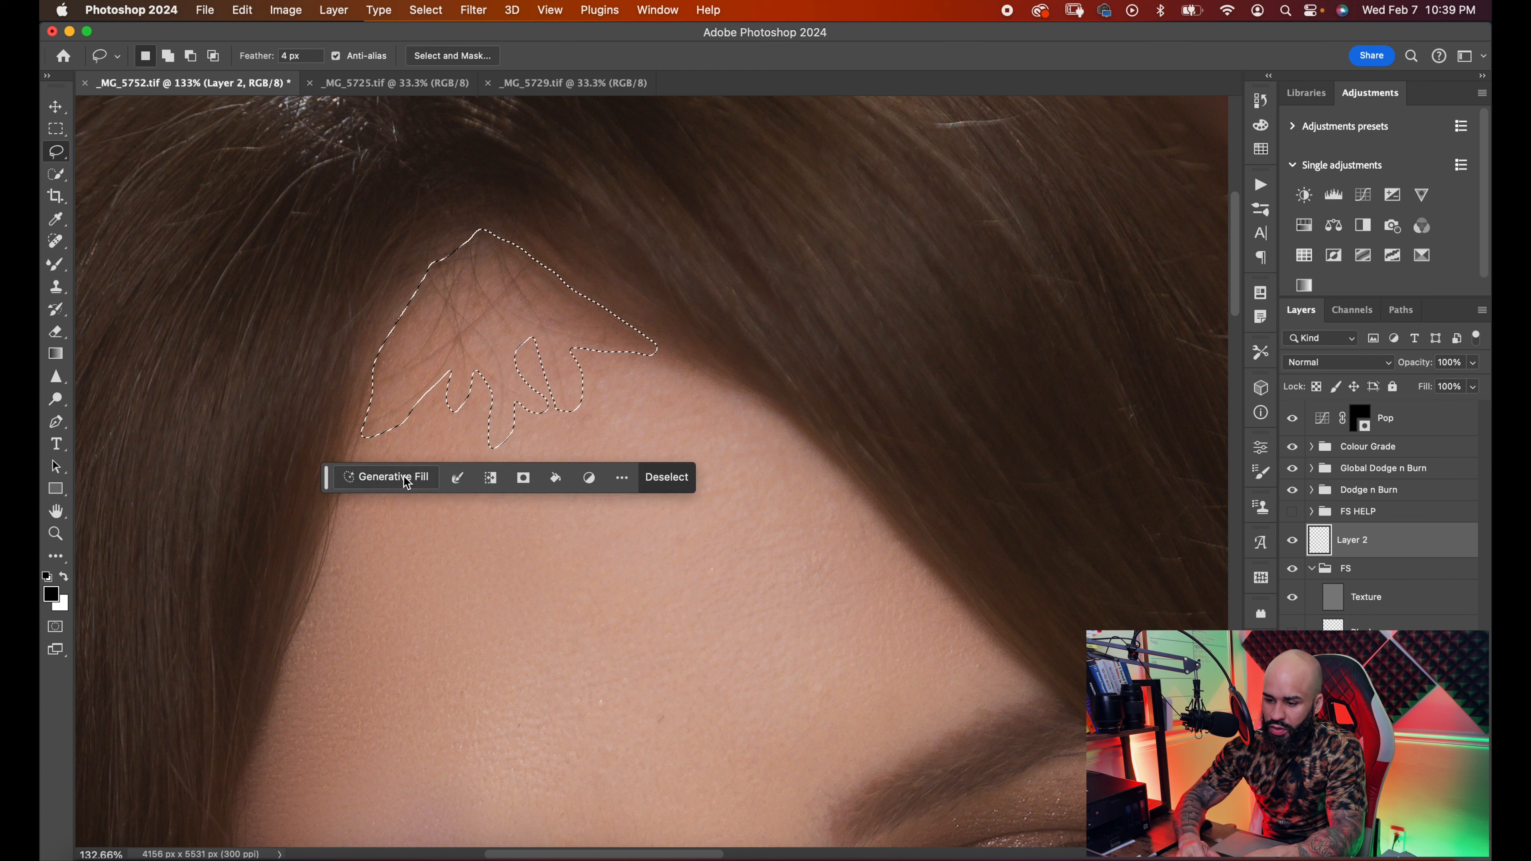
click(393, 477)
click(689, 476)
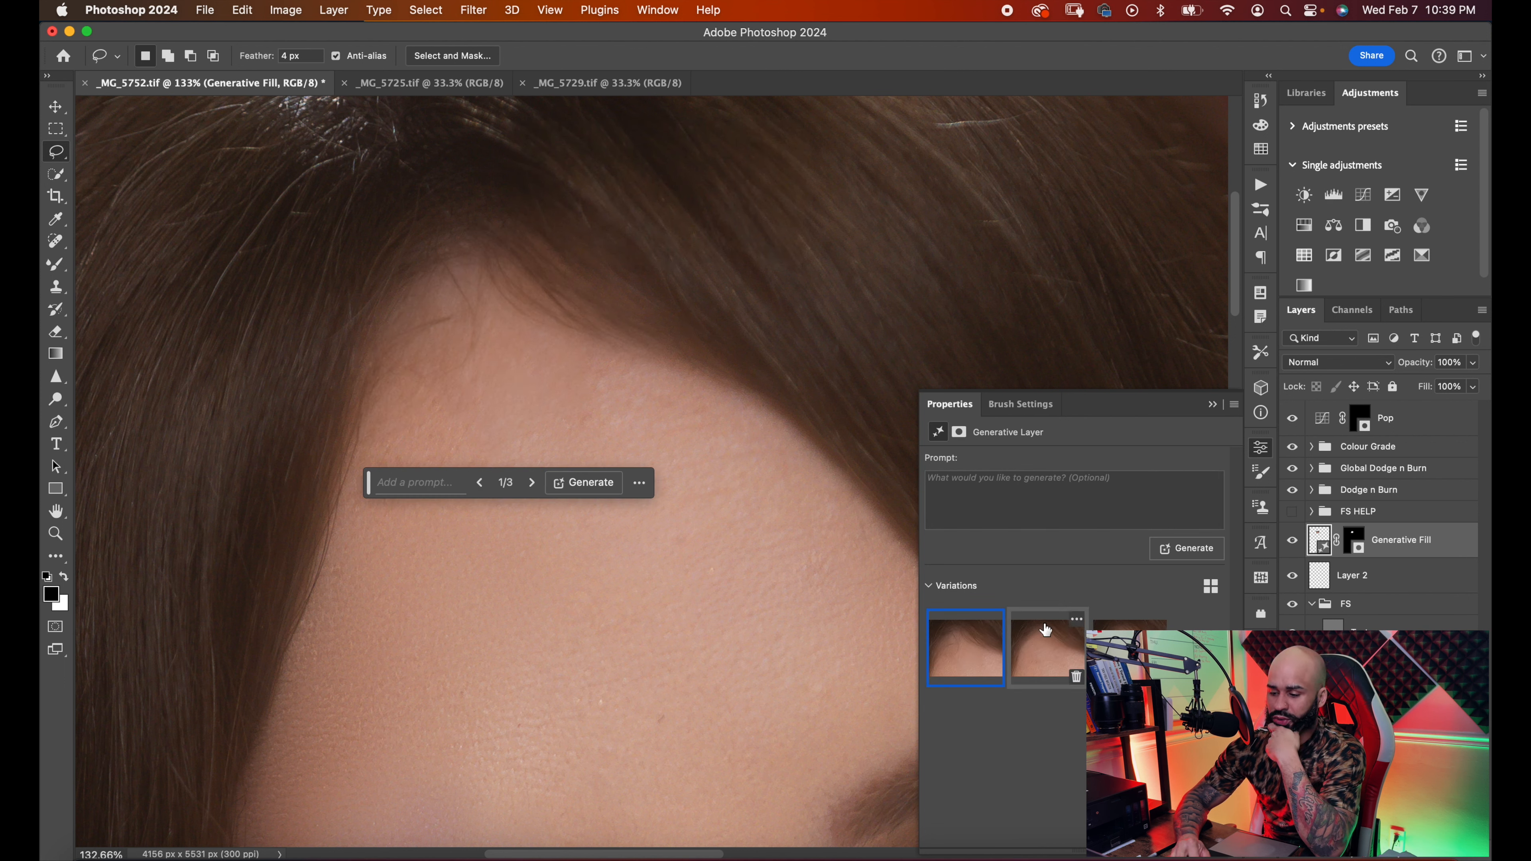
- Review the hairline variations, generate another set, and keep variation 3 of 6
click(1045, 631)
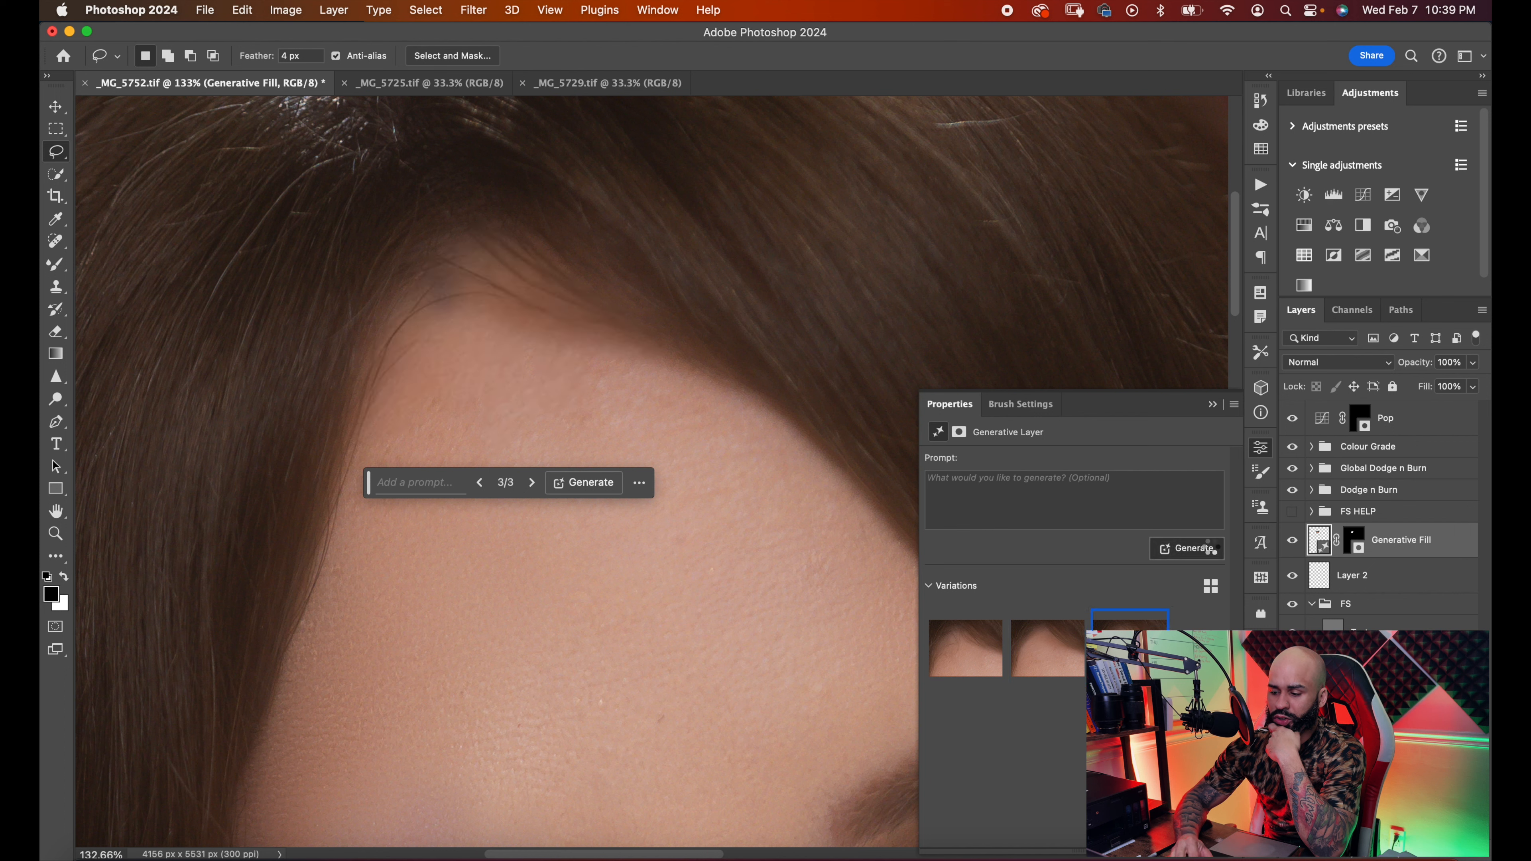
click(1213, 547)
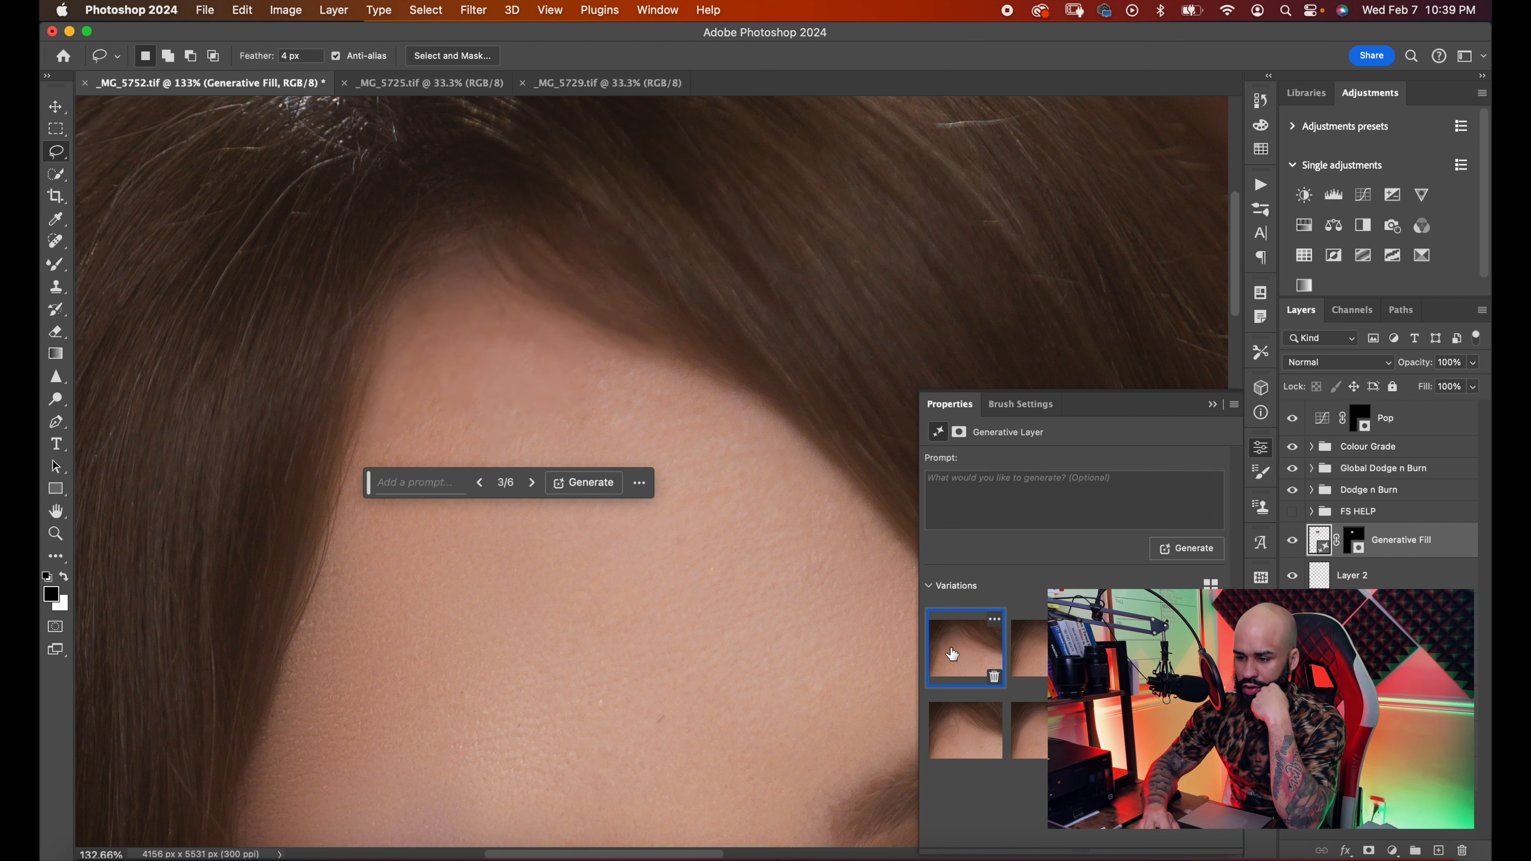
click(1212, 404)
- Compare the hairline with the Generative Fill layer hidden and shown, both close up and across the whole portrait
click(1292, 541)
click(1291, 541)
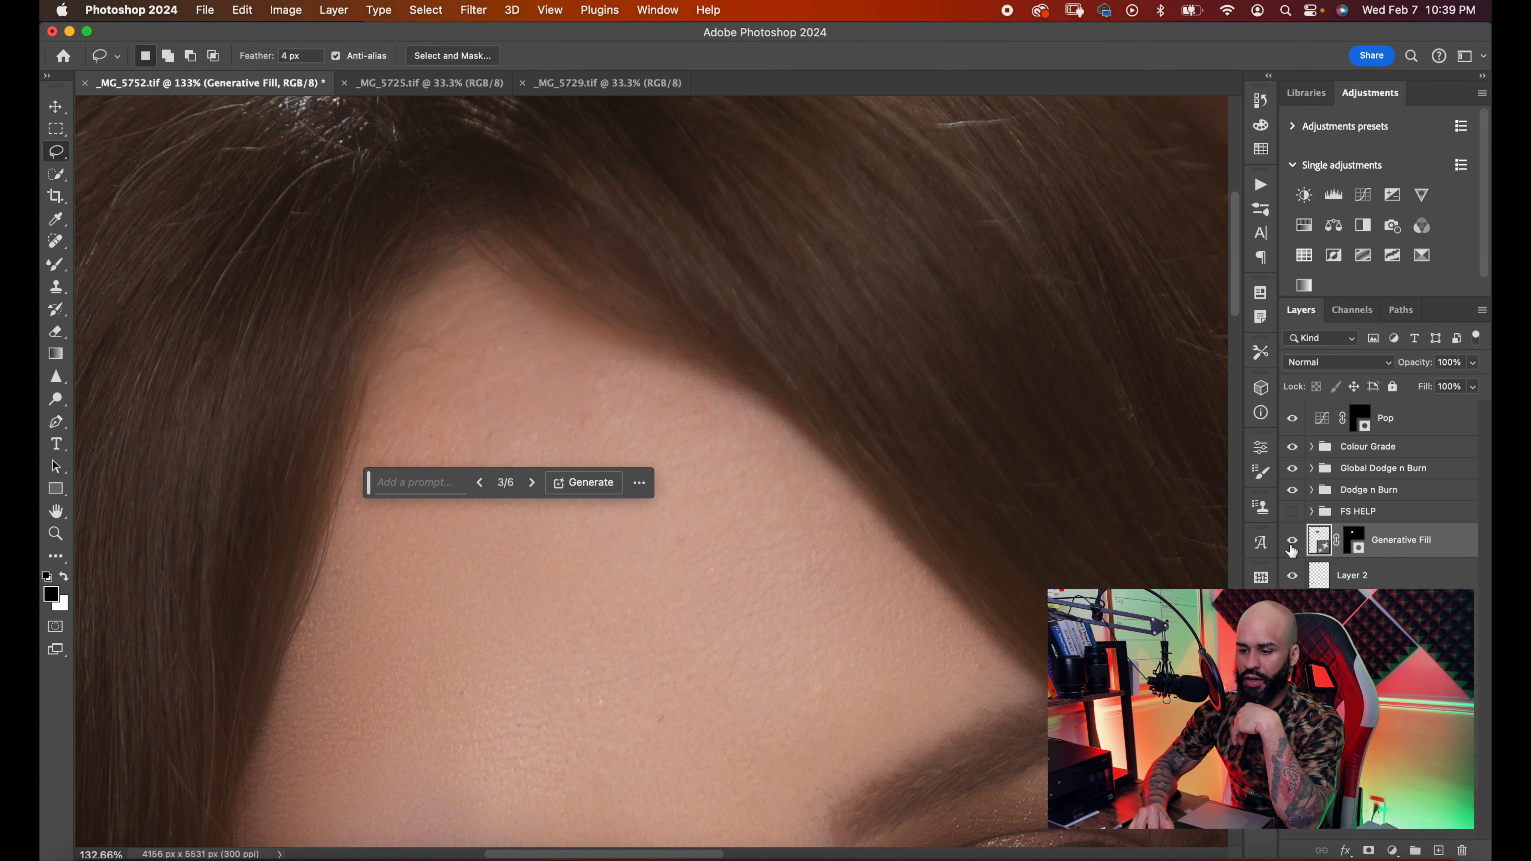
scroll(933, 486, down, 6)
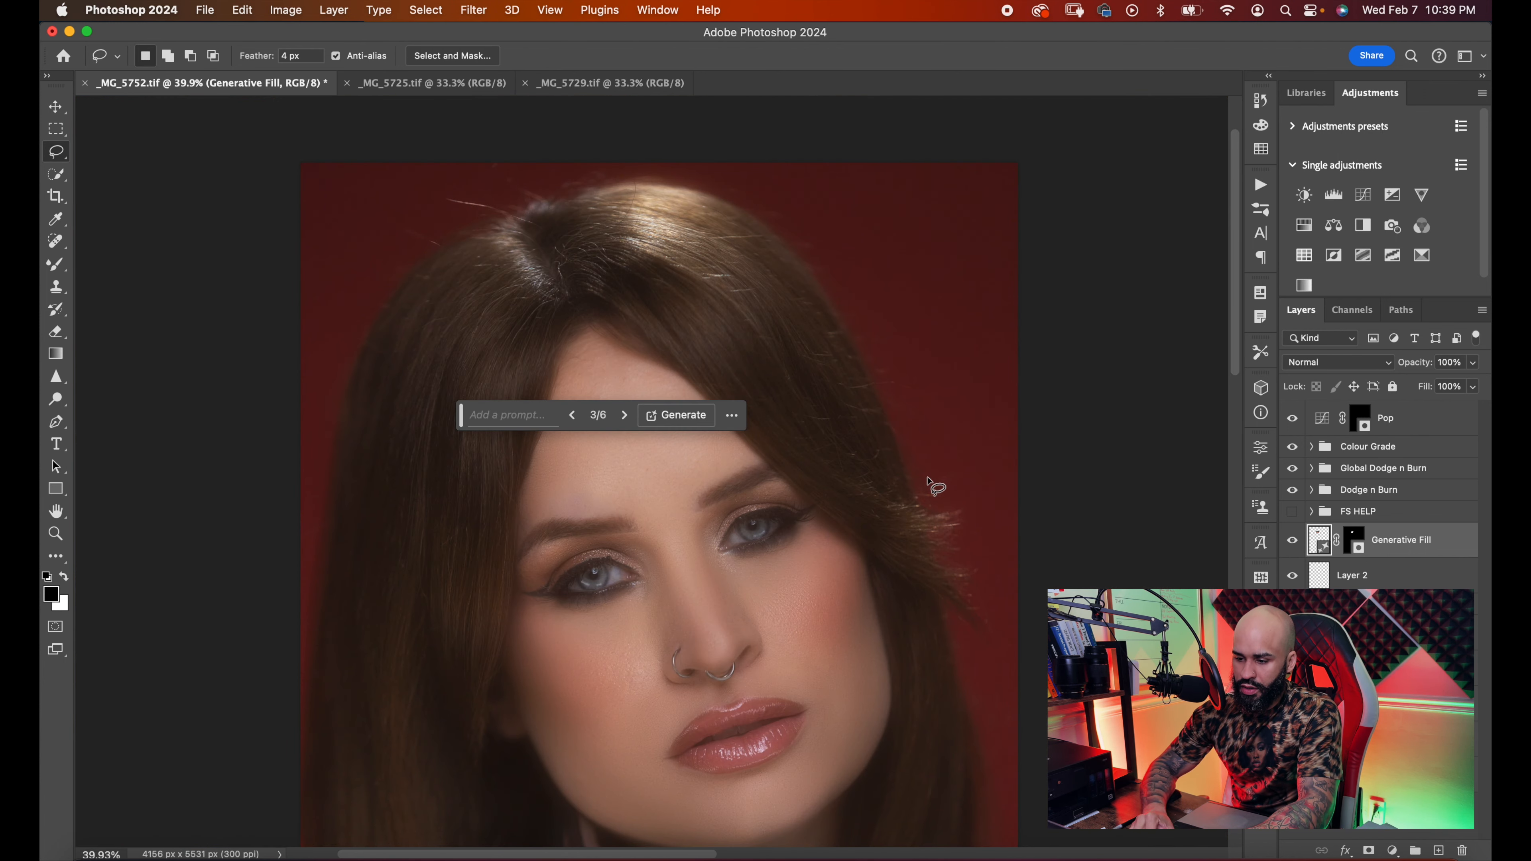
scroll(933, 485, down, 2)
click(1292, 540)
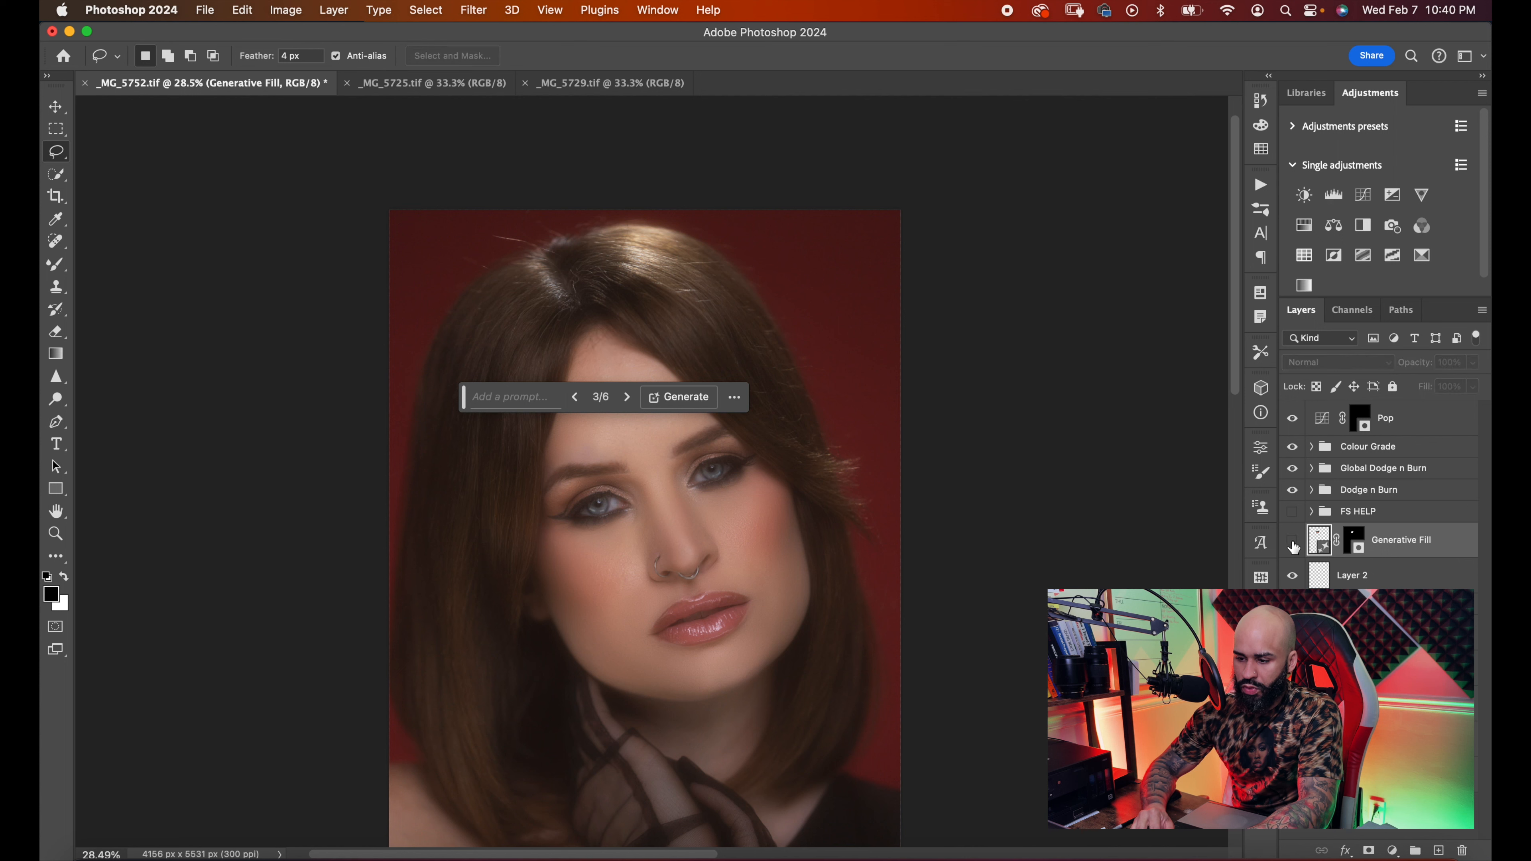
click(1293, 541)
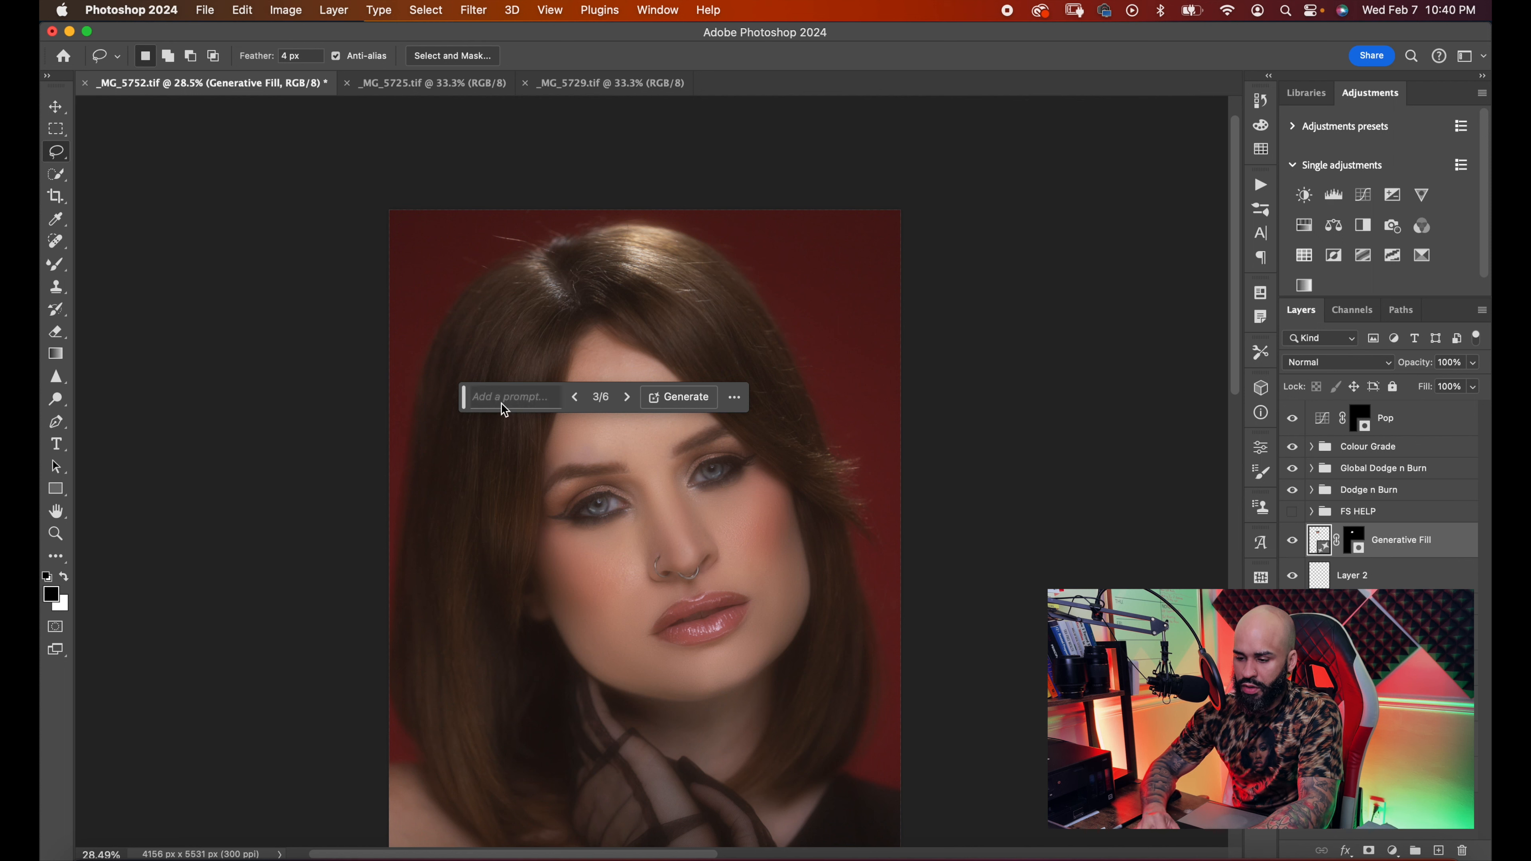
drag(464, 405, 846, 673)
click(1292, 541)
click(1293, 541)
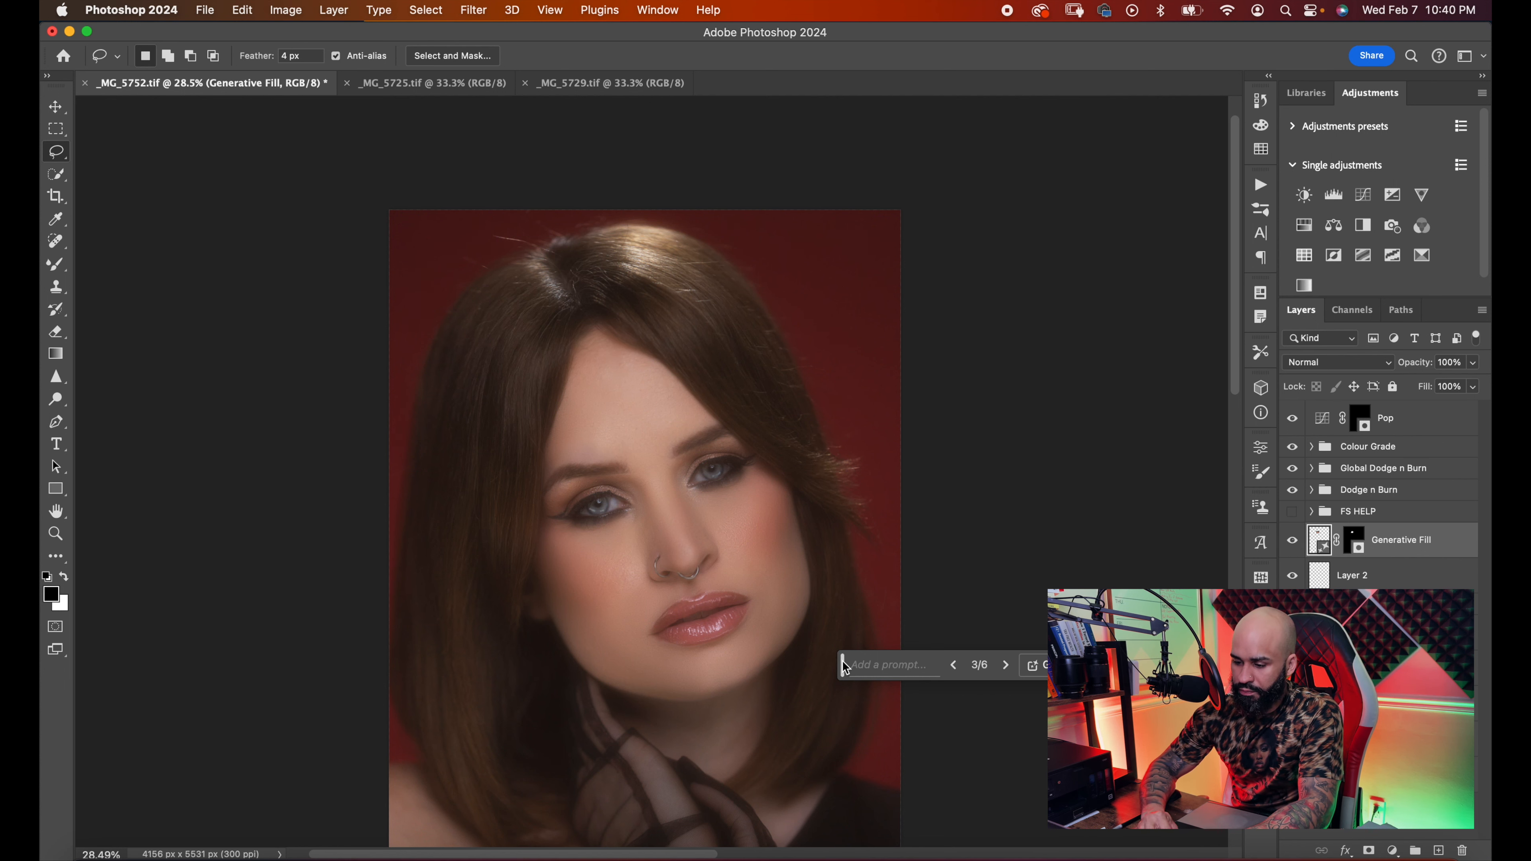
drag(844, 666, 993, 695)
scroll(974, 676, down, 3)
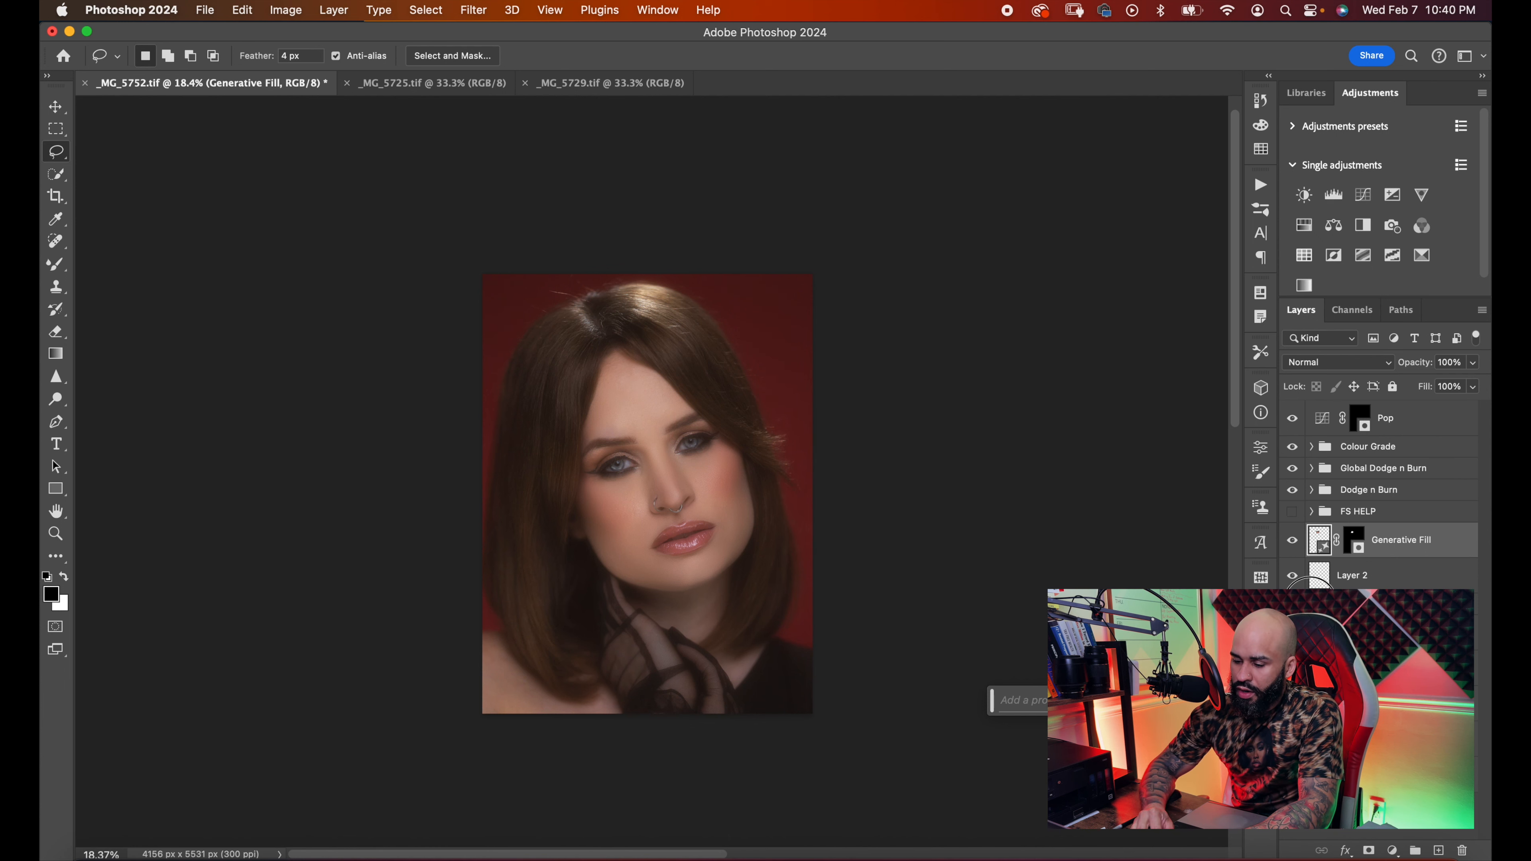
- Add a blank layer directly above the Generative Fill layer and activate the Clone Stamp tool
scroll(1013, 561, up, 3)
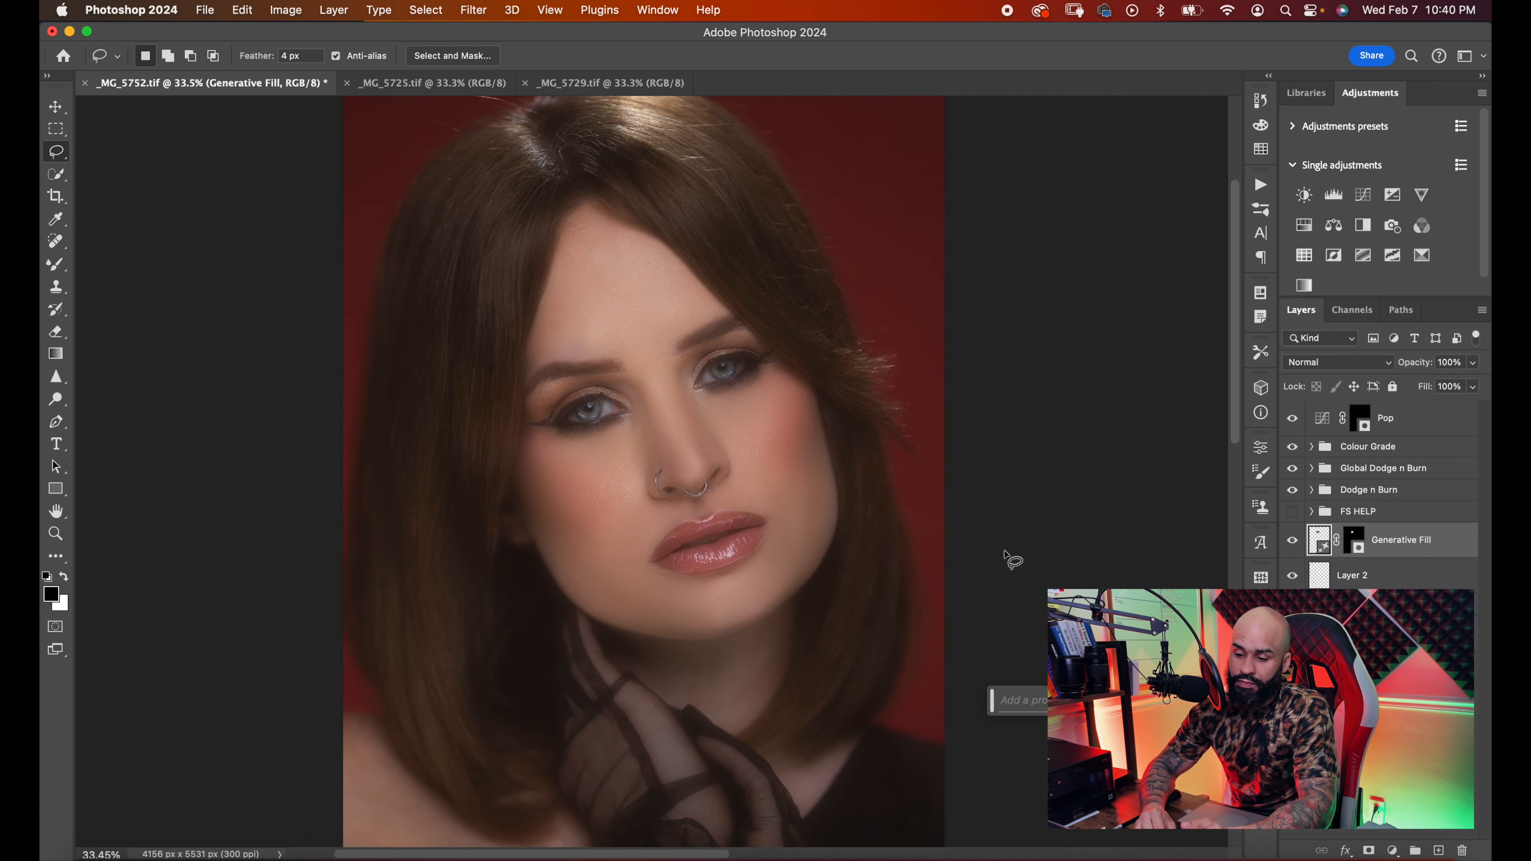
scroll(1006, 558, up, 3)
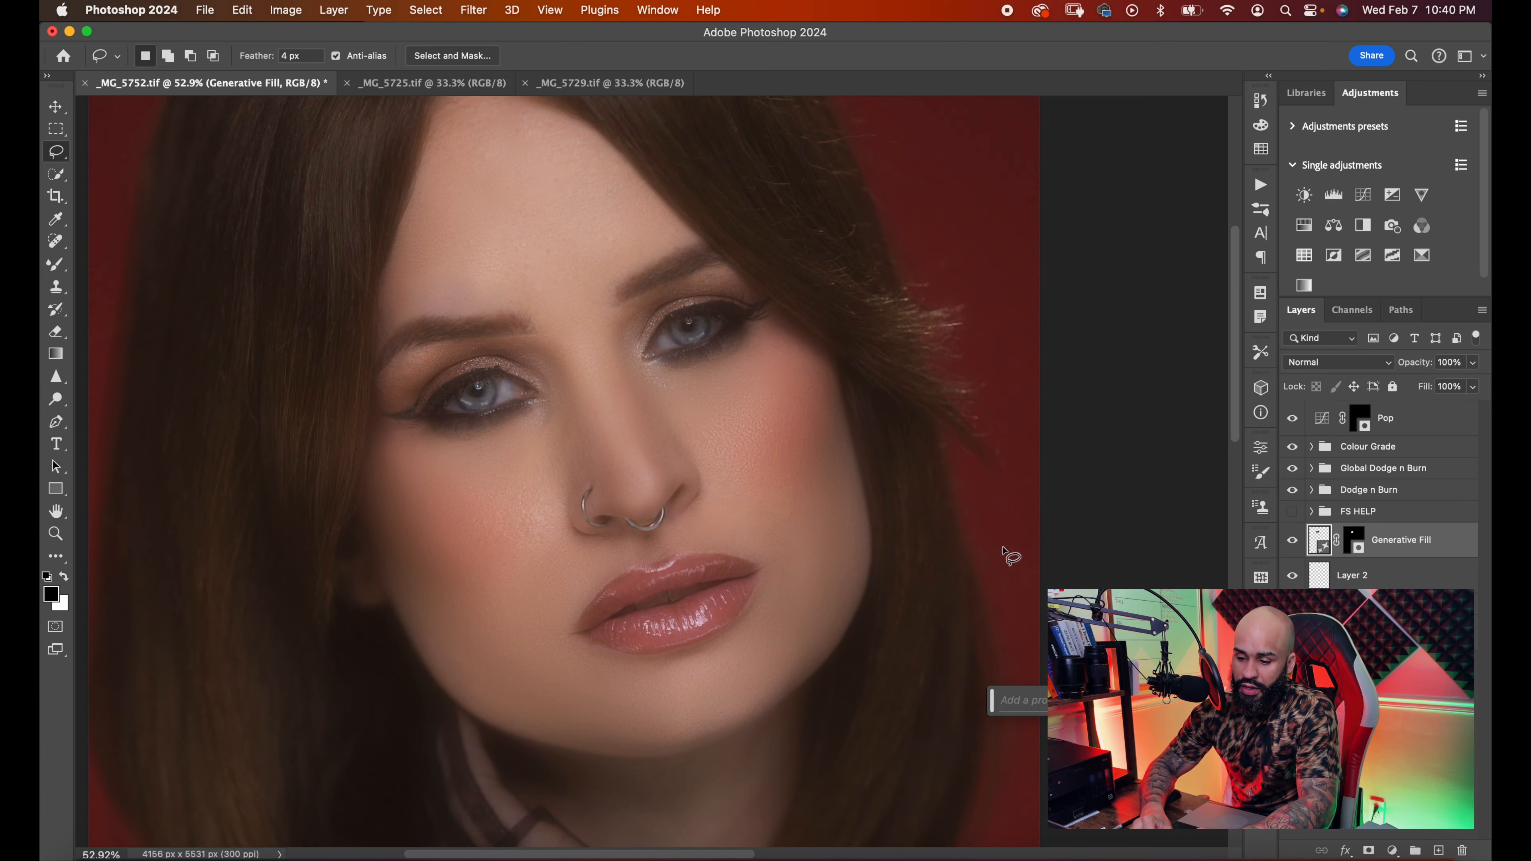
scroll(1008, 548, up, 2)
scroll(403, 281, up, 3)
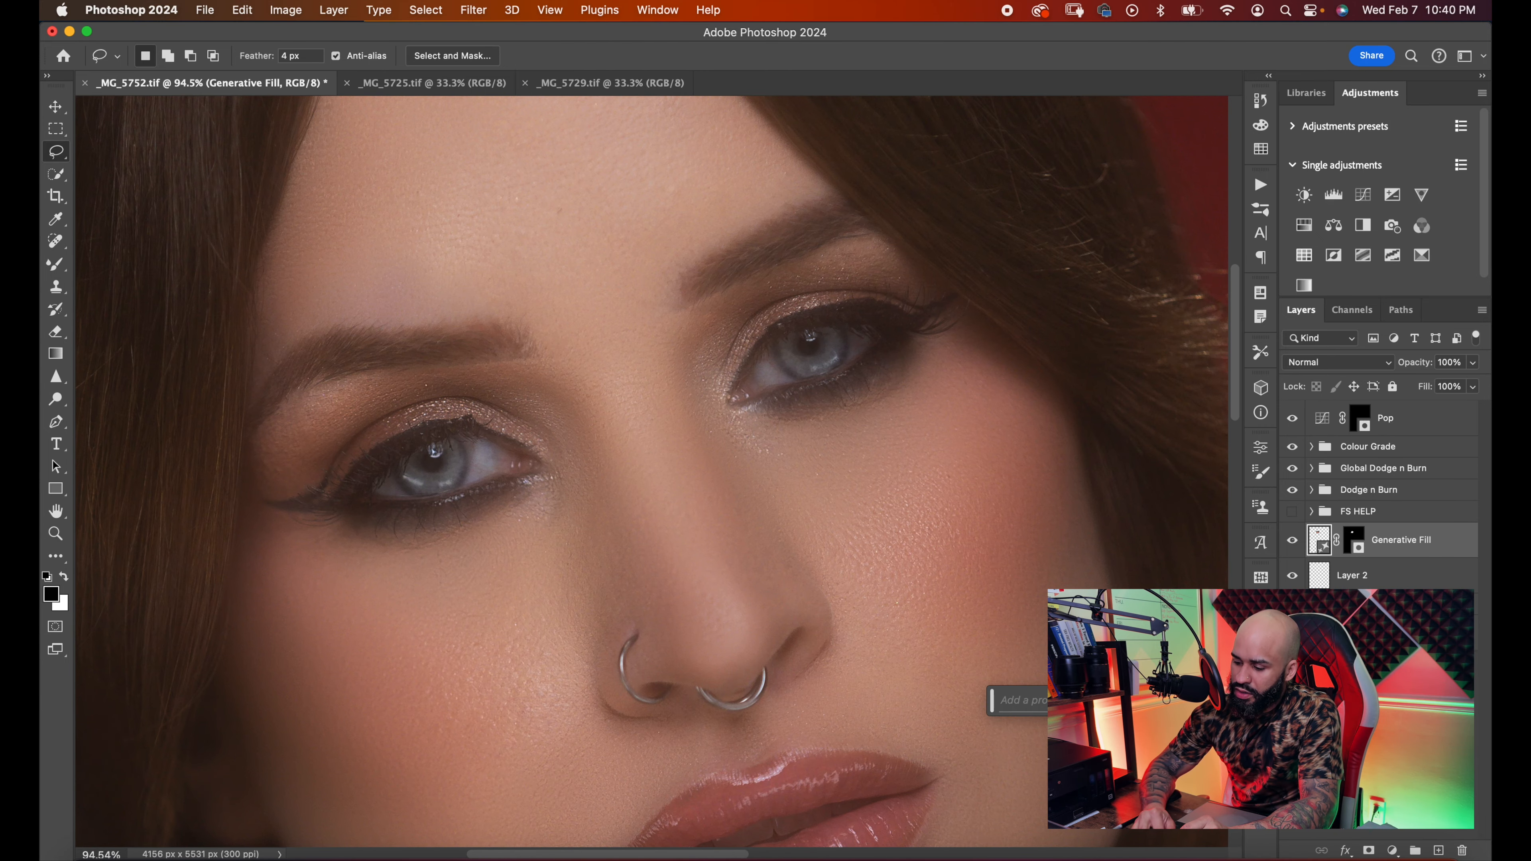
click(1437, 851)
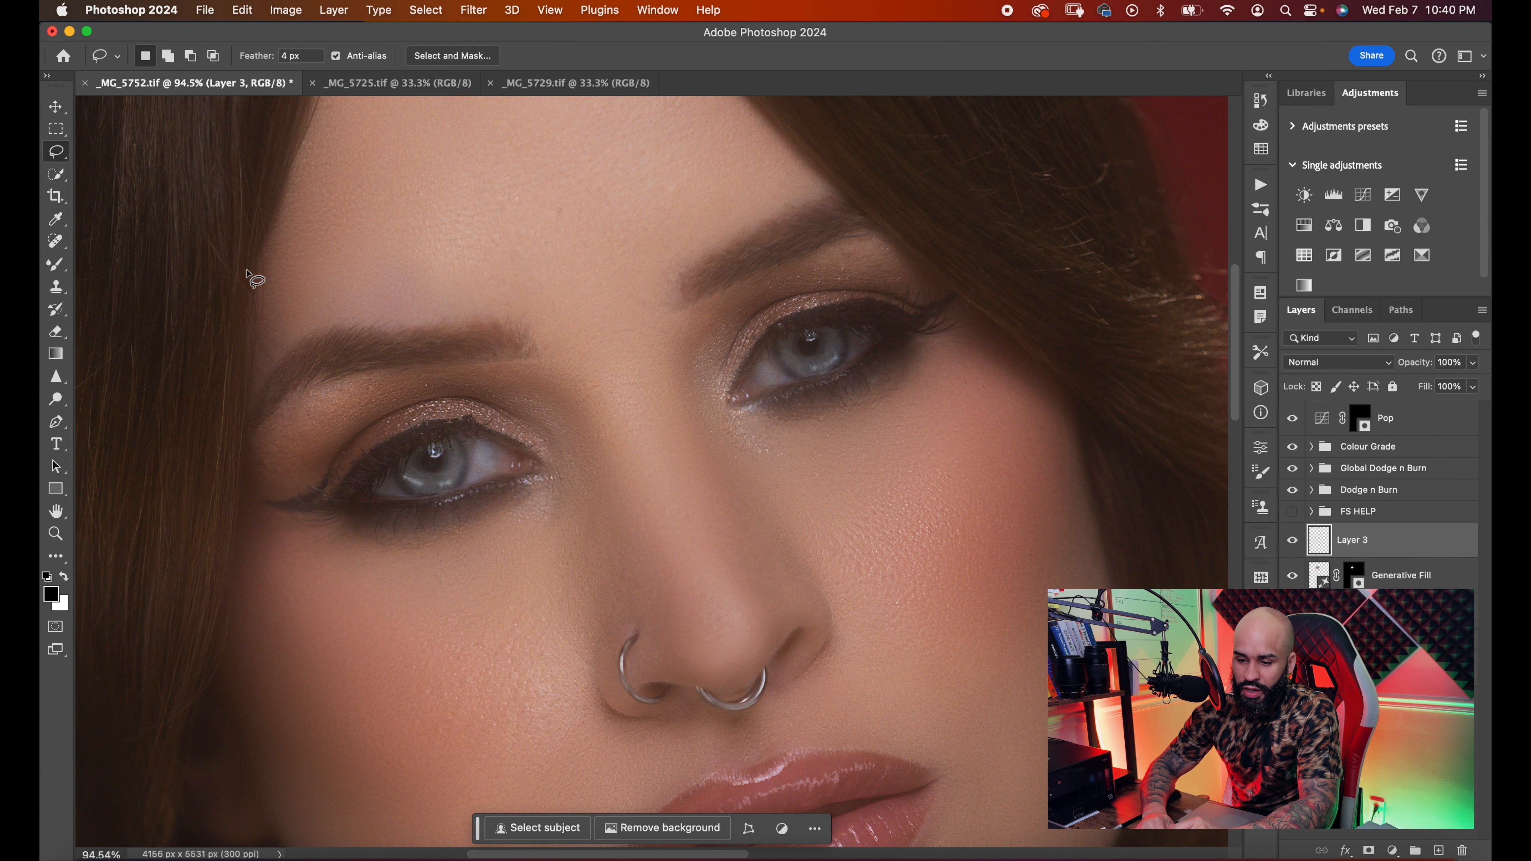
click(54, 291)
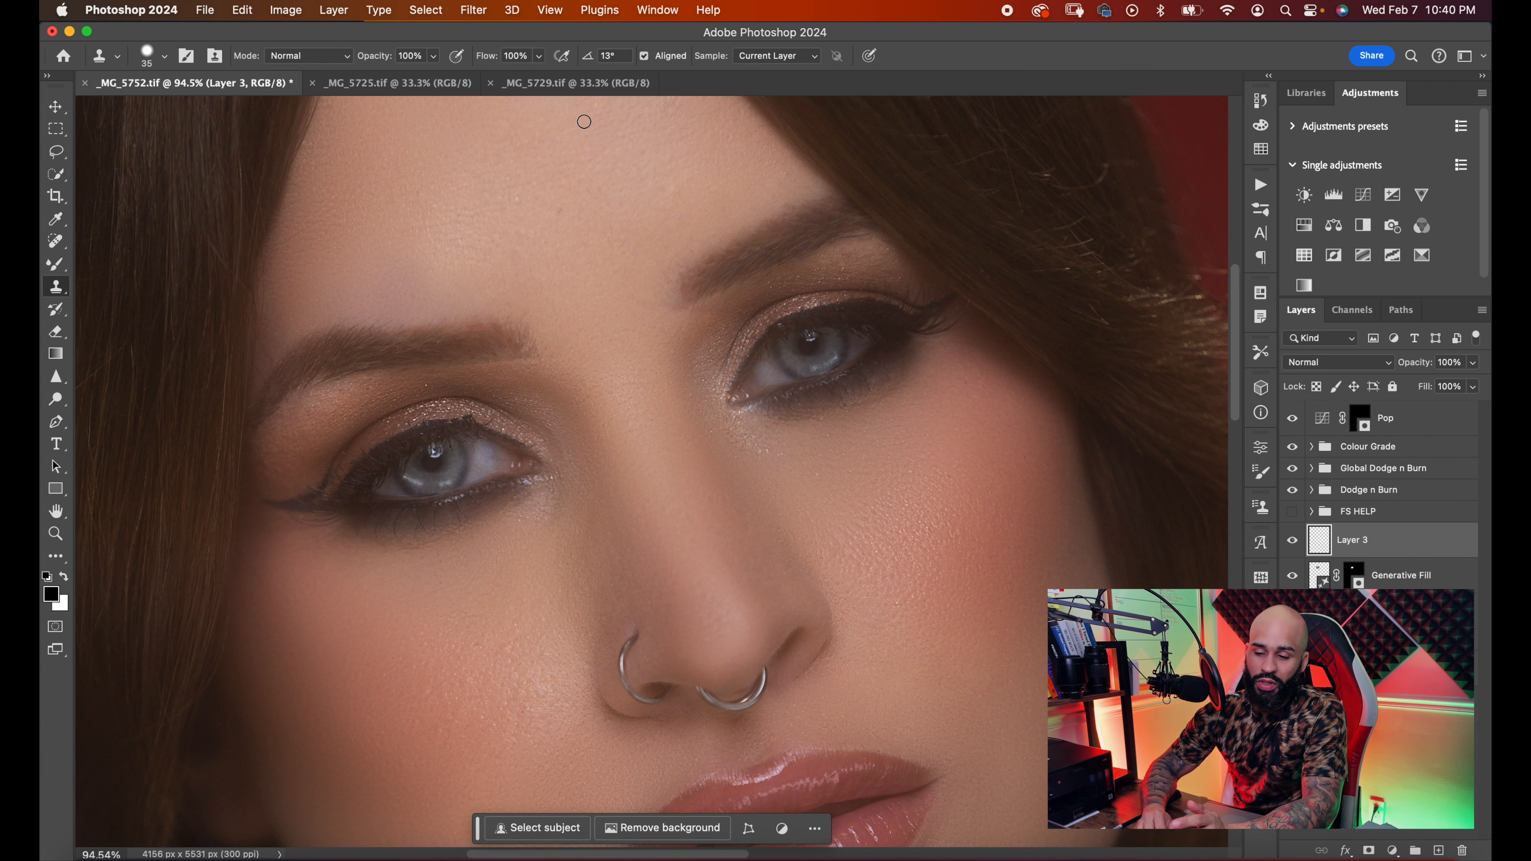
- Inspect the discoloured skin above the eyebrow and set the Clone Stamp to sample Current & Below
scroll(584, 122, up, 3)
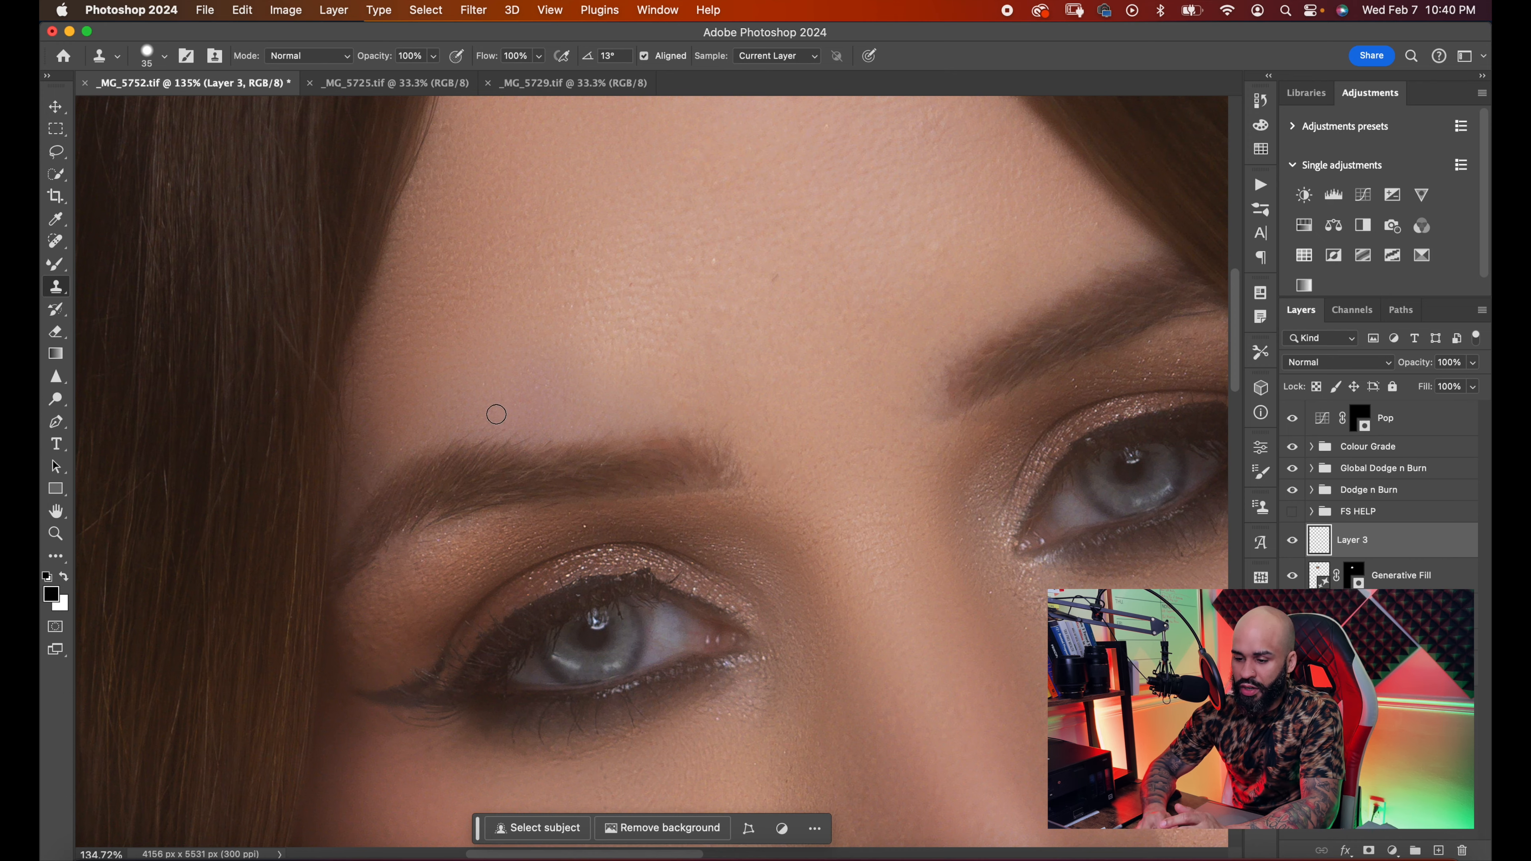
scroll(529, 408, up, 3)
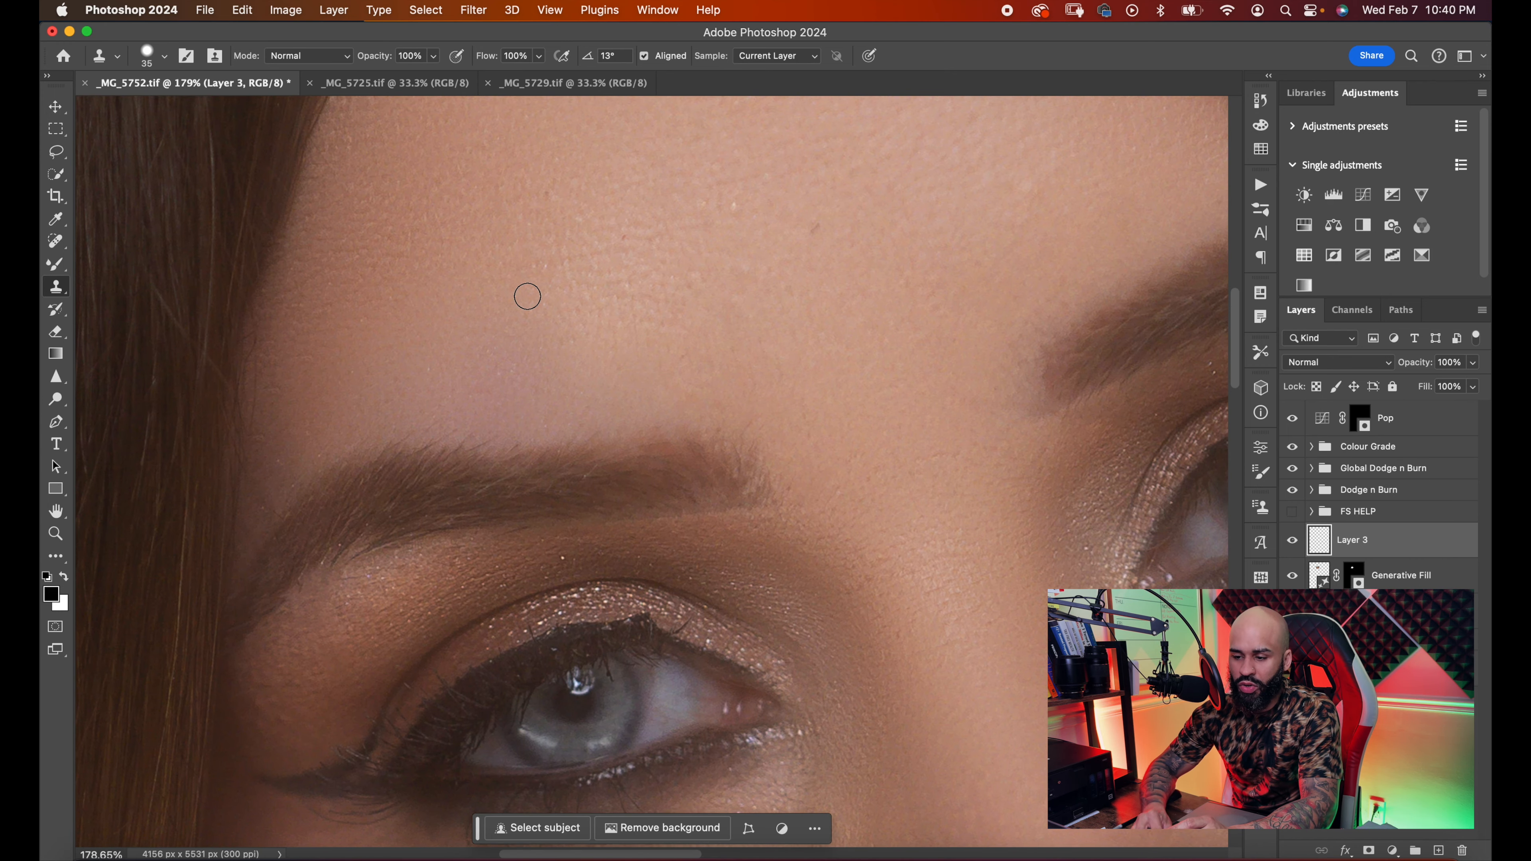
scroll(376, 252, up, 2)
scroll(455, 229, up, 6)
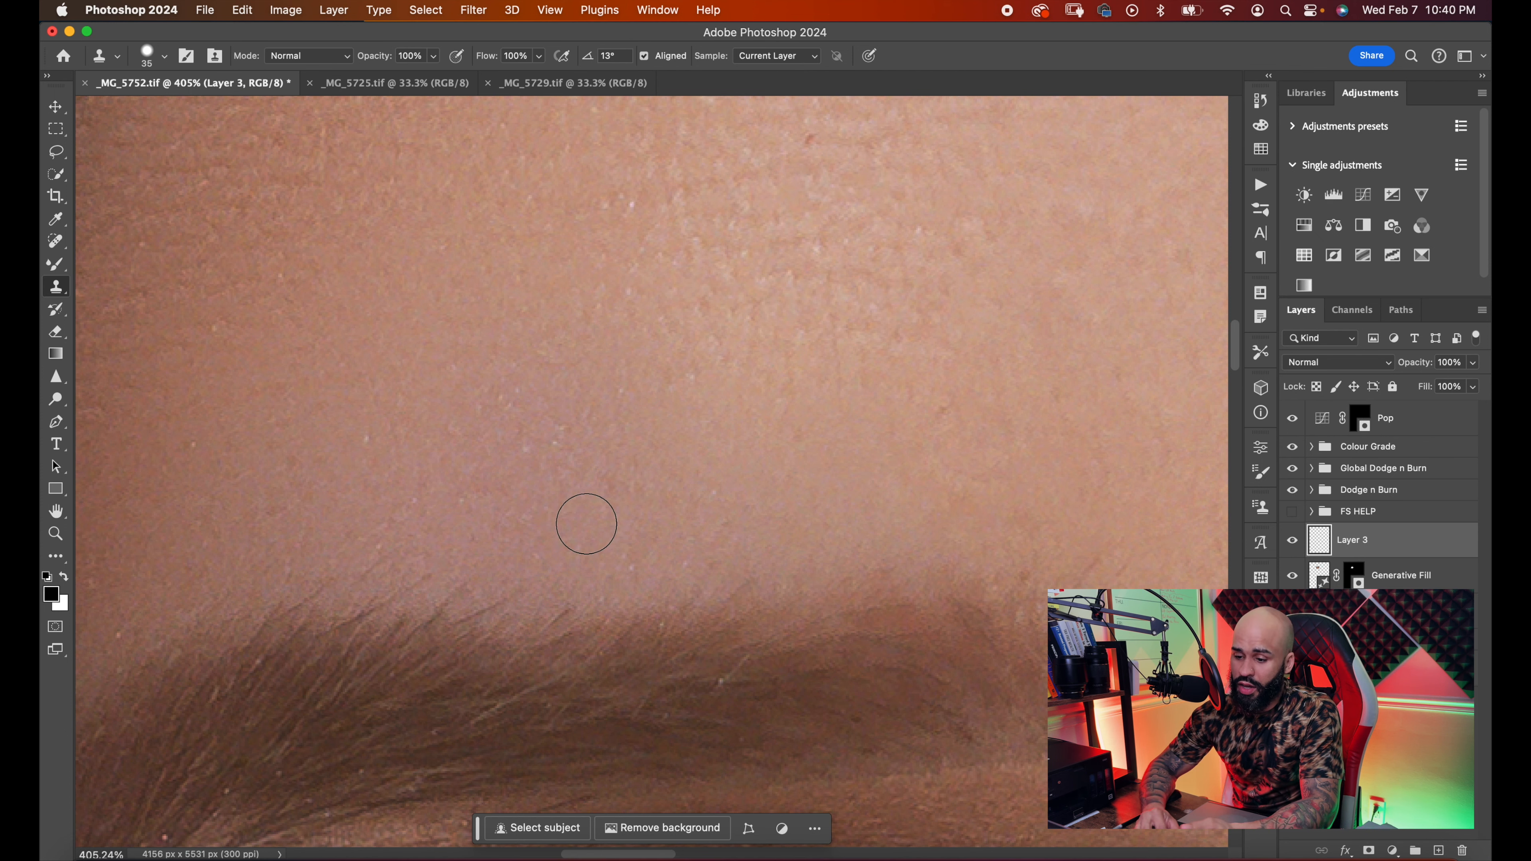
scroll(586, 523, down, 6)
scroll(587, 524, down, 5)
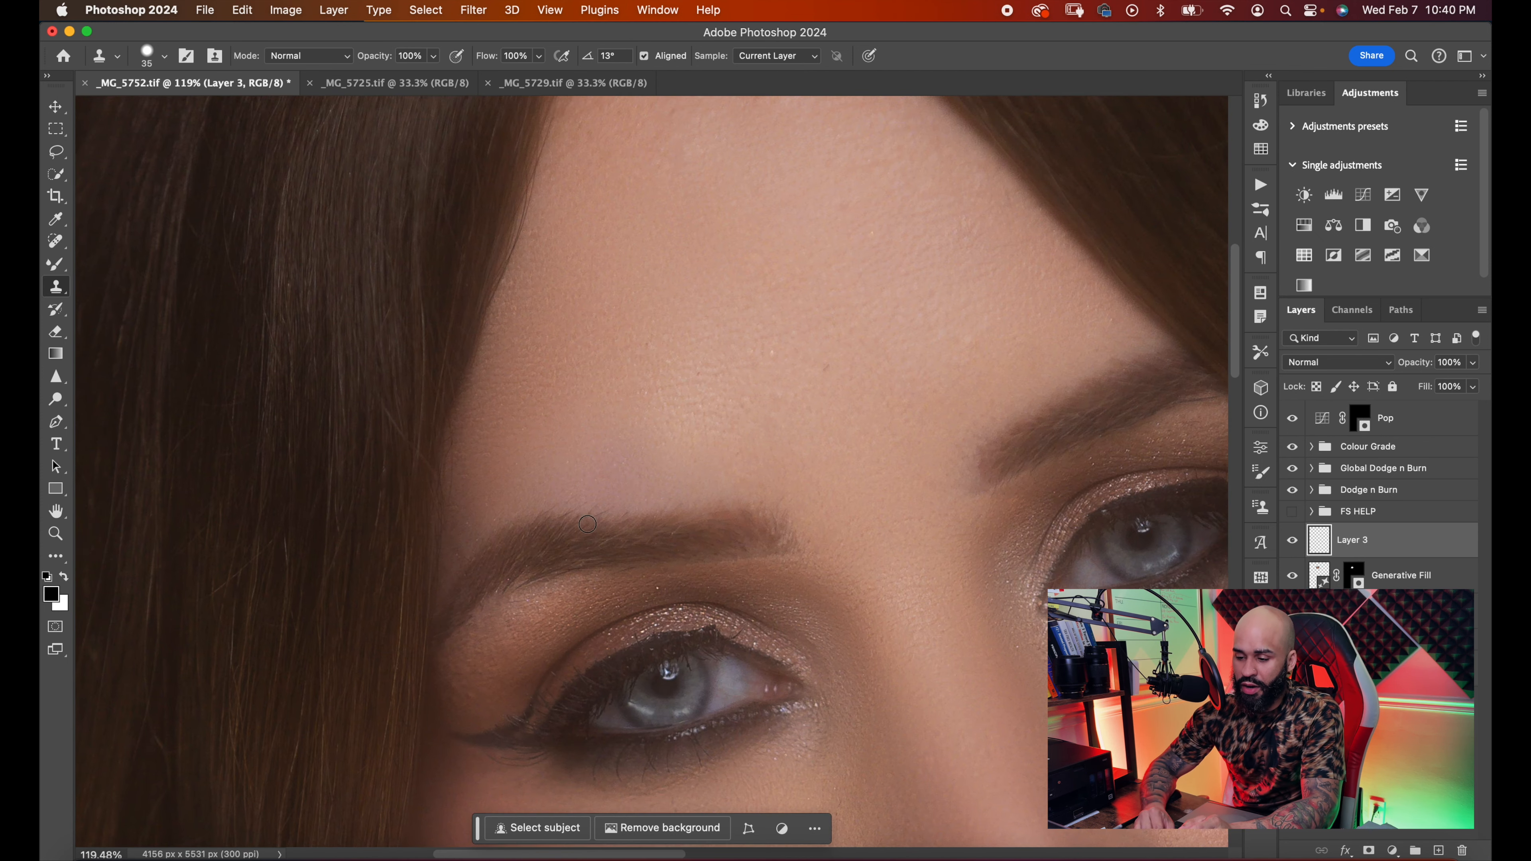
scroll(587, 523, down, 1)
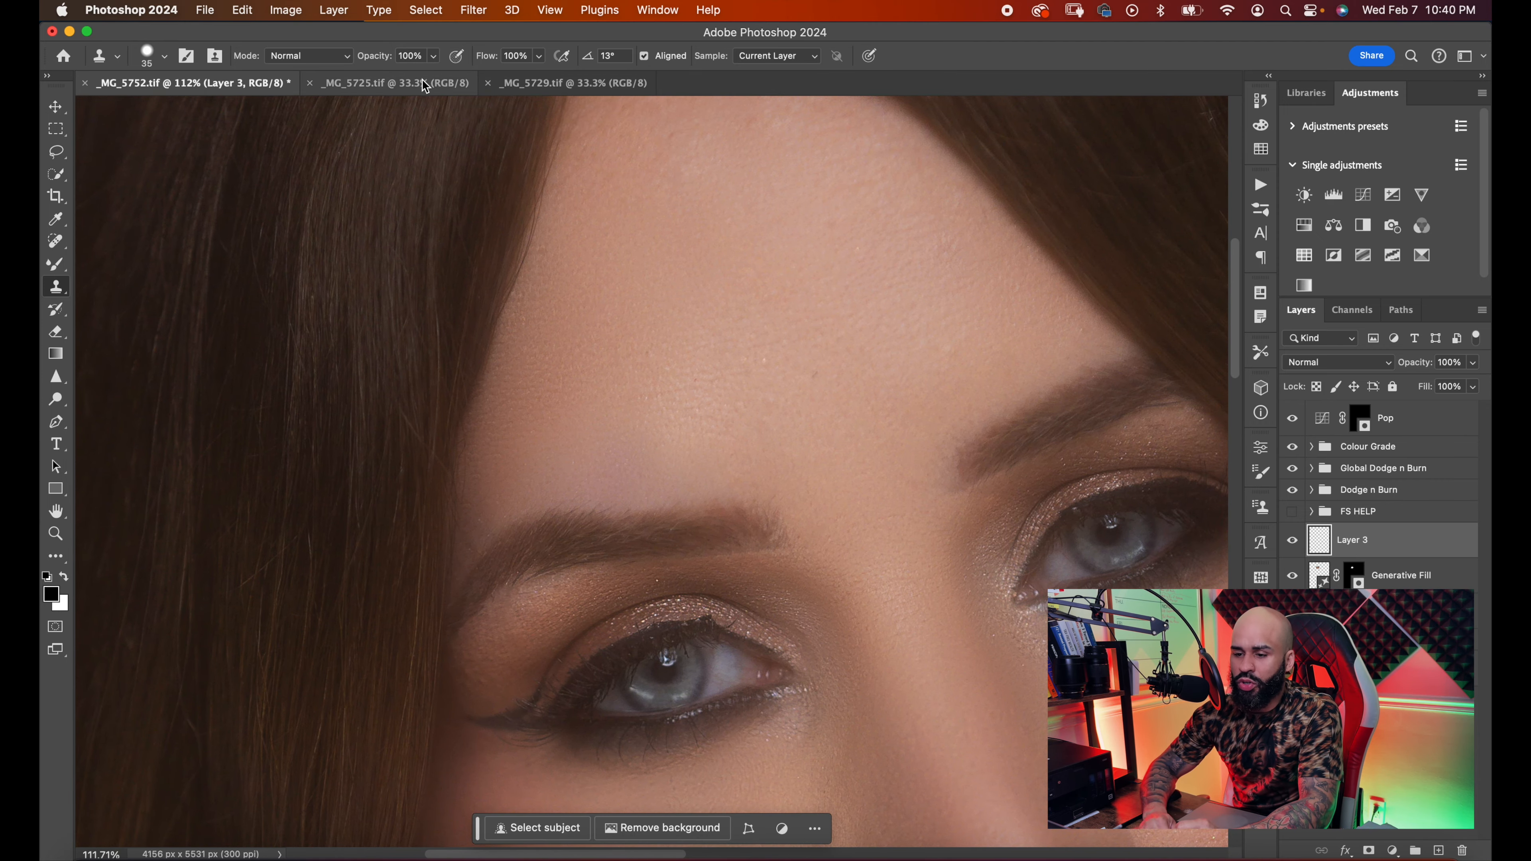
click(784, 55)
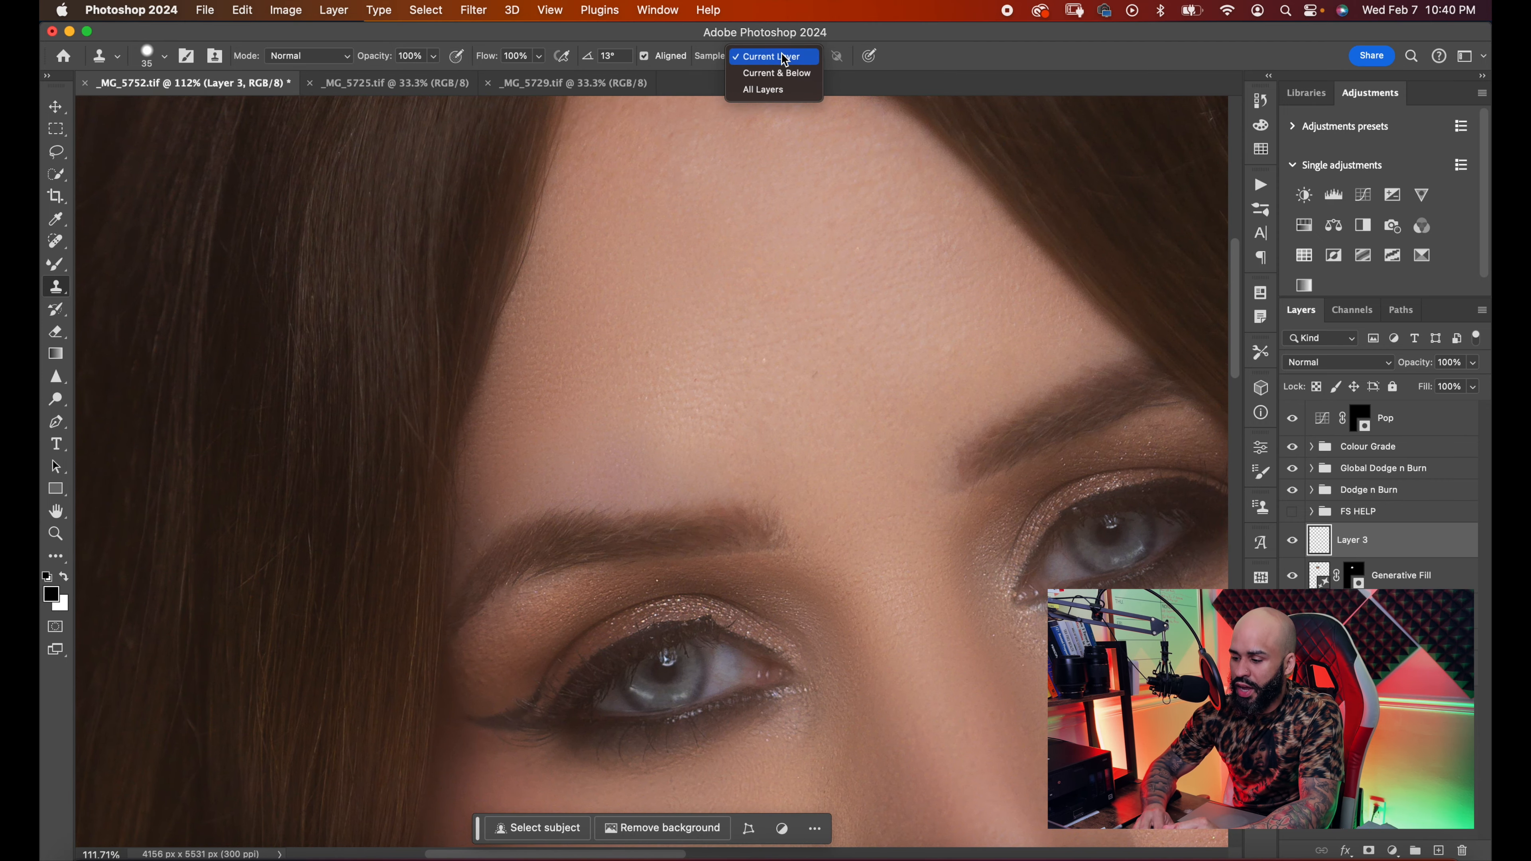
click(781, 73)
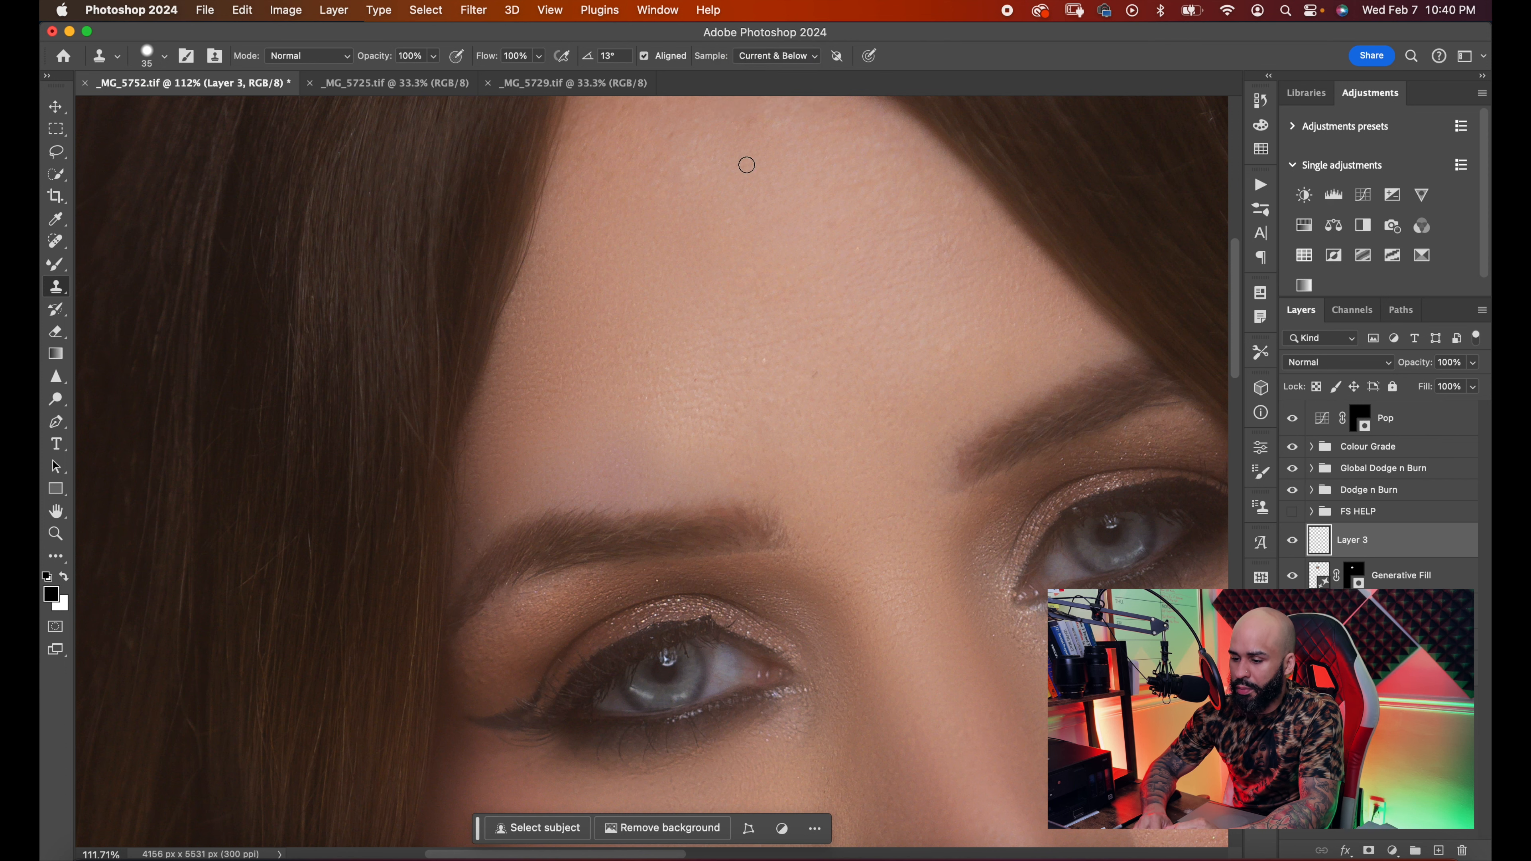
- Set the Clone Stamp opacity to 11% and enlarge its brush to 90 px for the skin above the eyebrow
scroll(650, 401, up, 3)
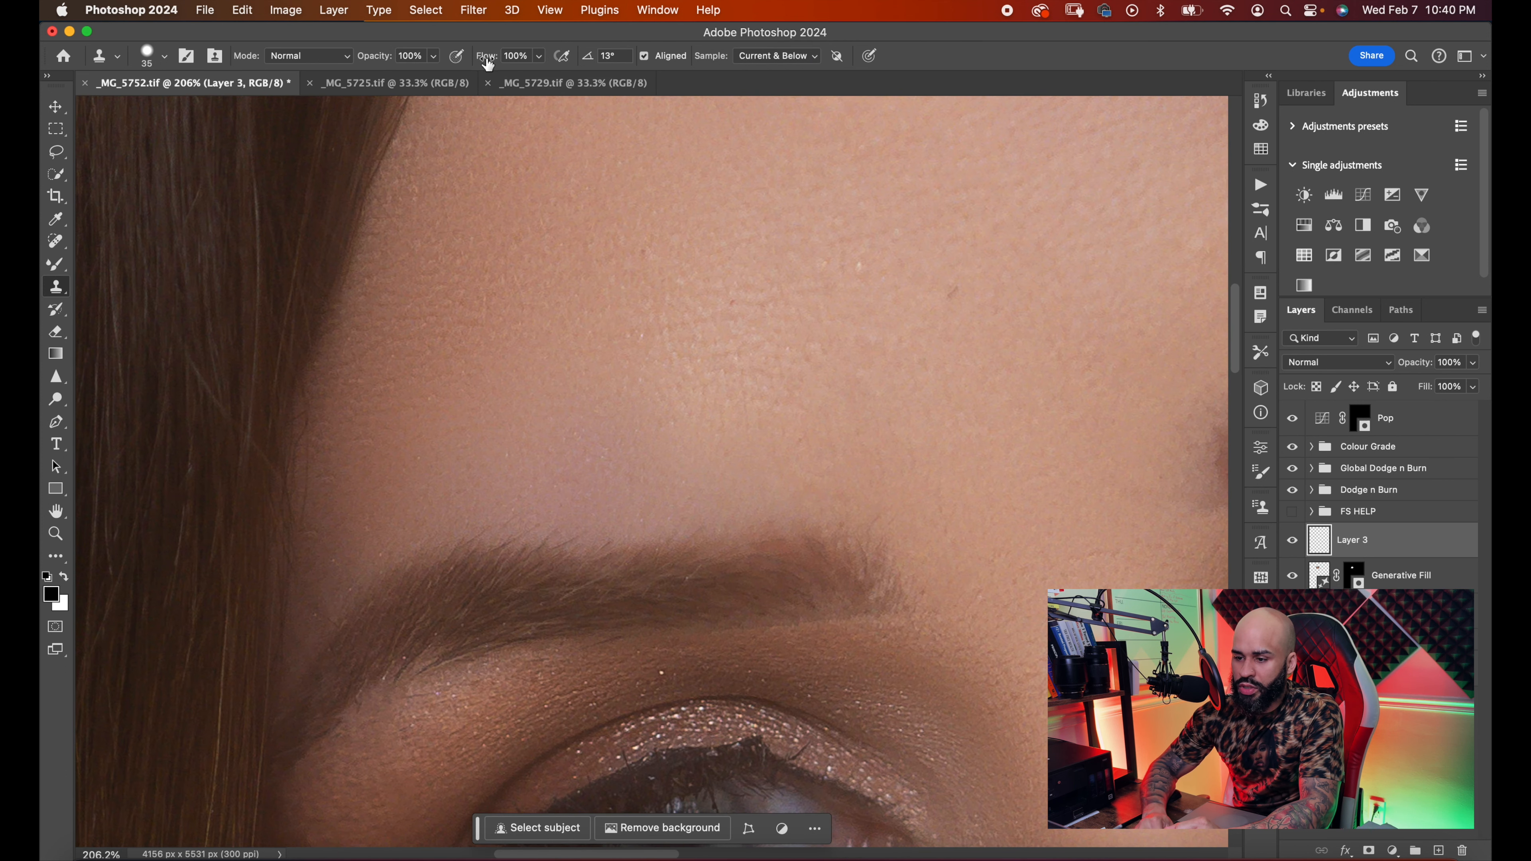
drag(374, 55, 292, 55)
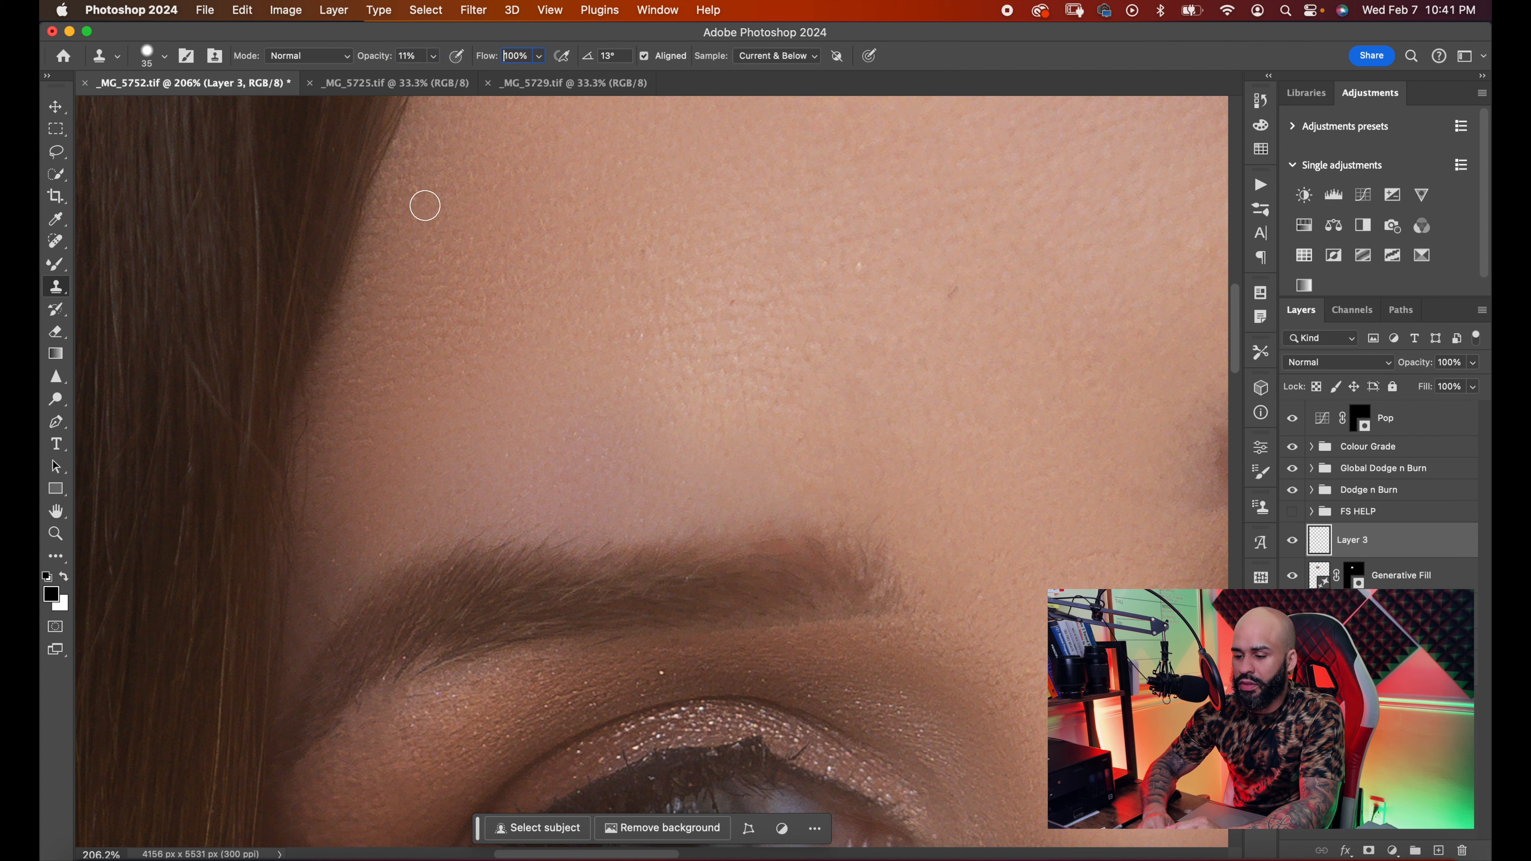
key(])
key(])
key(])
key(])
key(])
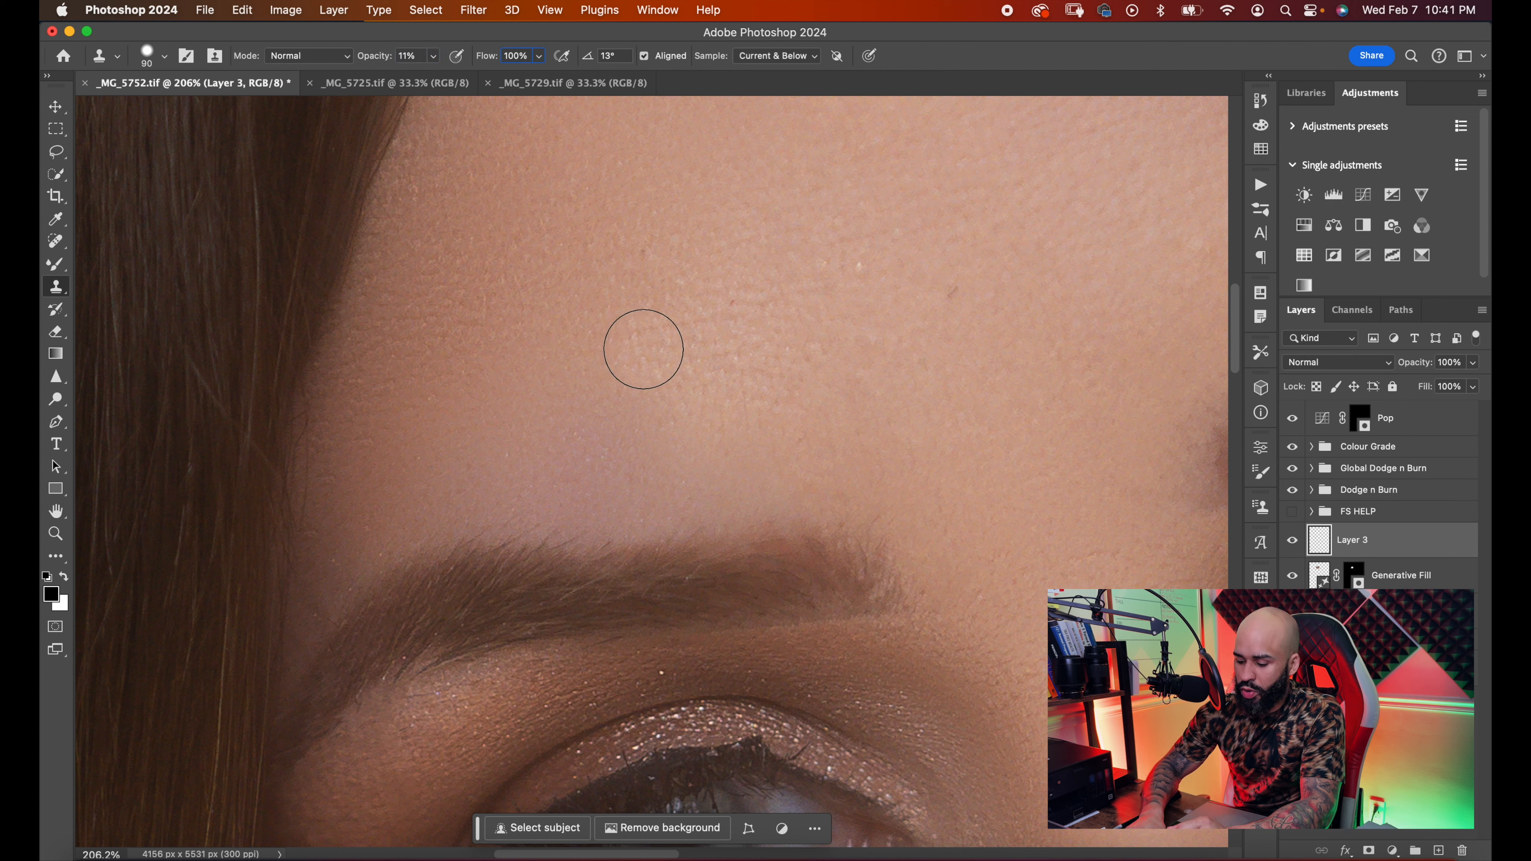
- Clone clean forehead skin over the discoloured patch above the eyebrow, resampling from the skin higher up
alt+click(645, 375)
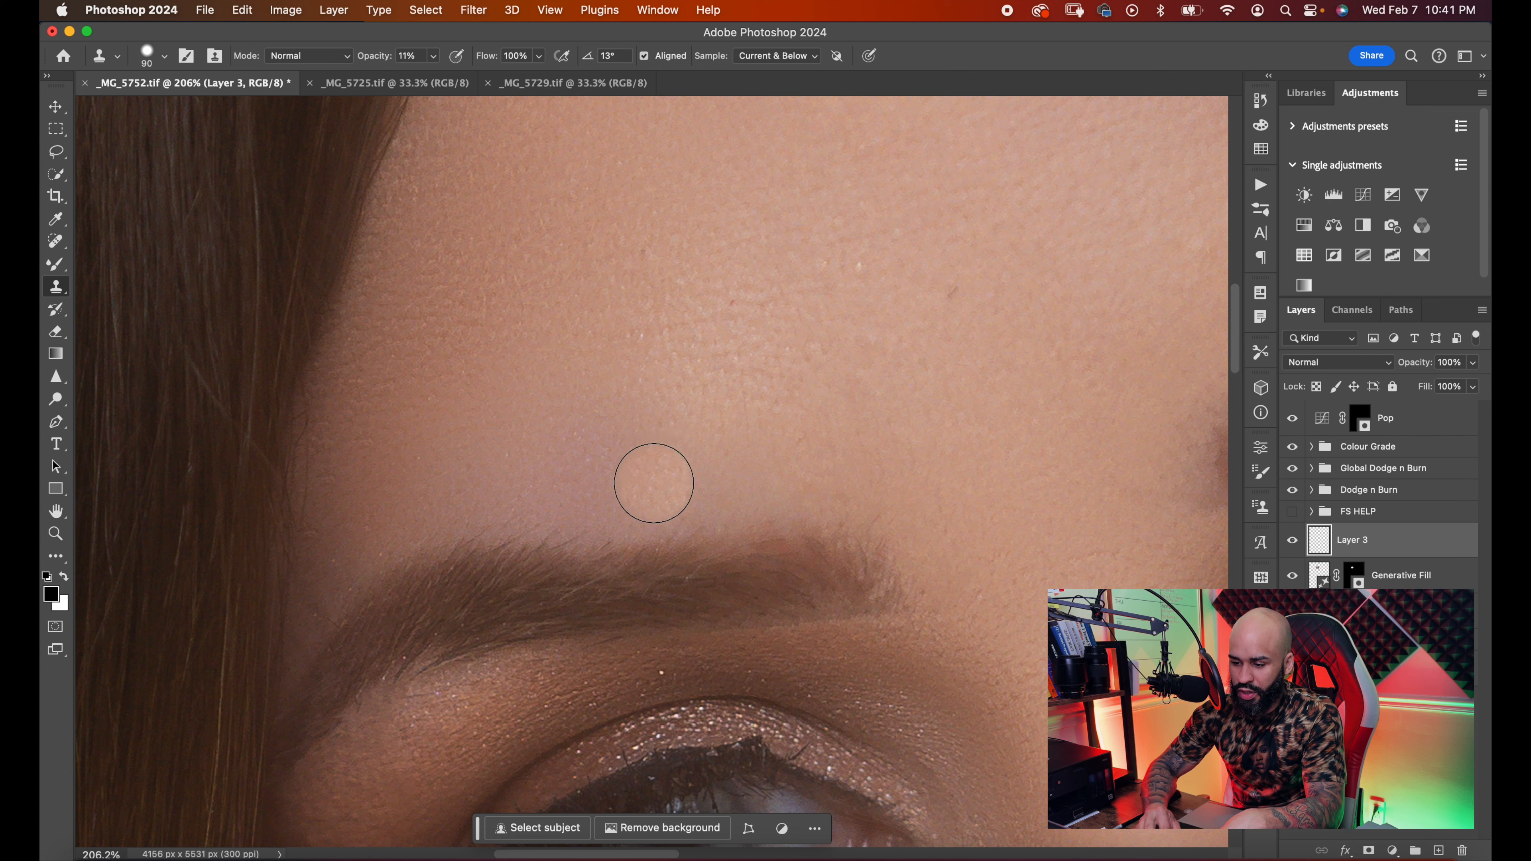
mouse_move(654, 483)
mouse_down()
mouse_move(467, 470)
mouse_move(701, 444)
mouse_move(466, 470)
mouse_move(762, 463)
mouse_move(452, 501)
mouse_move(826, 487)
mouse_move(447, 498)
mouse_move(498, 408)
mouse_move(784, 472)
mouse_move(438, 502)
mouse_move(472, 445)
mouse_move(848, 488)
mouse_move(510, 488)
mouse_move(704, 481)
mouse_move(644, 481)
mouse_move(682, 424)
mouse_move(724, 422)
mouse_move(606, 422)
mouse_move(571, 458)
mouse_move(661, 474)
mouse_move(440, 473)
mouse_up()
alt+click(533, 316)
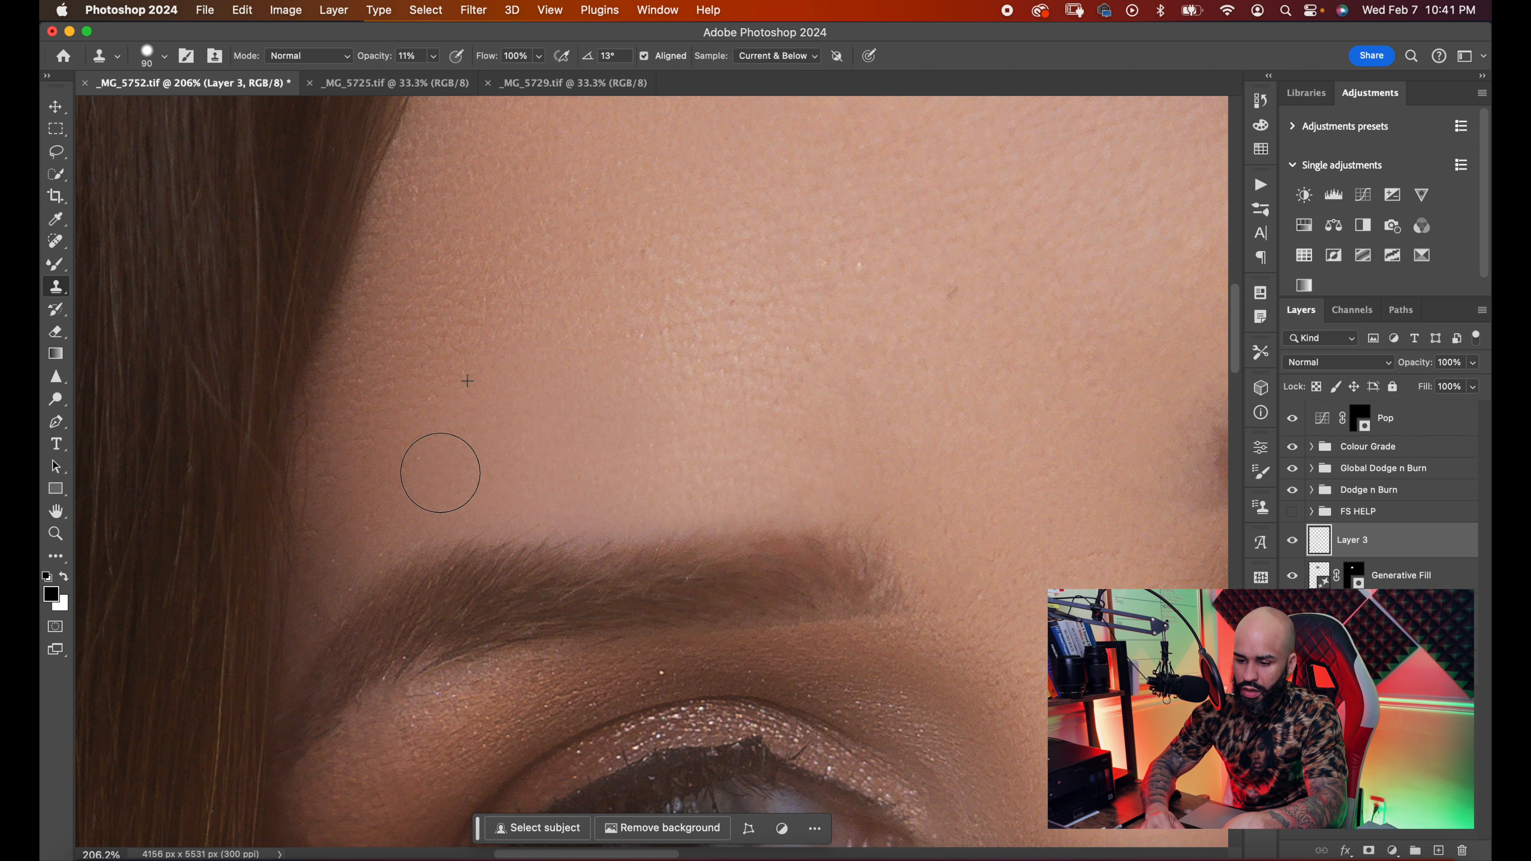
- Compare the skin above the eyebrow with Layer 3 hidden and shown, from farther out and close up
scroll(605, 417, down, 5)
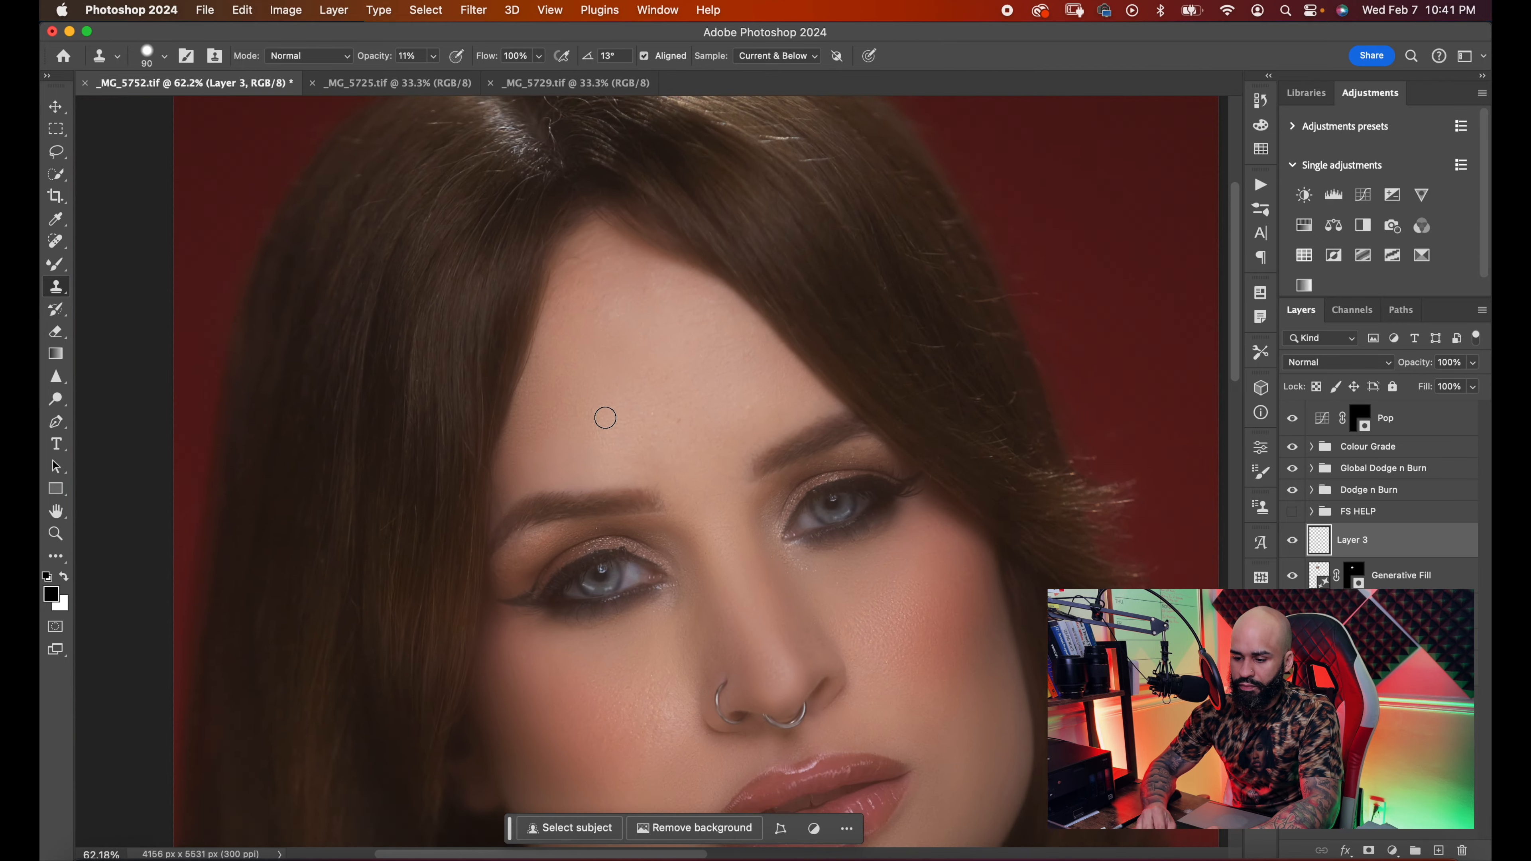
scroll(605, 417, up, 4)
click(1292, 540)
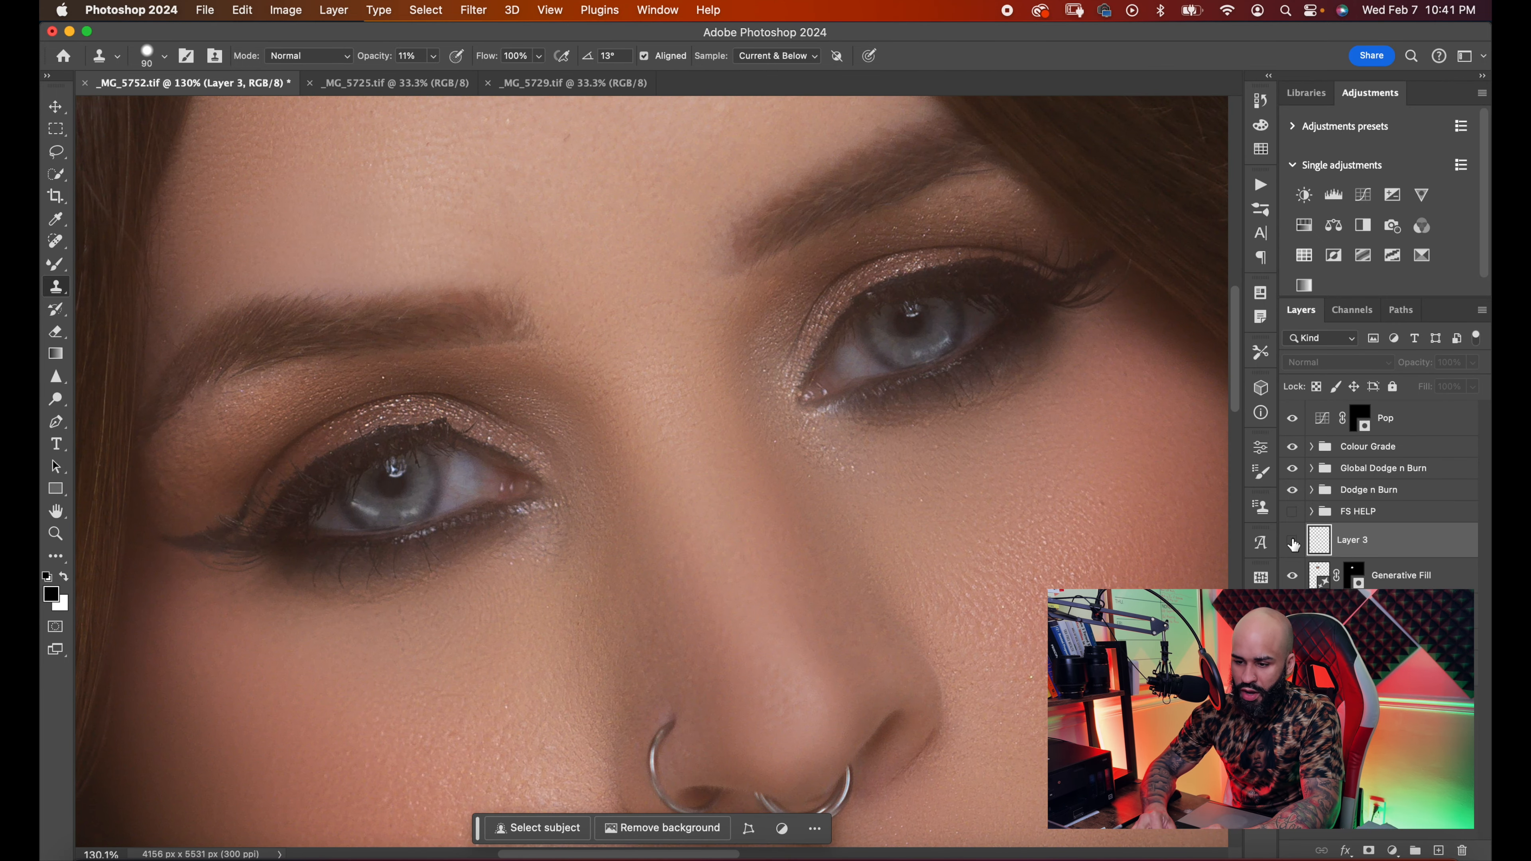
click(1292, 540)
scroll(872, 557, up, 4)
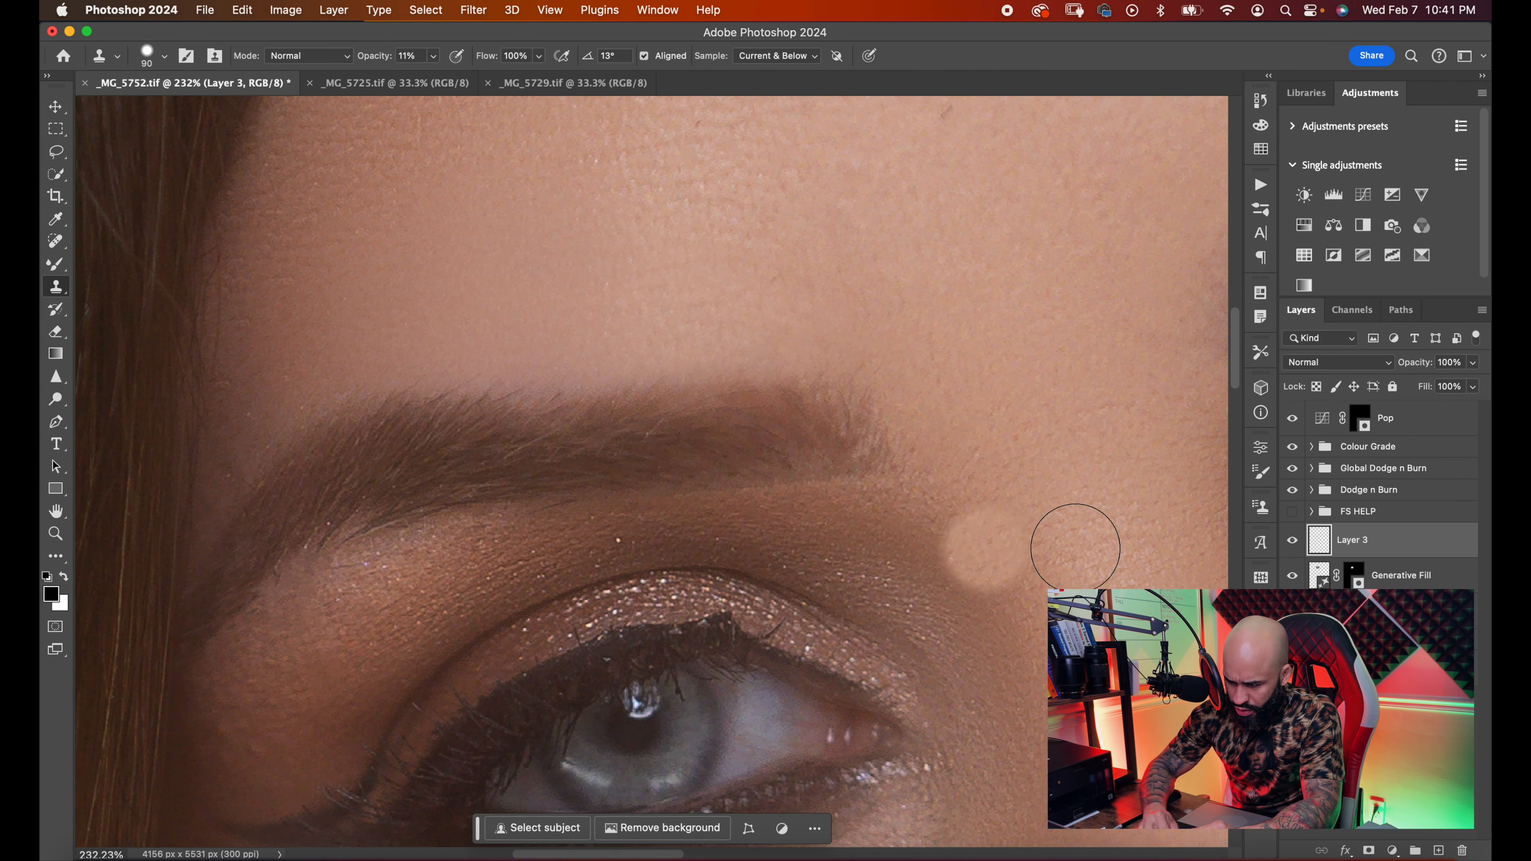
click(1293, 541)
click(1293, 541)
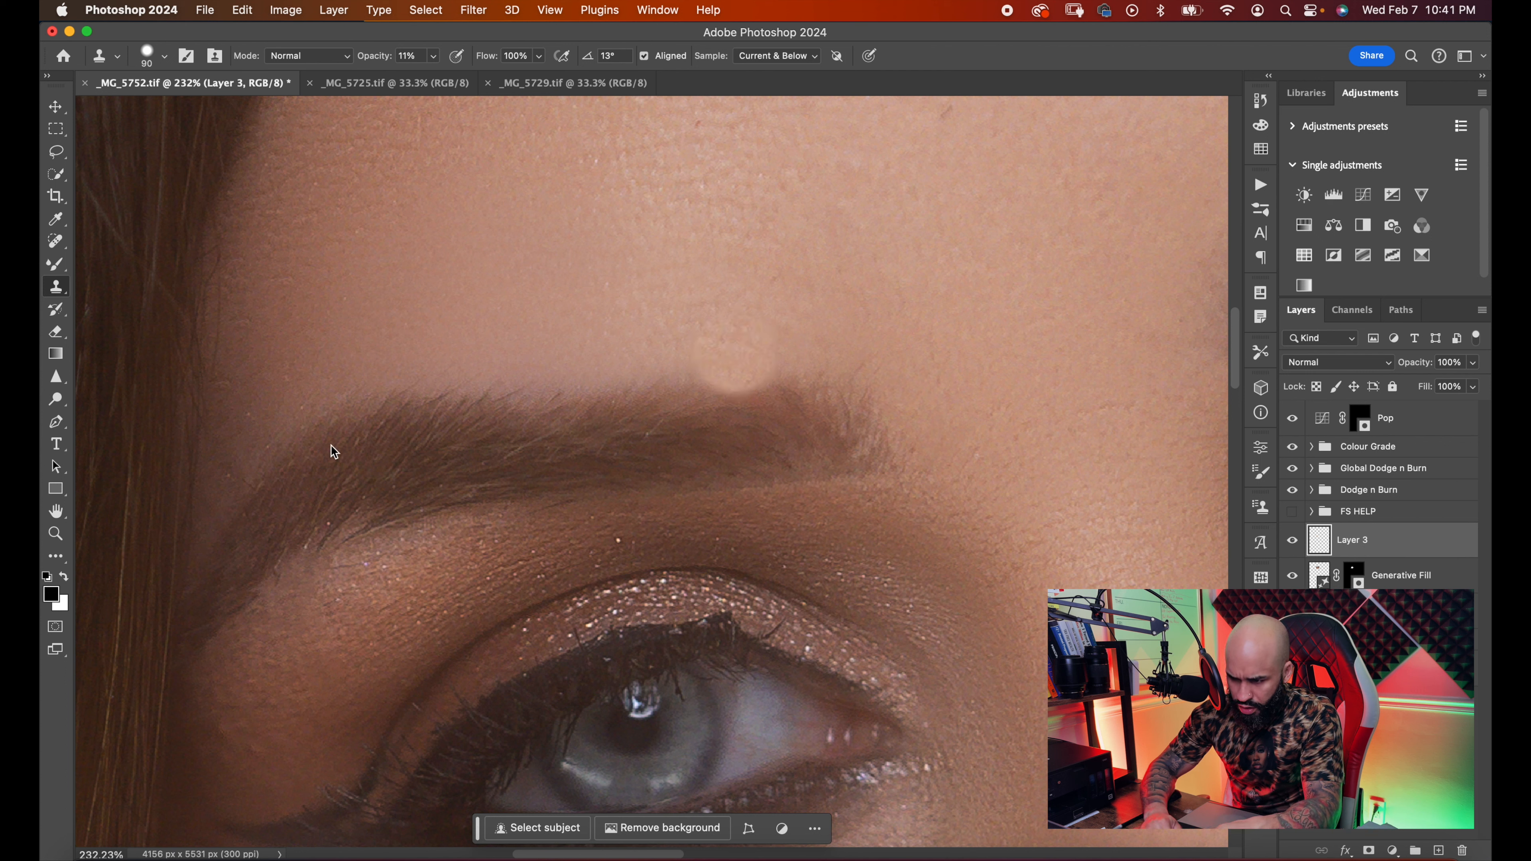
- Erase the cloned skin overlapping the eyebrow hairs on Layer 3 with a 50 px soft round eraser at 0% hardness
key(e)
click(161, 58)
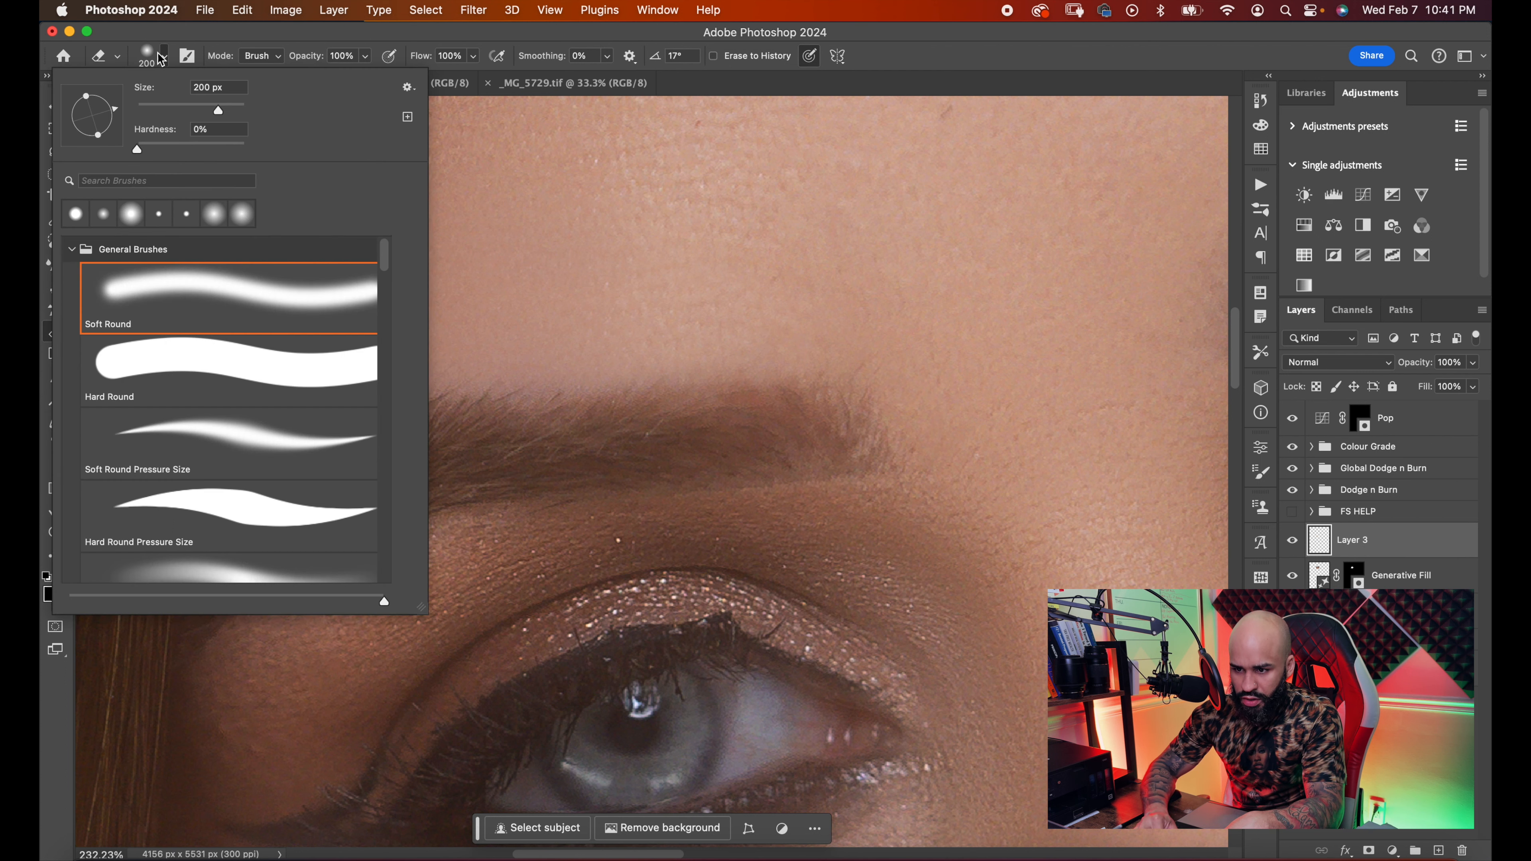
click(185, 144)
click(192, 39)
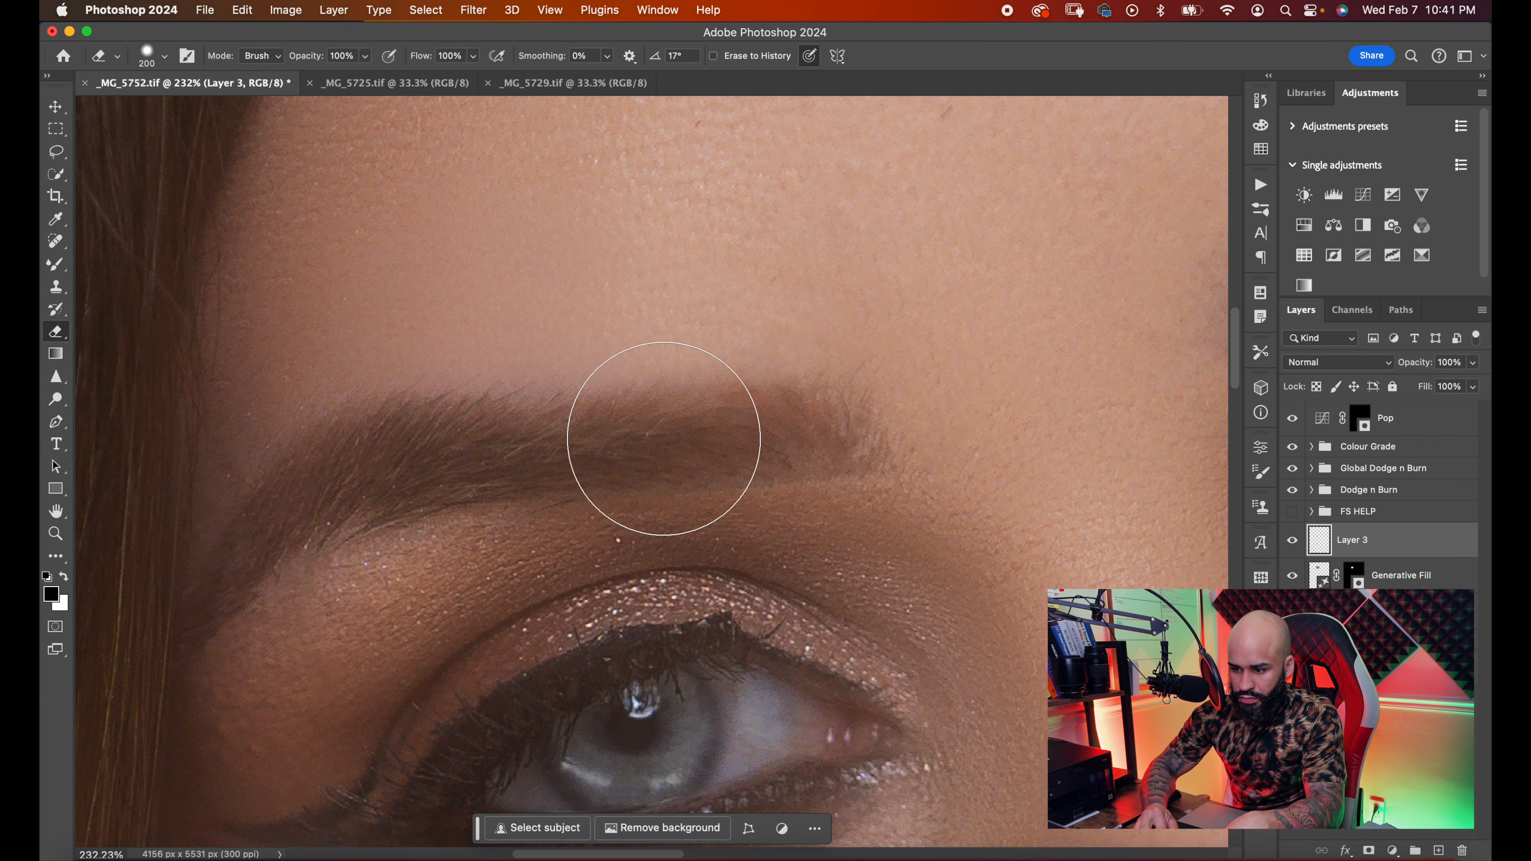
key([)
key(bracketleft)
key(bracketleft)
key(bracketleft)
key(bracketleft)
key(bracketleft)
key(bracketleft)
key(bracketleft)
key(bracketleft)
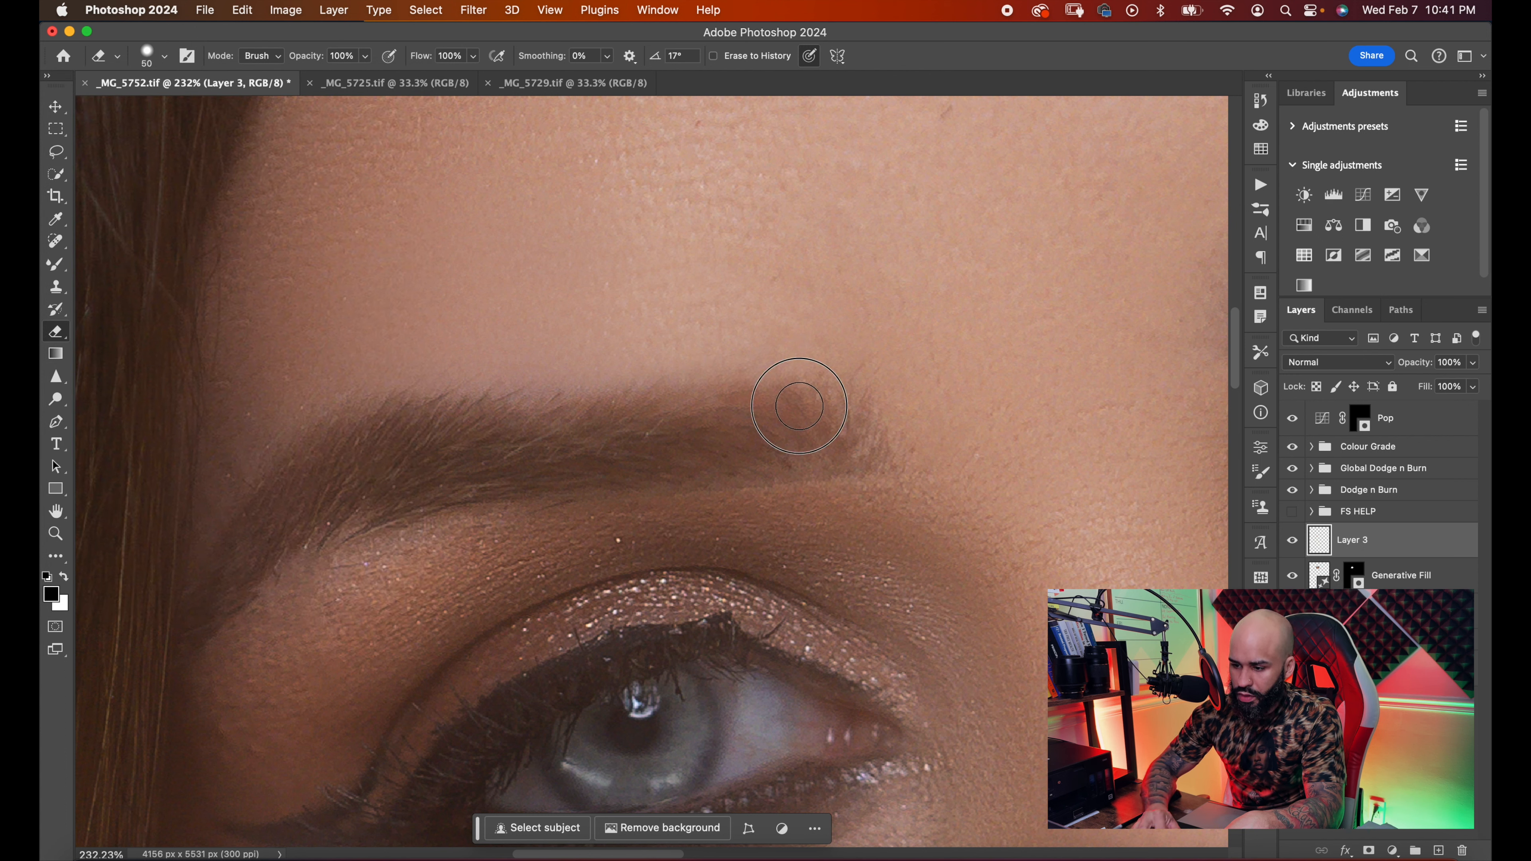
mouse_move(736, 404)
mouse_down()
mouse_move(441, 414)
mouse_move(319, 477)
mouse_up()
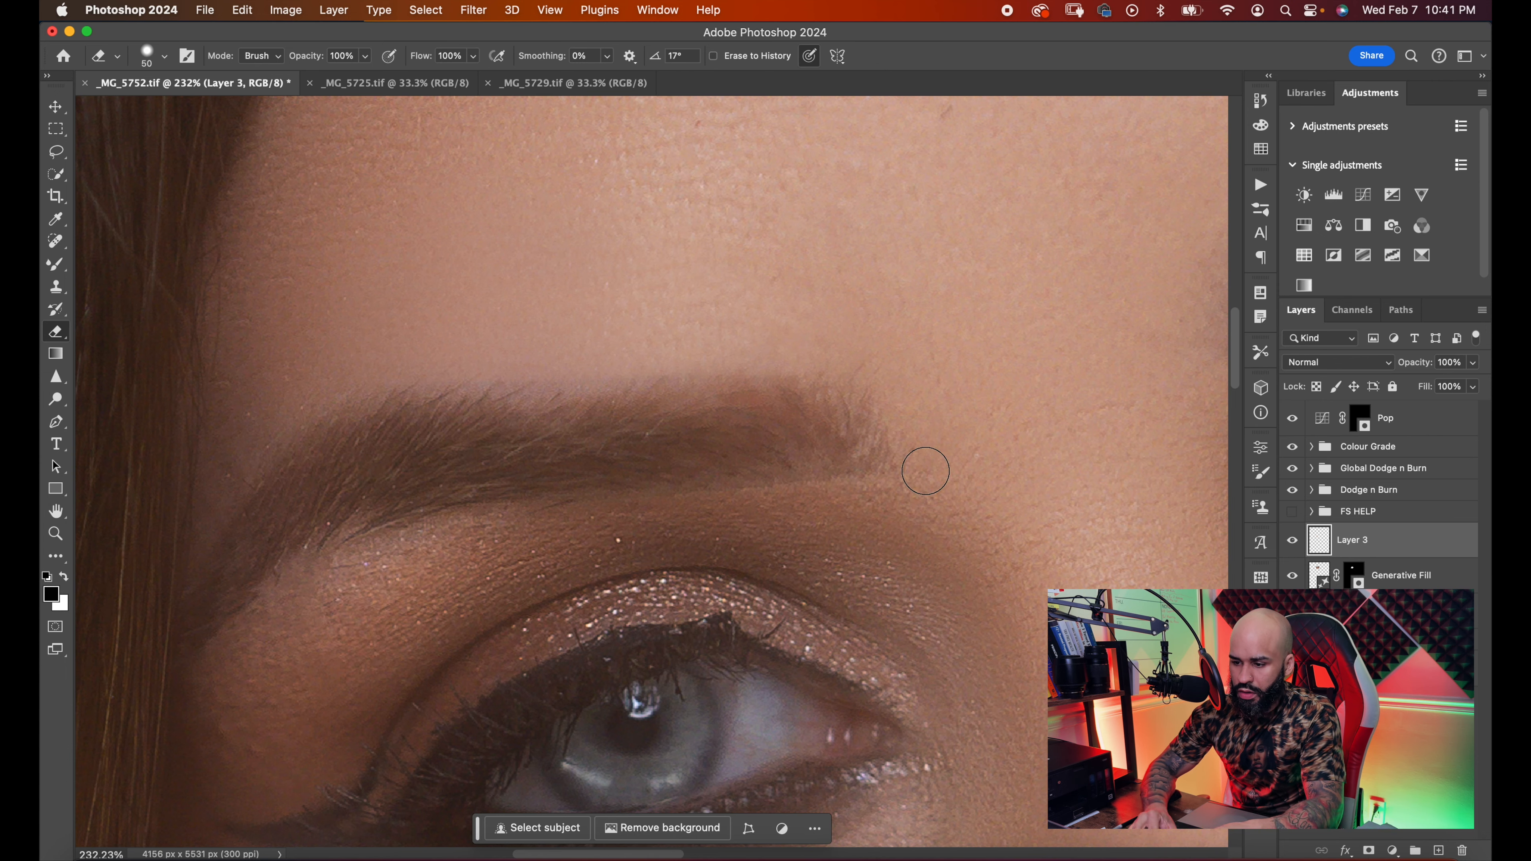
- Check the cloned skin above the eyebrow with Layer 3 hidden and shown, across the portrait and close up
key(super+minus)
key(super+minus)
key(super+minus)
scroll(926, 471, down, 10)
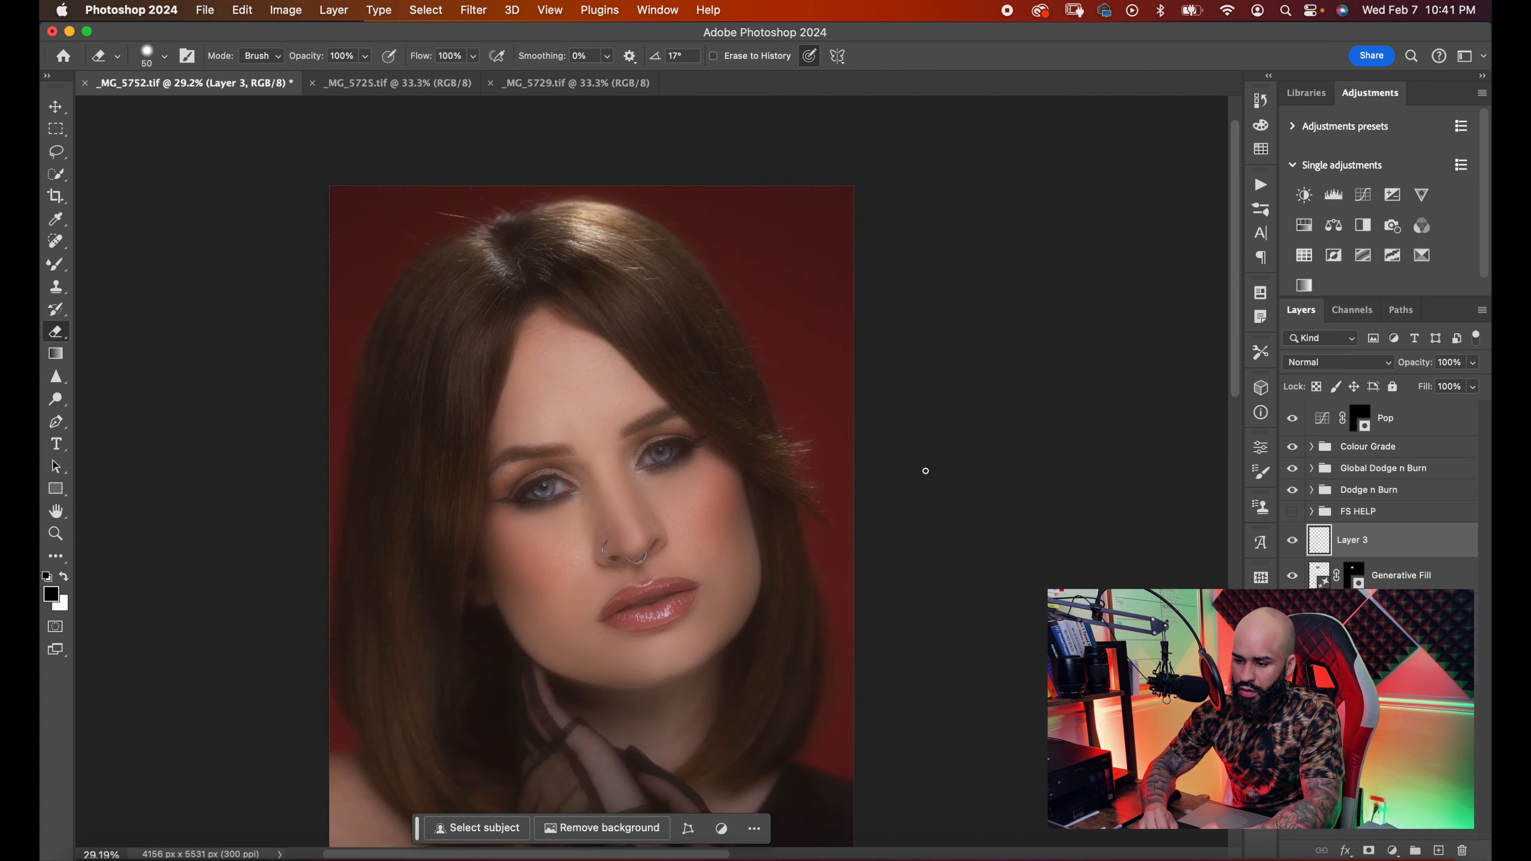
scroll(925, 471, up, 3)
scroll(925, 471, up, 1)
click(1293, 541)
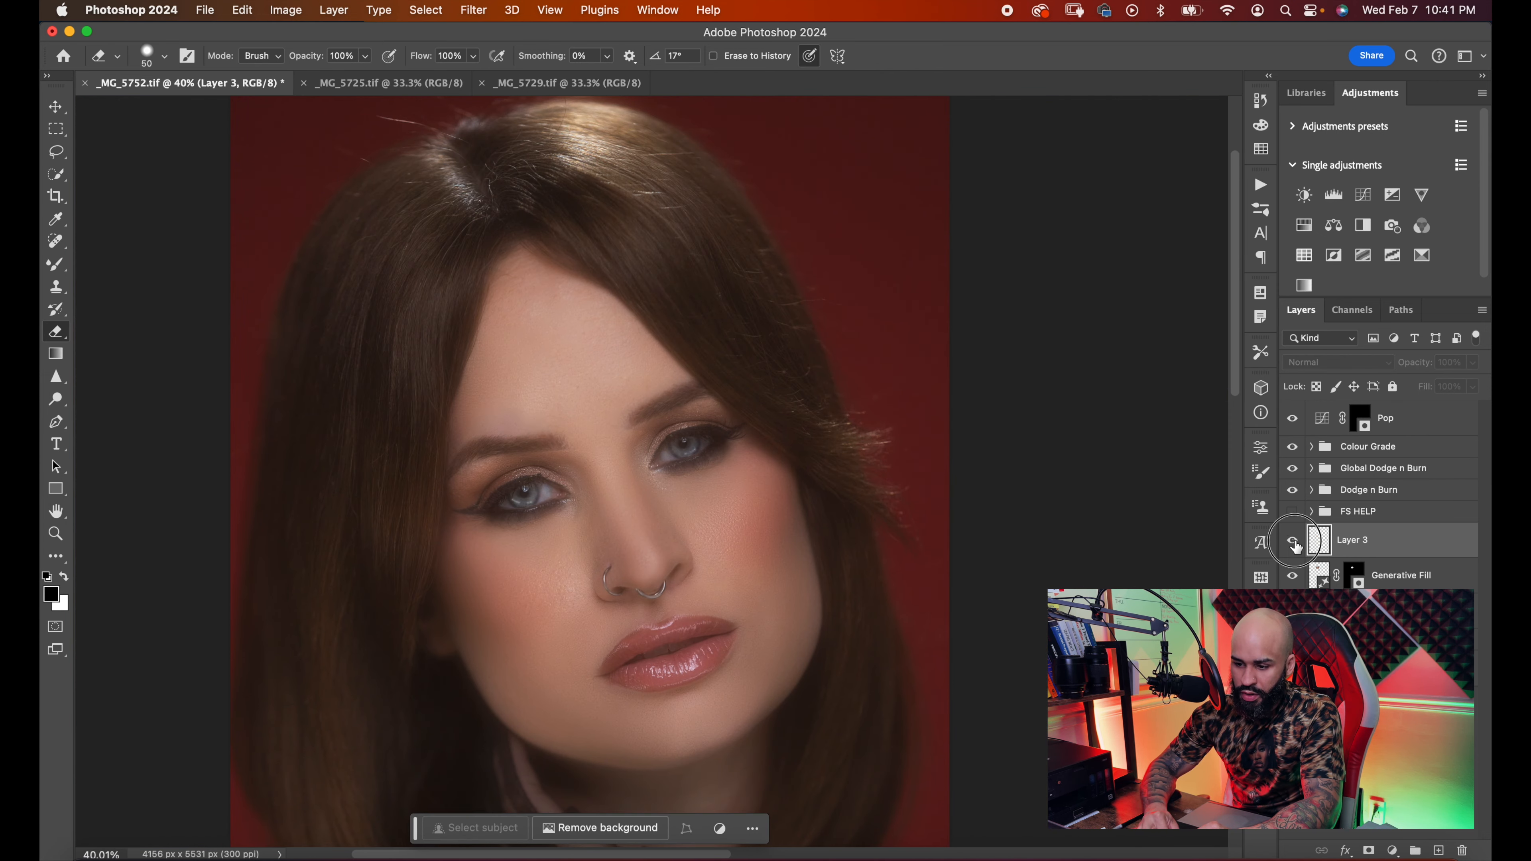
scroll(962, 592, up, 8)
scroll(962, 592, up, 3)
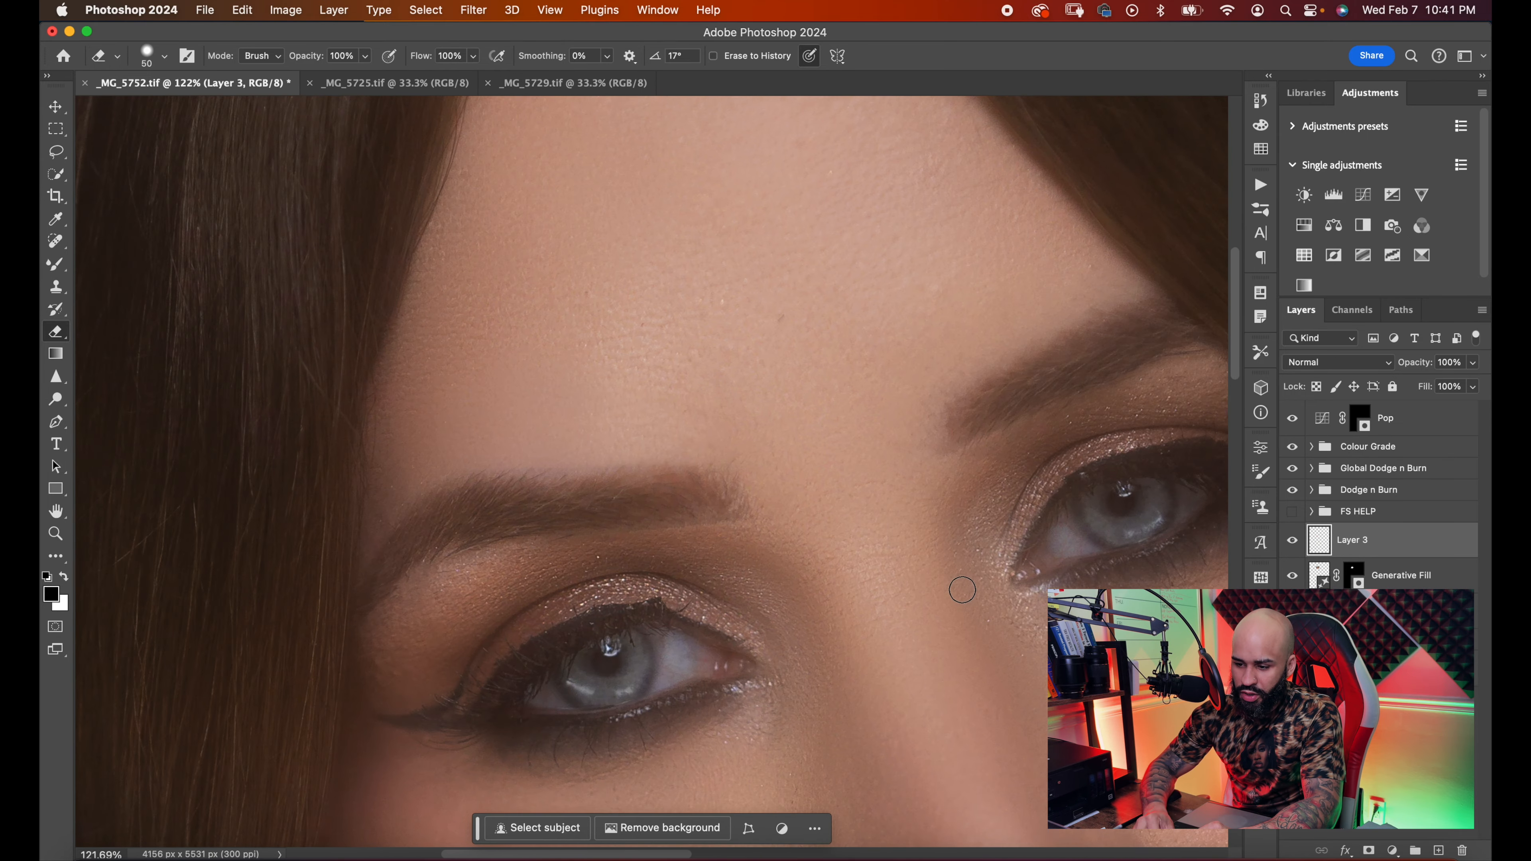
click(1292, 539)
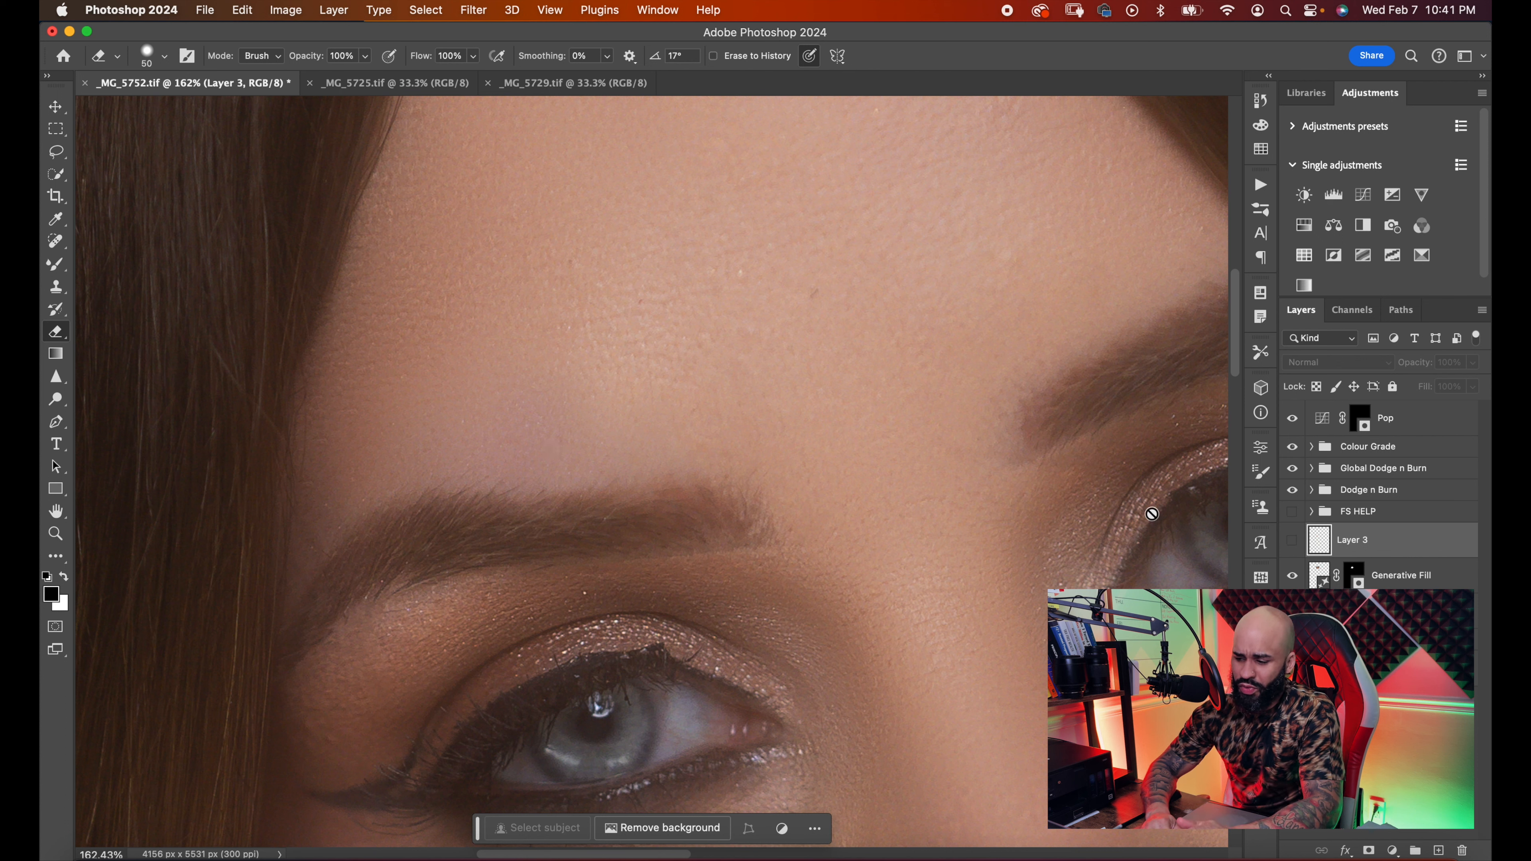
click(1292, 540)
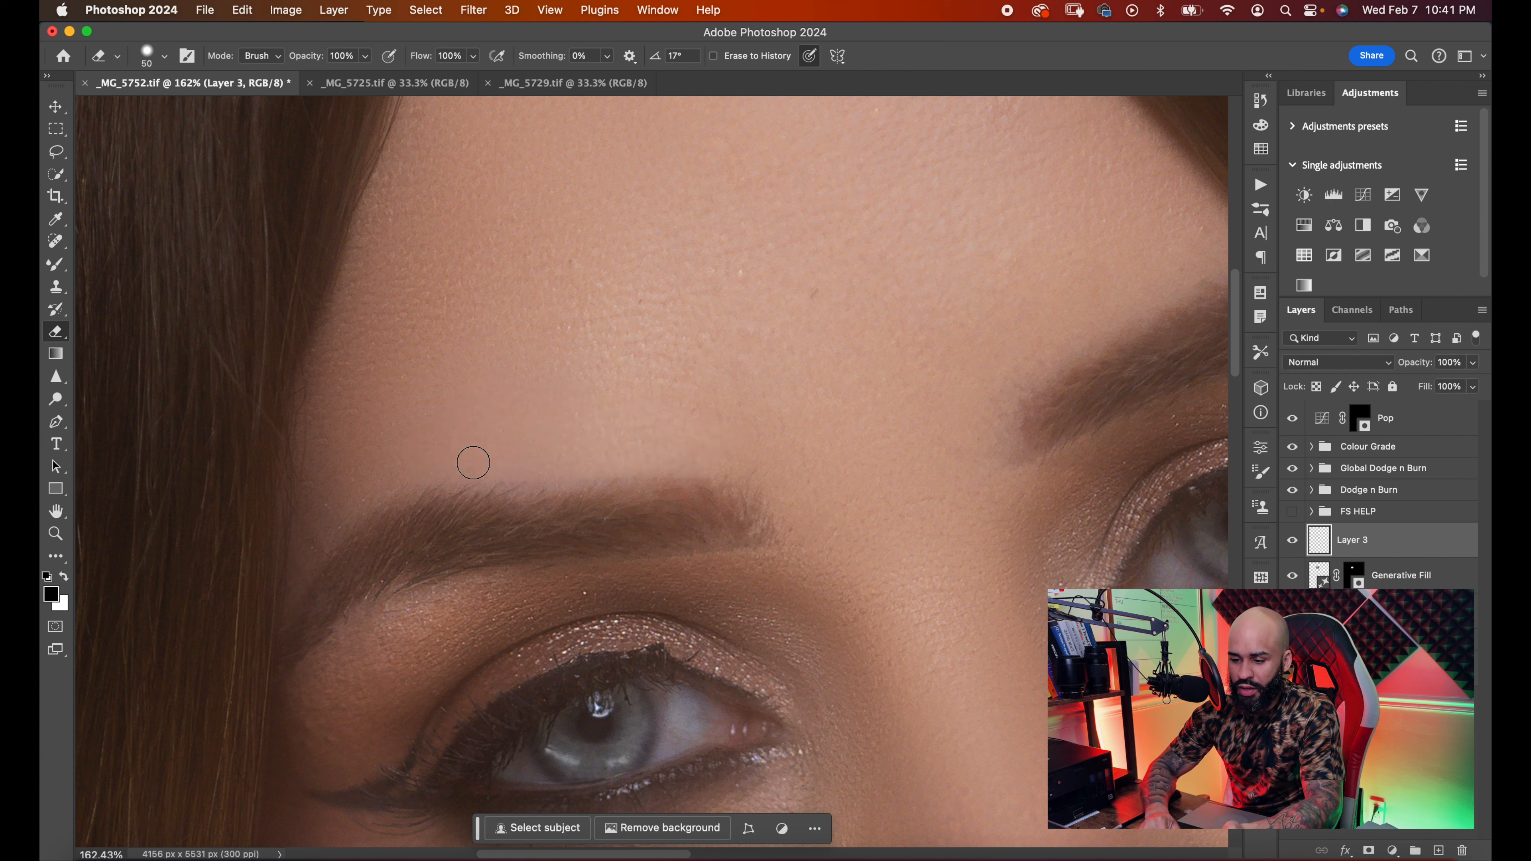
- Target the Dodge layer's mask in the Dodge n Burn group and activate the Brush tool with 0% hardness
scroll(831, 401, down, 10)
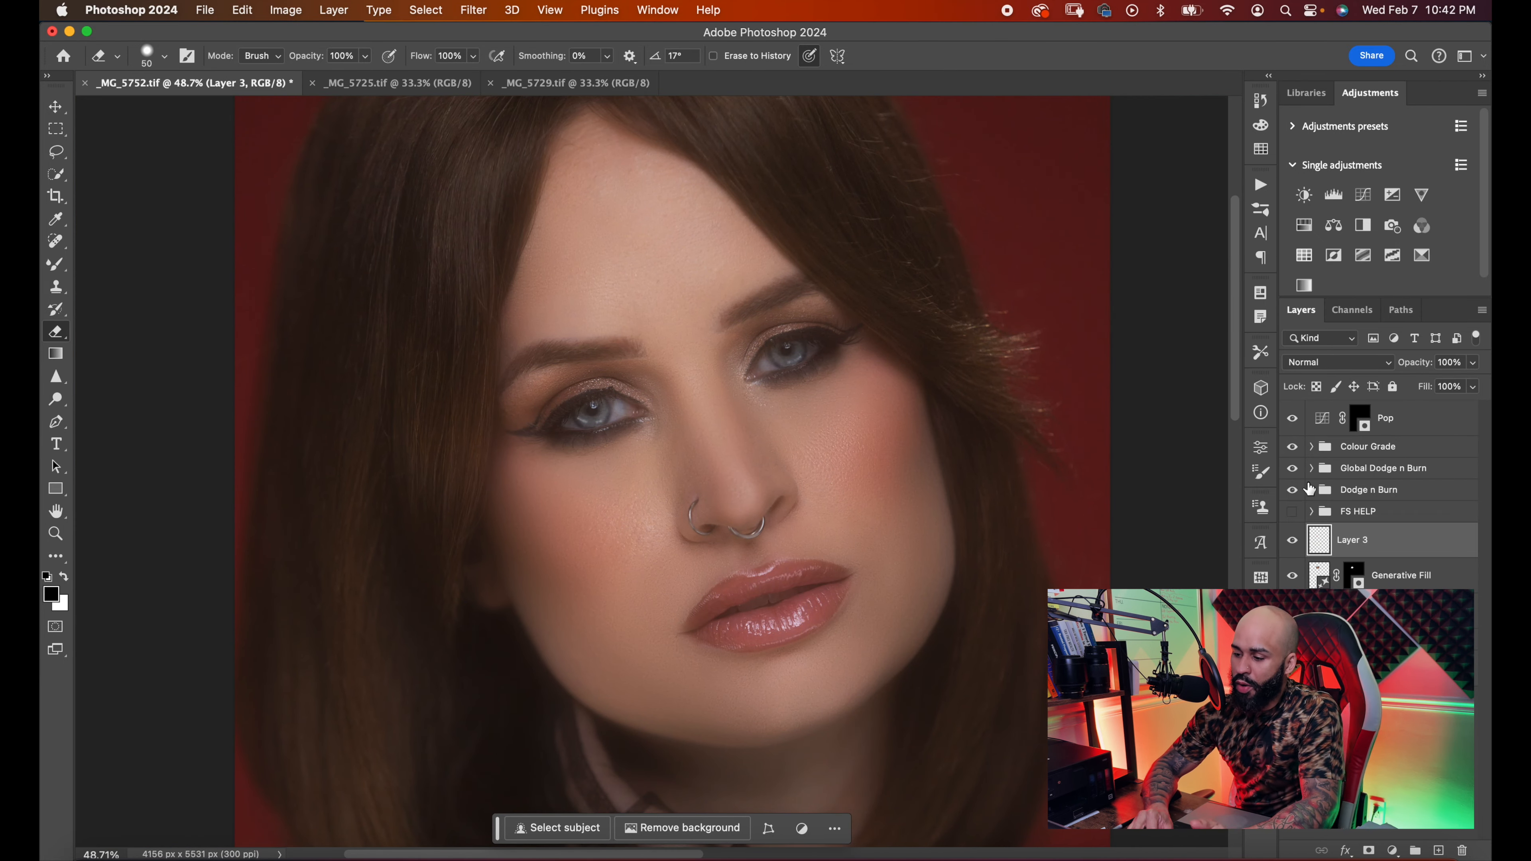
click(1312, 489)
click(1375, 574)
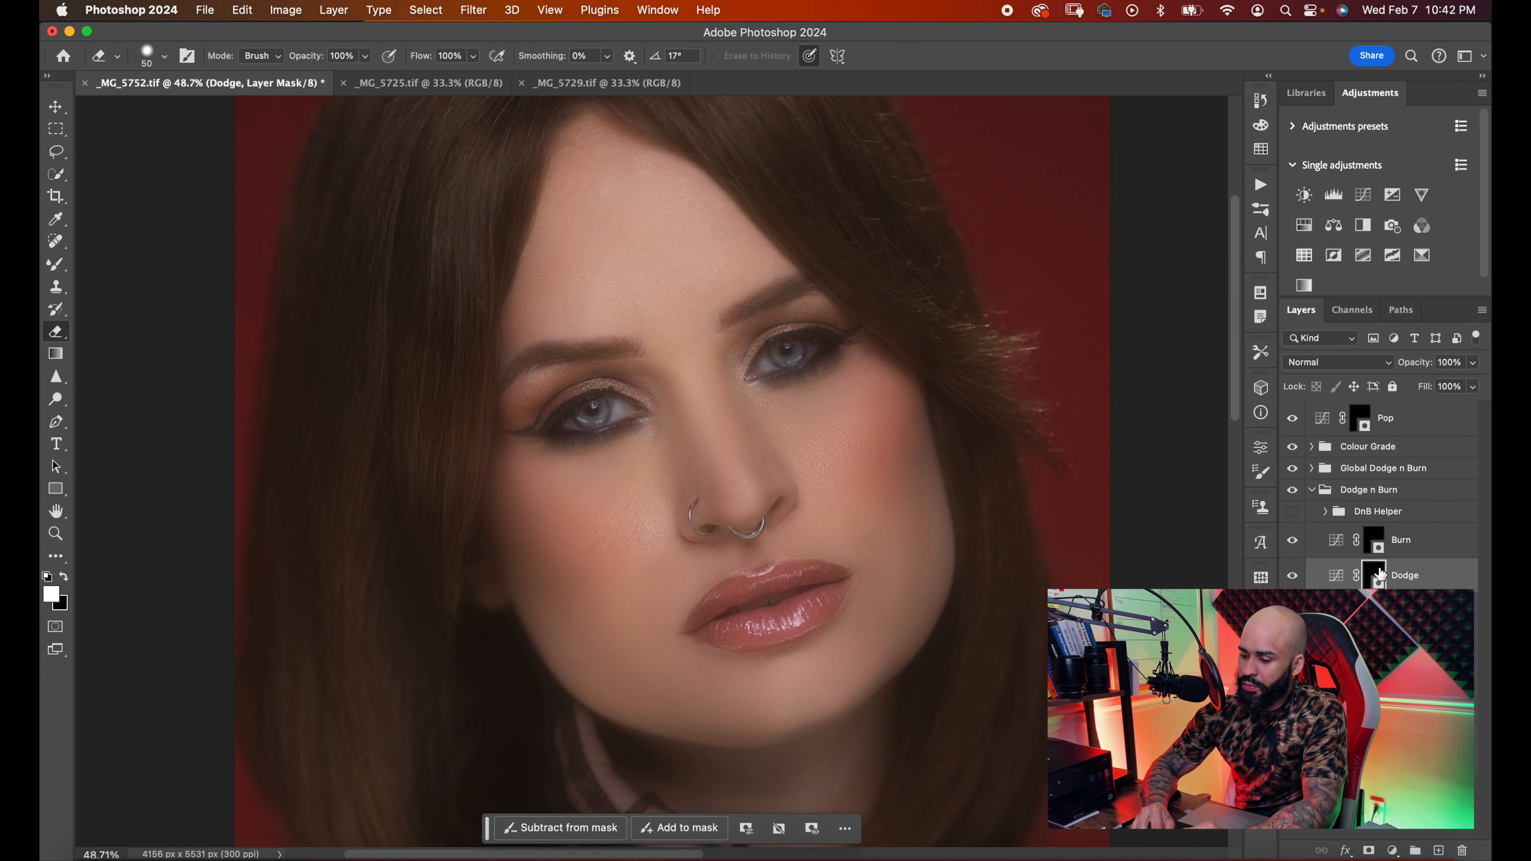
scroll(872, 529, down, 3)
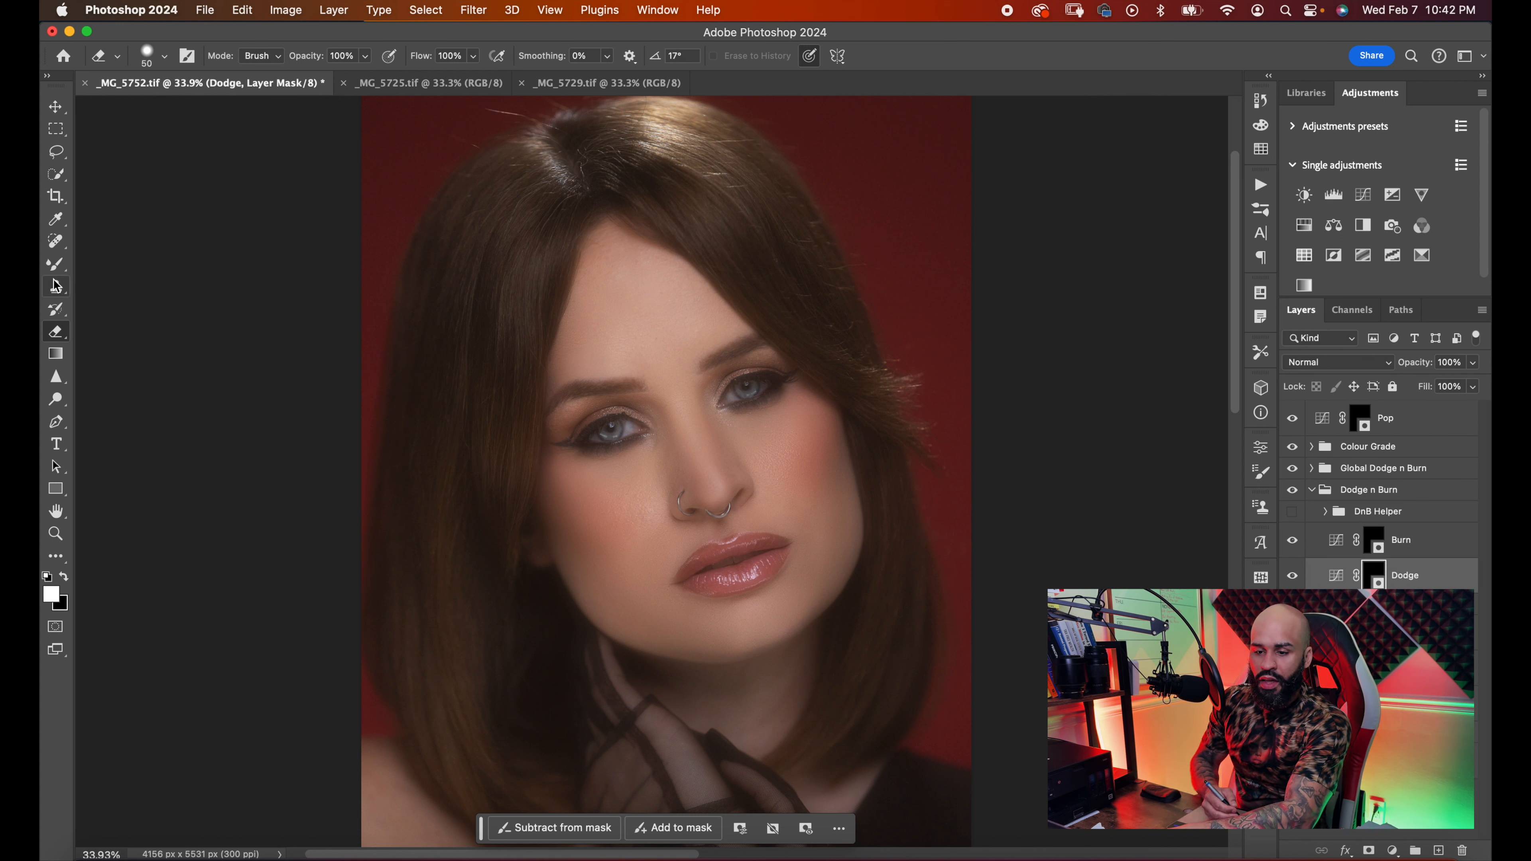
click(55, 265)
click(96, 262)
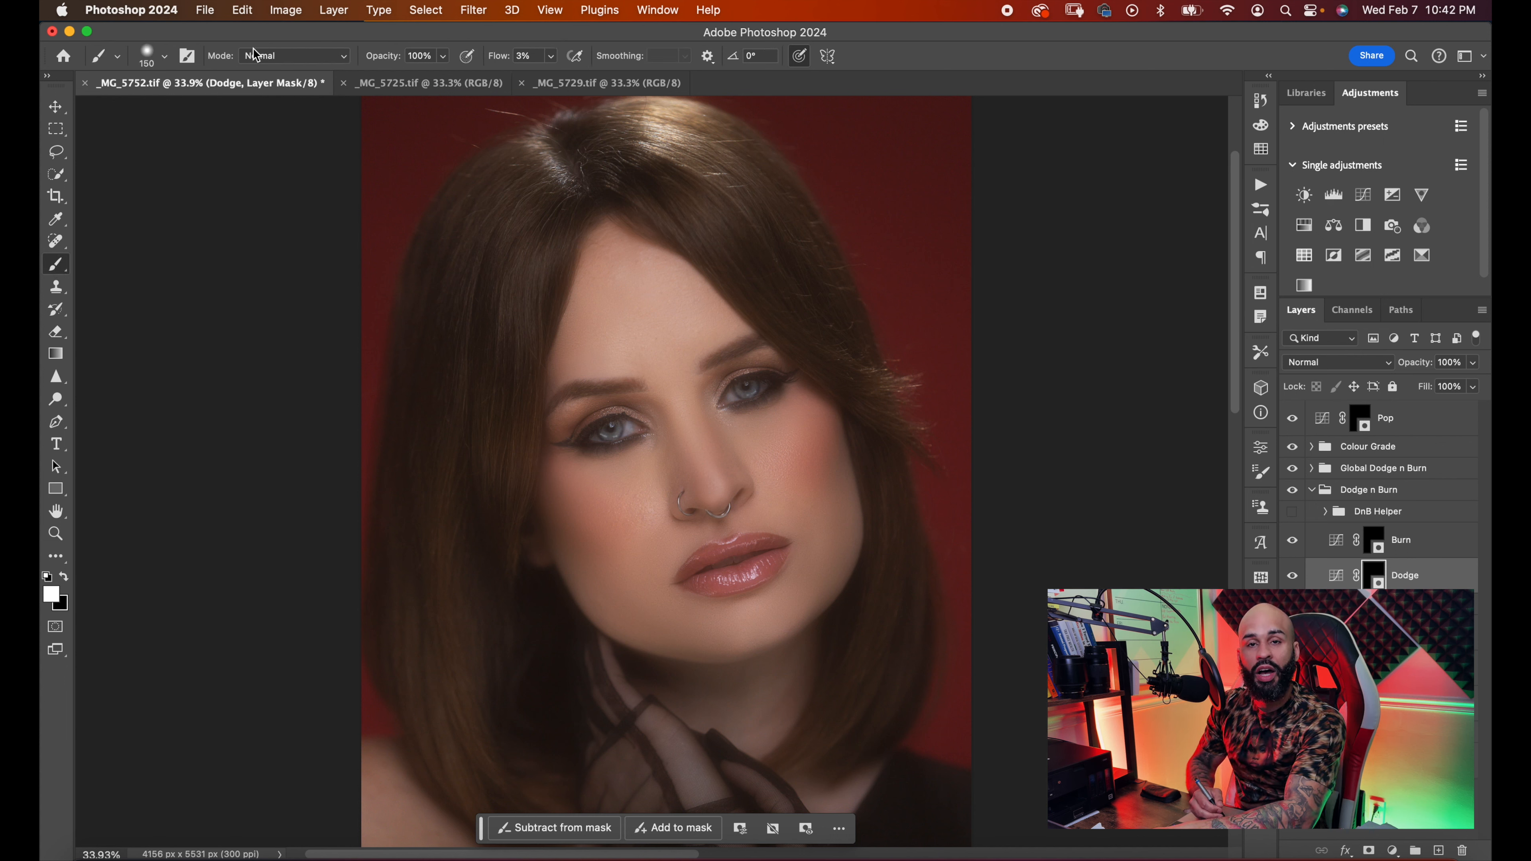
click(162, 61)
drag(155, 145, 127, 137)
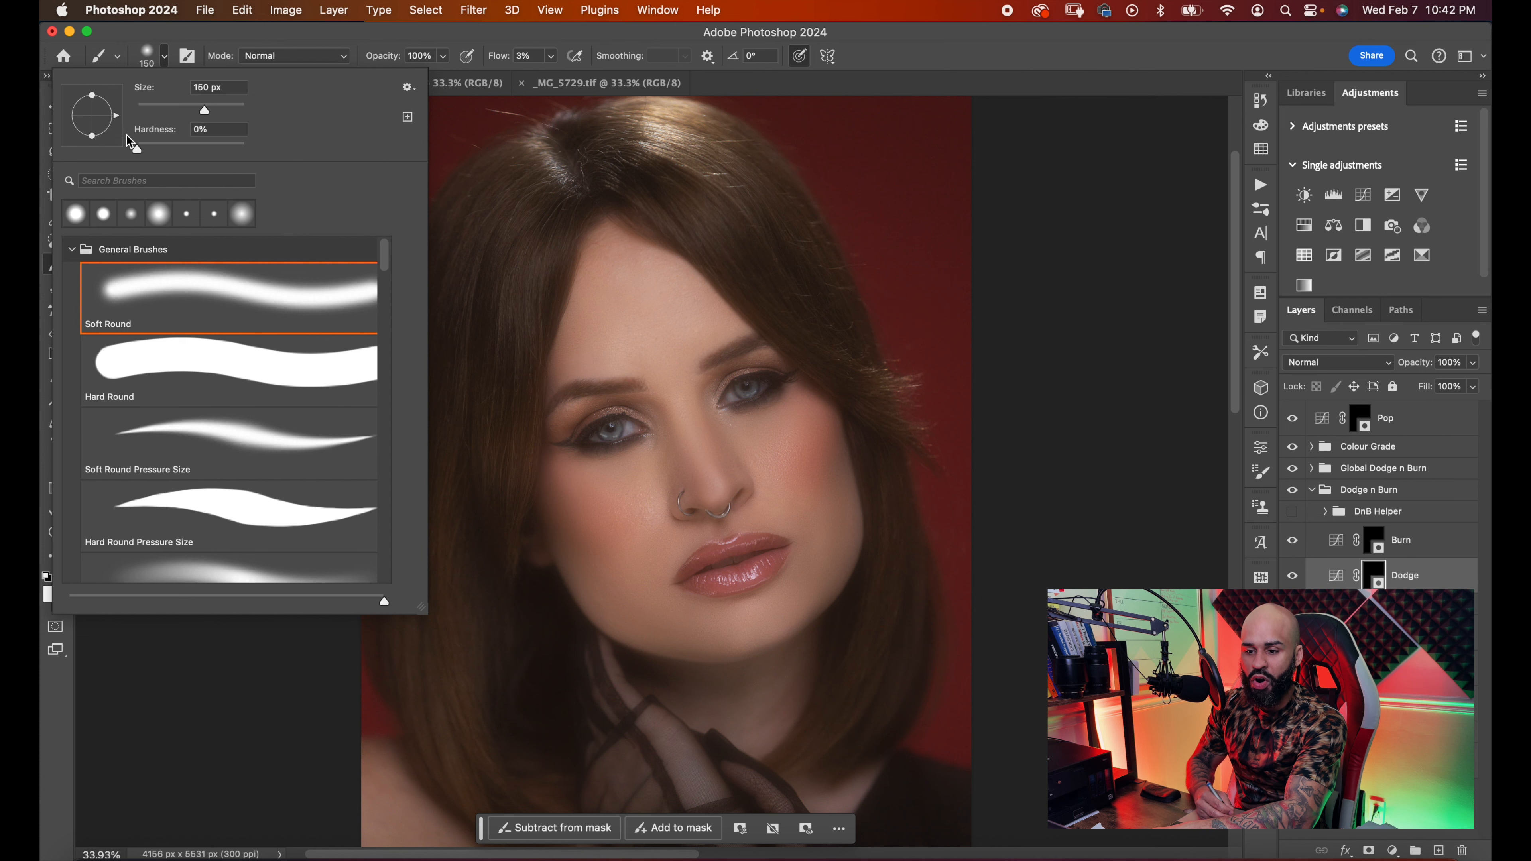
click(214, 37)
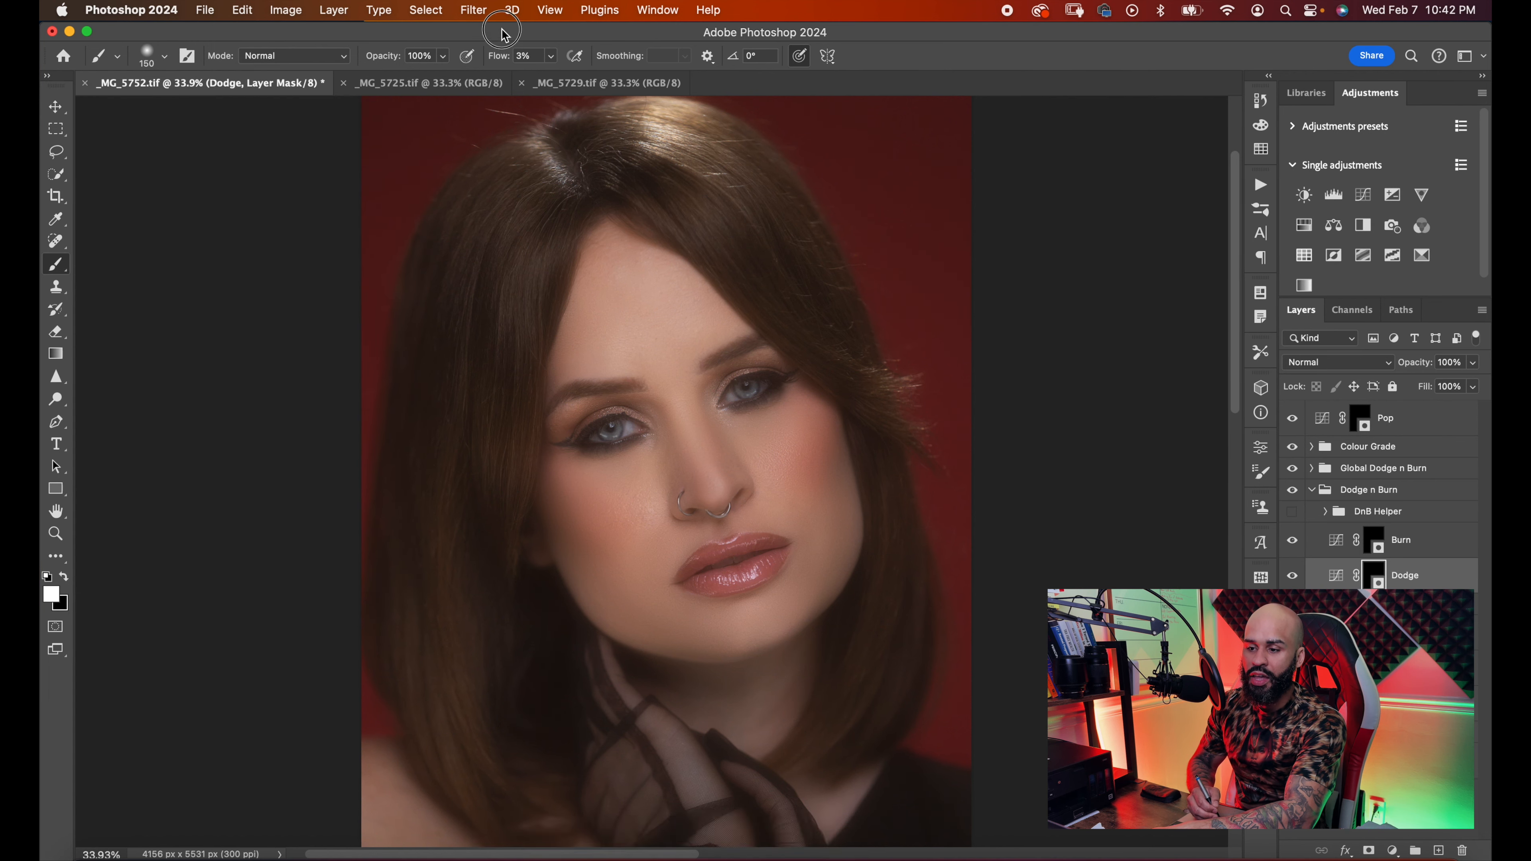
- Enlarge the brush to 250 px and paint white on the Dodge mask along the bridge of the nose
scroll(693, 397, down, 2)
key(bracketright)
key(bracketright)
key(bracketright)
key(bracketright)
key(bracketright)
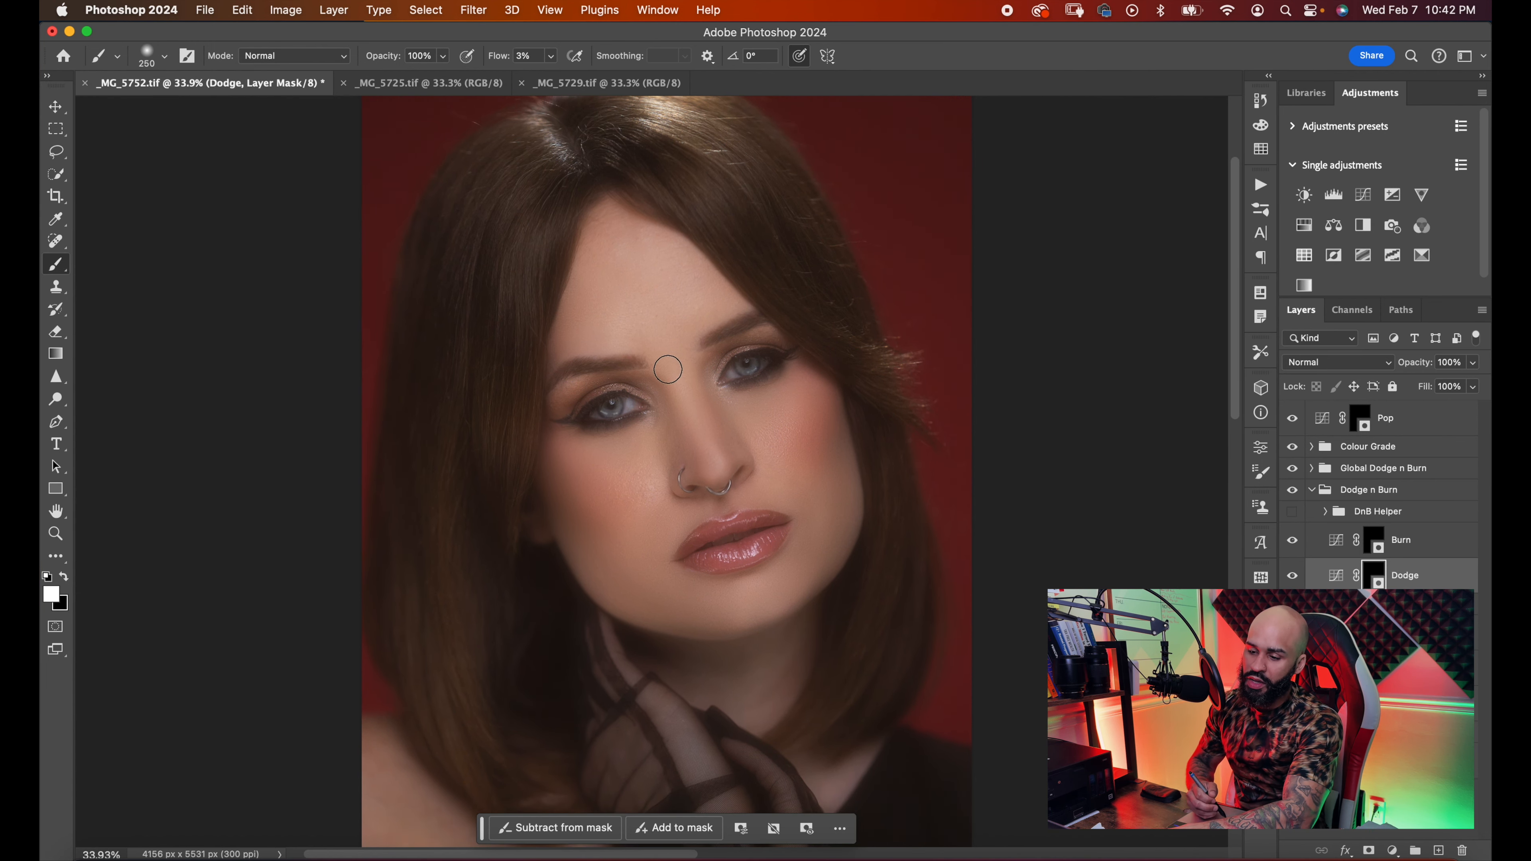
drag(702, 440, 711, 447)
drag(679, 348, 708, 465)
- Enlarge the brush further and dodge the centre of the forehead above the eyebrows
key(bracketright)
key(bracketright)
key(bracketright)
key(bracketright)
drag(661, 314, 657, 325)
- Dodge the cheek beneath the eye with the brush reduced to 400 px and the chin with it at 500 px
key(bracketleft)
key(bracketleft)
key(bracketleft)
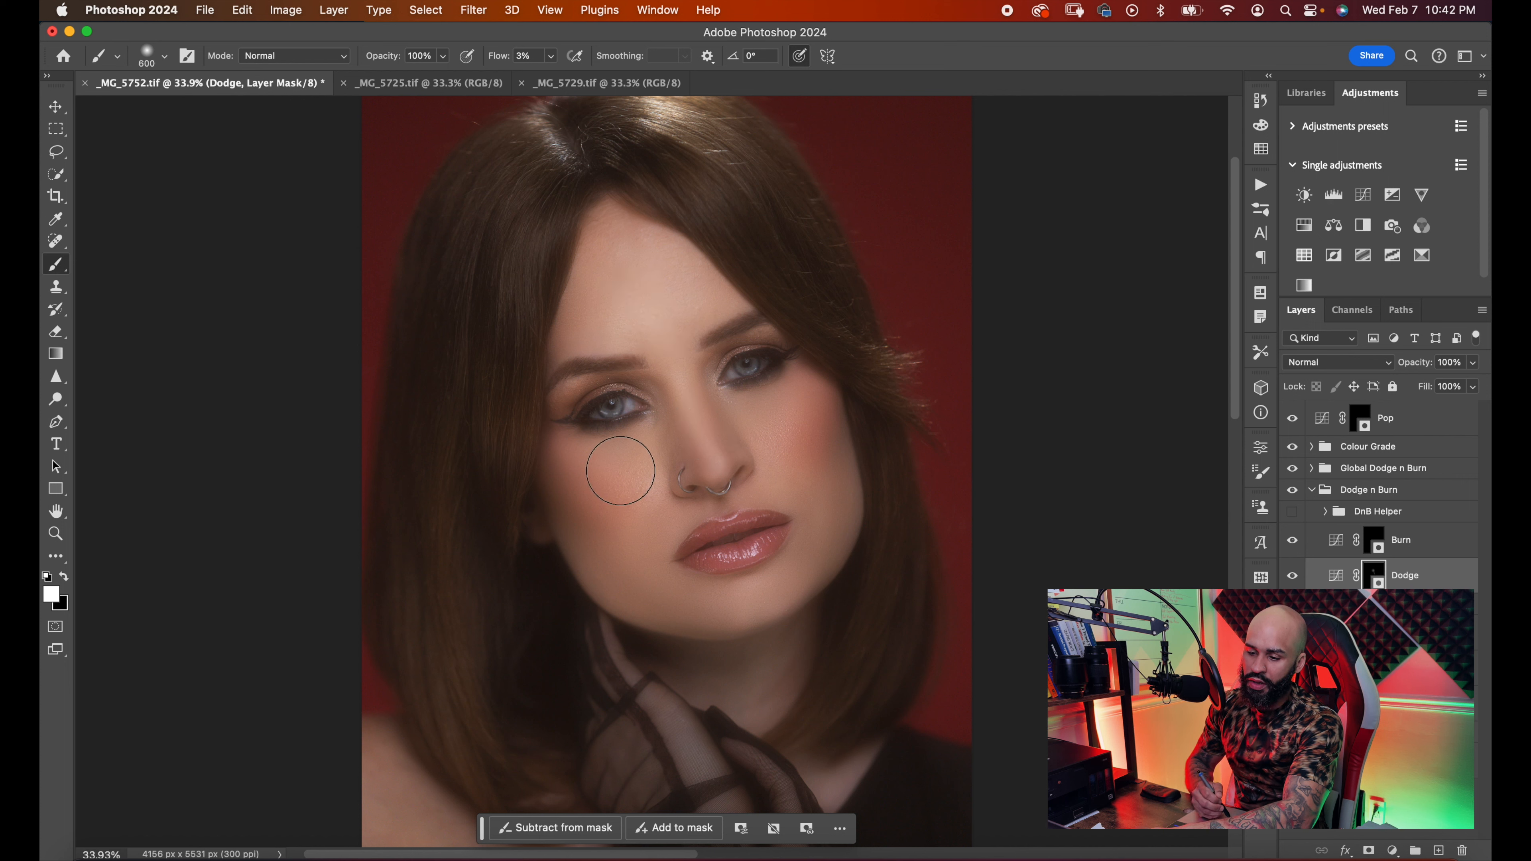
key(bracketleft)
key(bracketleft)
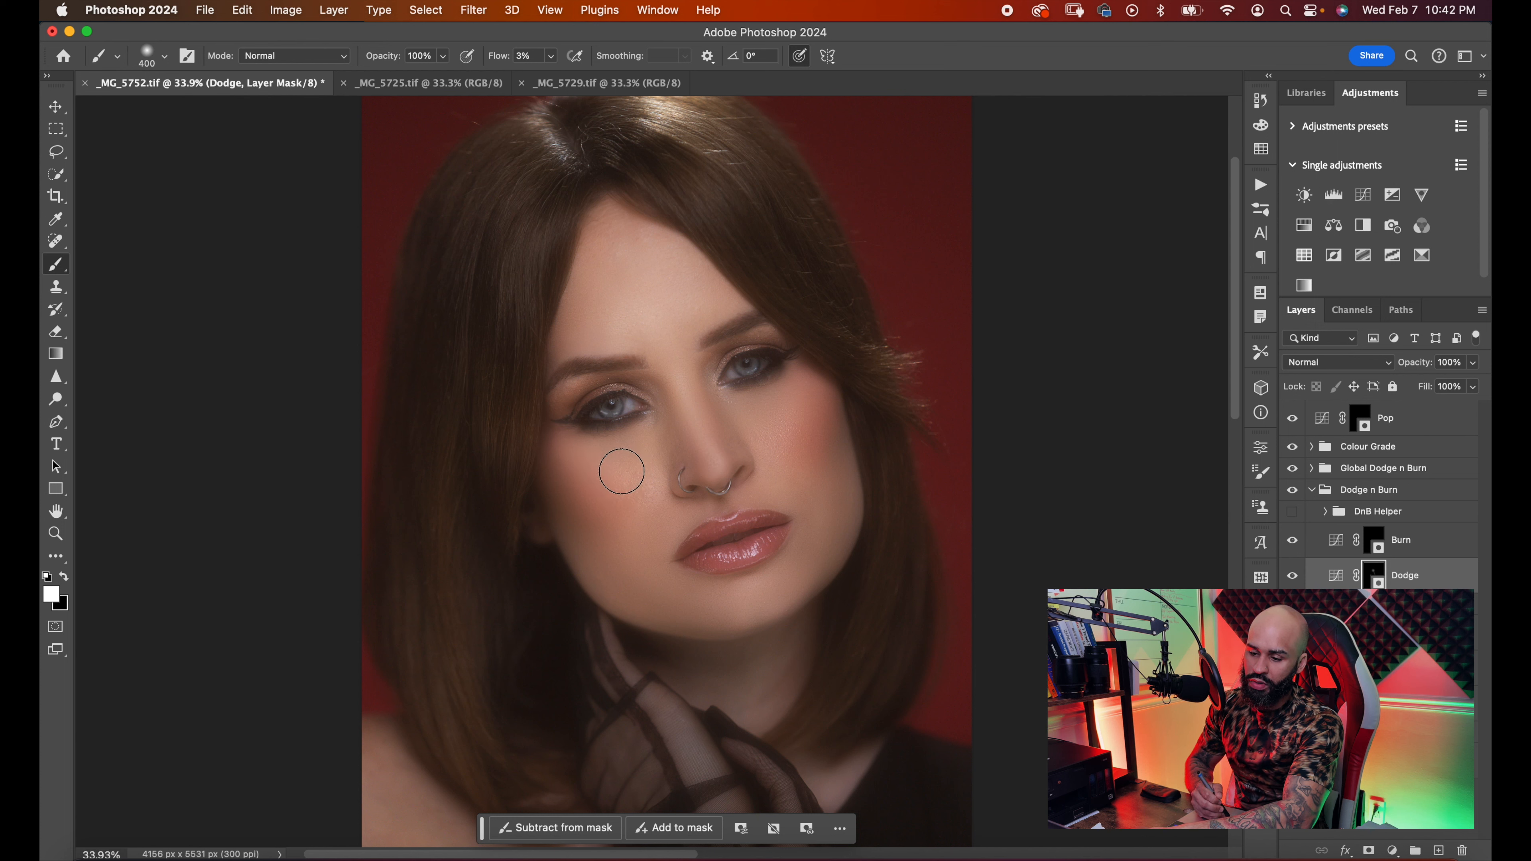
key(bracketright)
key(bracketright)
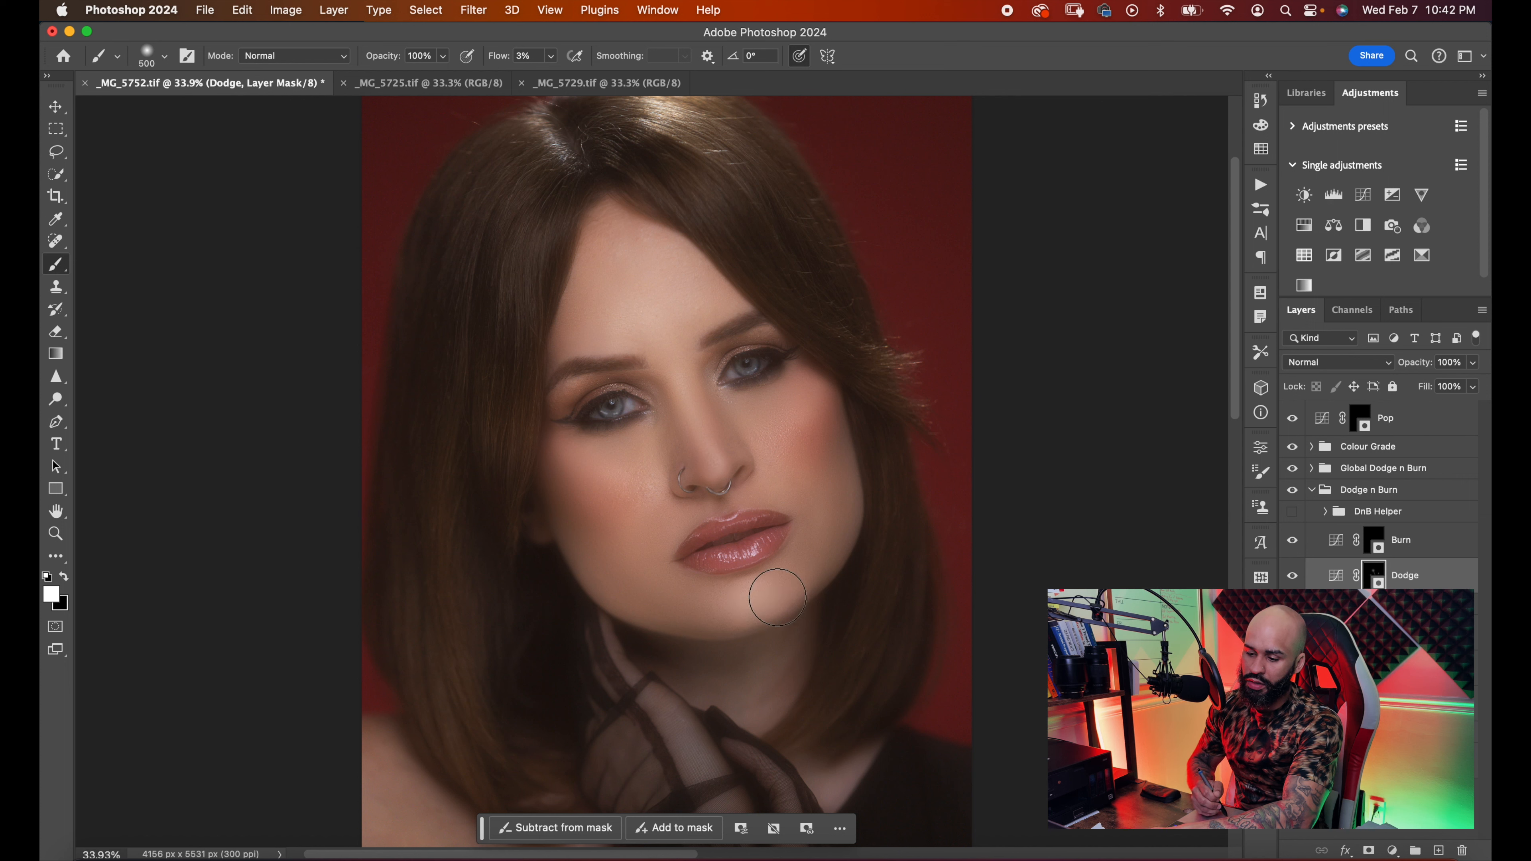
- Dodge the small areas around both eyes, adjusting the brush between 200 px and 175 px
key(bracketleft)
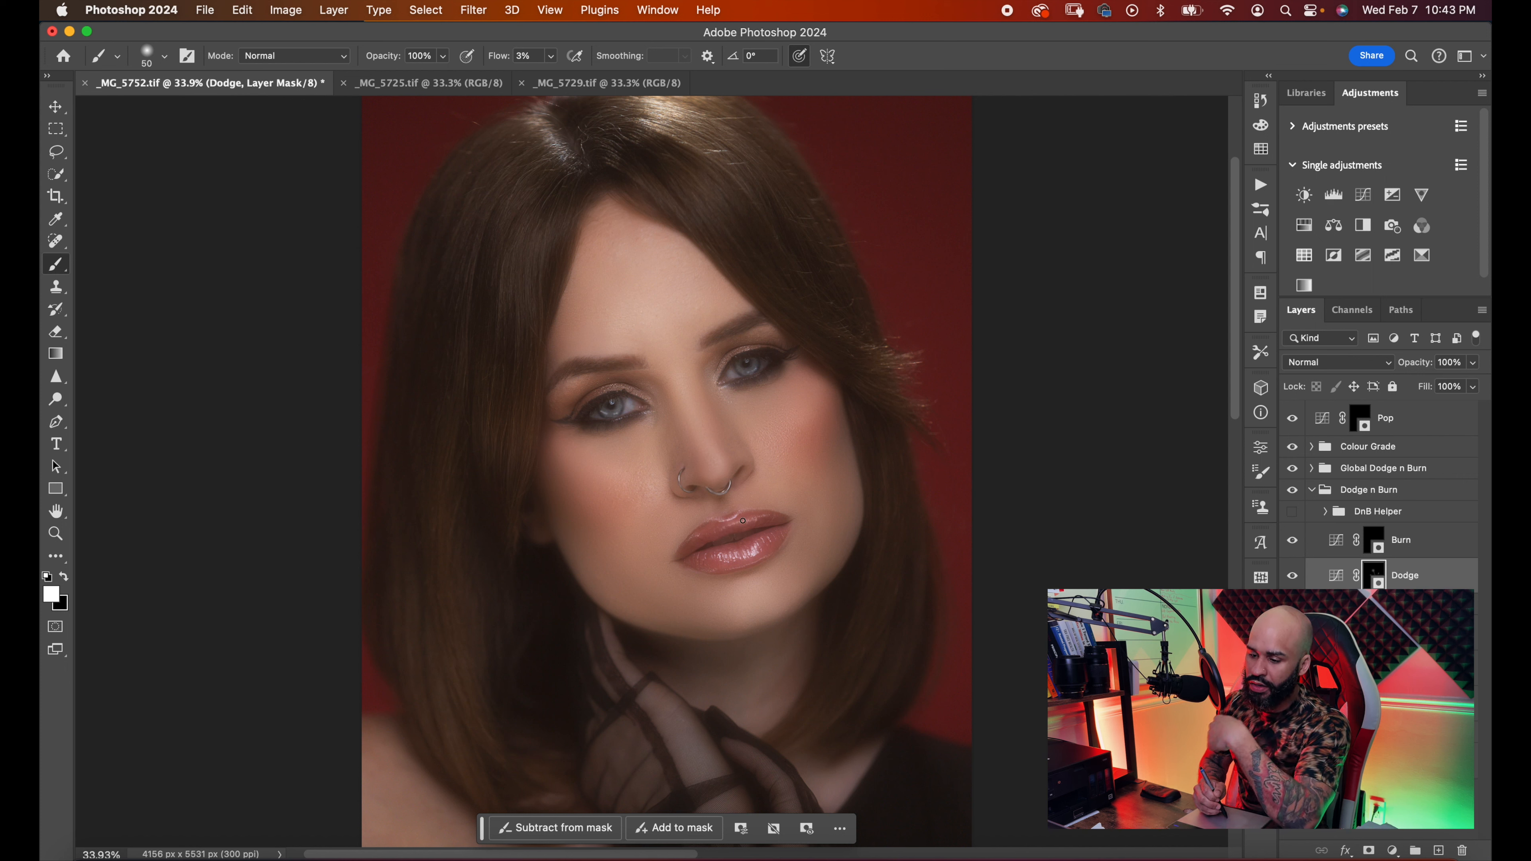
key(bracketright)
key(bracketright)
key(bracketright)
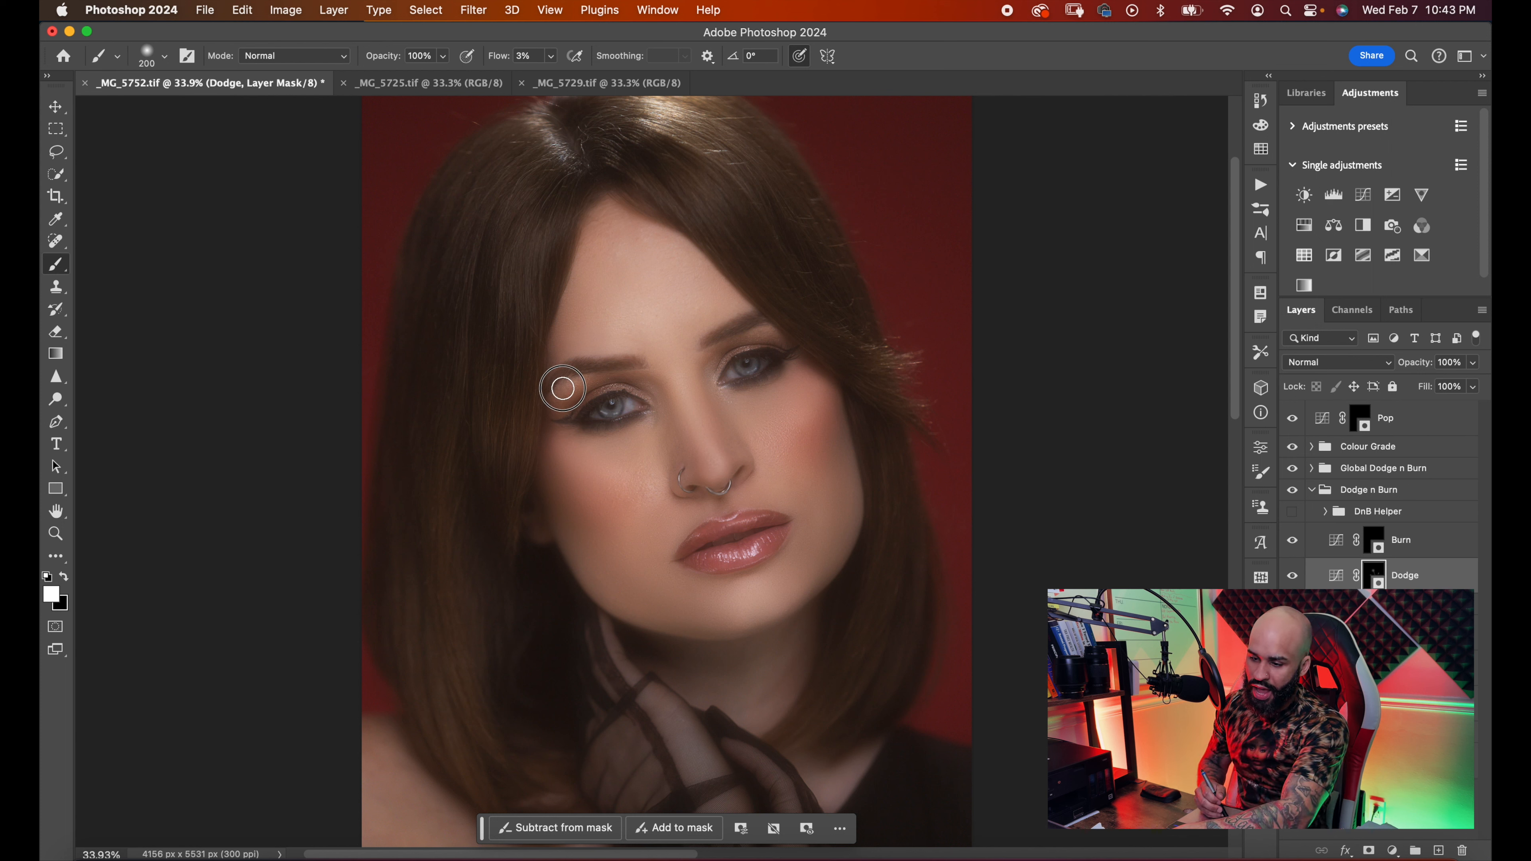
key(bracketright)
key(bracketleft)
key(bracketleft)
key(bracketleft)
key(bracketleft)
key(bracketleft)
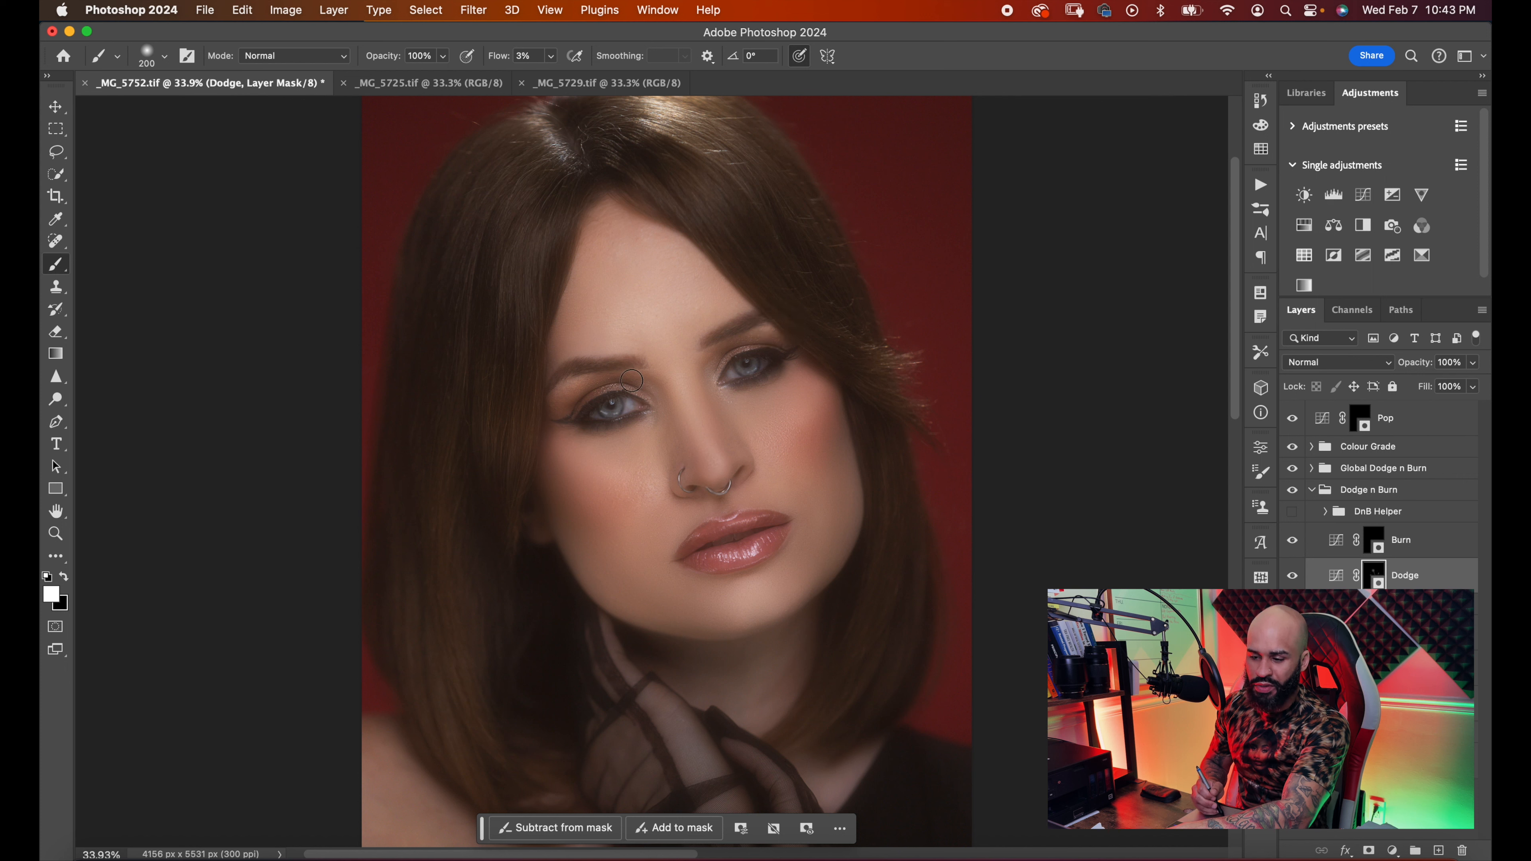
key(bracketright)
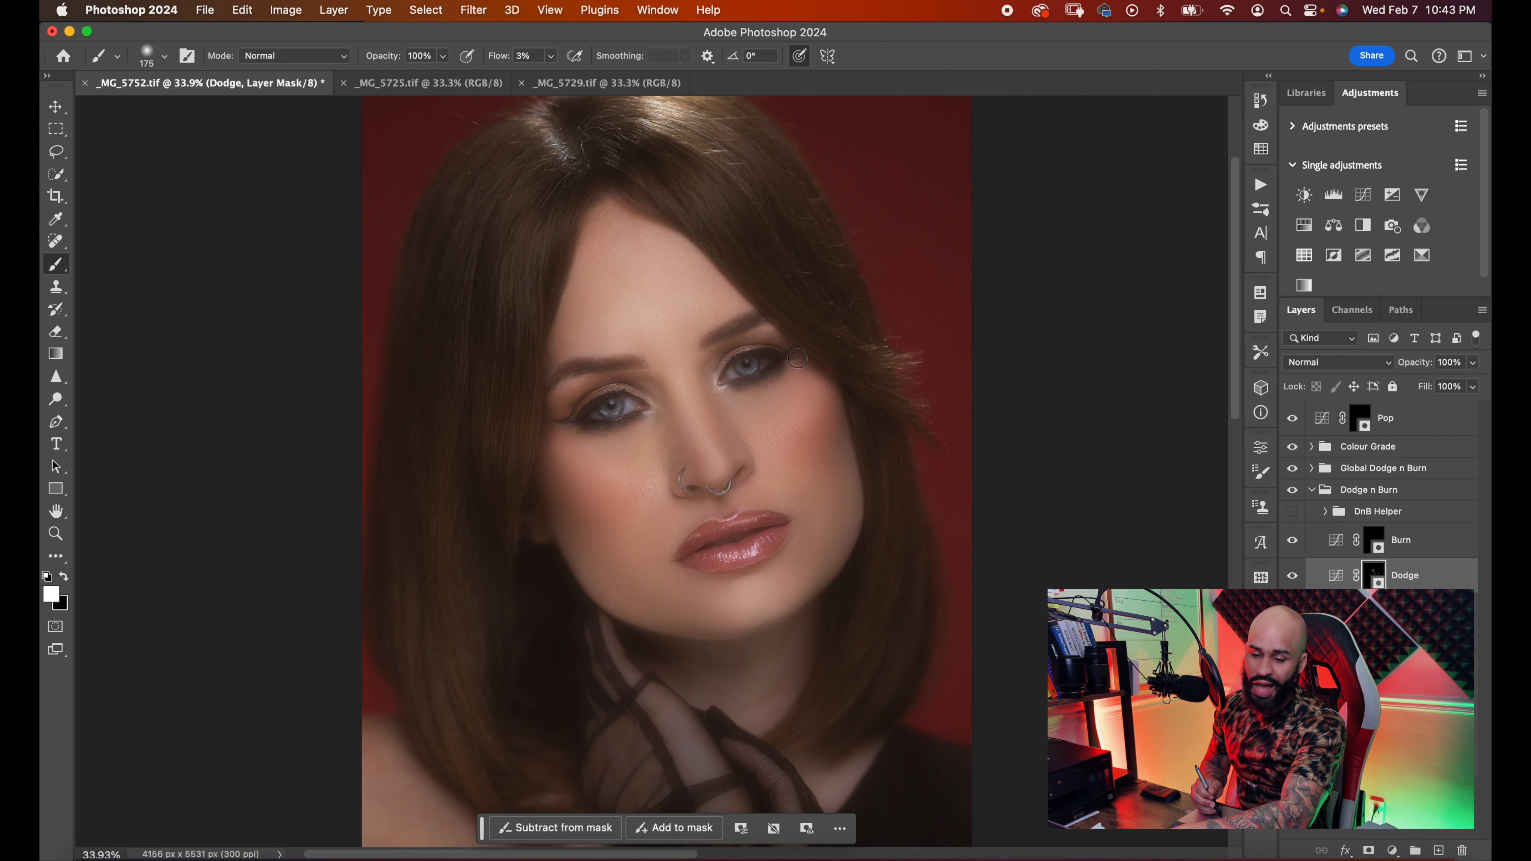
- Compare the face with the Dodge layer hidden and shown, at two zoom levels
drag(806, 473, 780, 454)
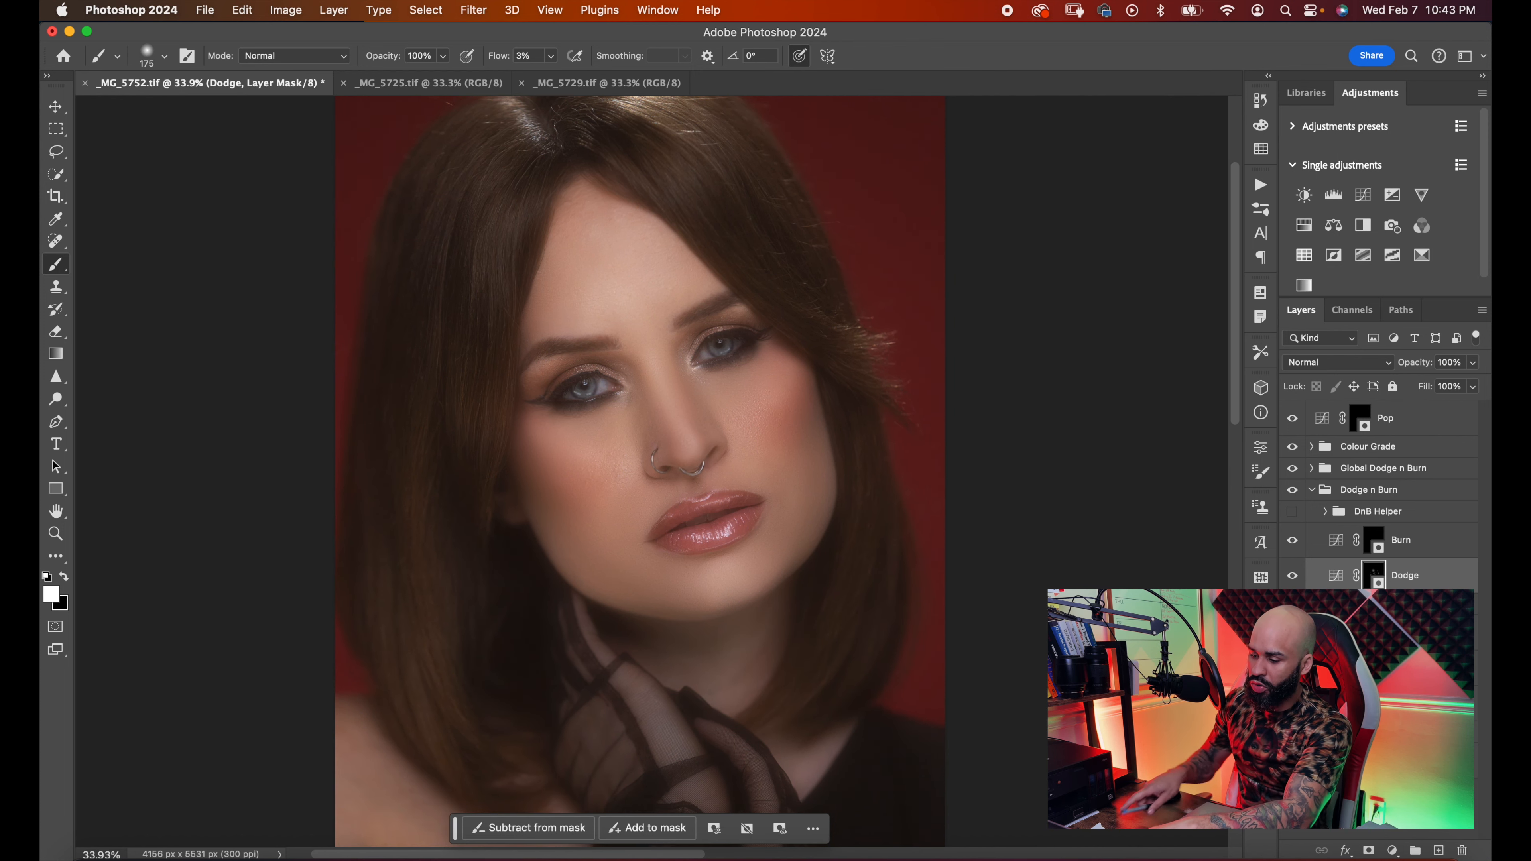
click(1291, 577)
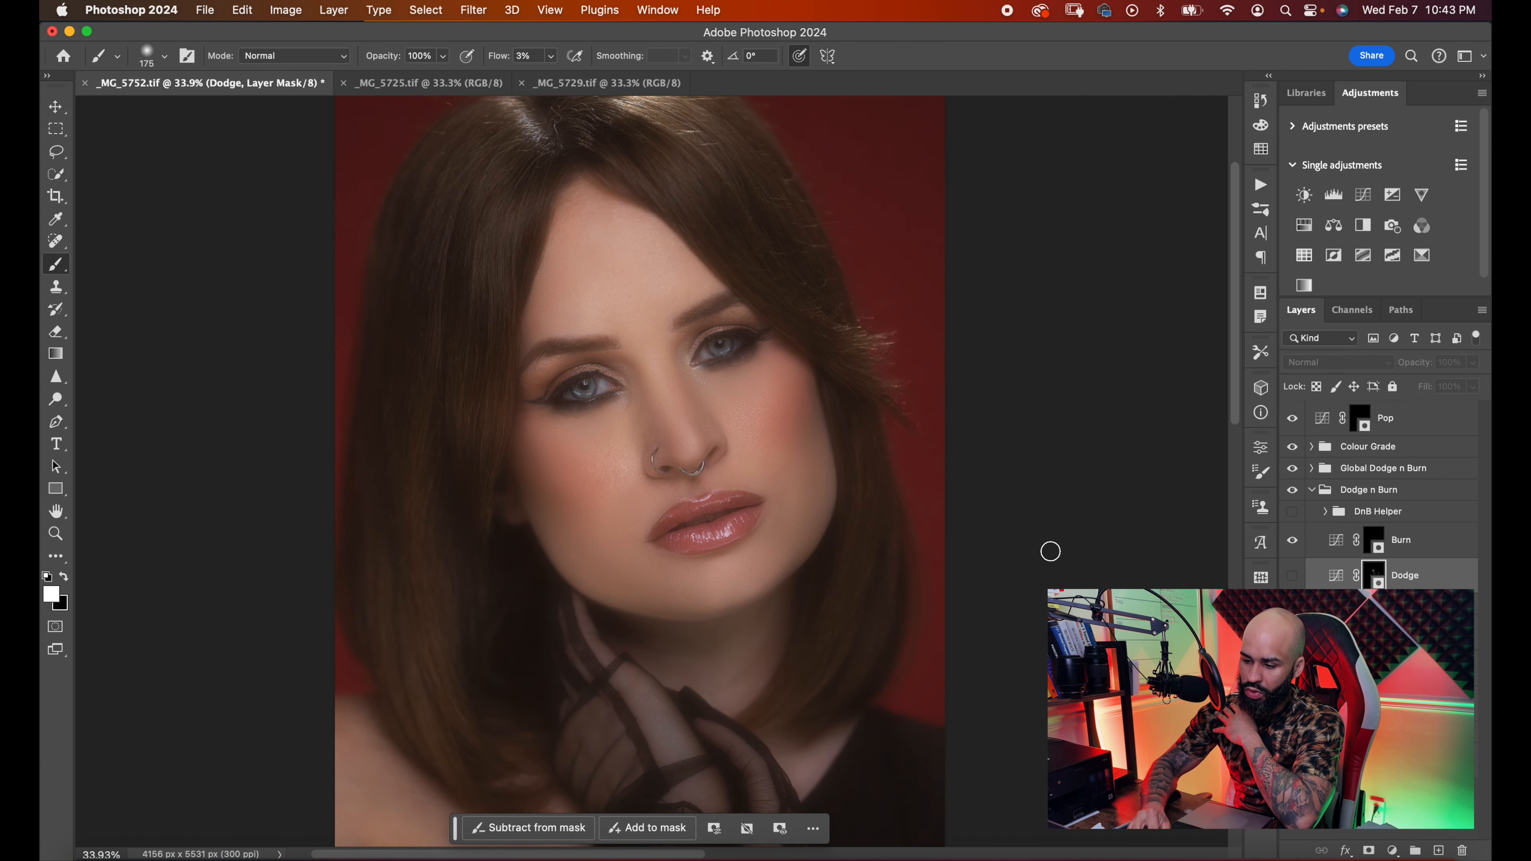
scroll(1006, 490, up, 4)
scroll(1007, 489, up, 3)
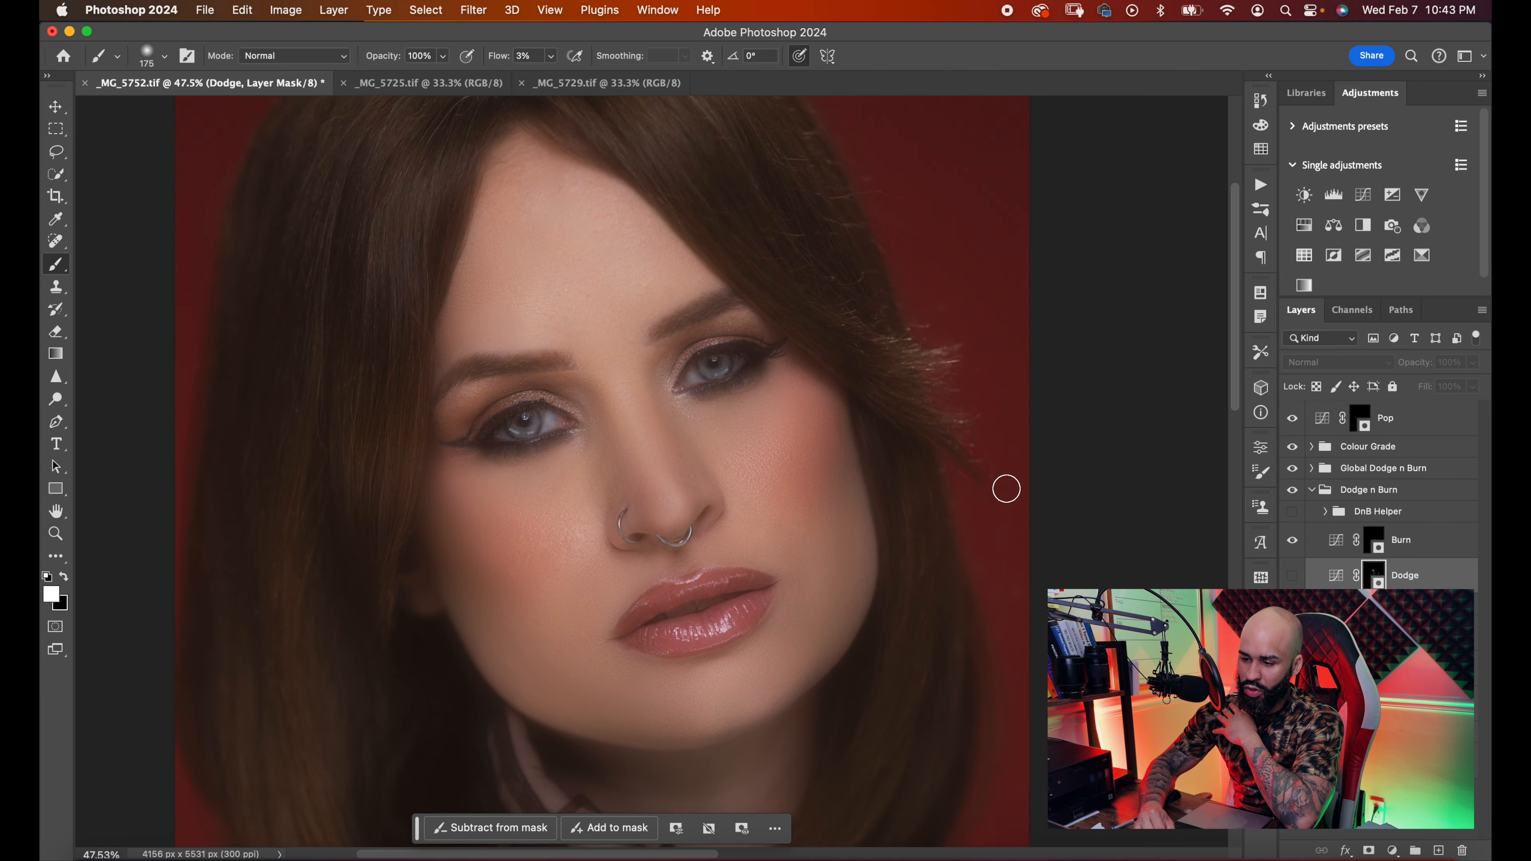
click(1291, 577)
click(1292, 577)
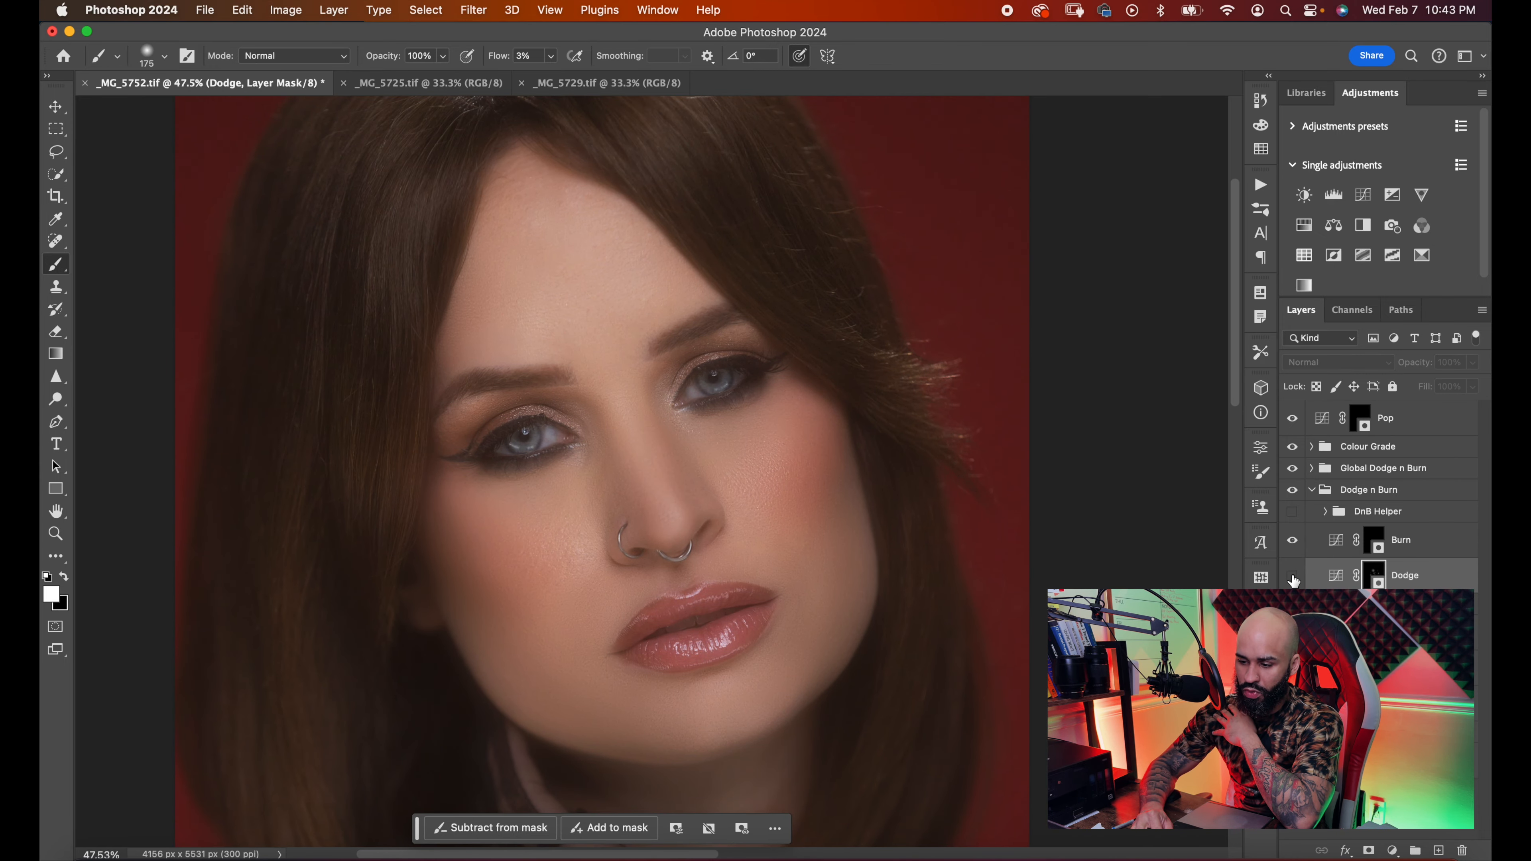
click(1292, 577)
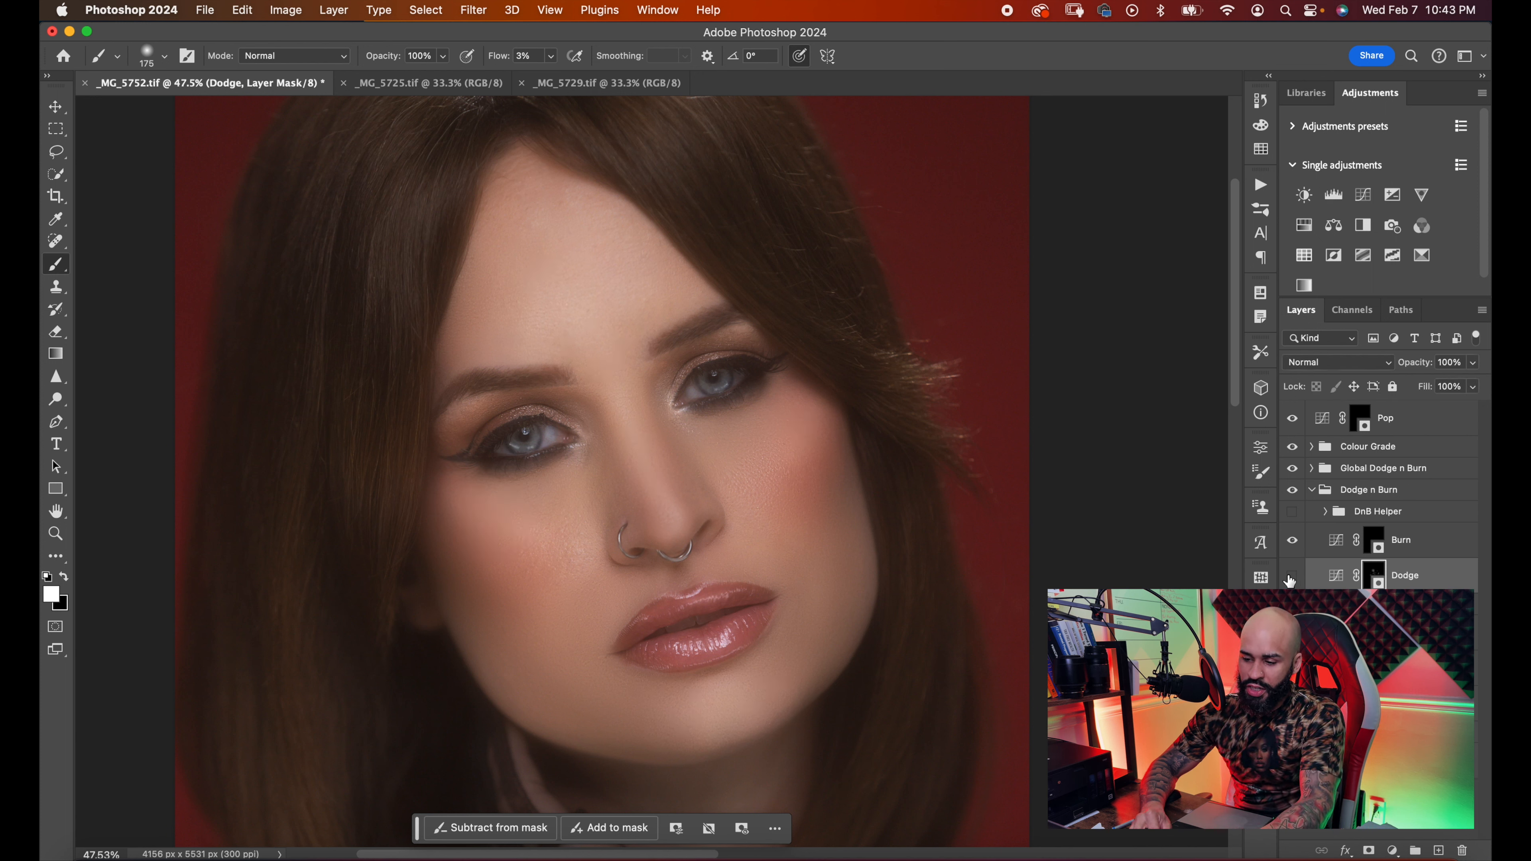
click(1290, 577)
click(1290, 578)
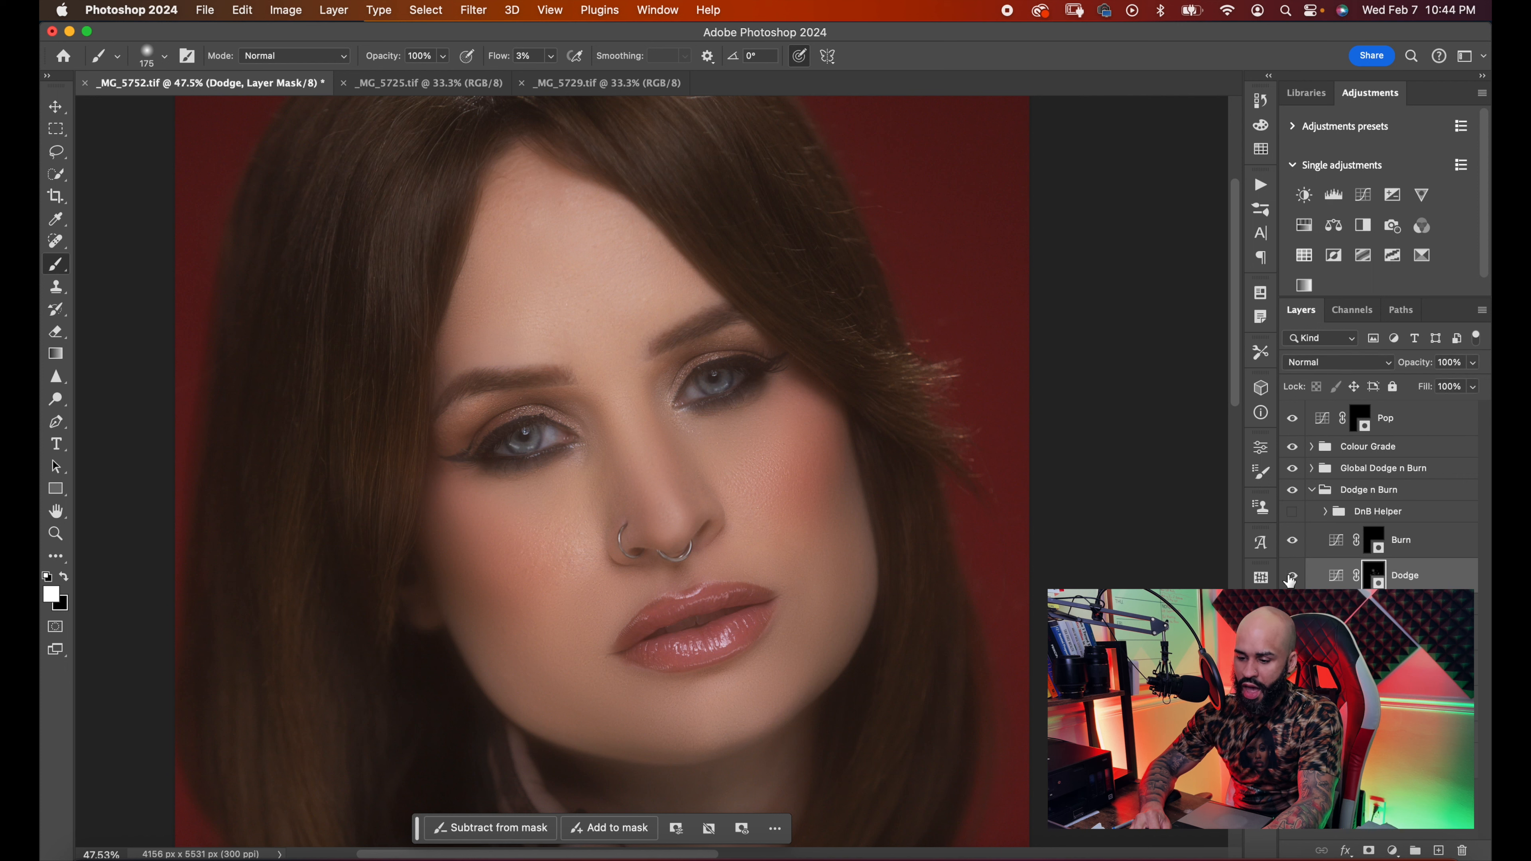
- Recheck the dodging on the face by toggling the Dodge layer's visibility
click(1291, 577)
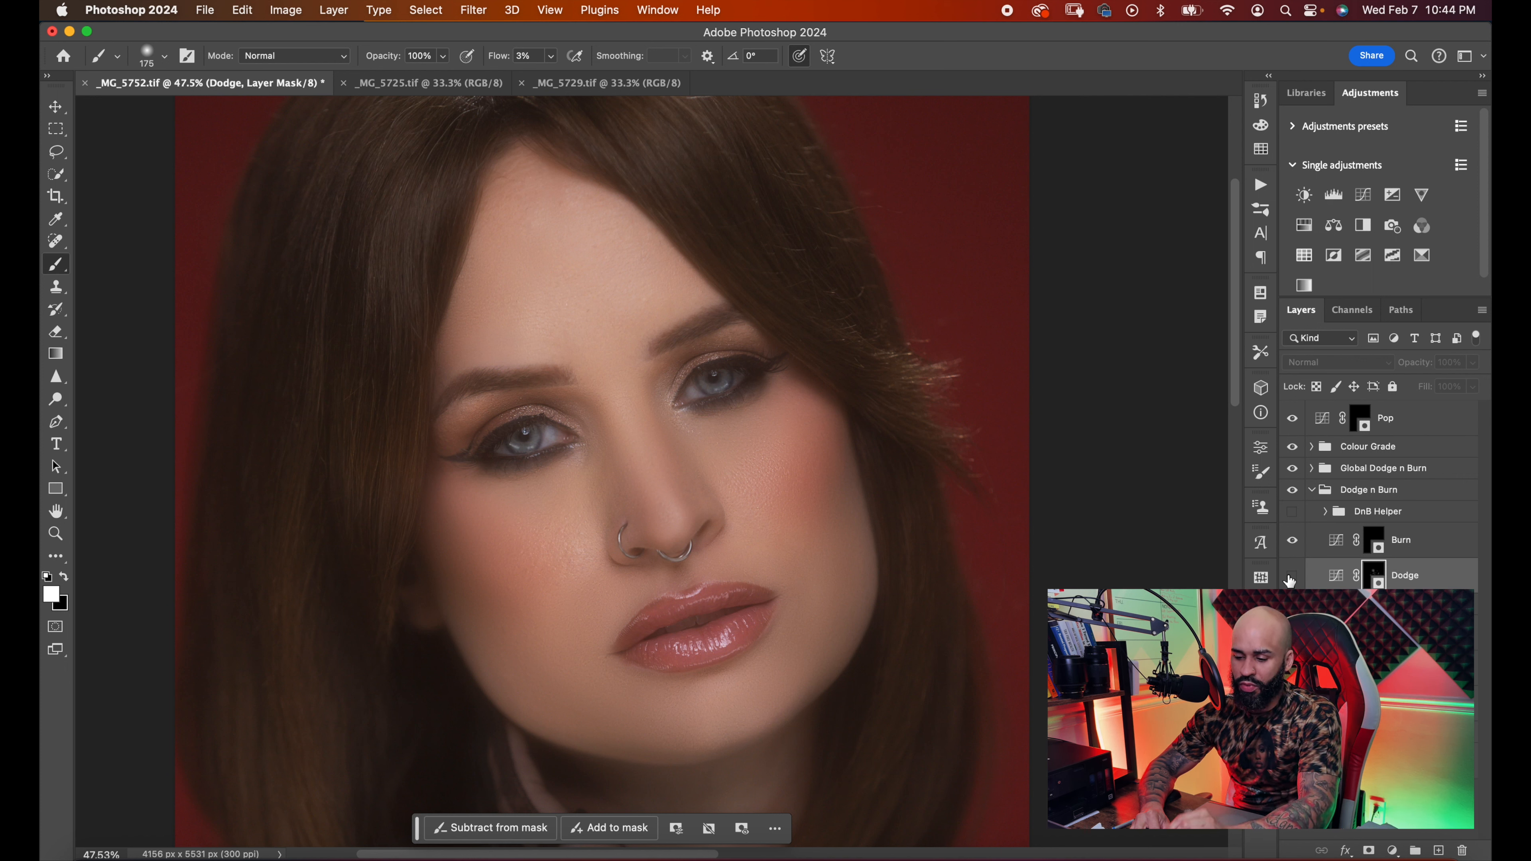
click(1291, 577)
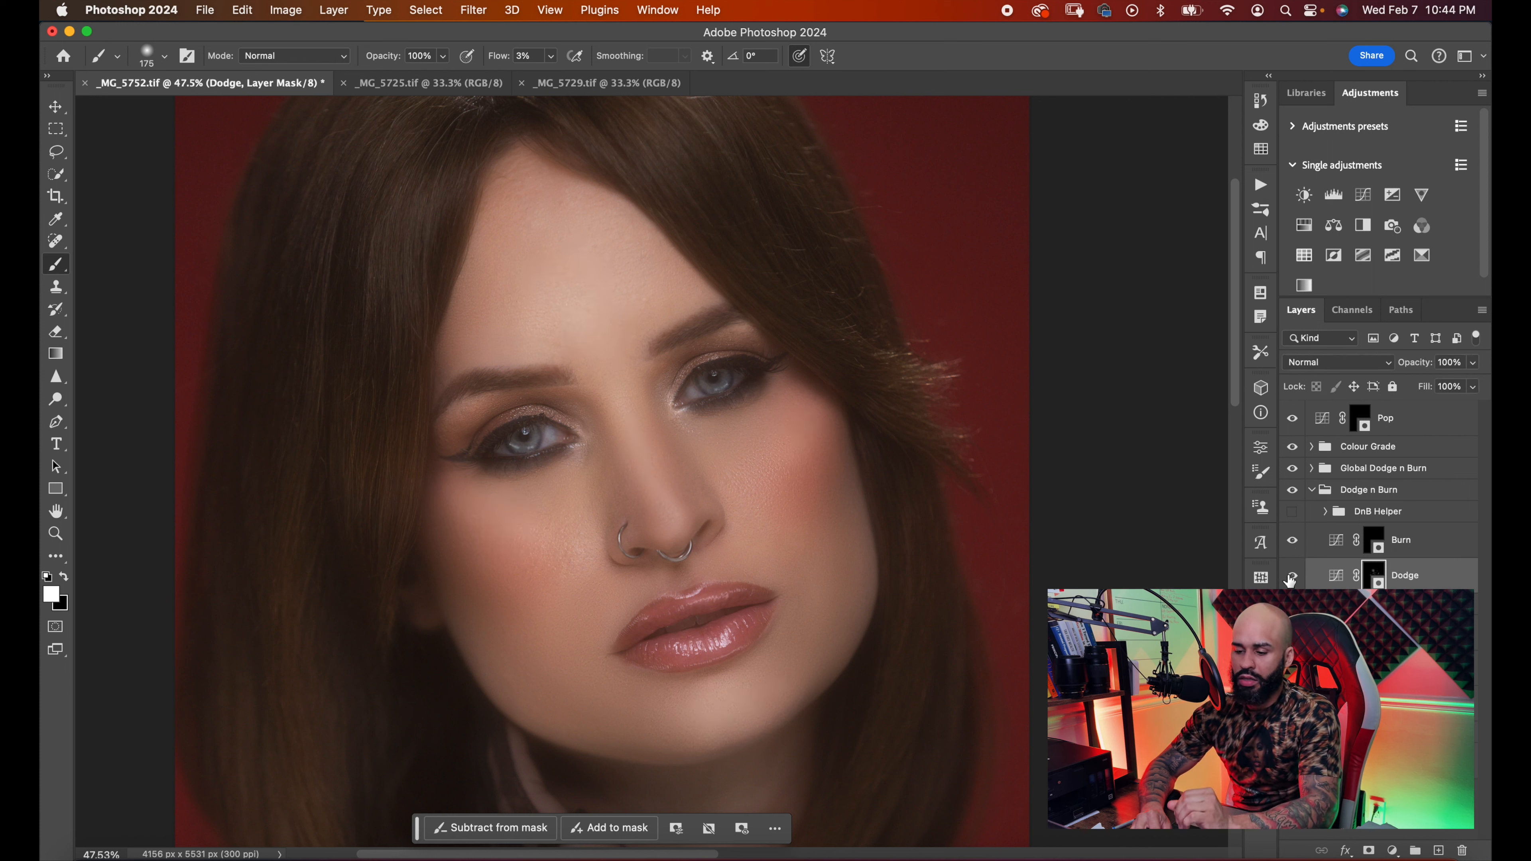
click(1291, 578)
click(1291, 578)
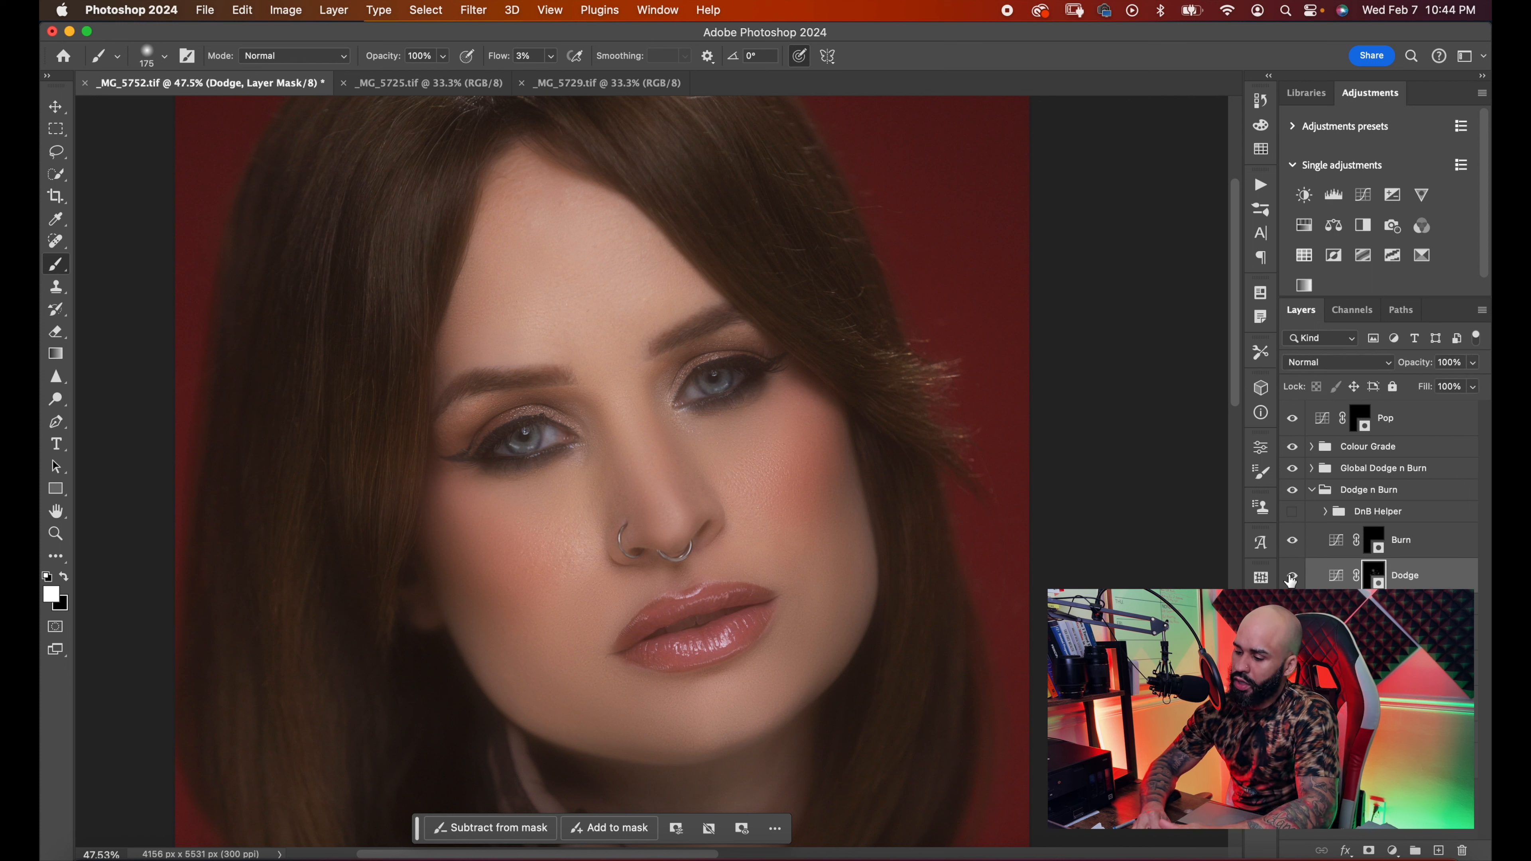
- Target the Burn layer's mask and burn the outer cheeks with a soft brush between 900 px and 800 px
click(1376, 540)
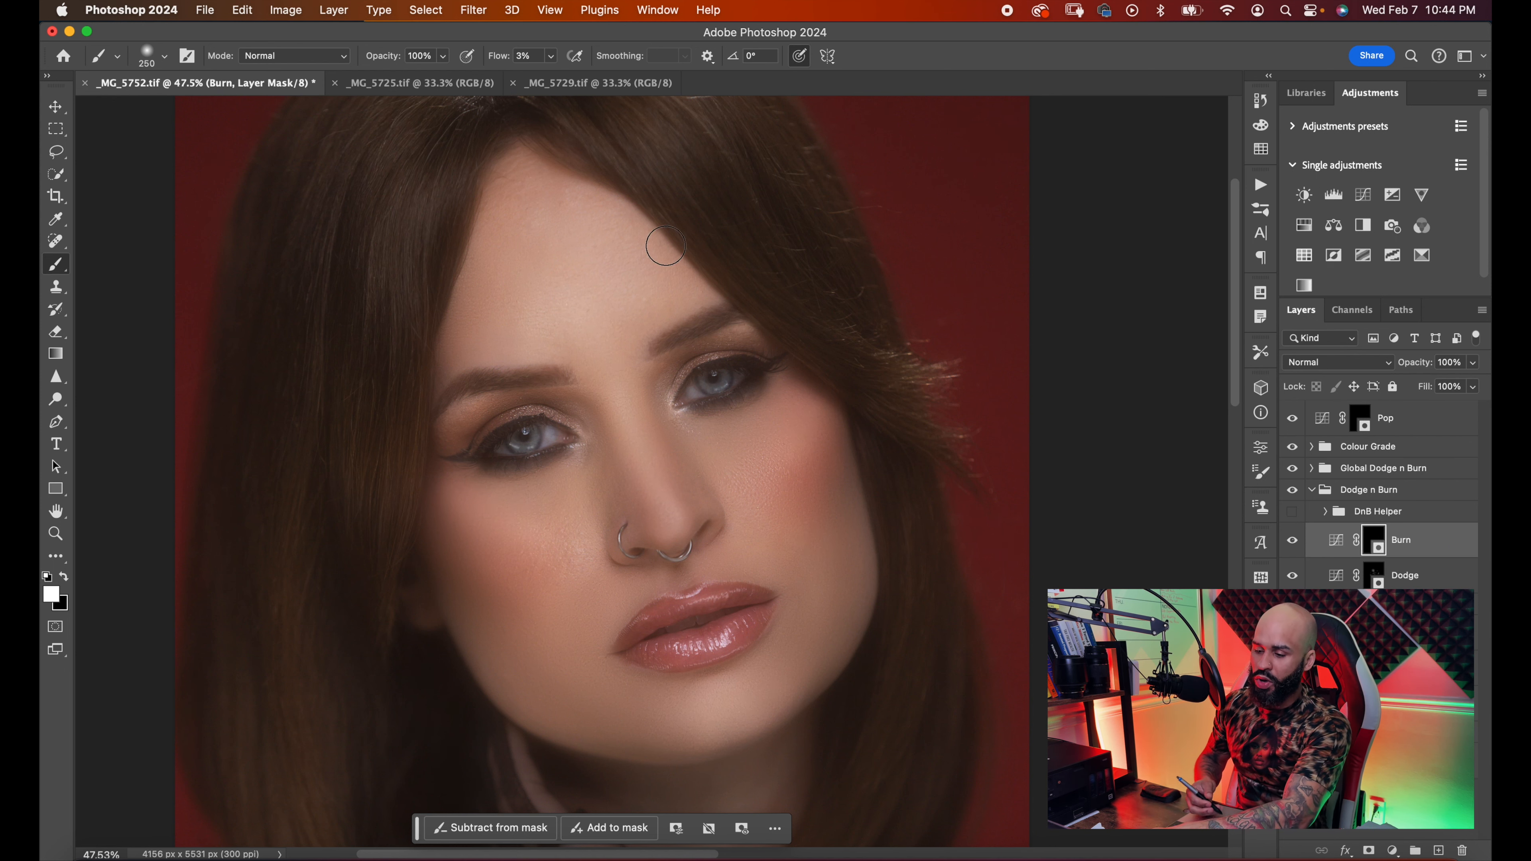
key(bracketright)
key(bracketright)
key(bracketright)
key(bracketright)
scroll(837, 422, down, 4)
scroll(837, 424, up, 6)
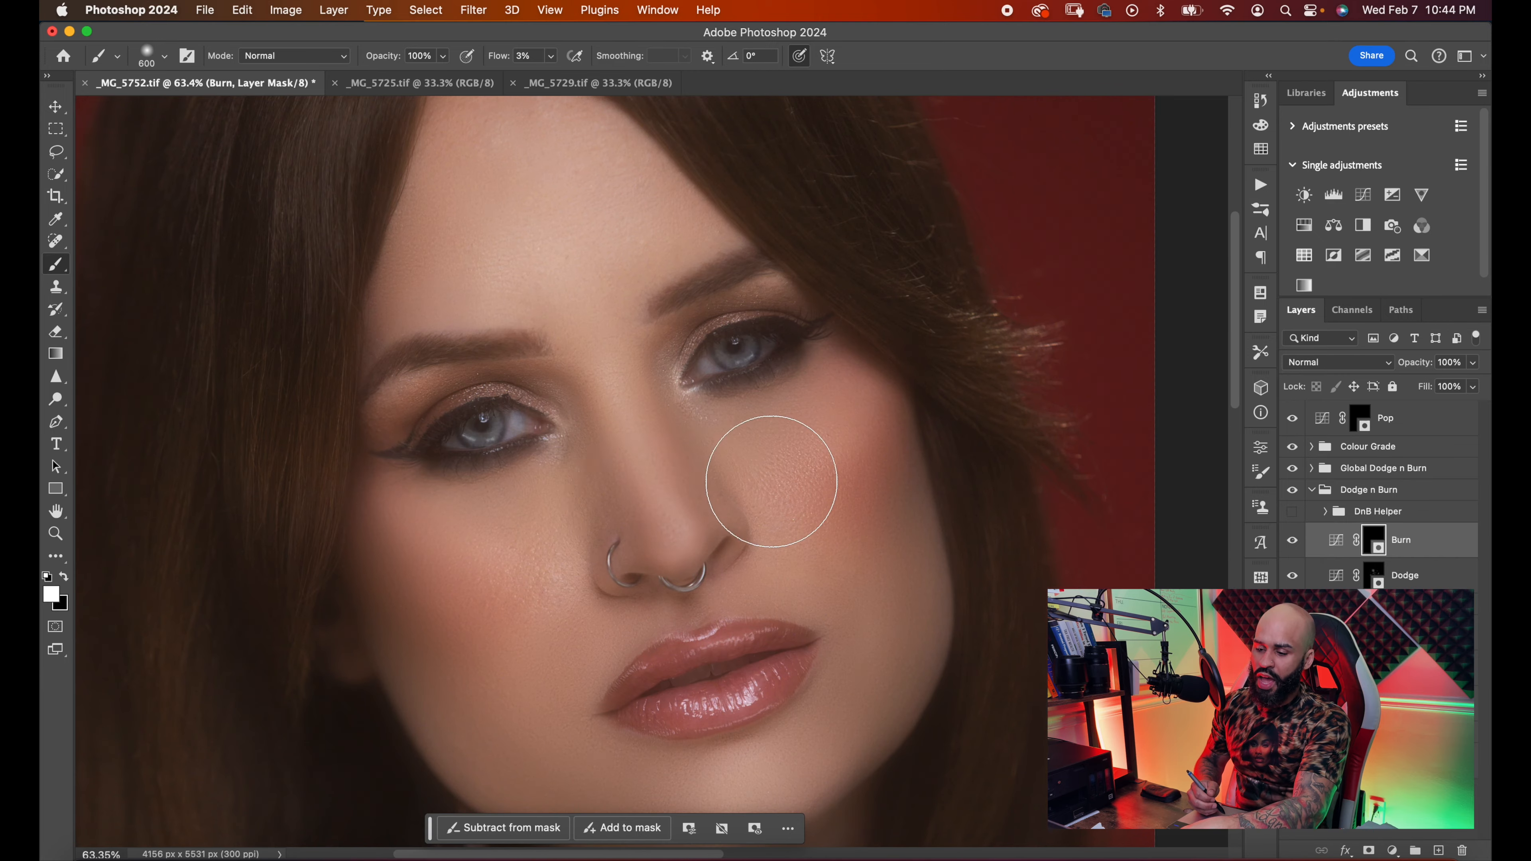
scroll(489, 598, up, 4)
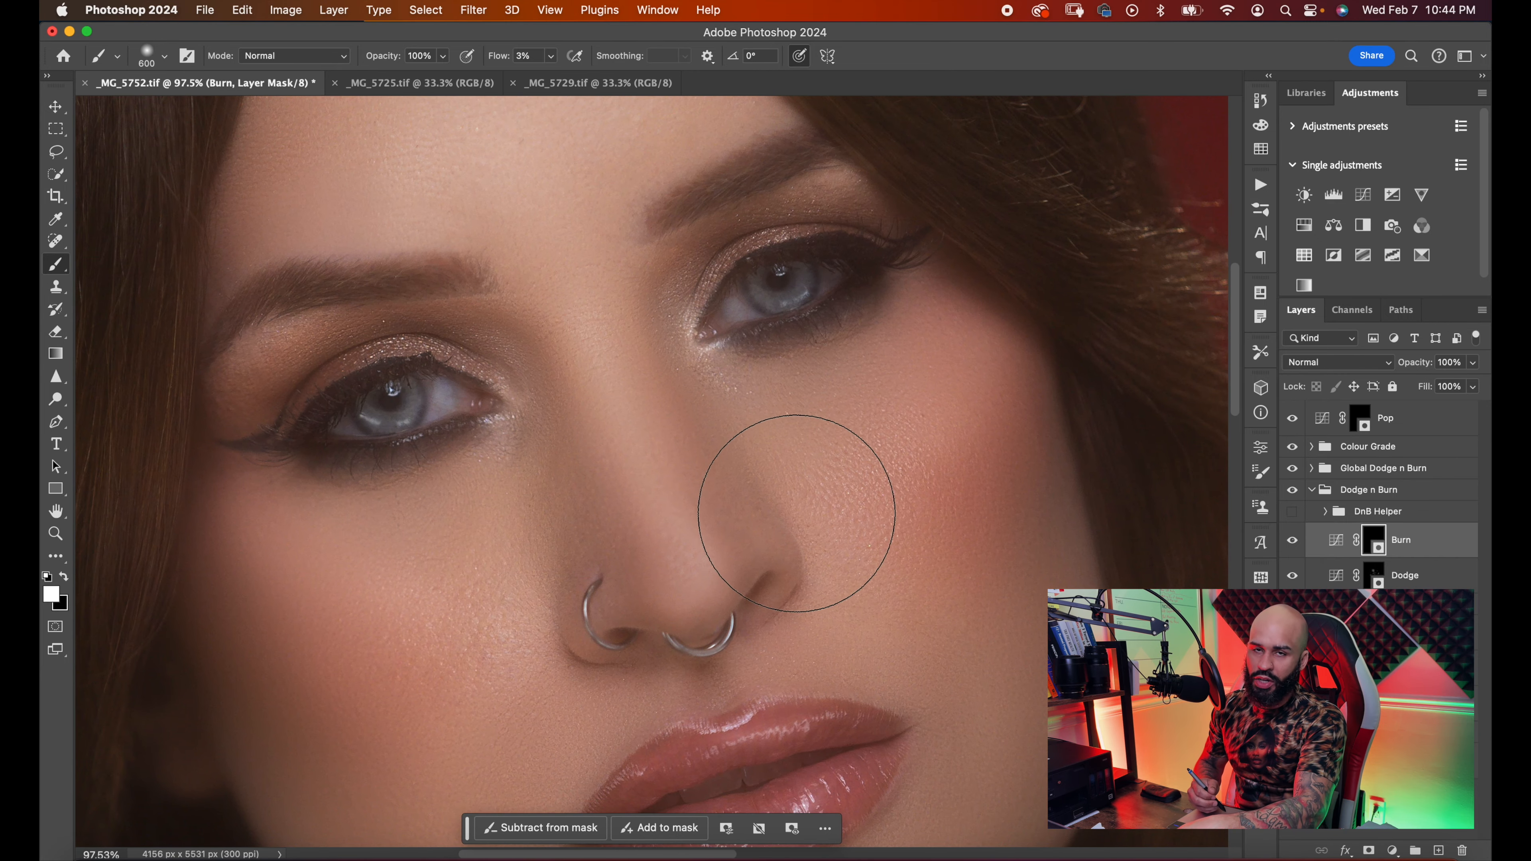
scroll(796, 513, down, 5)
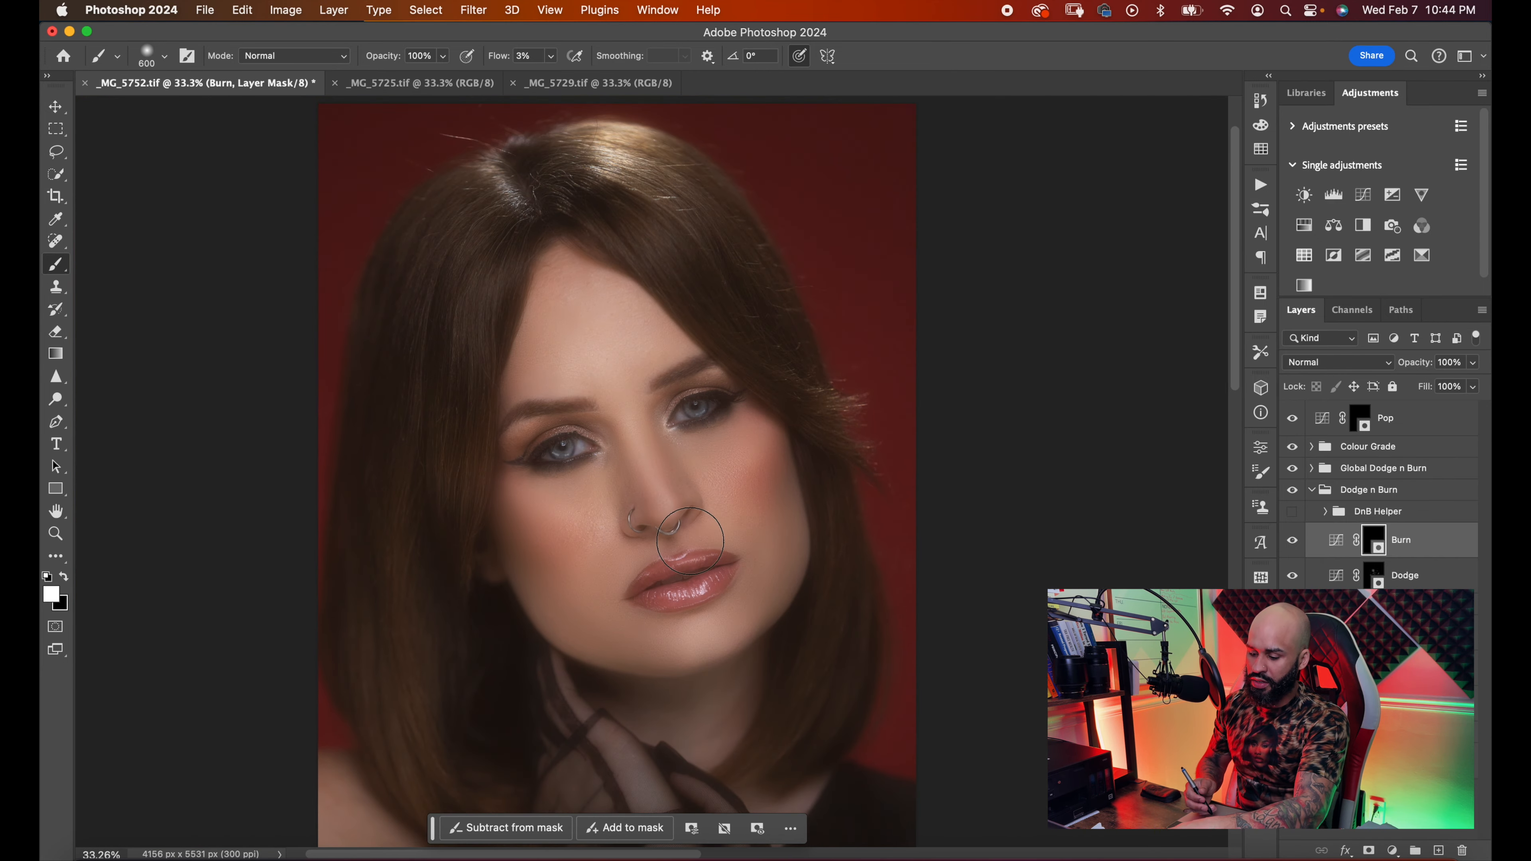
key(bracketright)
key(bracketright)
key(bracketright)
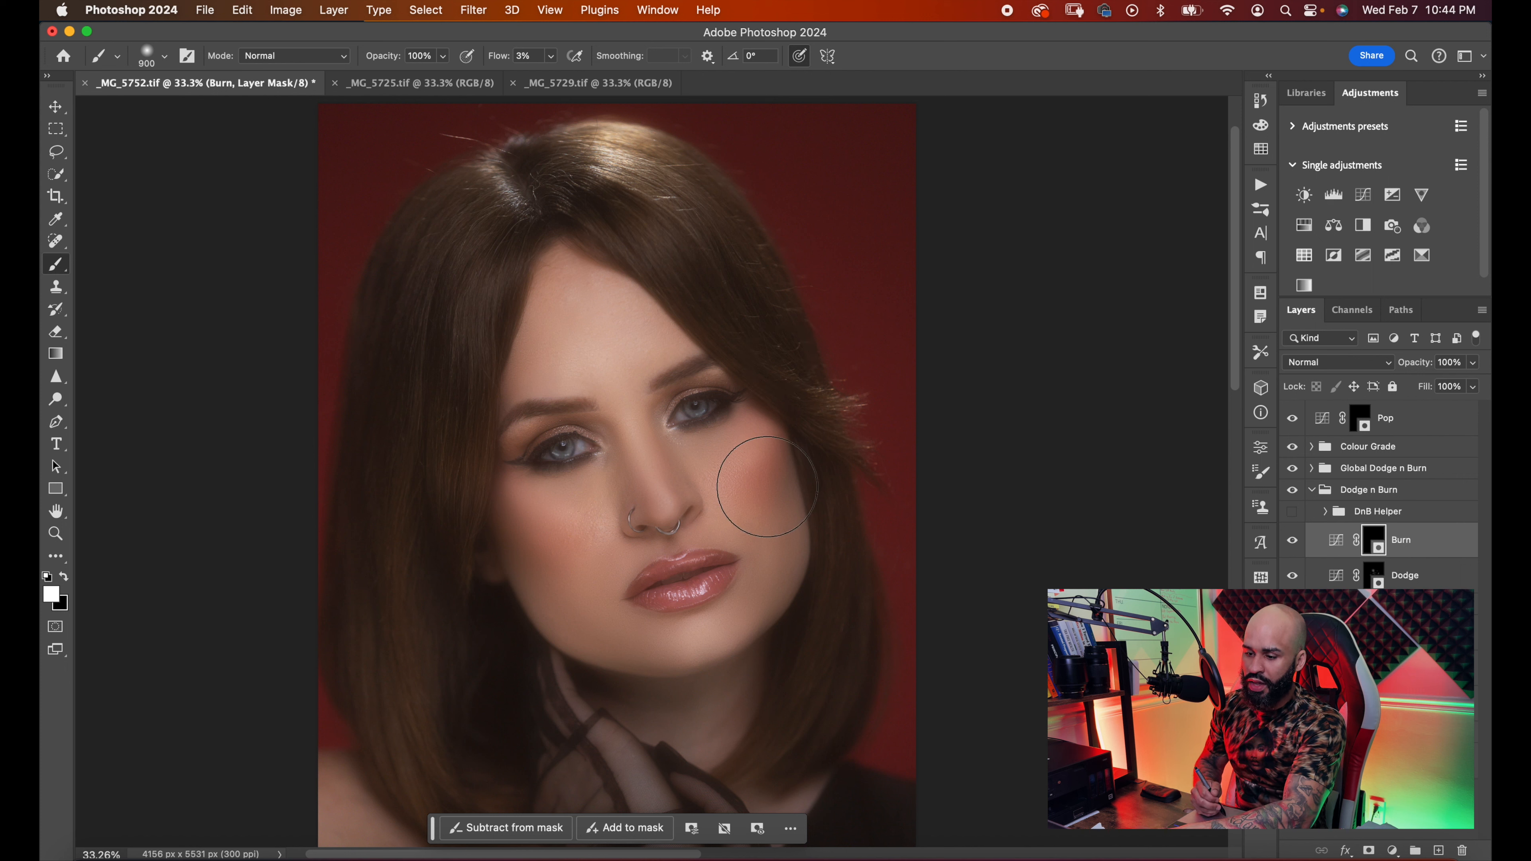
key(bracketleft)
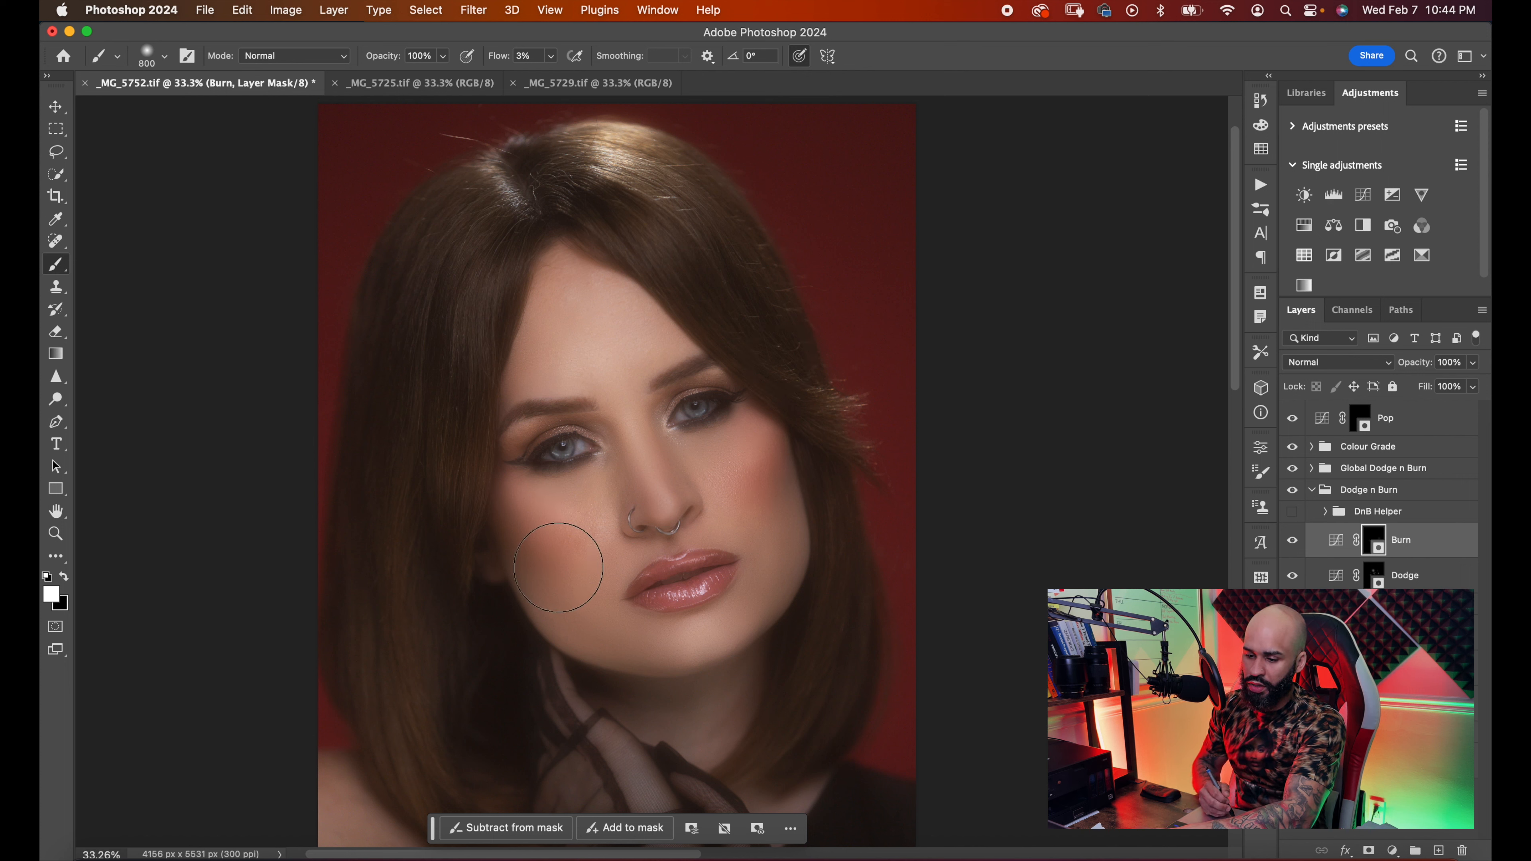
- Burn along the side of the nose with the brush reduced to about 250 px
key(bracketleft)
key(bracketleft)
key(bracketleft)
key(bracketleft)
key(bracketleft)
key(bracketleft)
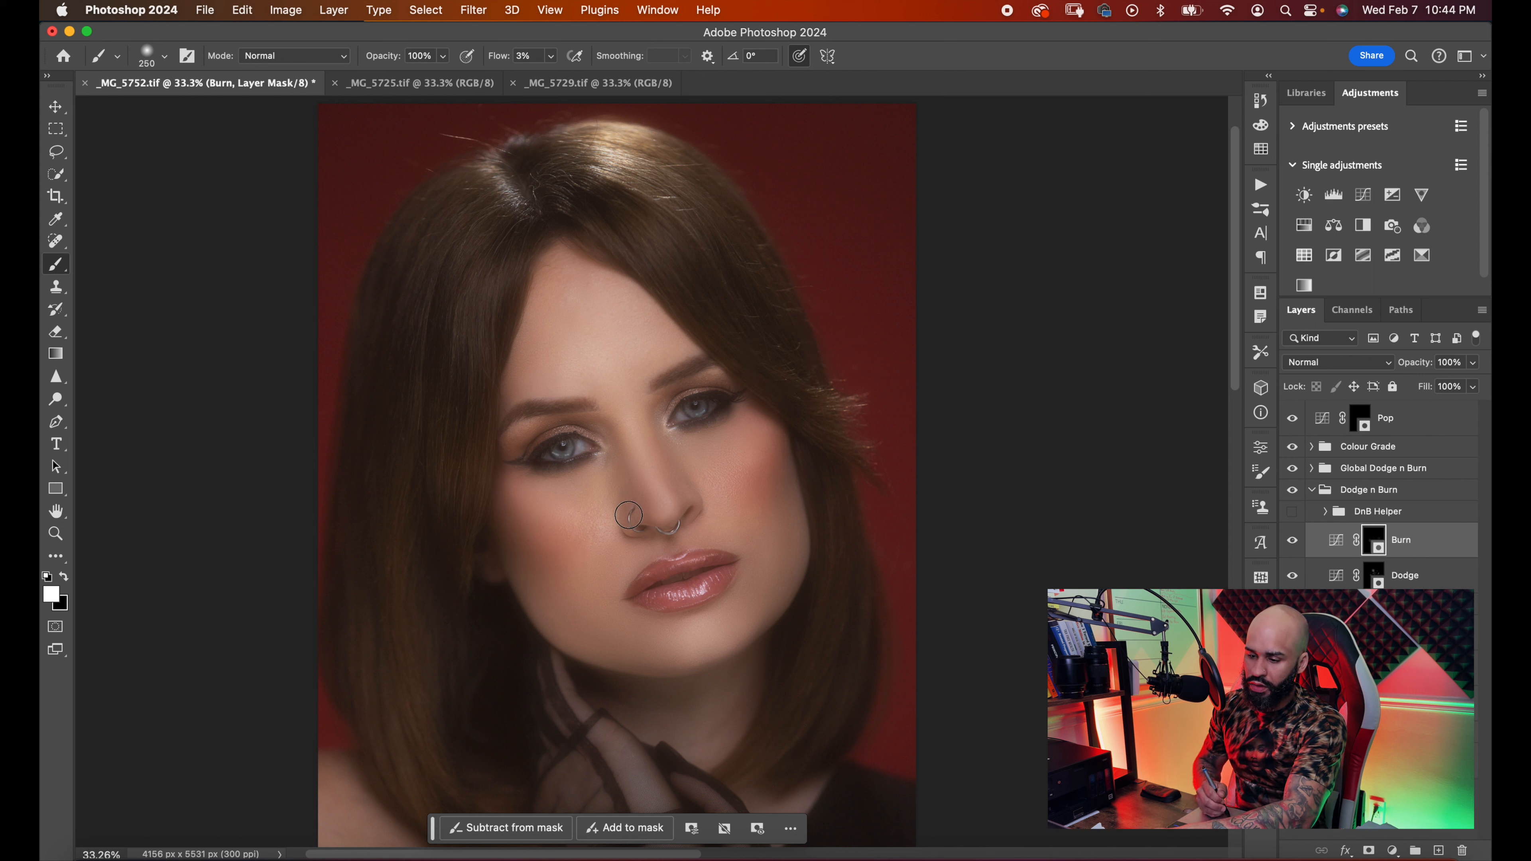
key(bracketleft)
- Burn the upper forehead along the hairline with the brush enlarged to 800 px
key(bracketright)
key(bracketright)
key(bracketright)
key(bracketright)
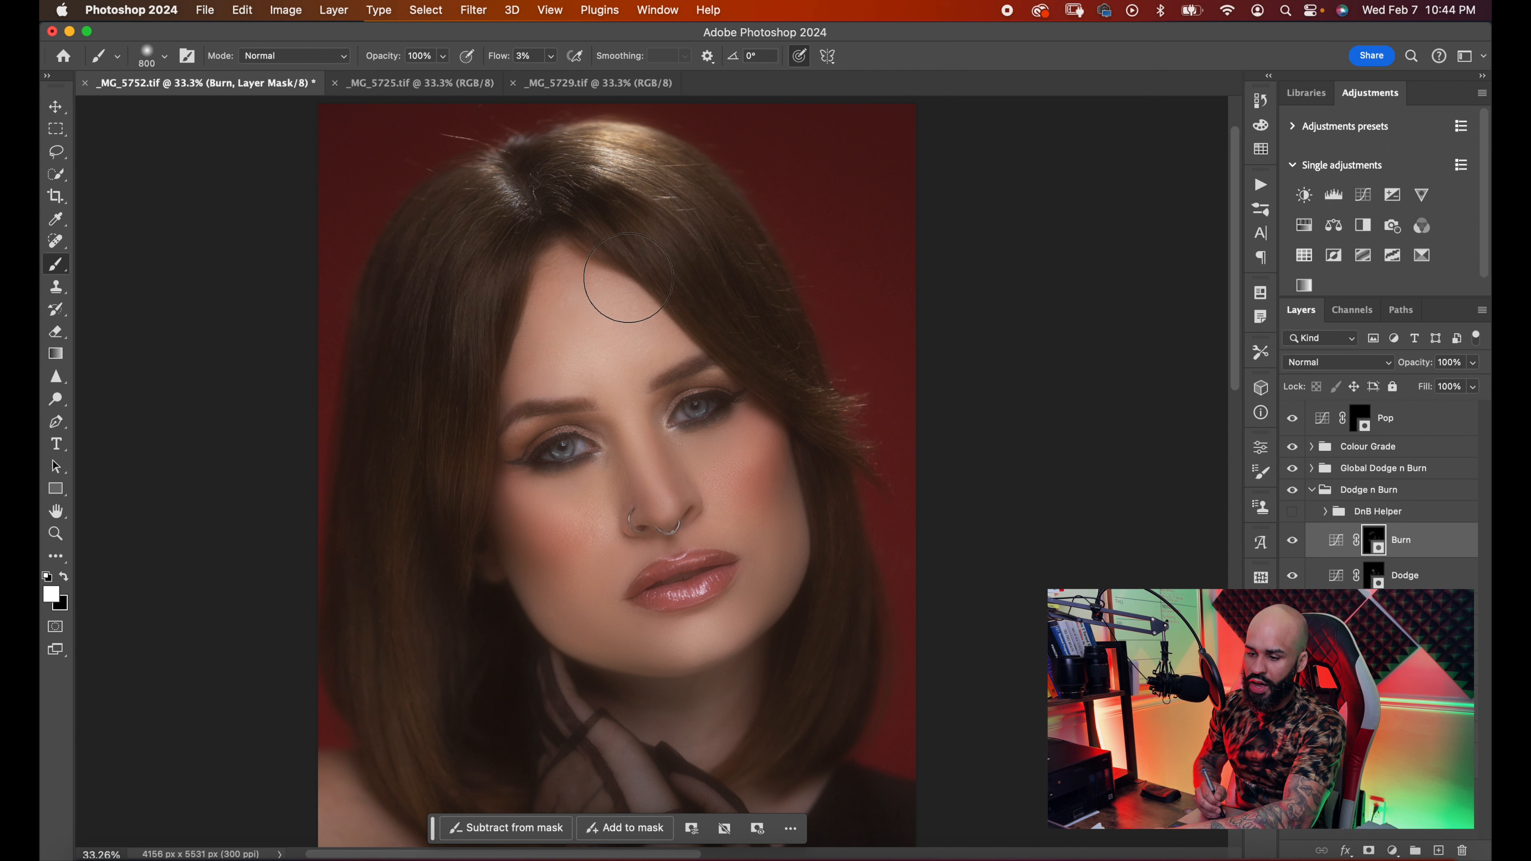
key(bracketright)
key(bracketright)
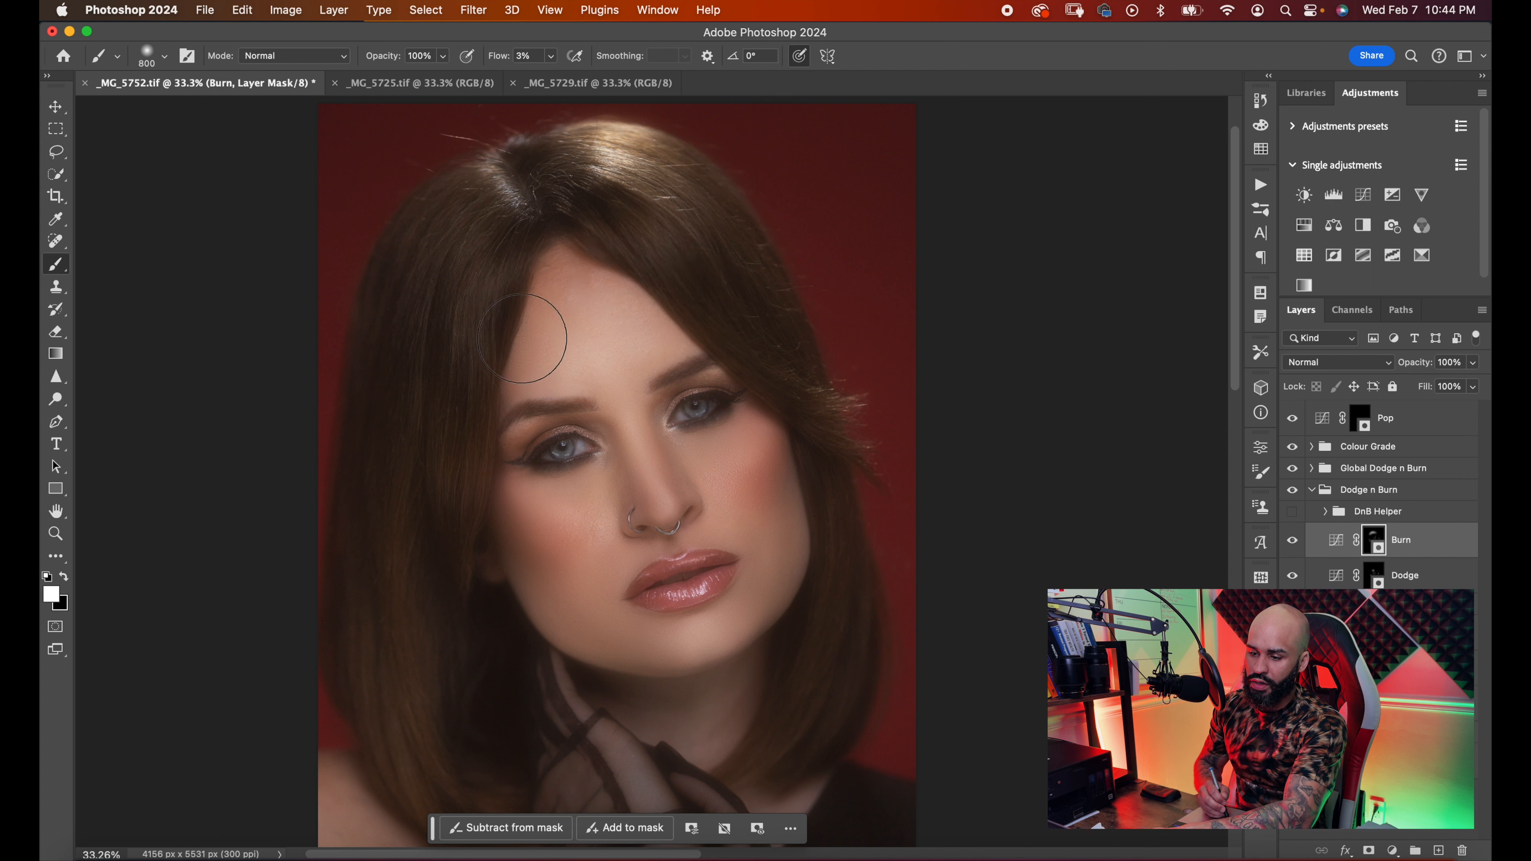
- Burn the outer edge of the cheek and jaw with the brush reduced to 500 px
key(bracketleft)
key(bracketleft)
key(bracketleft)
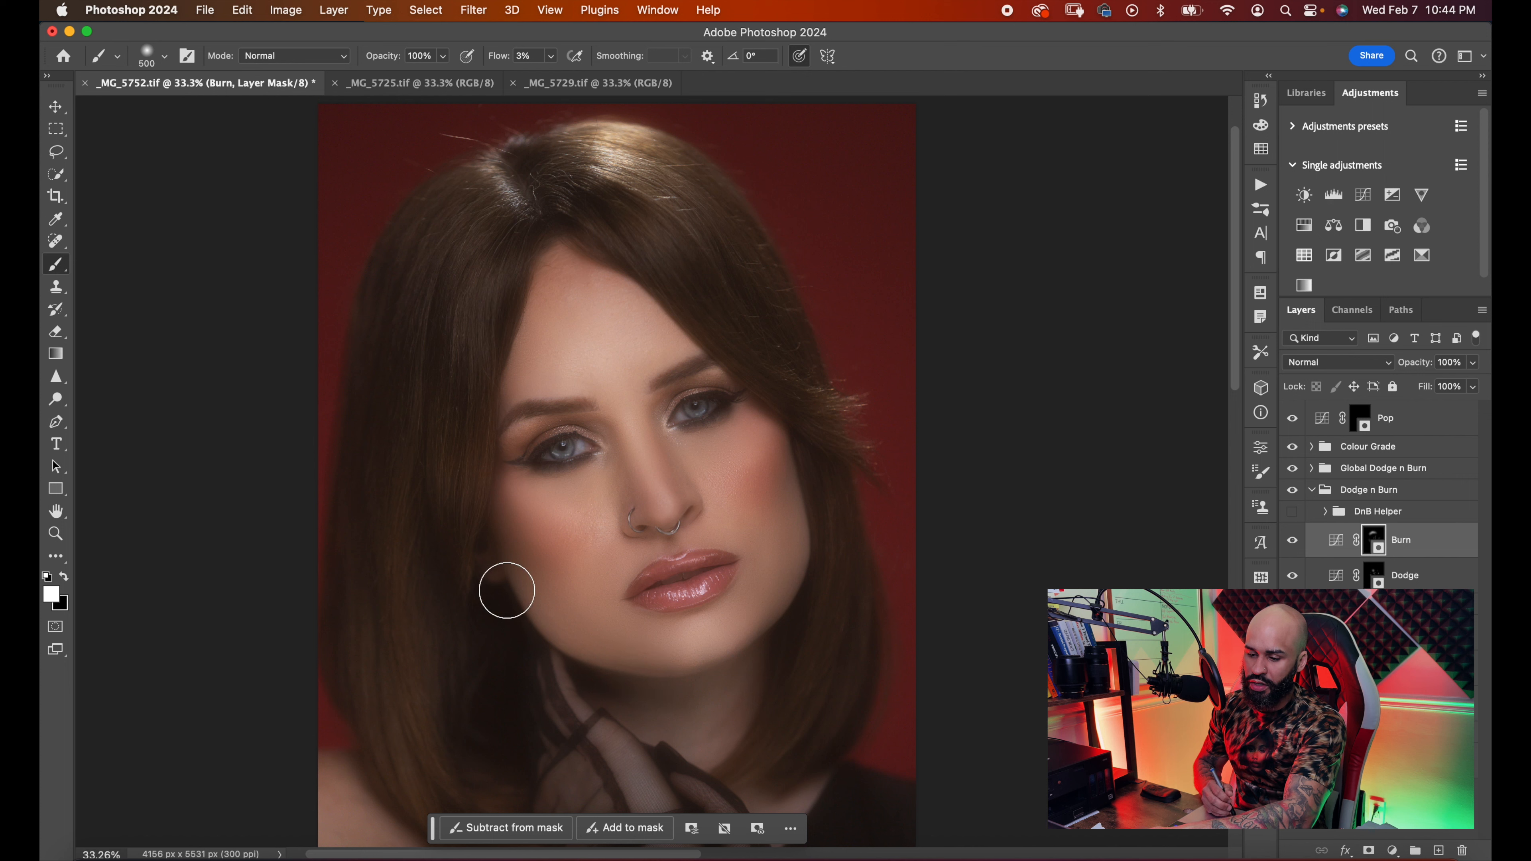
- Burn the lips on the Burn mask, adjusting the brush between 80 px and 125 px
key(bracketleft)
key(bracketleft)
key(bracketleft)
key(bracketleft)
key(bracketleft)
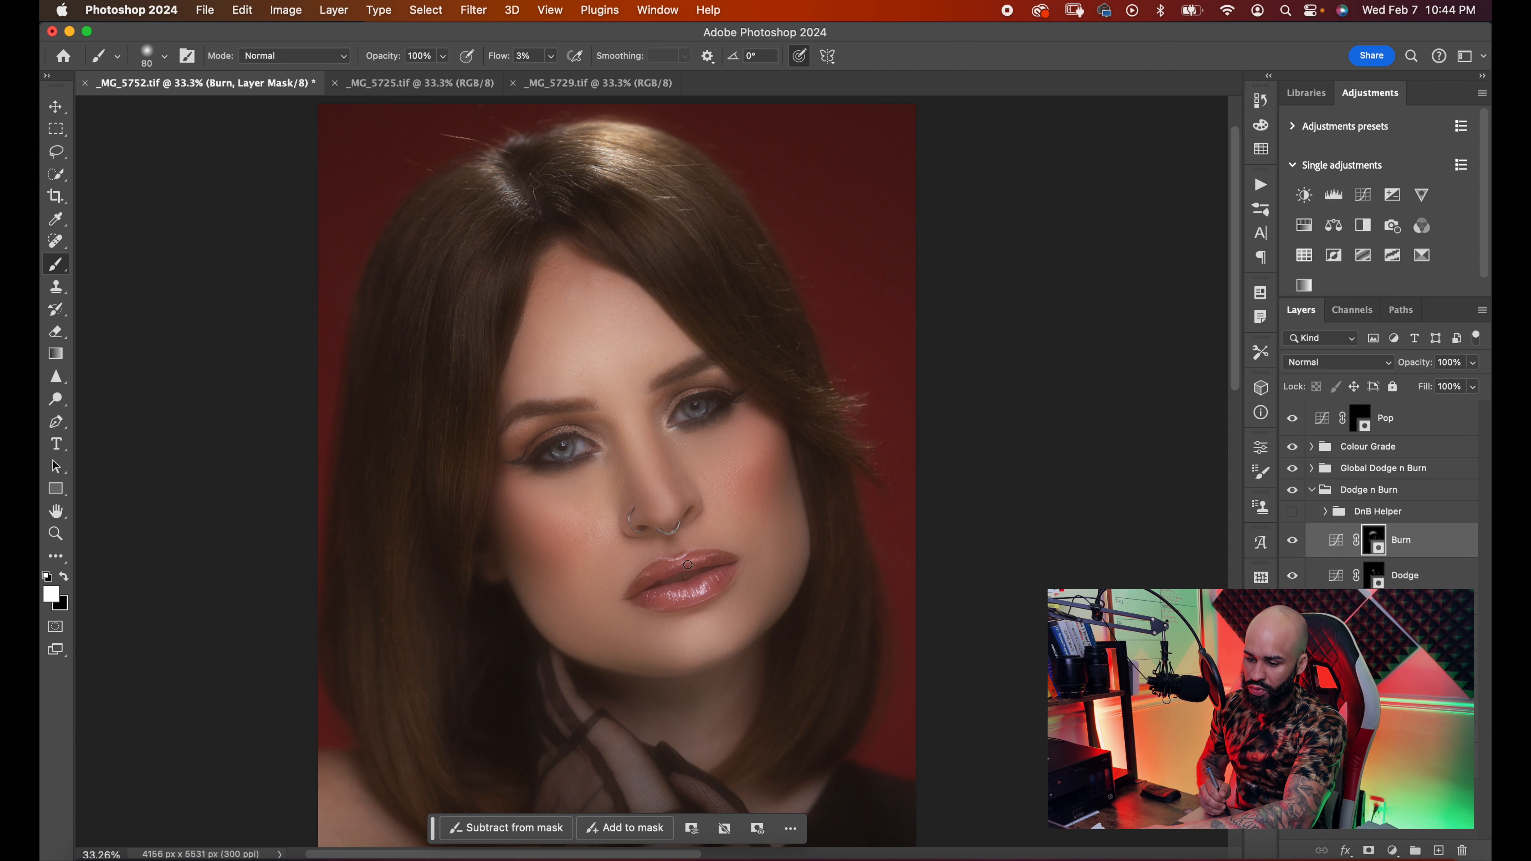
key(bracketright)
key(bracketright)
key(bracketright)
key(bracketright)
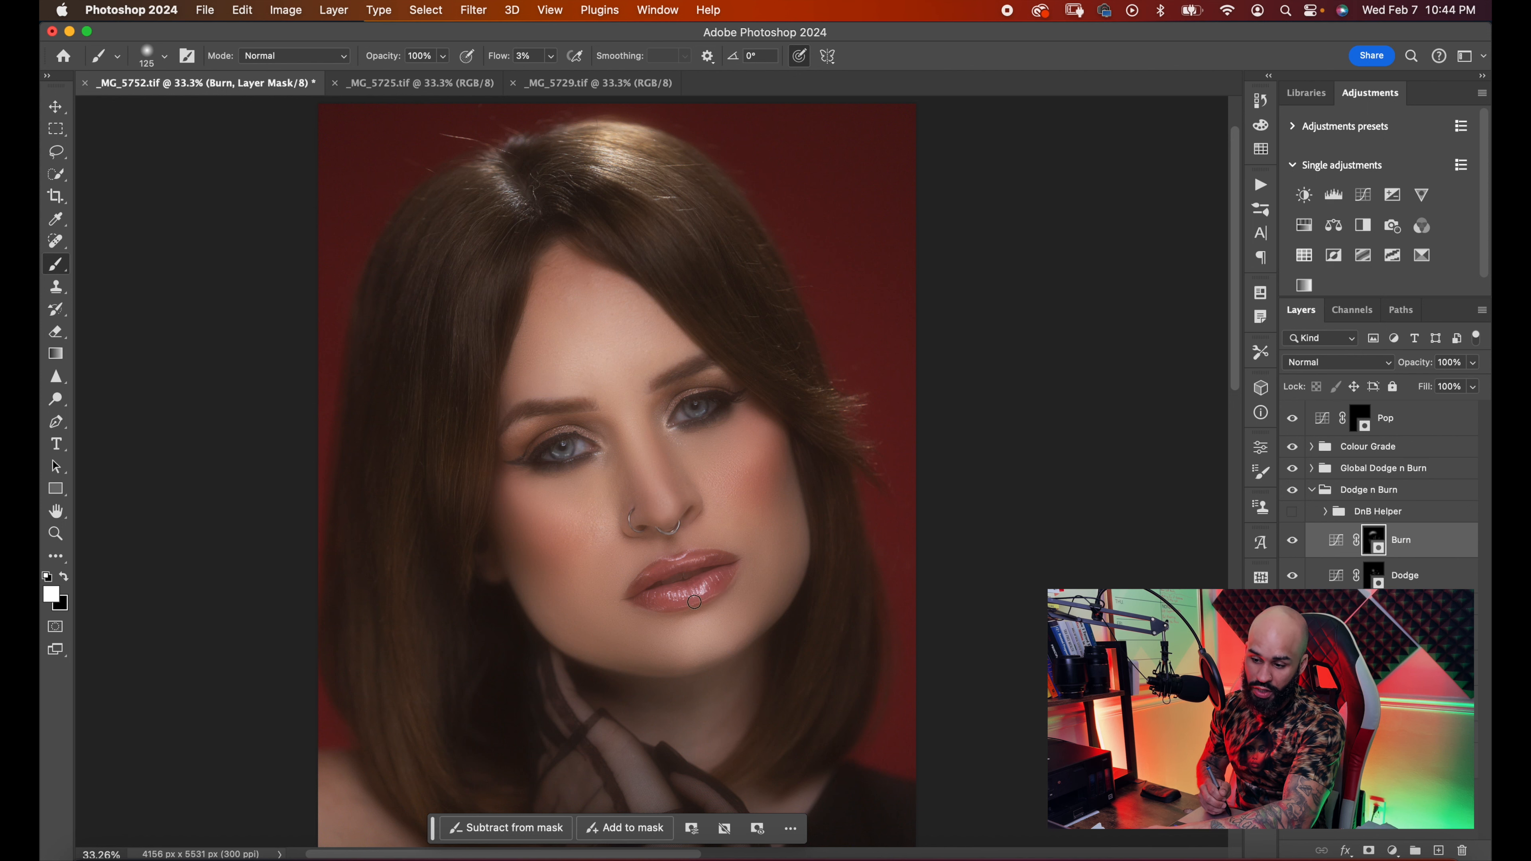
drag(694, 604, 690, 614)
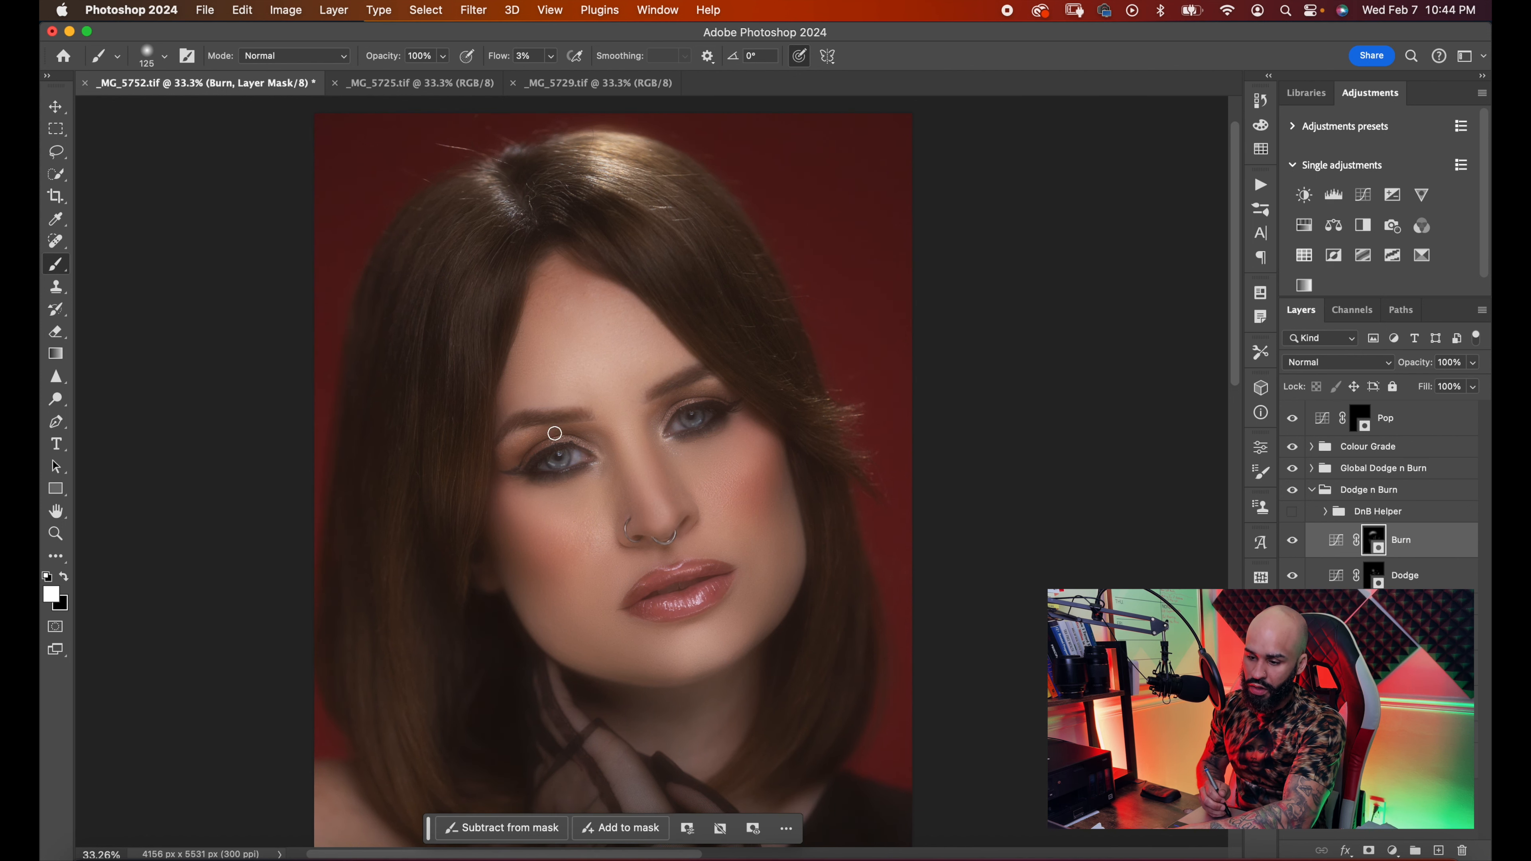
- Burn the eyelid and outer eye corner with the brush at up to 200 px
key(bracketright)
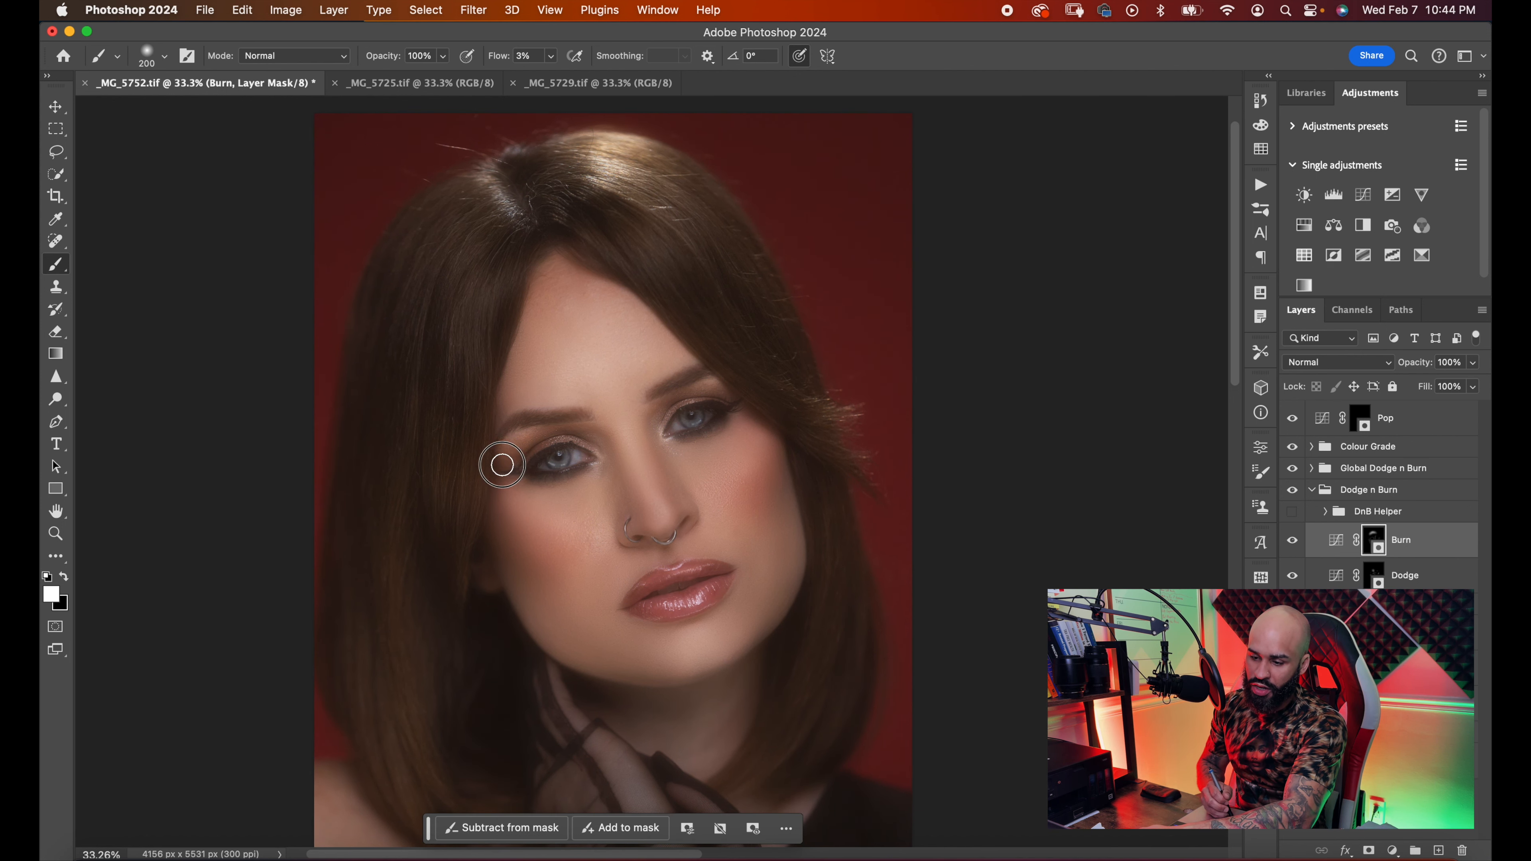
key(bracketleft)
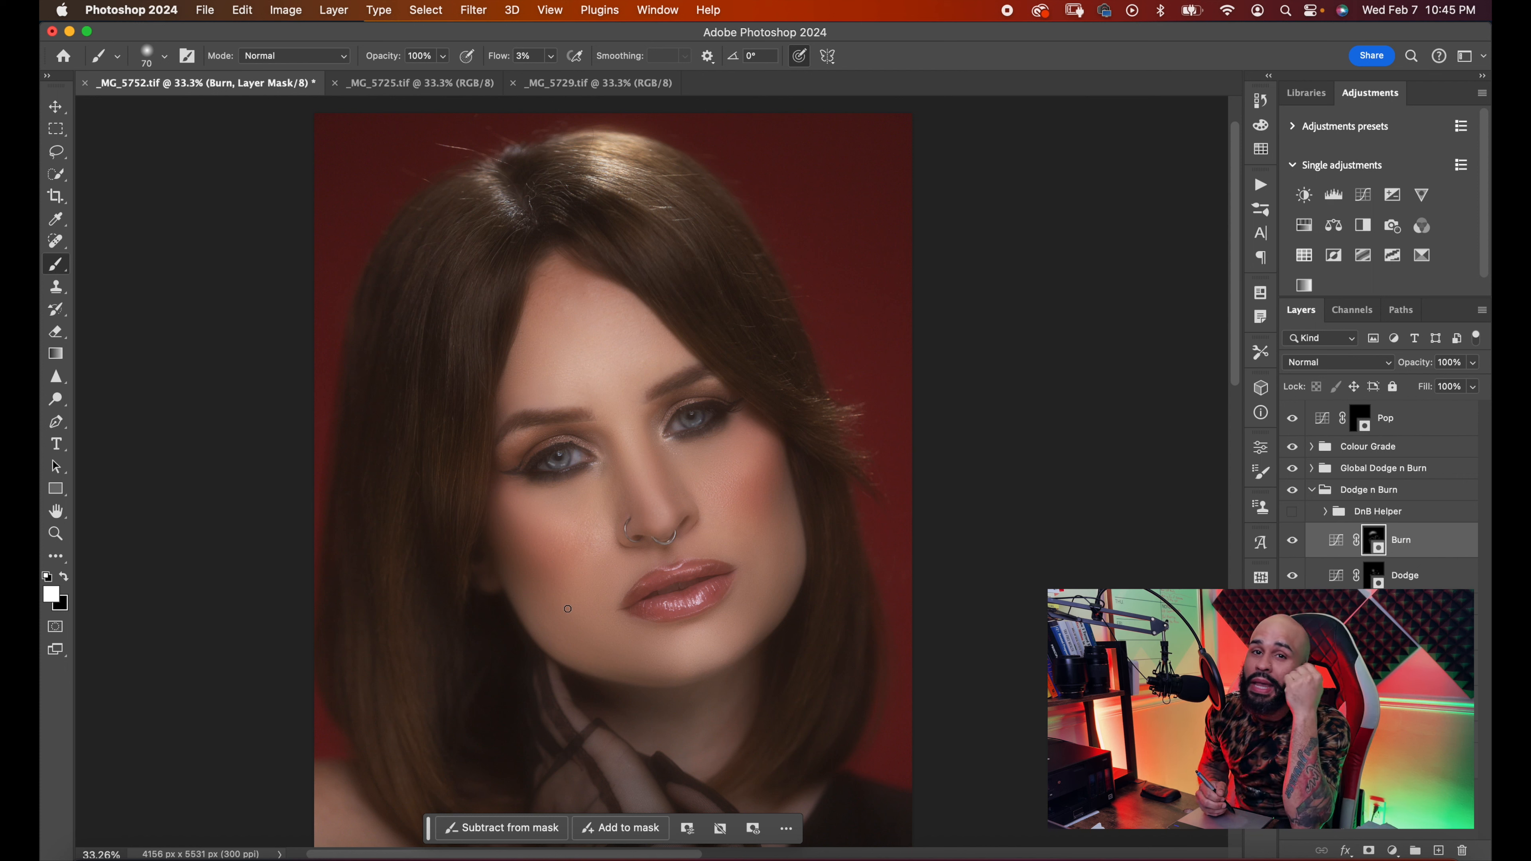
key(bracketright)
key(bracketright)
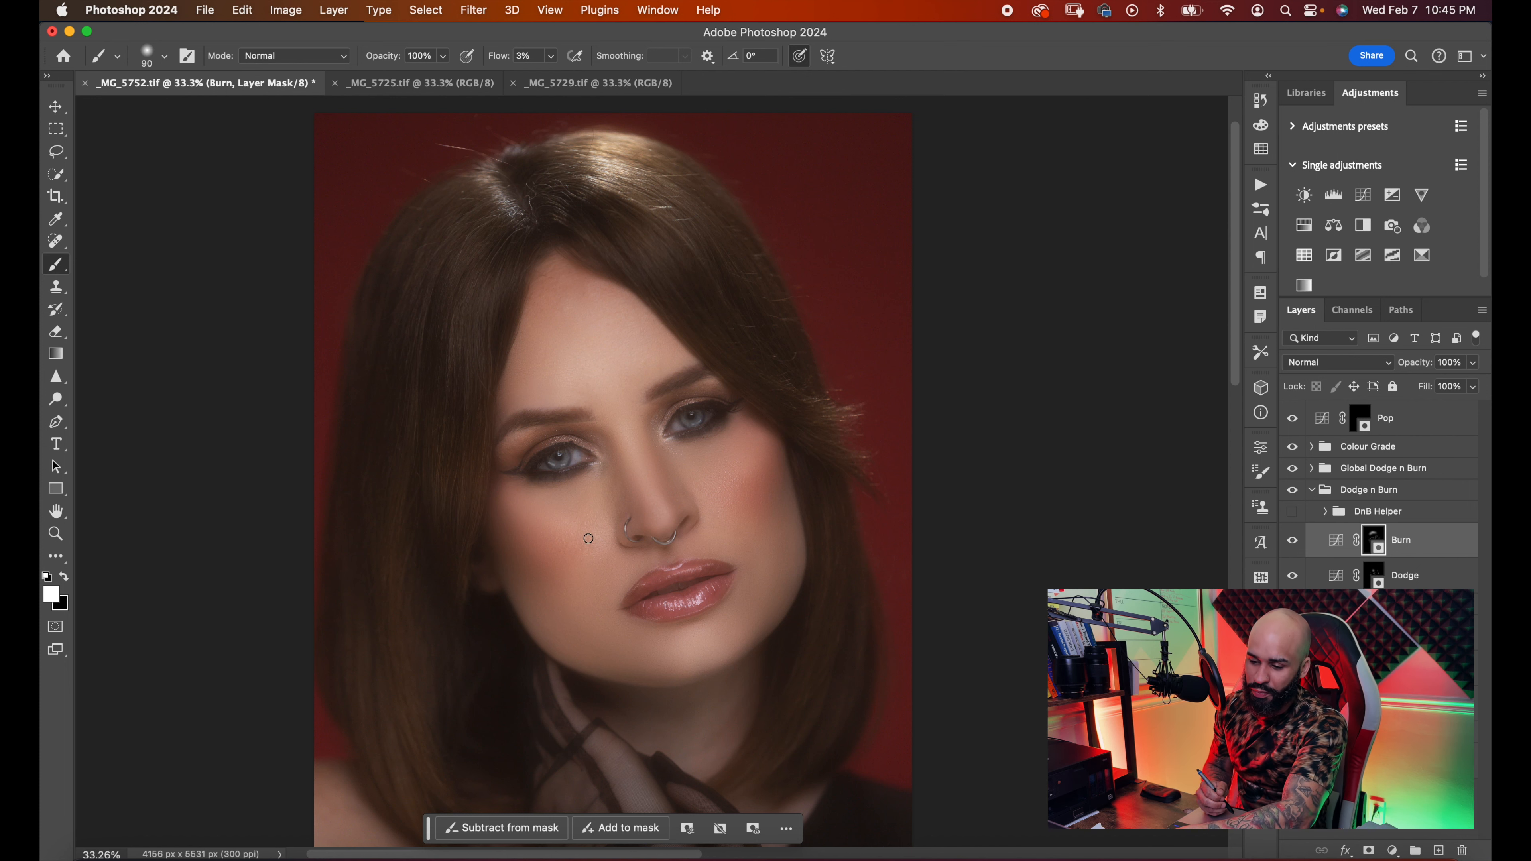
drag(616, 502, 612, 518)
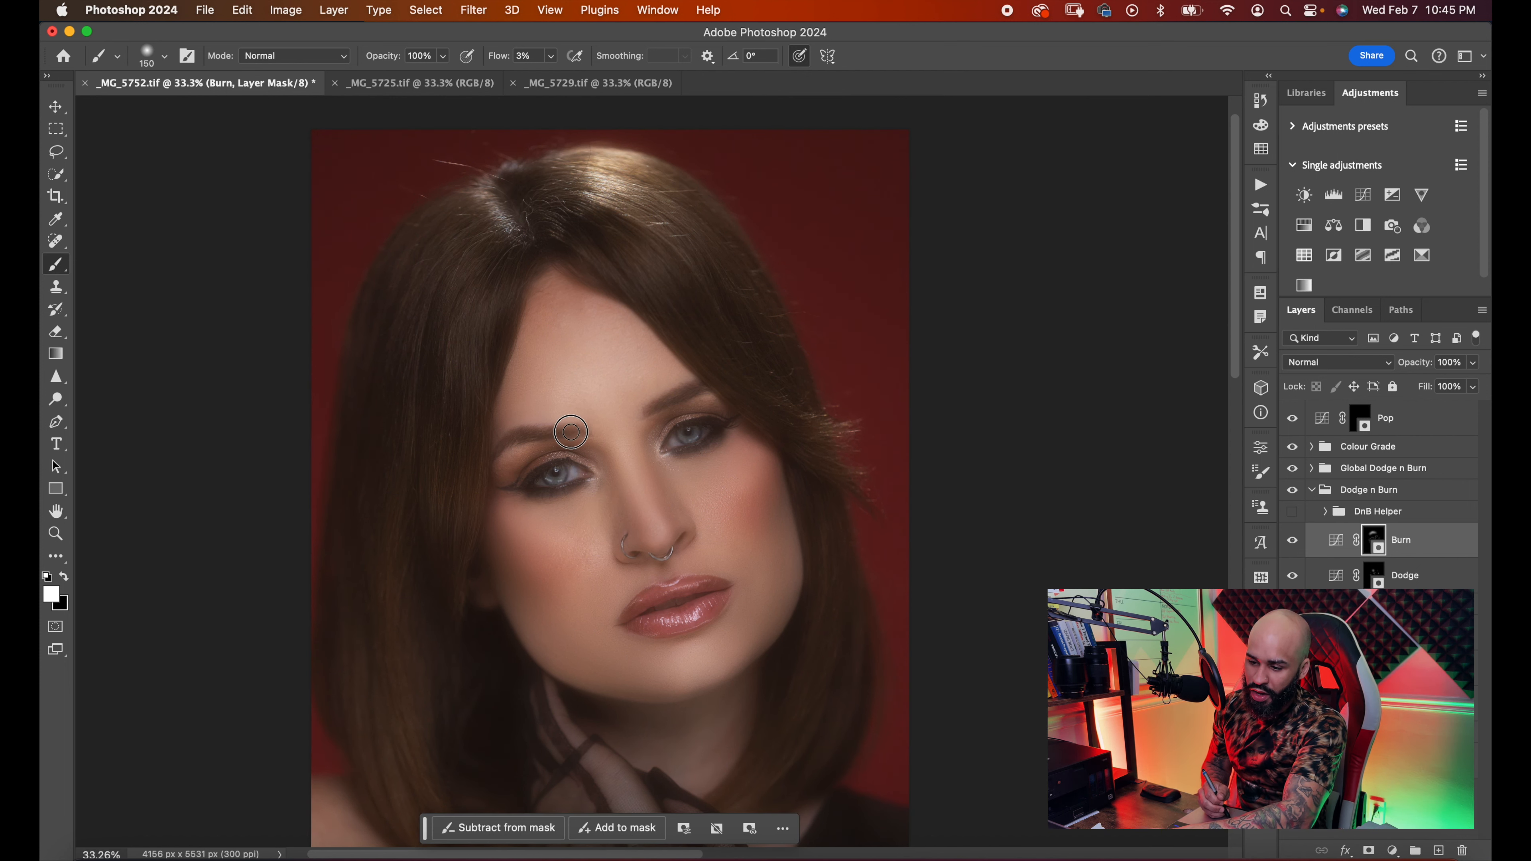
- Burn along both eyebrows with the brush reduced to 90 px
key(bracketleft)
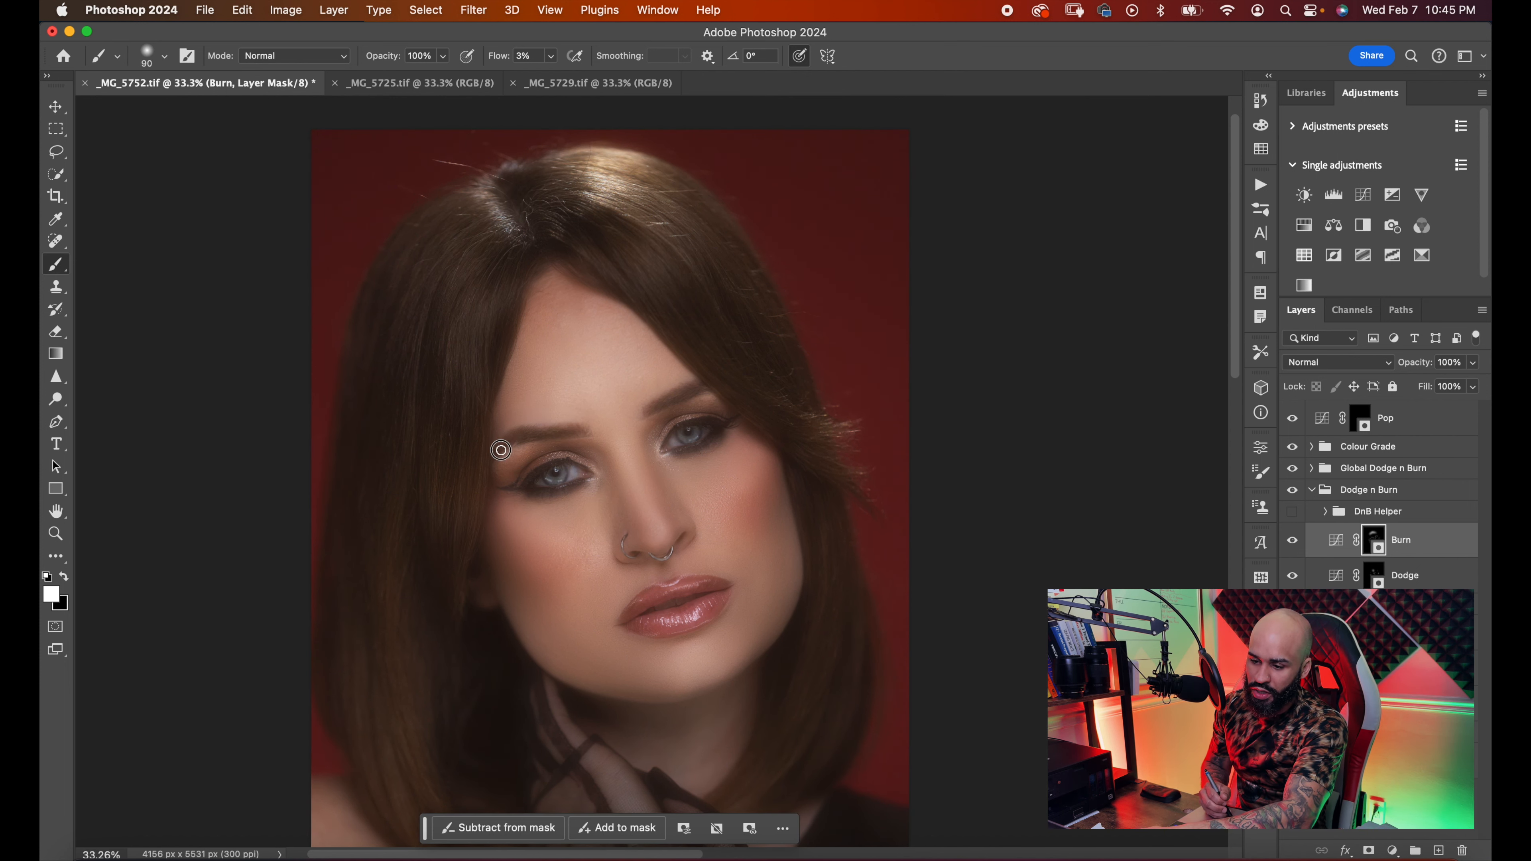
drag(519, 436, 574, 427)
drag(683, 395, 697, 388)
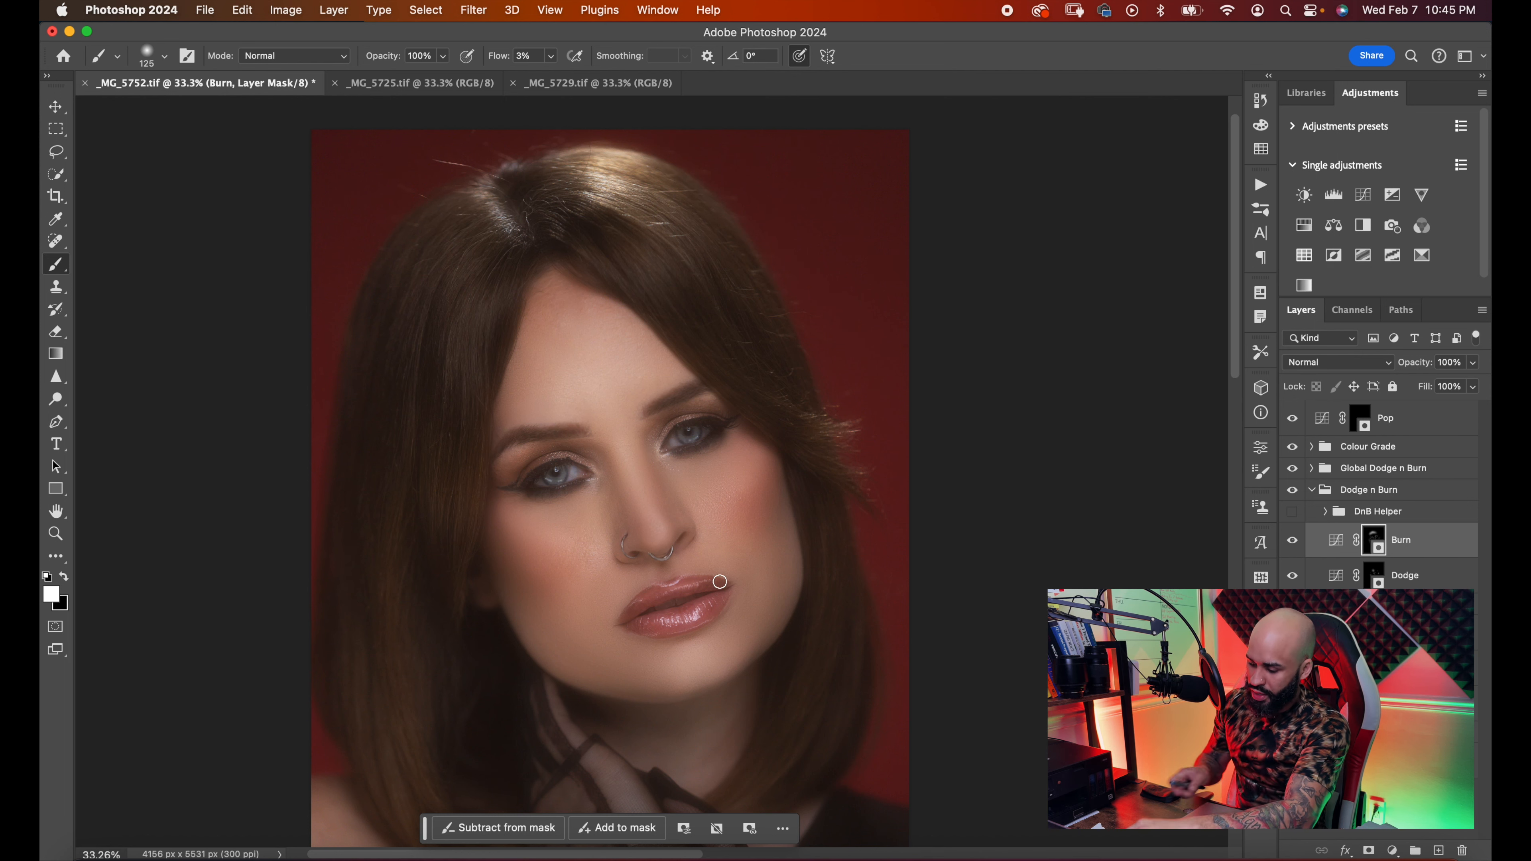
- Compare the portrait with the Dodge n Burn group hidden and shown, at several zoom levels
scroll(654, 448, down, 5)
scroll(719, 582, right, 1)
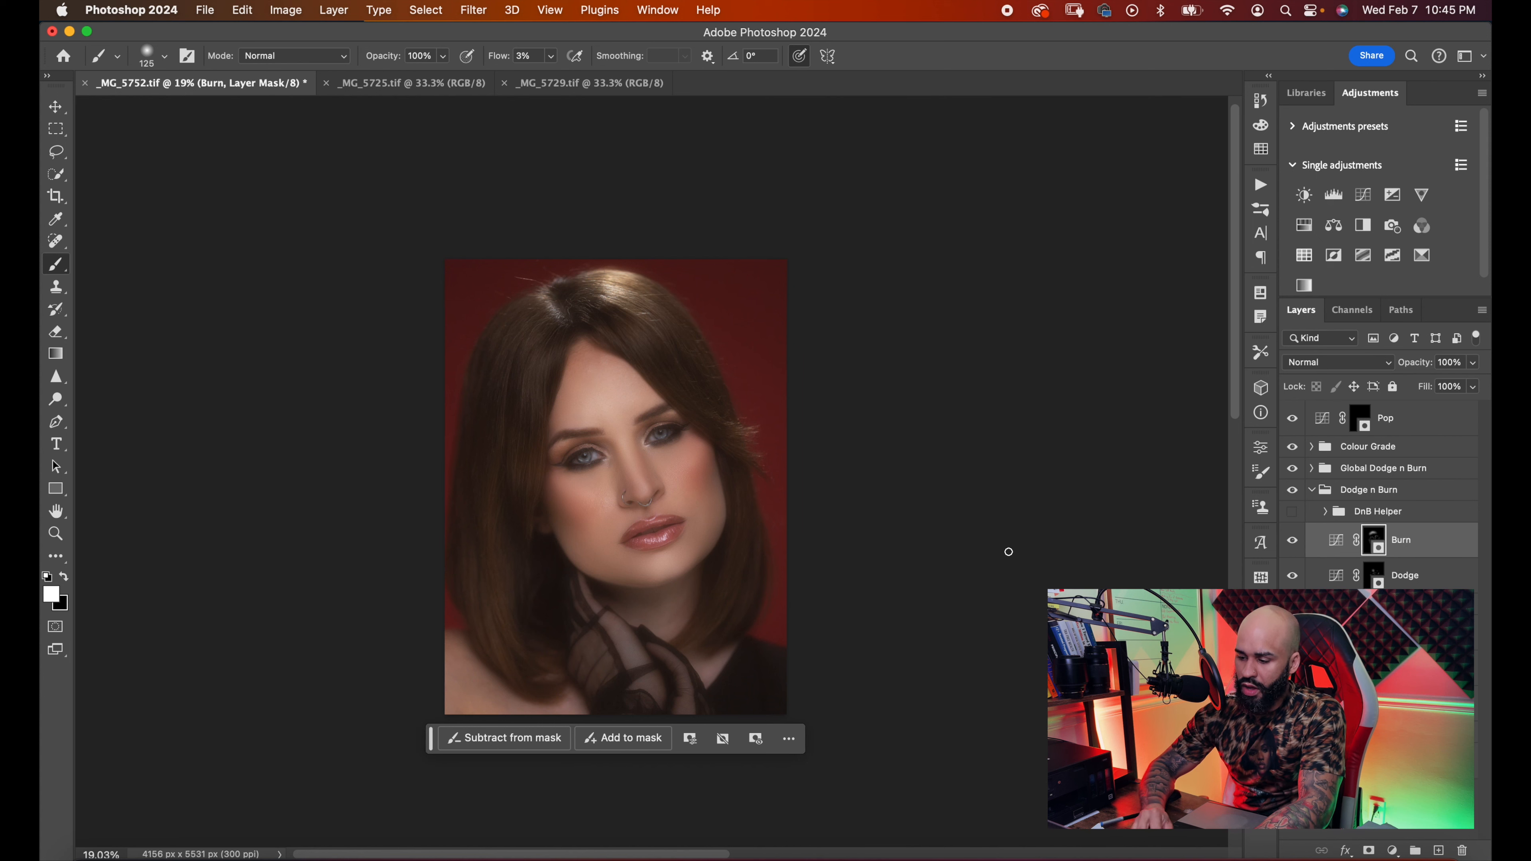
click(1293, 490)
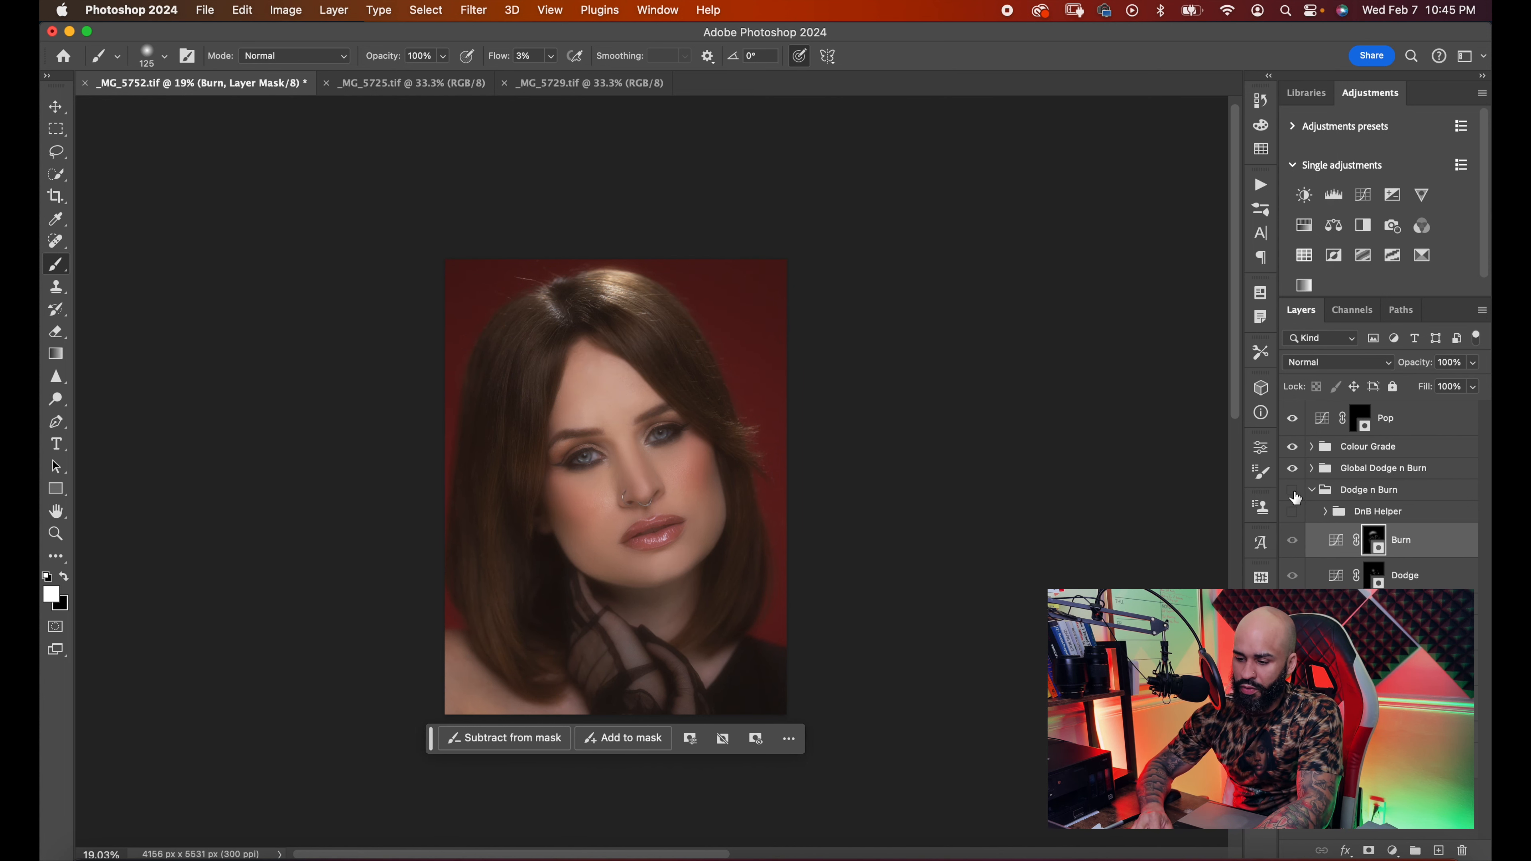
click(1293, 490)
scroll(994, 567, up, 4)
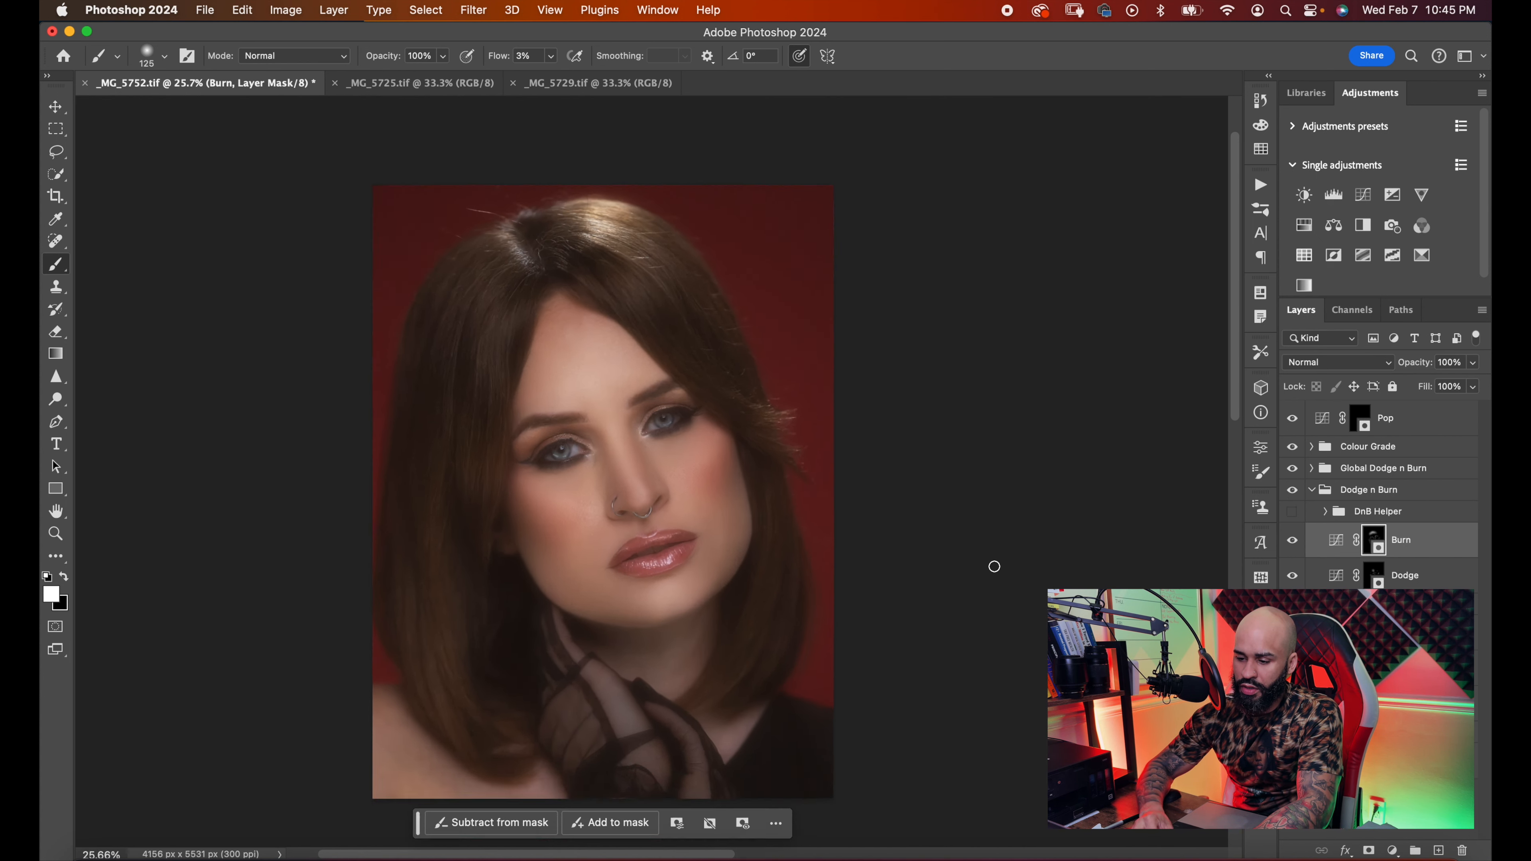
click(1292, 490)
click(1293, 491)
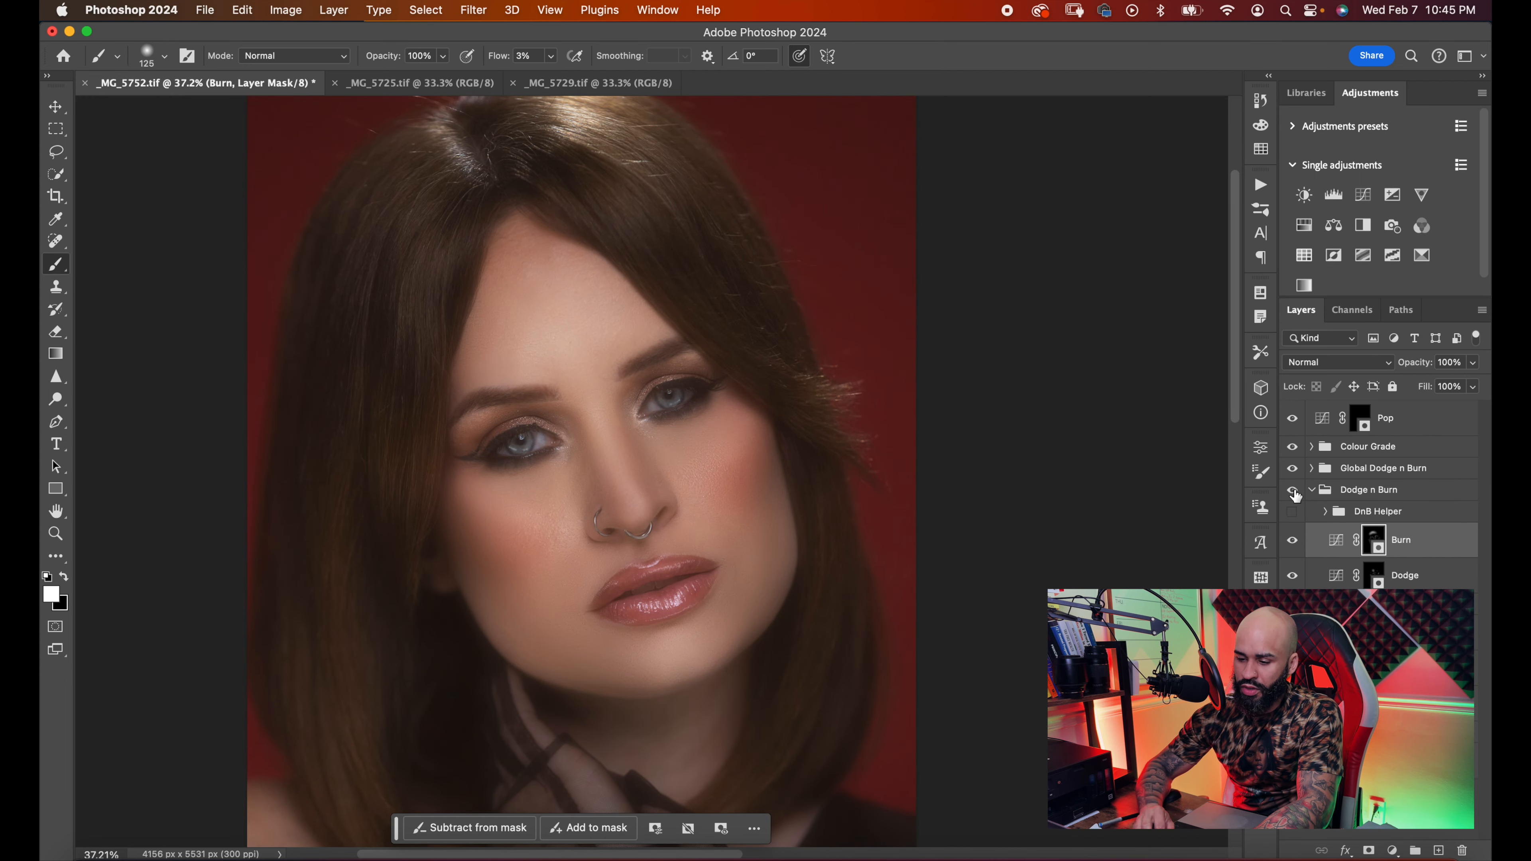
click(1293, 491)
click(1293, 491)
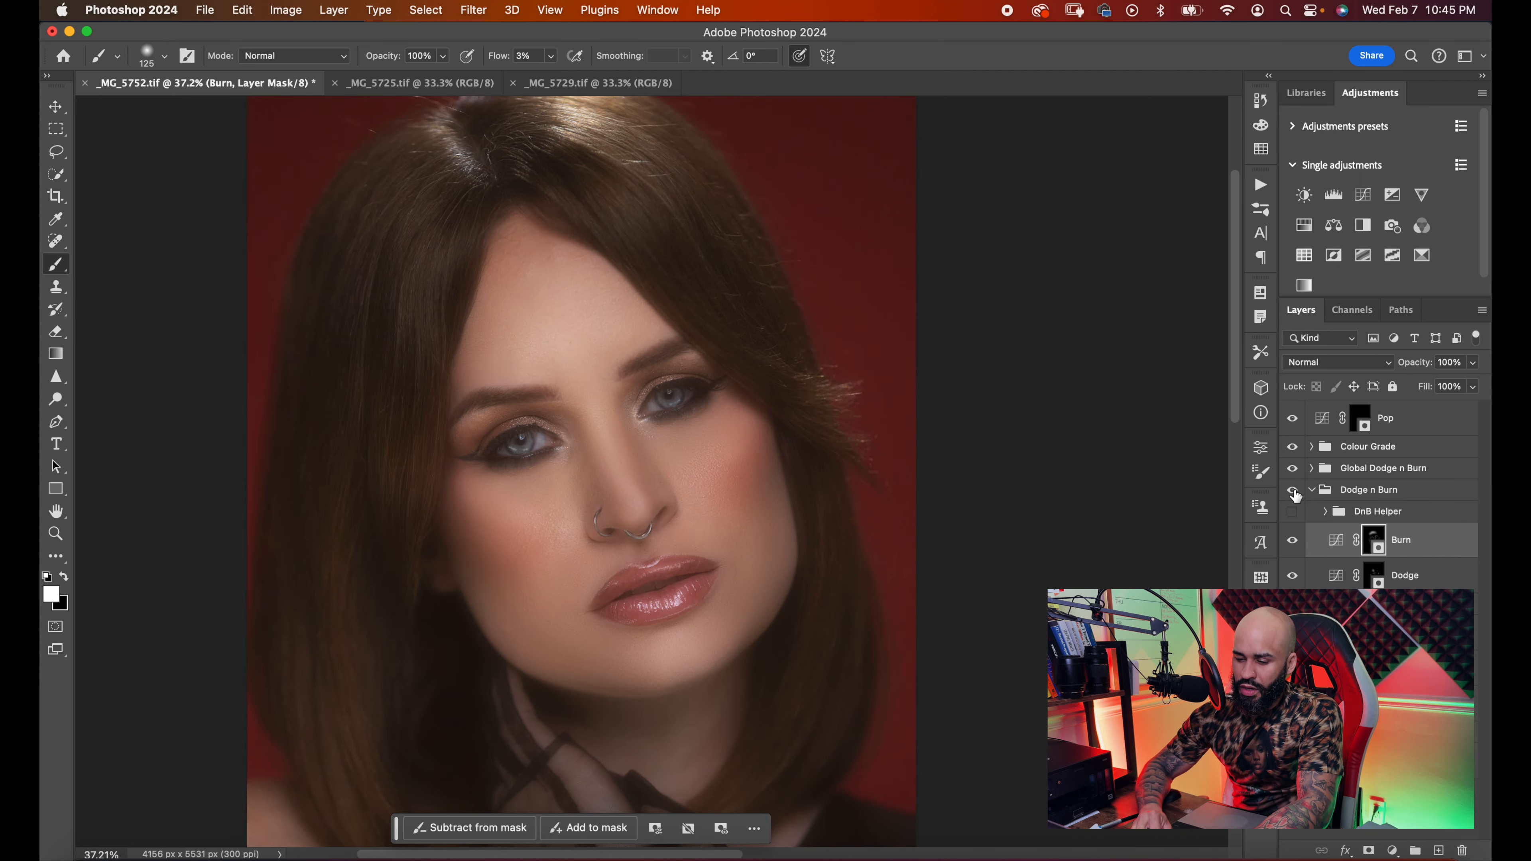
click(1293, 491)
click(1293, 490)
click(1293, 490)
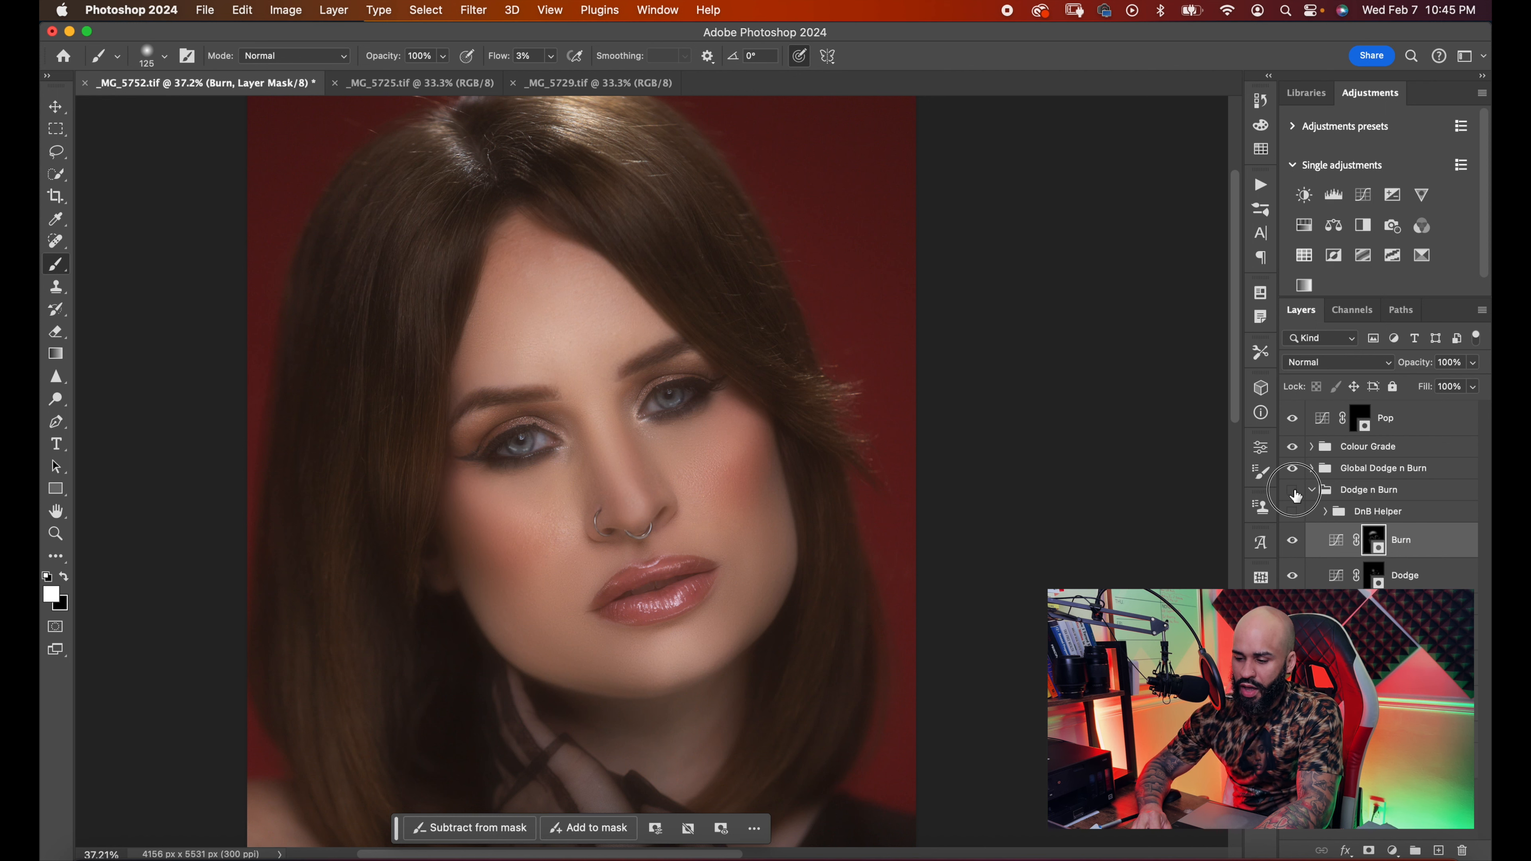
click(1293, 490)
click(1293, 490)
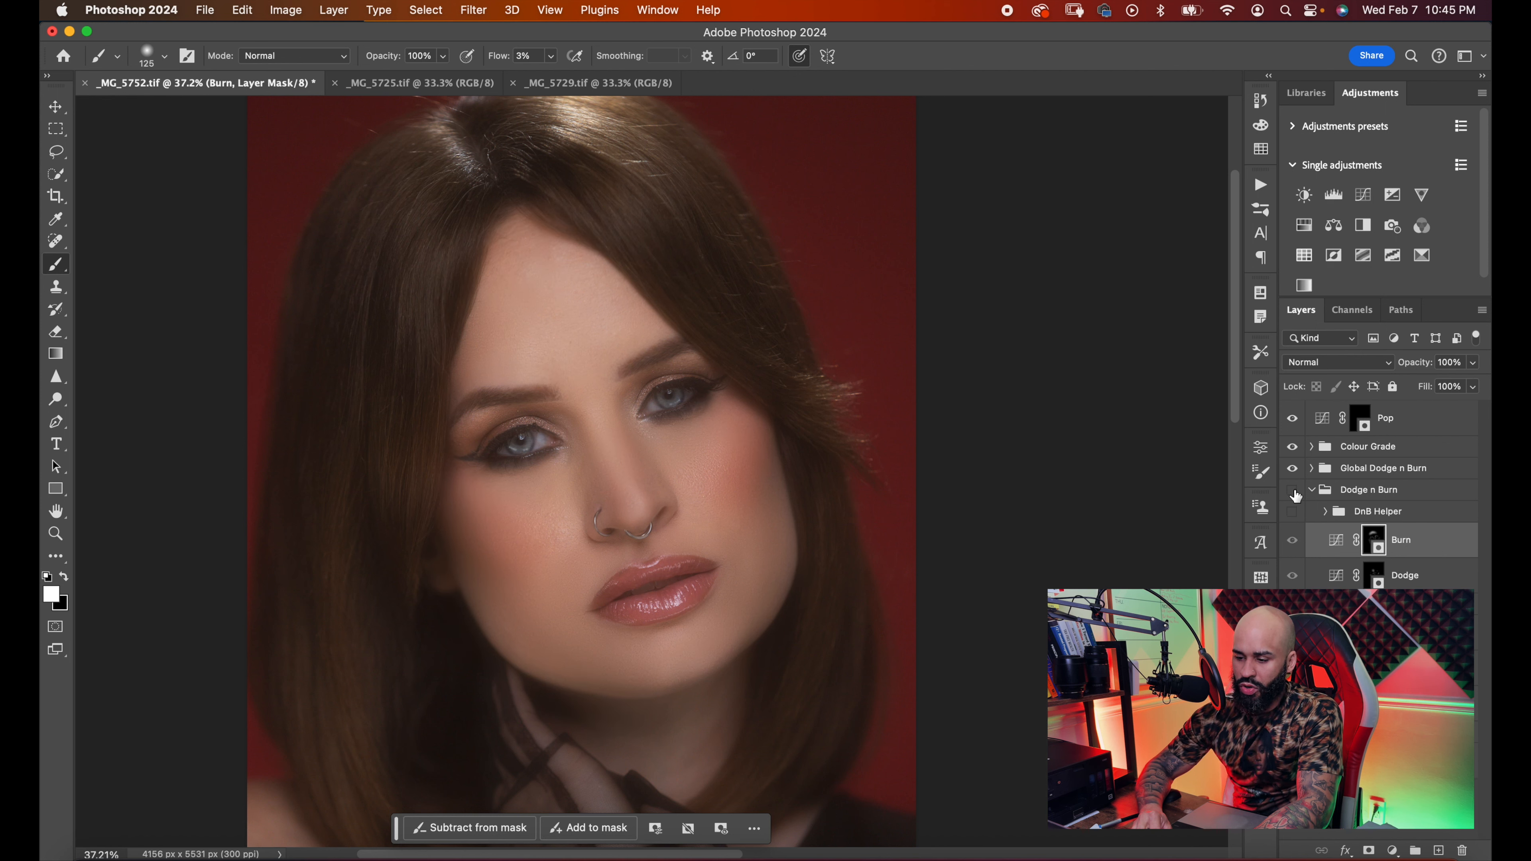
click(1293, 490)
click(1293, 490)
click(1293, 491)
- Display the Burn mask as a red overlay and clear burn from the hair beside the face using black at 800 px and 600 px
key(backslash)
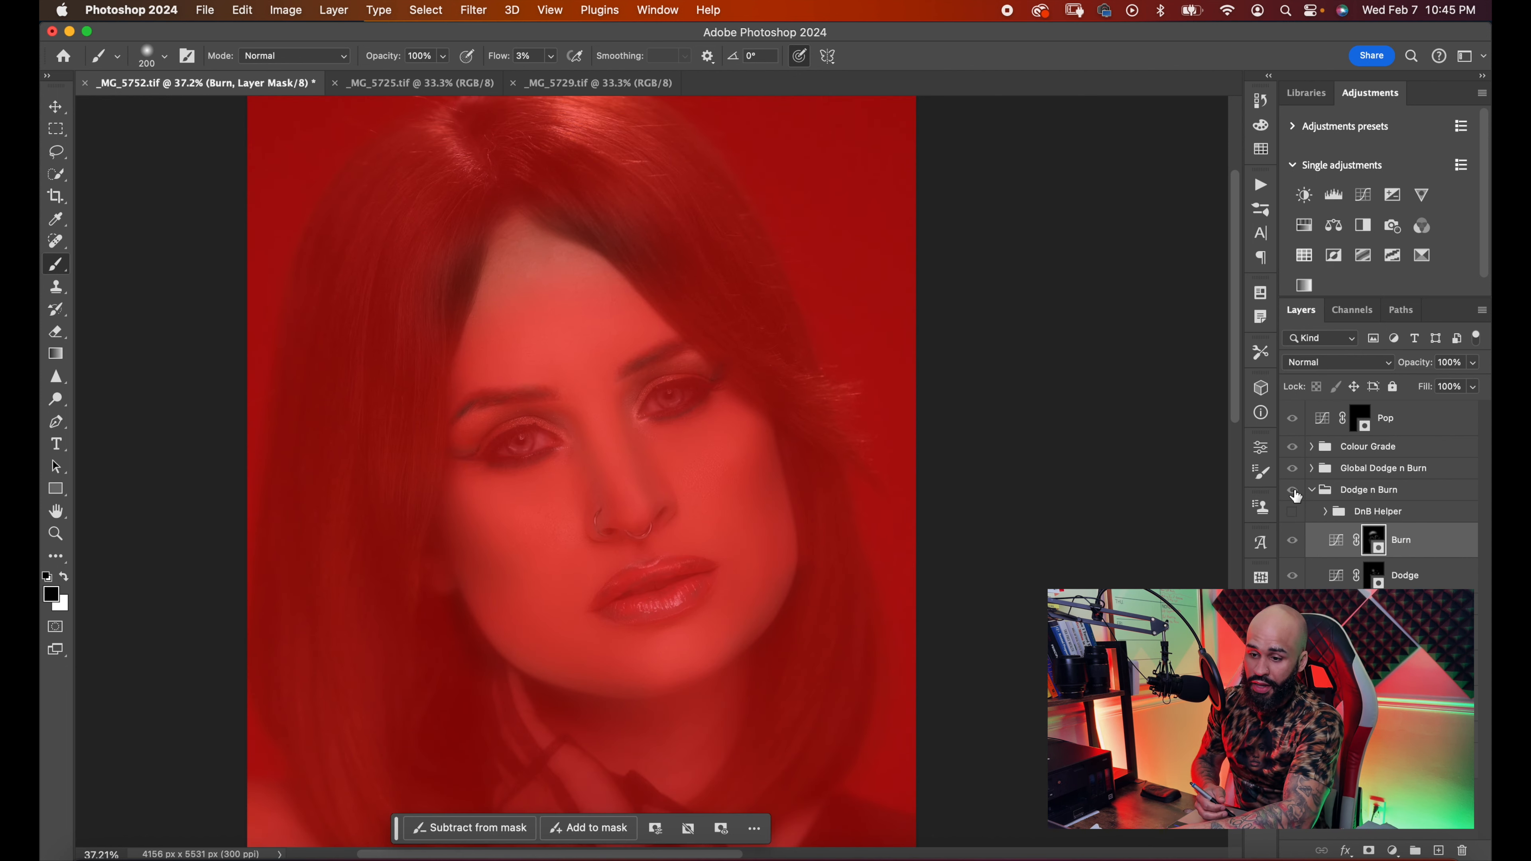
key(bracketright)
key(bracketright)
key(bracketright)
key(bracketright)
key(bracketright)
key(bracketright)
key(bracketright)
key(bracketright)
key(bracketright)
key(bracketright)
key(bracketright)
key(bracketright)
key(bracketright)
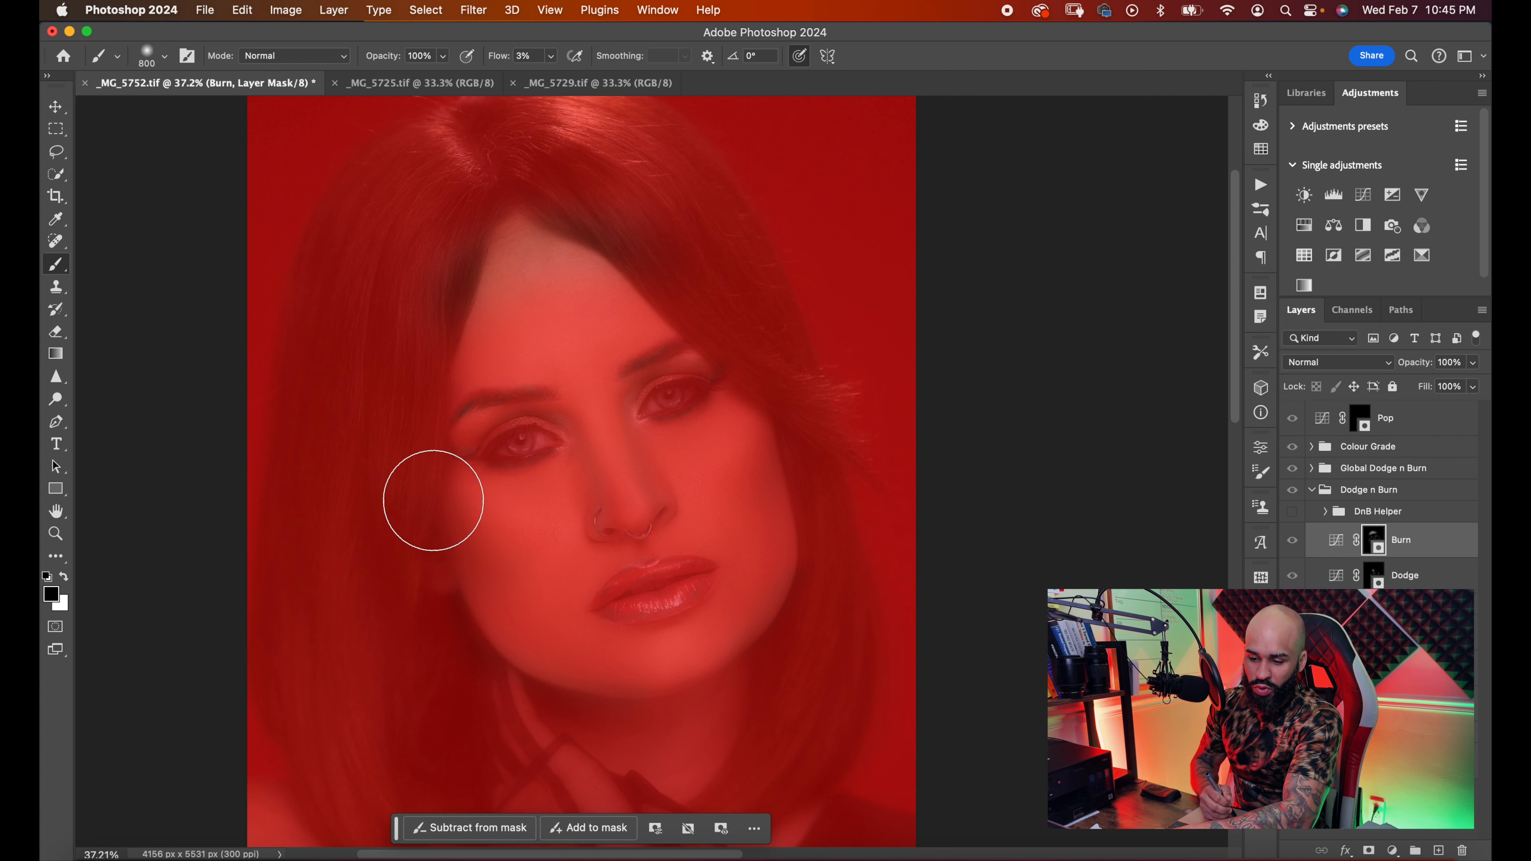
key(bracketleft)
key(bracketleft)
key(bracketleft)
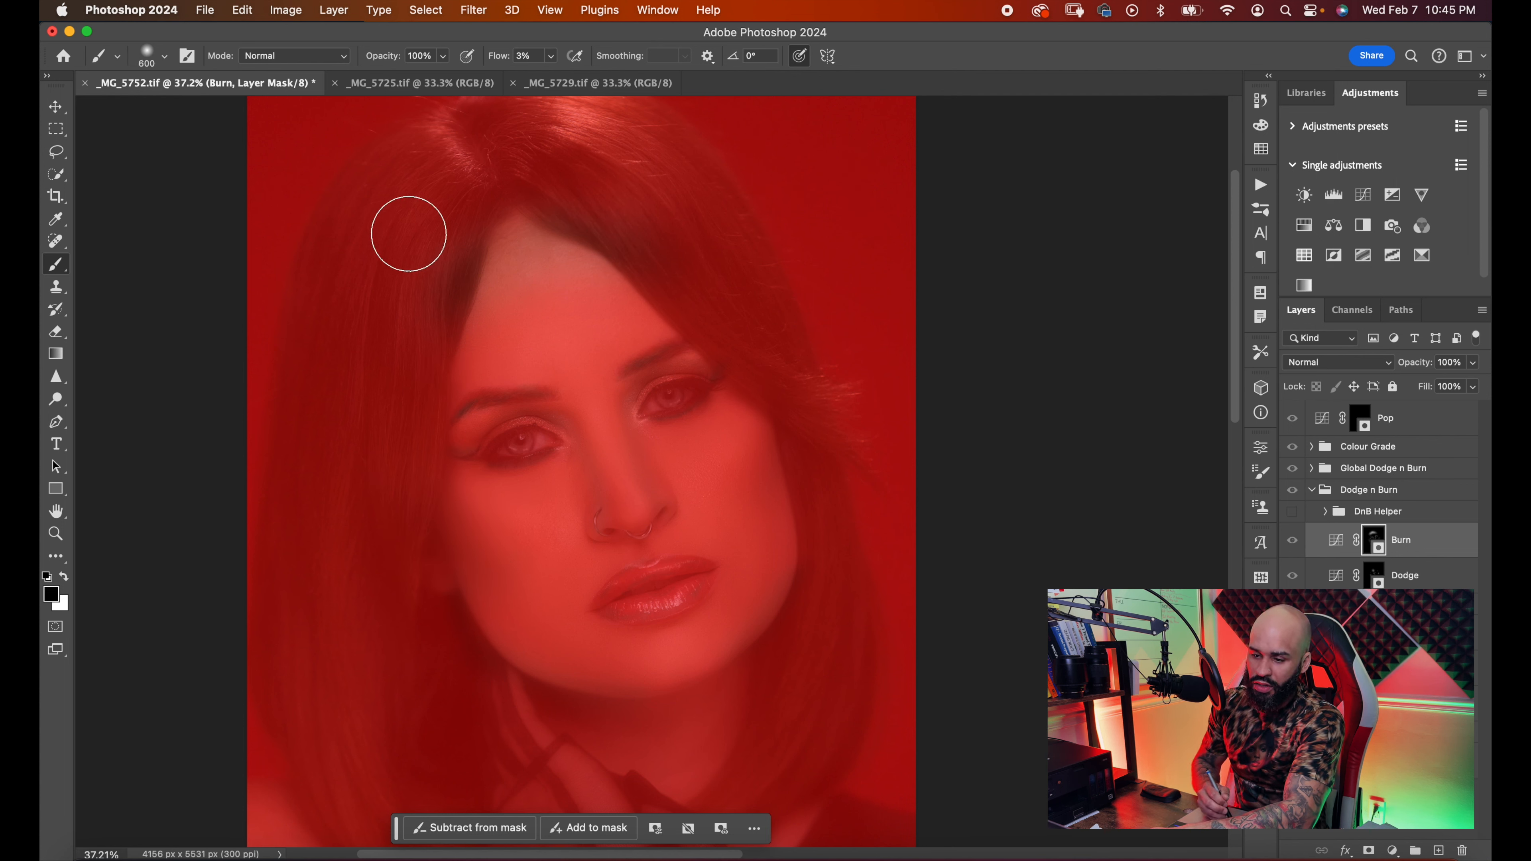
- Mask the burn out of the hair along the hairline above the forehead with a black 250 px brush
key(bracketleft)
key(bracketleft)
key(bracketleft)
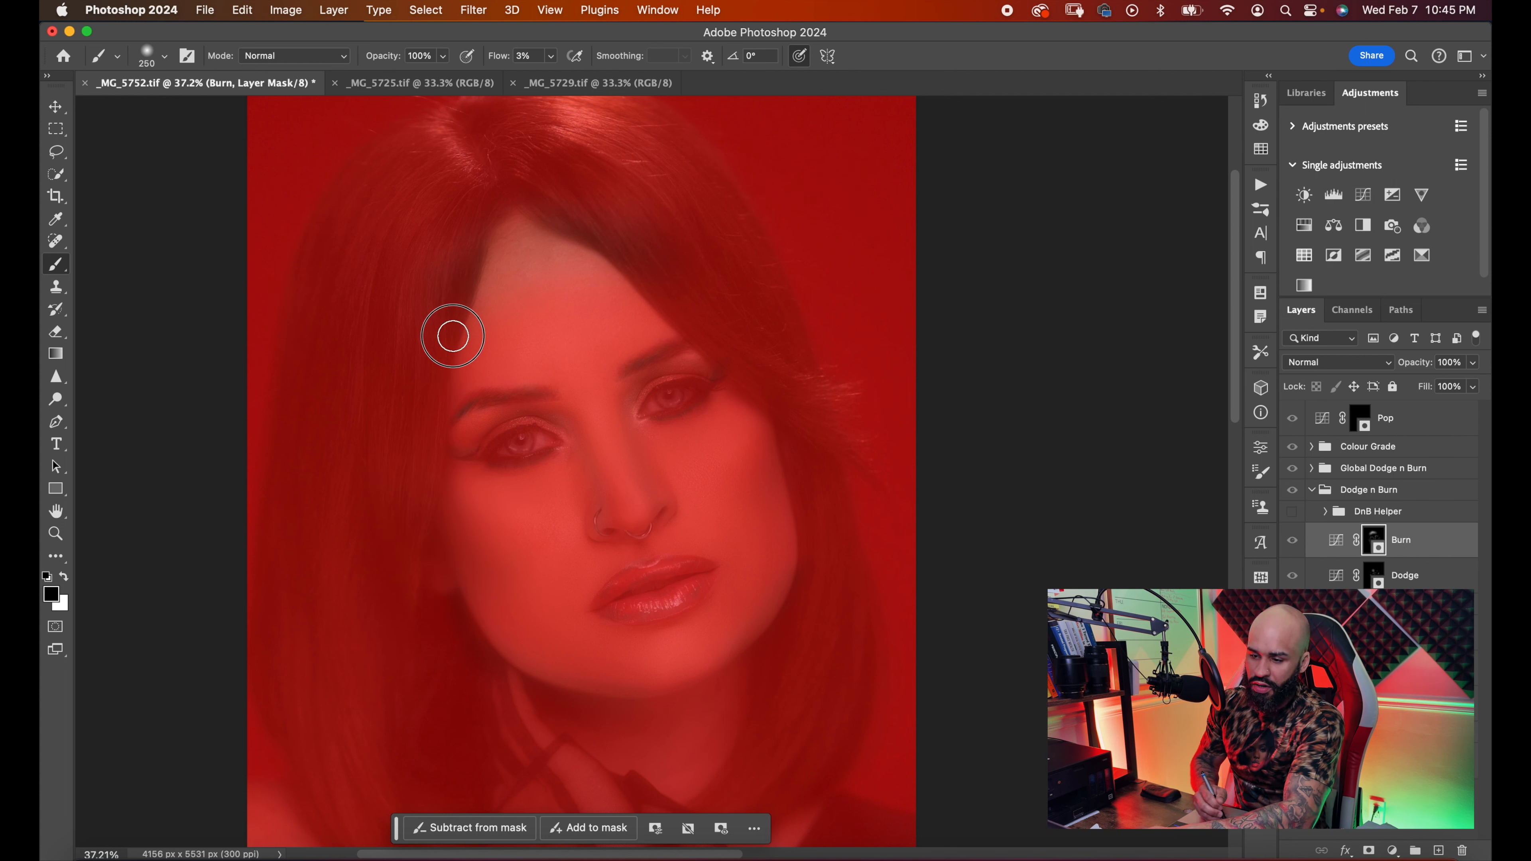
drag(533, 183, 587, 217)
drag(525, 194, 605, 238)
- Soften the burn across the upper forehead in black with a 600 px brush, and enlarge the brush to 700 px
key(bracketright)
key(bracketright)
key(bracketright)
key(bracketright)
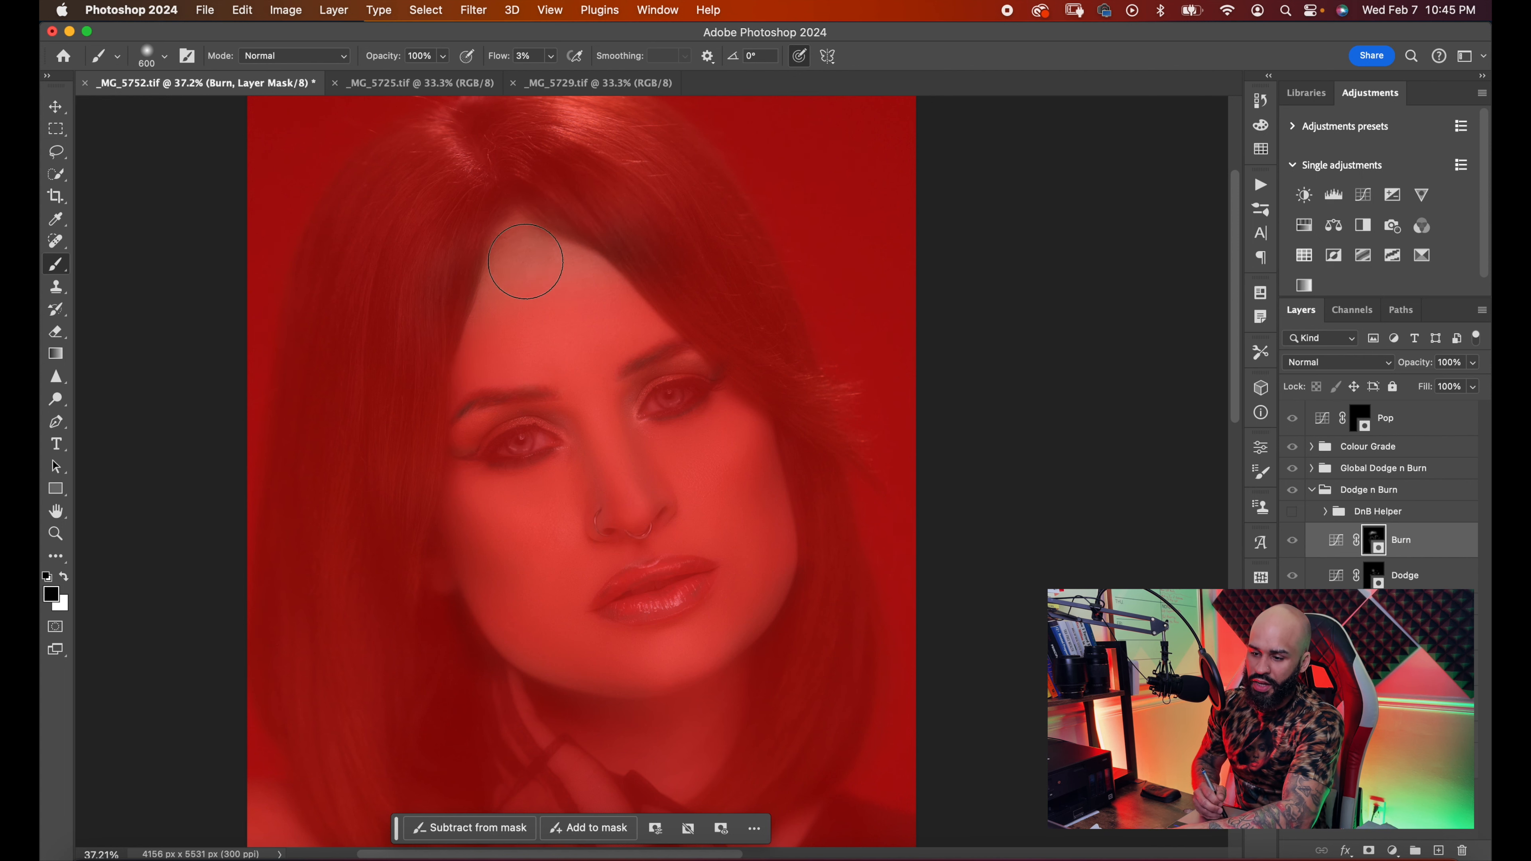
scroll(710, 454, down, 2)
key(bracketright)
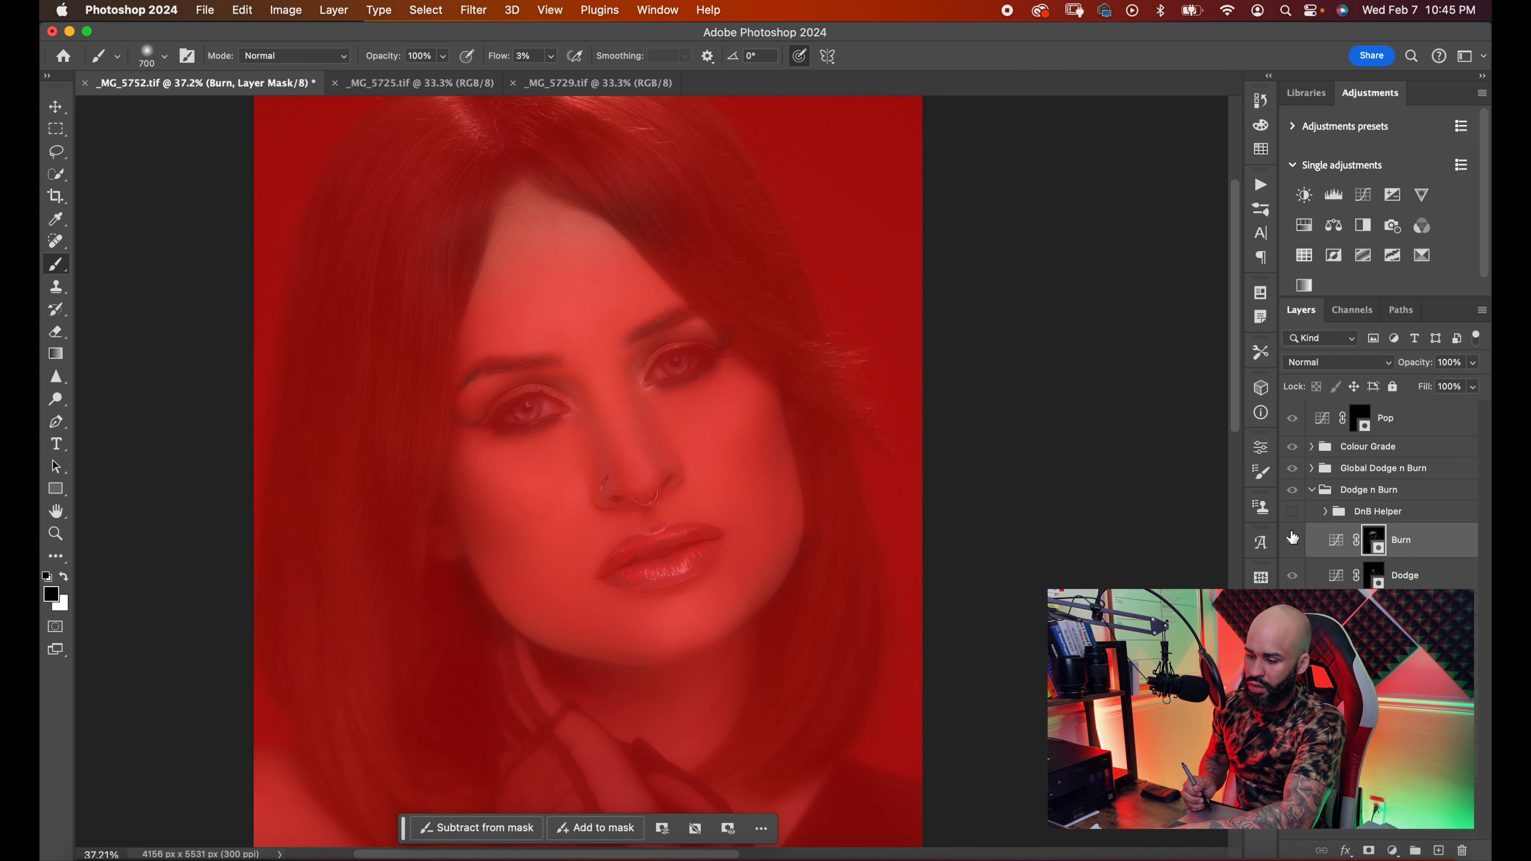
- Compare the portrait with the Burn mask's red overlay hidden and shown, and leave the overlay off with white as the foreground colour
key(x)
key(backslash)
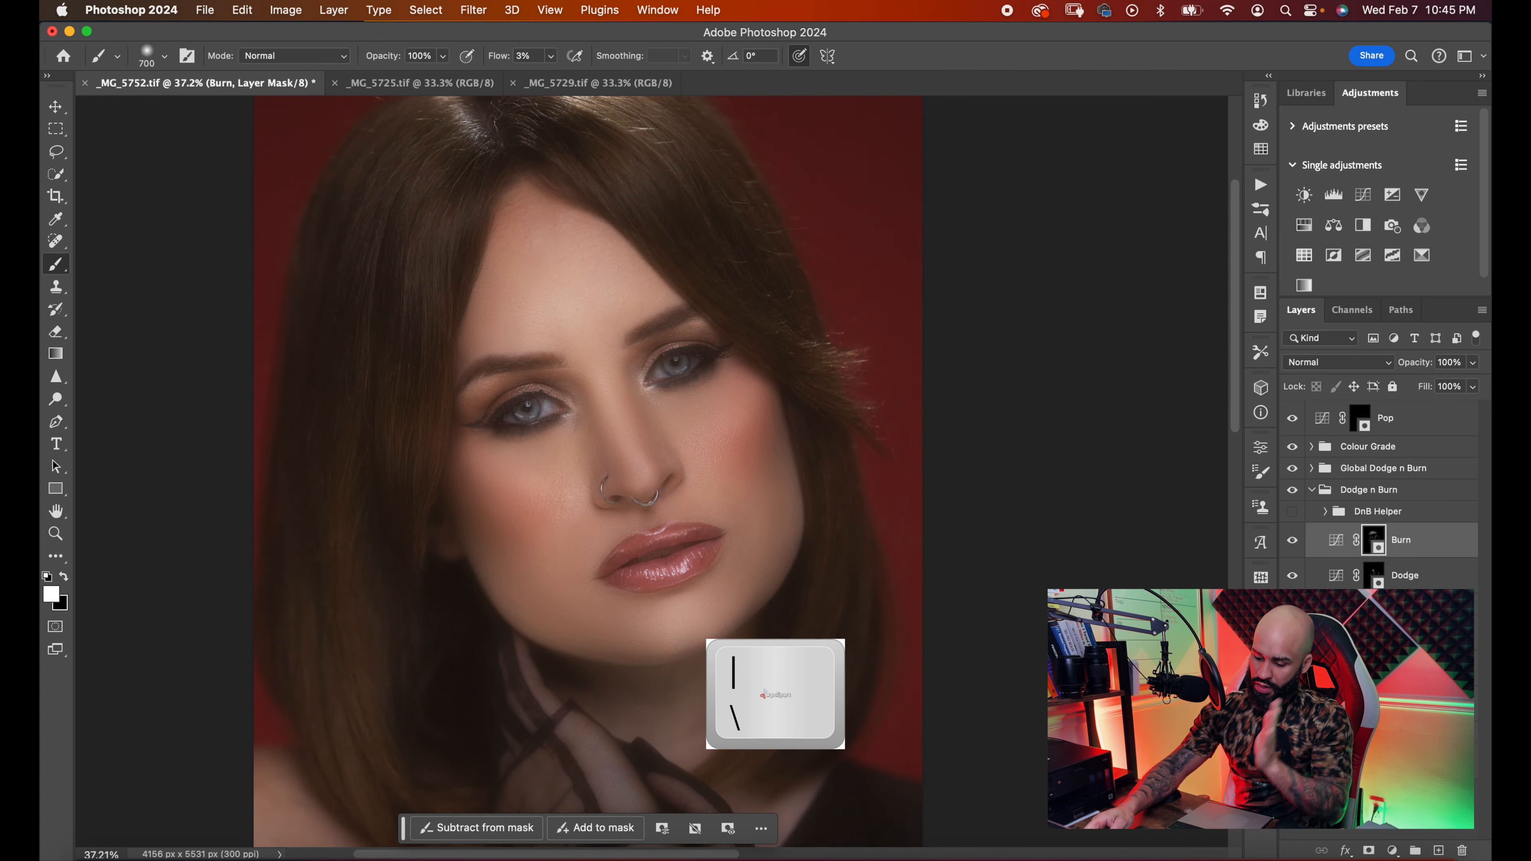
key(x)
key(backslash)
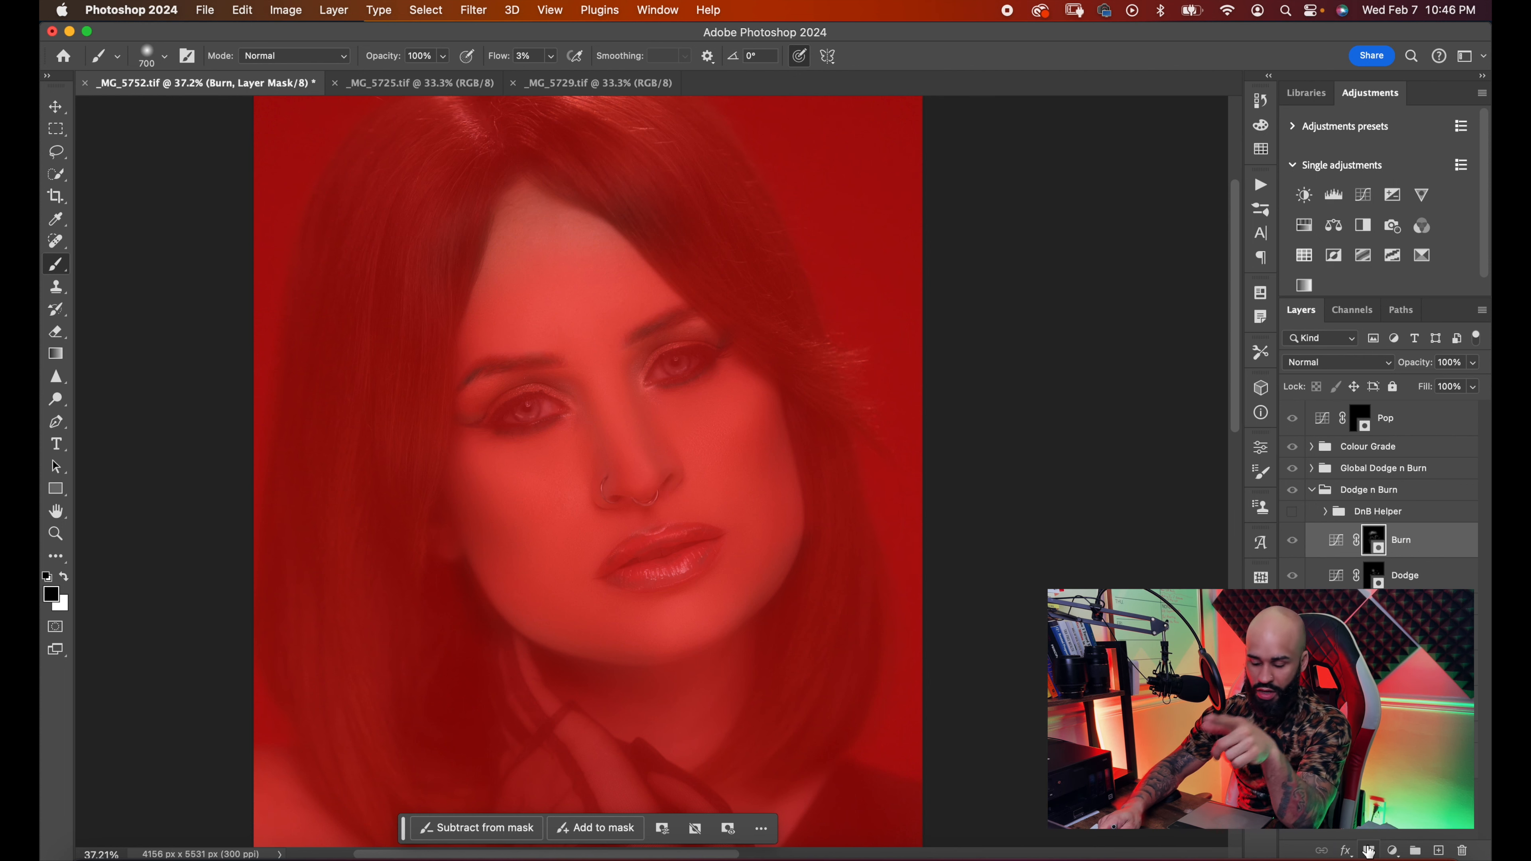
key(backslash)
key(backslash)
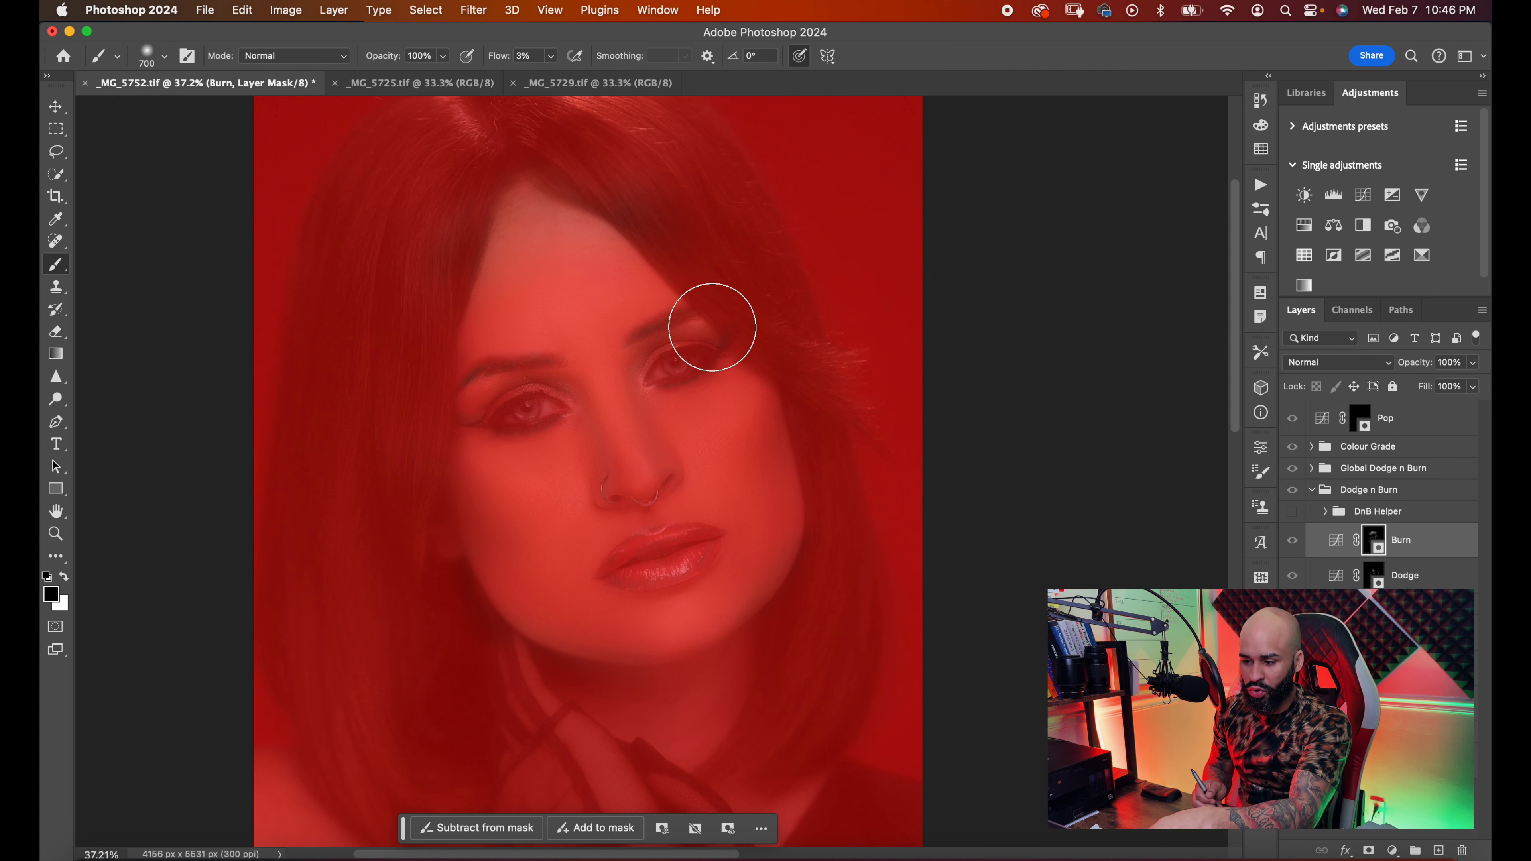
key(x)
key(backslash)
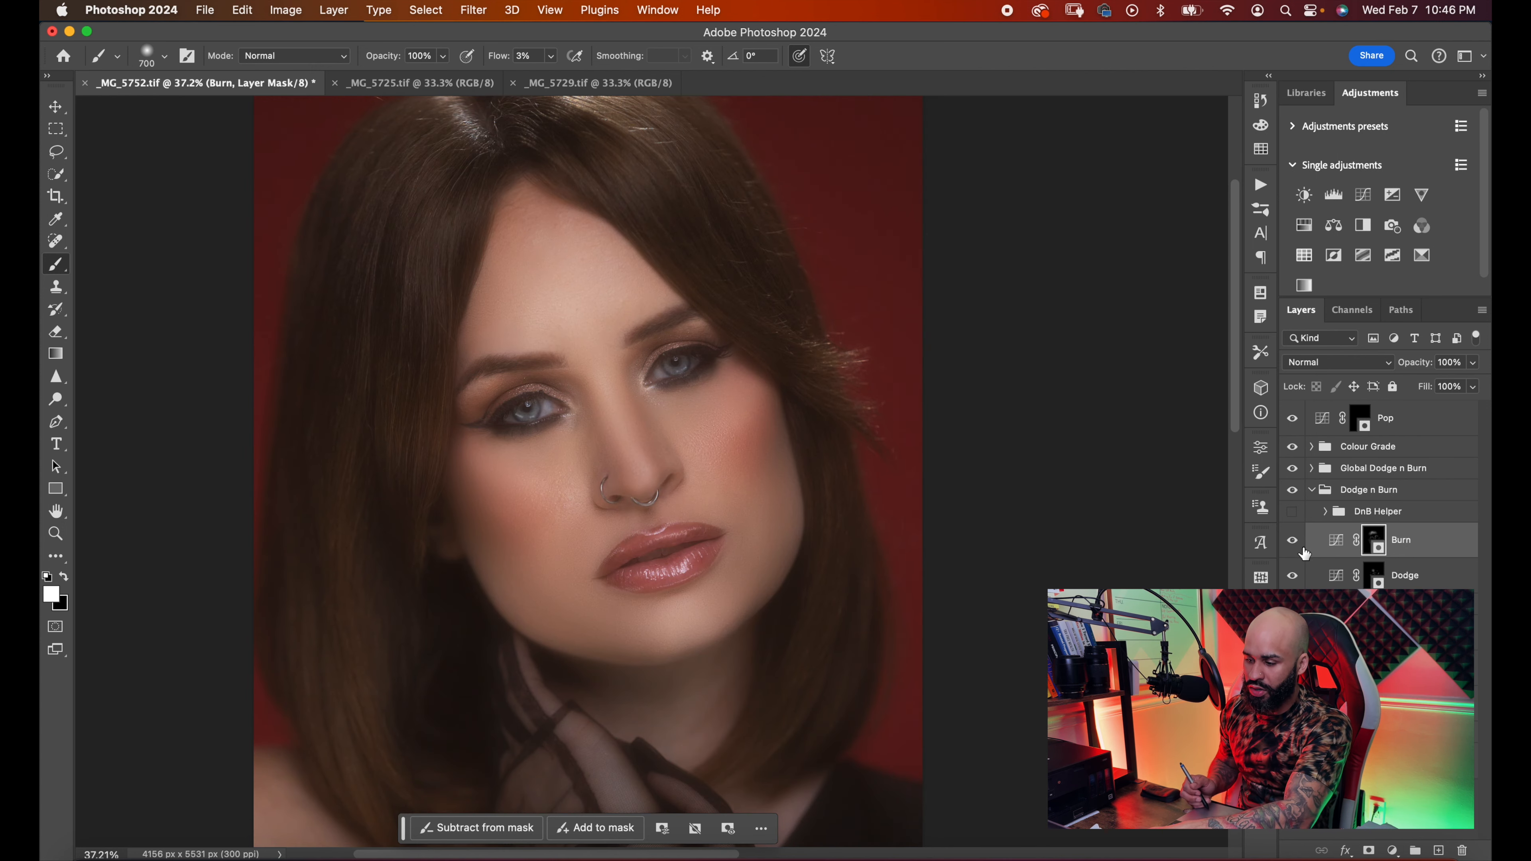
- Compare the face with the Burn layer hidden and shown, first in the wider view and again close up
click(1291, 541)
click(1292, 541)
click(1292, 542)
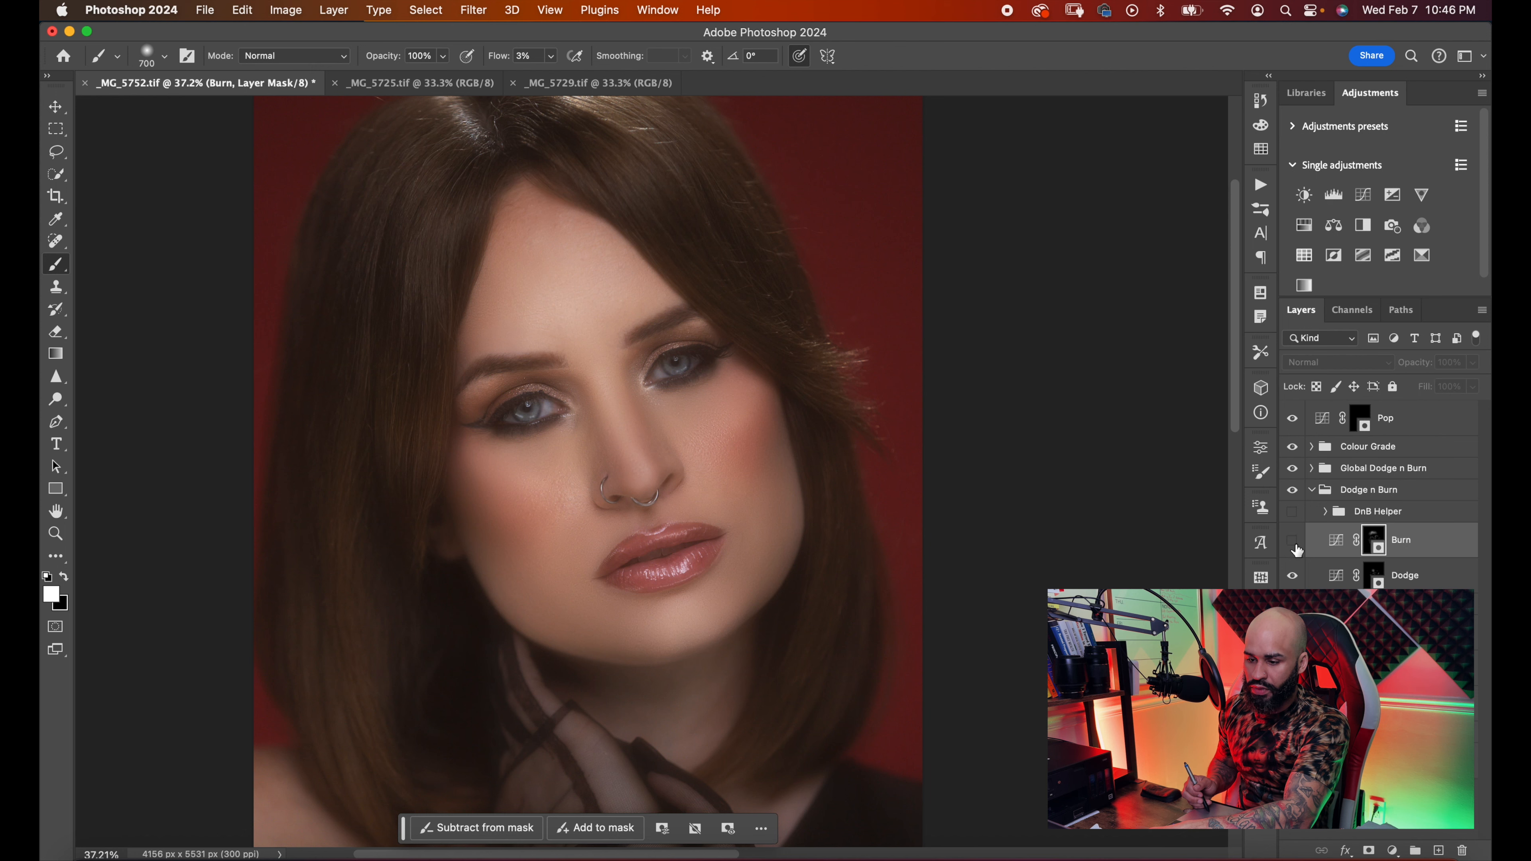
click(1293, 542)
click(1292, 542)
click(1293, 542)
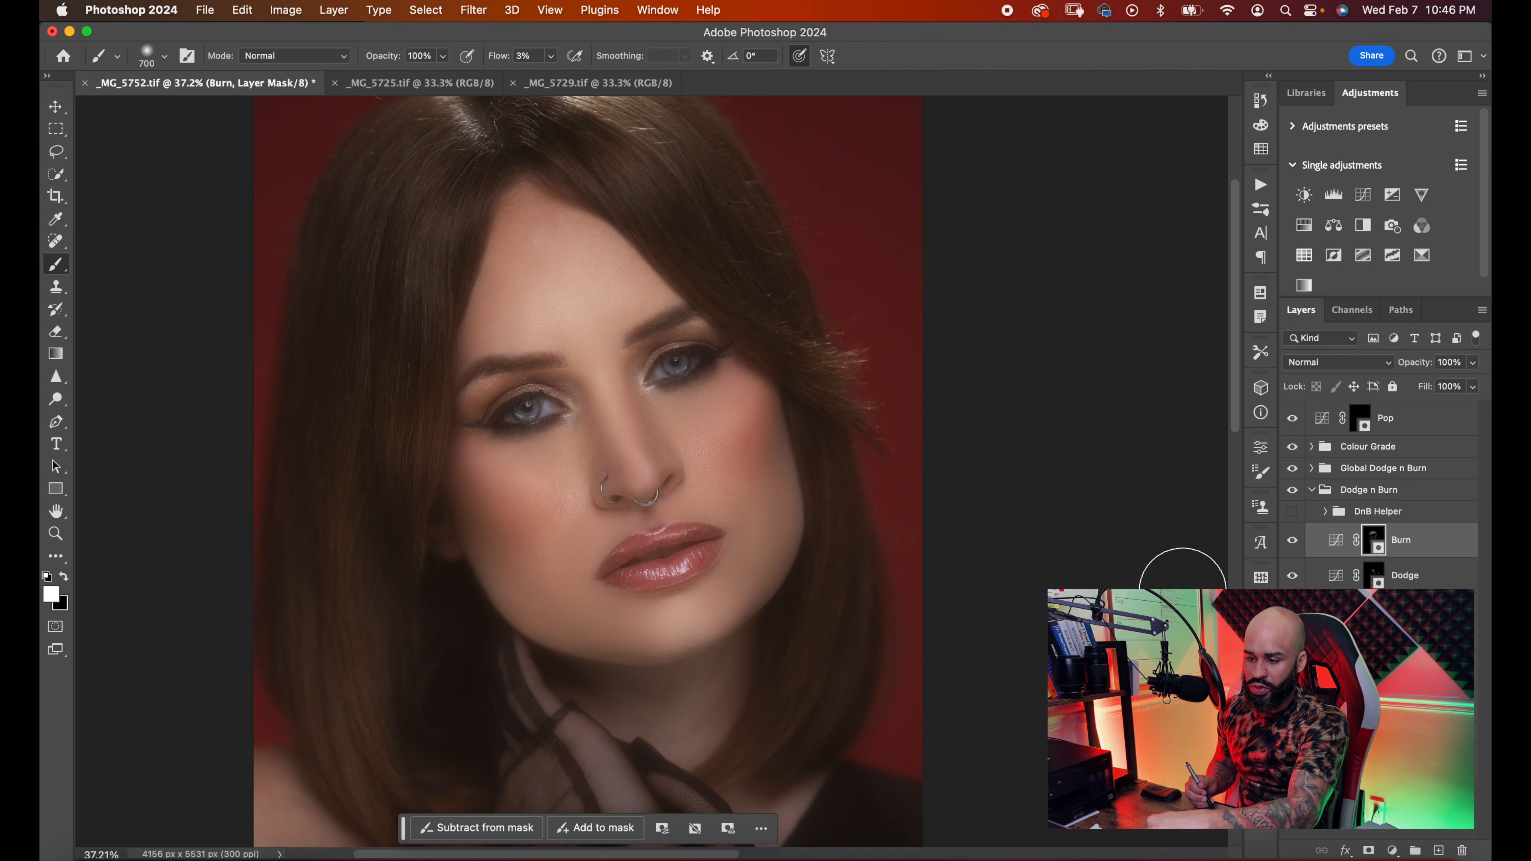
drag(1096, 533, 1135, 559)
scroll(1110, 496, up, 5)
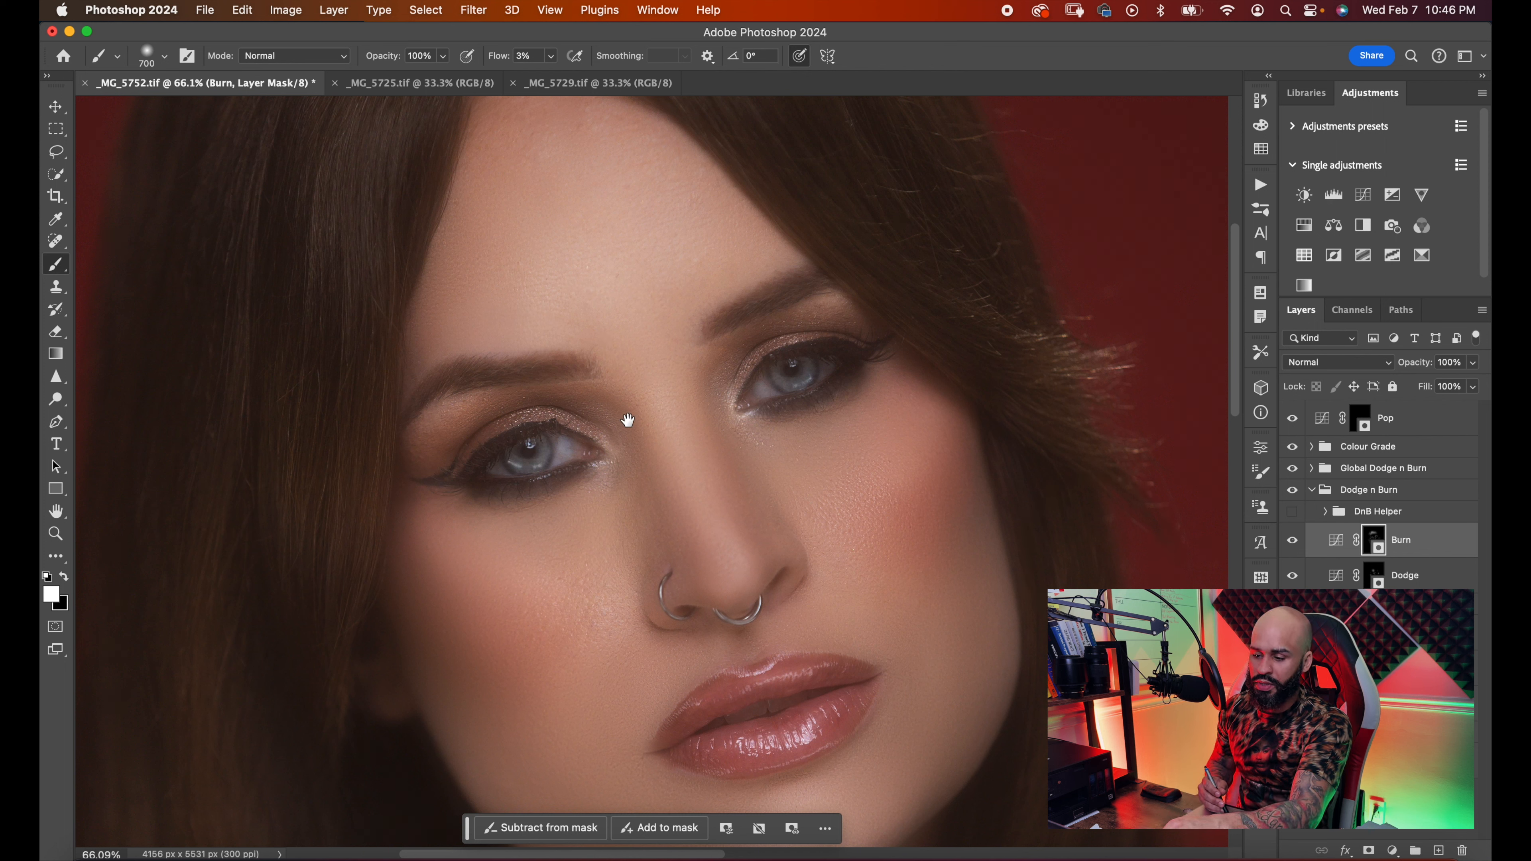
click(1293, 541)
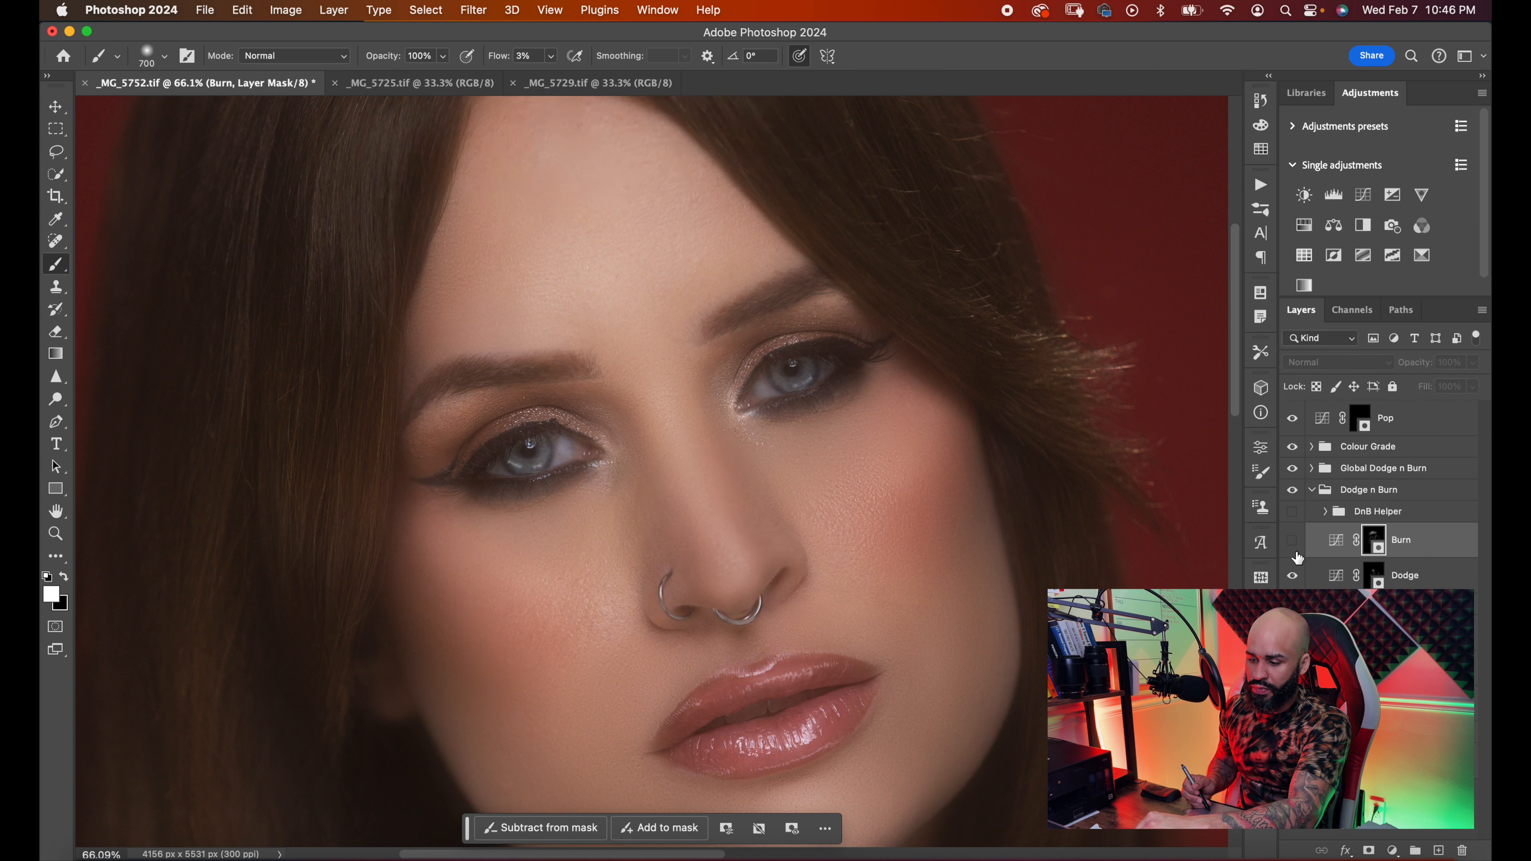
click(1293, 542)
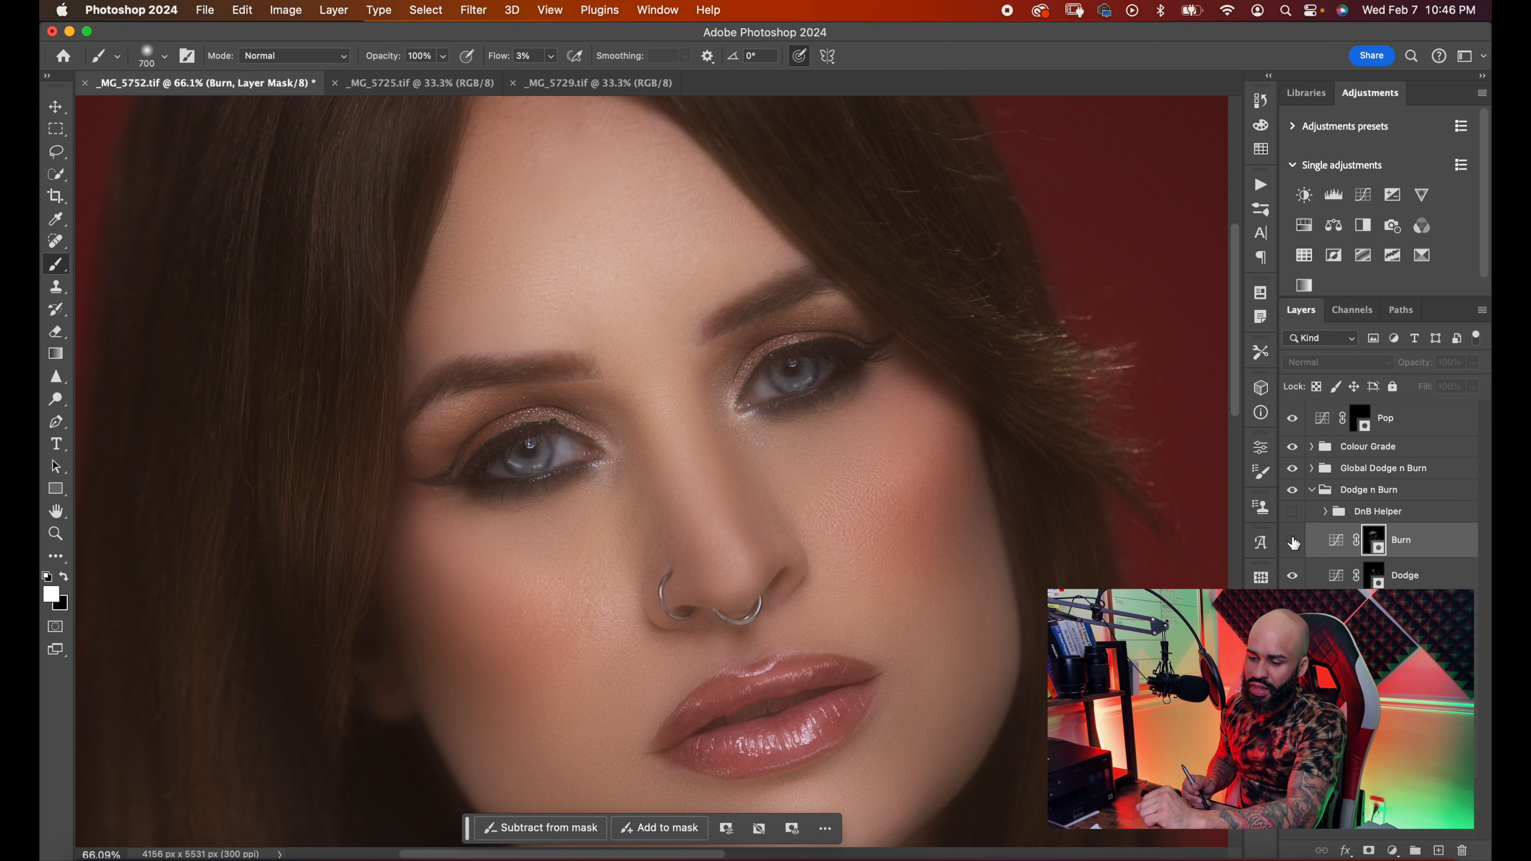
click(1293, 541)
click(1293, 542)
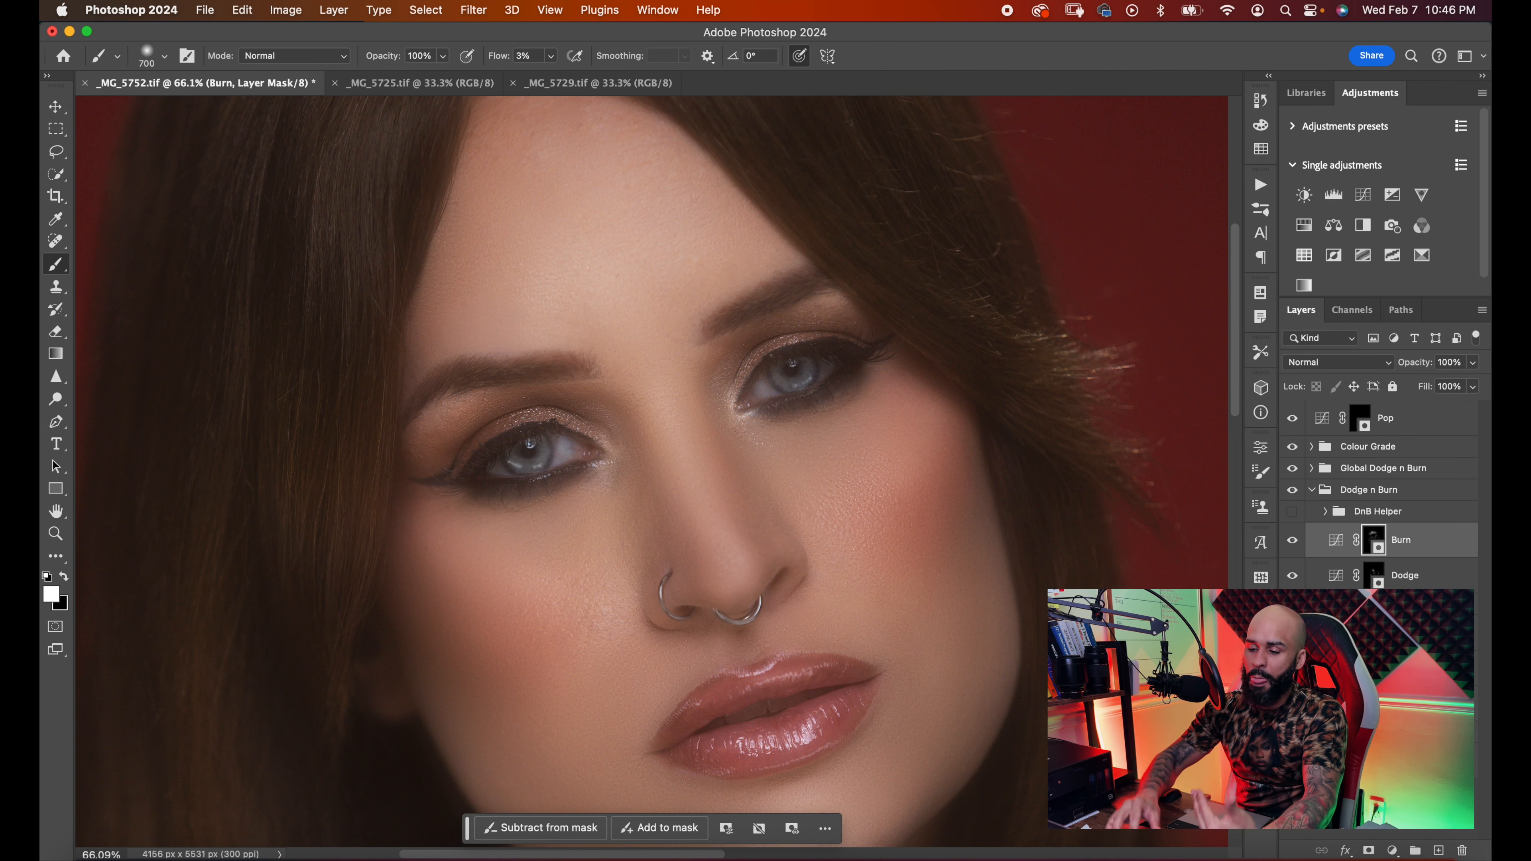
- Check the burn effect on the whole portrait from a distance
key(super+minus)
key(super+minus)
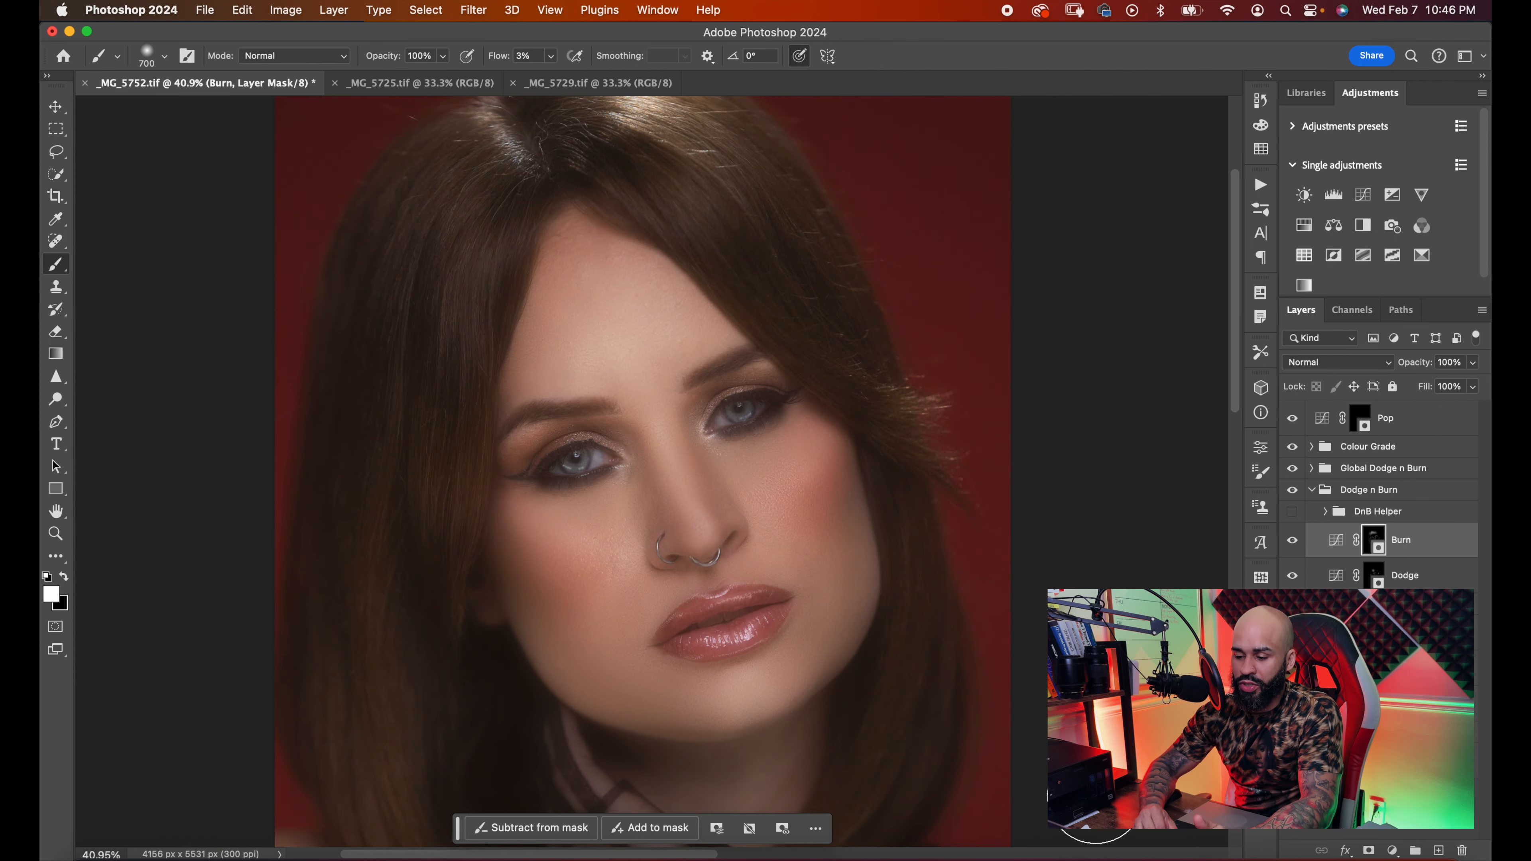
key(super+minus)
key(super+minus)
key(super+minus)
key(super+minus)
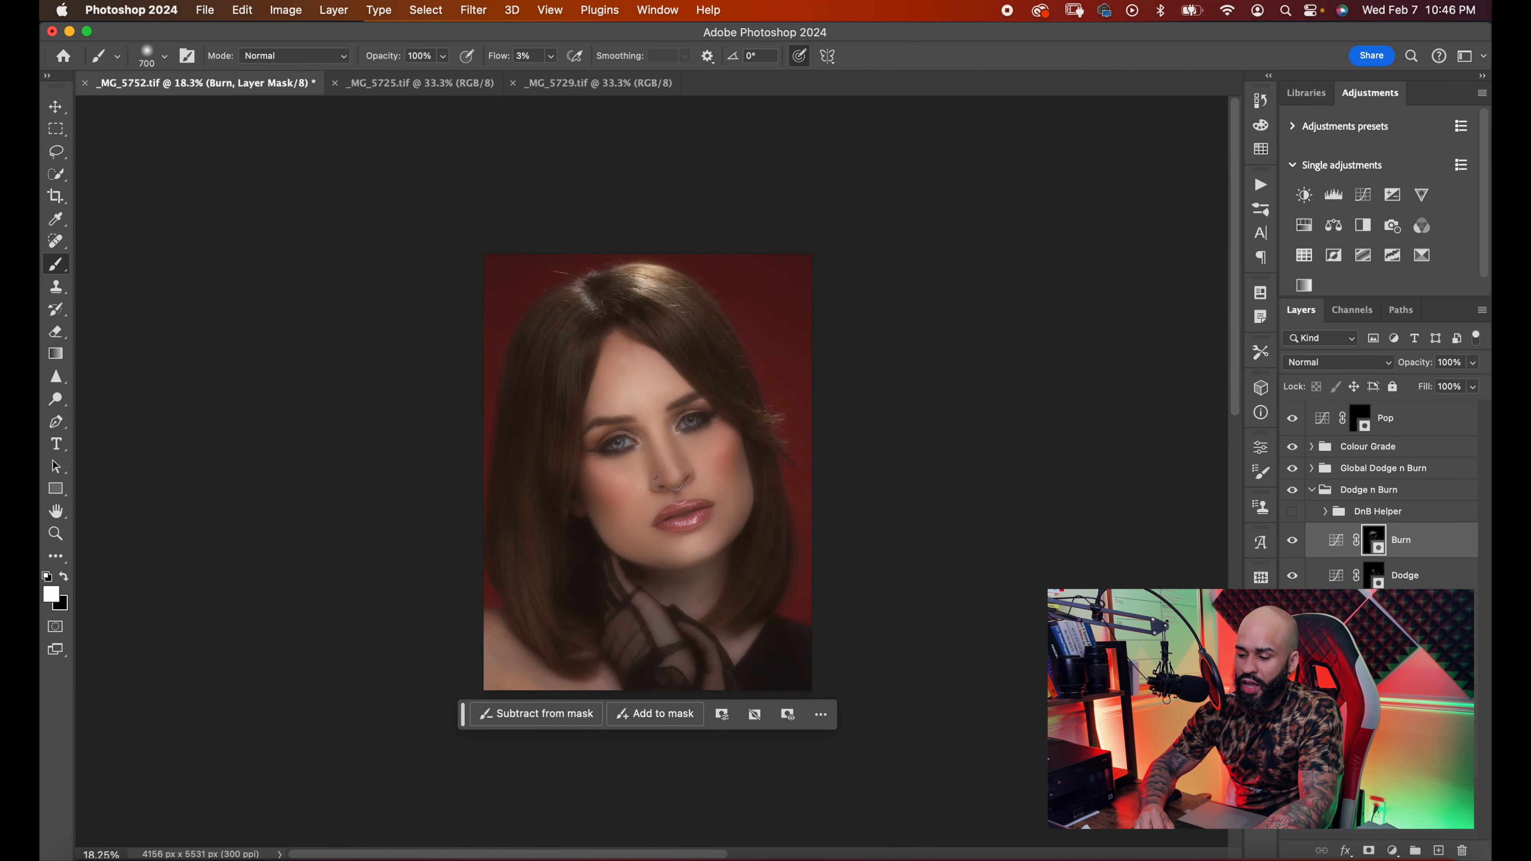
click(1292, 540)
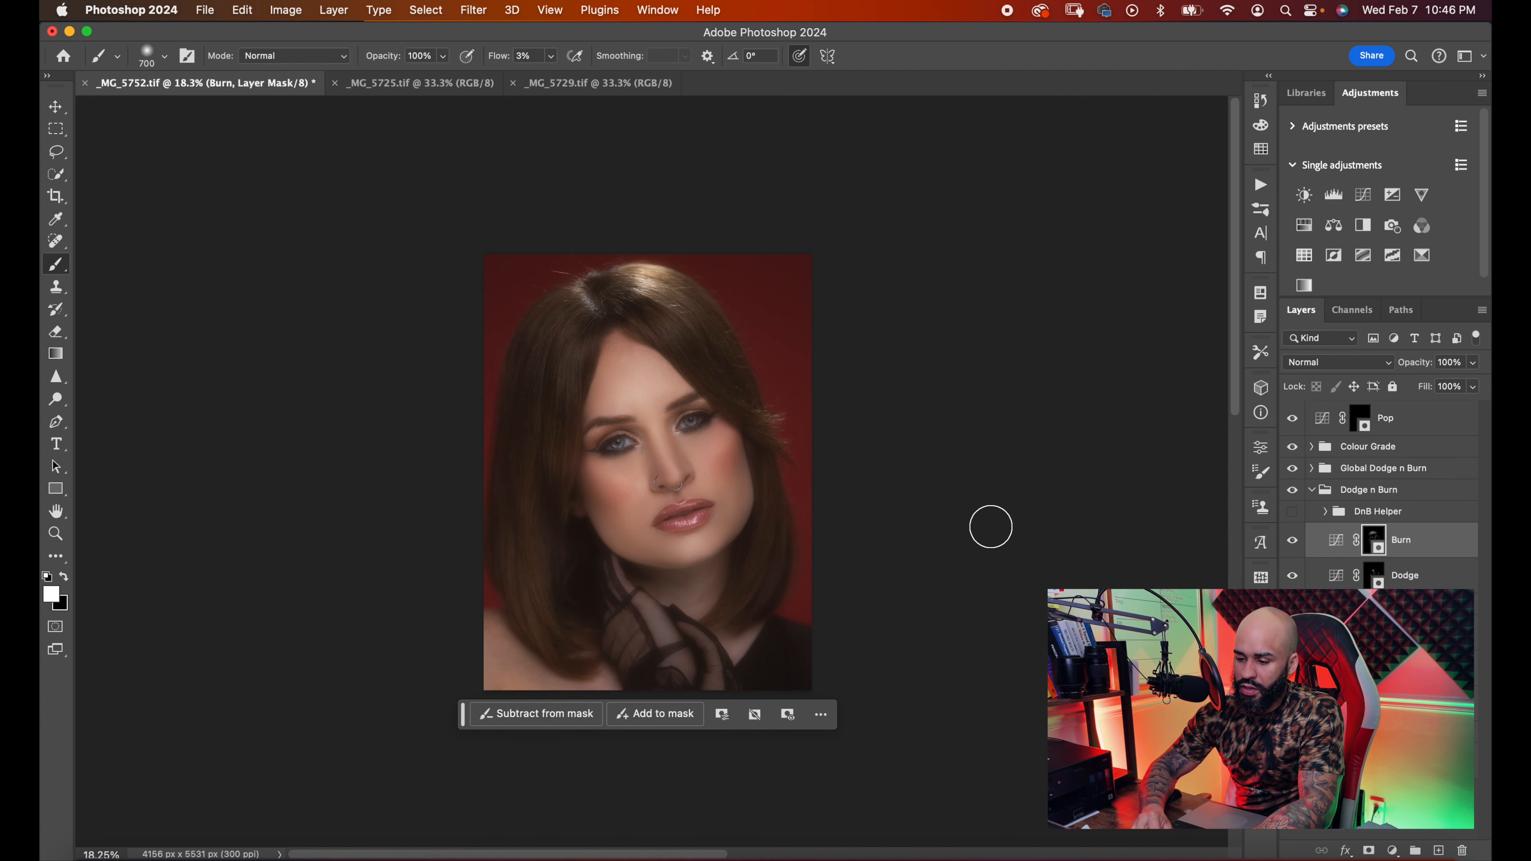
key(super+equal)
key(super+equal)
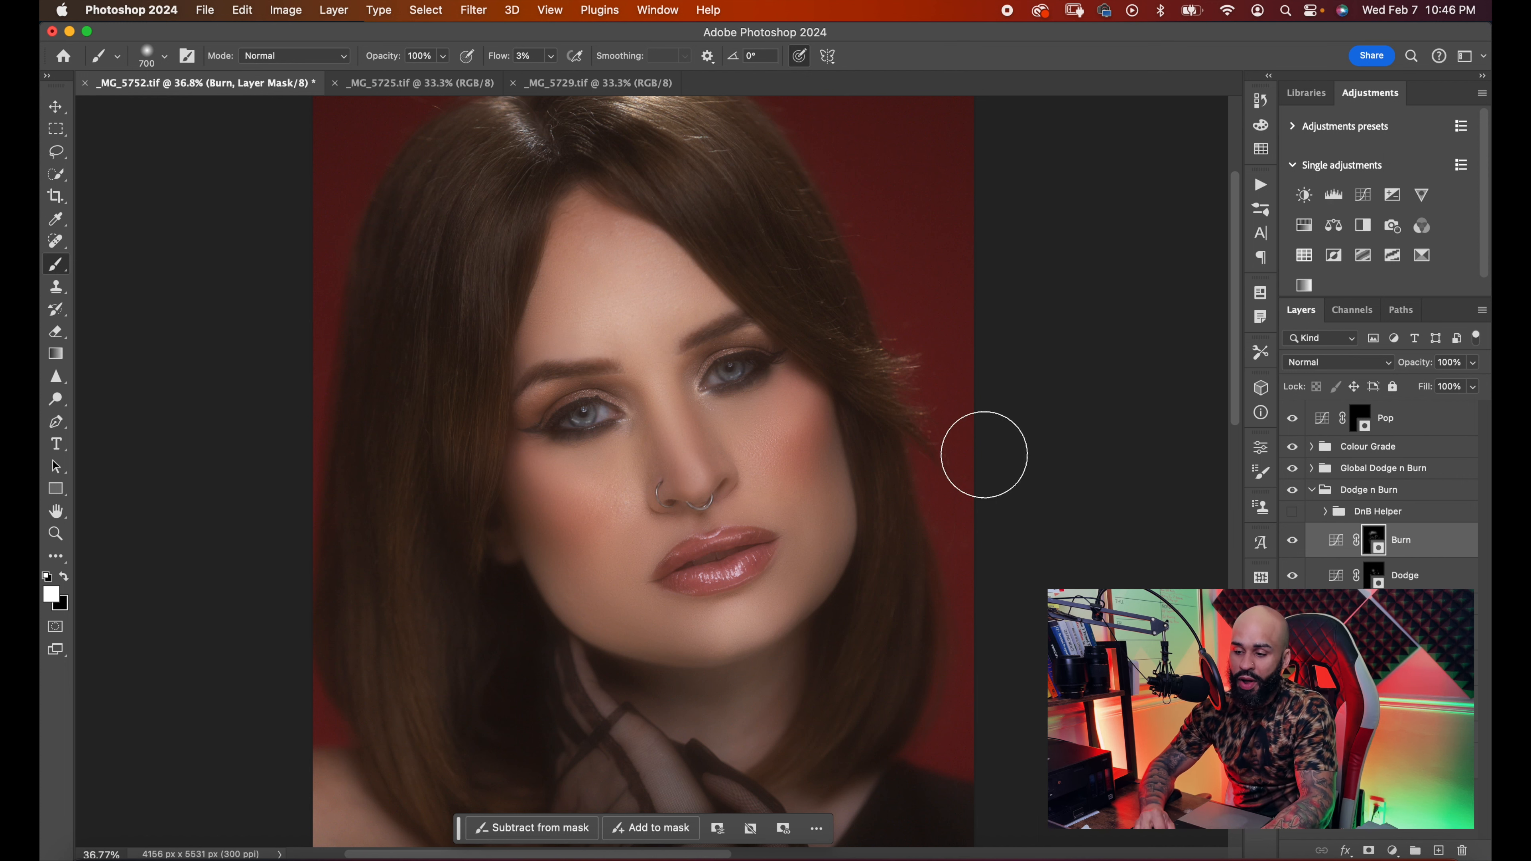
- Select the Blur copy layer and switch to the Mixer Brush tool
key(bracketleft)
key(bracketleft)
key(bracketleft)
key(bracketleft)
key(bracketleft)
key(bracketleft)
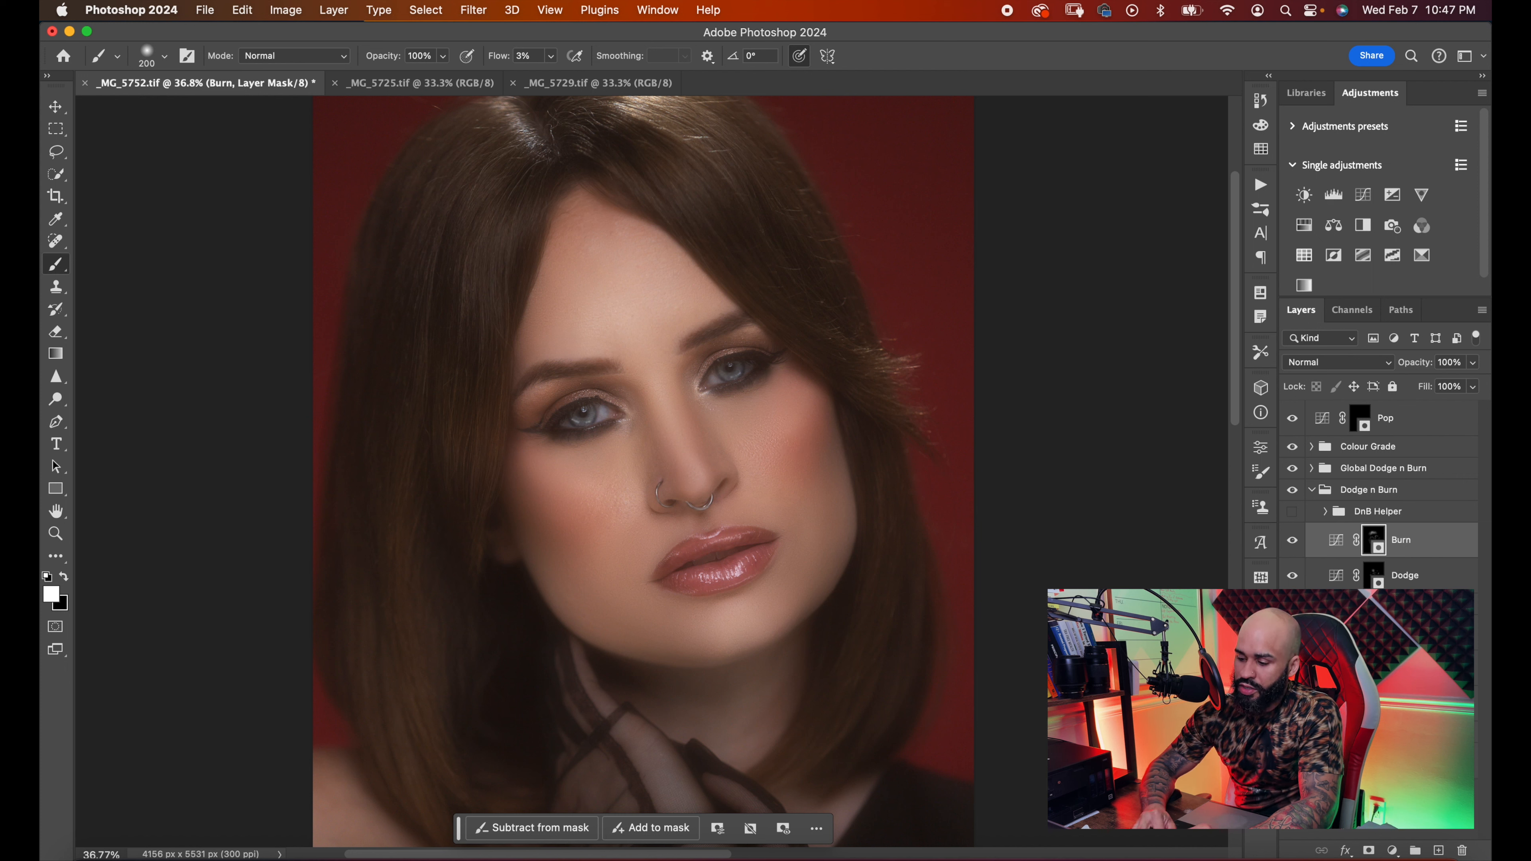
scroll(1380, 723, down, 3)
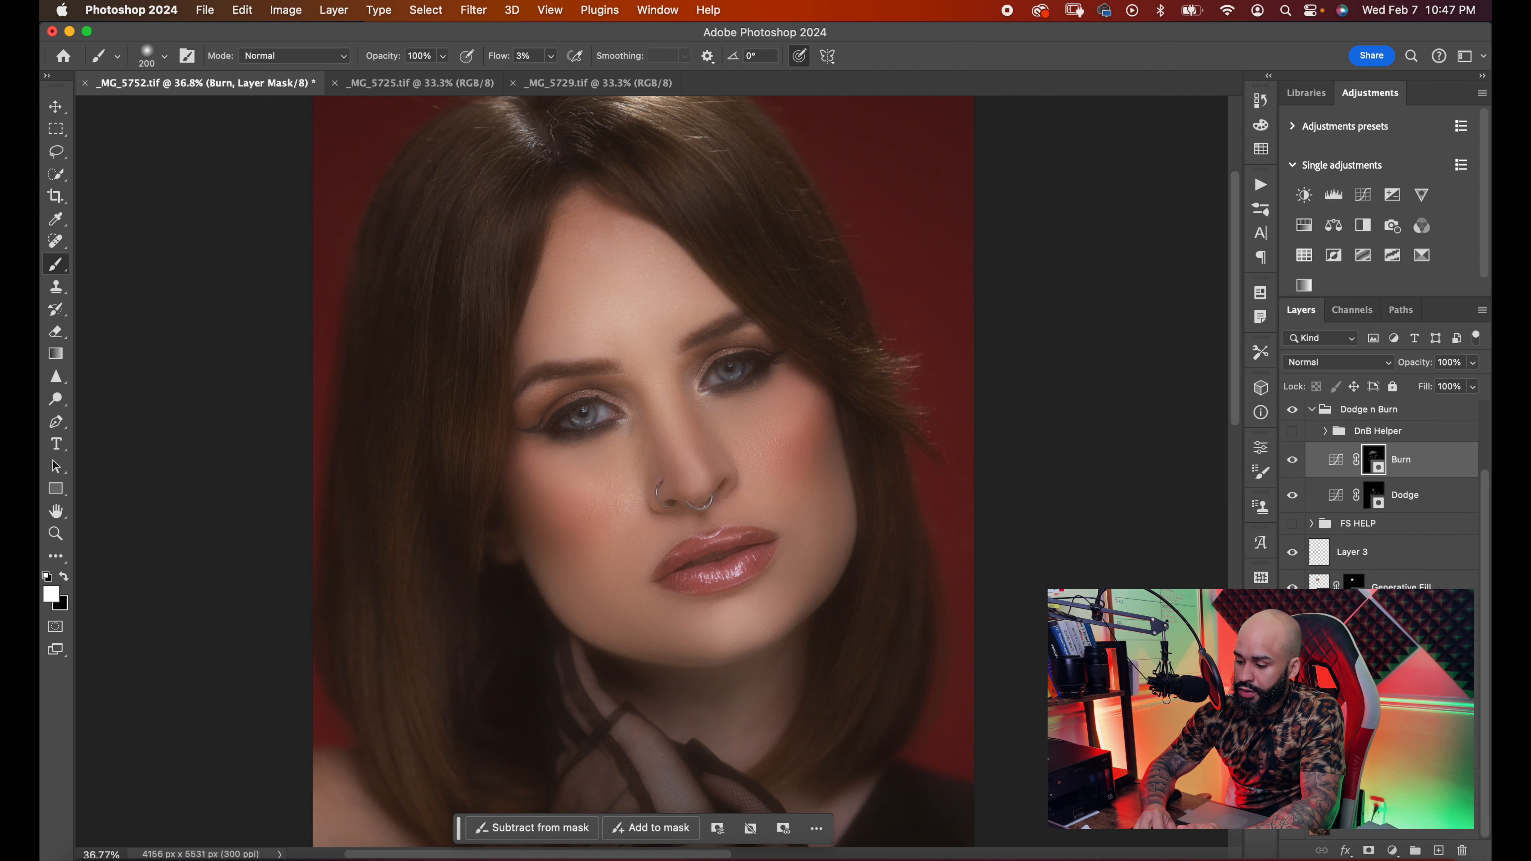
click(1380, 751)
right_click(64, 275)
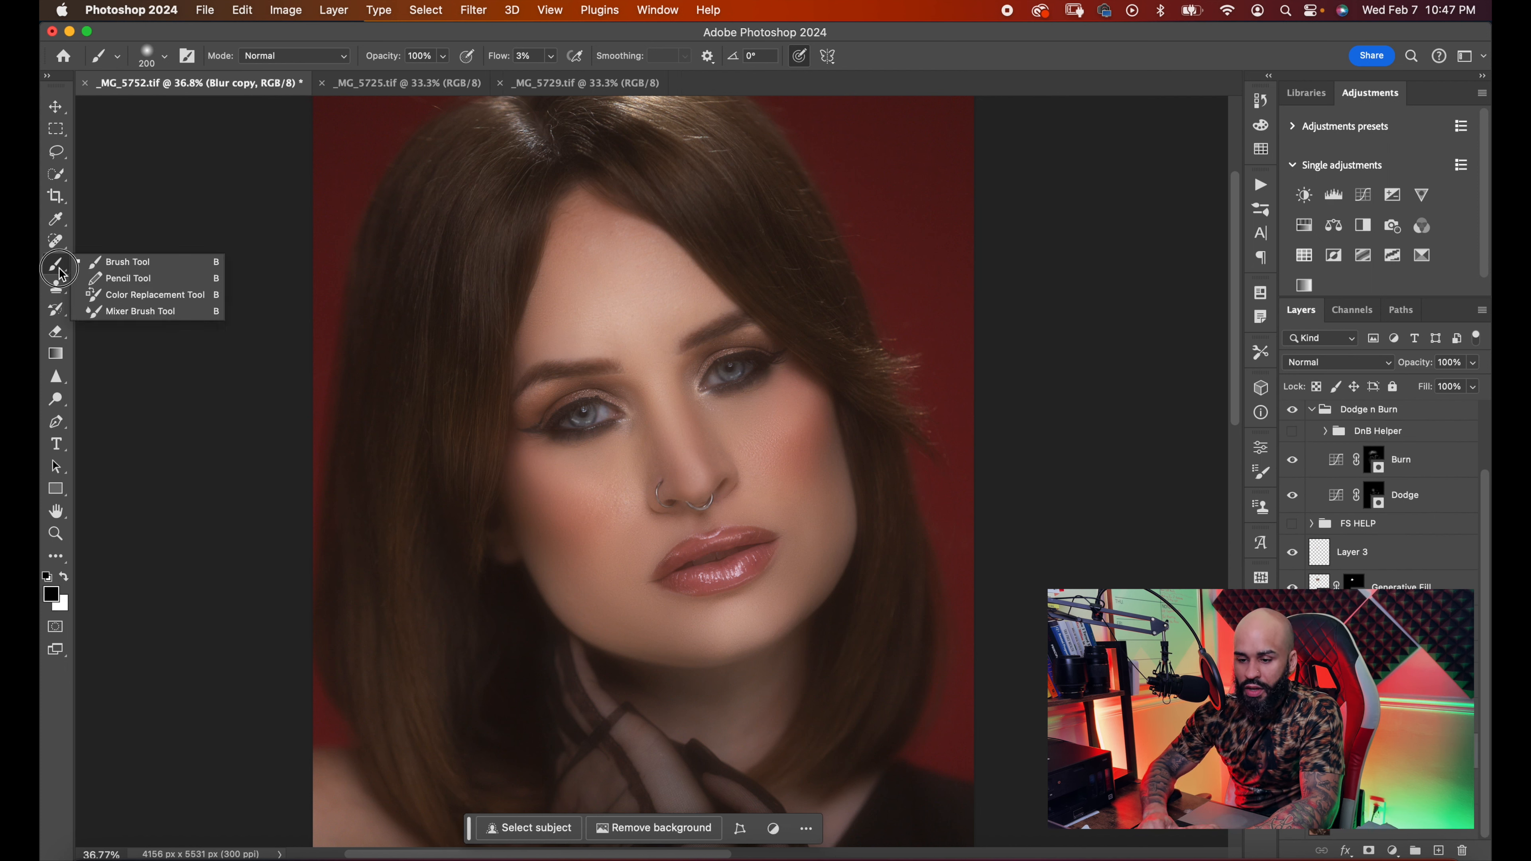
click(120, 313)
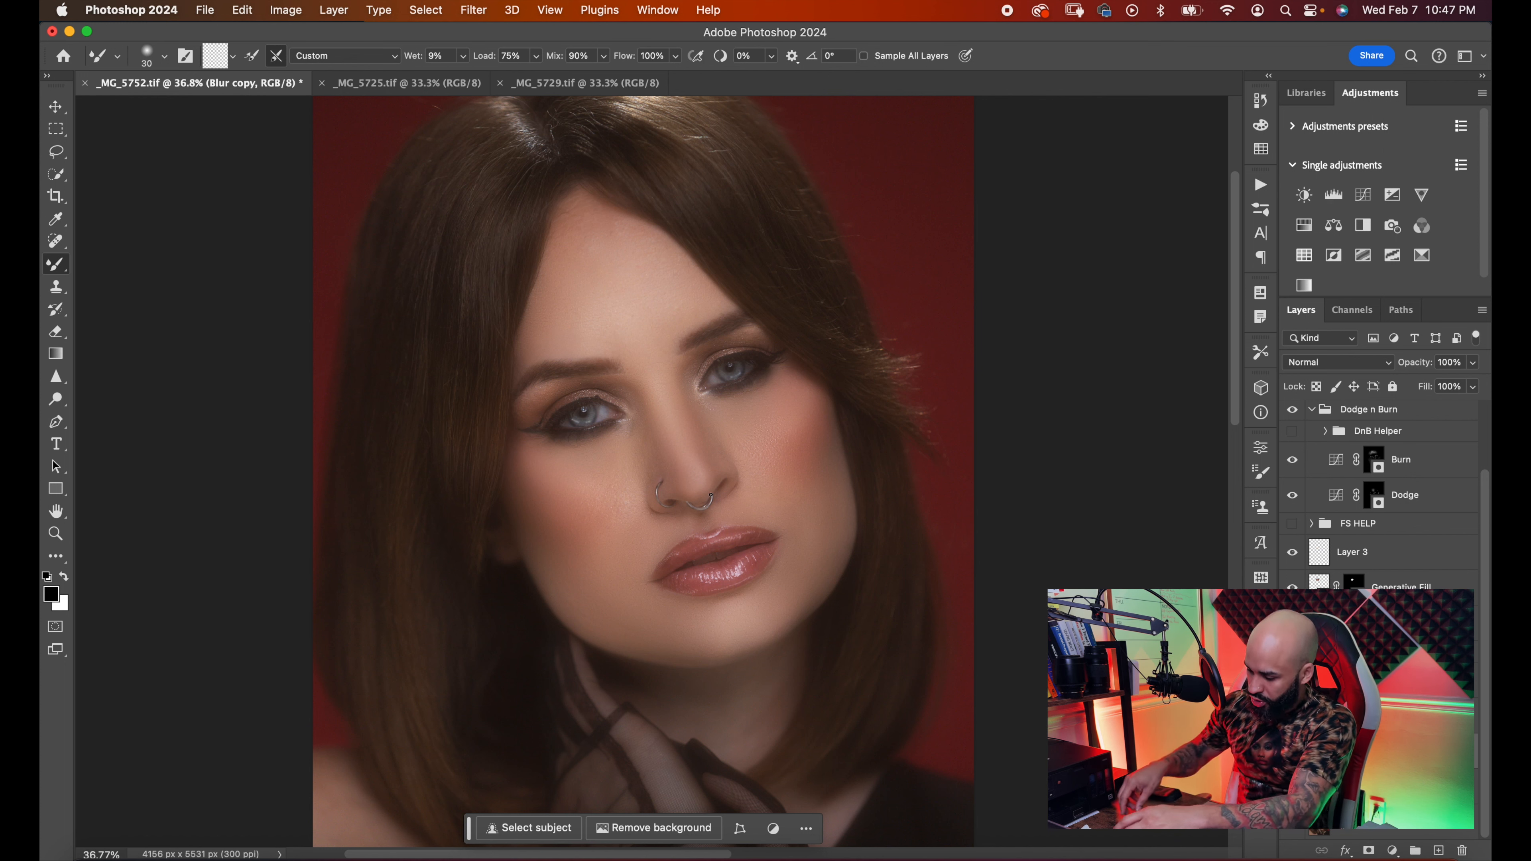
- Blend the blush on the subject's left cheek on the Blur copy layer with a 250 to 300 px Mixer Brush
key(bracketright)
key(bracketright)
key(bracketright)
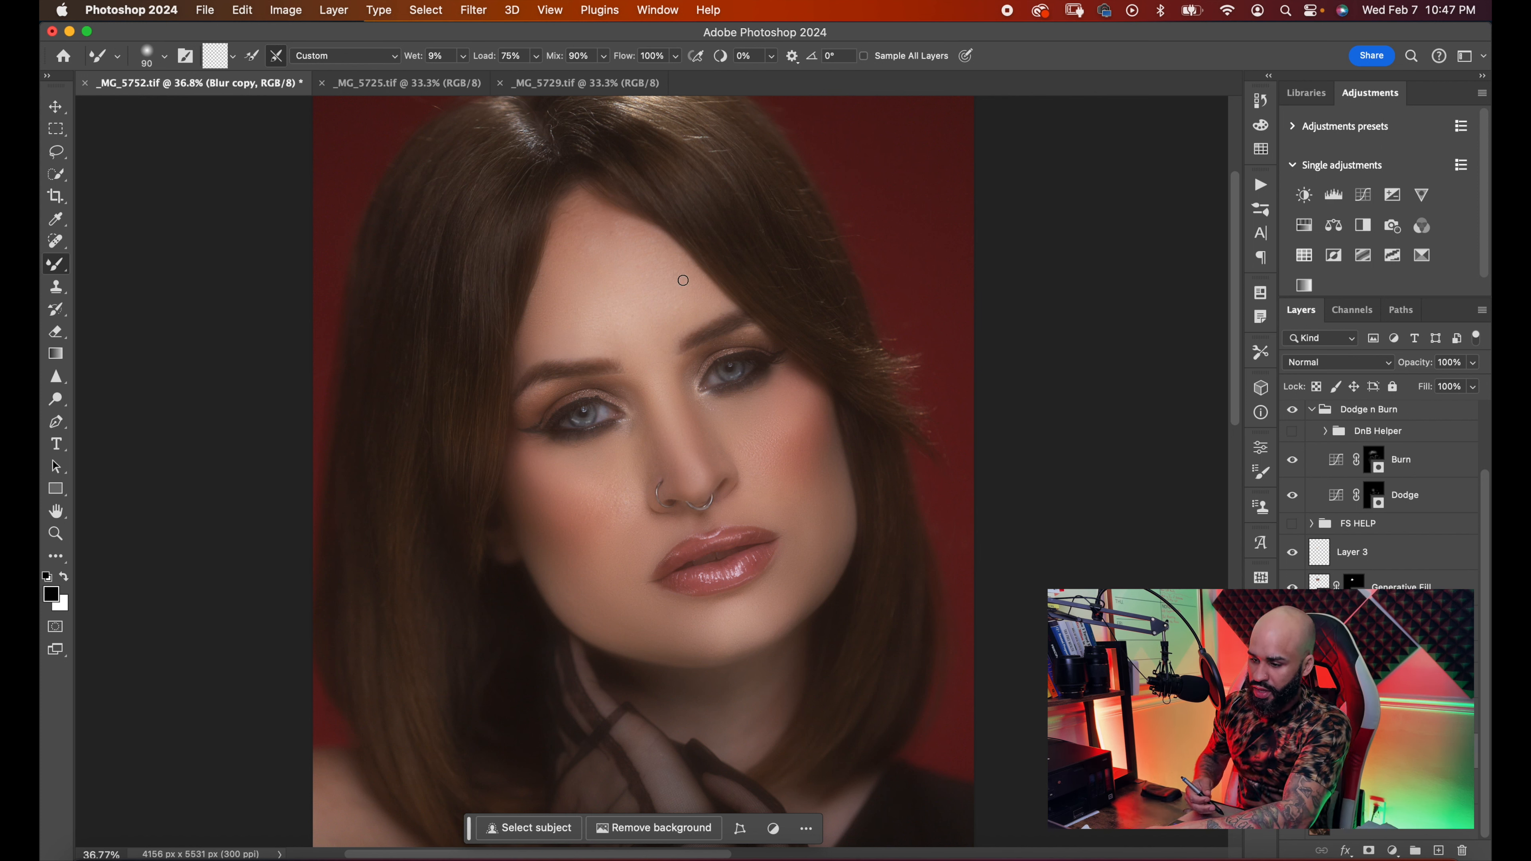
key(bracketright)
key(bracketright)
key(bracketright)
key(bracketright)
key(bracketright)
key(bracketright)
key(bracketleft)
mouse_move(769, 424)
mouse_down()
mouse_move(780, 471)
mouse_move(772, 419)
mouse_move(806, 418)
mouse_up()
key(bracketleft)
key(bracketleft)
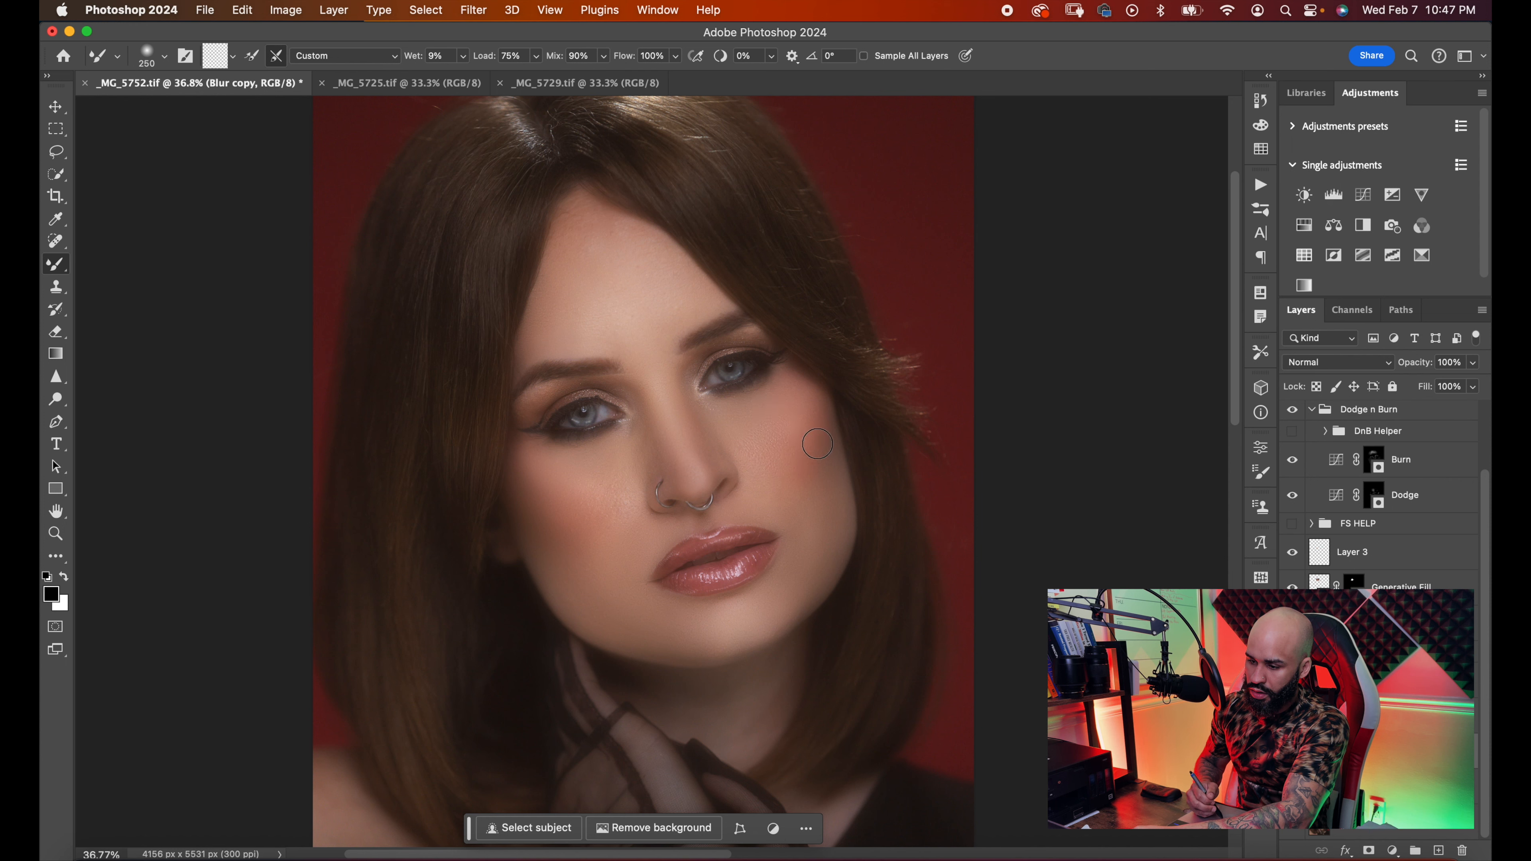
key(bracketright)
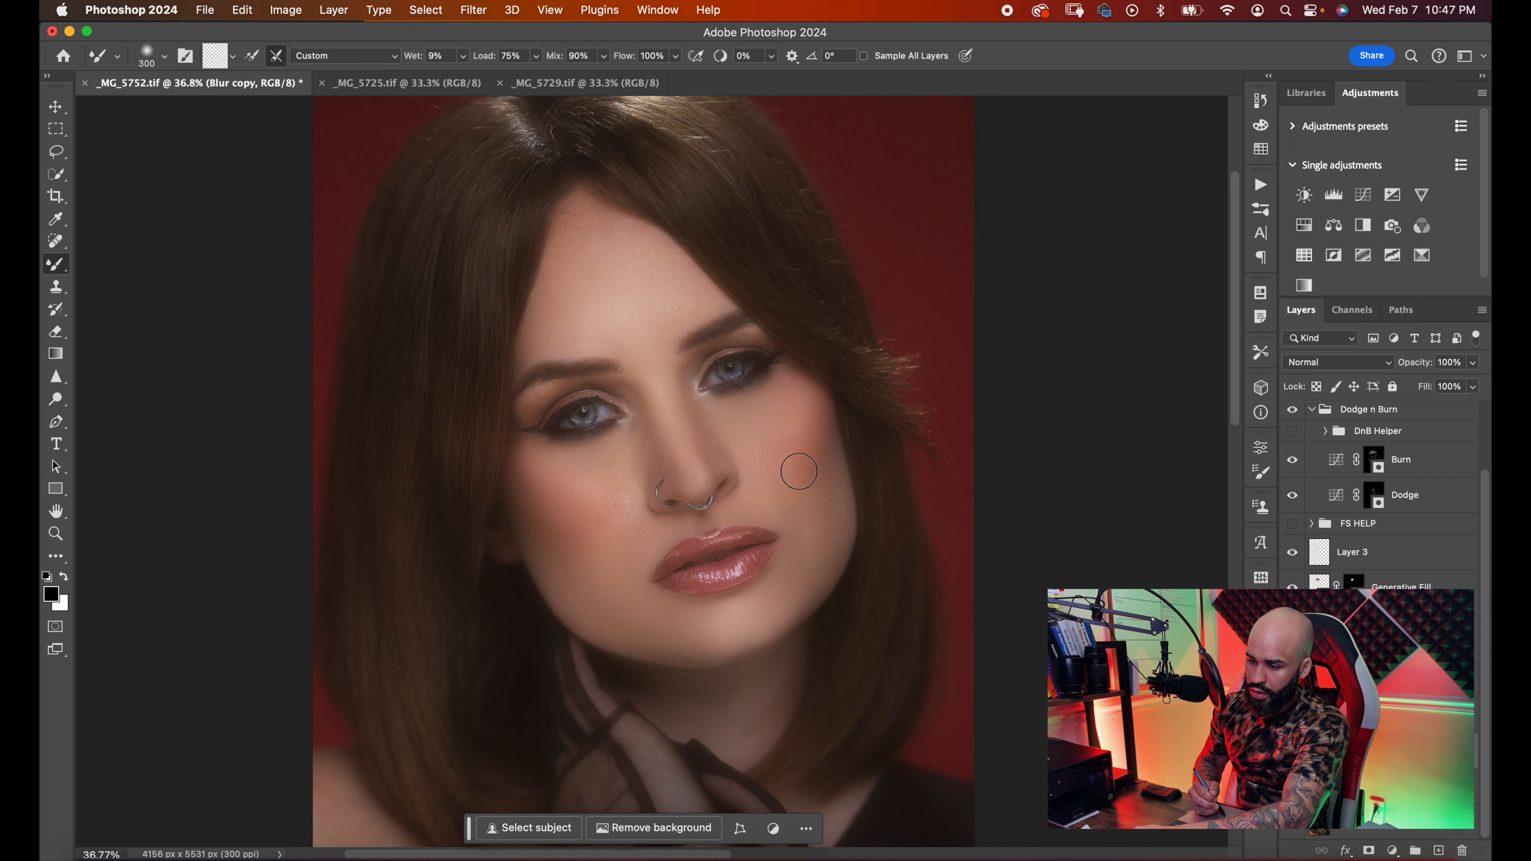
- Smooth the tones on the subject's right cheek with the Mixer Brush at 300 and 200 px, and the upper forehead at 600 px
key(bracketleft)
key(bracketleft)
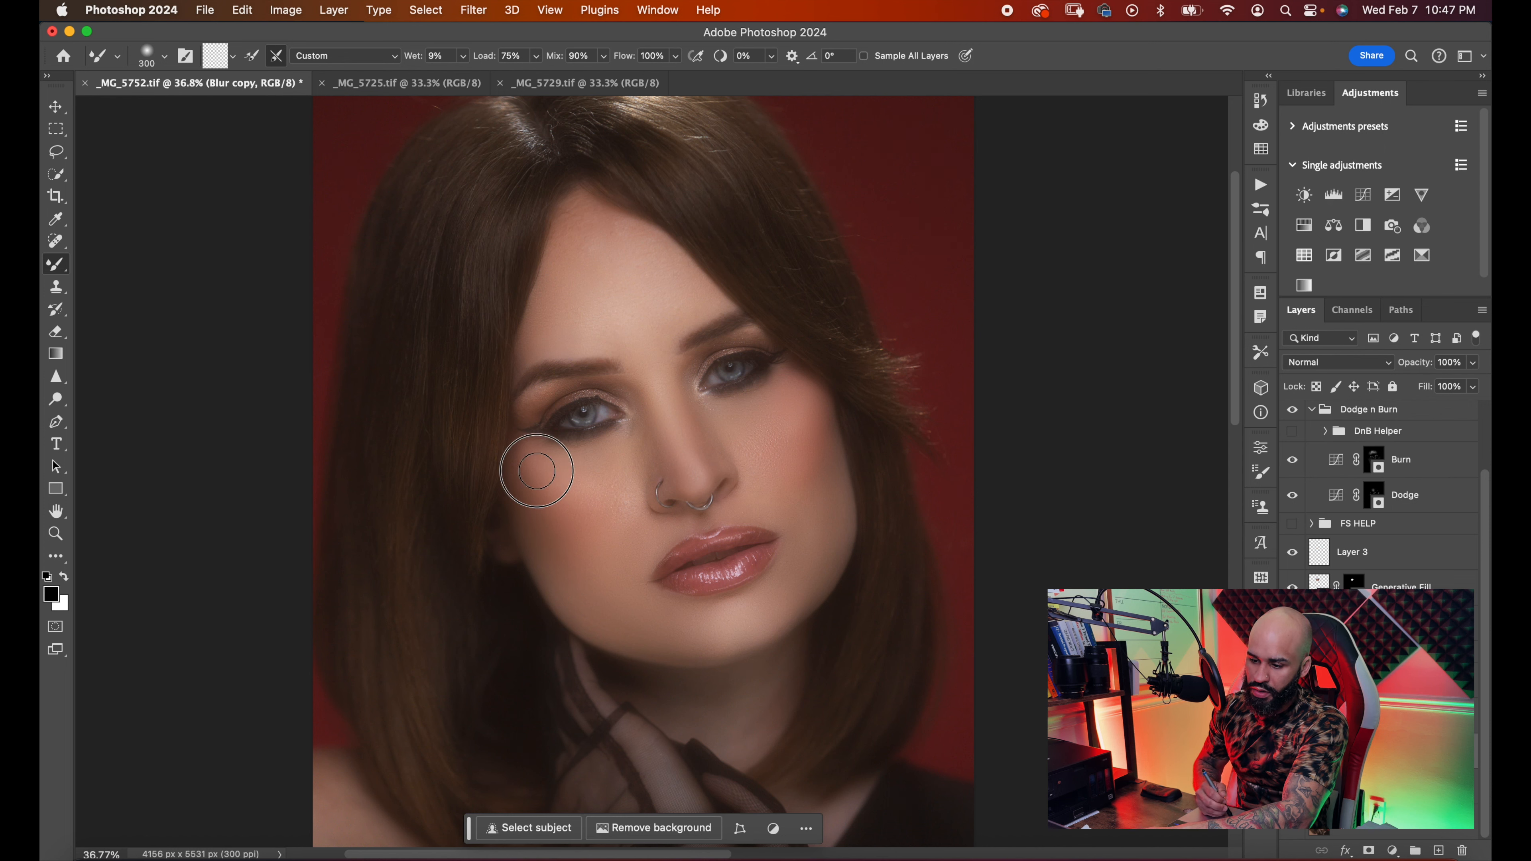
key(bracketleft)
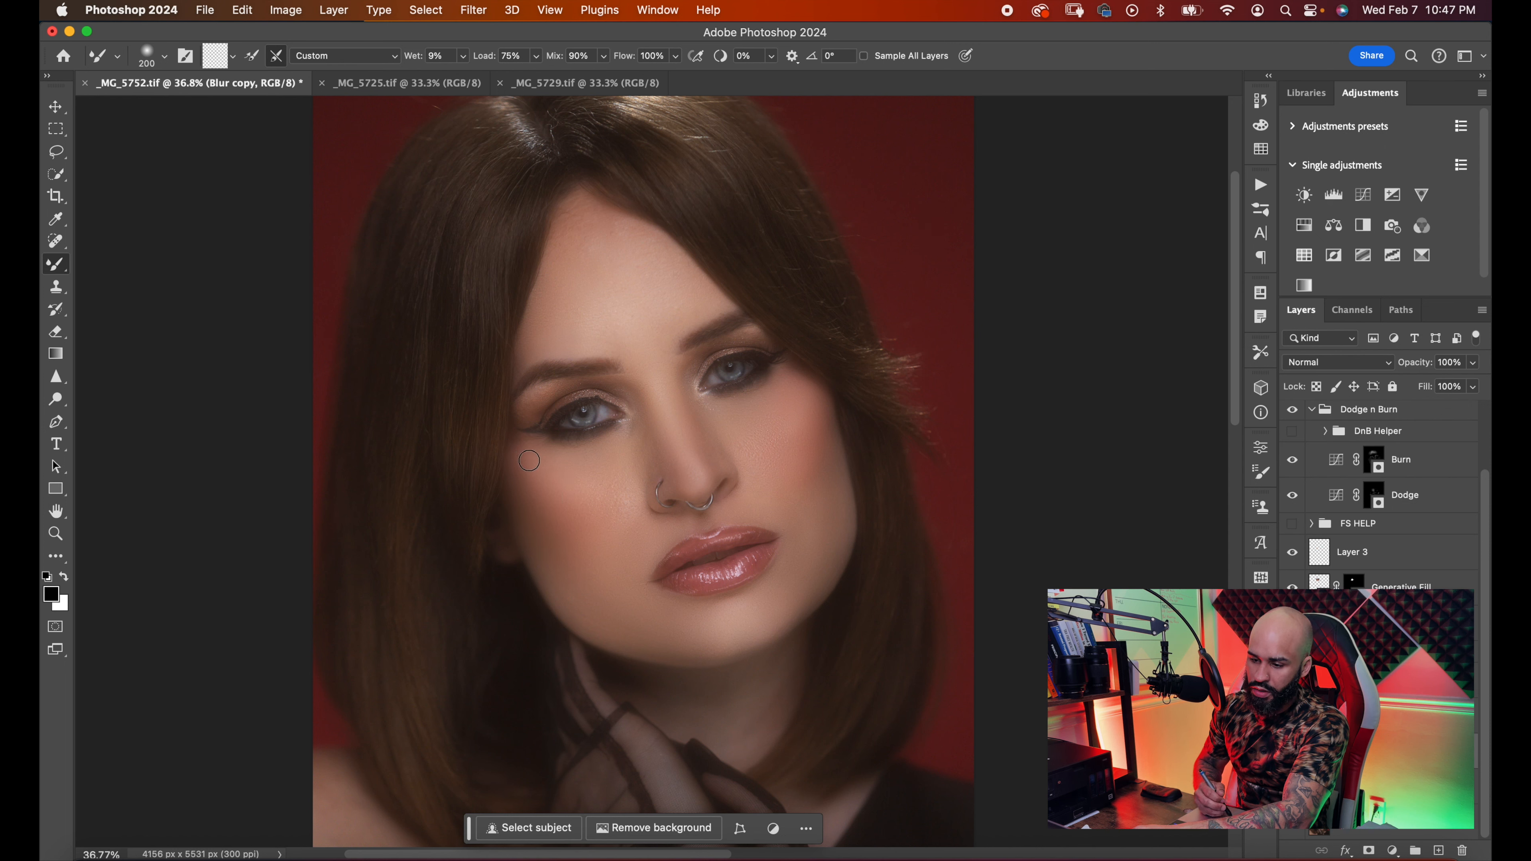
key(bracketright)
key(bracketright)
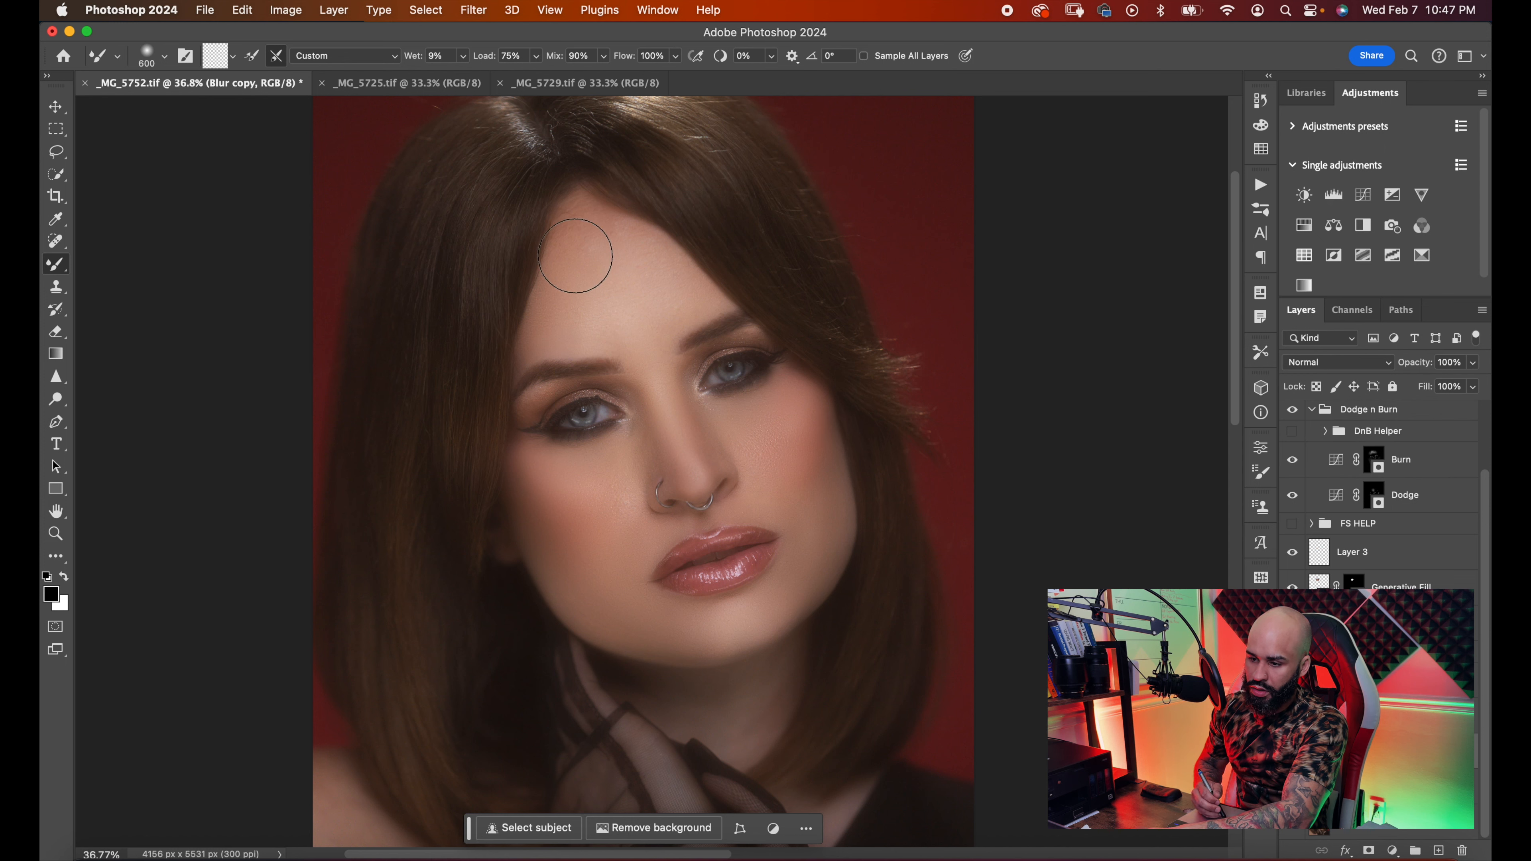
key(bracketright)
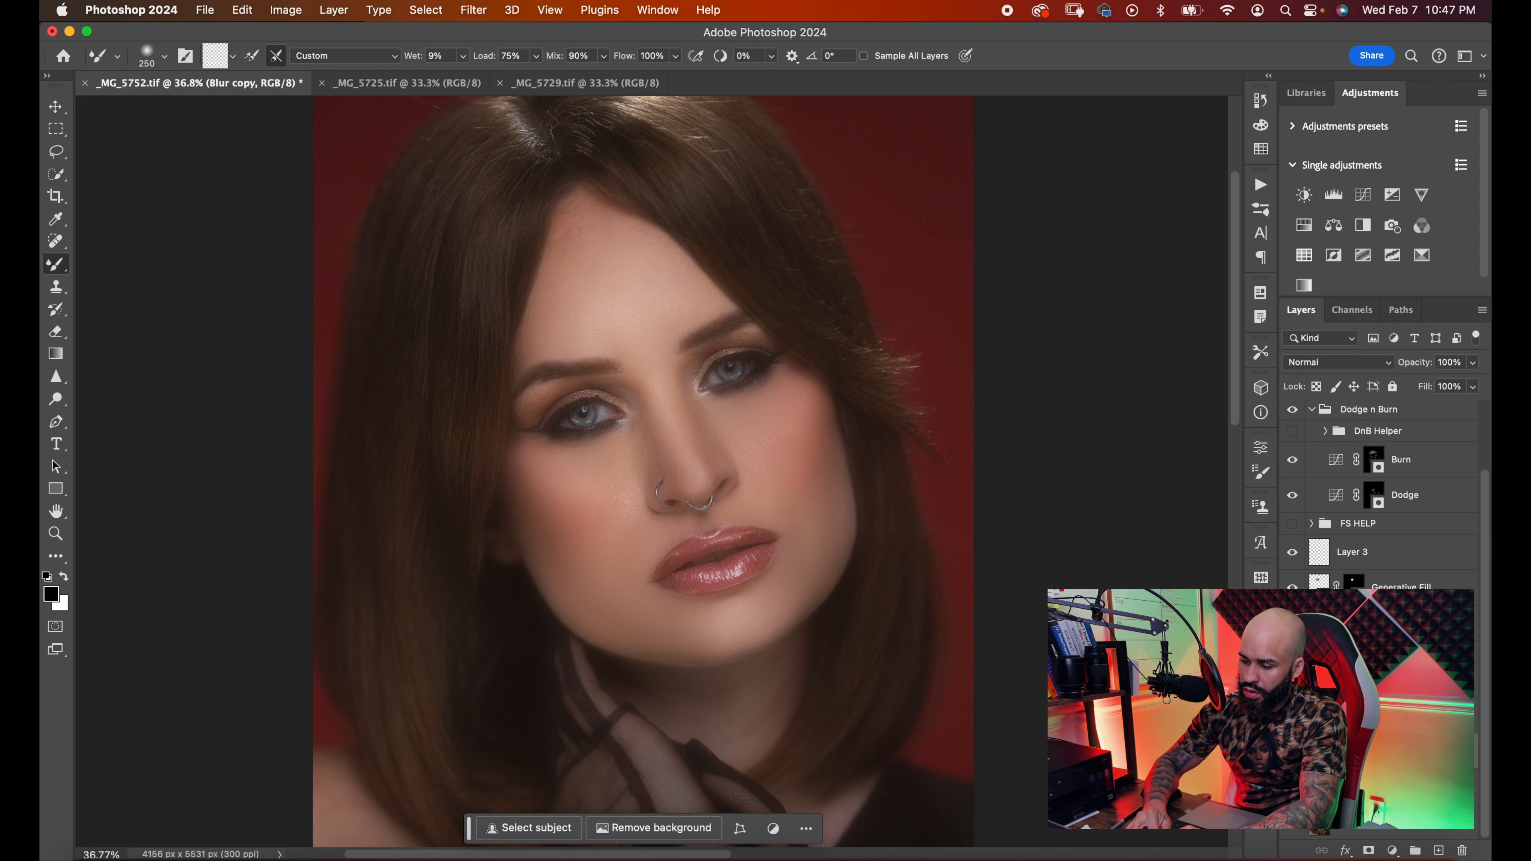
- Compare the portrait with the skin smoothing hidden and shown, at several zoom levels
click(1292, 751)
scroll(1080, 559, down, 3)
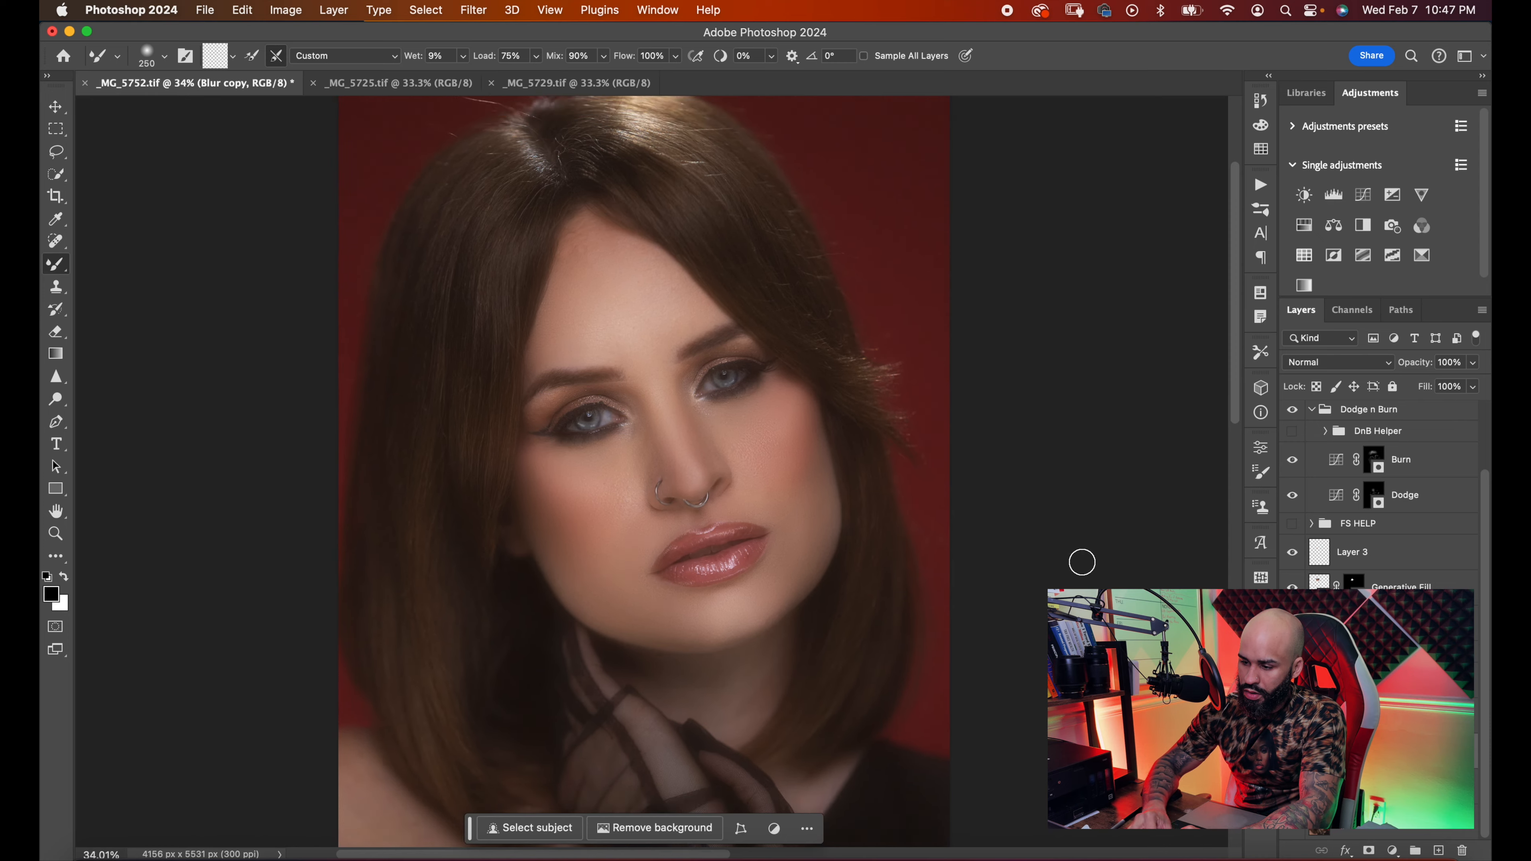
scroll(1082, 562, up, 3)
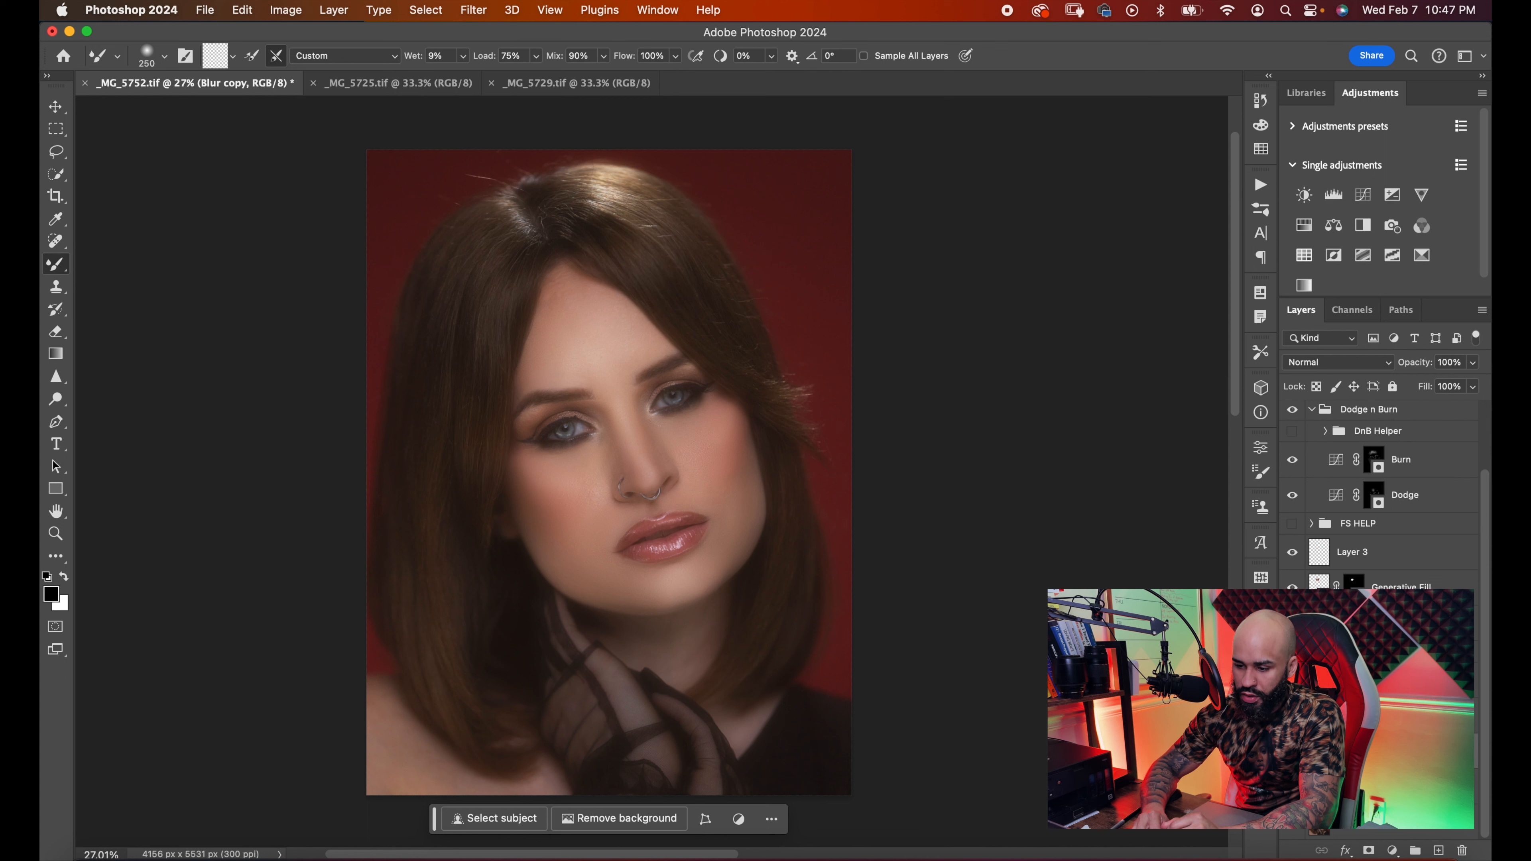
click(1291, 751)
click(1292, 751)
click(1292, 750)
click(1291, 751)
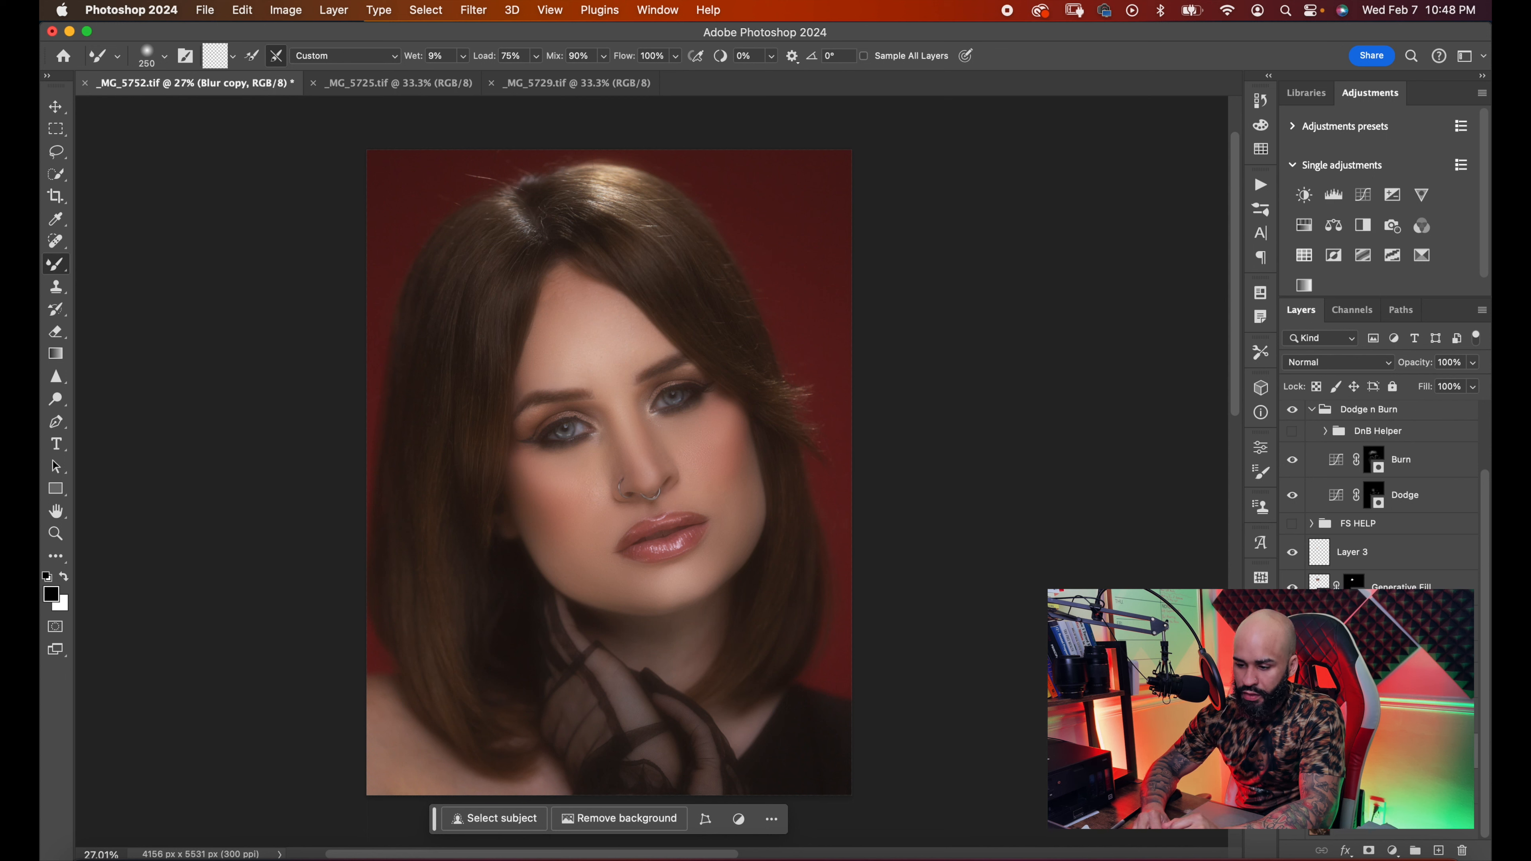
scroll(652, 471, up, 7)
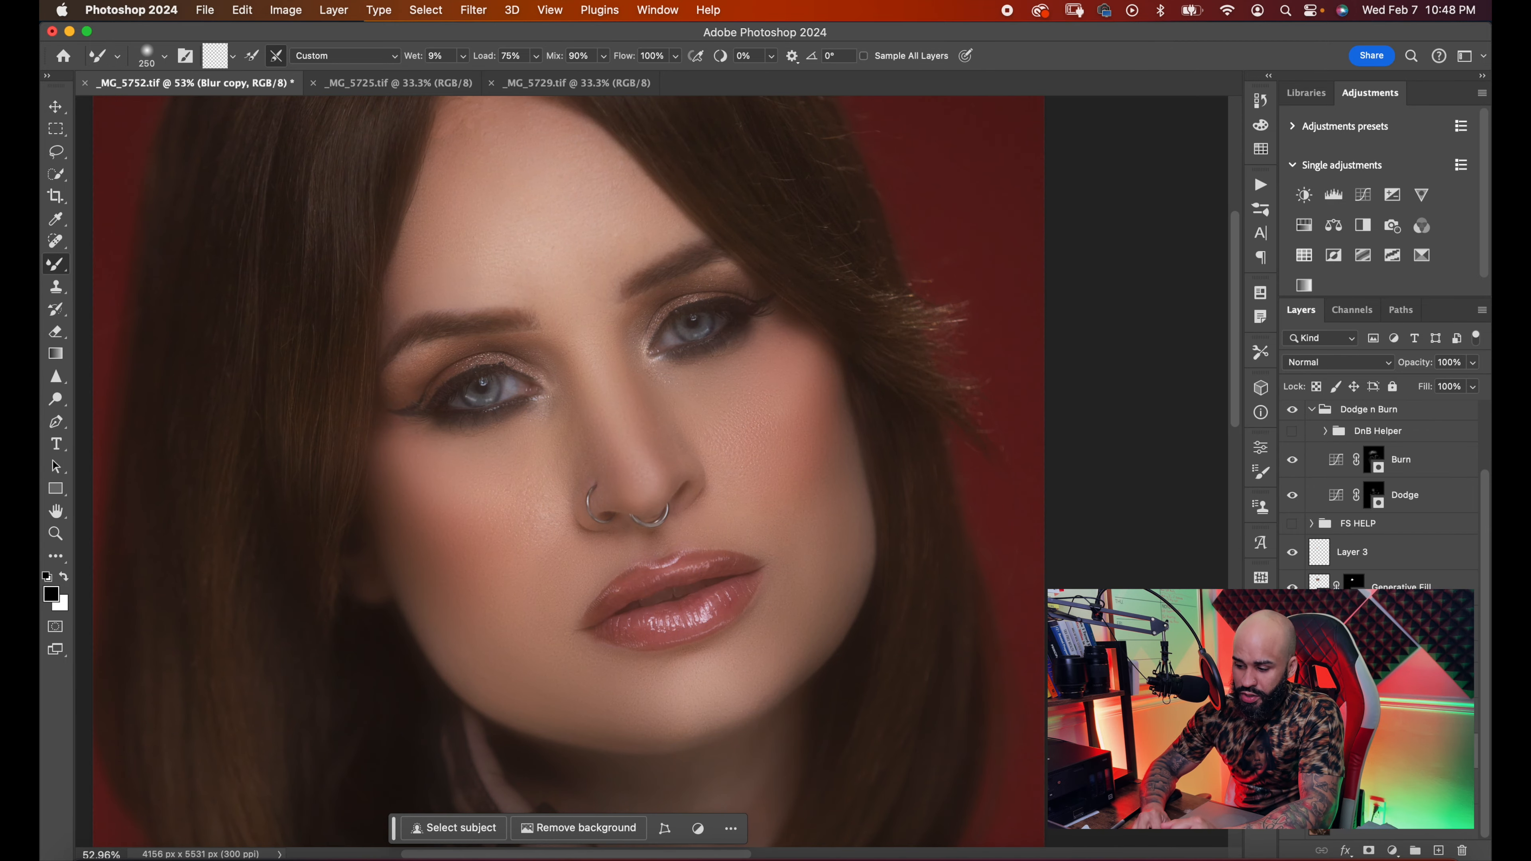
click(1291, 750)
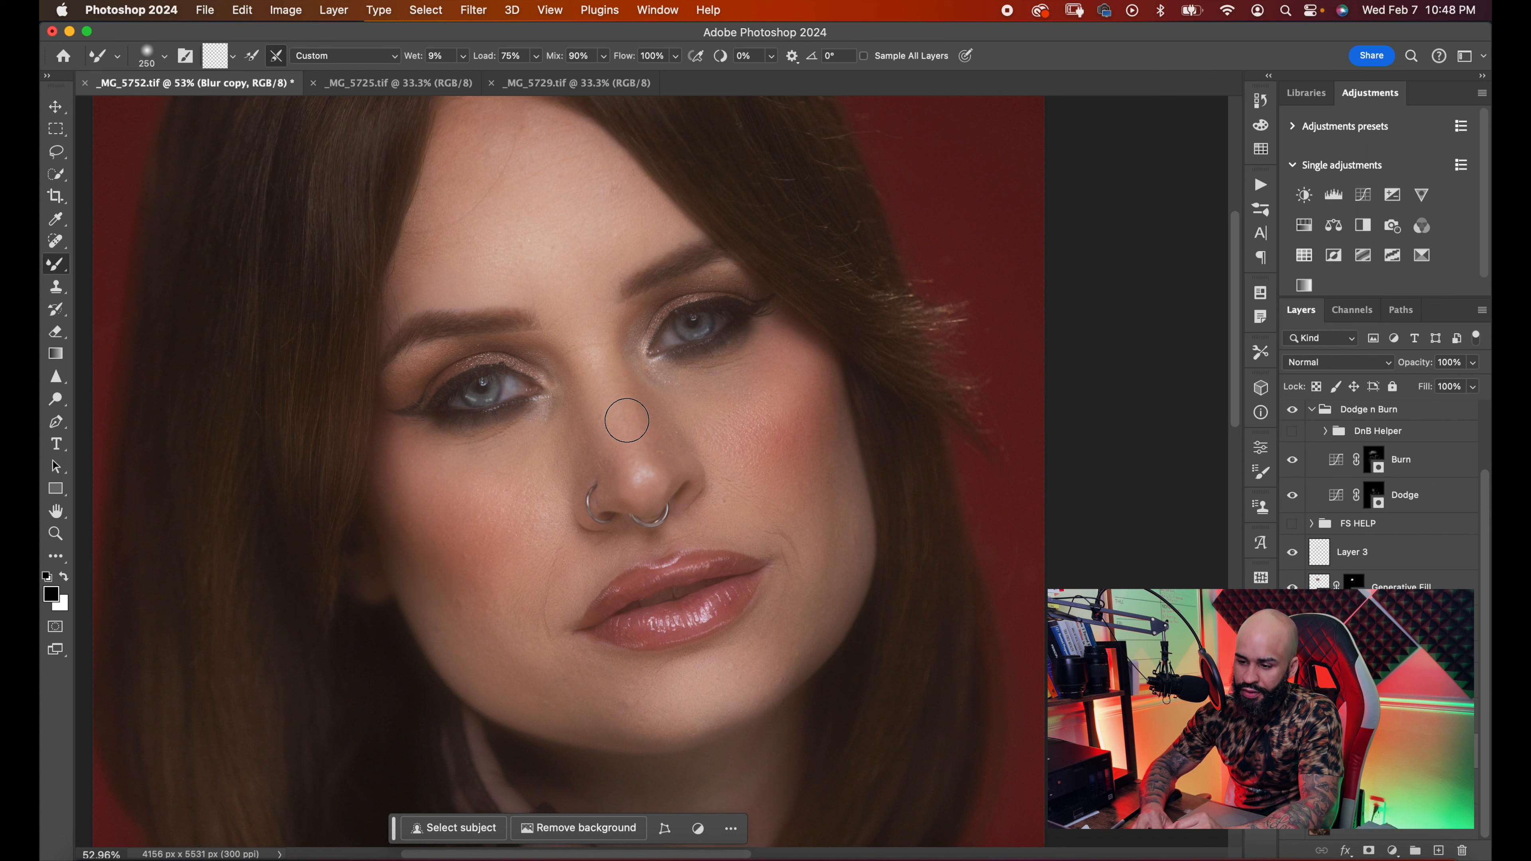
scroll(561, 250, up, 2)
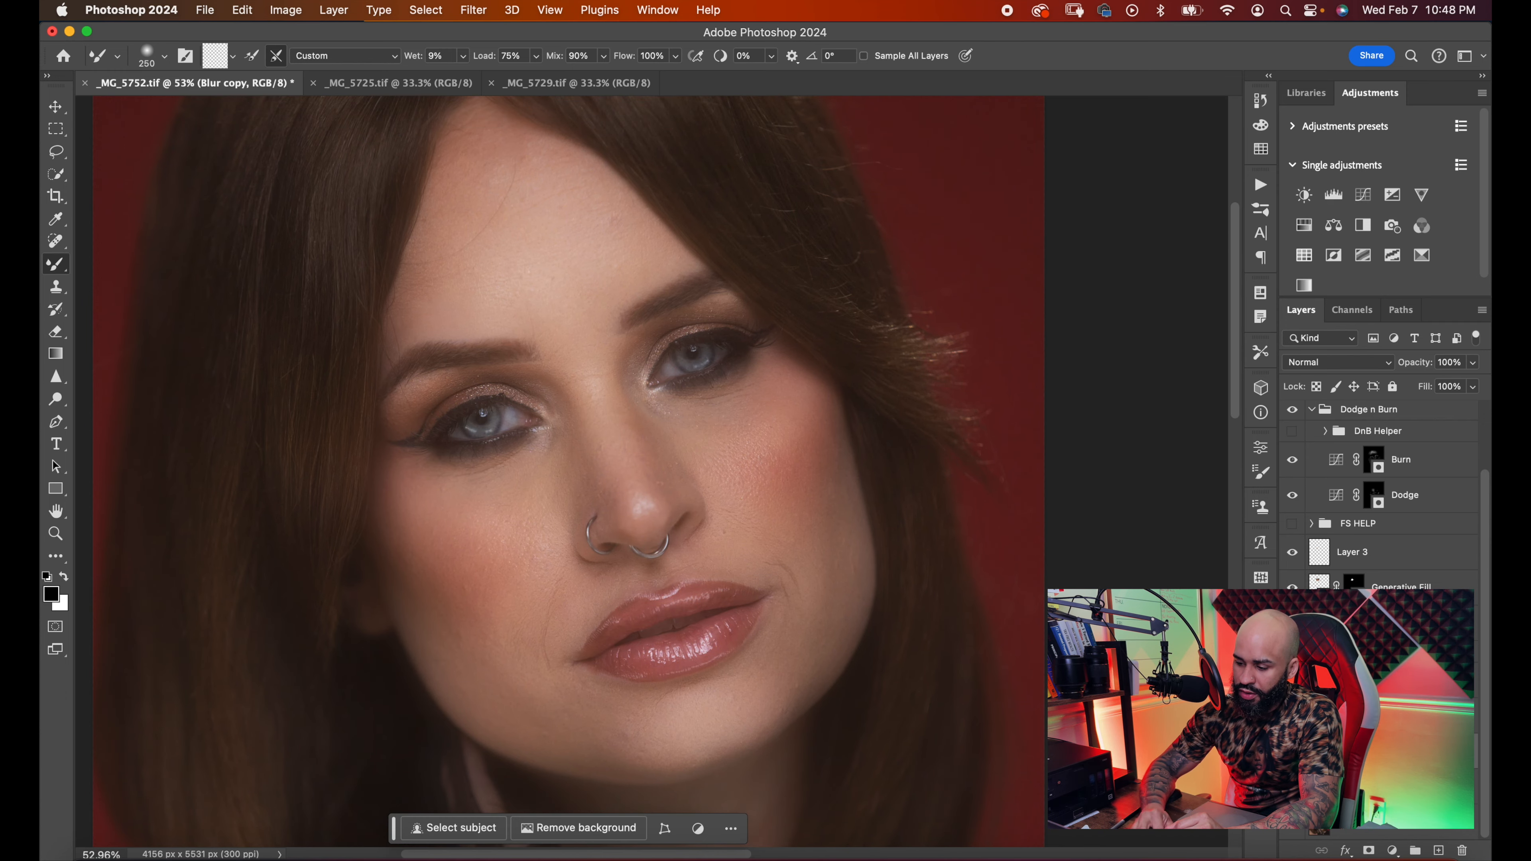
drag(780, 444, 808, 491)
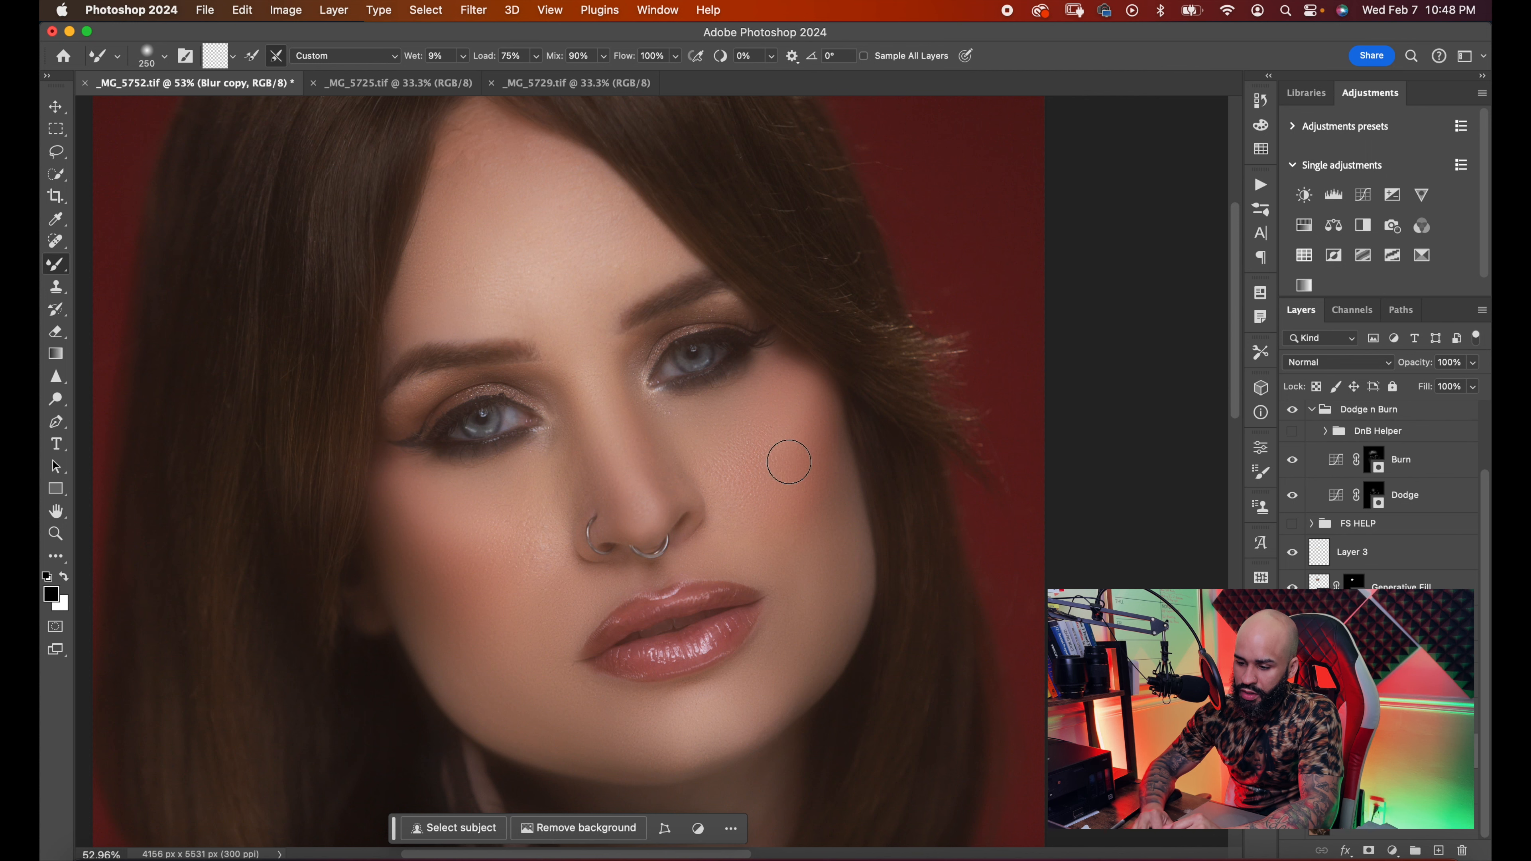
- Blend the skin along both sides of the nose below the inner eye corners with the Mixer Brush at 90 px and 125 px
scroll(568, 448, up, 3)
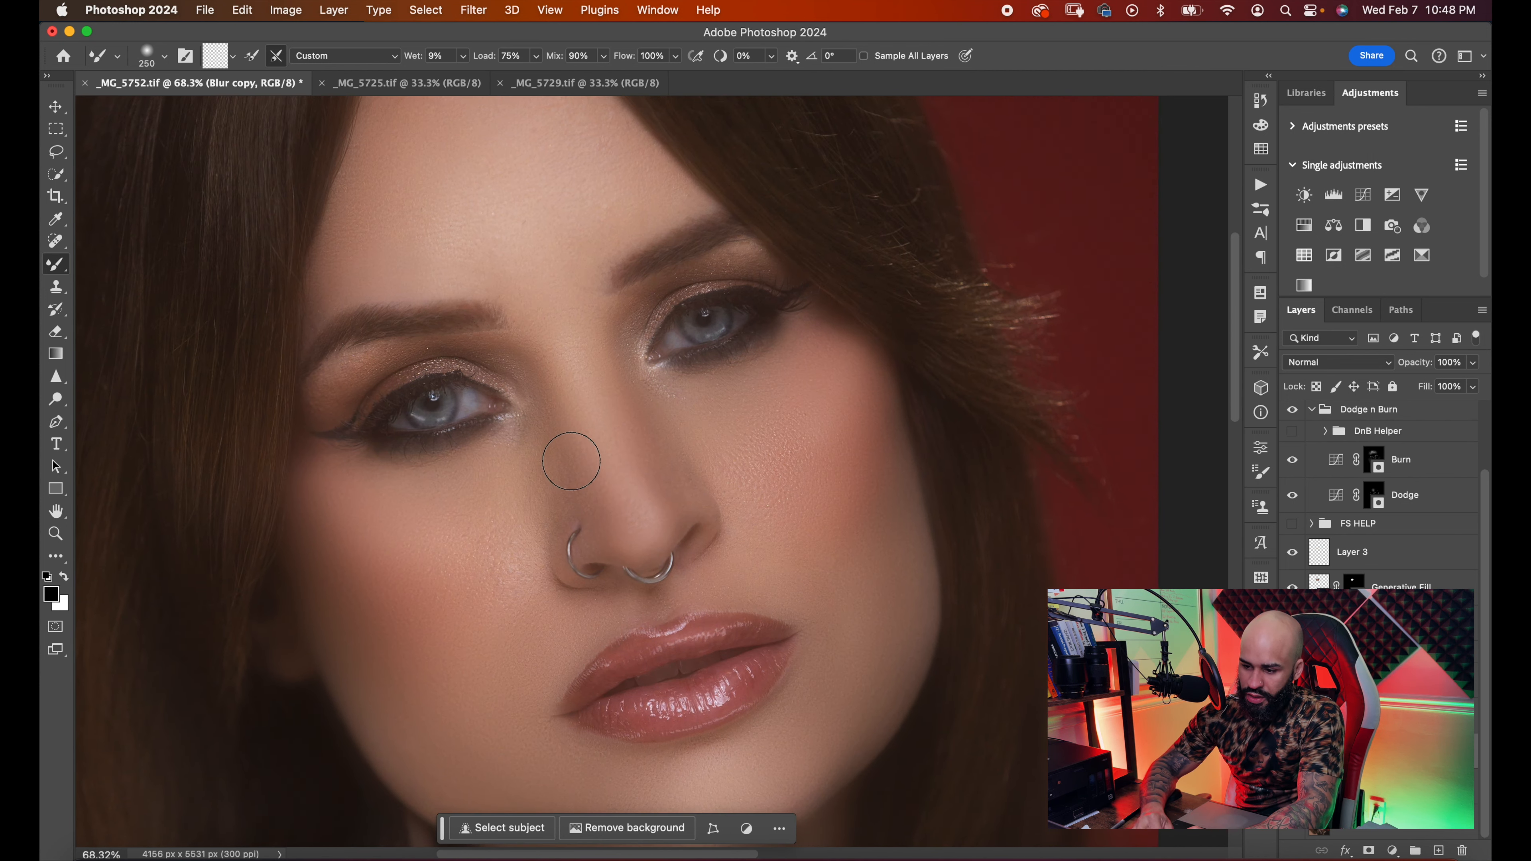
key(bracketleft)
key(bracketleft)
key(bracketleft)
key(bracketleft)
key(bracketleft)
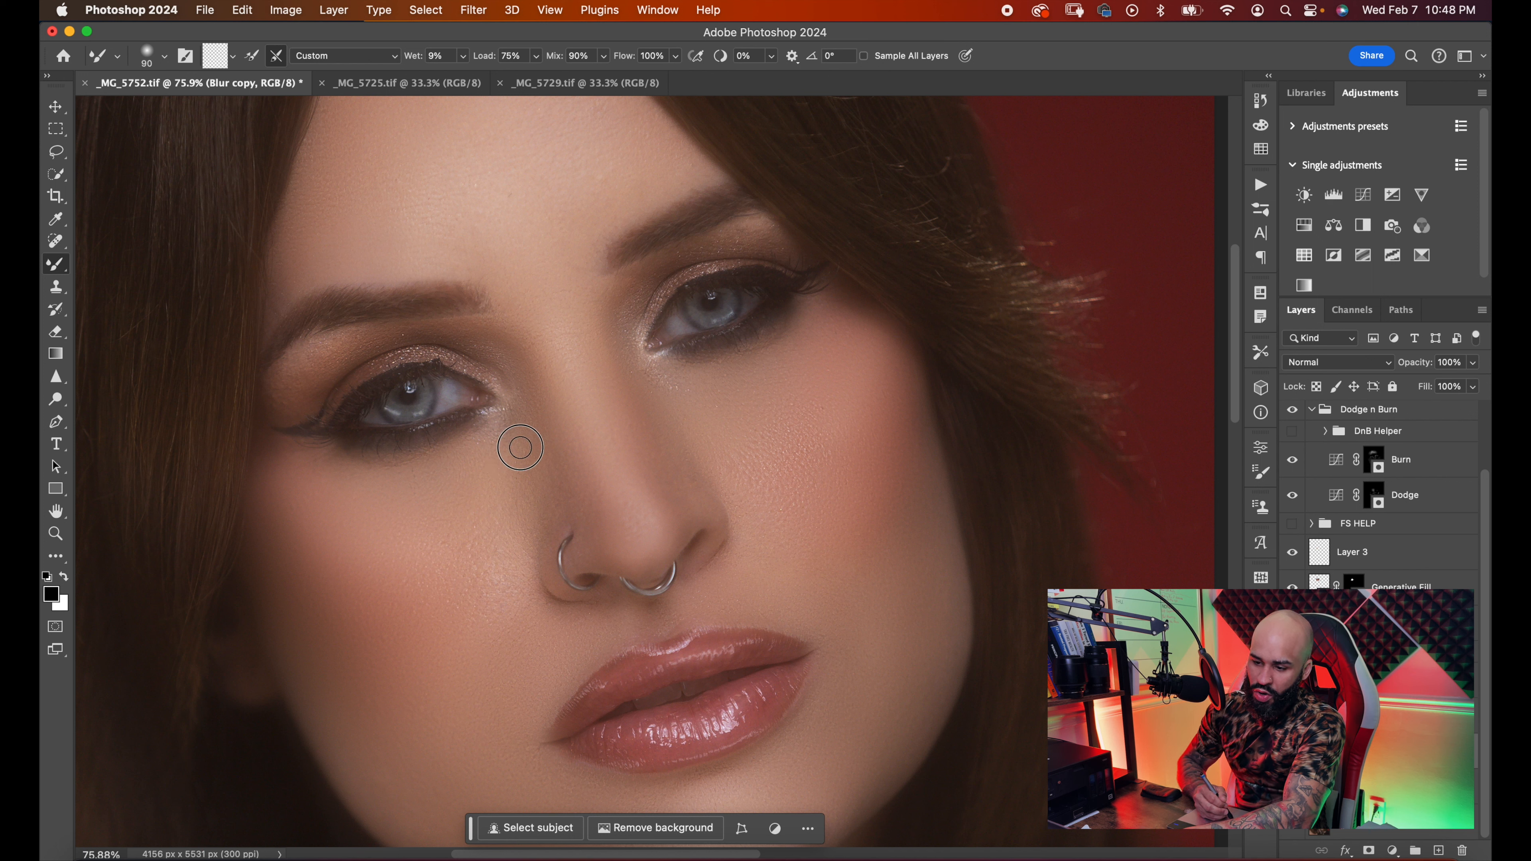
key(bracketright)
key(bracketright)
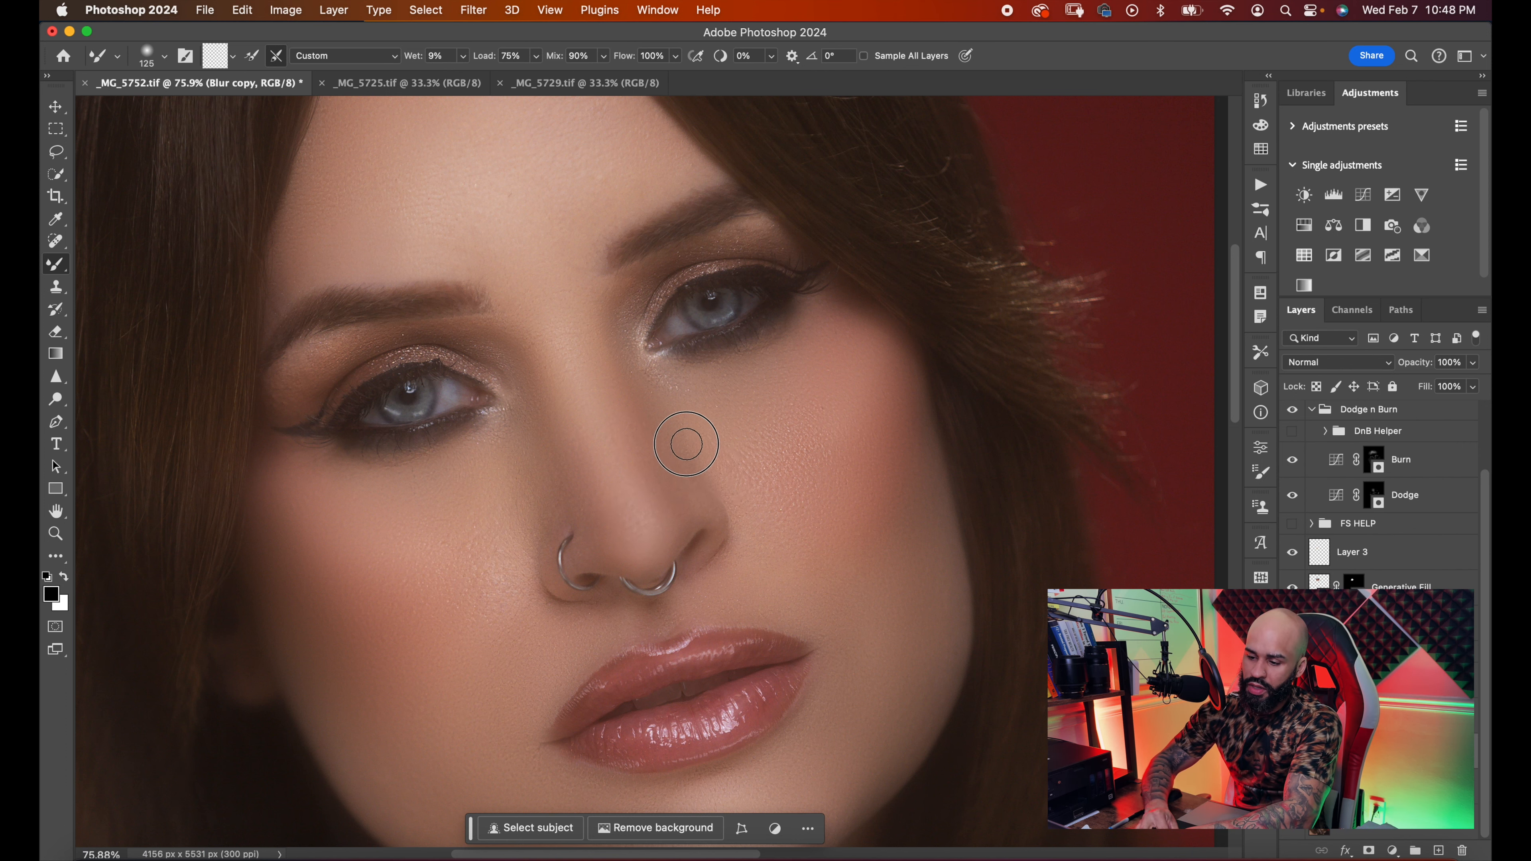
- Remove the flyaway hairs above the crown on Layer 3 with the Clone Stamp at 60 to 100 px, 100% opacity, sampling Current & Below
scroll(833, 433, down, 4)
scroll(834, 432, down, 2)
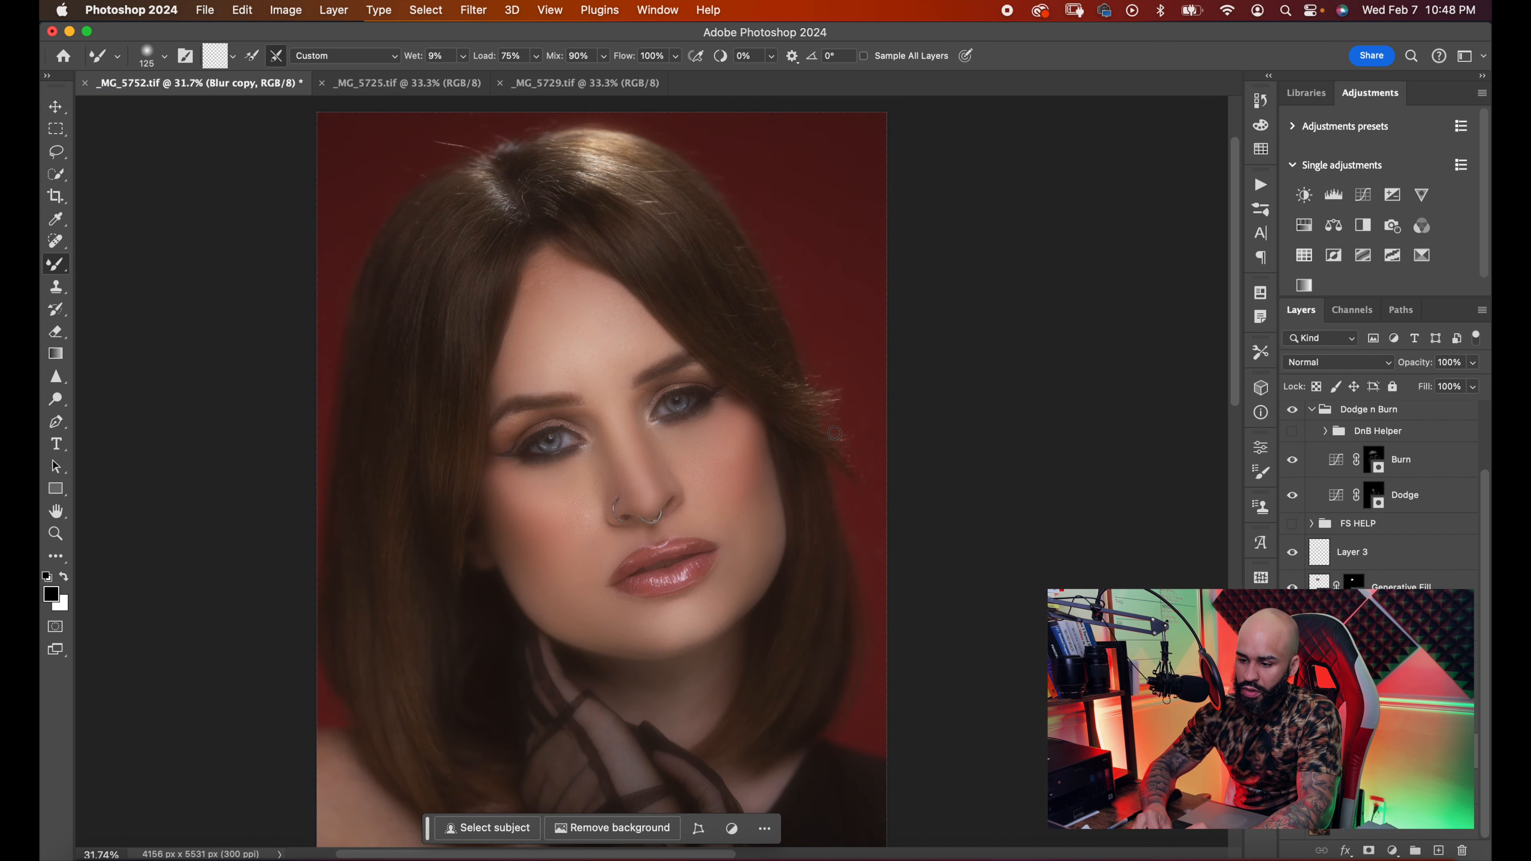
scroll(834, 433, up, 5)
key(bracketright)
key(bracketright)
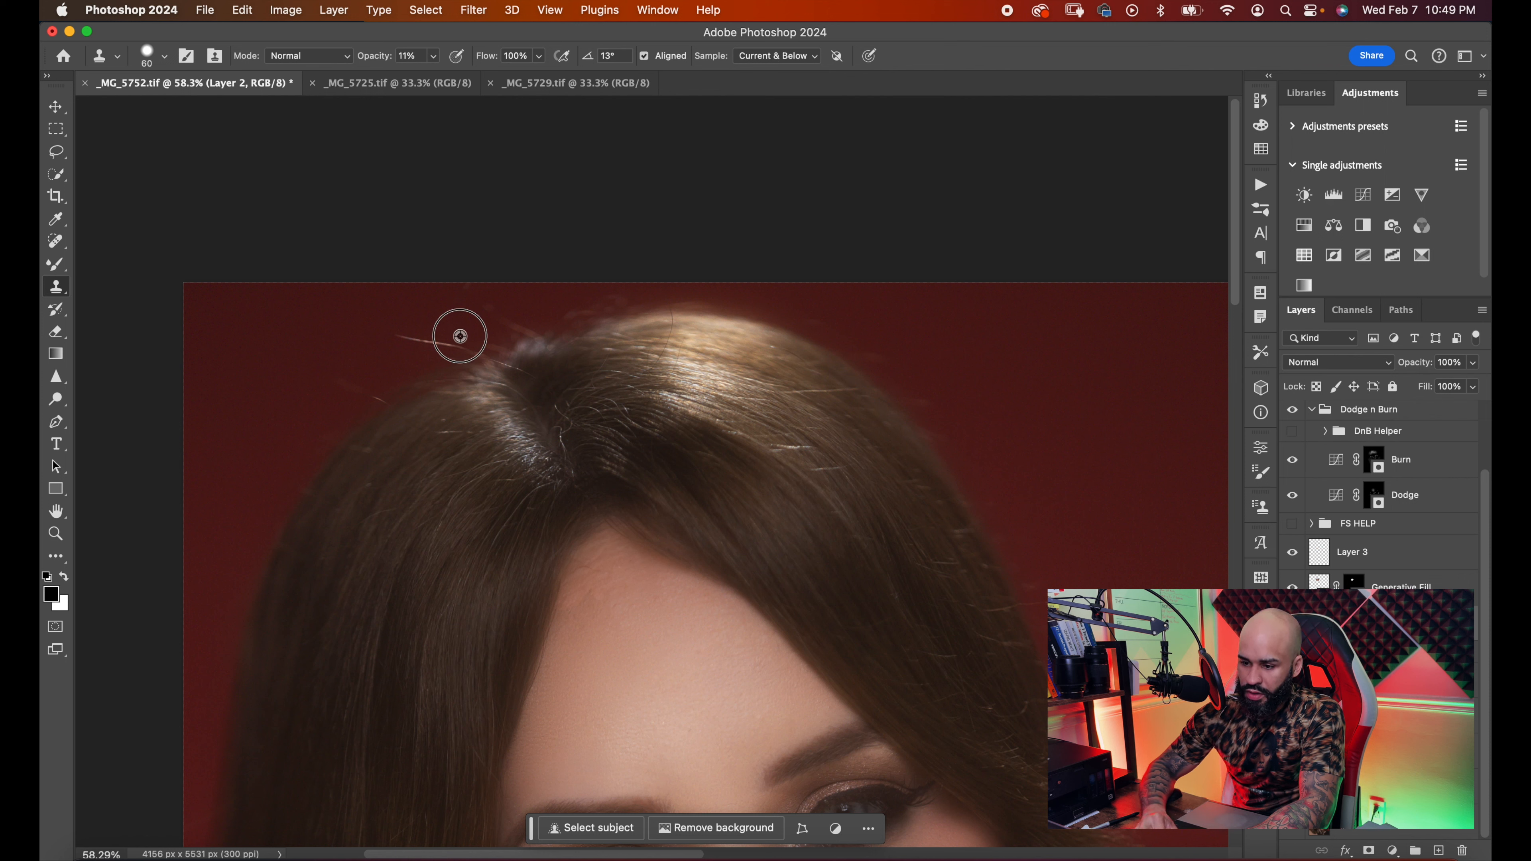
click(783, 56)
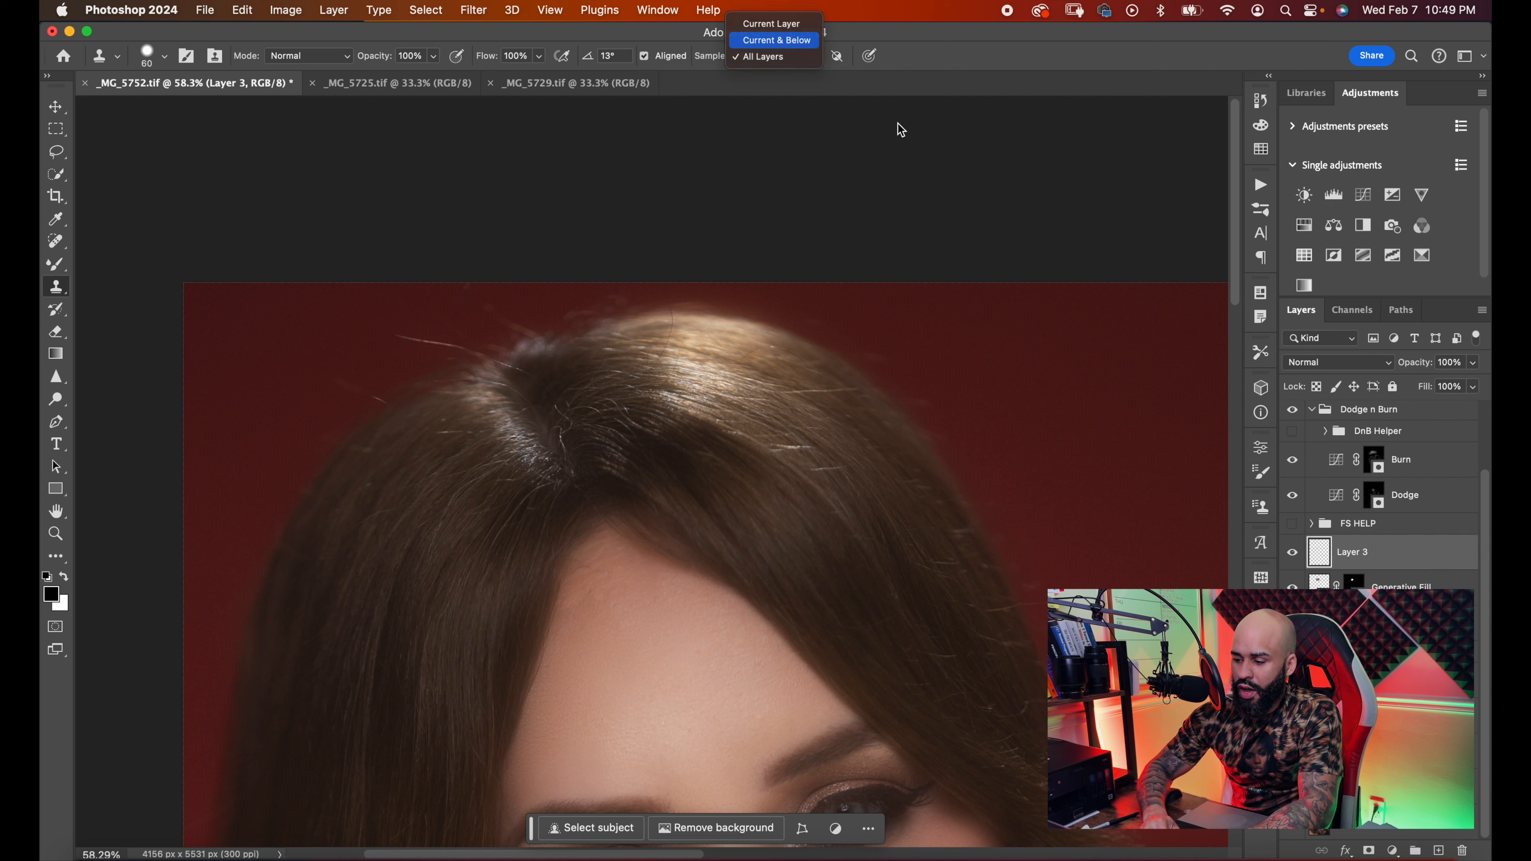
key(Return)
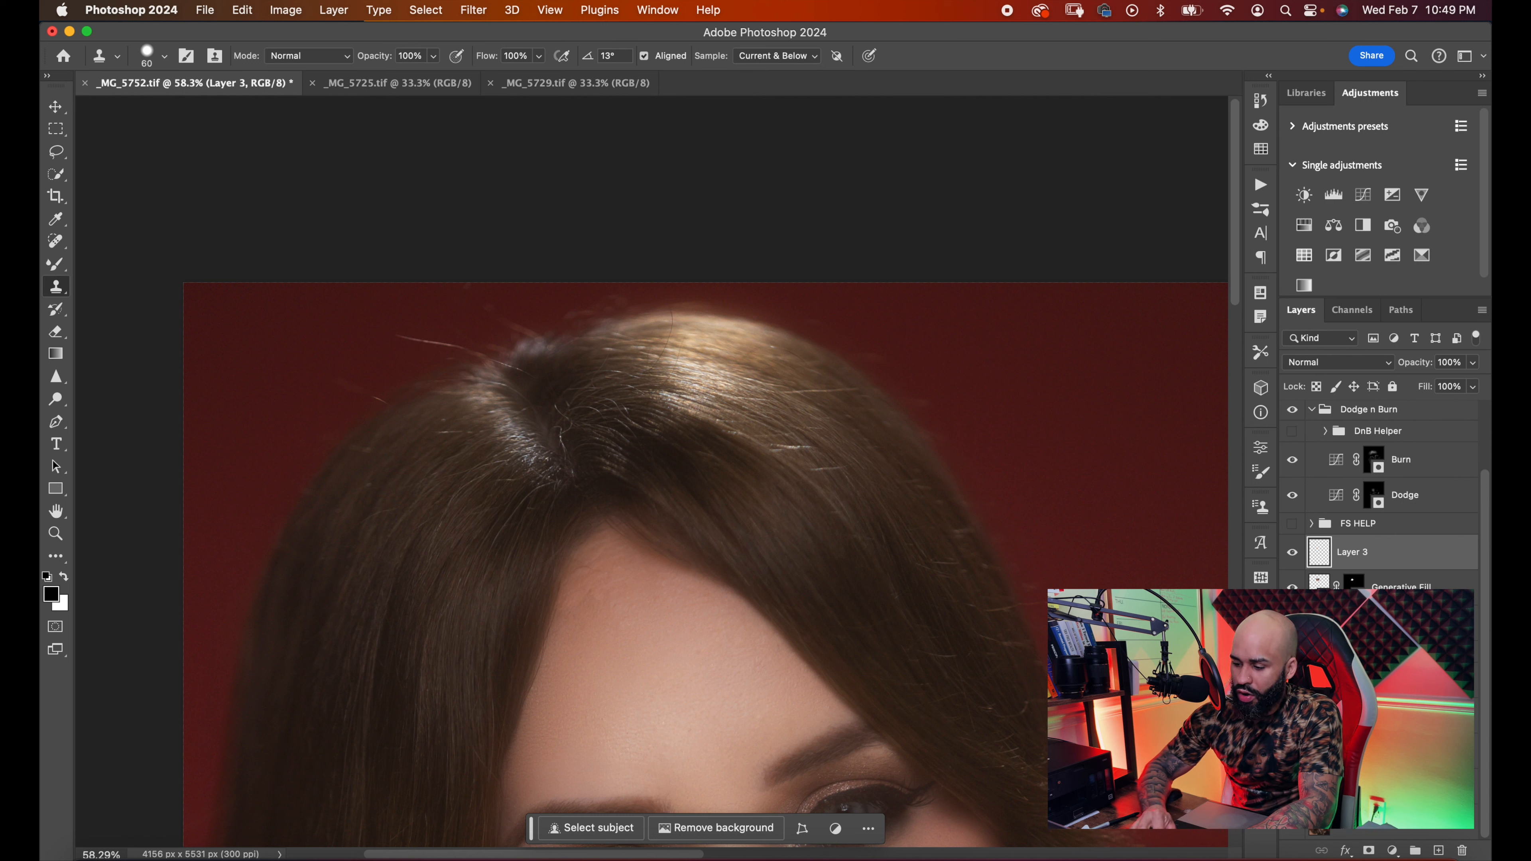
alt+click(446, 336)
mouse_move(463, 348)
mouse_down()
mouse_move(385, 330)
mouse_move(344, 385)
mouse_up()
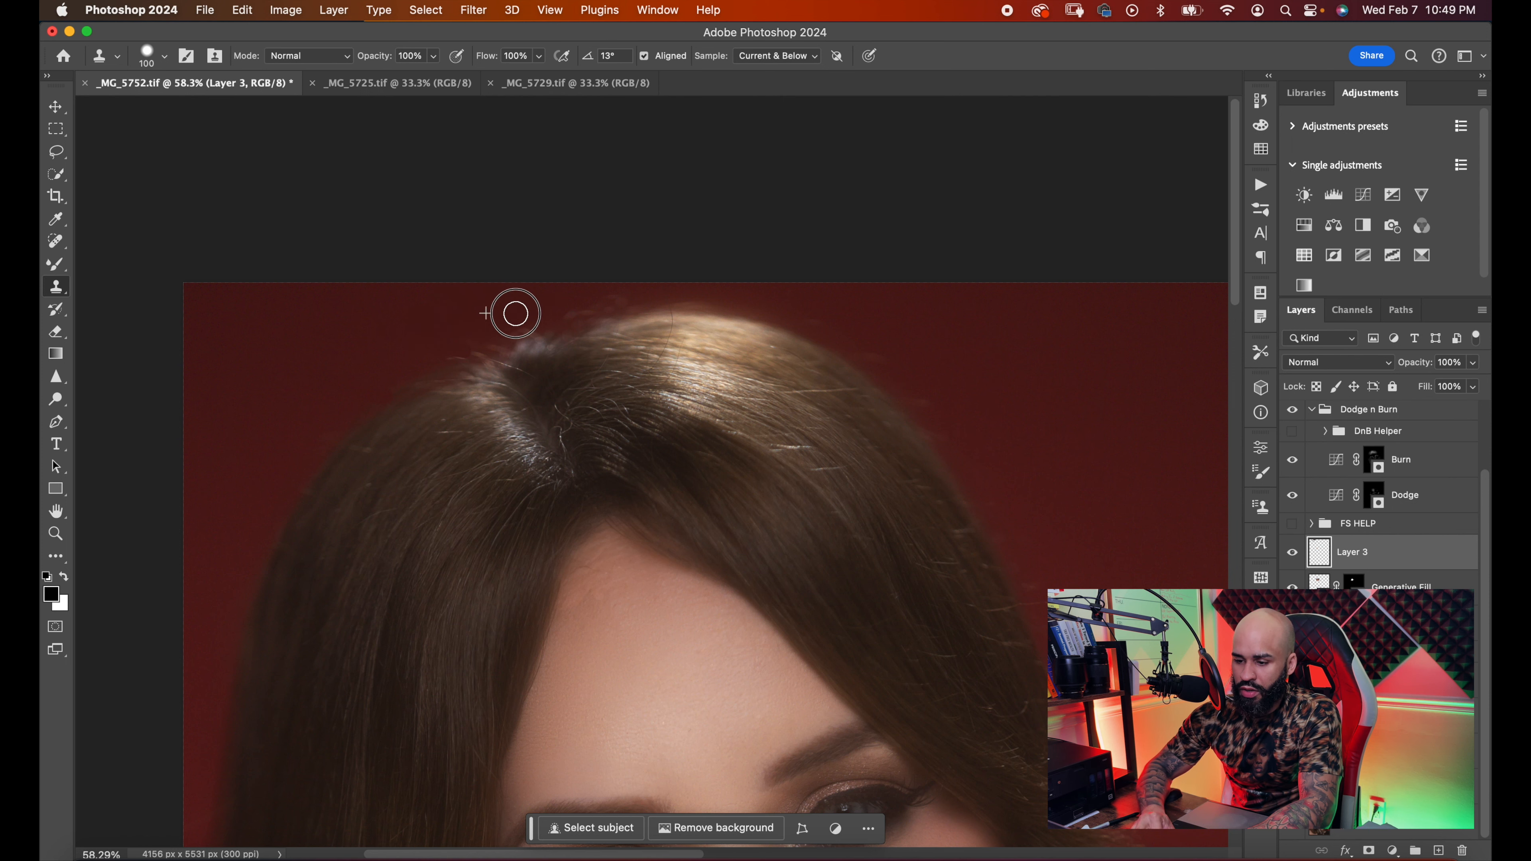
scroll(827, 372, down, 5)
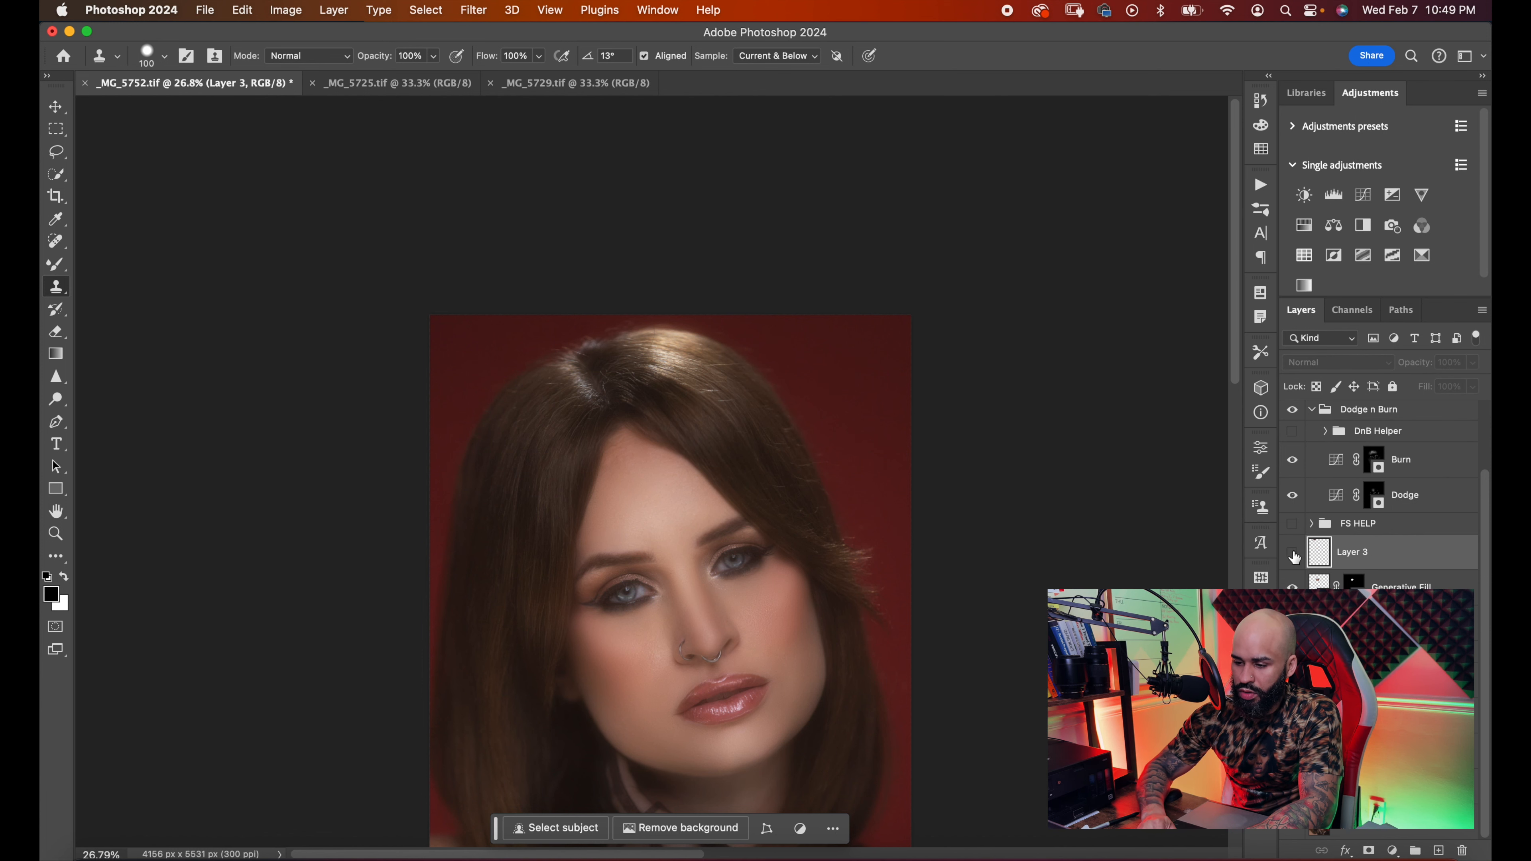
- Collapse the Dodge n Burn group, expand Global Dodge n Burn, and target the Global Brighten mask with a white Brush at 3% flow
scroll(1031, 503, up, 3)
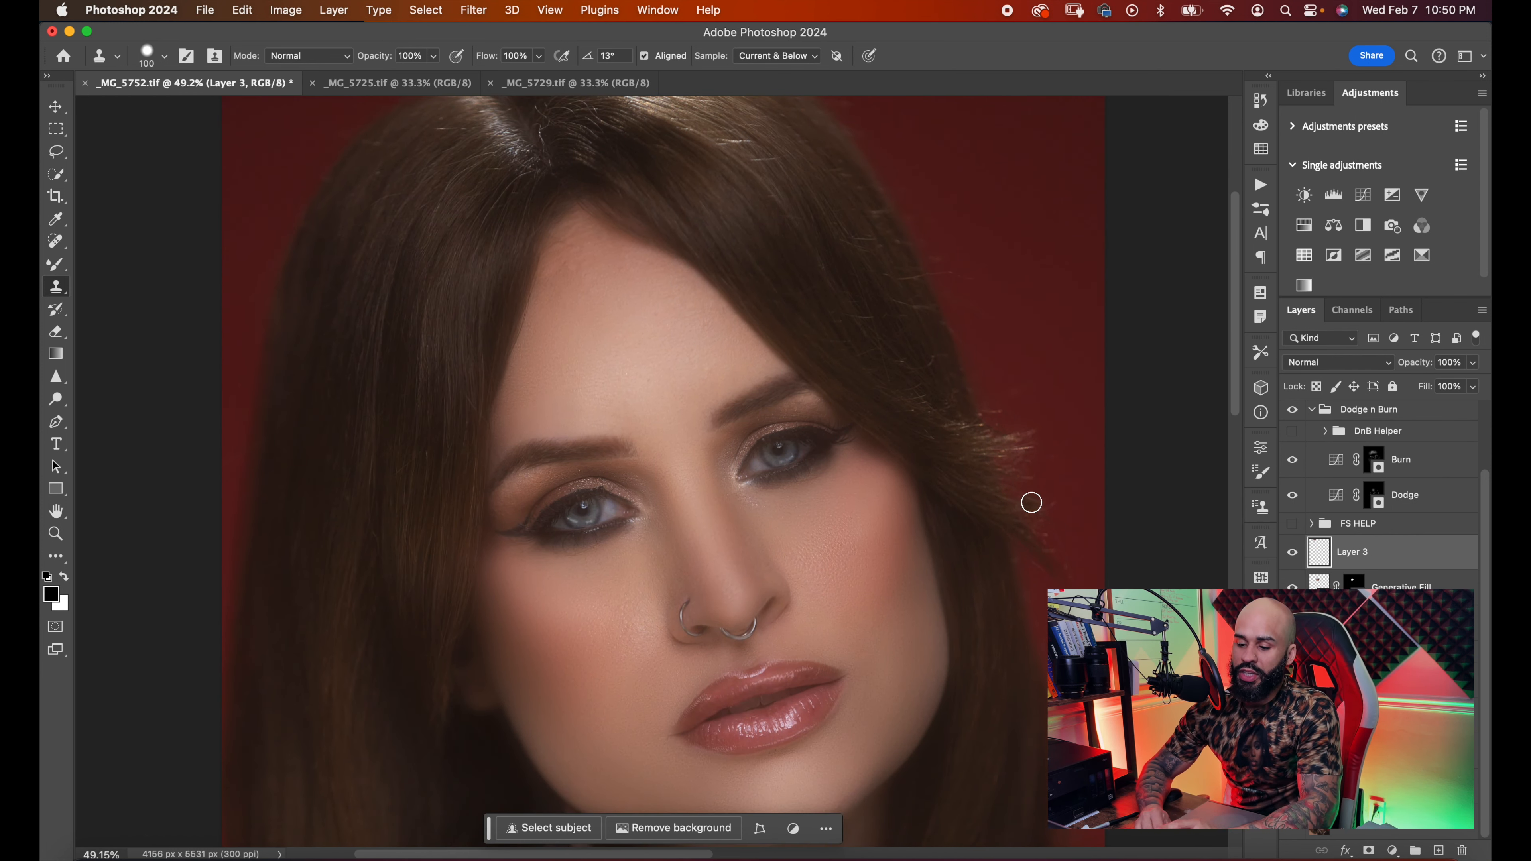
scroll(1031, 502, up, 2)
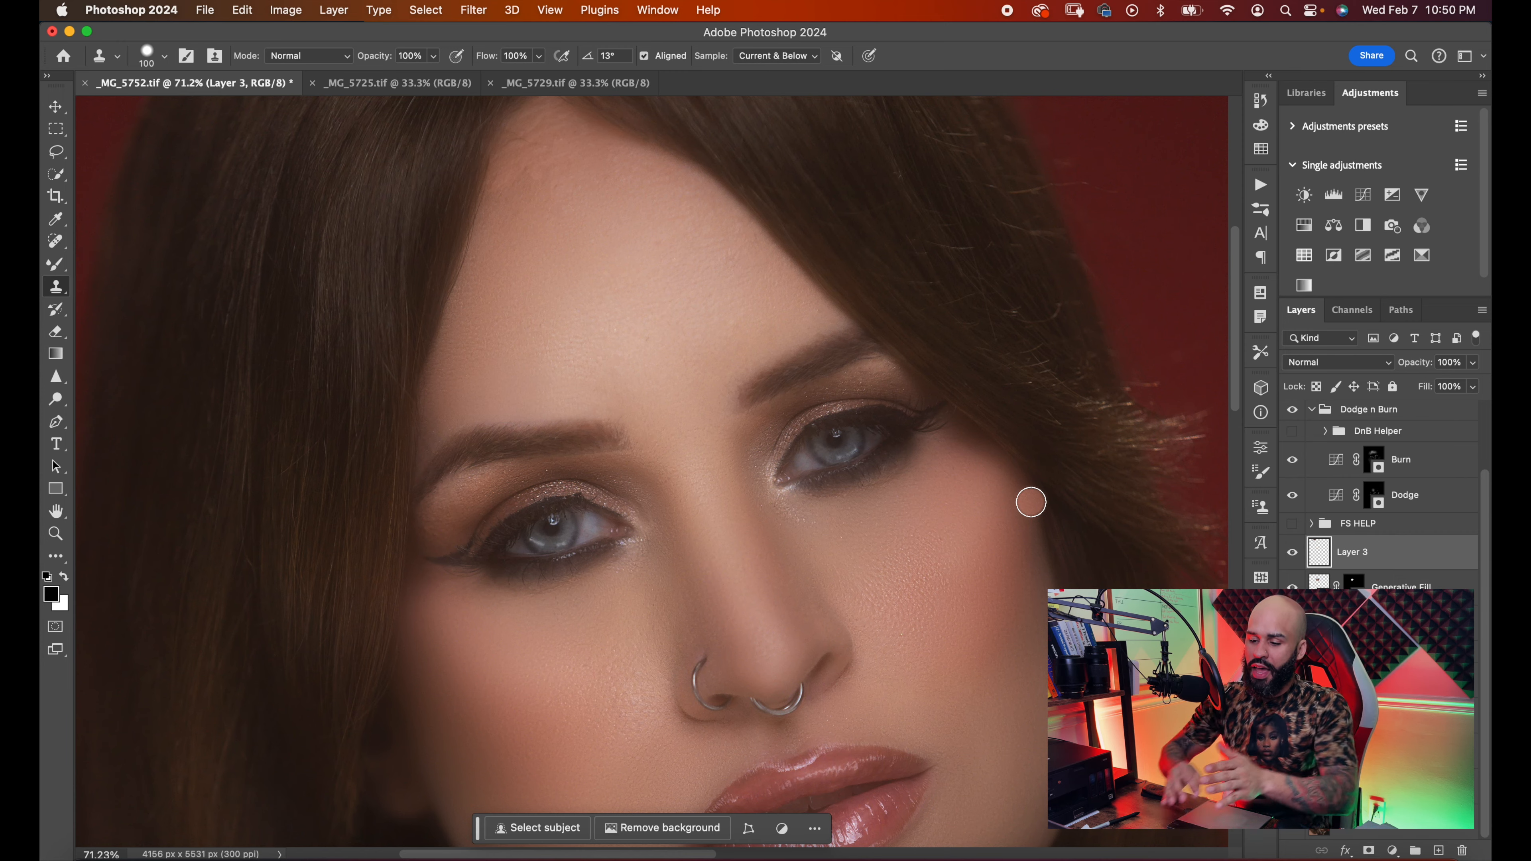
scroll(1030, 502, up, 5)
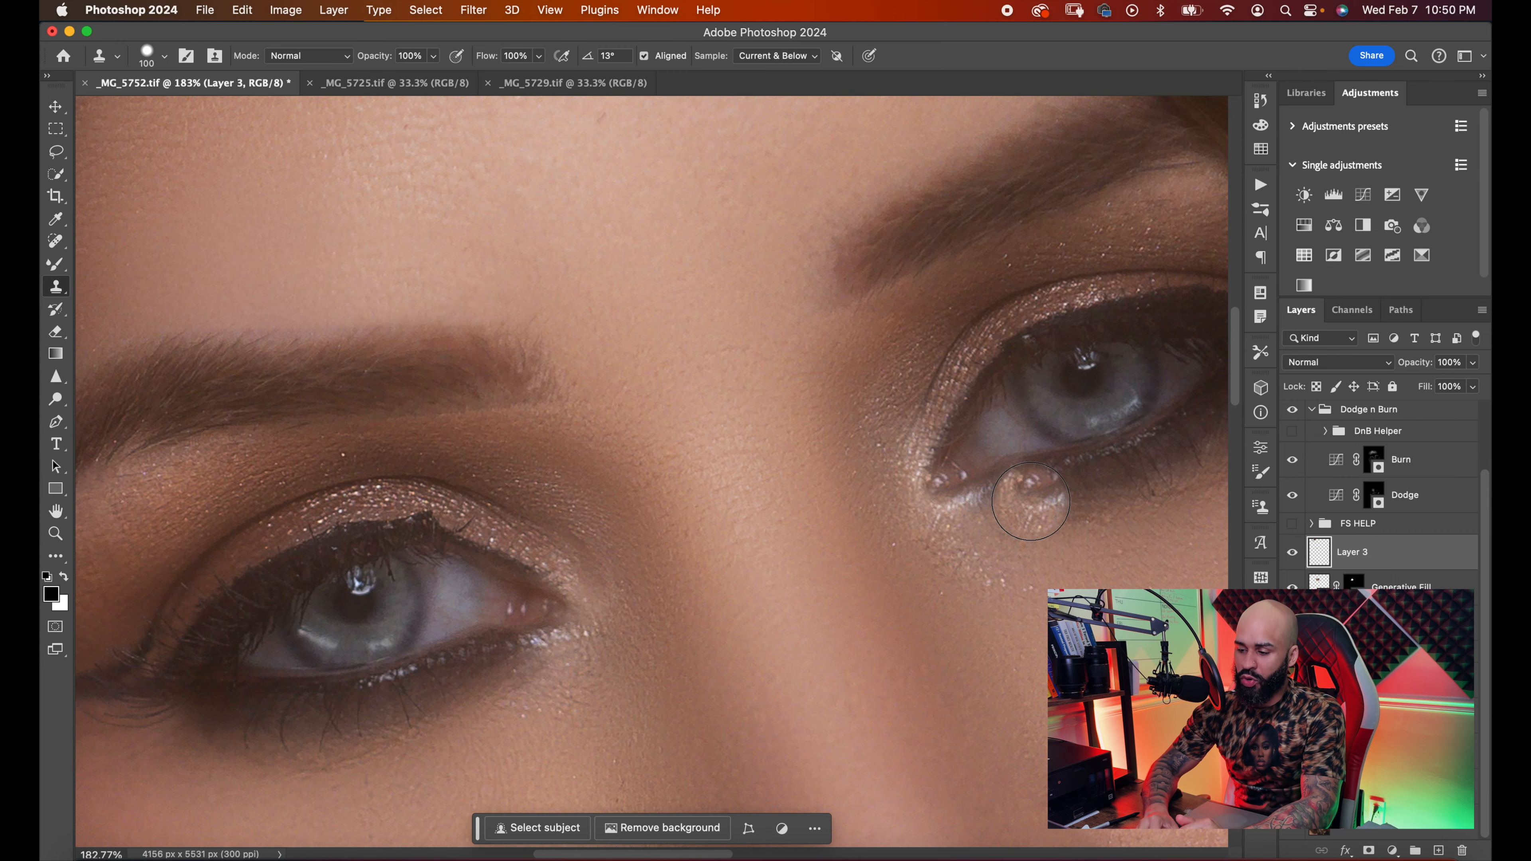
click(1038, 501)
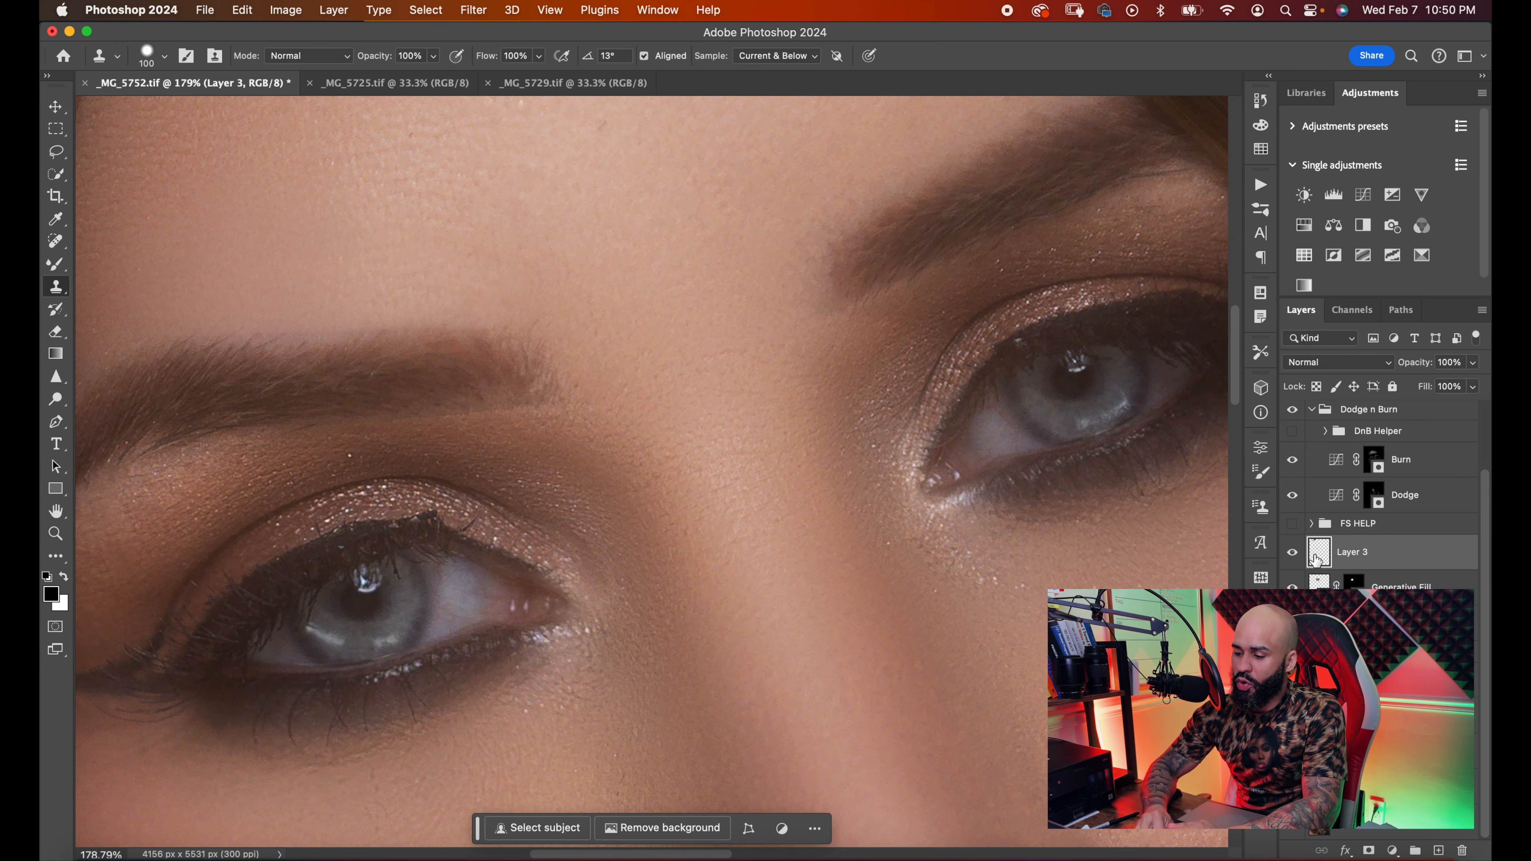
click(1313, 411)
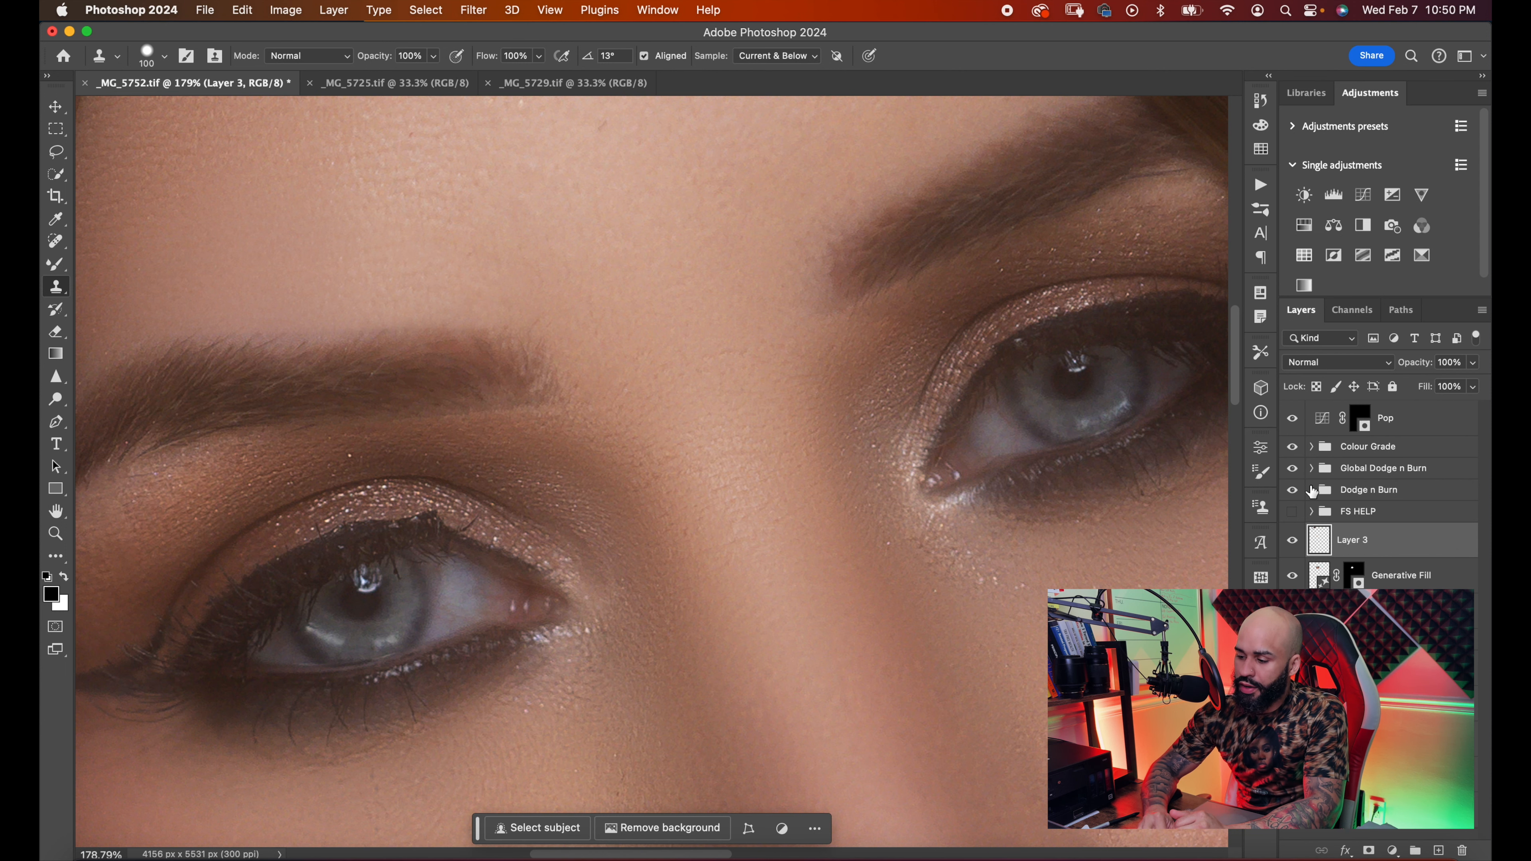
click(1310, 468)
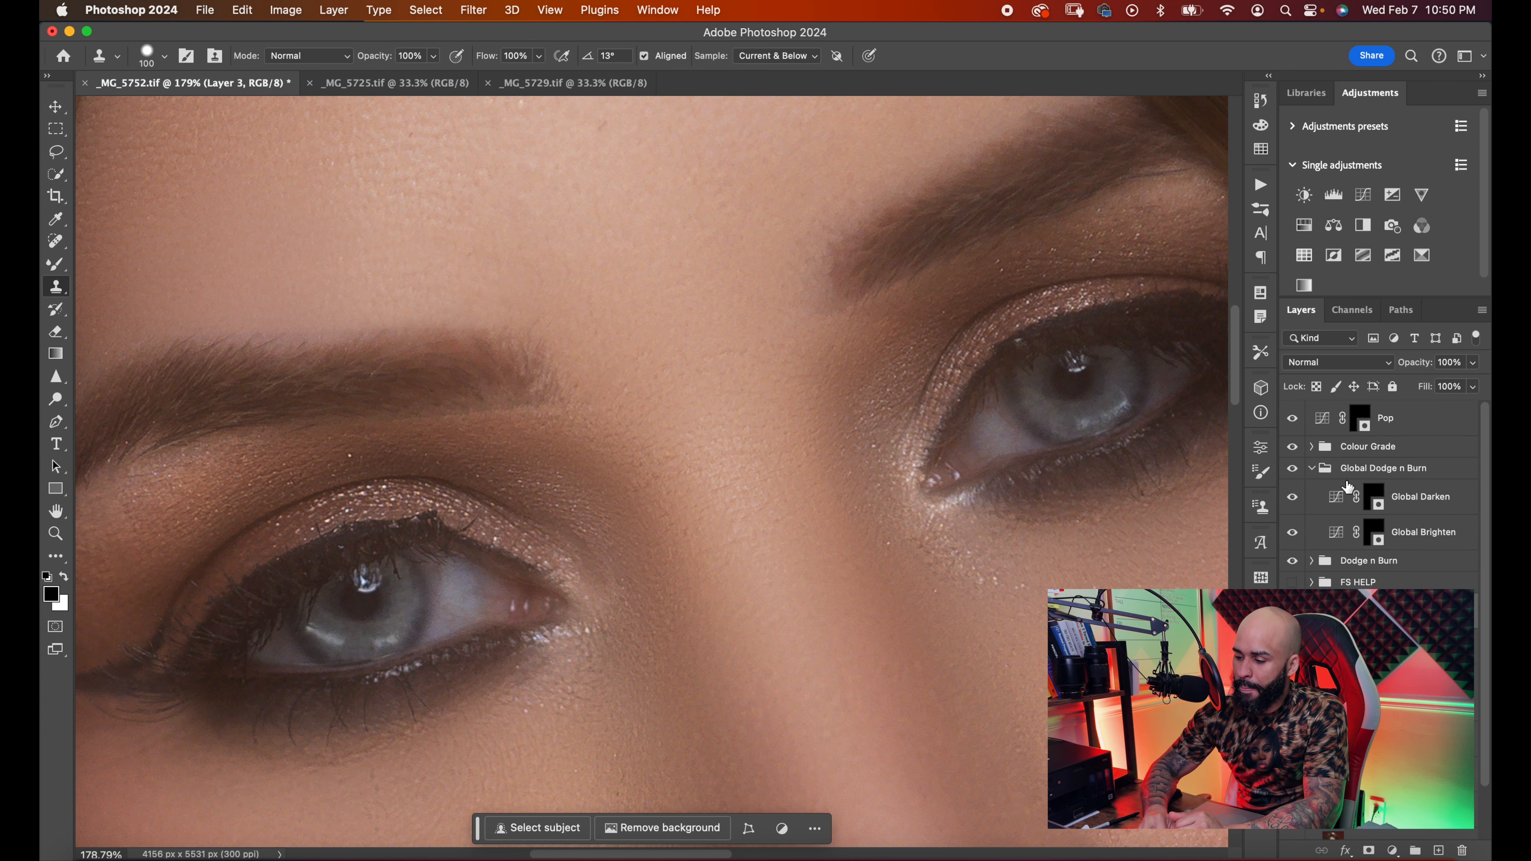
click(1376, 530)
key(x)
scroll(938, 452, down, 3)
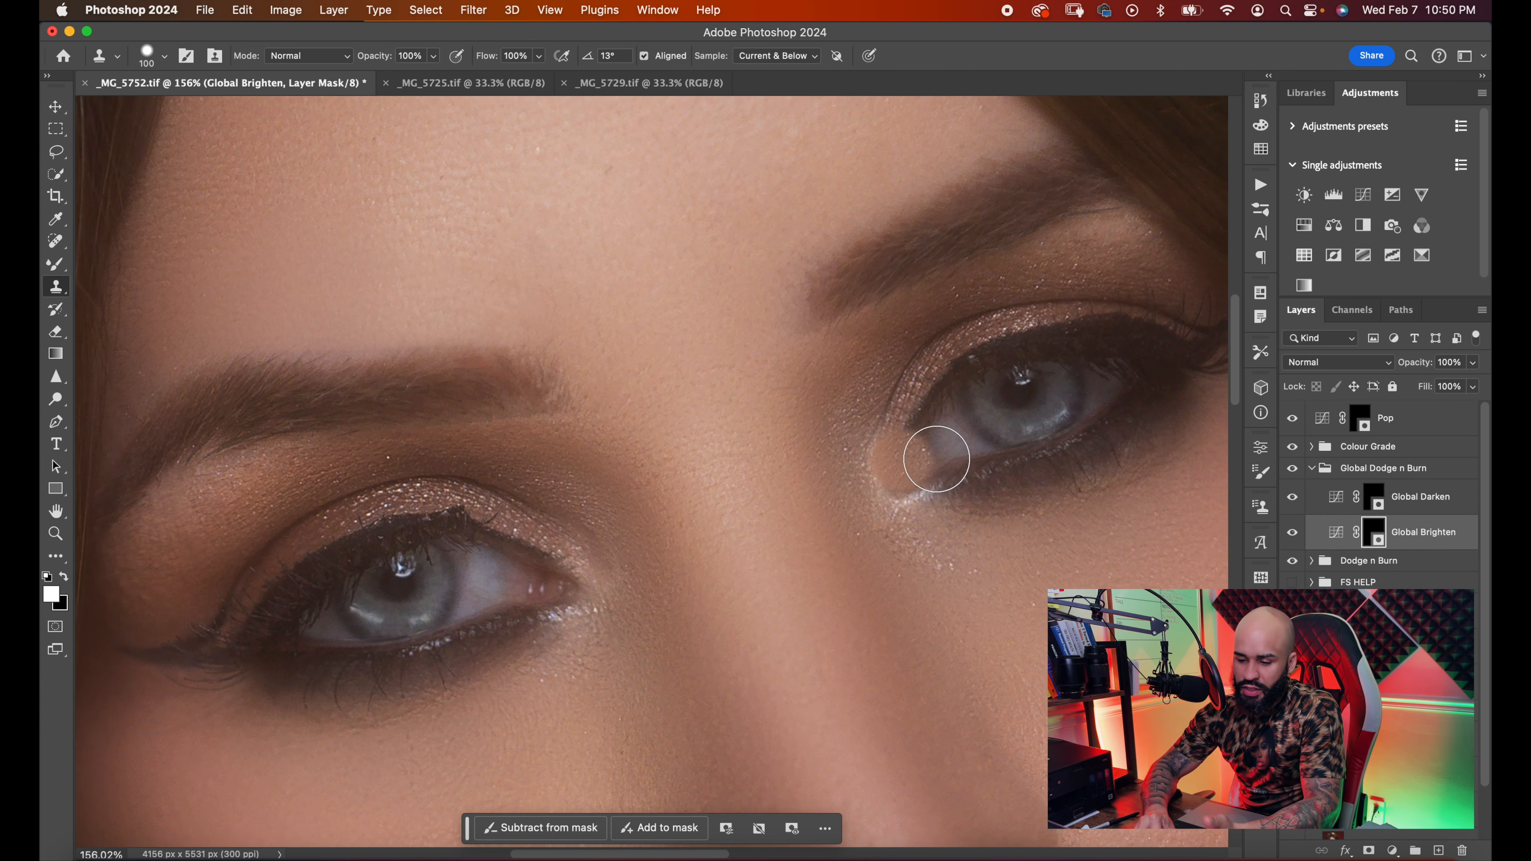
scroll(936, 458, down, 1)
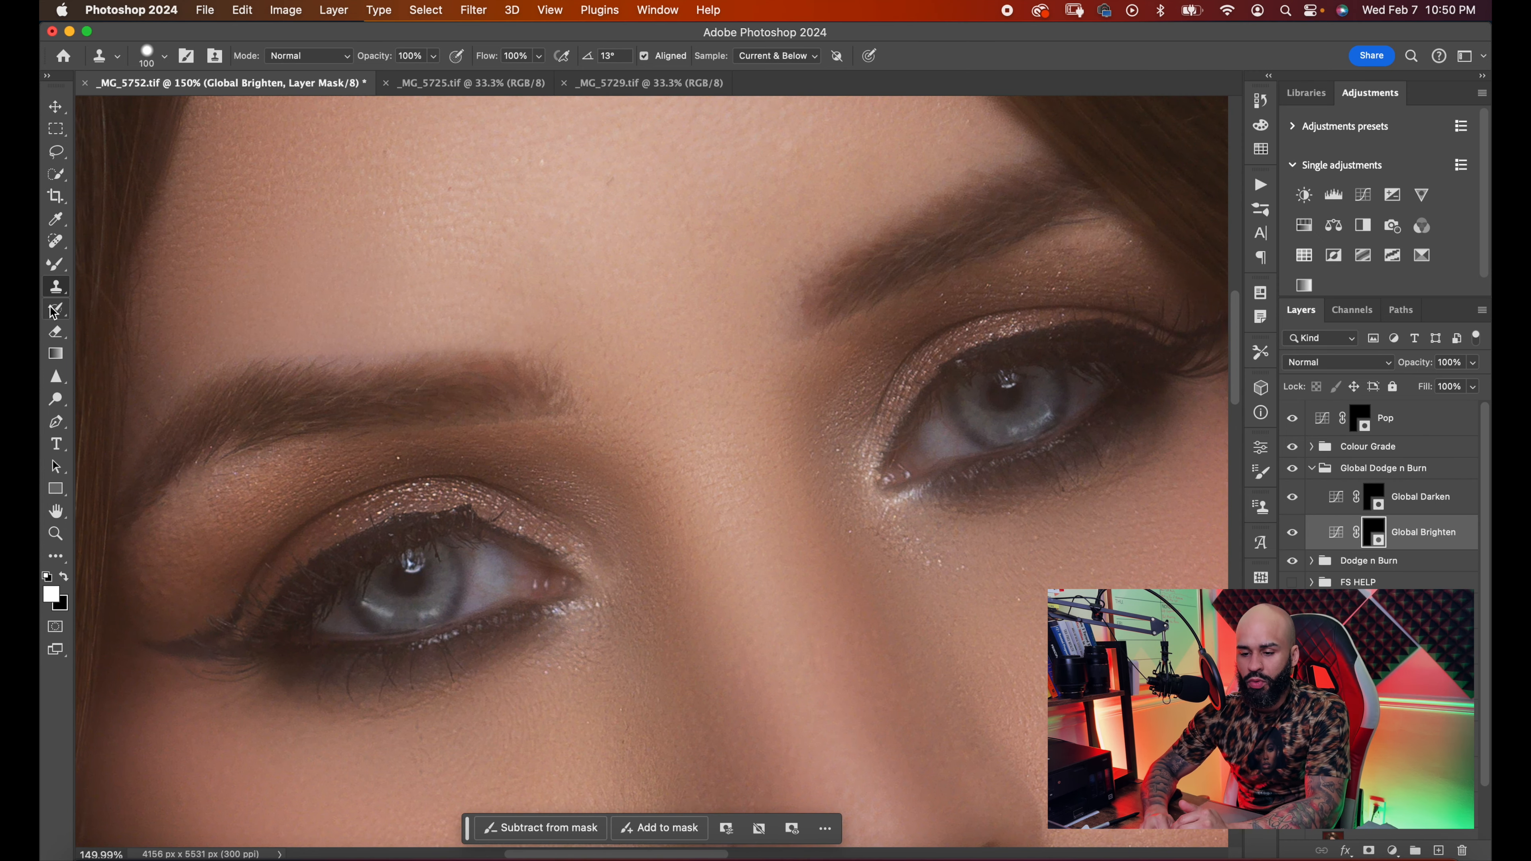
click(57, 266)
click(82, 266)
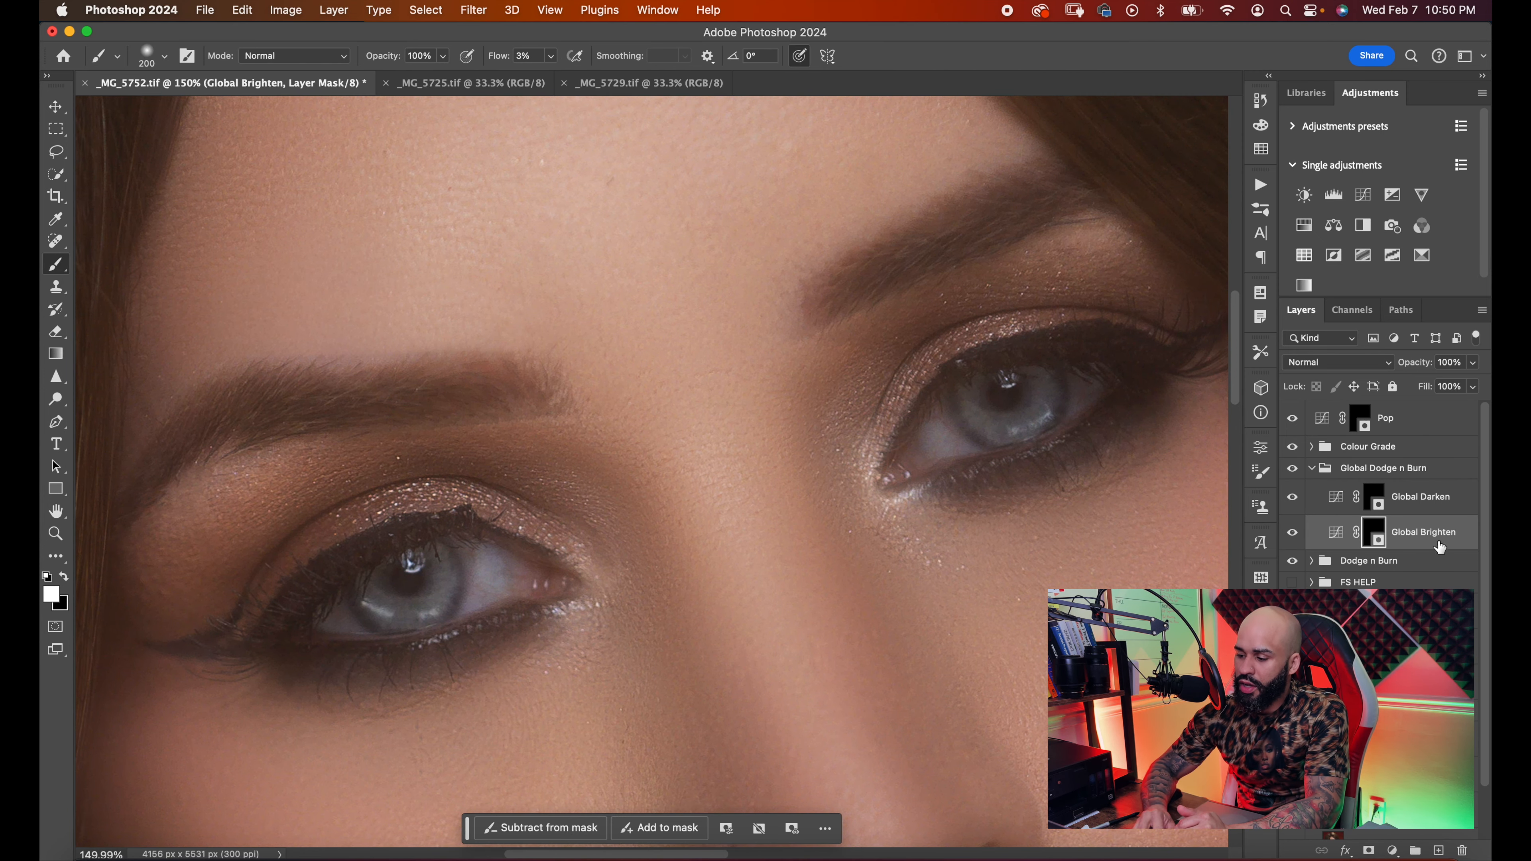
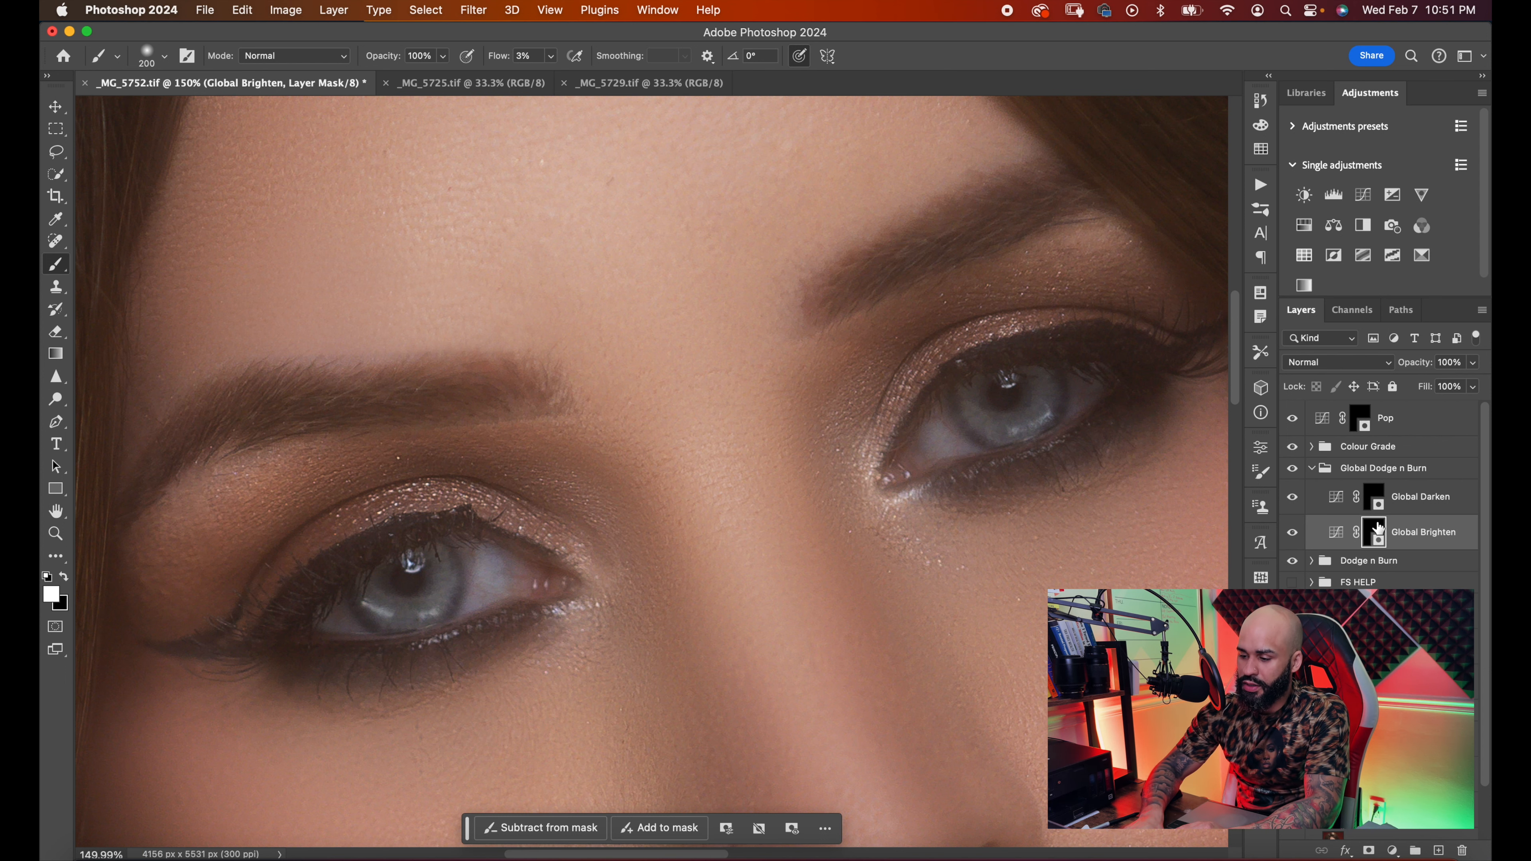
- Brighten the iris of the subject's left eye on the Global Brighten mask with a soft brush of 25 to 50 px
scroll(983, 442, up, 5)
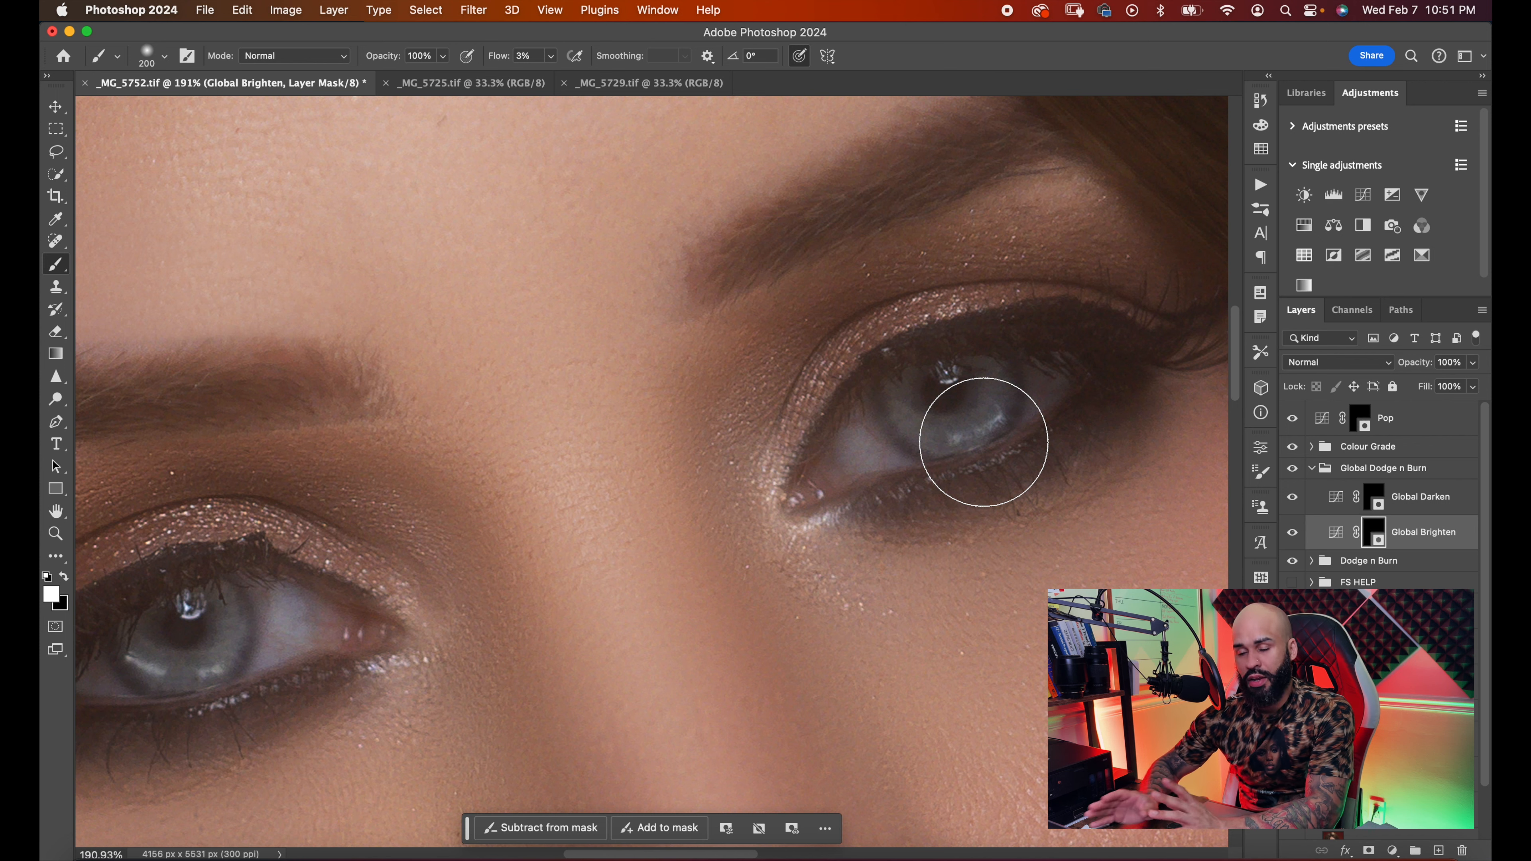
scroll(983, 442, left, 2)
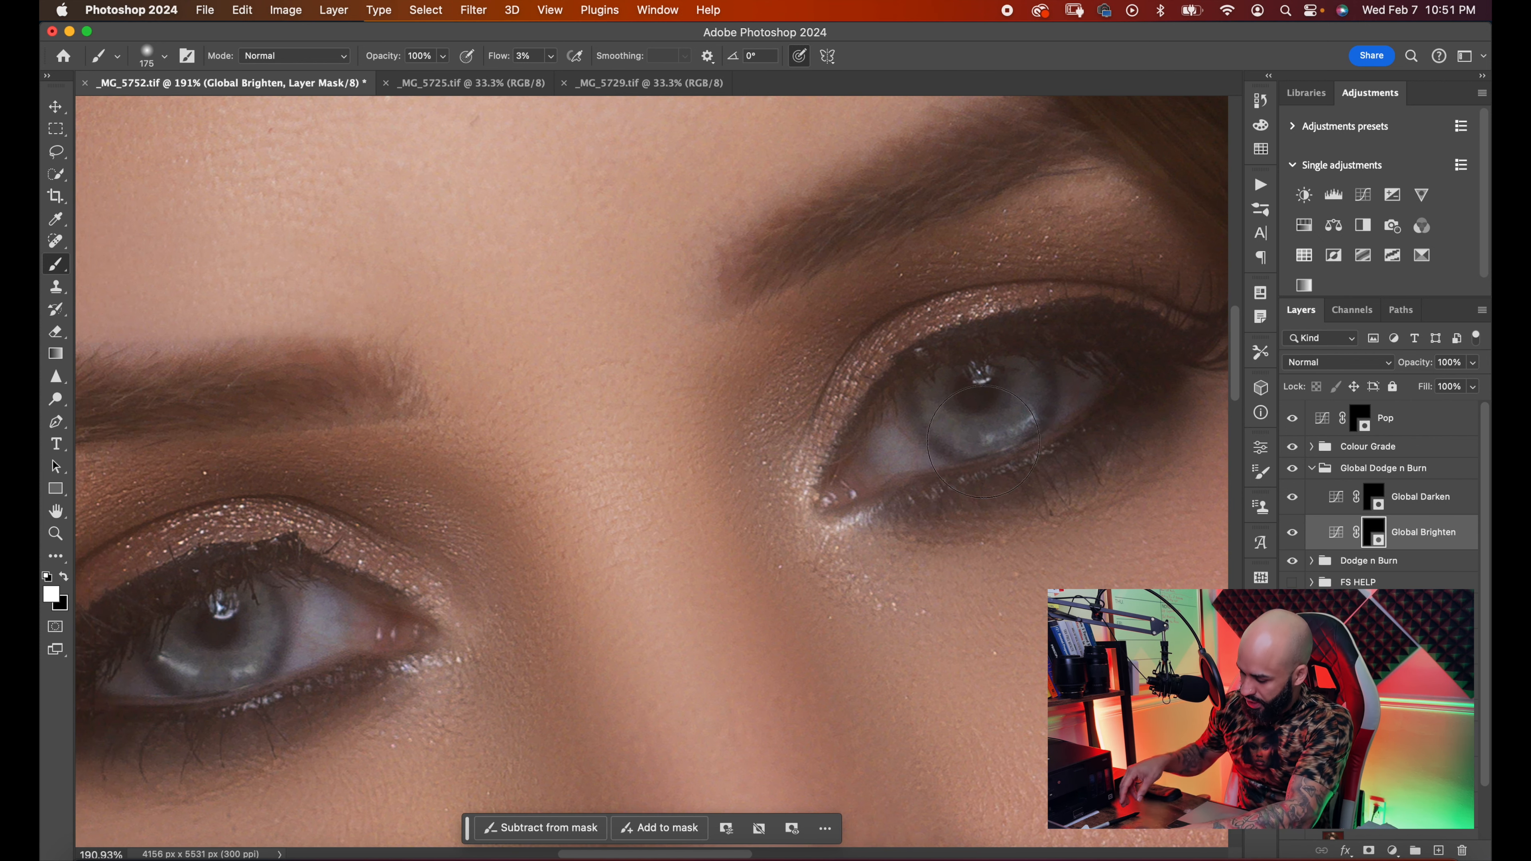
key(bracketleft)
key(bracketleft)
key(bracketleft)
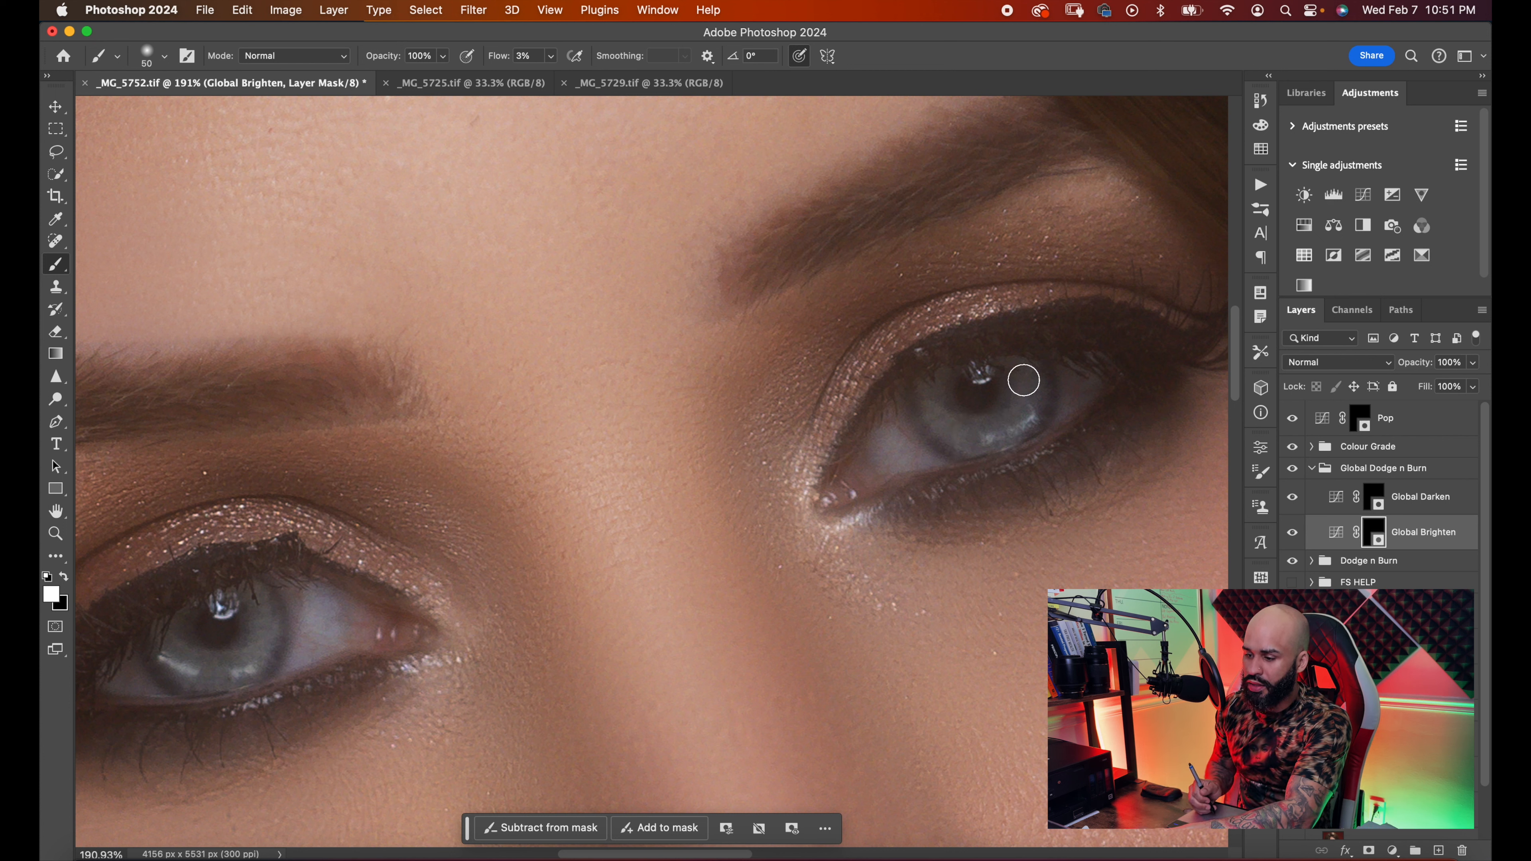
key(bracketright)
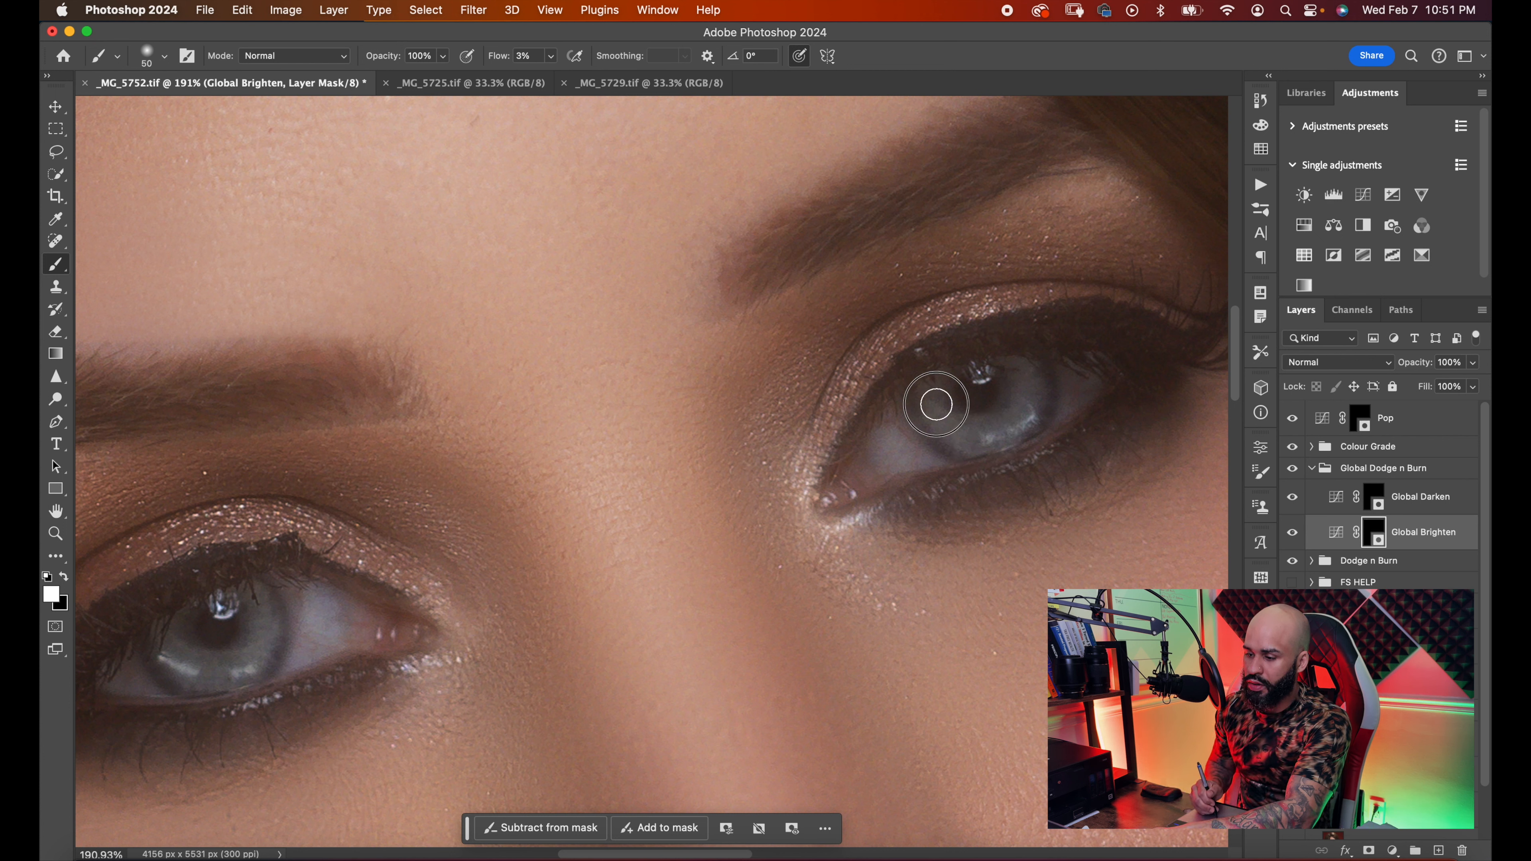
key(bracketleft)
key(bracketleft)
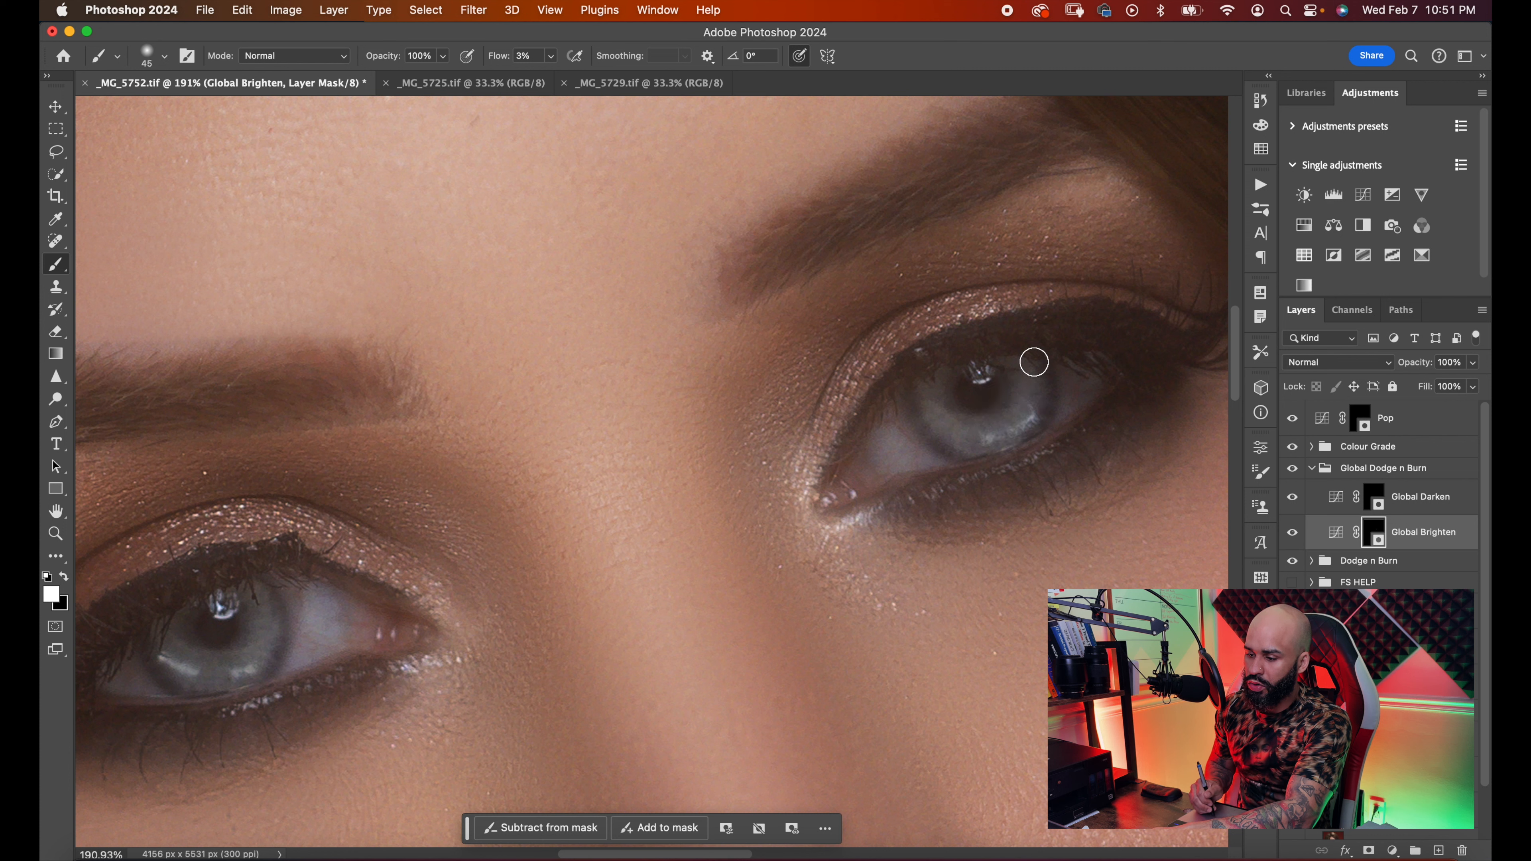
drag(1003, 428, 992, 436)
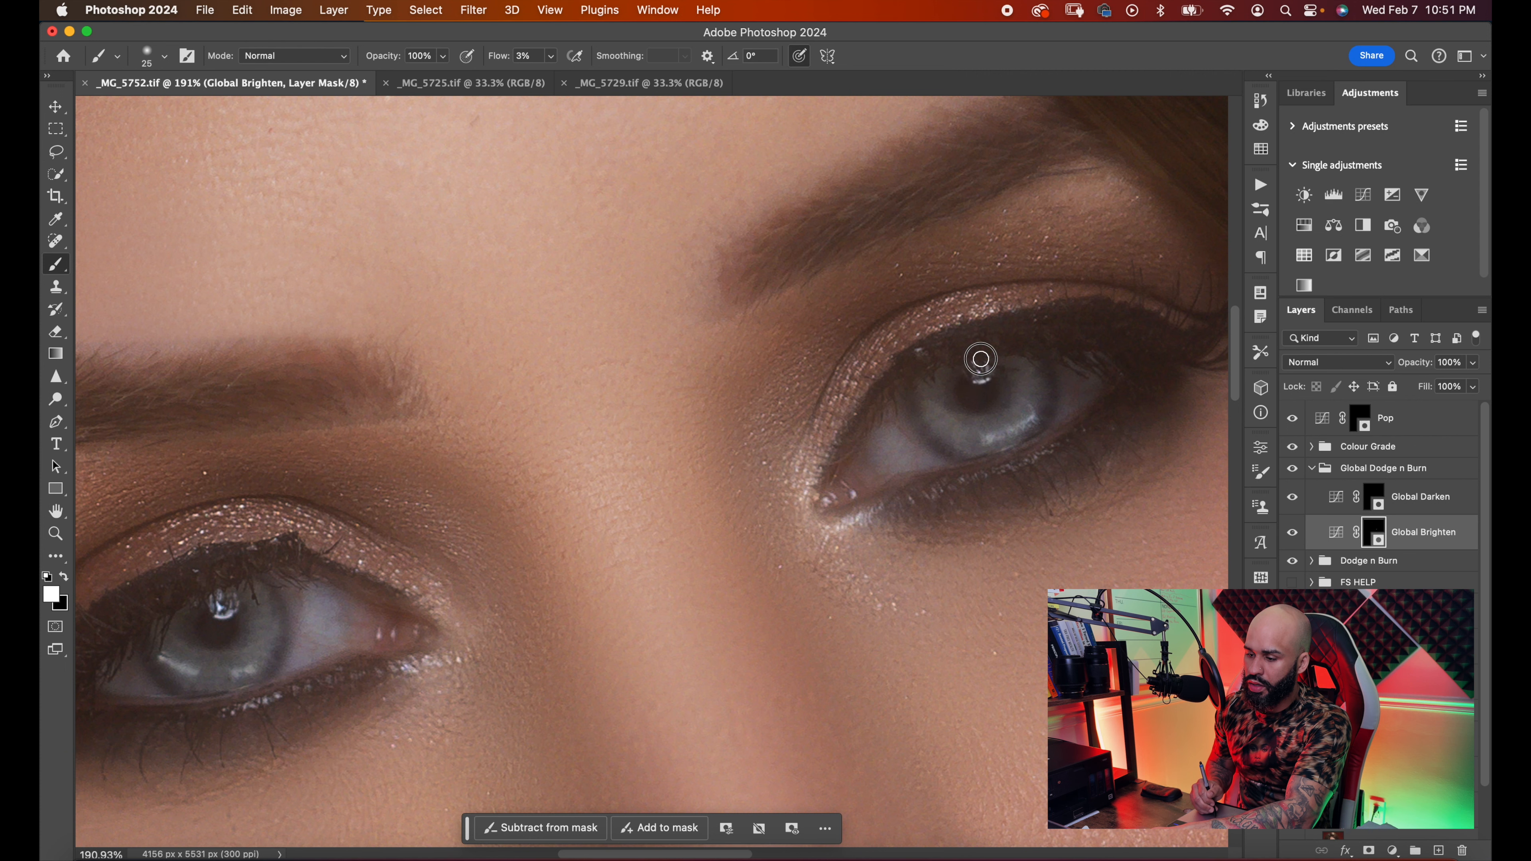
- Brighten the iris of the subject's right eye on the Global Brighten mask with a soft brush of 35 to 50 px
key(bracketright)
key(bracketright)
key(bracketright)
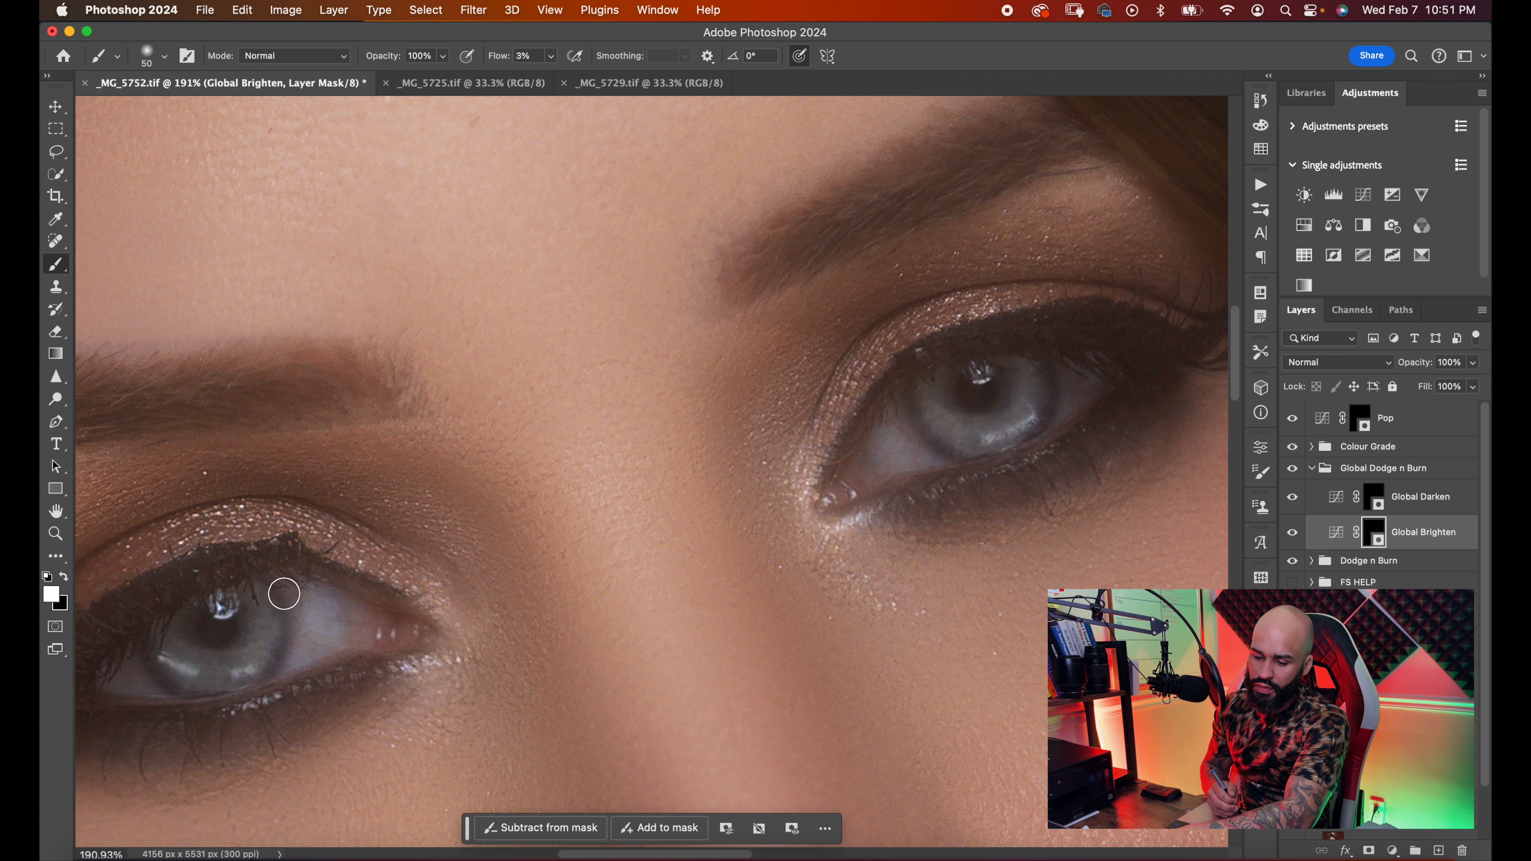
drag(318, 567, 366, 505)
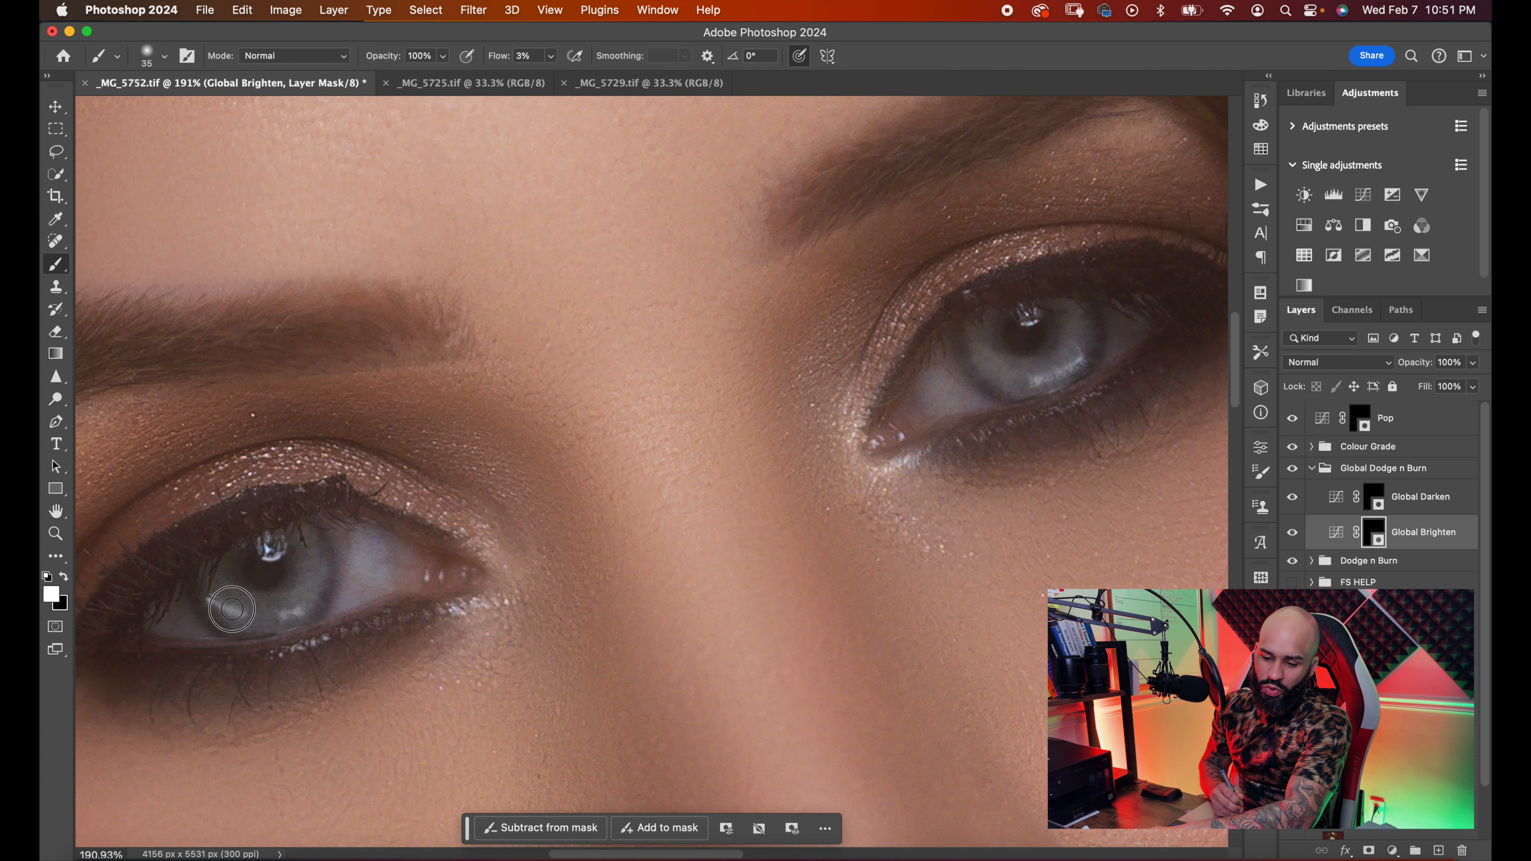
key(bracketleft)
key(bracketleft)
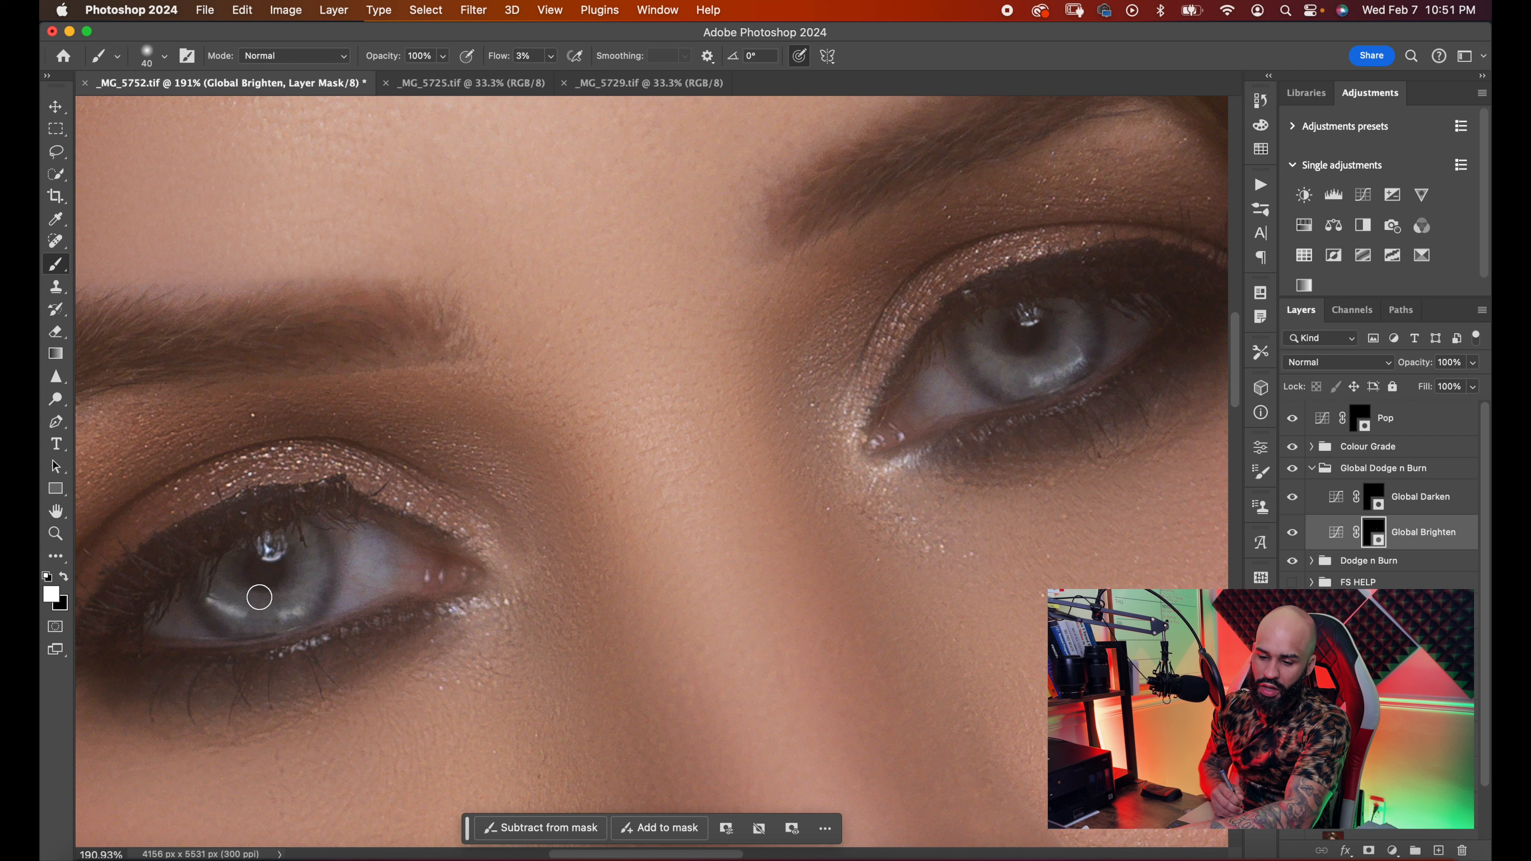
key(bracketright)
key(bracketright)
key(bracketright)
key(bracketright)
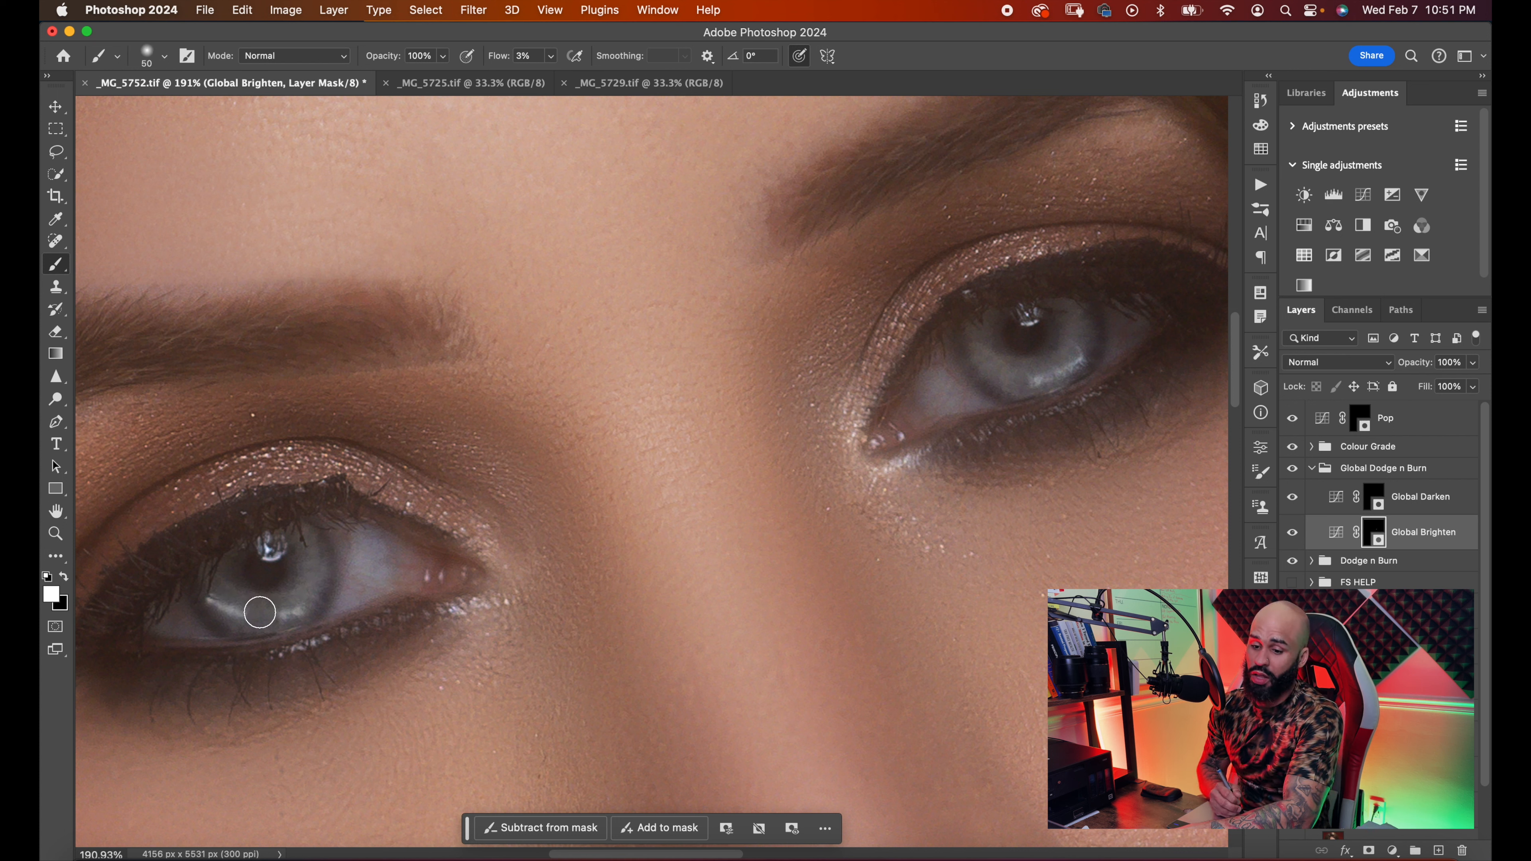
mouse_move(258, 608)
mouse_down()
mouse_move(226, 593)
mouse_move(300, 607)
mouse_move(224, 590)
mouse_up()
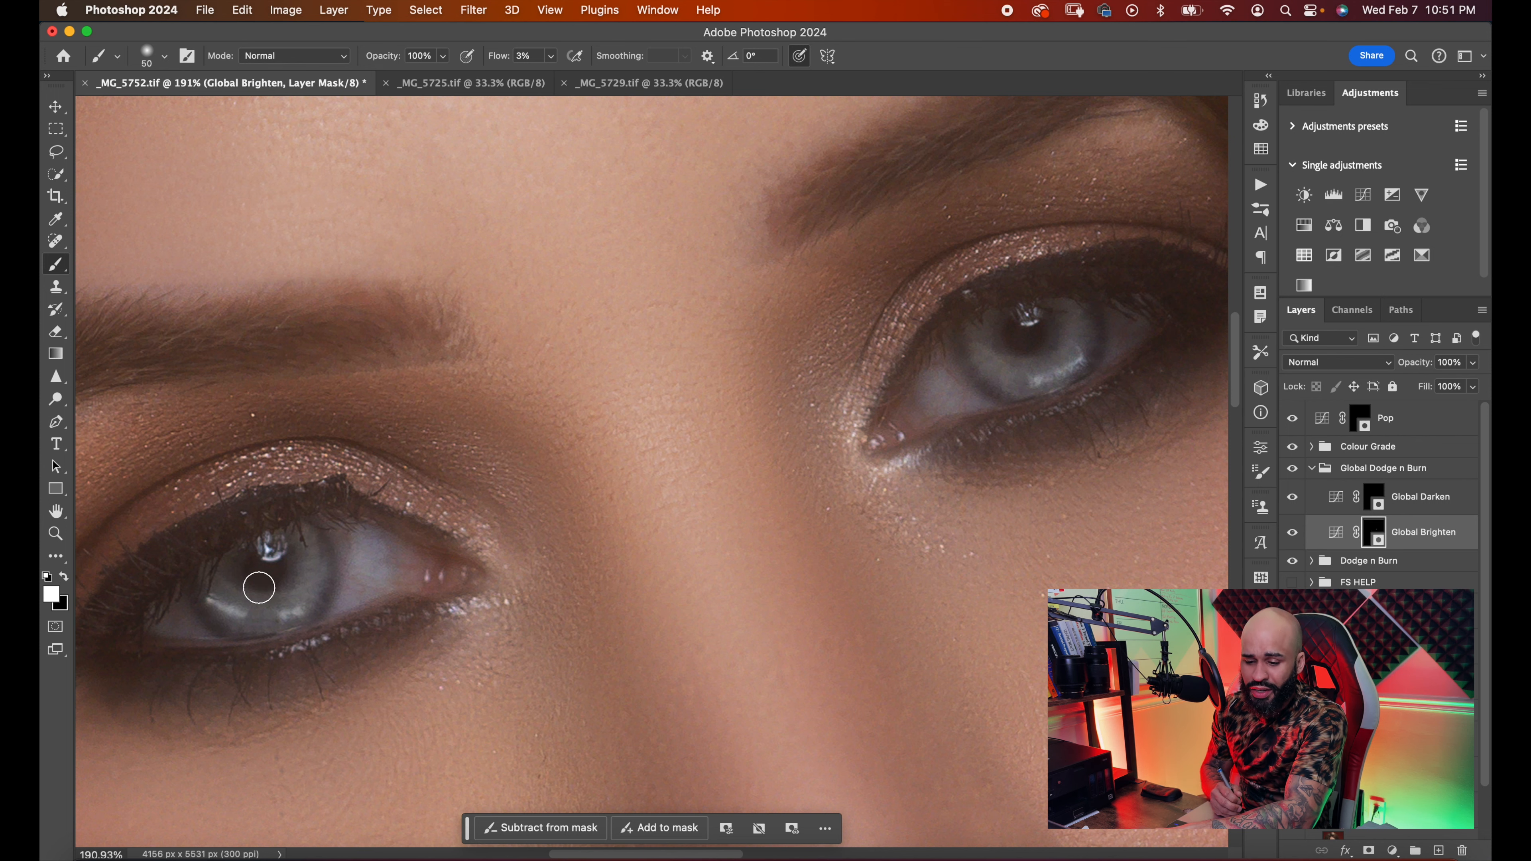
- Build up more brightness in the subject's left iris with the 50 px brush on the Global Brighten mask
scroll(1064, 375, up, 1)
drag(1076, 341, 1014, 390)
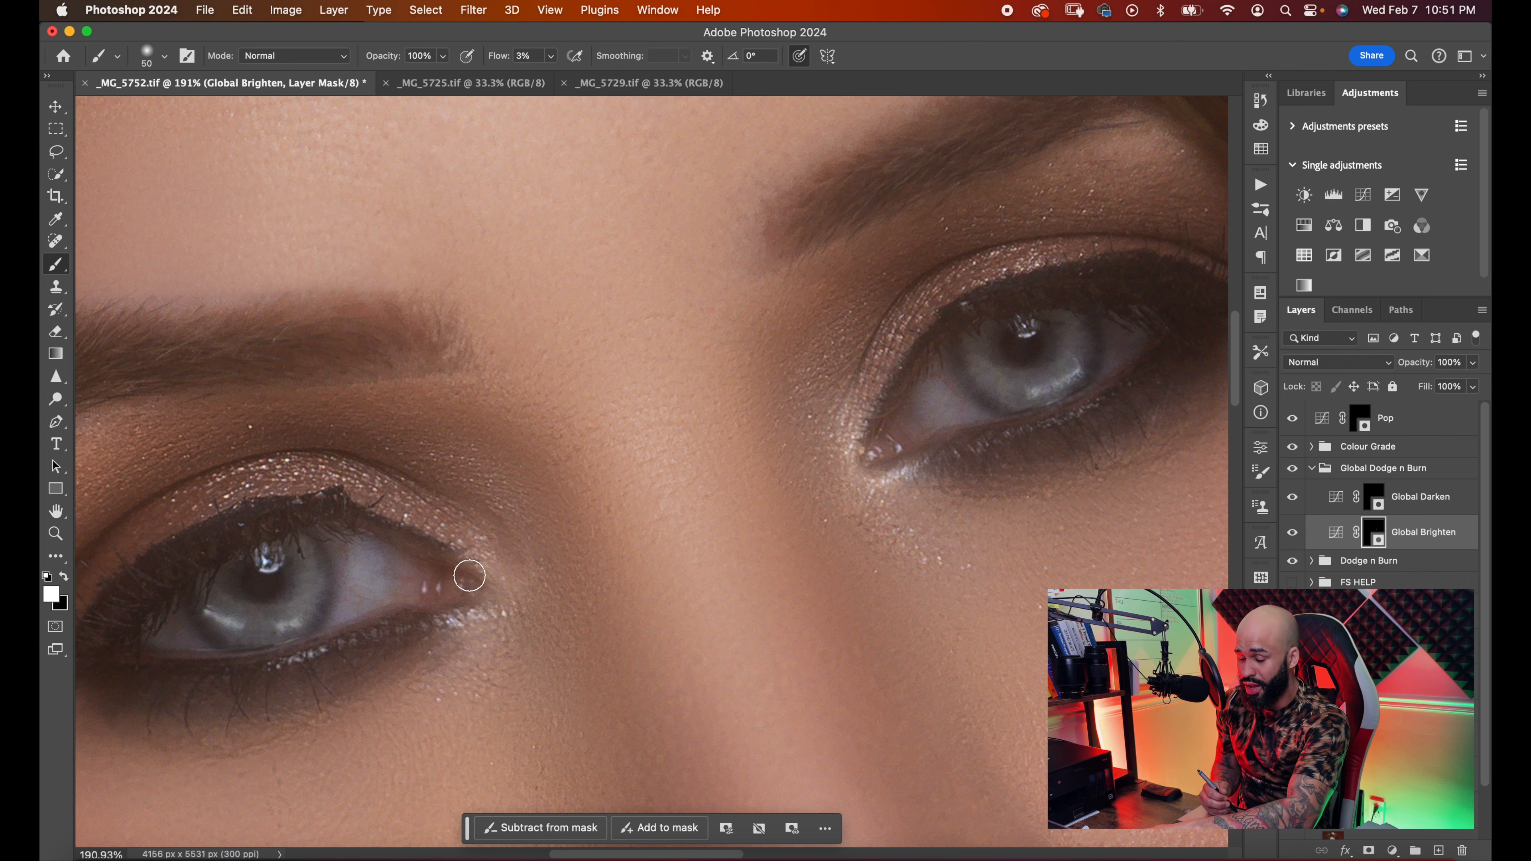
drag(471, 564, 479, 552)
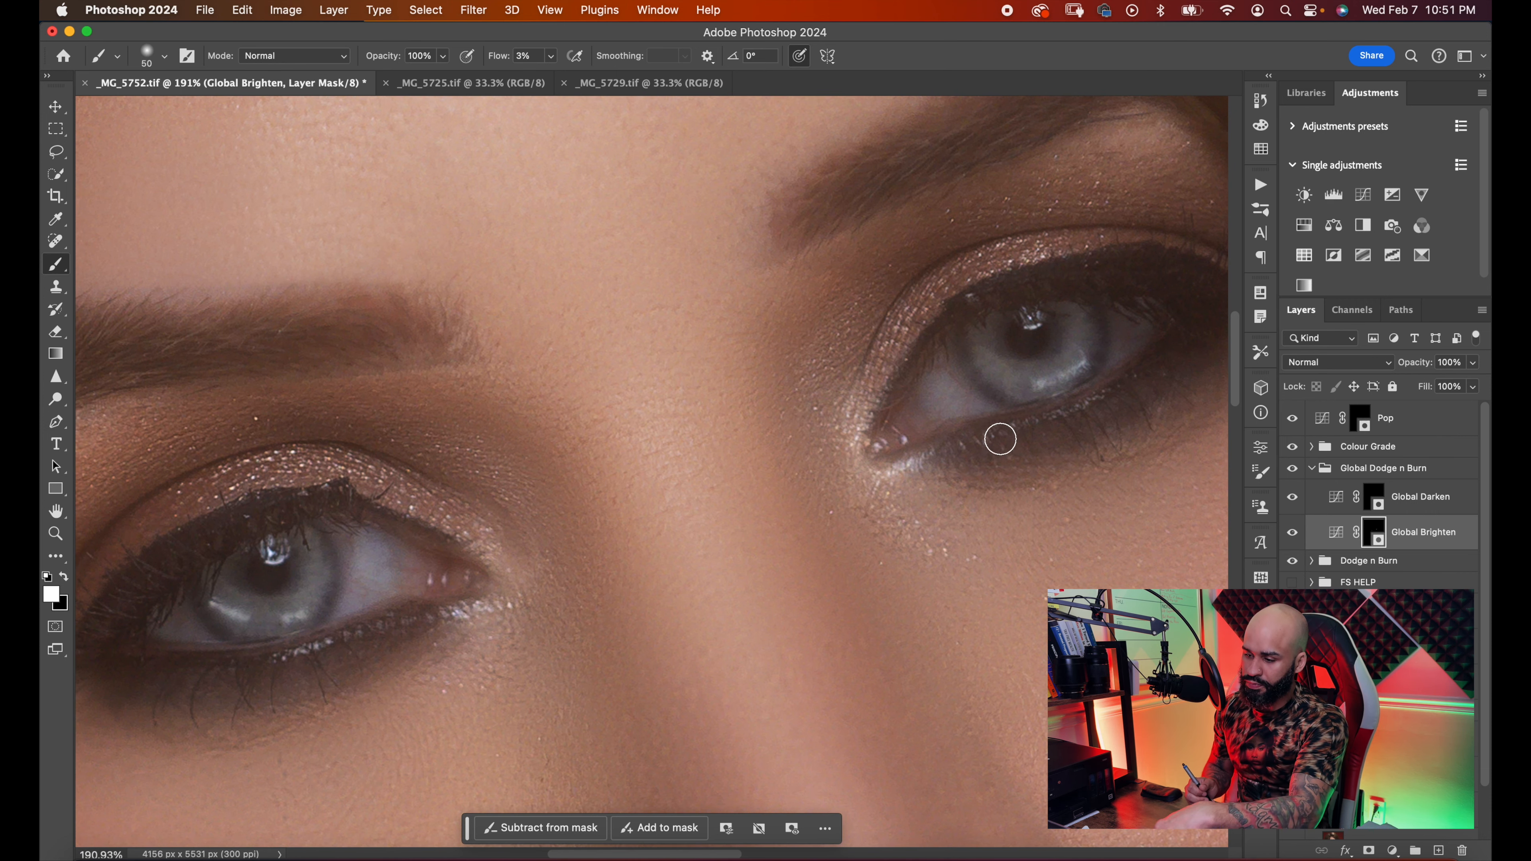
- Compare the eyes with the Global Brighten layer hidden and shown
scroll(1000, 441, down, 5)
scroll(1000, 443, down, 3)
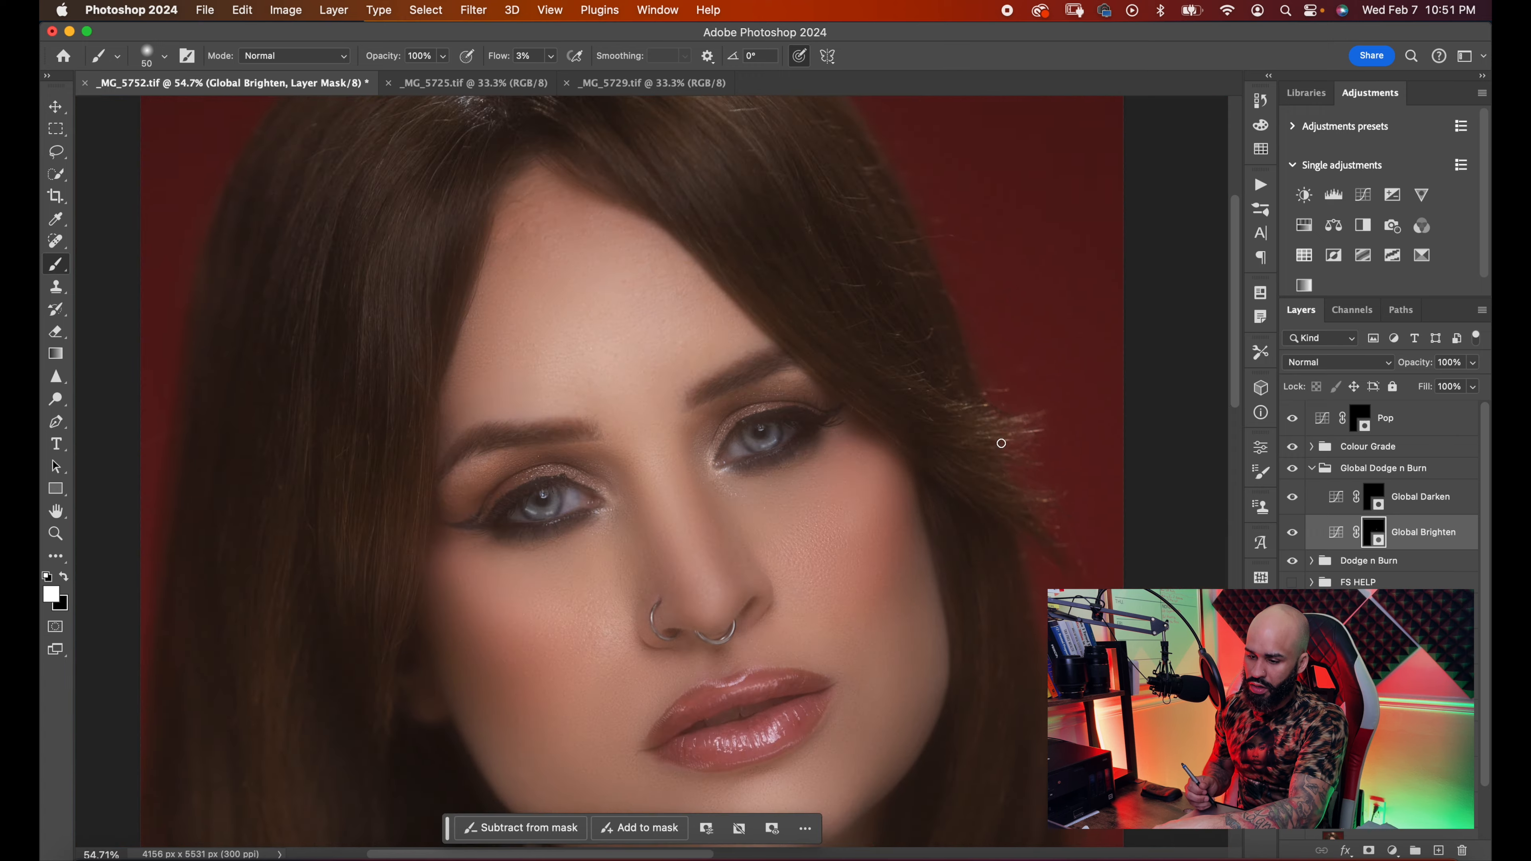
click(1291, 531)
click(1292, 538)
click(1293, 539)
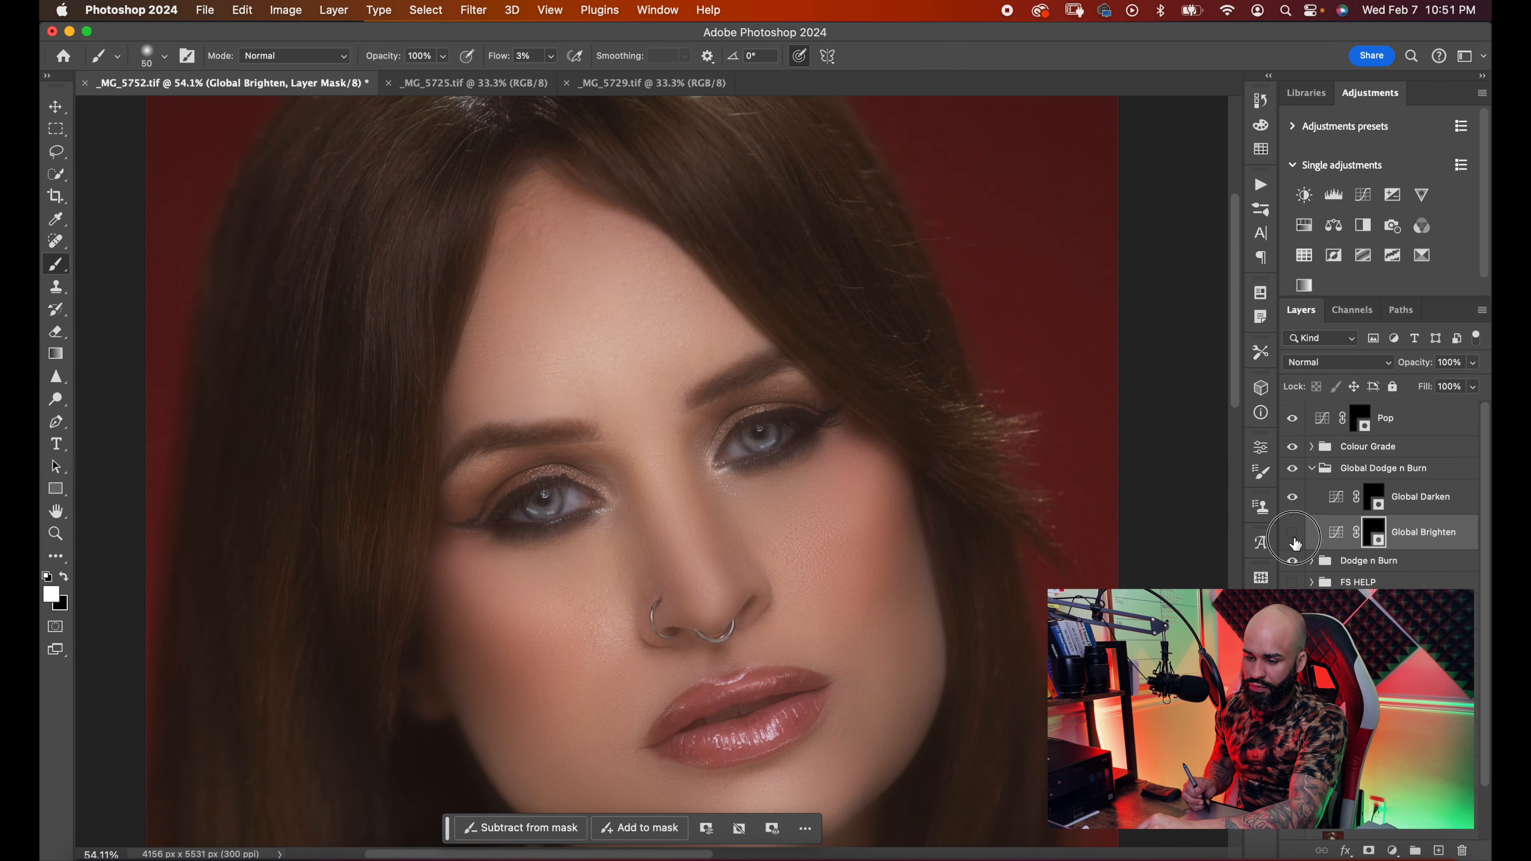
click(1295, 542)
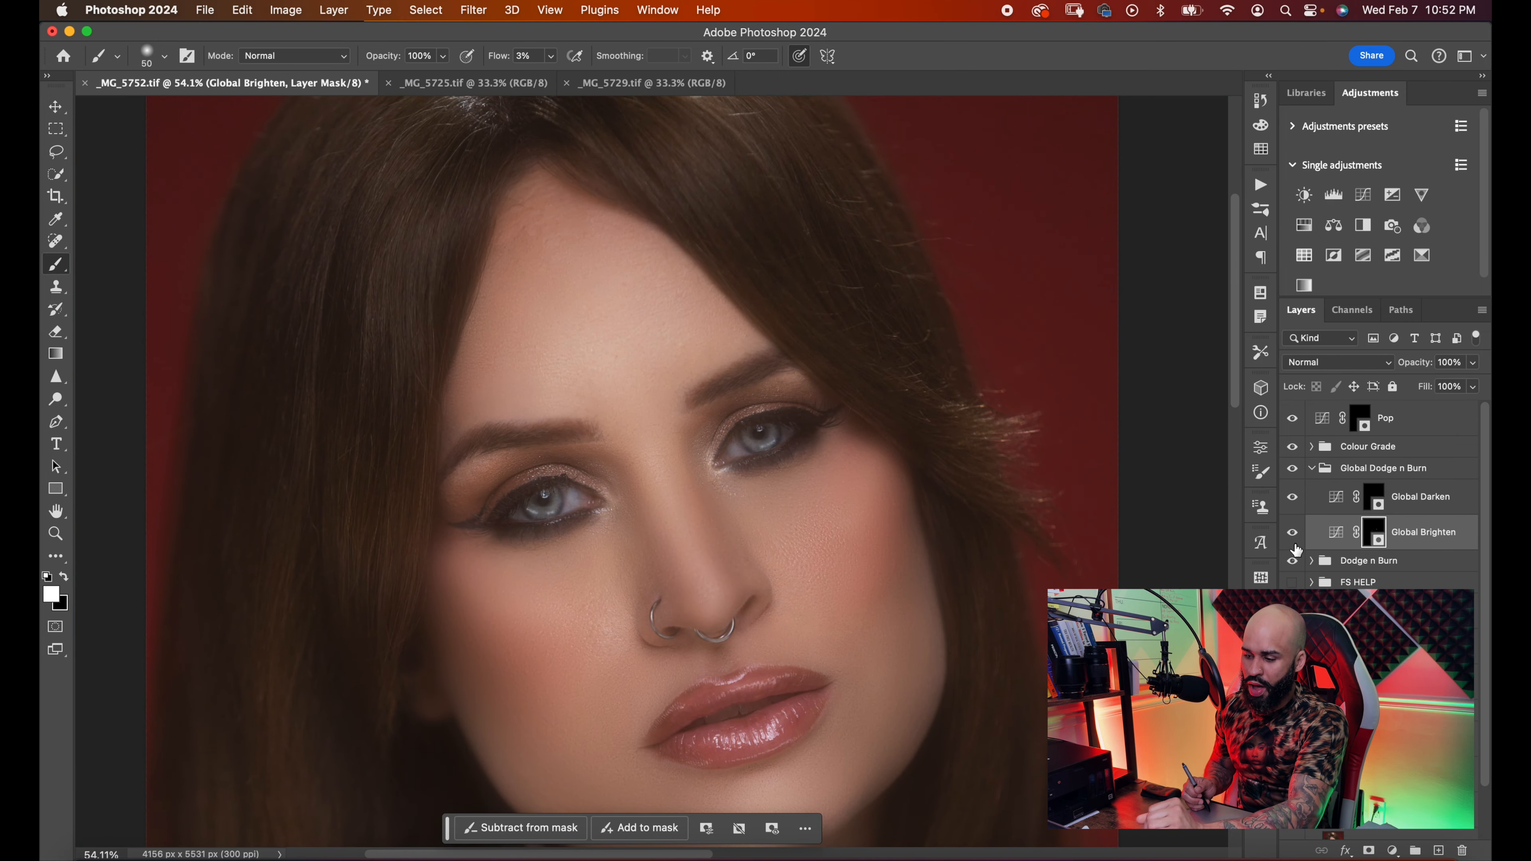
- Darken the outer rim of the subject's left iris on the Global Darken mask with a soft 40 px brush
scroll(734, 547, up, 5)
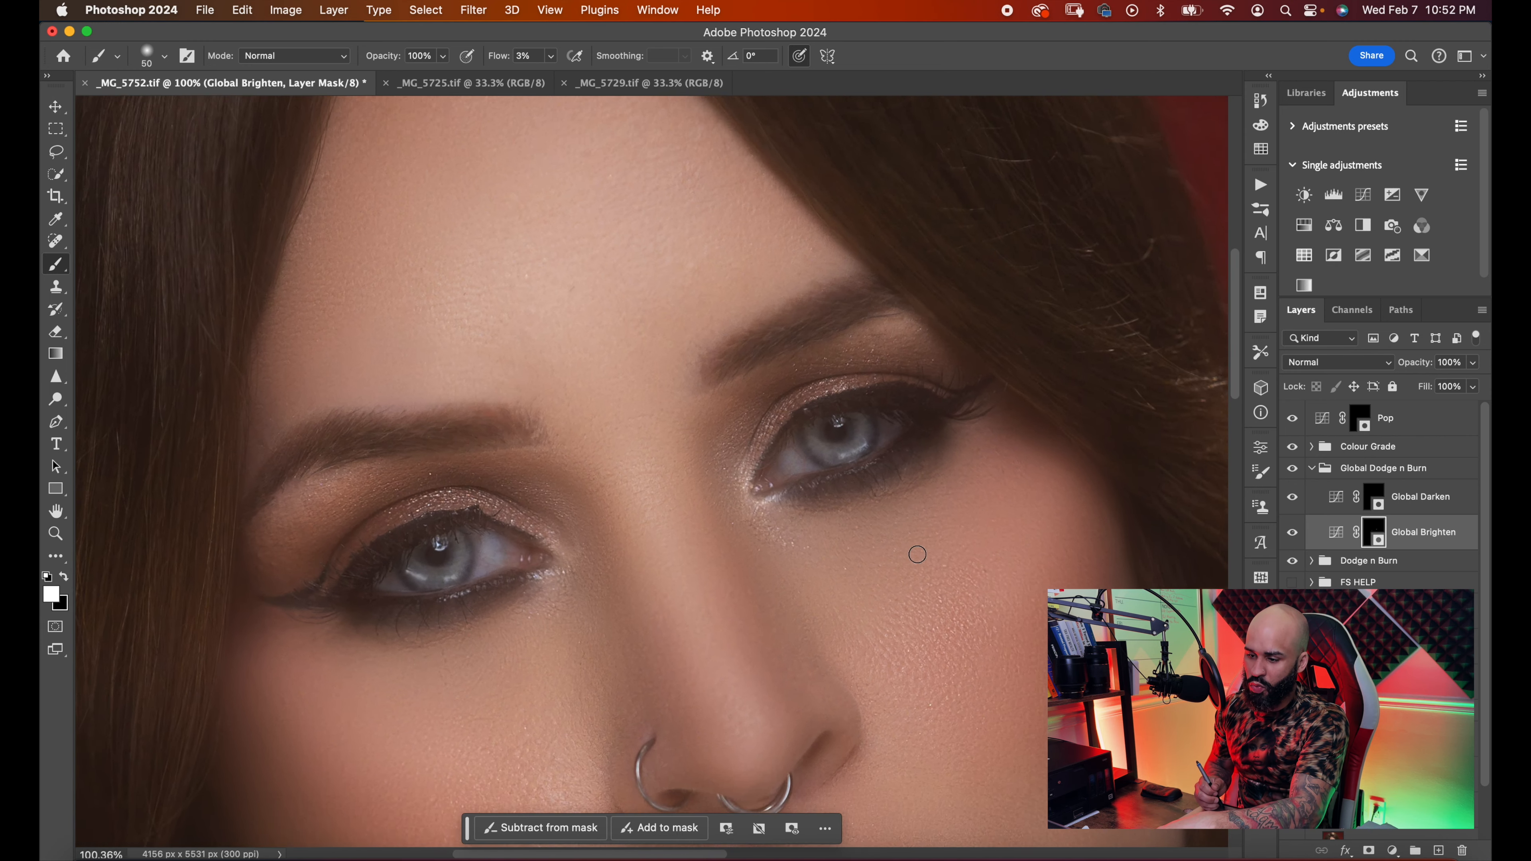
scroll(917, 554, up, 2)
click(1373, 498)
drag(972, 506, 932, 547)
scroll(891, 480, up, 2)
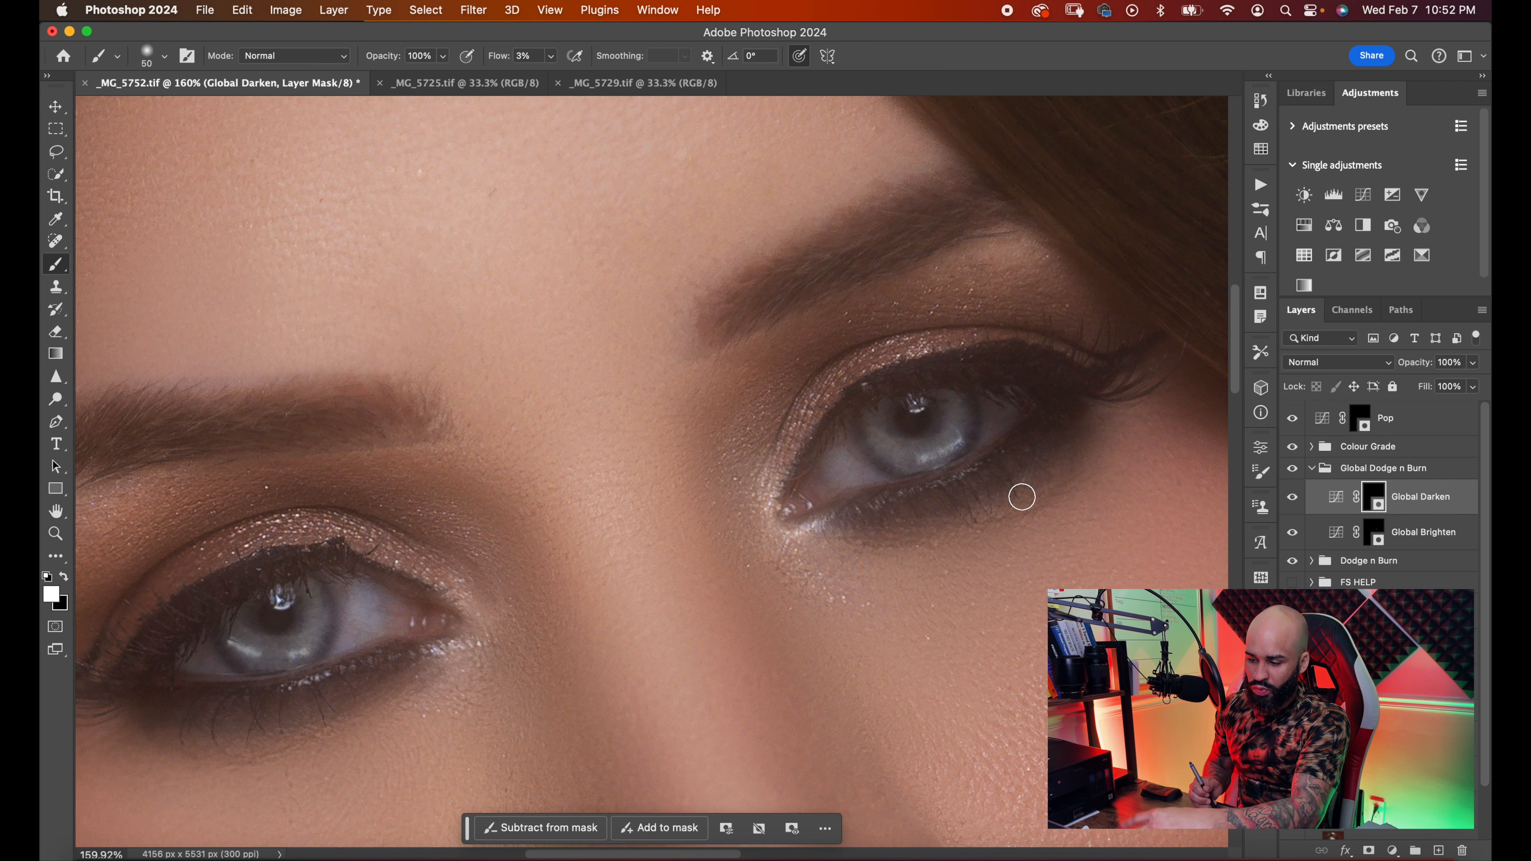
scroll(958, 555, up, 2)
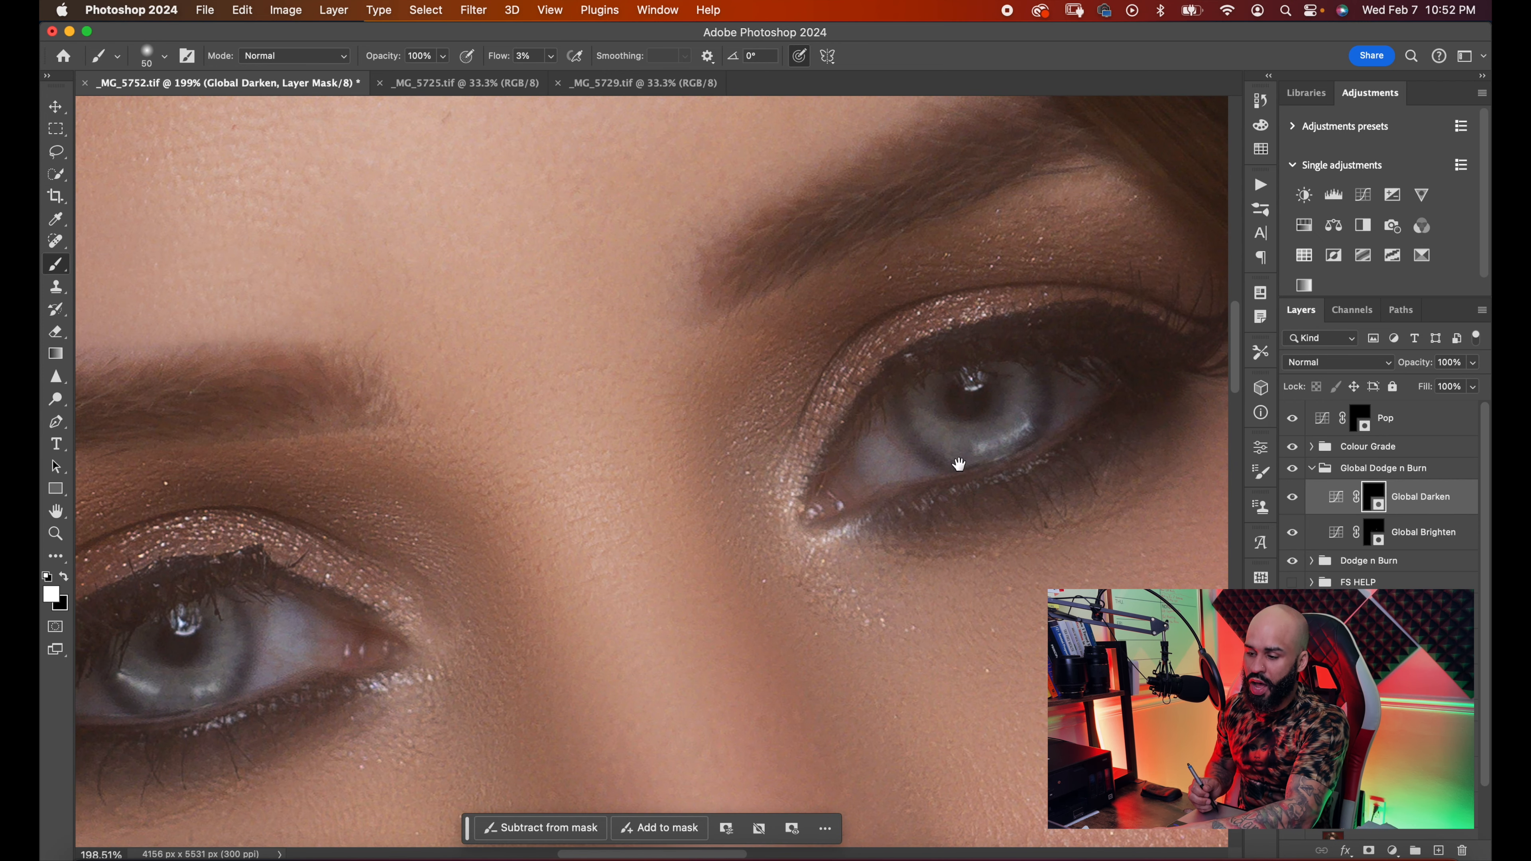
drag(912, 578, 929, 566)
key(bracketleft)
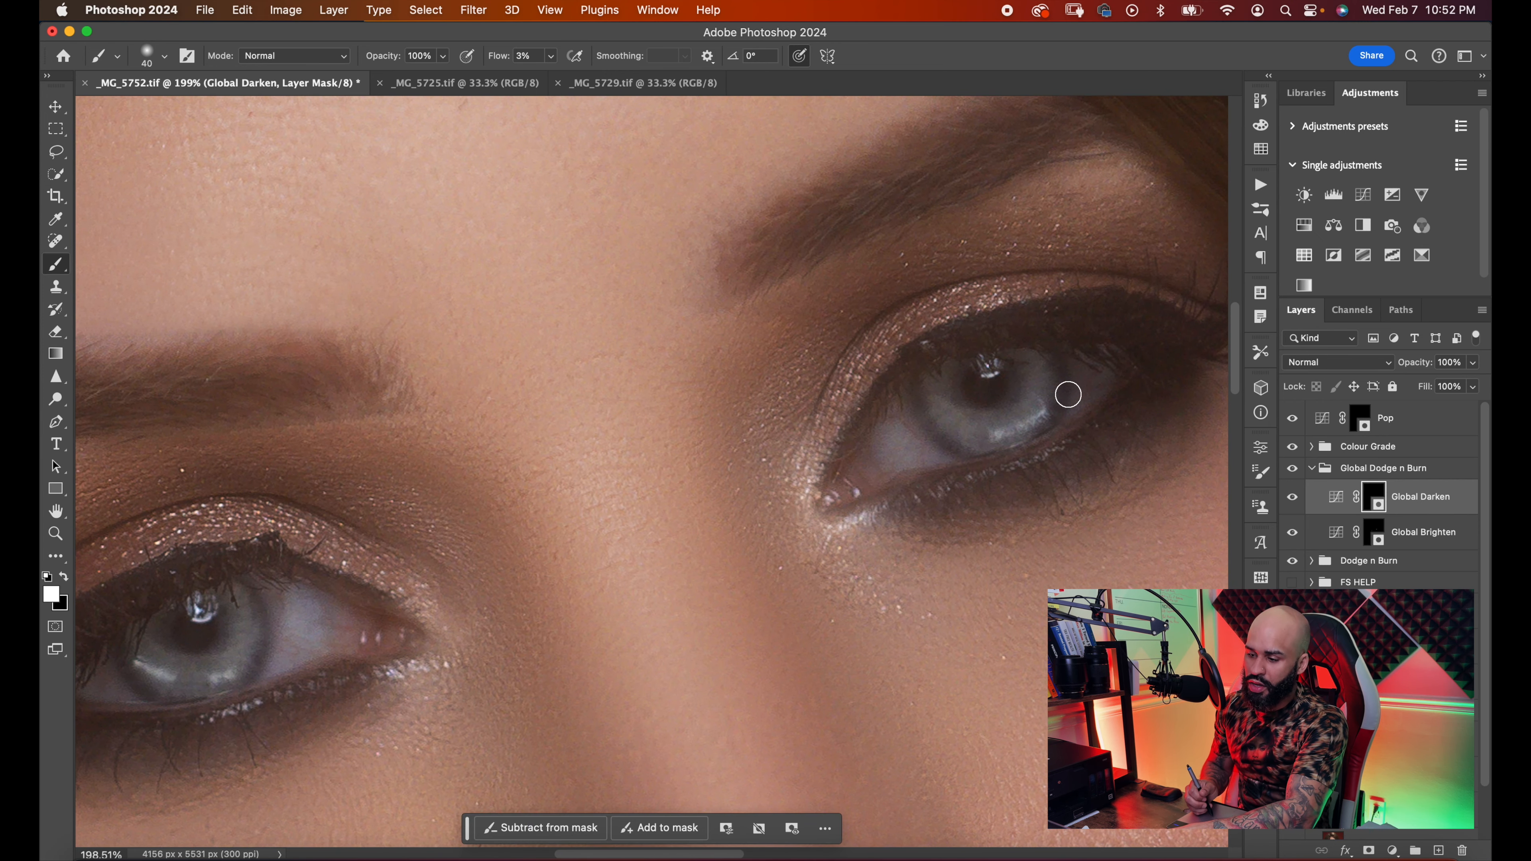
key(bracketleft)
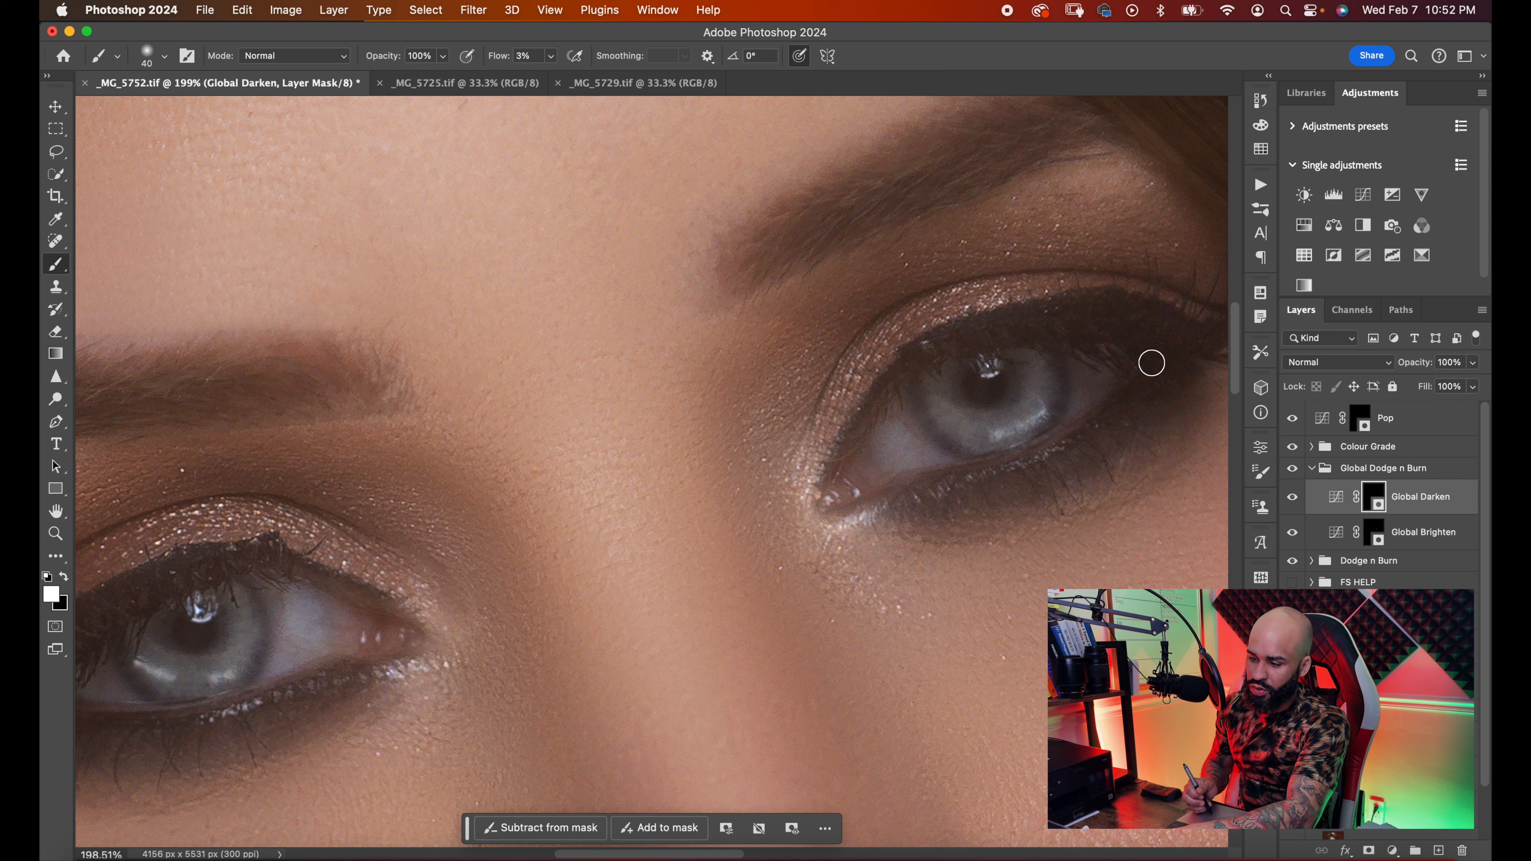
mouse_move(1051, 355)
mouse_down()
mouse_move(1055, 407)
mouse_move(1021, 442)
mouse_up()
- Darken the outer rim of the subject's right iris on the Global Darken mask with a 25 to 30 px brush
key(bracketleft)
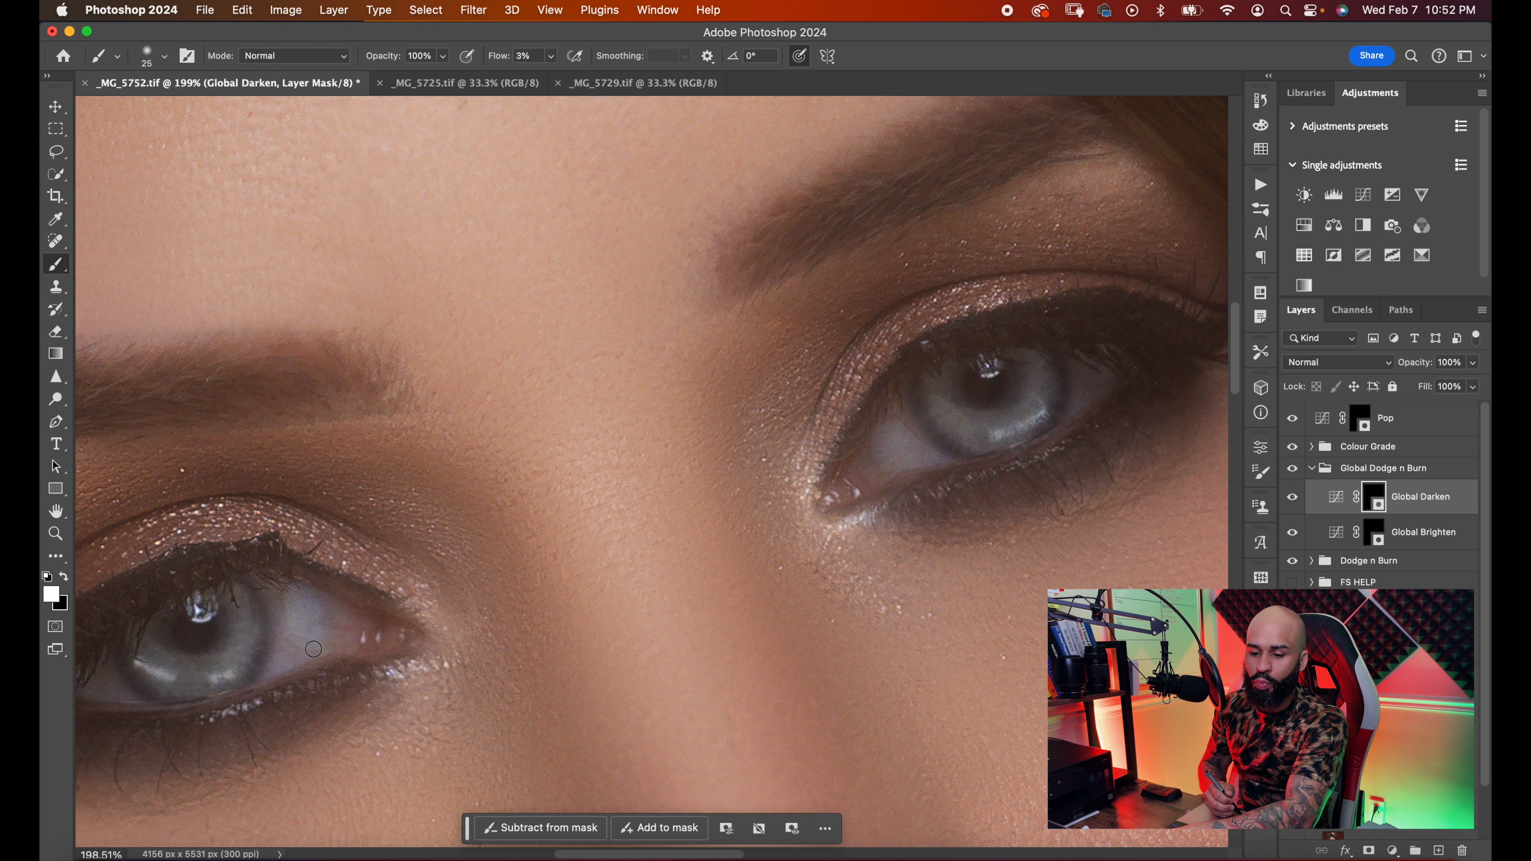
drag(347, 656, 391, 612)
key(bracketright)
mouse_move(289, 541)
mouse_down()
mouse_move(314, 579)
mouse_move(302, 609)
mouse_up()
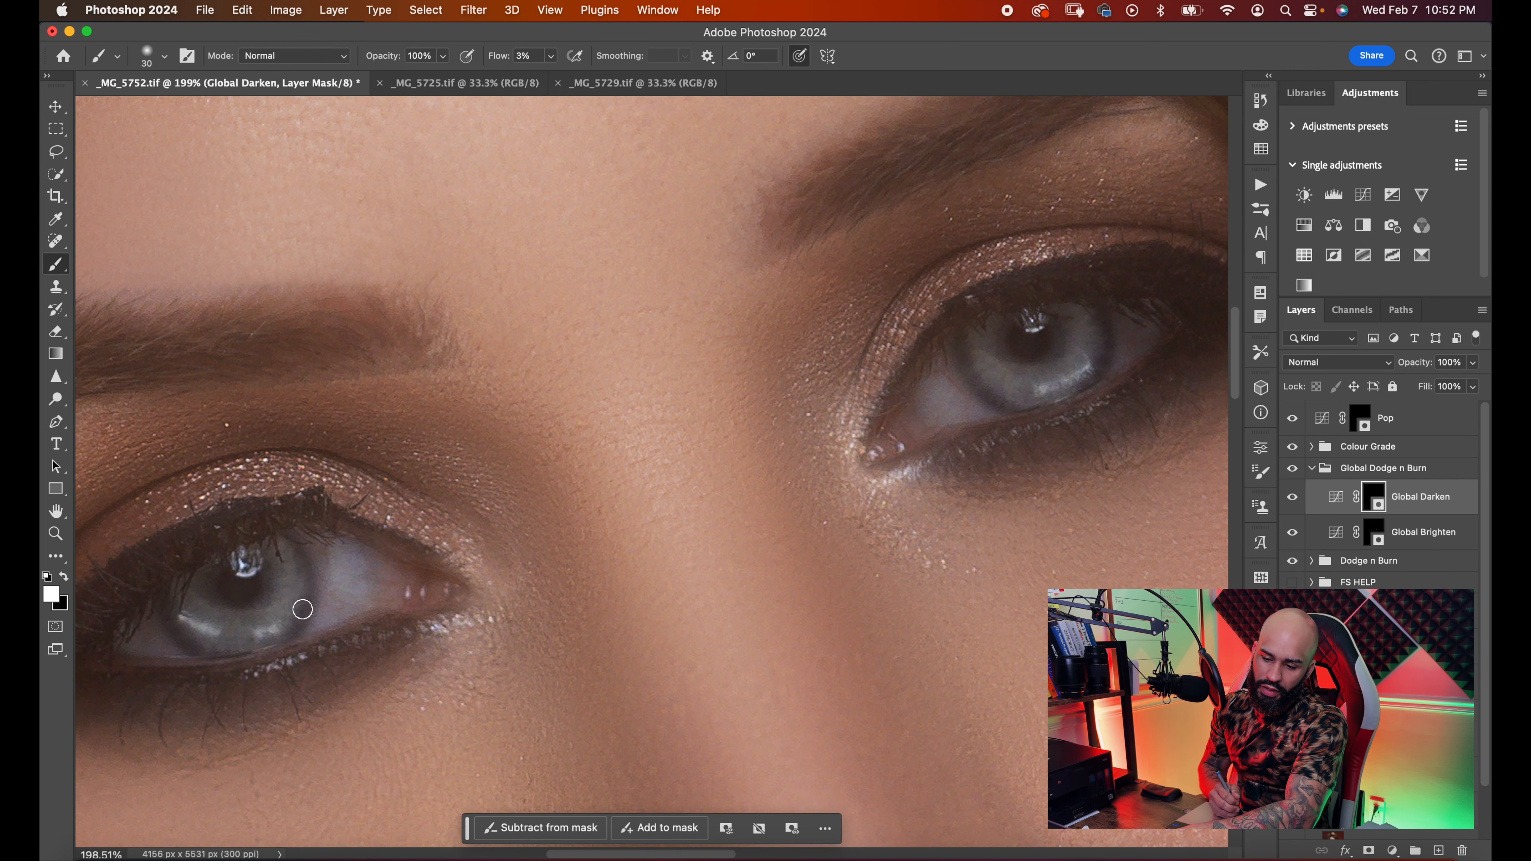
mouse_move(284, 537)
mouse_down()
mouse_move(310, 572)
mouse_move(287, 630)
mouse_up()
drag(161, 594, 205, 643)
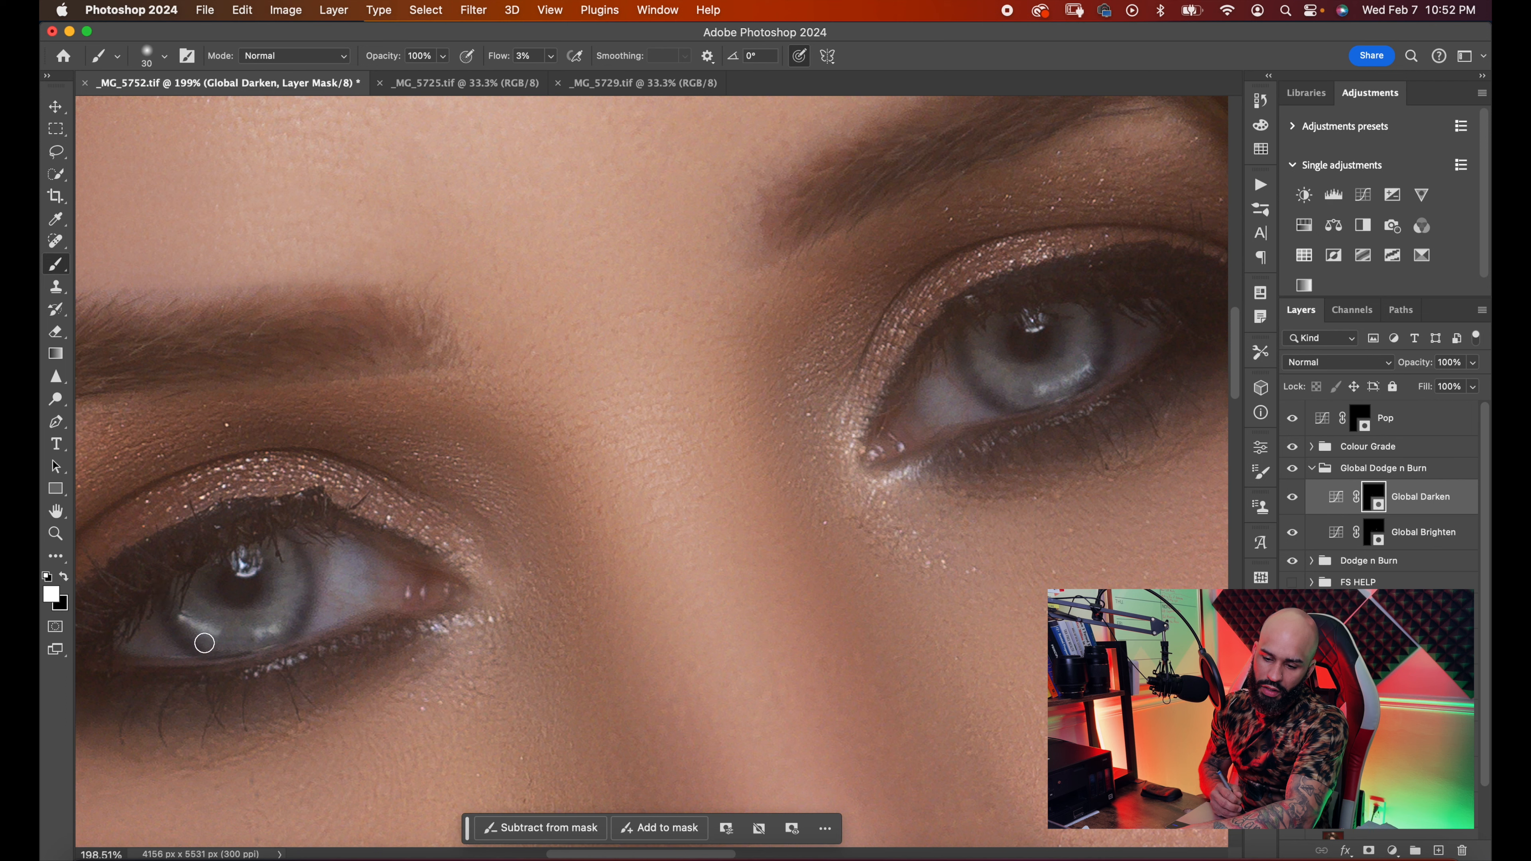
drag(292, 549, 308, 606)
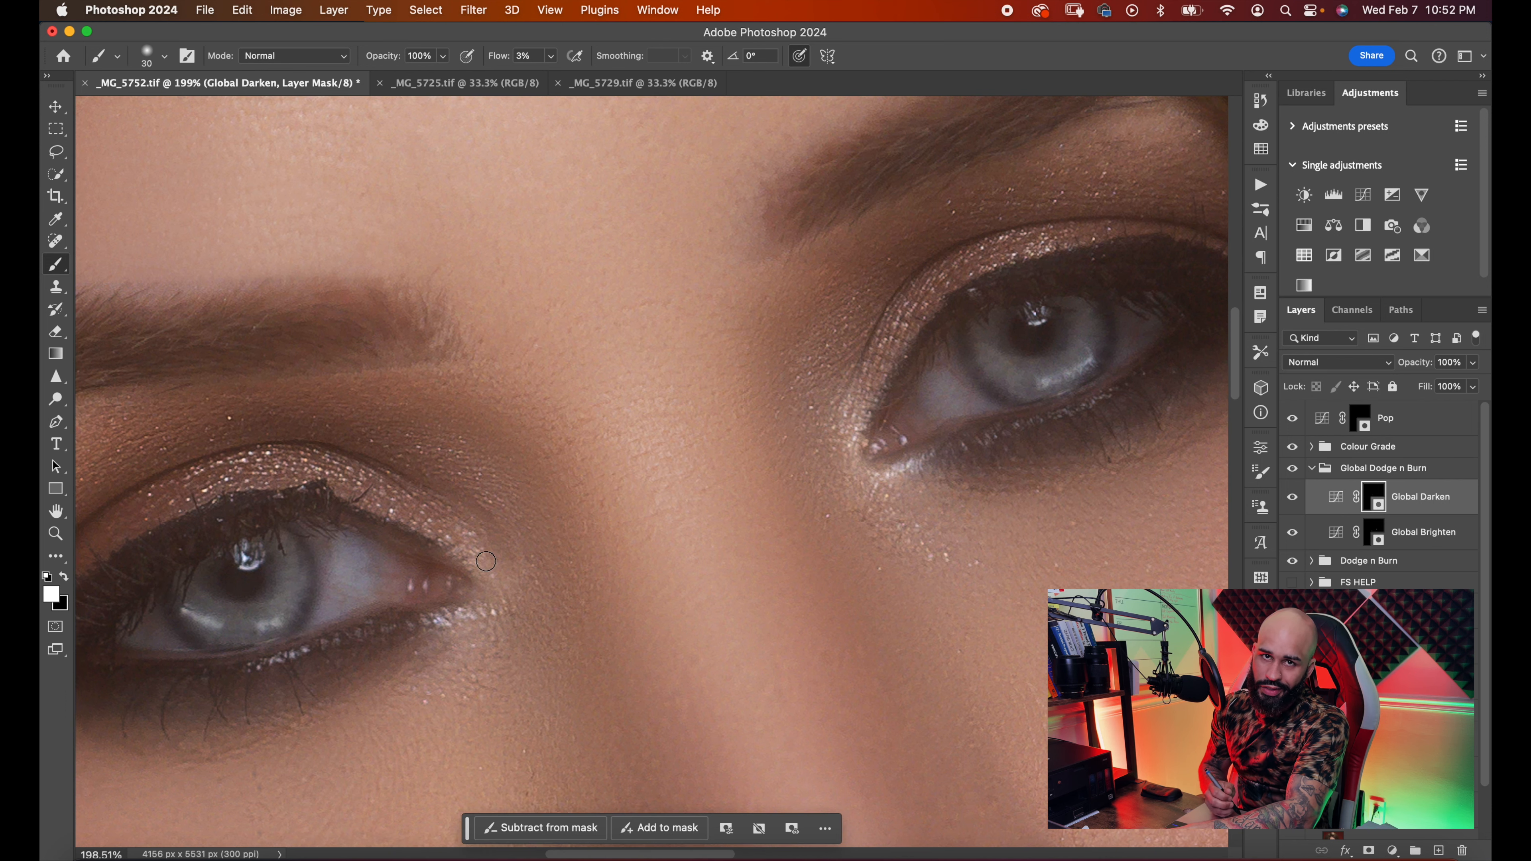
- Paint fine dark streaks in the outer side of the subject's left iris on the Global Darken mask with a 6 px brush
drag(948, 476, 884, 515)
drag(713, 507, 606, 475)
mouse_move(765, 464)
mouse_down()
mouse_move(929, 440)
mouse_move(766, 502)
mouse_up()
key(bracketleft)
key(bracketleft)
key(bracketleft)
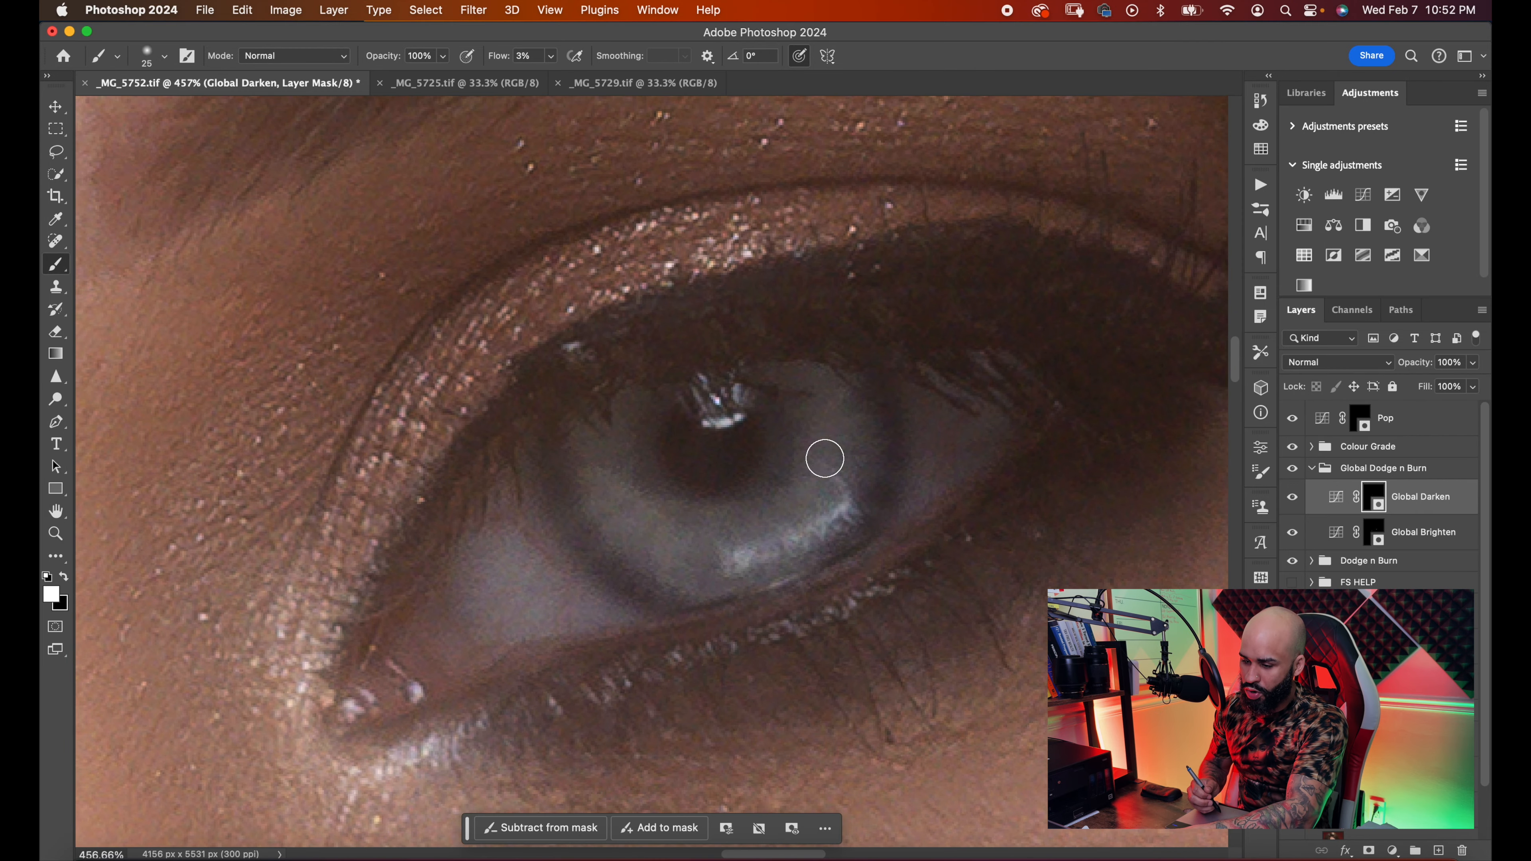
key(bracketright)
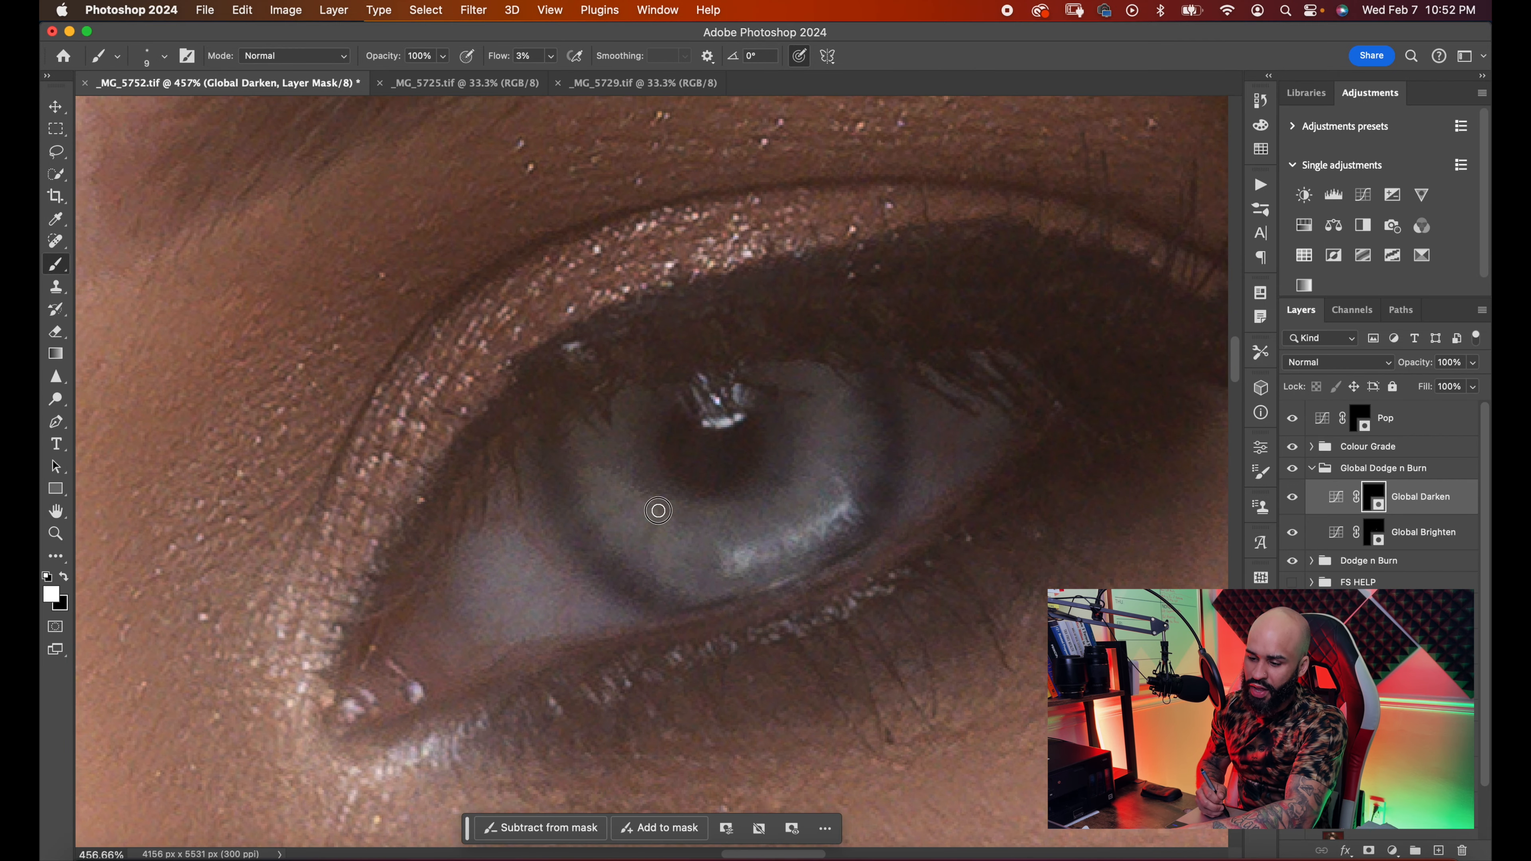
key(bracketright)
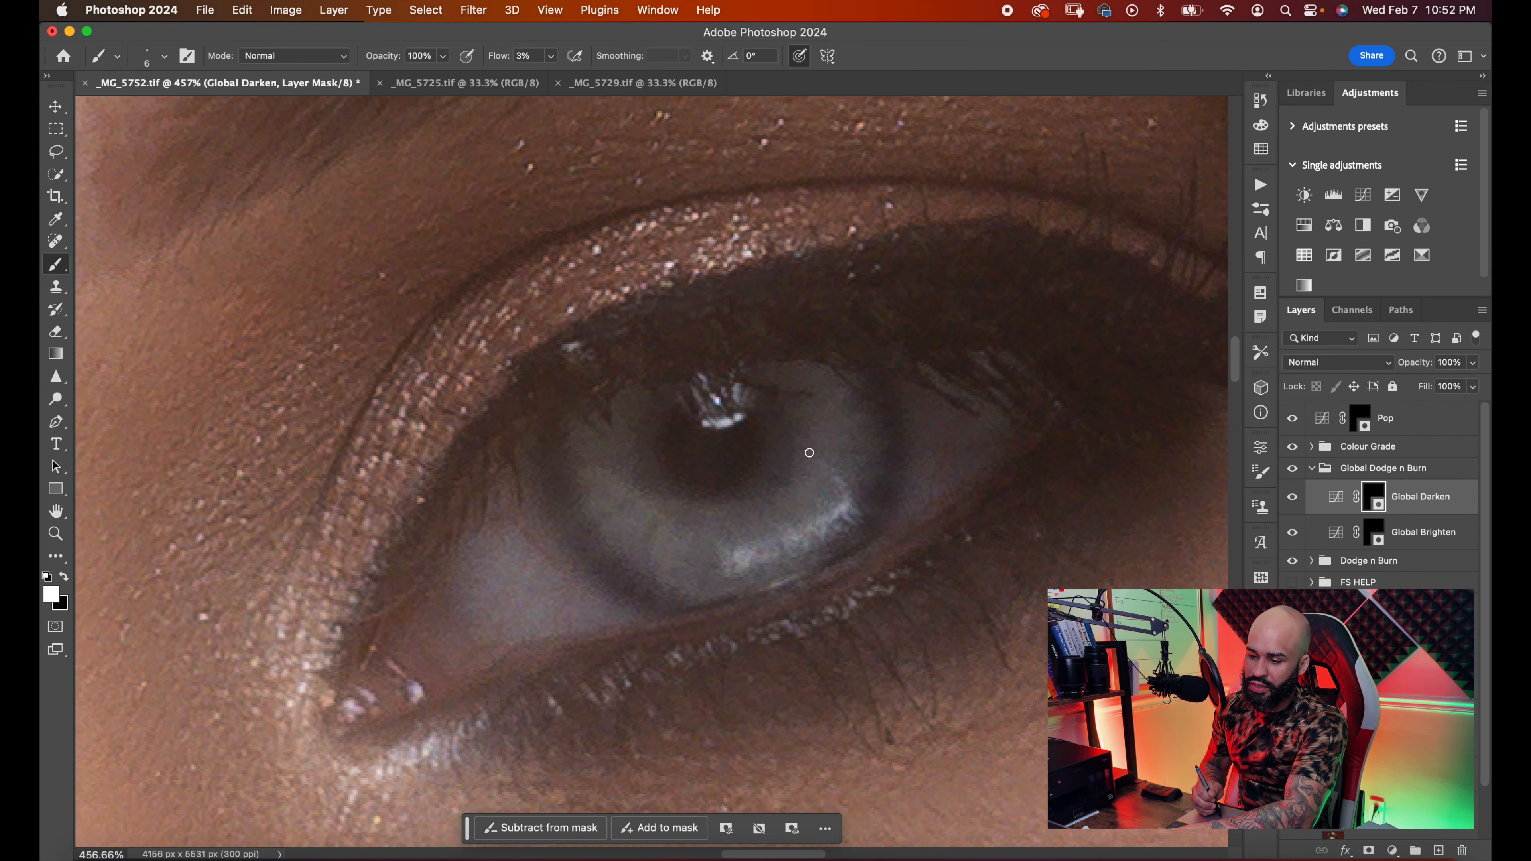
drag(812, 449, 806, 445)
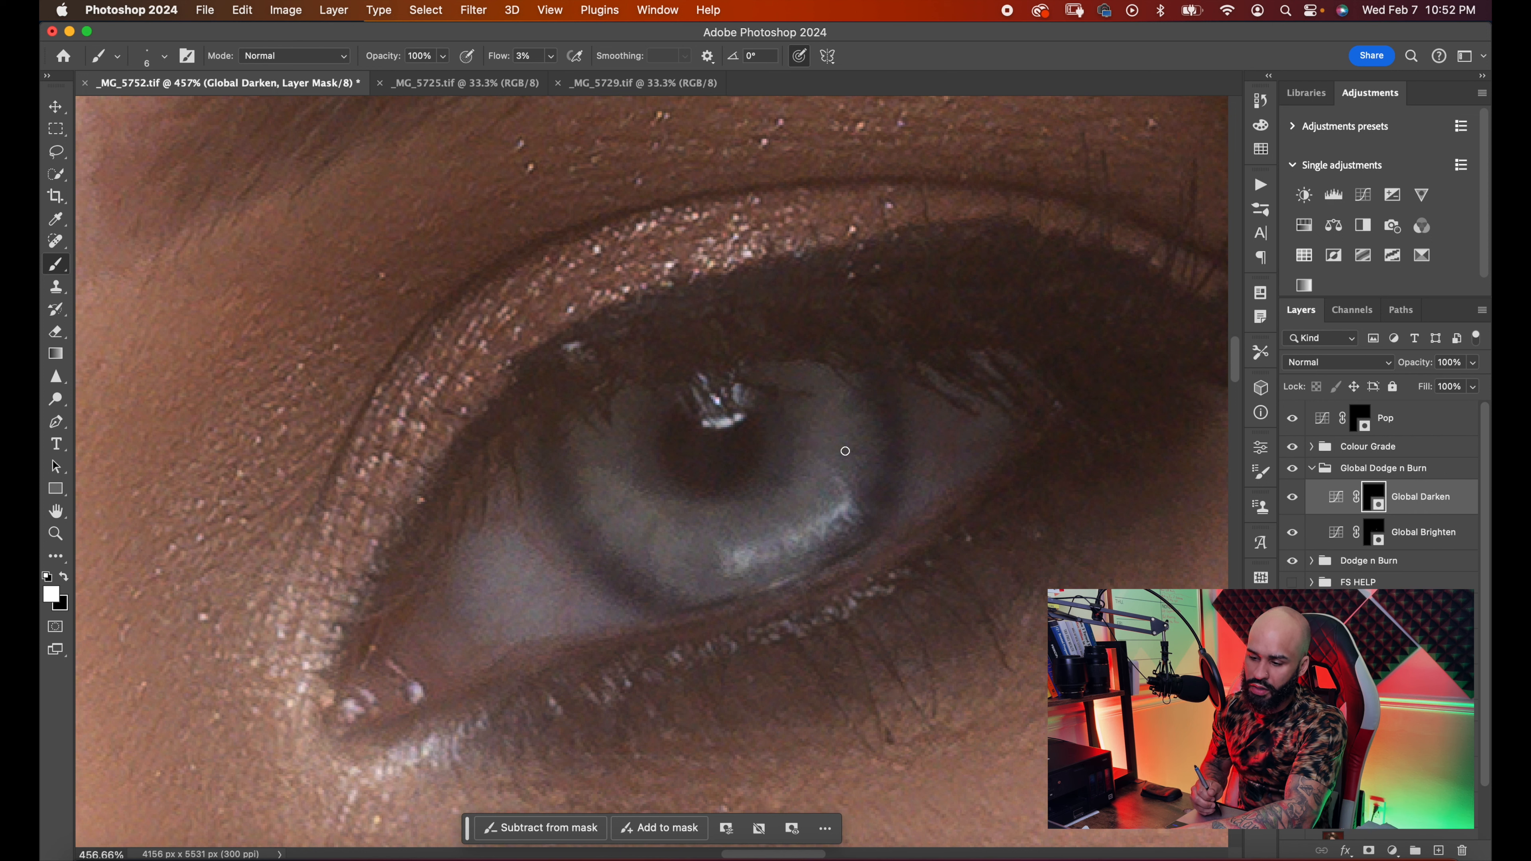
mouse_move(863, 456)
mouse_down()
mouse_move(857, 398)
mouse_move(818, 417)
mouse_up()
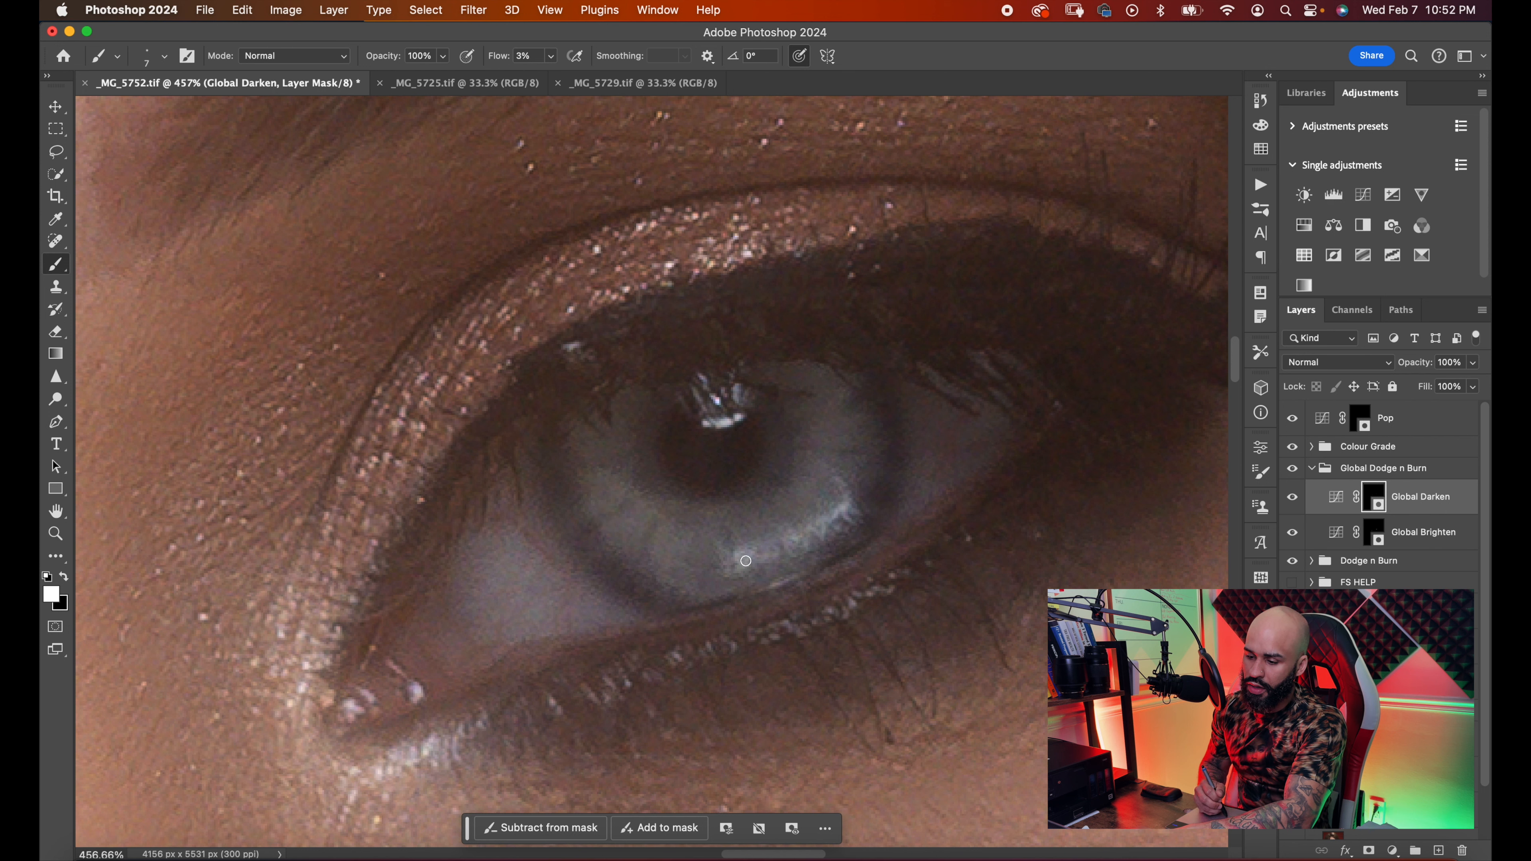
- Add dark streaks along the lower part of the subject's left iris and beside the pupil with a 7 to 9 px brush
drag(793, 547, 810, 528)
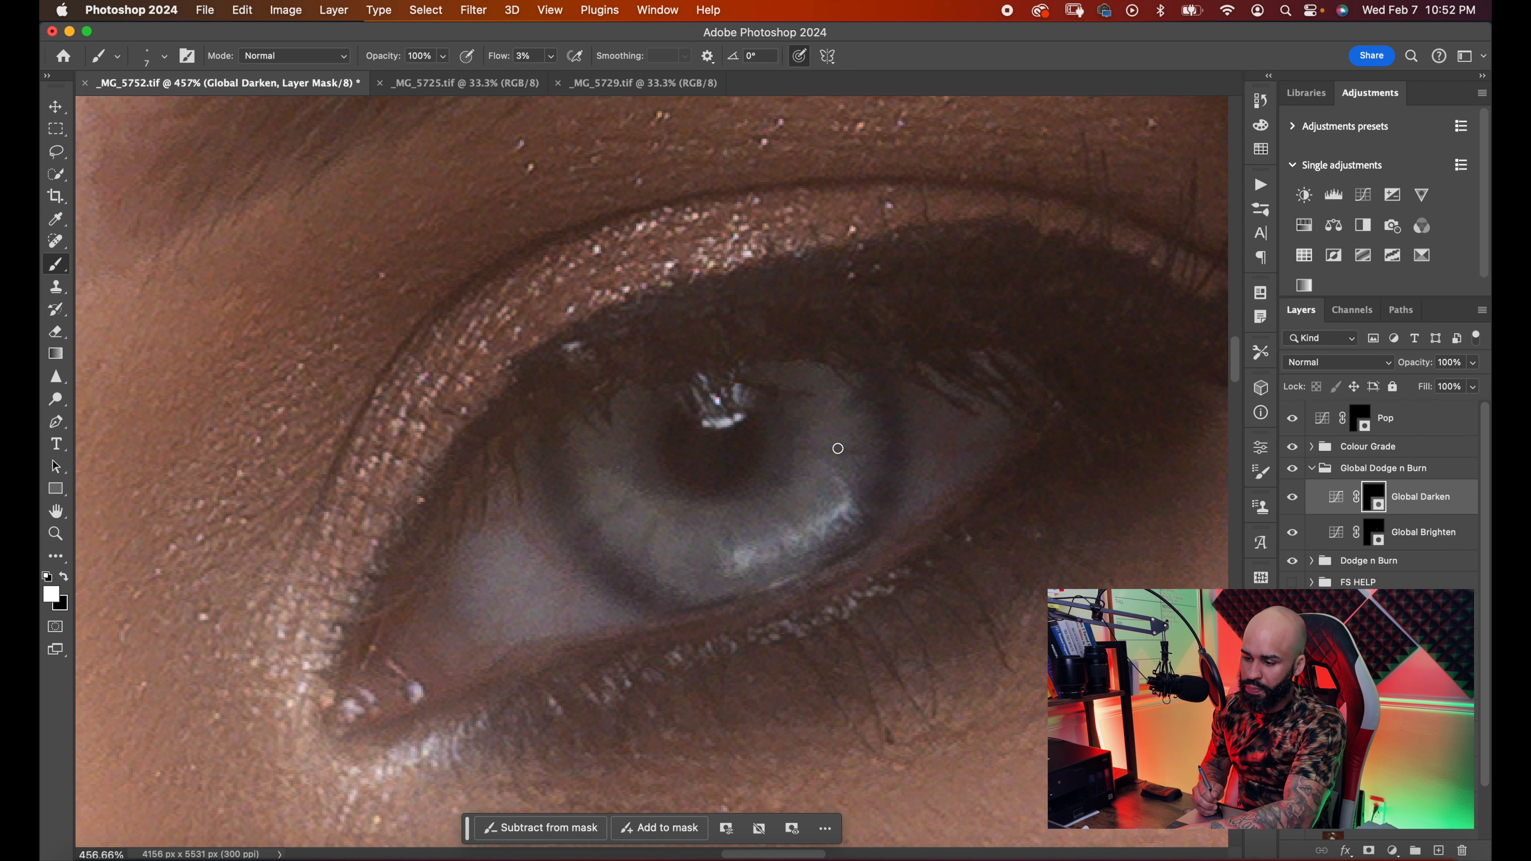
mouse_move(831, 442)
mouse_down()
mouse_move(785, 455)
mouse_move(826, 460)
mouse_move(841, 481)
mouse_move(810, 529)
mouse_move(775, 544)
mouse_up()
key(bracketright)
mouse_move(817, 478)
mouse_down()
mouse_move(874, 480)
mouse_move(867, 451)
mouse_move(861, 474)
mouse_up()
mouse_move(787, 434)
mouse_down()
mouse_move(822, 429)
mouse_move(789, 436)
mouse_up()
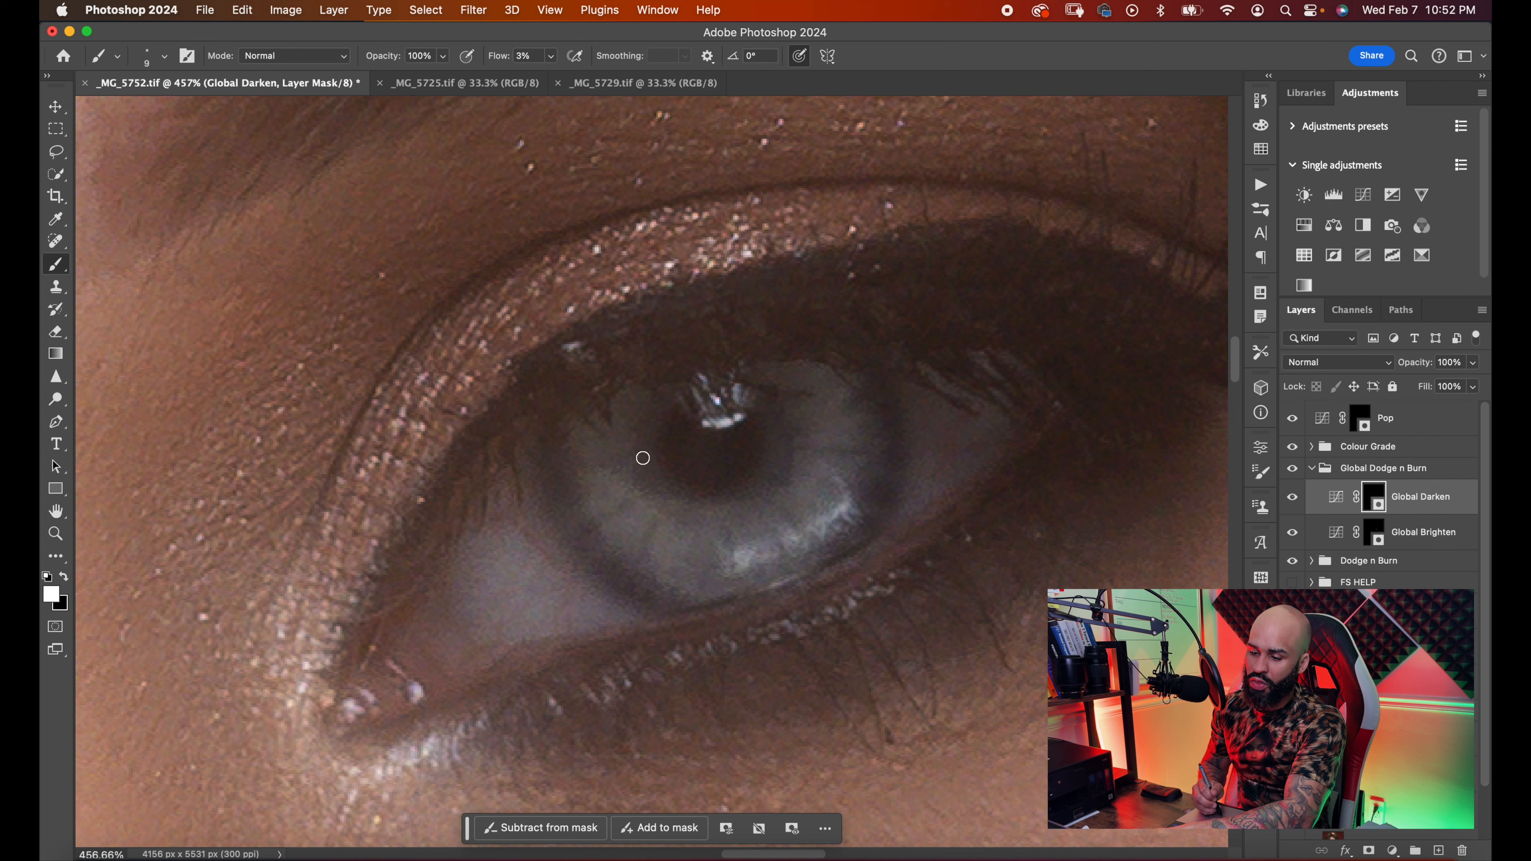
- Paint fine dark streaks in the inner side of the subject's left iris on the Global Darken mask with a 7 px brush
key(bracketleft)
key(bracketleft)
drag(617, 483, 577, 515)
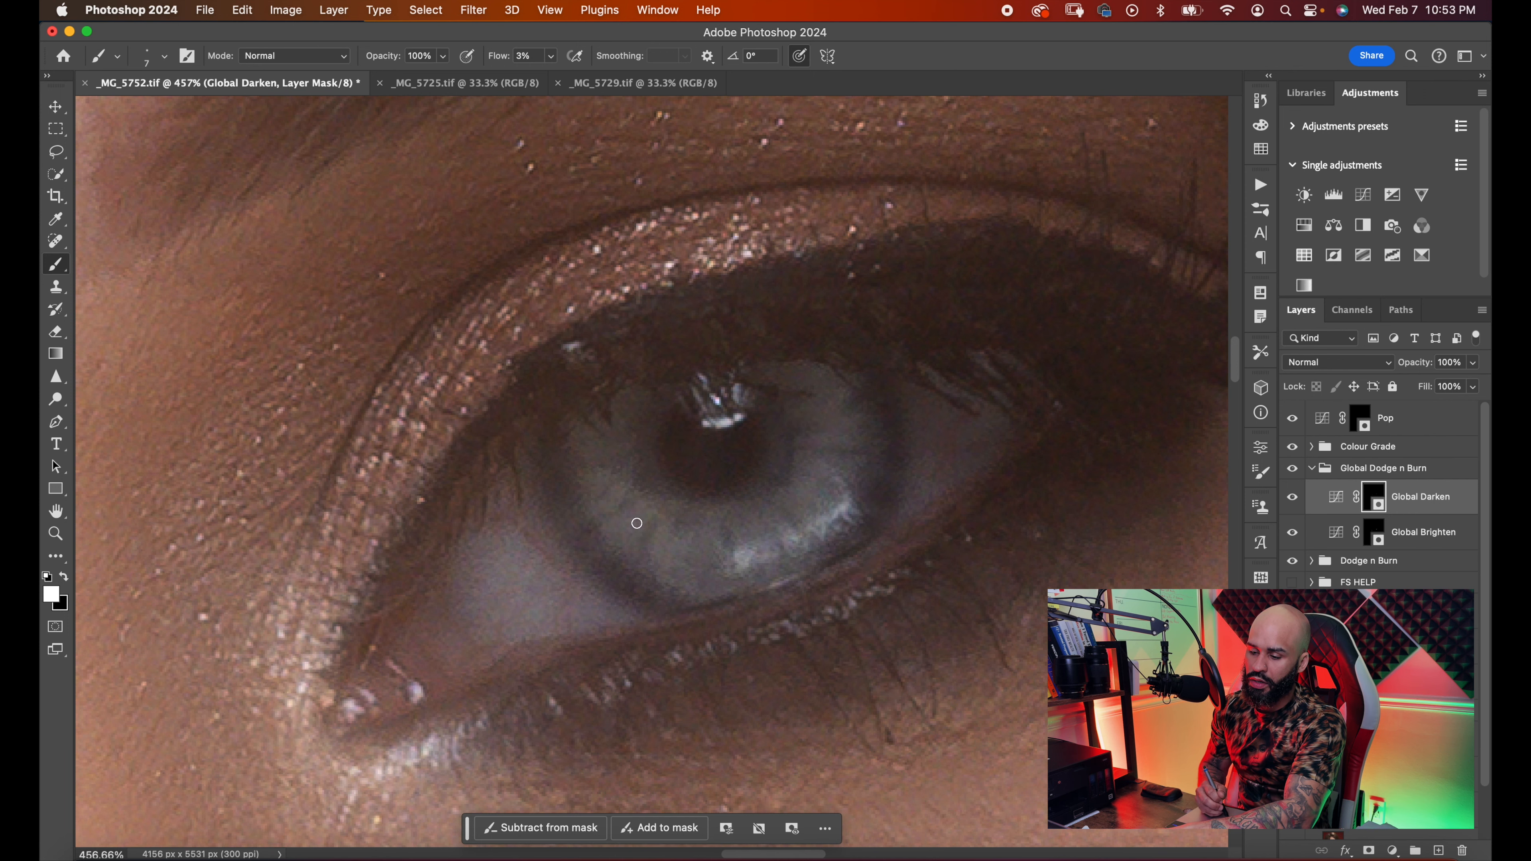
drag(677, 570, 690, 542)
drag(717, 419, 695, 415)
- Try a dark streak in the lower part of the subject's right iris with a 9 px brush and undo it
drag(734, 570, 1139, 381)
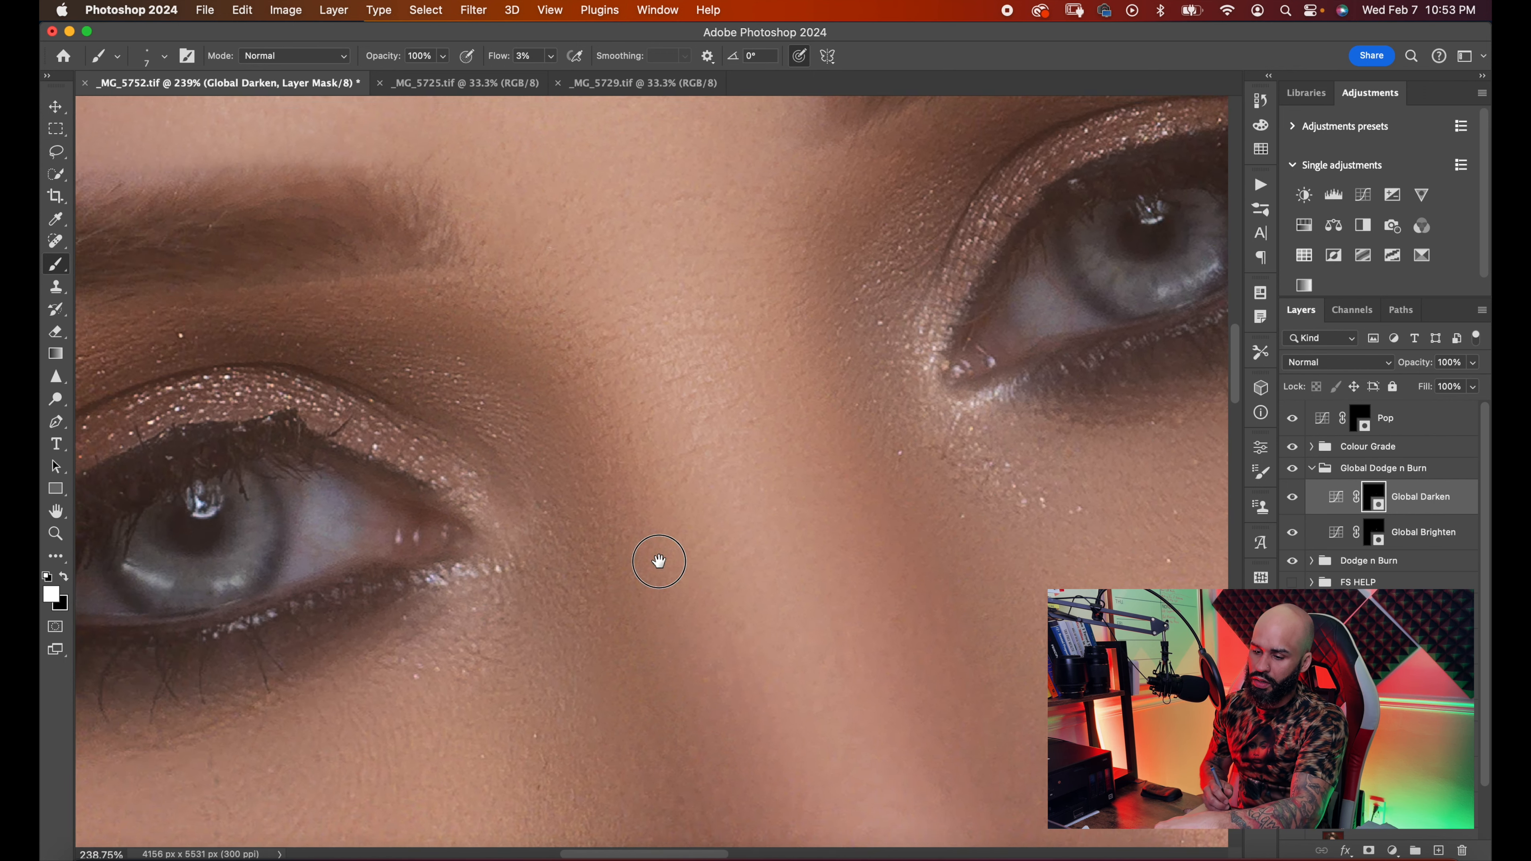
drag(373, 510, 924, 432)
drag(732, 250, 751, 251)
mouse_move(766, 603)
mouse_down()
mouse_move(742, 508)
mouse_move(655, 515)
mouse_up()
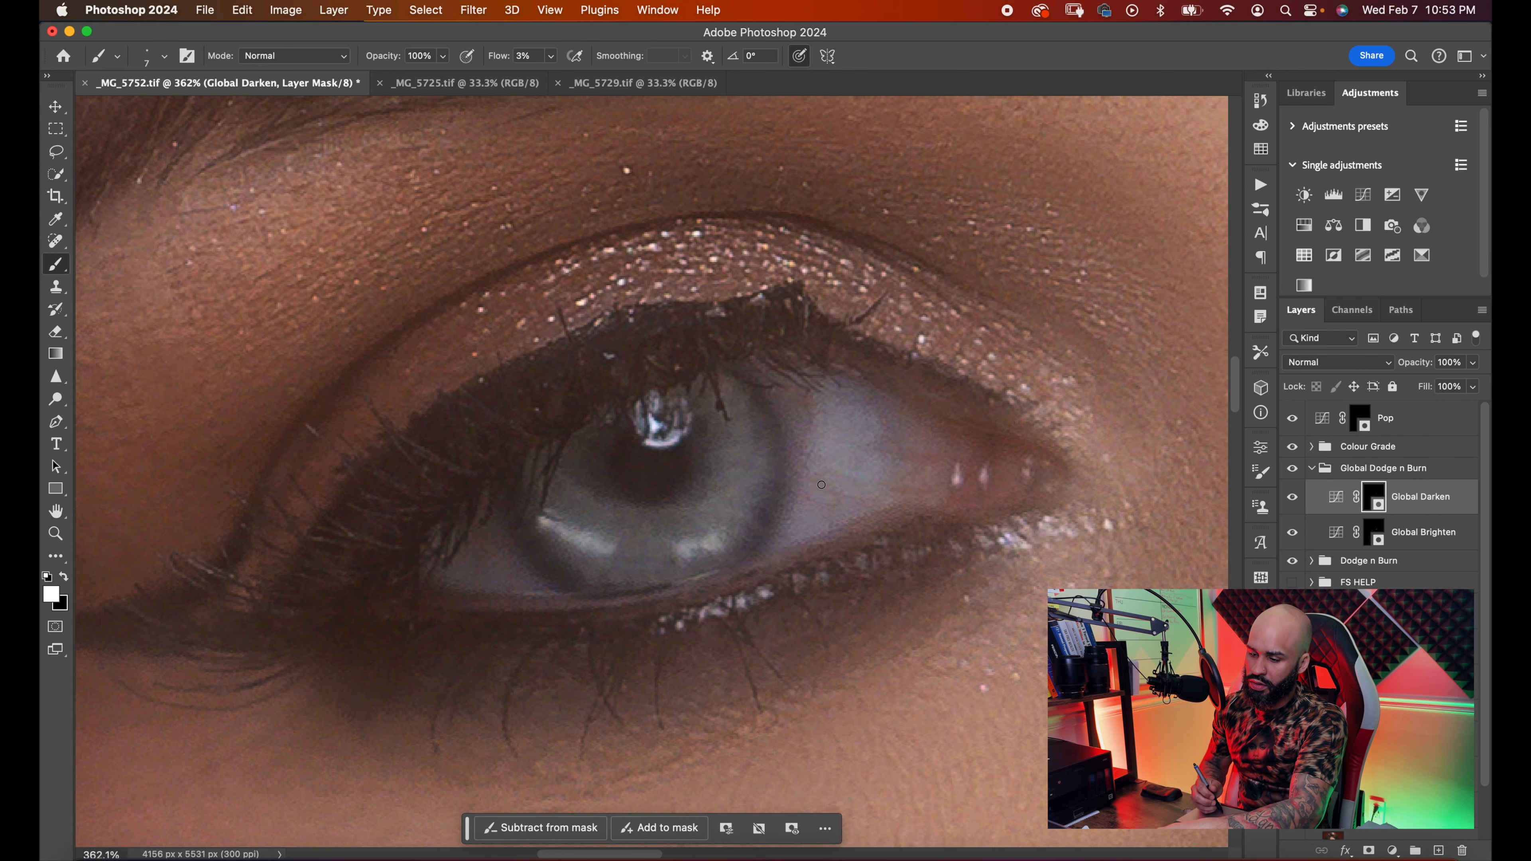
drag(672, 462, 679, 461)
drag(786, 506, 763, 521)
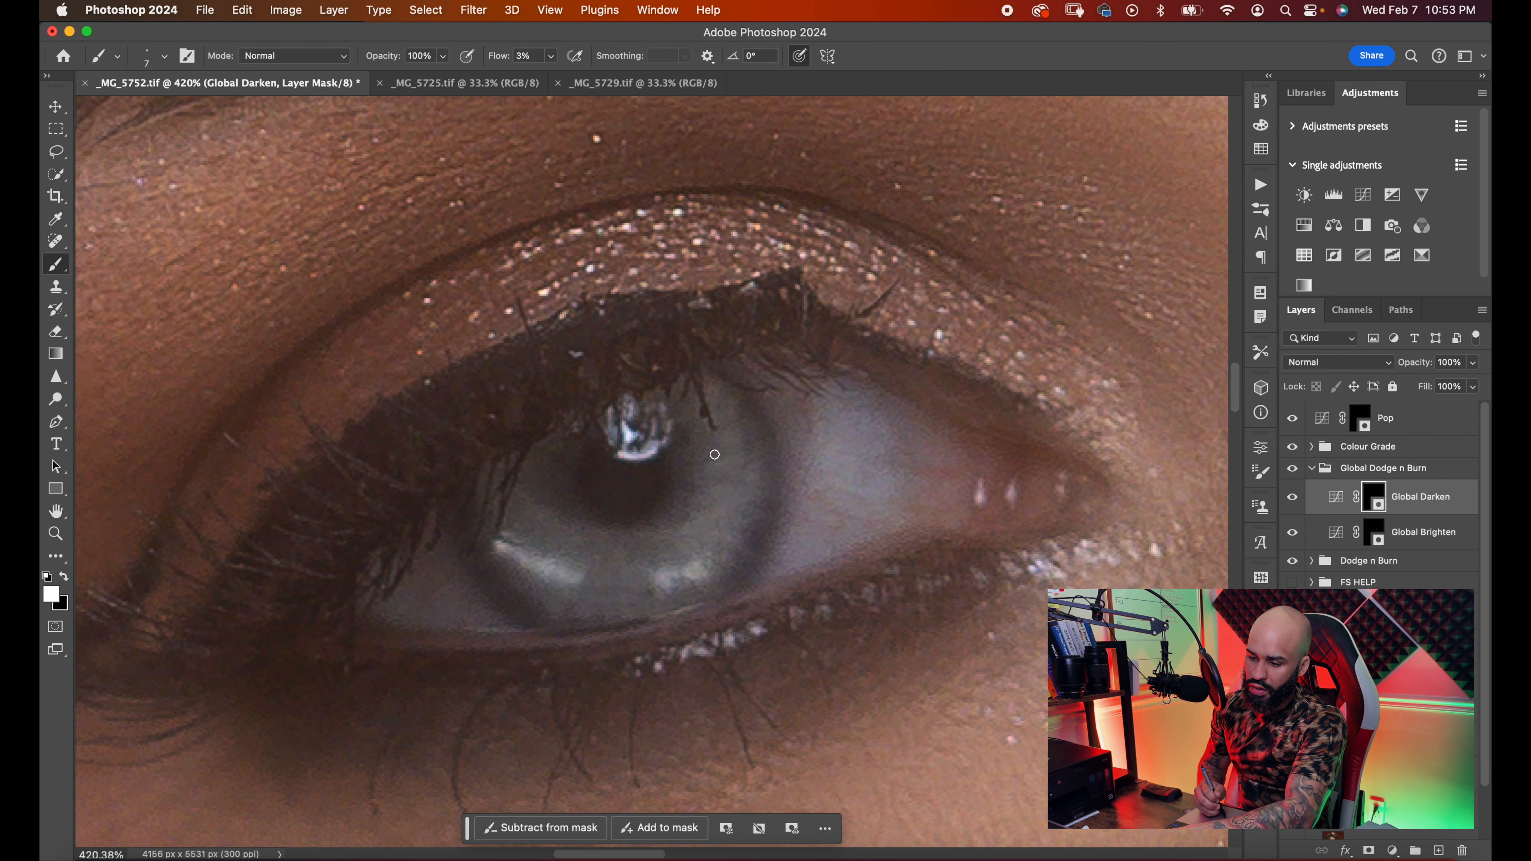
key(bracketright)
key(bracketright)
key(bracketright)
key(bracketright)
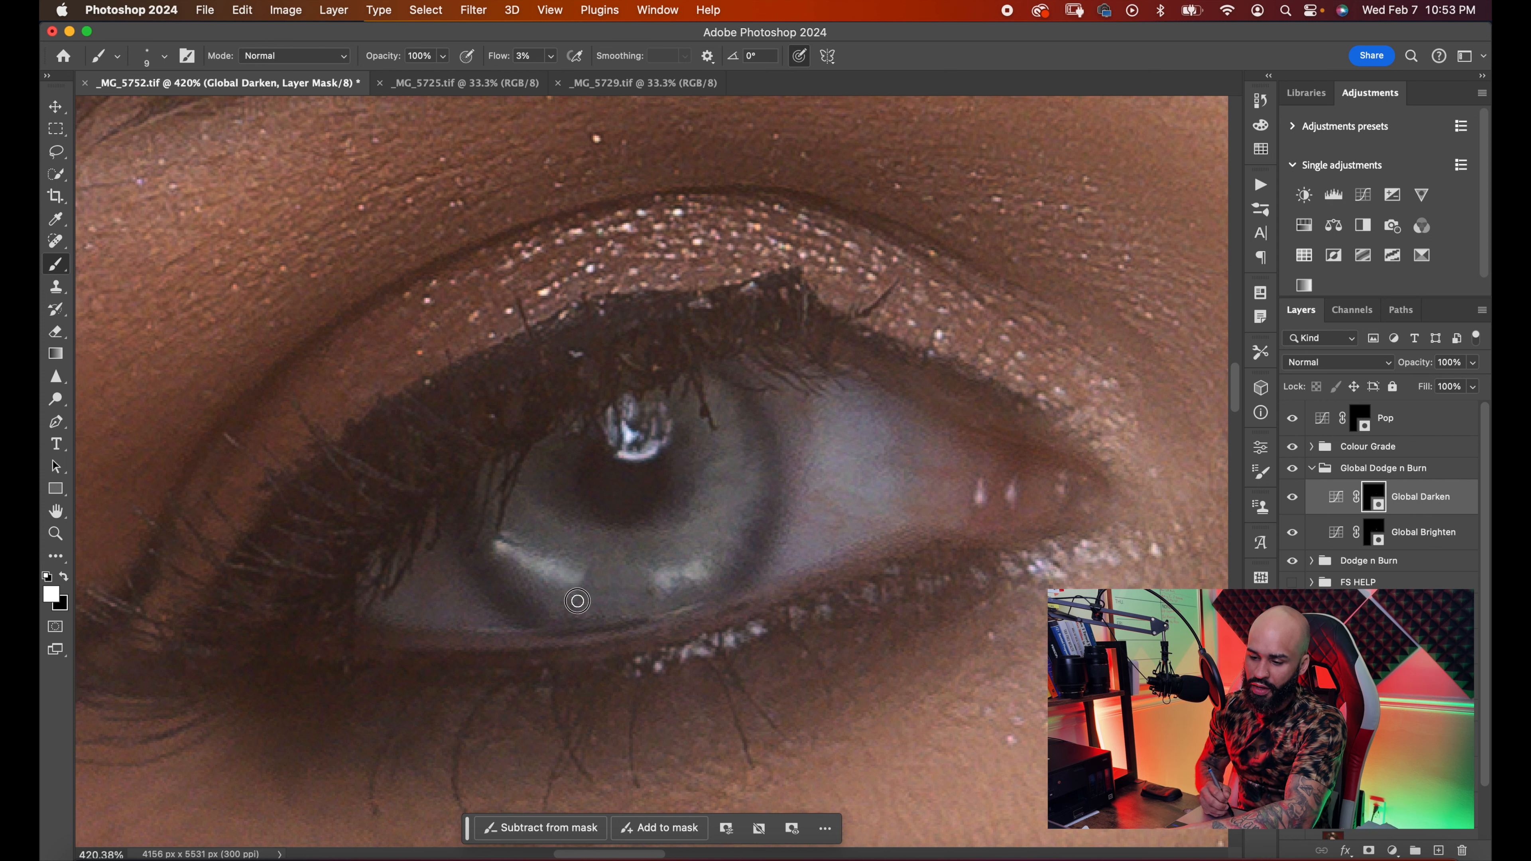
mouse_move(582, 589)
mouse_down()
mouse_move(604, 531)
mouse_move(626, 551)
mouse_move(611, 603)
mouse_move(650, 591)
mouse_up()
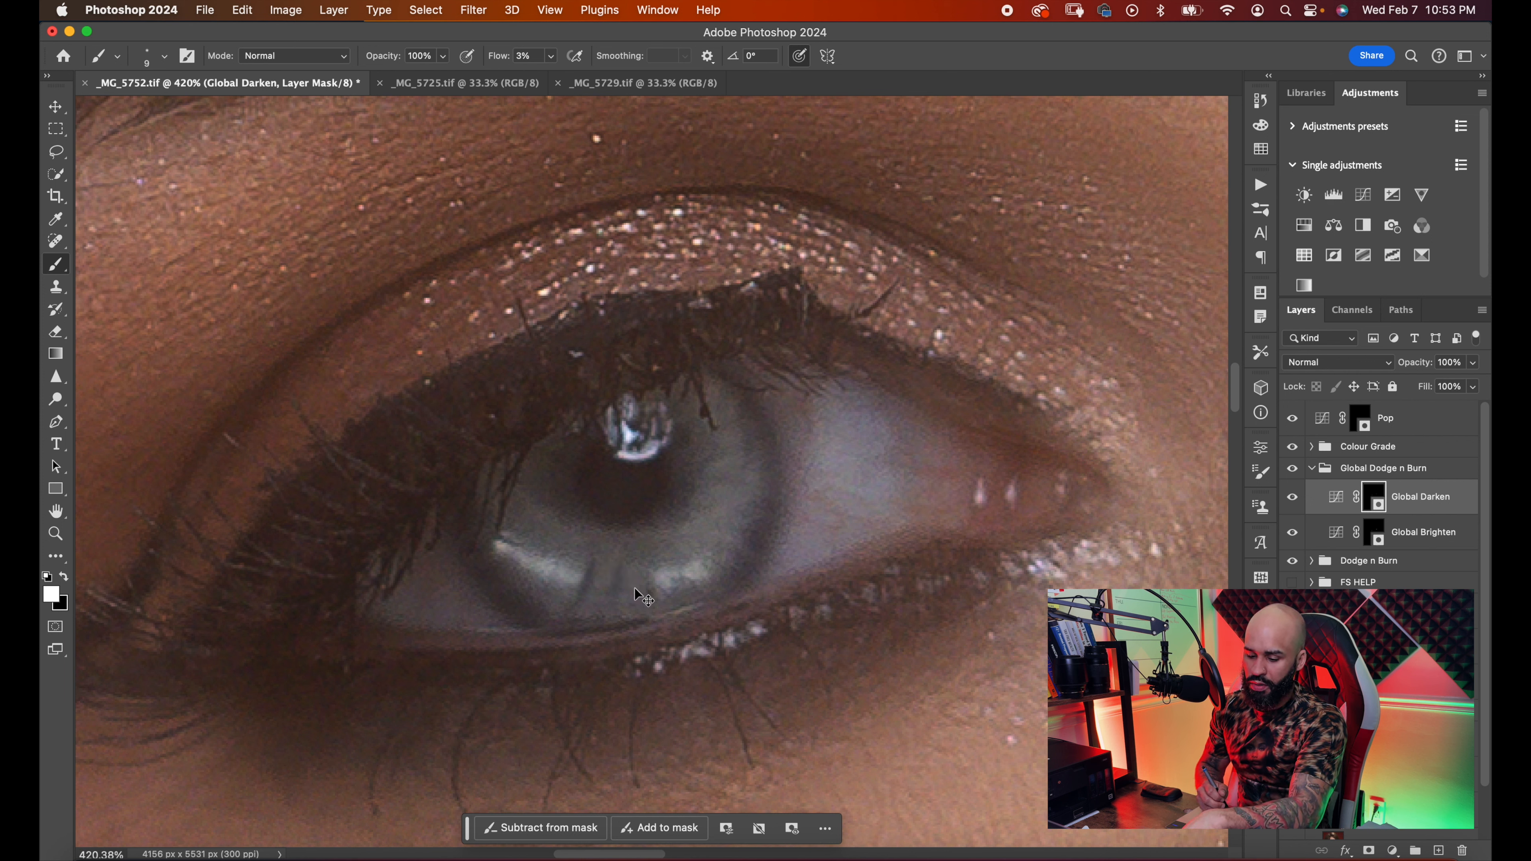
key(super+z)
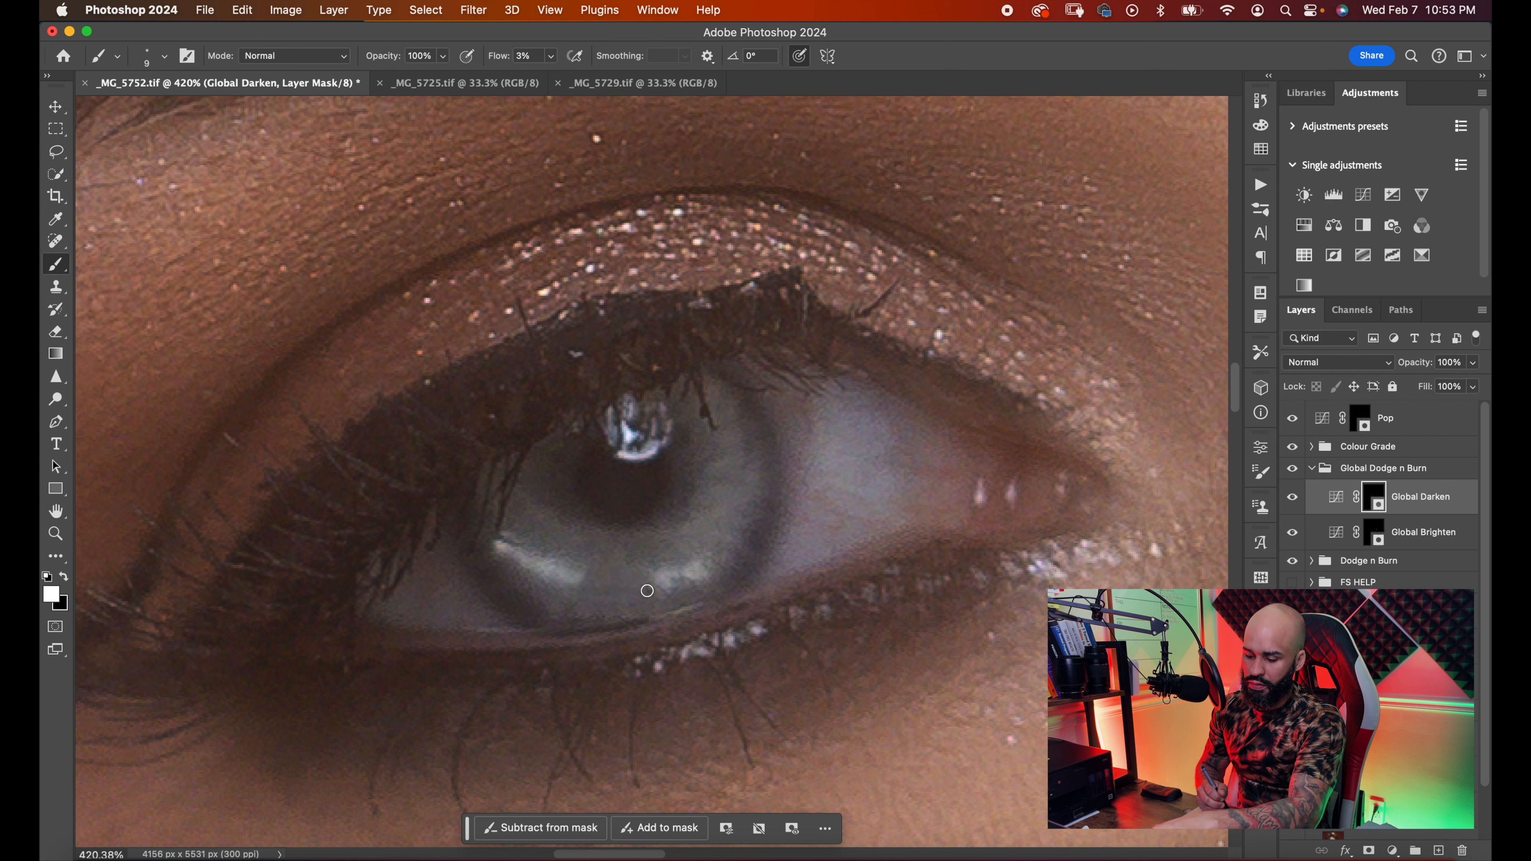
- Paint fine dark streaks around the pupil of the subject's right iris on the Global Darken mask with a 3 to 10 px brush
key(bracketright)
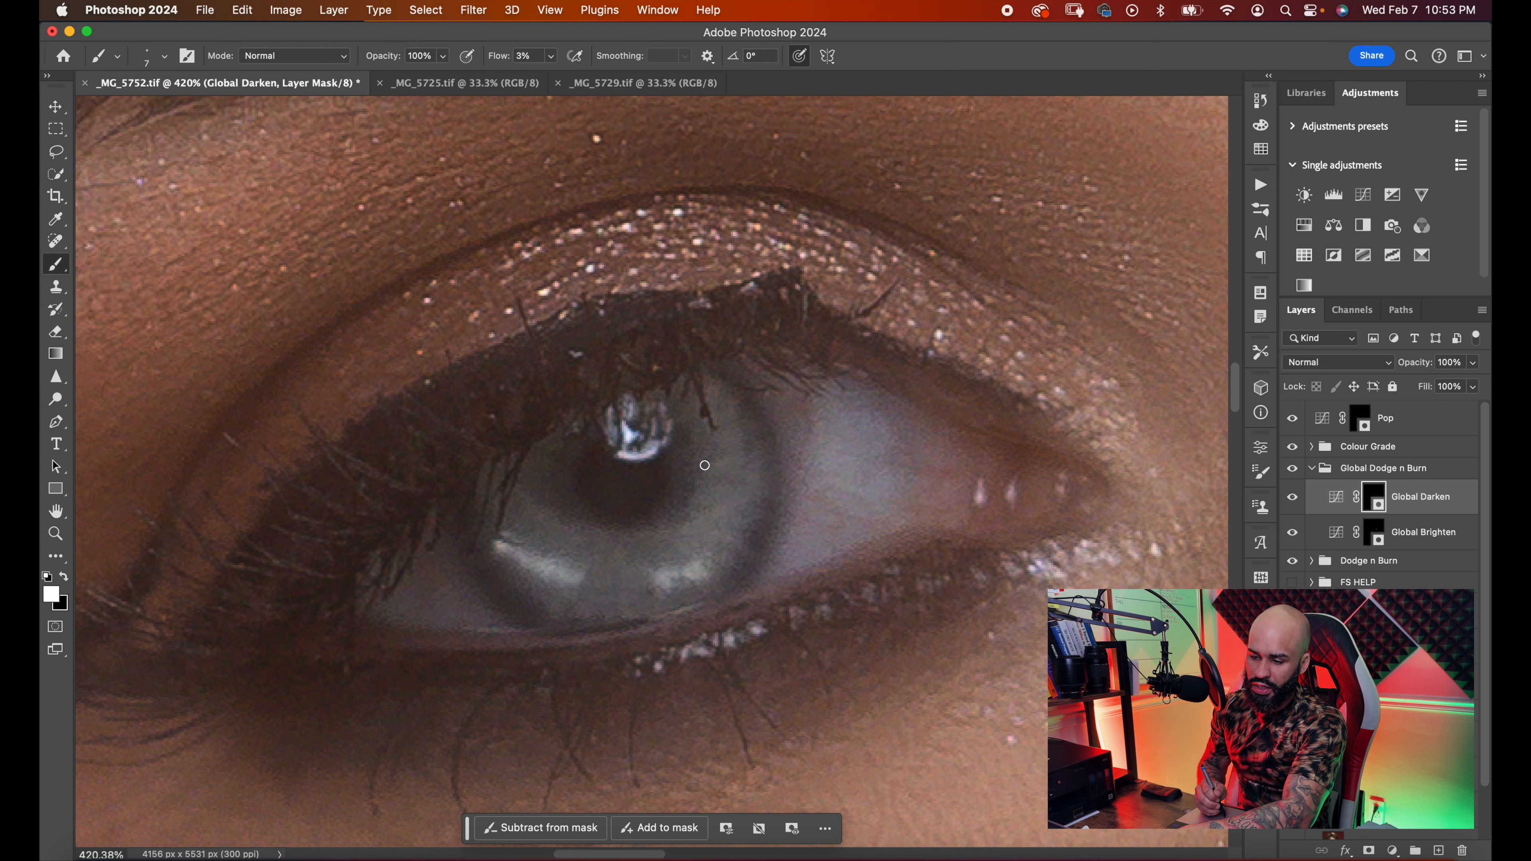
key(bracketleft)
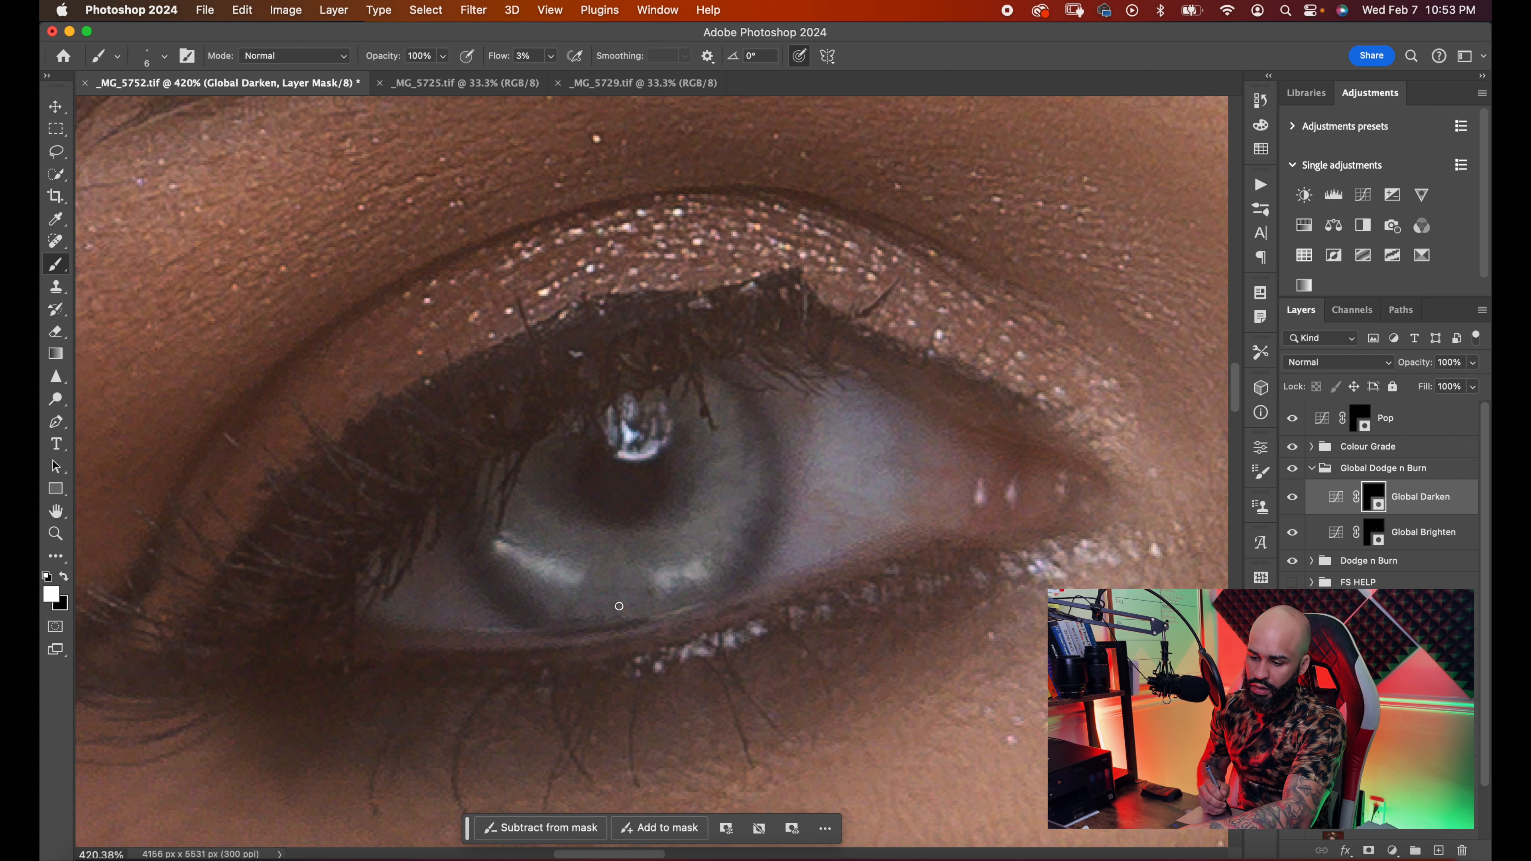
key(bracketright)
key(bracketright)
key(bracketright)
key(bracketright)
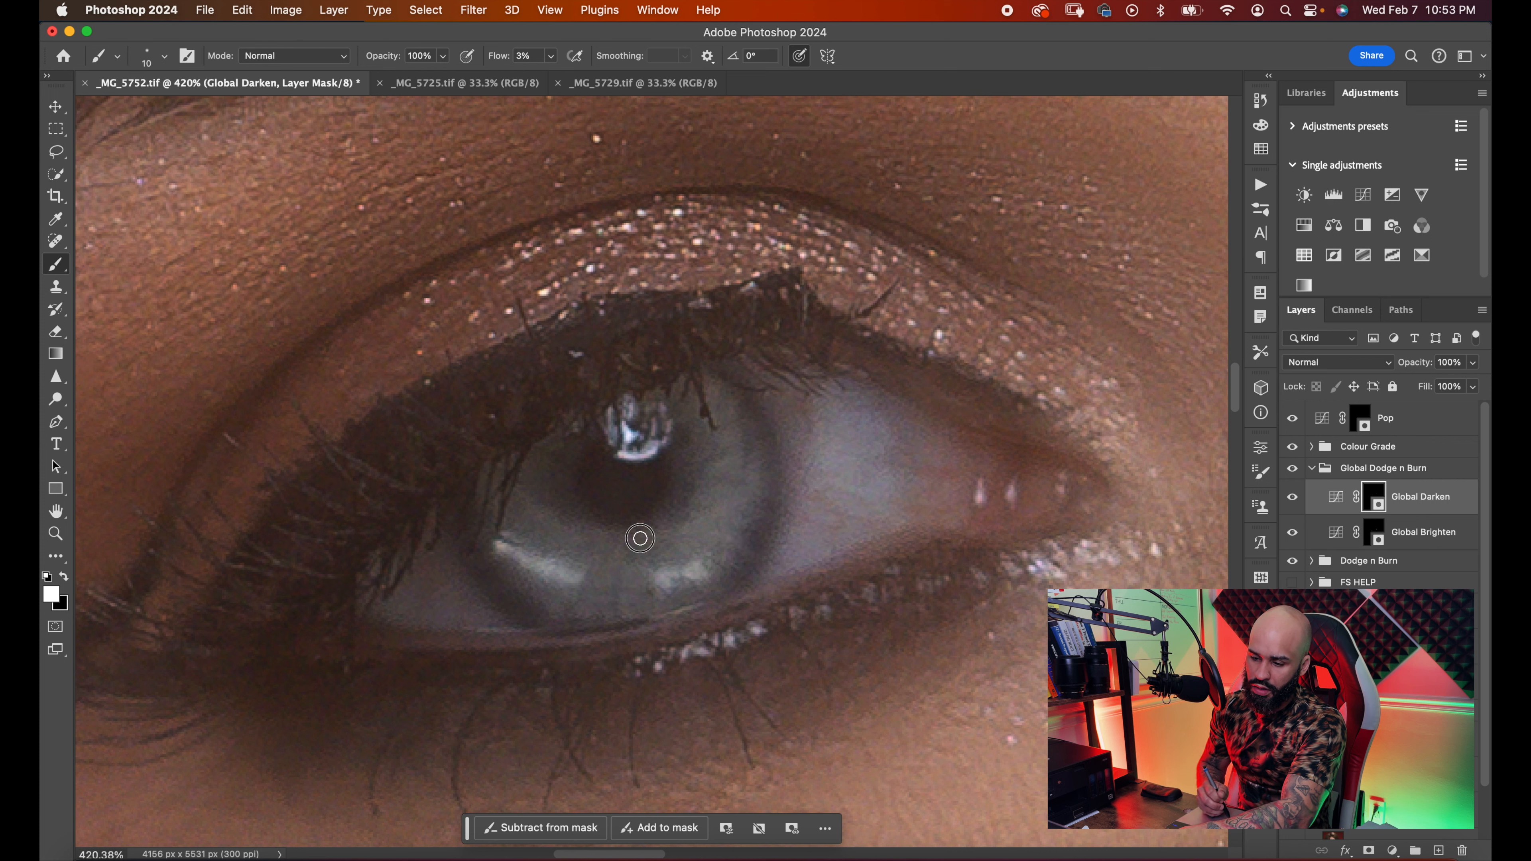
key(bracketright)
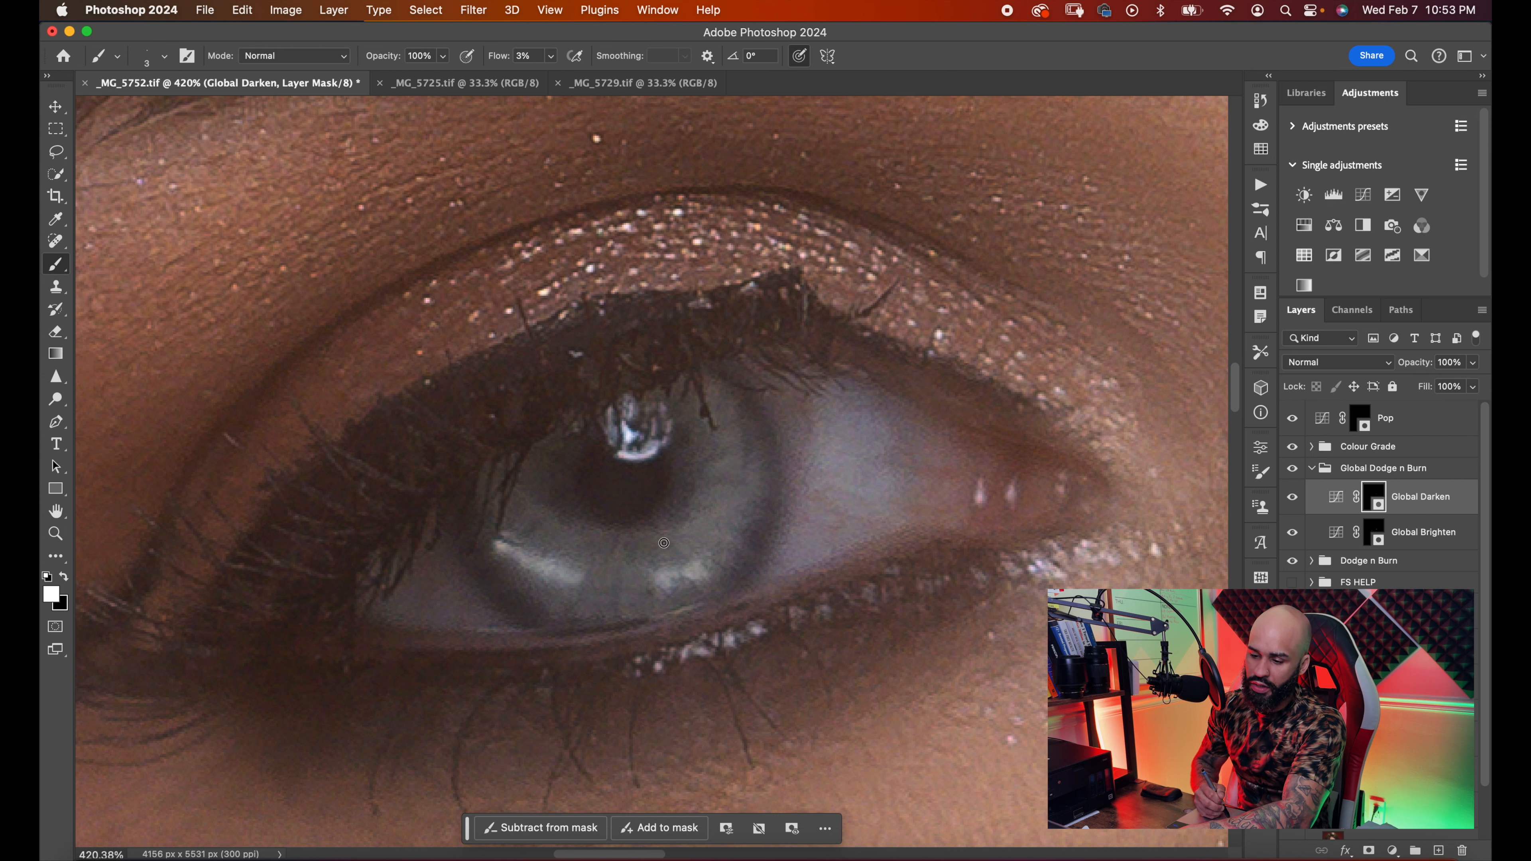
key(bracketright)
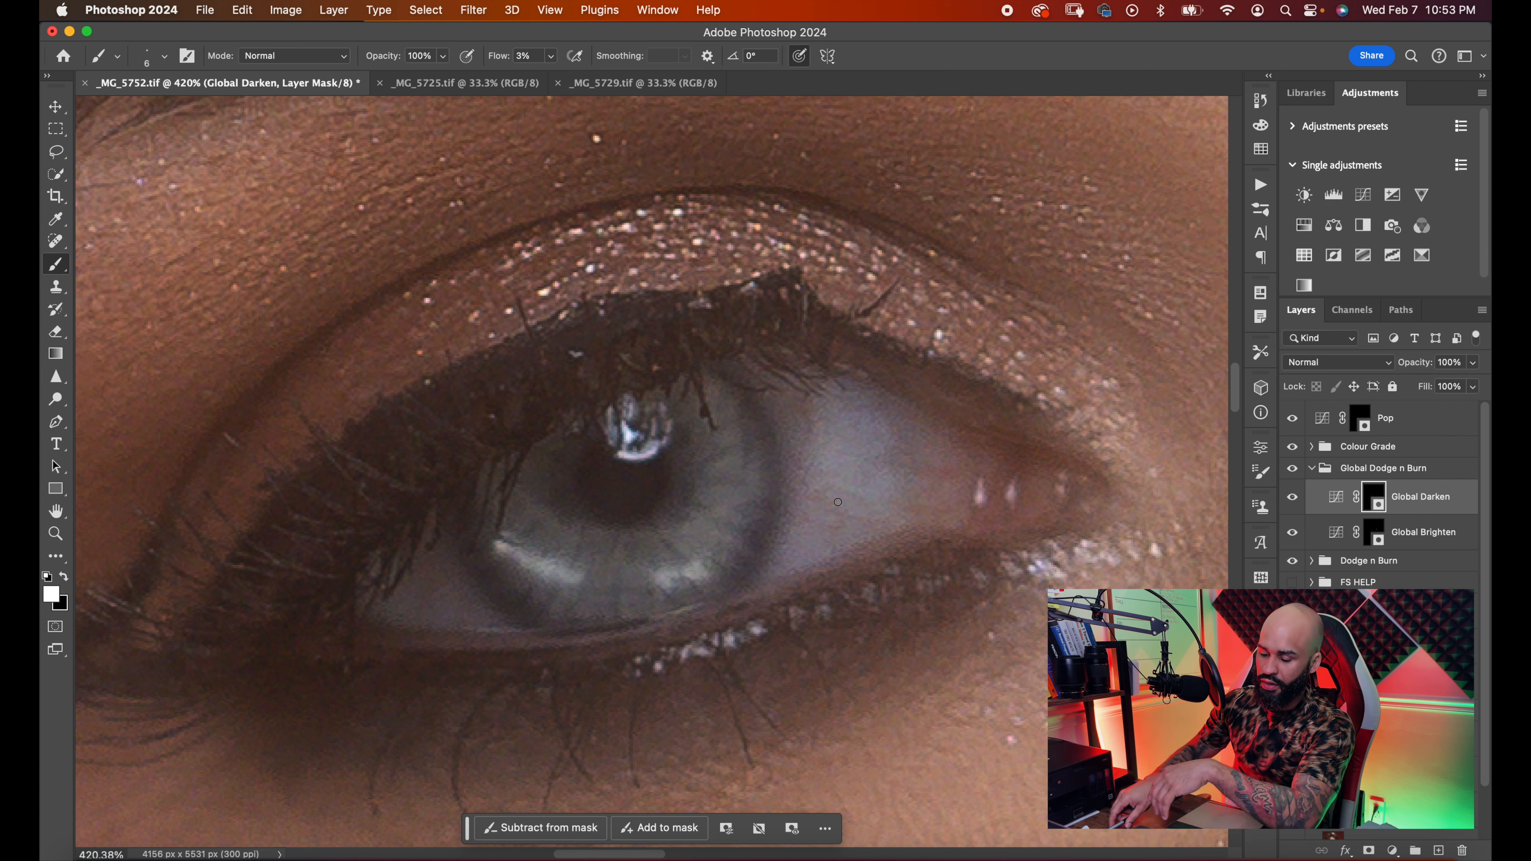
- Deepen the inner and lower rim of the subject's right iris on the Global Darken mask with an 8 px brush
key(bracketright)
key(bracketright)
key(Return)
mouse_move(726, 371)
mouse_down()
mouse_move(772, 522)
mouse_move(704, 601)
mouse_up()
key(bracketleft)
key(bracketleft)
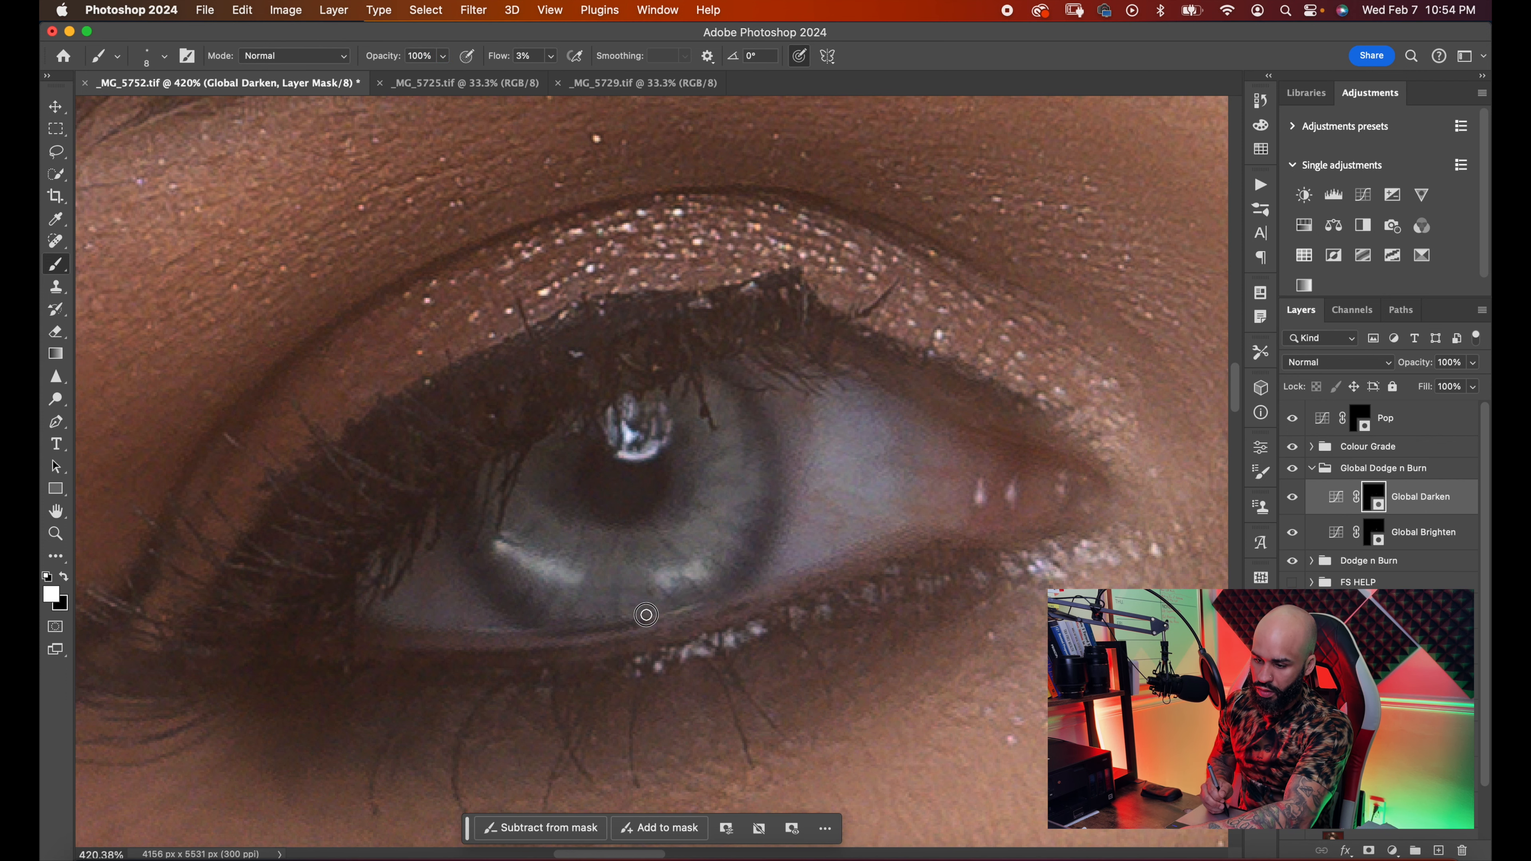
key(bracketright)
- Deepen the lower rim of the subject's left iris on the Global Darken mask with a 15 px brush
scroll(790, 529, right, 15)
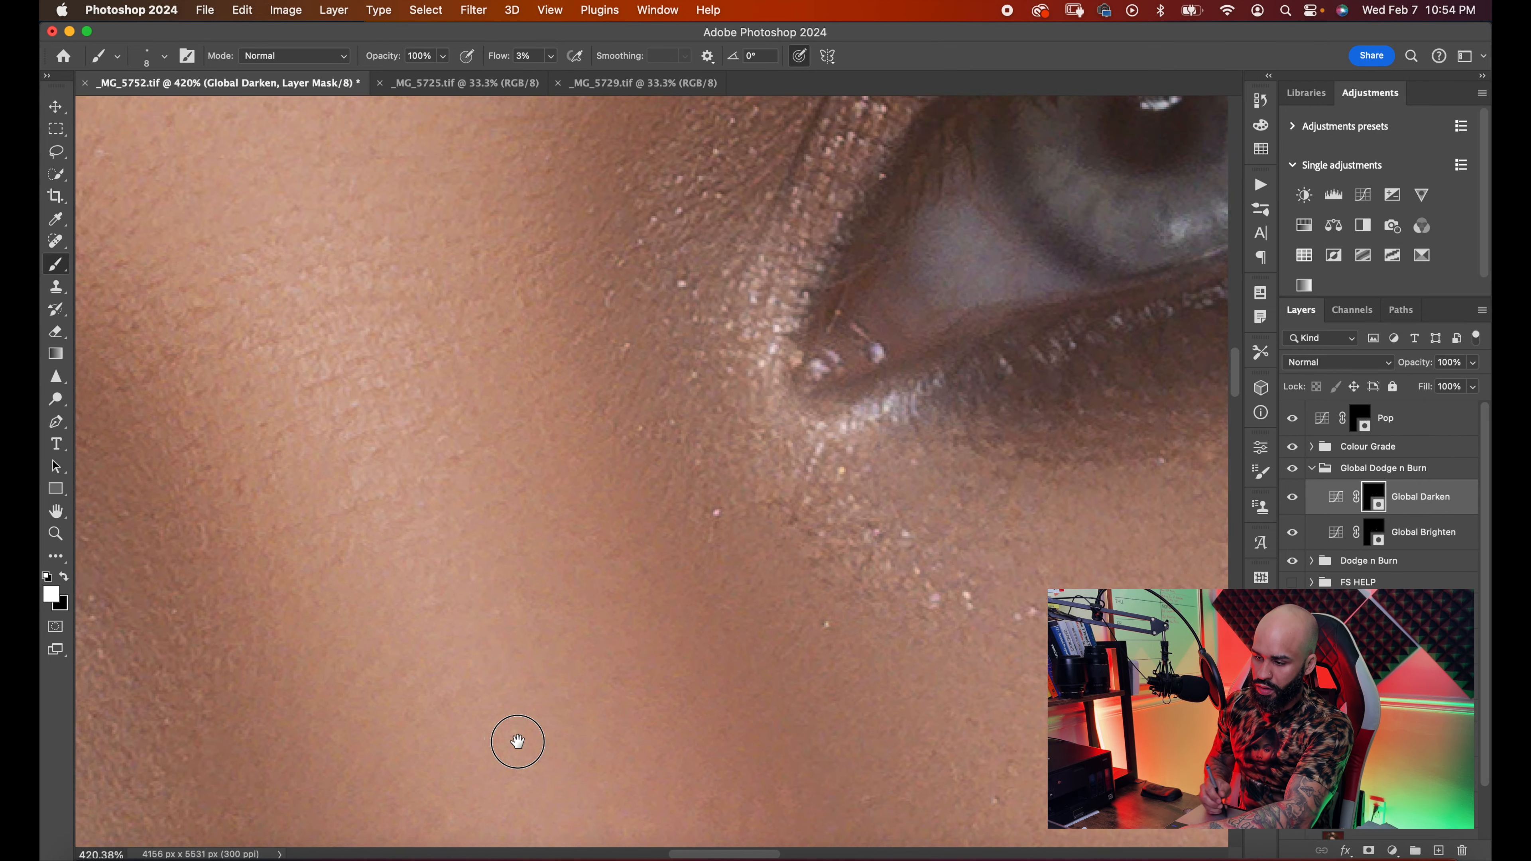
key(bracketright)
key(bracketright)
key(bracketleft)
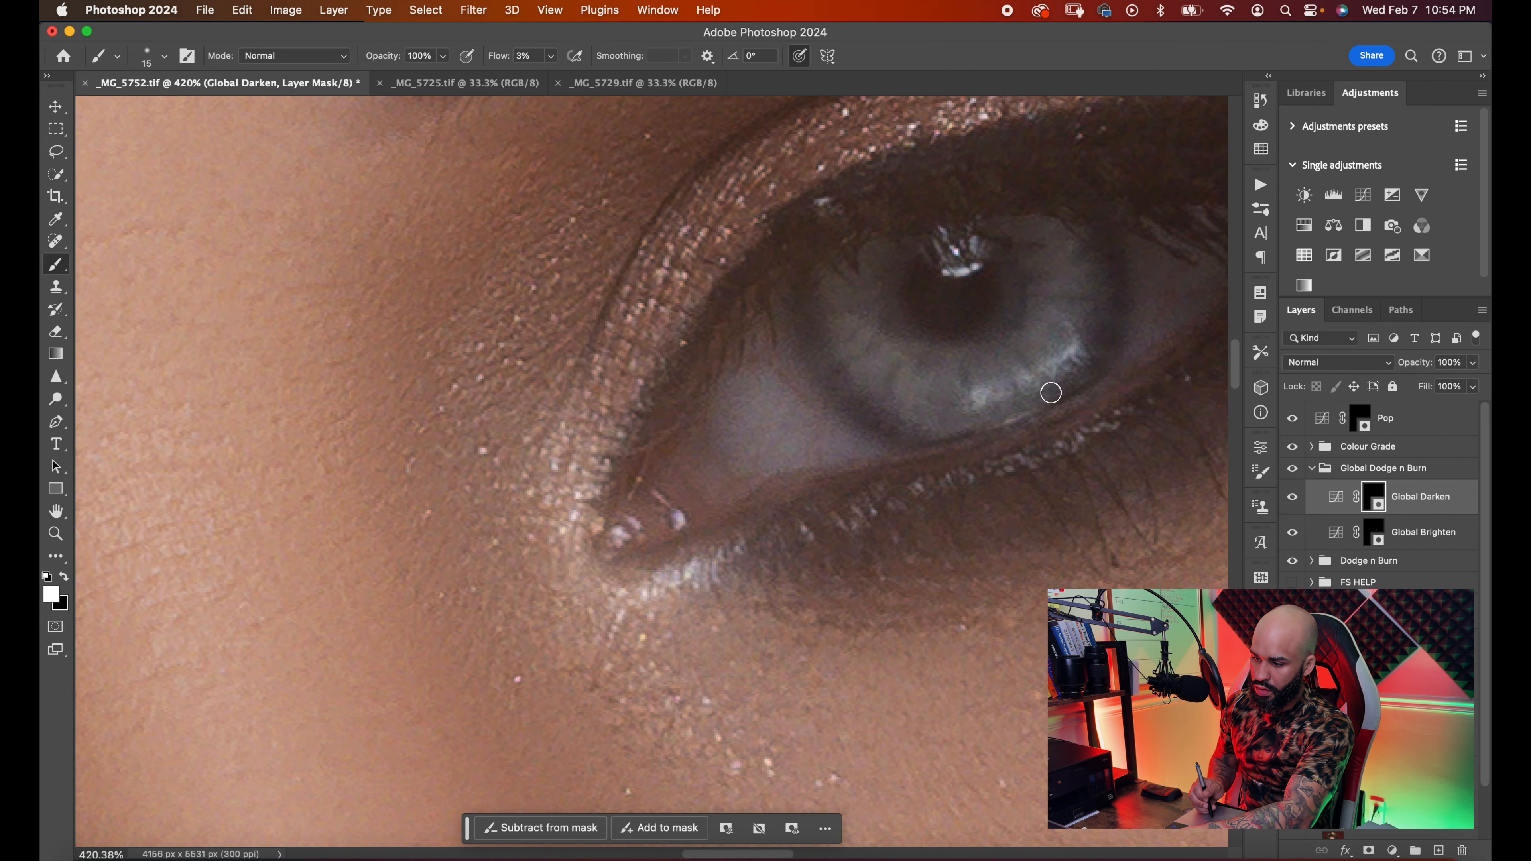
- Compare the eyes with the Global Dodge n Burn group hidden and shown
scroll(1137, 490, down, 10)
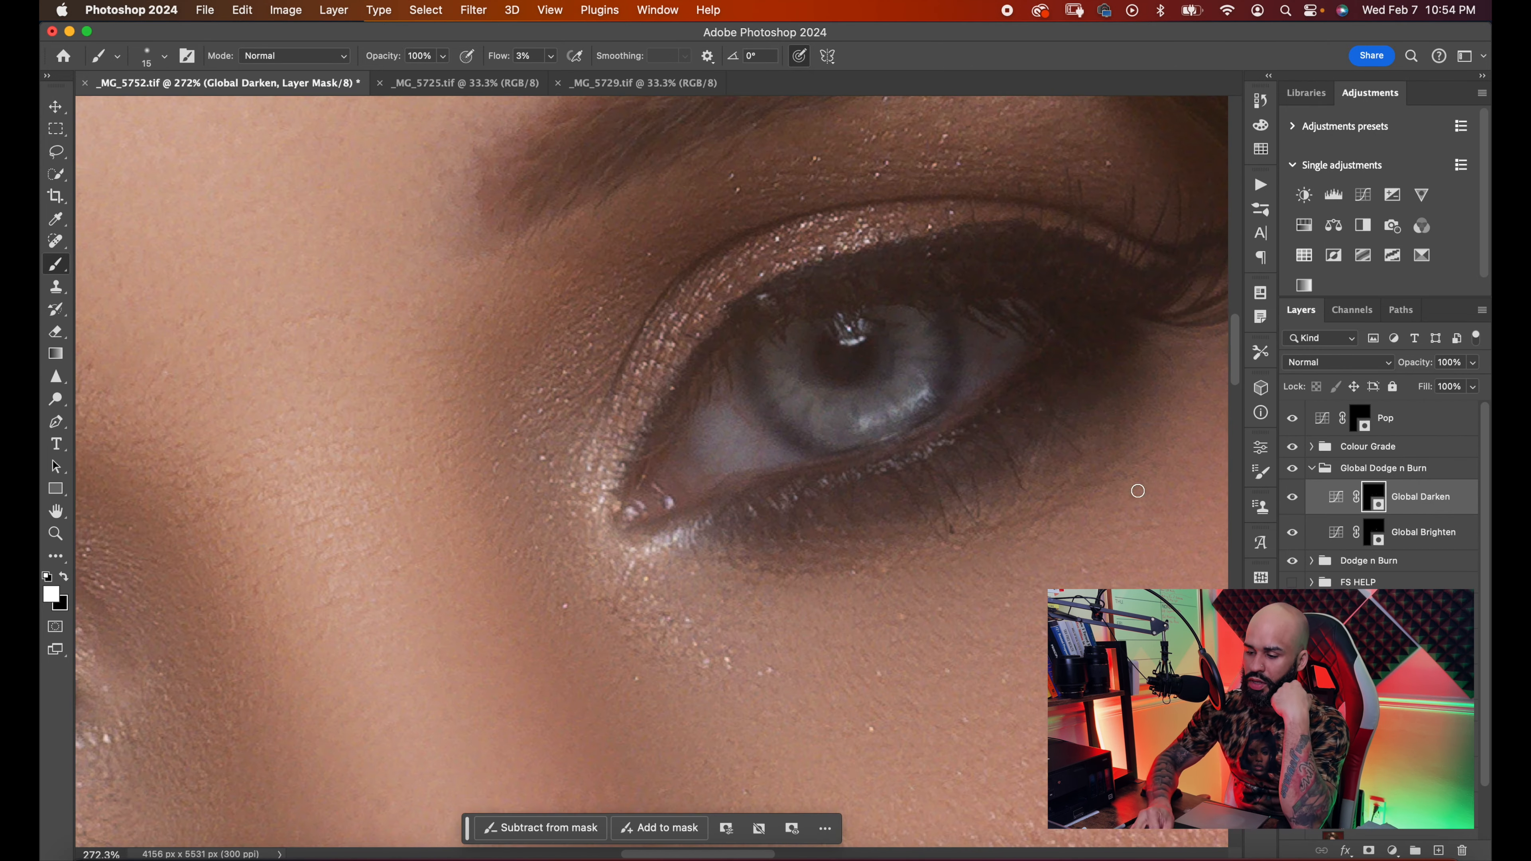
scroll(778, 521, up, 5)
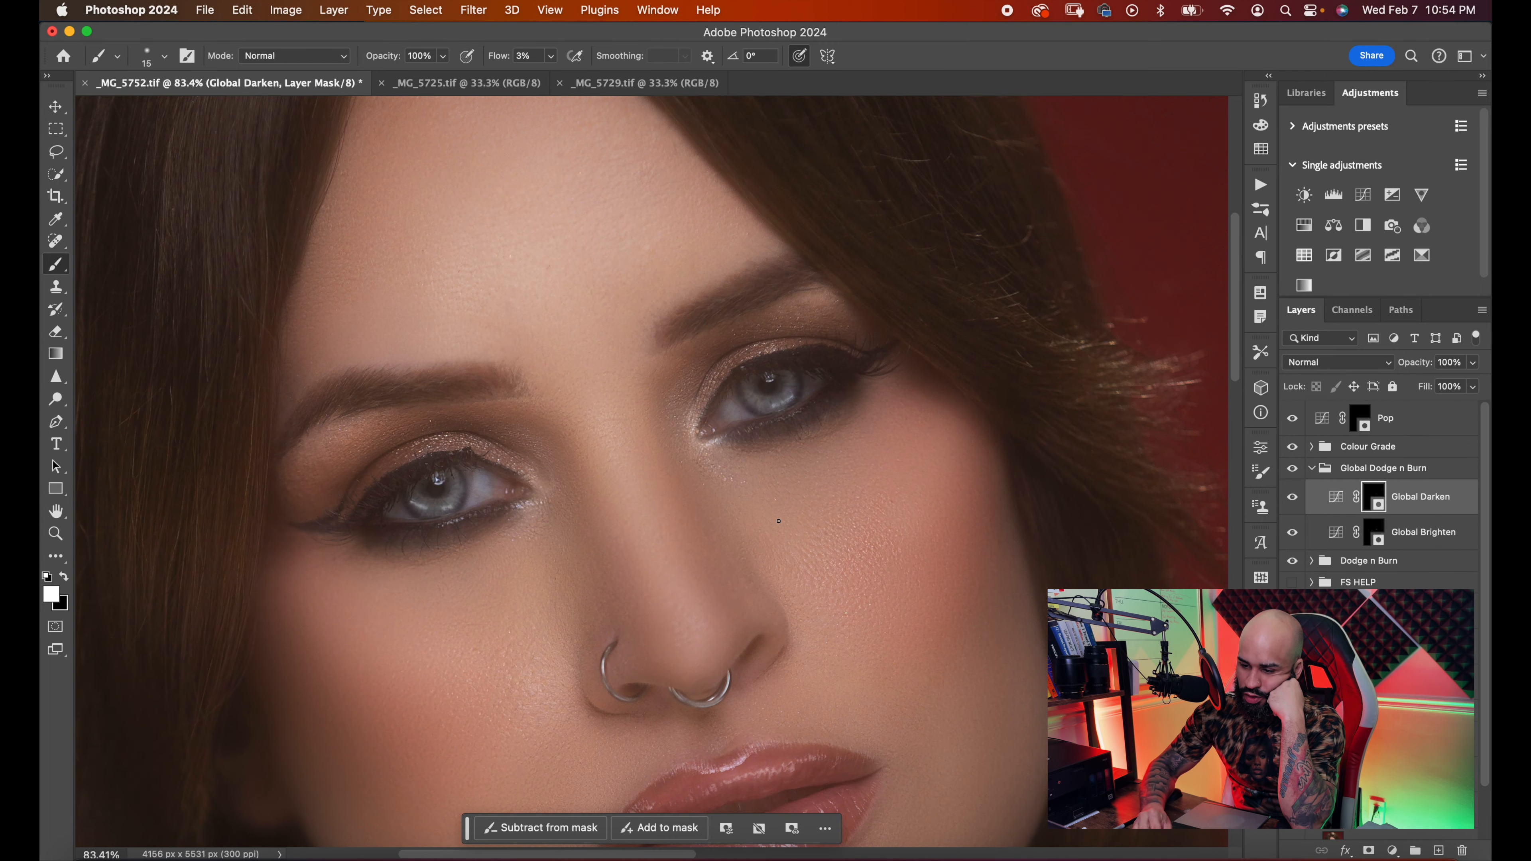
click(1296, 472)
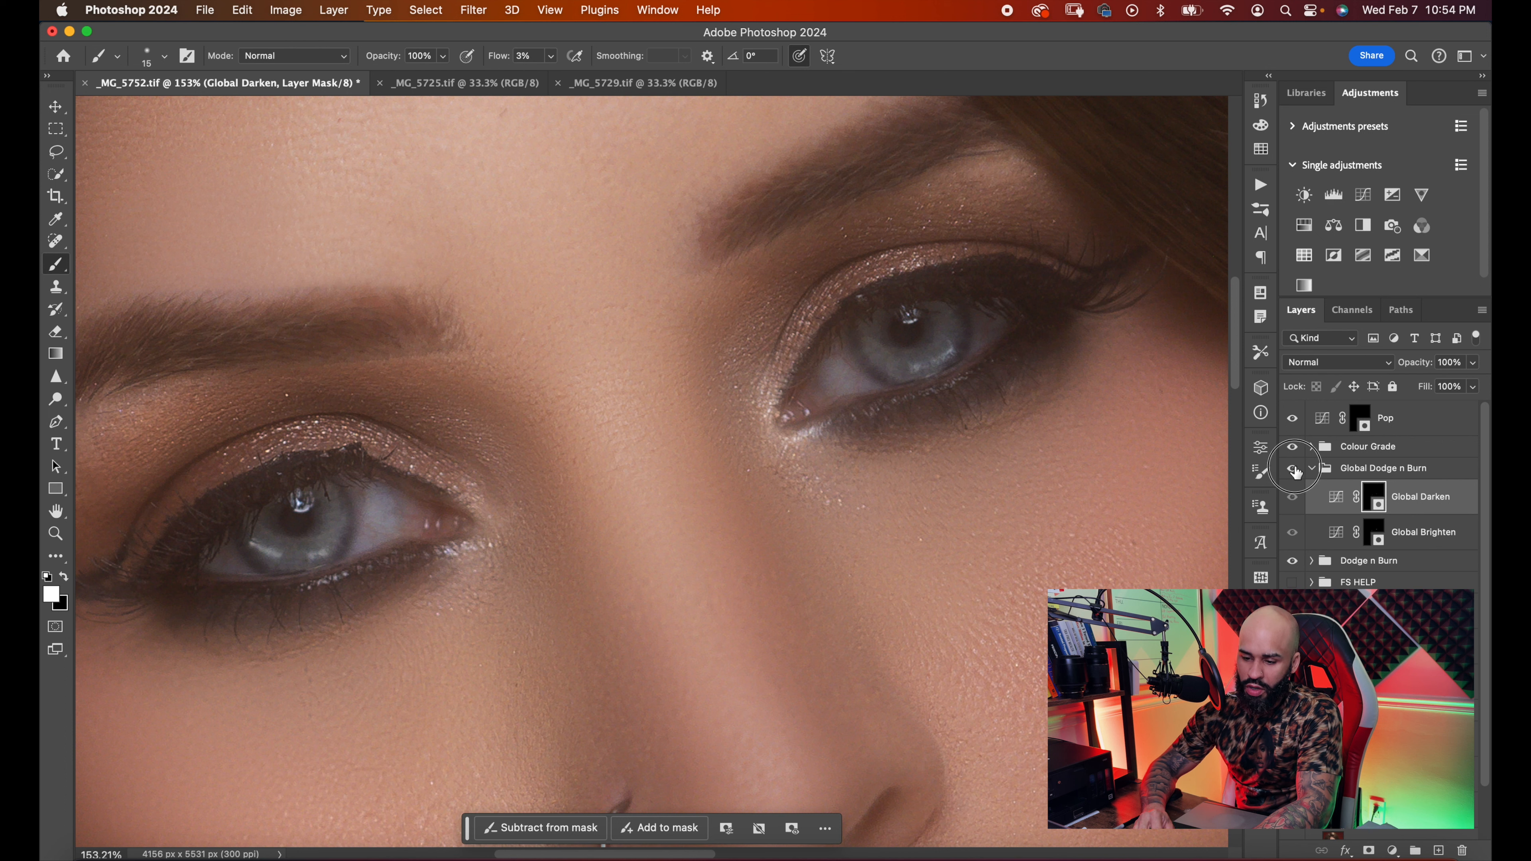
click(1296, 472)
click(1296, 472)
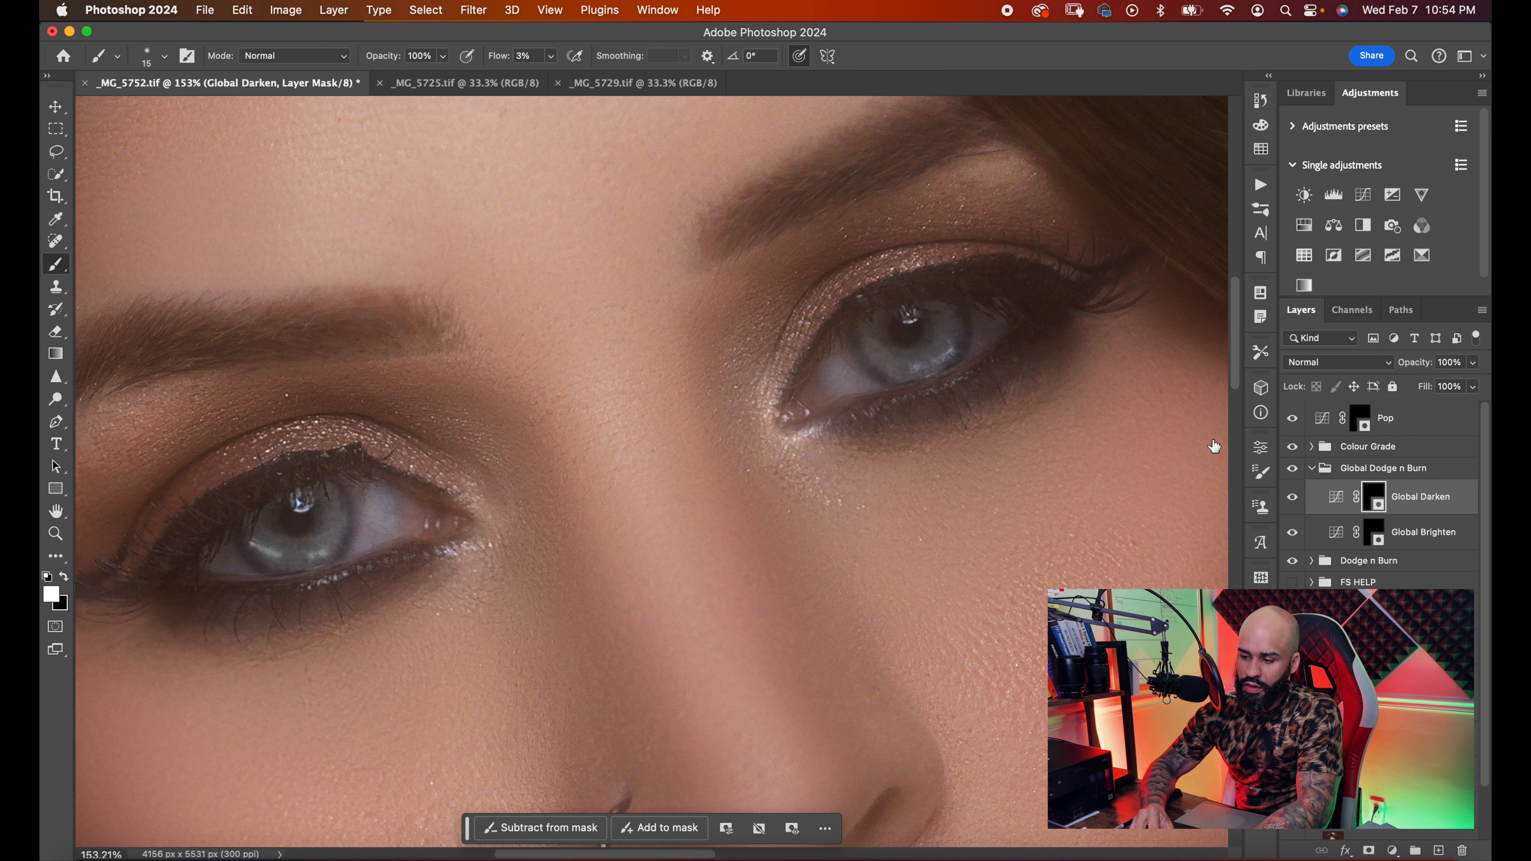
- Brighten the irises of both eyes on the Global Brighten mask with a 40 px brush at 3% flow
click(1373, 539)
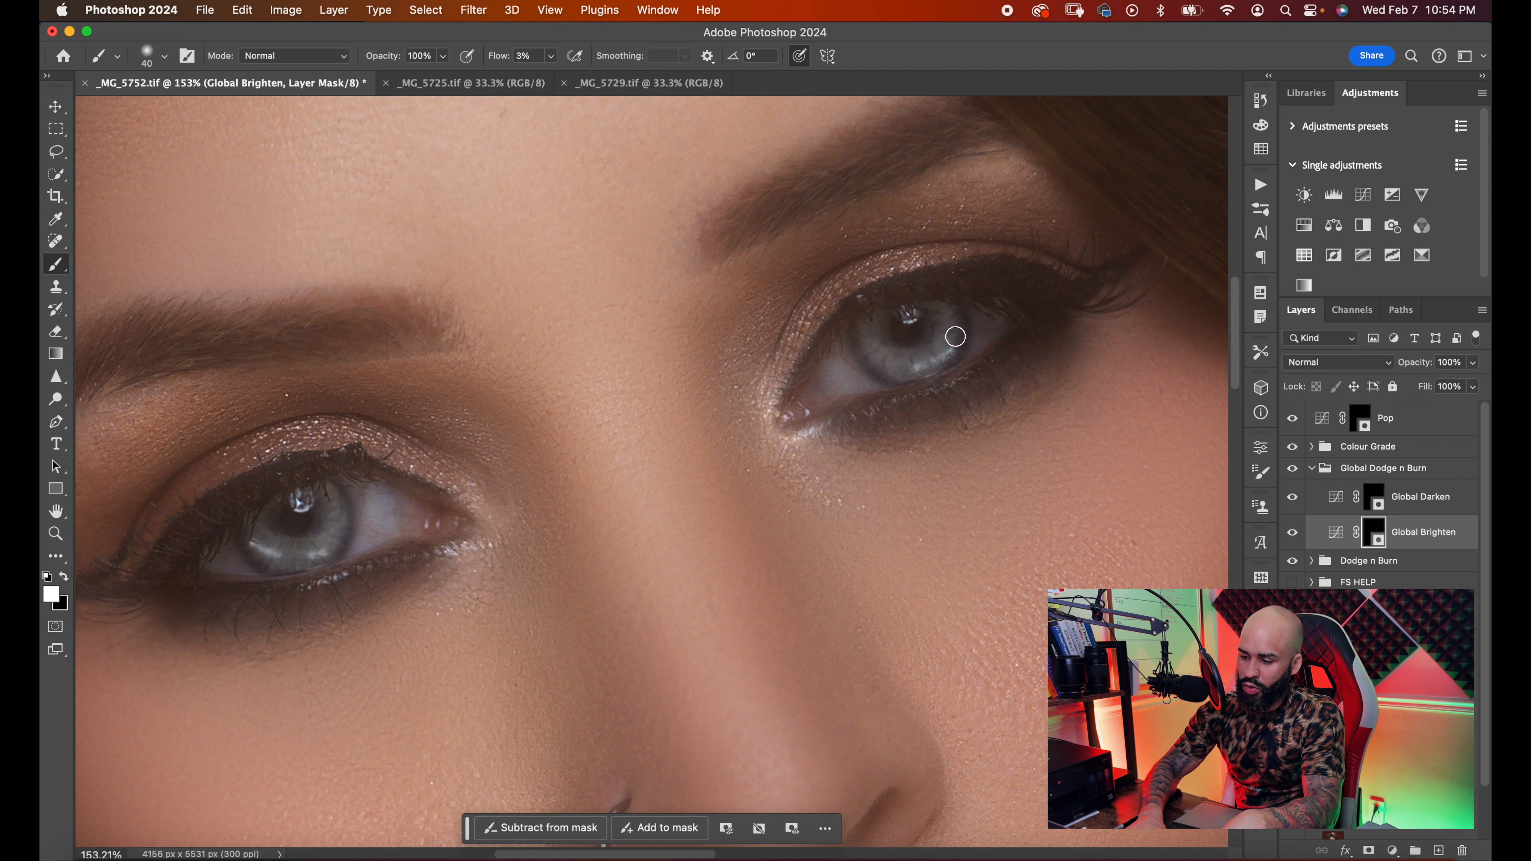
mouse_move(941, 299)
mouse_down()
mouse_move(946, 328)
mouse_move(879, 341)
mouse_move(869, 327)
mouse_move(943, 331)
mouse_up()
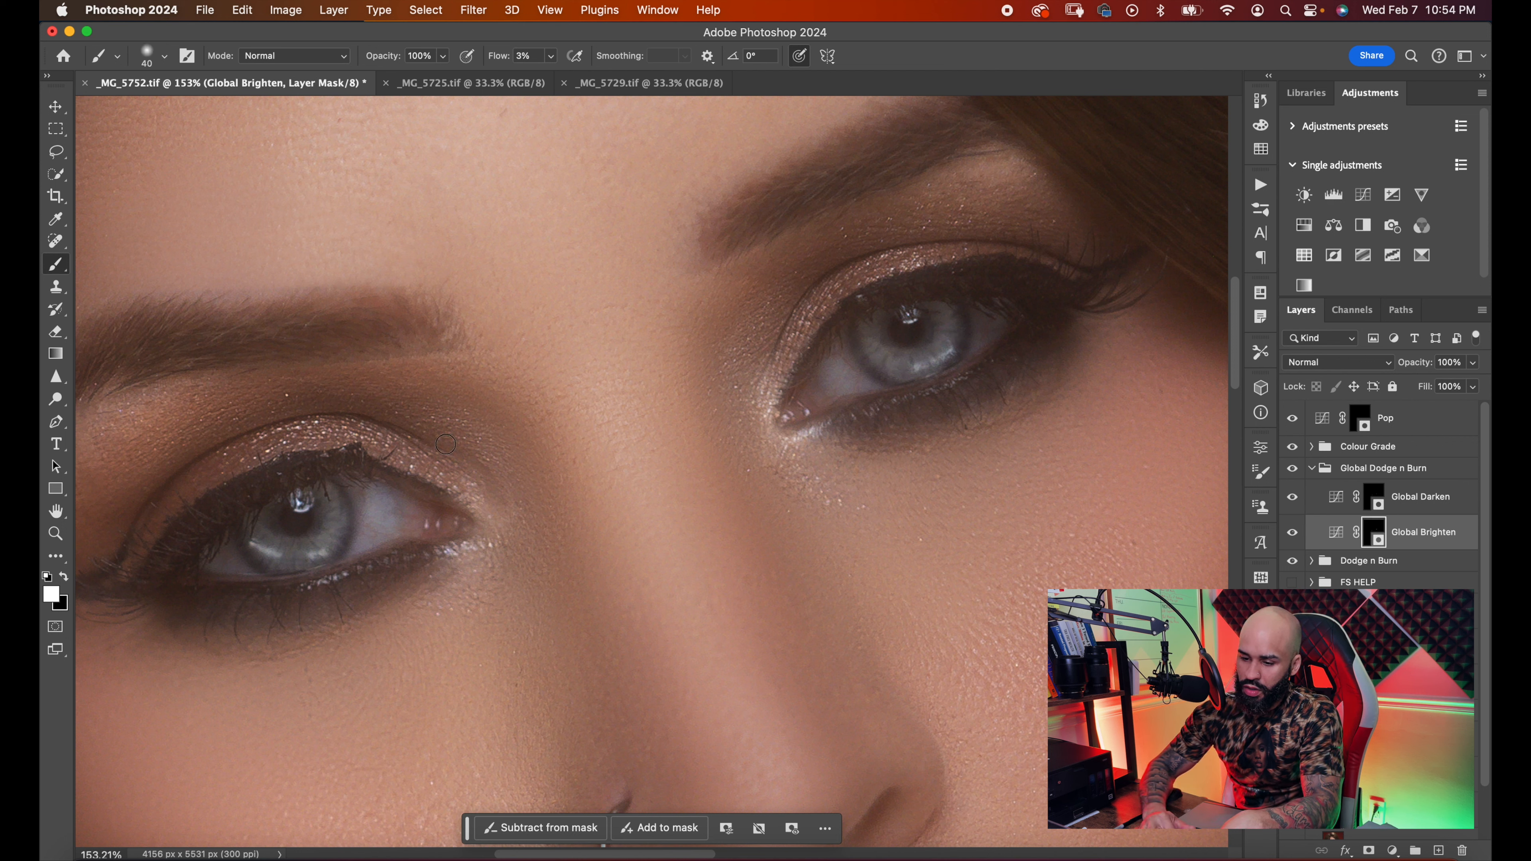
mouse_move(335, 491)
mouse_down()
mouse_move(329, 538)
mouse_move(256, 524)
mouse_move(274, 542)
mouse_move(327, 482)
mouse_up()
scroll(326, 482, down, 10)
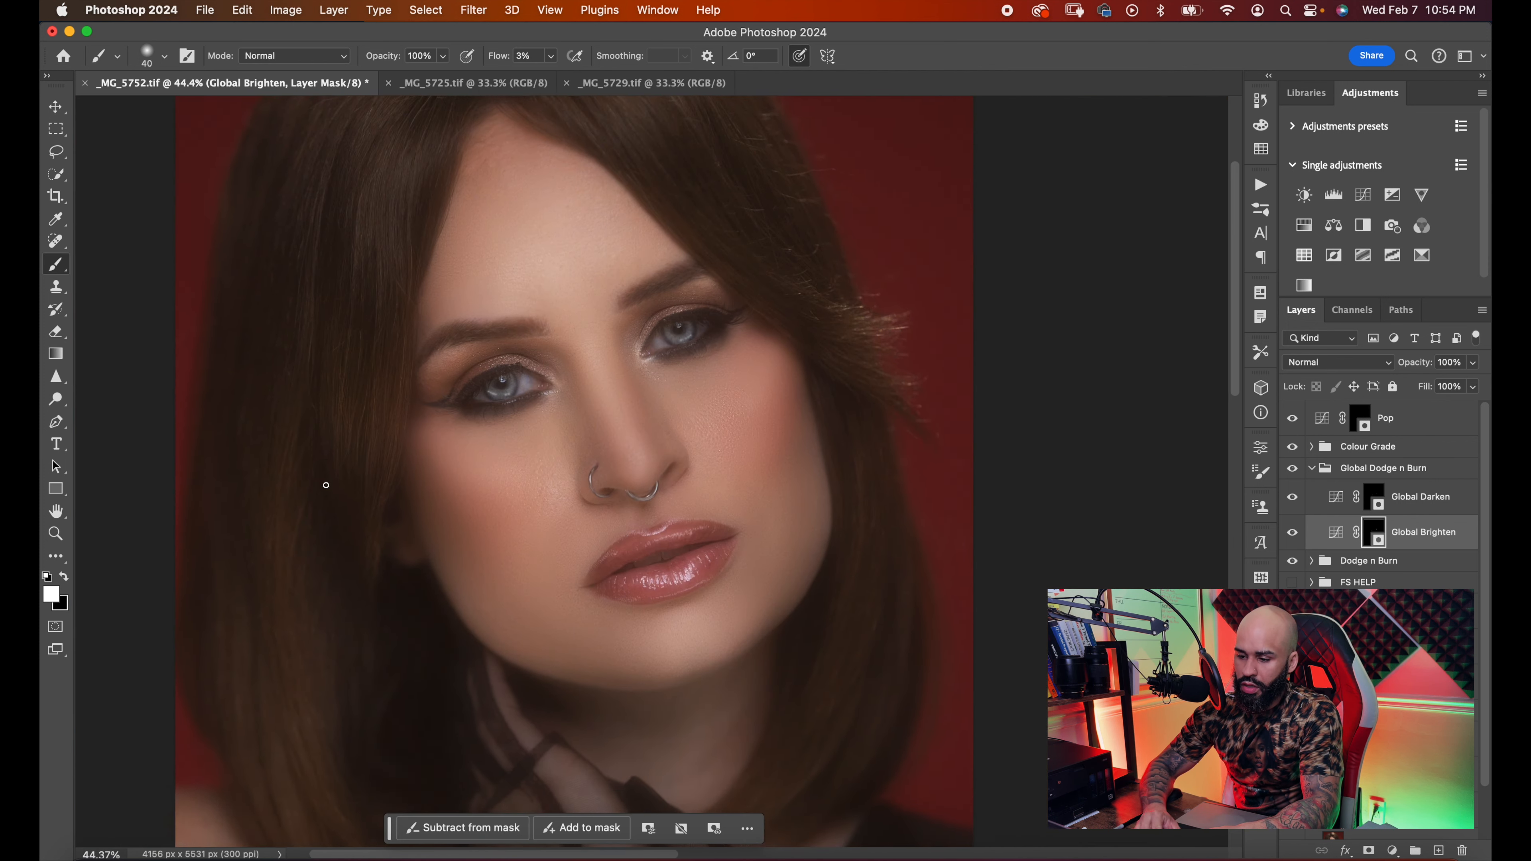
- Compare the portrait with the Global Dodge n Burn group hidden and shown
scroll(326, 485, down, 1)
scroll(326, 484, up, 2)
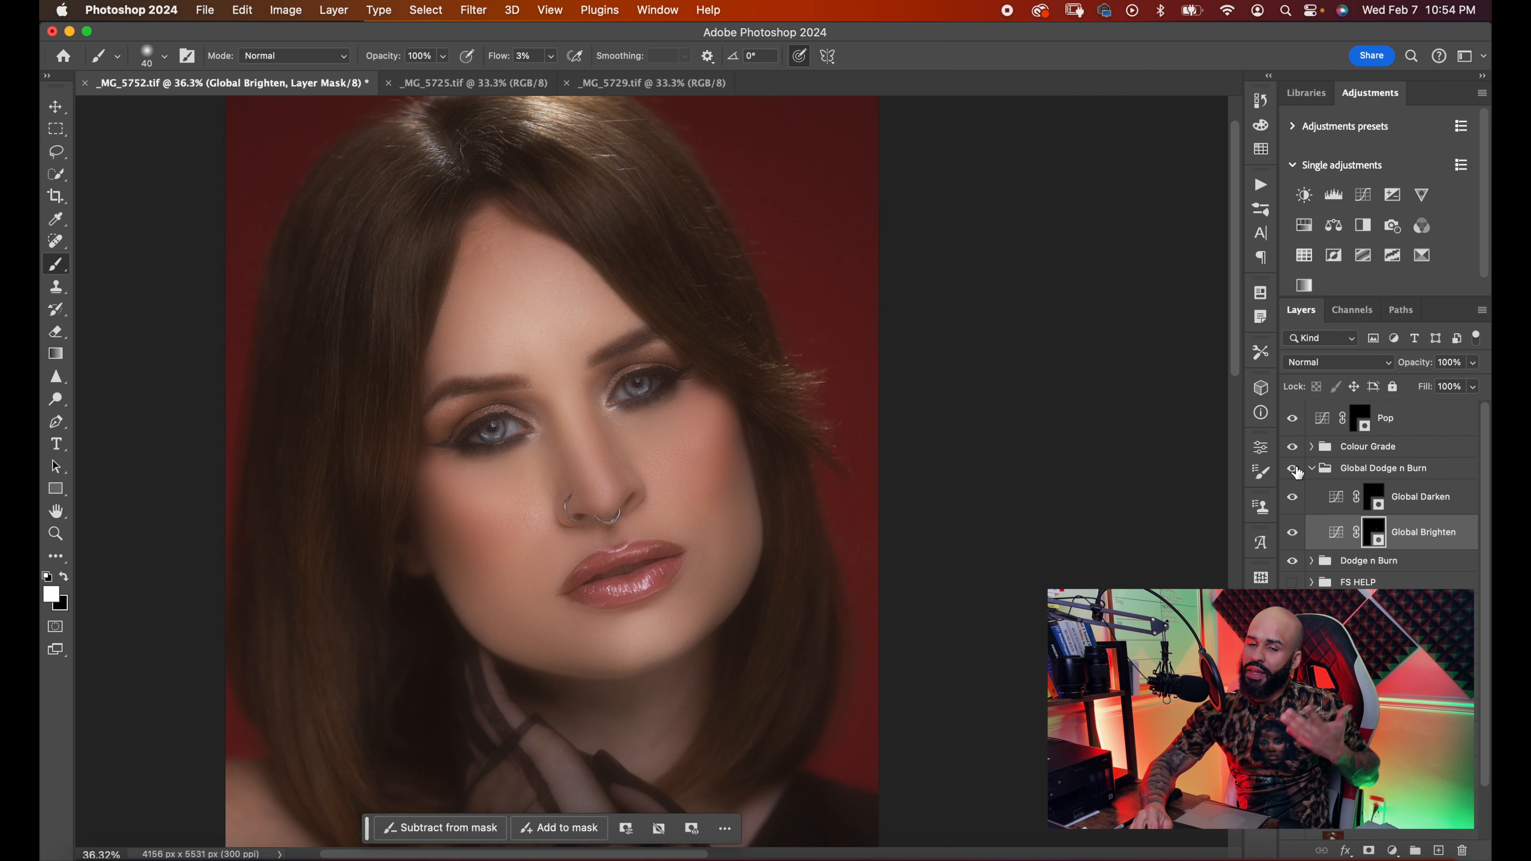
scroll(1015, 453, up, 2)
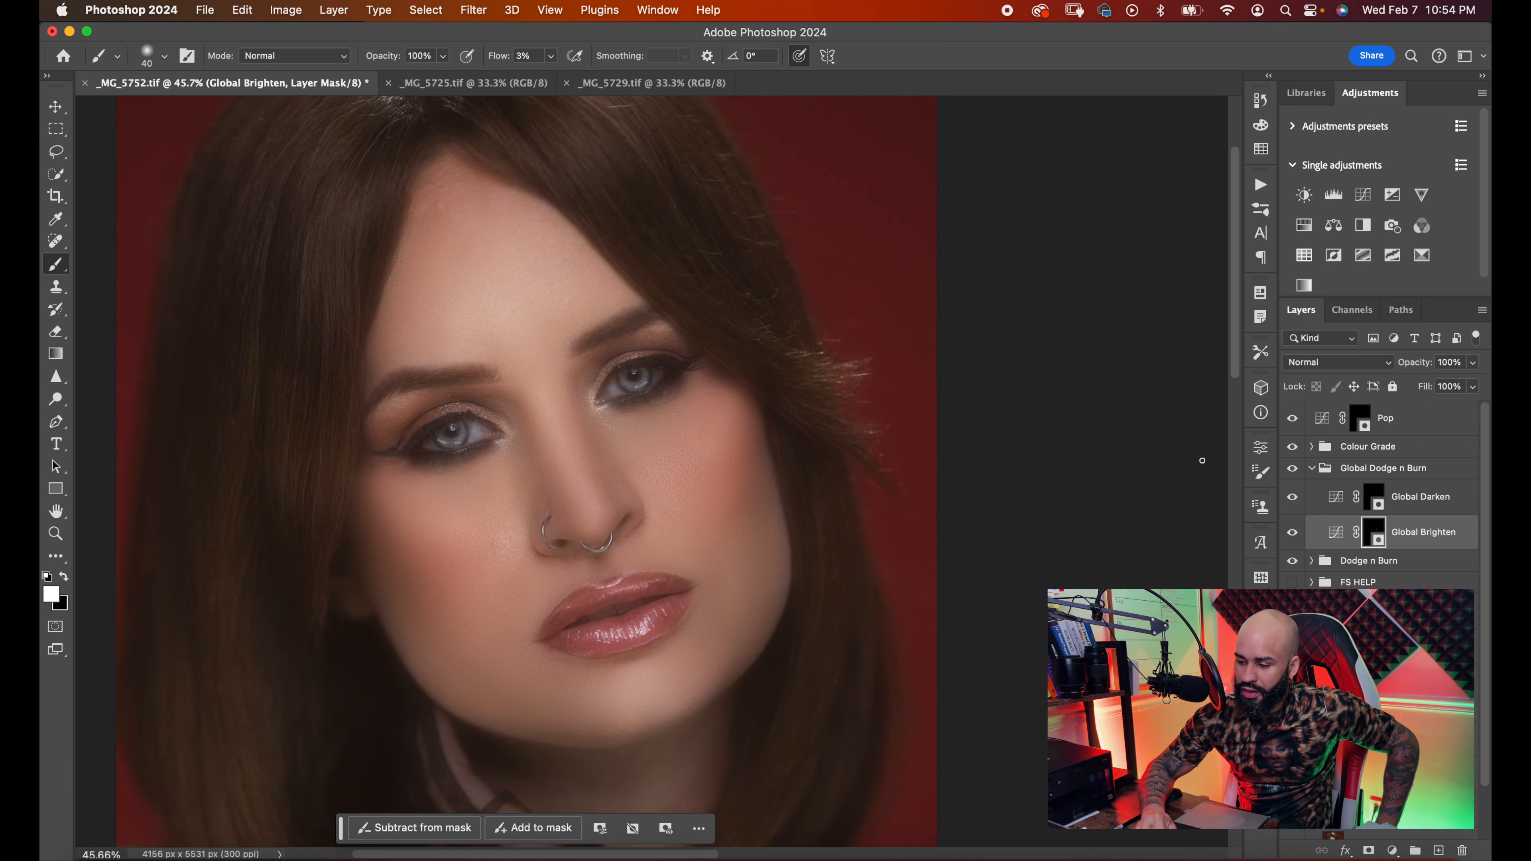
click(1297, 476)
click(1295, 475)
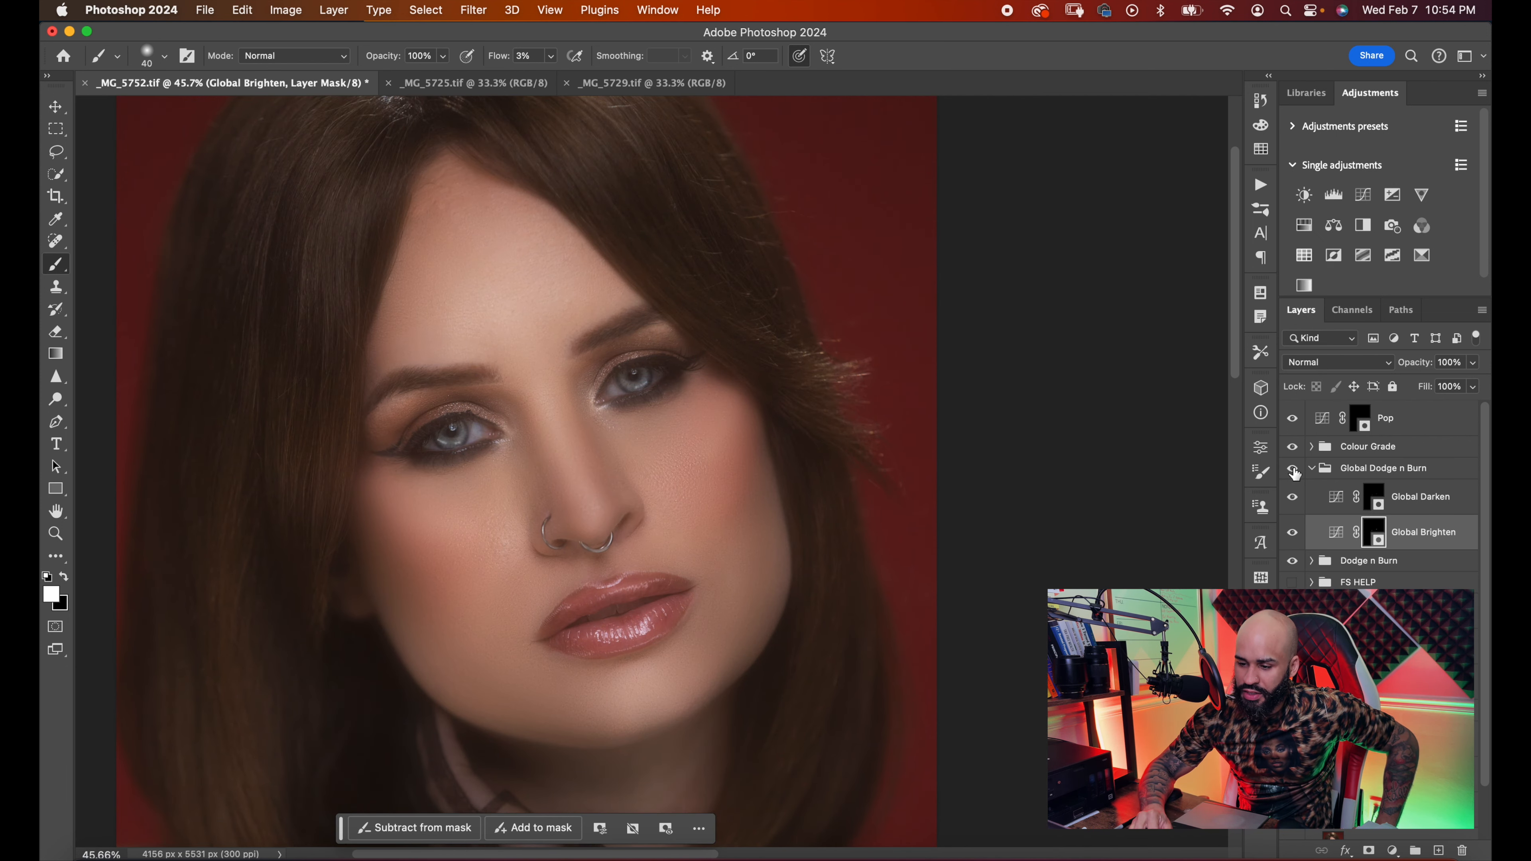
click(1295, 473)
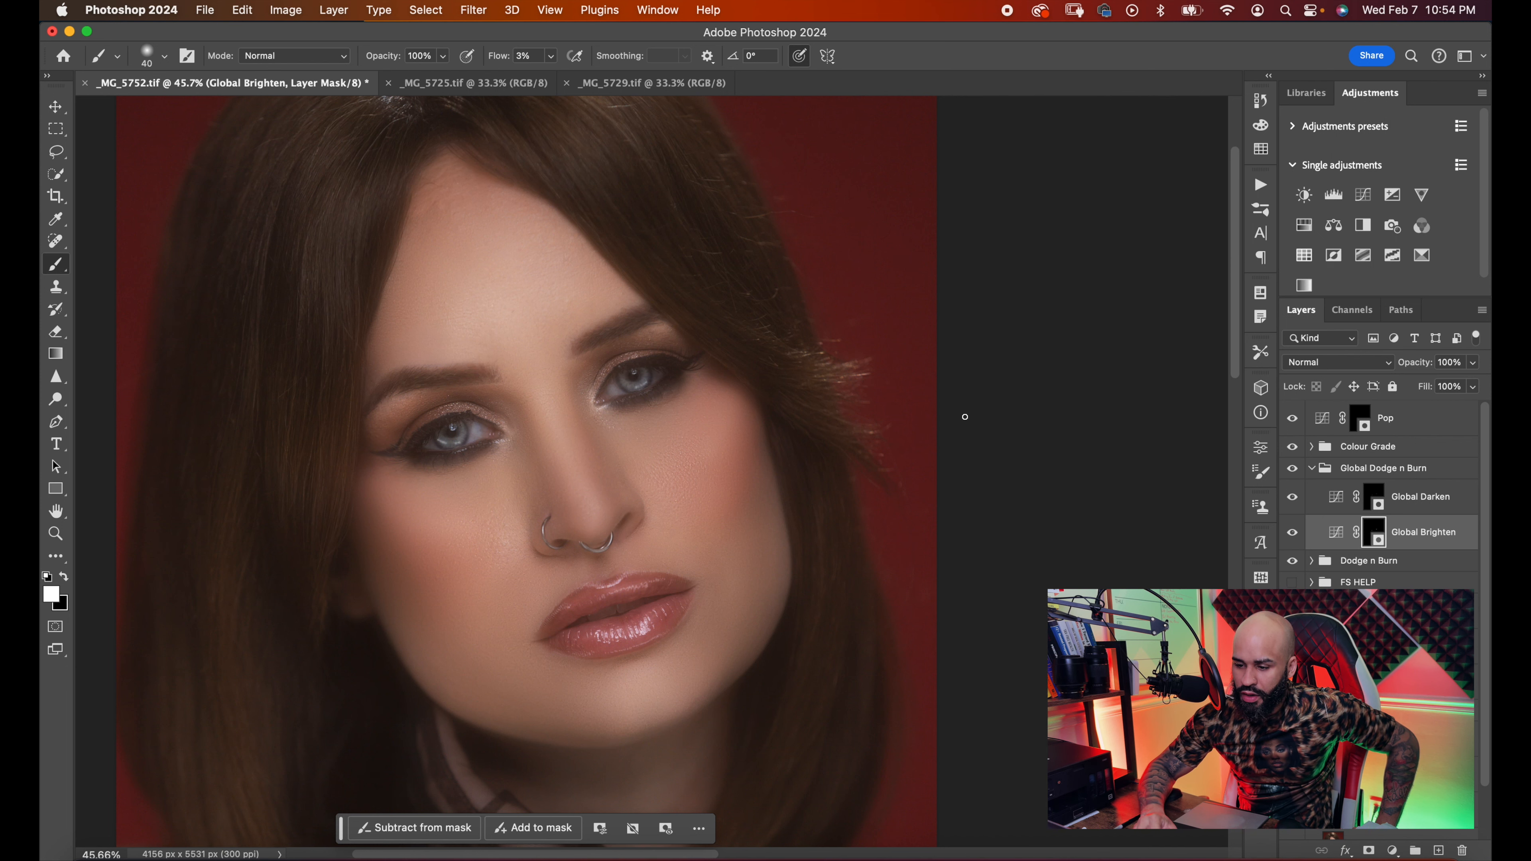
scroll(965, 416, down, 4)
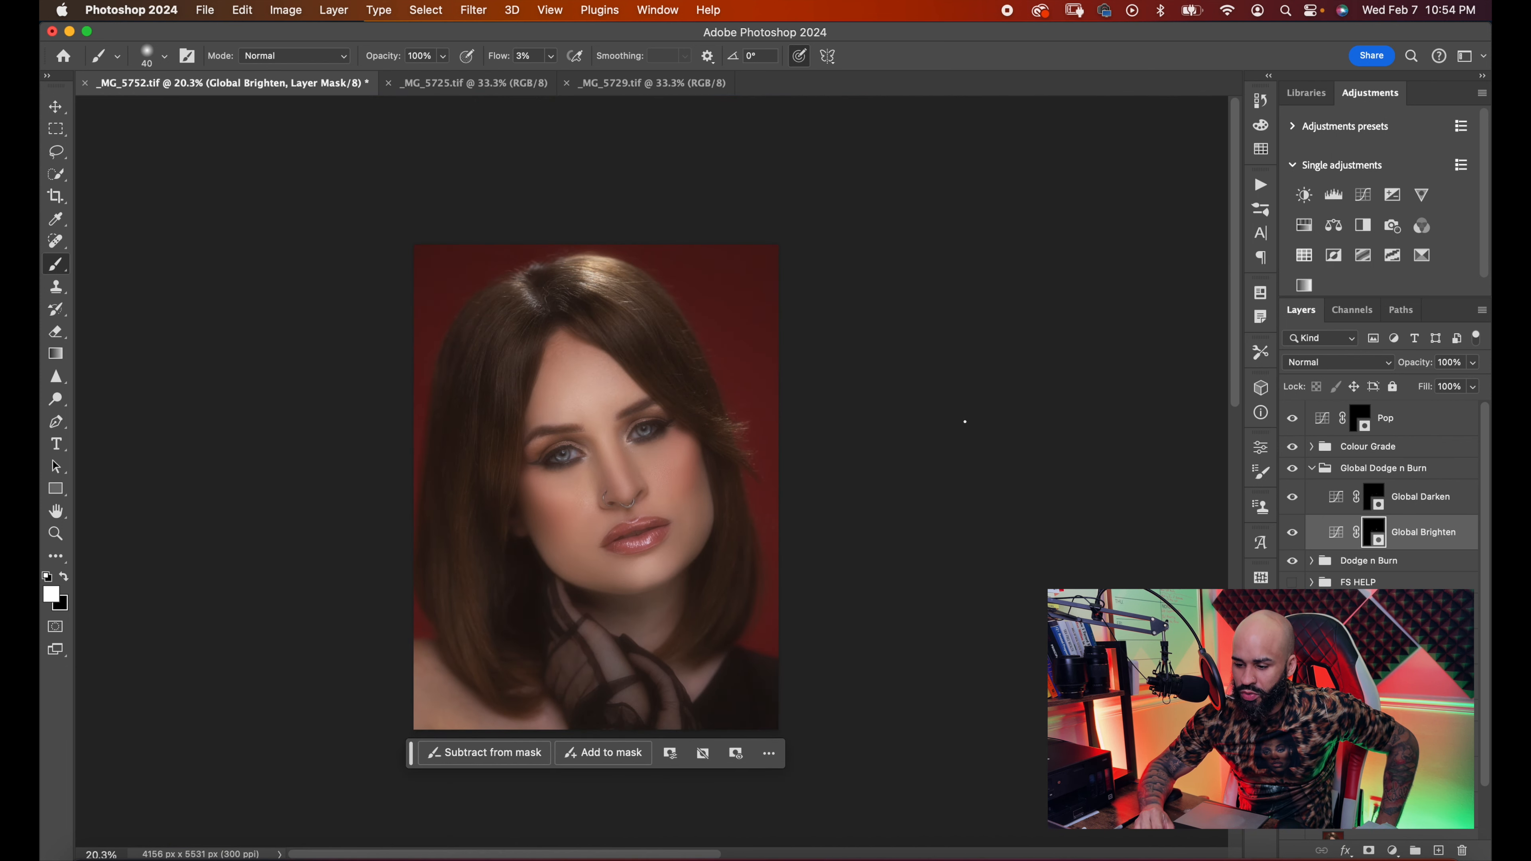
- Load the Caramel 1.CUBE 3D LUT in the Color Lookup 1 adjustment of the Colour Grade group
click(1311, 469)
click(1311, 447)
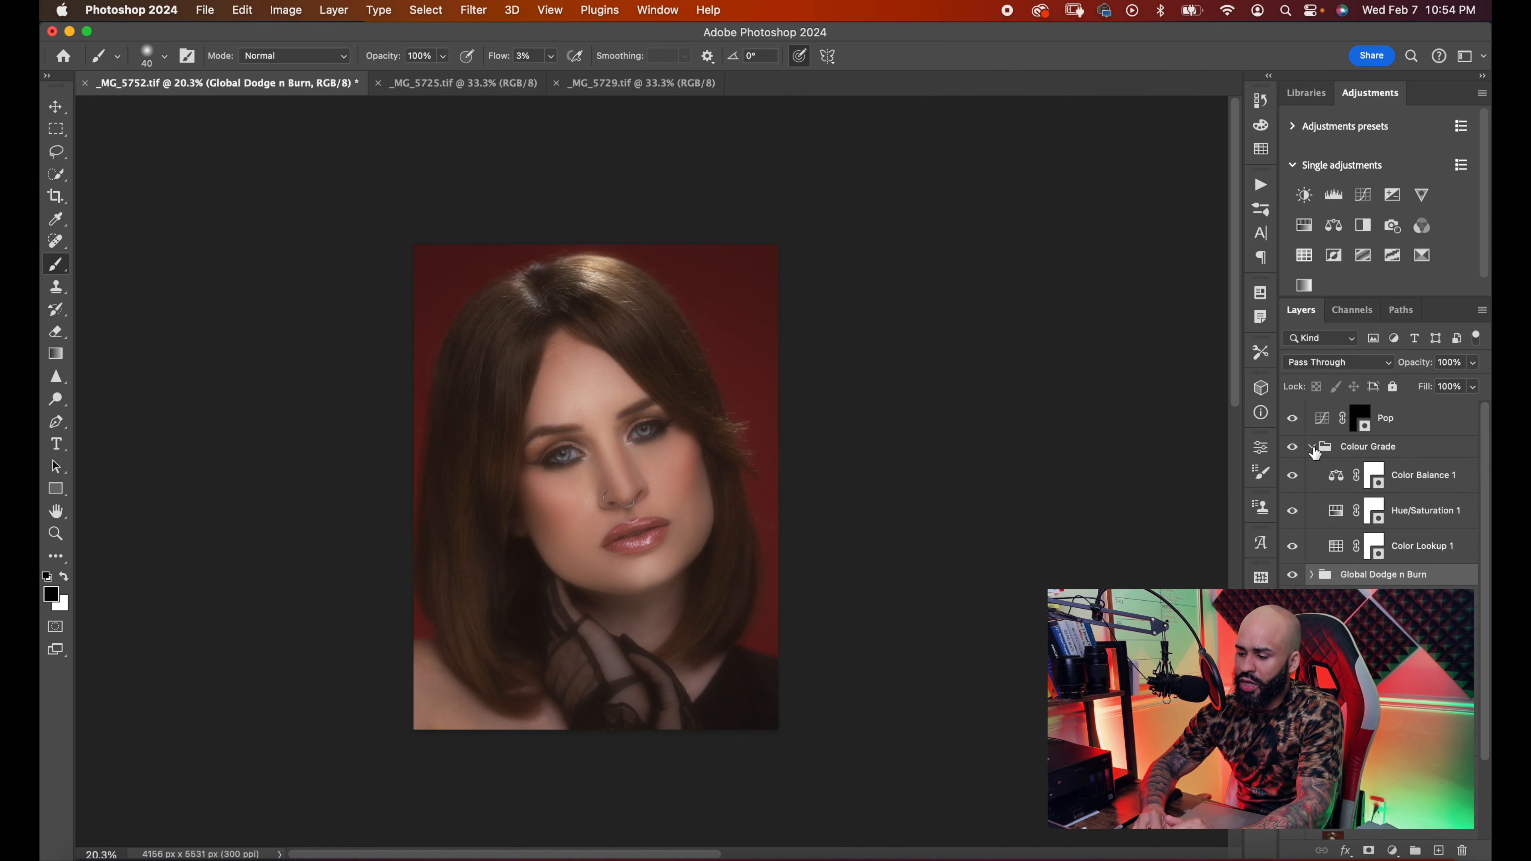
double_click(1337, 546)
click(1211, 463)
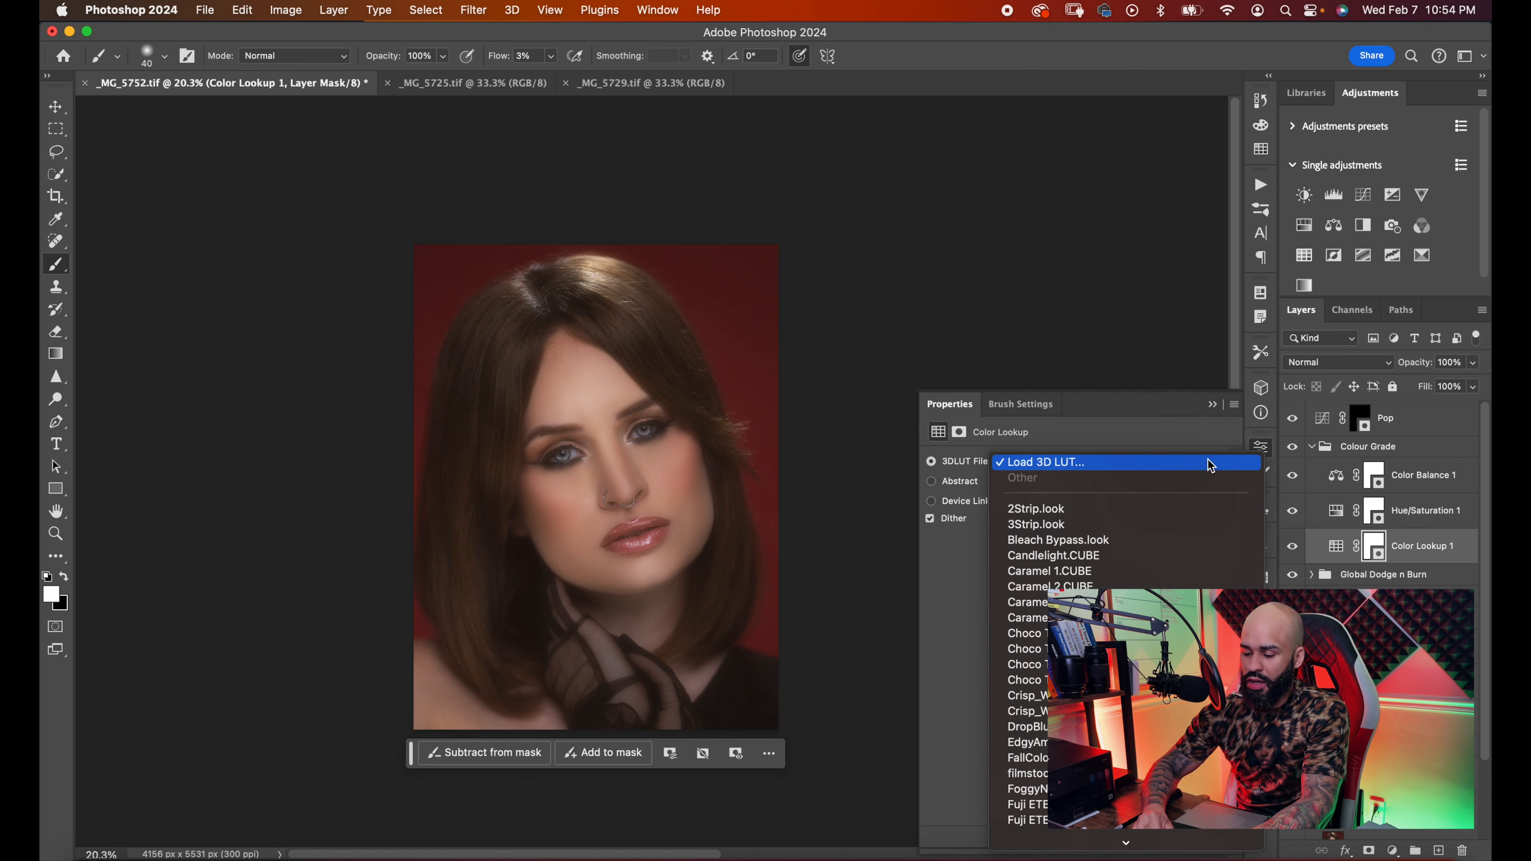
scroll(1167, 558, down, 5)
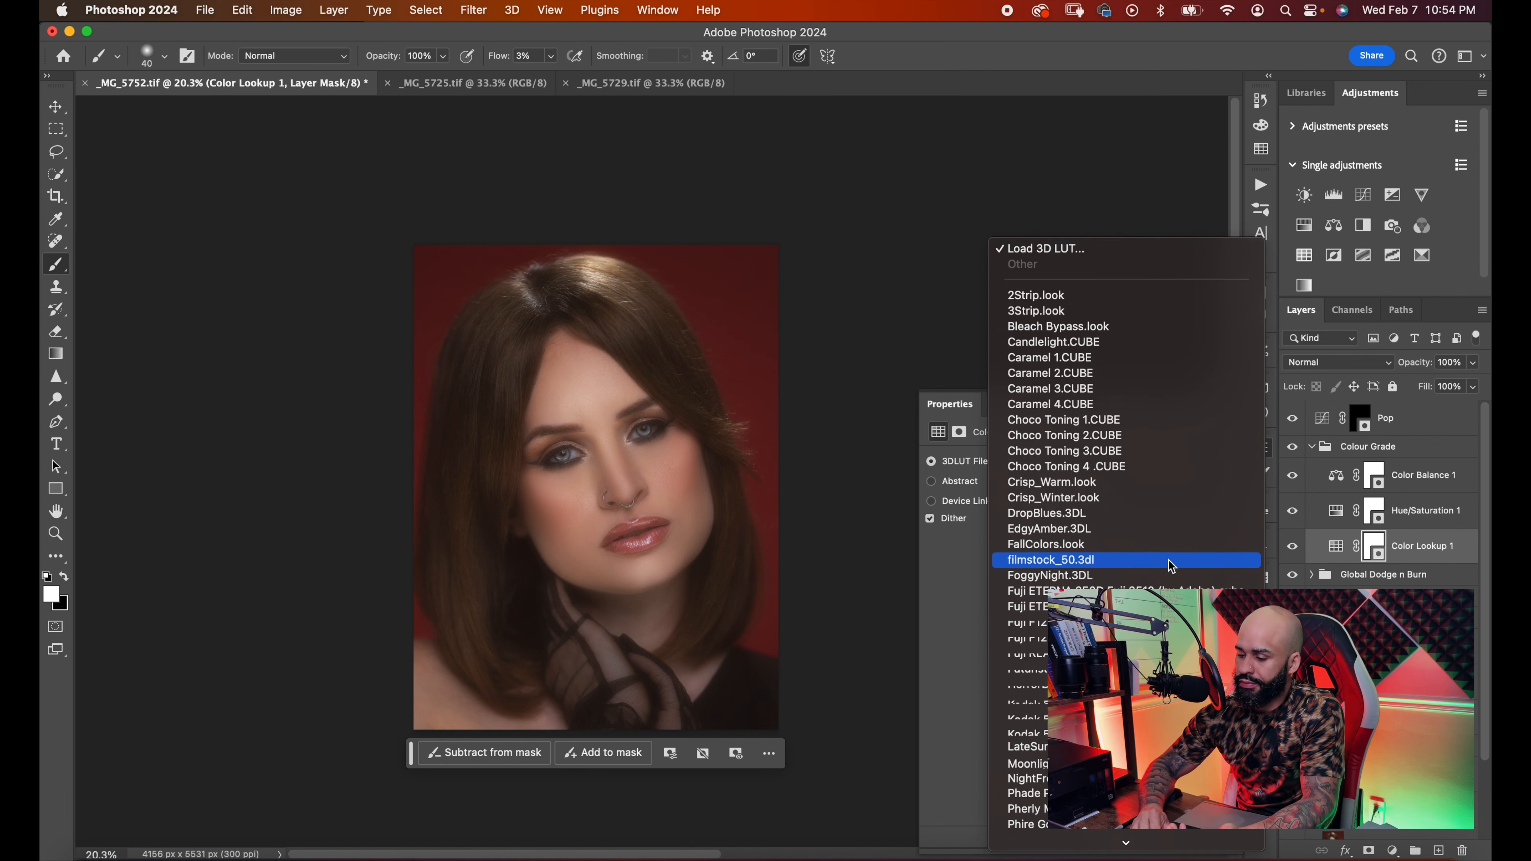
scroll(1169, 559, down, 1)
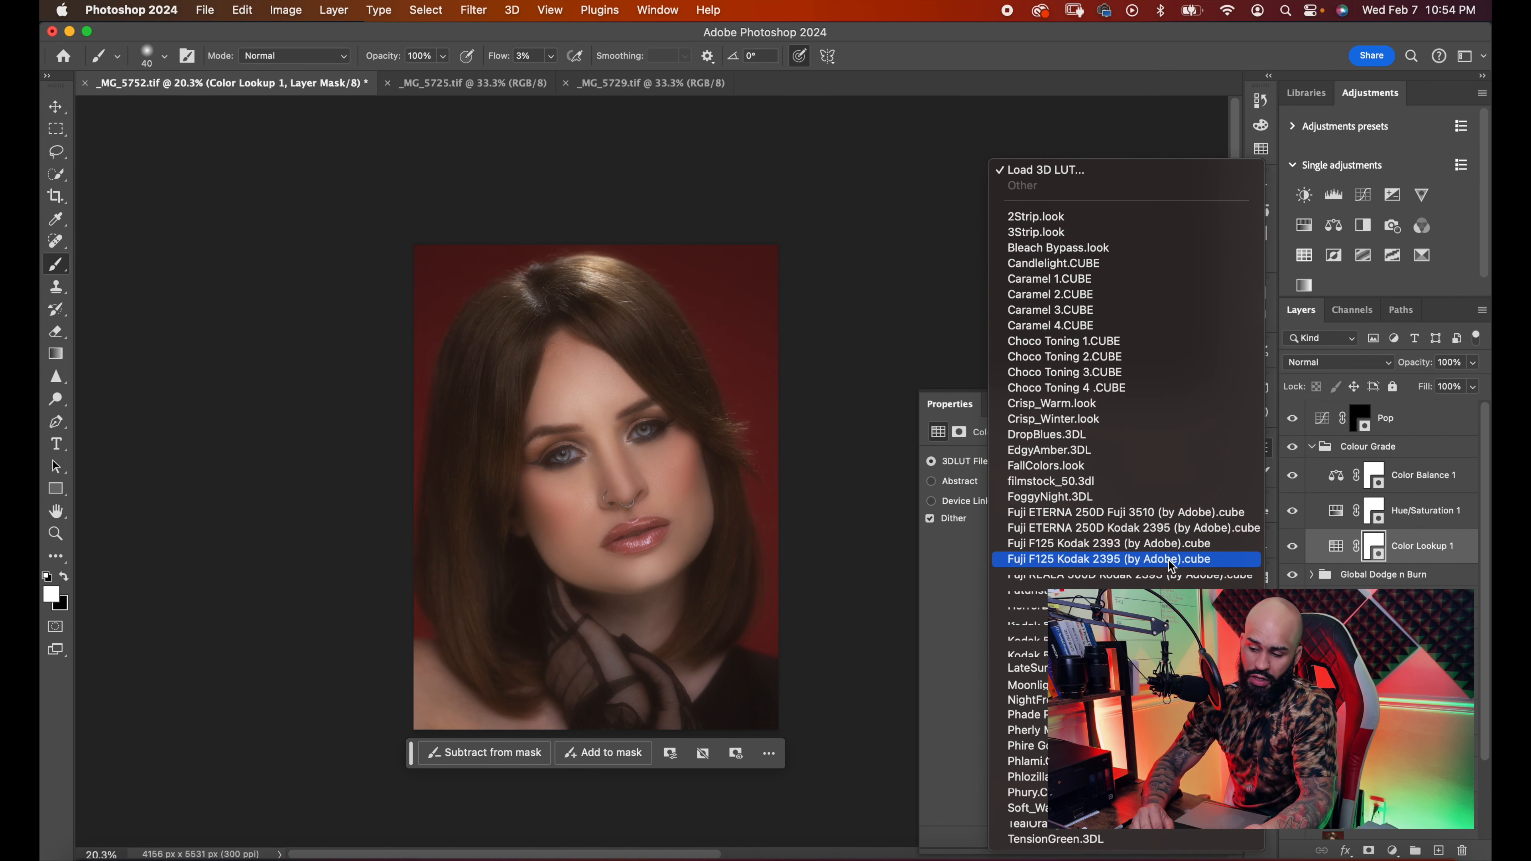
click(1128, 278)
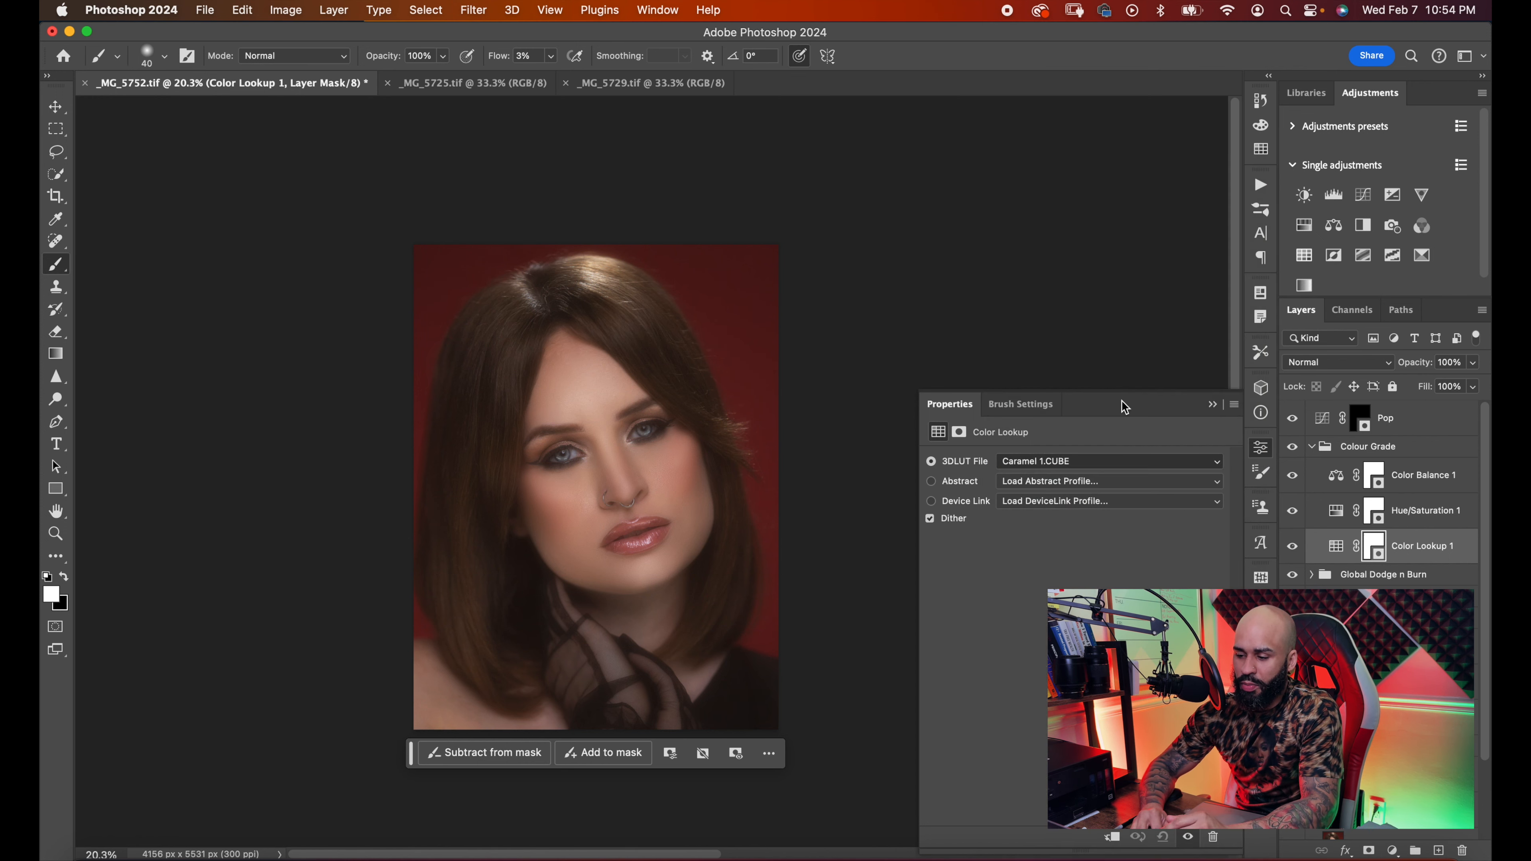
- Try the Caramel 2, Caramel 3, Caramel 4 and Caramel 1 LUTs in turn on the Color Lookup 1 adjustment
click(1136, 464)
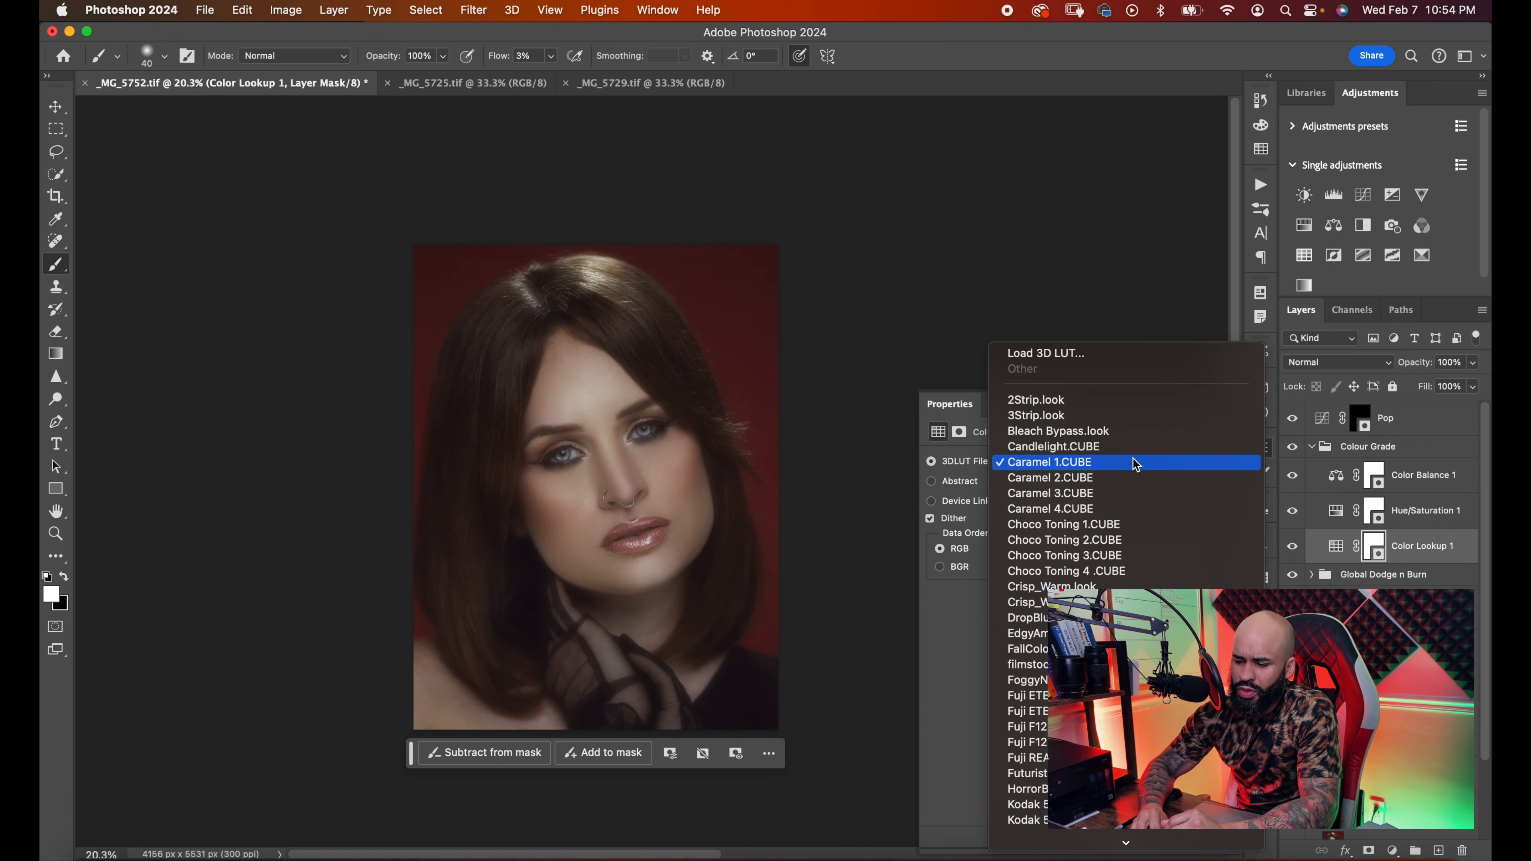
click(1137, 478)
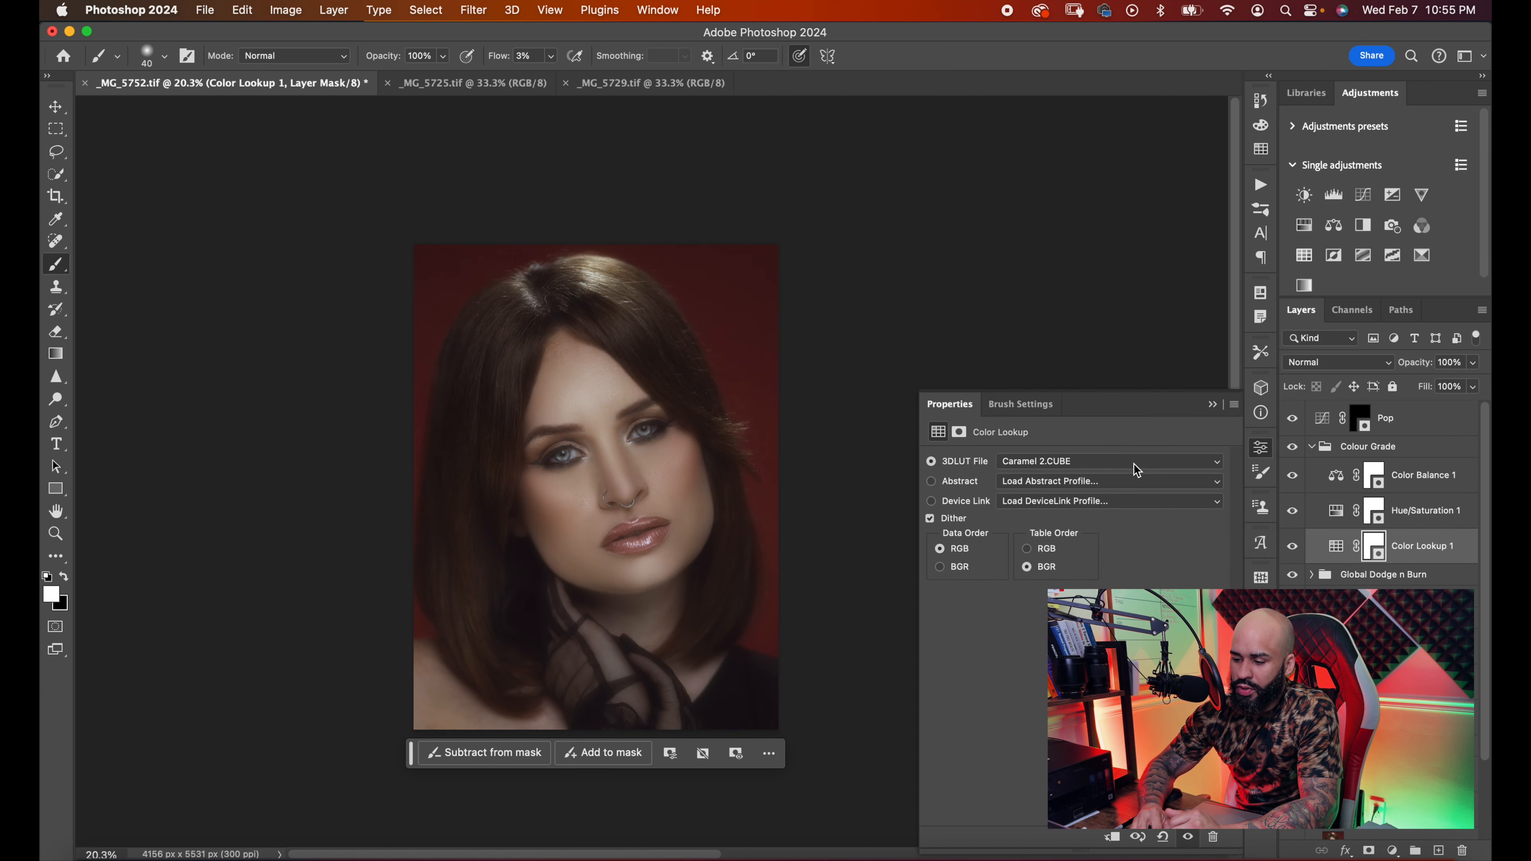
click(1132, 459)
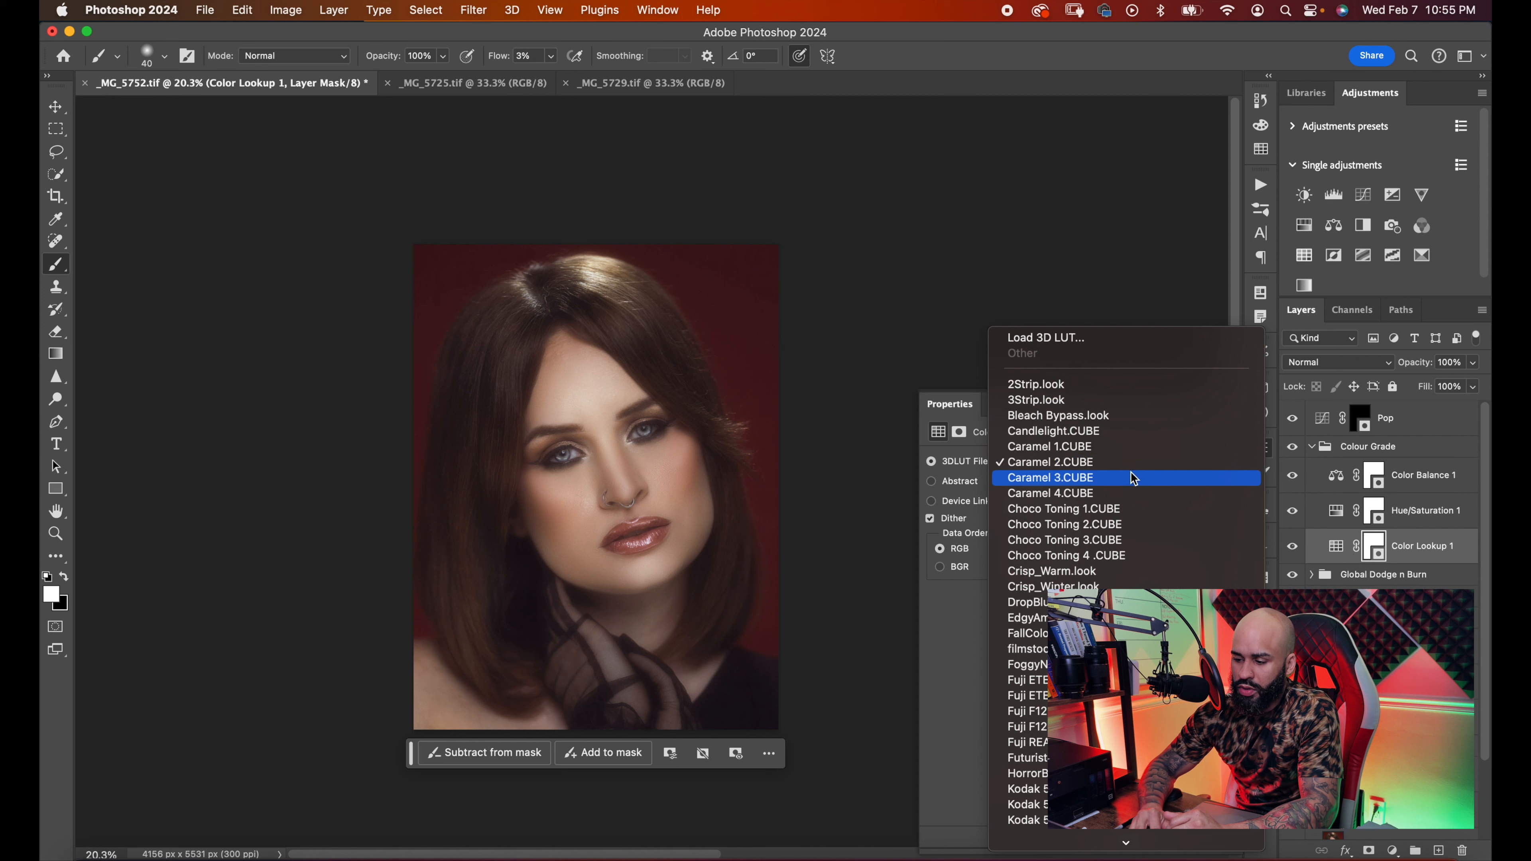
click(1130, 472)
click(1144, 460)
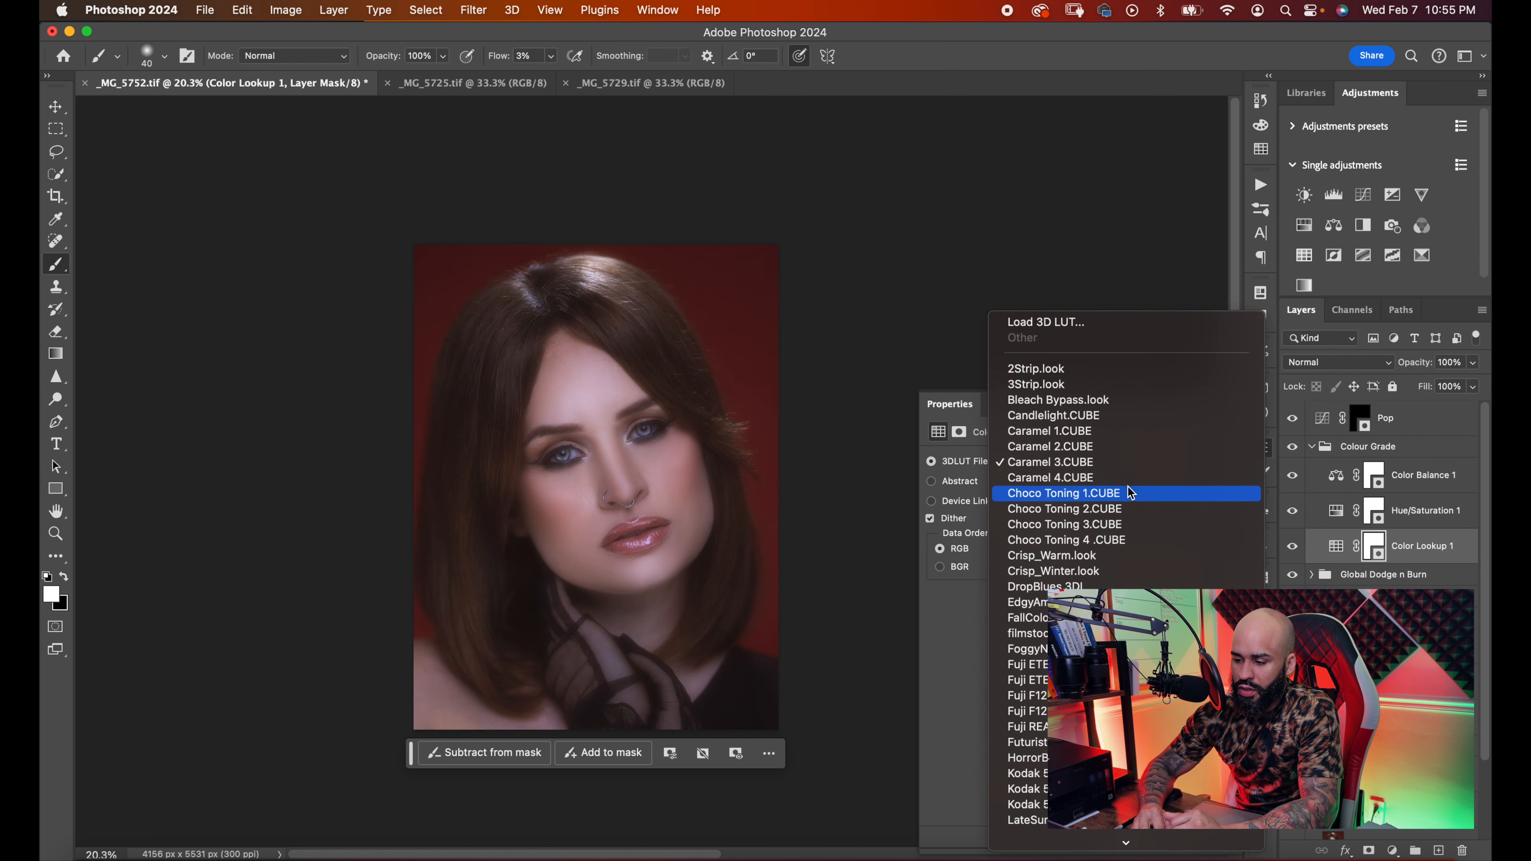
click(1132, 482)
click(1146, 459)
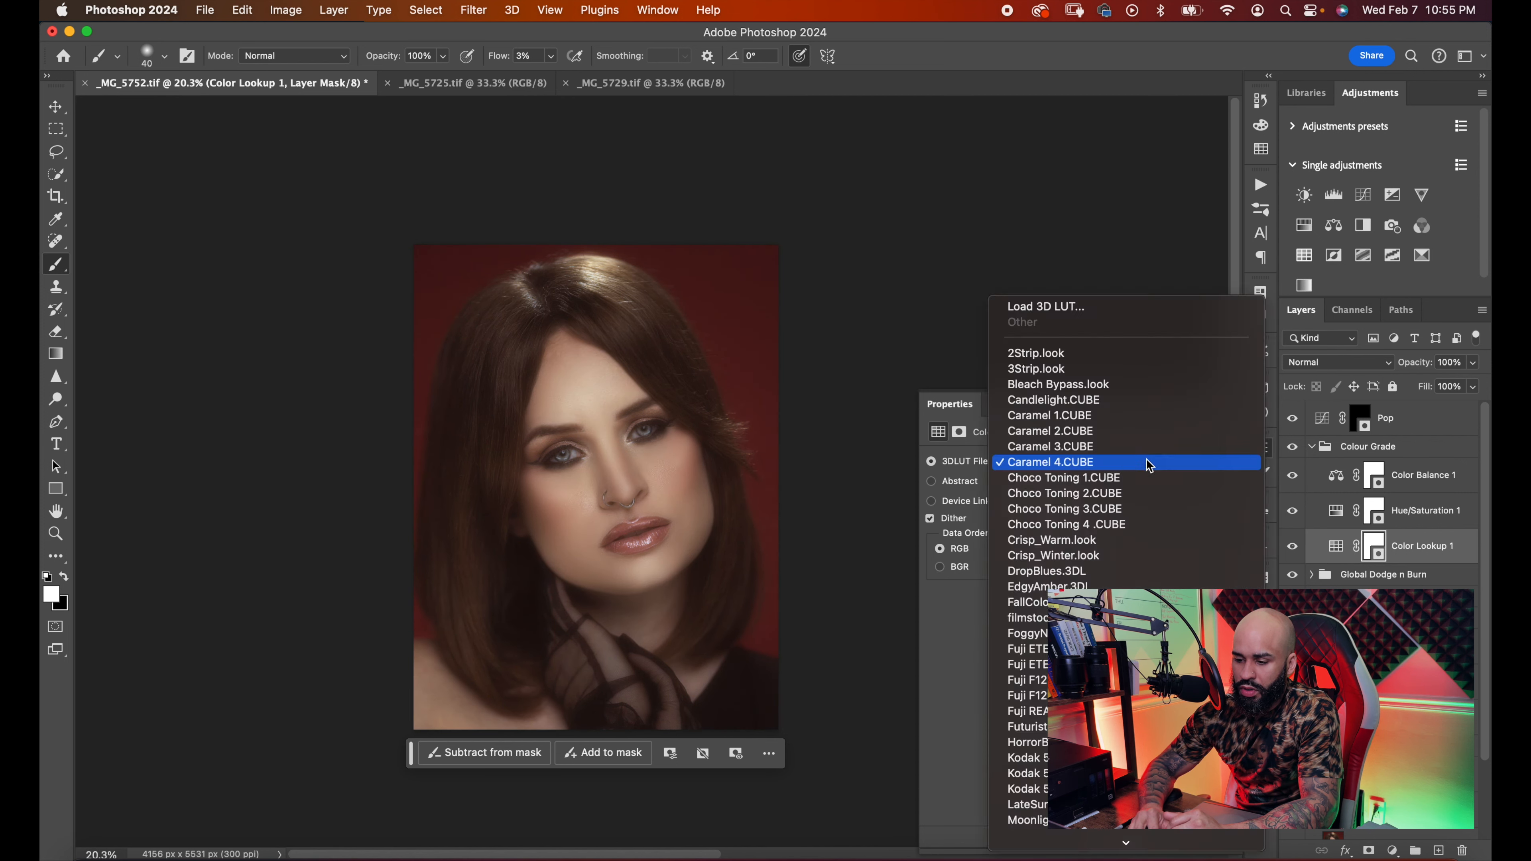
click(1152, 439)
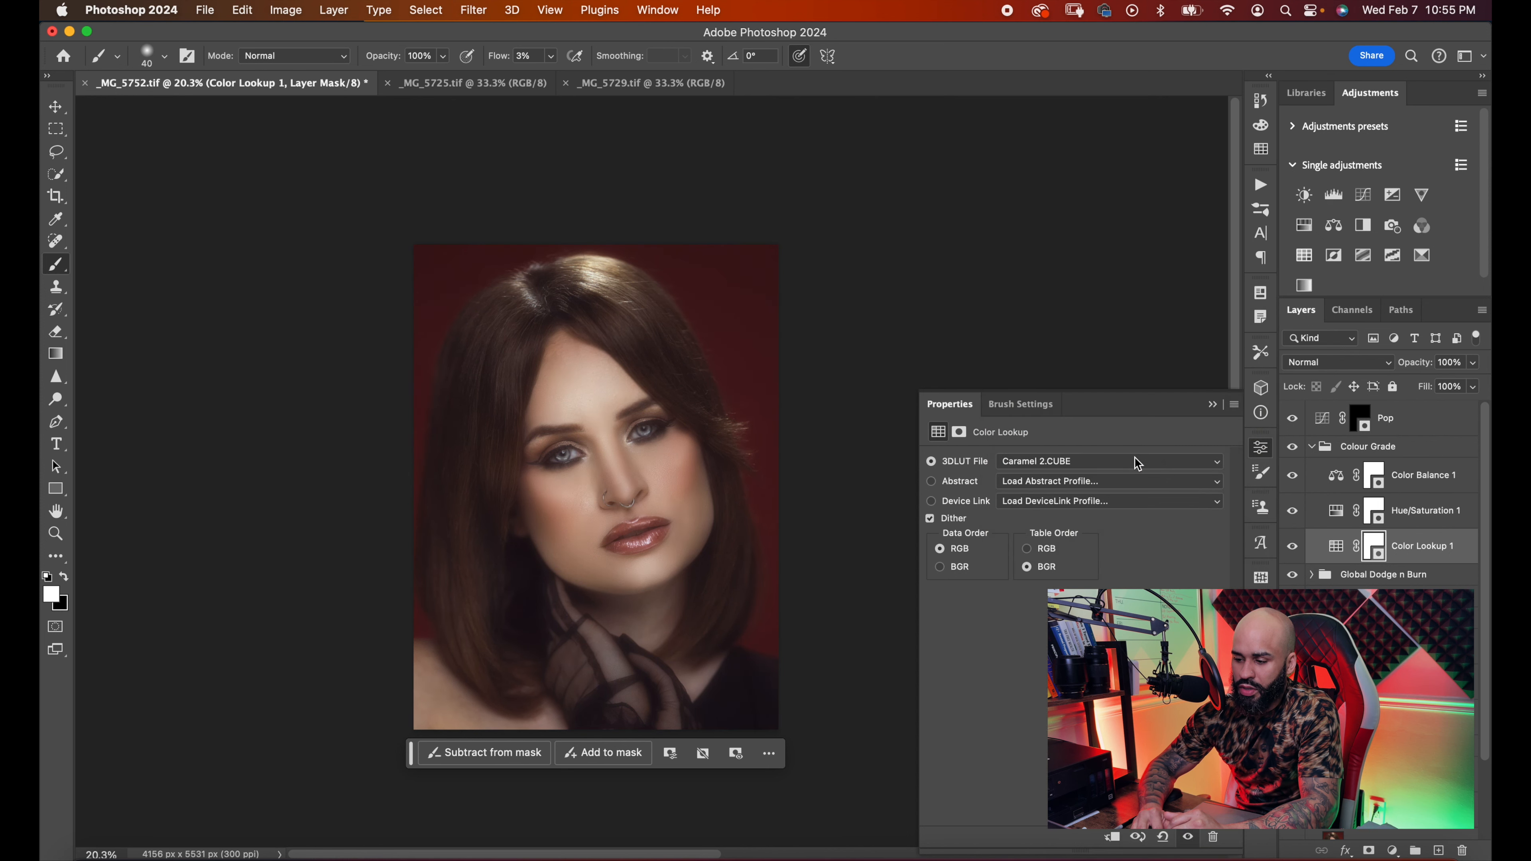
click(1133, 461)
click(1132, 477)
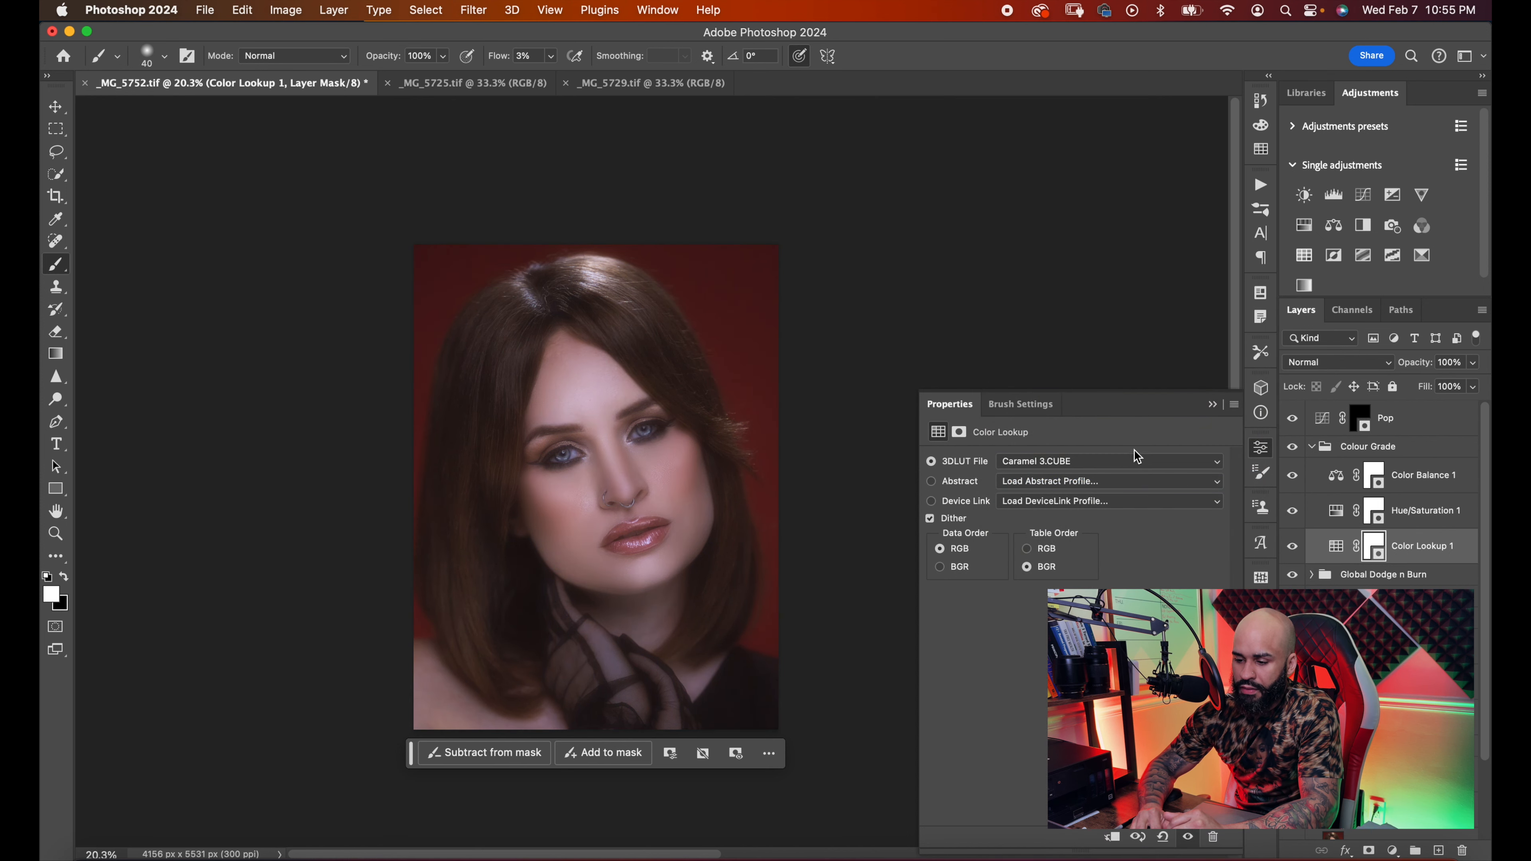
click(1134, 453)
click(1136, 429)
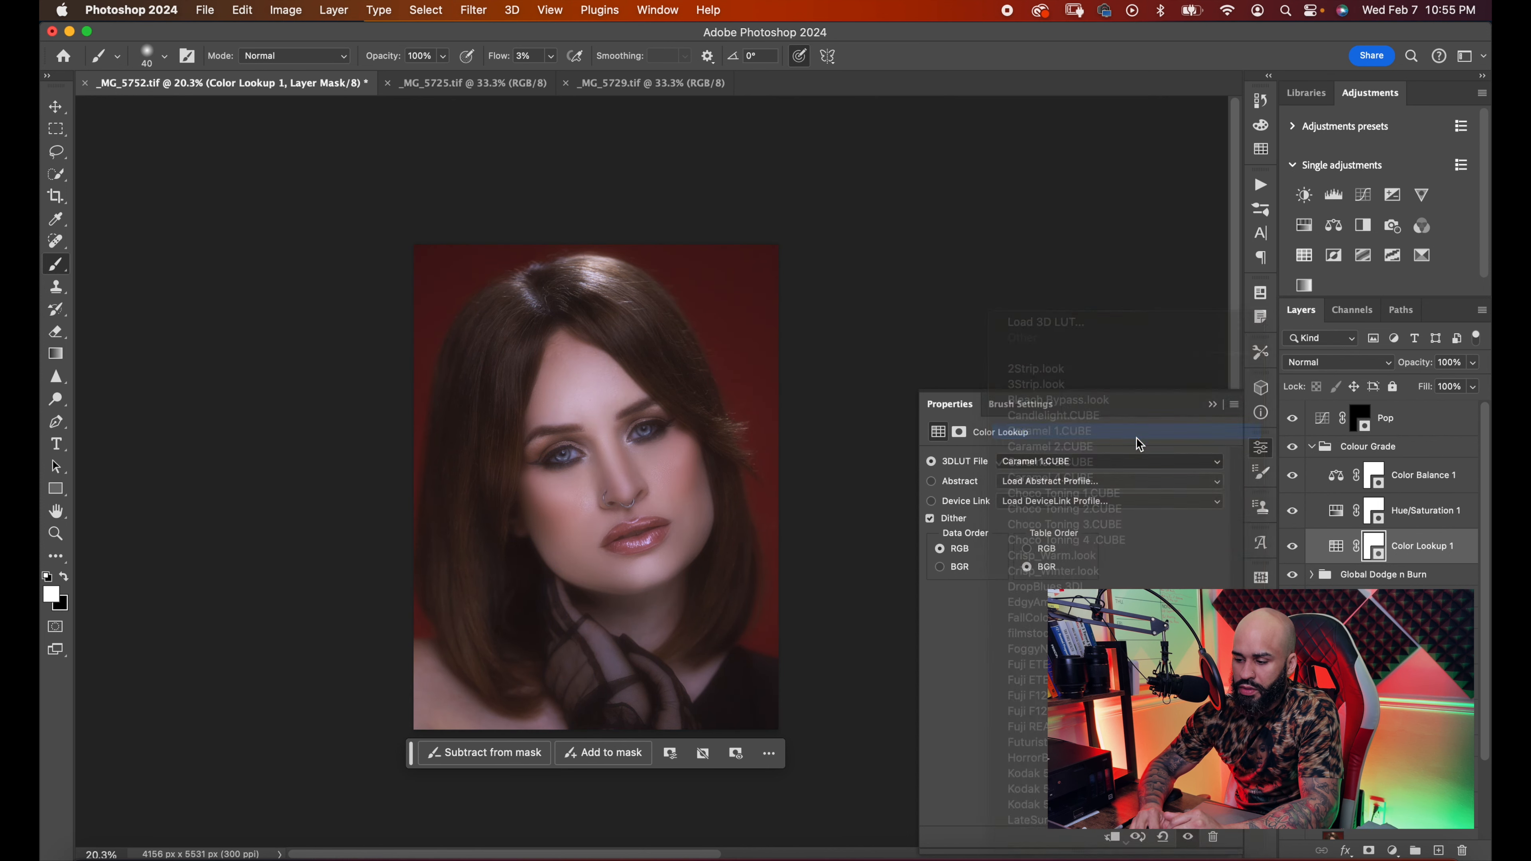
- Set the Color Lookup 1 3D LUT to Caramel 2.CUBE and compare the portrait with the layer hidden and shown
click(1124, 464)
click(1126, 474)
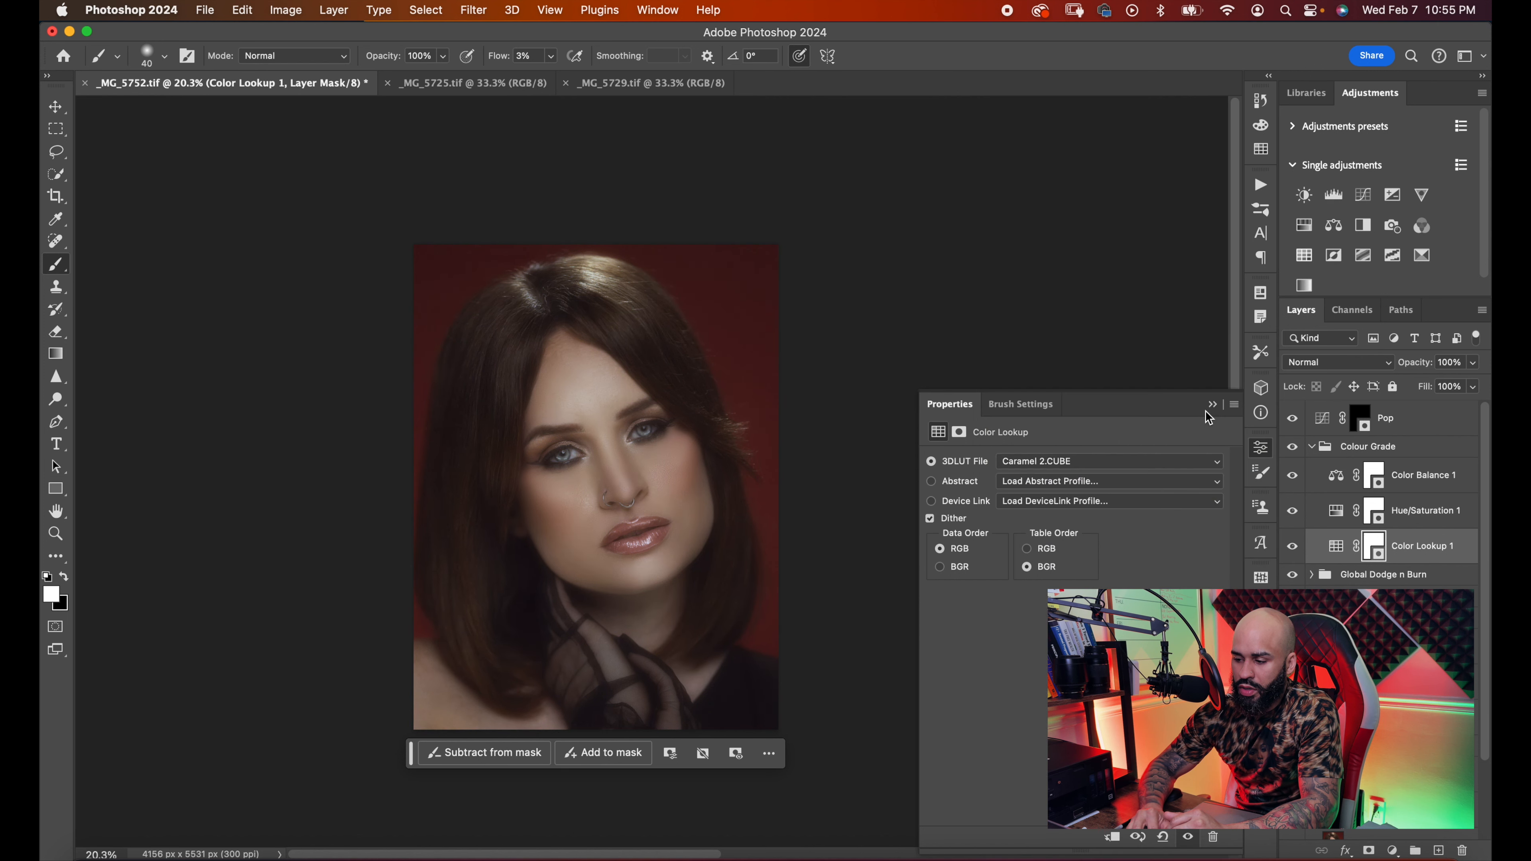
click(1214, 406)
scroll(973, 482, up, 4)
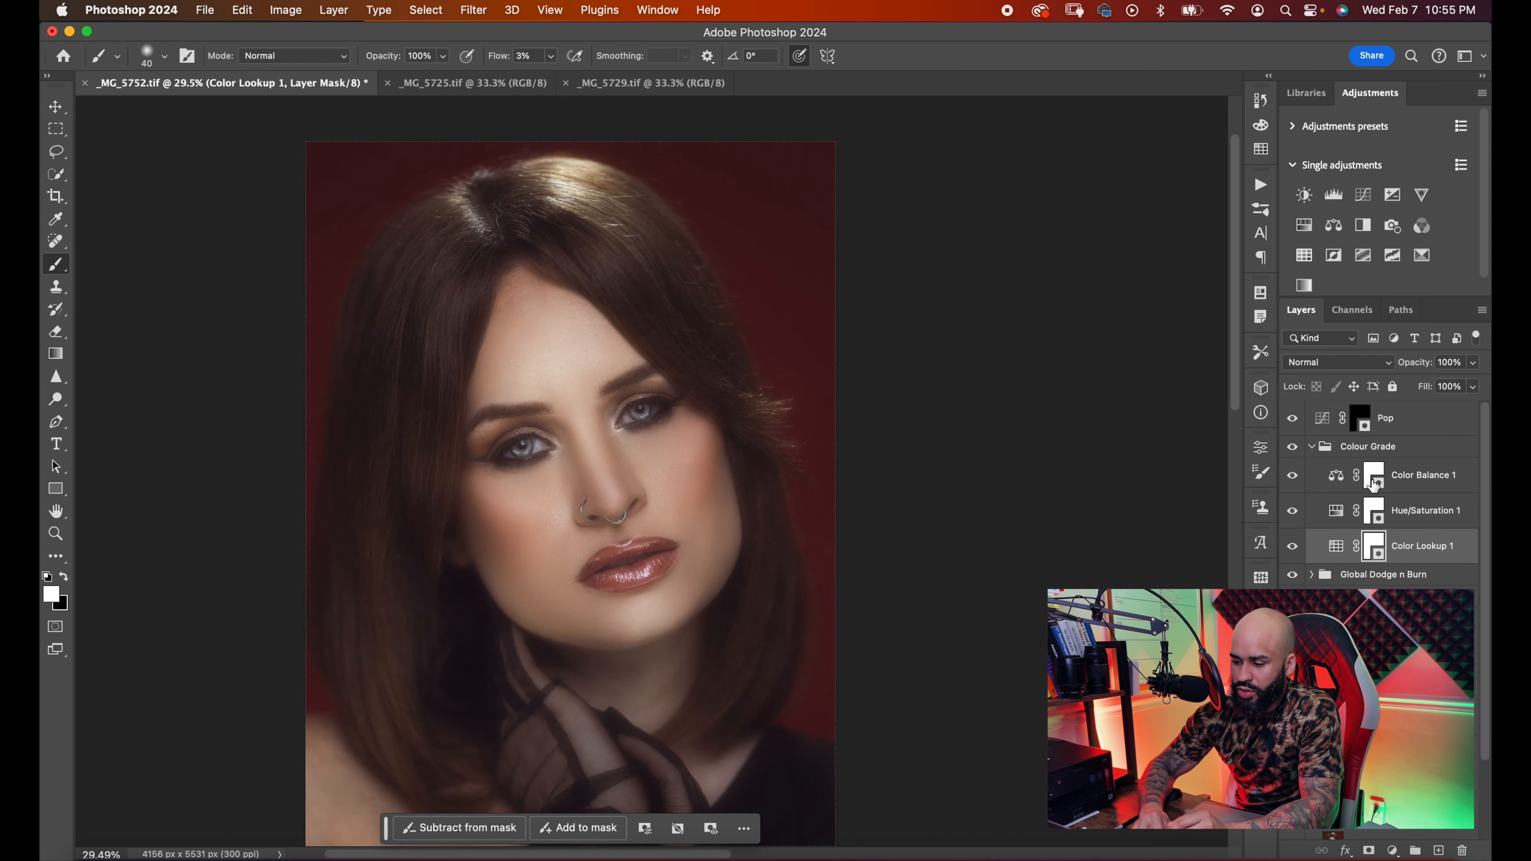
click(1293, 545)
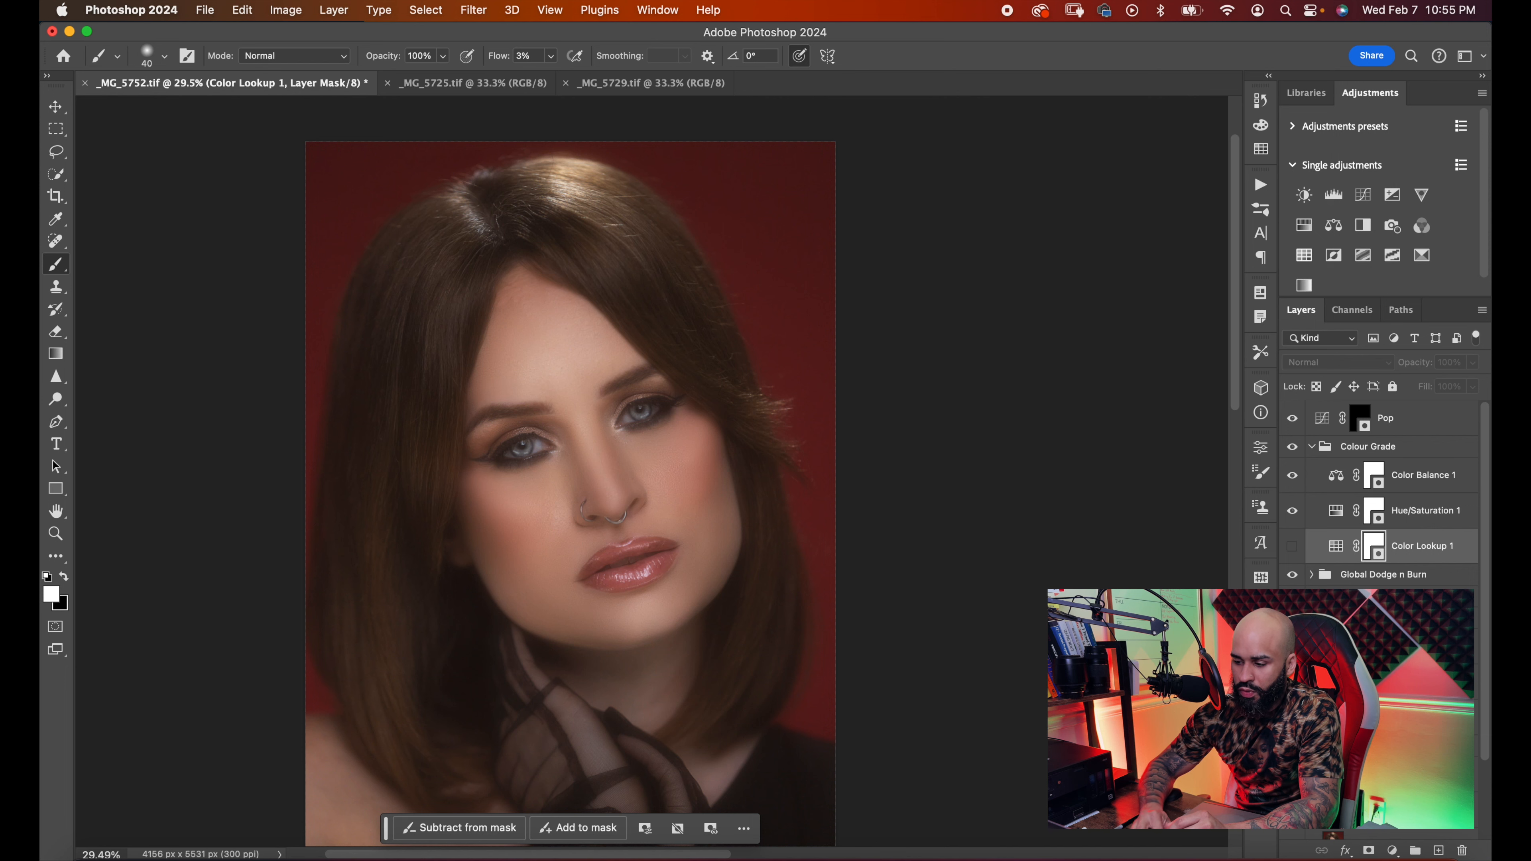
click(1293, 546)
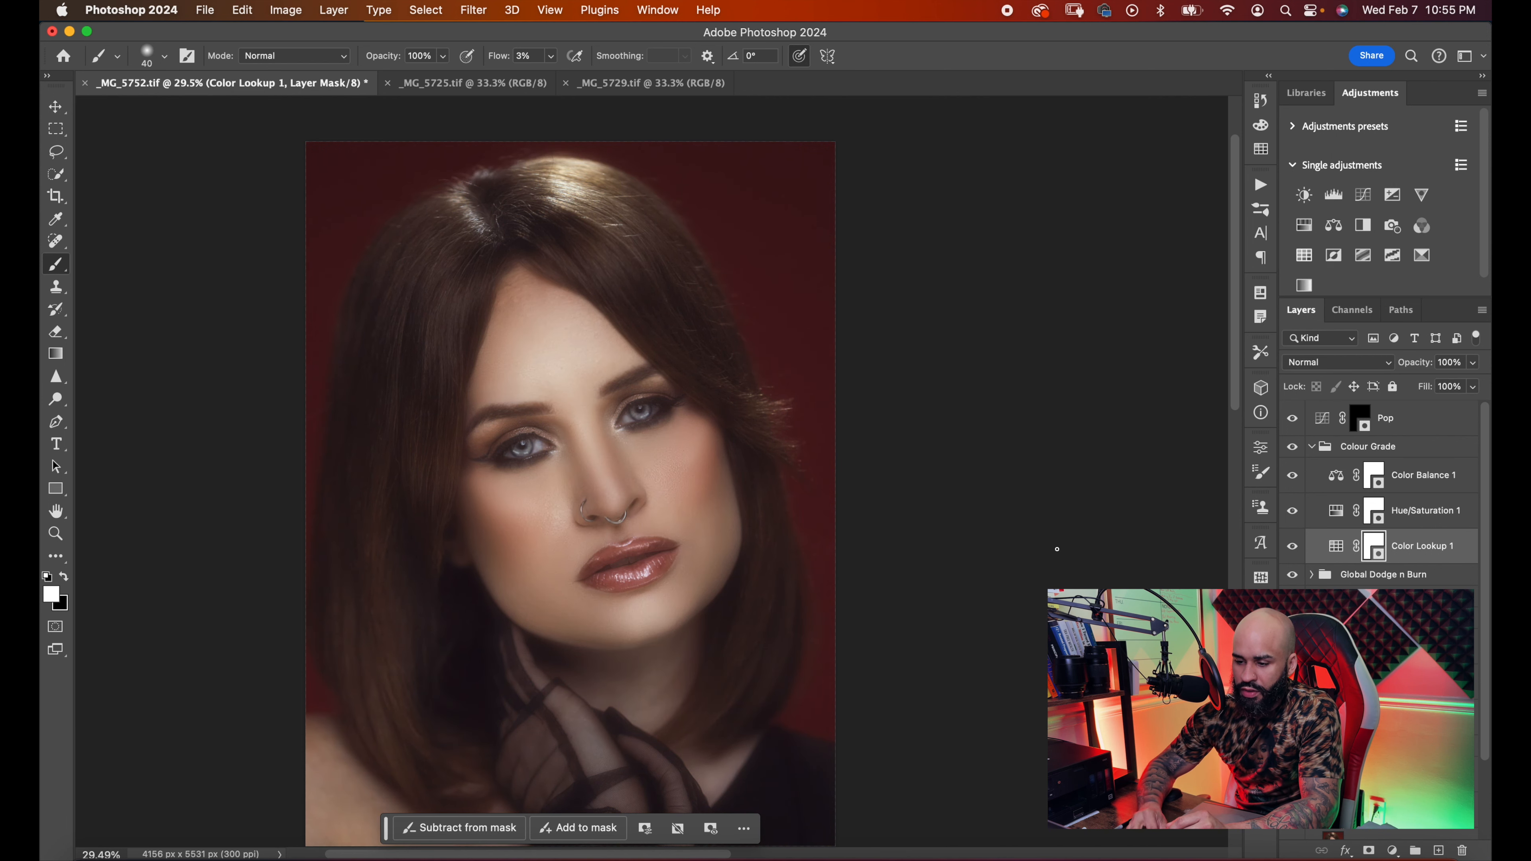
- Lower the Color Lookup 1 layer's opacity to 41%
scroll(1056, 548, up, 3)
drag(1422, 368, 1165, 380)
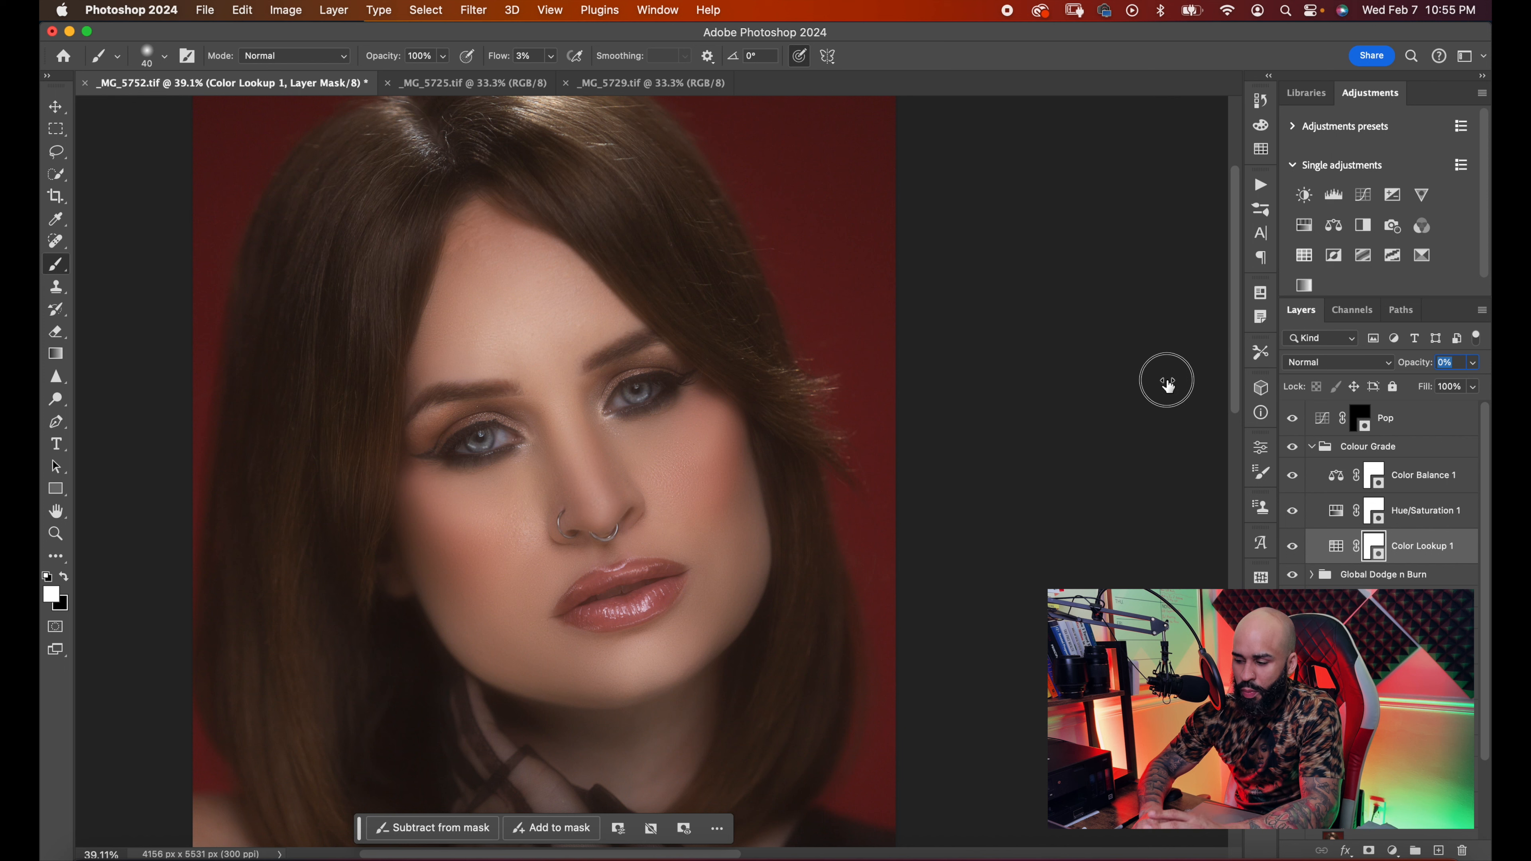
drag(1168, 381, 1201, 380)
- Compare the whole portrait repeatedly with the Color Lookup 1 layer hidden and shown
key(super+minus)
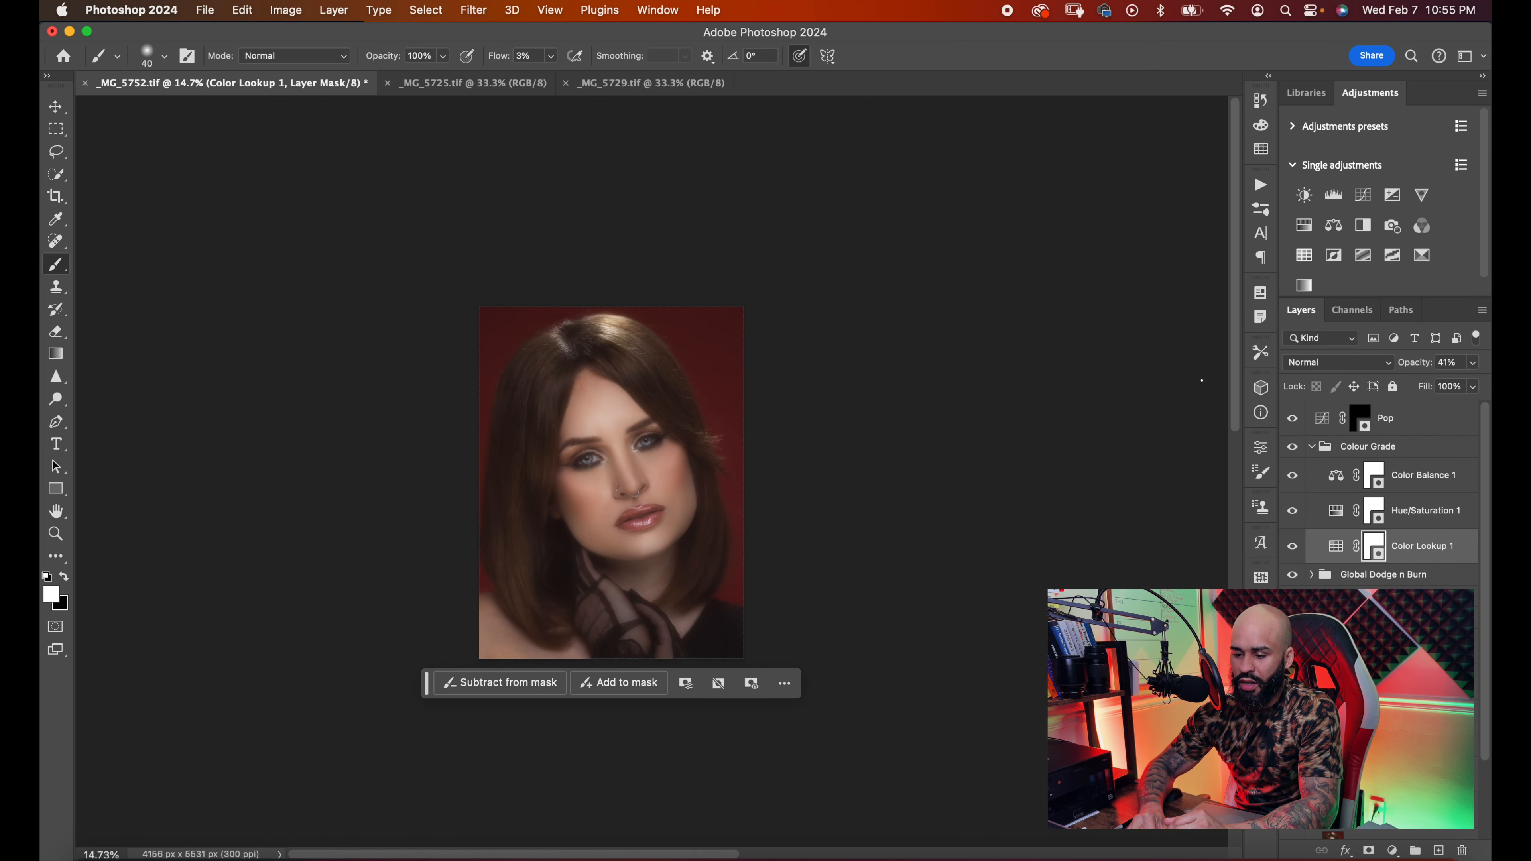
key(super+plus)
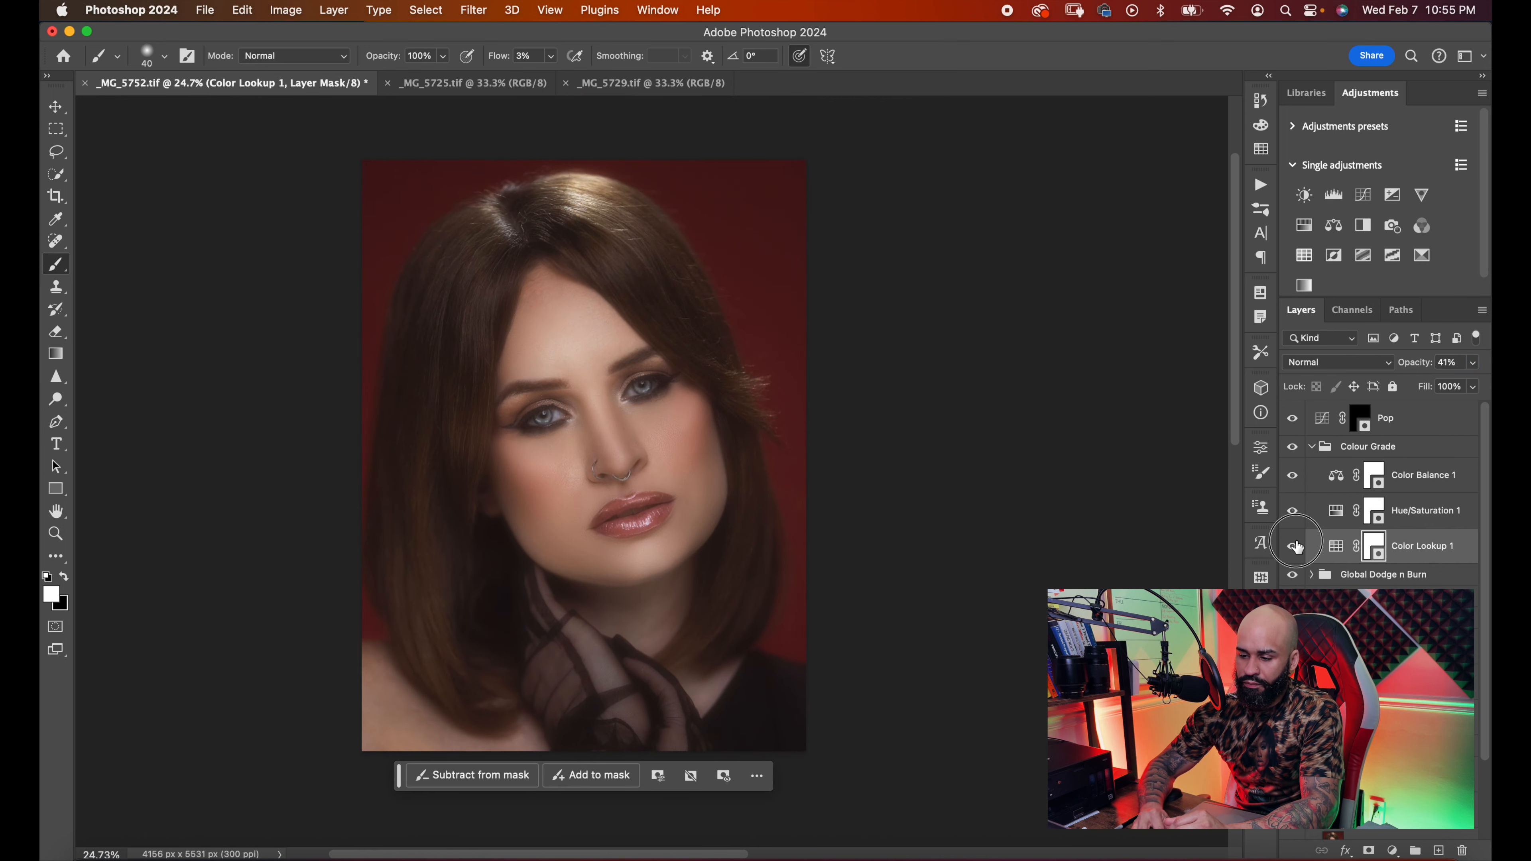
click(1295, 542)
click(1295, 542)
click(1296, 545)
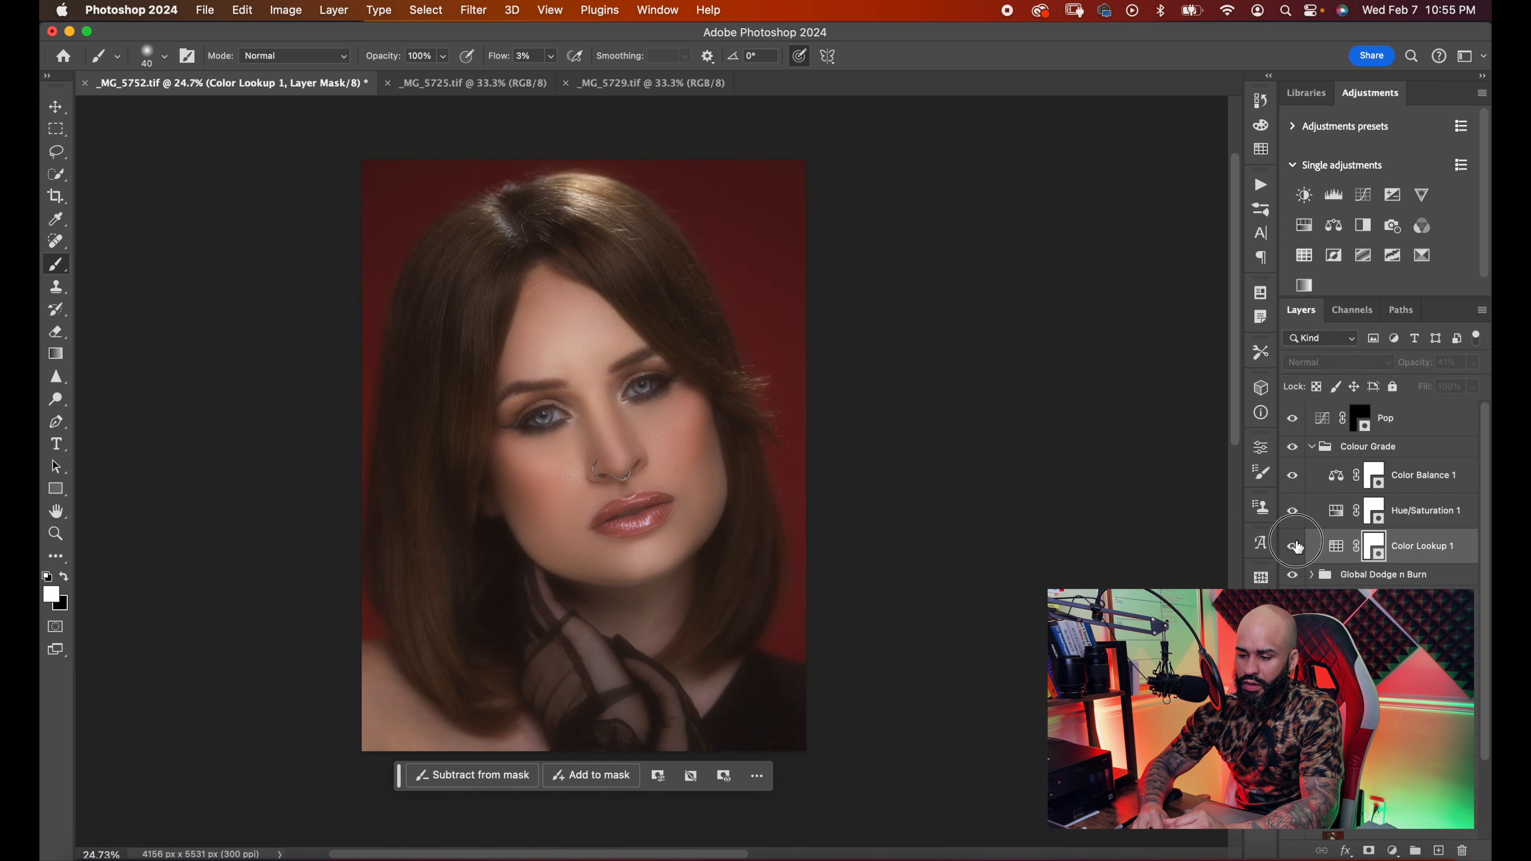
click(1295, 546)
click(1295, 545)
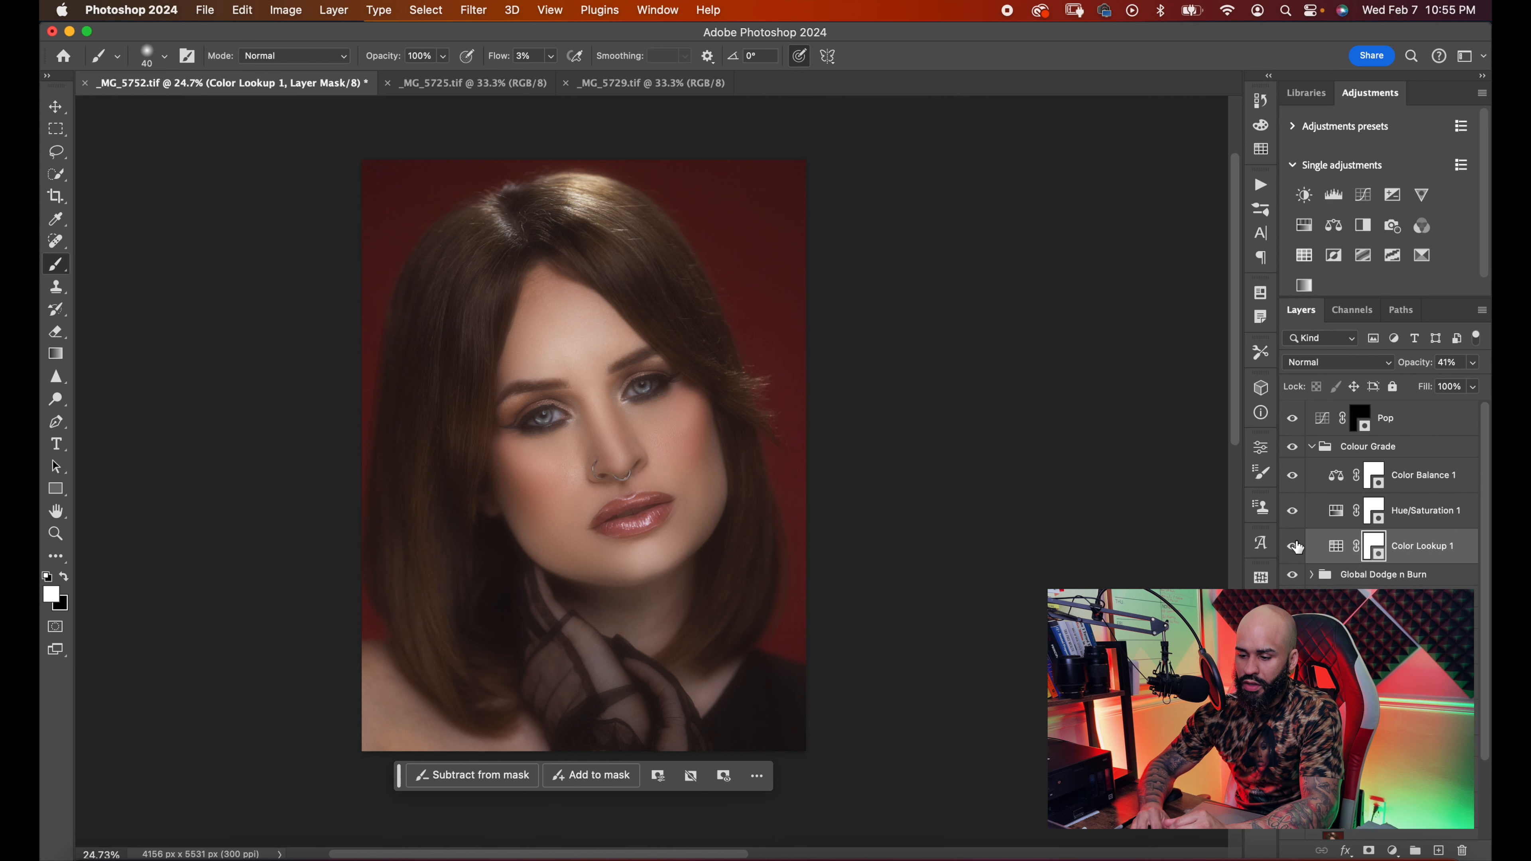
click(1295, 546)
click(1296, 545)
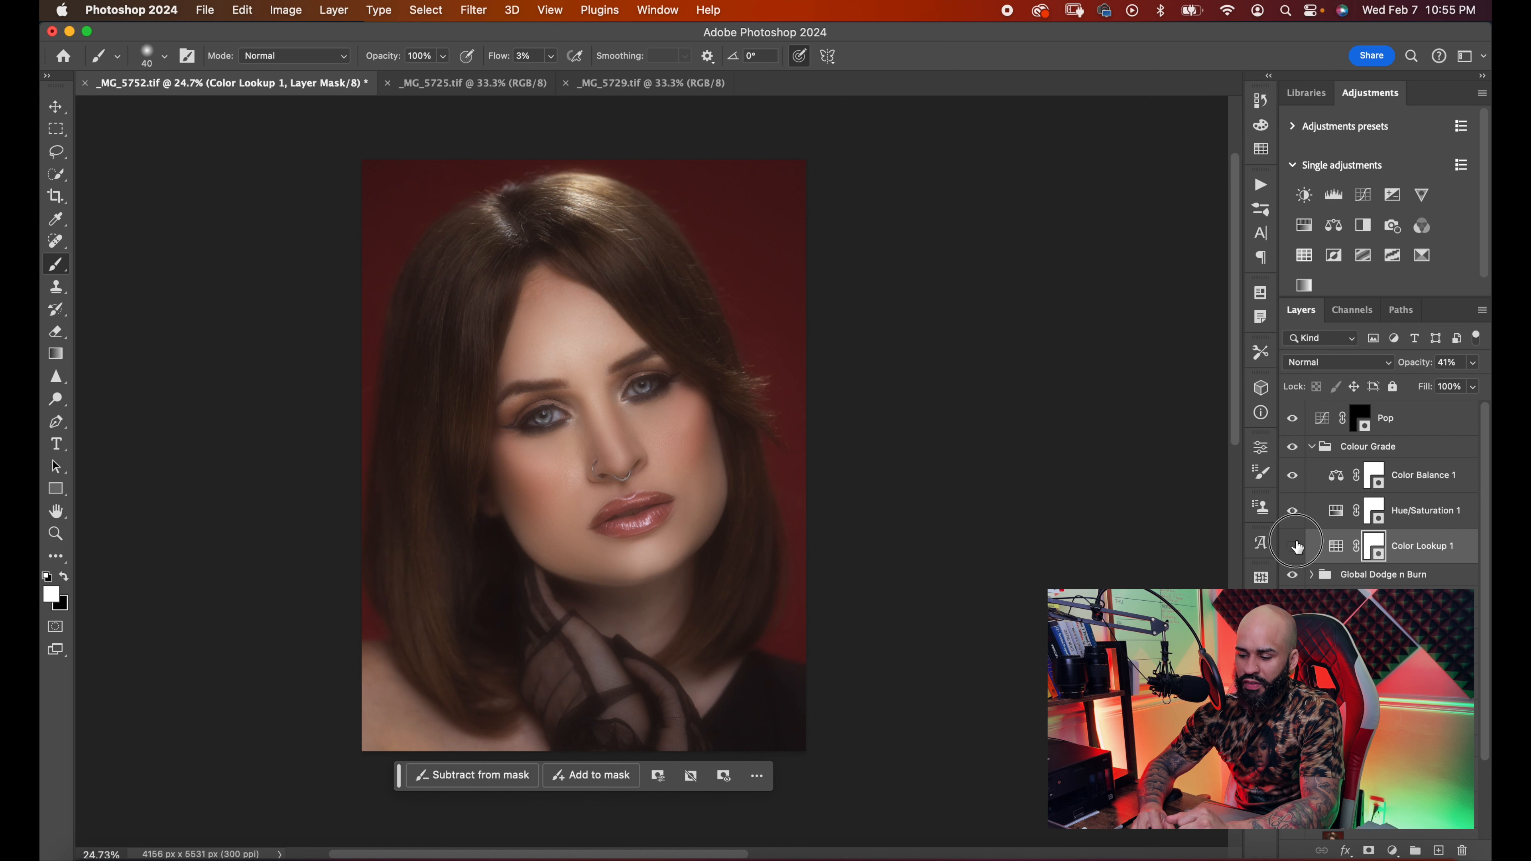
click(1295, 546)
click(1295, 546)
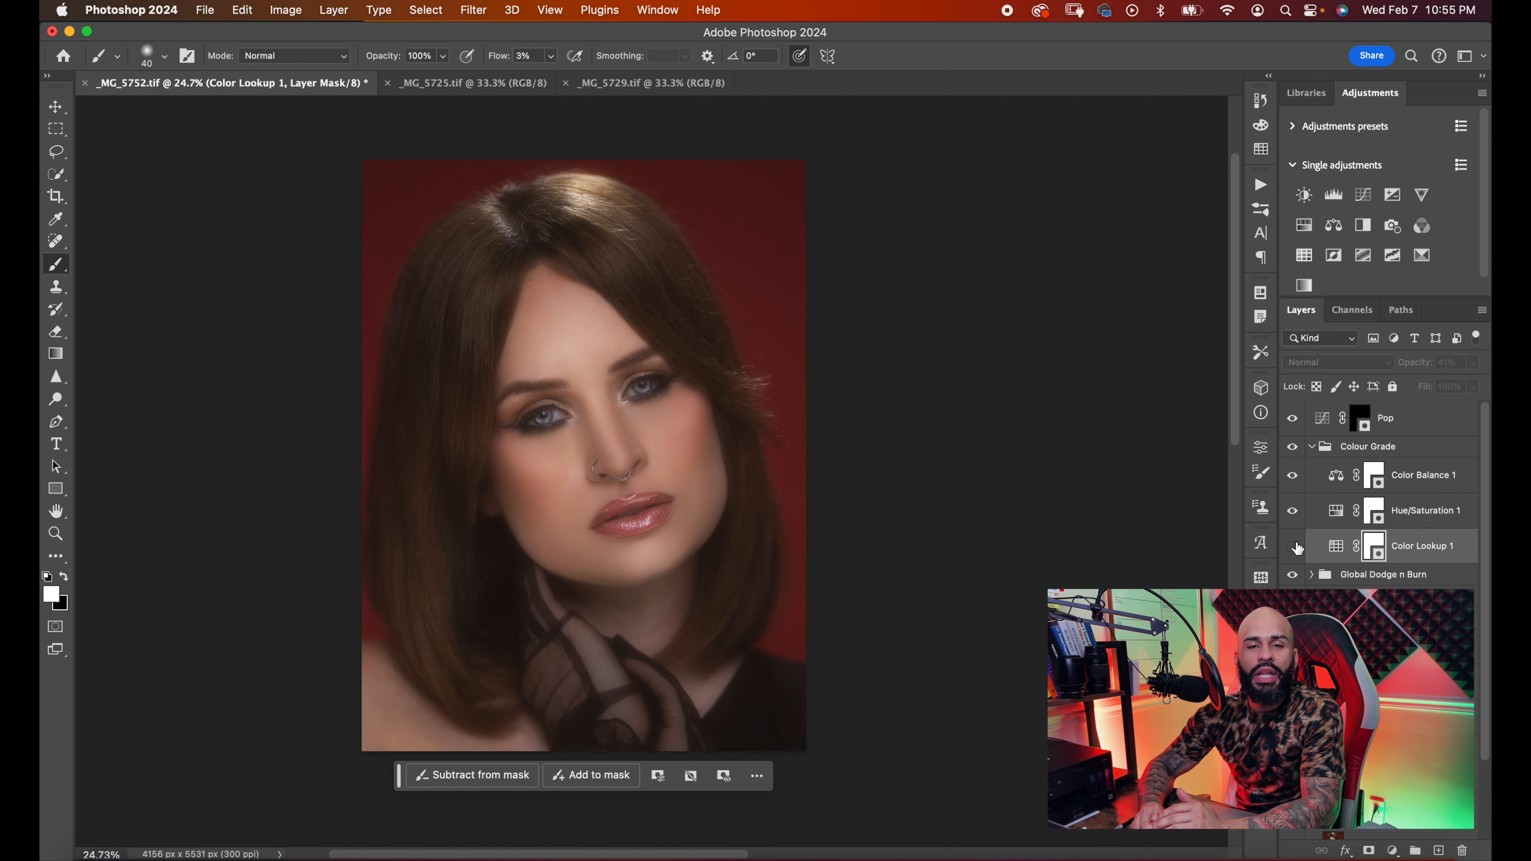
click(1296, 545)
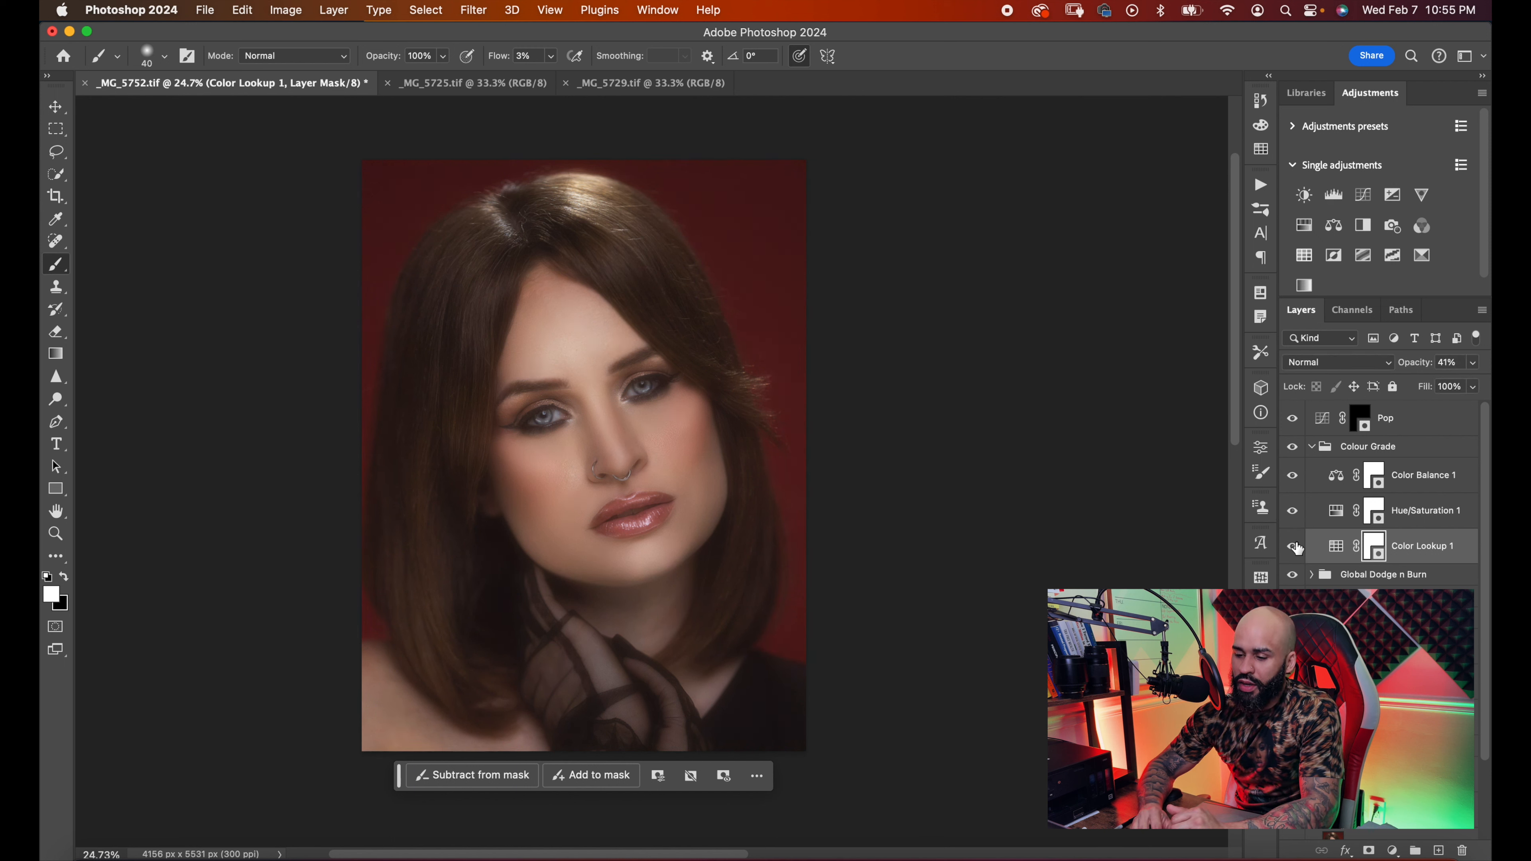
click(1295, 546)
click(1295, 546)
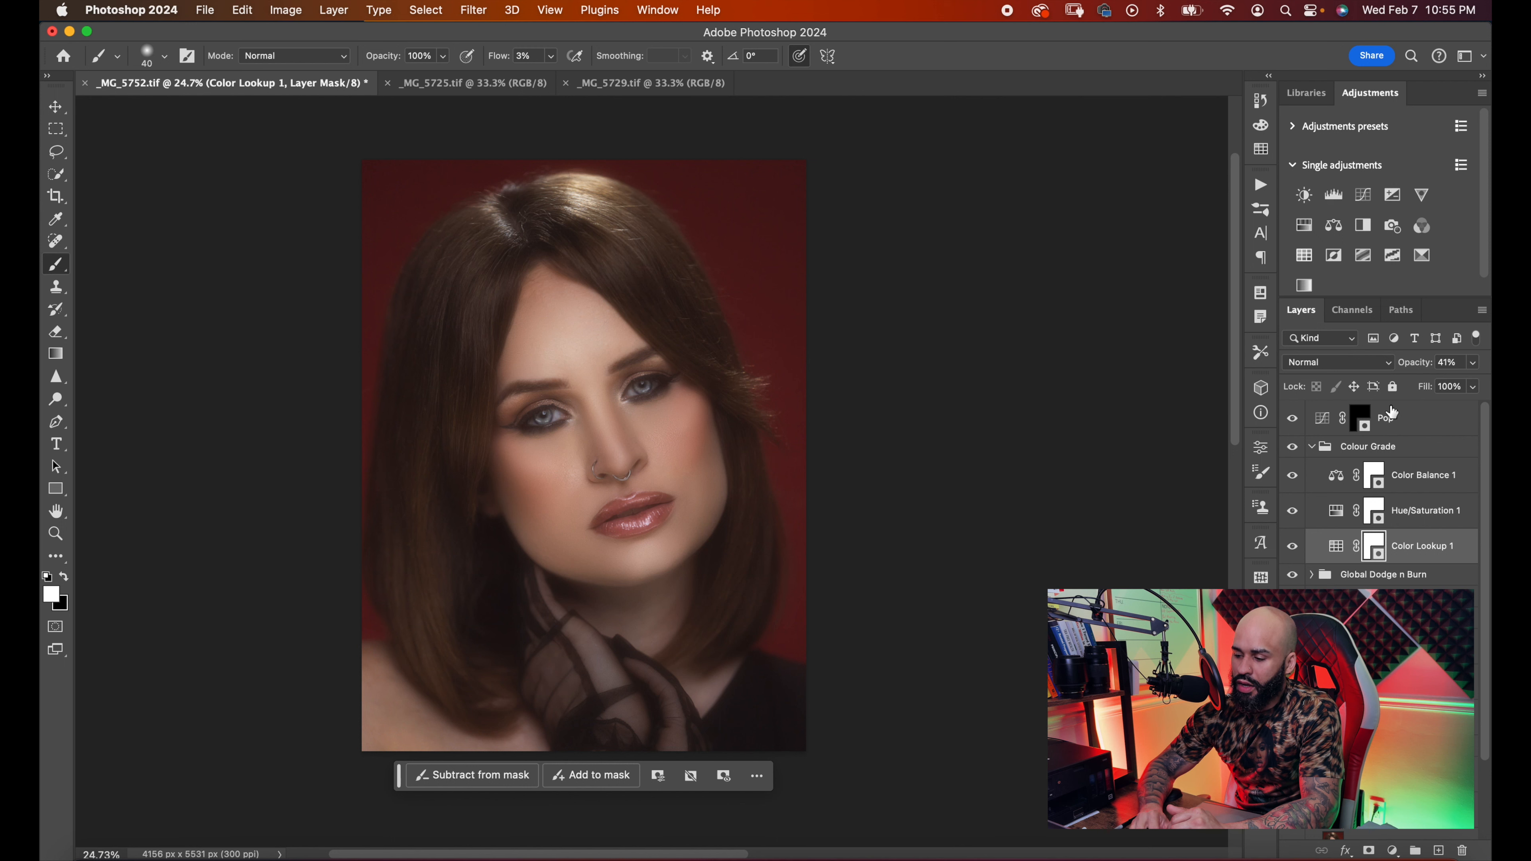
- Reduce the Color Lookup 1 layer's opacity to 27% and compare the portrait with the layer hidden and shown
drag(1417, 366, 1406, 366)
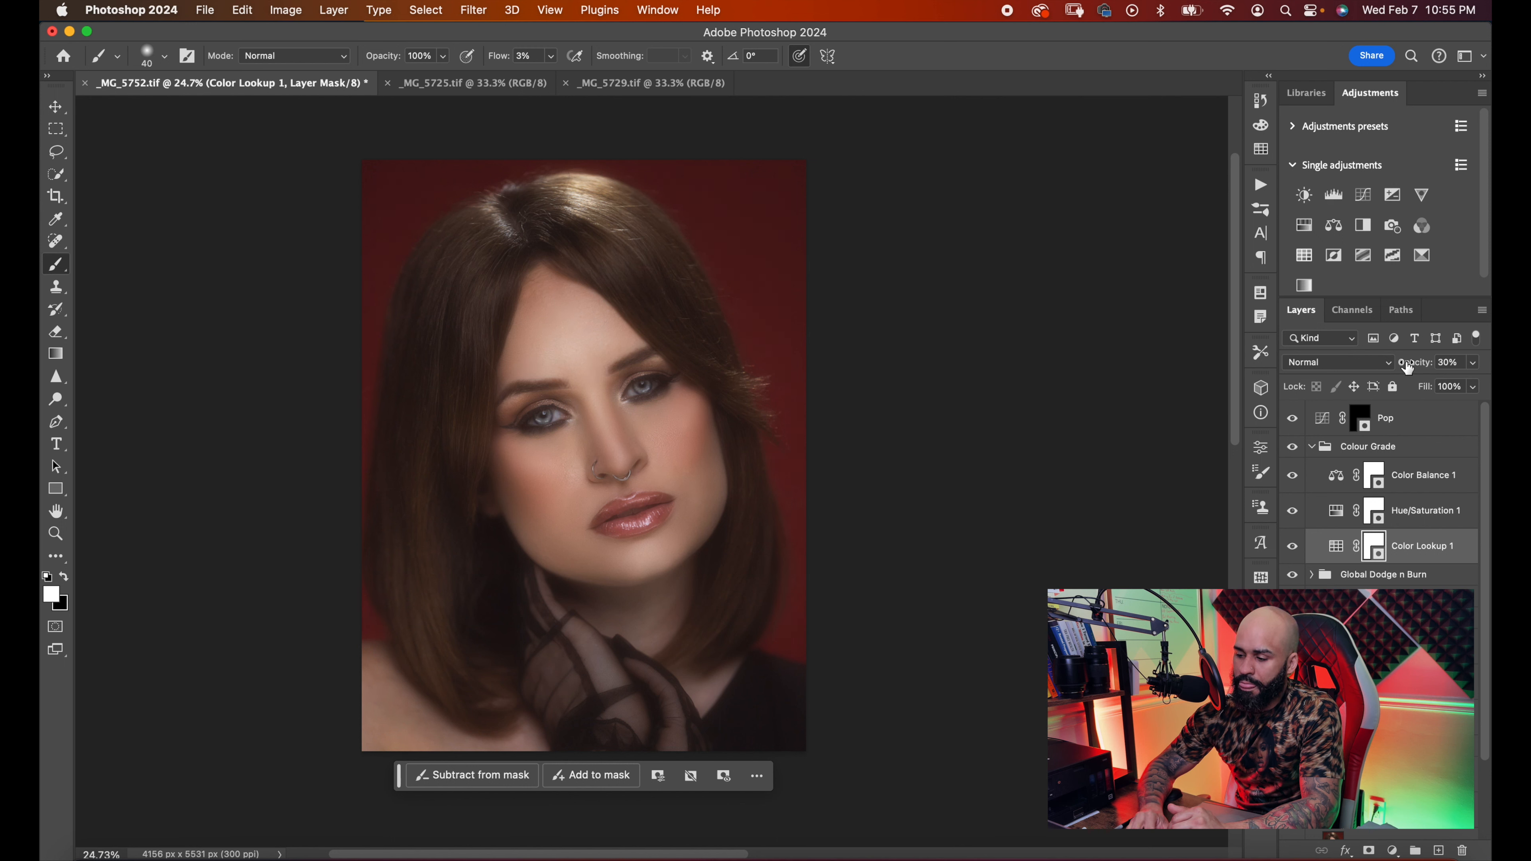
click(1405, 366)
click(1293, 547)
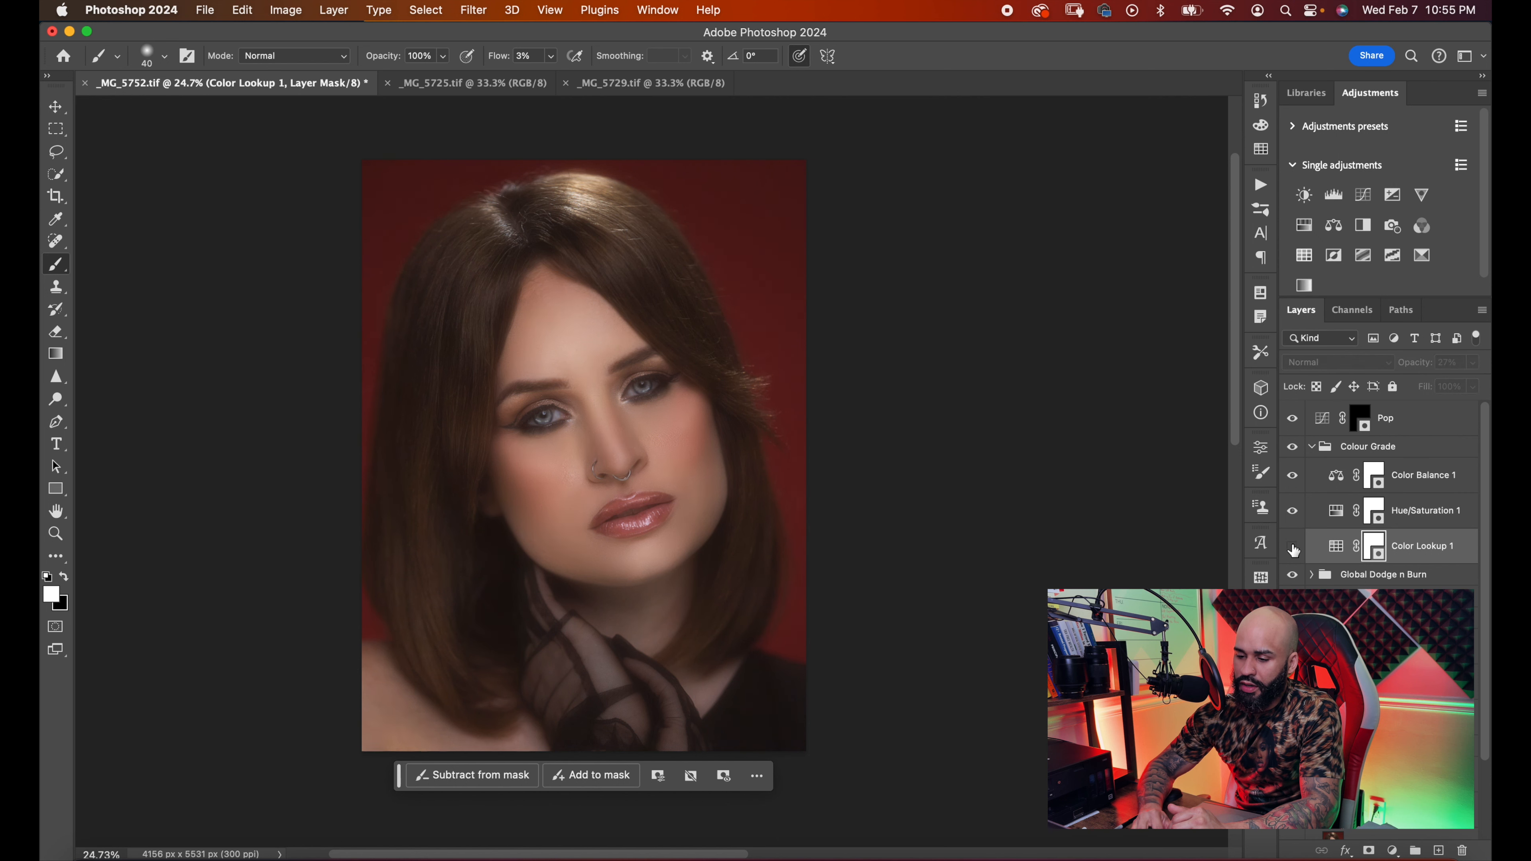
click(1293, 547)
scroll(1046, 471, down, 3)
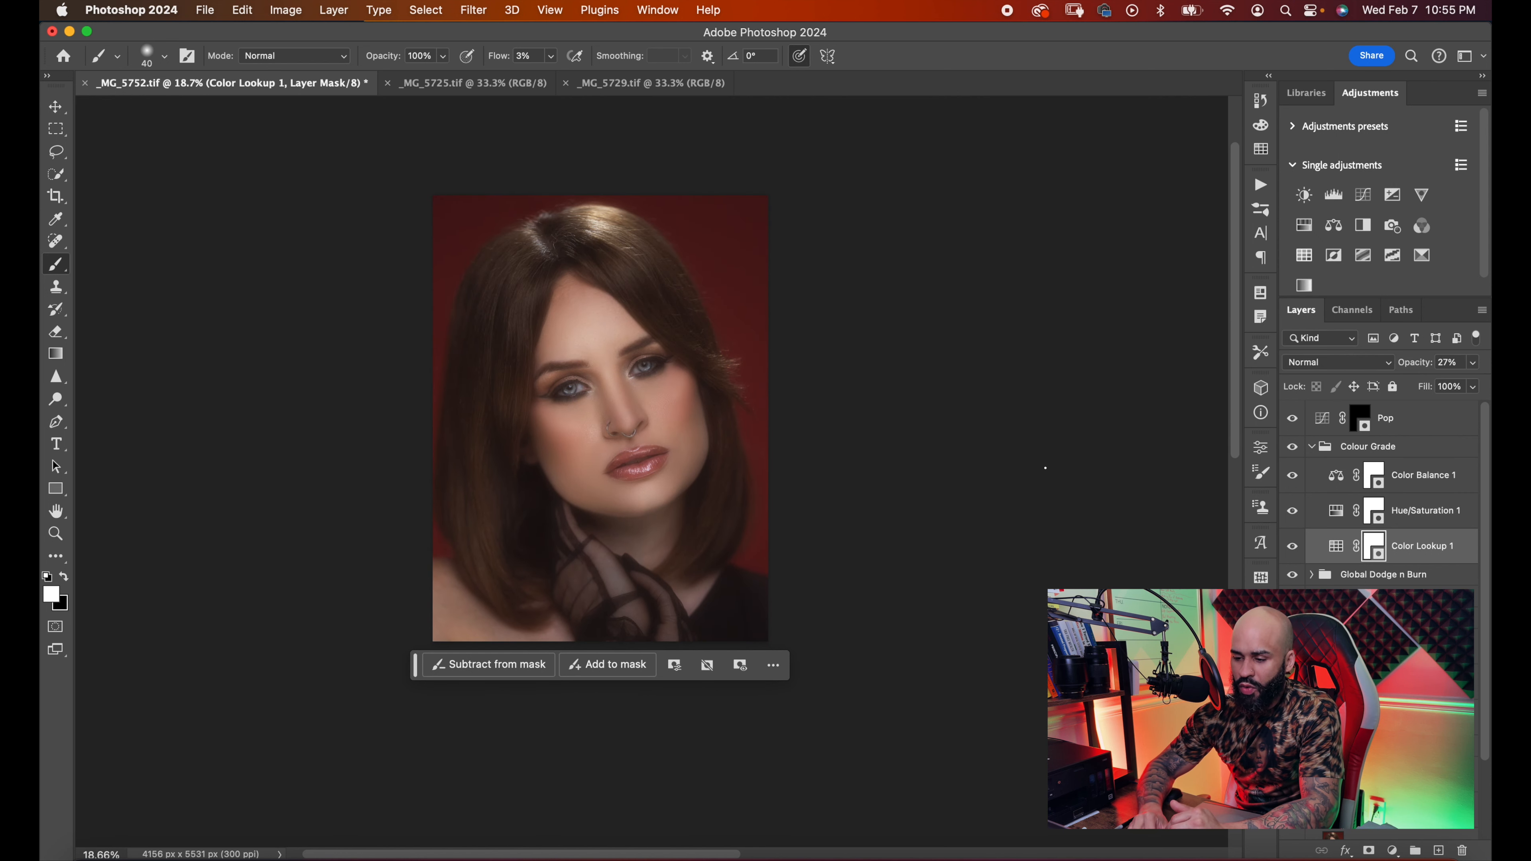